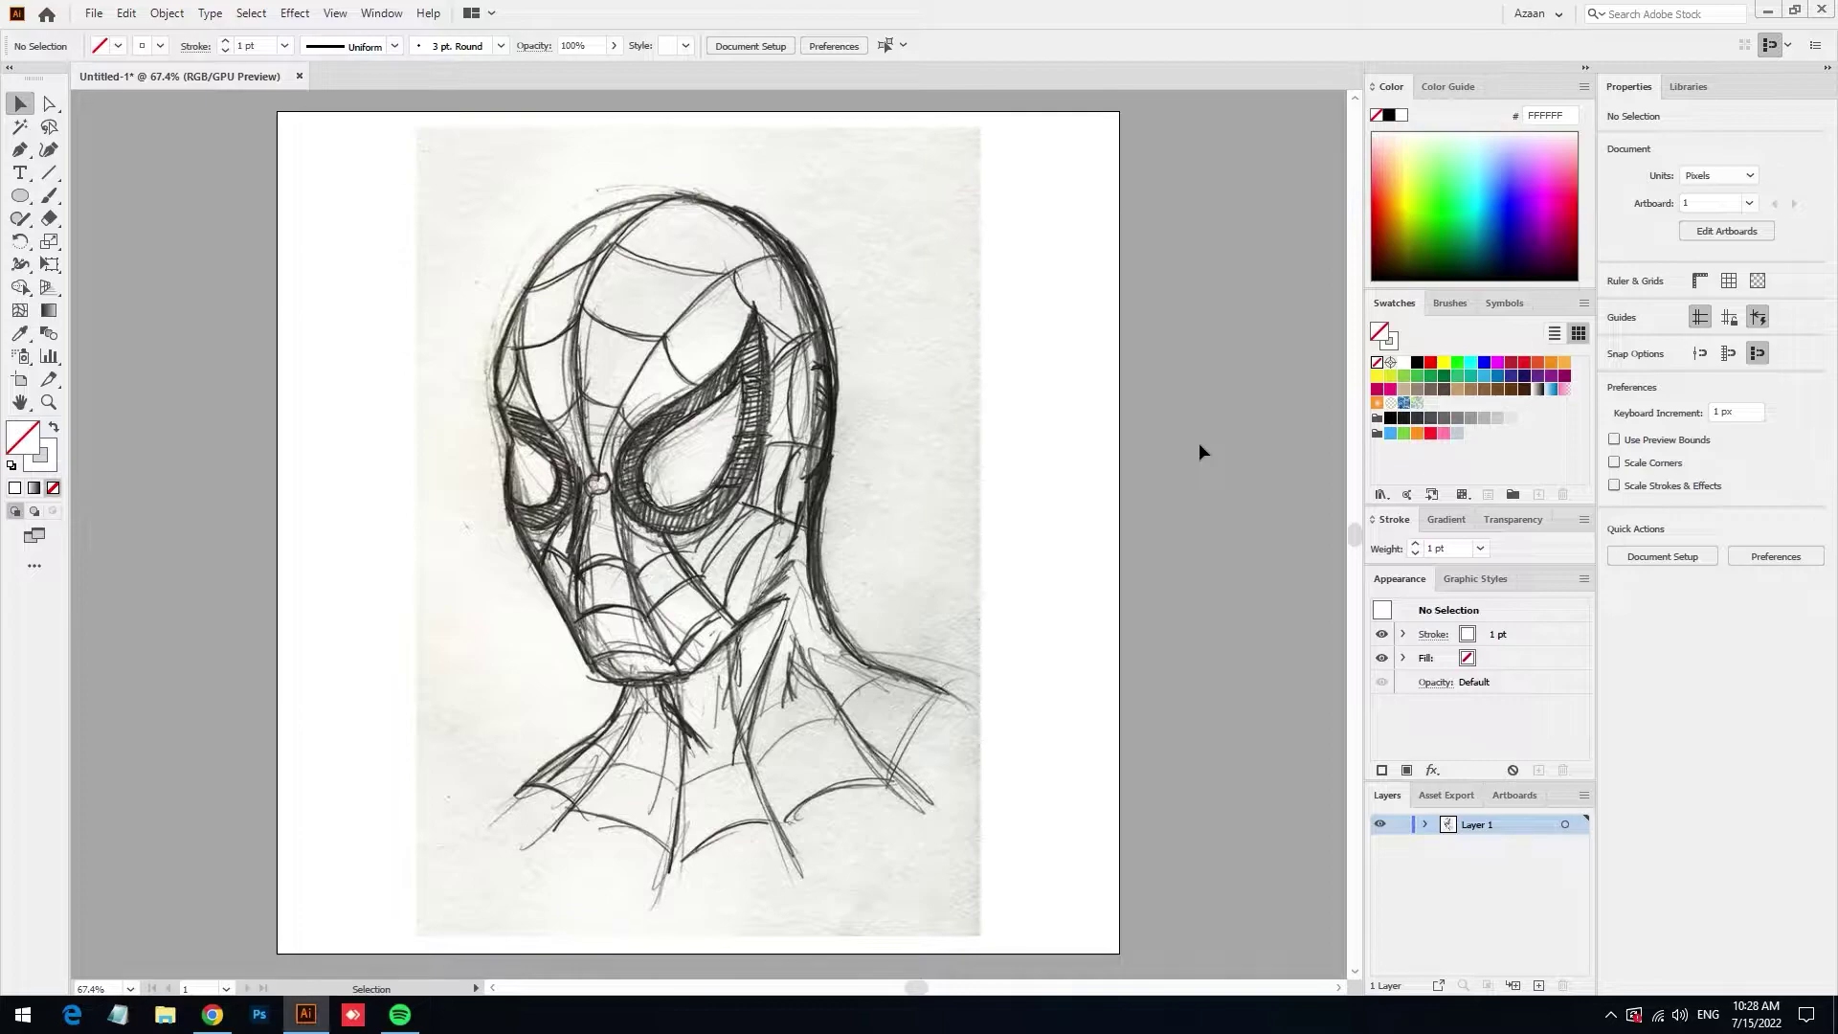
Try a new web document at 1000 px portrait height, then cancel the setup
click(96, 15)
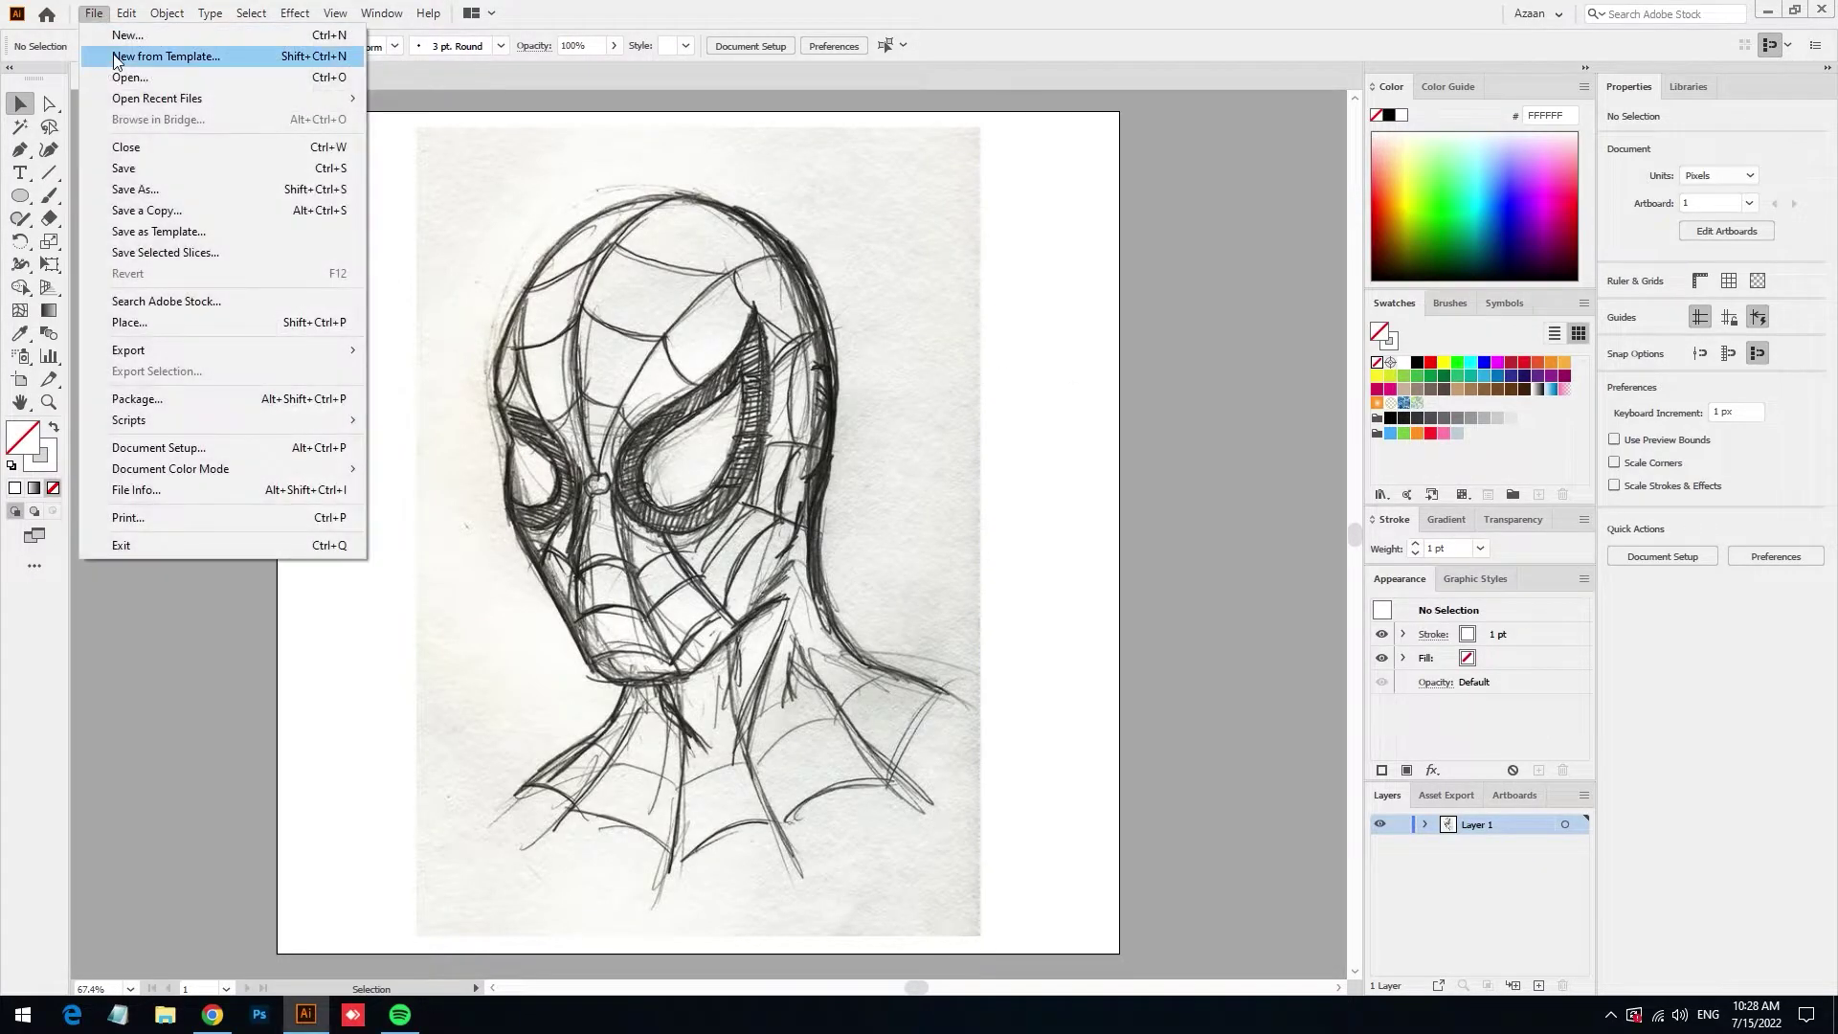
click(123, 34)
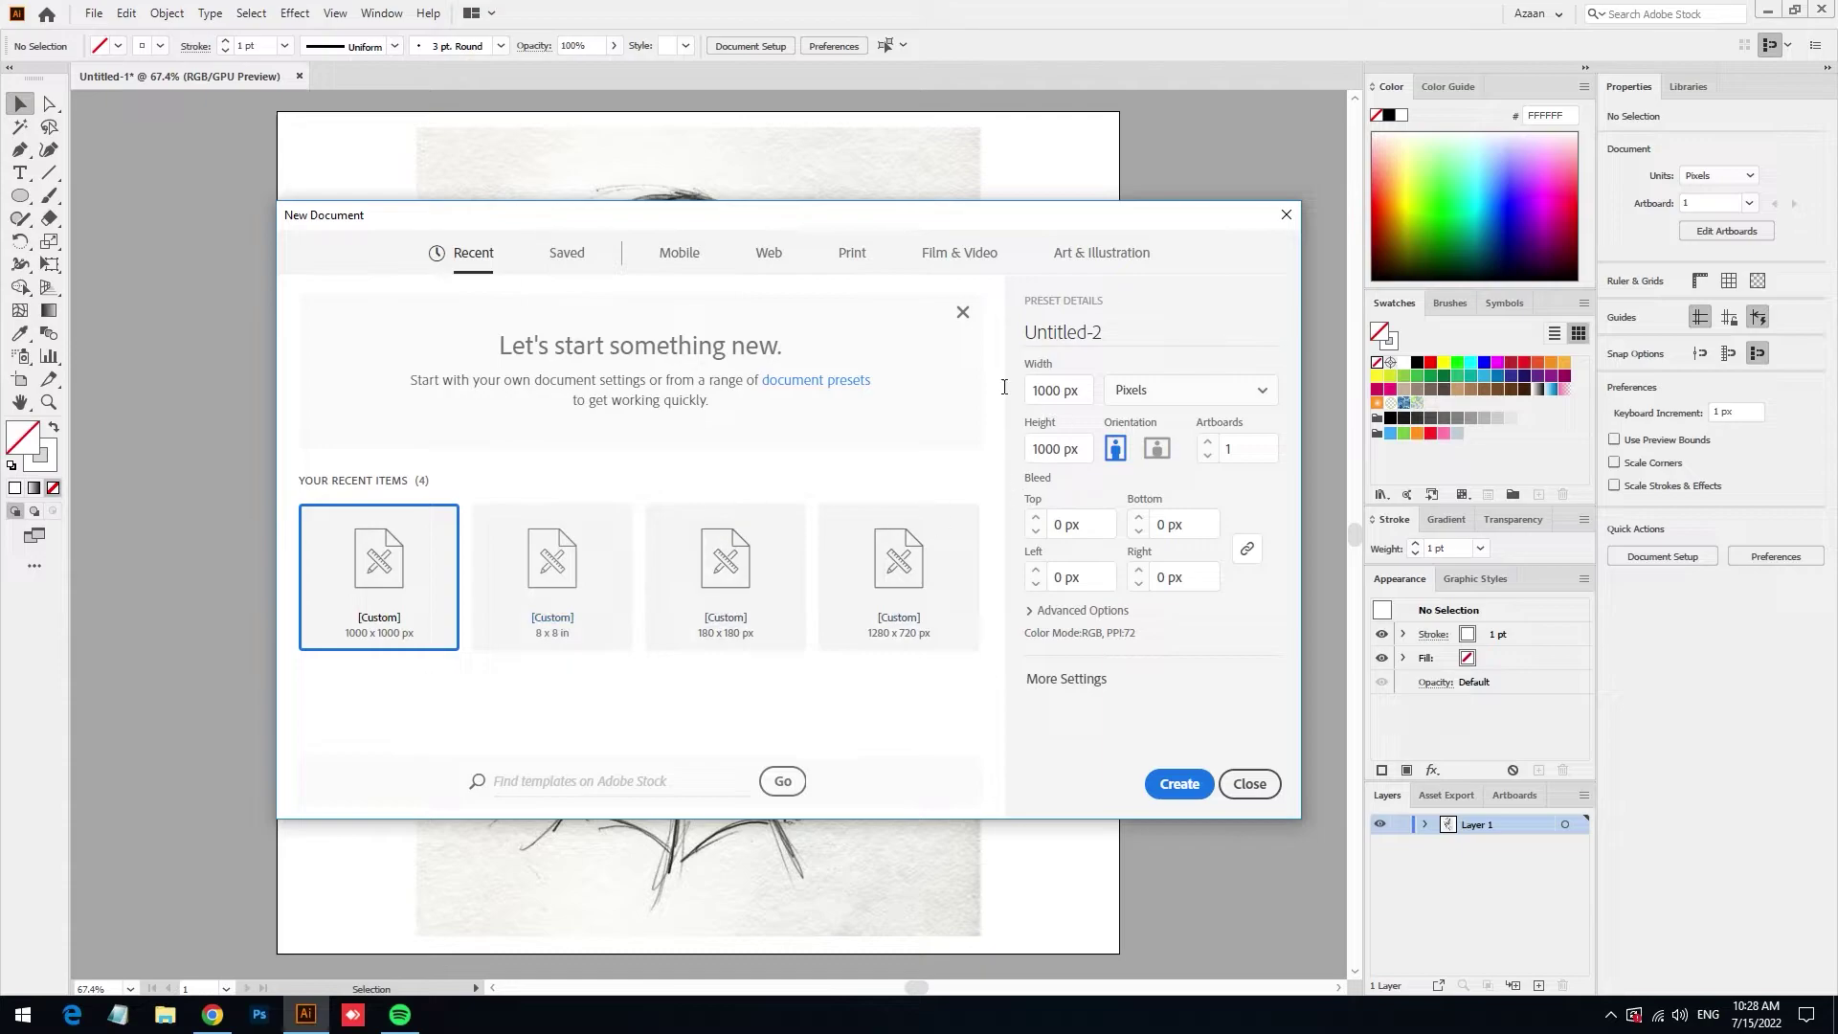
click(766, 253)
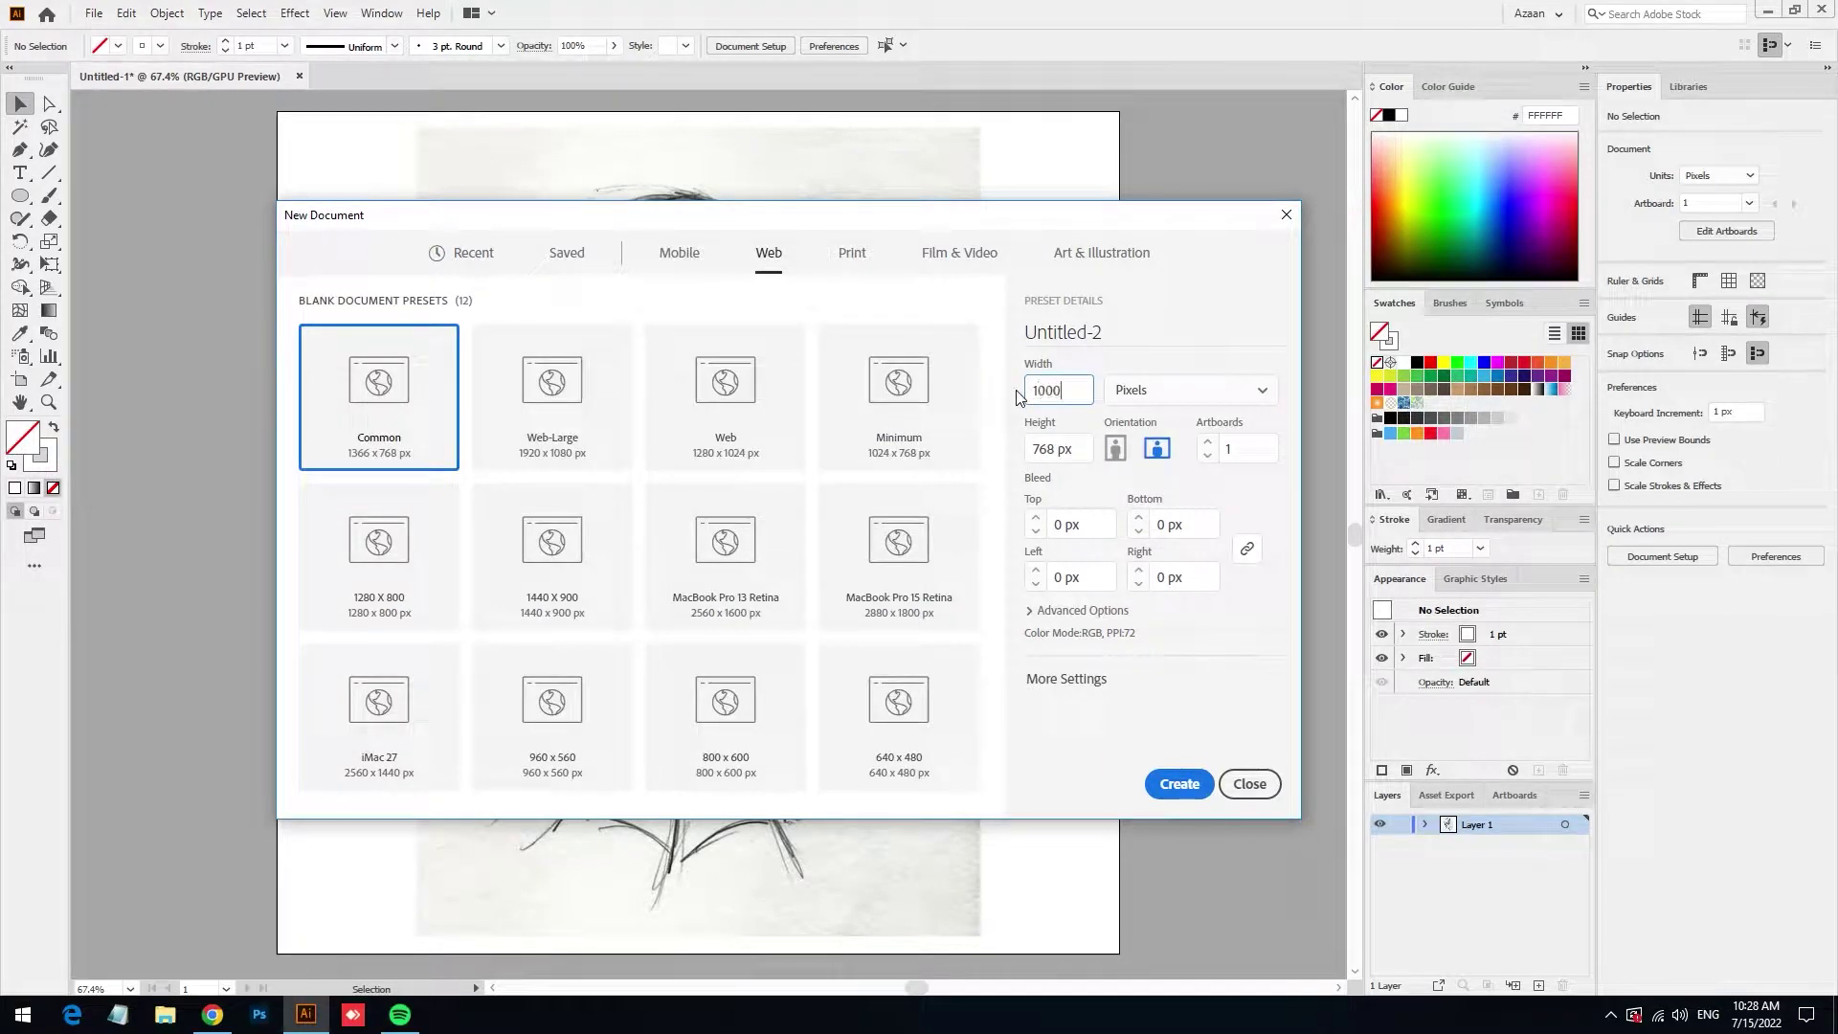
drag(1078, 450, 1027, 450)
text(1000)
click(1220, 656)
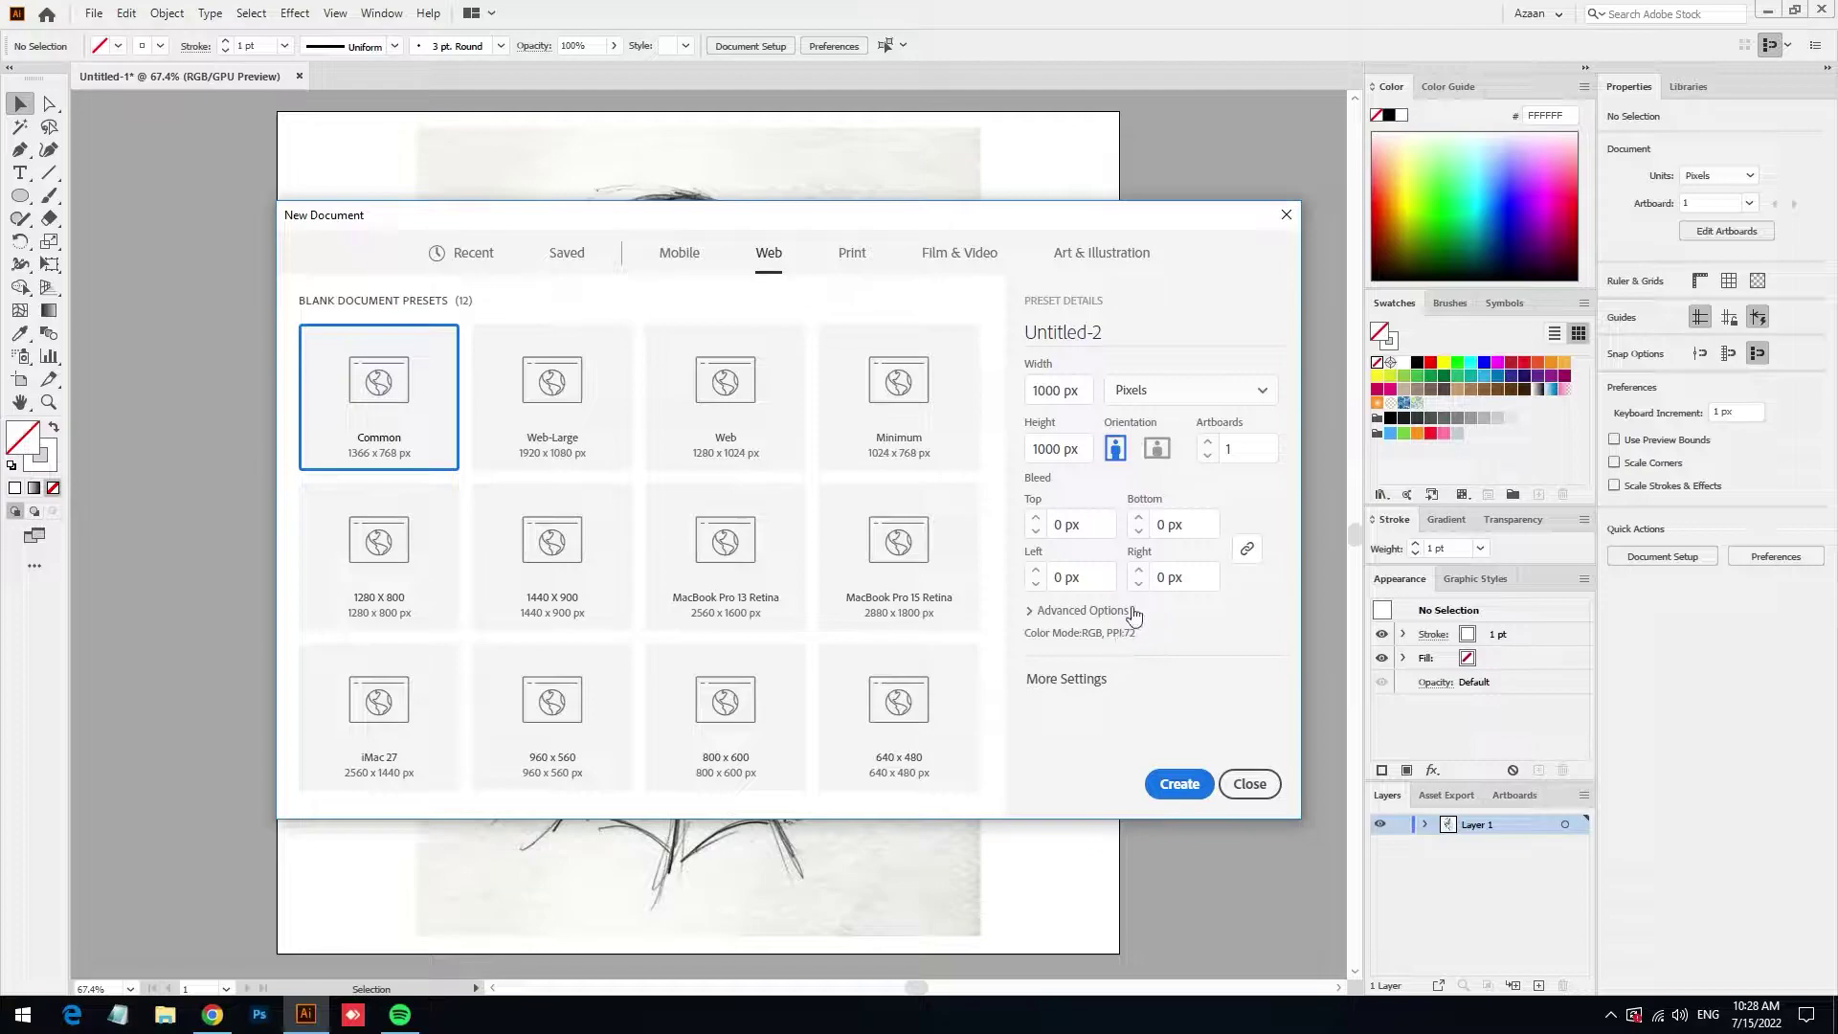
click(1249, 783)
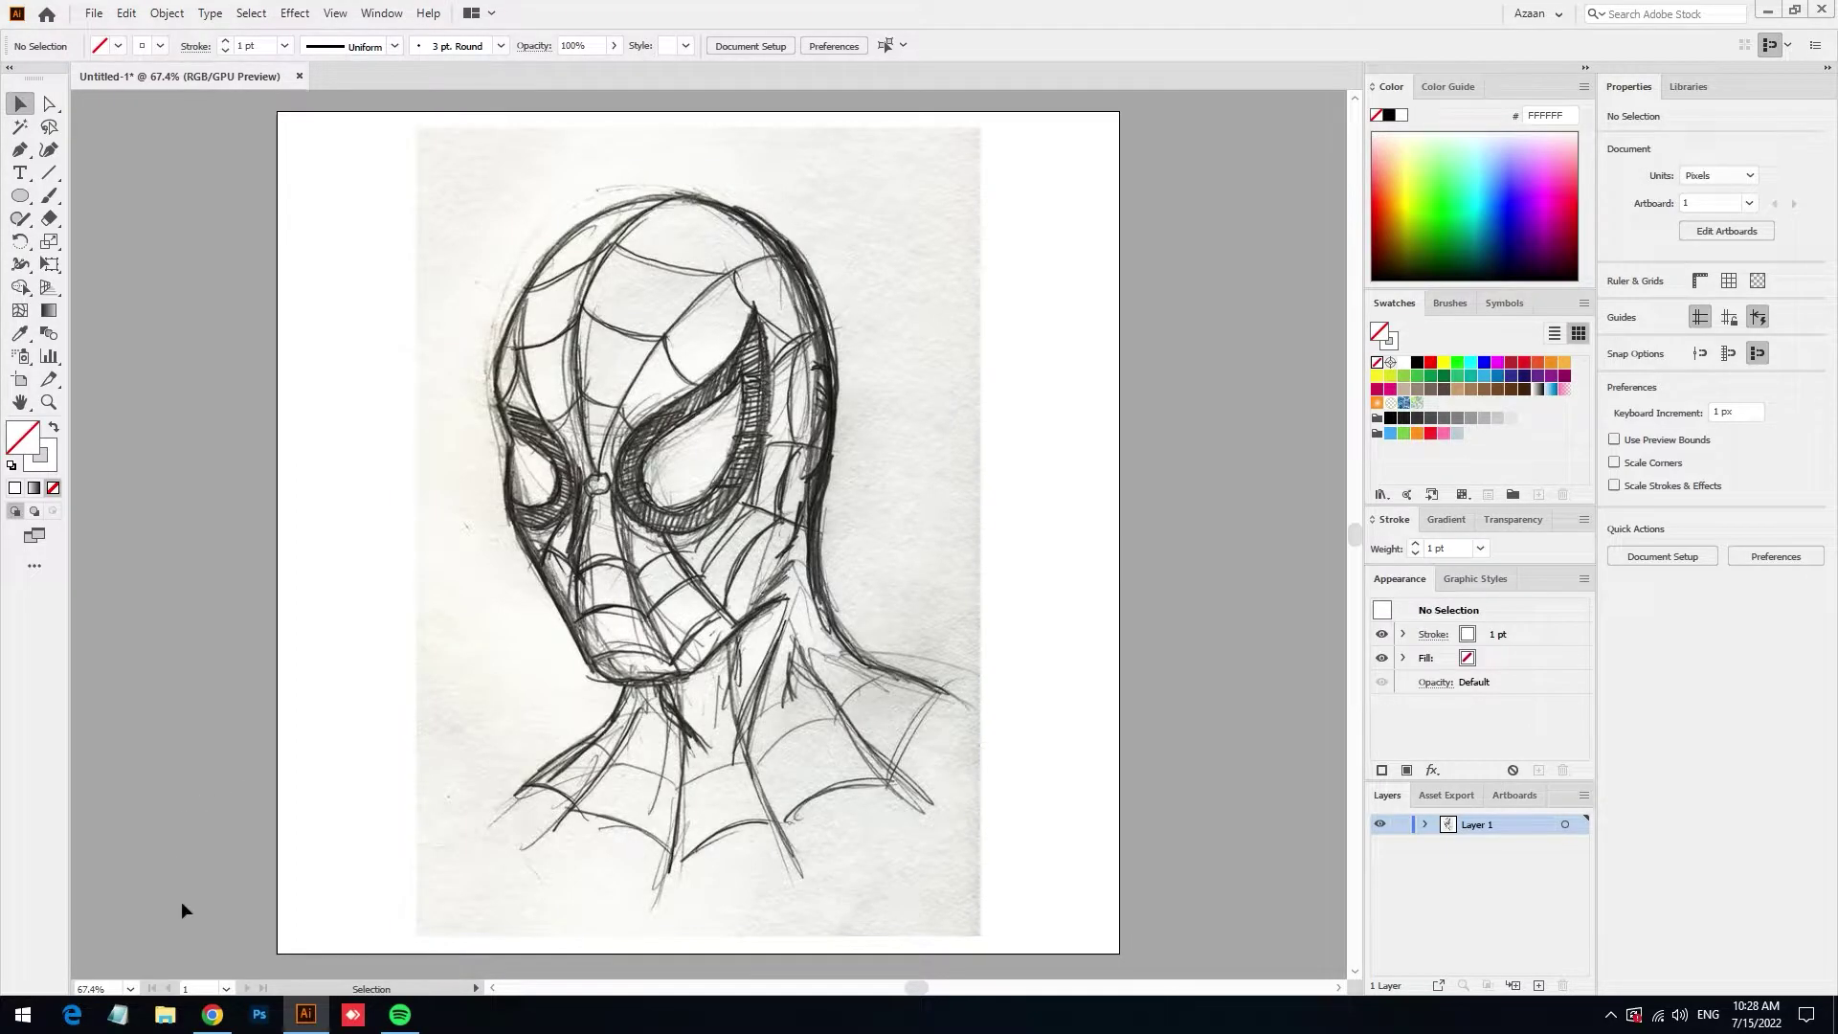
View the reference image in the browser, then select the embedded Spider-Man sketch
click(213, 1016)
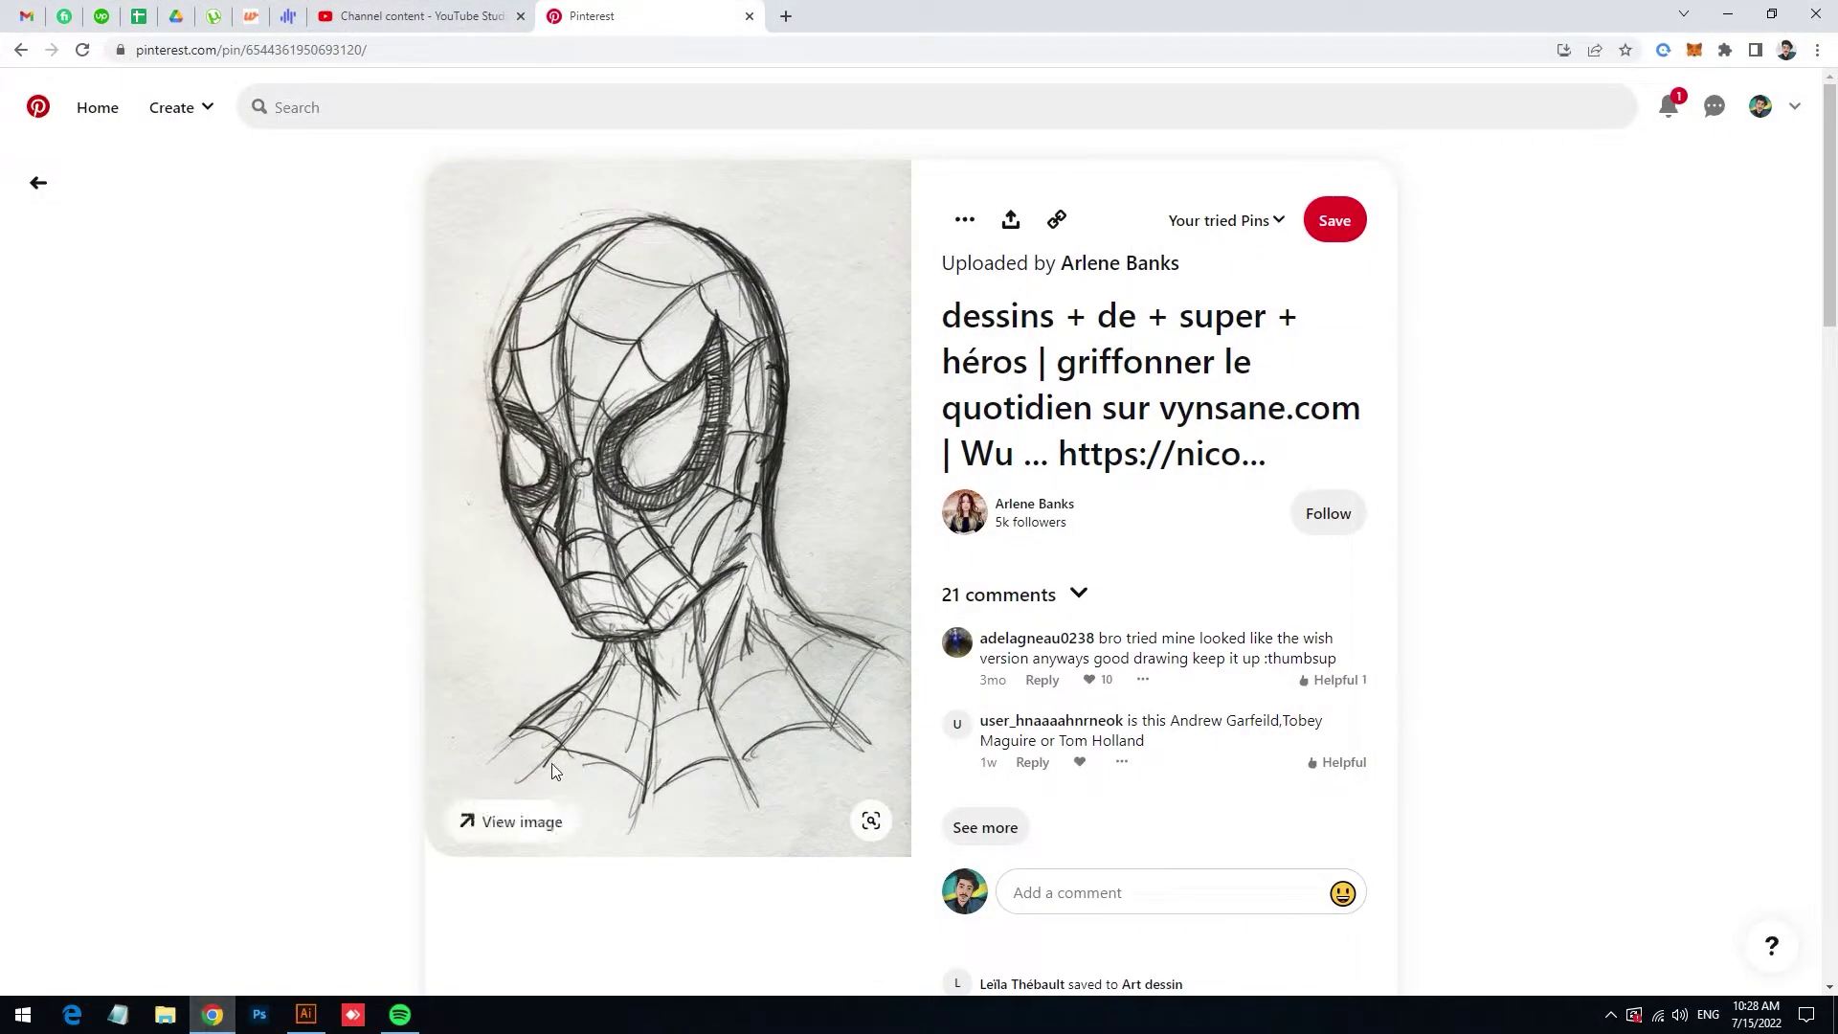
key(alt+Tab)
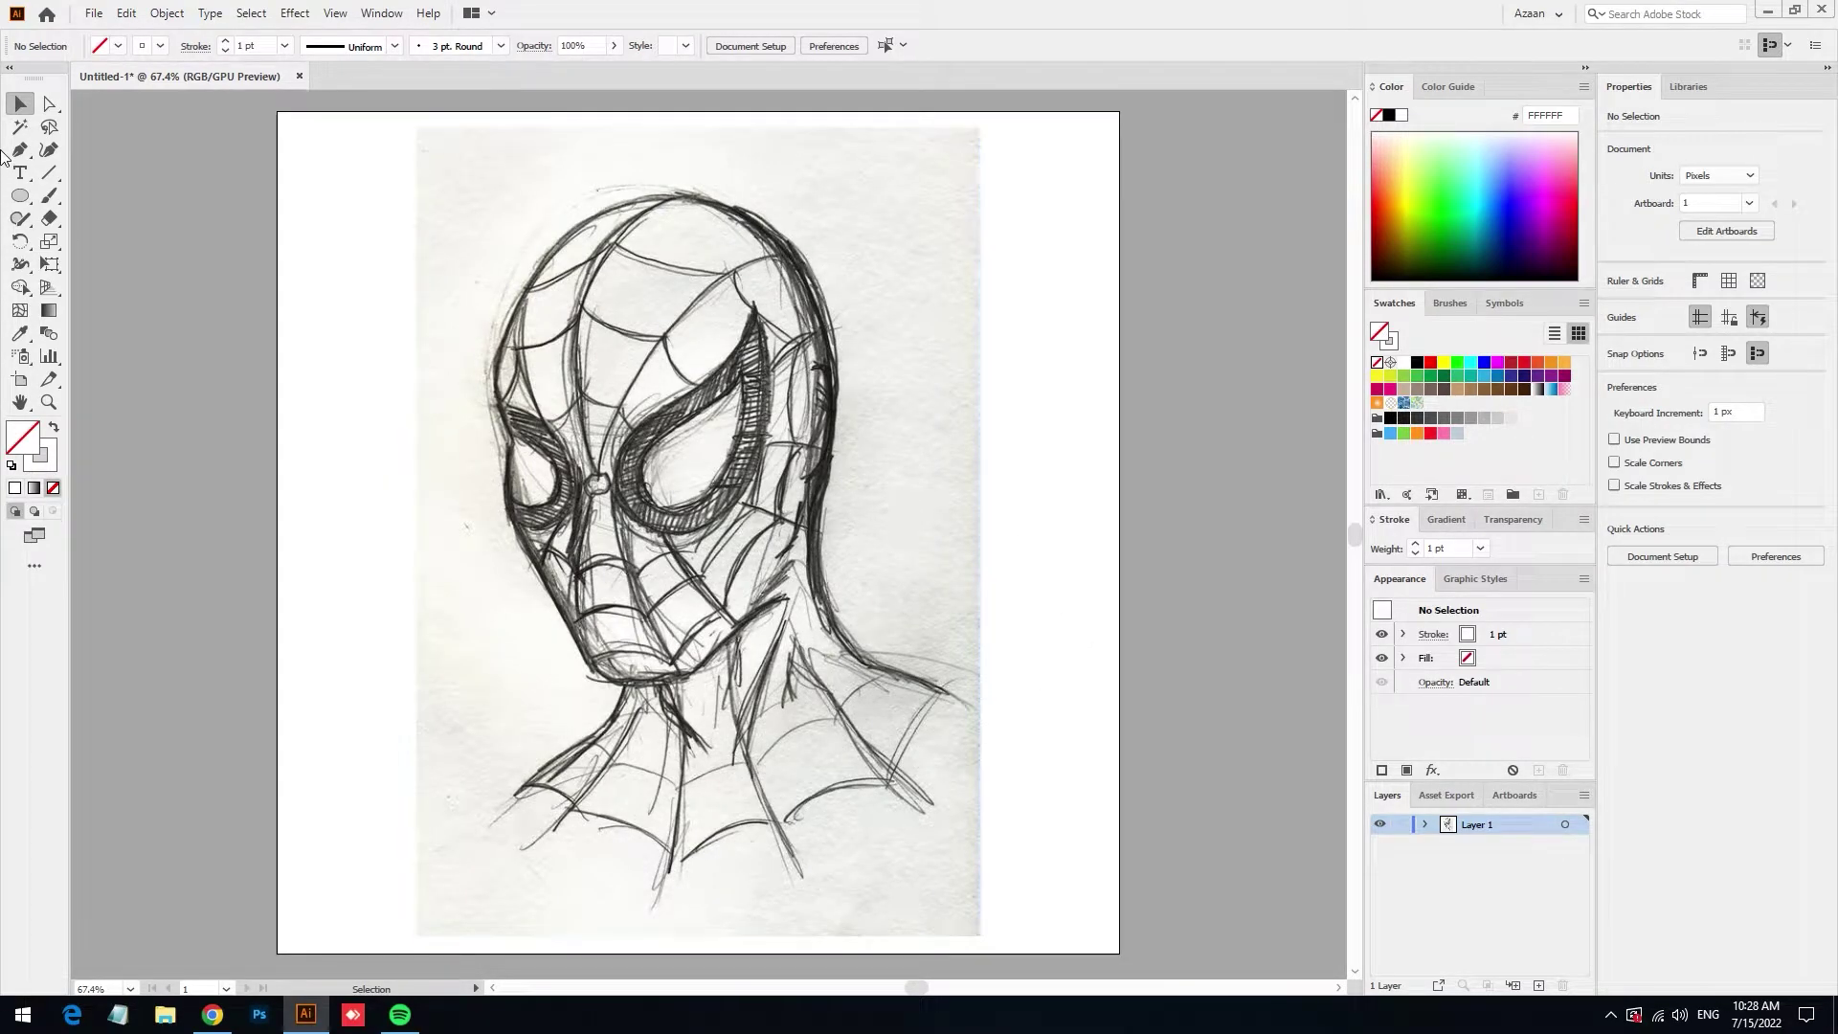
click(457, 259)
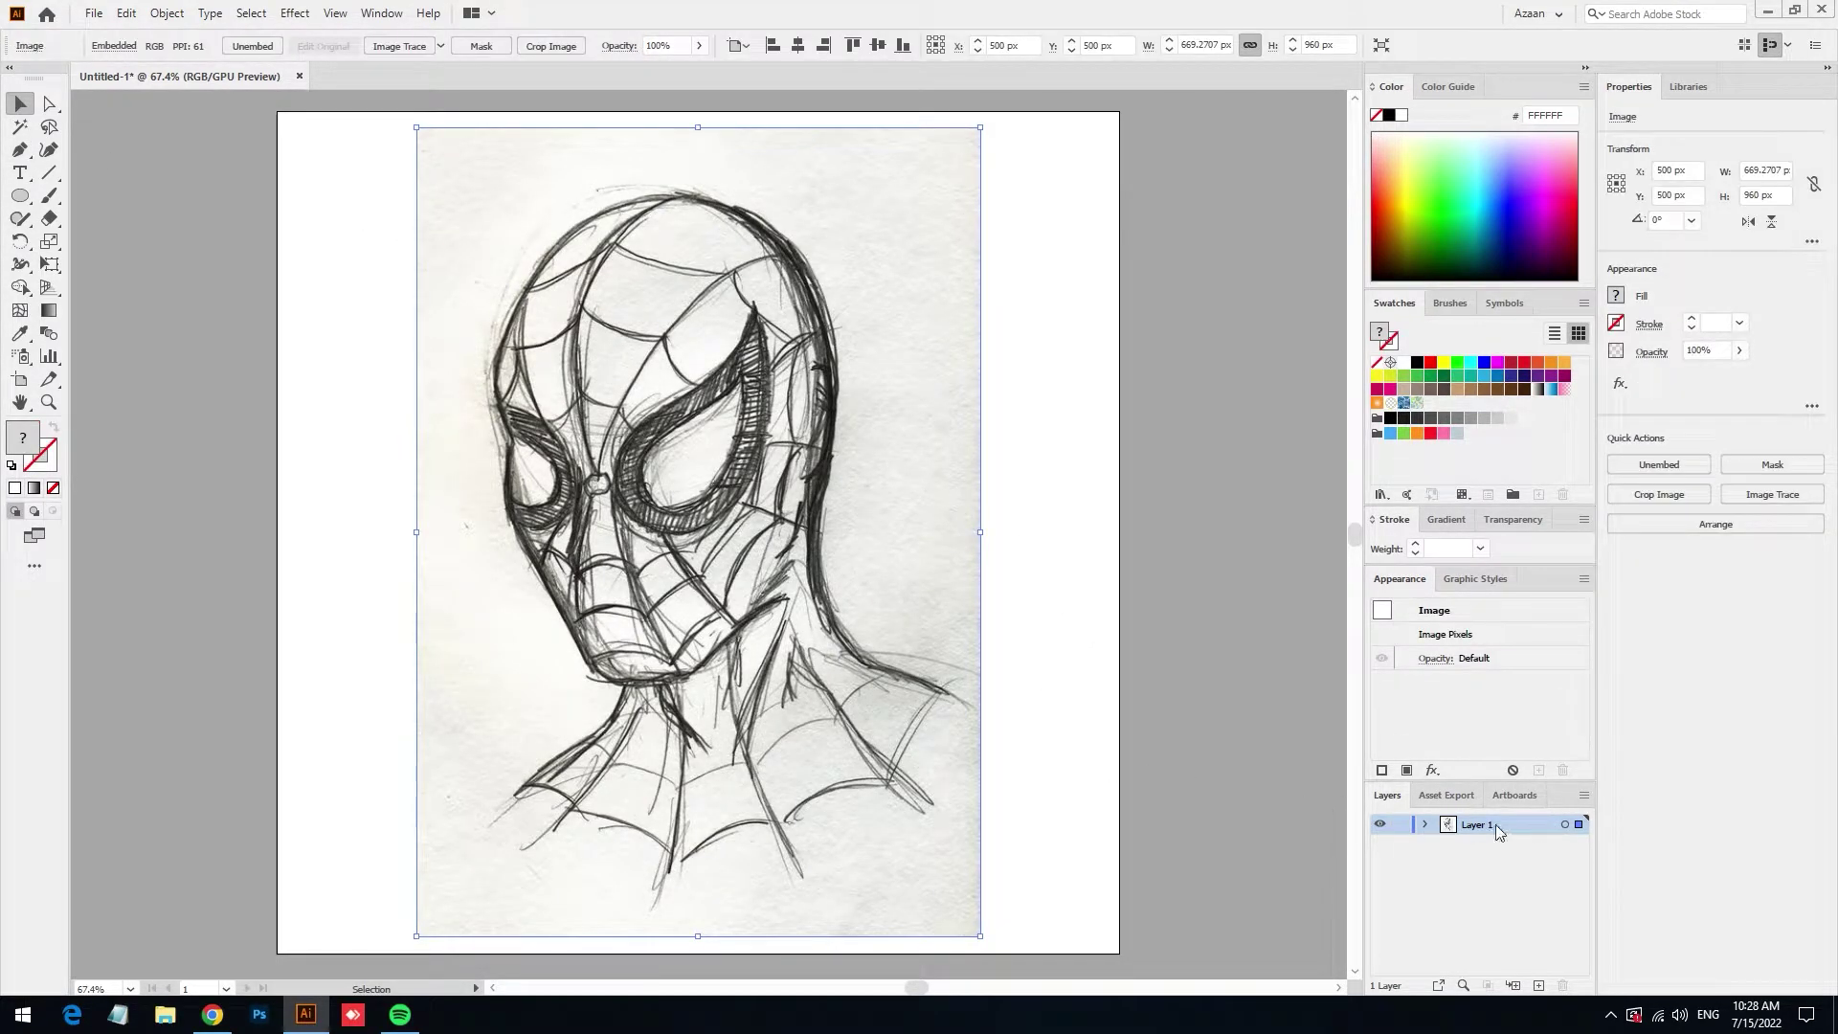
Lock Layer 1, rename it Sketch, and add an Outline layer above it
click(1400, 824)
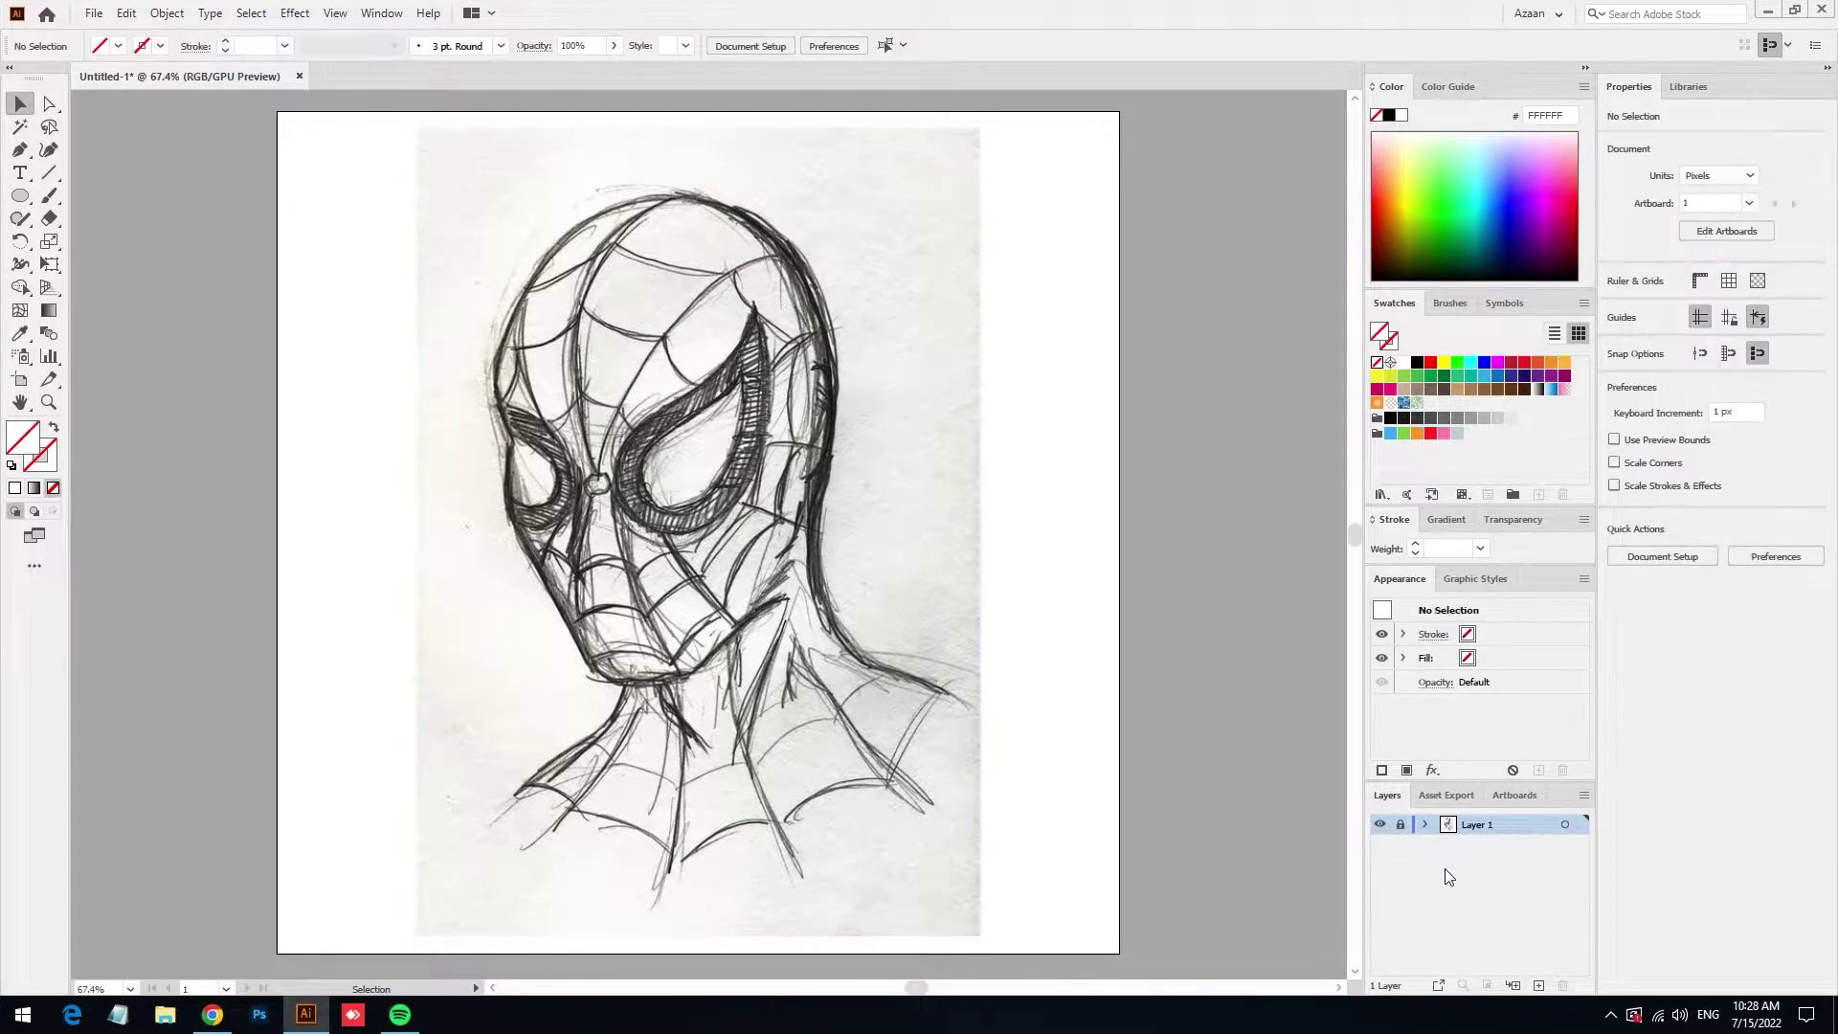
click(1539, 987)
double_click(1485, 843)
text(Sketch)
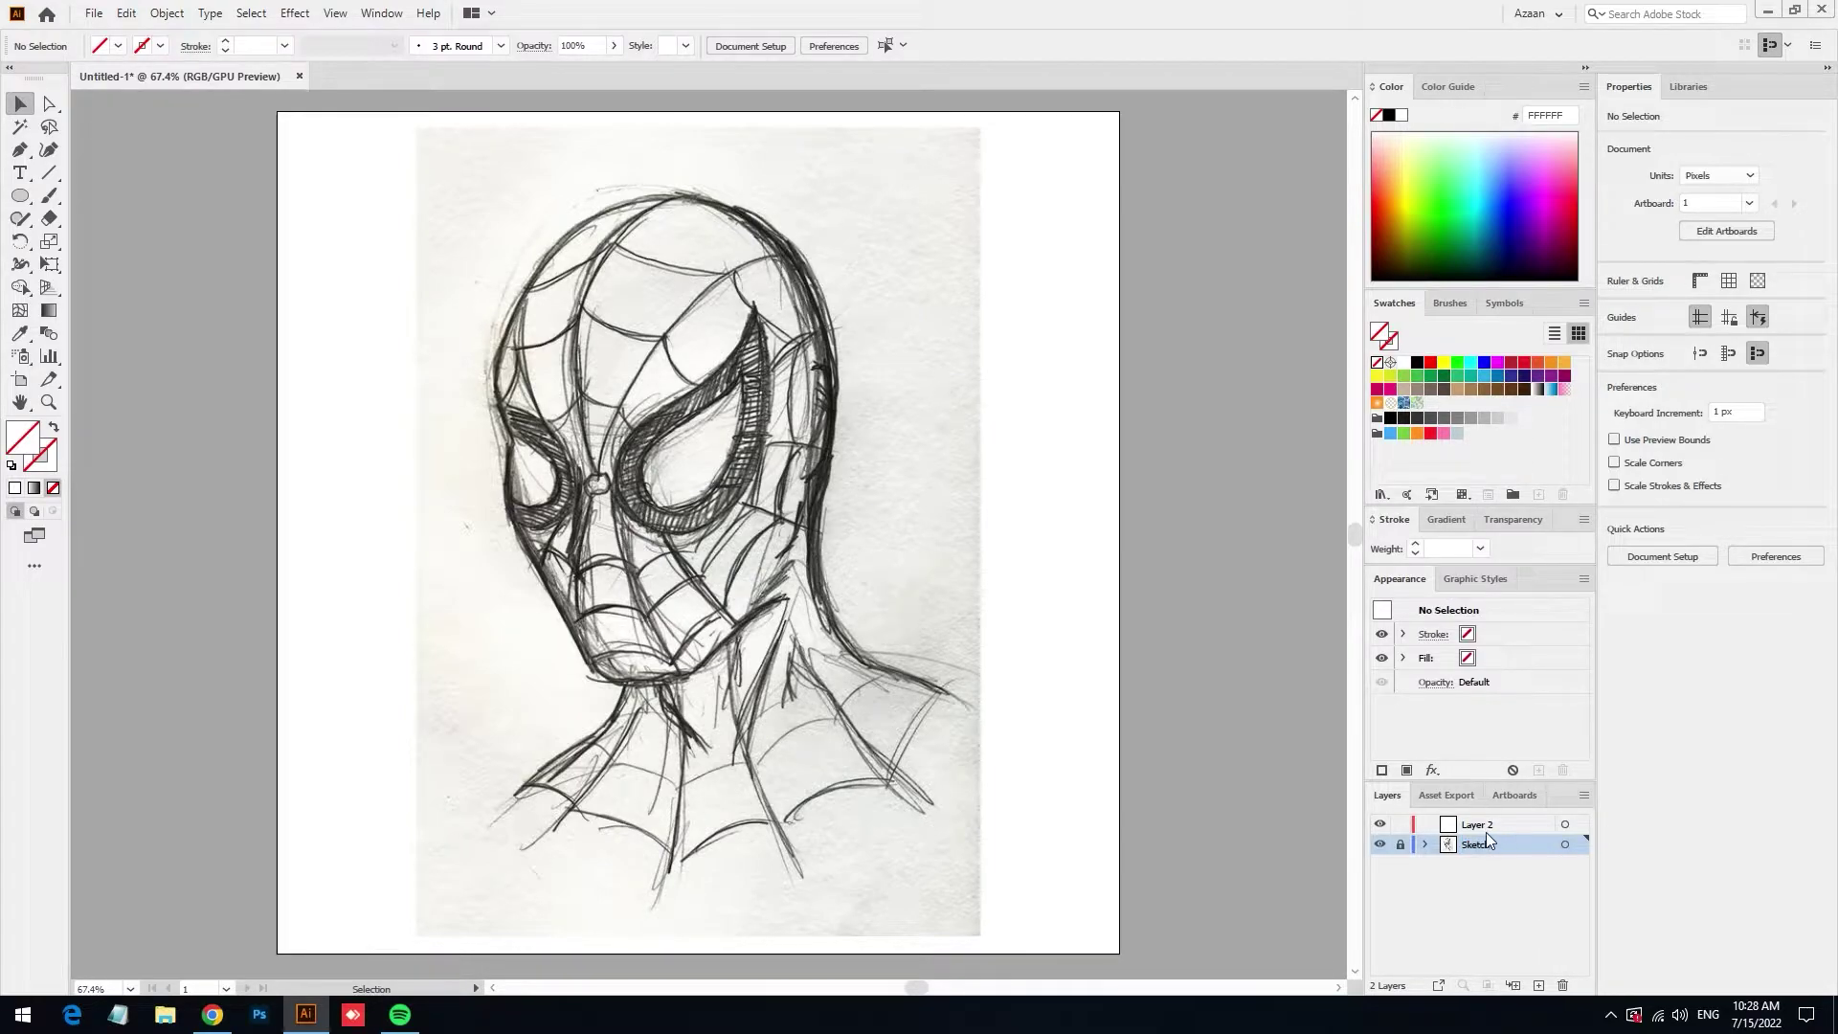
double_click(1480, 824)
text(Outline)
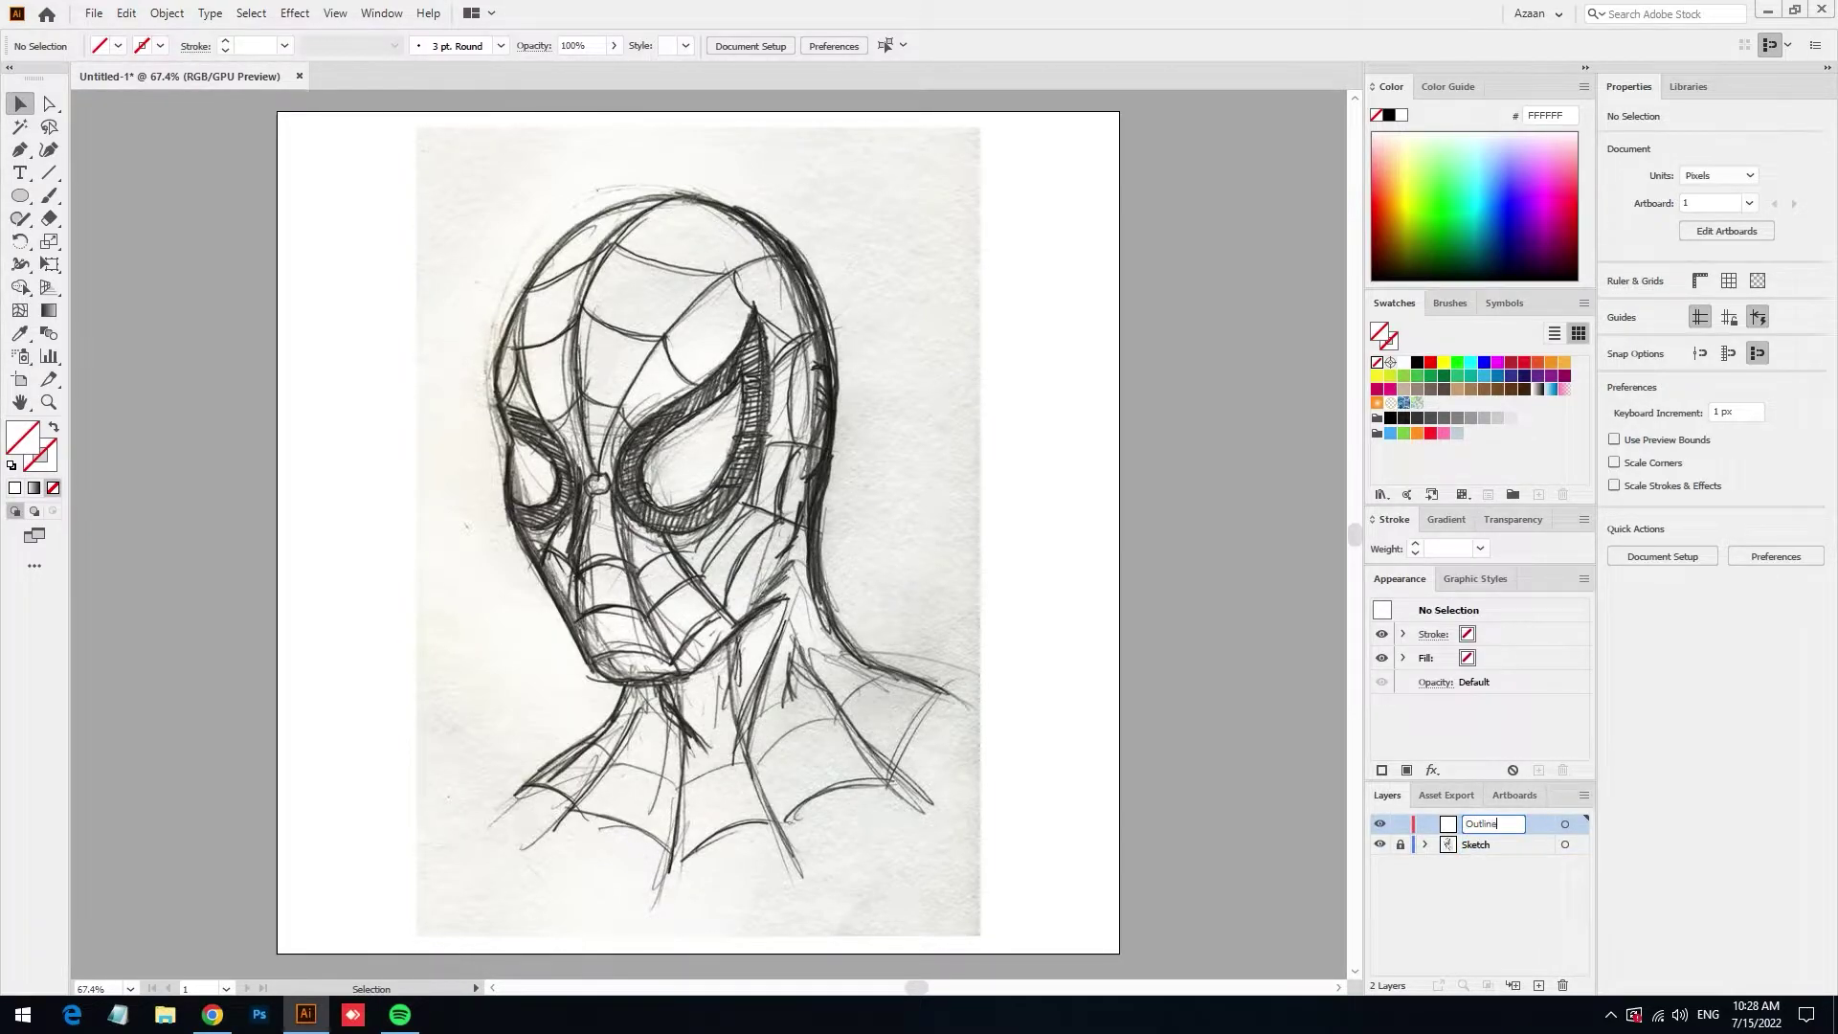
key(Return)
Zoom into the neck and place the first two Pen anchors along the left neck line
click(19, 153)
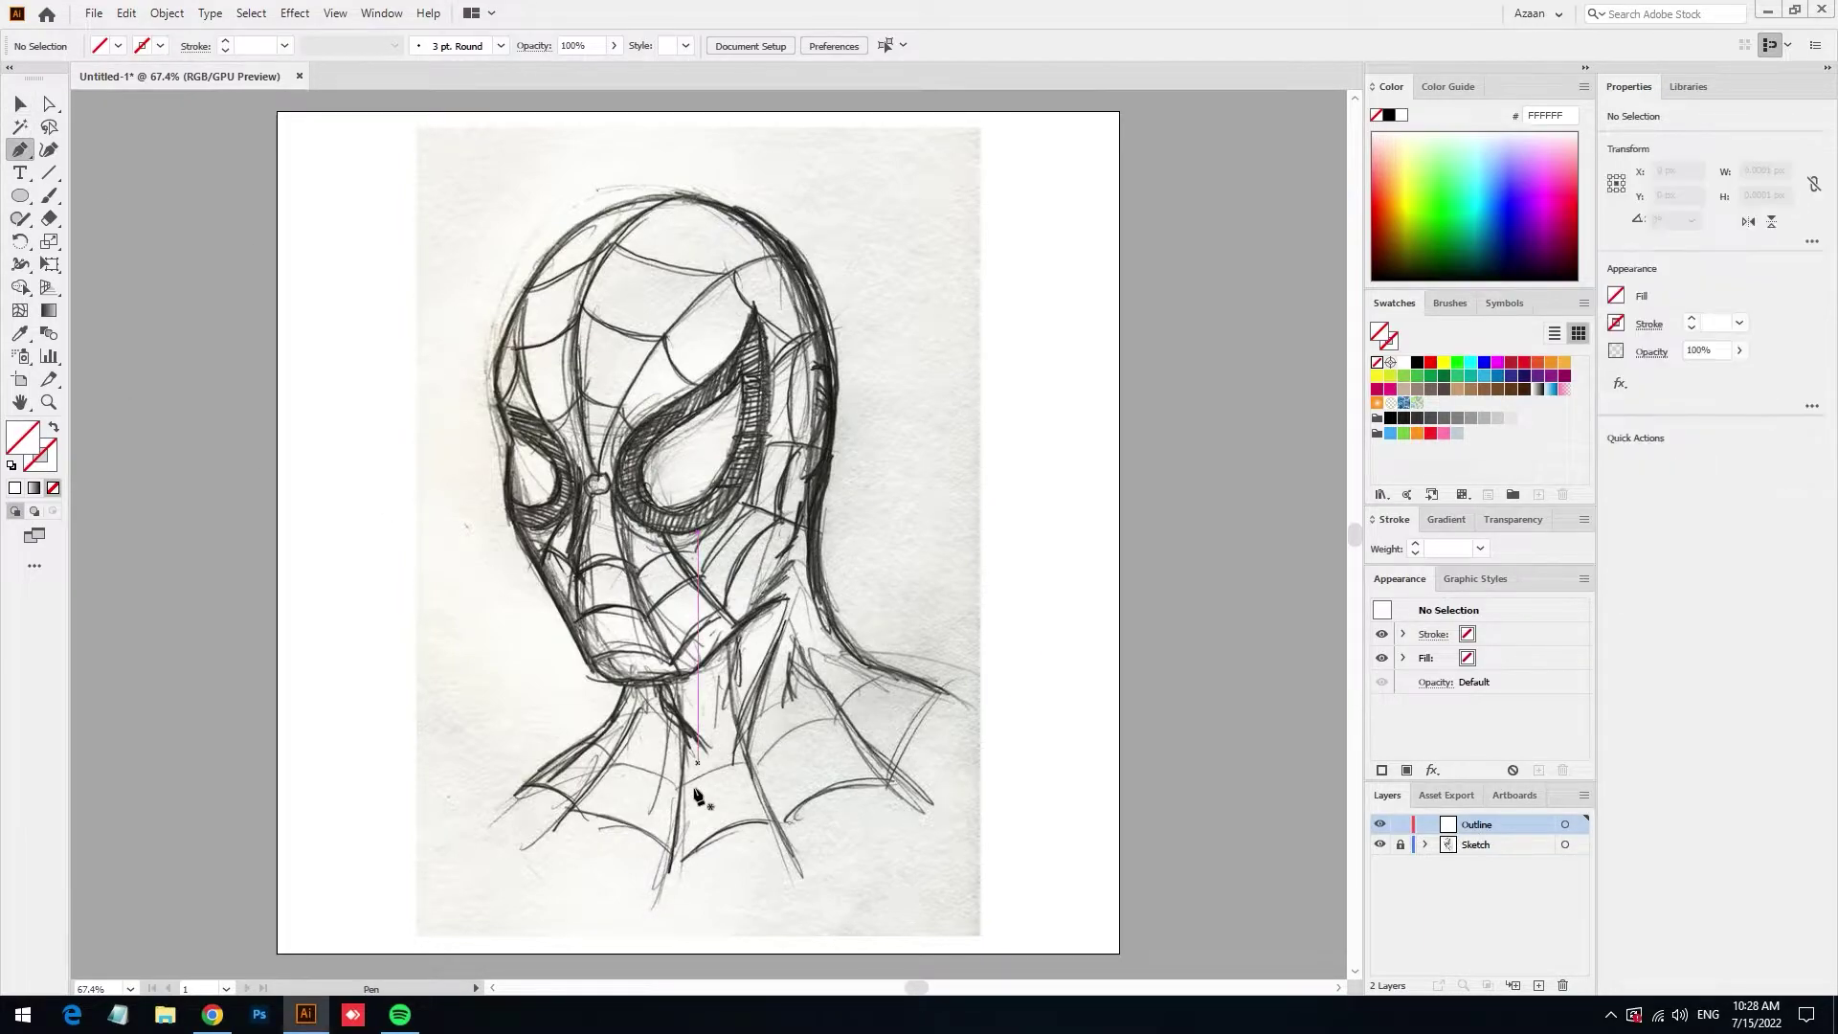
scroll(775, 831, up, 5)
drag(532, 607, 493, 718)
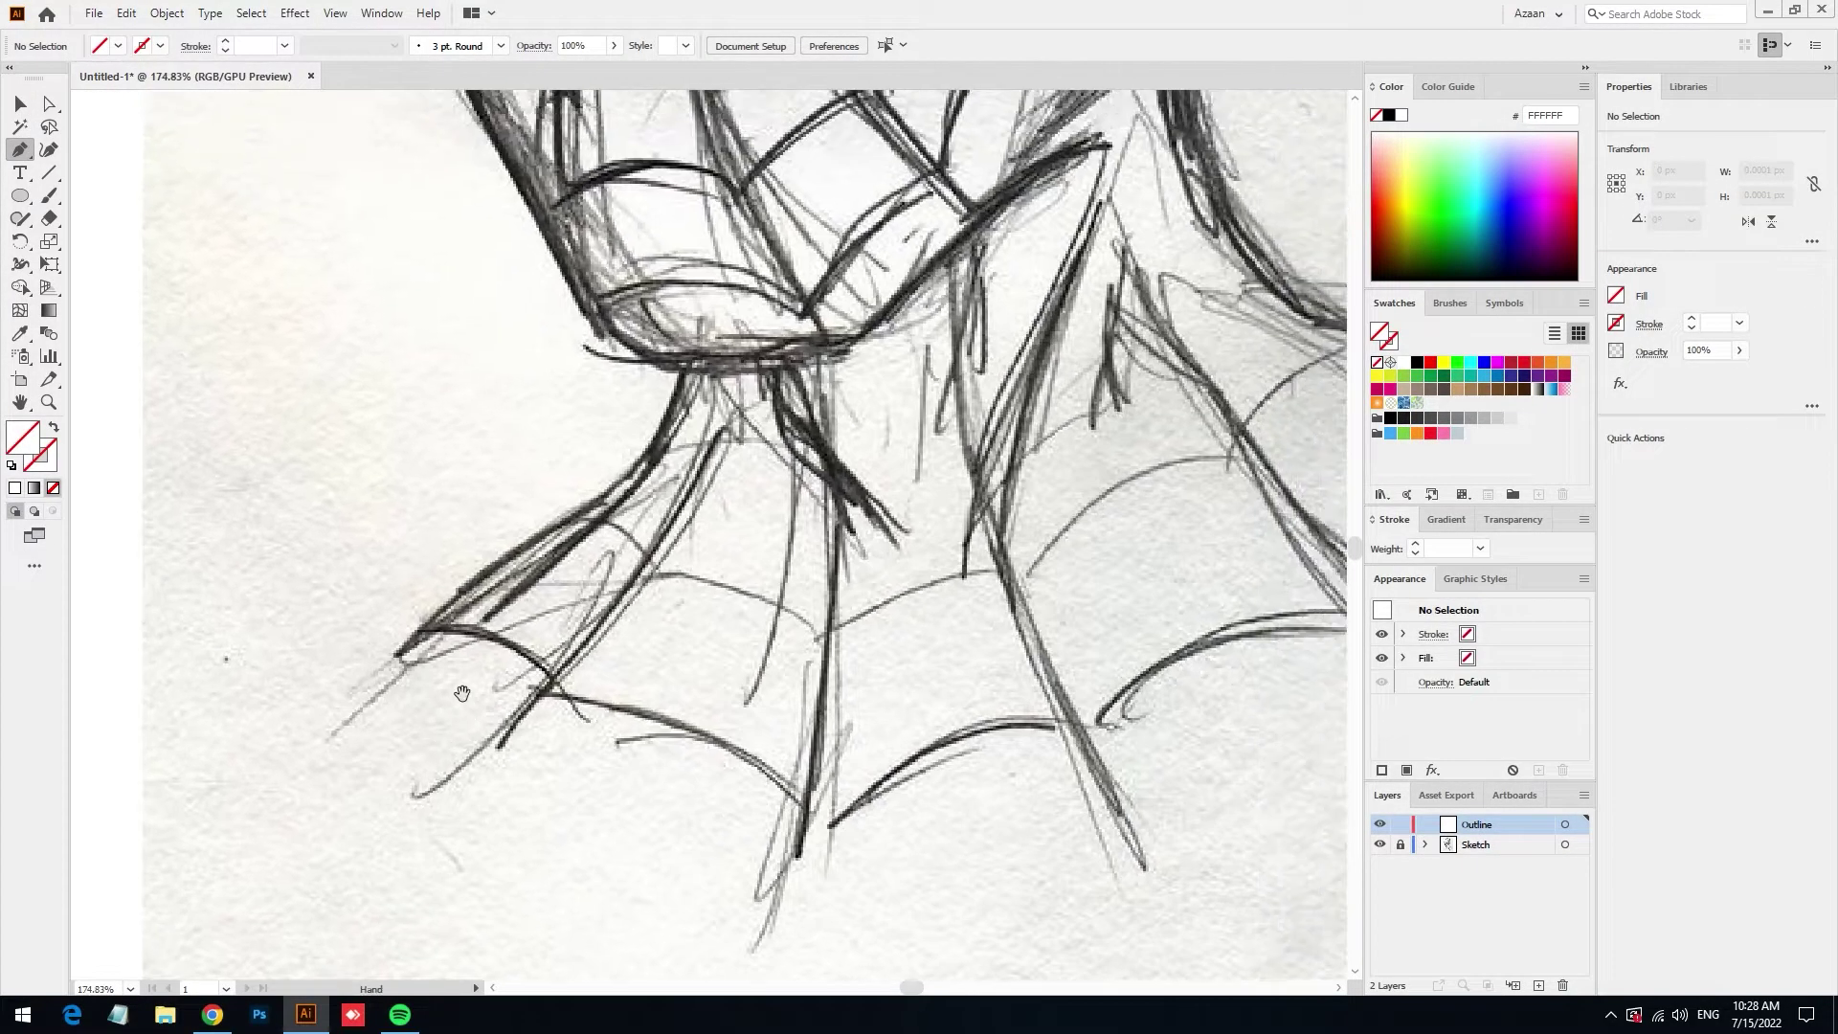
click(358, 747)
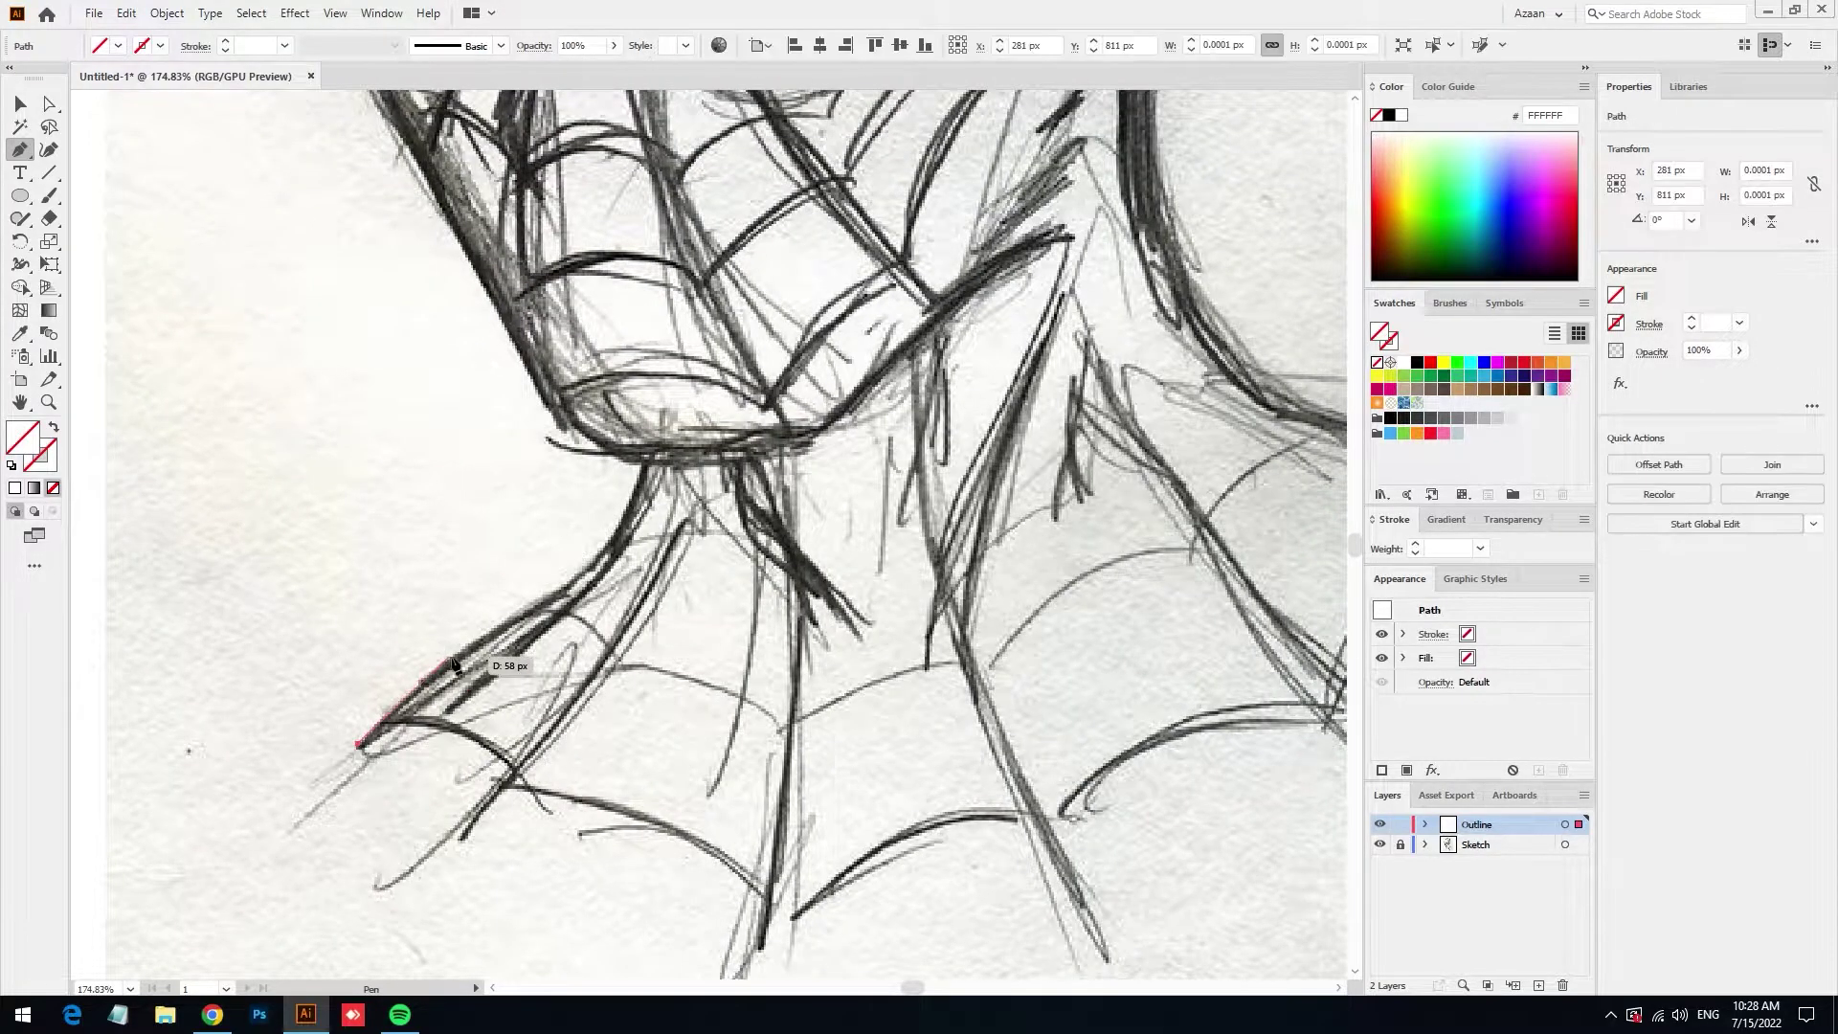
click(552, 601)
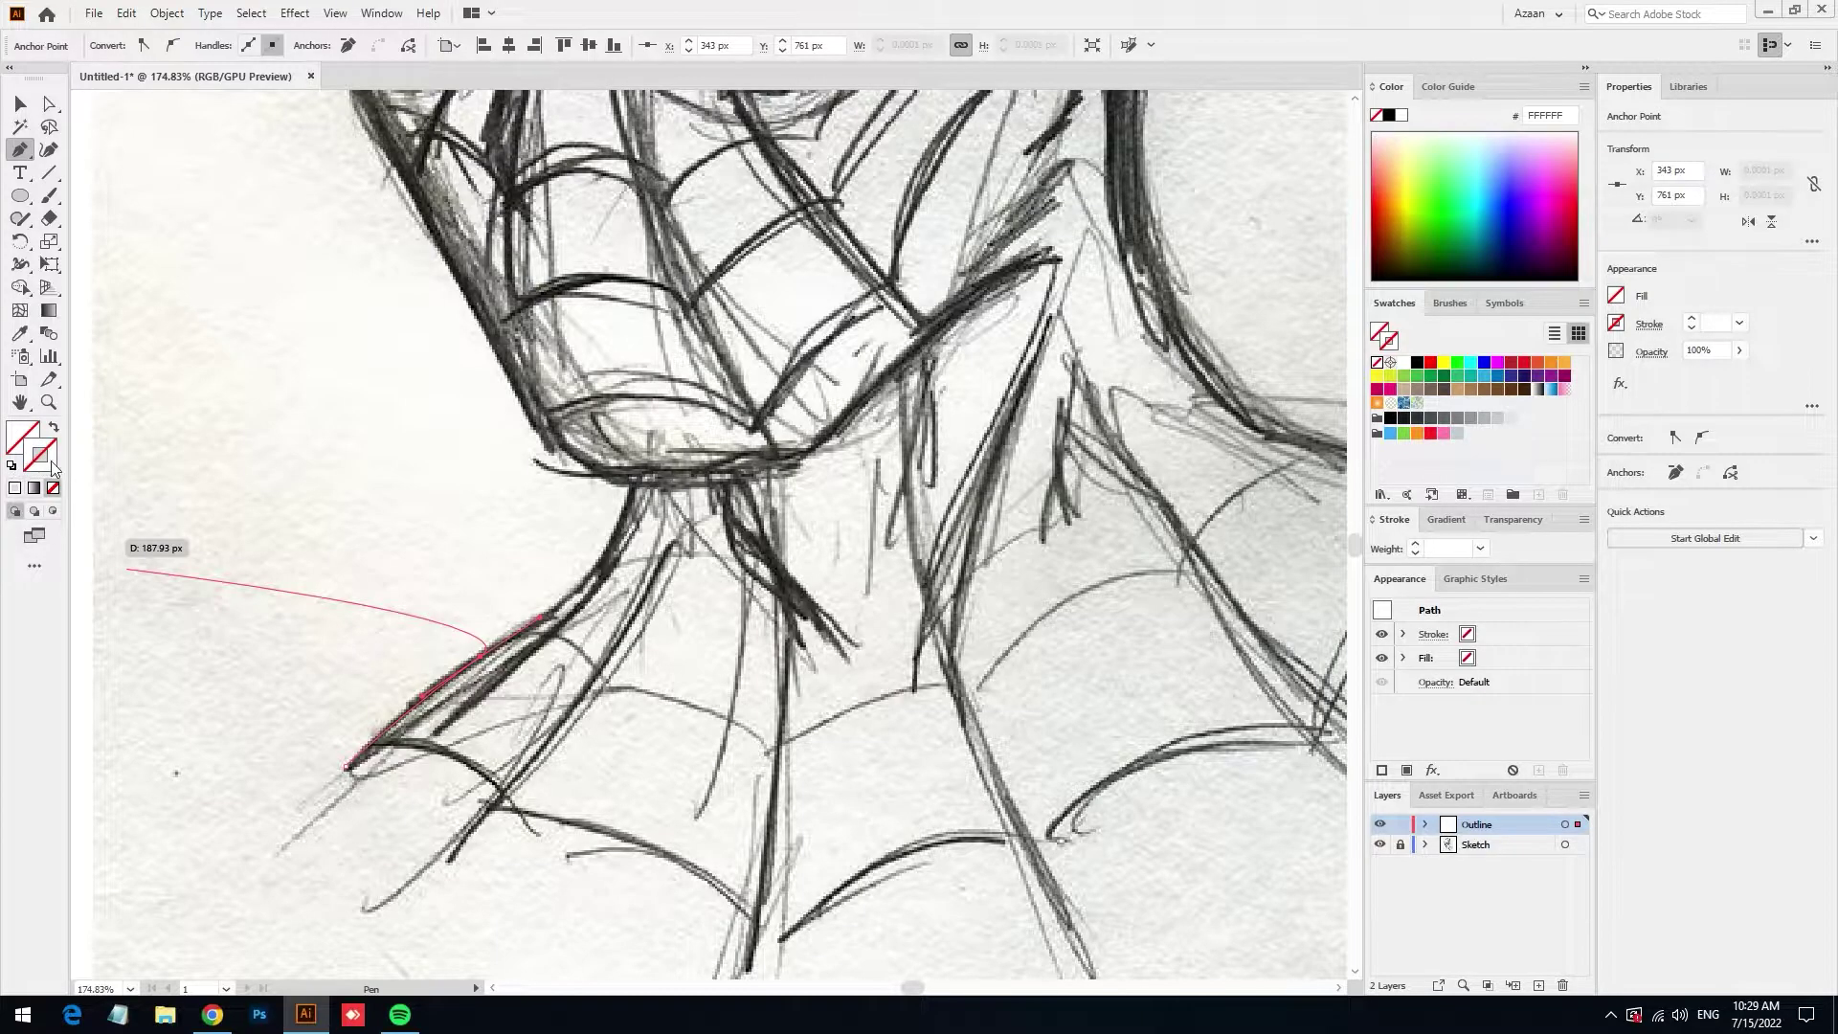
Give the neck path a 3 pt stroke in red F21111
double_click(53, 468)
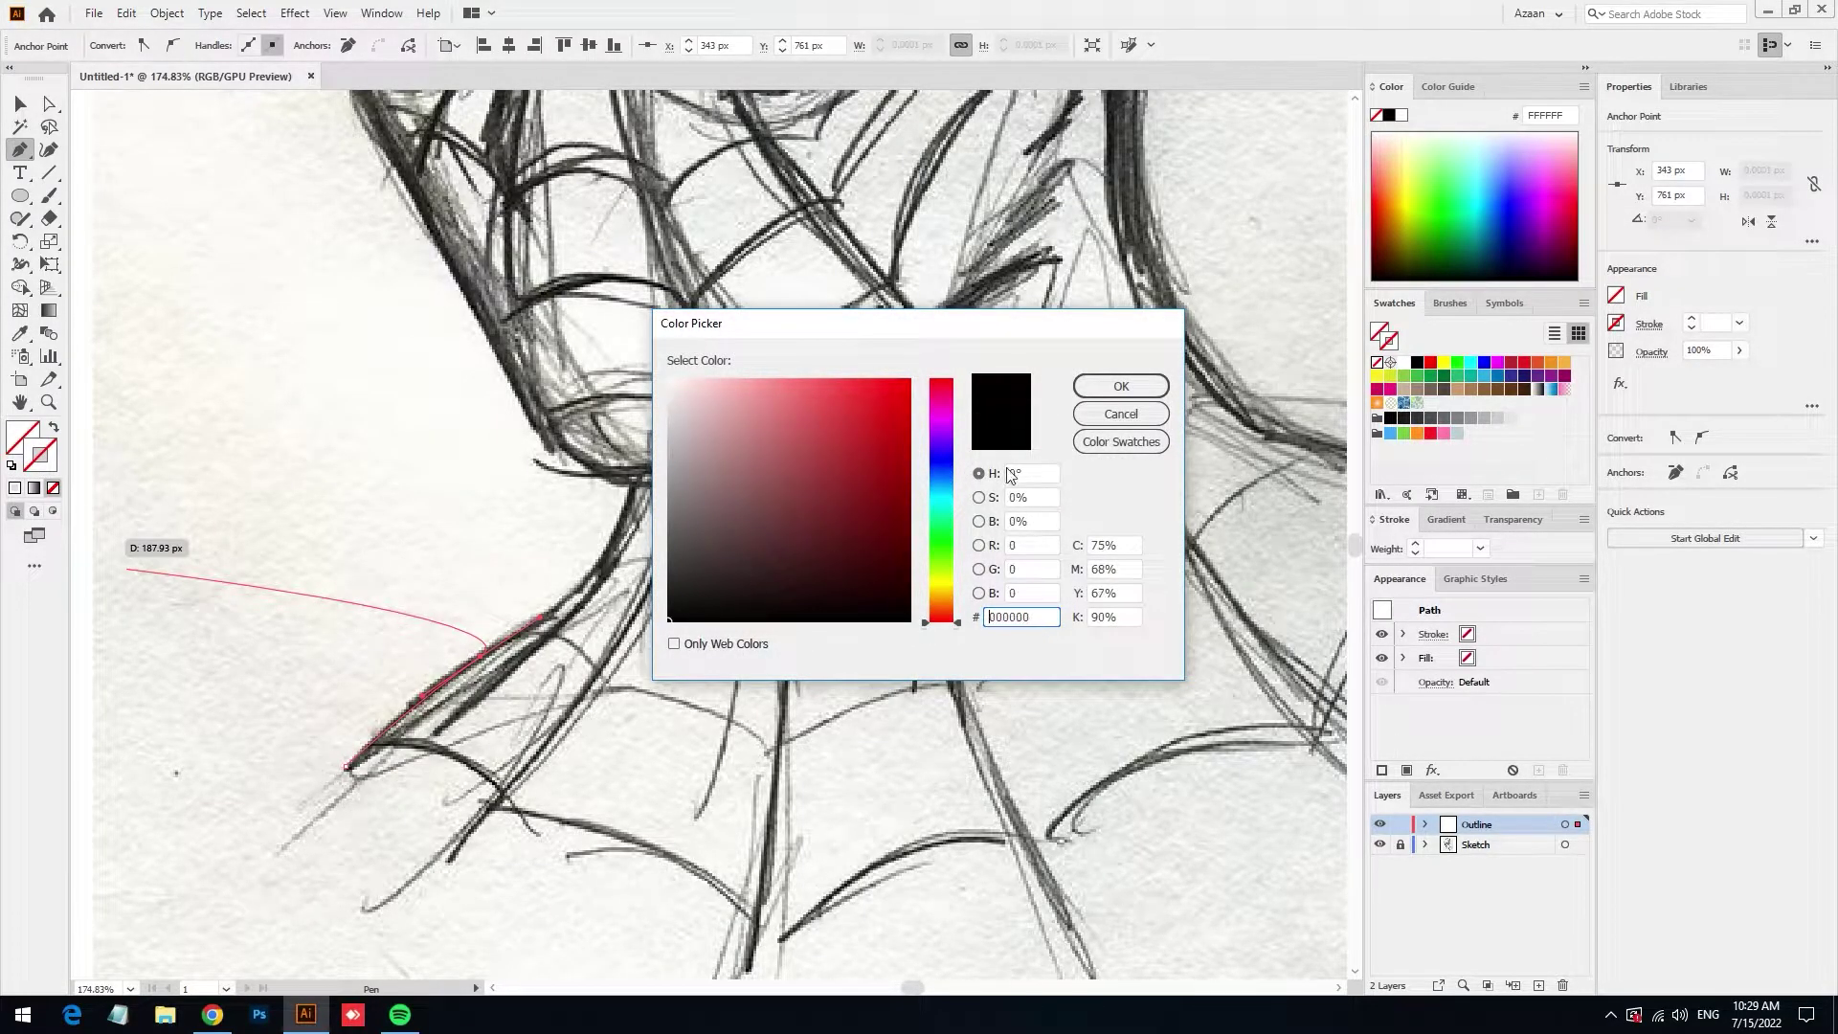
click(1120, 385)
double_click(39, 454)
click(713, 589)
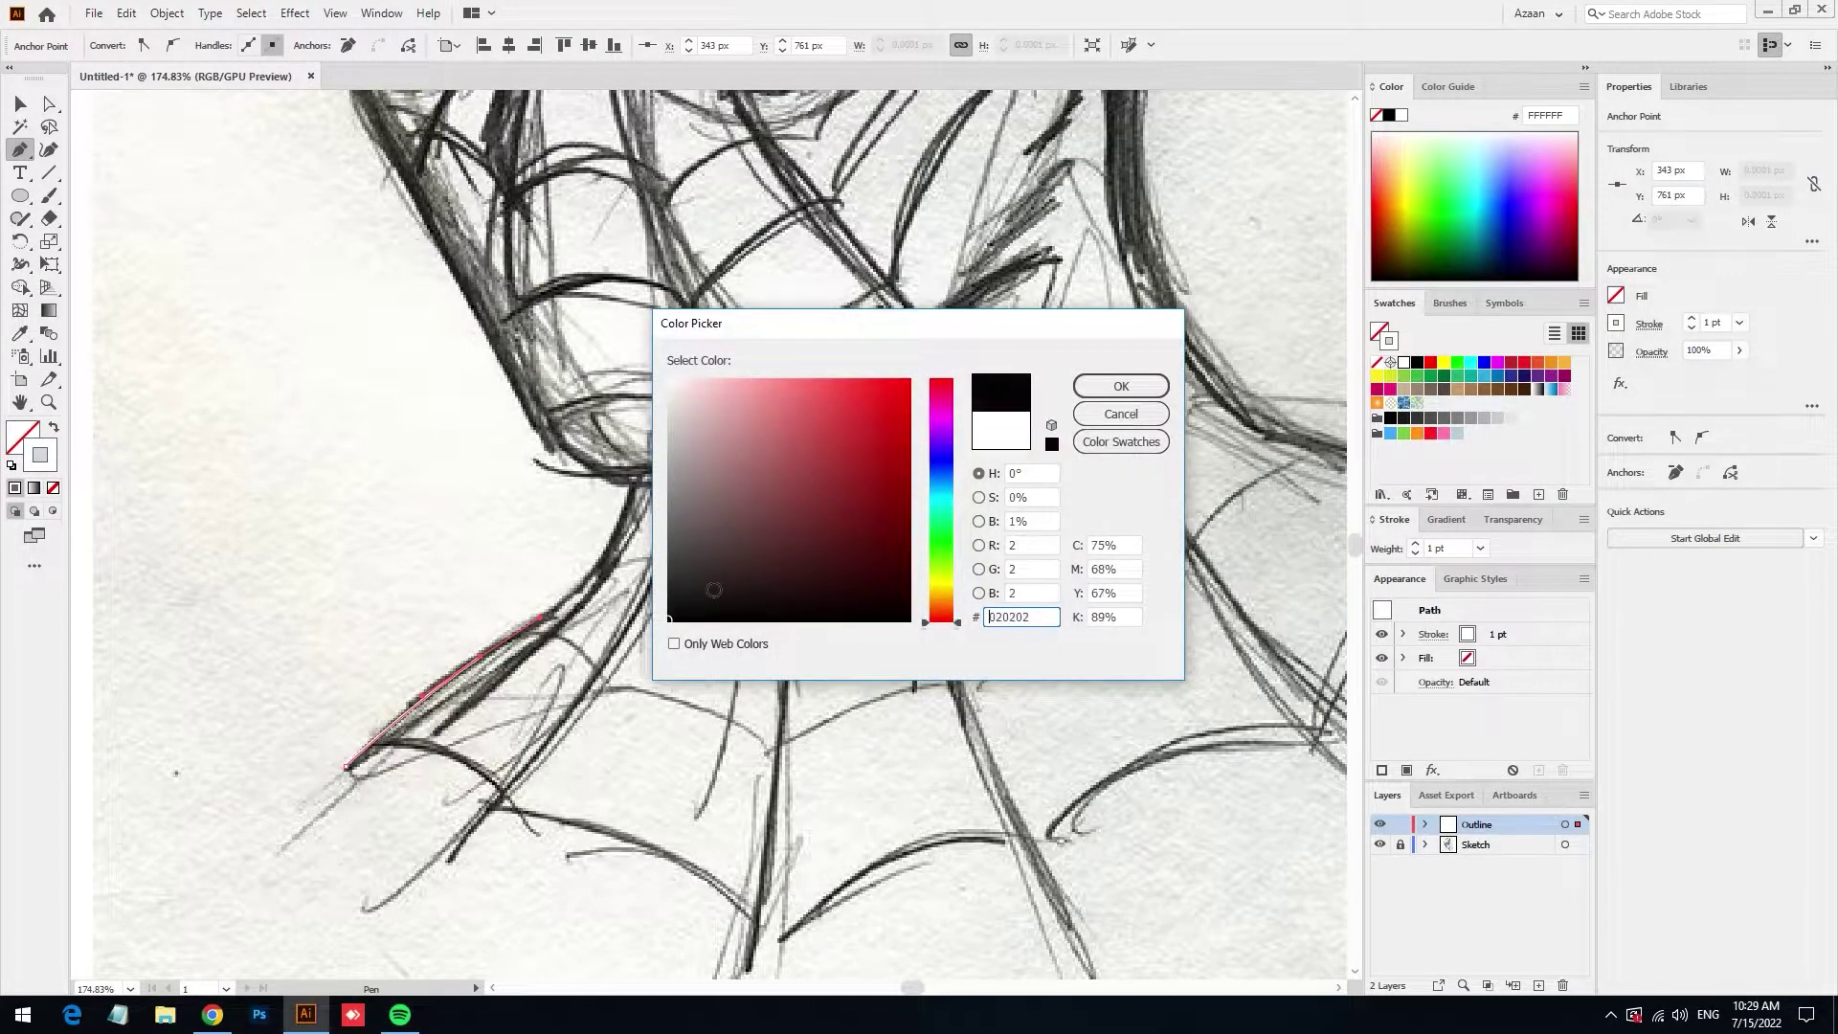
click(1120, 386)
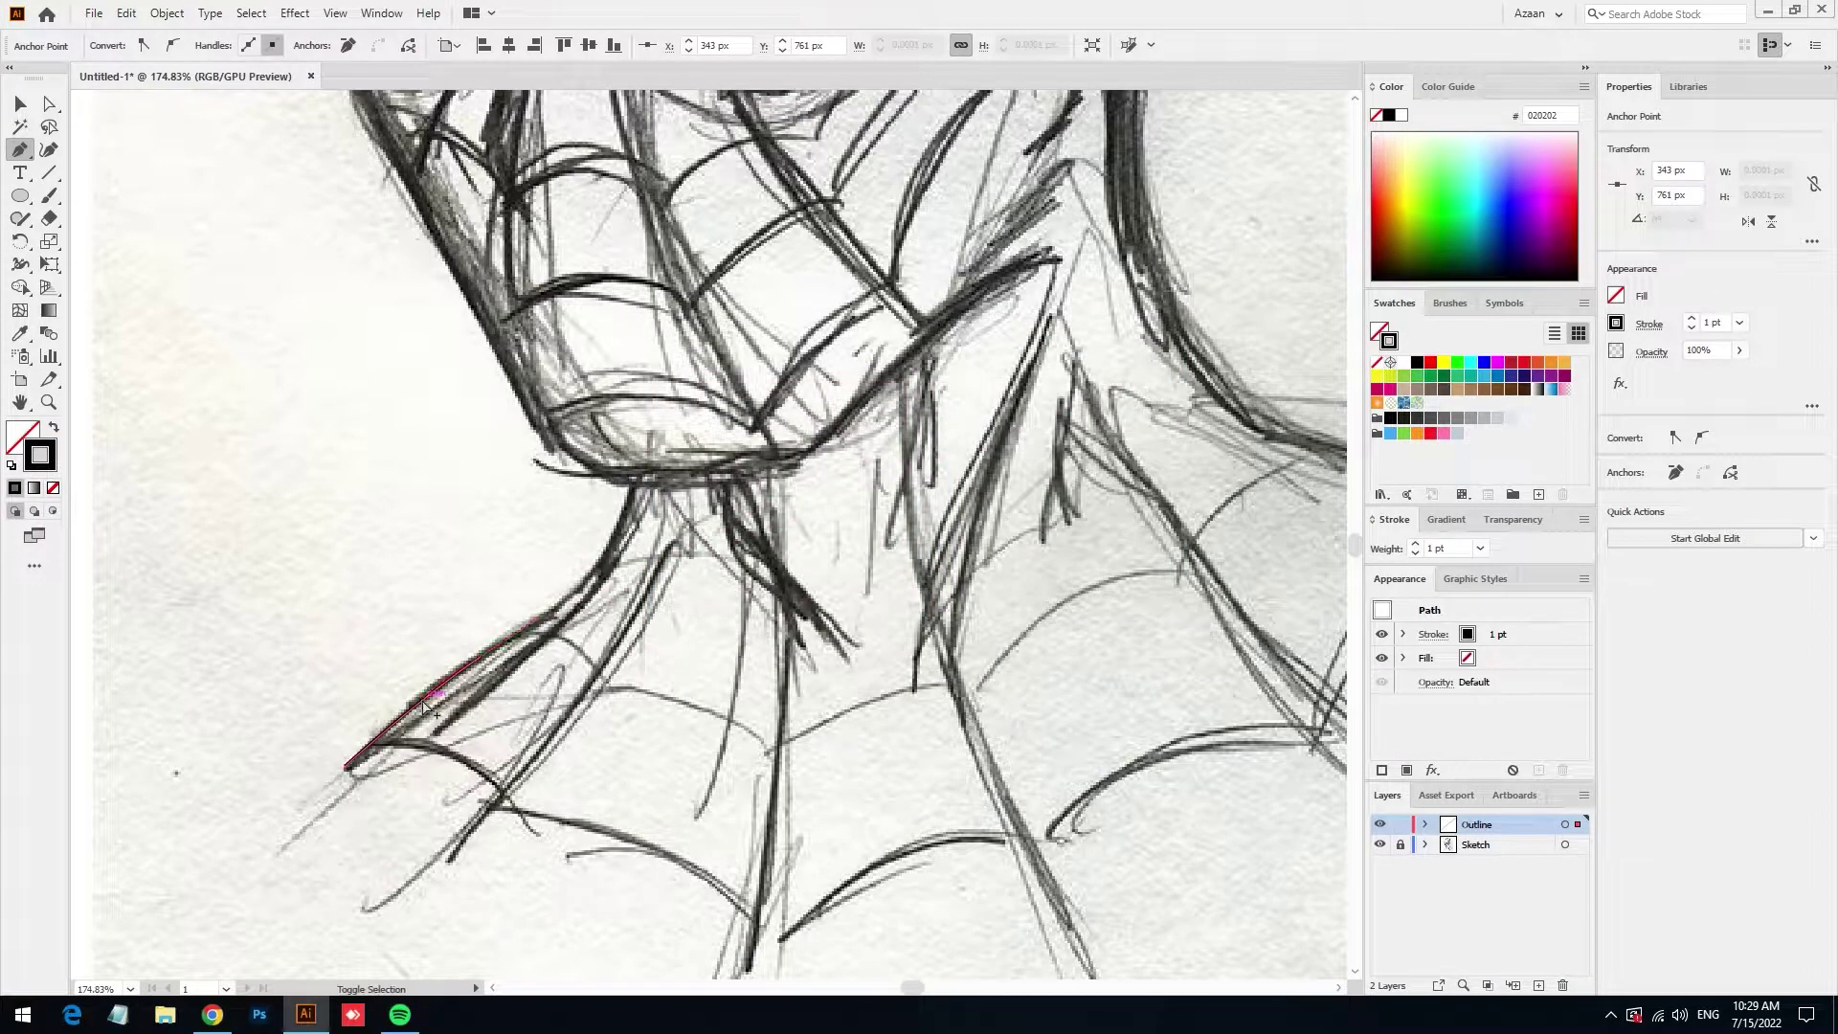
click(225, 44)
click(225, 44)
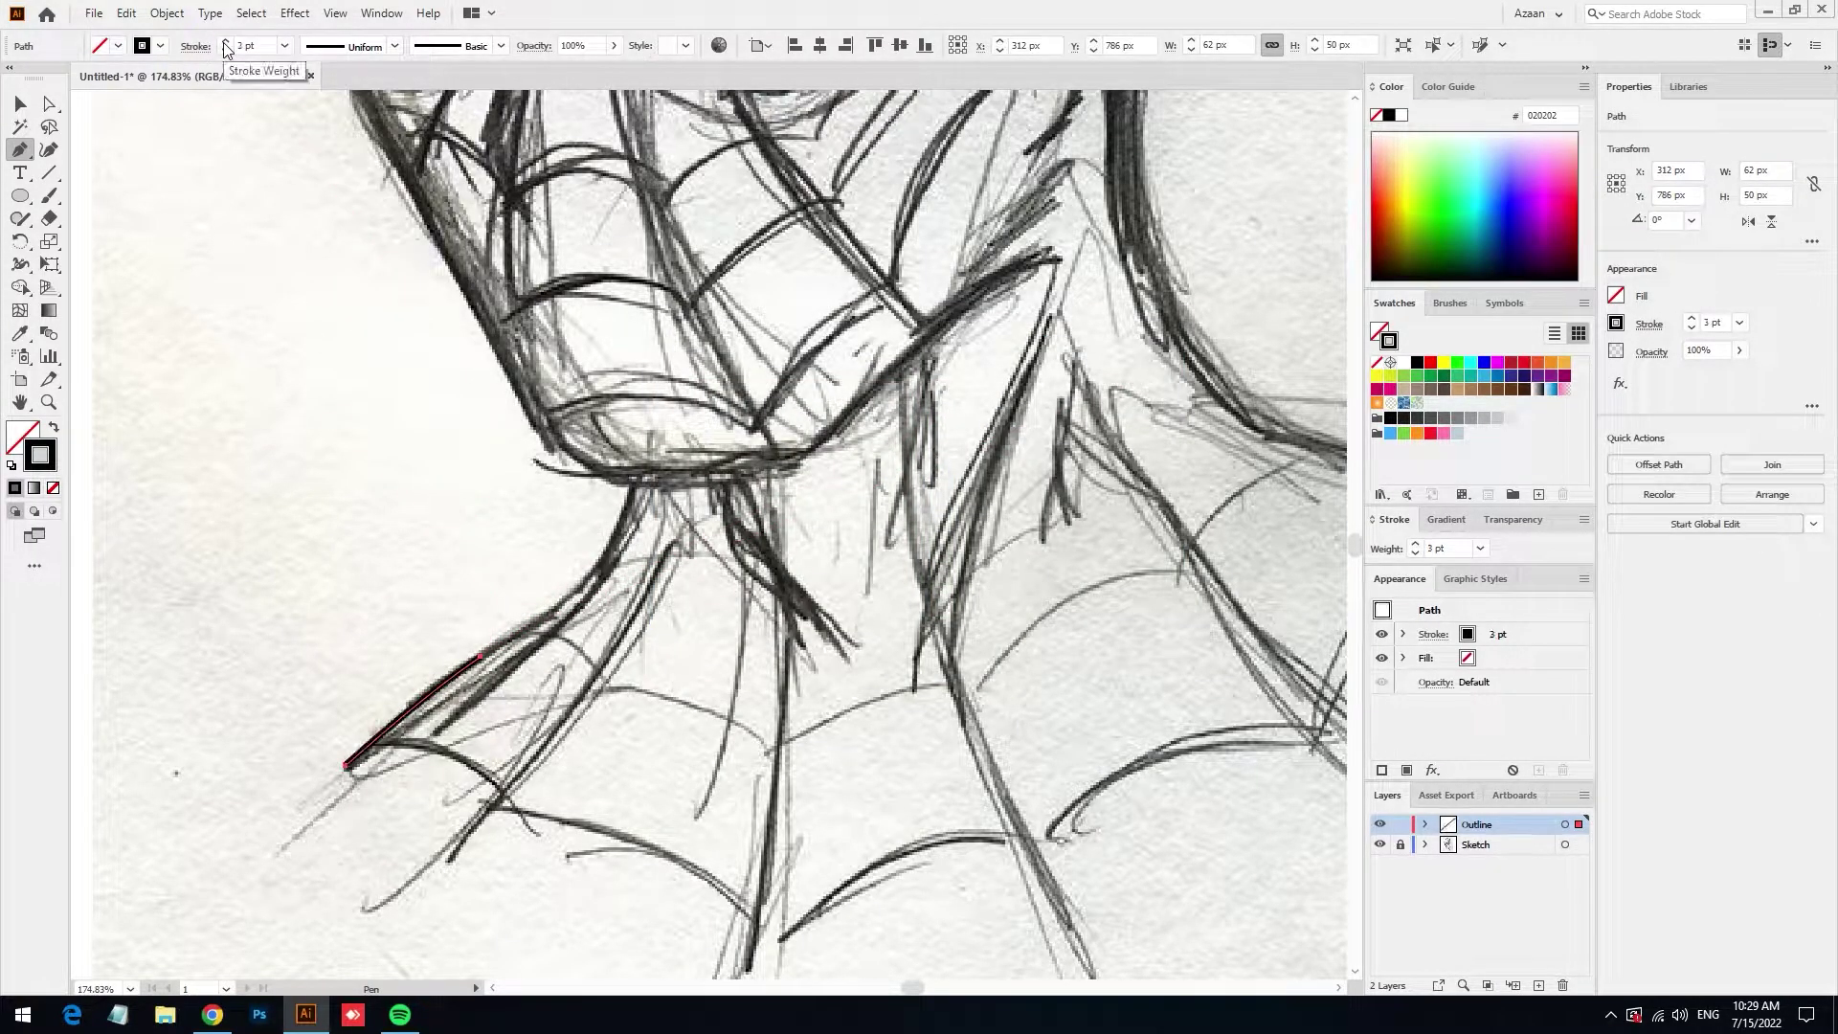
double_click(39, 455)
text(F21111)
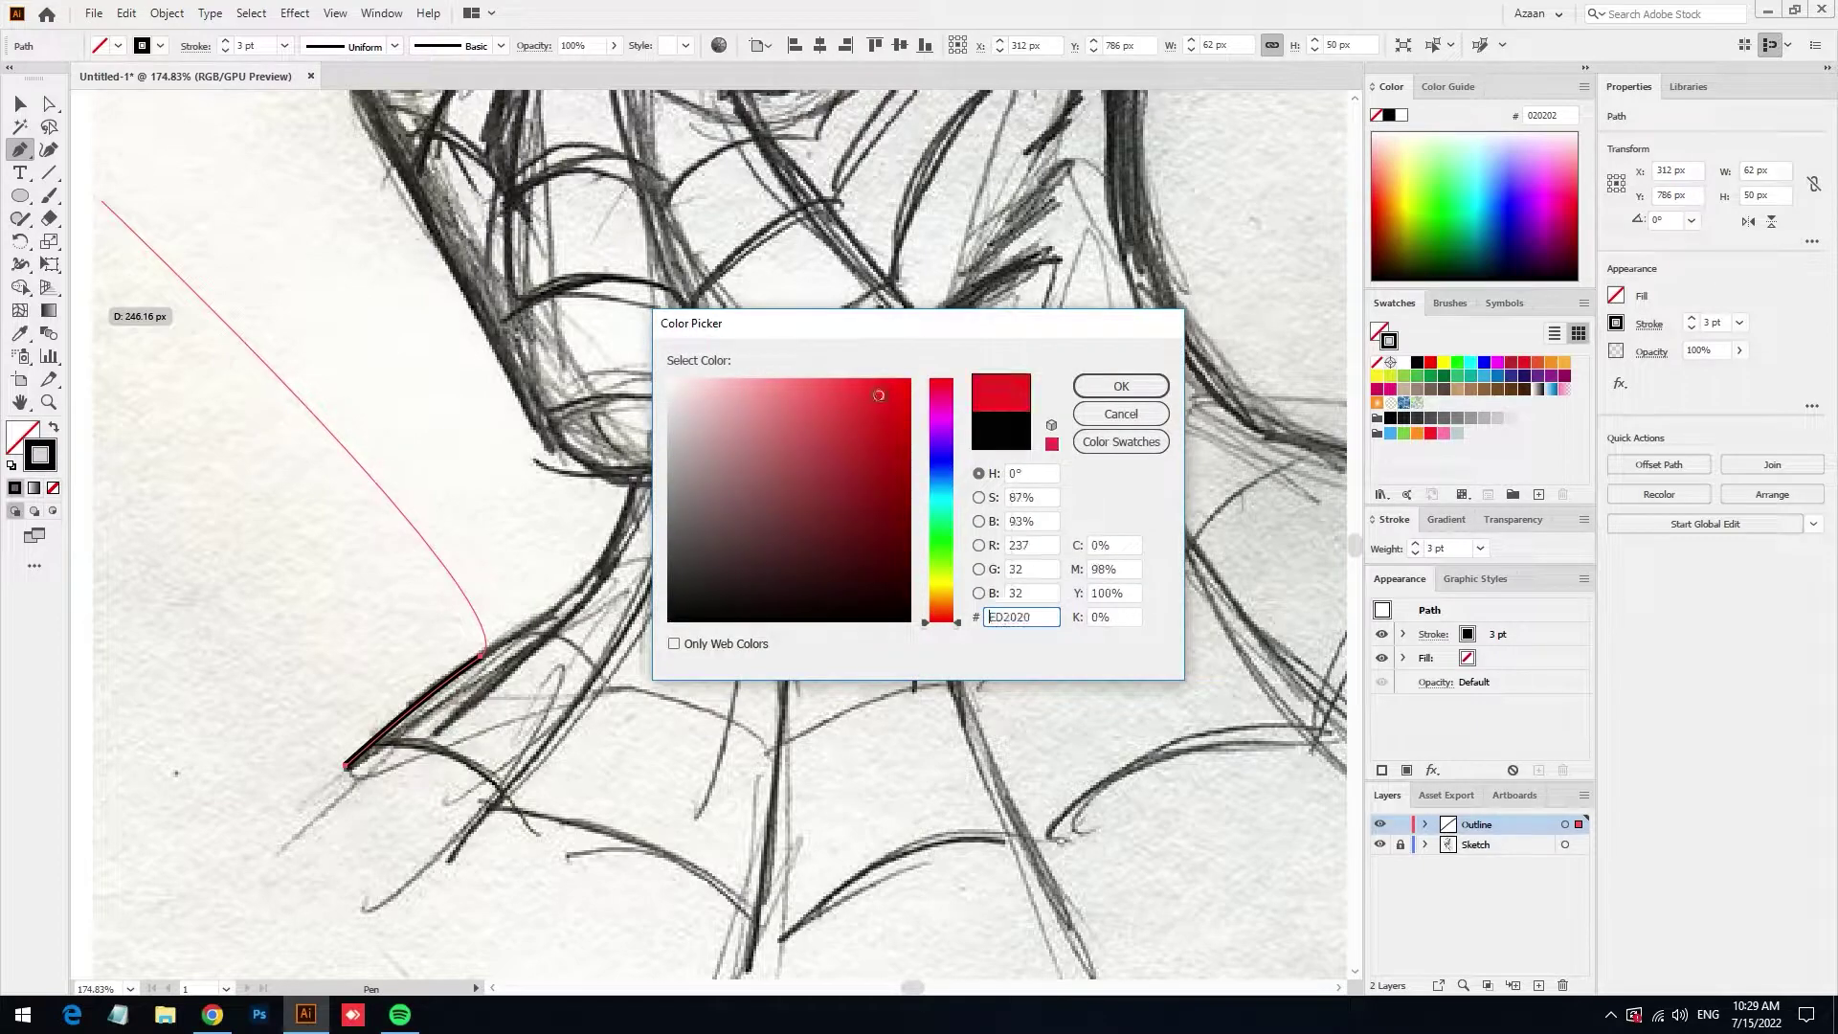
click(1120, 386)
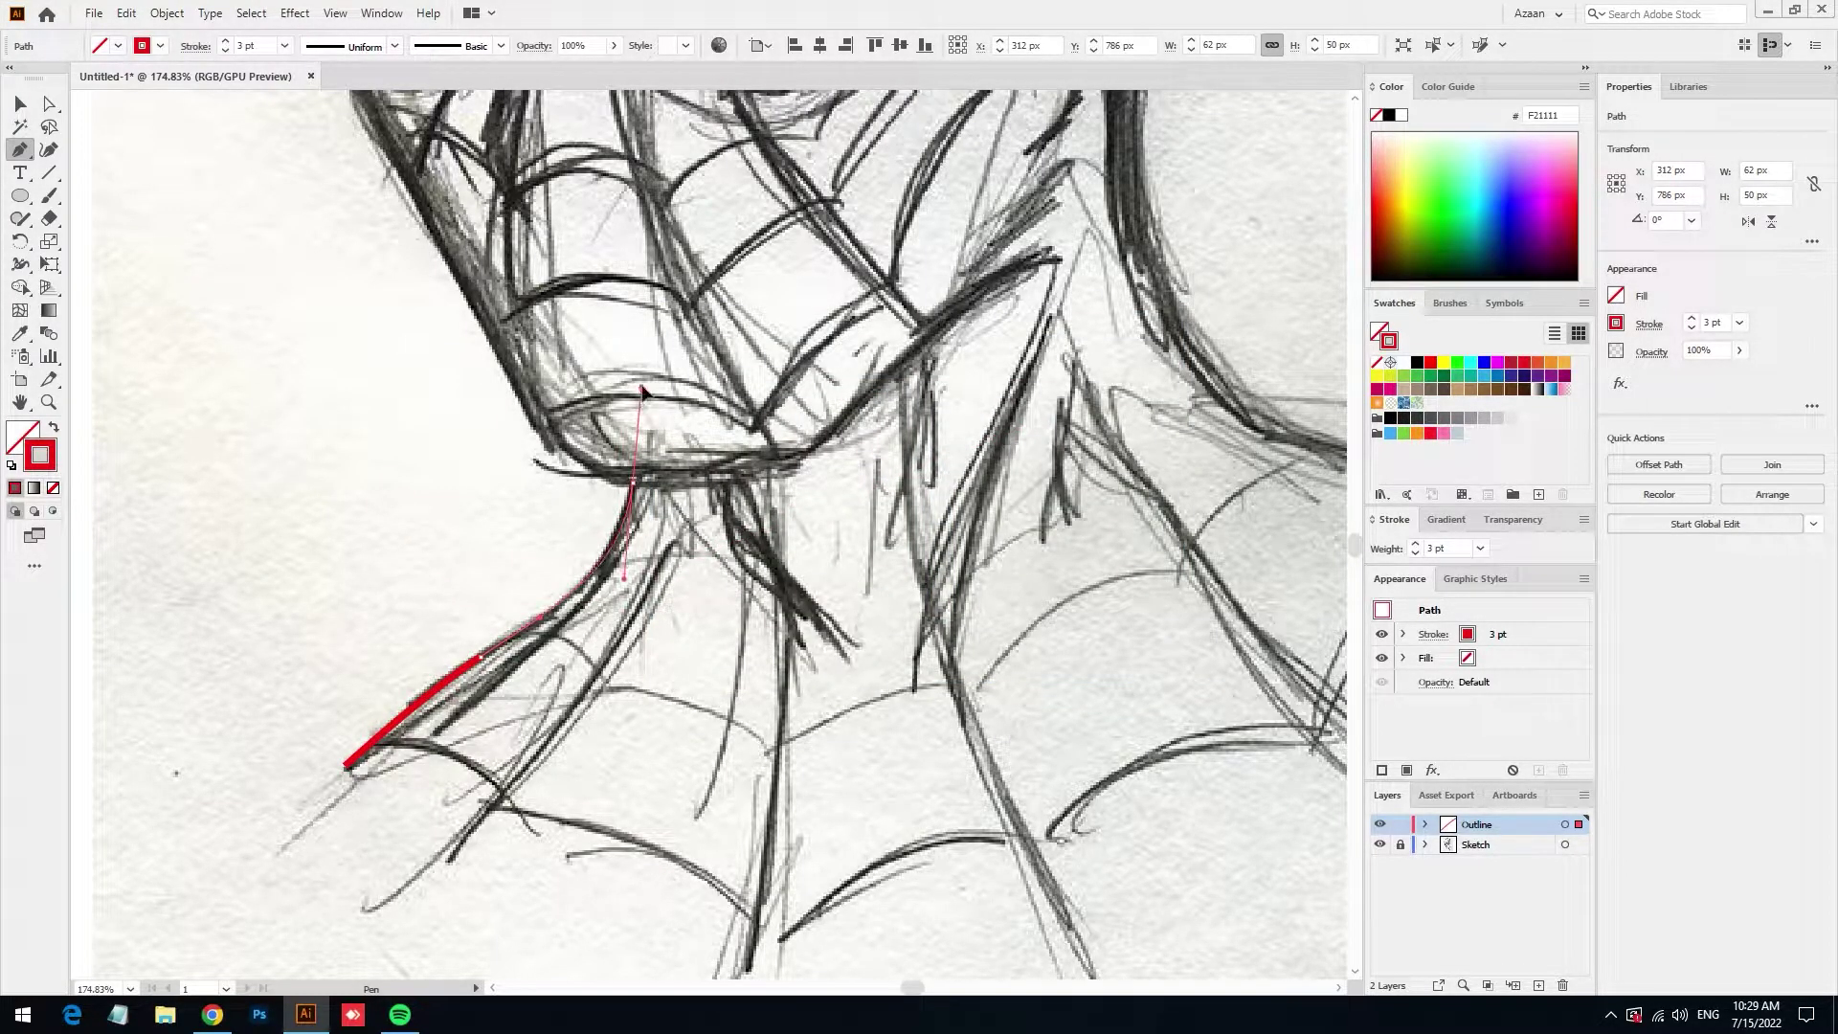
Curve the red outline along the jawline, chin, left side of the face and top of the head
drag(632, 478, 642, 390)
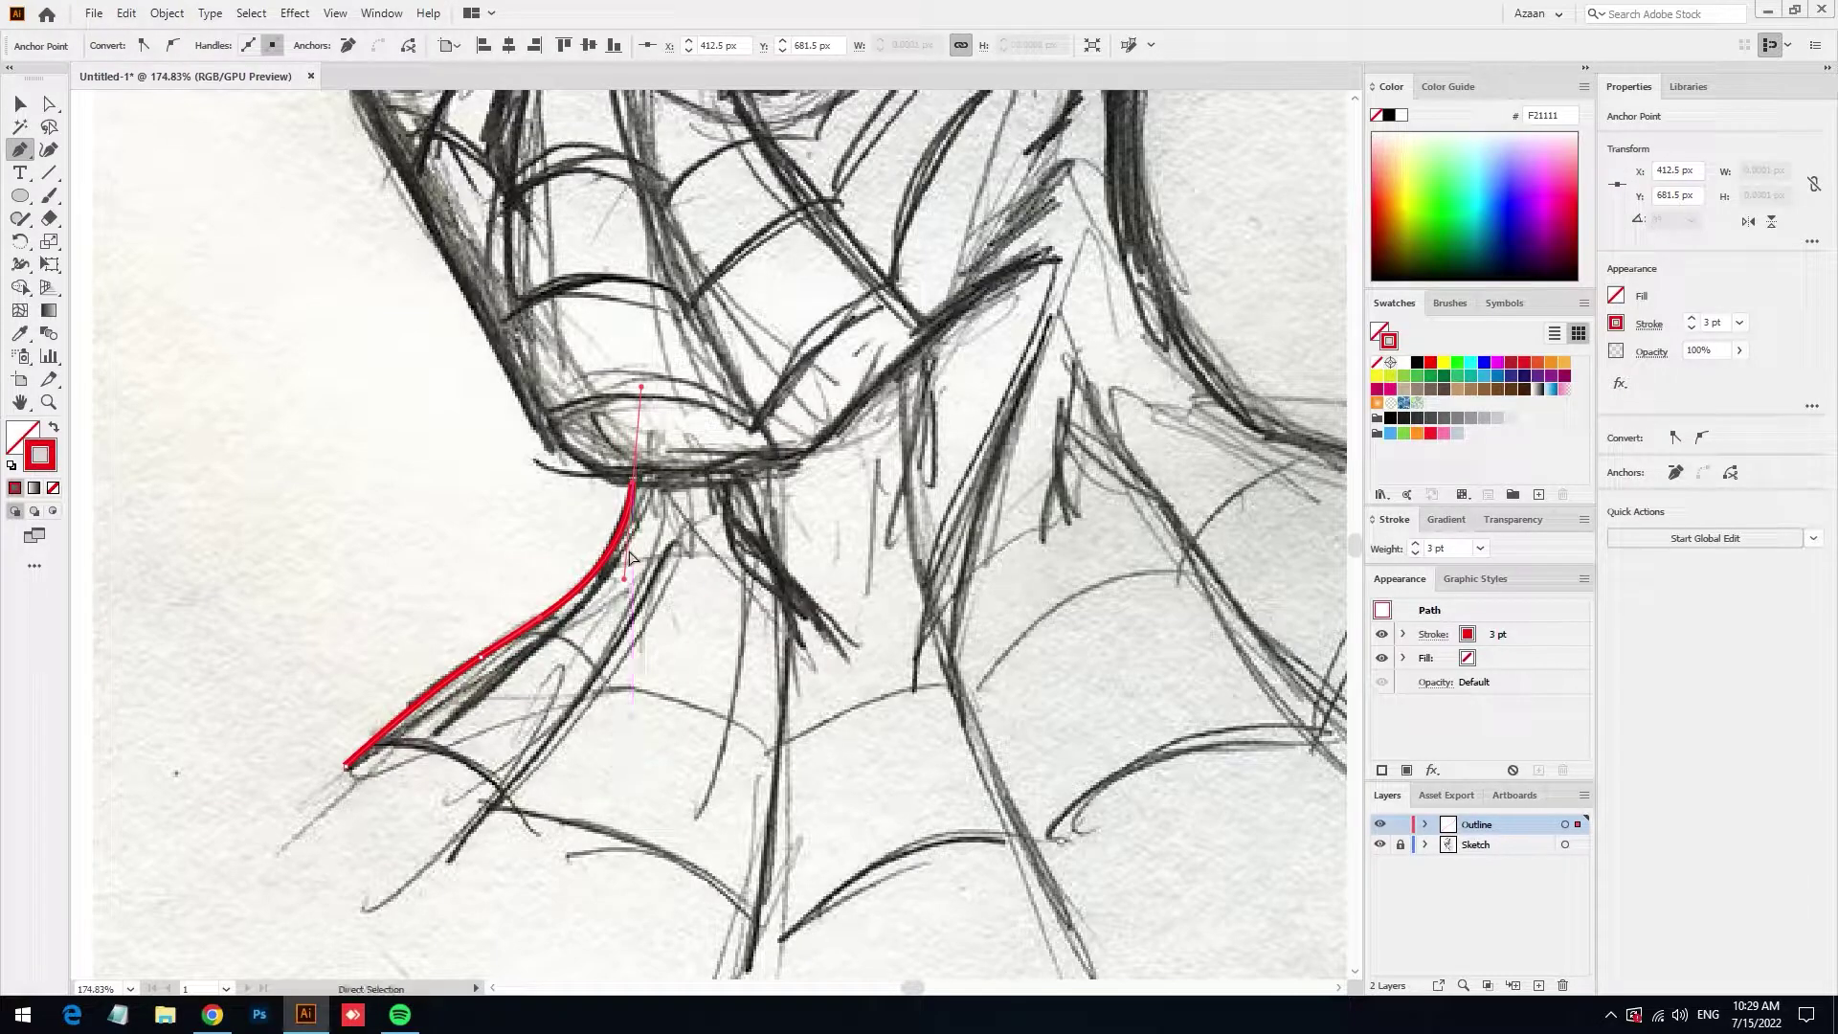
drag(1020, 254, 949, 508)
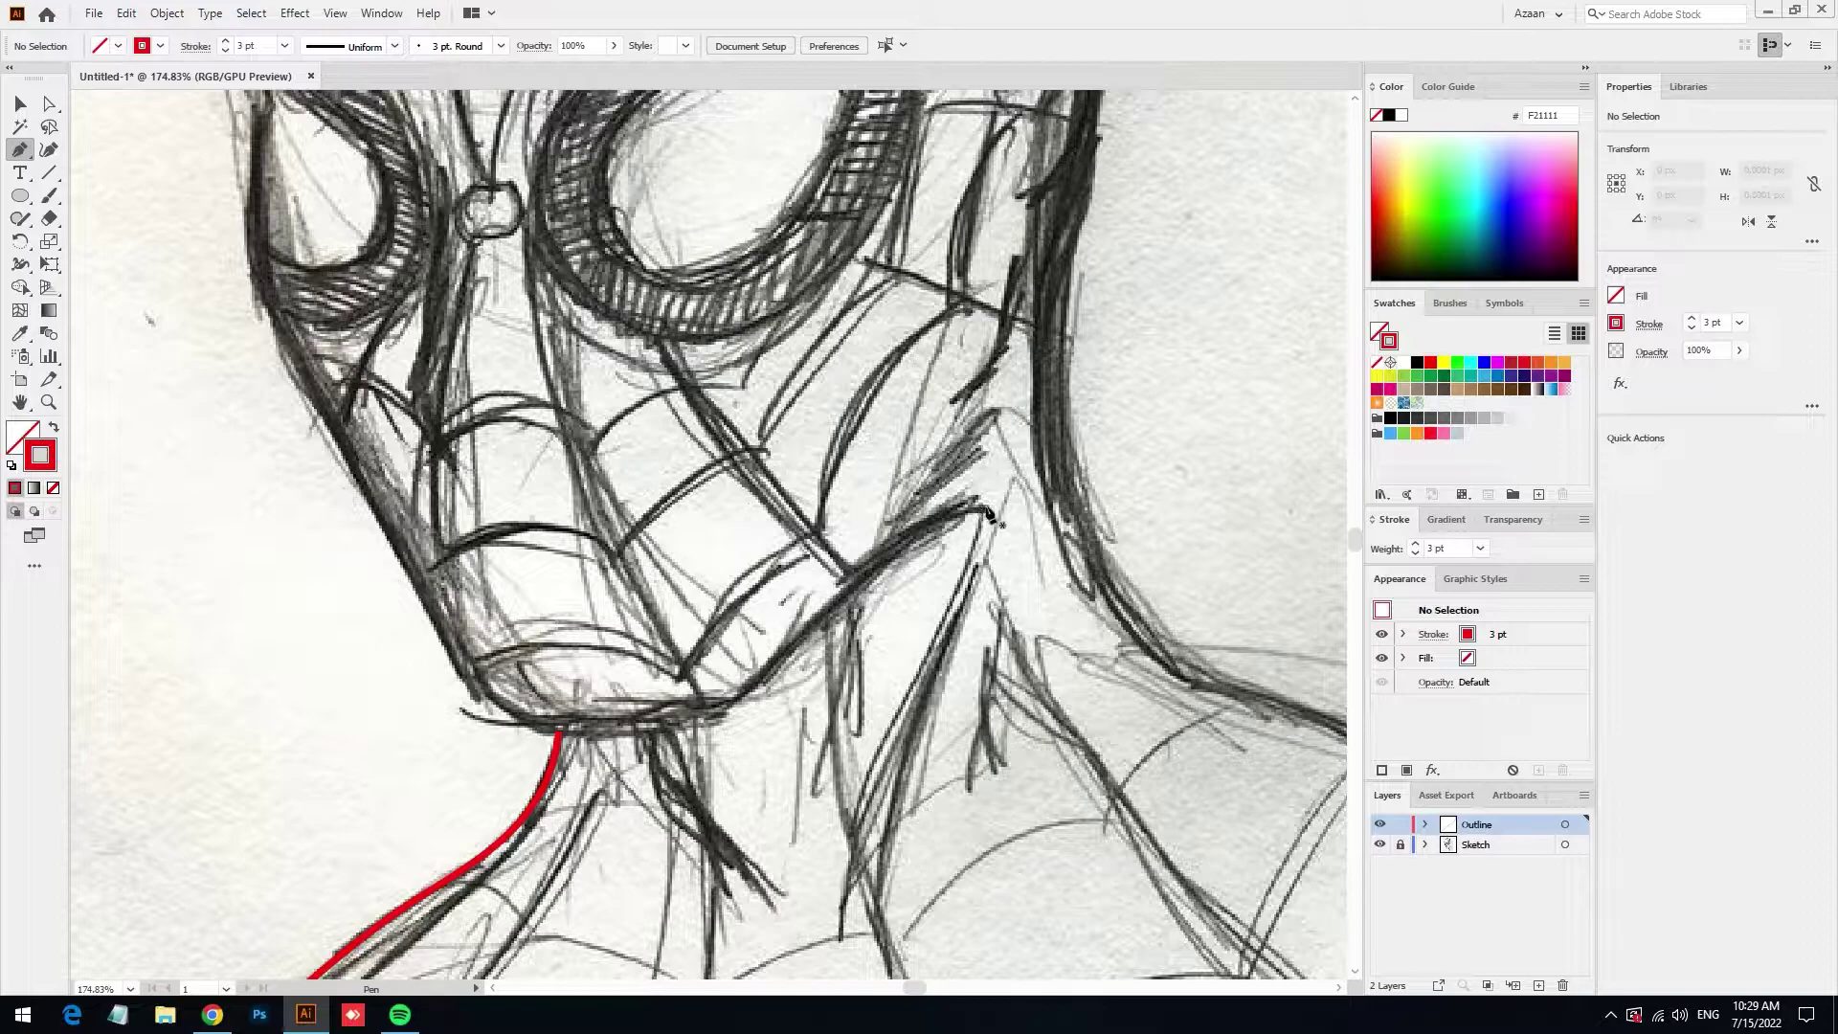
click(986, 510)
click(845, 591)
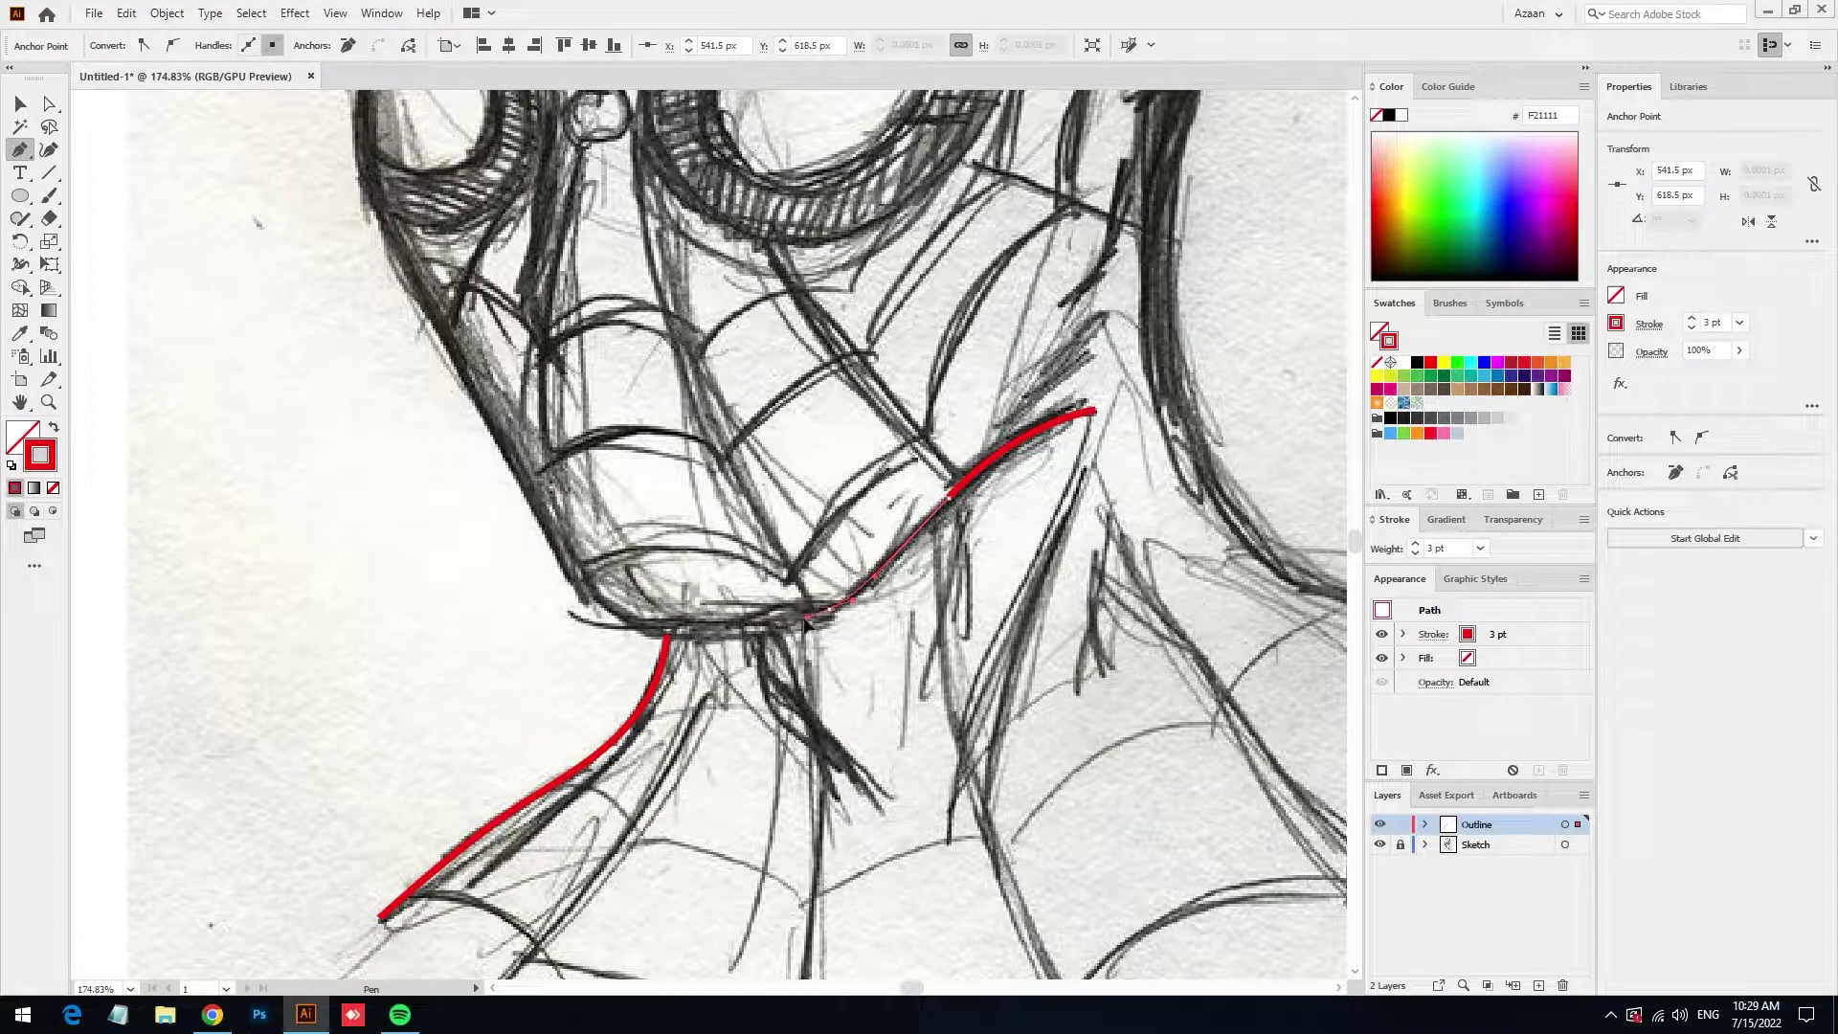
drag(807, 624, 809, 624)
drag(679, 615, 751, 623)
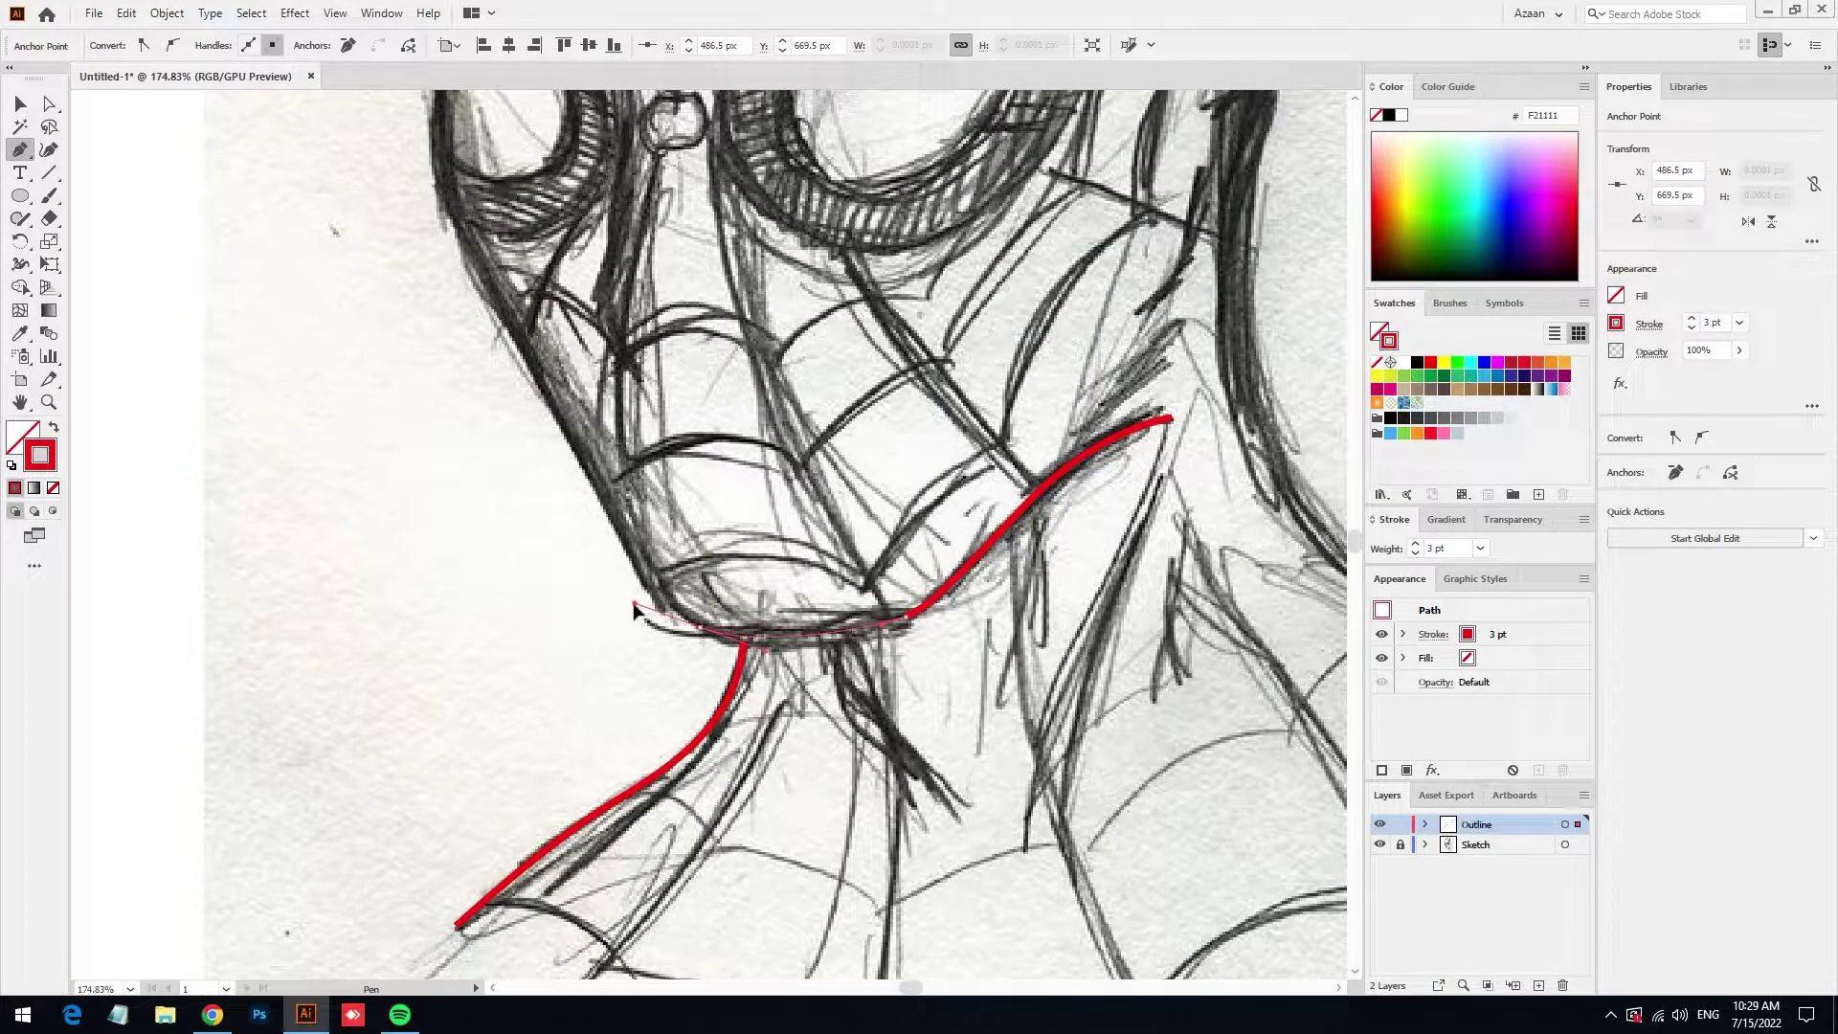
mouse_move(634, 608)
mouse_down()
mouse_move(583, 462)
mouse_move(638, 520)
mouse_move(623, 508)
mouse_up()
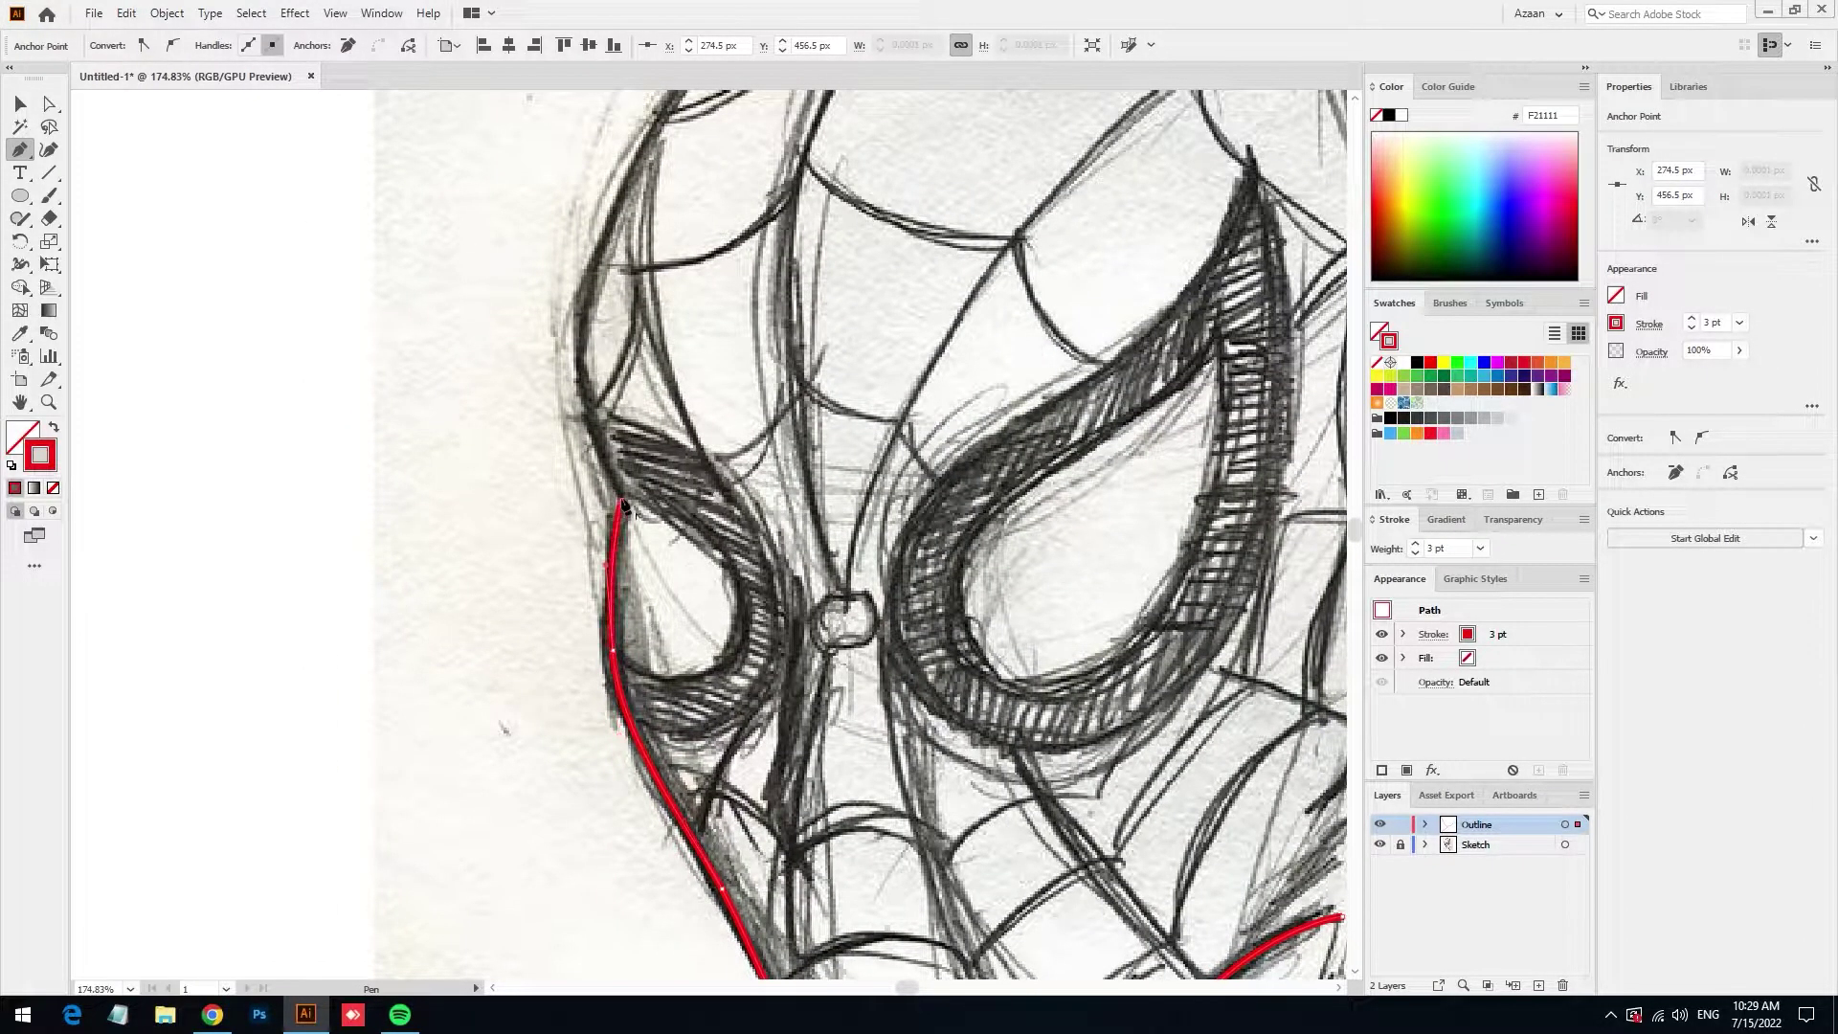
mouse_move(603, 469)
mouse_down()
mouse_move(610, 421)
mouse_move(685, 330)
mouse_up()
mouse_move(800, 270)
mouse_down()
mouse_move(780, 242)
mouse_move(888, 267)
mouse_up()
Continue the outline down the head's right side to the right neck line
scroll(807, 258, right, 5)
mouse_move(1074, 473)
mouse_down()
mouse_move(1016, 393)
mouse_move(1060, 498)
mouse_up()
scroll(1081, 574, down, 3)
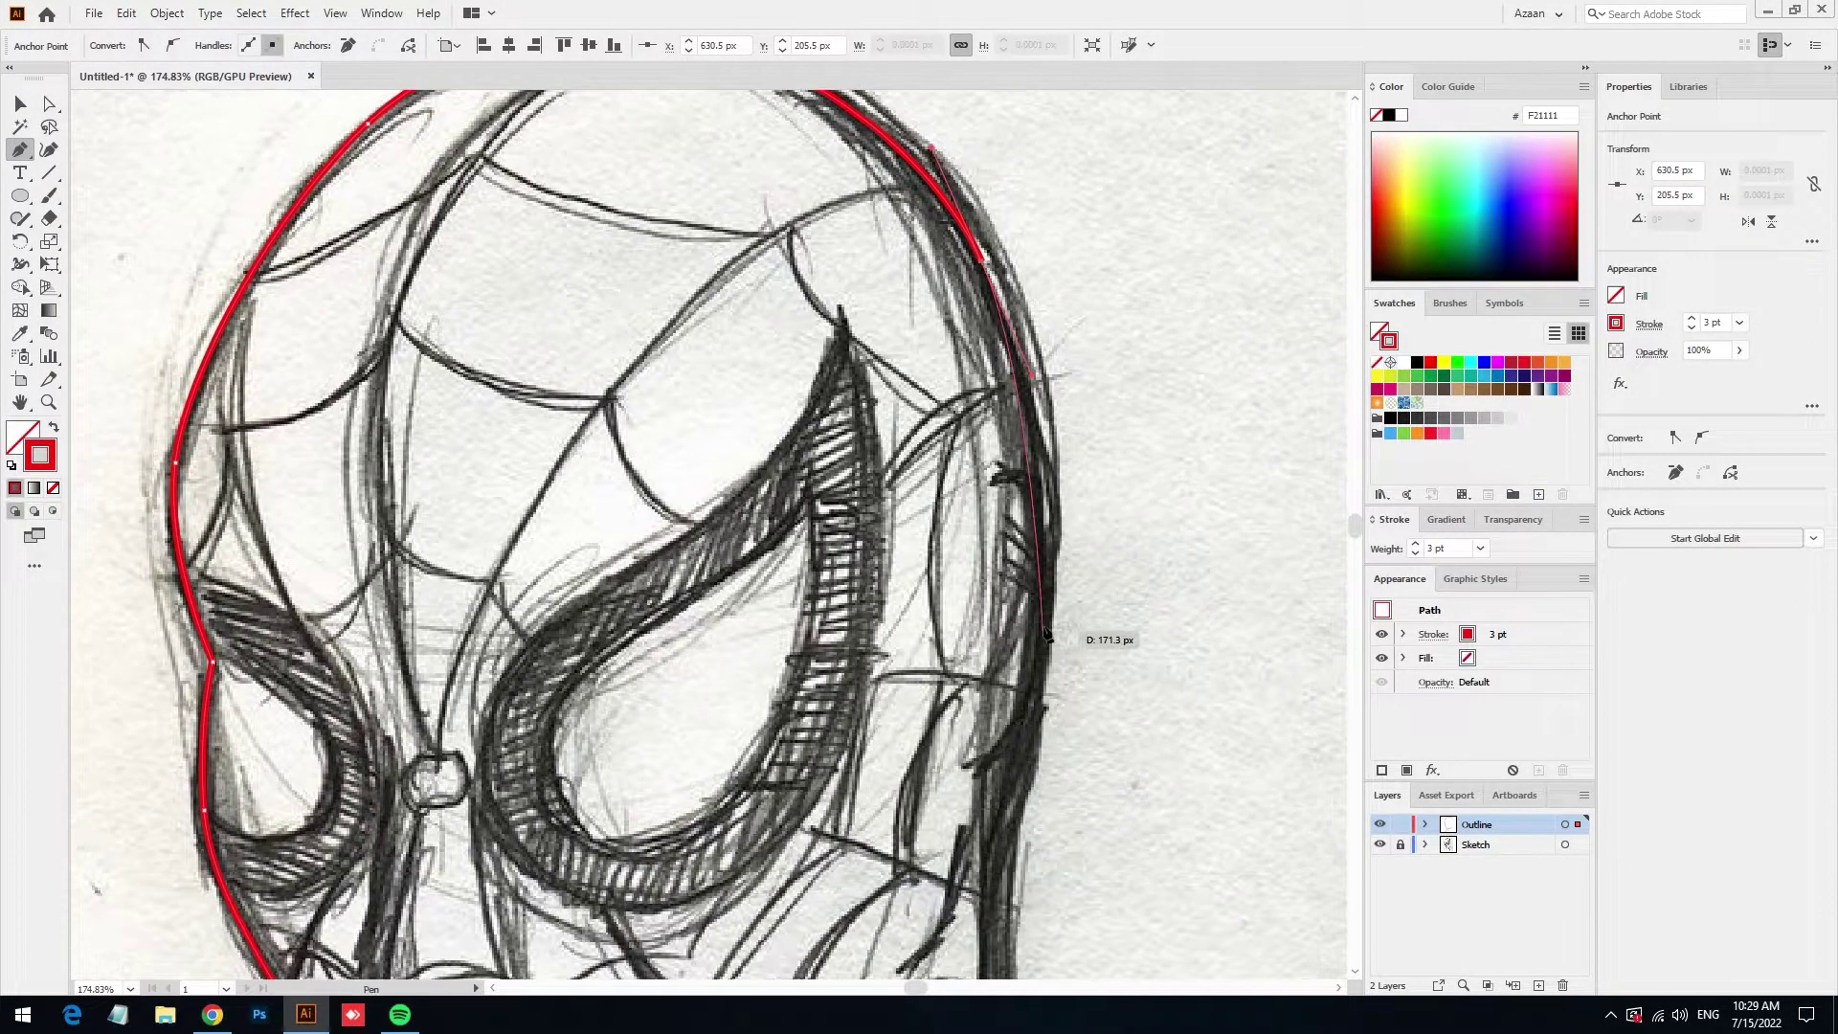
drag(1042, 620, 1032, 742)
scroll(1032, 742, down, 5)
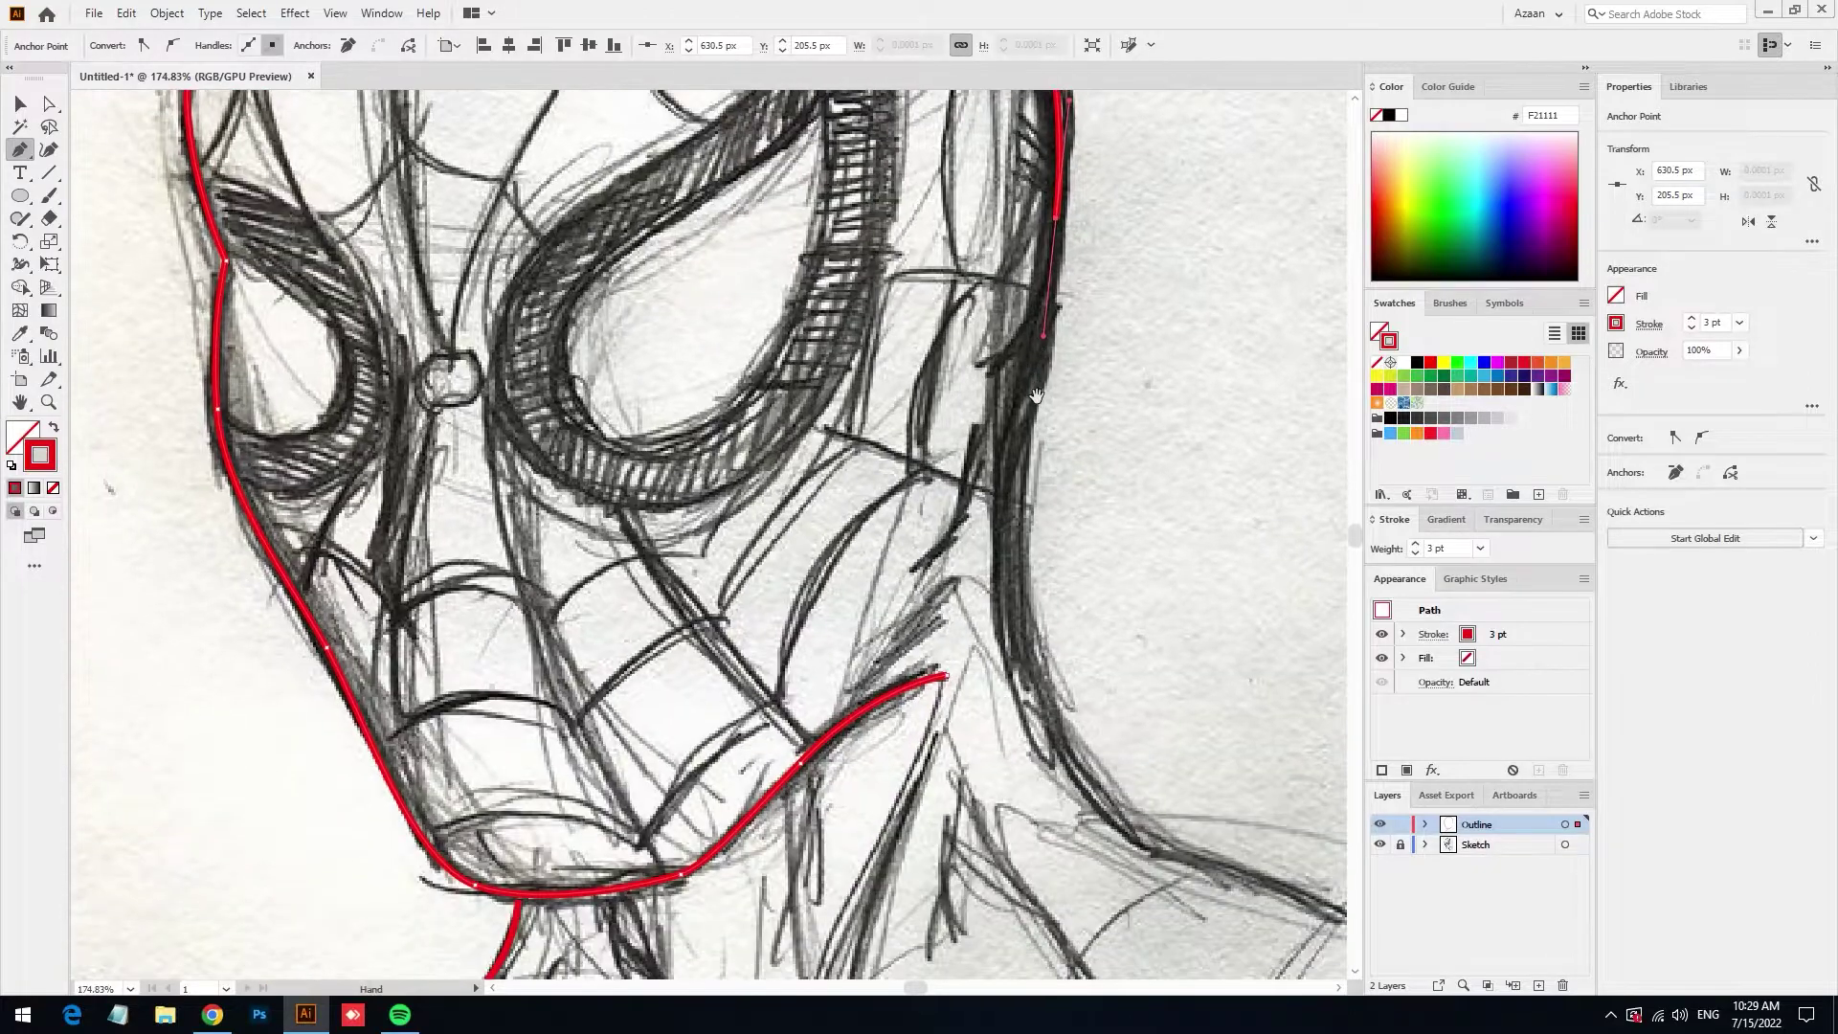
click(982, 488)
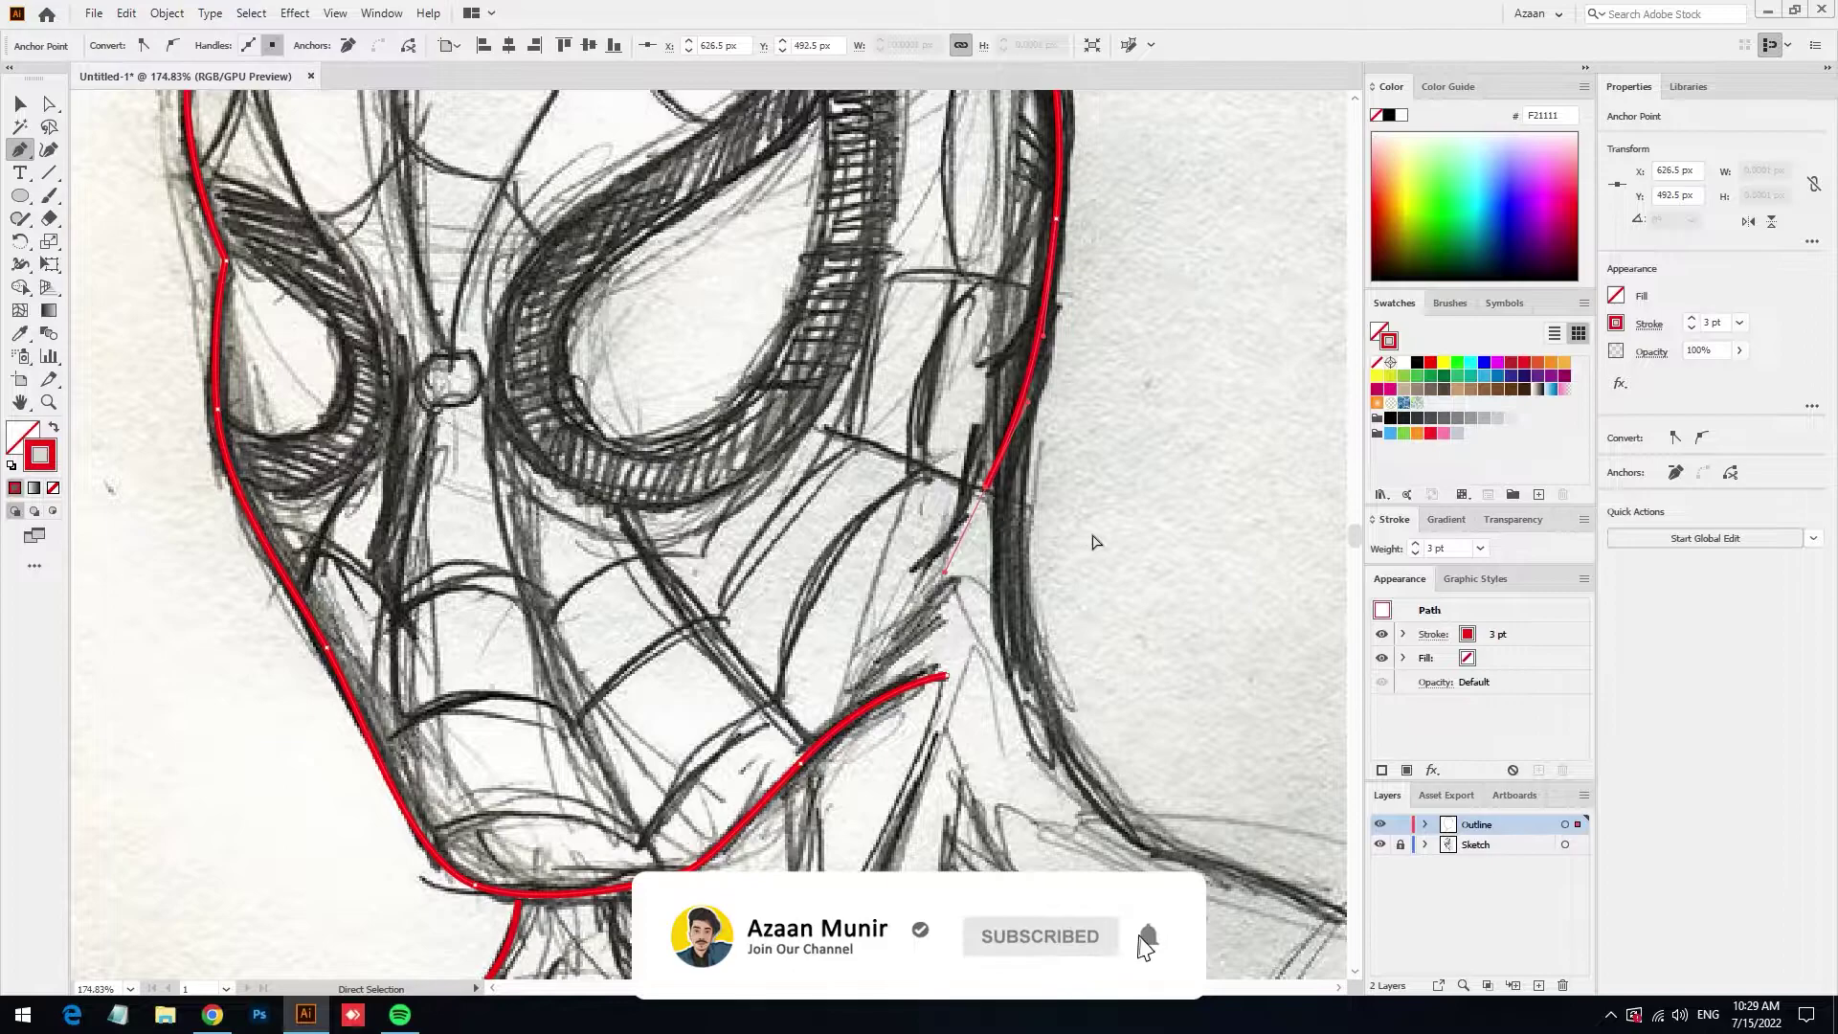
ctrl+click(1091, 533)
scroll(1005, 402, down, 1)
Extend the red line down the right neck and out along the shoulder
click(983, 431)
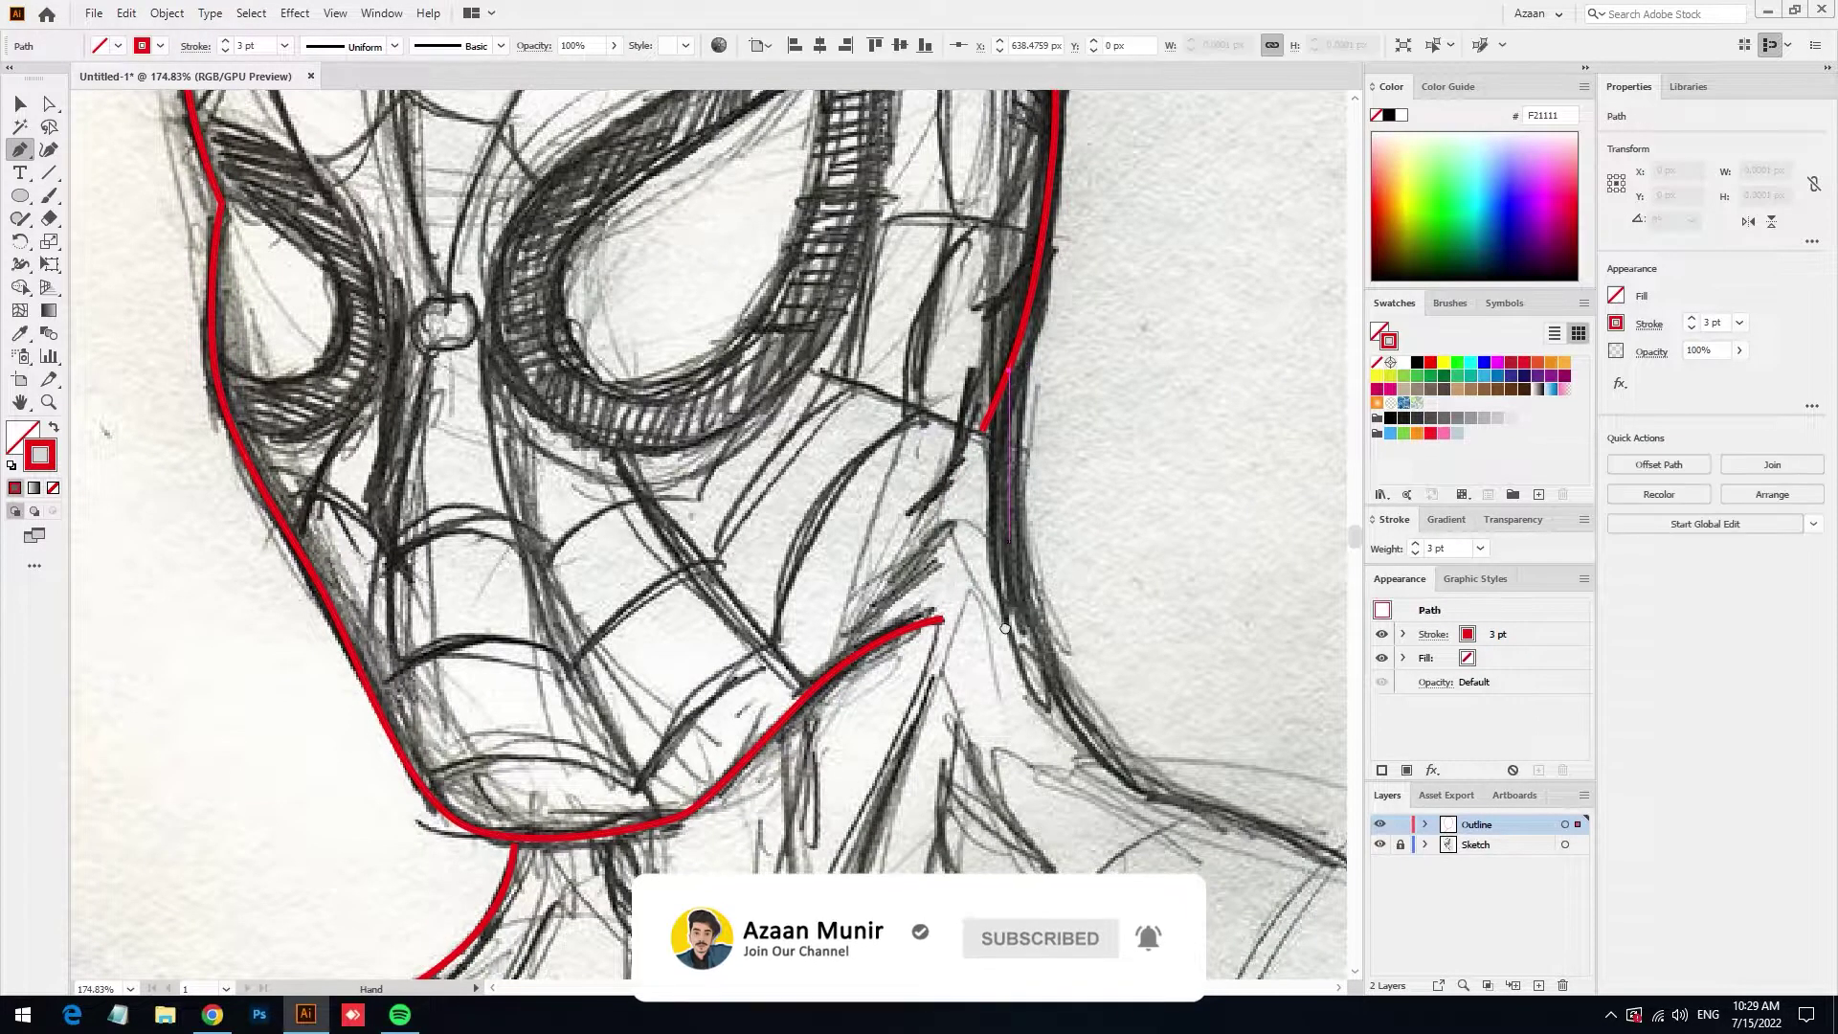
scroll(1053, 527, down, 2)
click(1052, 523)
scroll(1111, 648, down, 2)
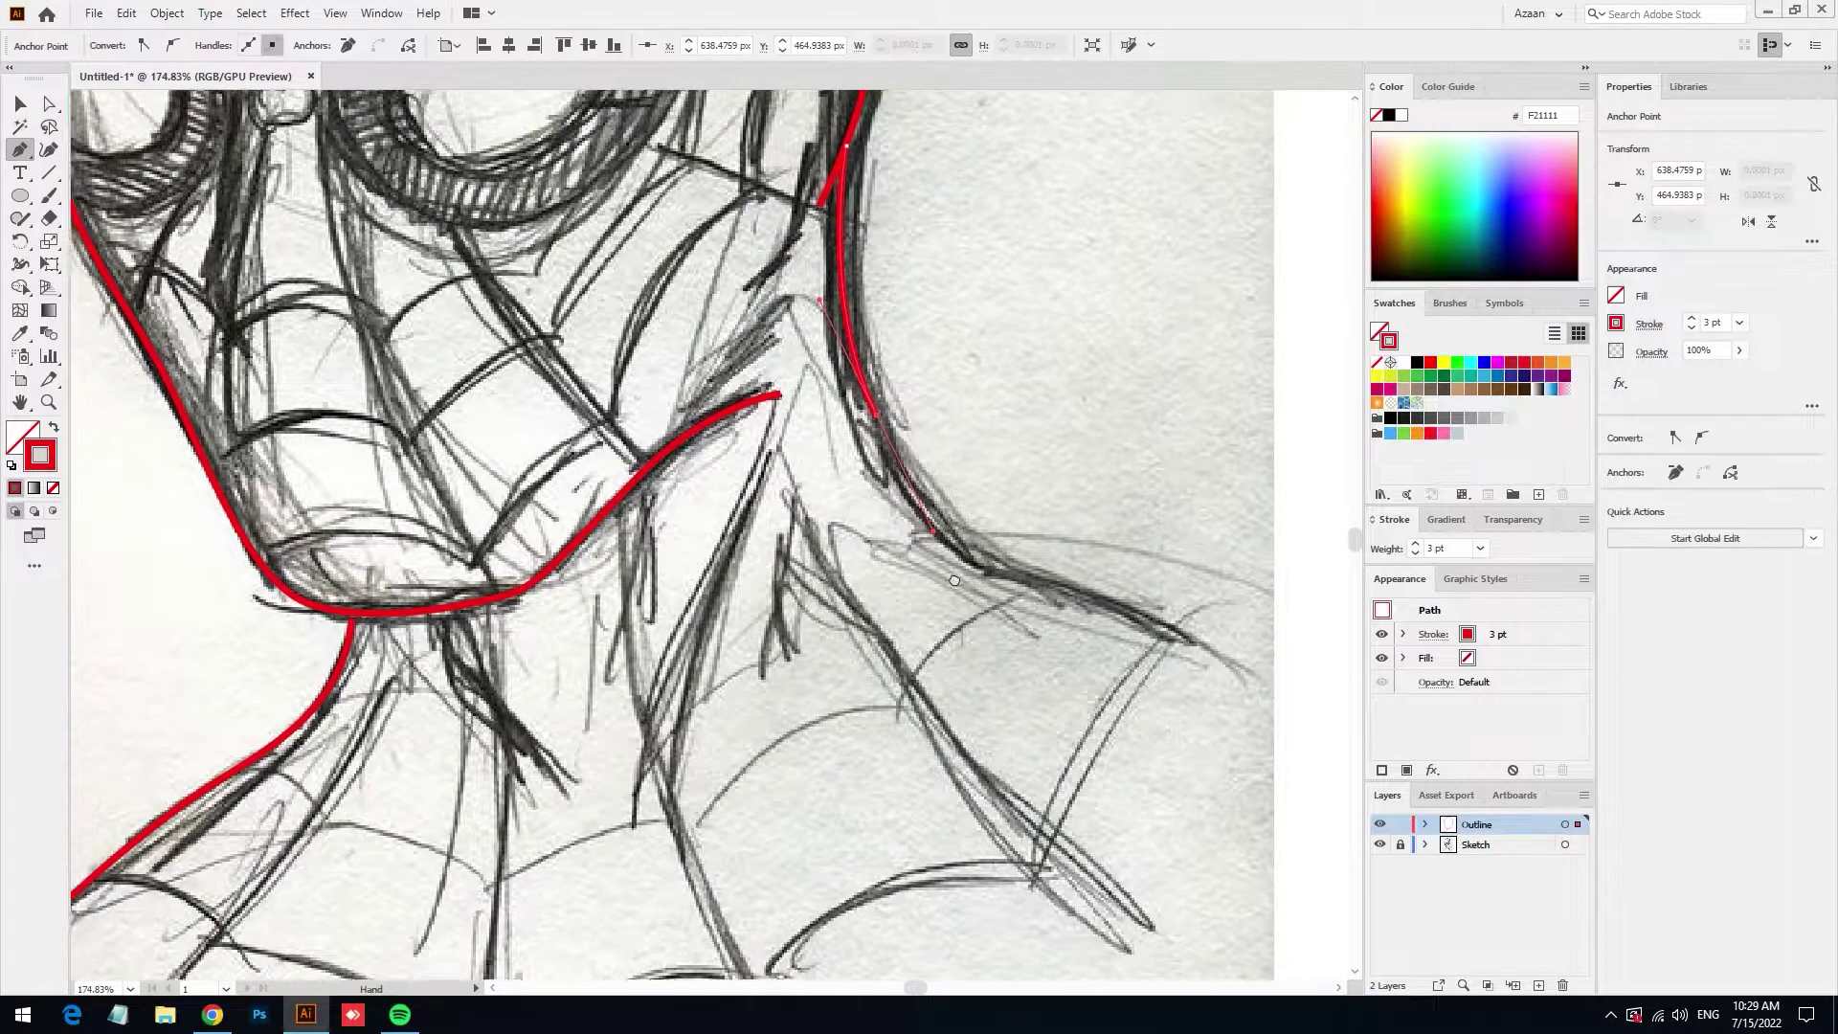
scroll(1110, 648, right, 3)
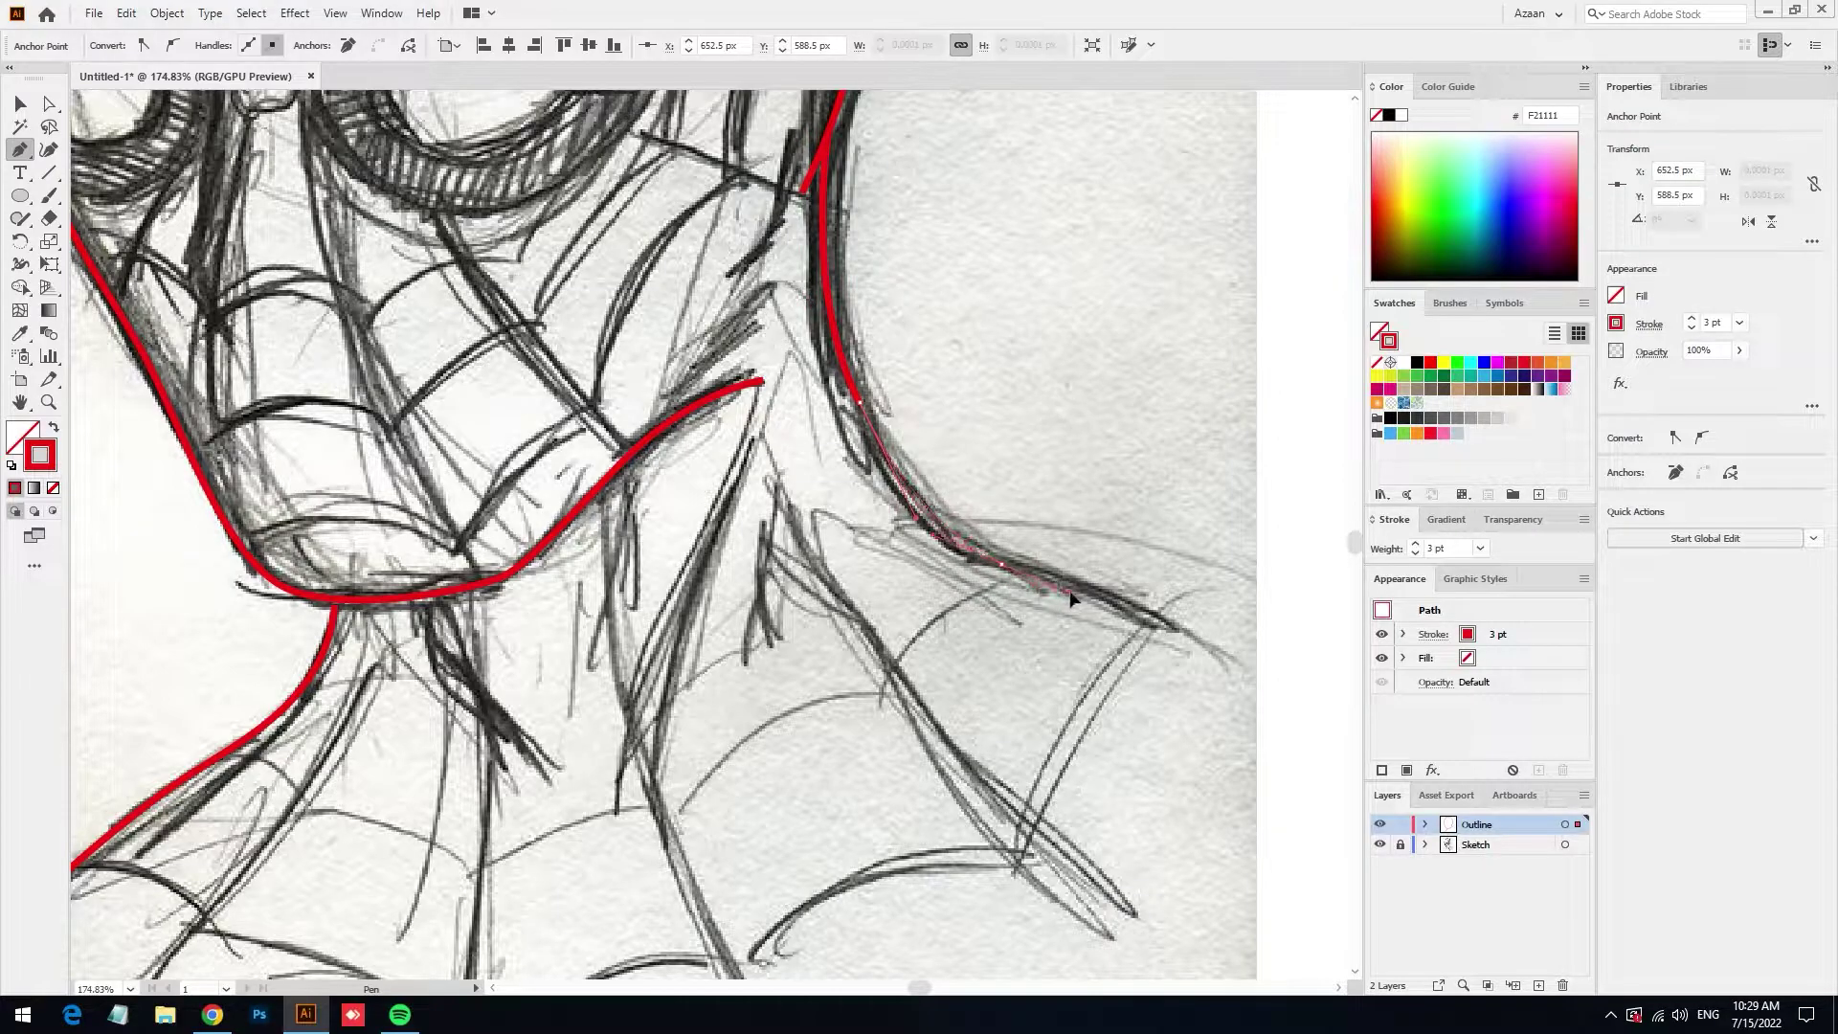
click(1211, 643)
ctrl+click(1117, 773)
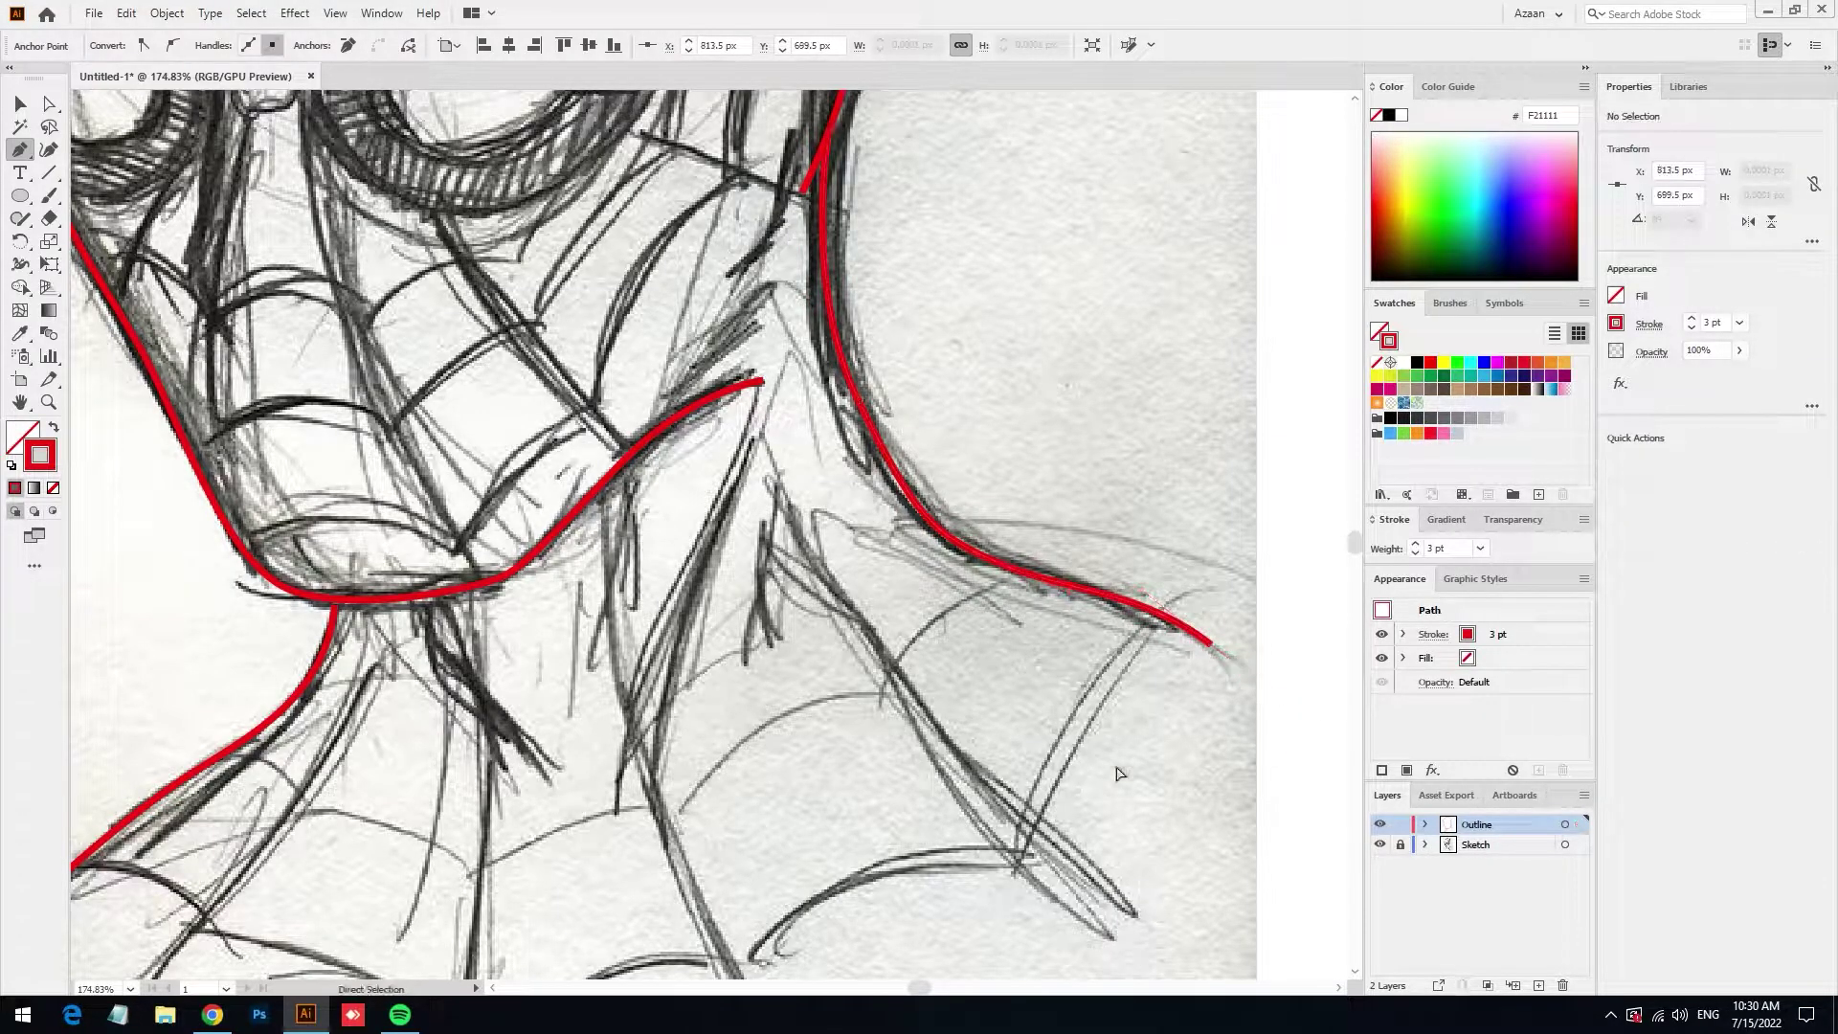
alt+scroll(1225, 766, down, 2)
alt+scroll(1225, 765, down, 2)
scroll(960, 670, up, 2)
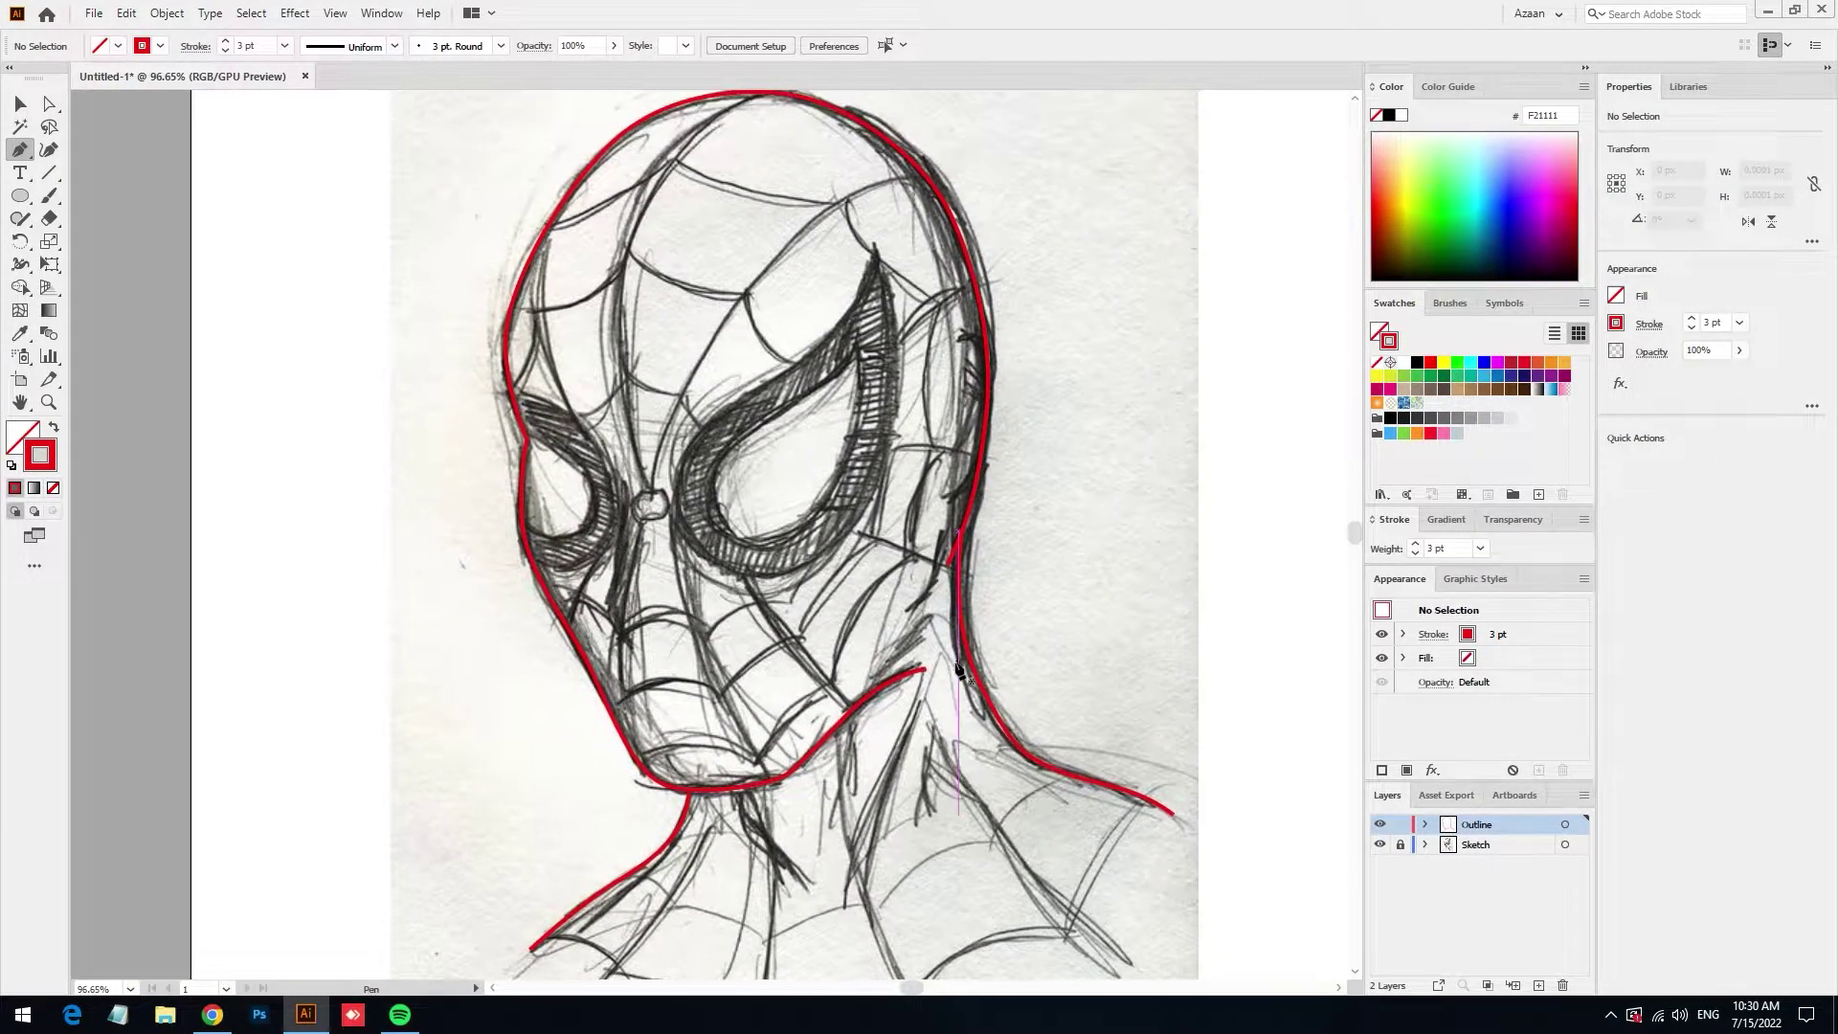
Join the left neck line to the chin curve
scroll(912, 797, down, 2)
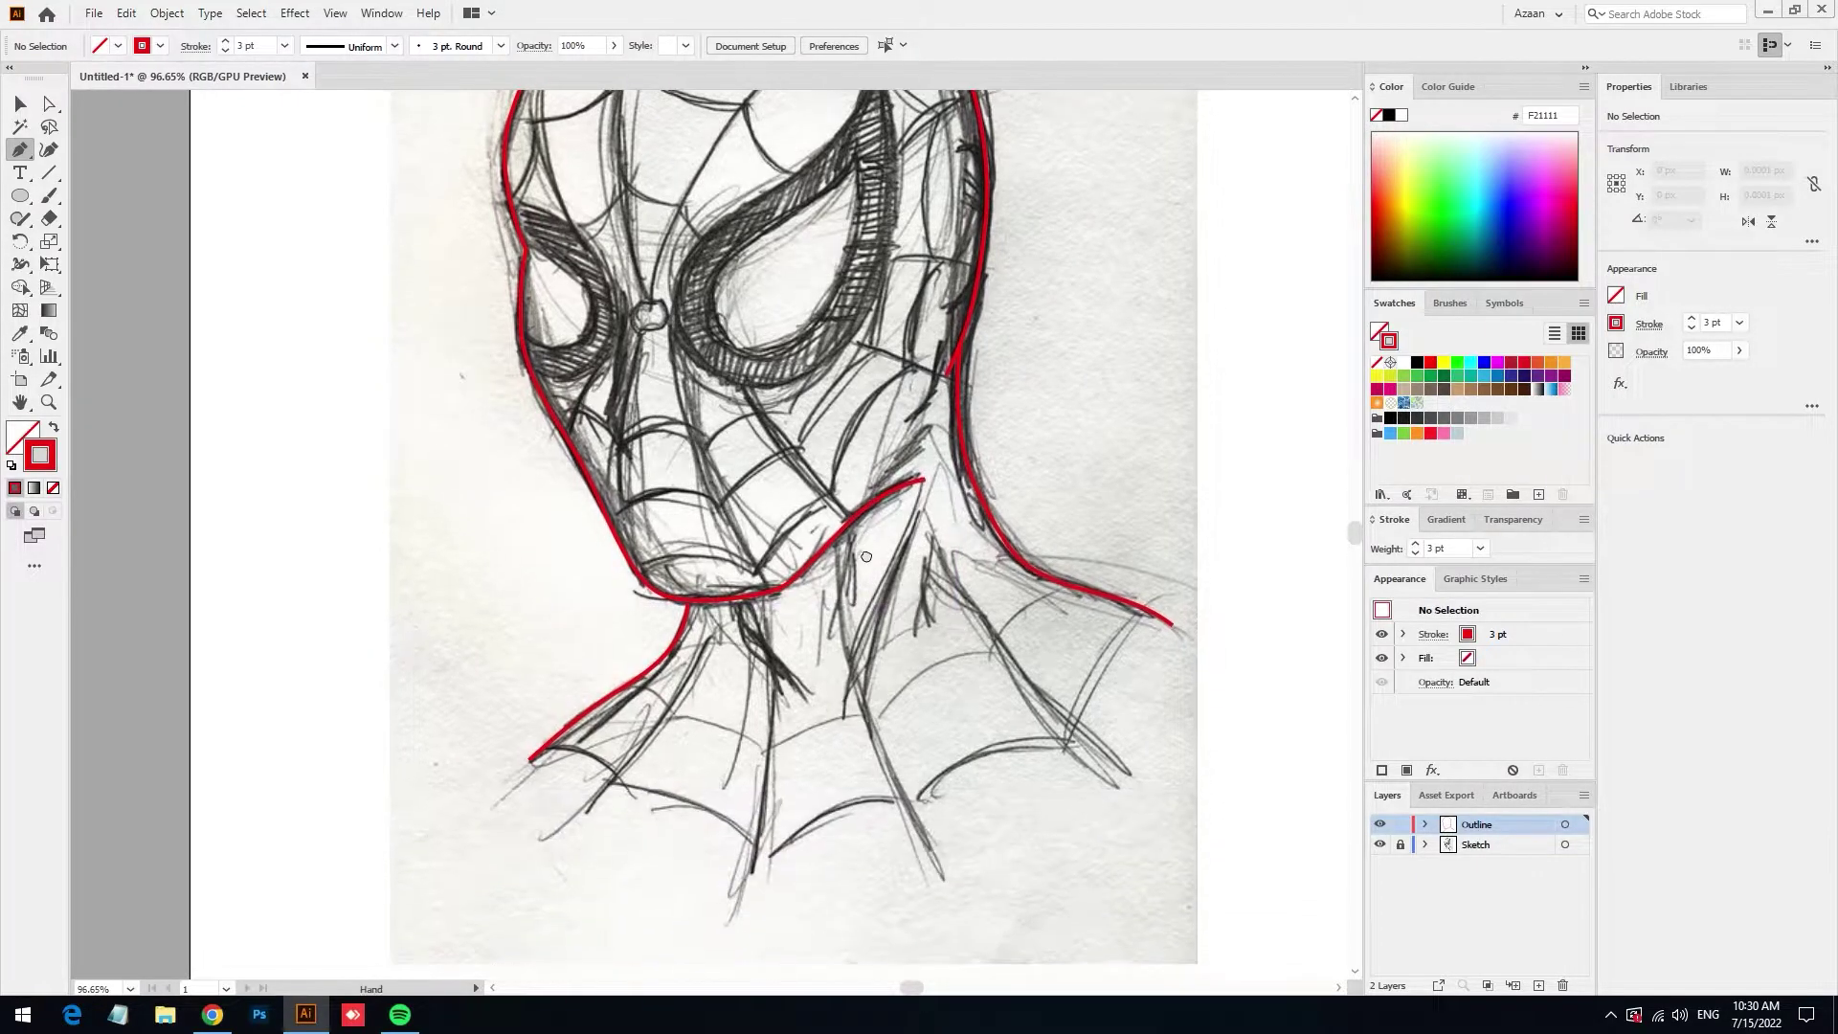
alt+scroll(714, 636, up, 3)
alt+scroll(713, 636, up, 3)
click(713, 637)
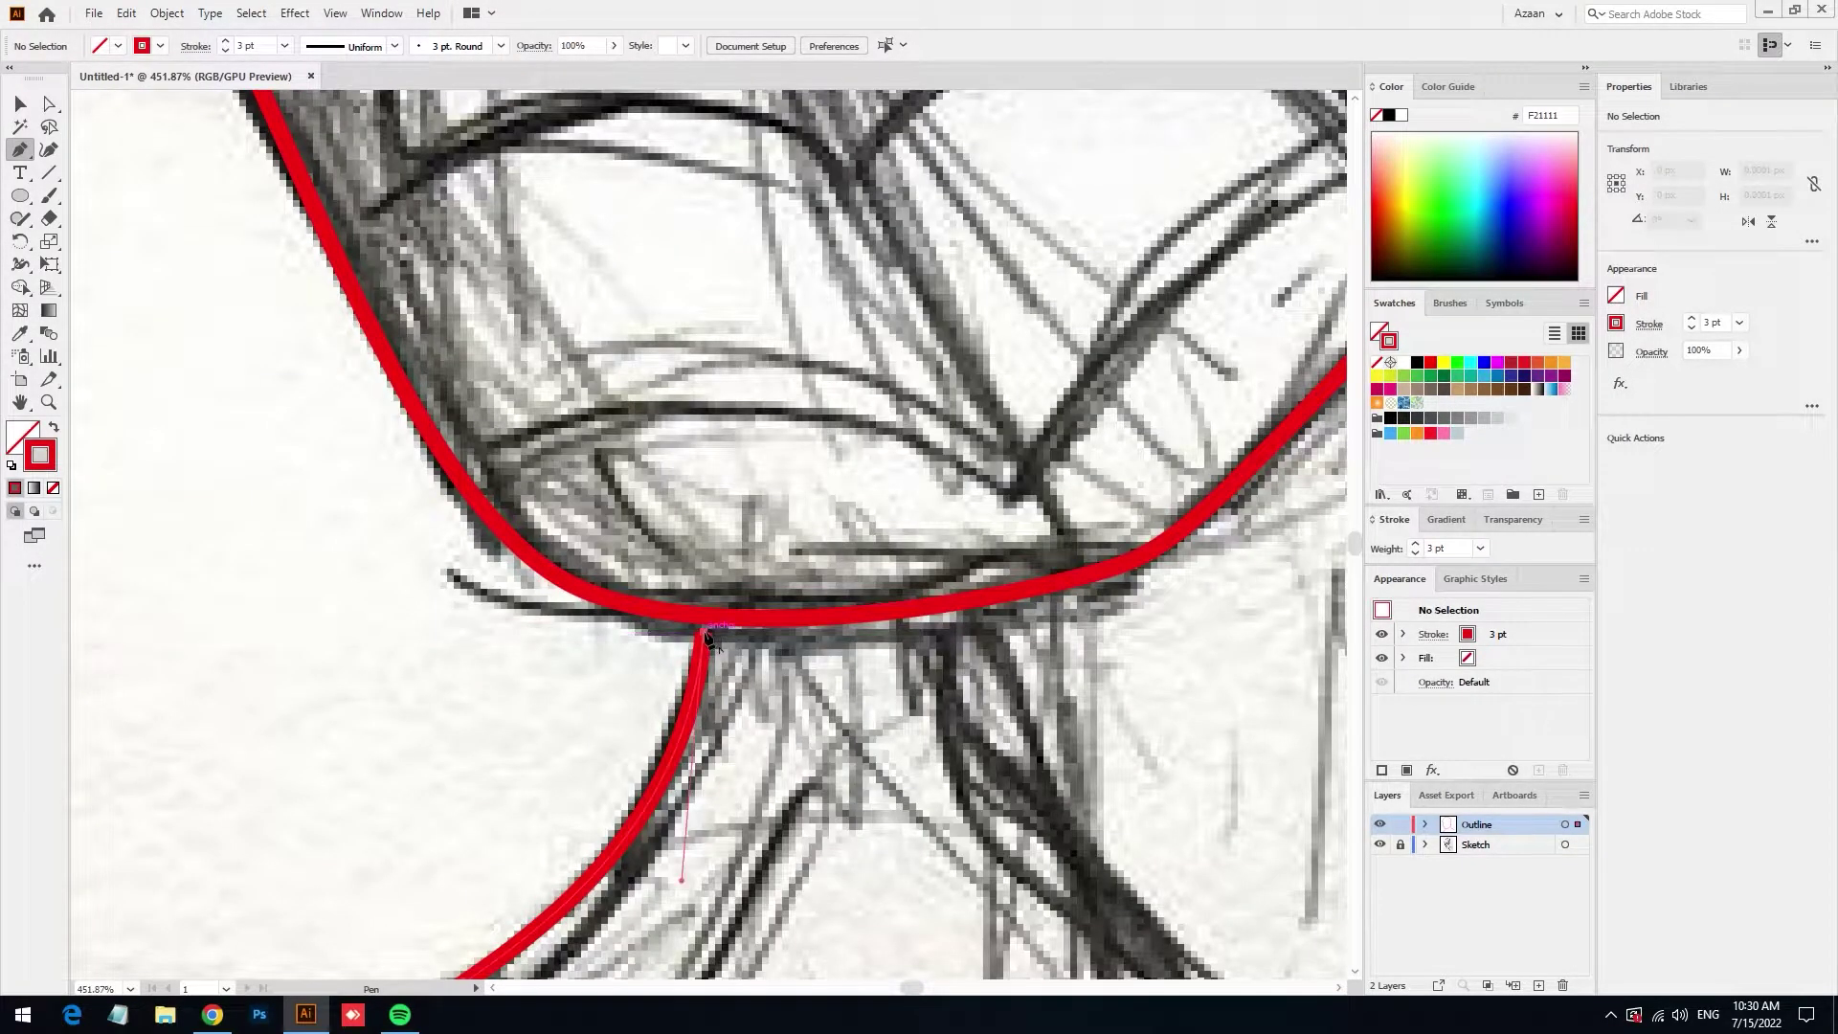
alt+scroll(799, 740, down, 2)
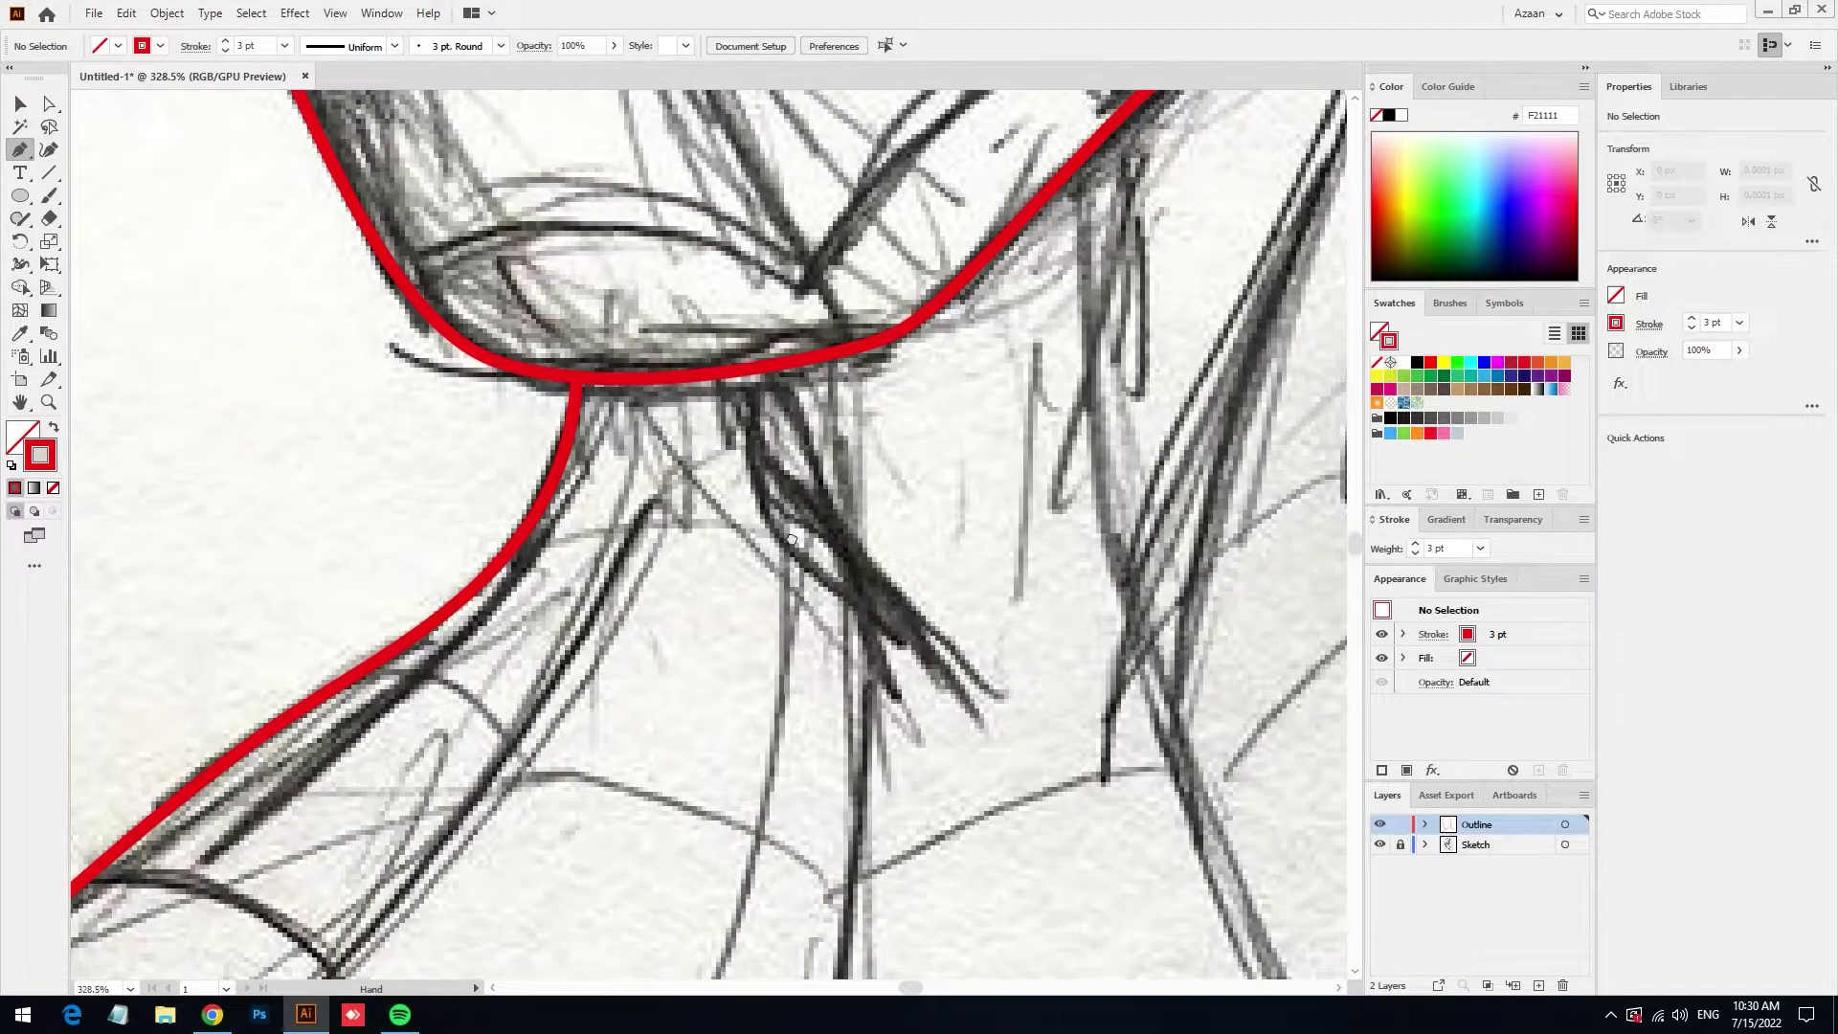
scroll(685, 421, down, 1)
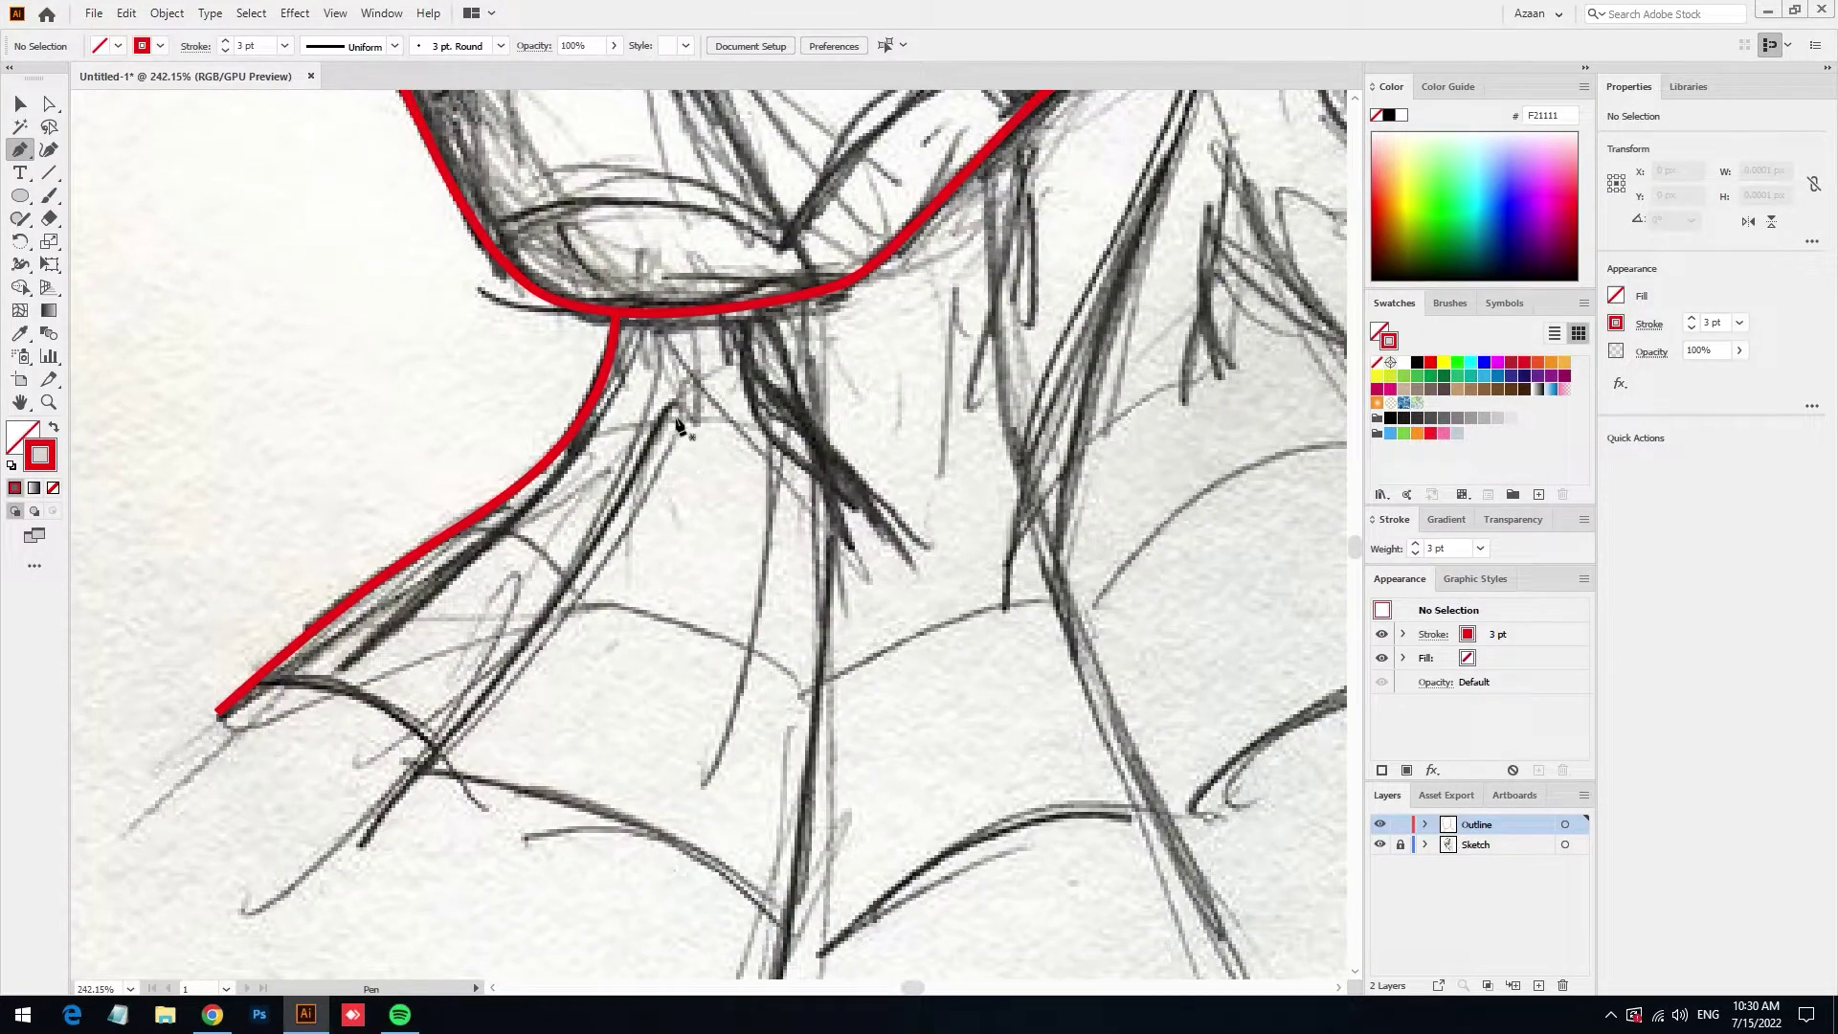
Draw web strands from the chin junction down toward the collar, redoing one after an undo
click(709, 314)
alt+scroll(708, 316, down, 2)
scroll(670, 651, down, 1)
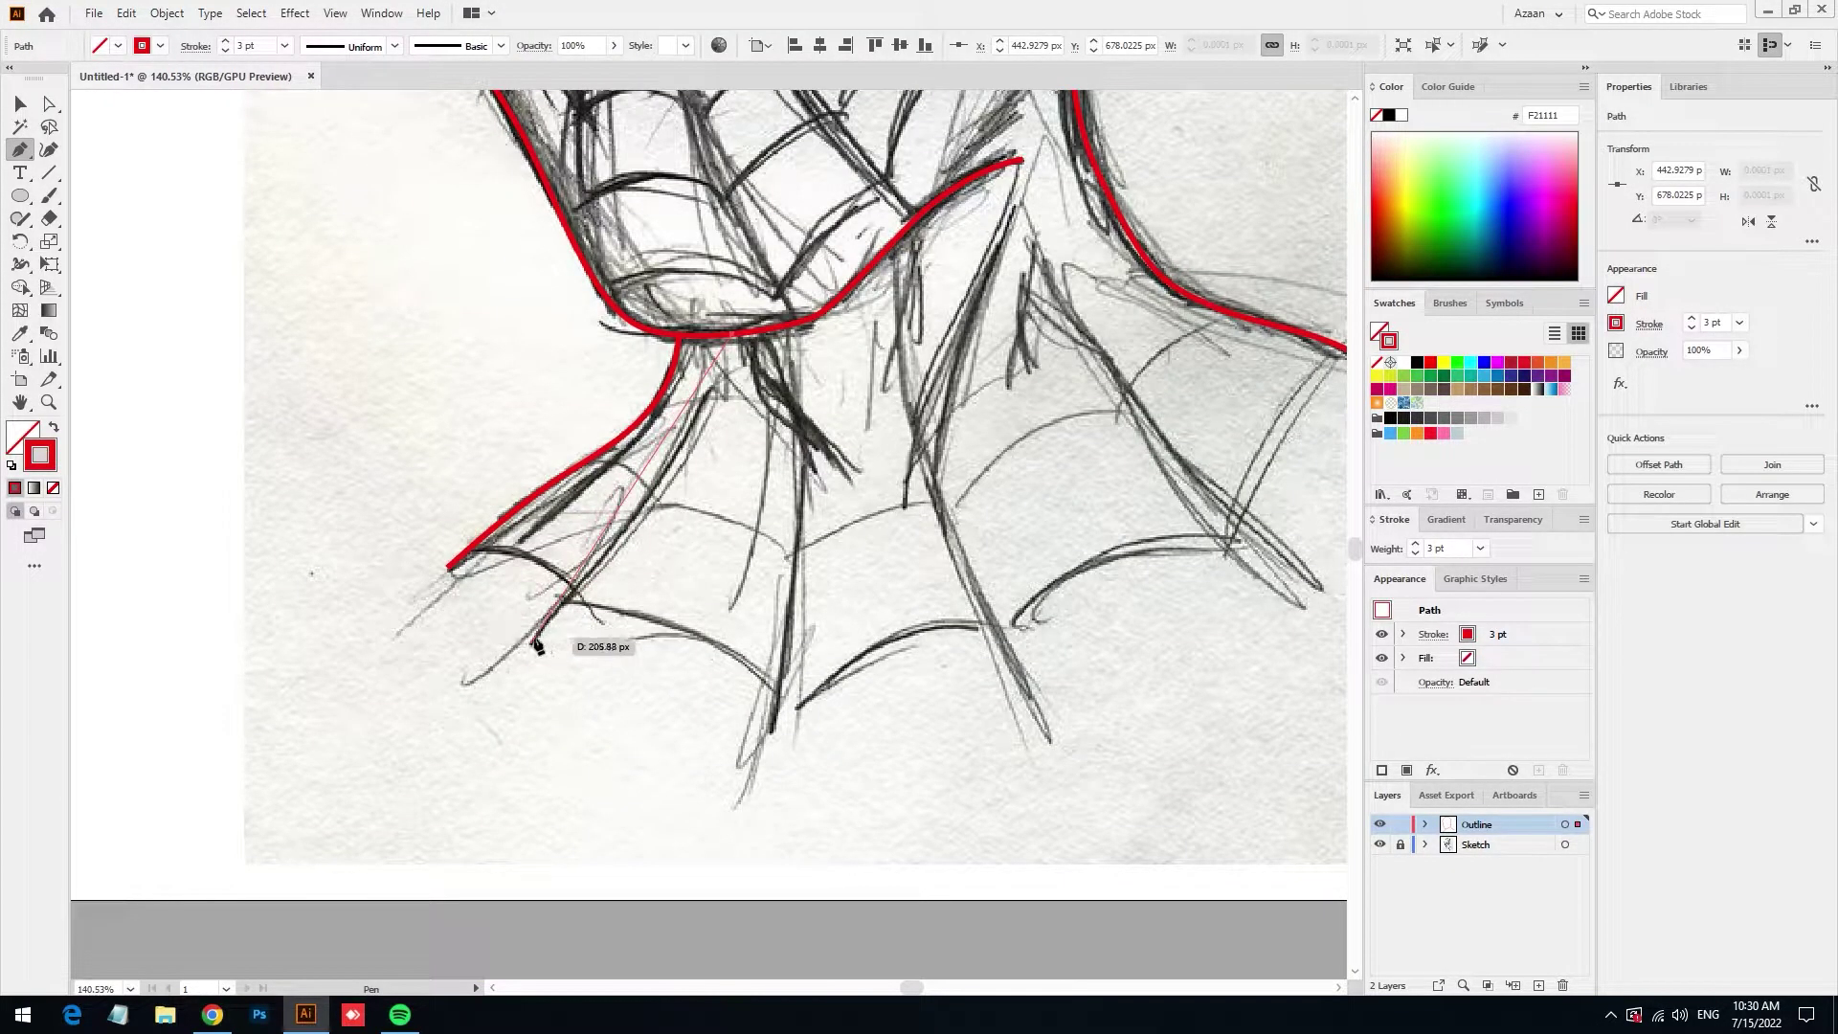
drag(420, 760, 382, 804)
ctrl+click(628, 750)
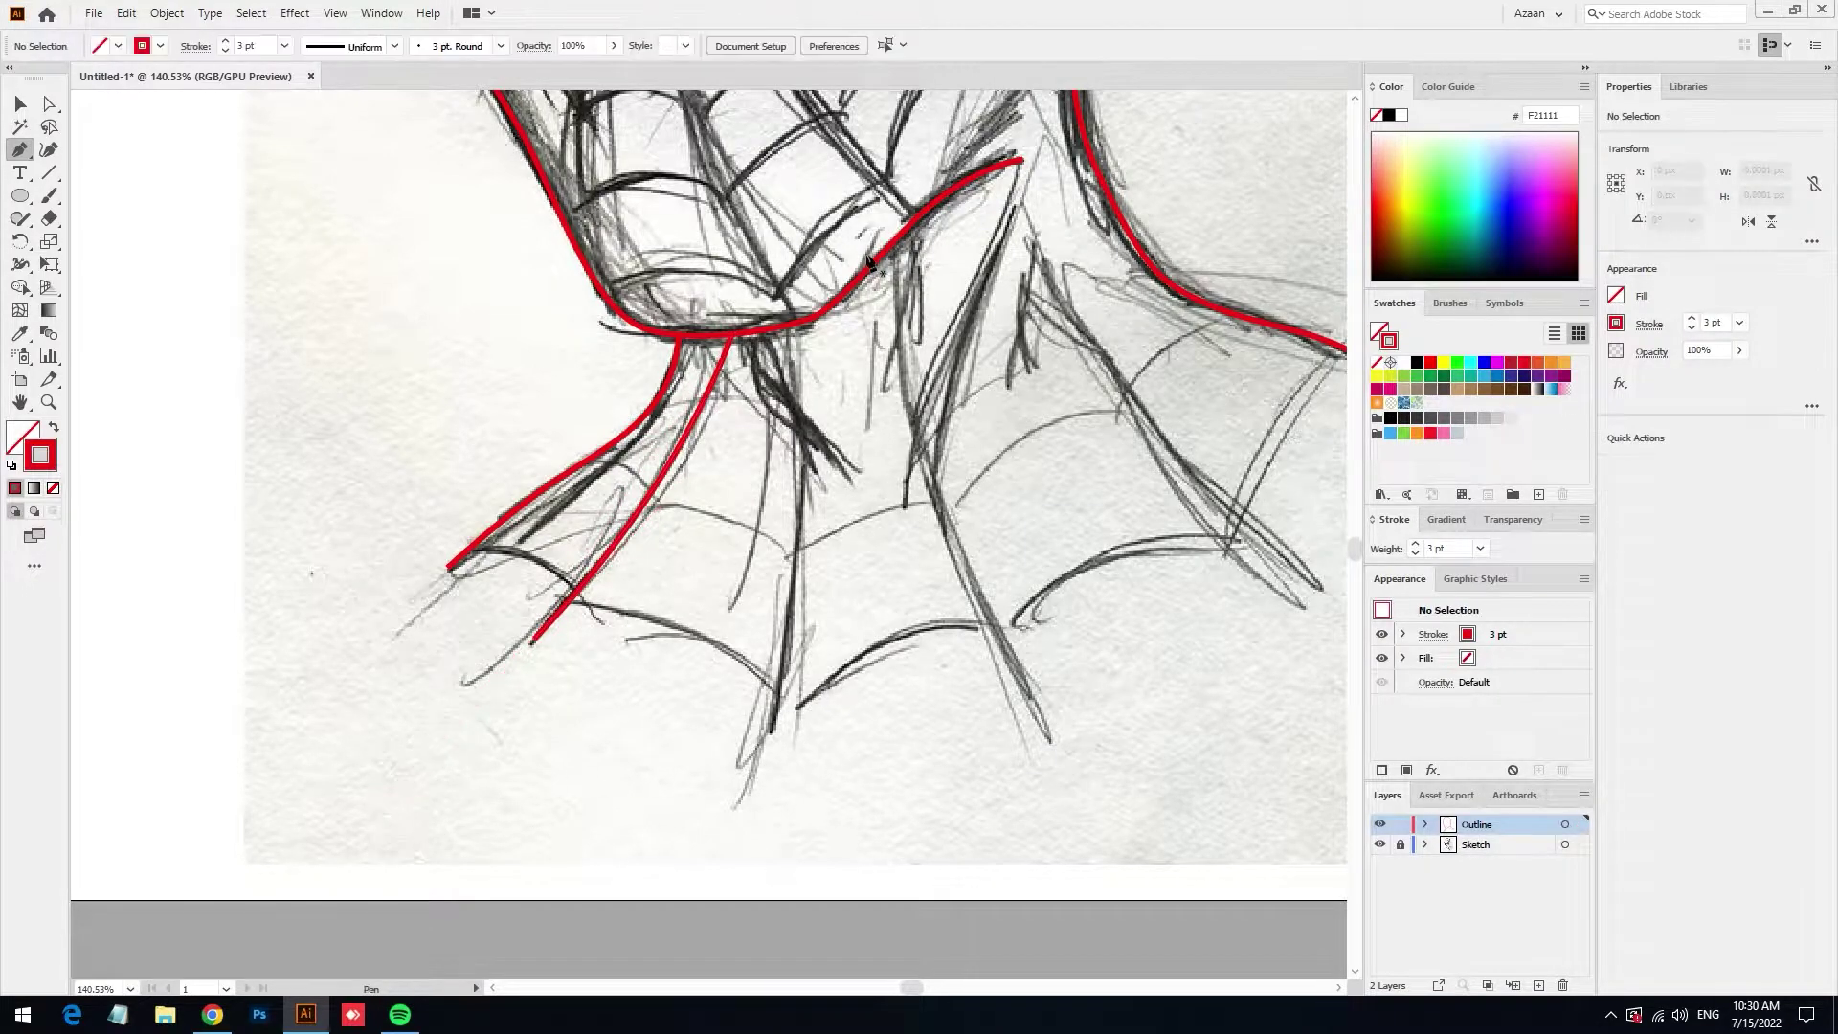
key(ctrl+z)
key(ctrl+z)
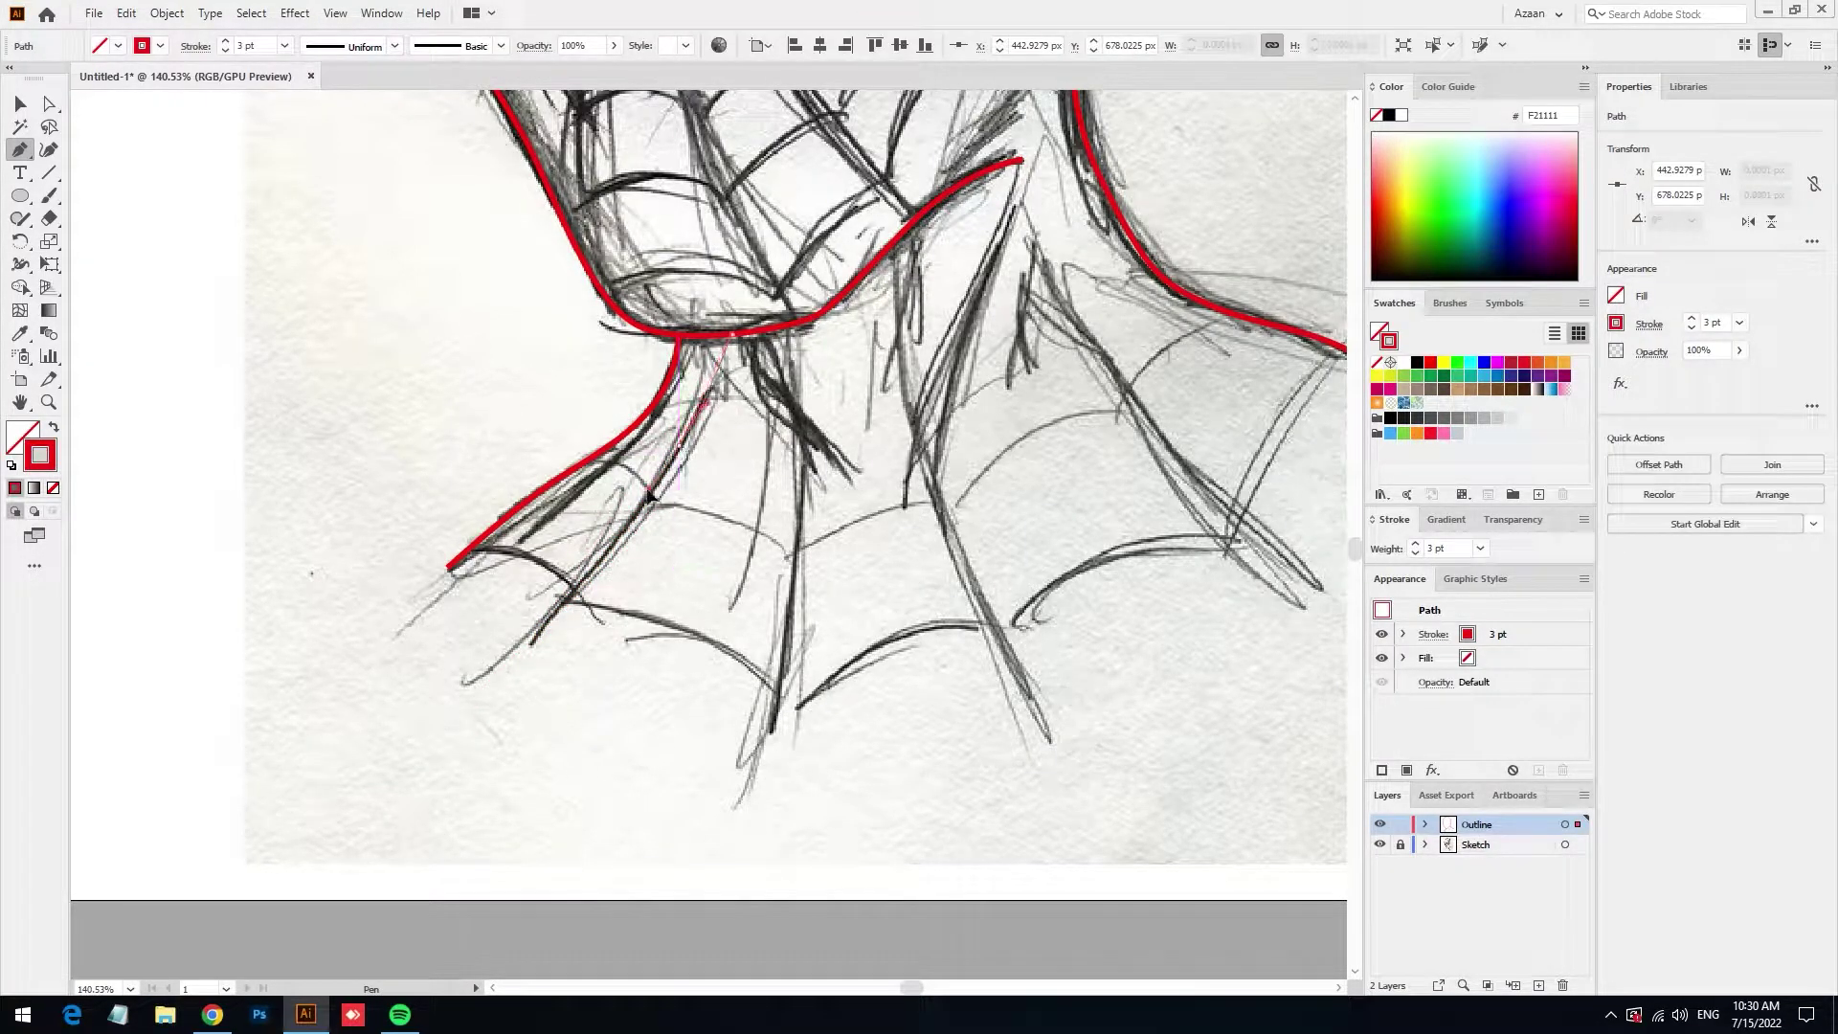
drag(539, 643, 517, 680)
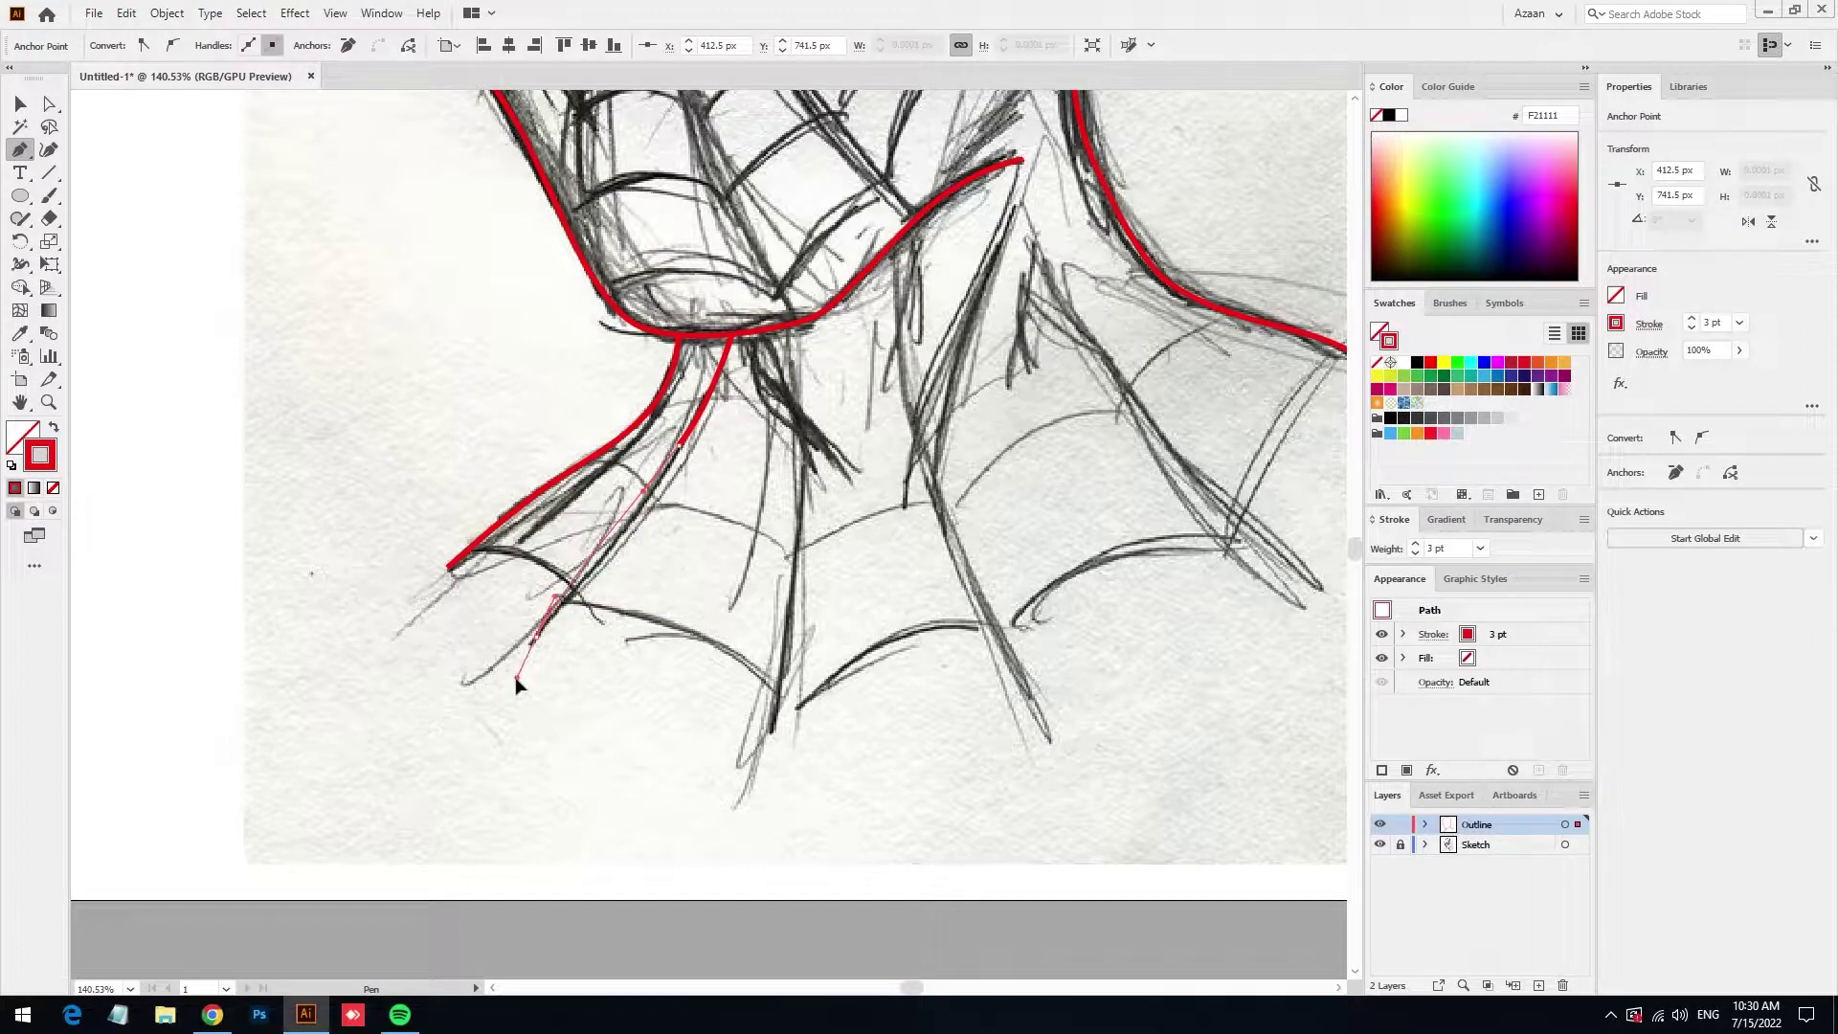
click(787, 326)
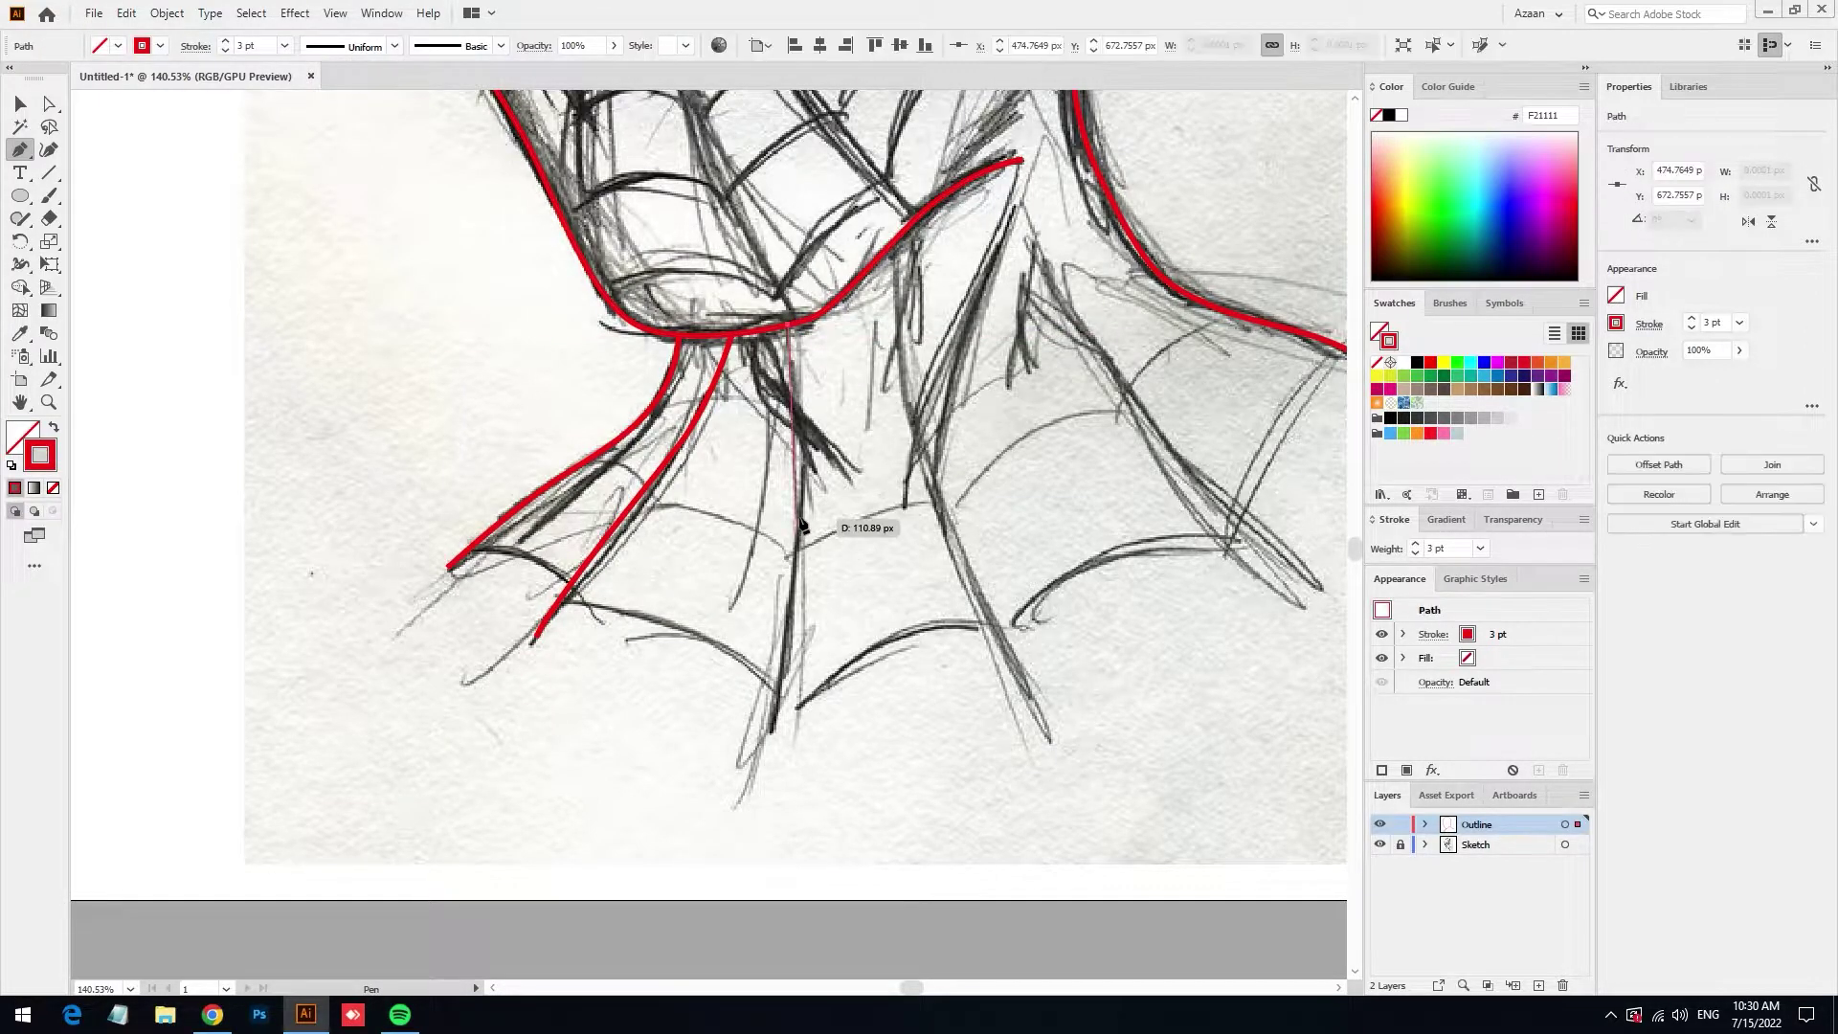
click(771, 732)
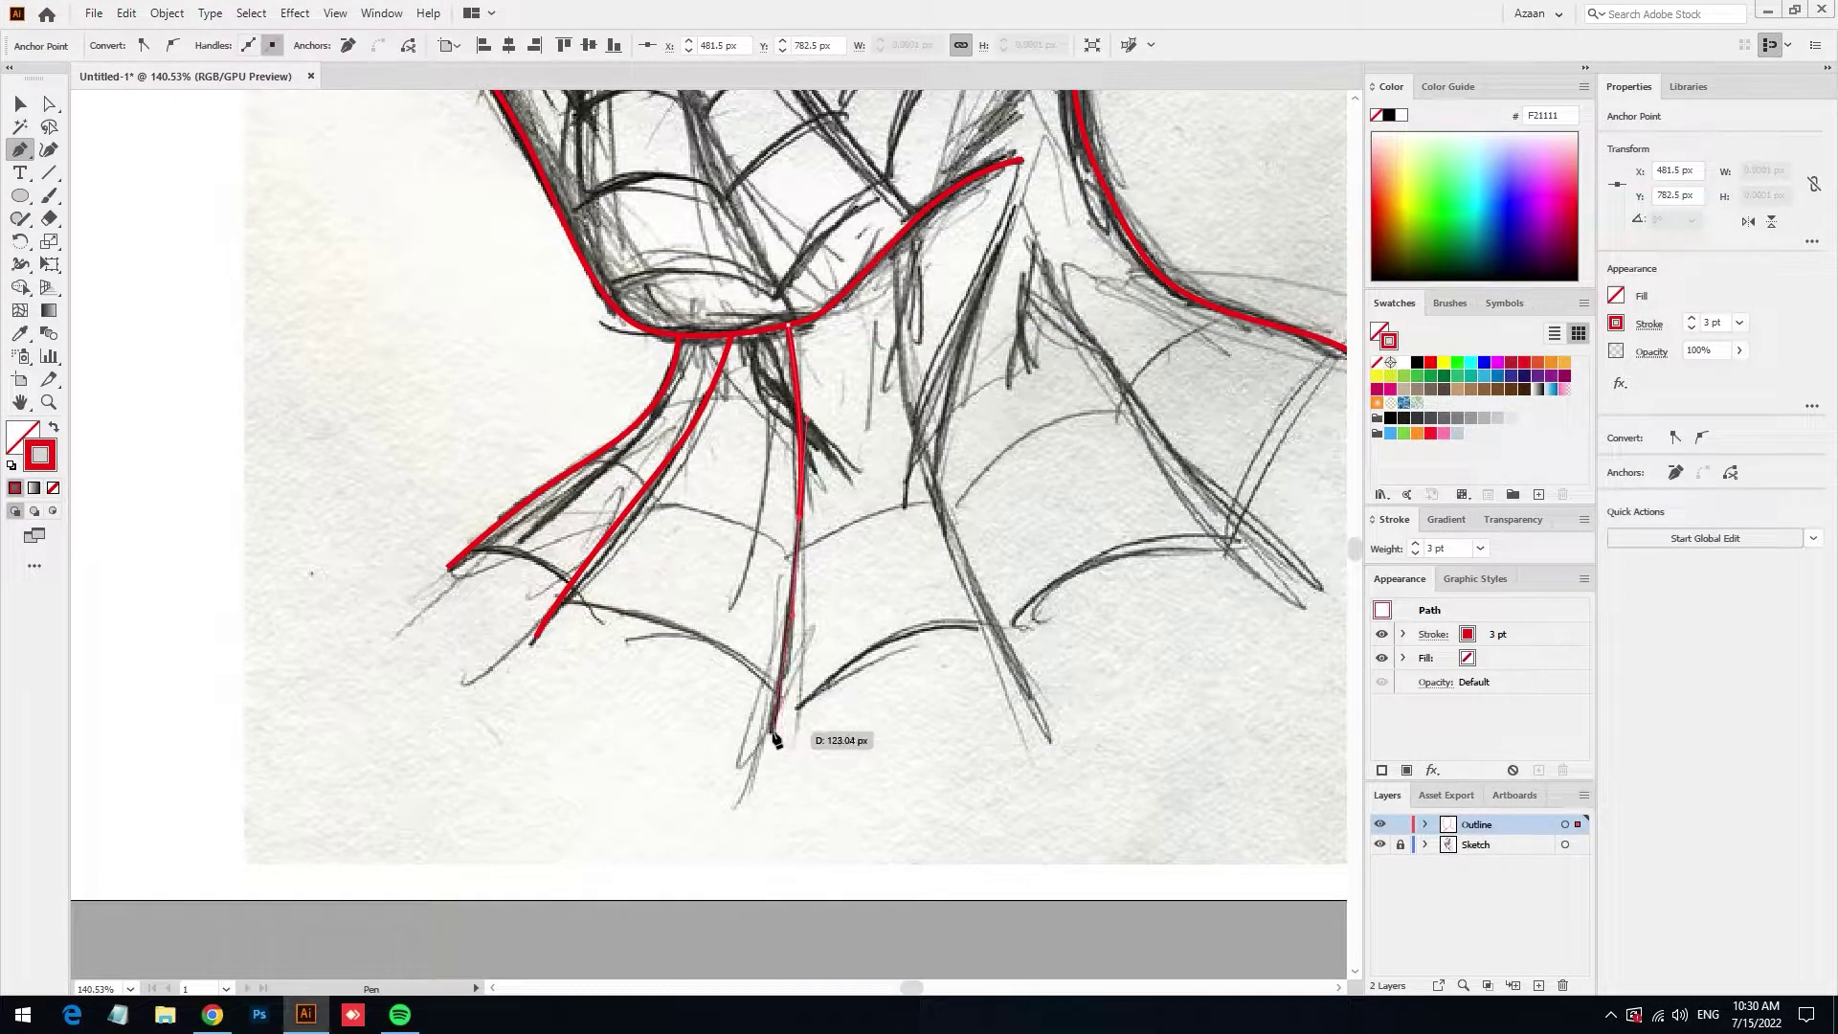
ctrl+click(1010, 713)
Add two more web strands from the chin curve down to the lower right collar
scroll(664, 385, right, 5)
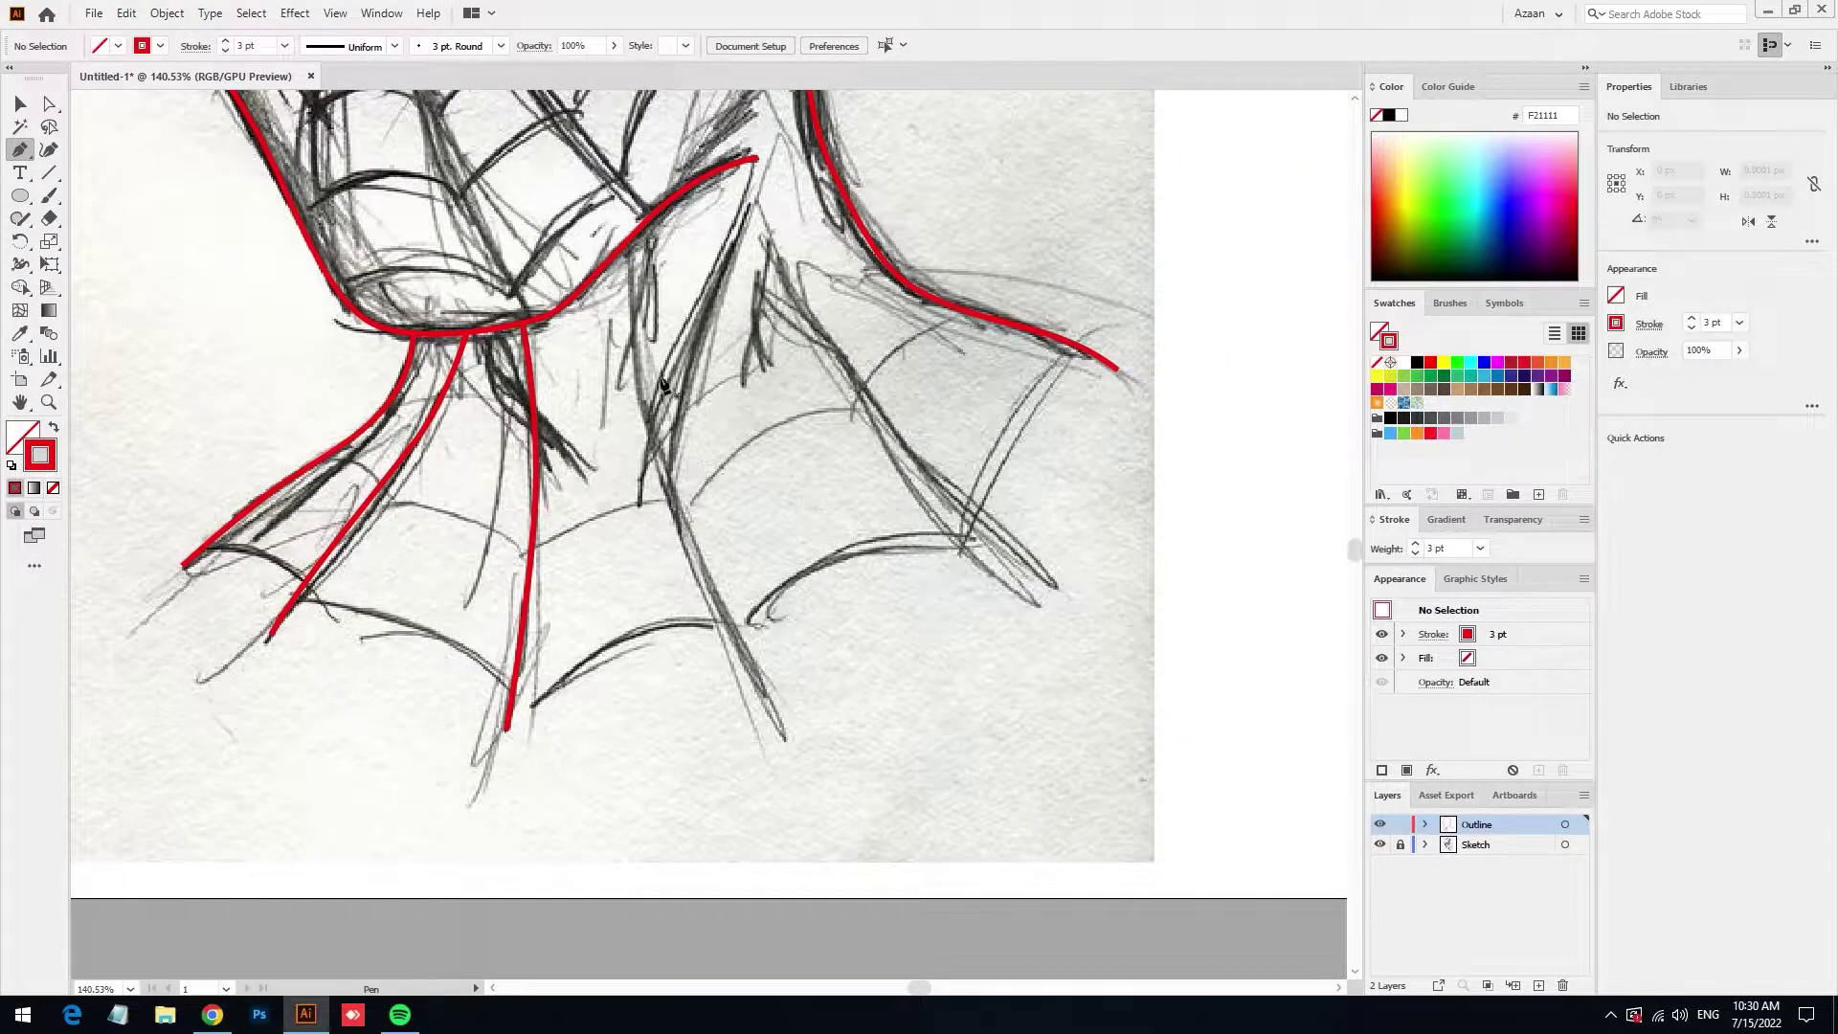
click(662, 207)
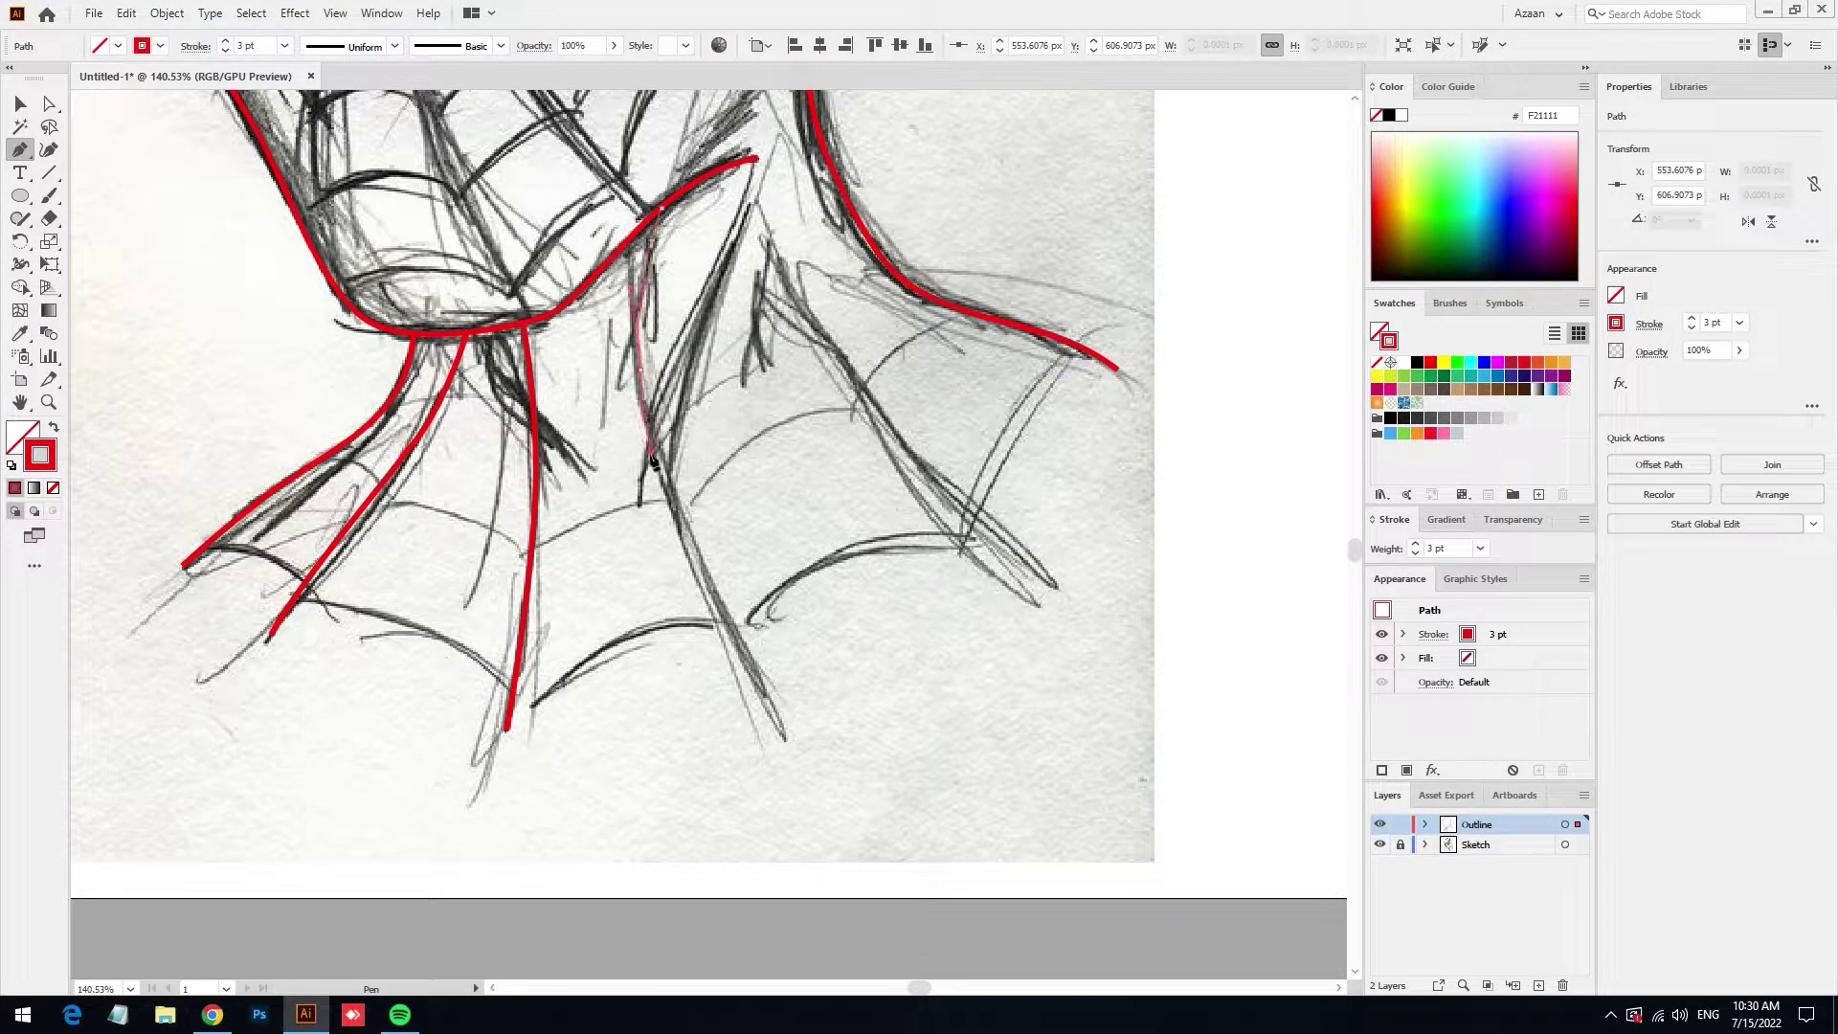
click(780, 738)
ctrl+click(922, 644)
scroll(823, 517, up, 1)
scroll(823, 517, right, 1)
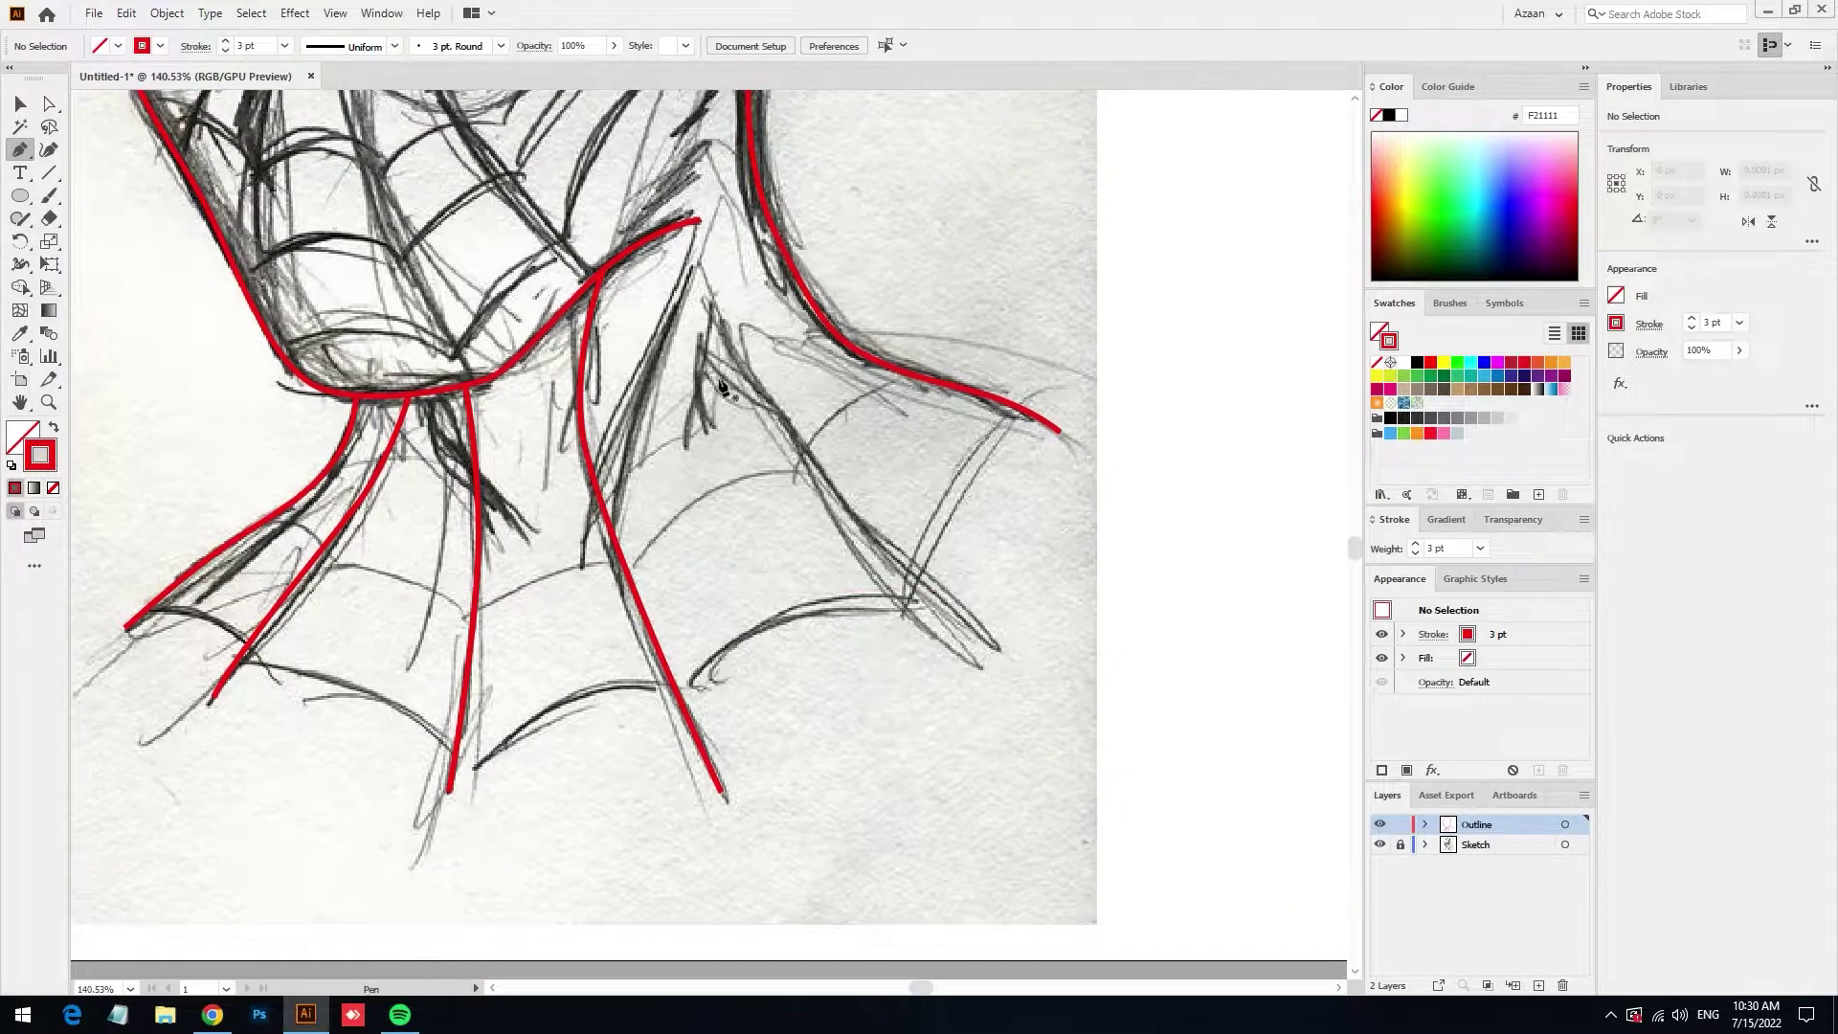
click(709, 303)
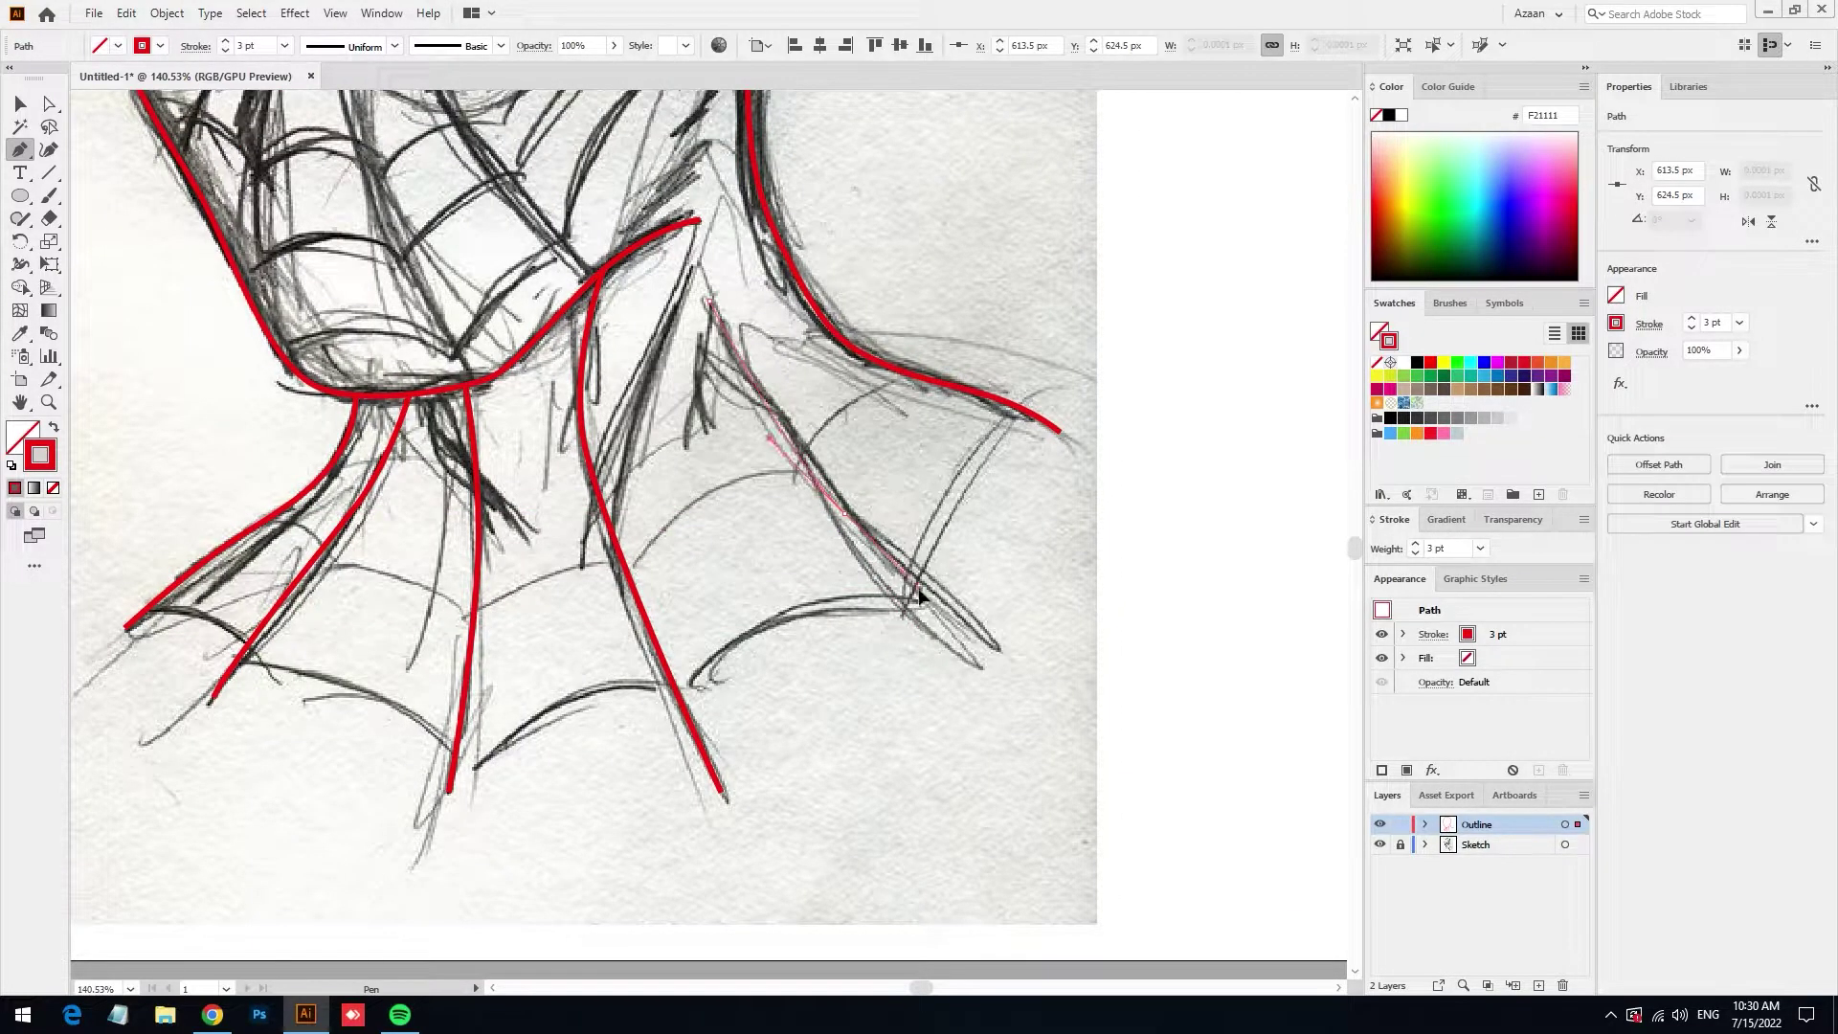
click(983, 657)
ctrl+click(922, 479)
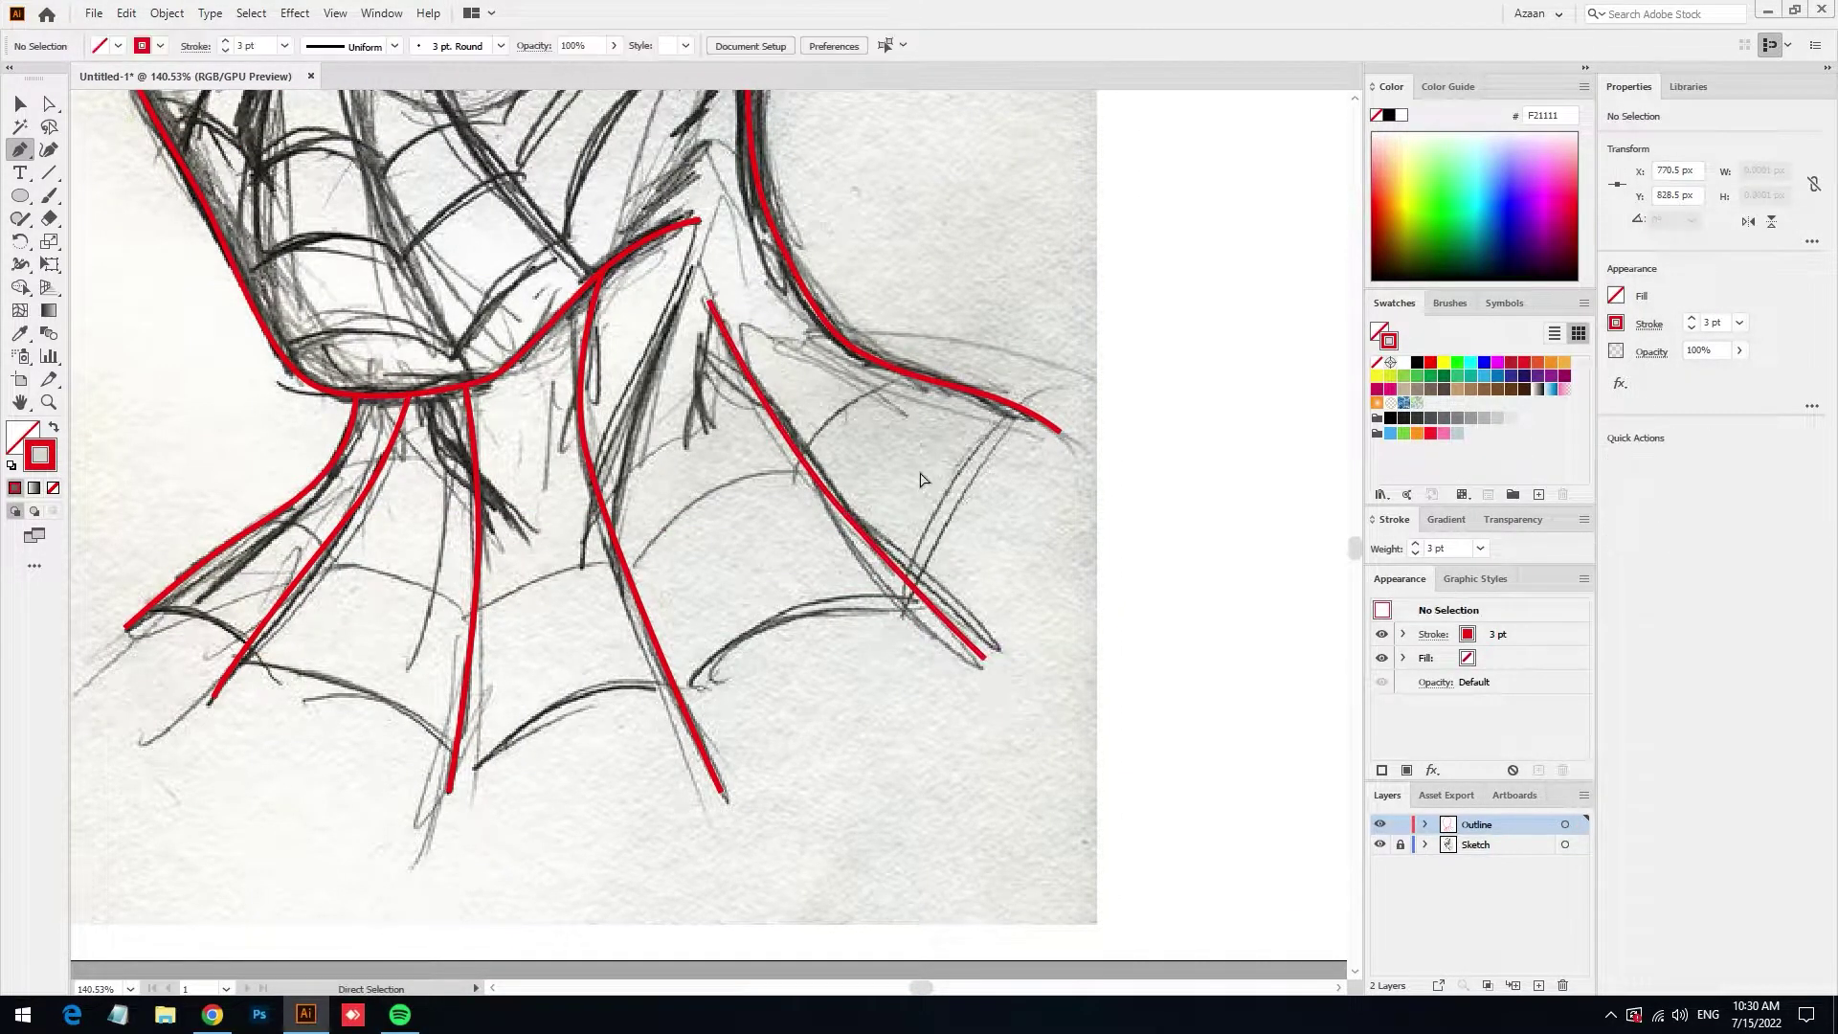
mouse_move(816, 423)
mouse_down()
mouse_move(972, 613)
mouse_move(937, 734)
mouse_move(892, 715)
mouse_up()
scroll(972, 611, down, 3)
Trace the larger eye's inner and top edges up to a sharp corner at its tip
scroll(709, 705, up, 3)
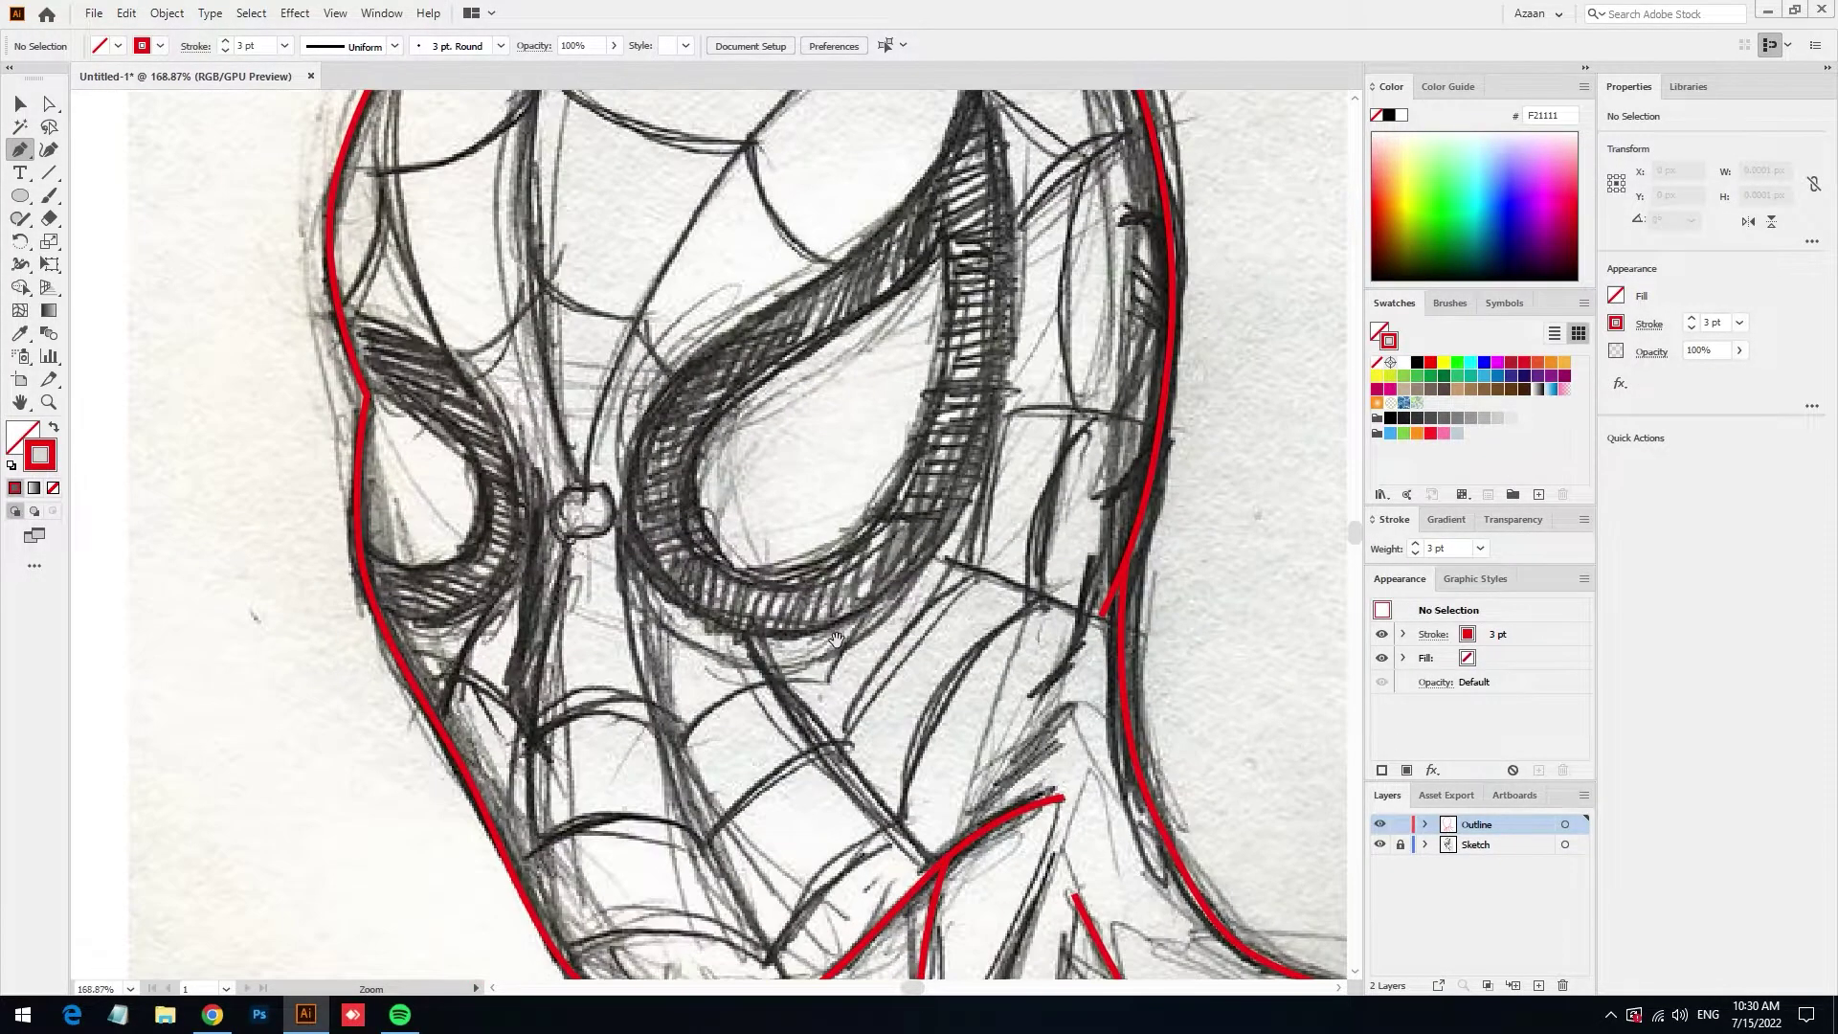
drag(789, 613, 735, 582)
click(589, 533)
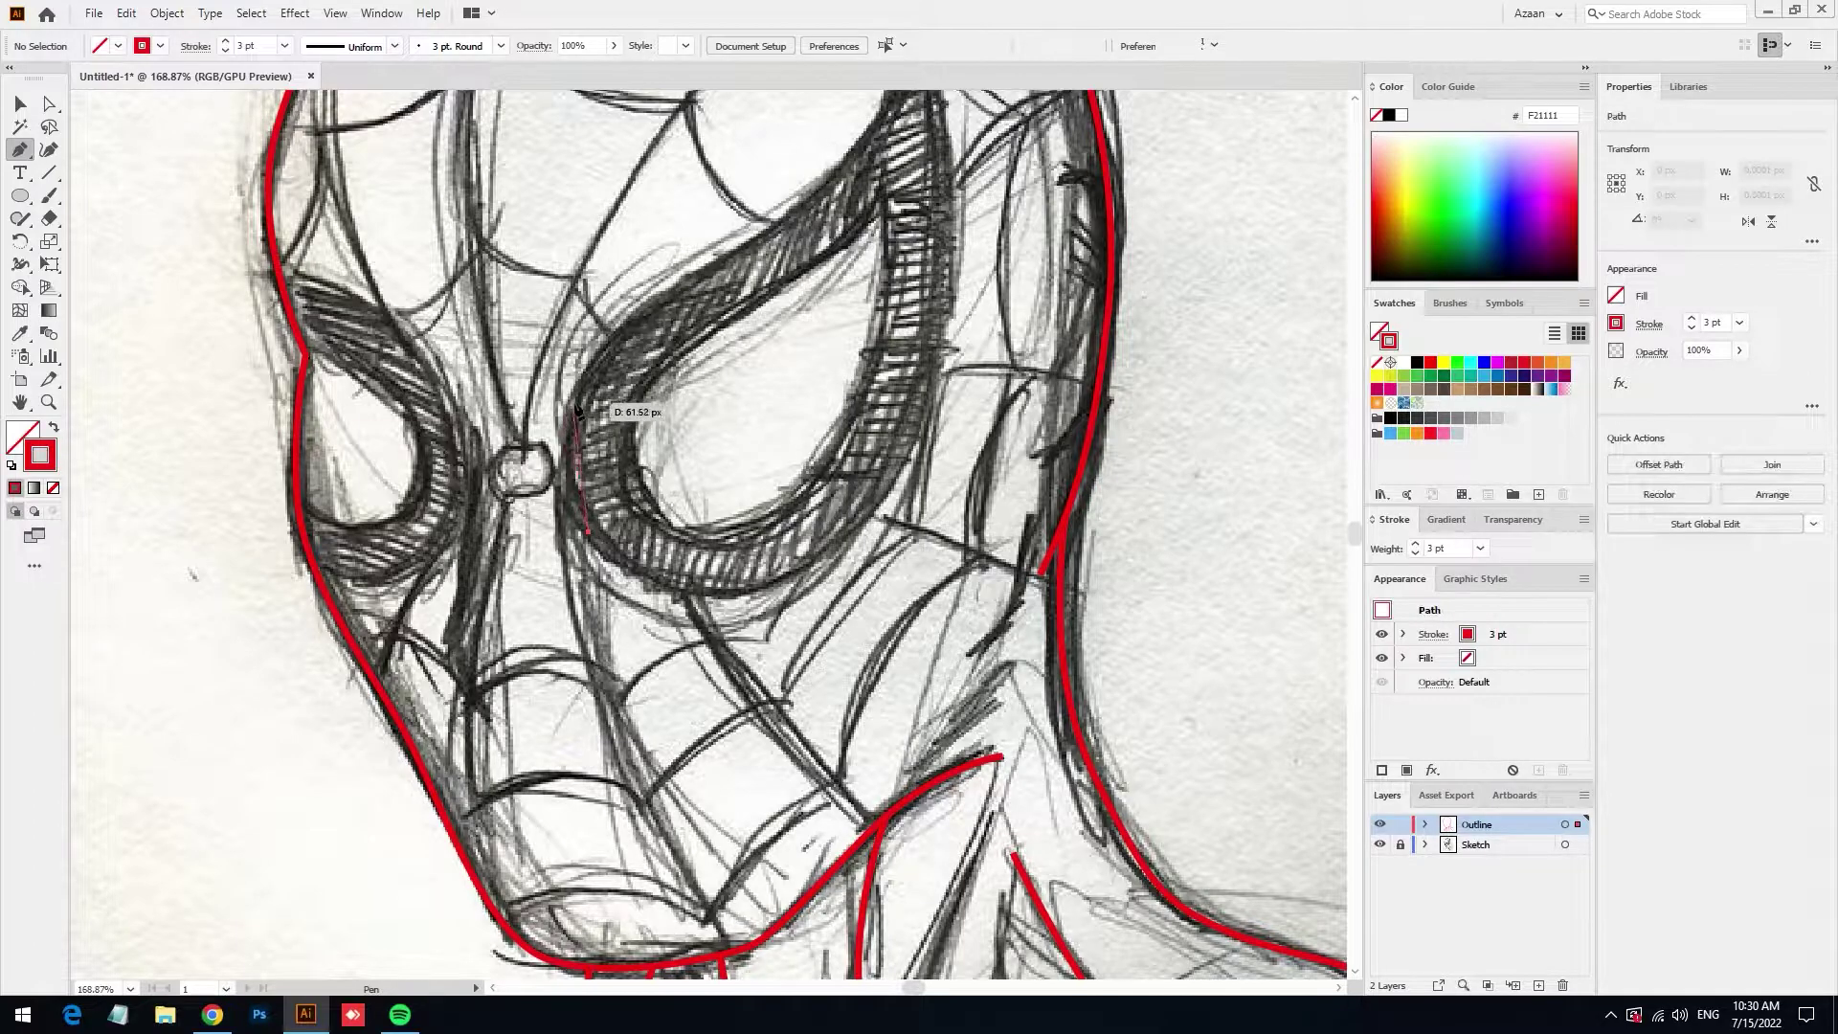
drag(593, 353, 599, 346)
drag(757, 244, 765, 237)
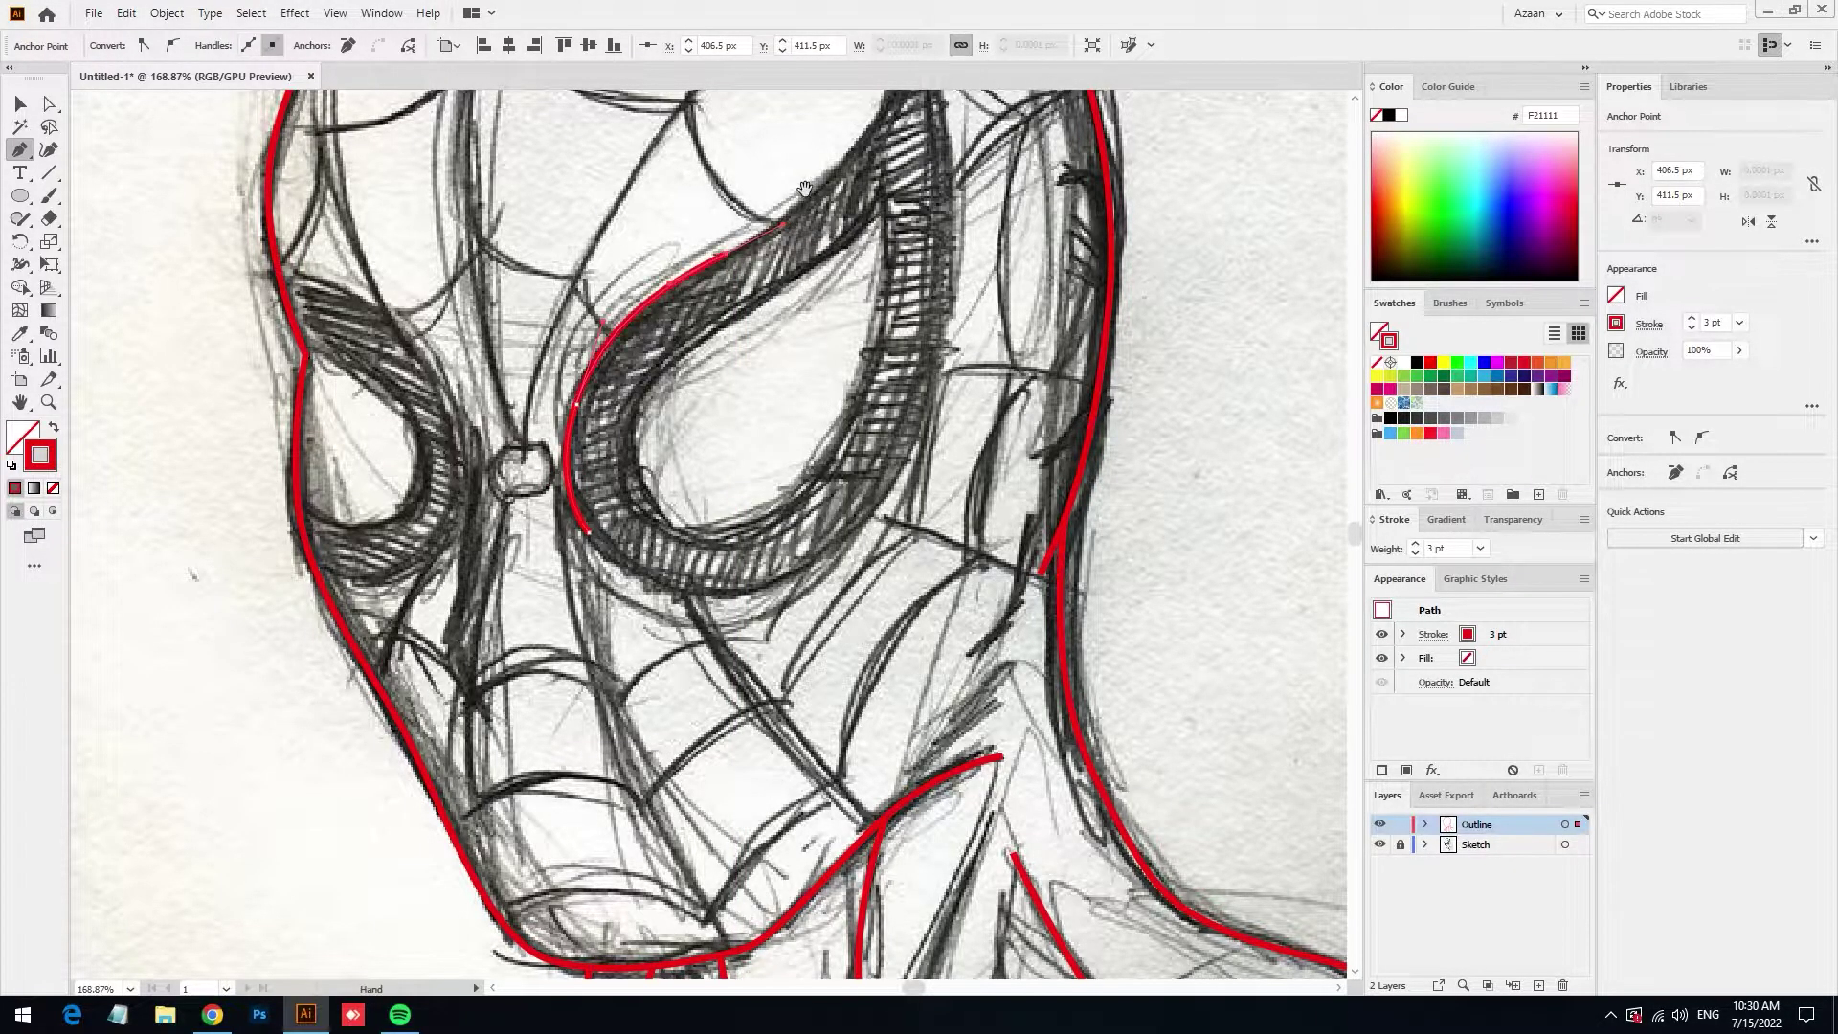
drag(782, 232, 586, 490)
drag(714, 276, 714, 155)
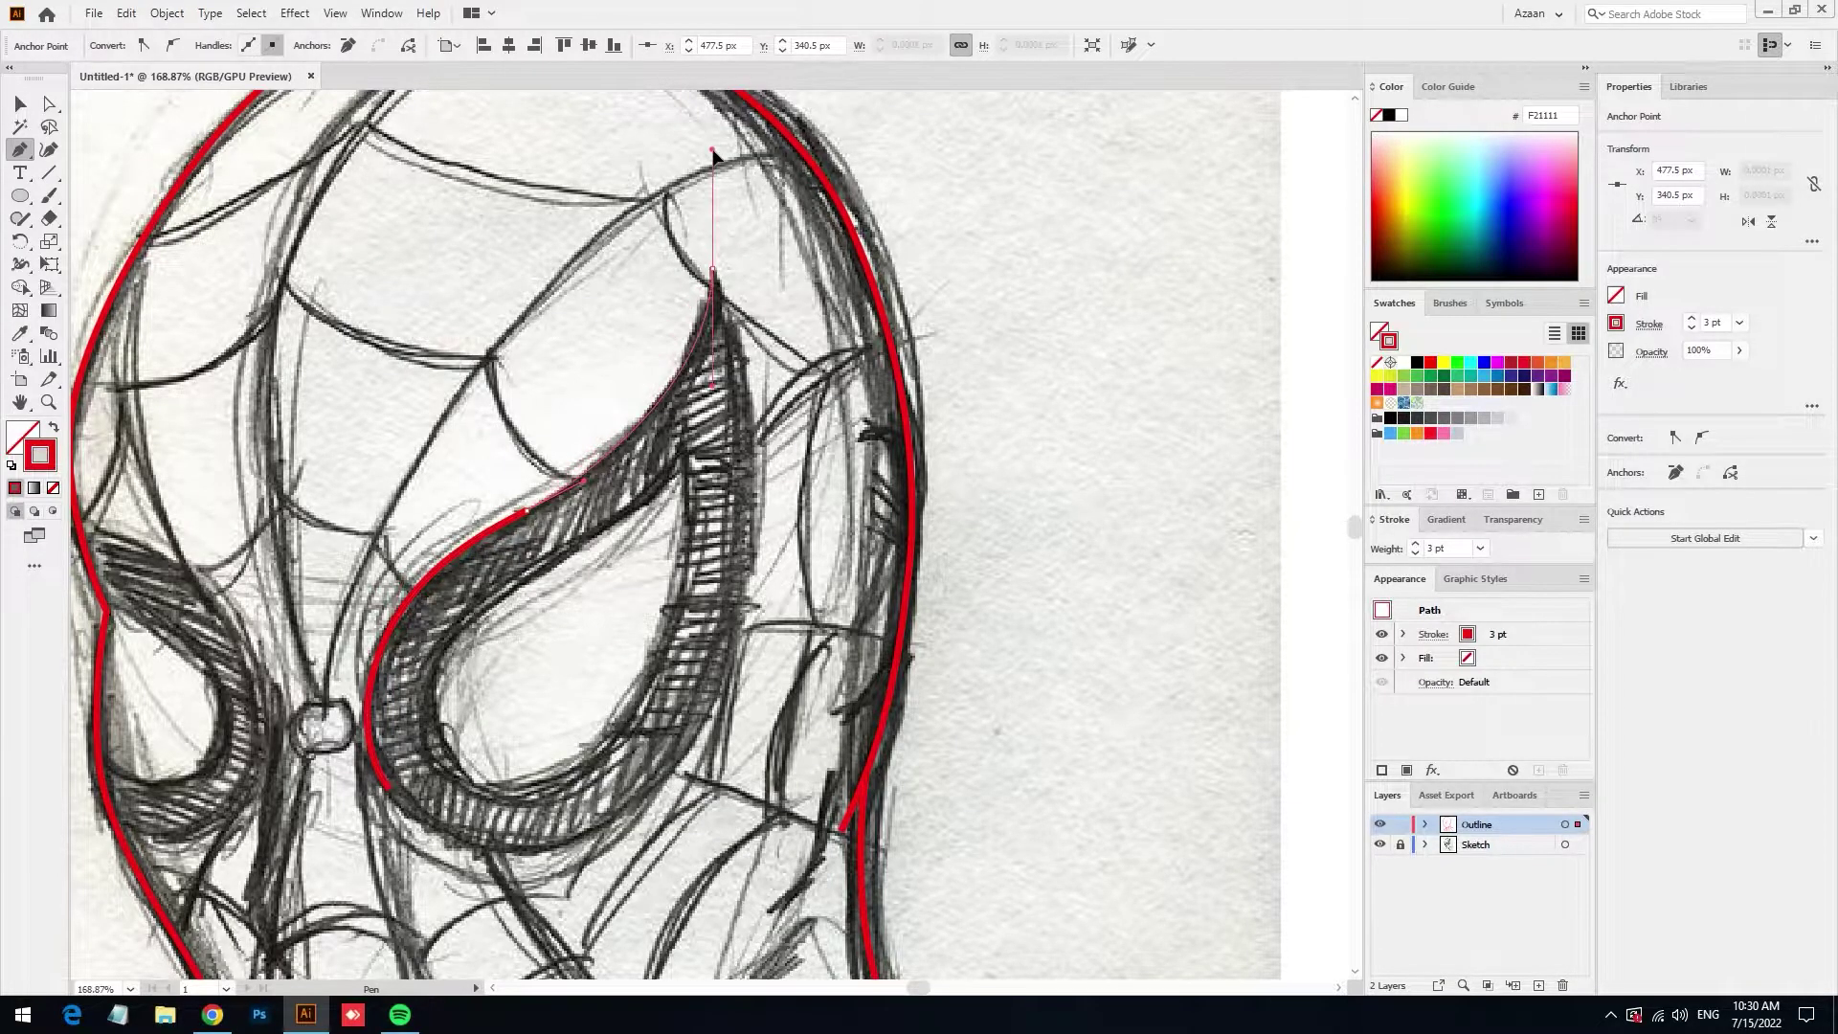
click(712, 273)
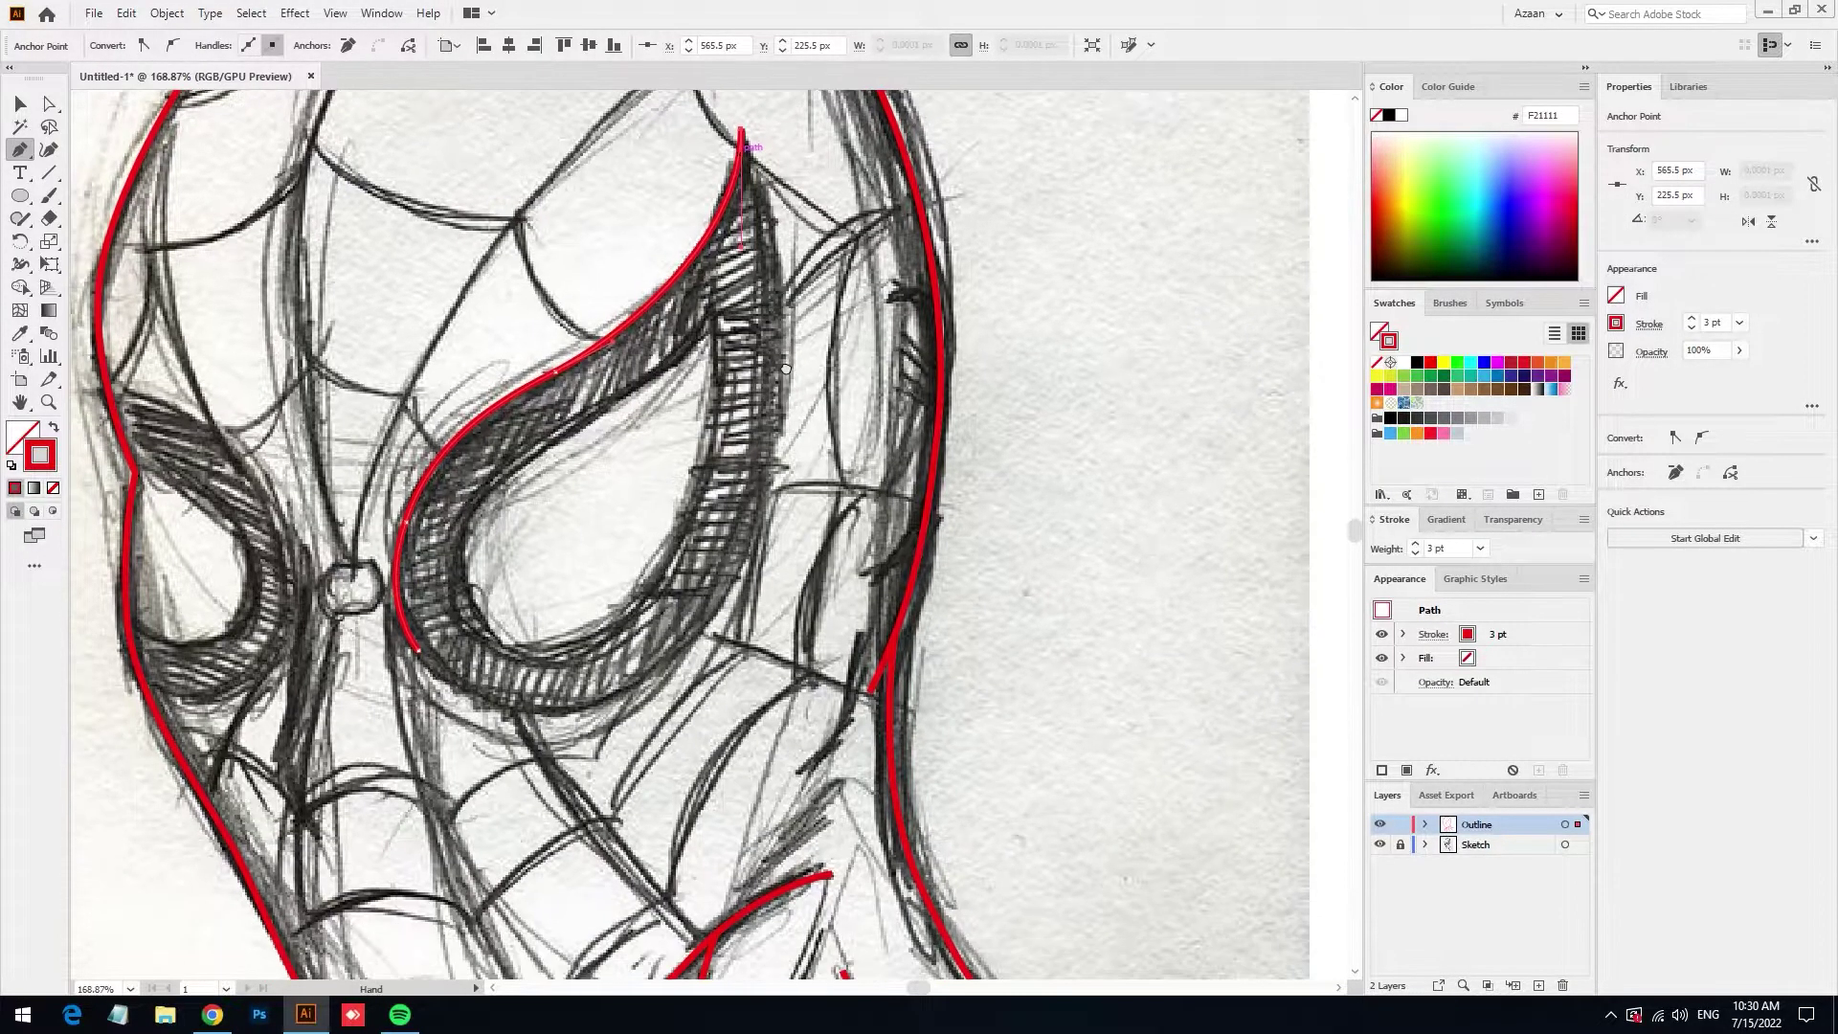
Carry the red outline down the eye's outer edge and along its lower edge
mouse_move(738, 837)
mouse_down()
mouse_move(768, 697)
mouse_move(613, 890)
mouse_up()
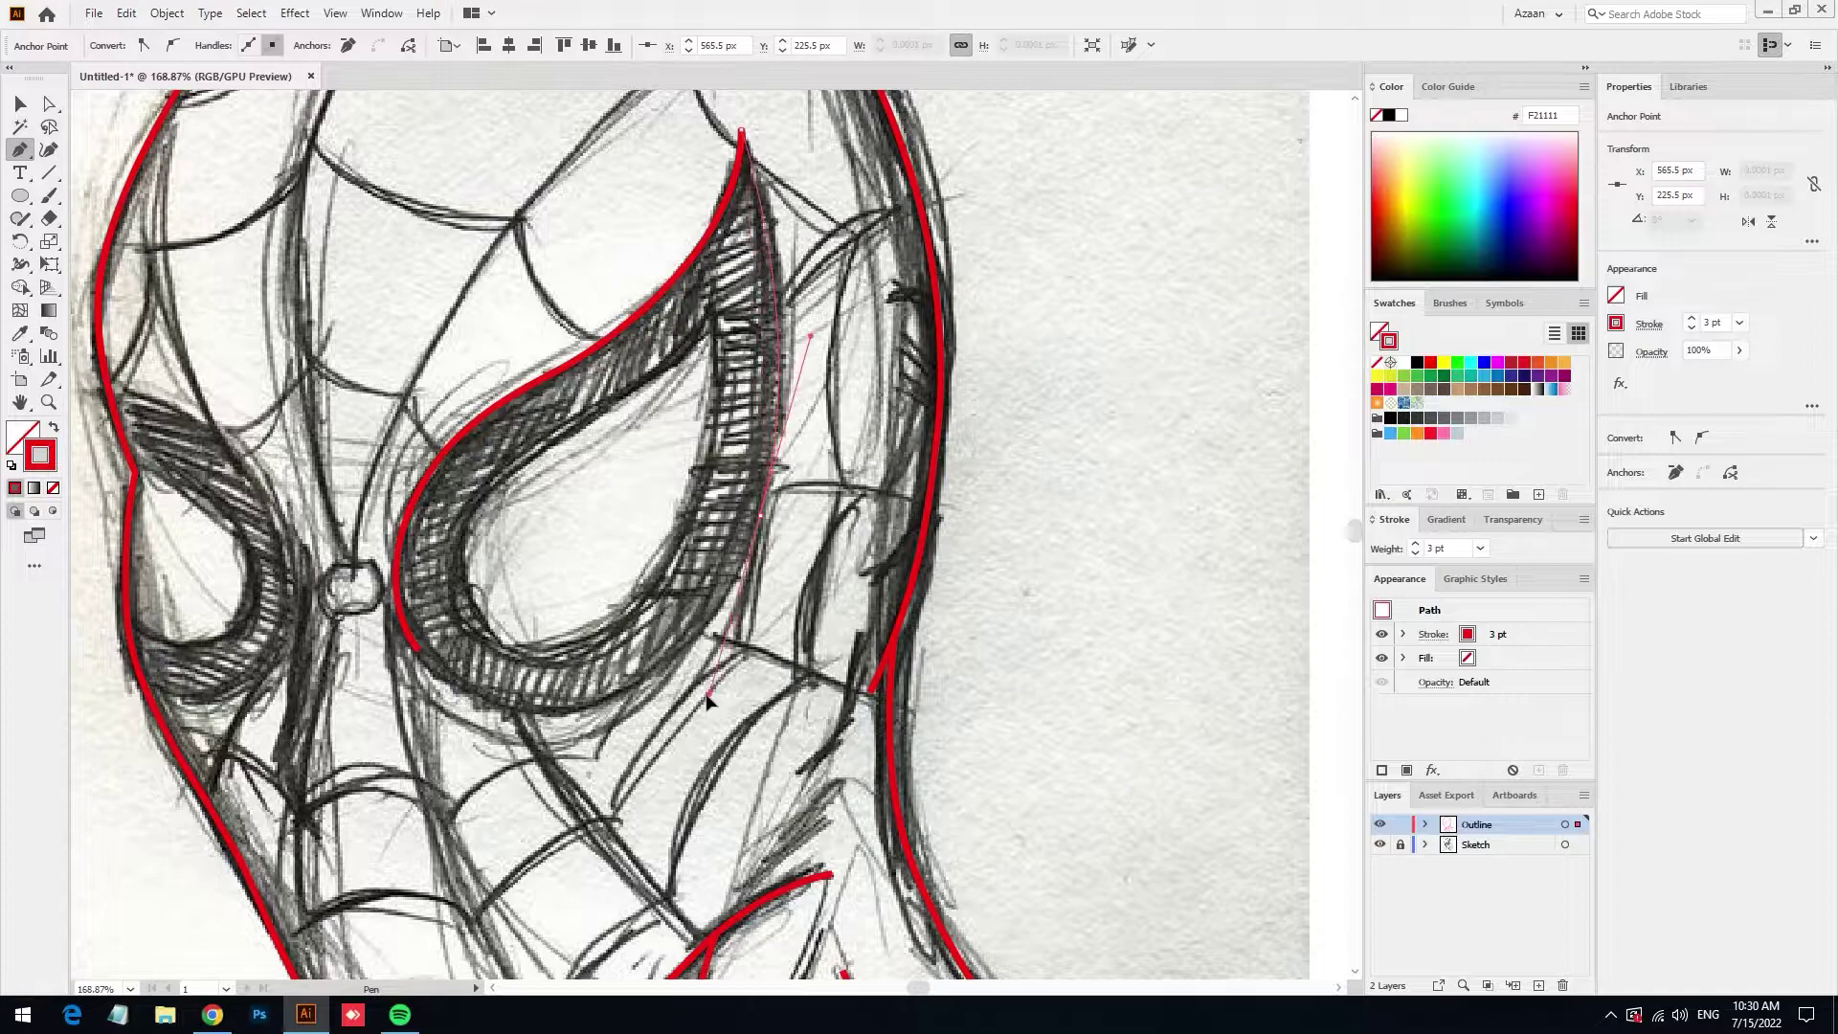
drag(698, 709, 741, 597)
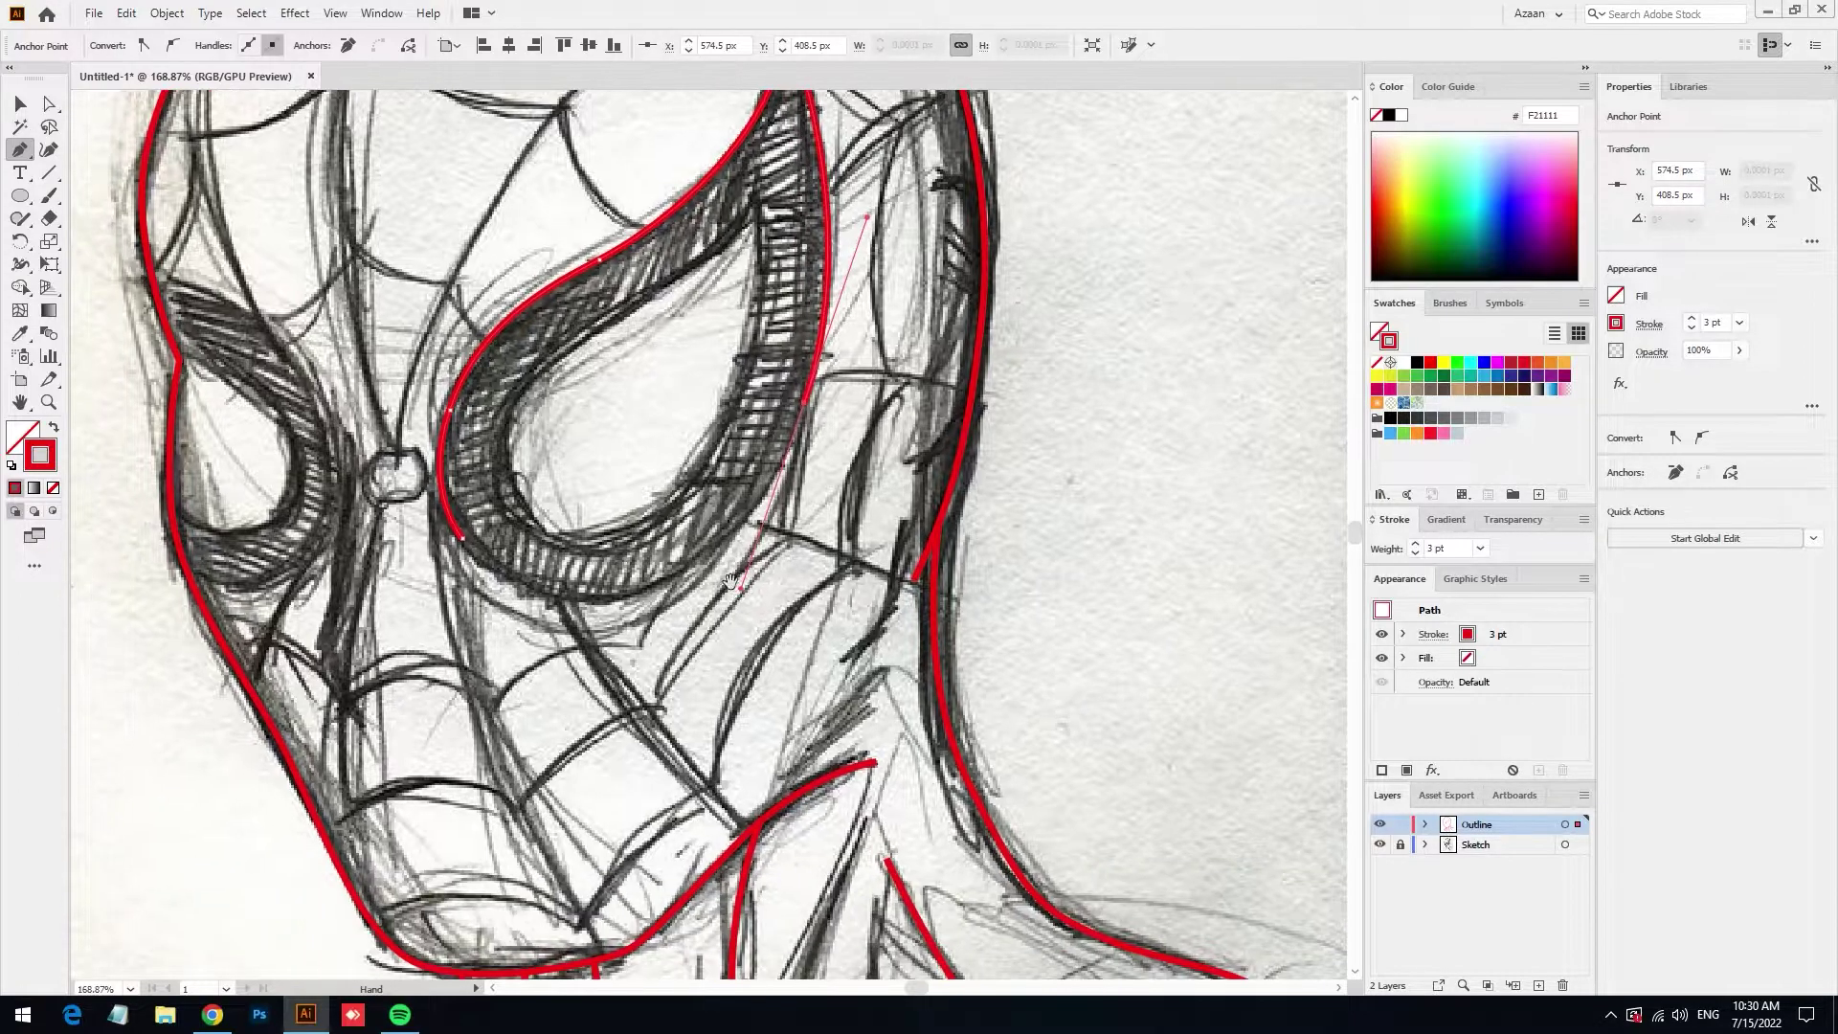
click(583, 605)
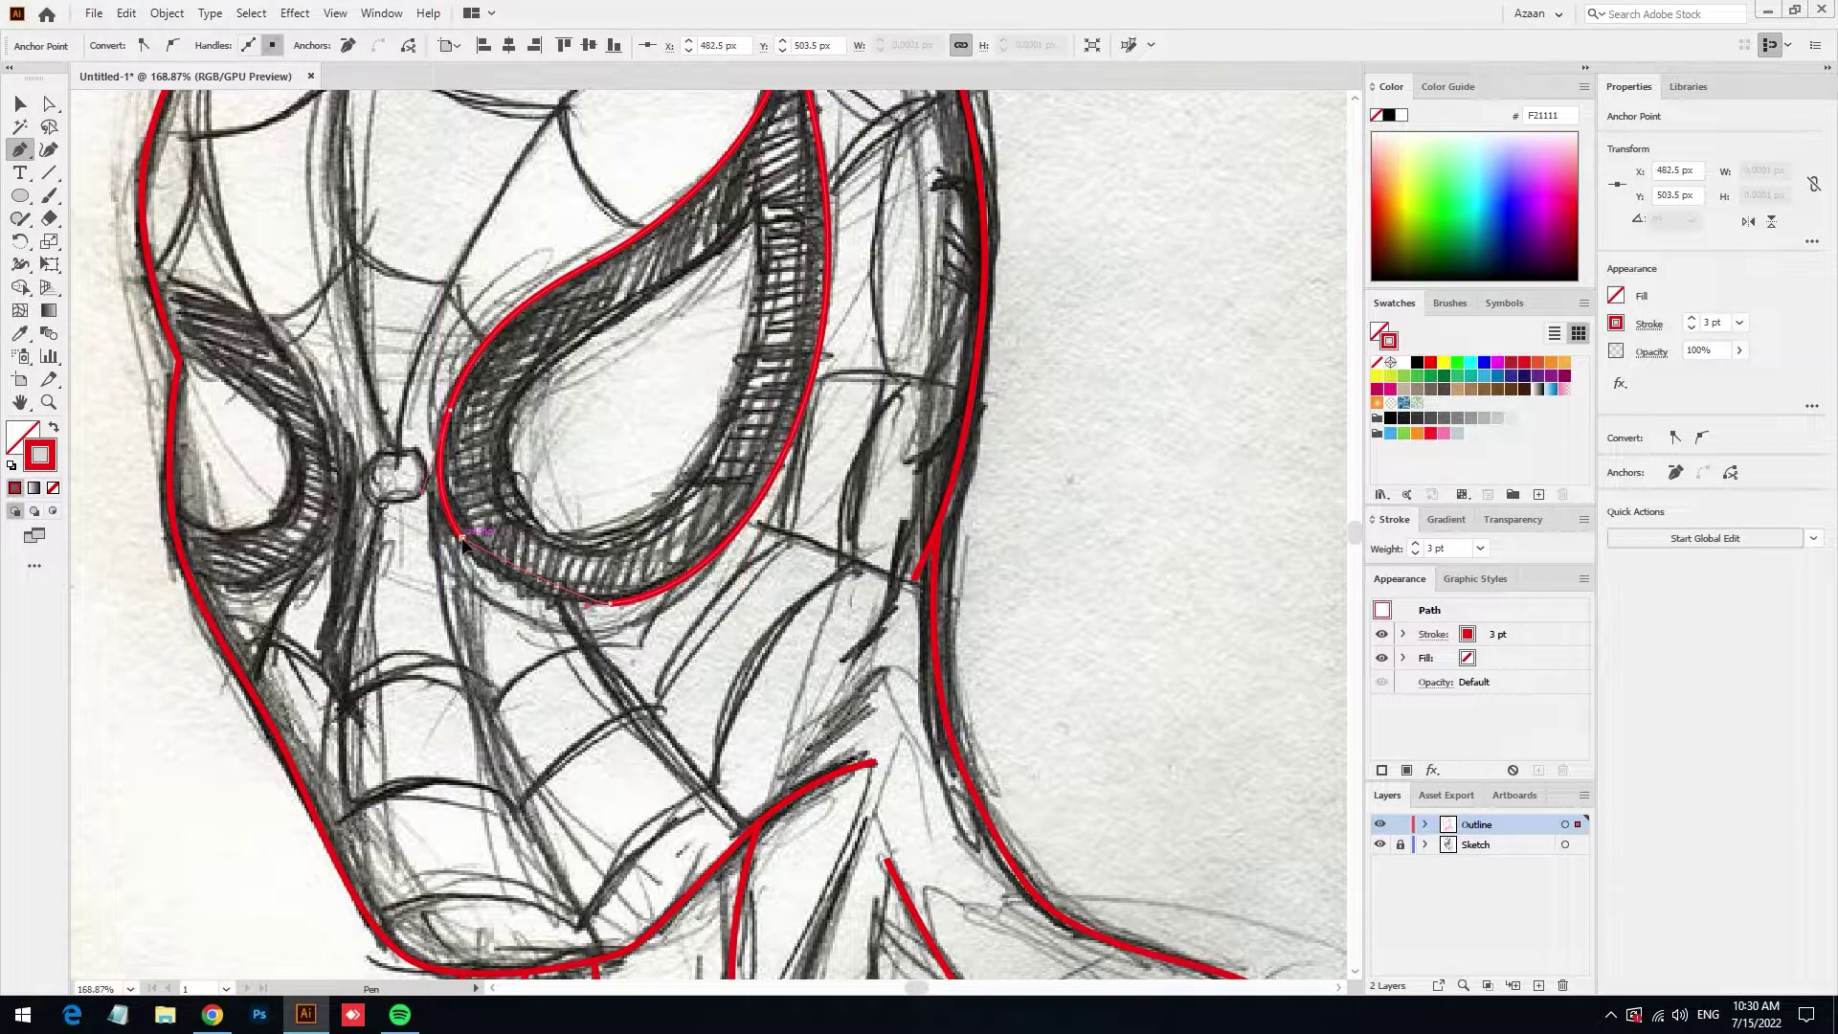
drag(462, 538, 421, 490)
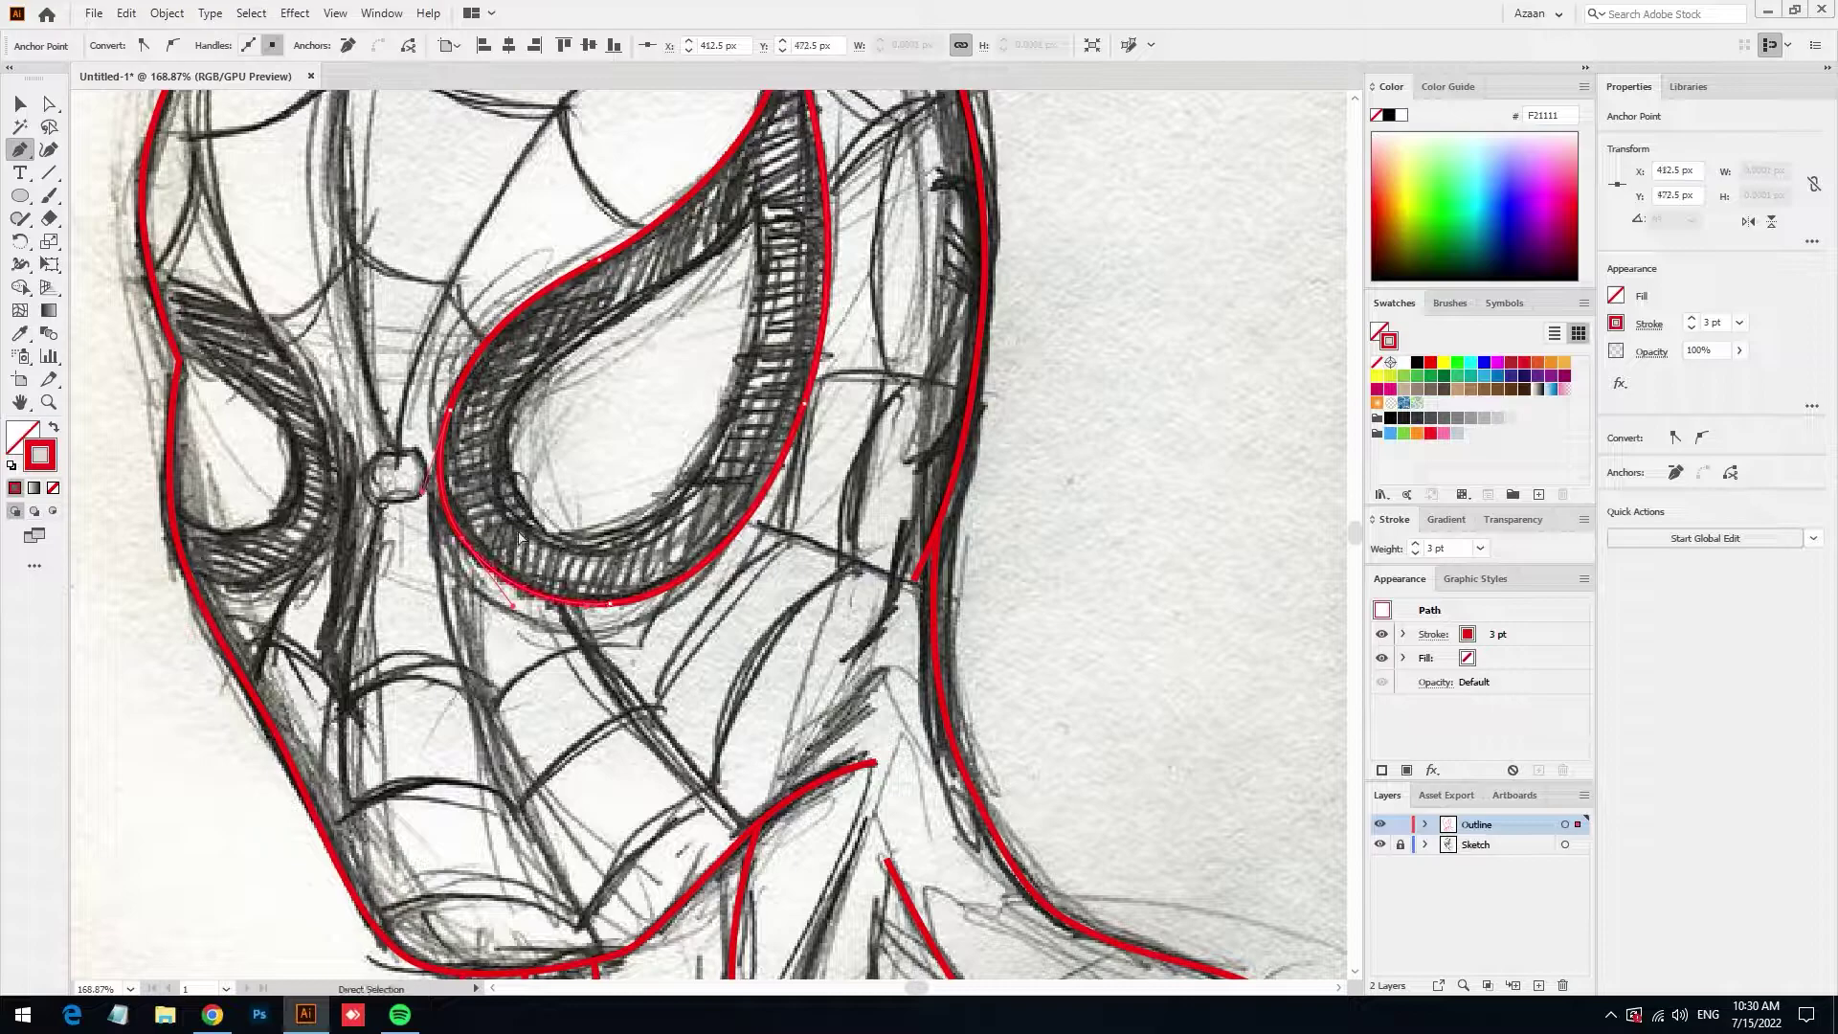
Pick the Smooth tool, then switch to selection and deselect everything
click(19, 218)
click(111, 272)
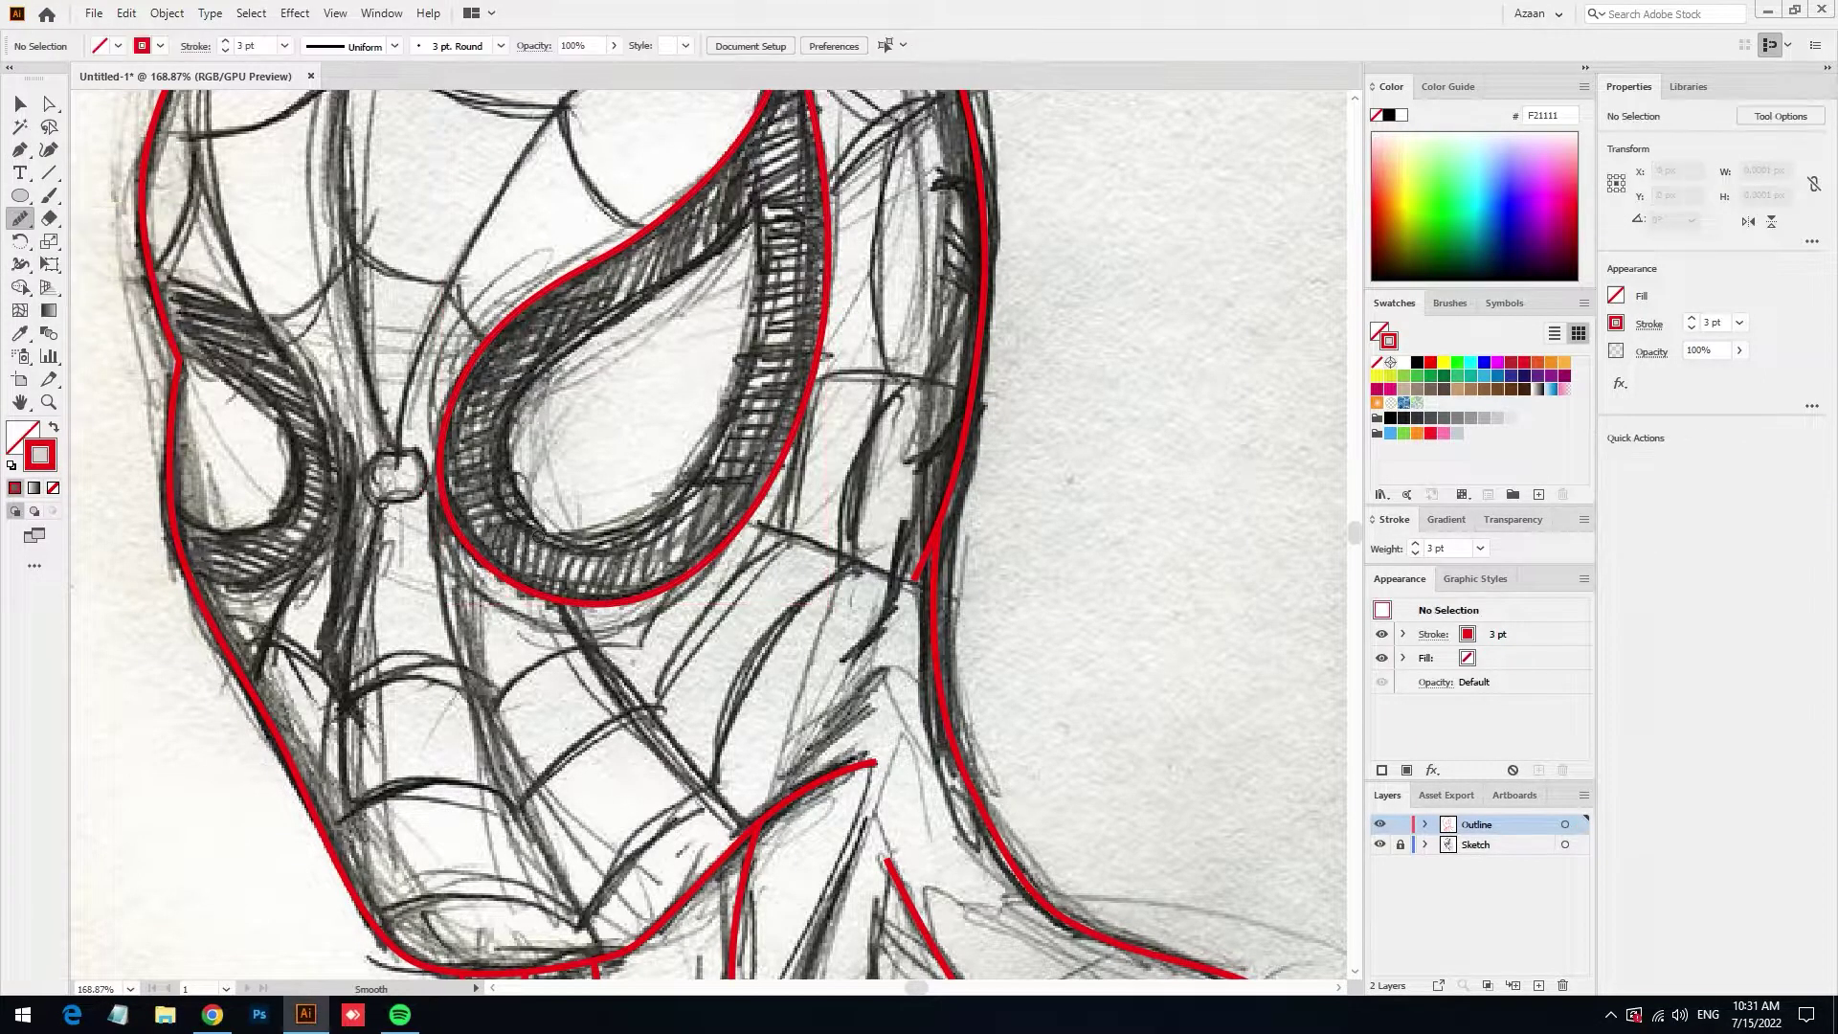
key(ctrl)
click(19, 113)
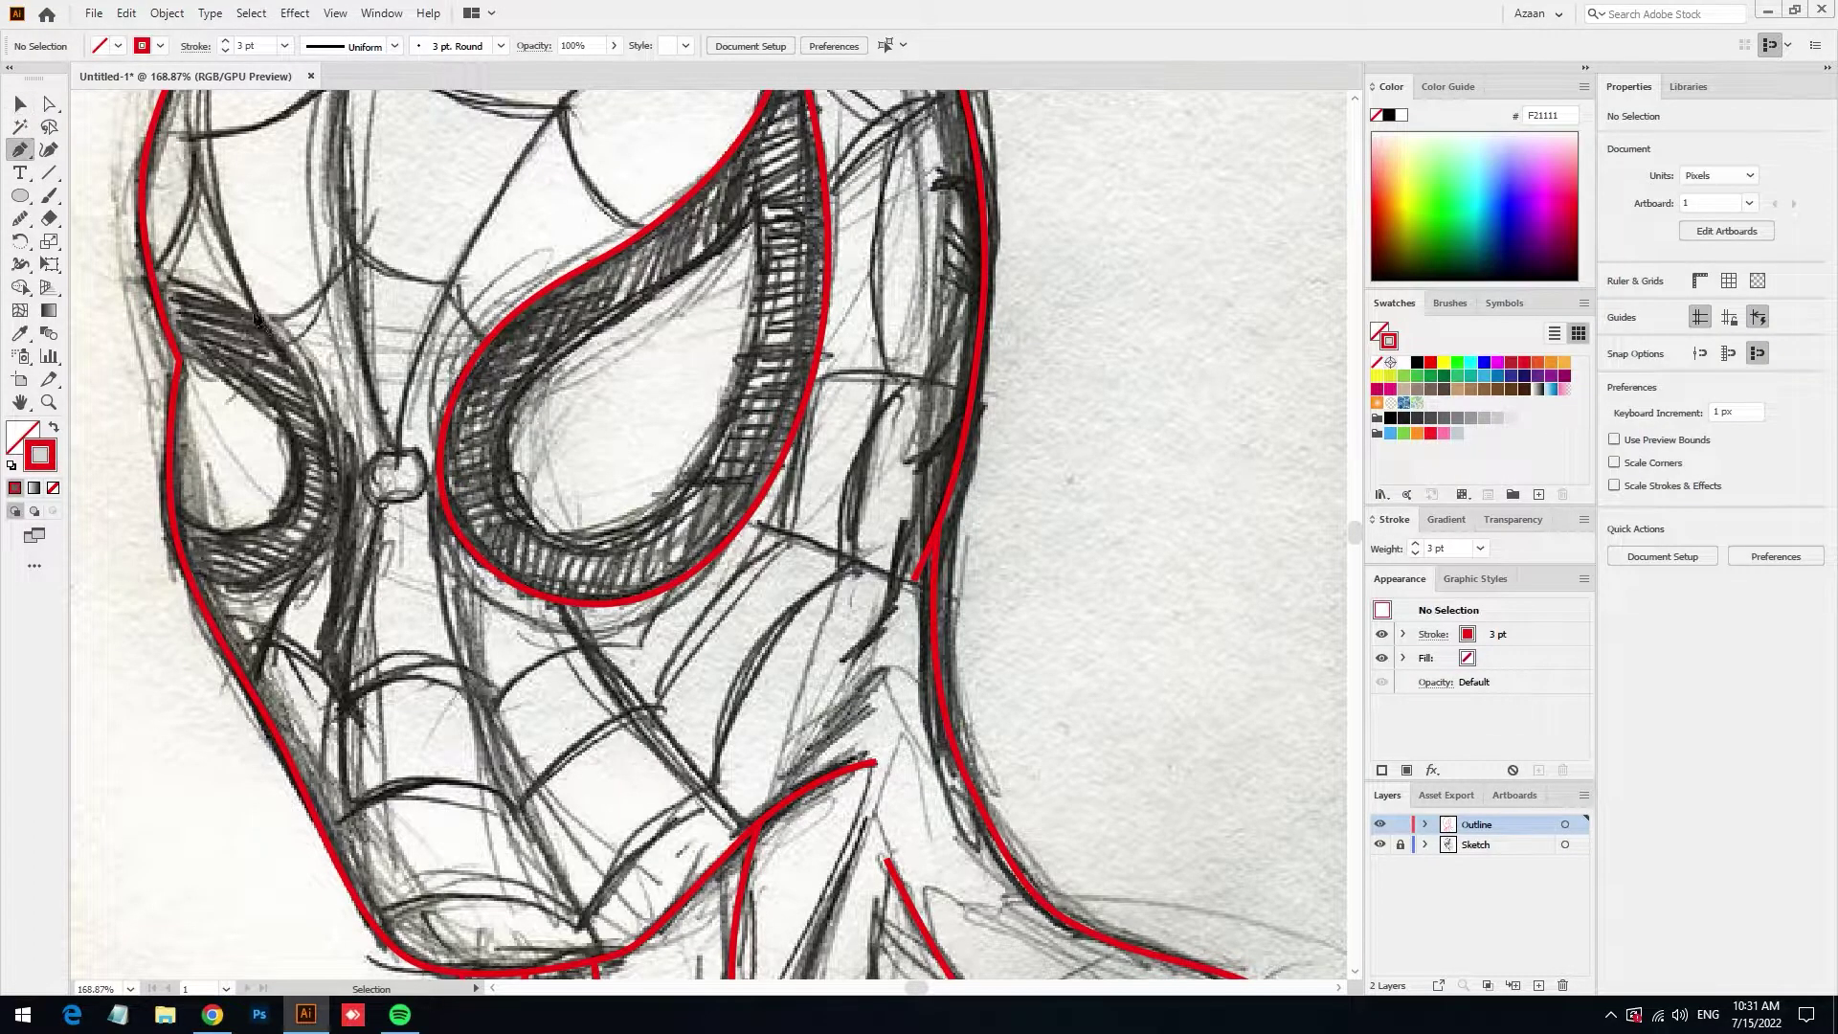
Pen-trace the smaller left eye's upper edge, inner side and lower edge
key(p)
click(165, 280)
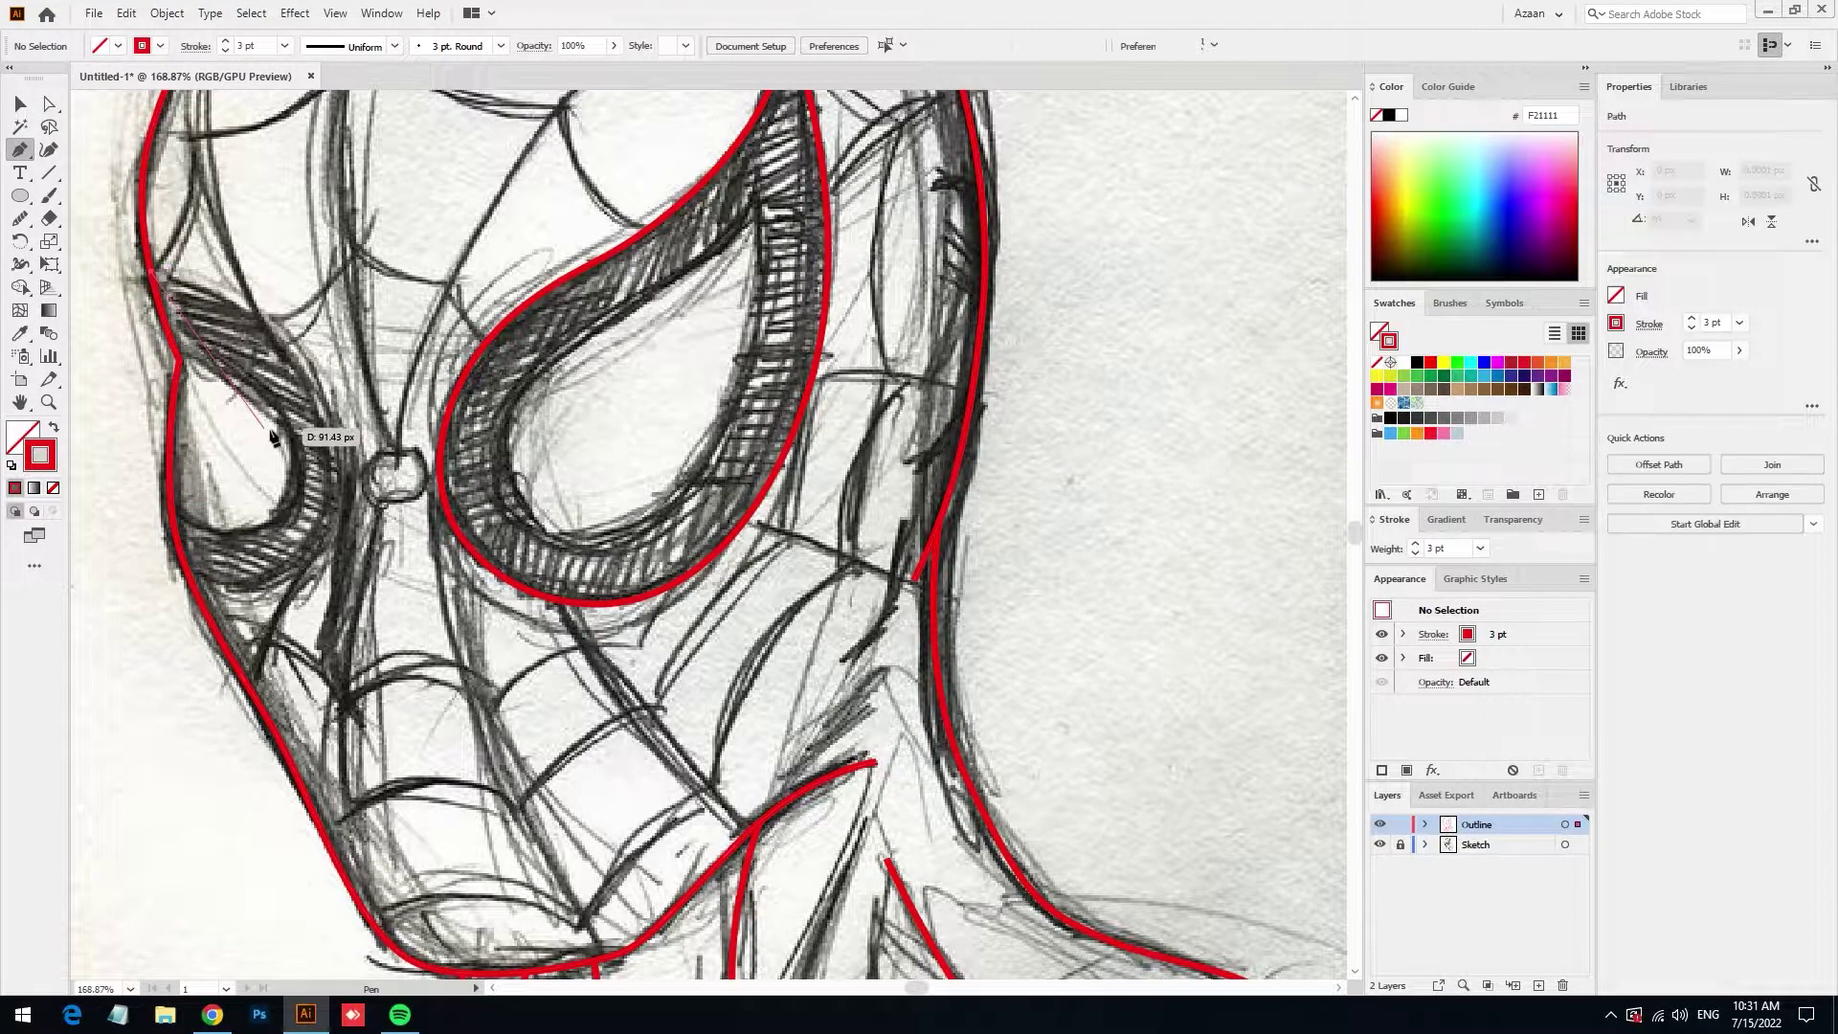
drag(341, 445, 376, 585)
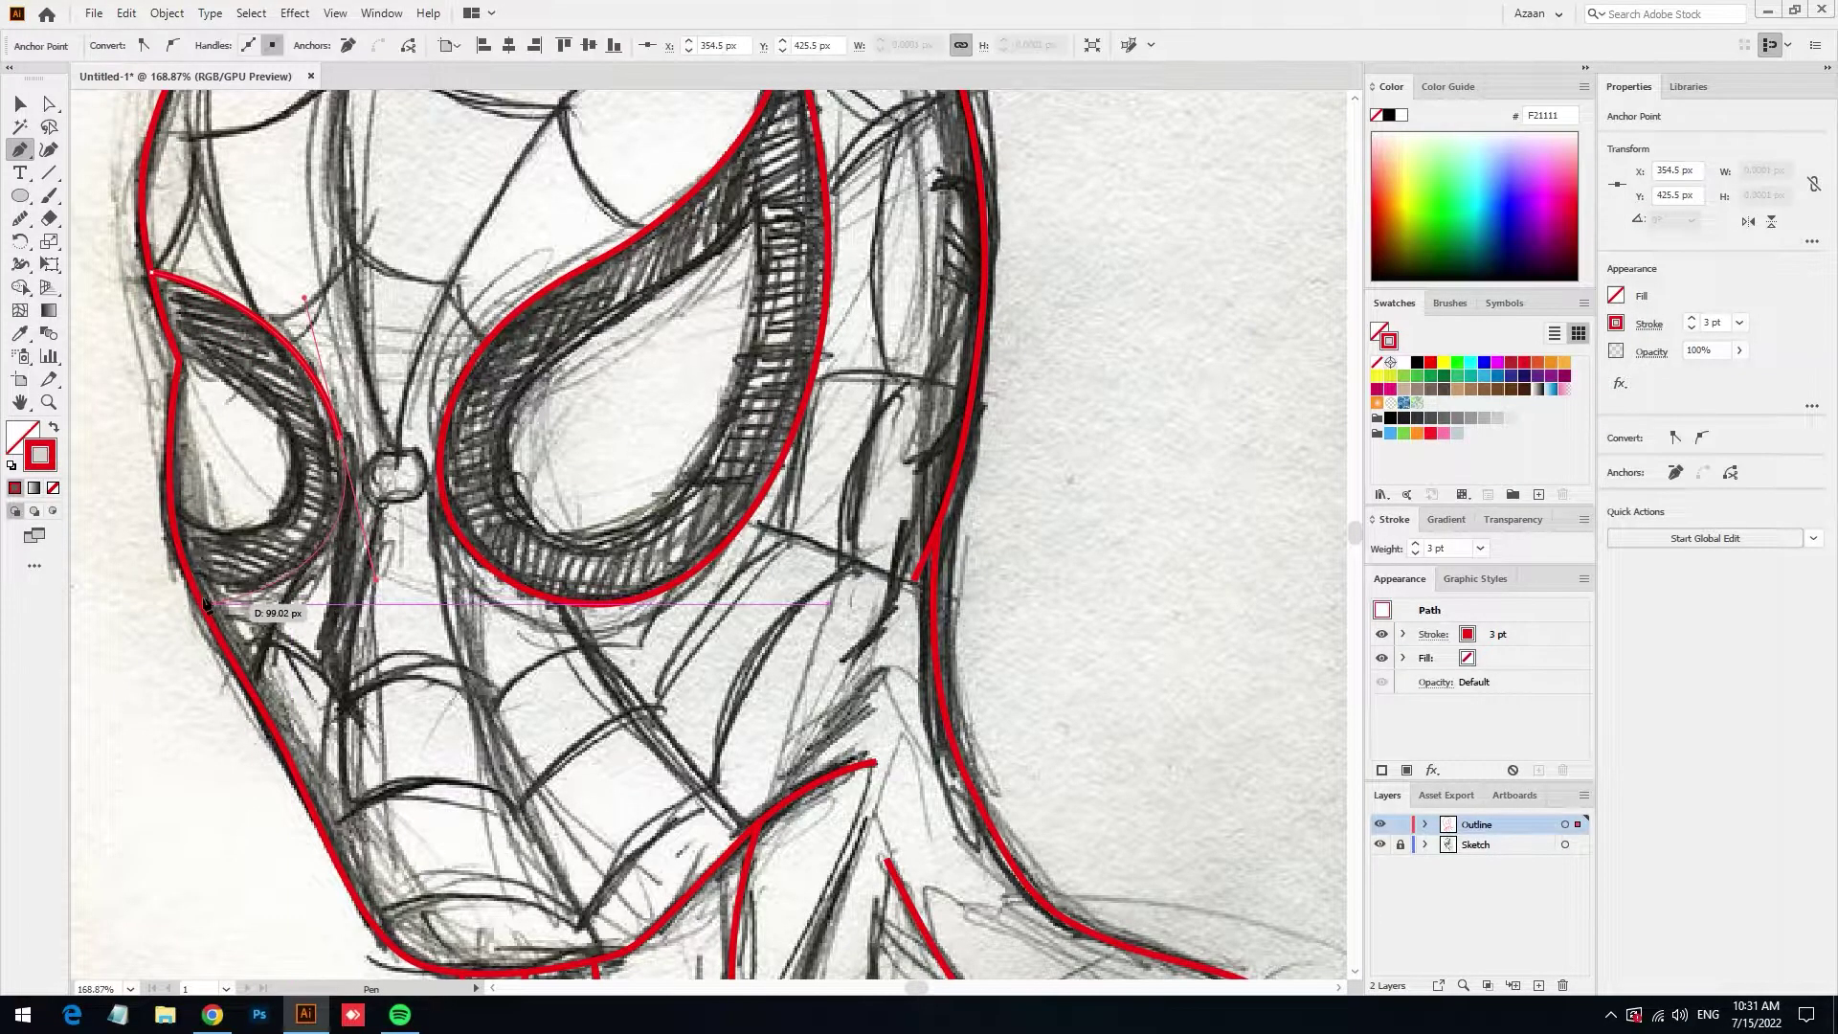
drag(188, 578, 150, 555)
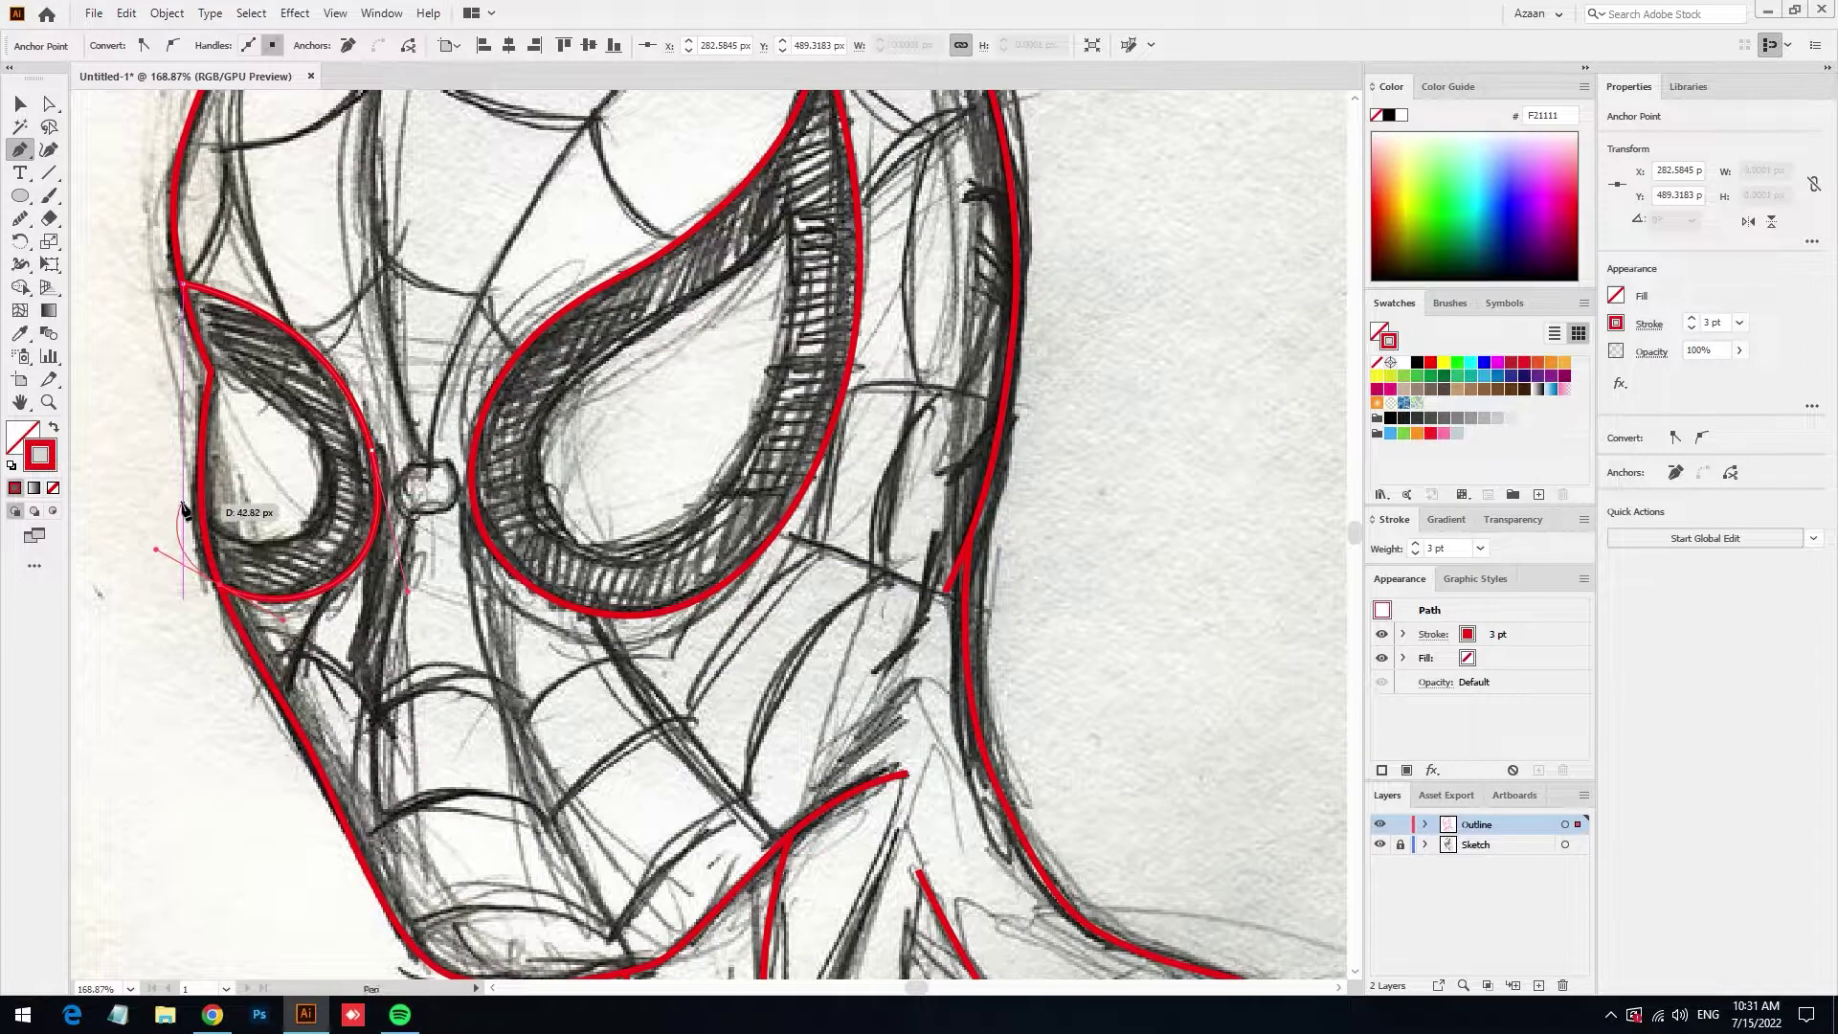
mouse_move(185, 482)
mouse_down()
mouse_move(305, 574)
mouse_move(376, 471)
mouse_up()
Reshape the curves inside the eye, add an outer-left anchor, and close the outline
key(ctrl)
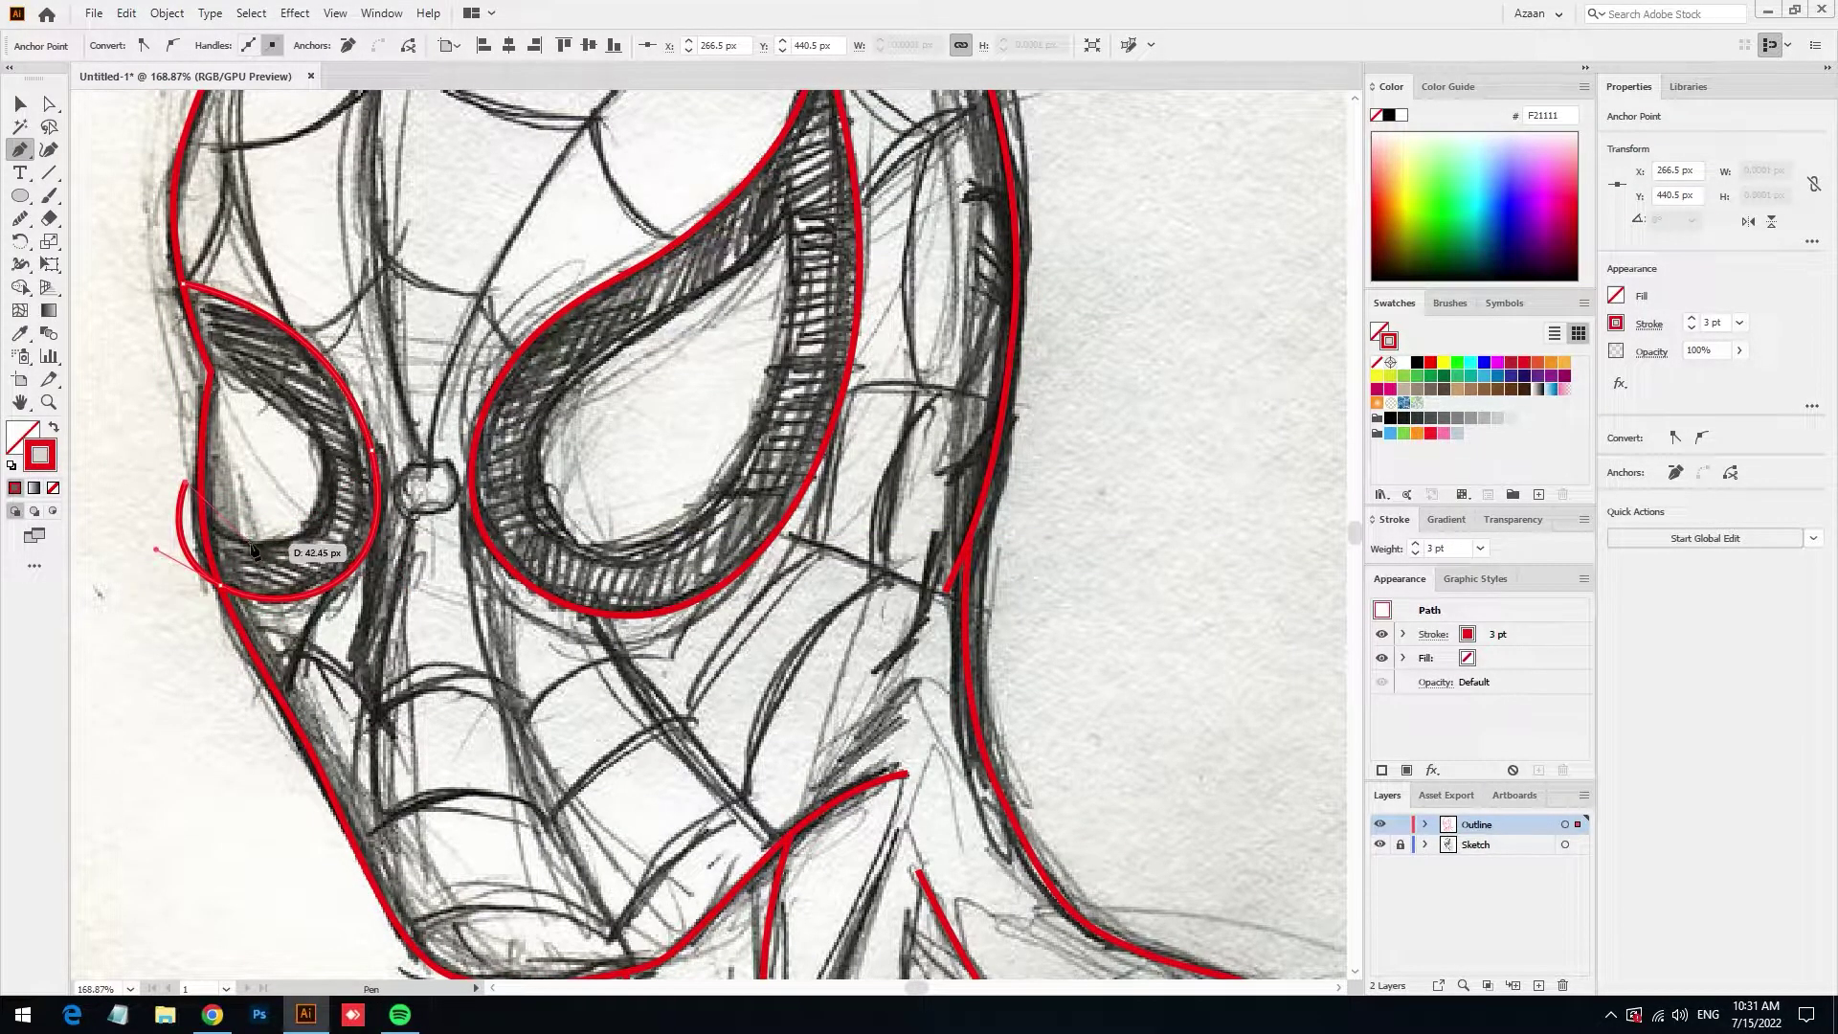
drag(255, 549, 306, 553)
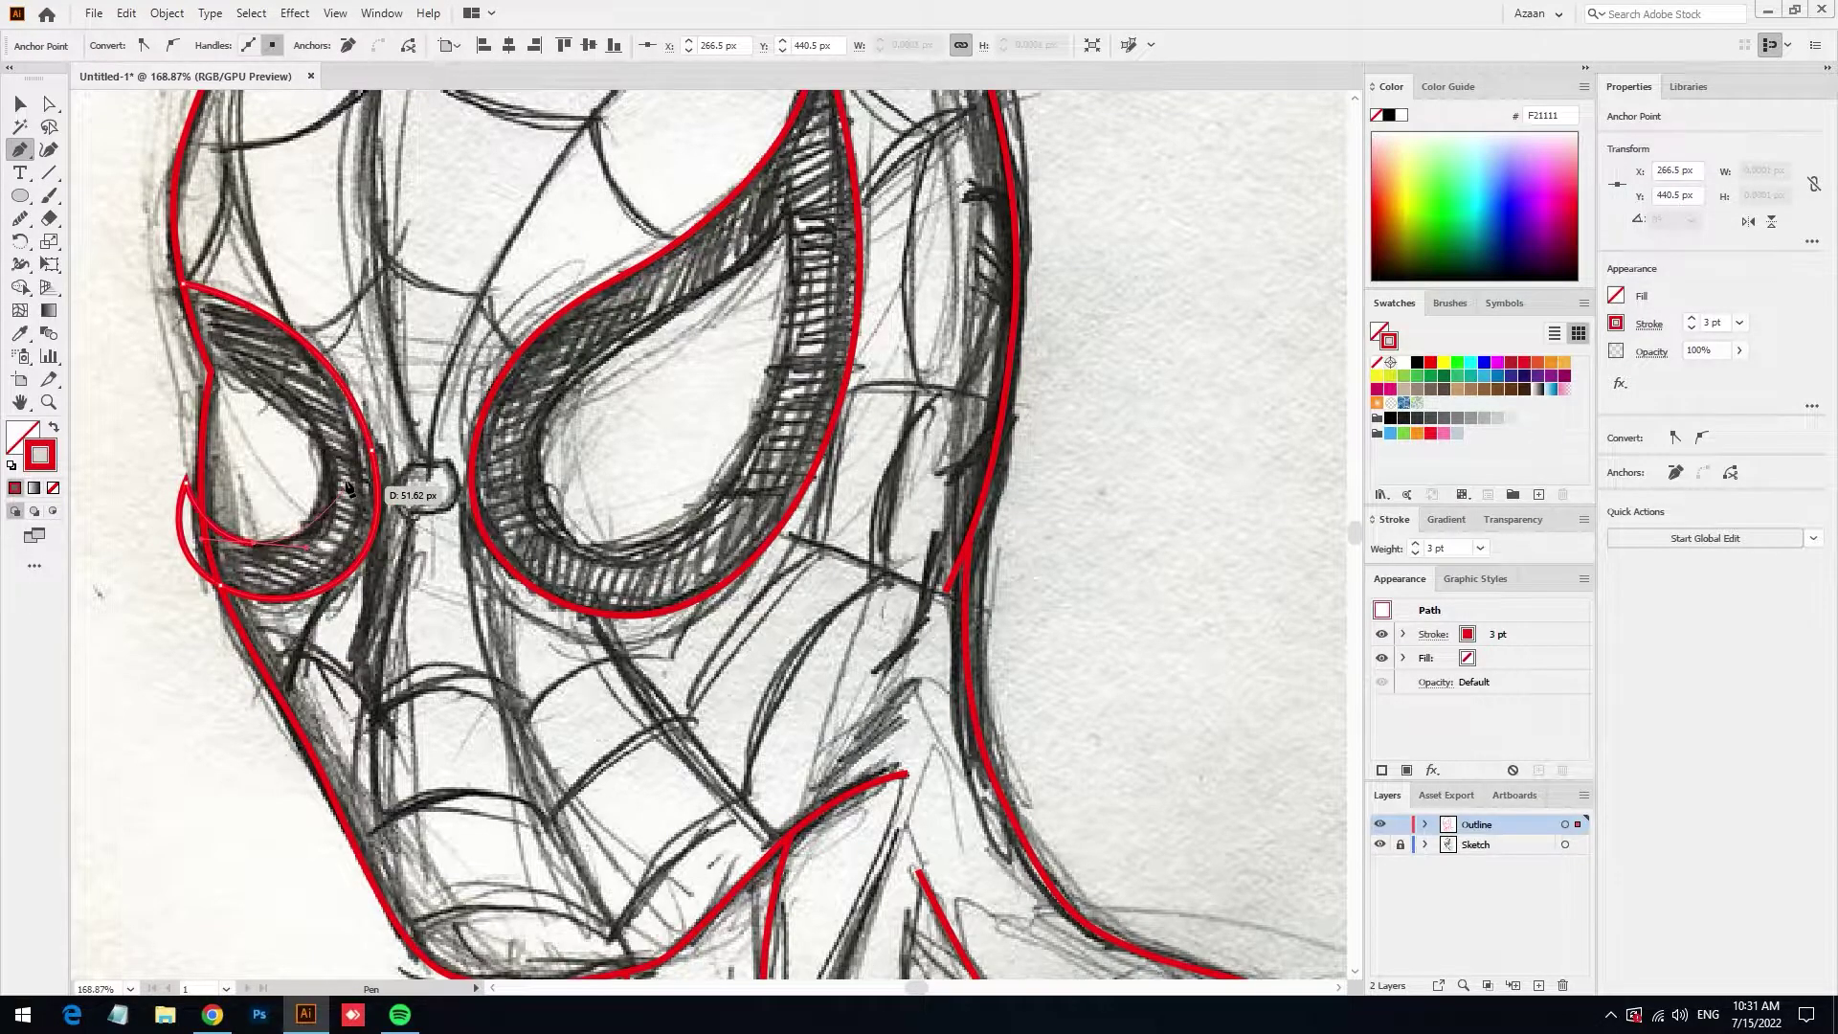
drag(348, 489, 330, 469)
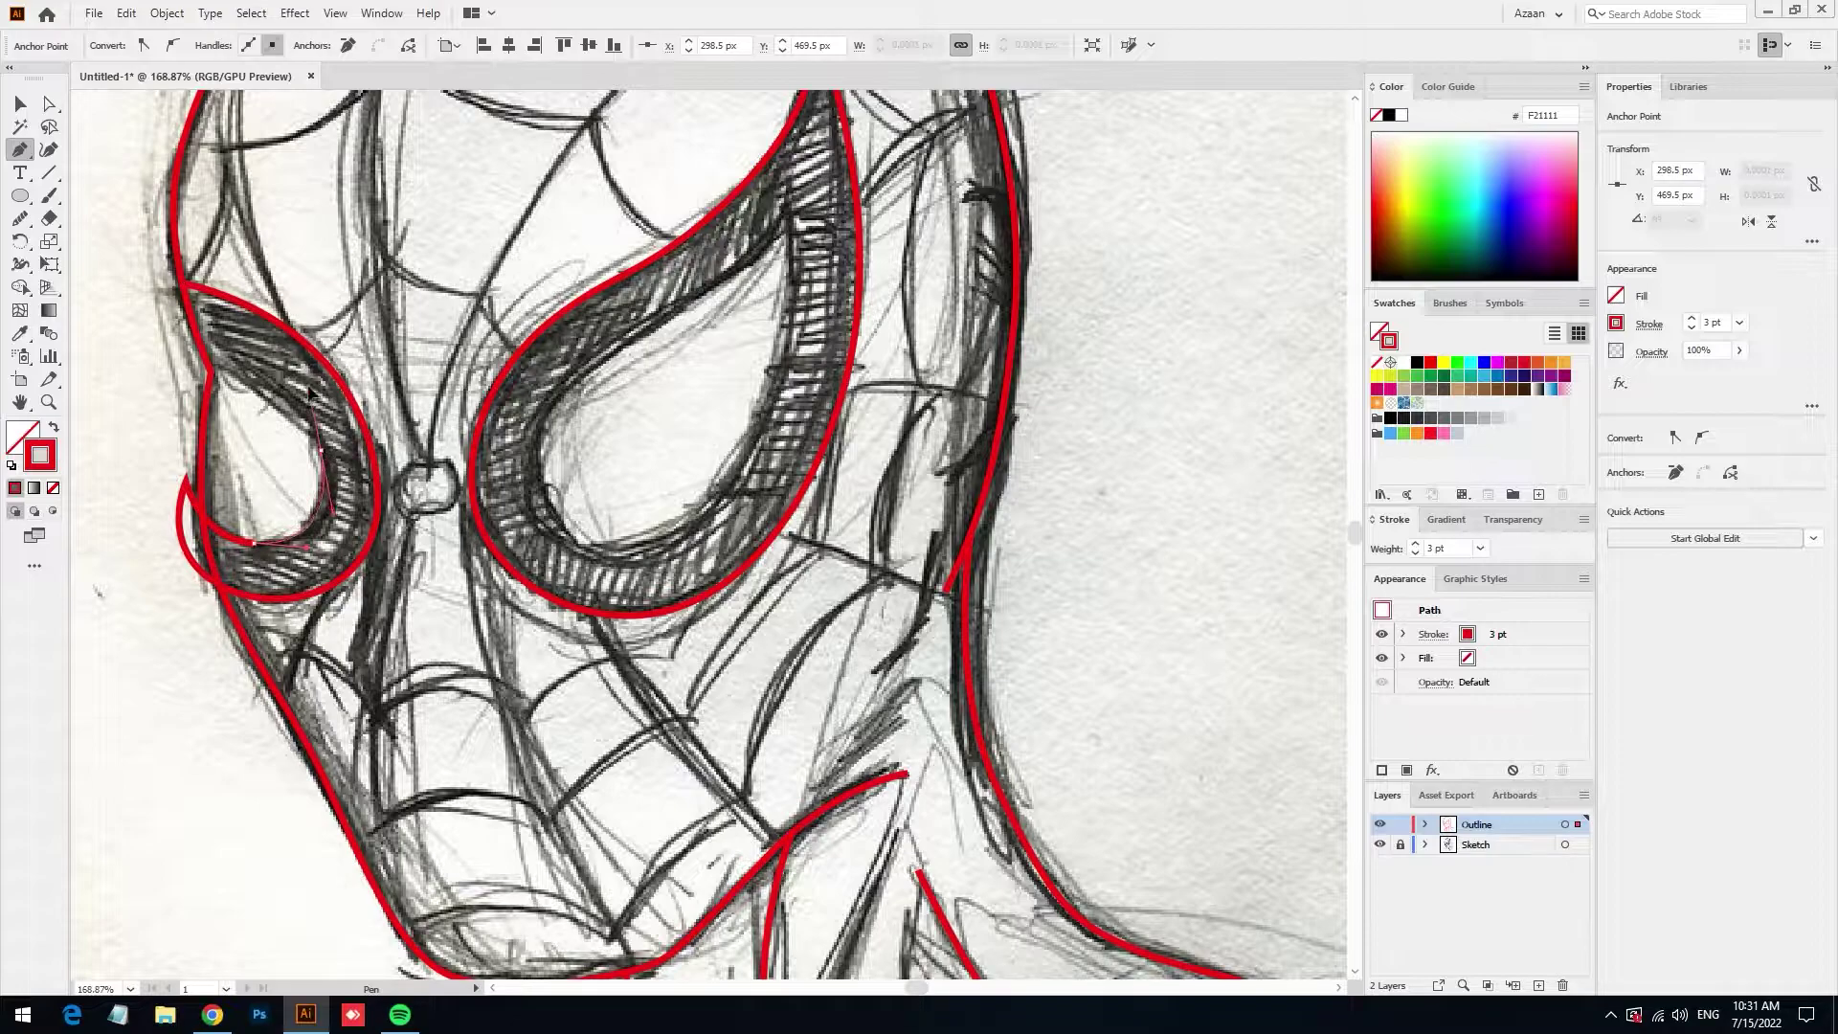
drag(309, 392, 311, 377)
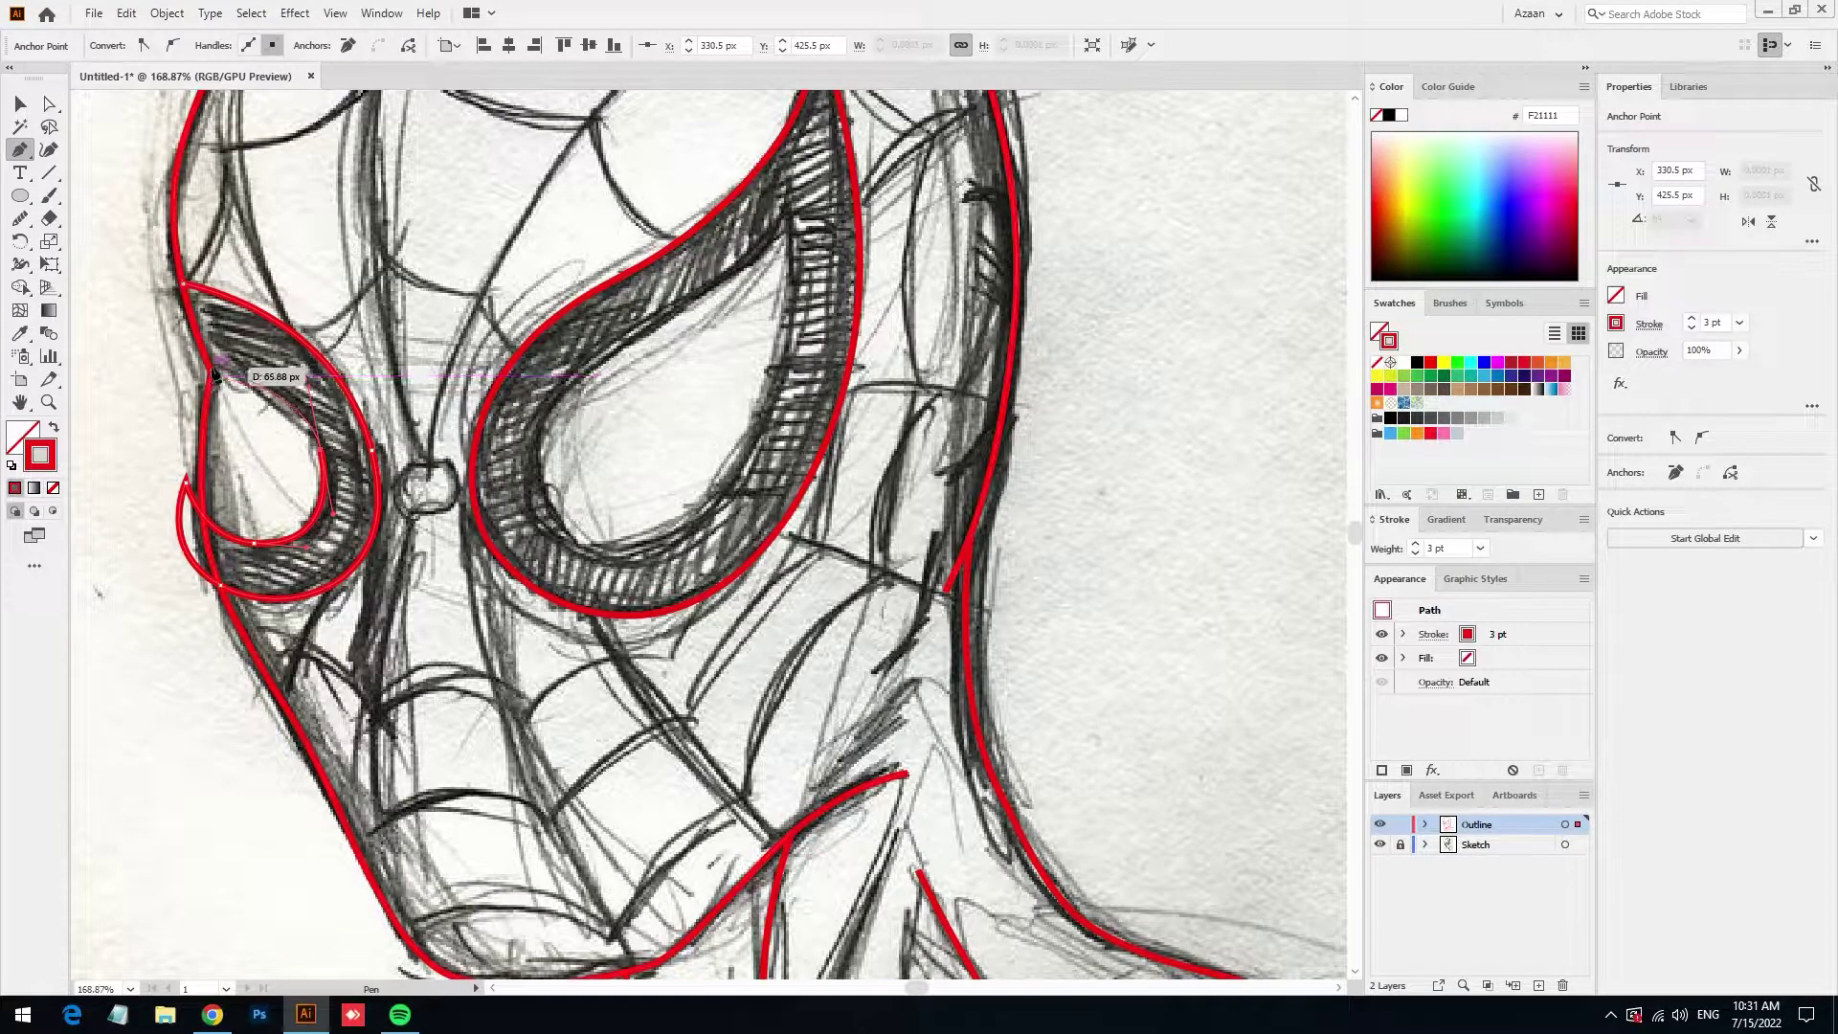
drag(209, 369, 95, 368)
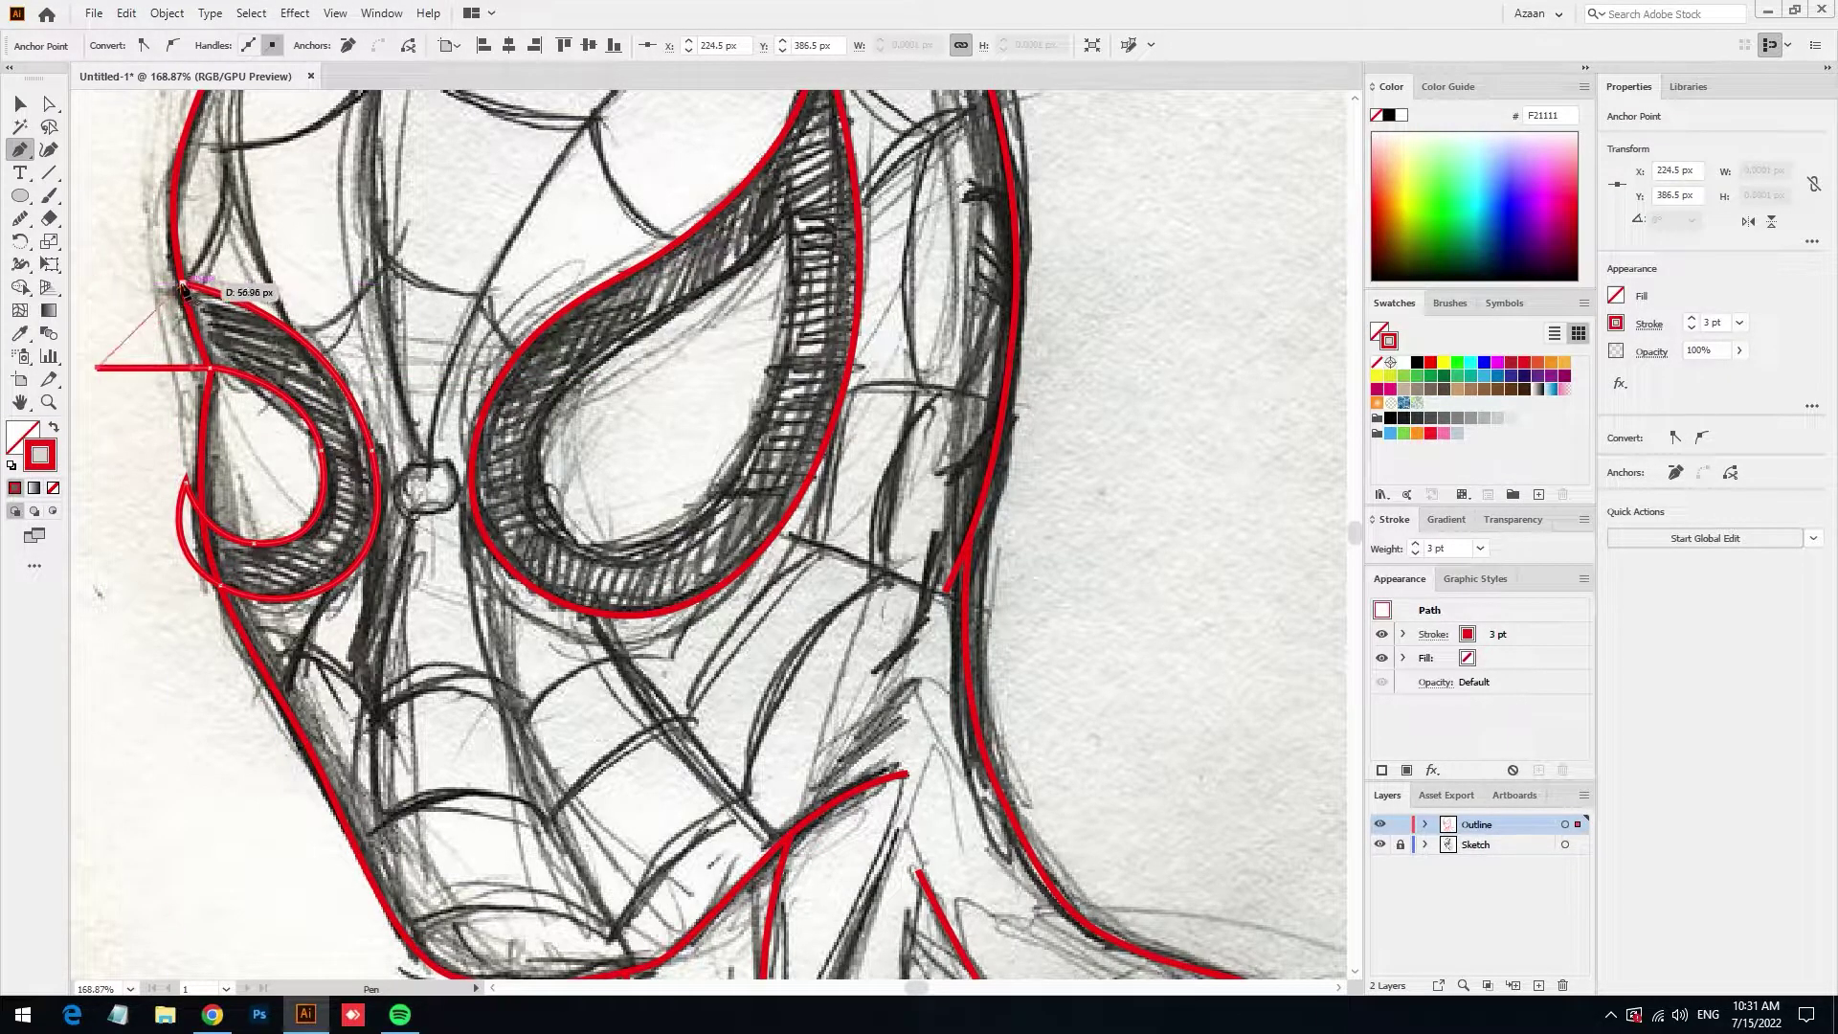
click(183, 287)
Select the left-eye paths and delete the triangular flap and sliver with Shape Builder
key(v)
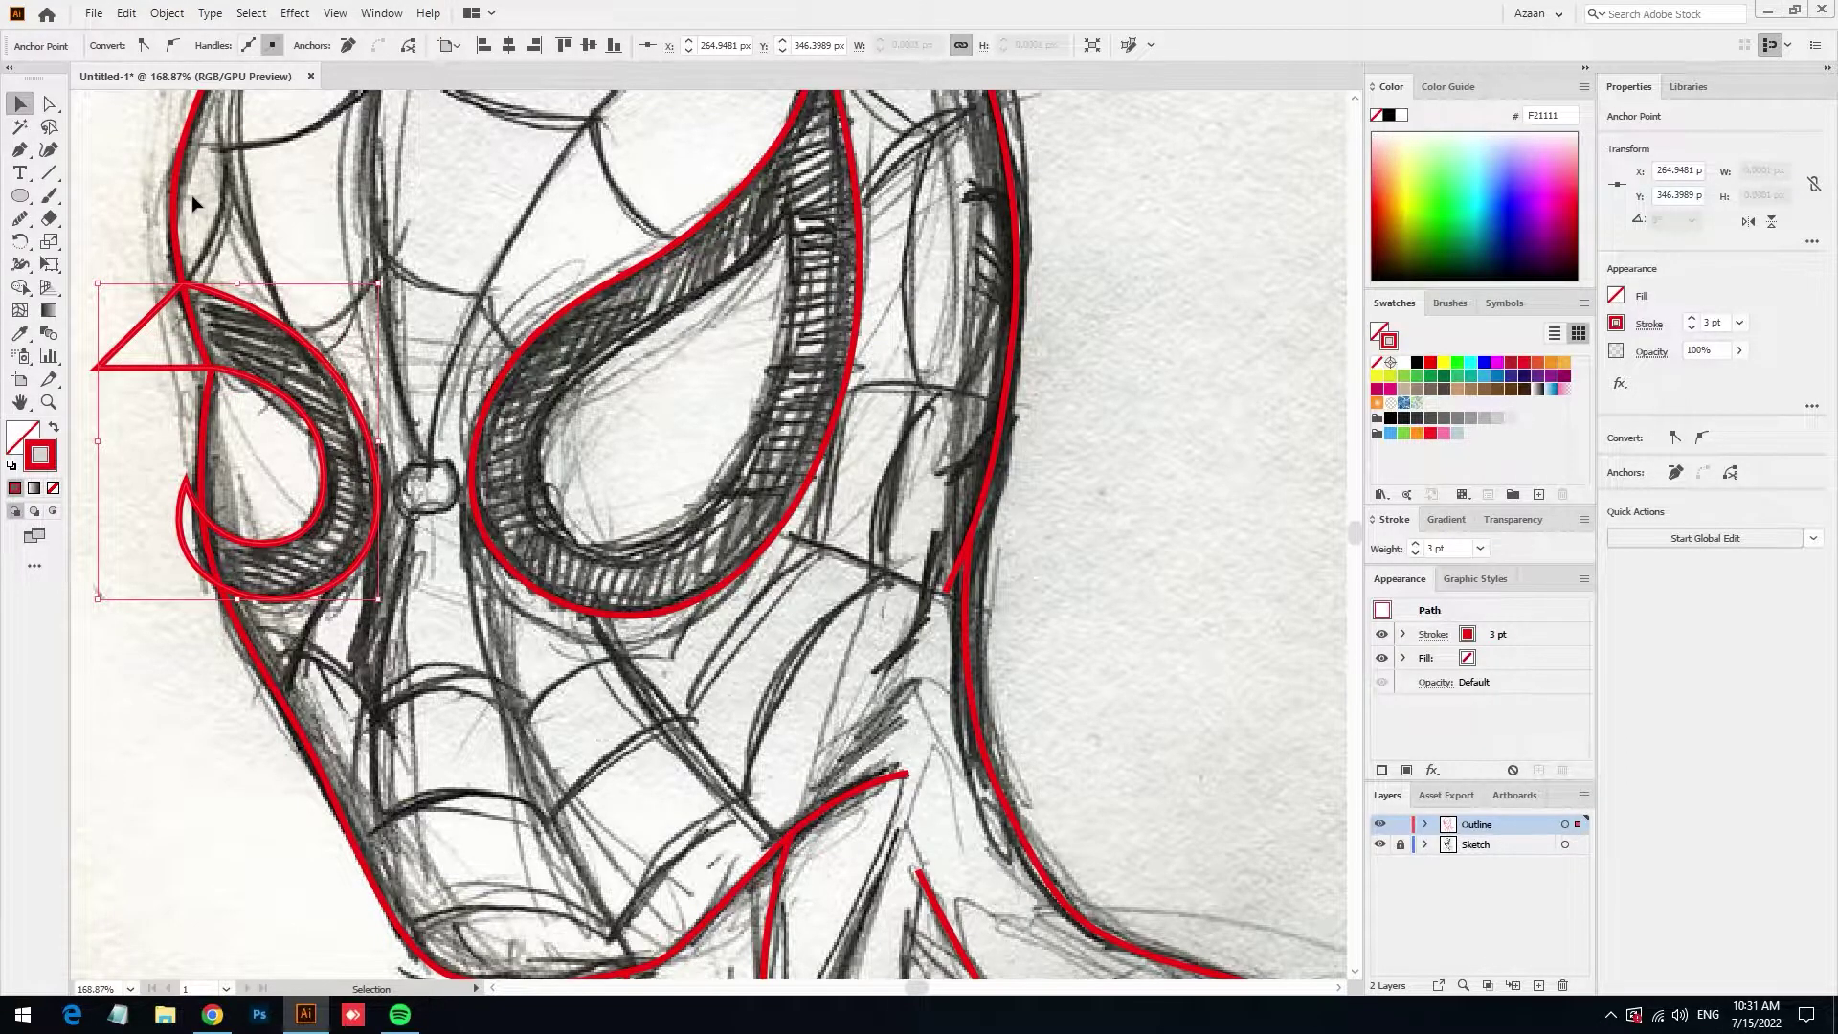
click(237, 220)
drag(141, 584, 140, 585)
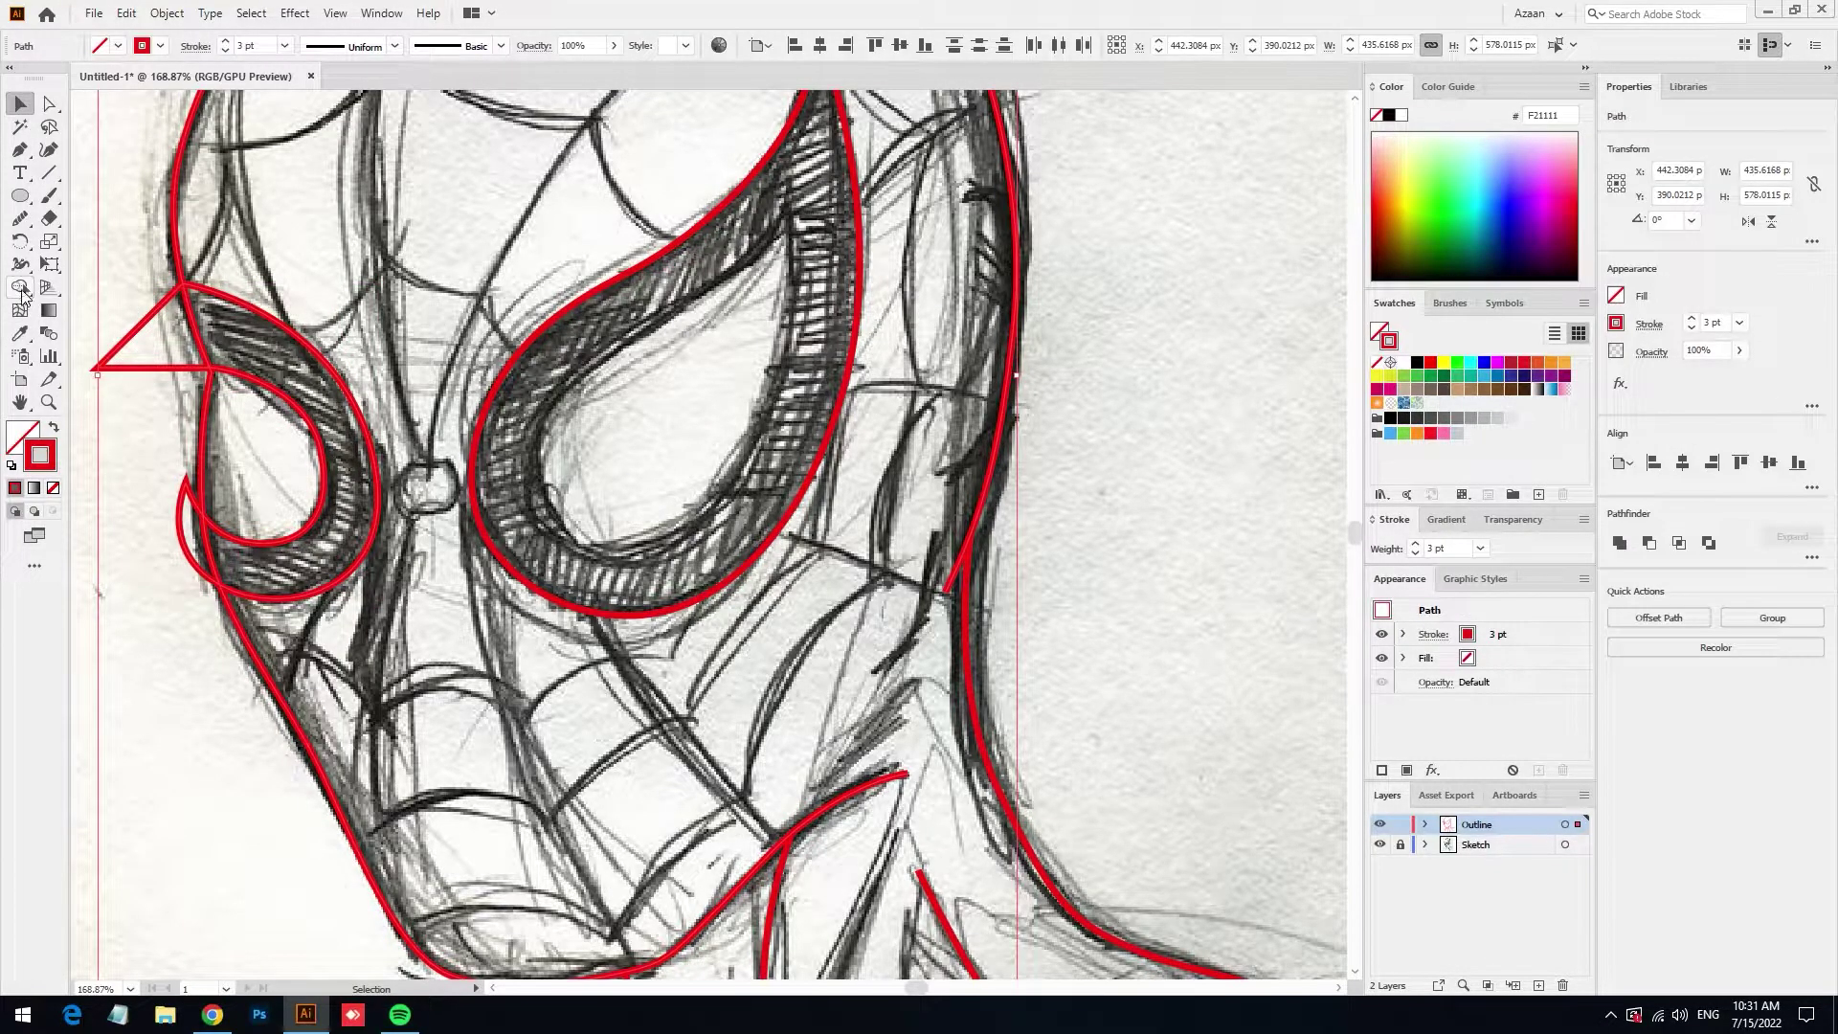
click(22, 292)
click(22, 292)
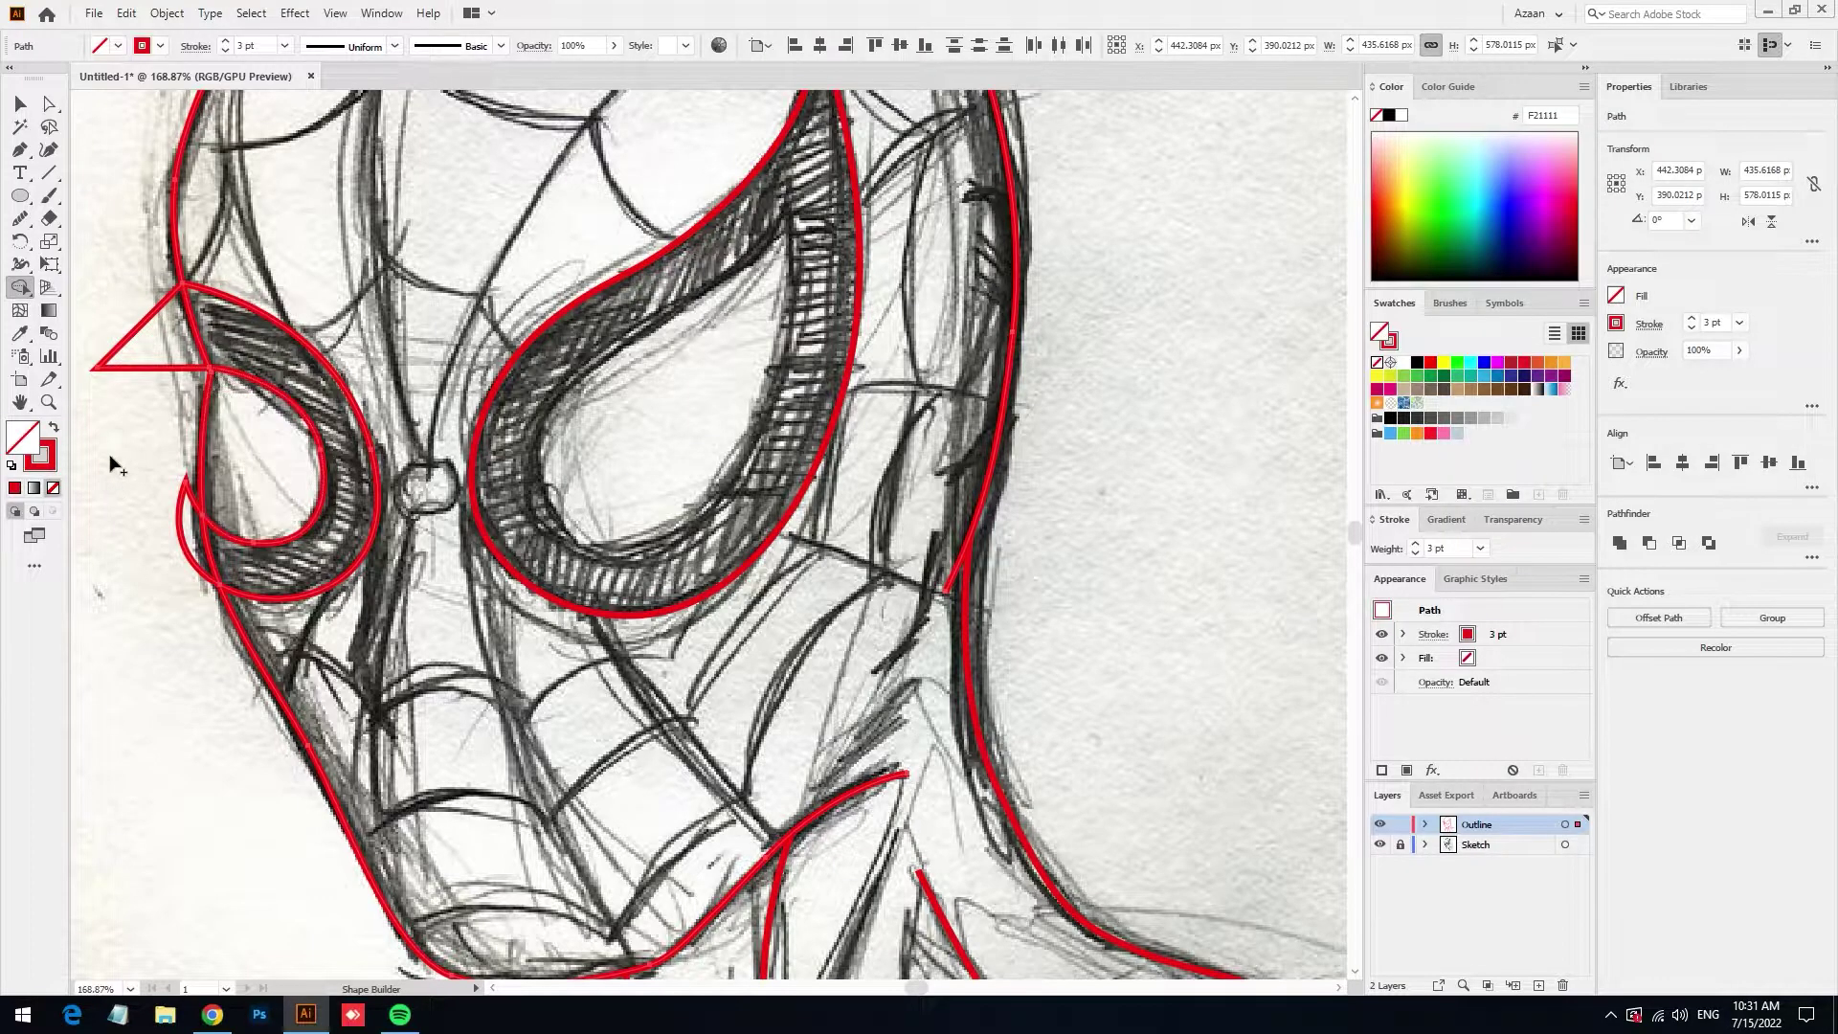
alt+click(175, 343)
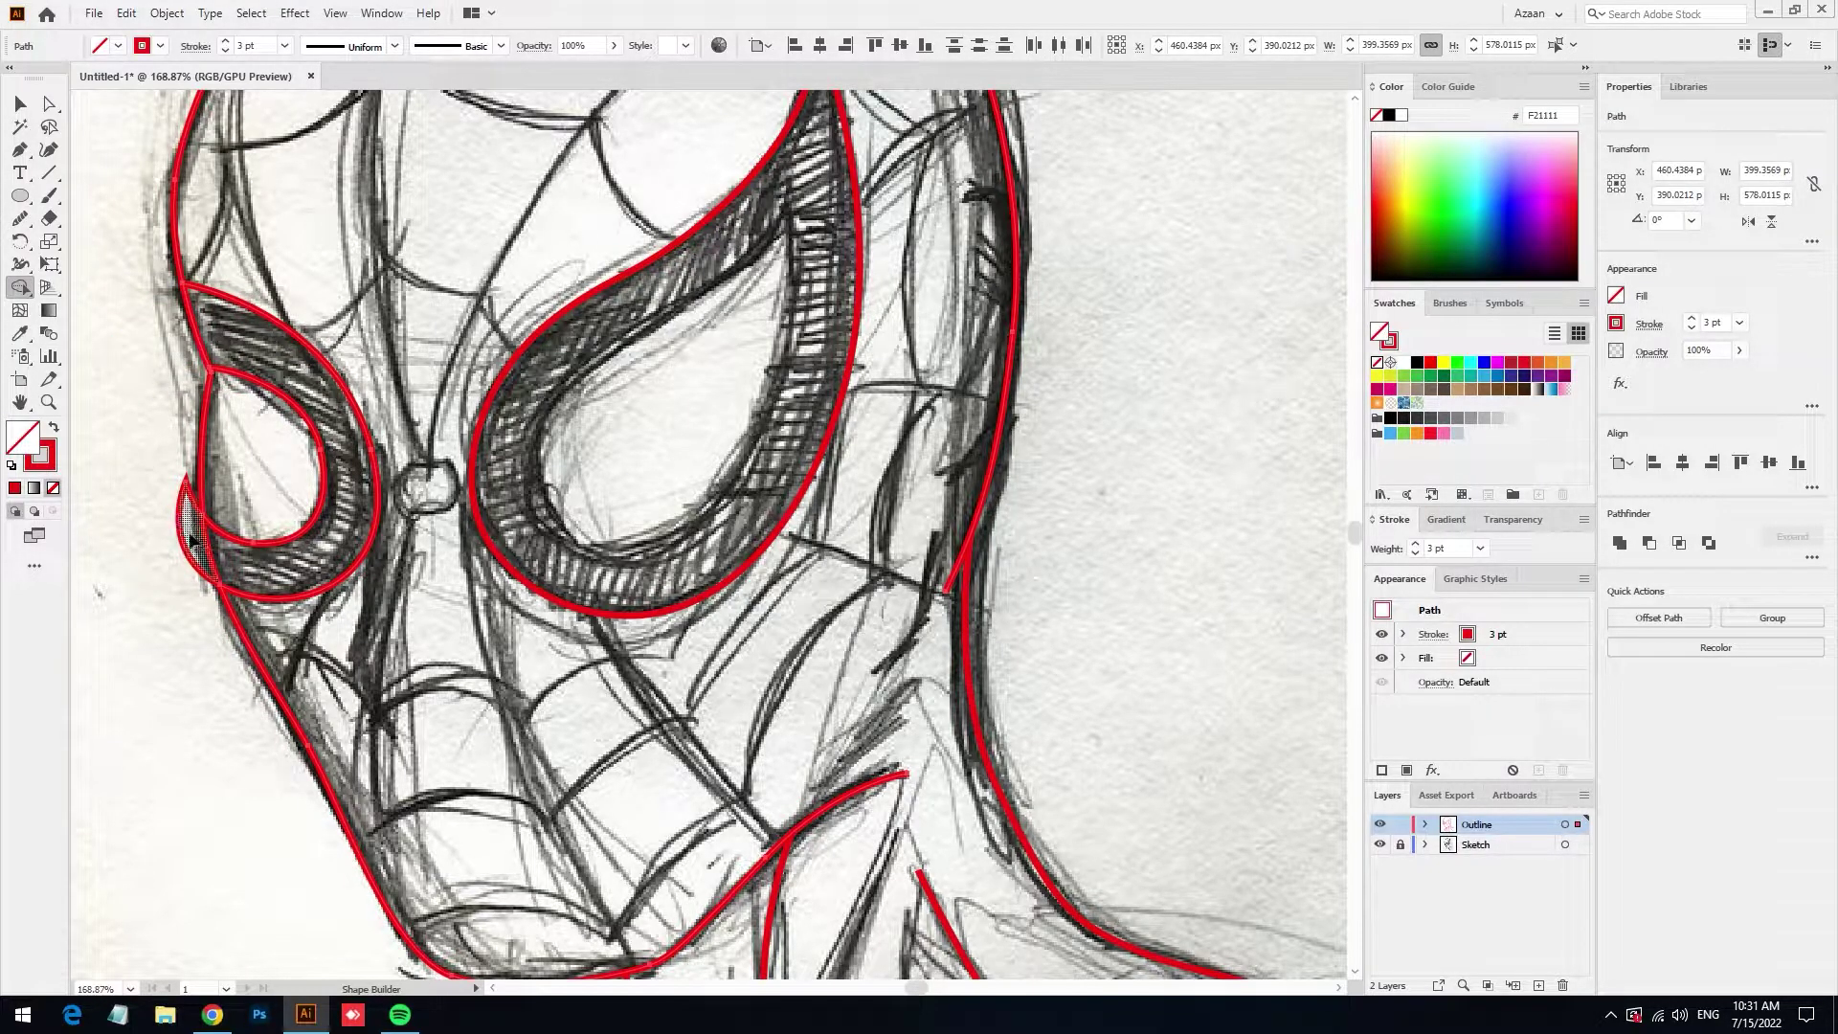
alt+click(191, 541)
Deselect everything and return to the Pen tool
click(18, 102)
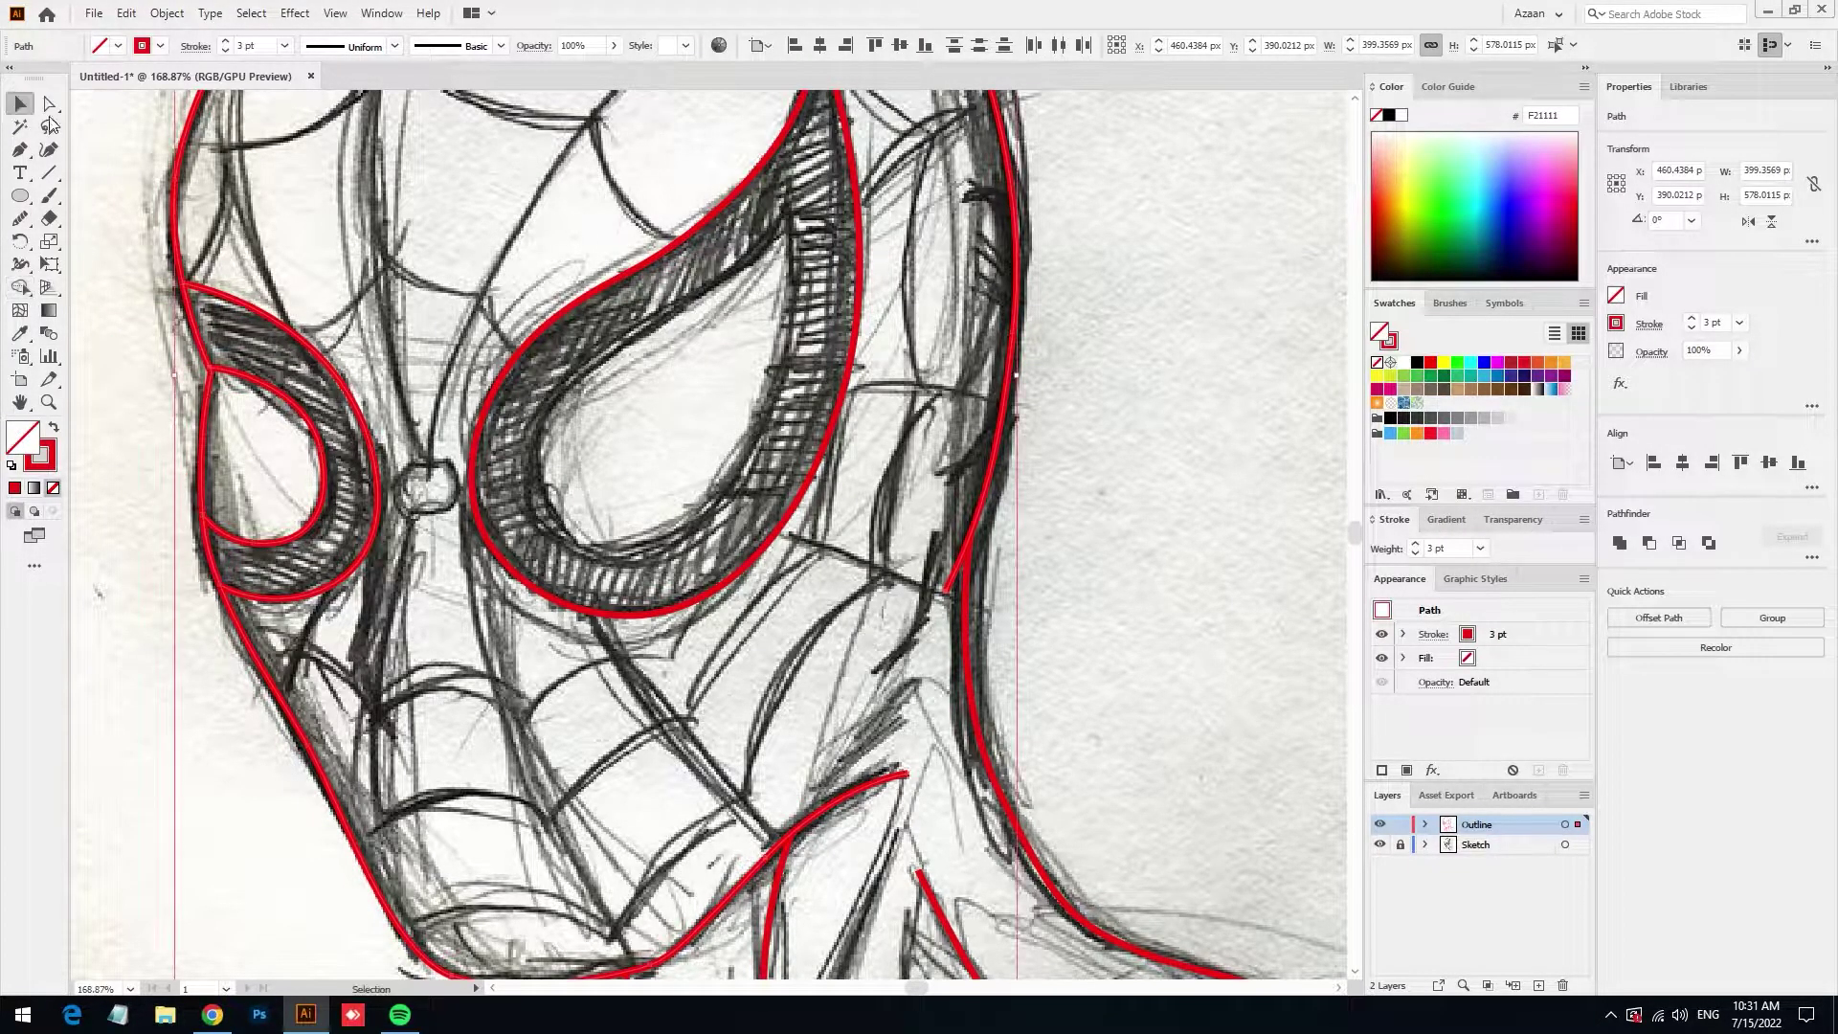
click(95, 142)
scroll(591, 631, down, 1)
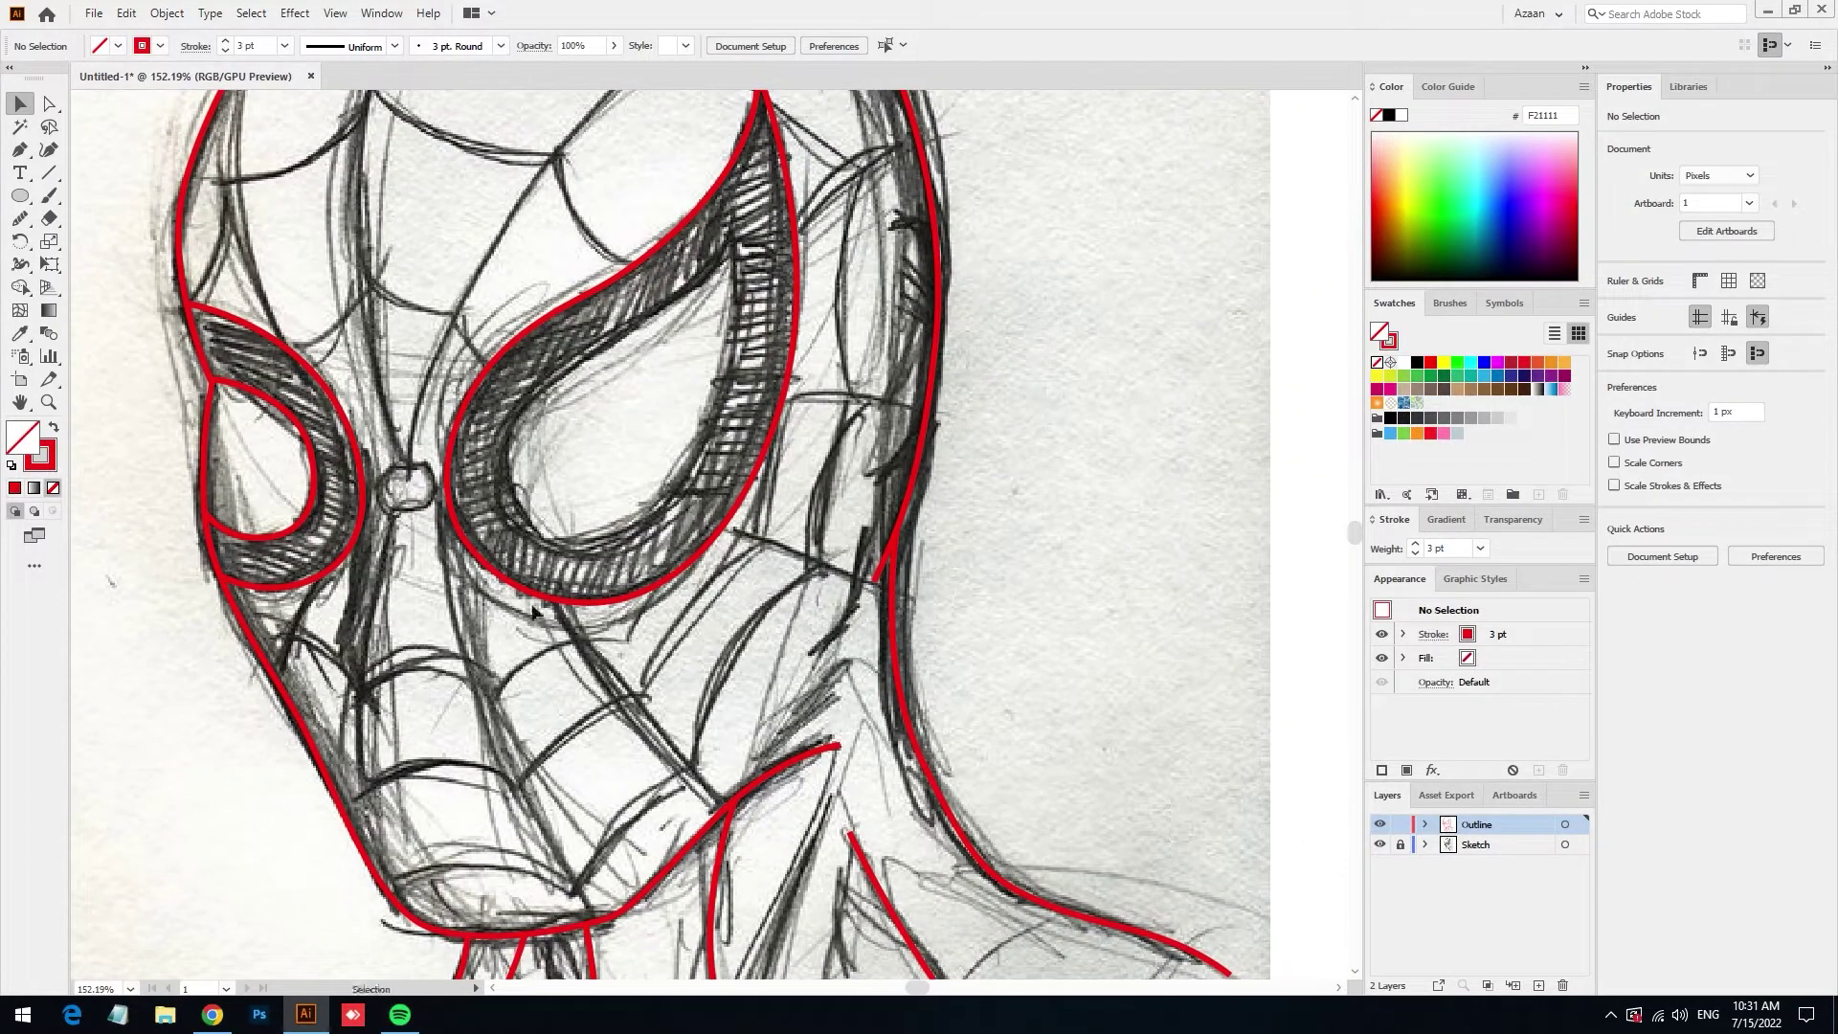
key(p)
scroll(656, 517, up, 1)
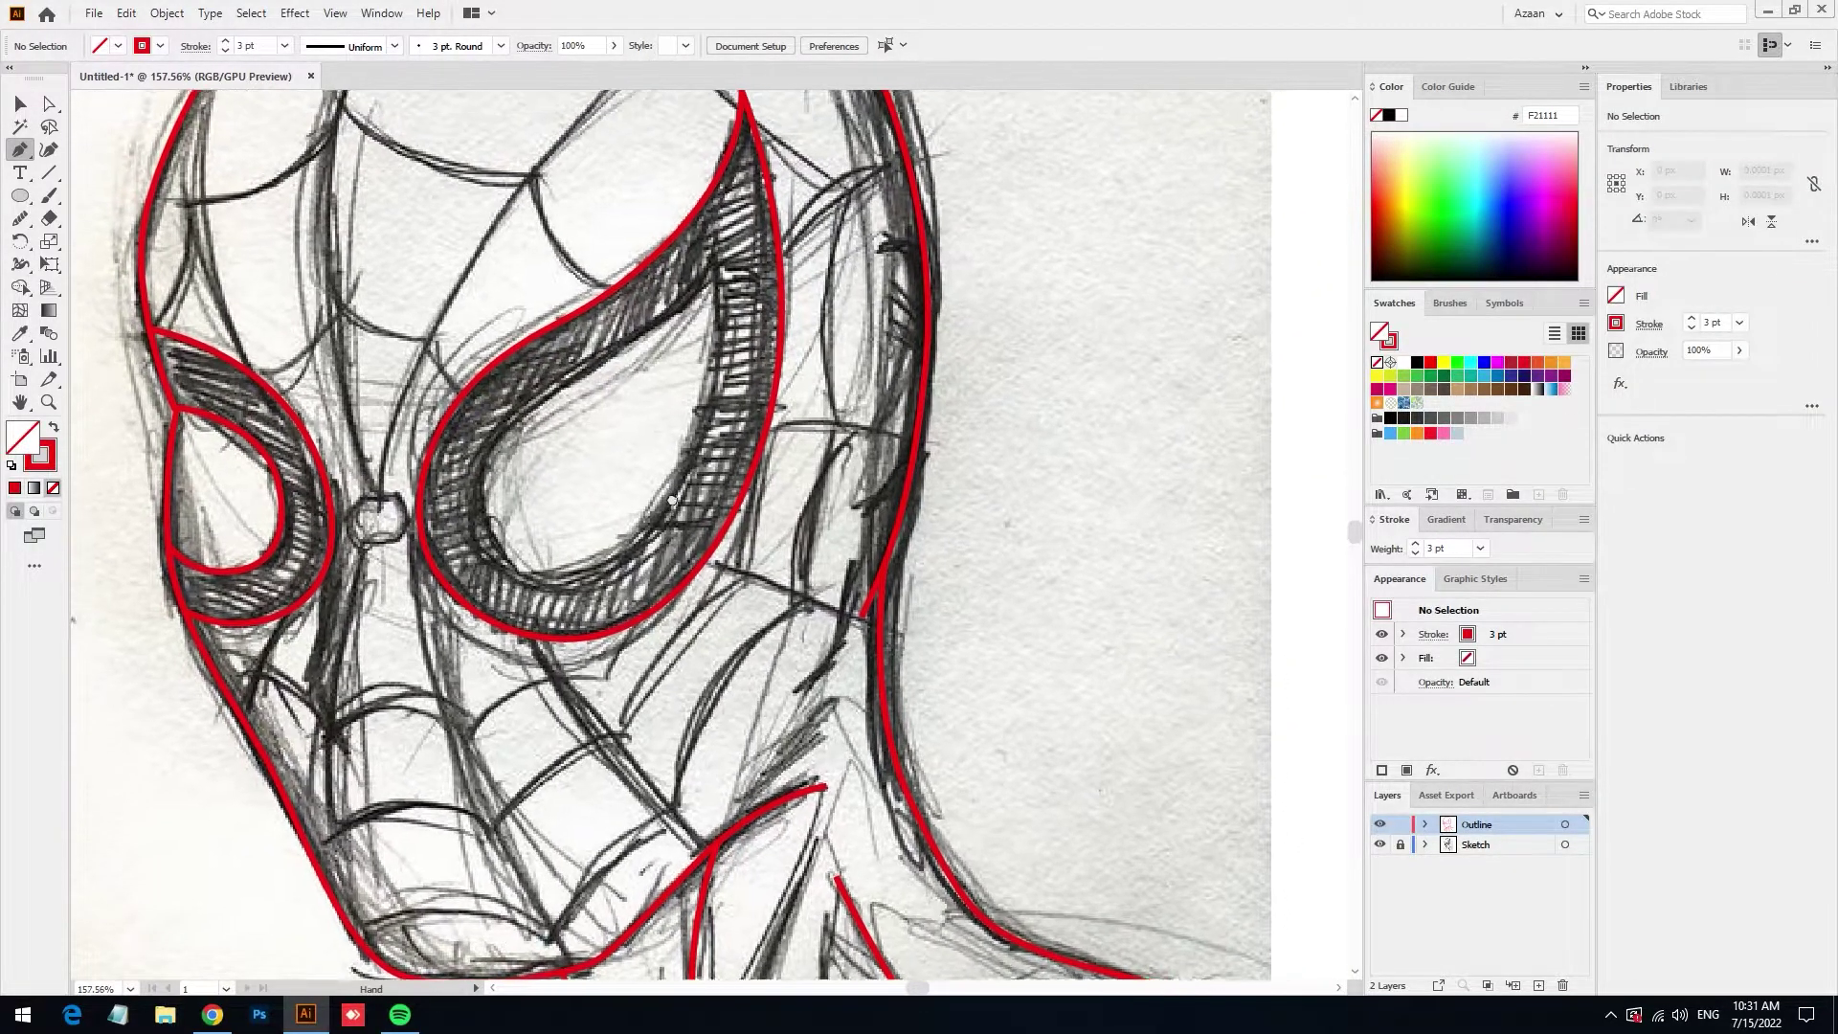
Offset the larger eye's red outline inward by -29 px using Offset Path
click(21, 104)
click(754, 453)
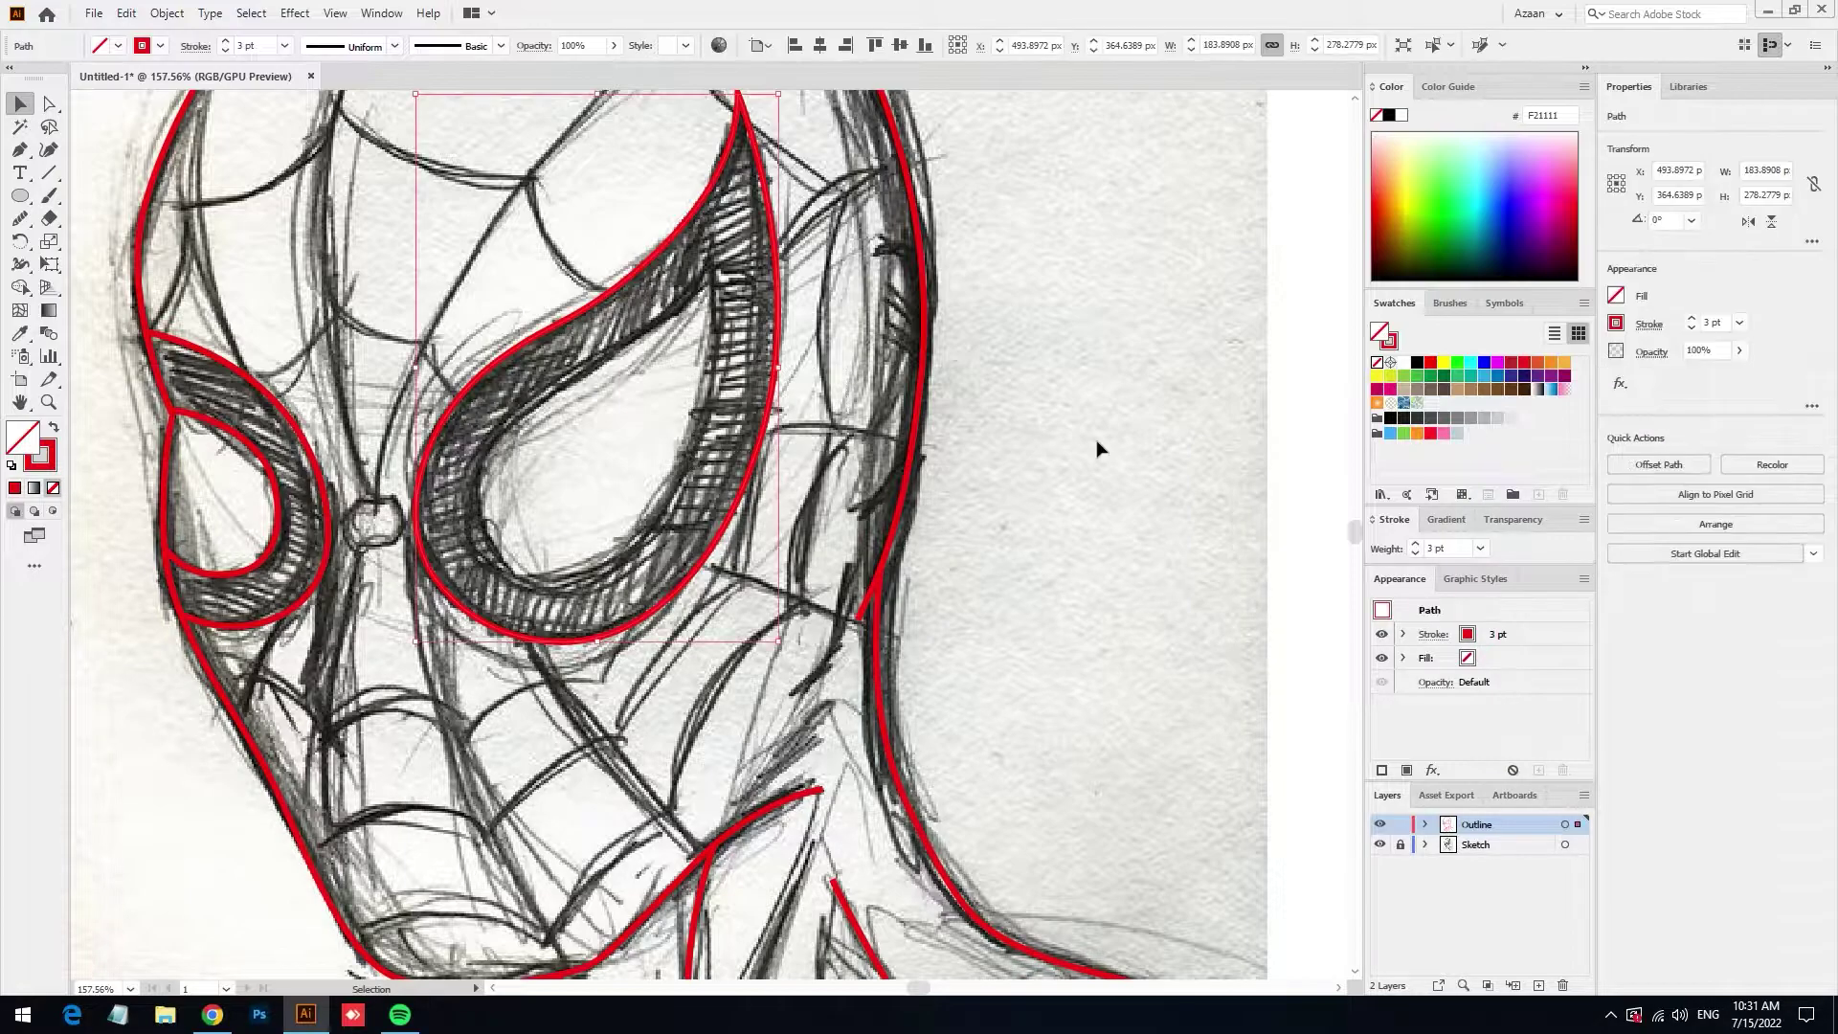
click(1661, 465)
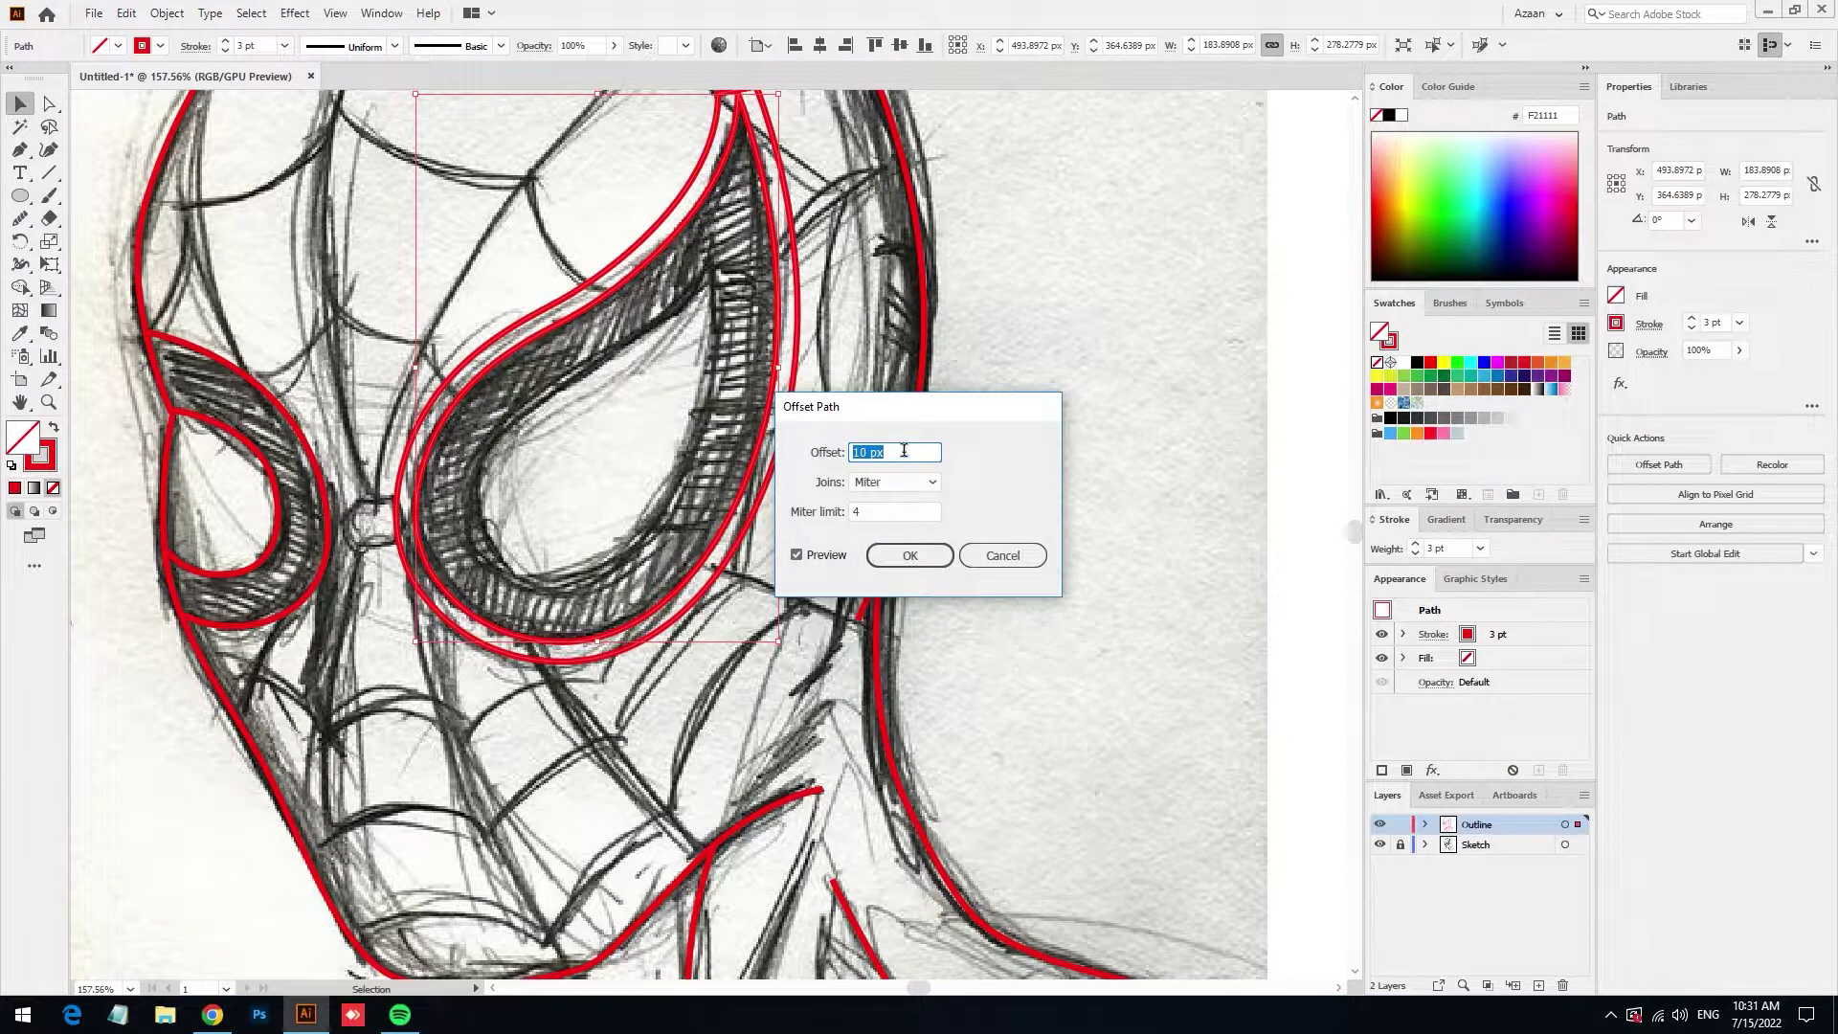
key(Down)
key(Down)
key(Down)
key(Down)
key(Down)
key(Down)
key(Down)
key(Down)
key(Down)
key(Down)
key(Down)
key(Down)
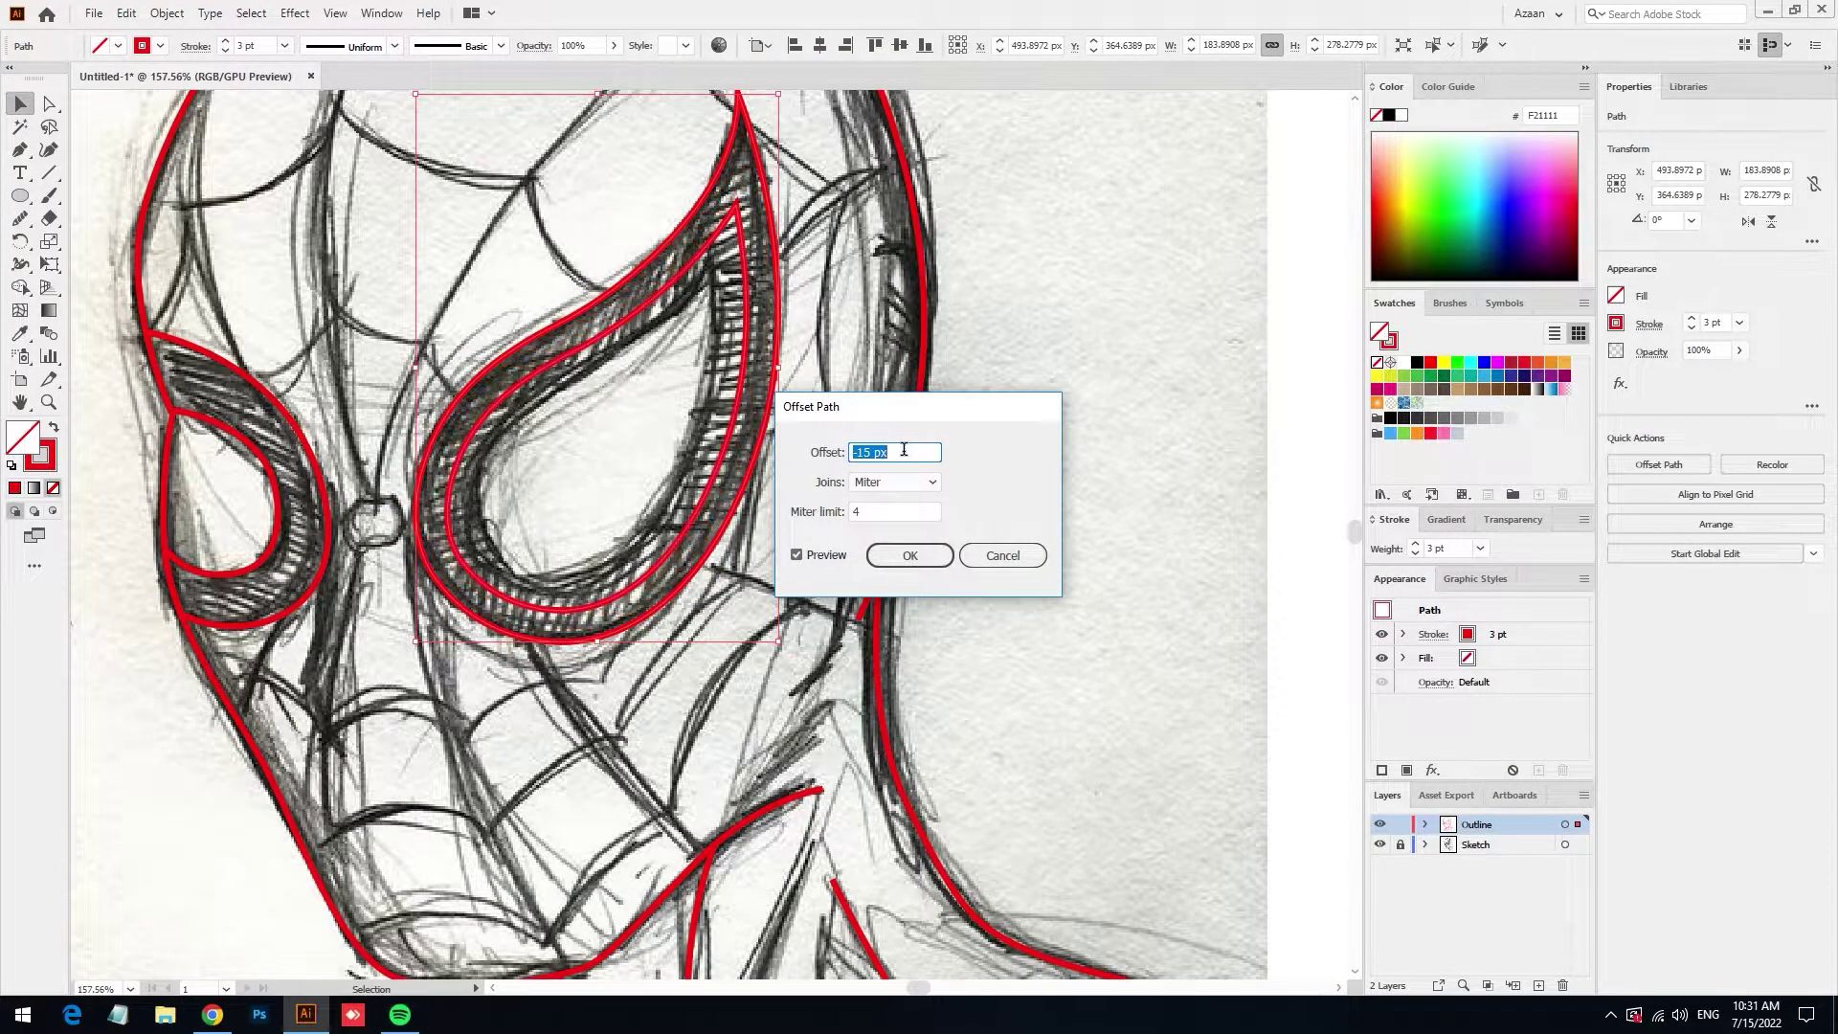
key(Down)
key(Down)
key(Down)
key(Down)
key(Down)
key(Down)
key(Down)
key(Down)
key(Down)
key(Down)
key(Down)
key(Down)
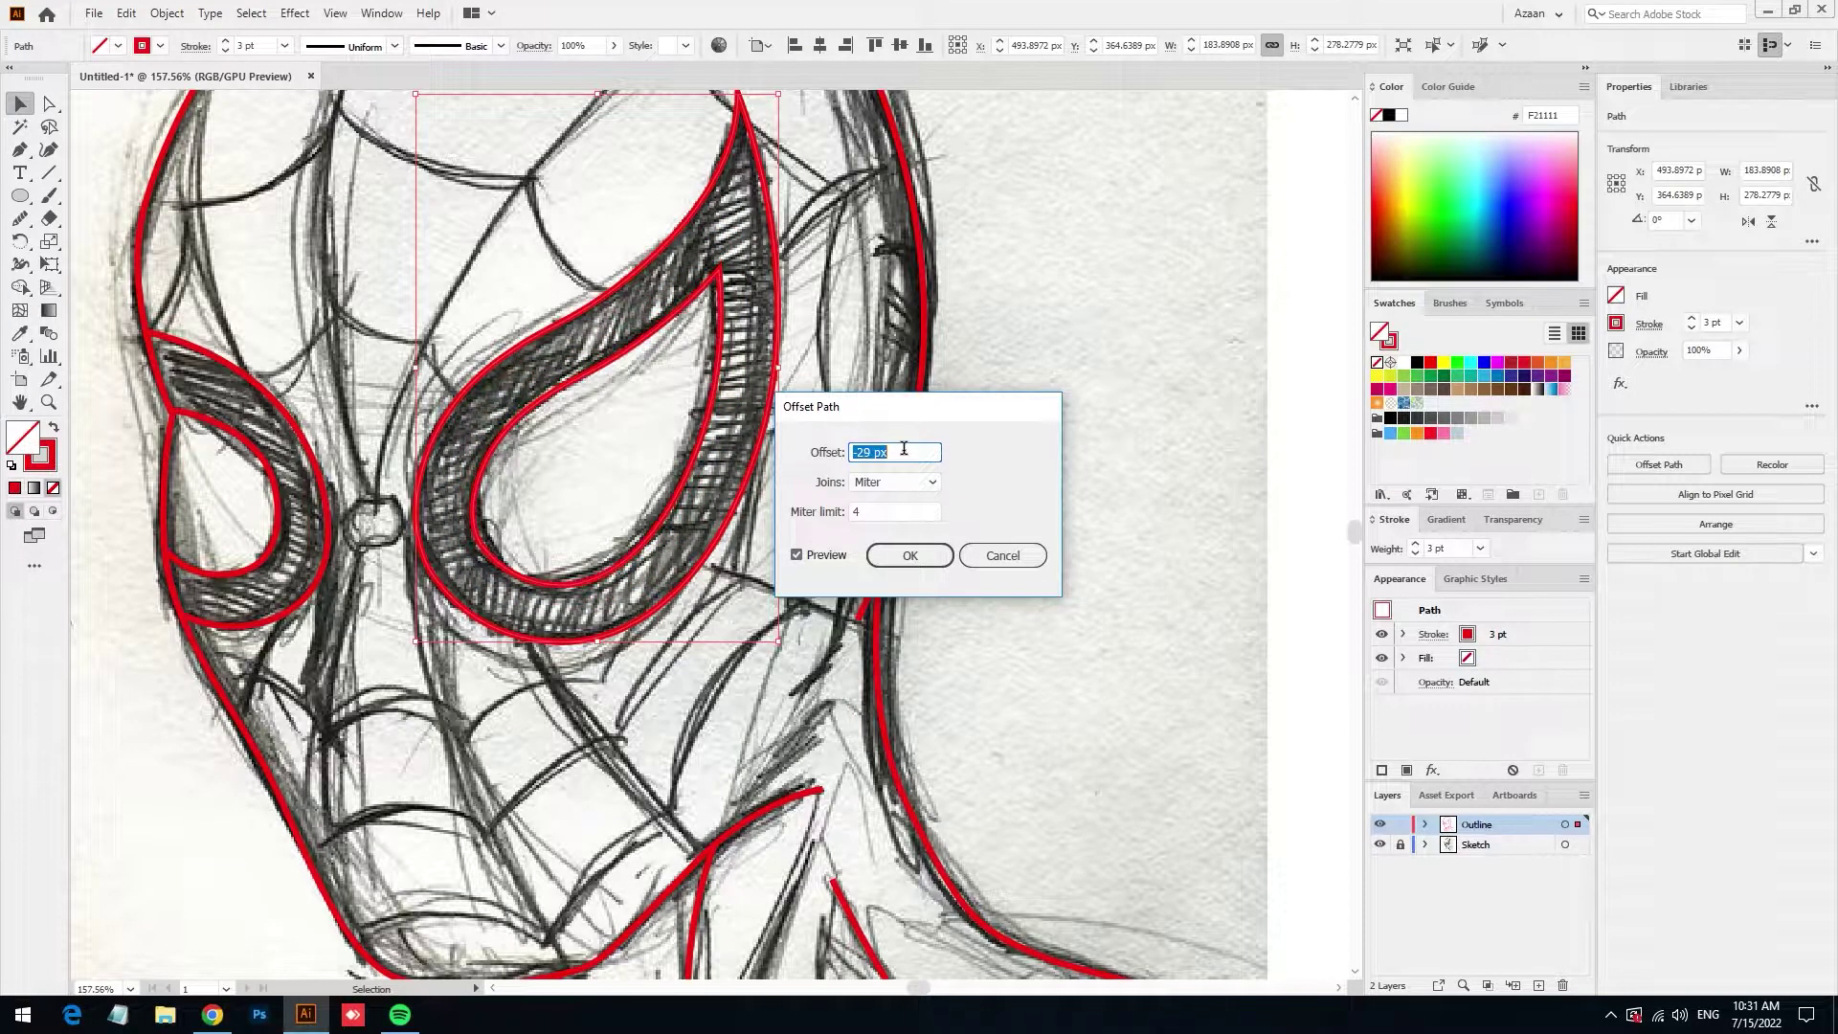
click(910, 555)
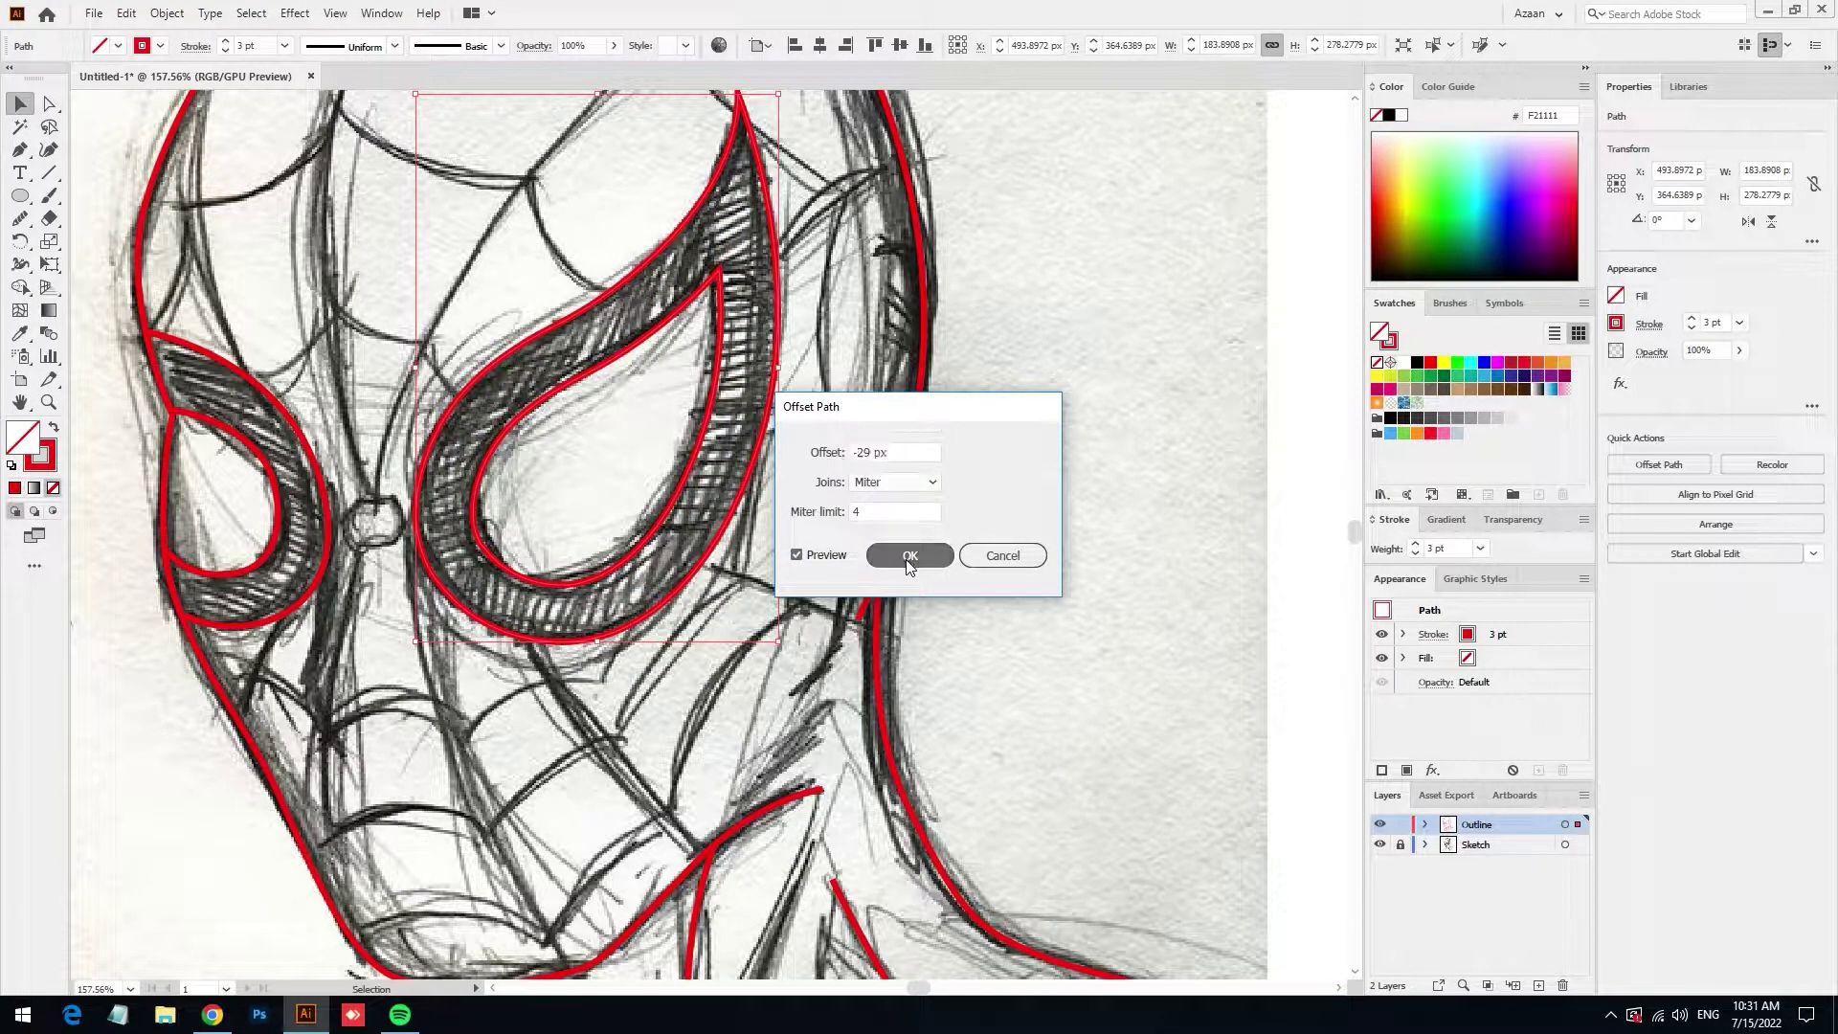
click(1060, 554)
scroll(1060, 555, down, 2)
Draw the first curved red cross-strands along the left part of the neck web
scroll(679, 621, down, 1)
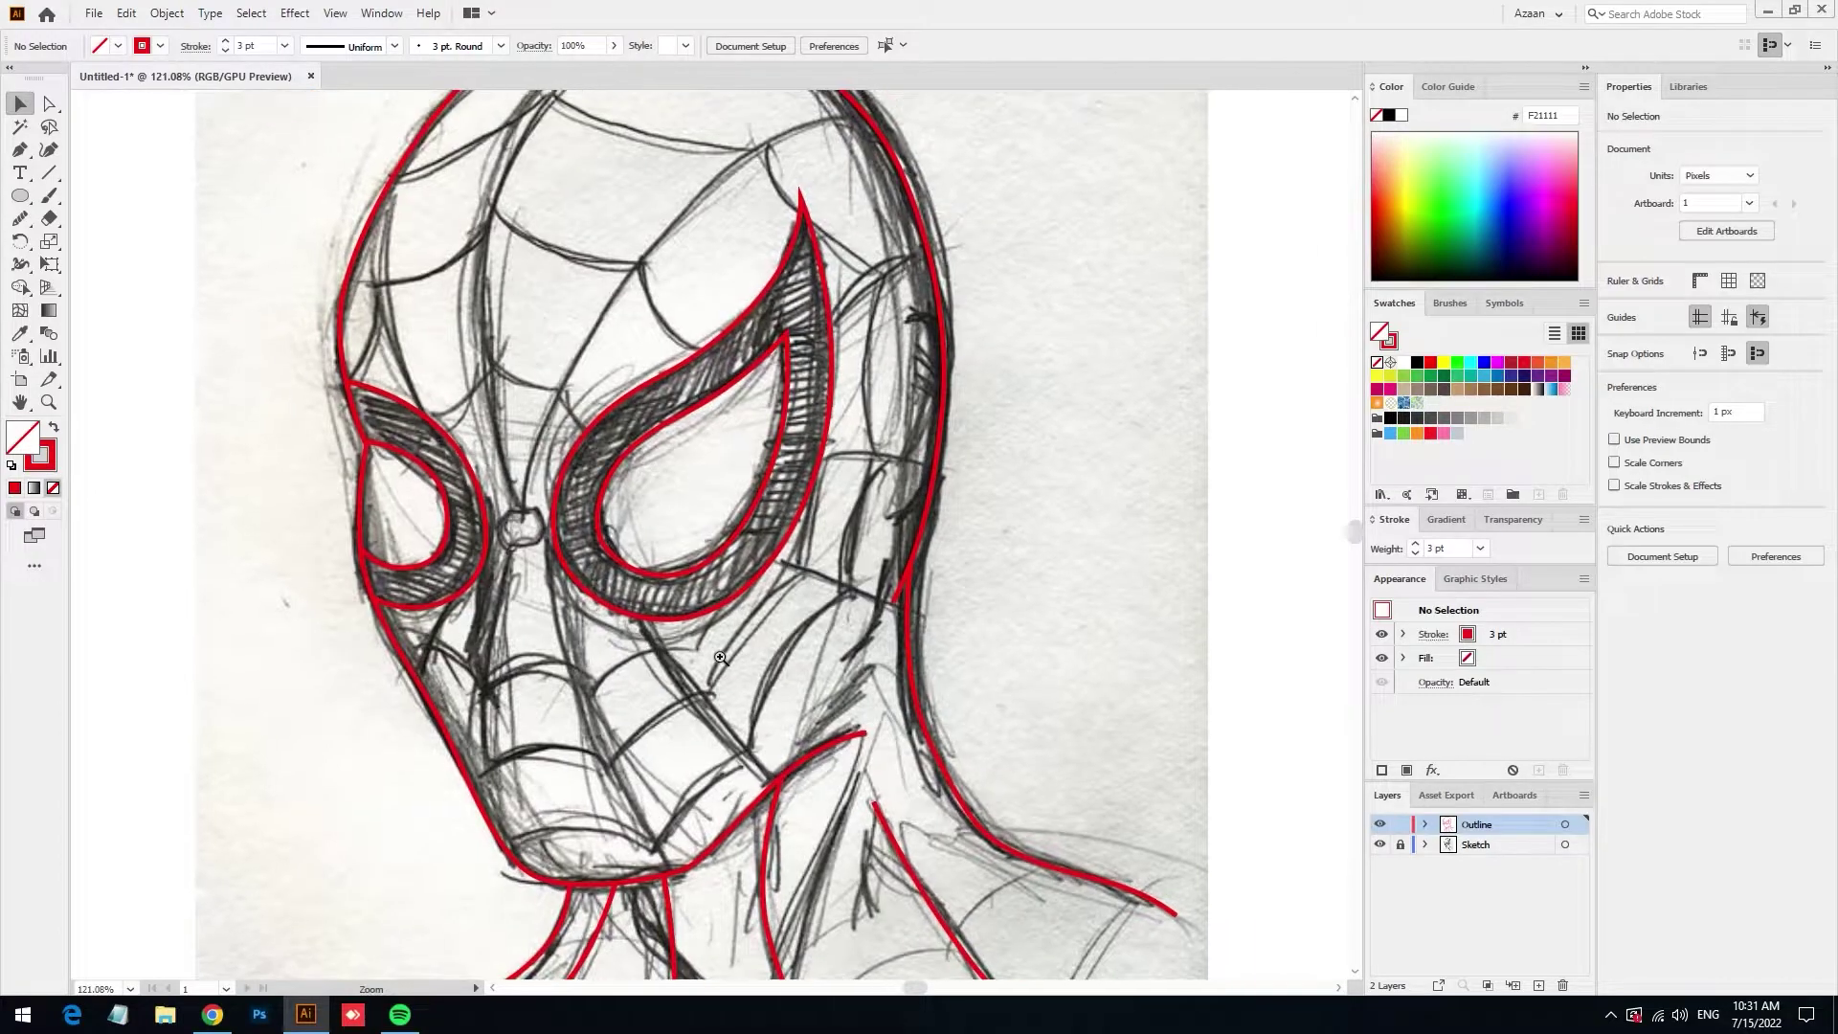
scroll(675, 603, down, 1)
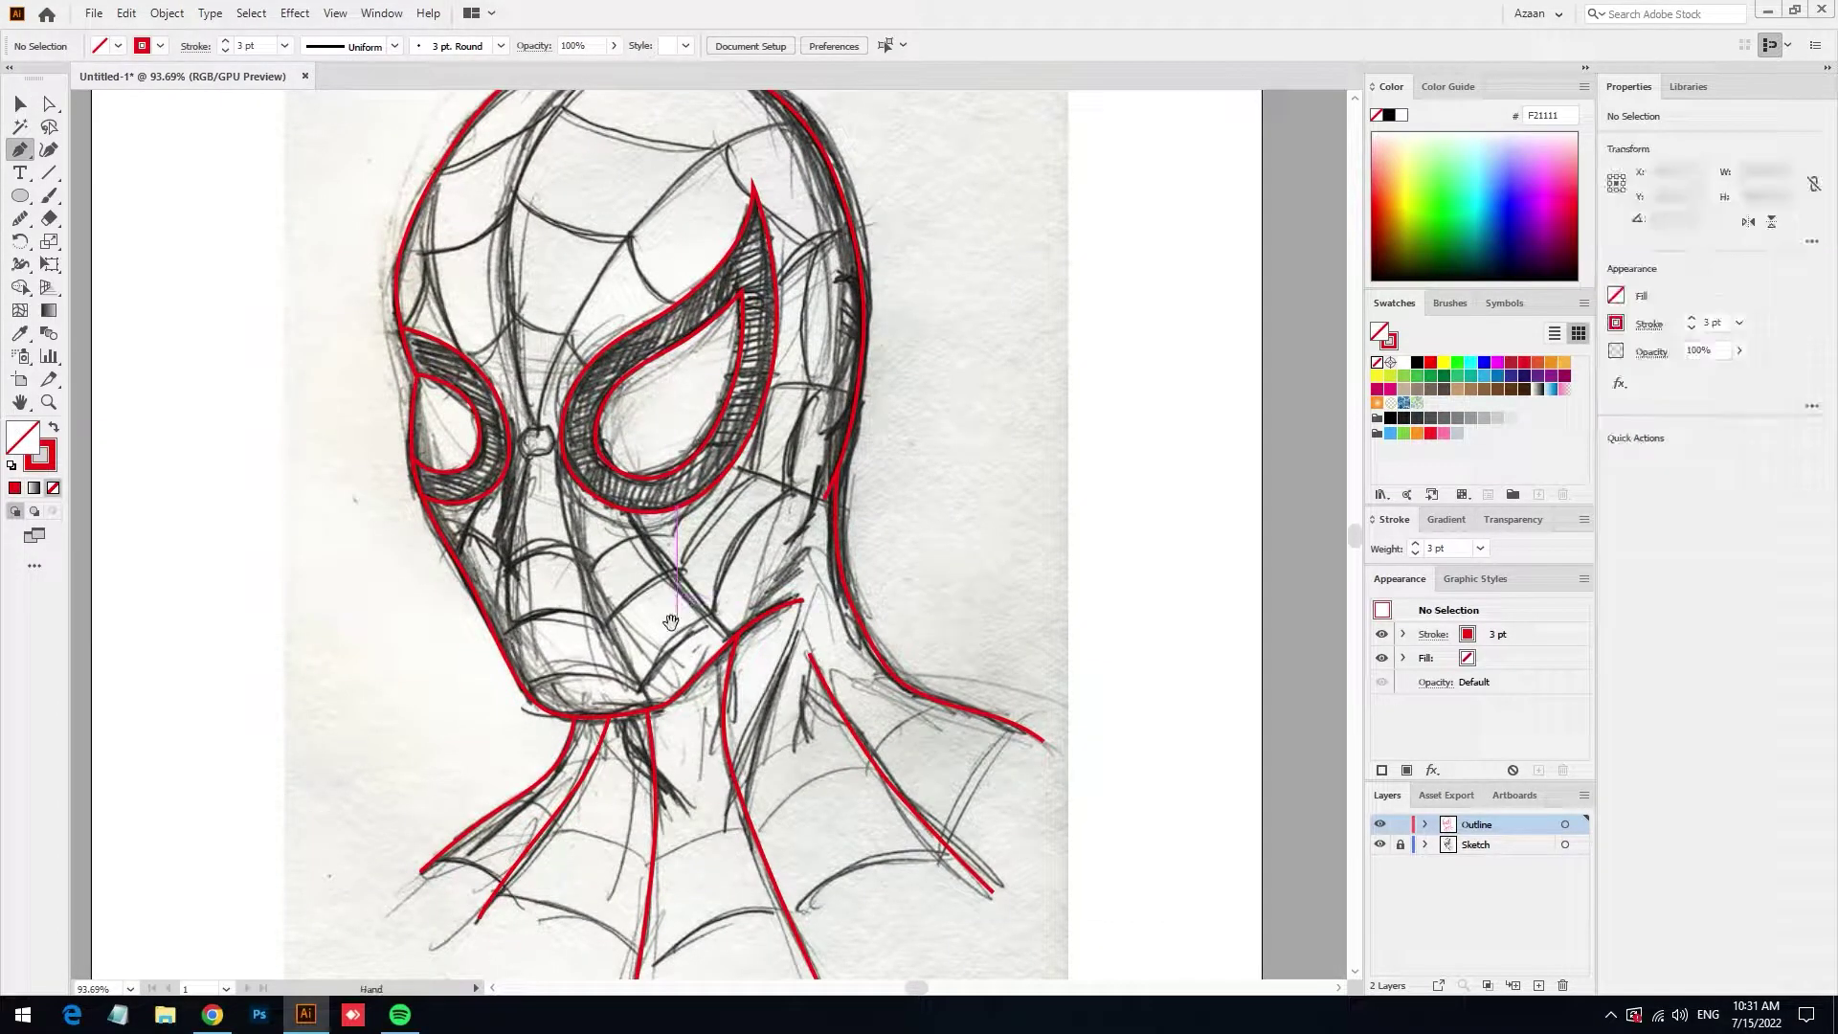
scroll(440, 447, down, 5)
scroll(441, 447, up, 3)
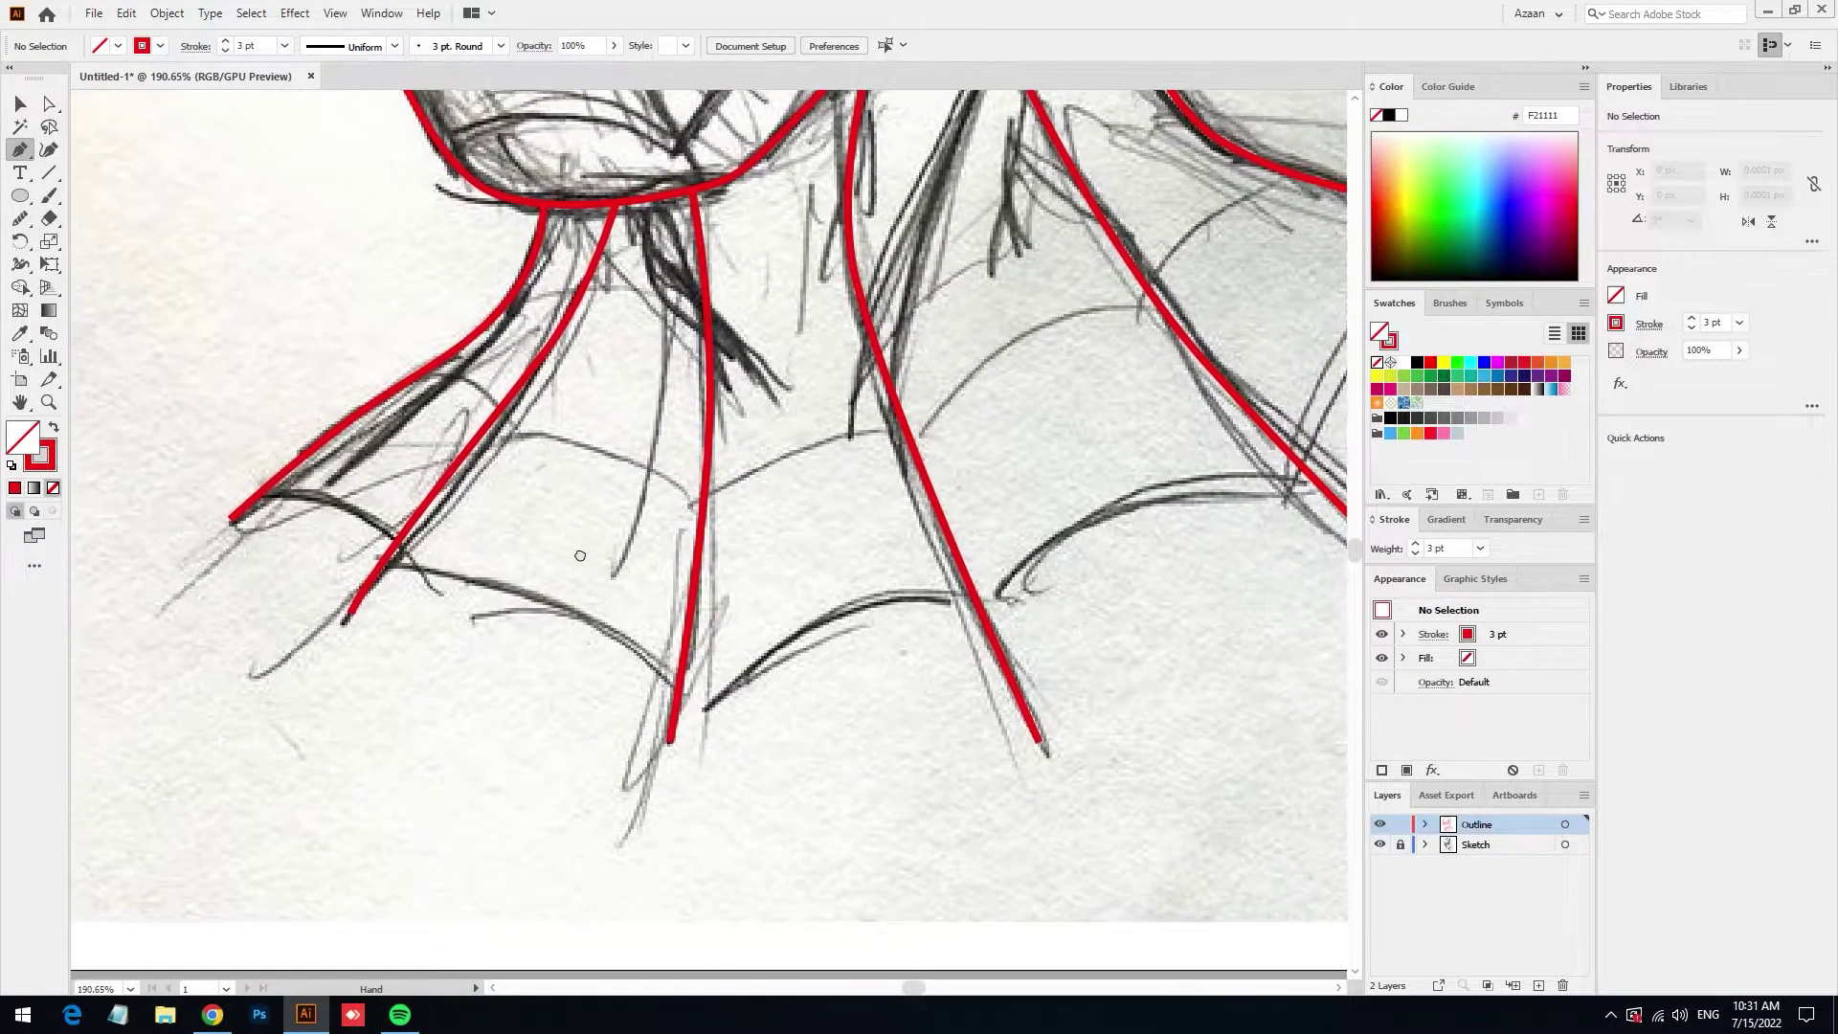
drag(253, 491, 340, 488)
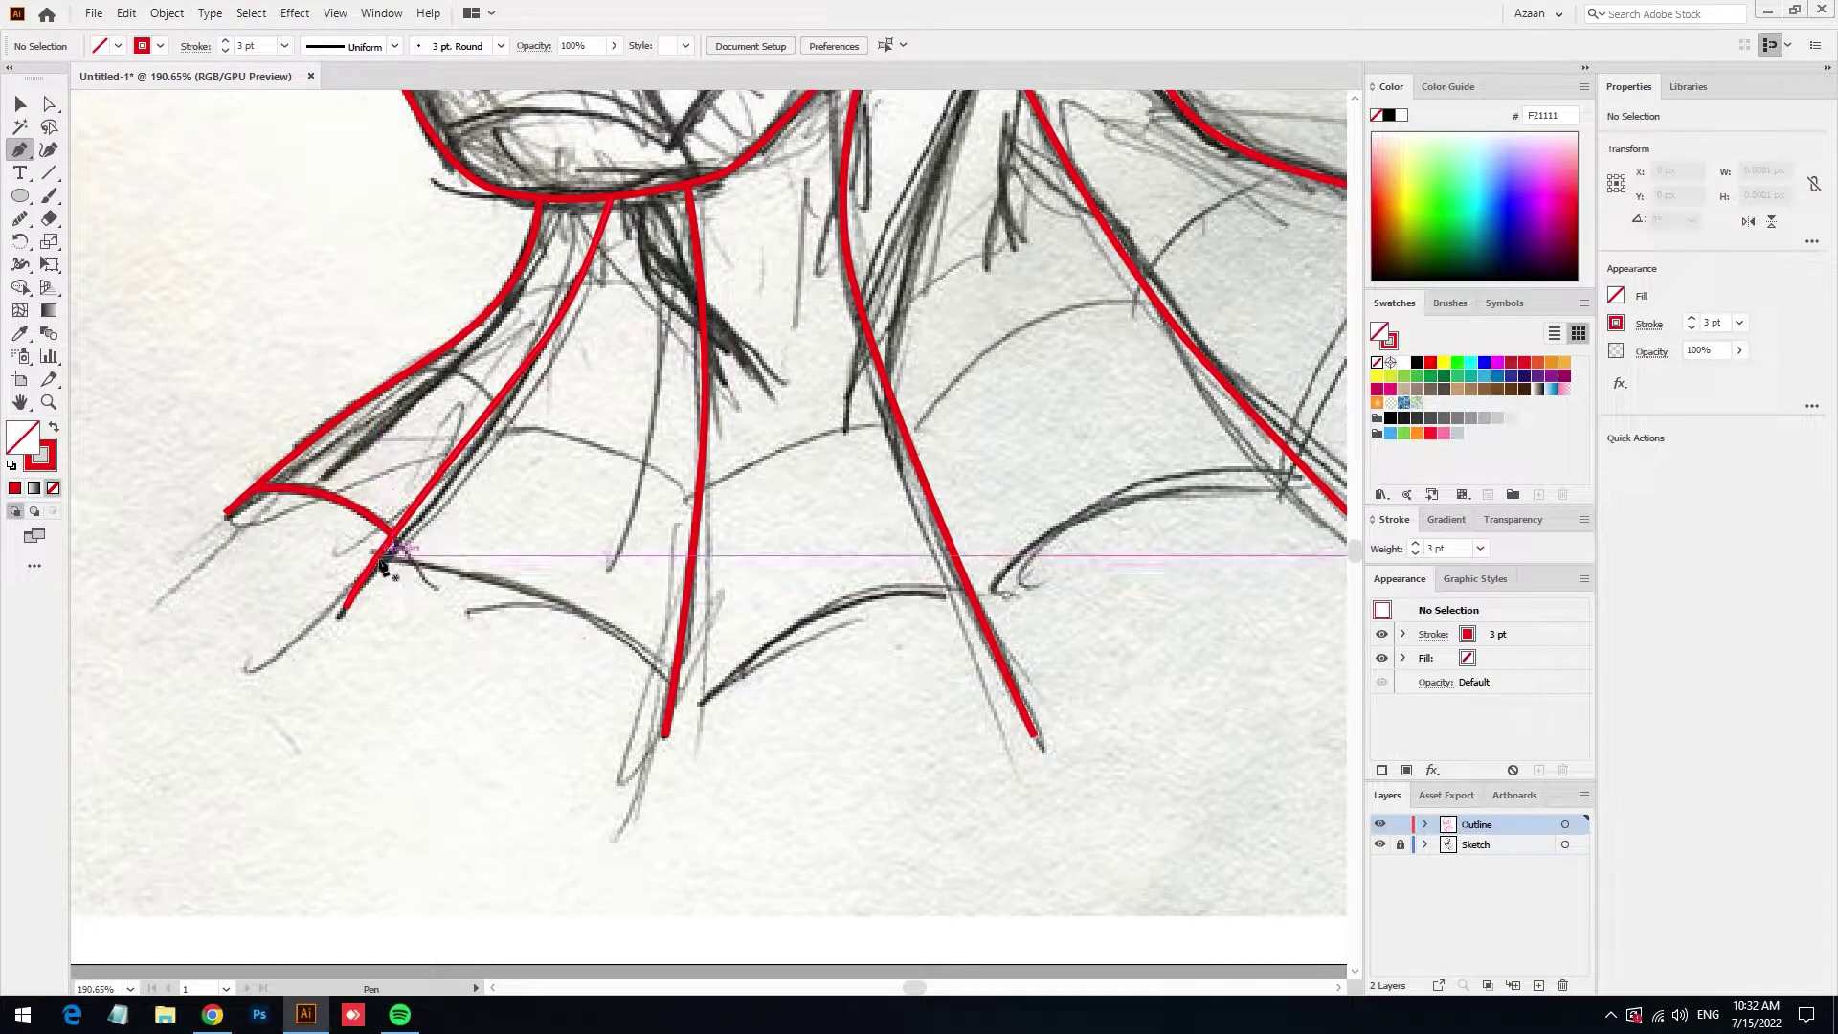
click(388, 552)
drag(676, 682, 771, 801)
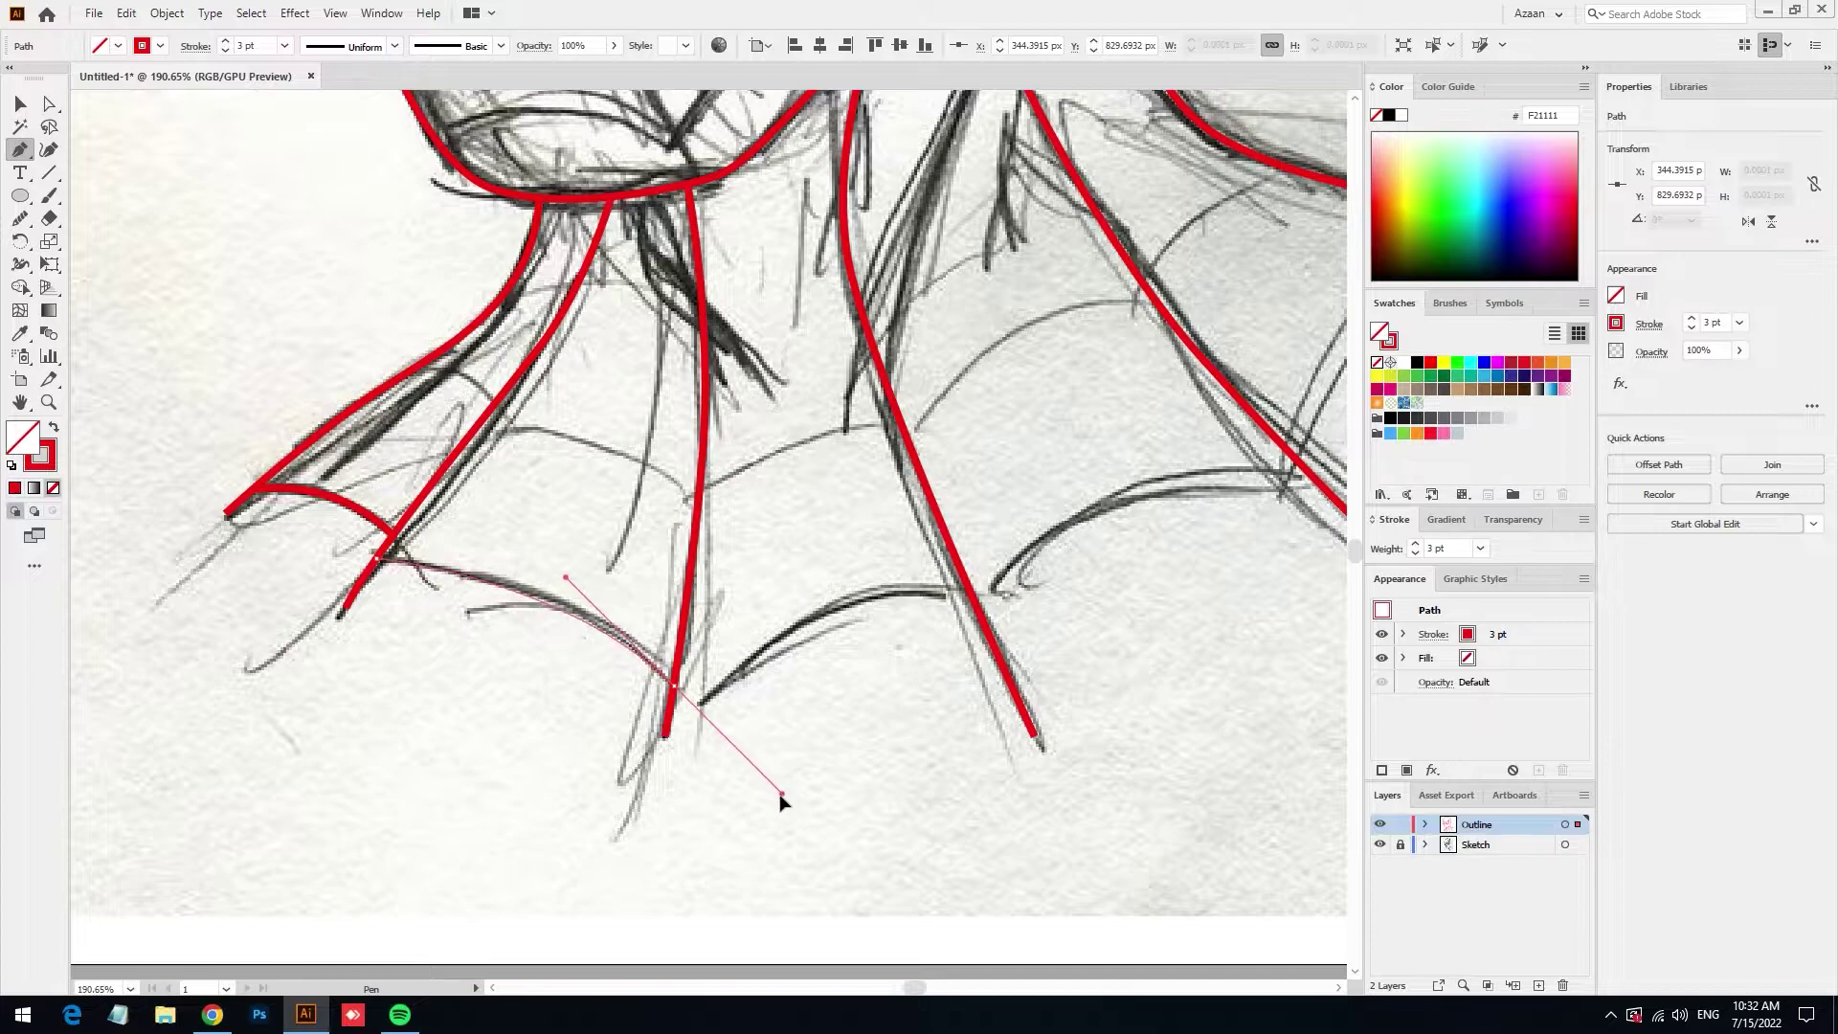
scroll(849, 746, right, 5)
ctrl+click(622, 709)
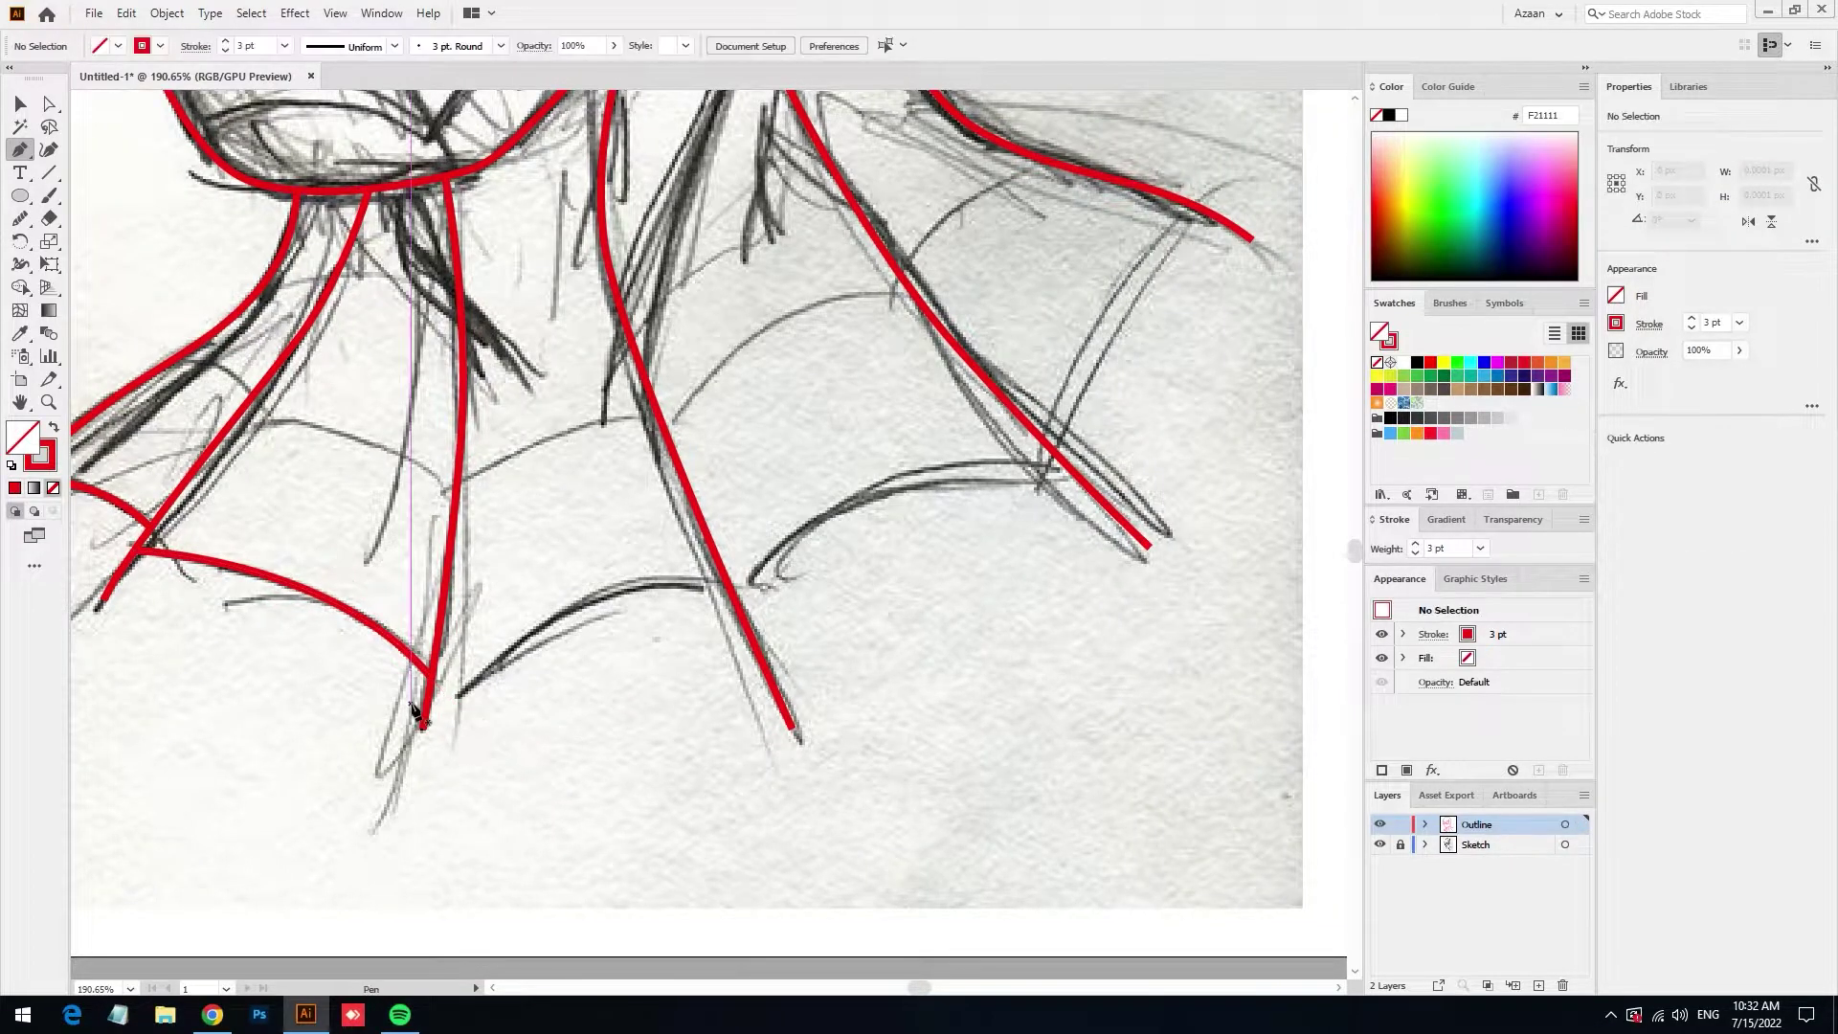
Add red web curves bending to the central neck line and across the right neck
click(428, 703)
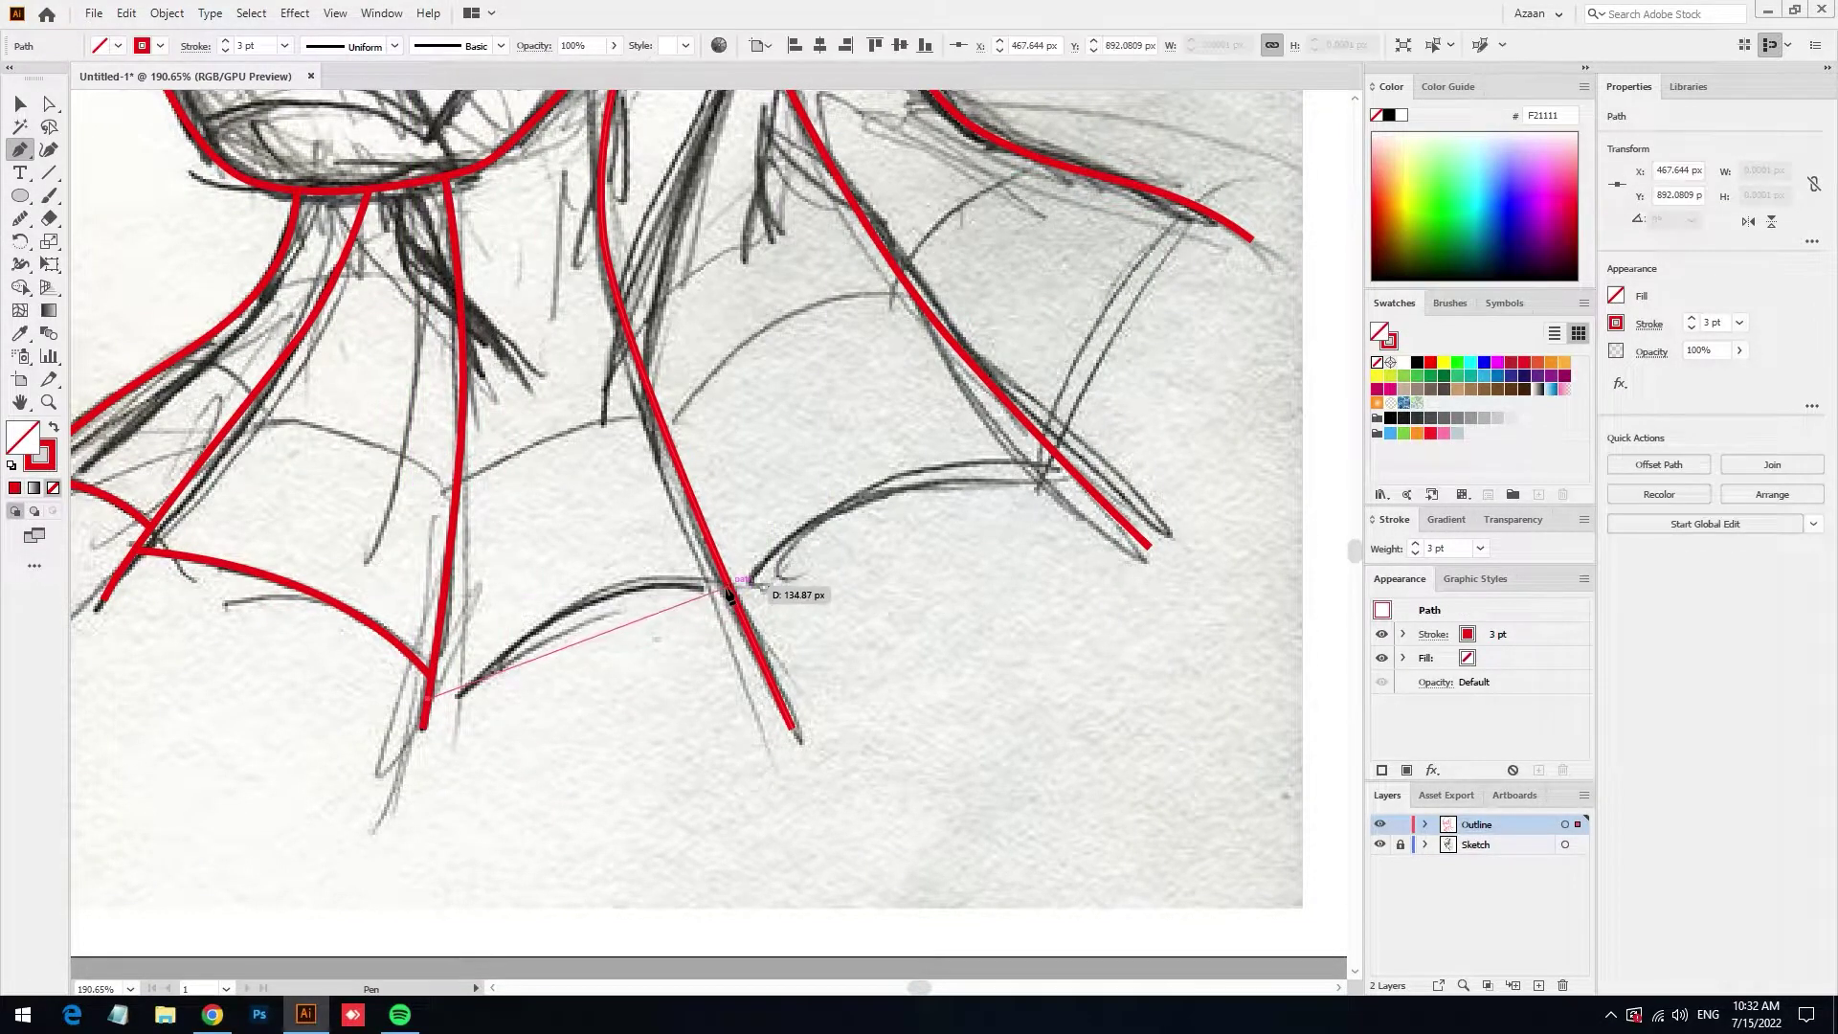
drag(729, 587, 862, 641)
ctrl+click(899, 630)
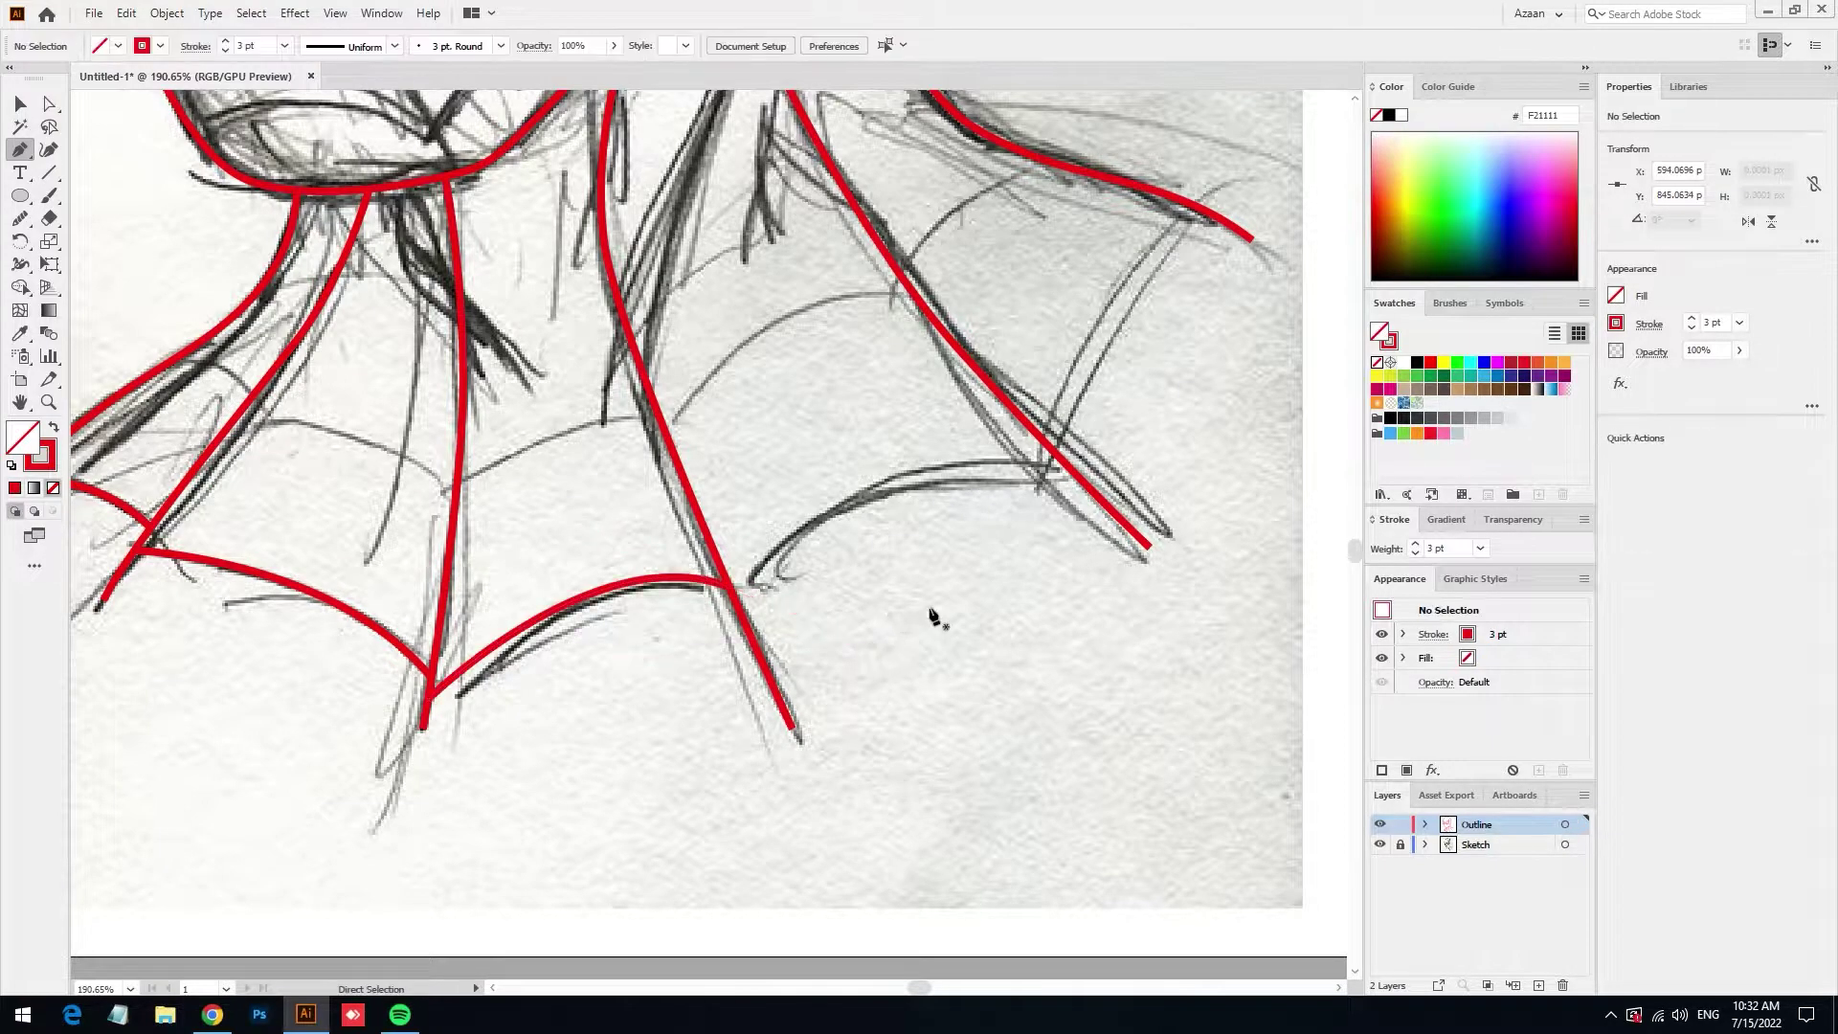
scroll(728, 651, up, 2)
scroll(727, 651, right, 4)
mouse_move(533, 696)
mouse_down()
mouse_move(924, 534)
mouse_move(1097, 600)
mouse_up()
ctrl+click(988, 504)
Trace a red strand on the right neck curving up to the shoulder outline
scroll(904, 552, up, 3)
scroll(904, 553, right, 2)
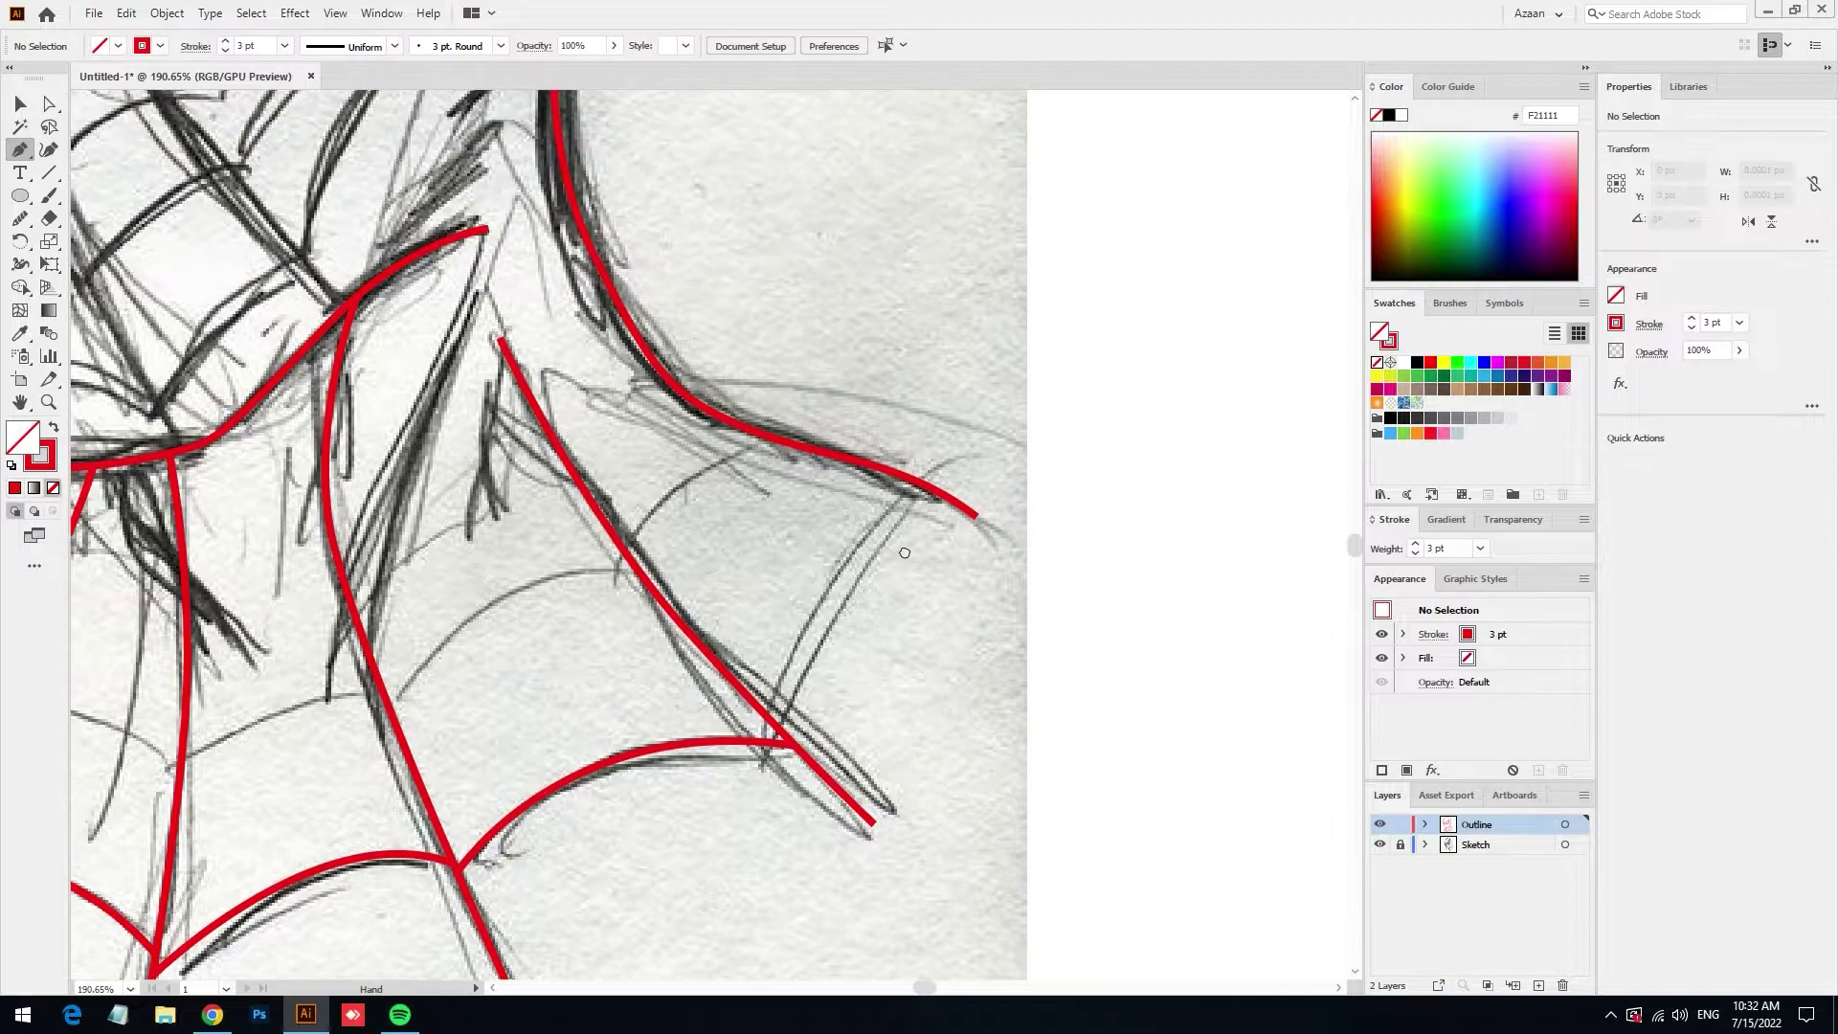
click(777, 732)
drag(922, 486, 1060, 393)
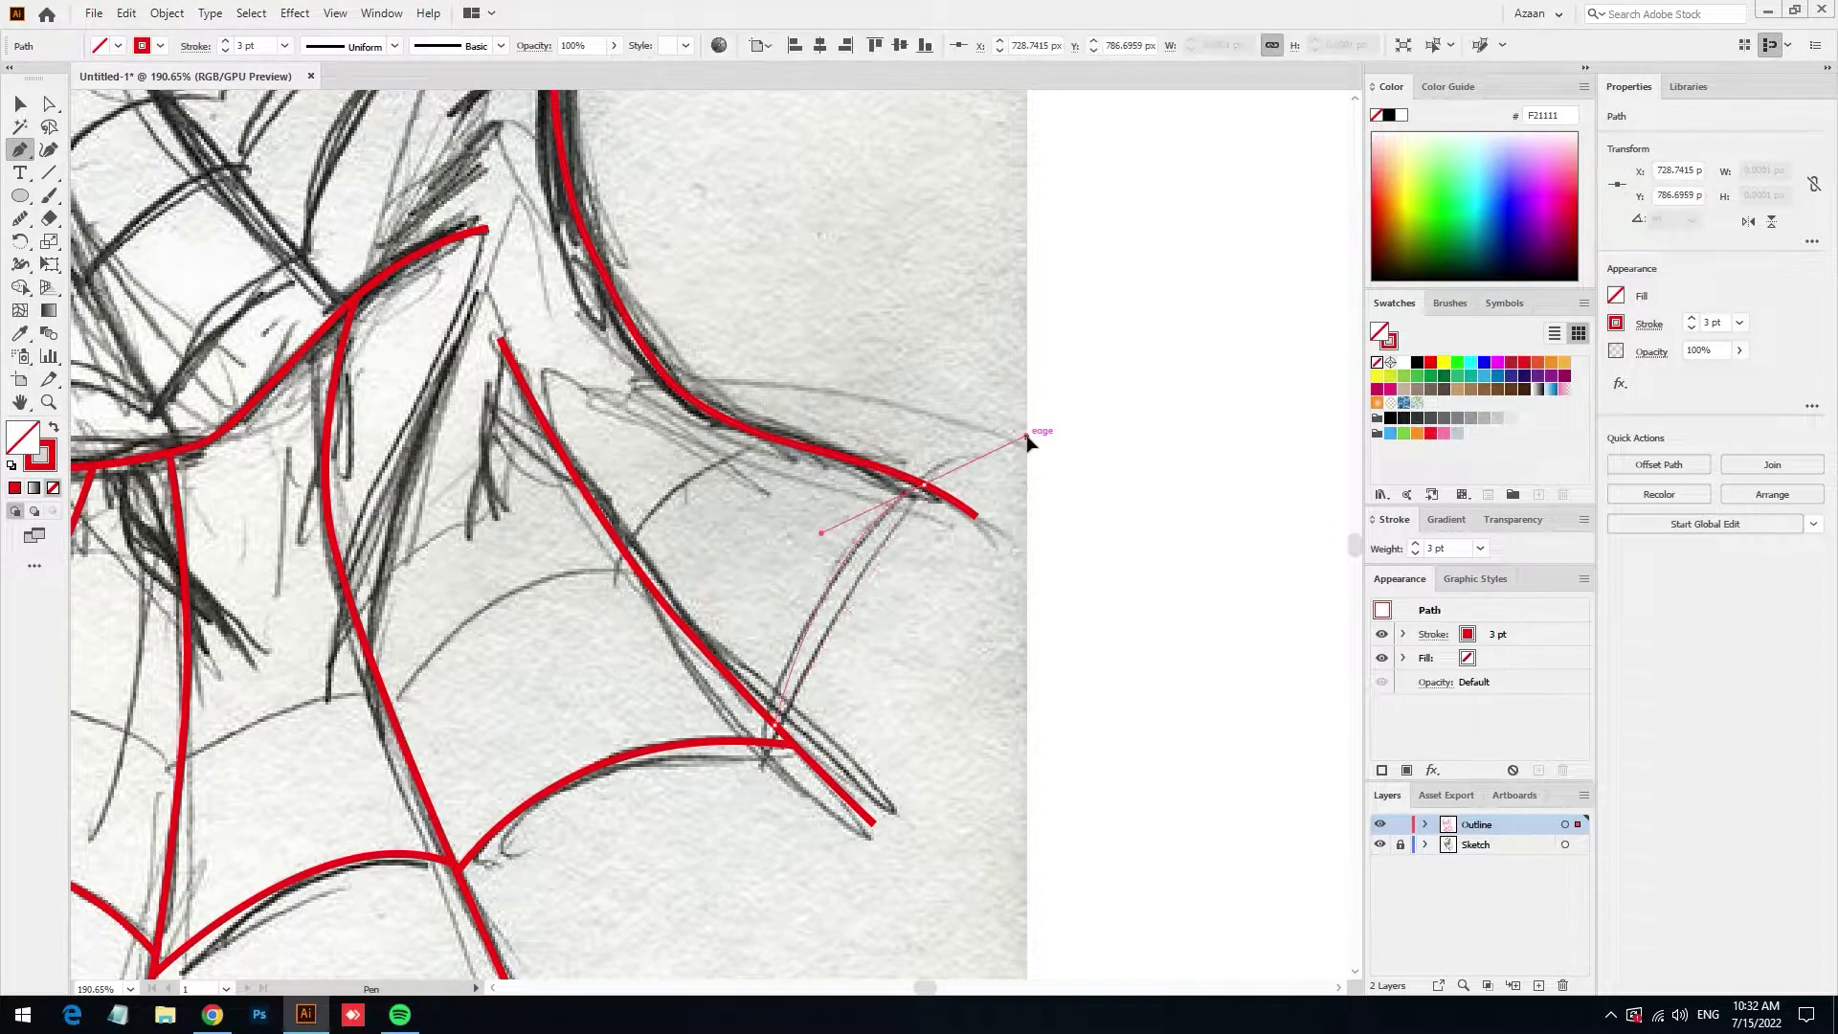
ctrl+click(1059, 392)
scroll(904, 438, down, 3)
drag(856, 383, 905, 438)
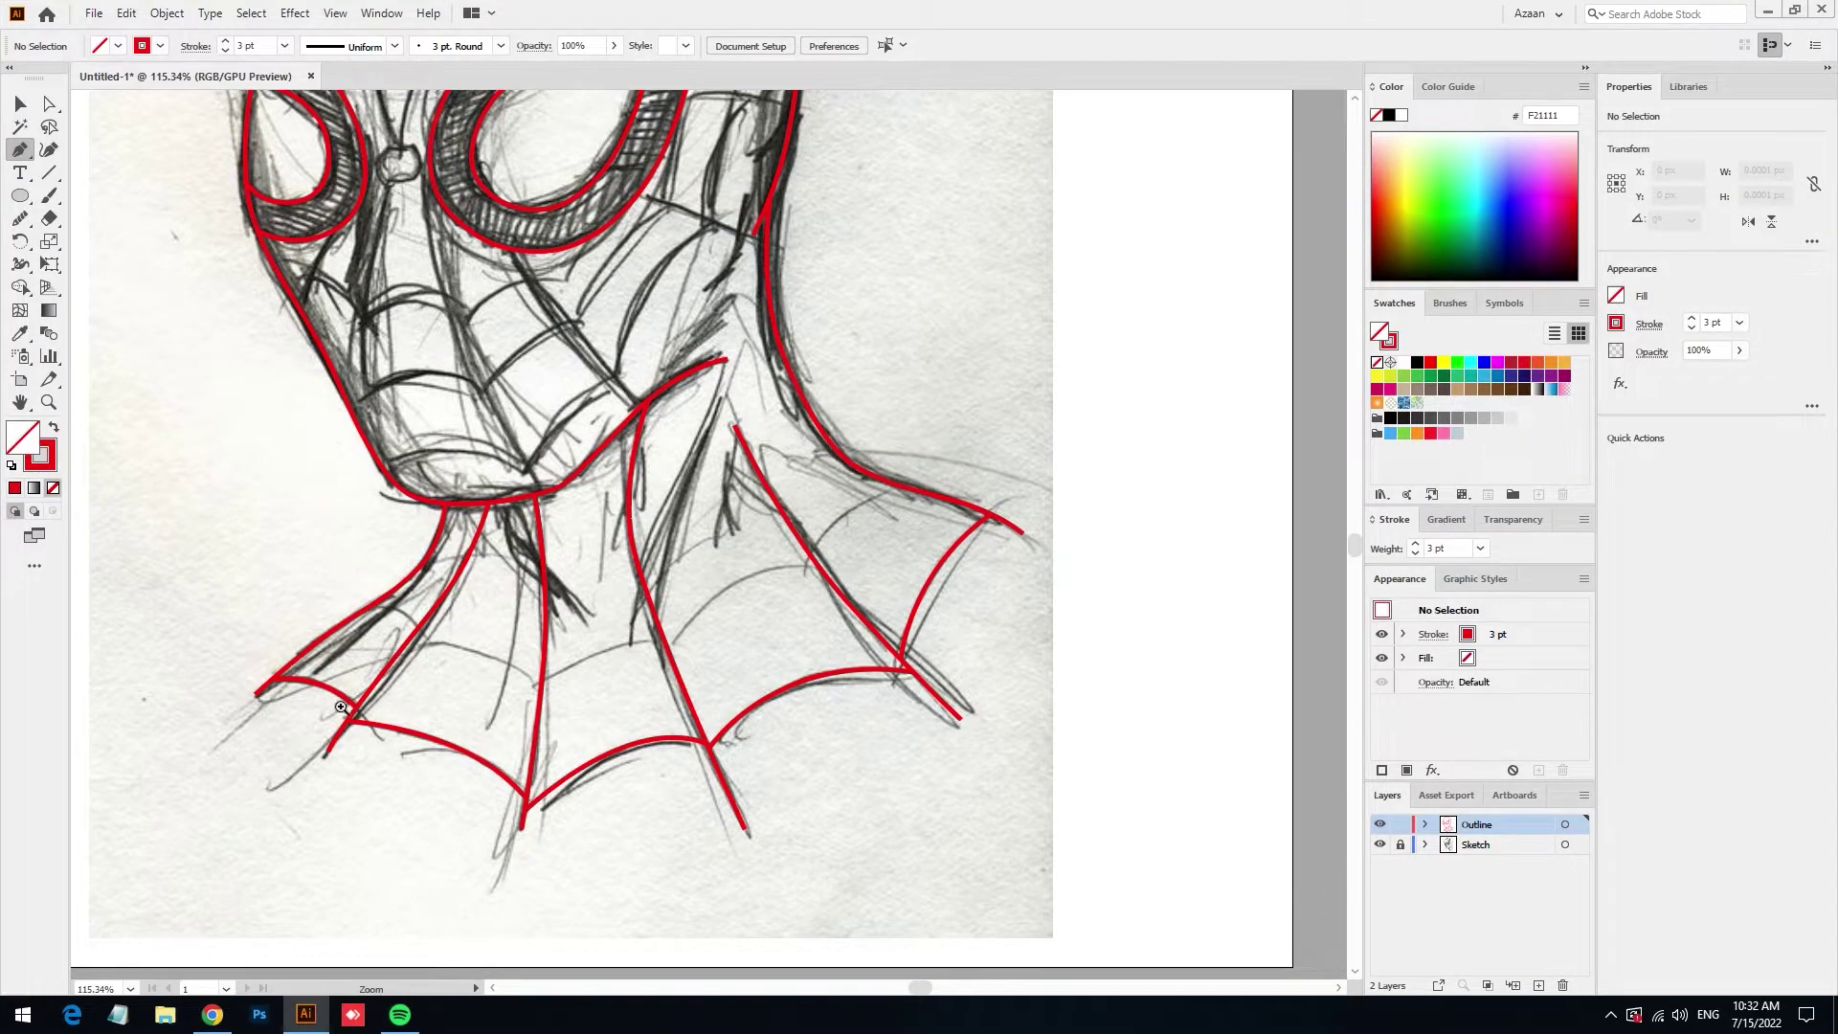
Add a short red curve between the left neck lines and a strand across the middle neck
drag(341, 706, 404, 699)
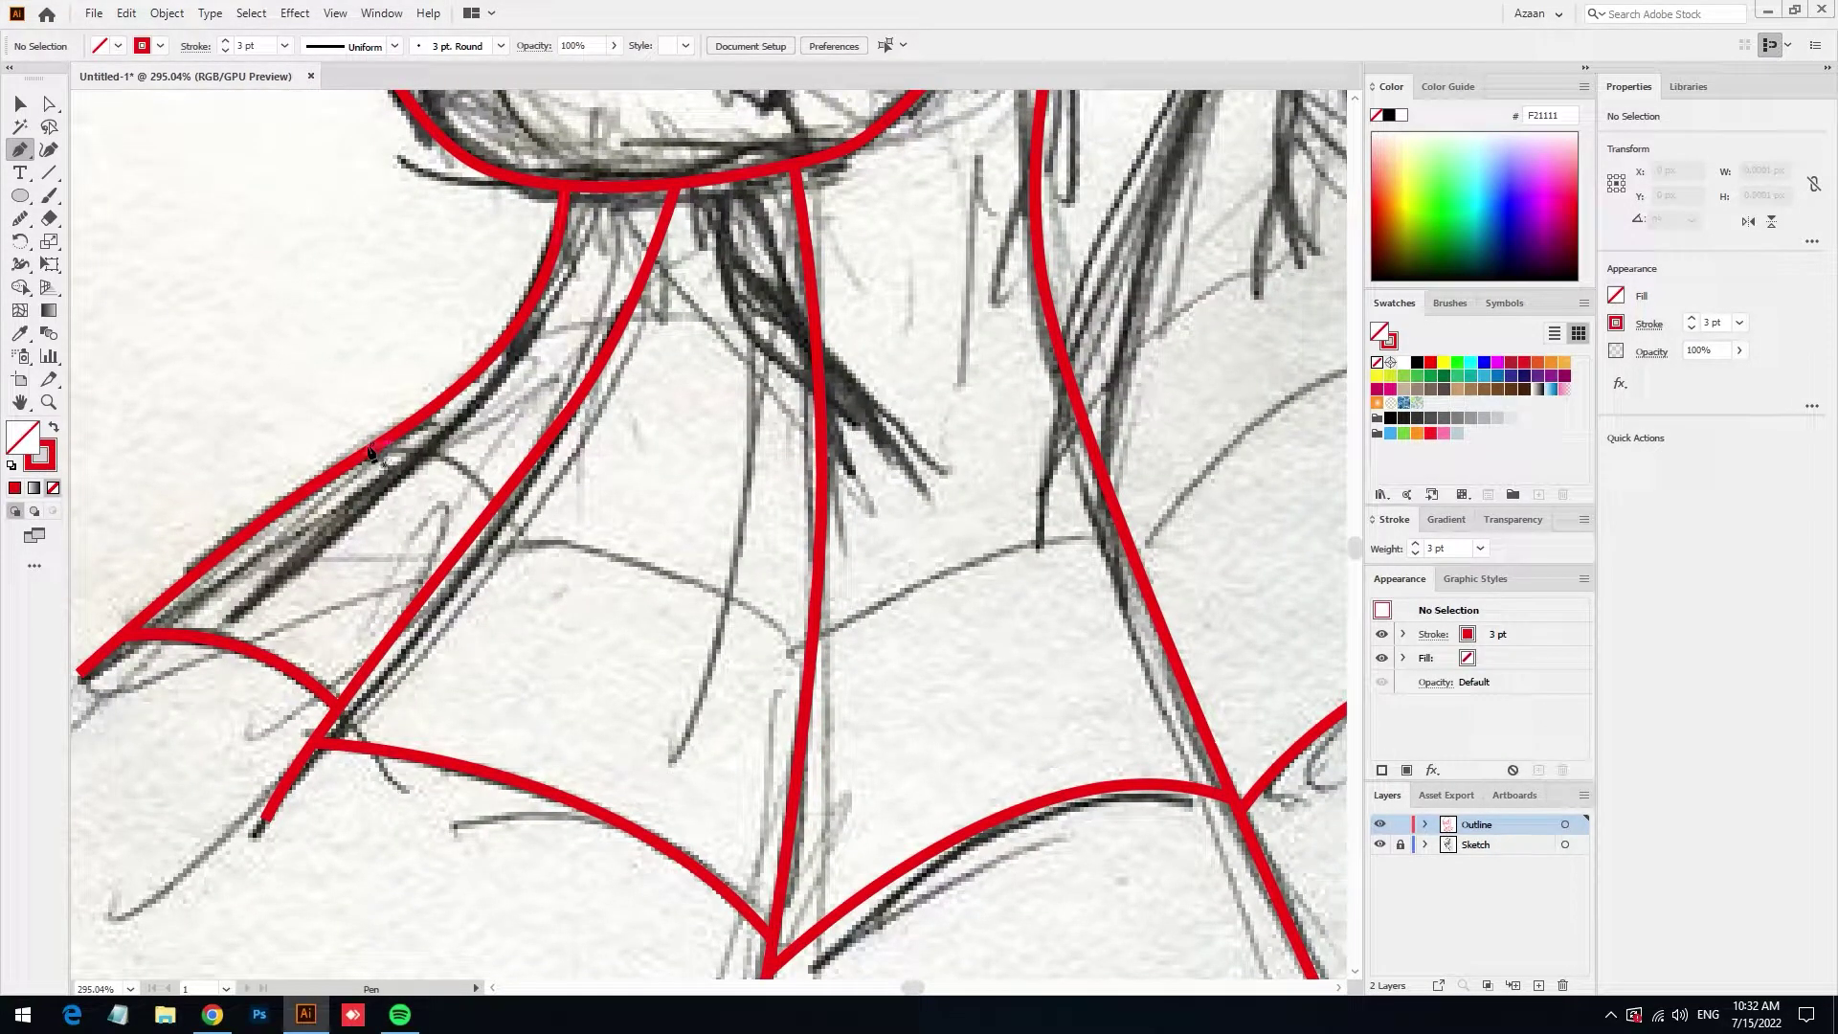
drag(371, 452, 476, 460)
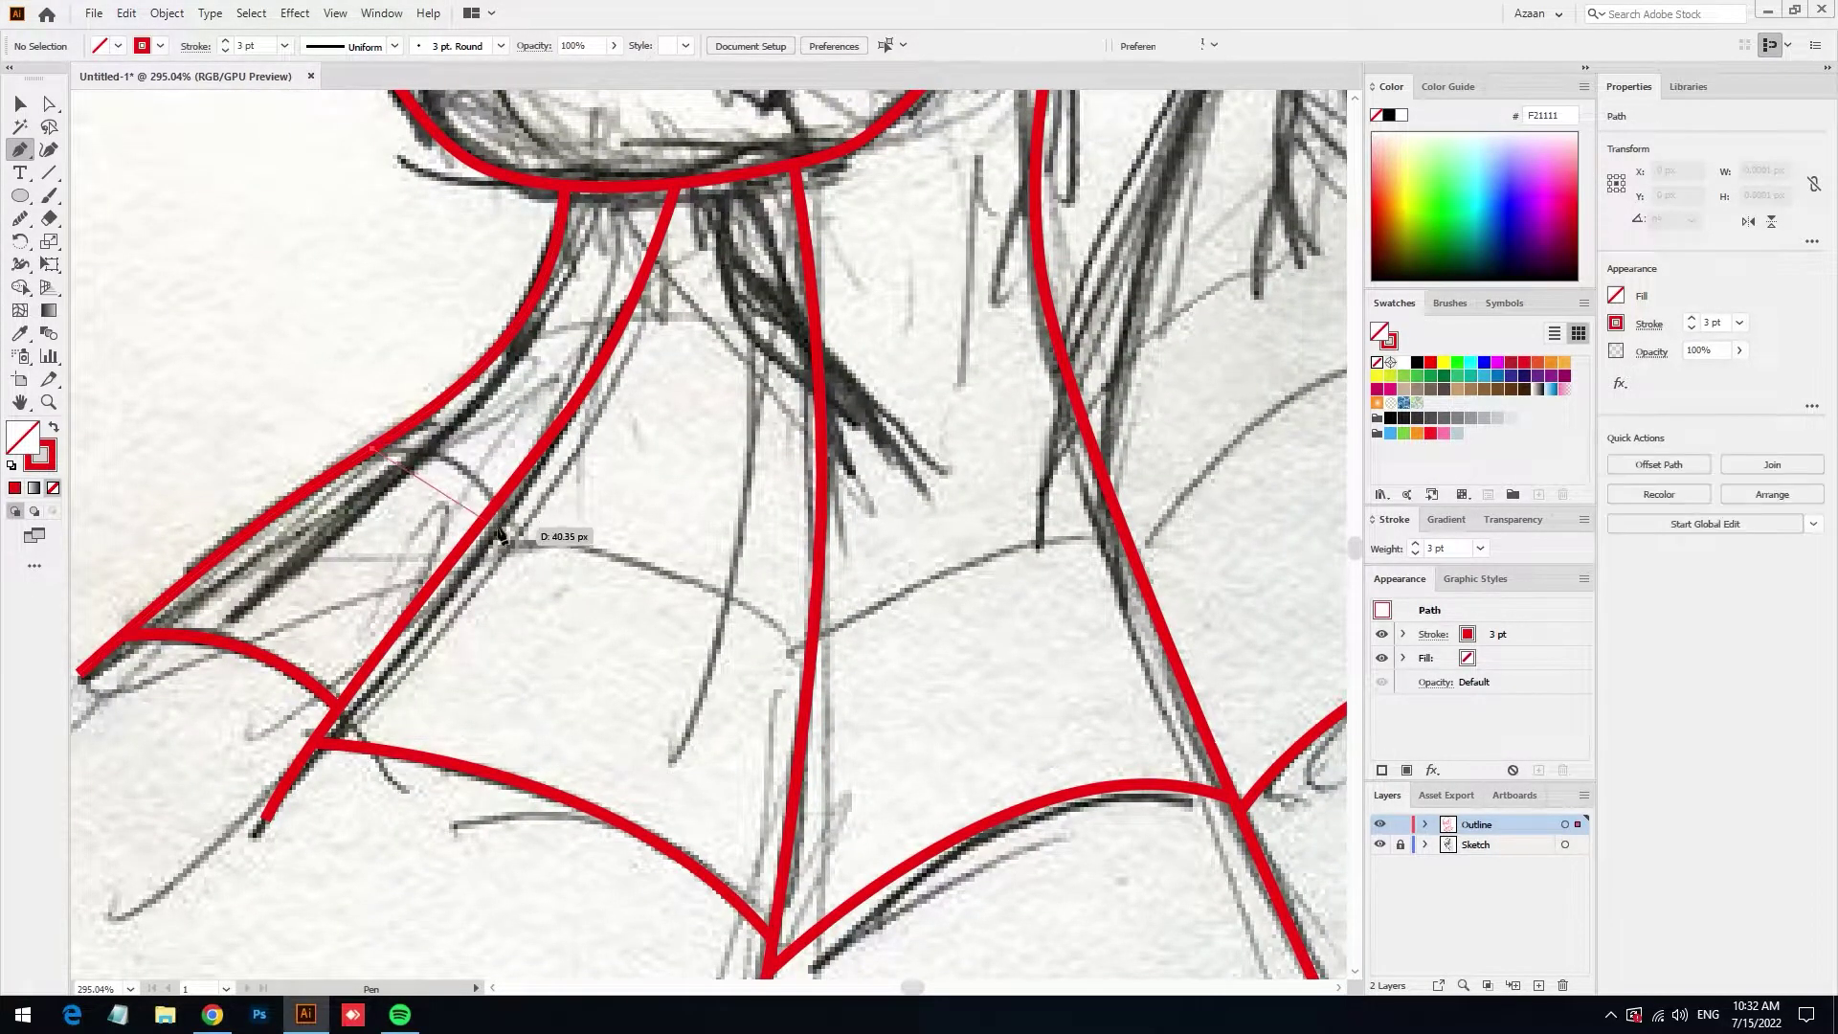
drag(522, 591, 518, 583)
ctrl+click(515, 574)
click(463, 545)
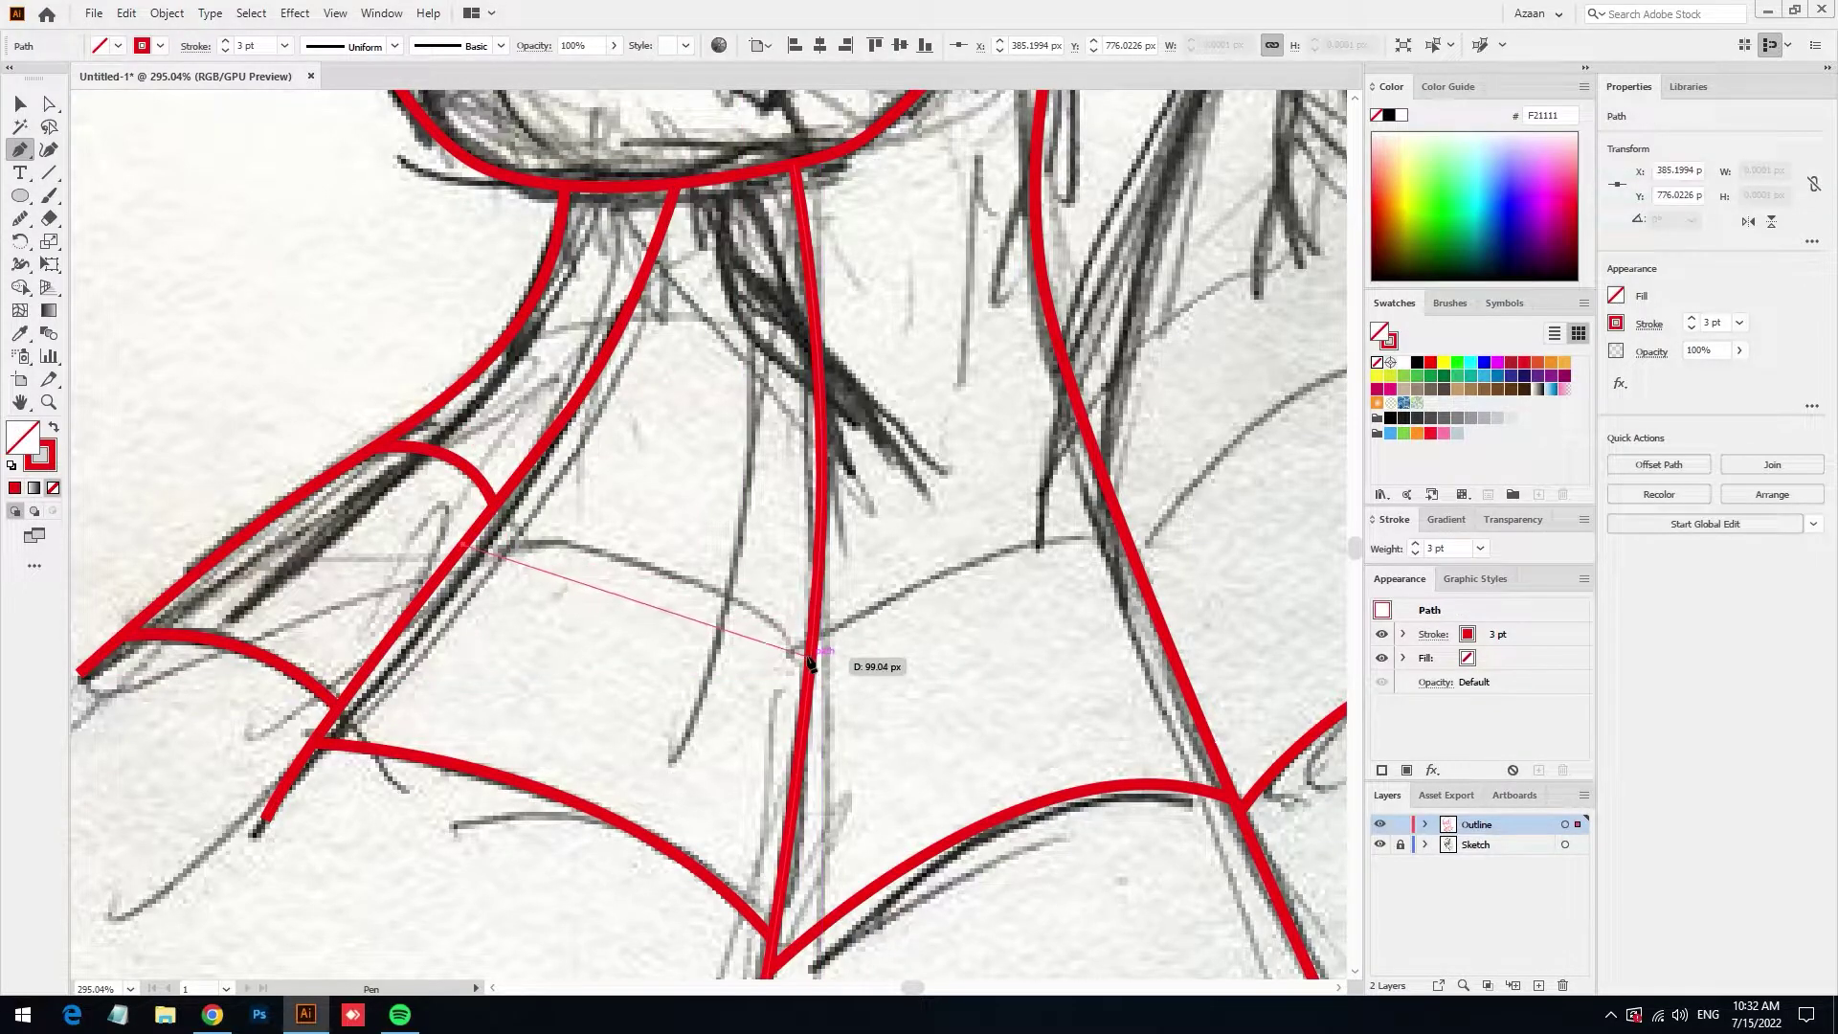
drag(811, 659, 945, 825)
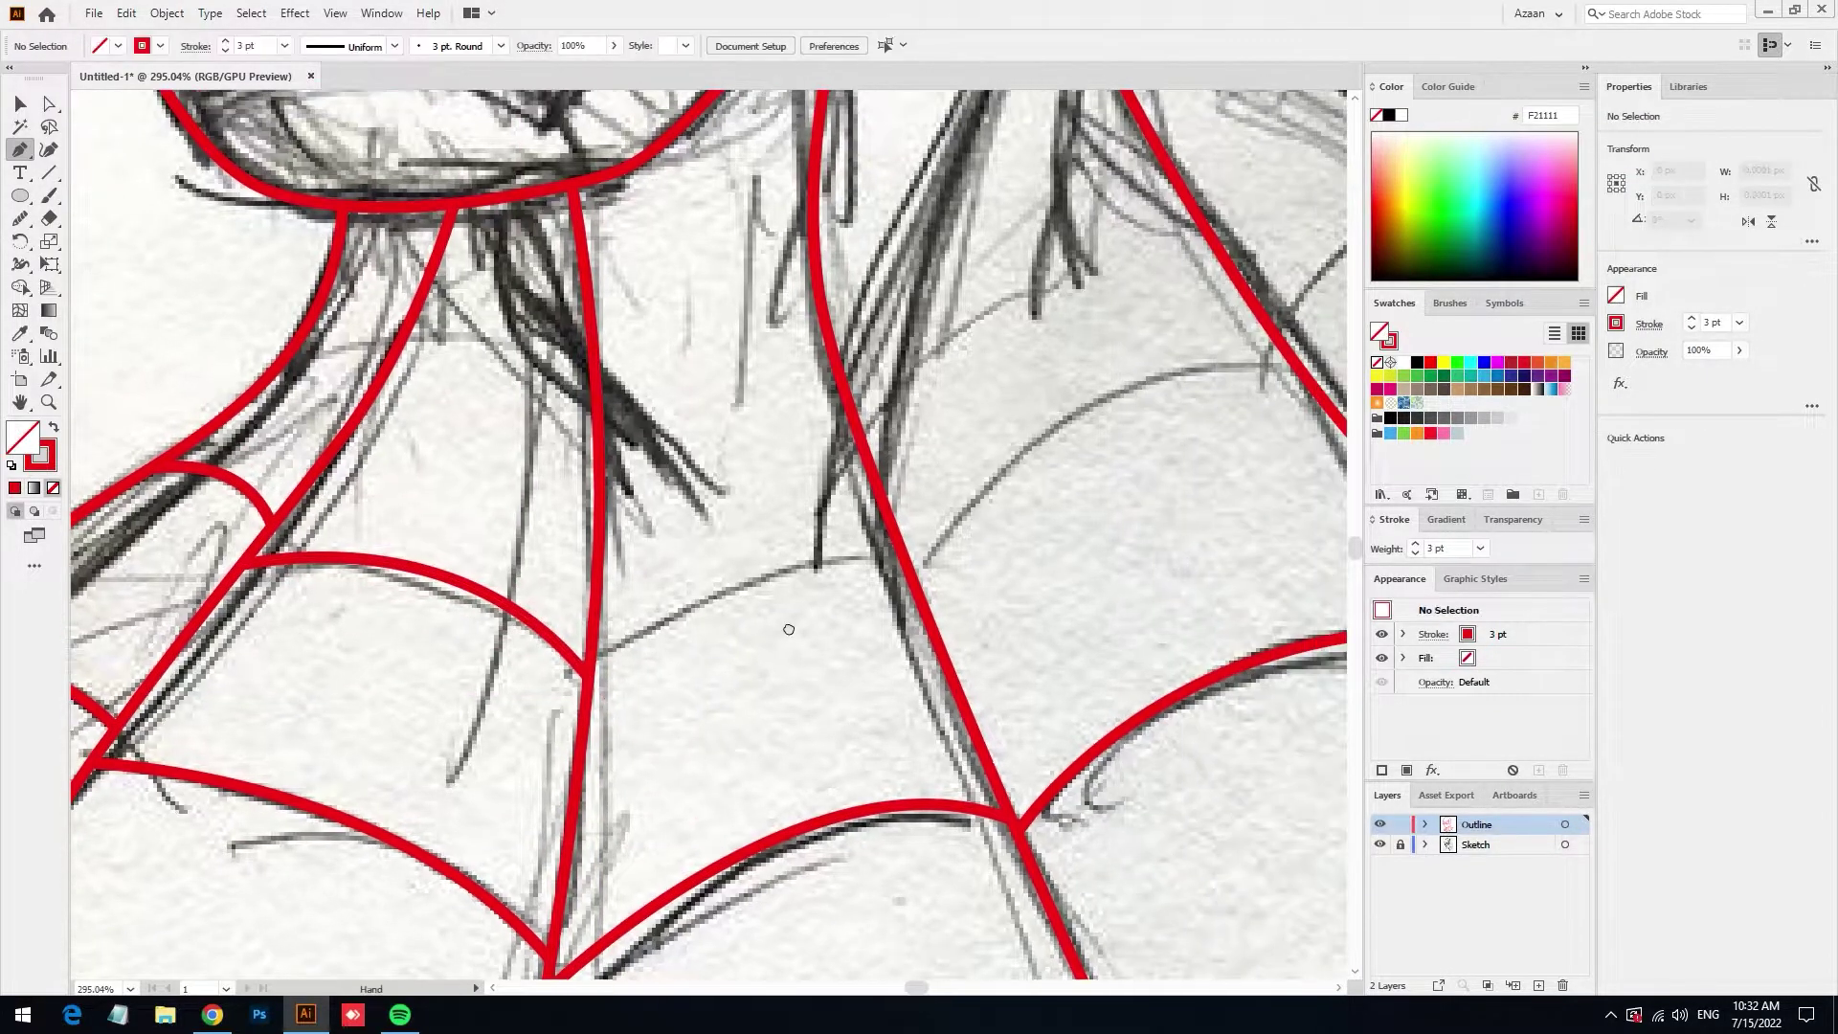
Link the central neck line to the next radial line, then arc a strand to the right shoulder line
drag(843, 629, 618, 651)
click(590, 649)
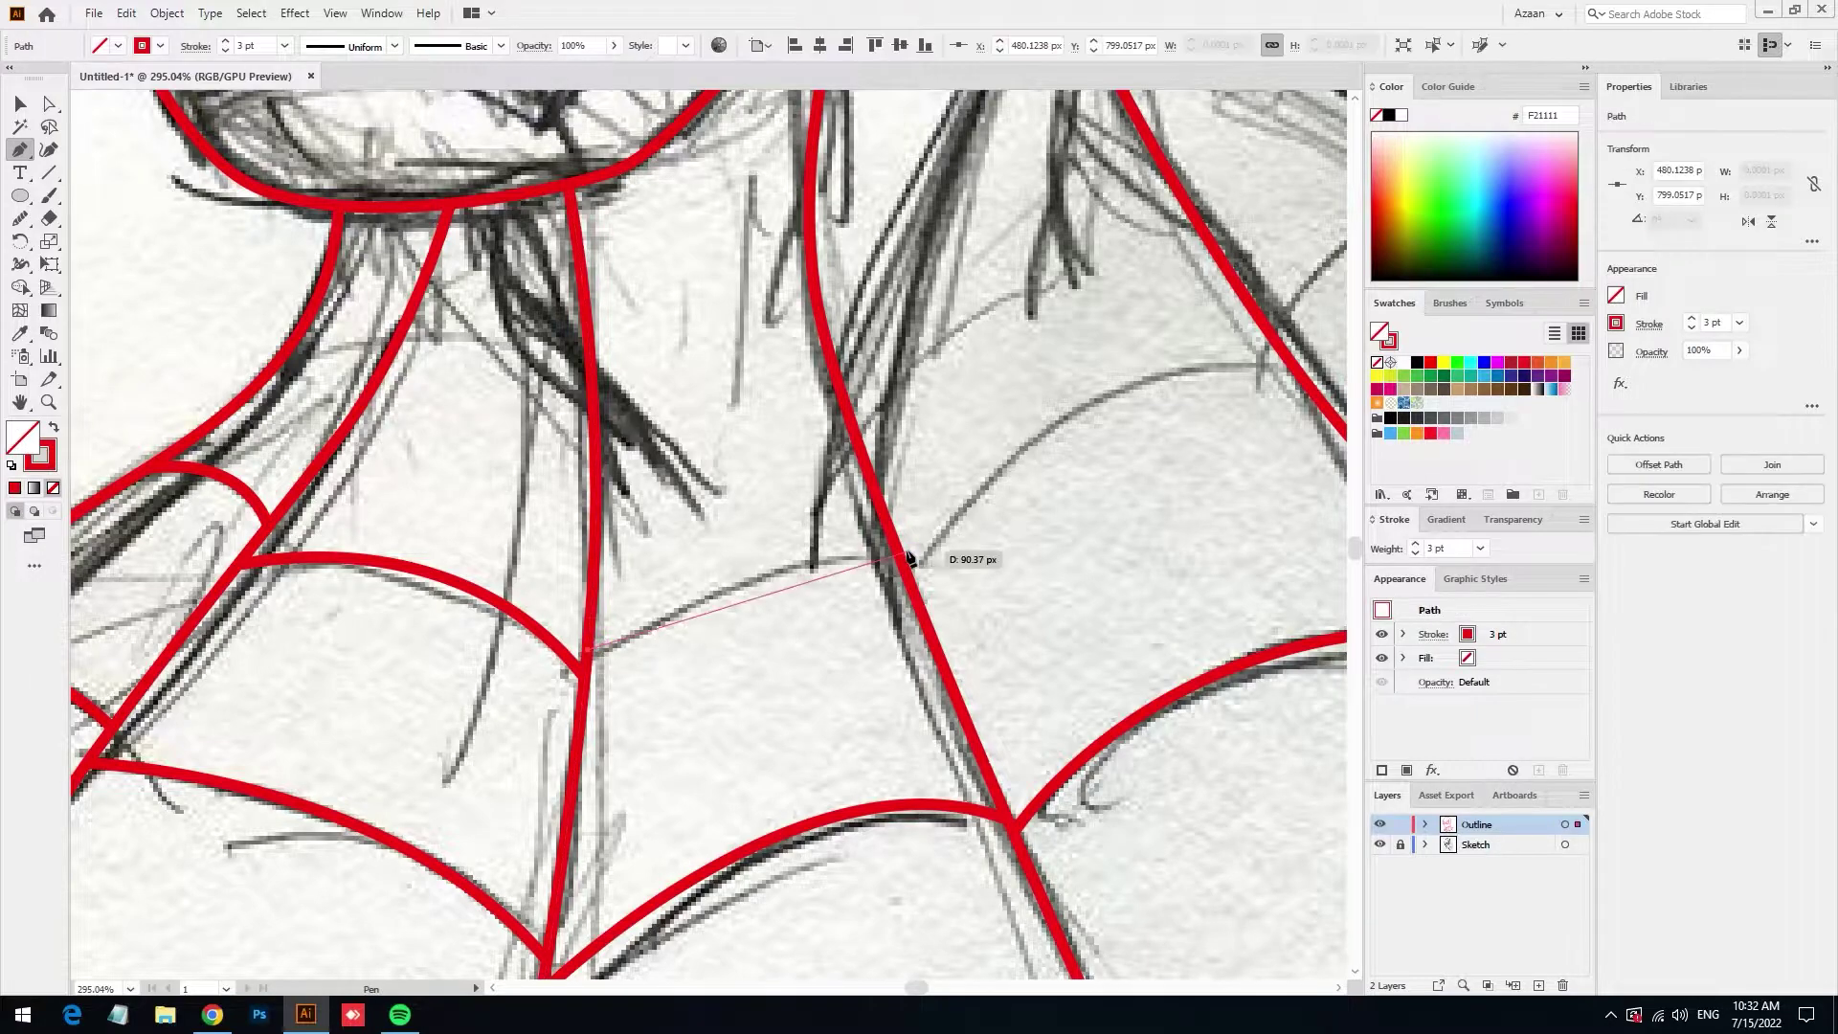
drag(900, 557, 926, 568)
ctrl+click(1043, 565)
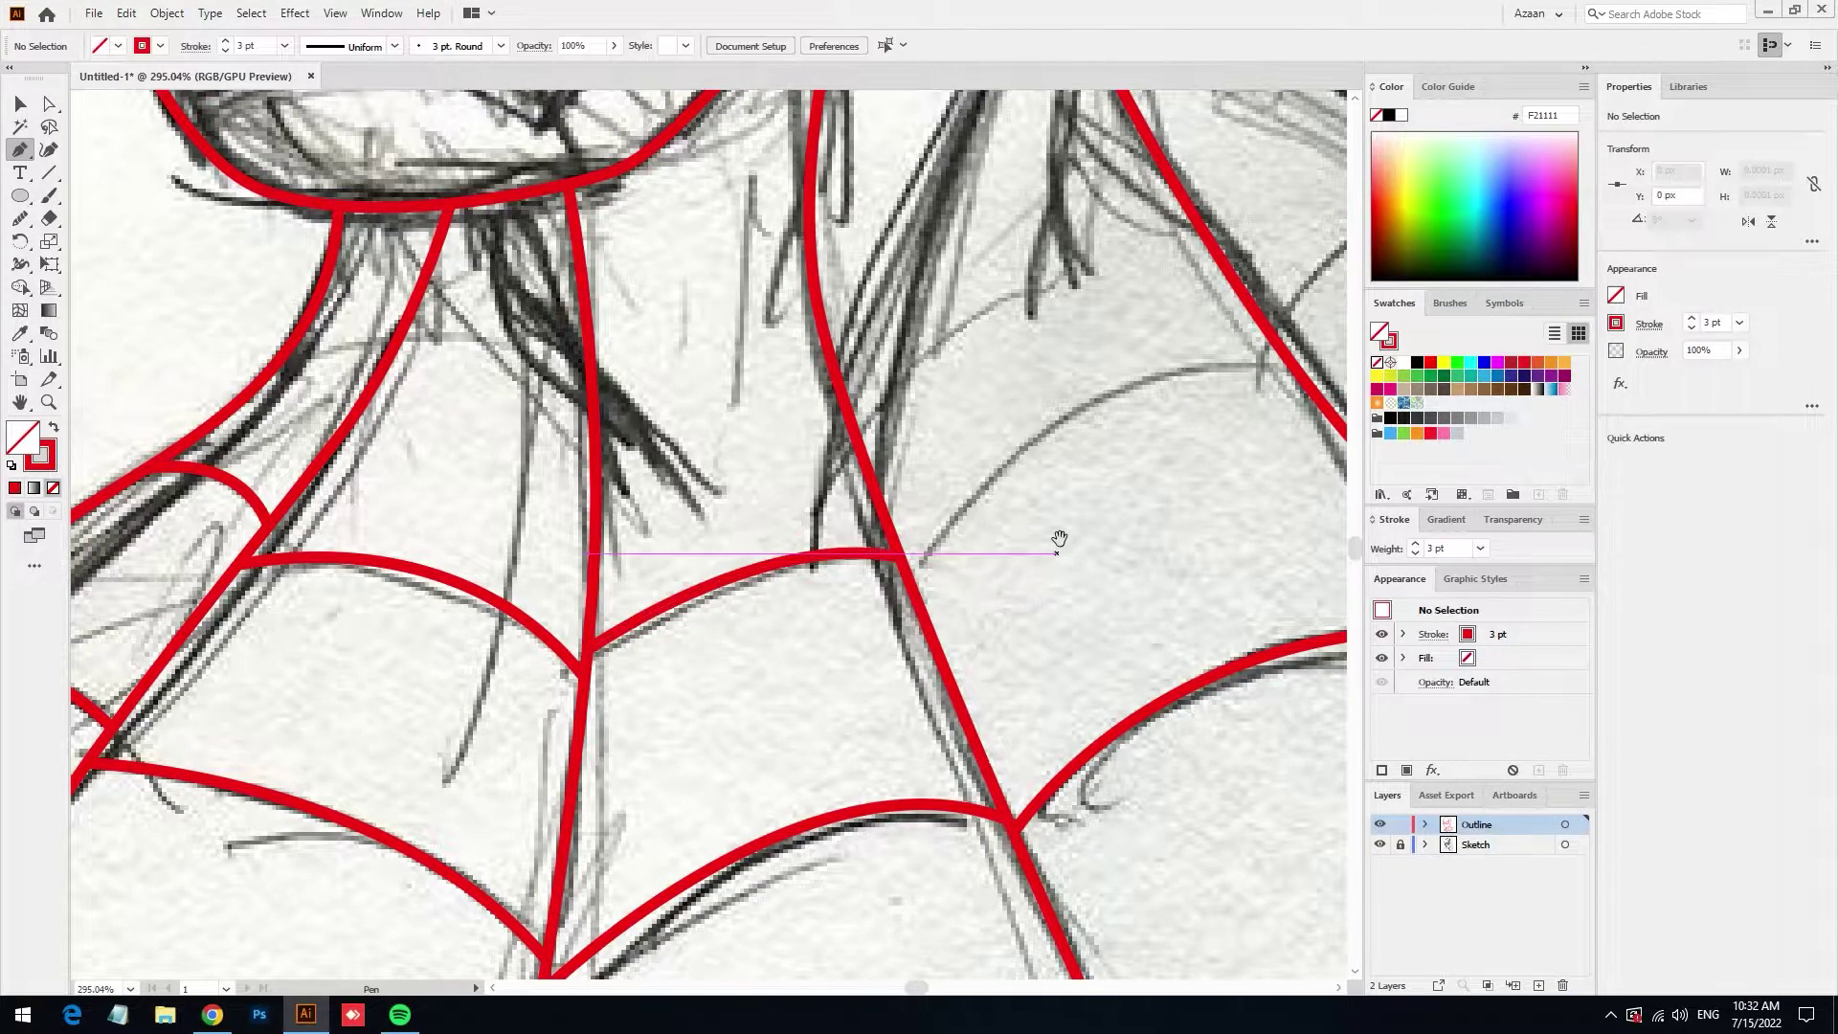
drag(896, 632, 447, 668)
click(447, 662)
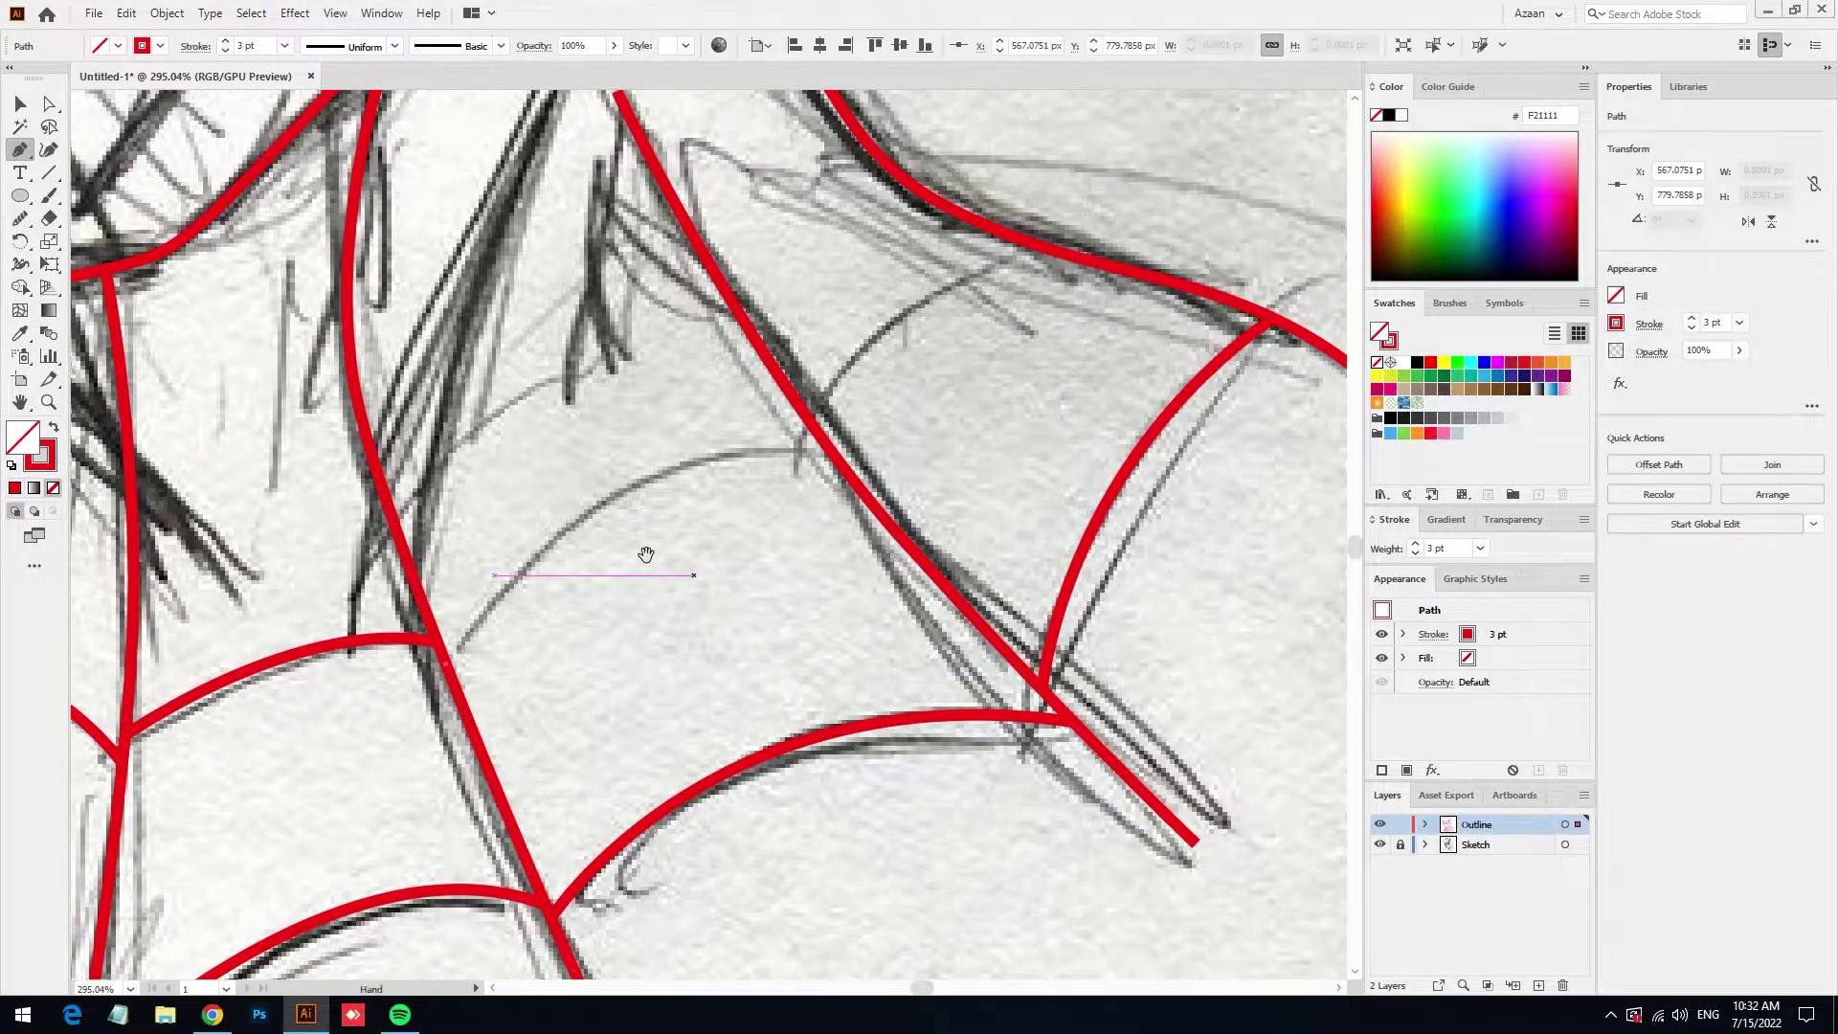
drag(832, 457, 1080, 479)
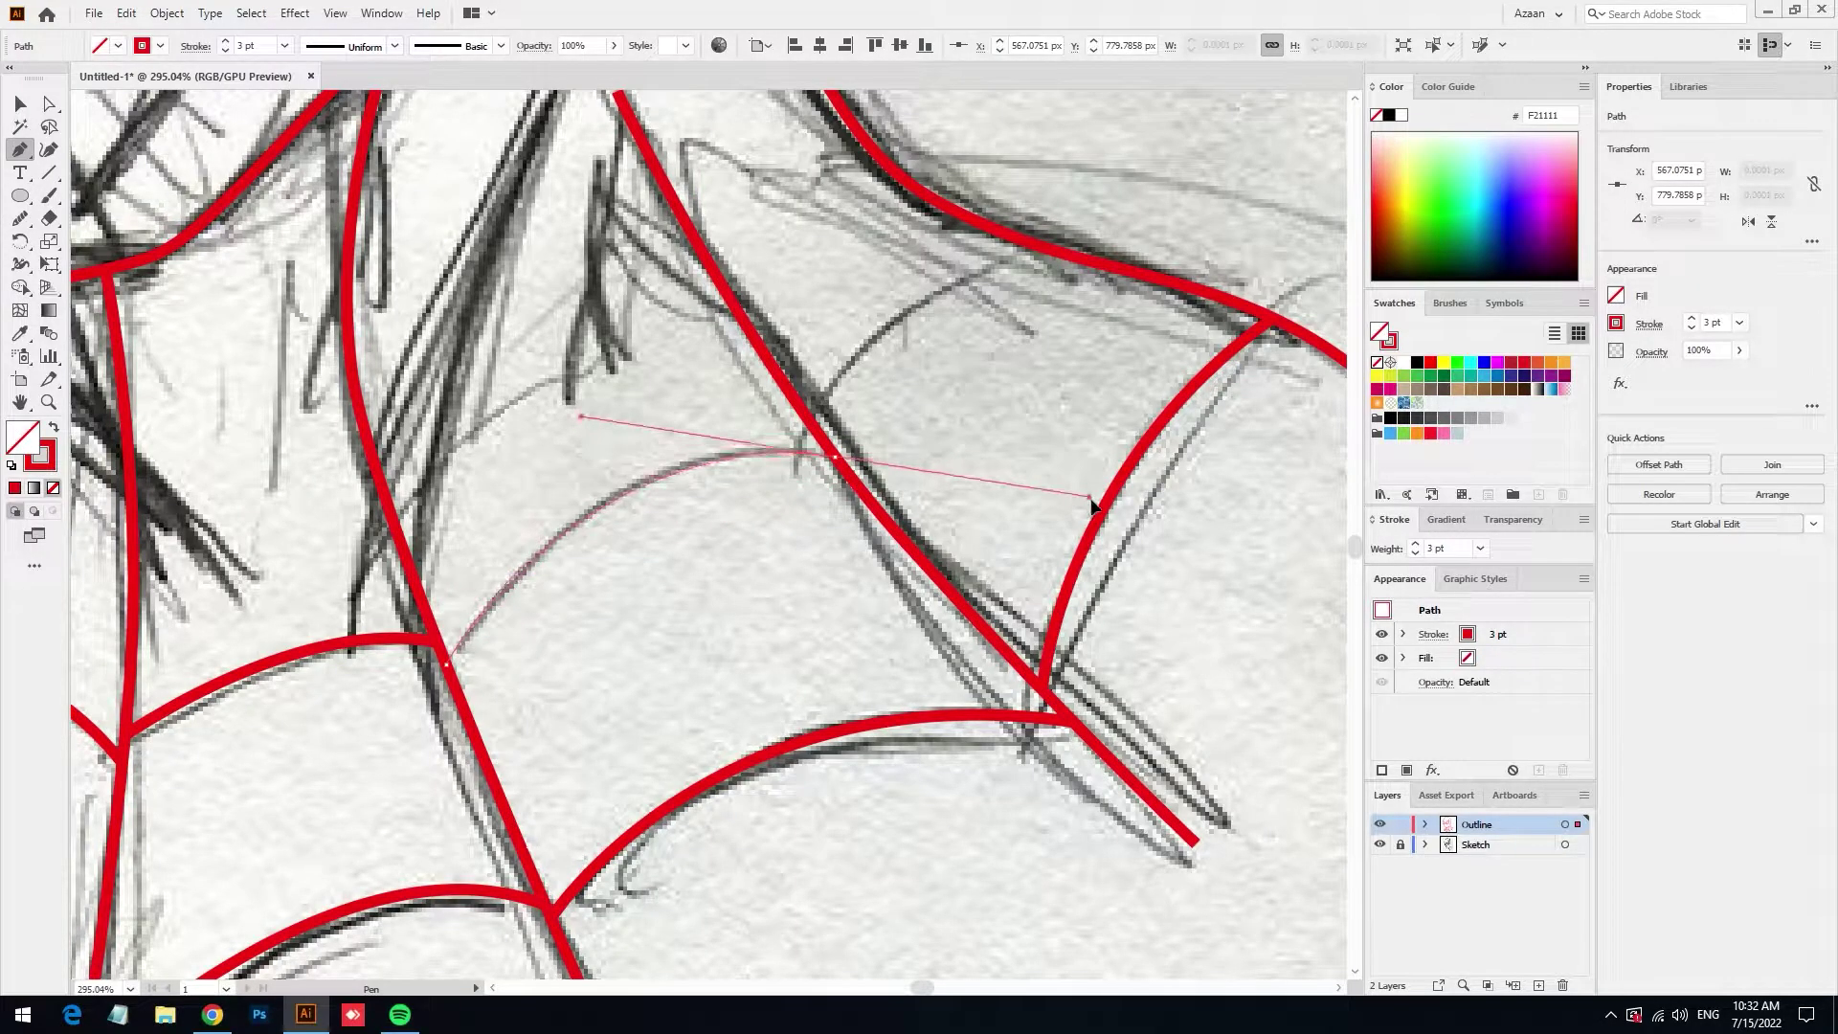
ctrl+click(1014, 402)
Draw the last red strand near the shoulder and review the completed neck web
alt+scroll(972, 348, down, 2)
alt+scroll(593, 524, up, 1)
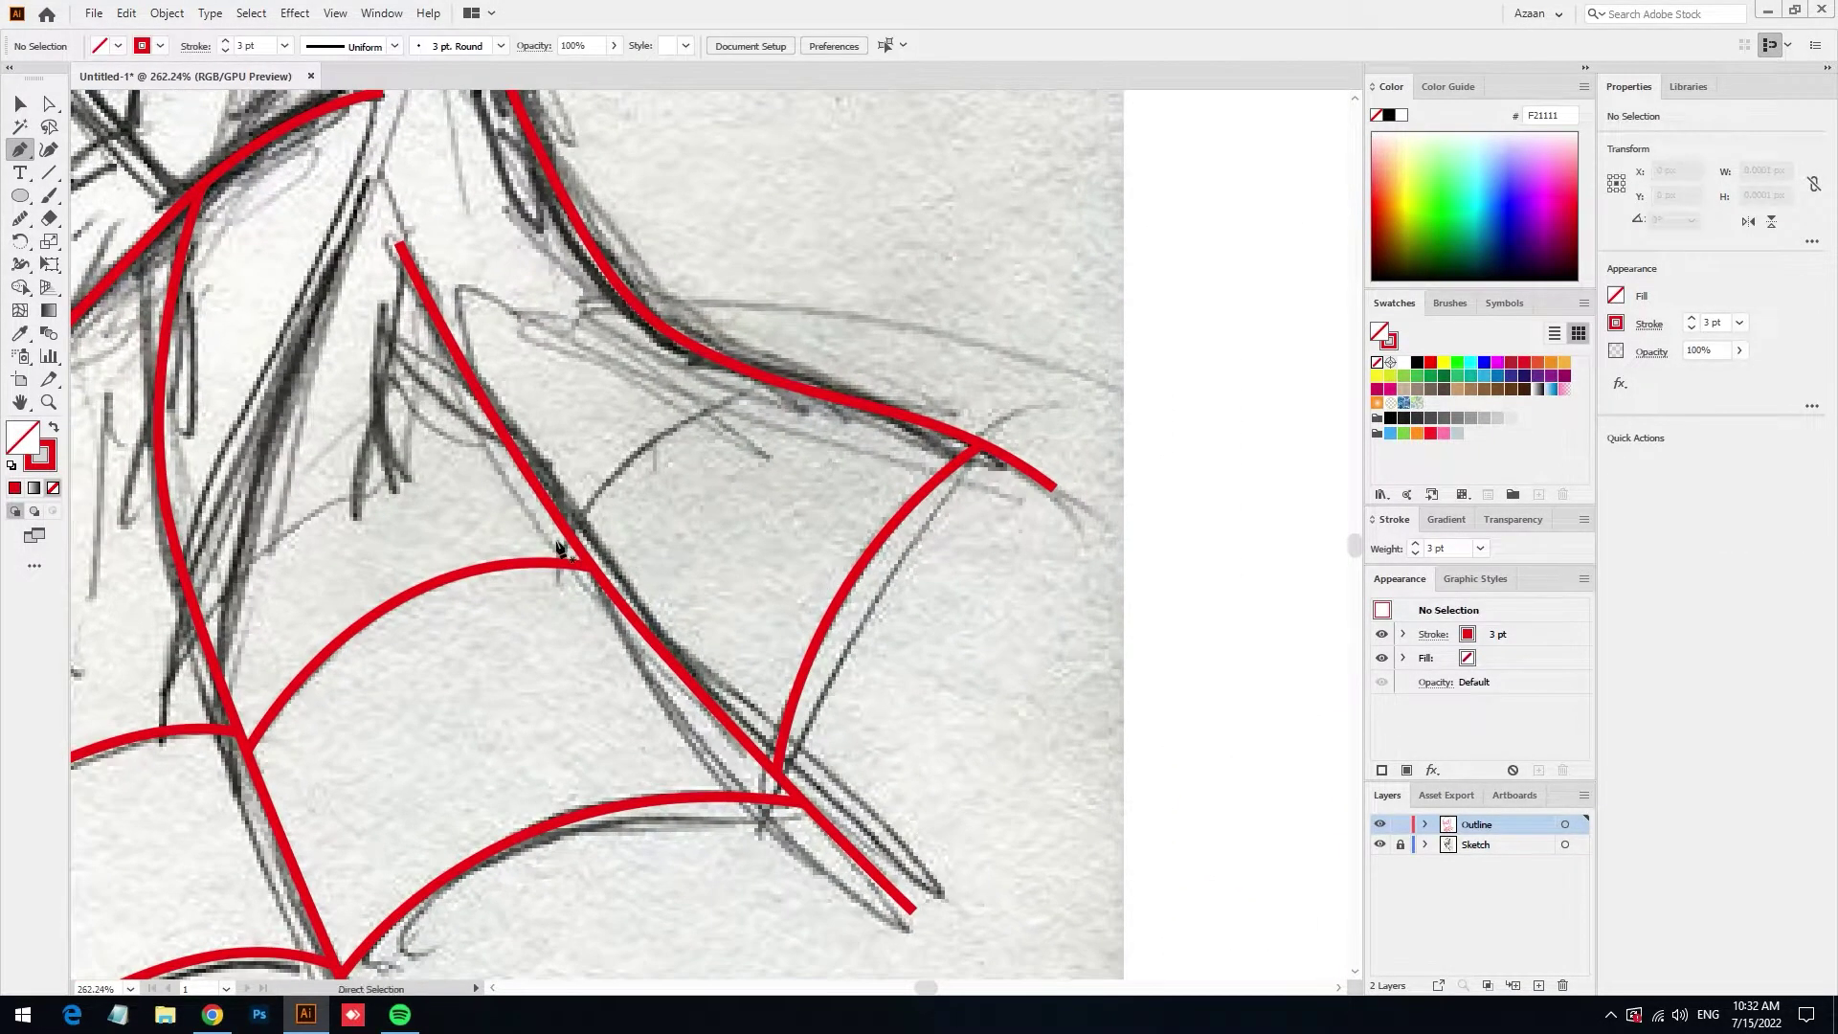
click(573, 538)
drag(775, 381, 864, 395)
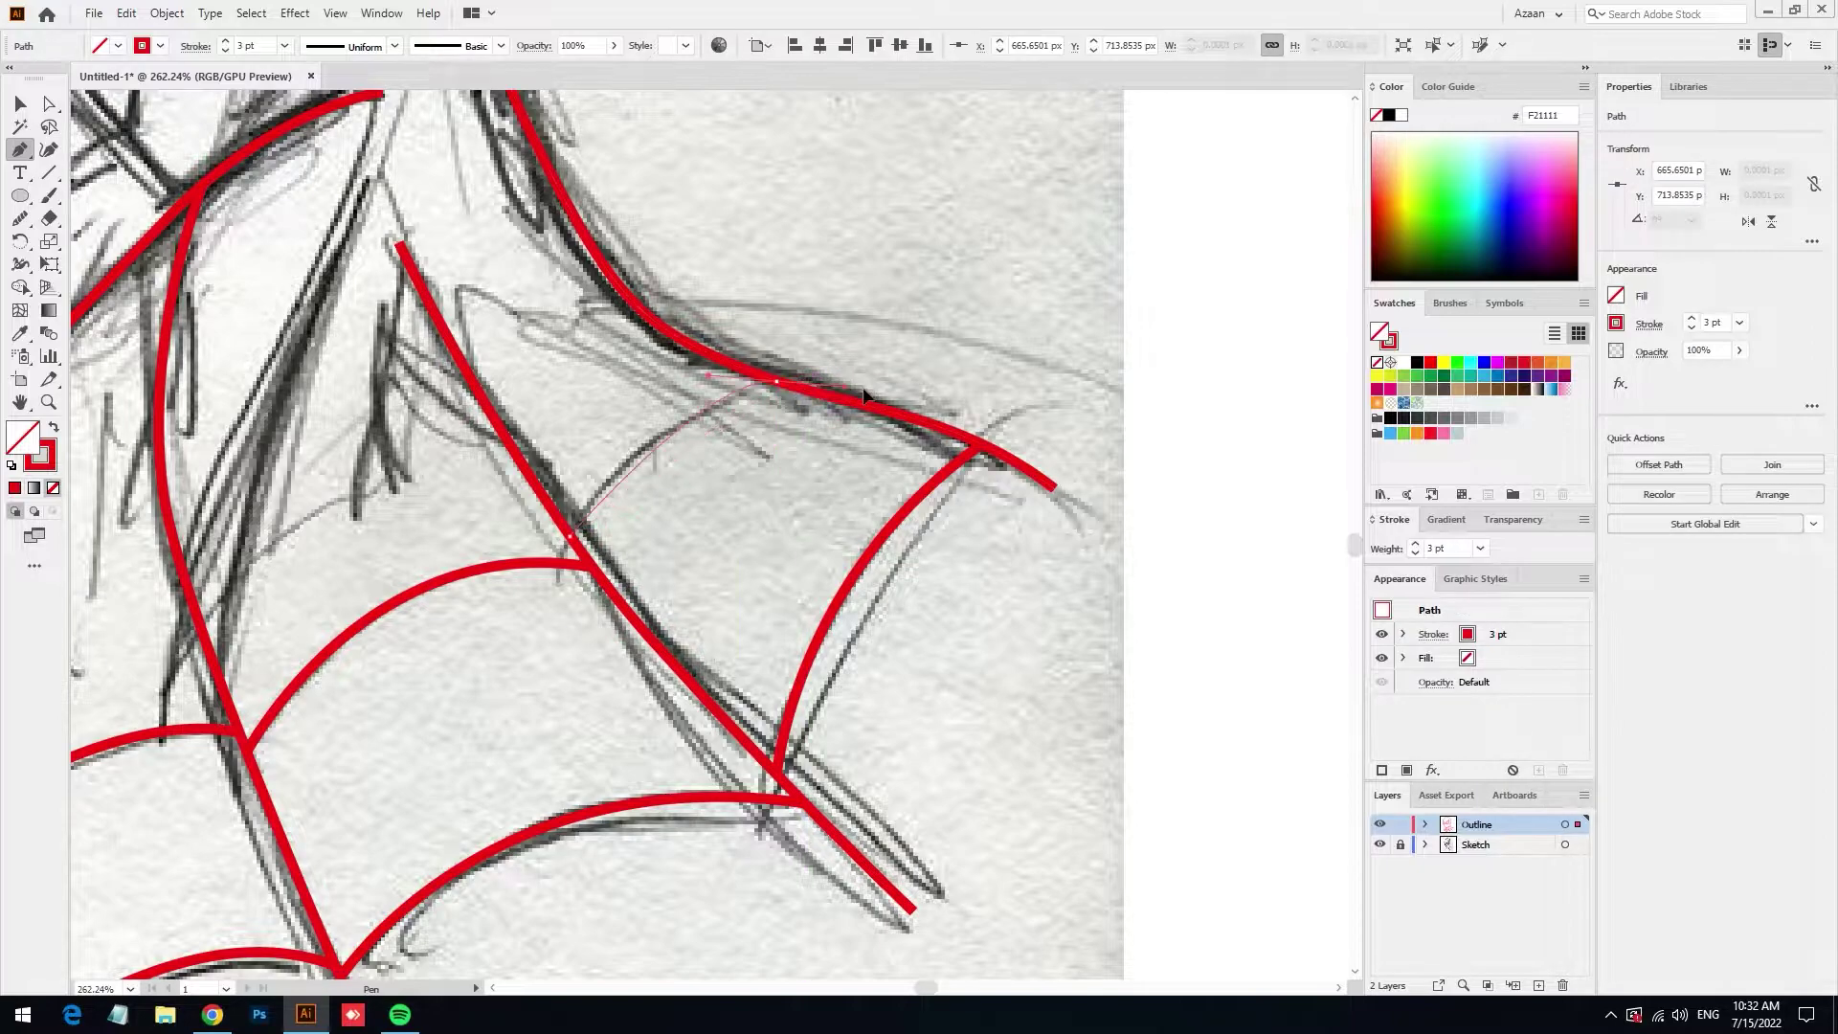
ctrl+click(911, 367)
alt+scroll(911, 368, down, 1)
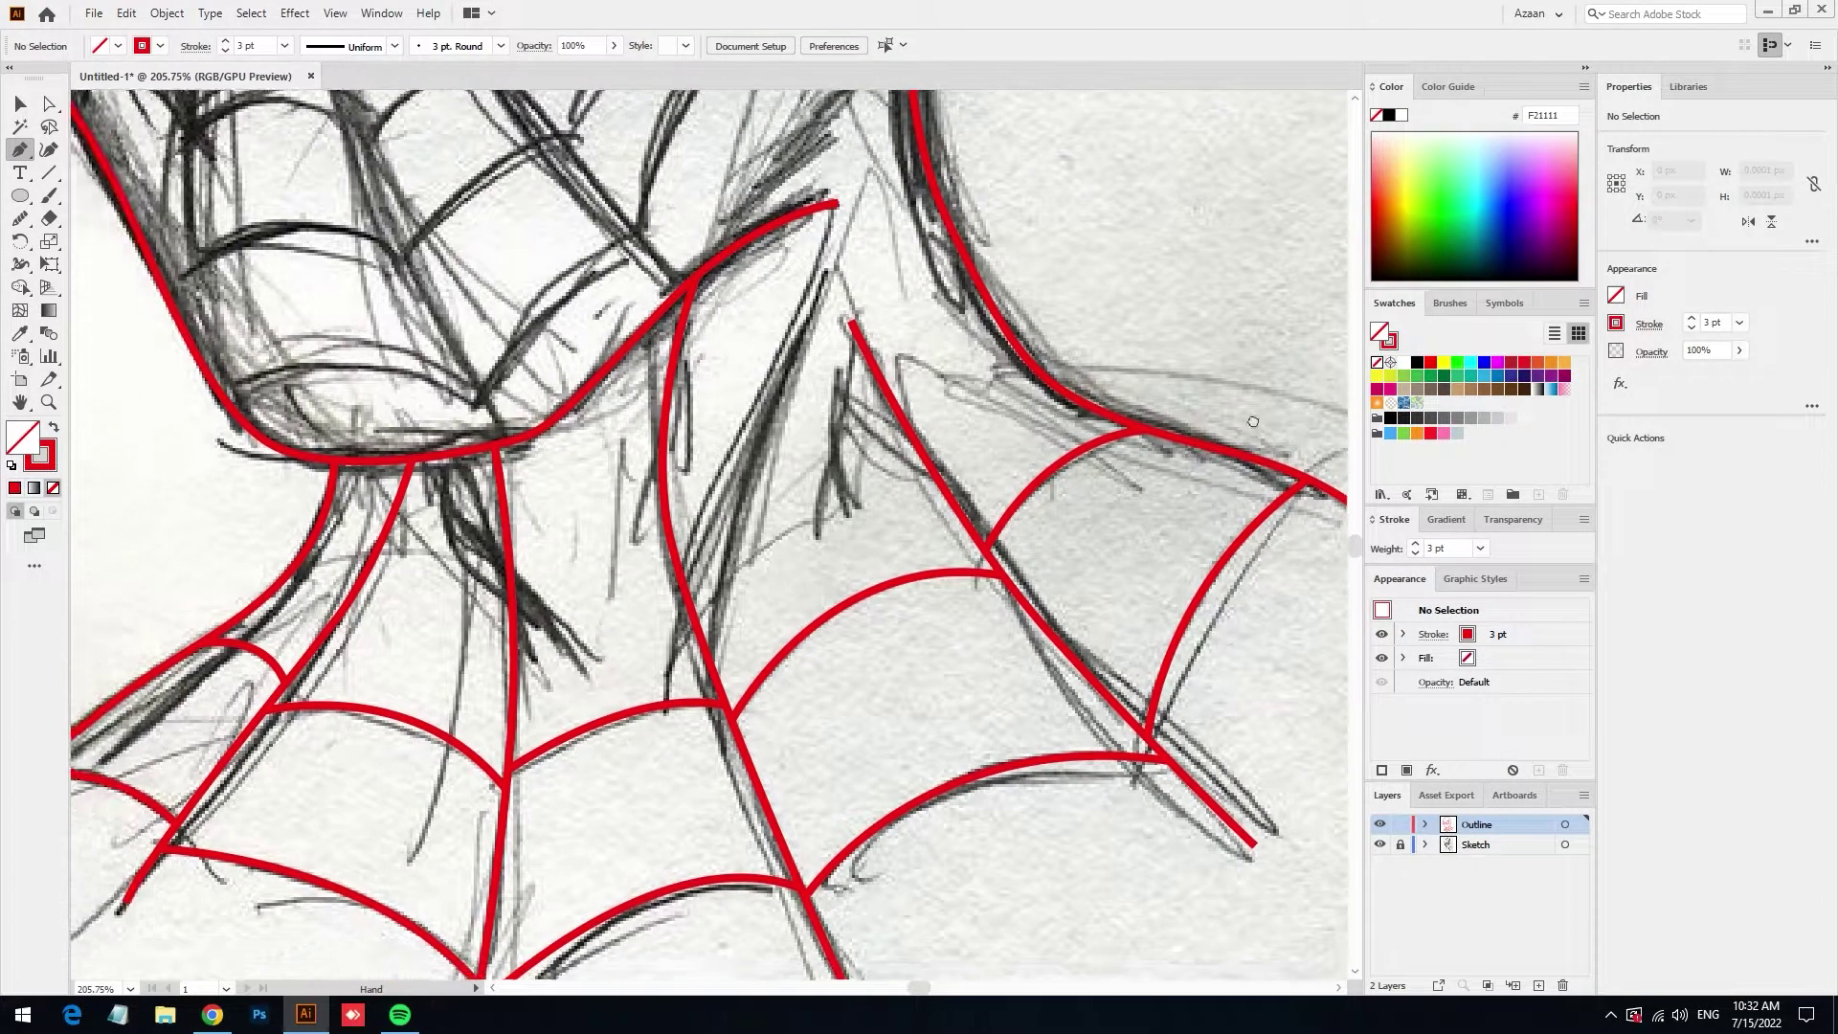
mouse_move(907, 589)
mouse_down()
mouse_move(902, 517)
mouse_move(948, 546)
mouse_up()
Zoom to the nose and trace a closed four-point red loop around the small circle, then deselect
alt+scroll(866, 536, down, 3)
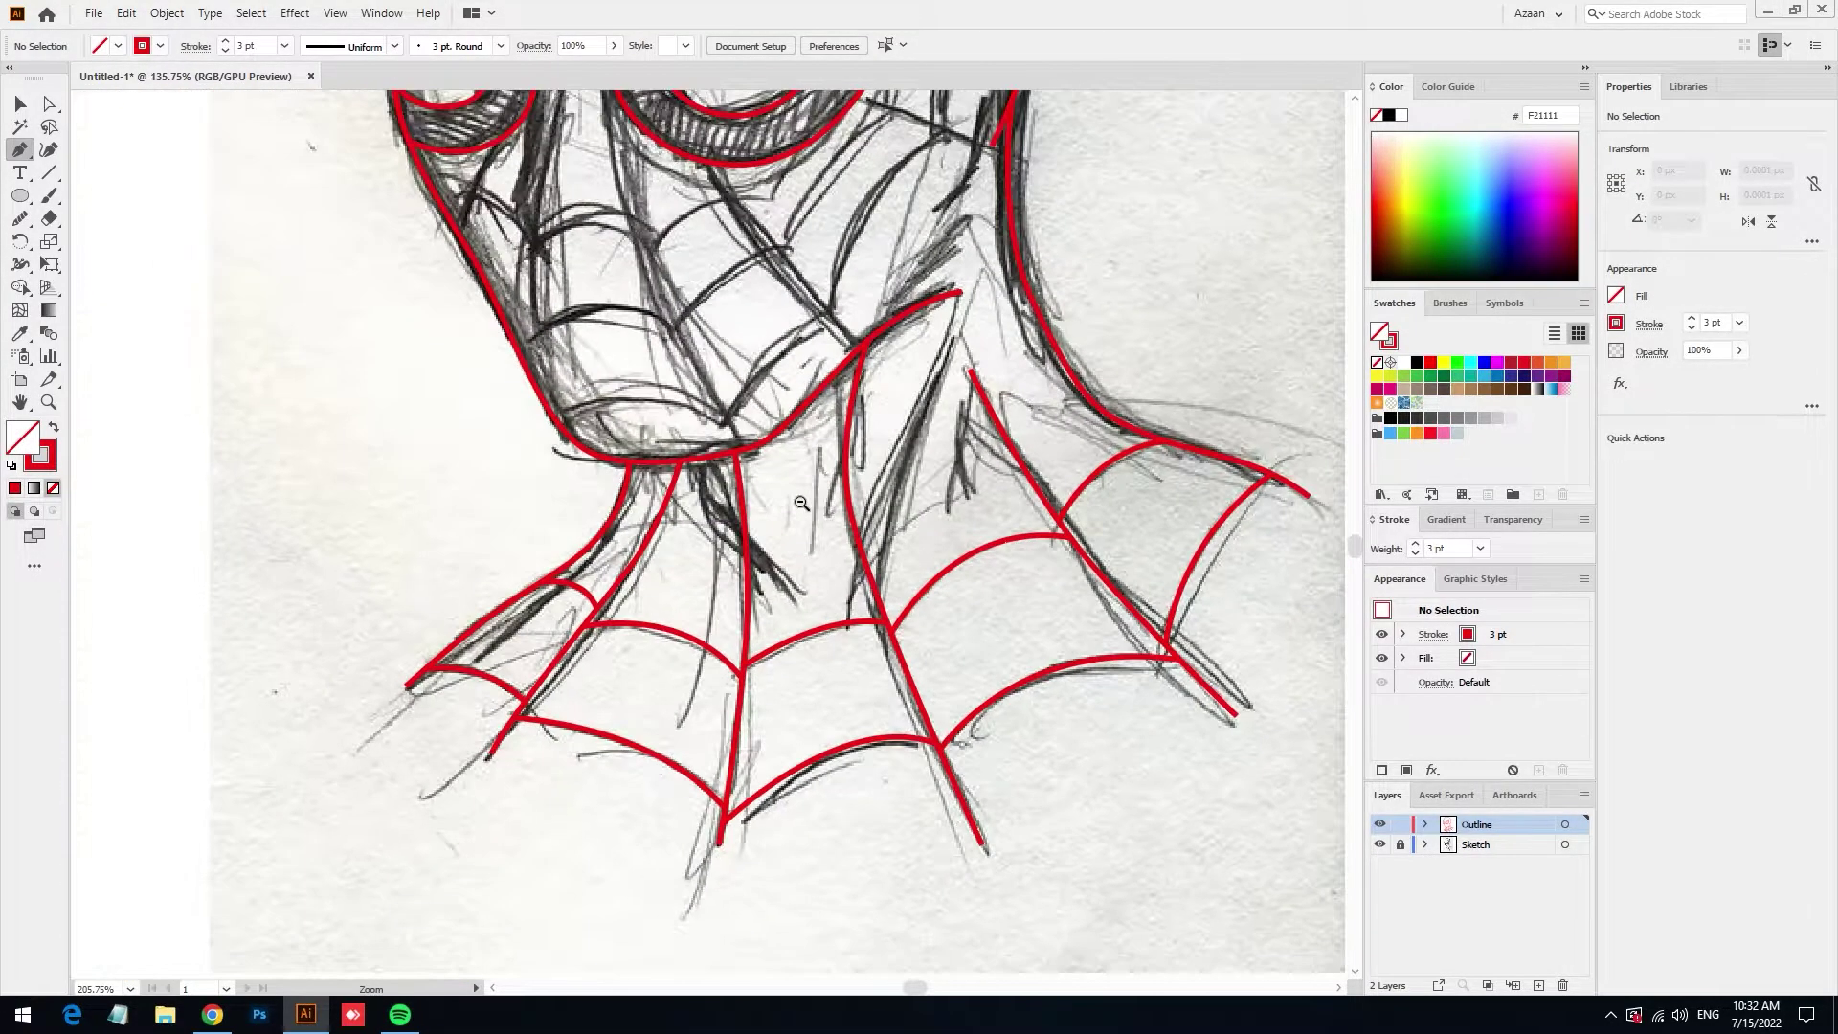
alt+scroll(867, 536, up, 2)
scroll(911, 469, up, 1)
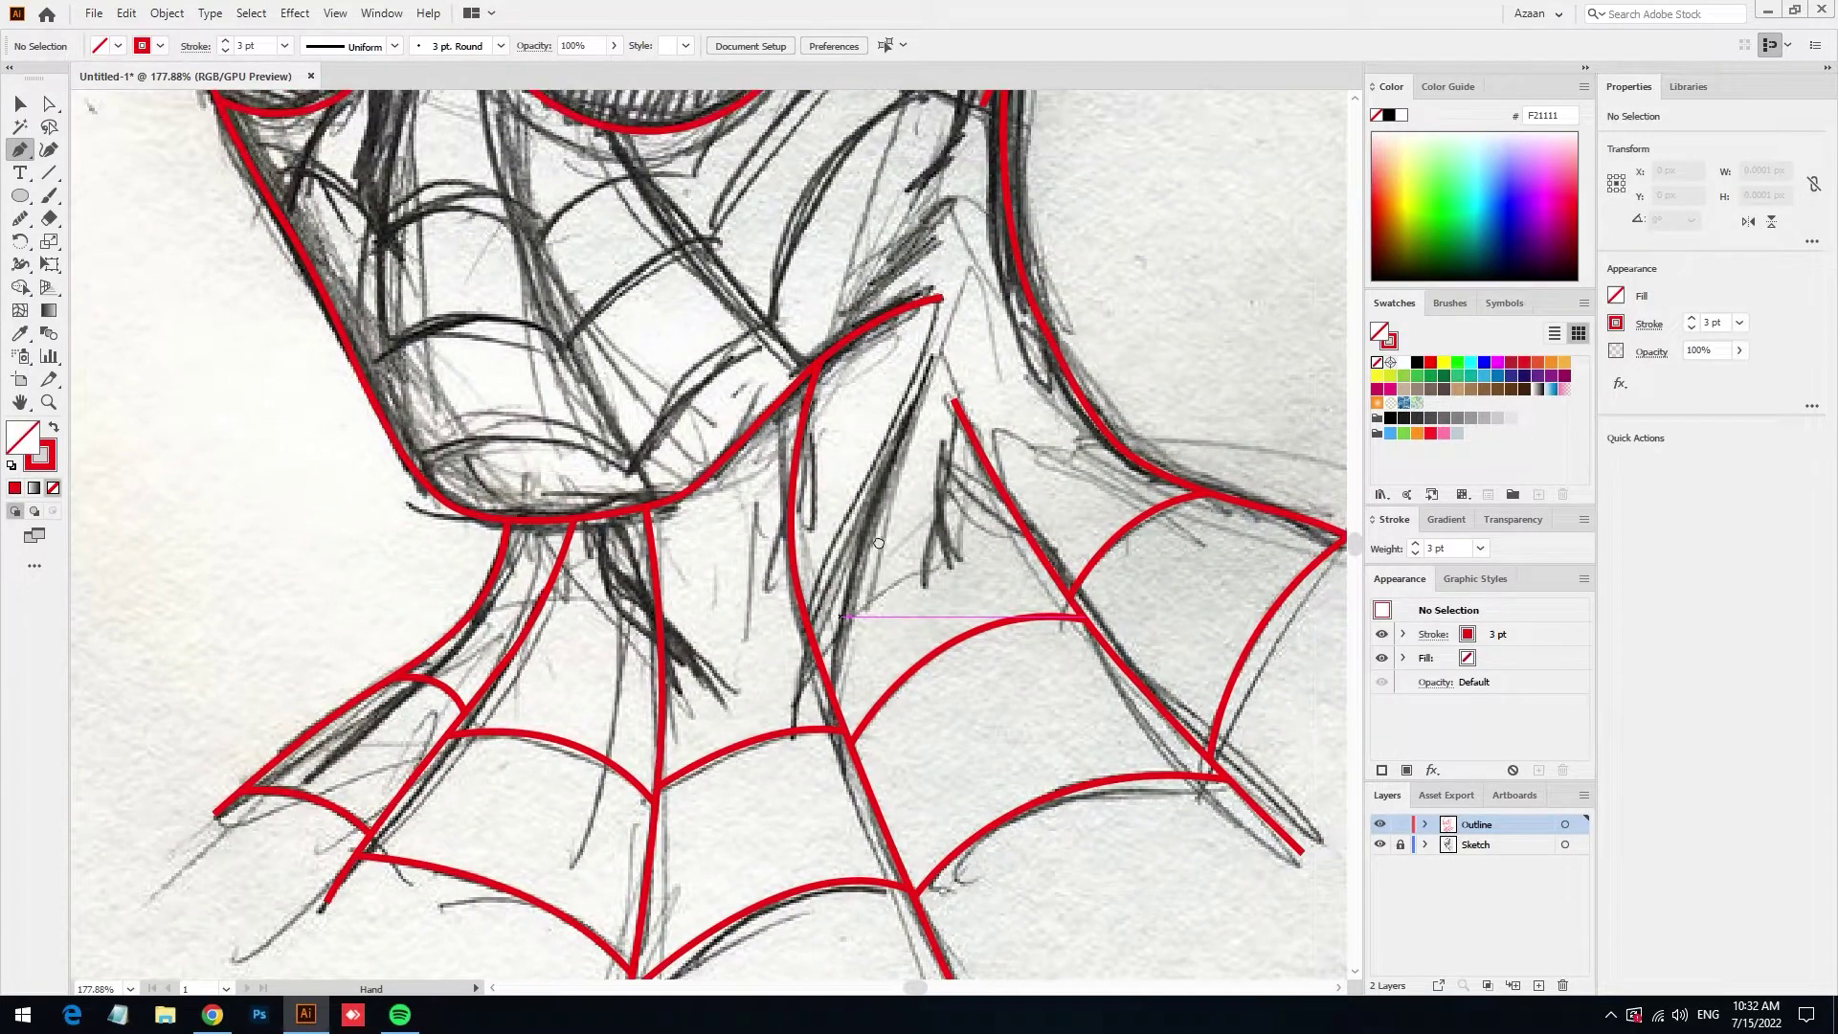
scroll(814, 536, up, 1)
scroll(689, 622, up, 1)
scroll(564, 718, up, 2)
scroll(541, 703, down, 2)
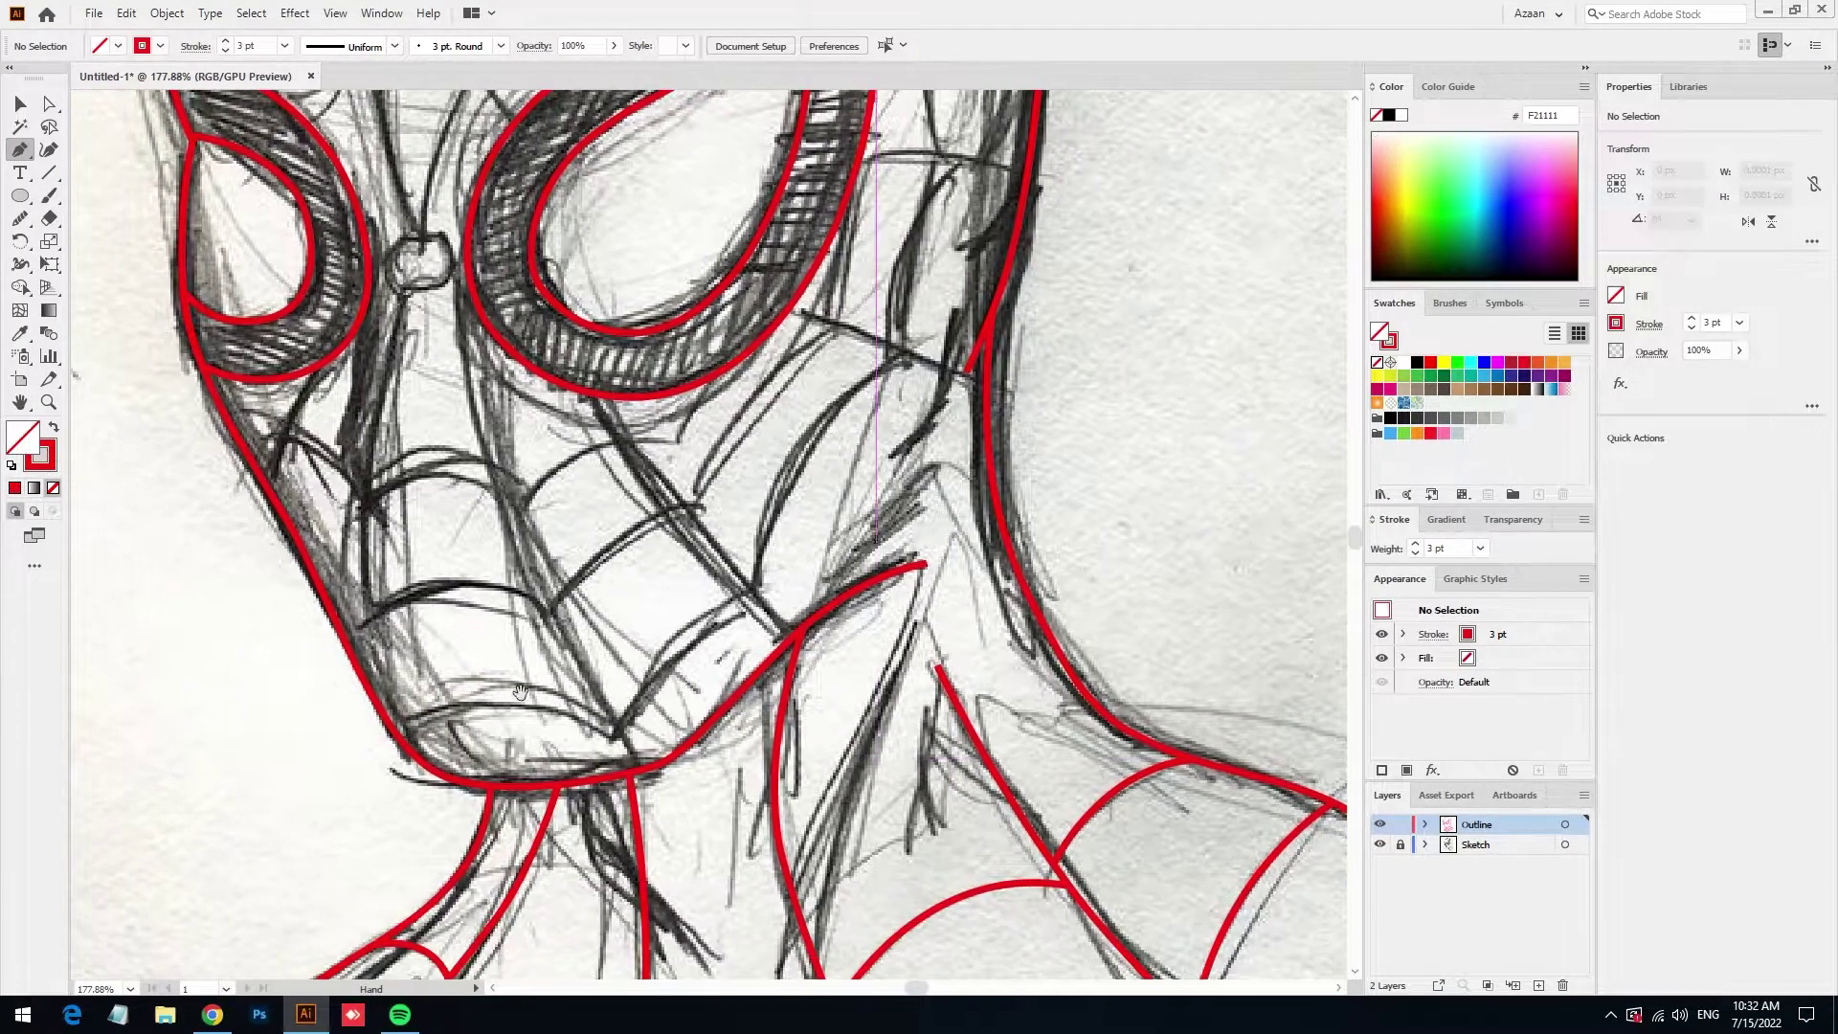
alt+scroll(635, 754, down, 3)
scroll(558, 238, up, 1)
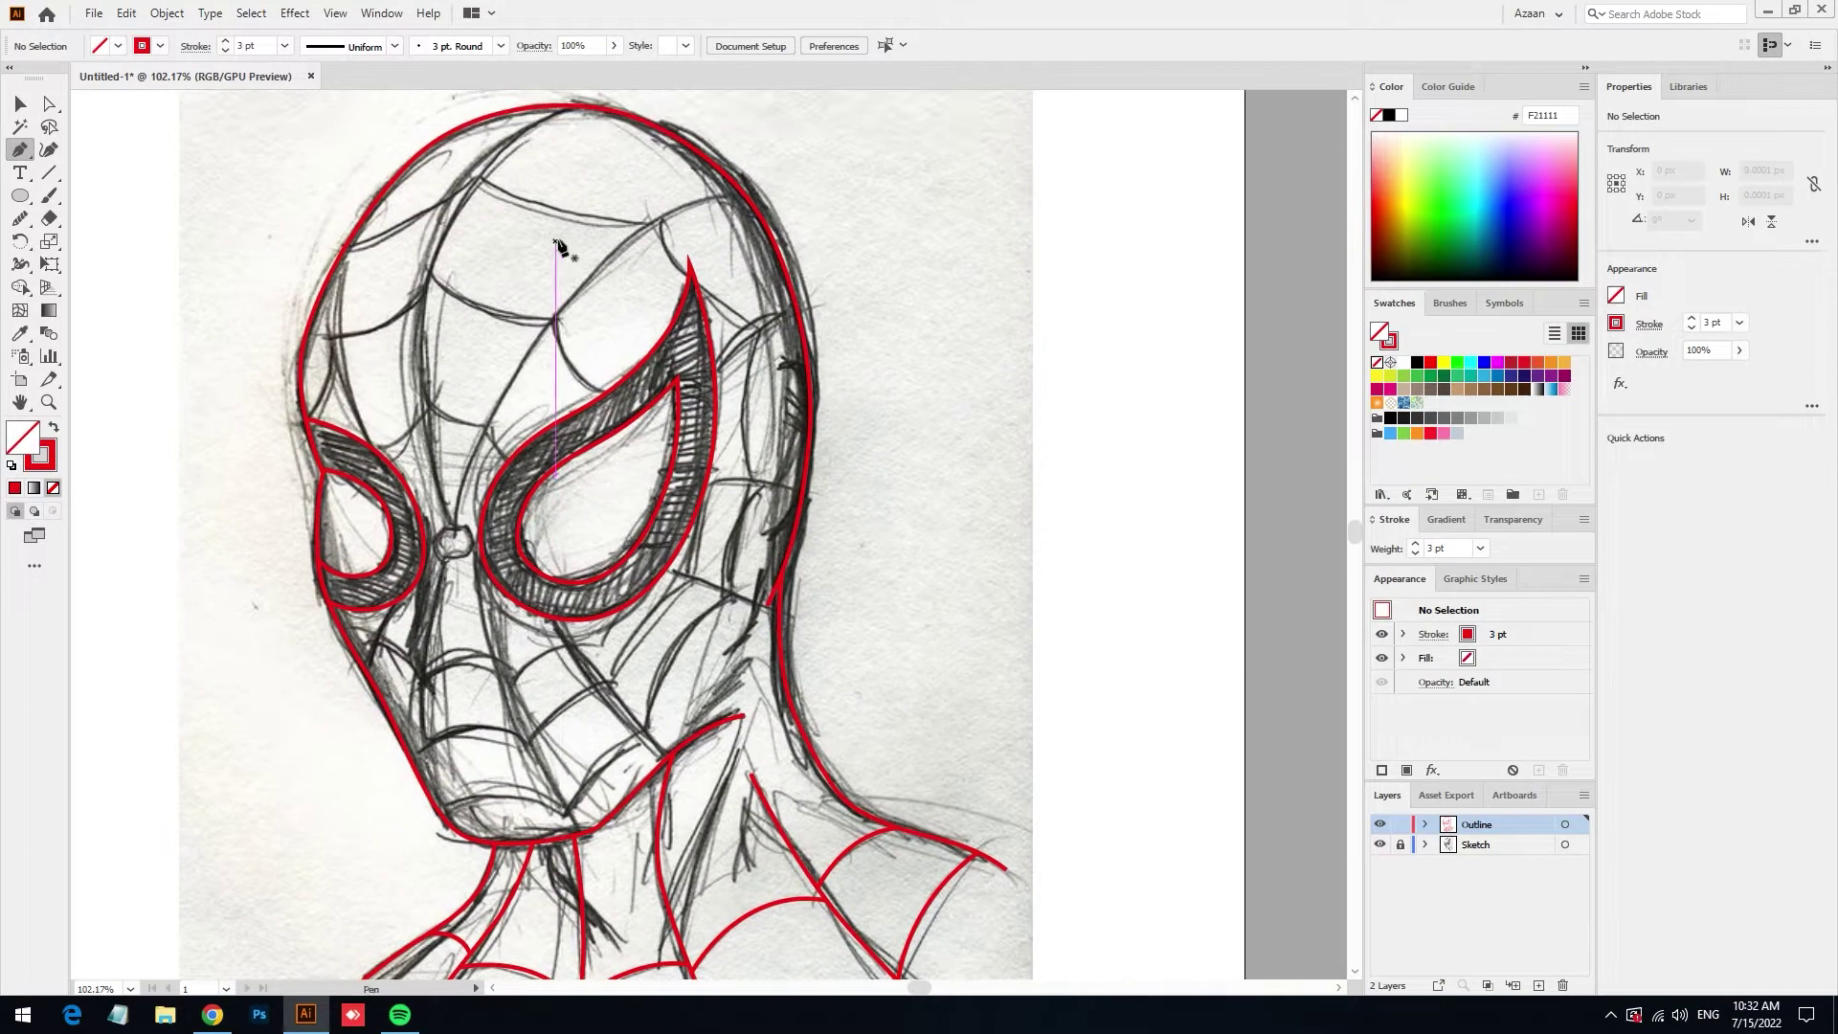
alt+scroll(600, 624, up, 2)
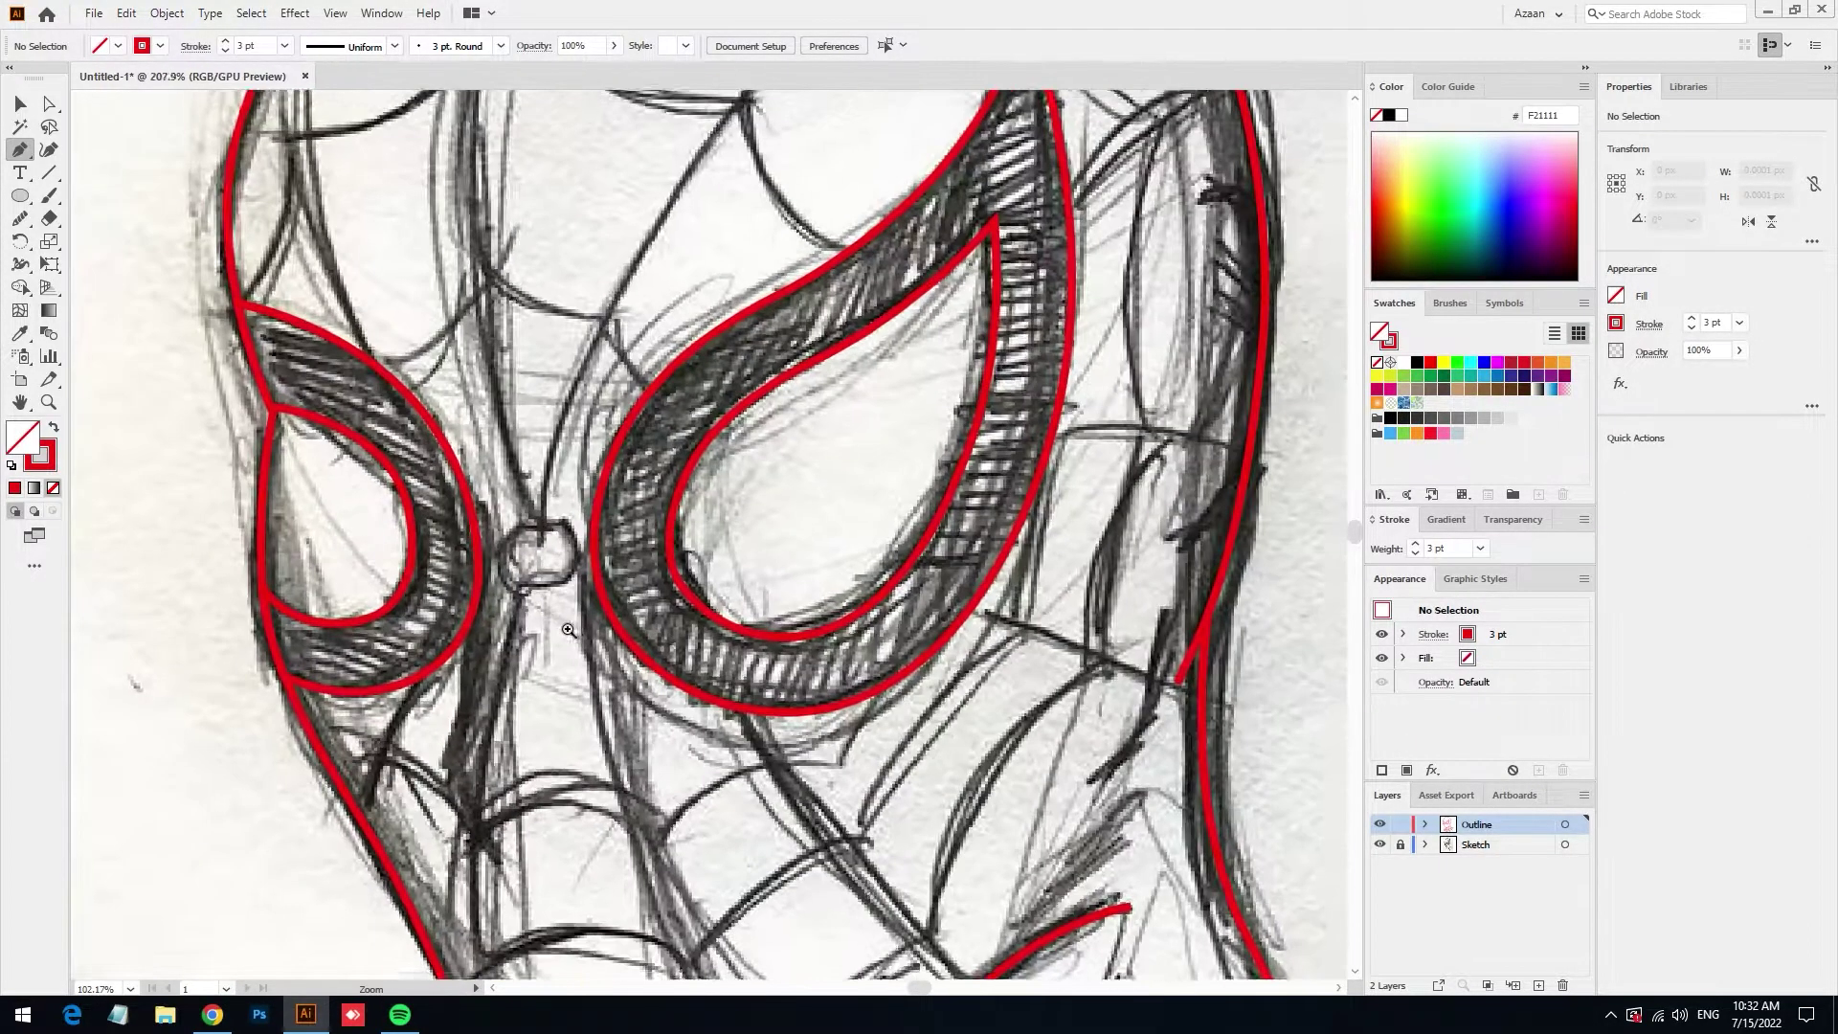
alt+scroll(601, 624, up, 1)
drag(546, 557, 643, 521)
click(632, 522)
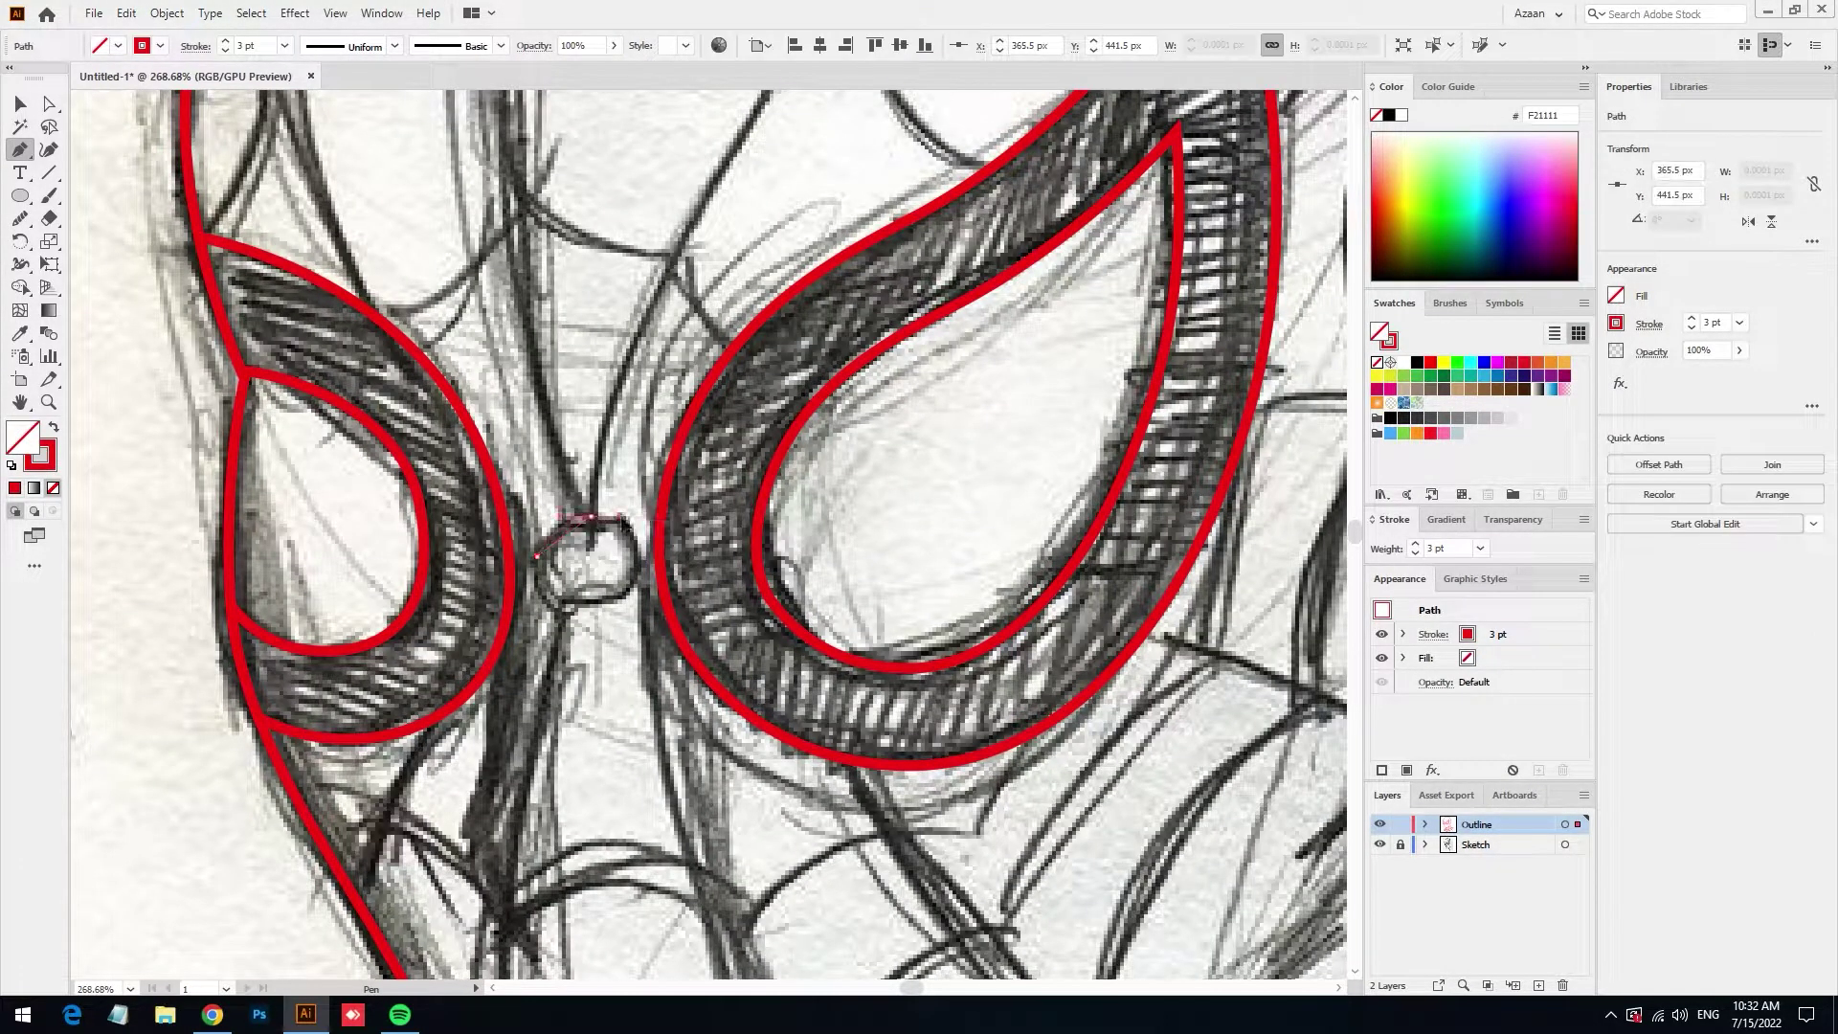
click(636, 574)
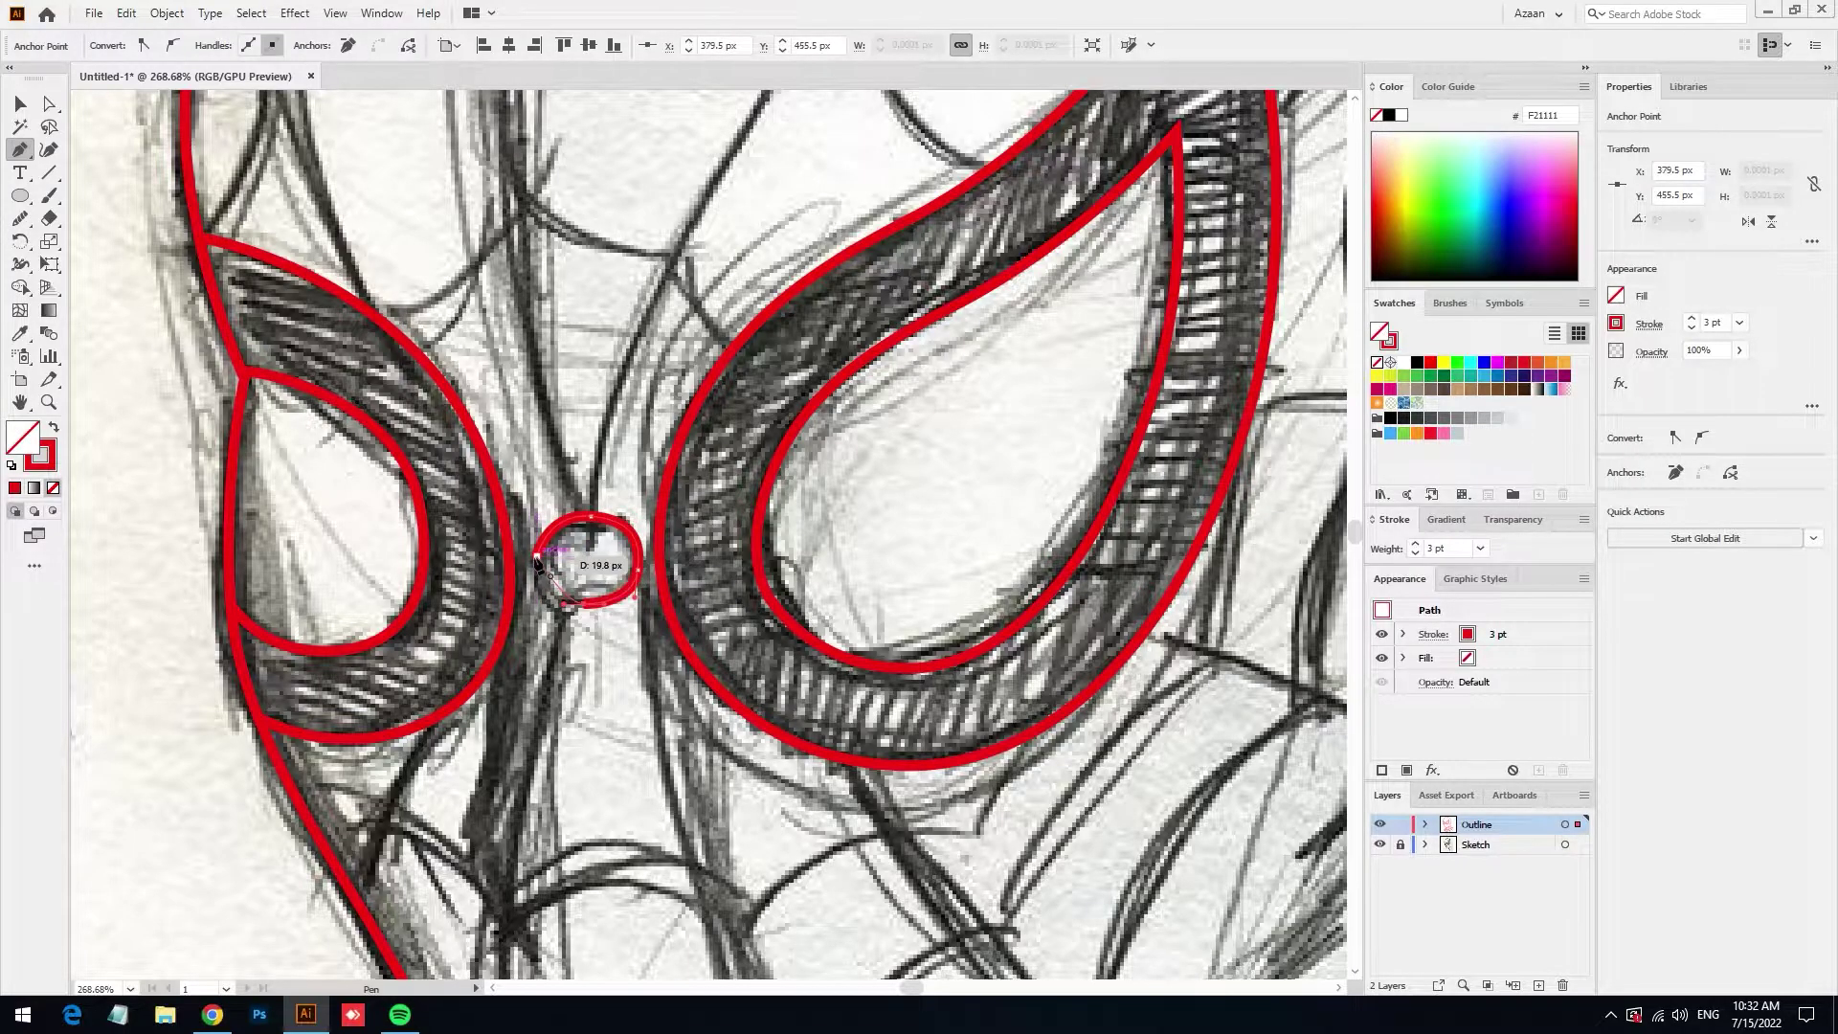
click(538, 557)
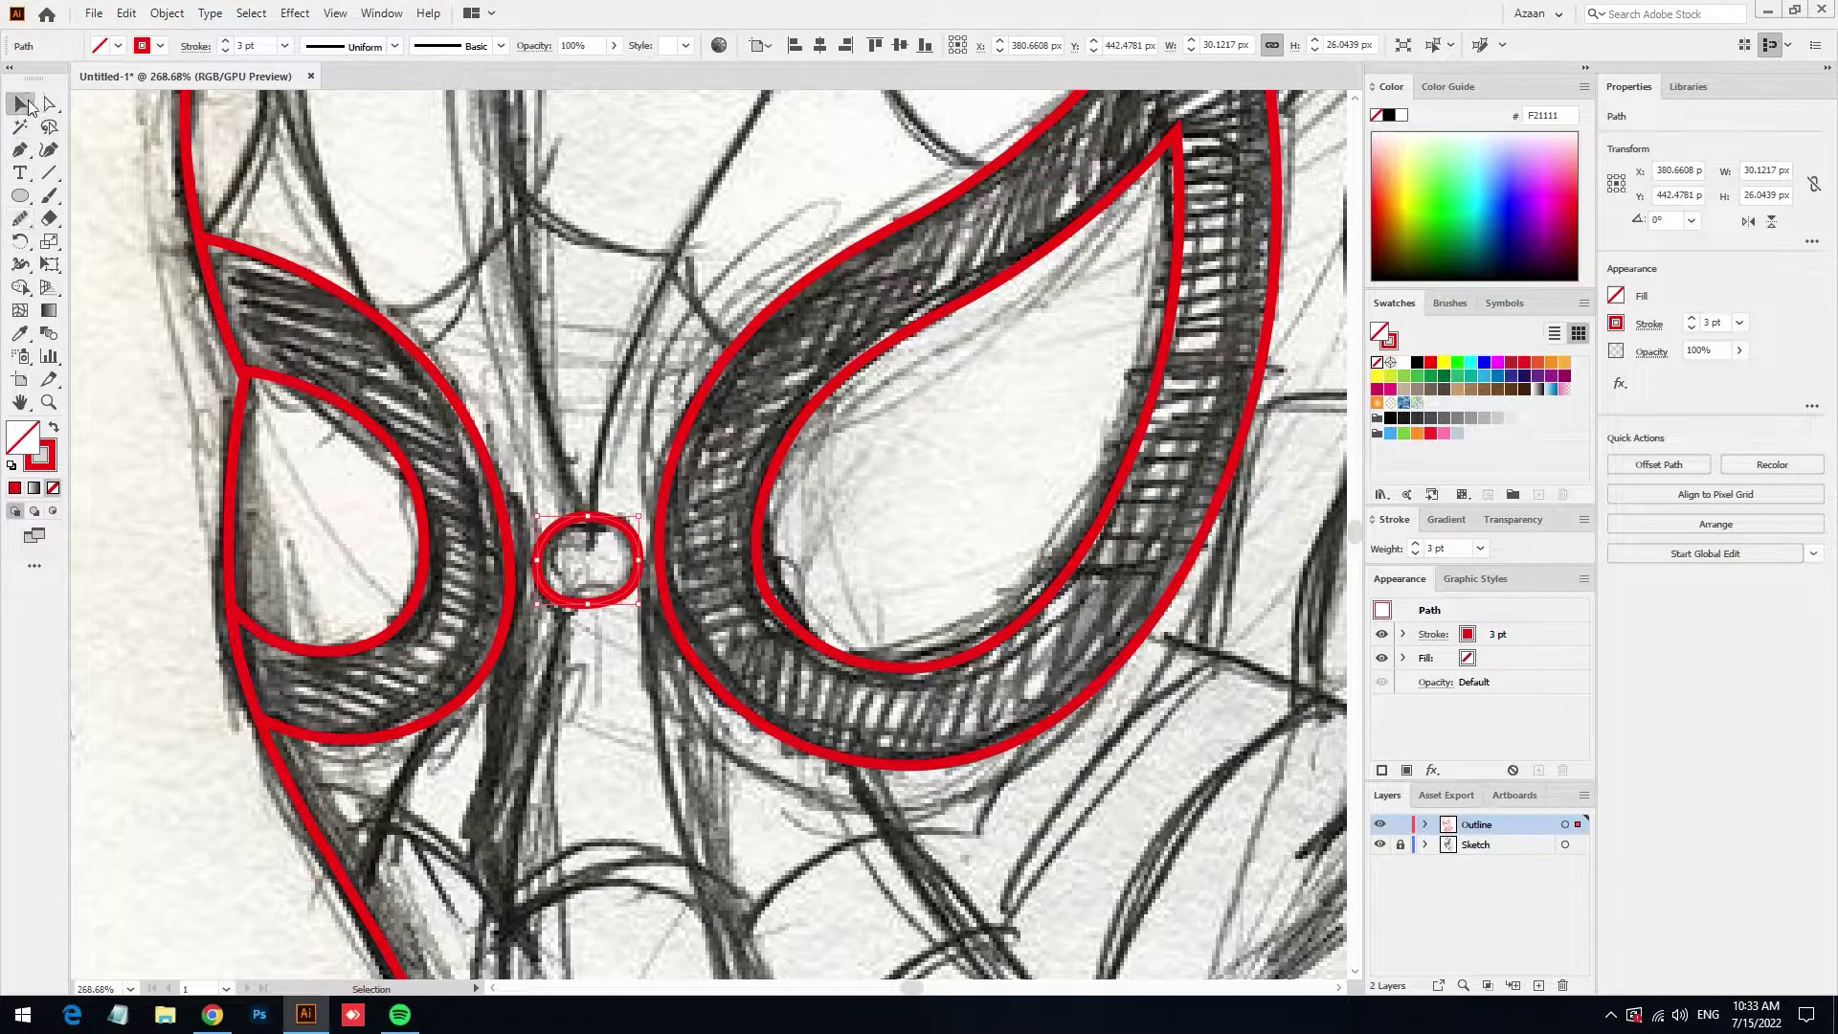
key(ctrl+shift+a)
Draw a red web line from the nose circle curving up to the head outline, redoing the first attempt
scroll(637, 524, down, 2)
drag(602, 523, 500, 621)
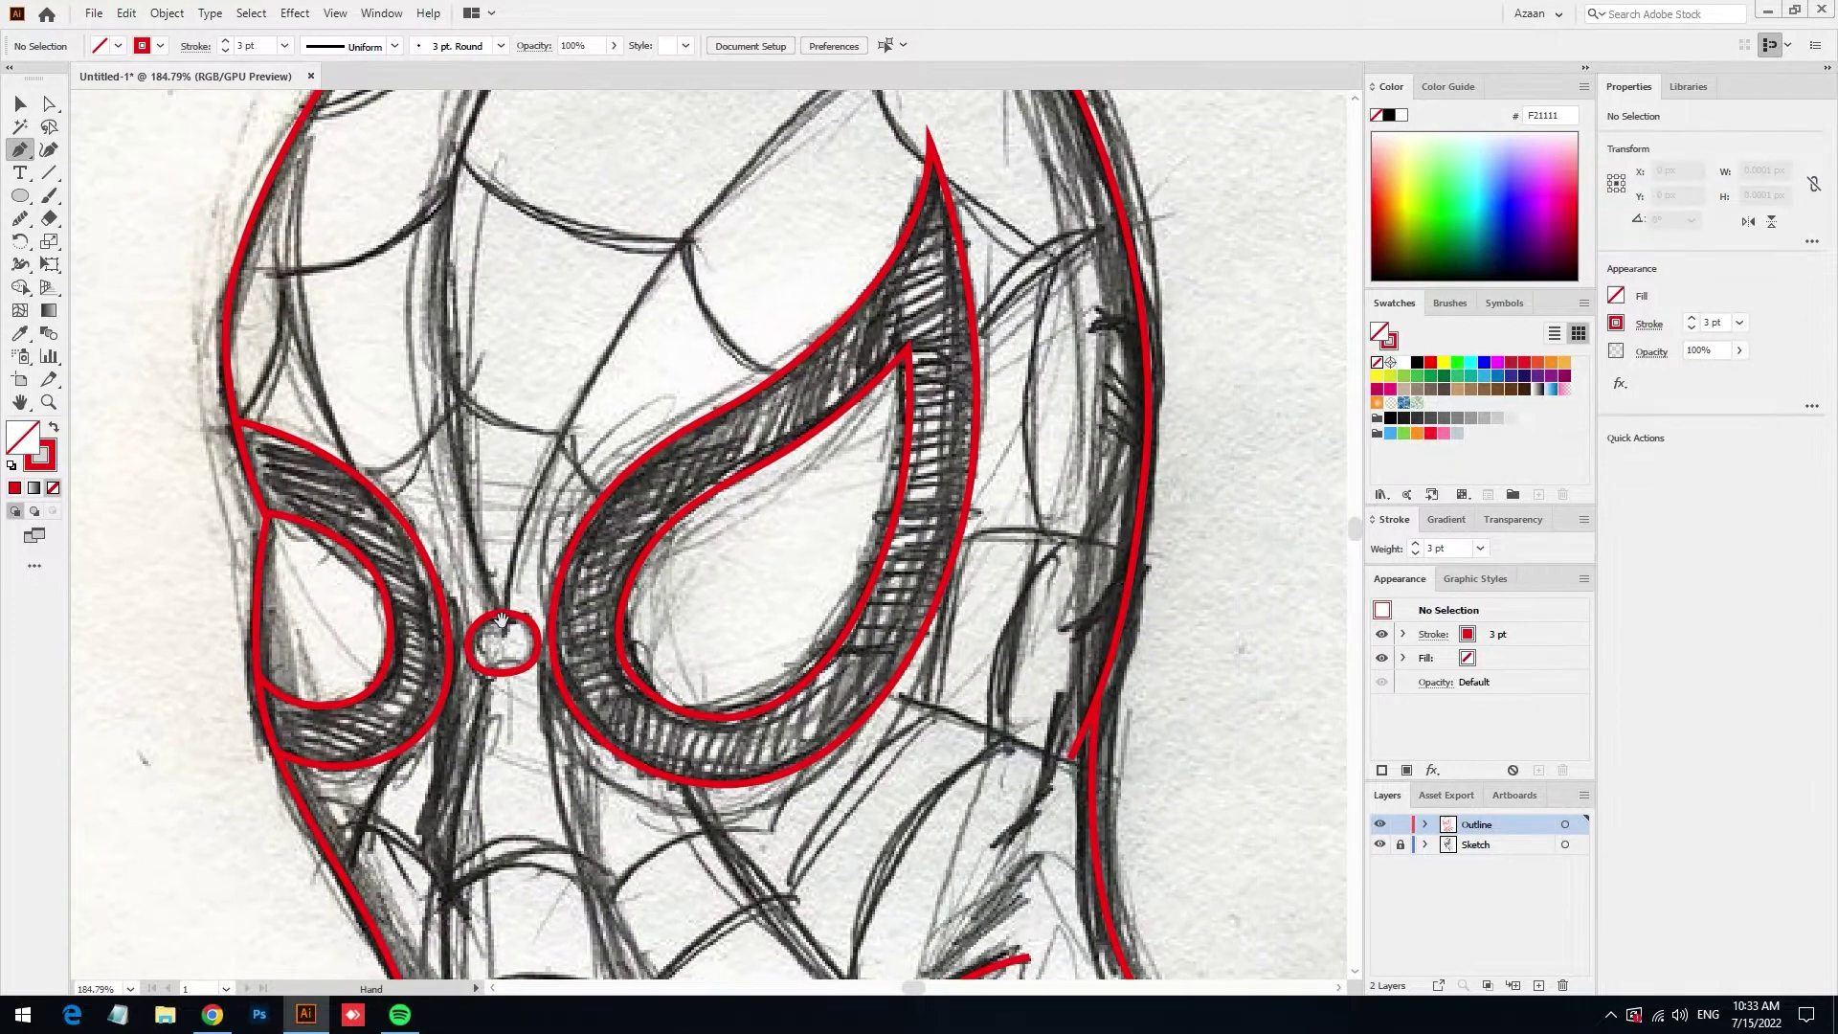
click(507, 624)
scroll(507, 624, down, 1)
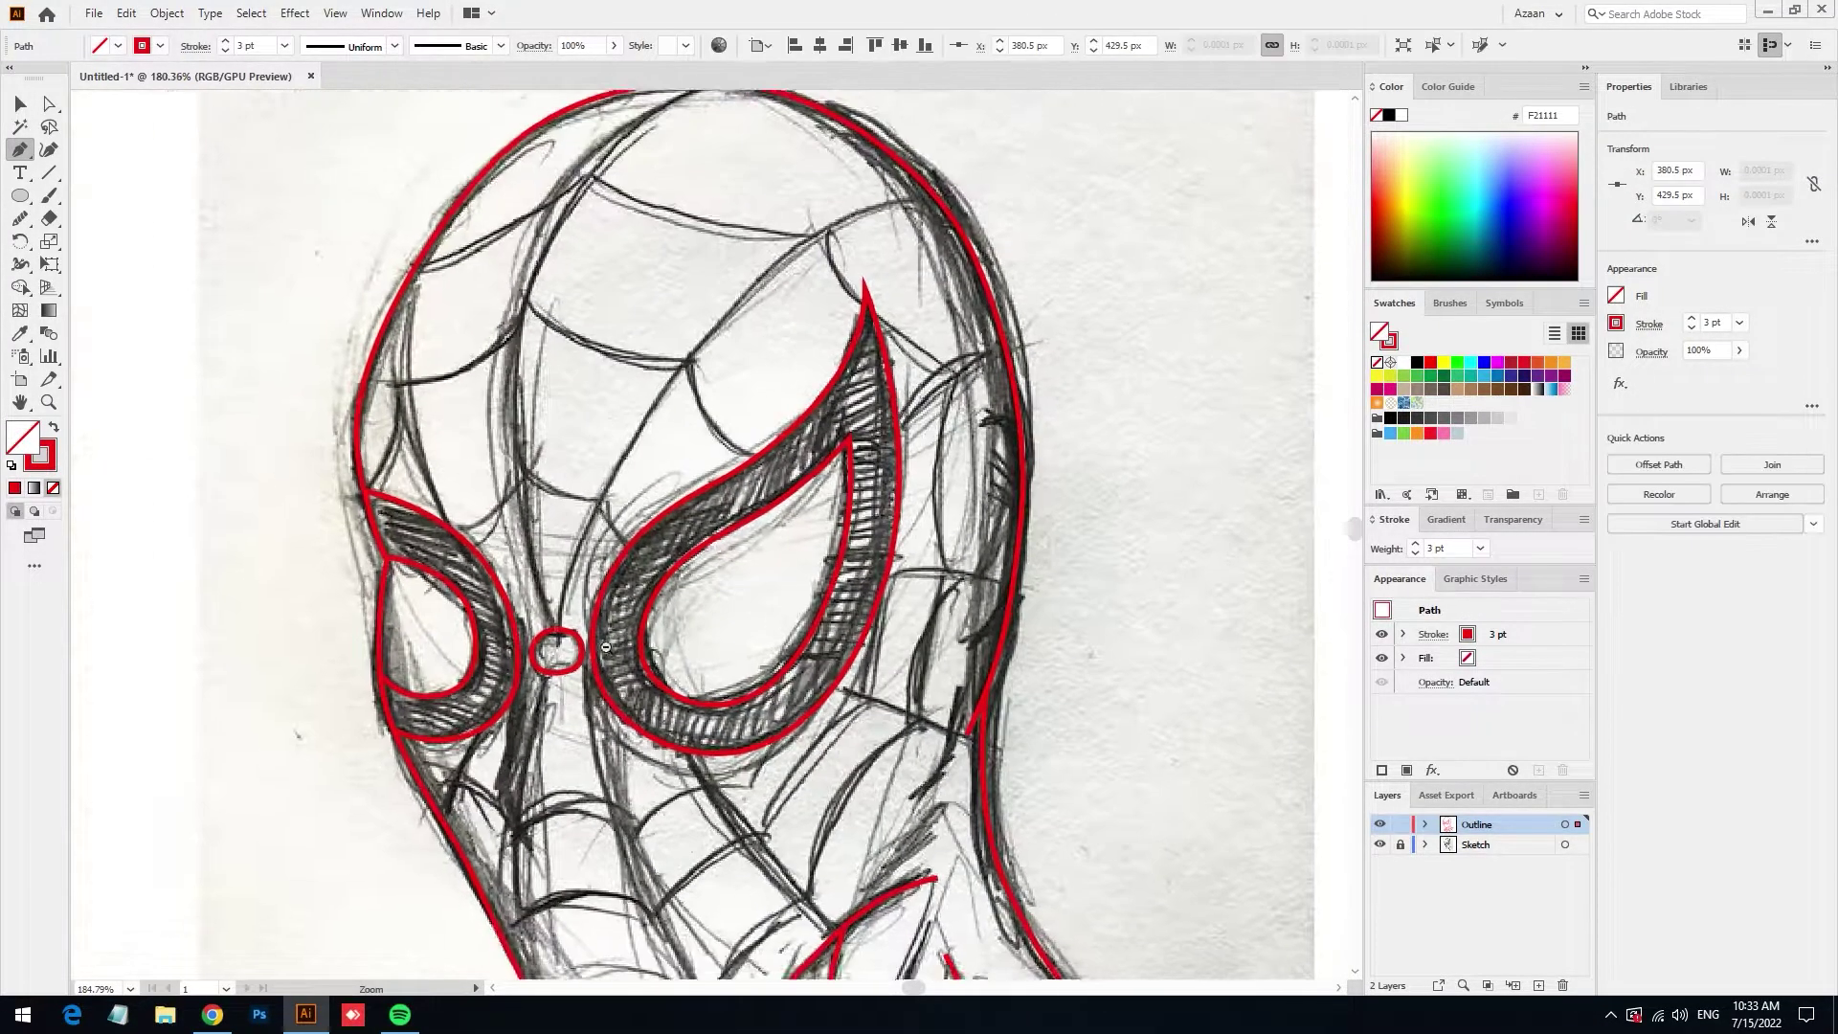
scroll(507, 624, down, 1)
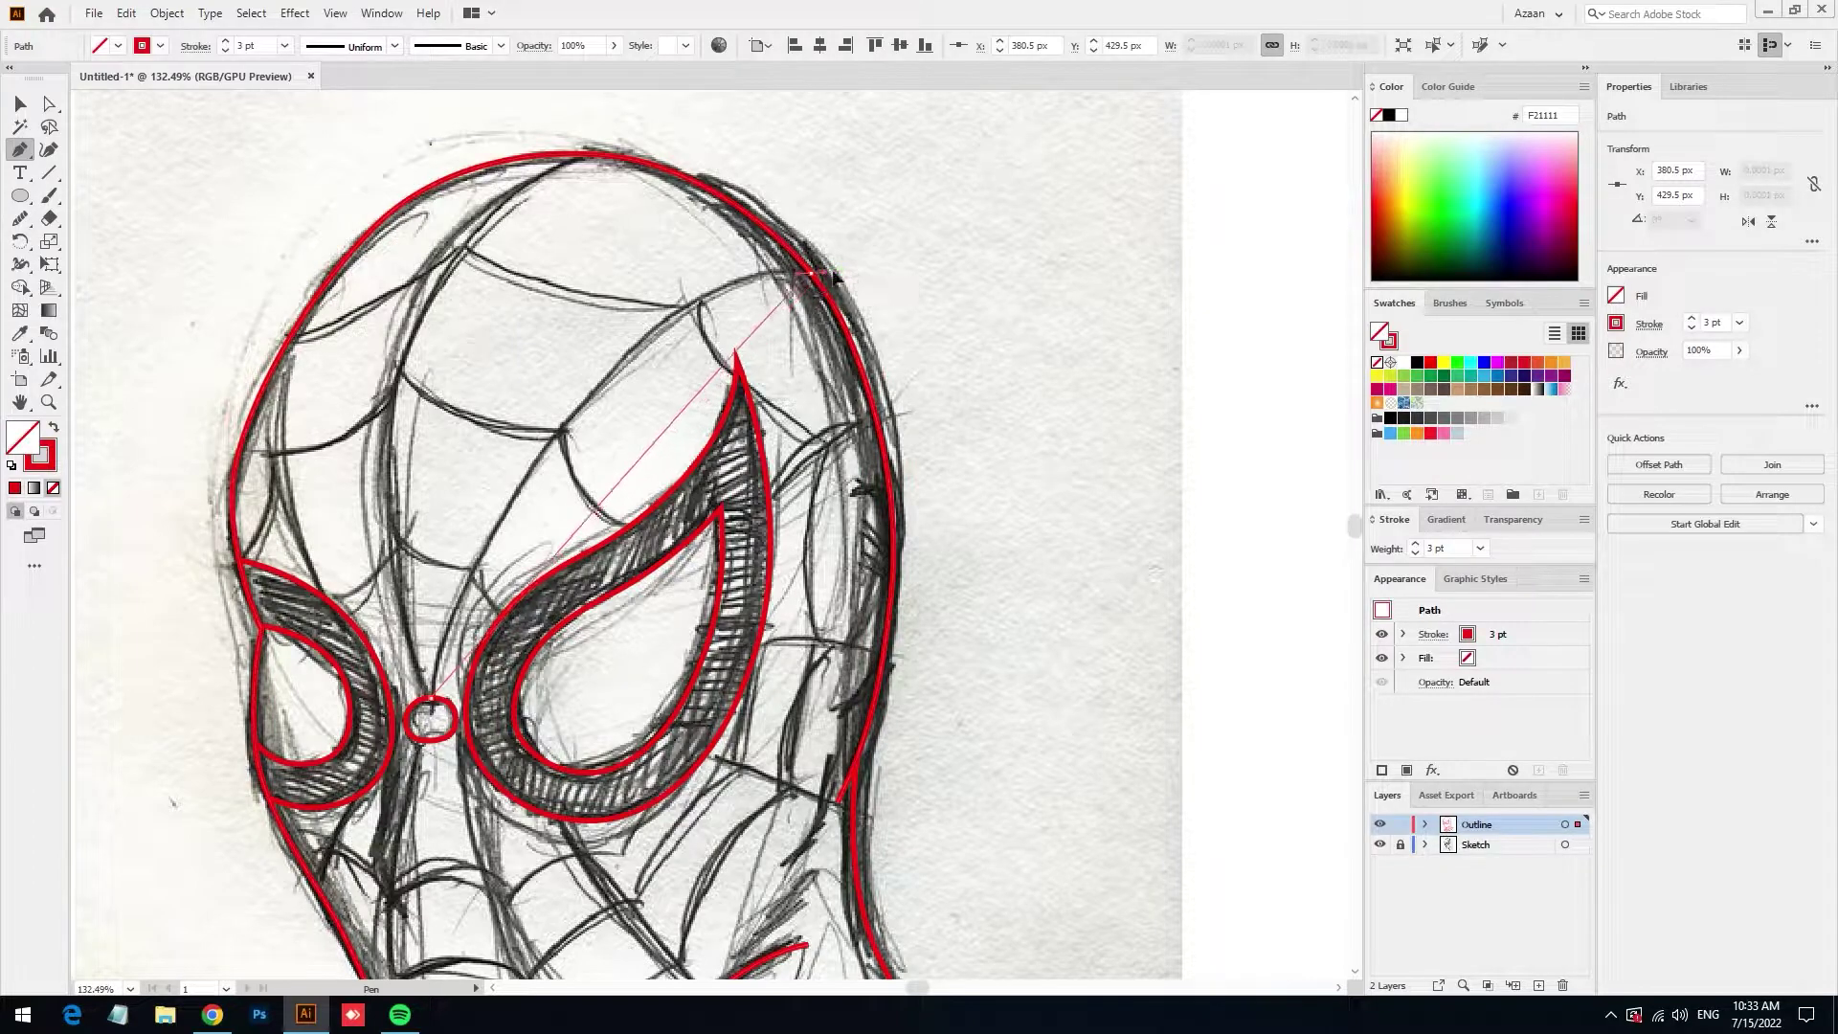
drag(811, 274, 1116, 233)
key(ctrl+z)
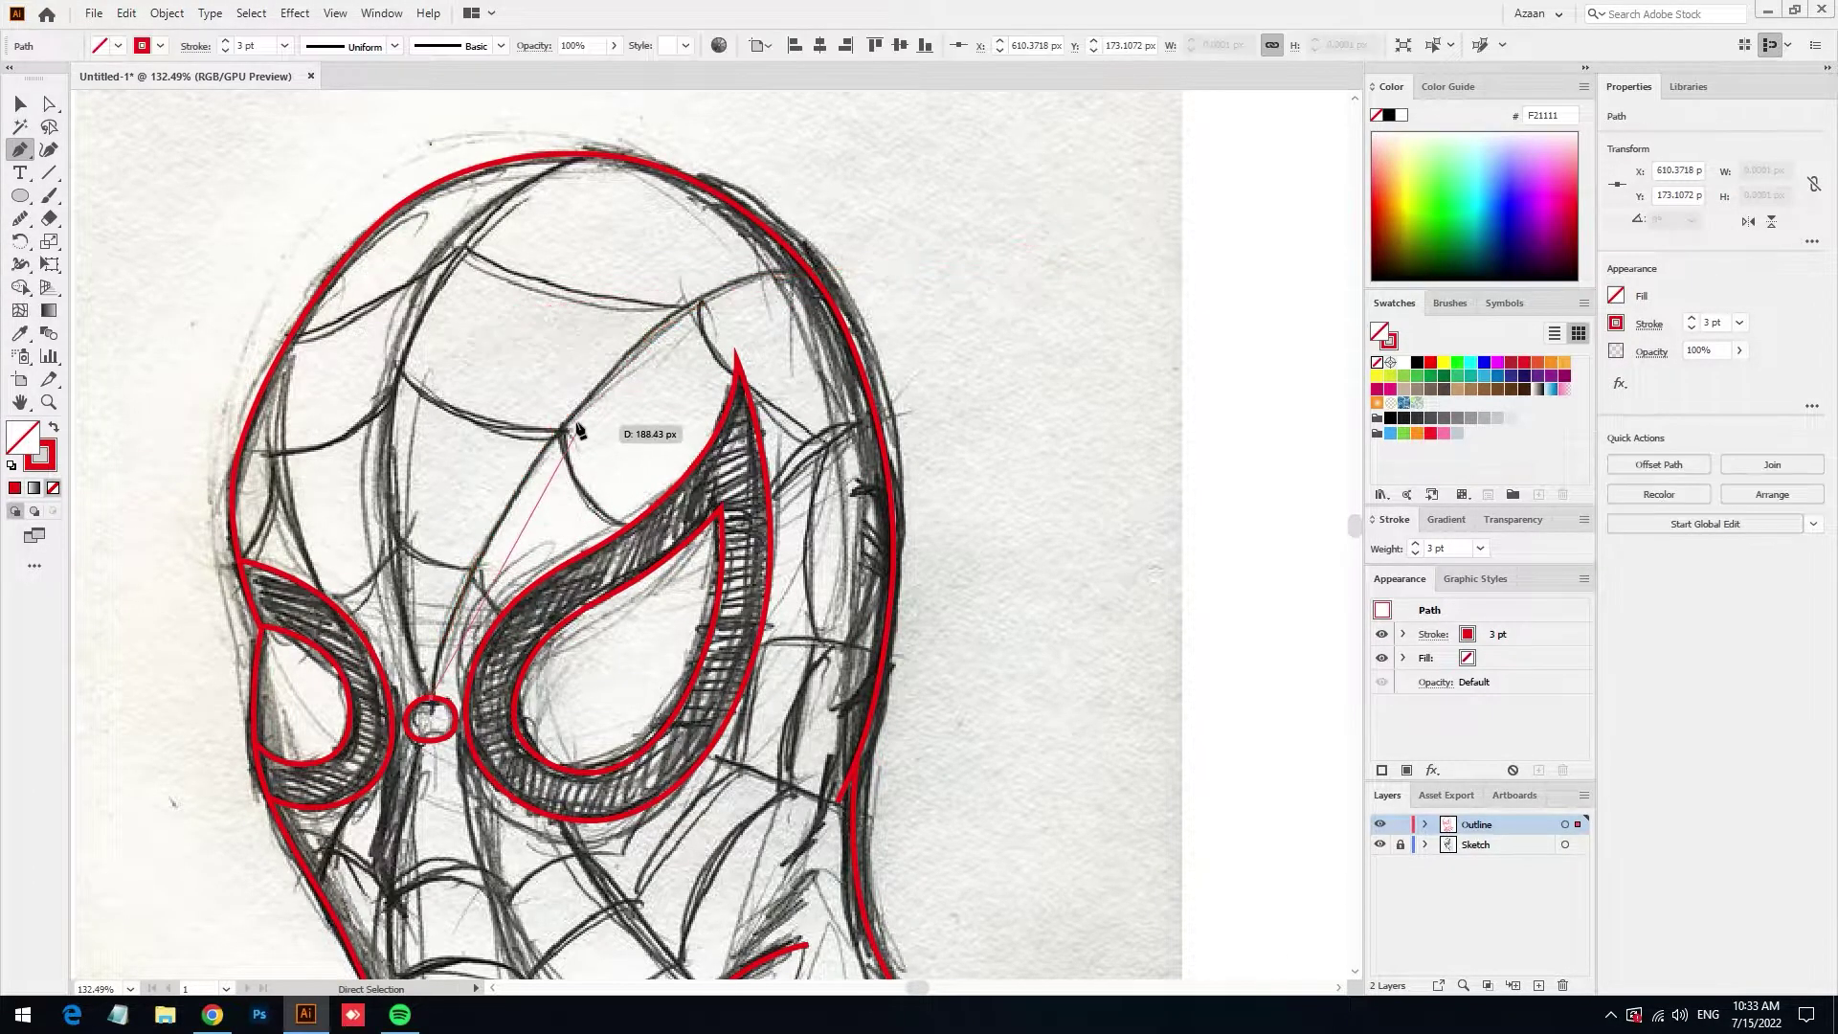
drag(811, 275, 923, 279)
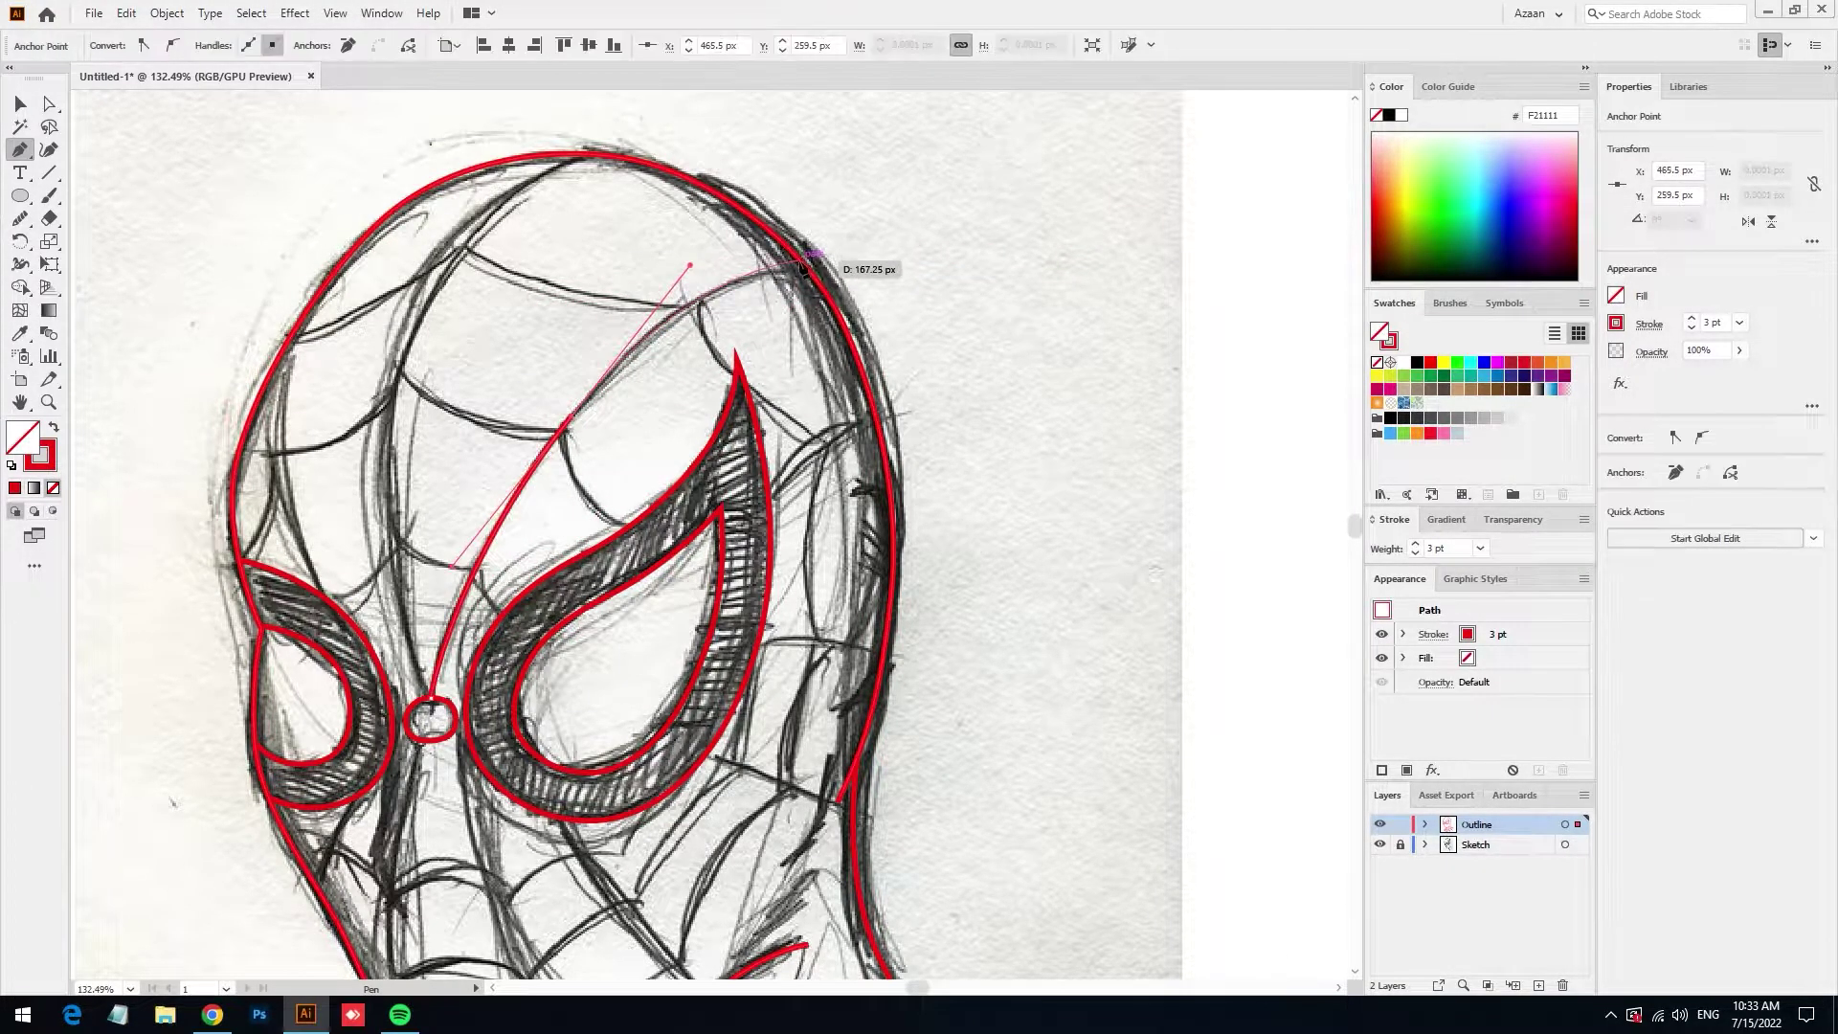
ctrl+click(923, 279)
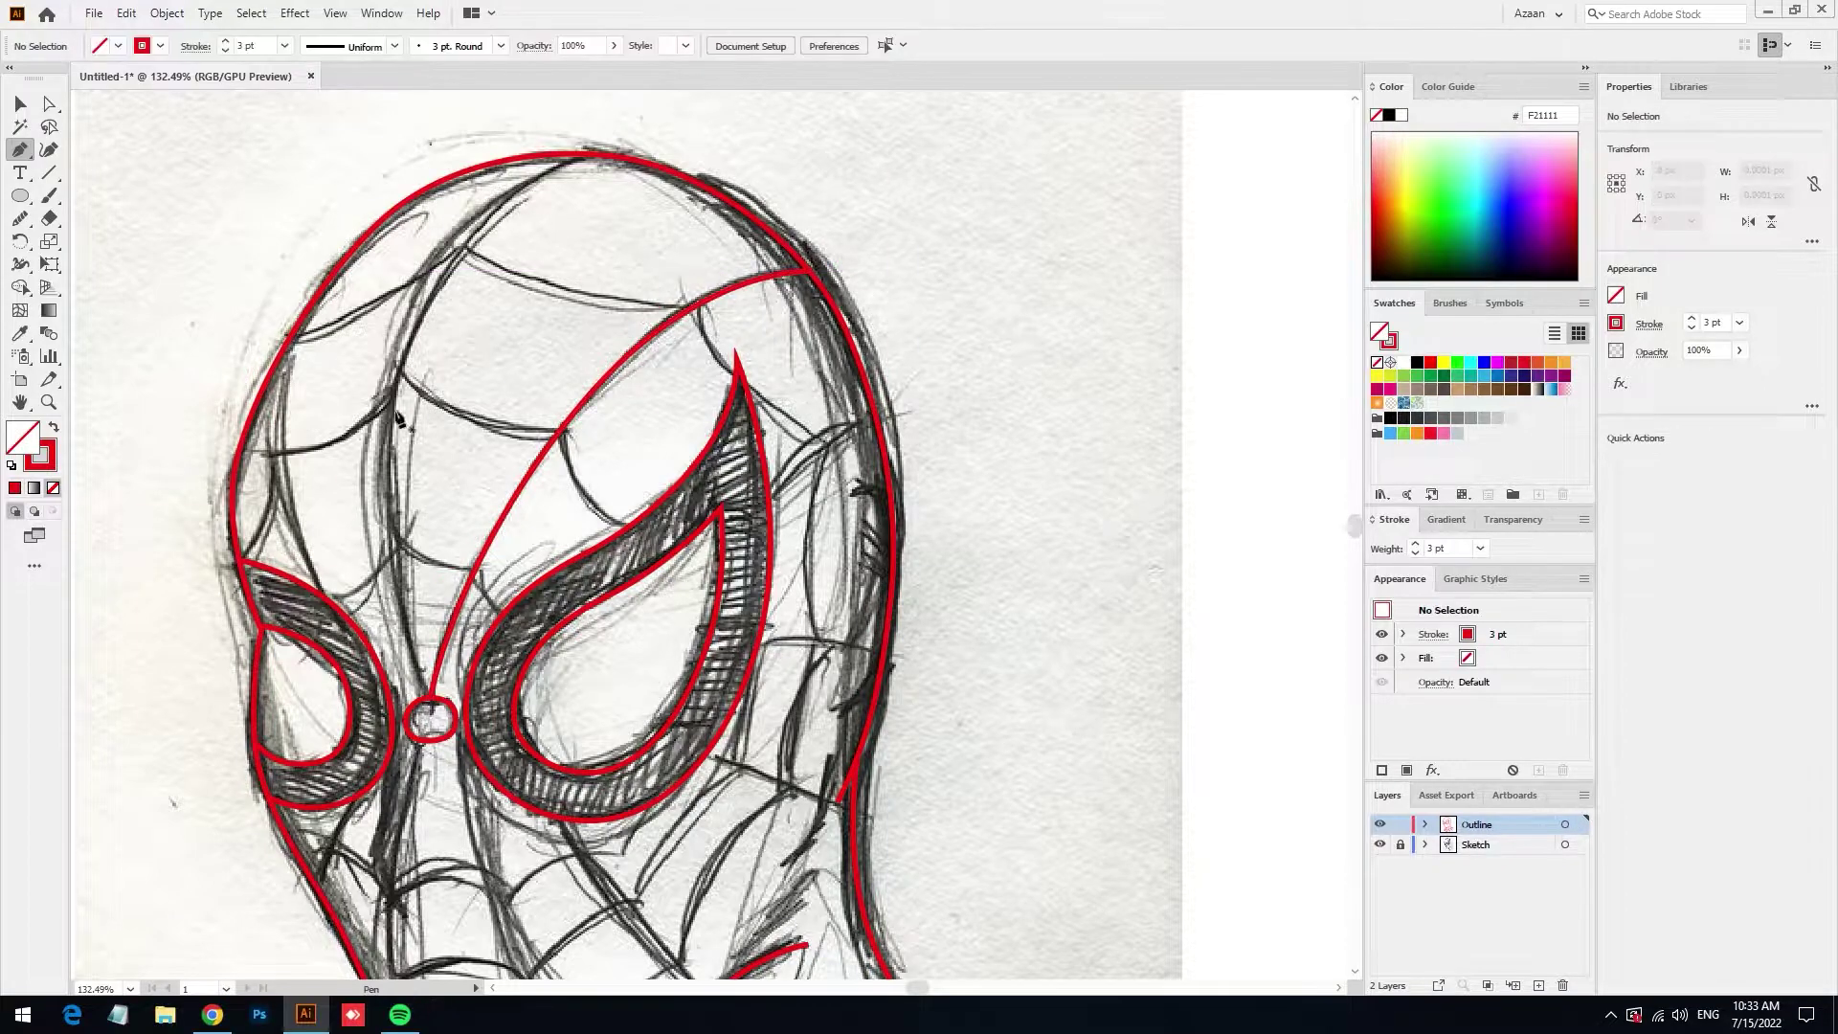
Trace a red web line from the nose circle across the forehead to the top of the head
click(430, 709)
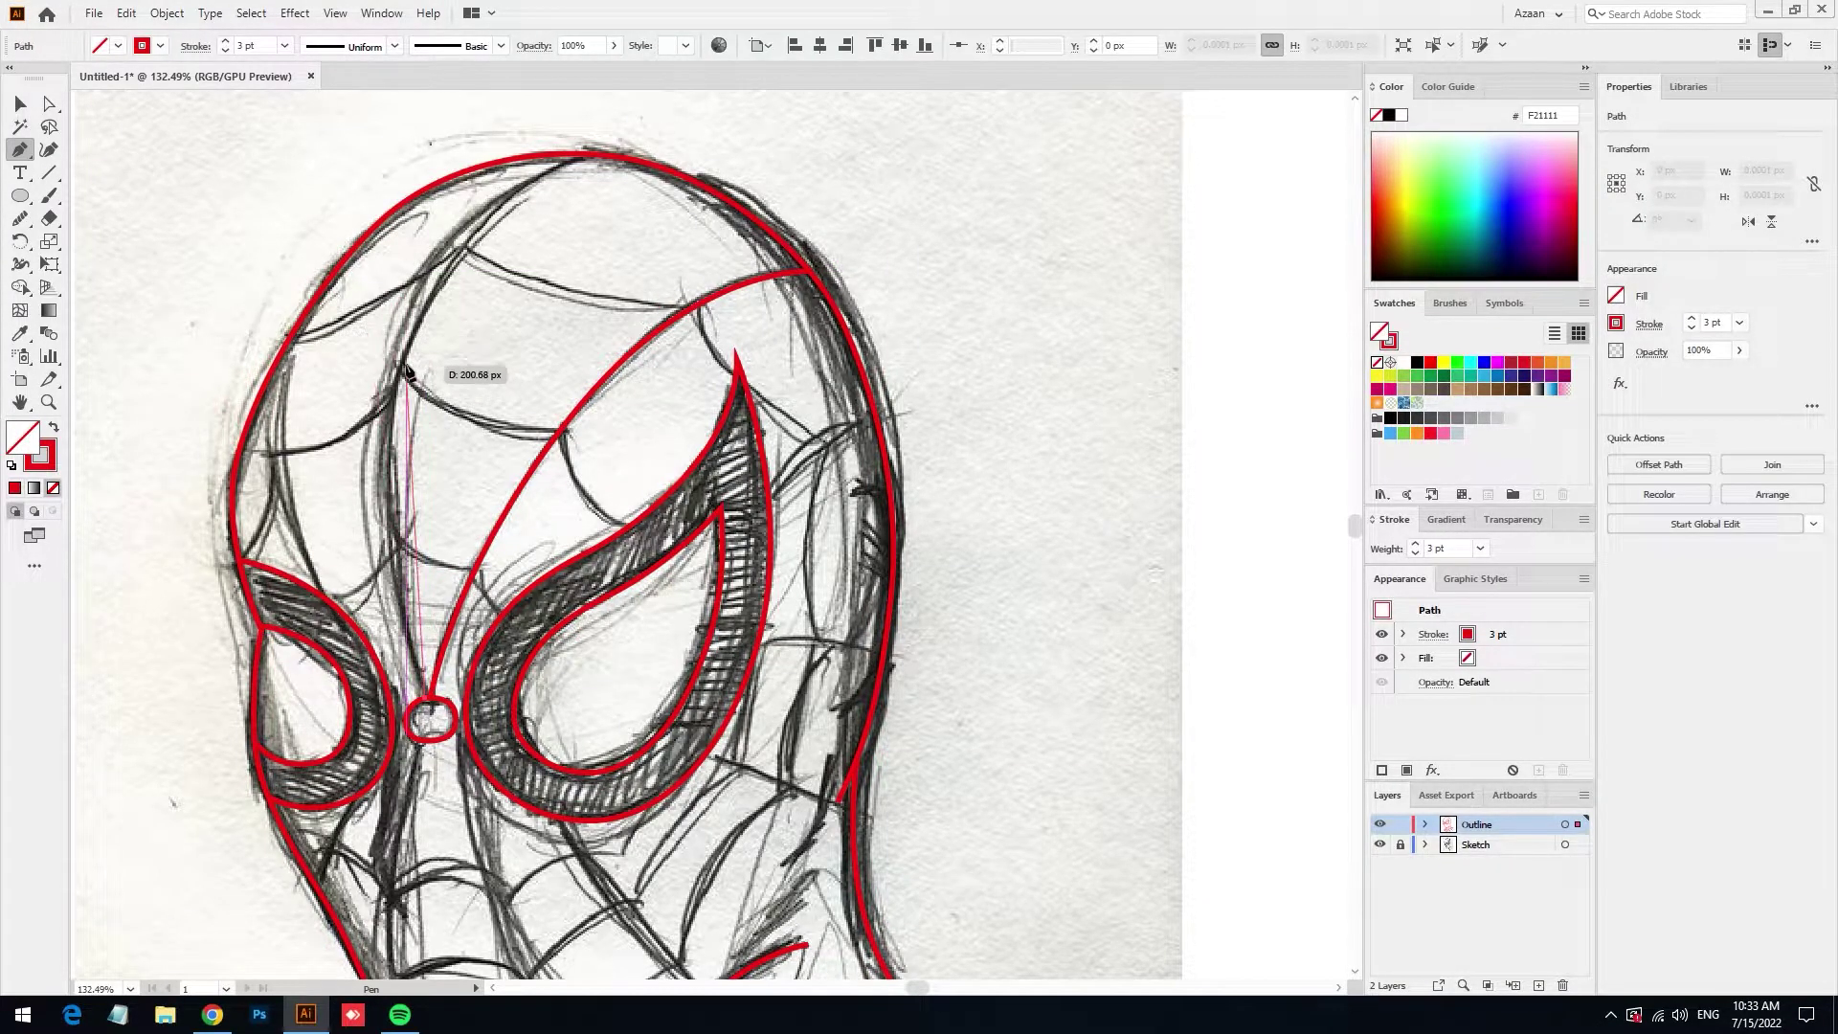
drag(413, 241, 513, 185)
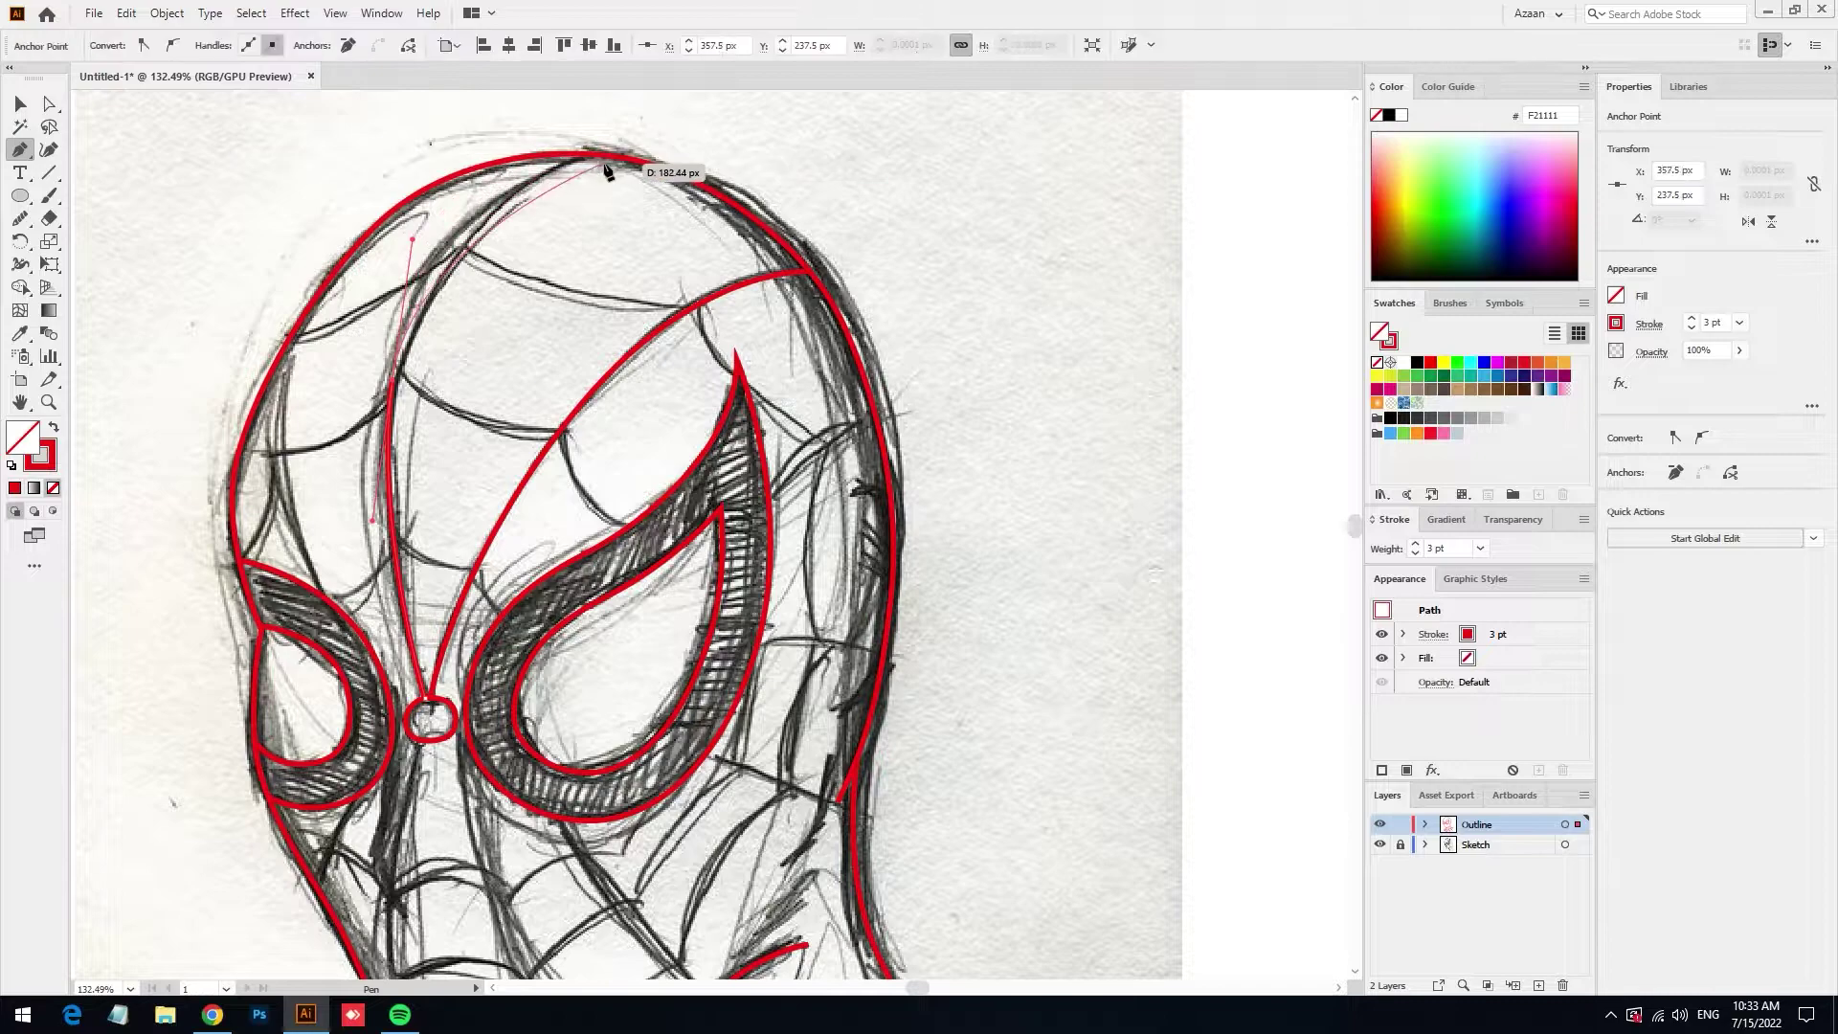
drag(689, 153, 779, 188)
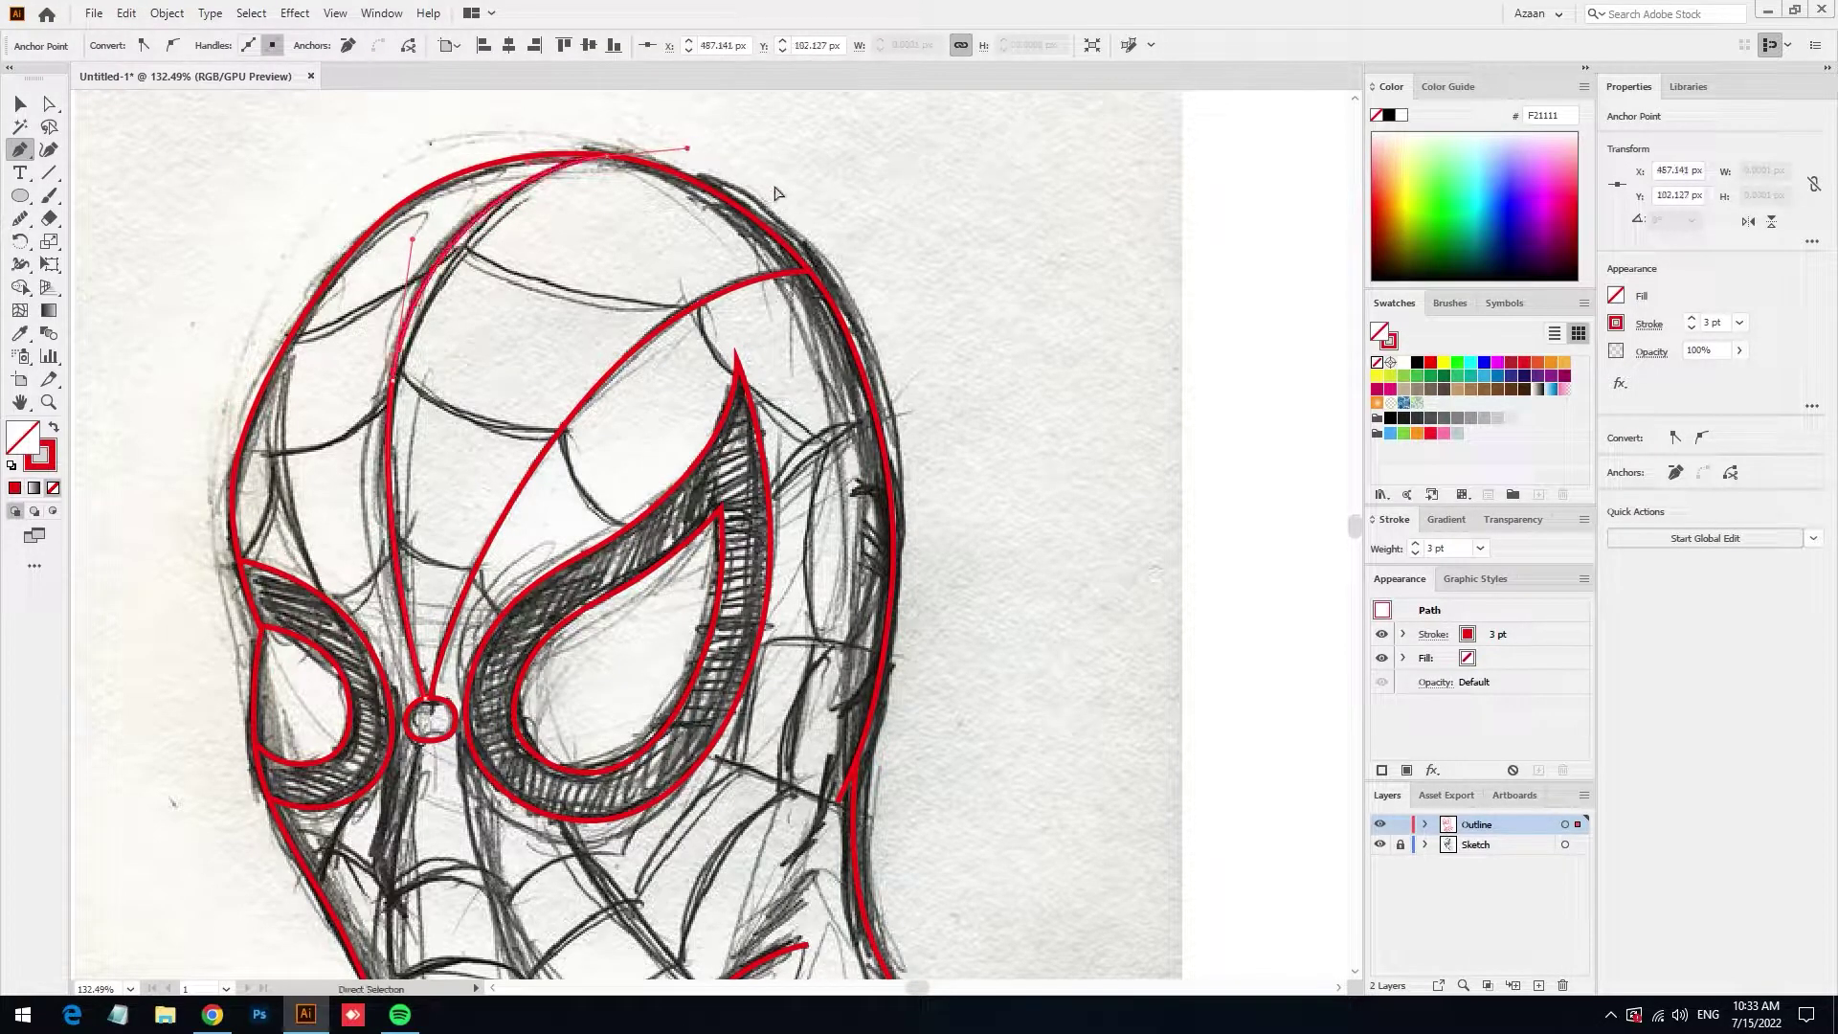
ctrl+click(676, 369)
scroll(677, 369, down, 3)
scroll(587, 410, left, 2)
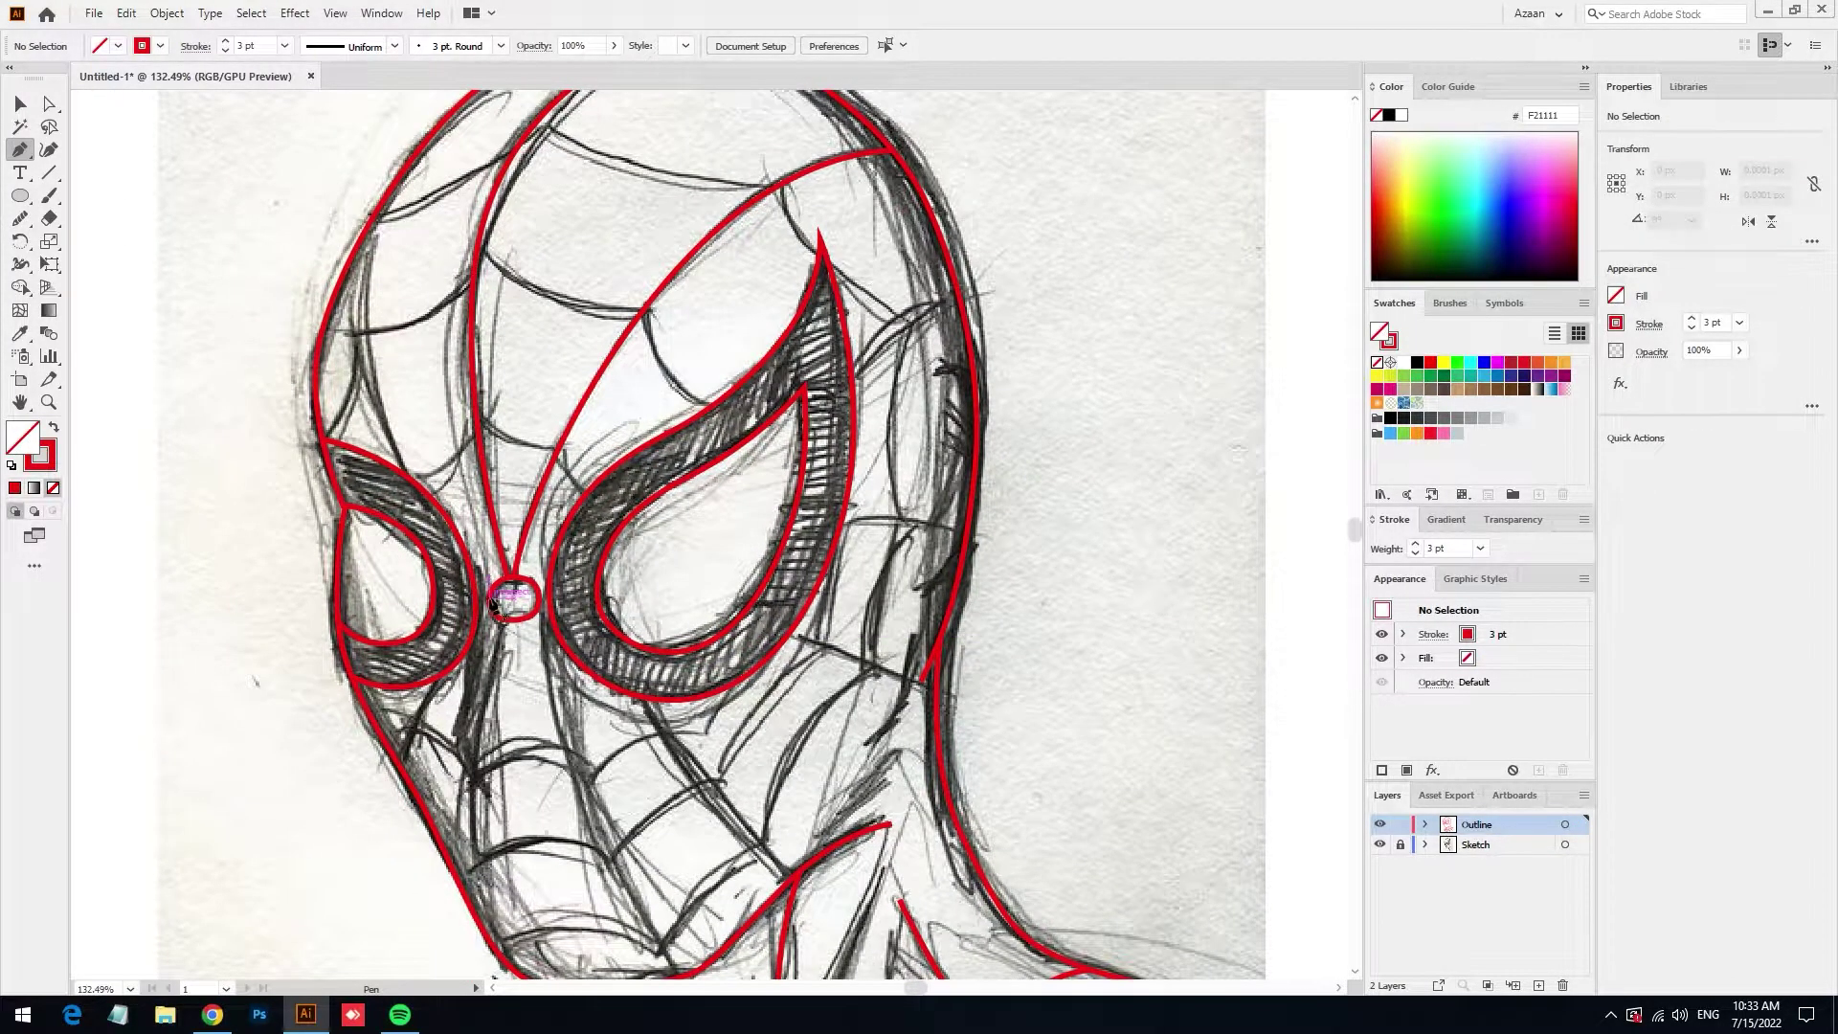
Add another red line from the nose circle toward the top of the head and clear the selection
click(491, 599)
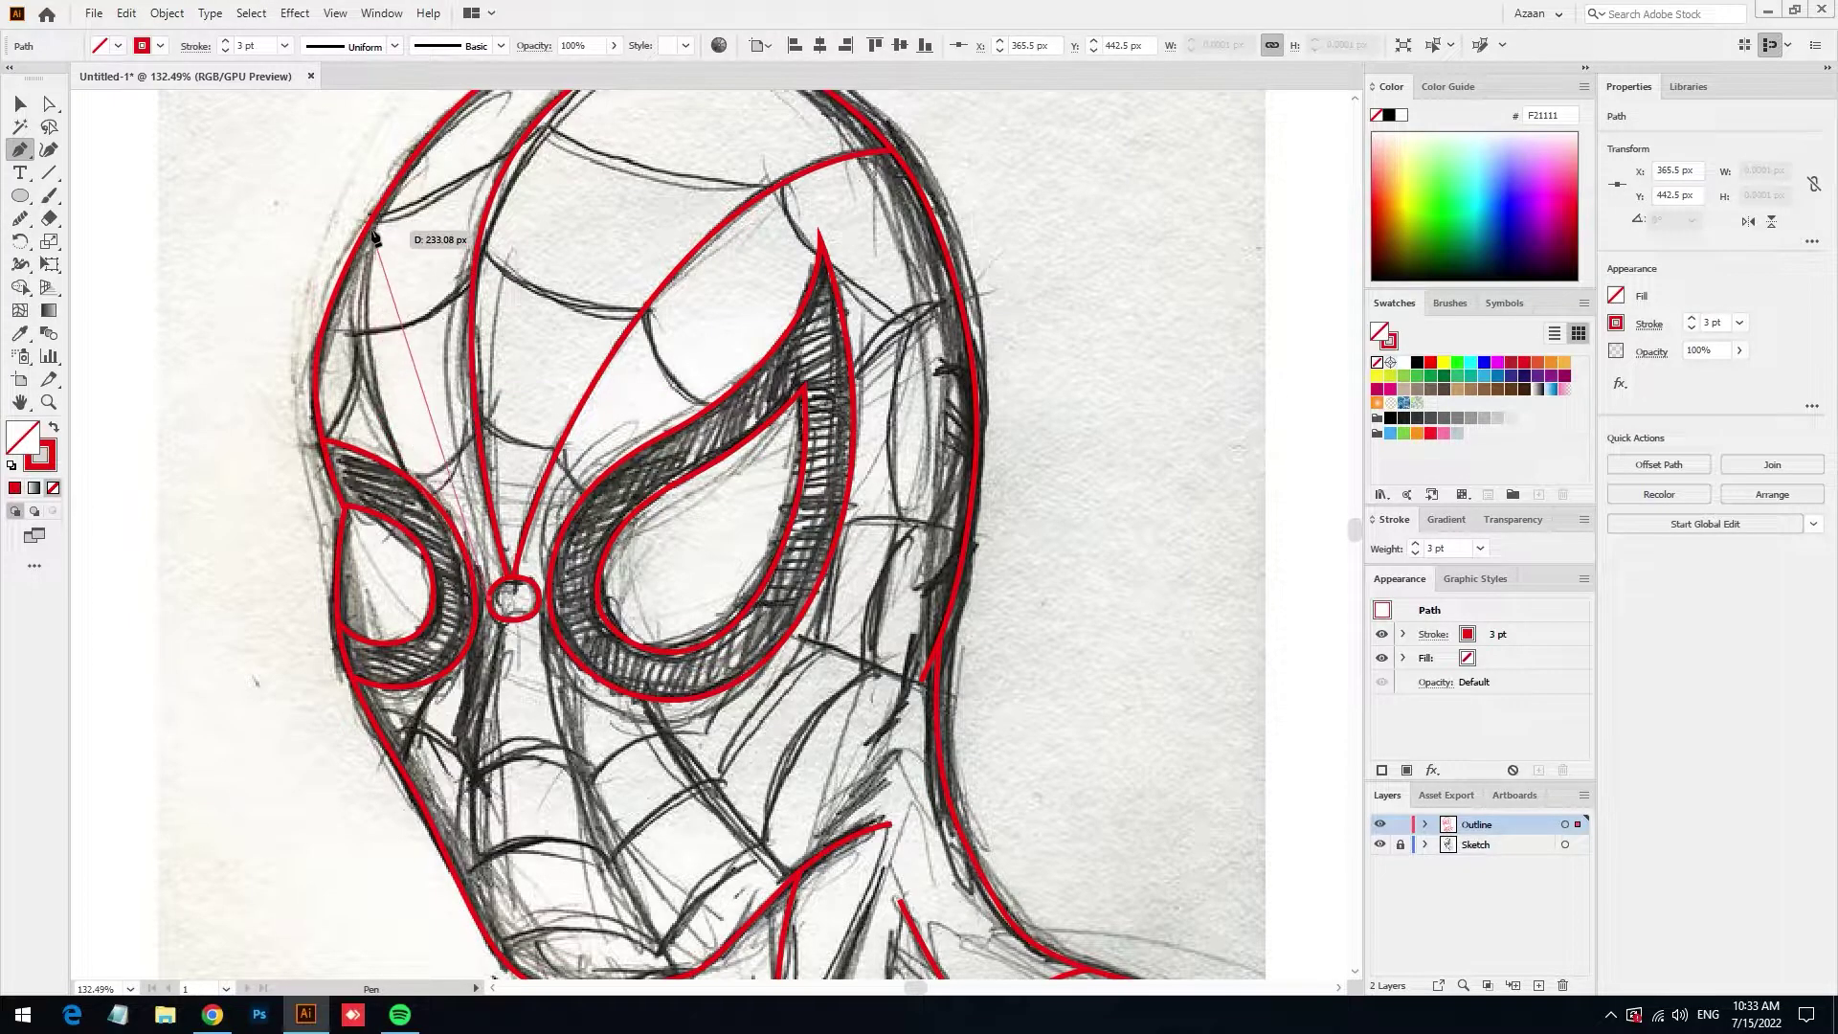
scroll(384, 322, down, 2)
scroll(384, 322, up, 1)
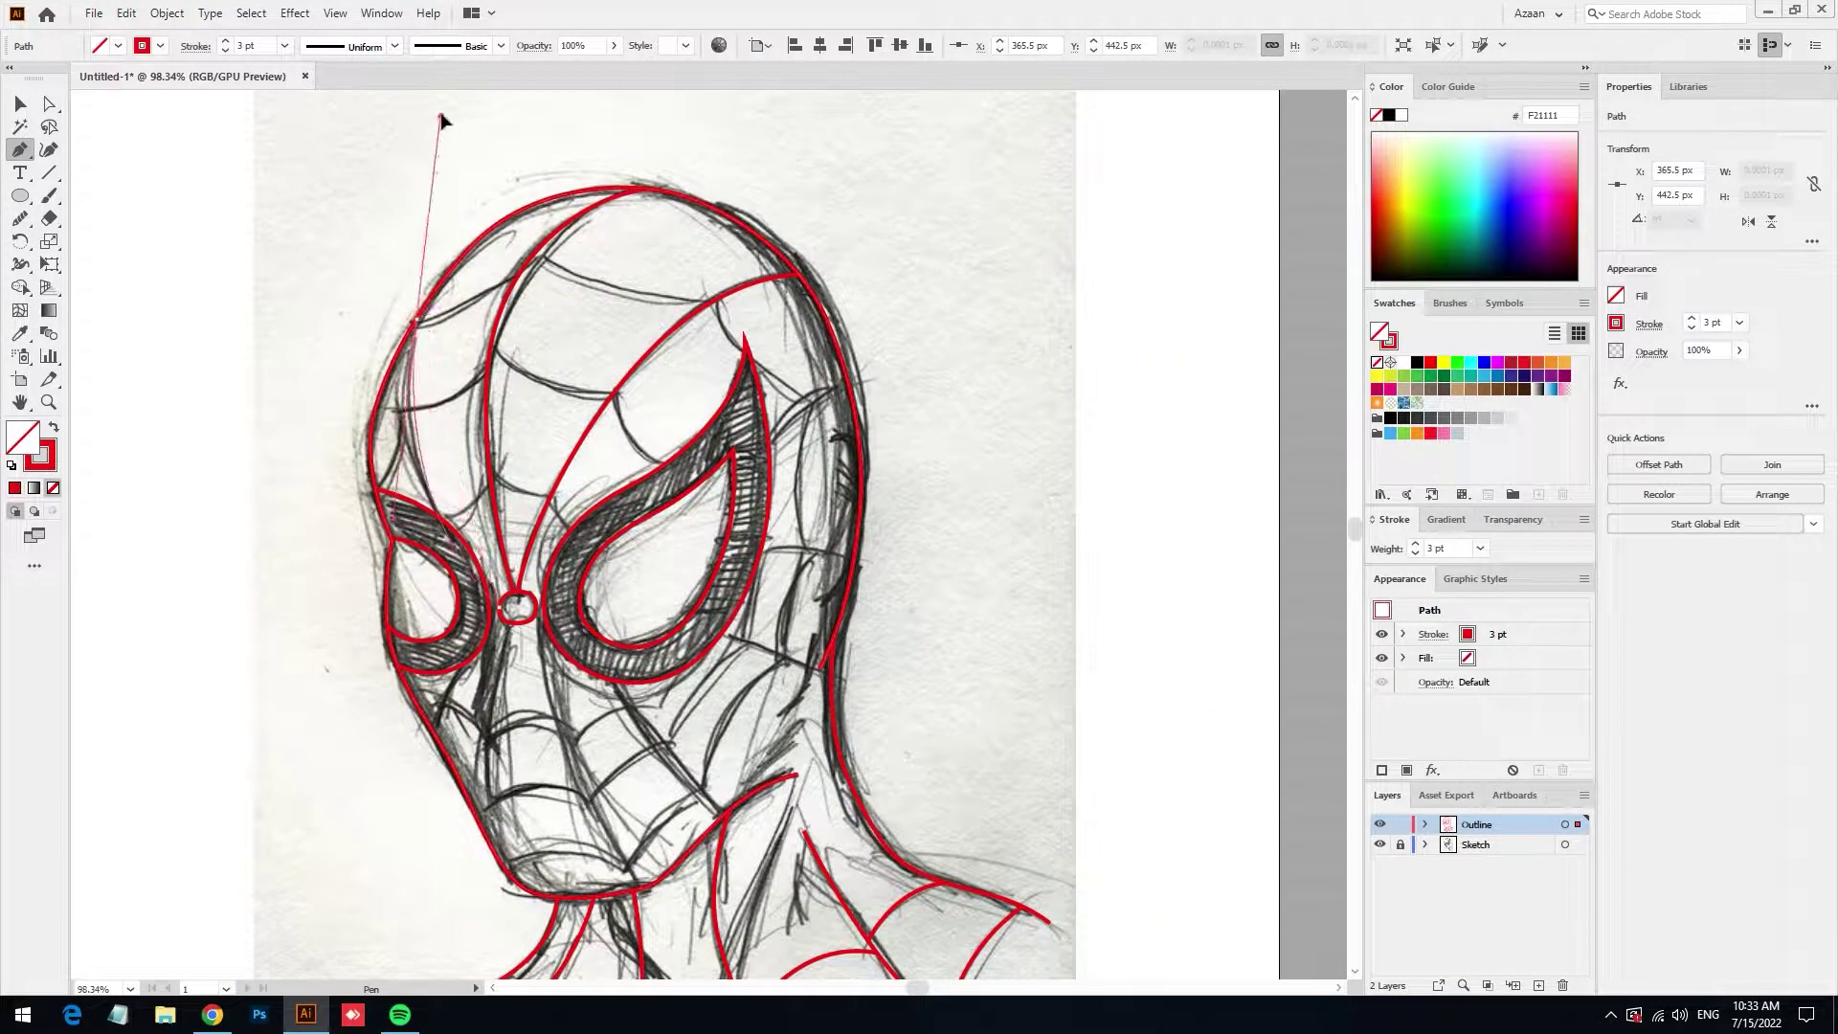
drag(462, 162, 462, 159)
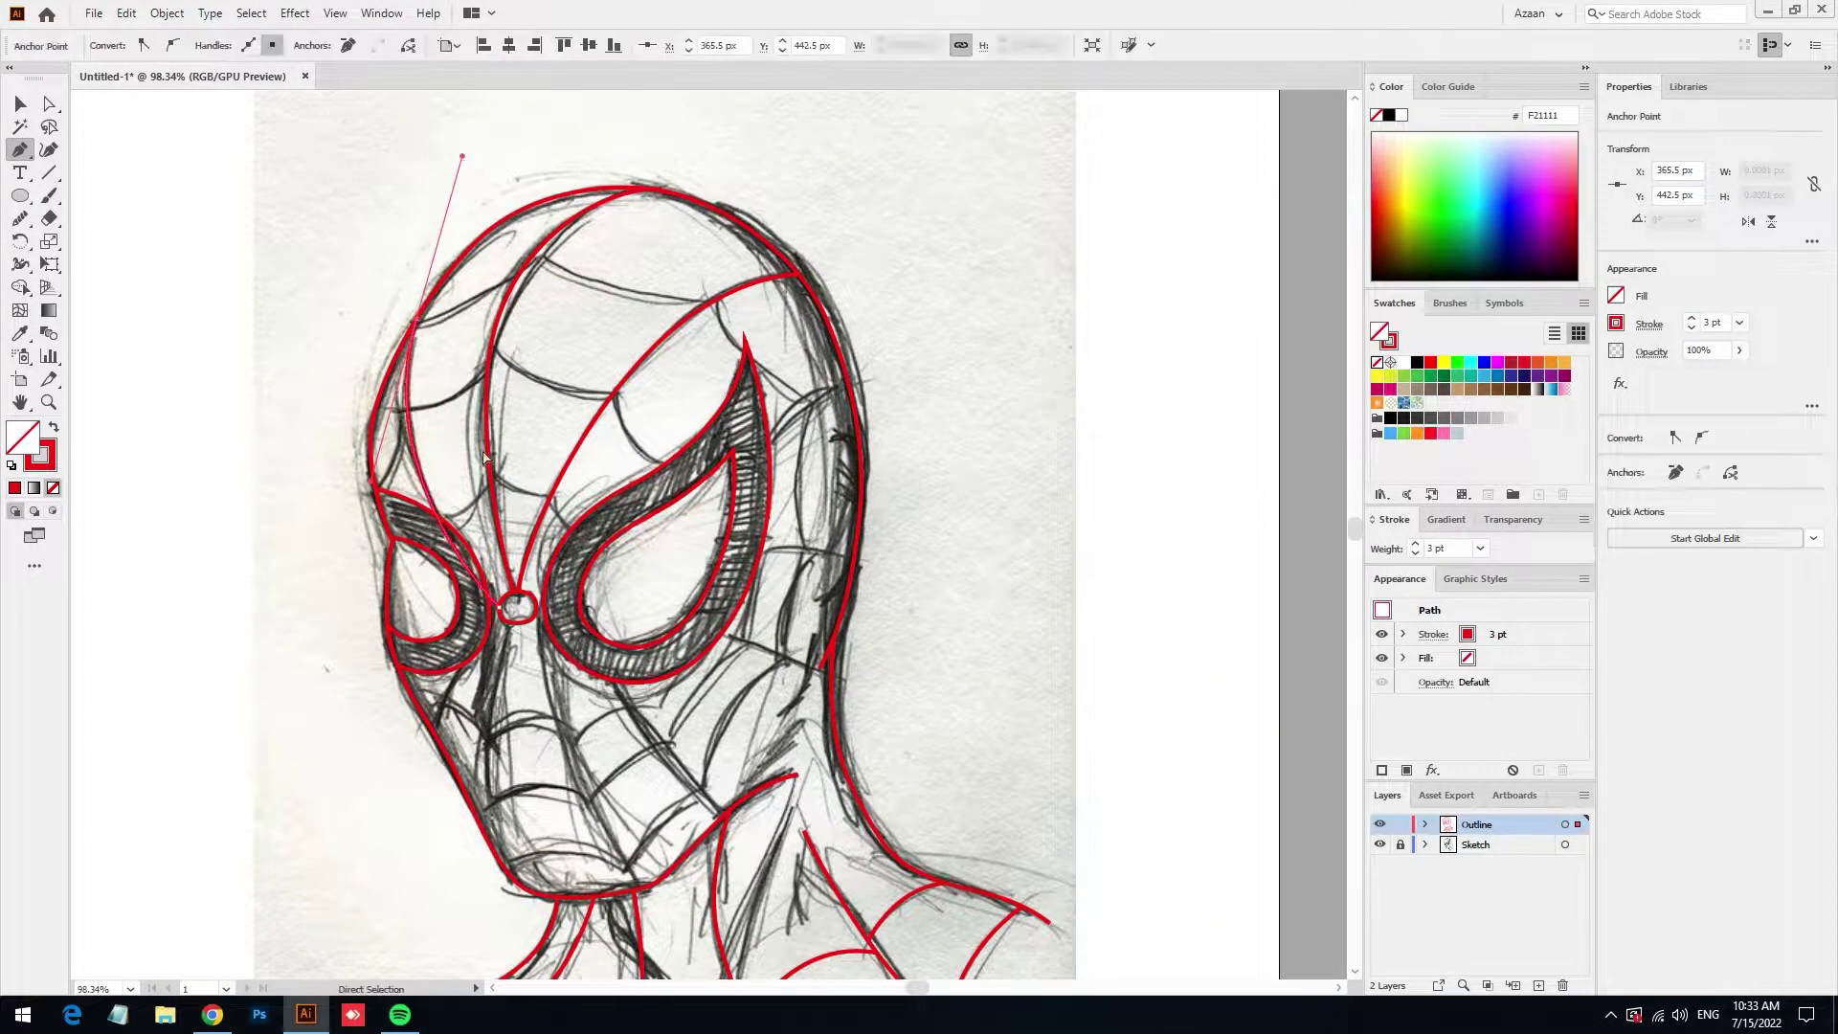
ctrl+click(522, 687)
scroll(579, 570, up, 1)
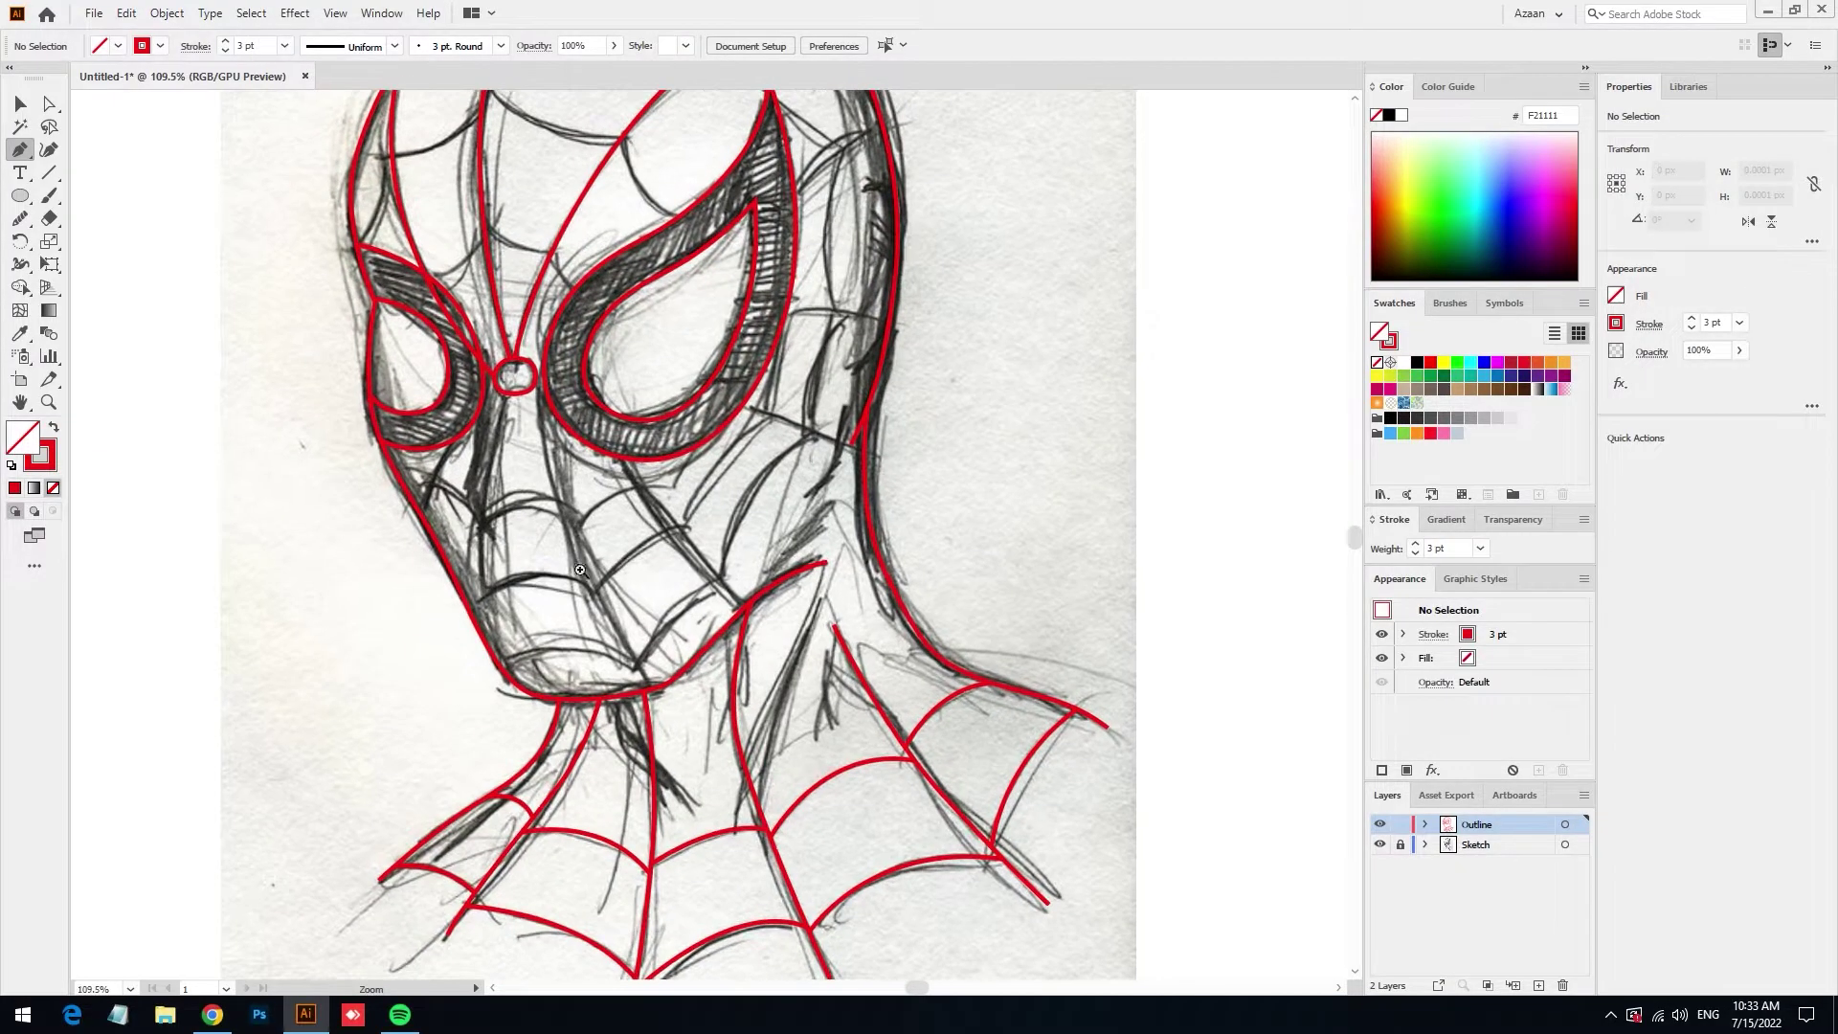
Draw a red web line curving down the left cheek after abandoning a false start
click(507, 395)
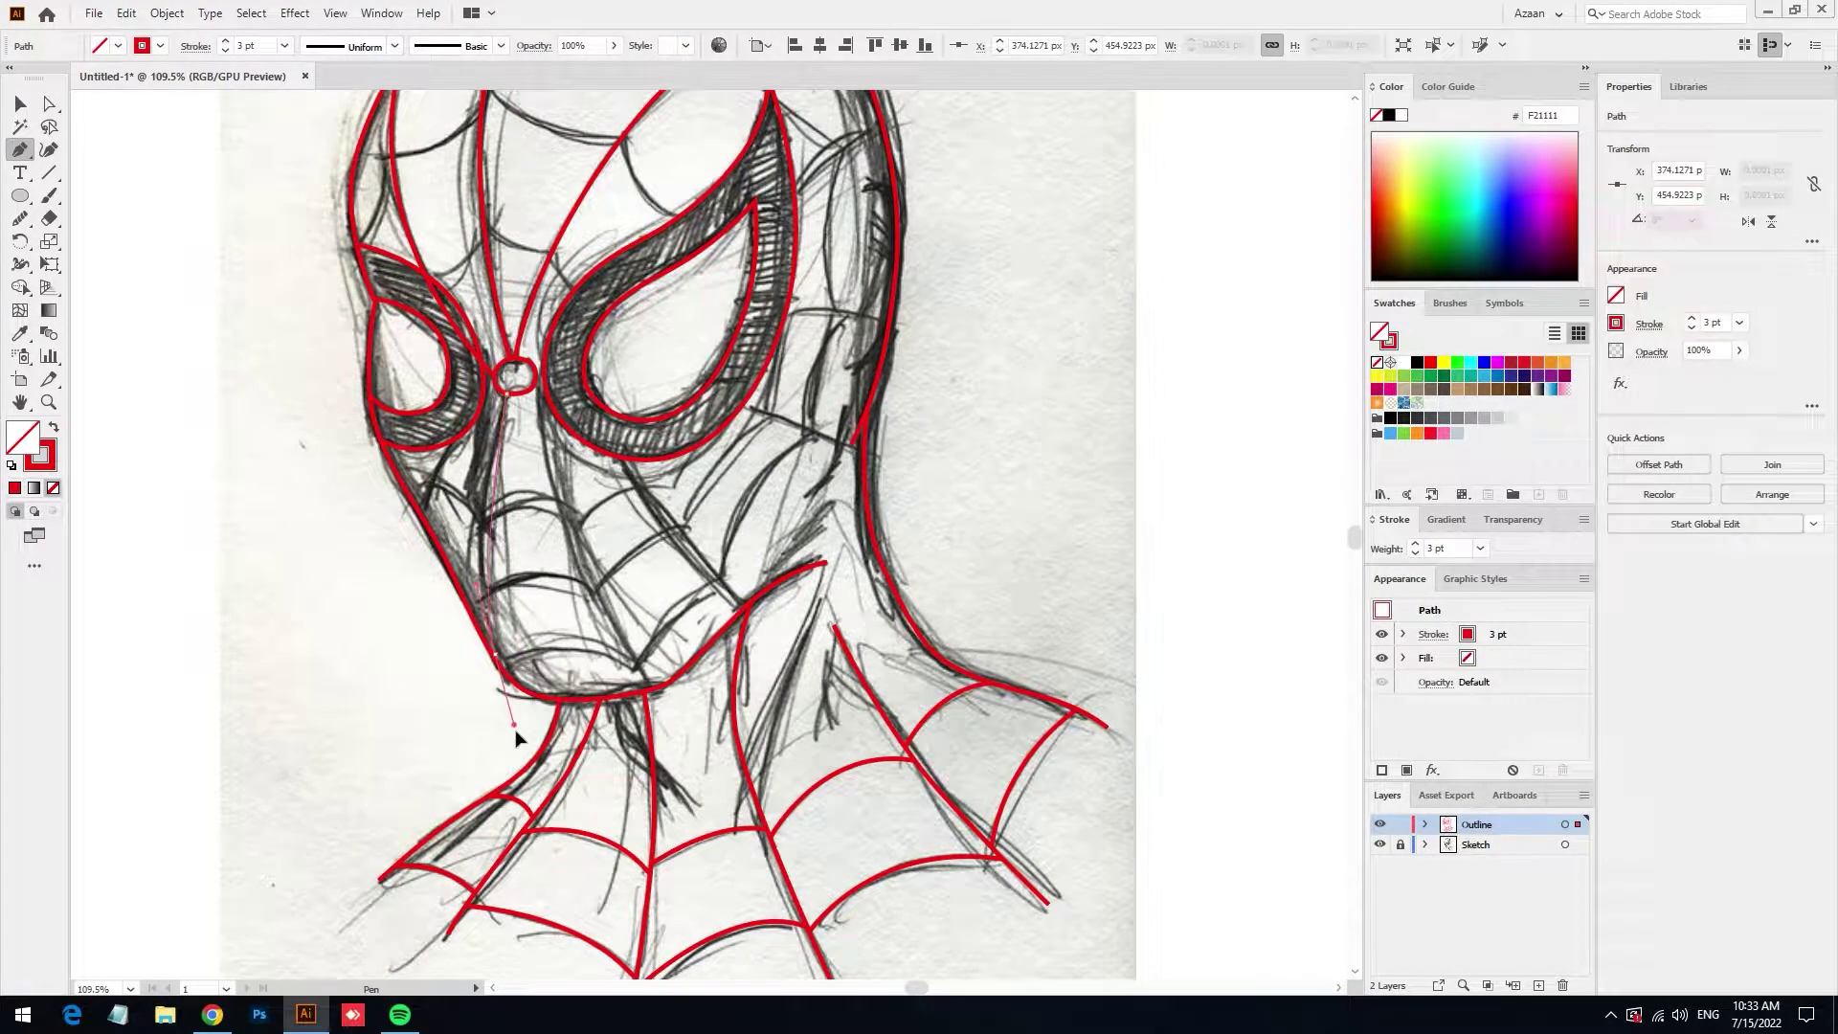
ctrl+click(517, 584)
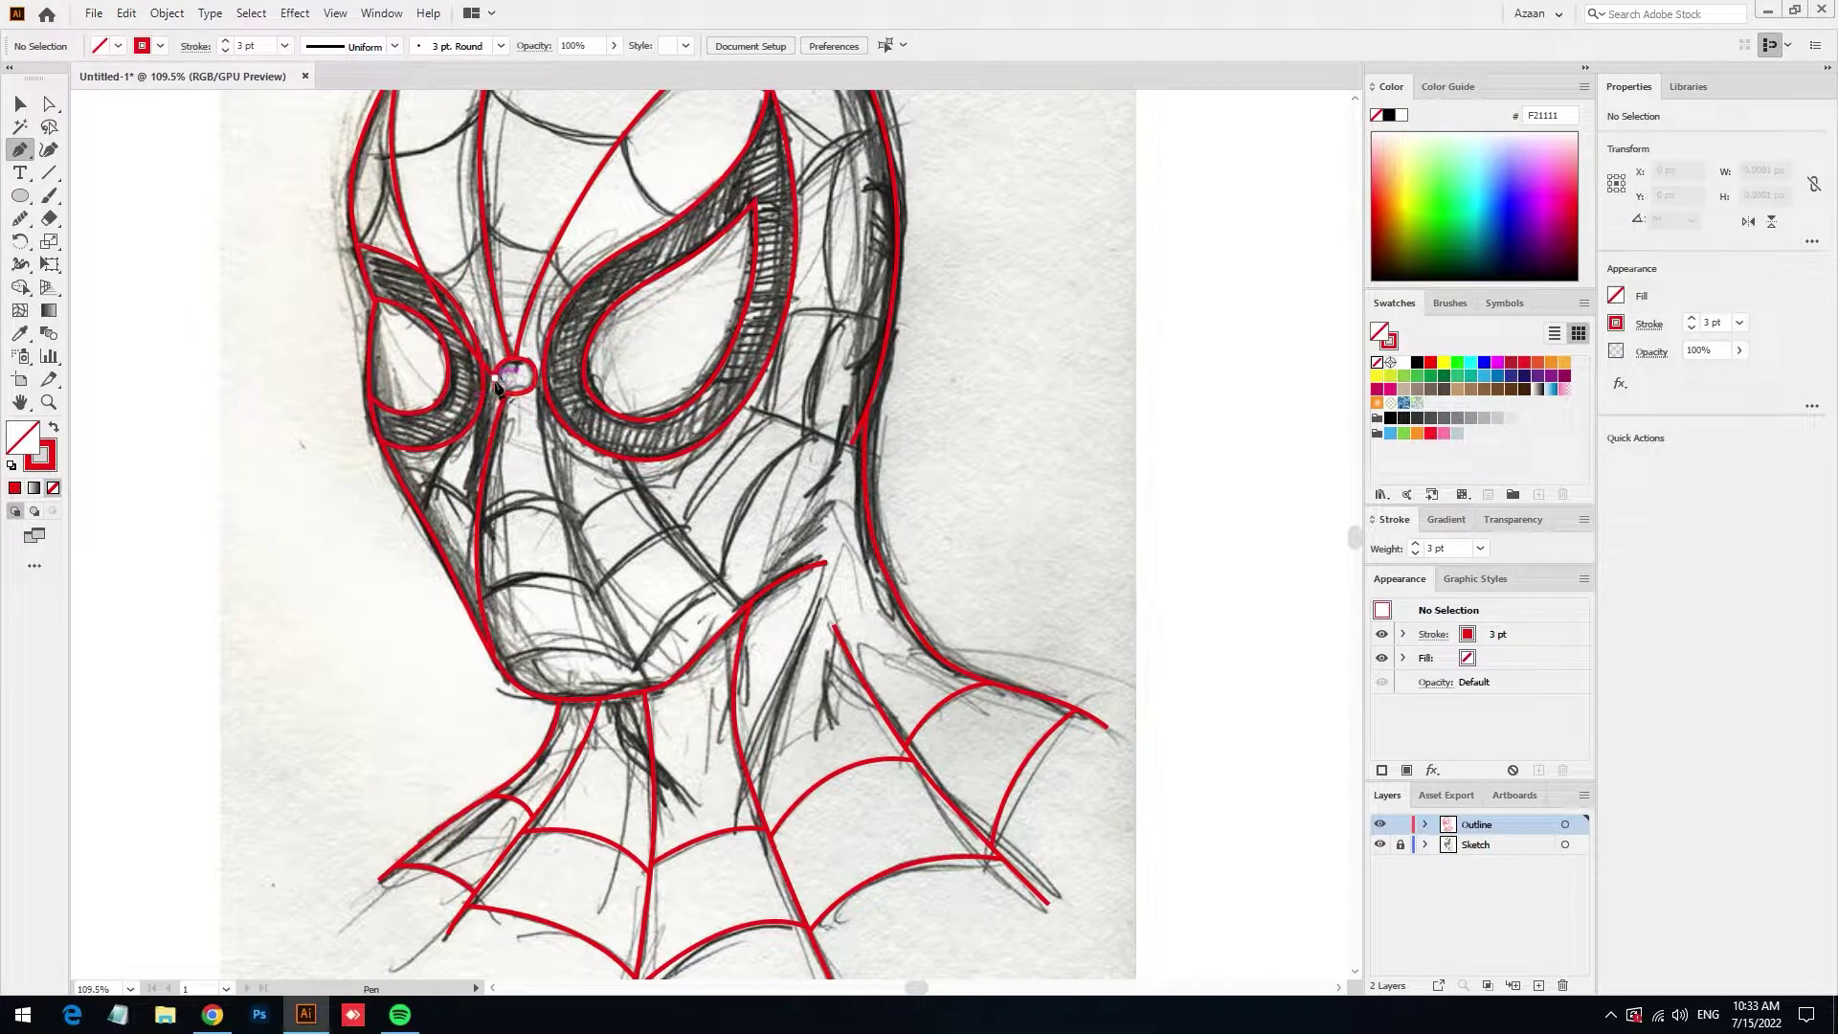
drag(422, 436, 425, 526)
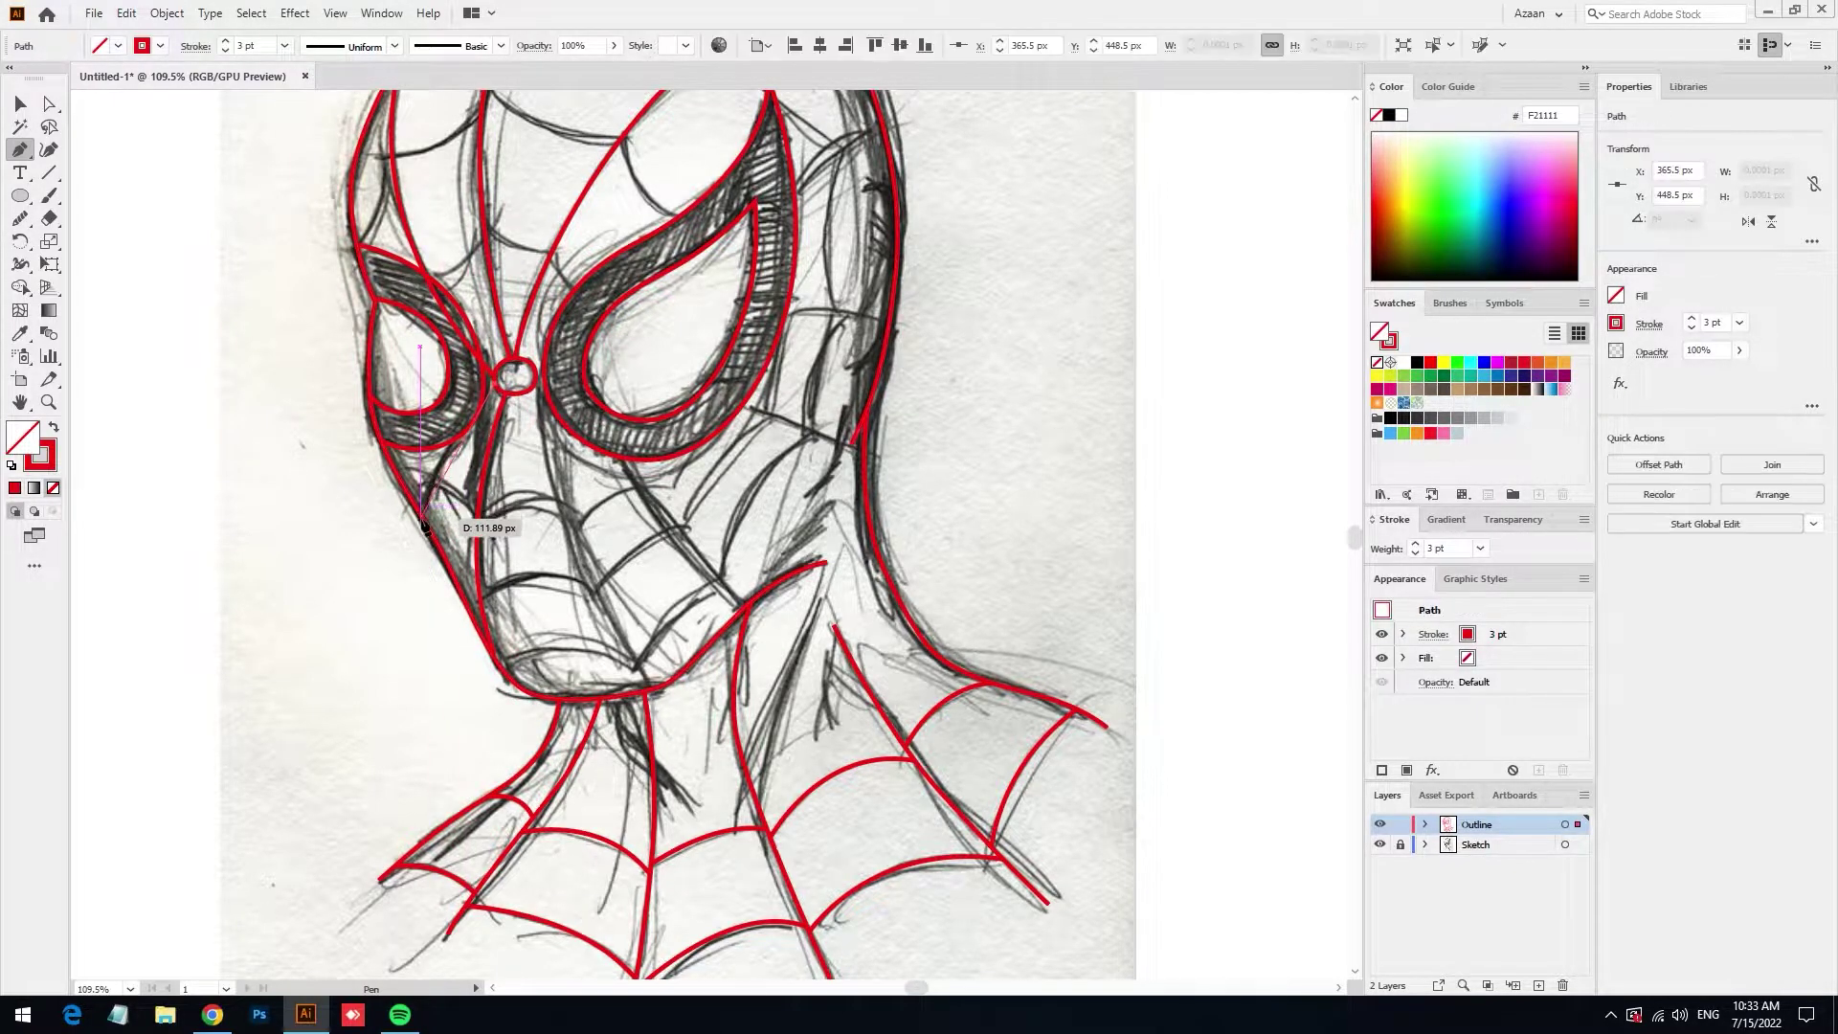
ctrl+click(413, 584)
Trace red web lines from the eye edge down toward the chin and toward the neck
drag(560, 525, 454, 527)
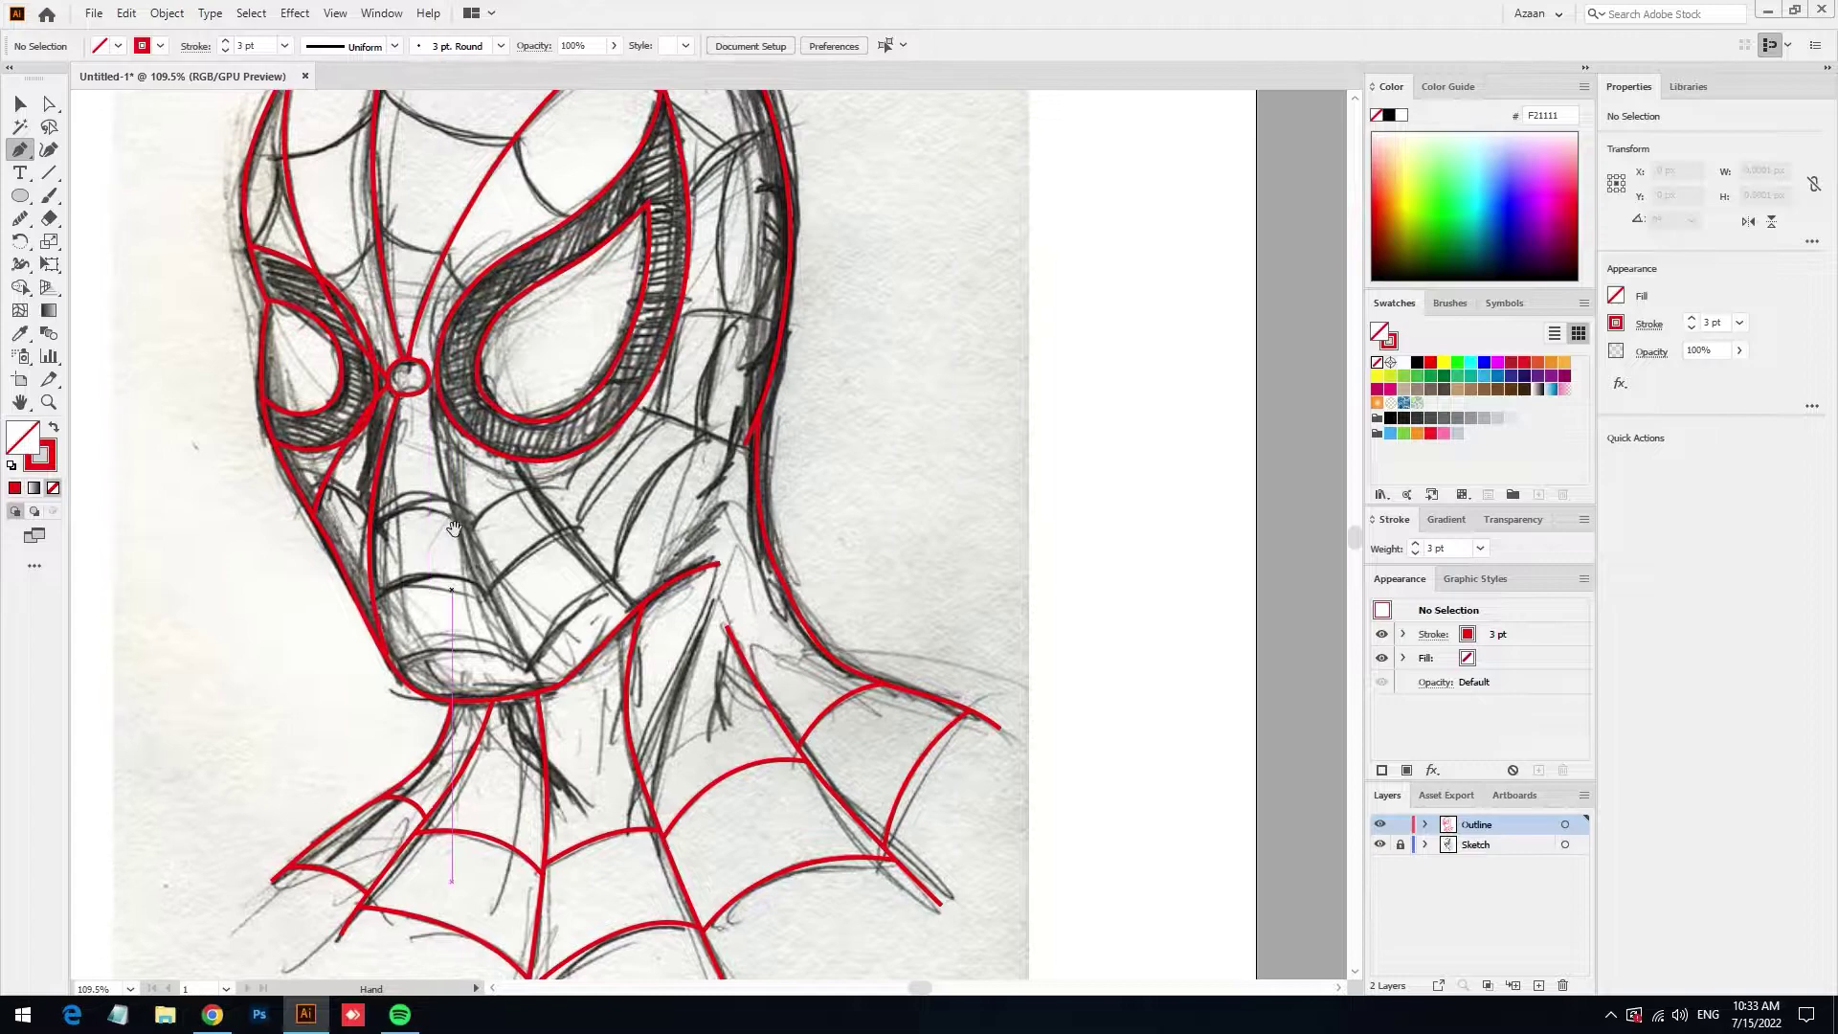
click(433, 391)
drag(543, 687, 555, 704)
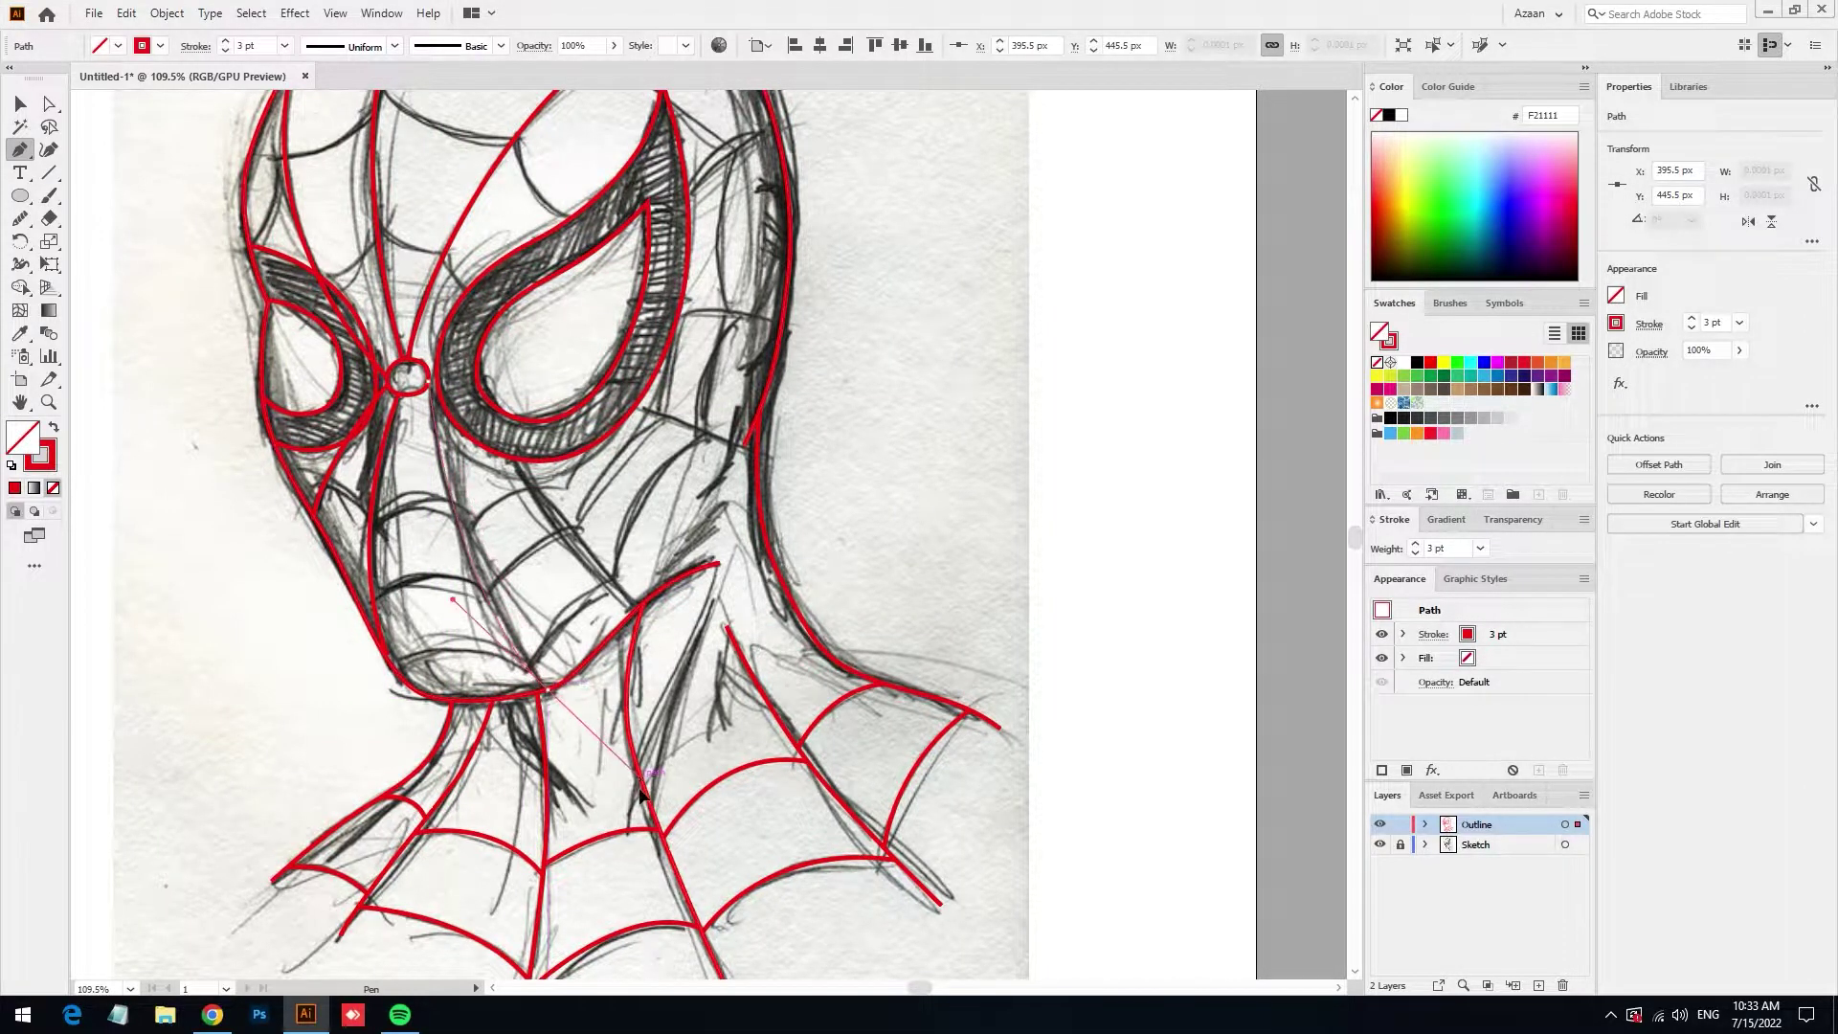
ctrl+click(593, 747)
click(521, 461)
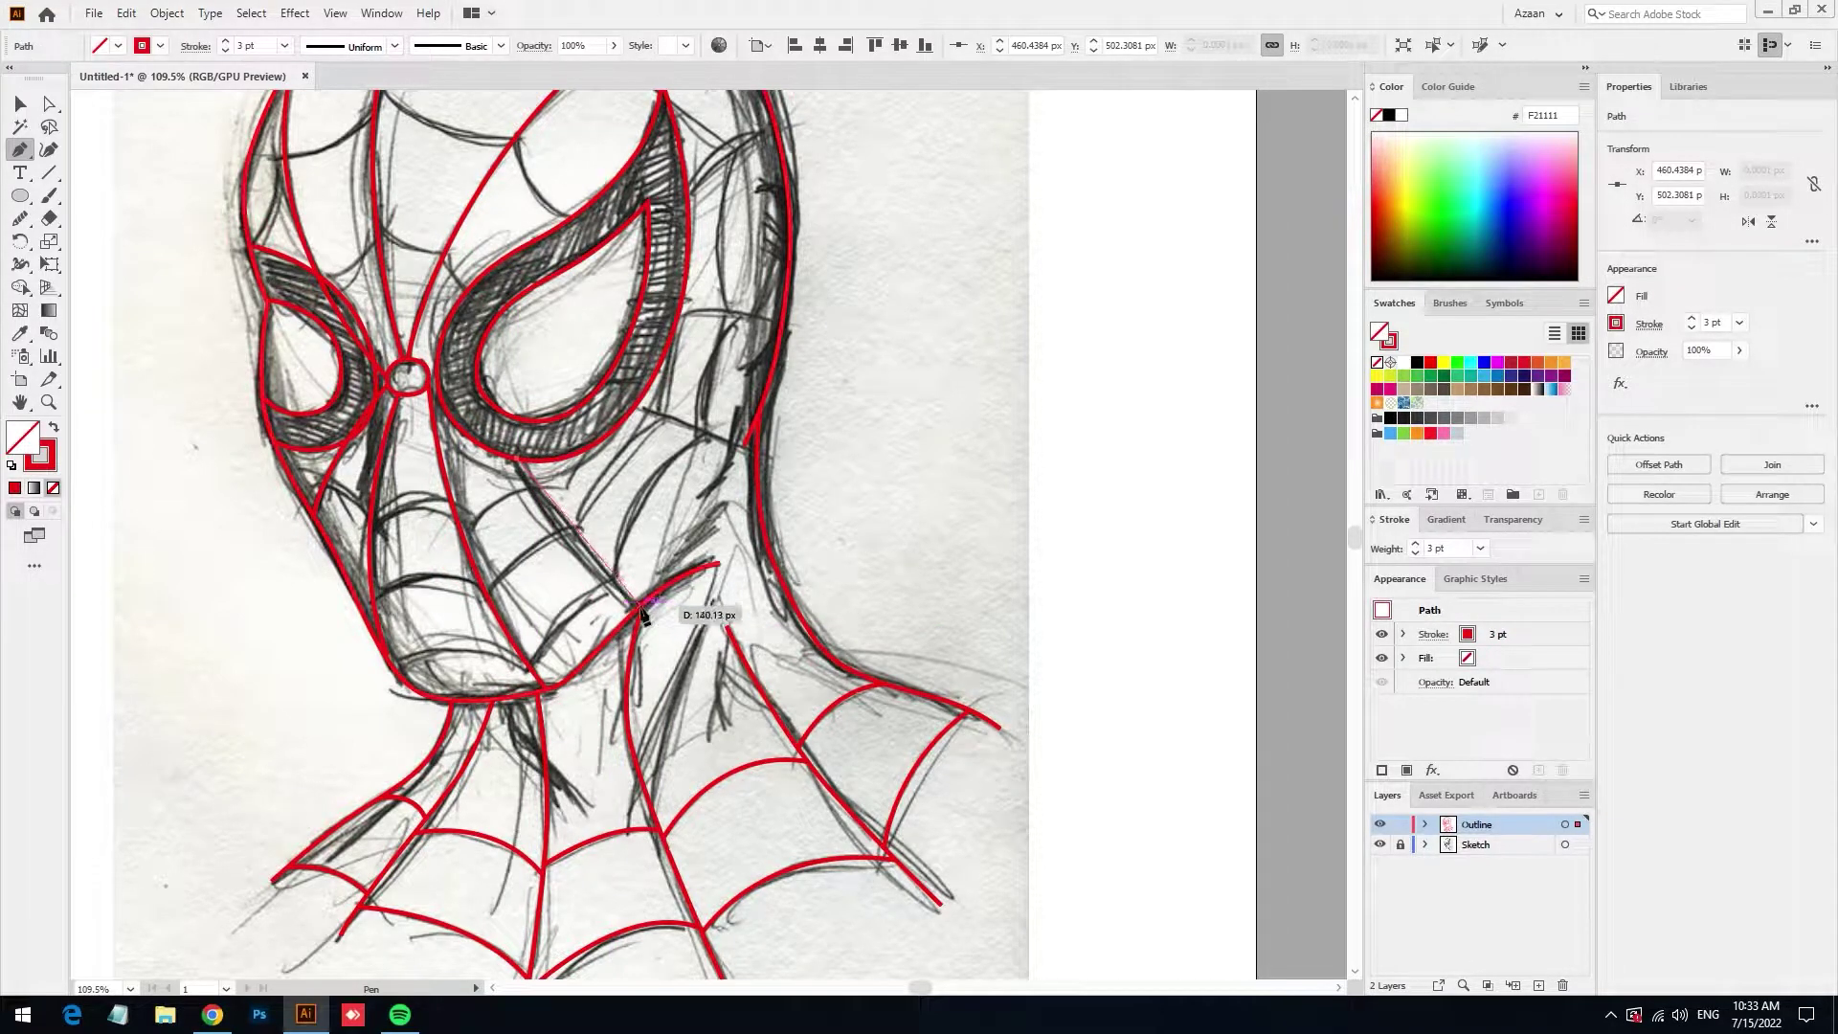
drag(639, 613, 696, 655)
ctrl+click(716, 670)
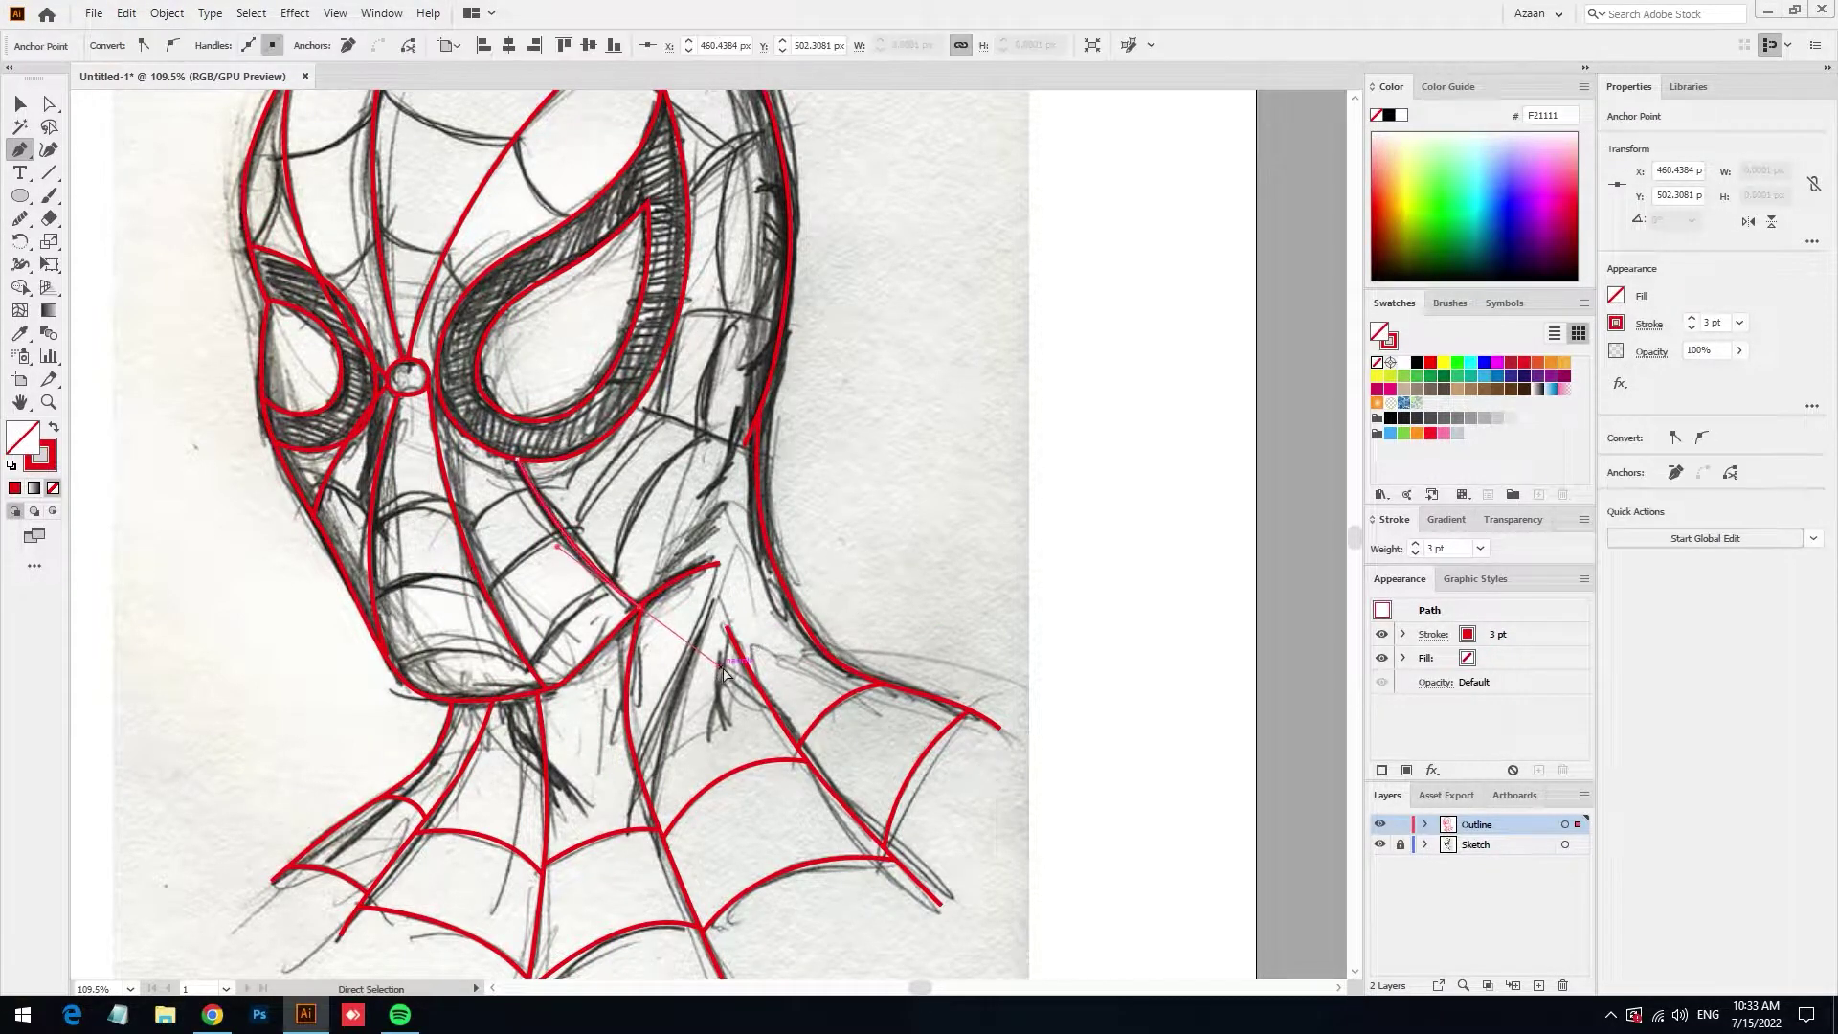
Add two short red lines from the right eye edge to the neck and head outlines
drag(635, 413, 609, 448)
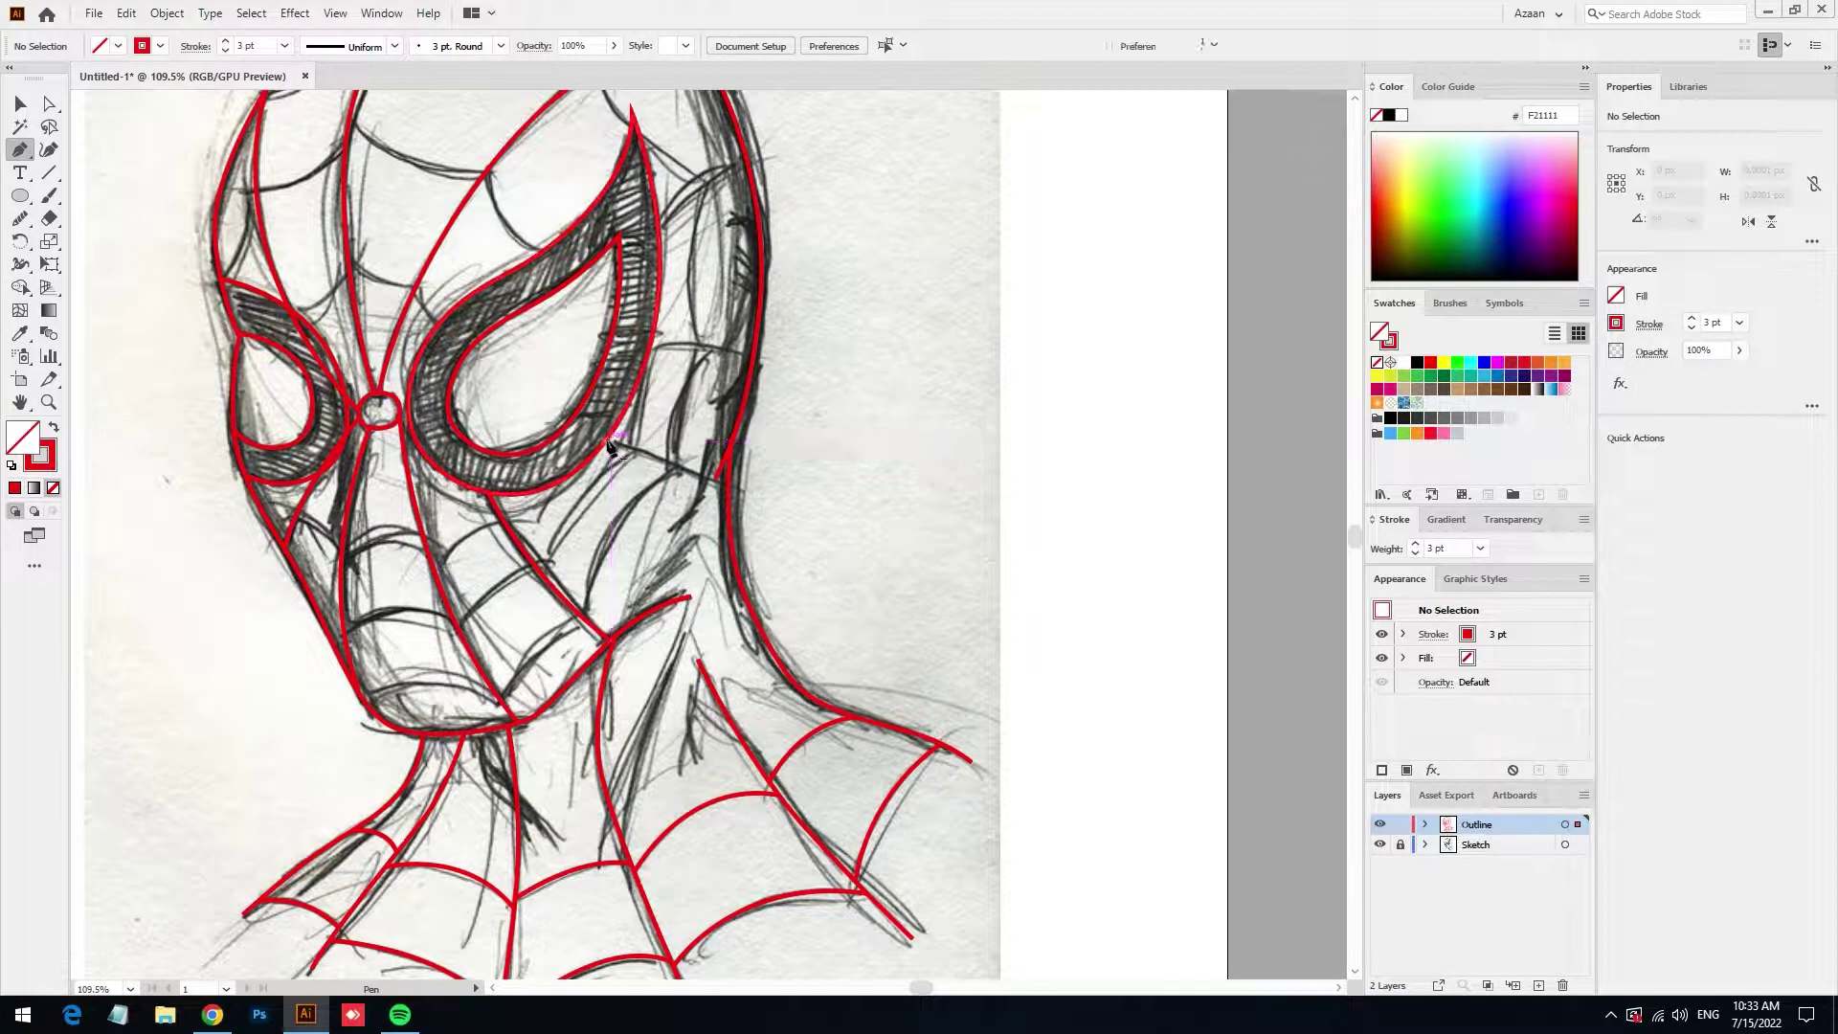
click(610, 448)
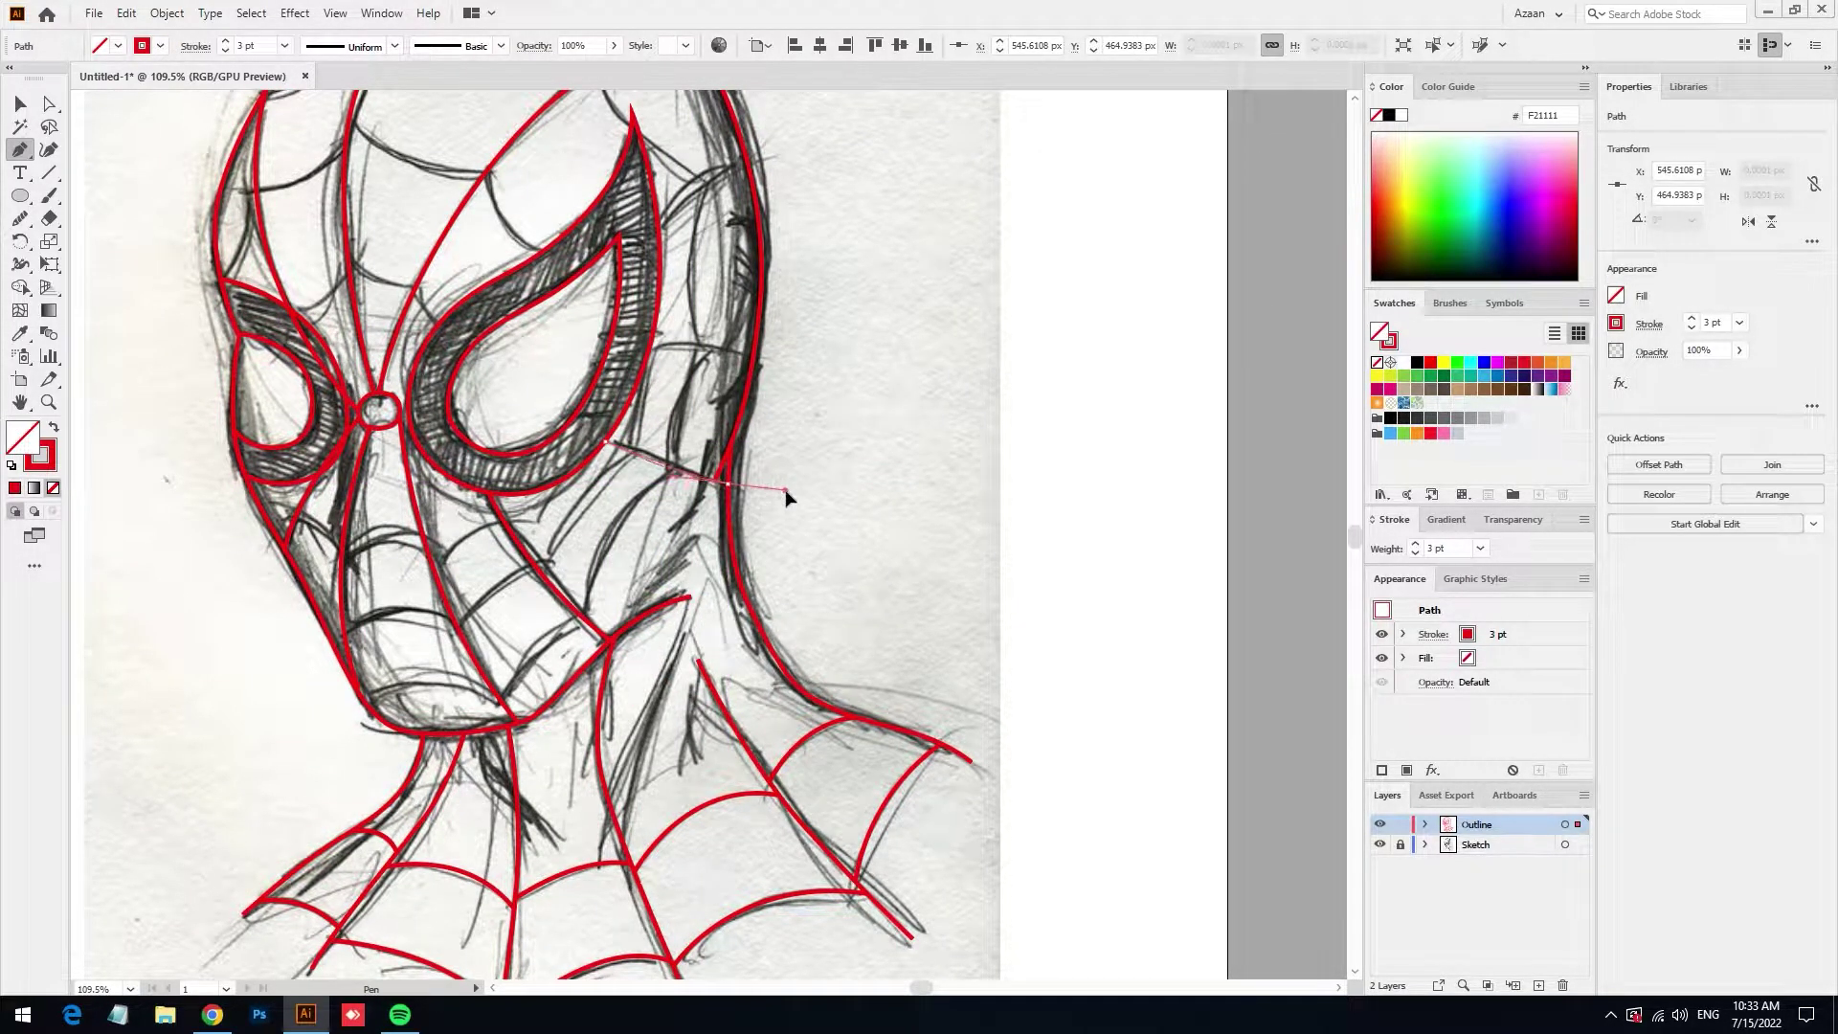
click(728, 483)
ctrl+click(849, 504)
drag(849, 504, 815, 594)
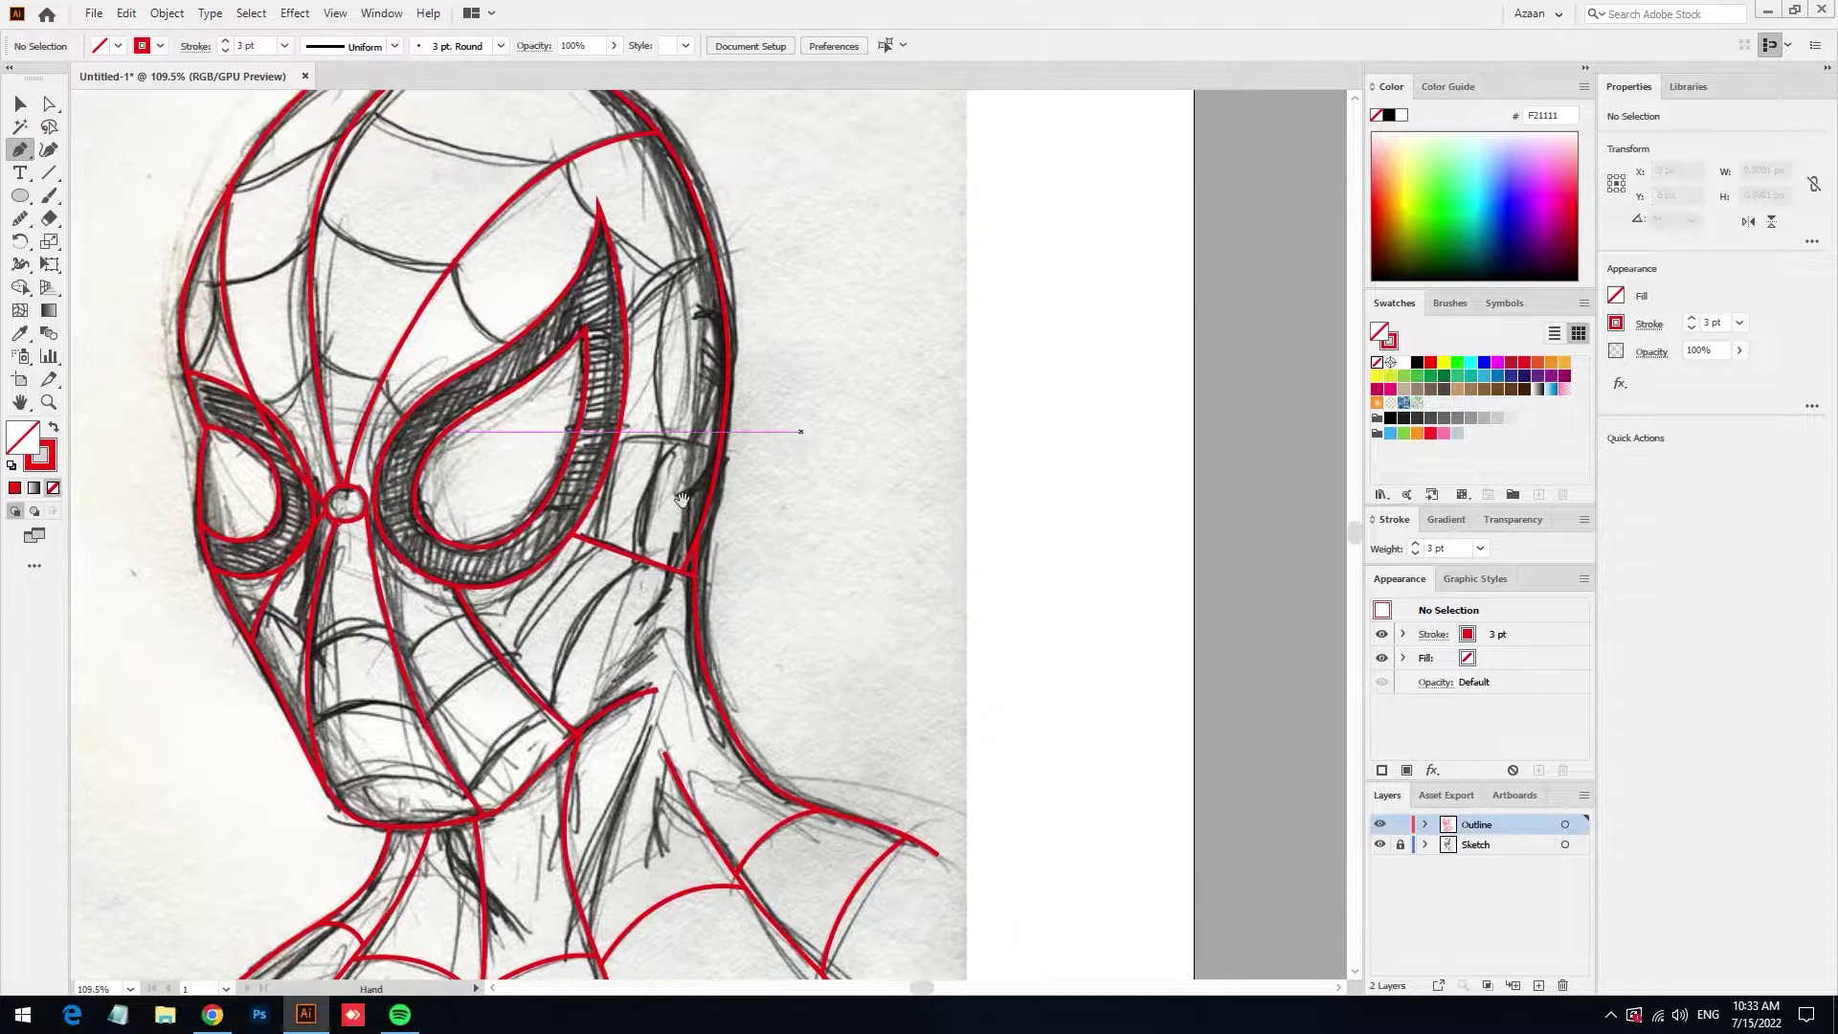
click(616, 444)
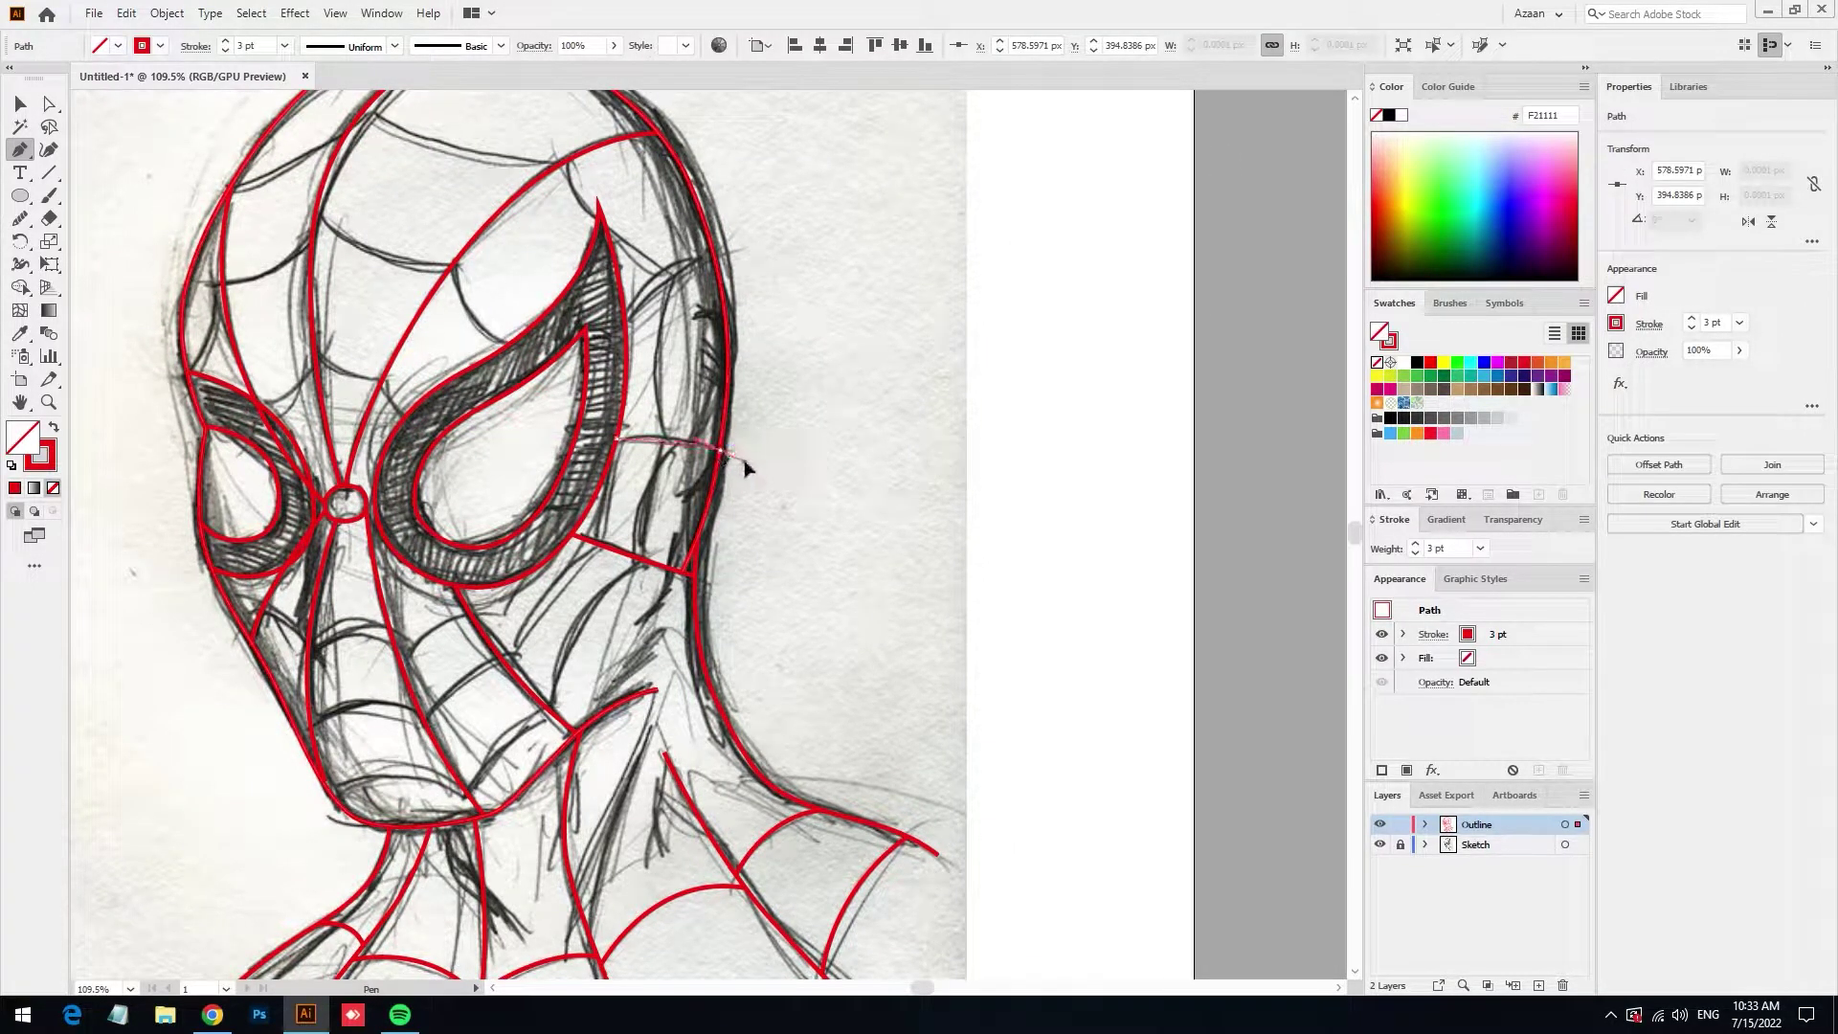
click(722, 446)
ctrl+click(751, 481)
Curve a red line from the eye's tip up to the head outline, then bring the chin into view
drag(658, 330, 713, 459)
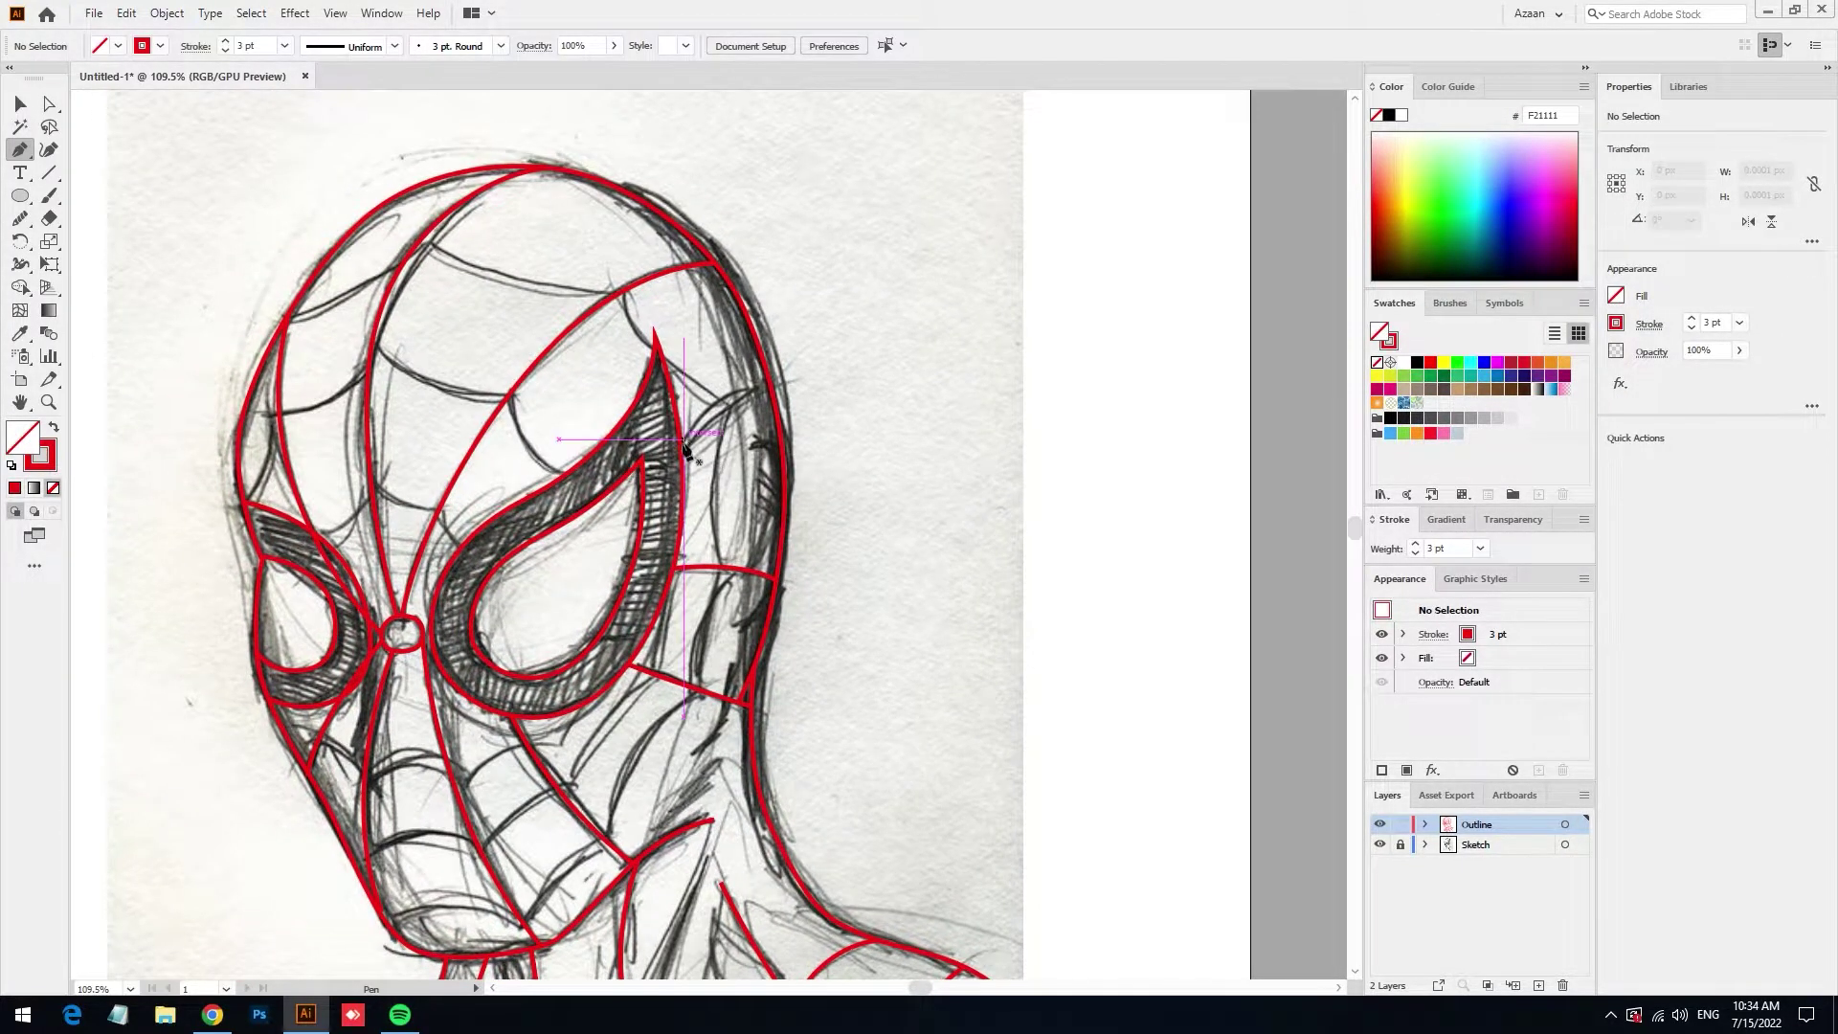
click(684, 443)
drag(770, 387, 833, 381)
ctrl+click(835, 383)
mouse_move(845, 464)
mouse_down()
mouse_move(559, 332)
mouse_move(577, 257)
mouse_up()
scroll(812, 498, up, 3)
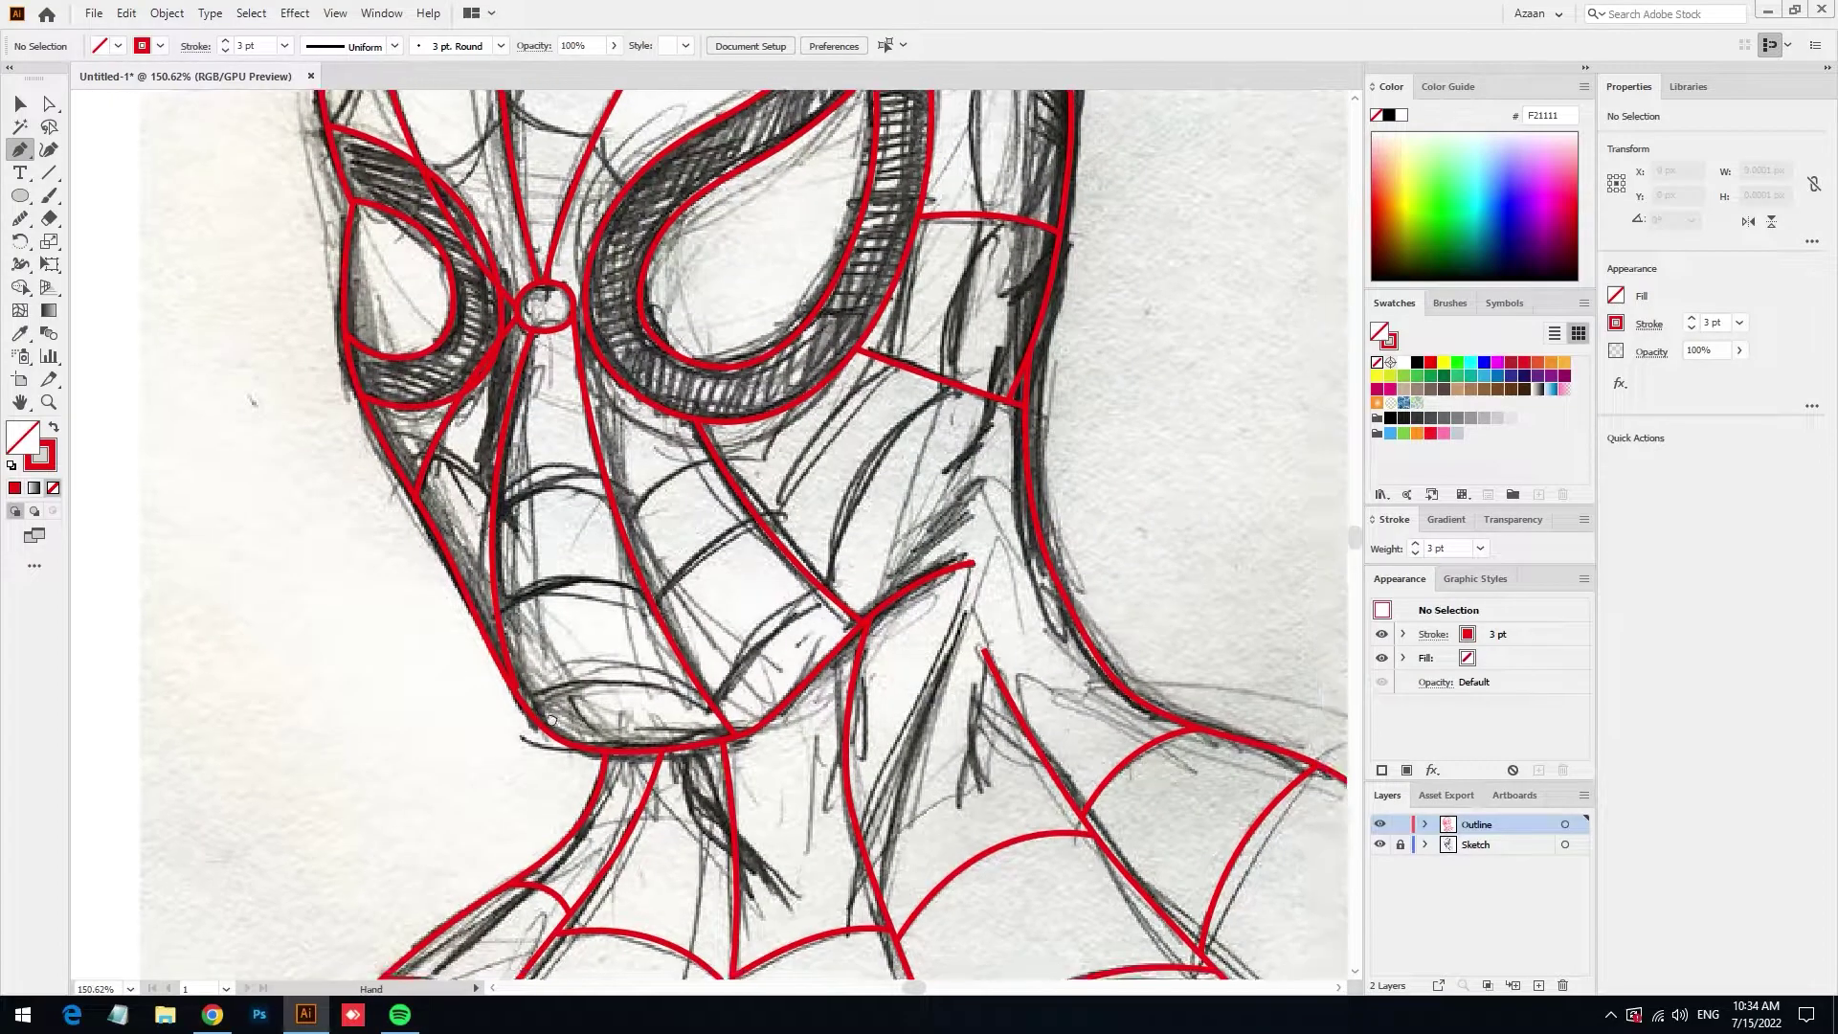
drag(812, 498, 861, 287)
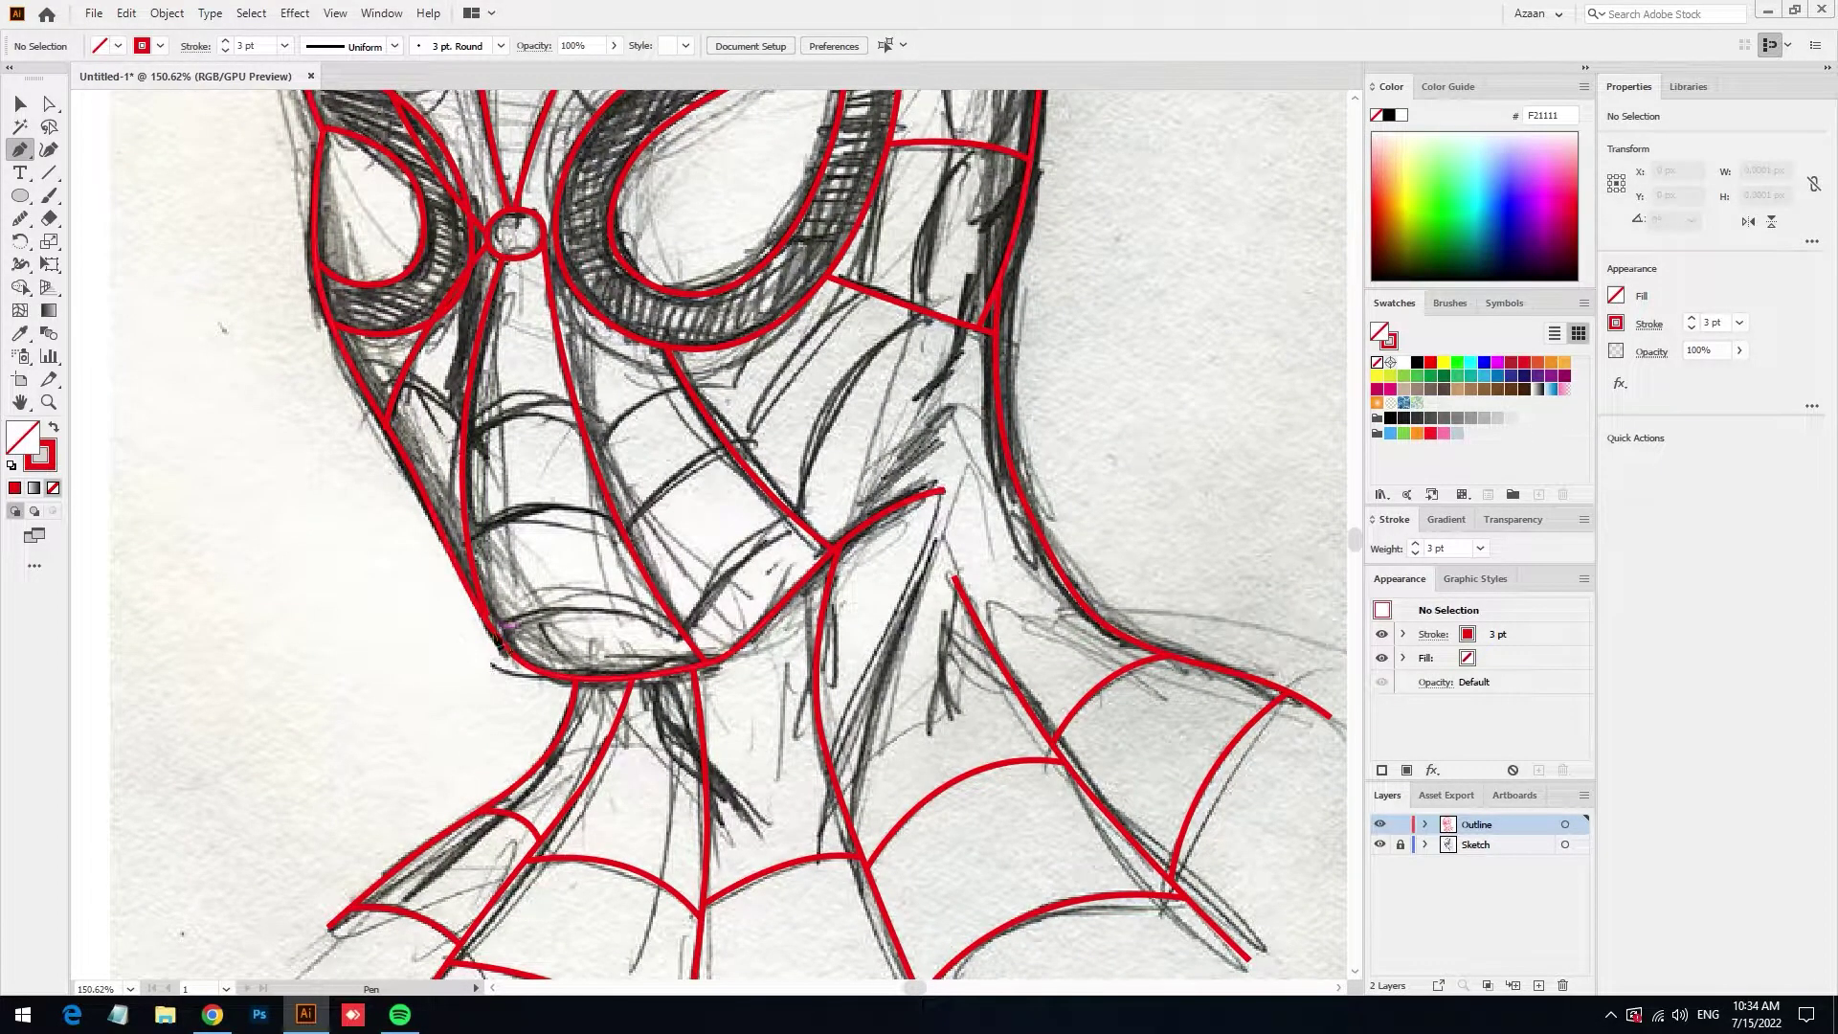
Trace a curved red web line along the chin and jaw, carrying it up toward the cheek
click(504, 630)
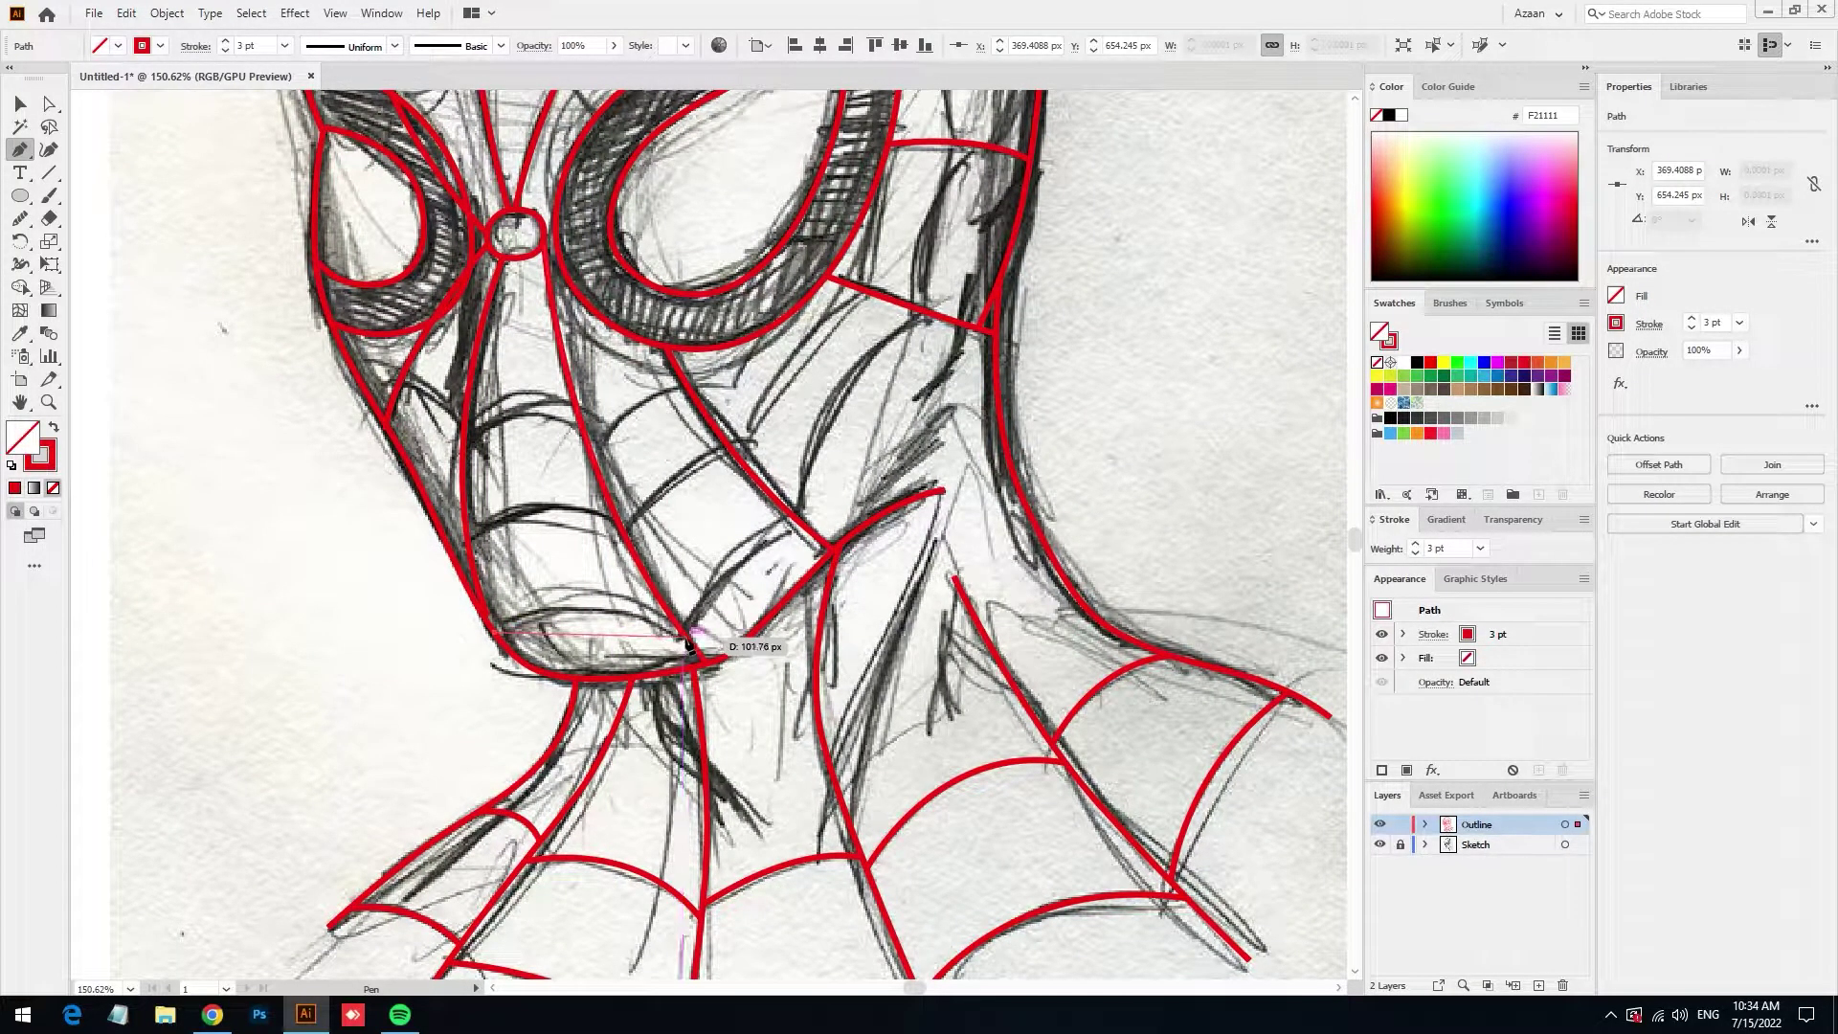
drag(802, 697, 719, 740)
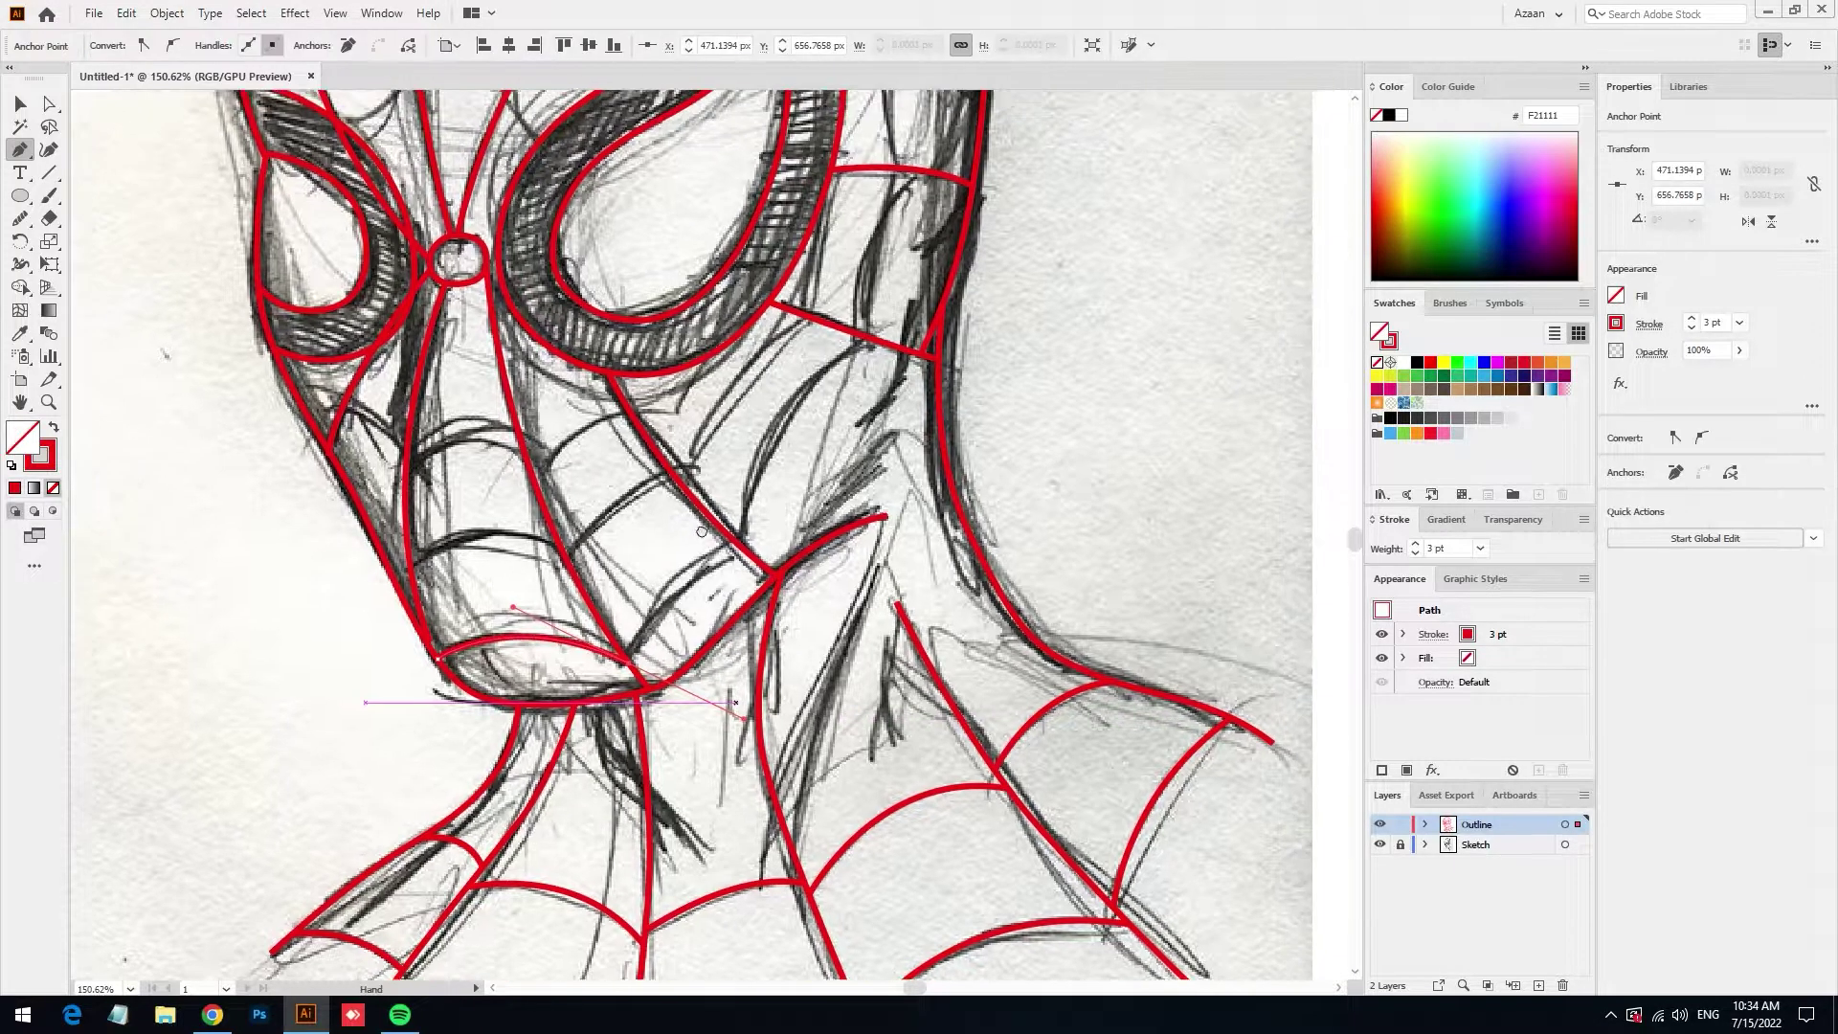
drag(609, 685, 718, 736)
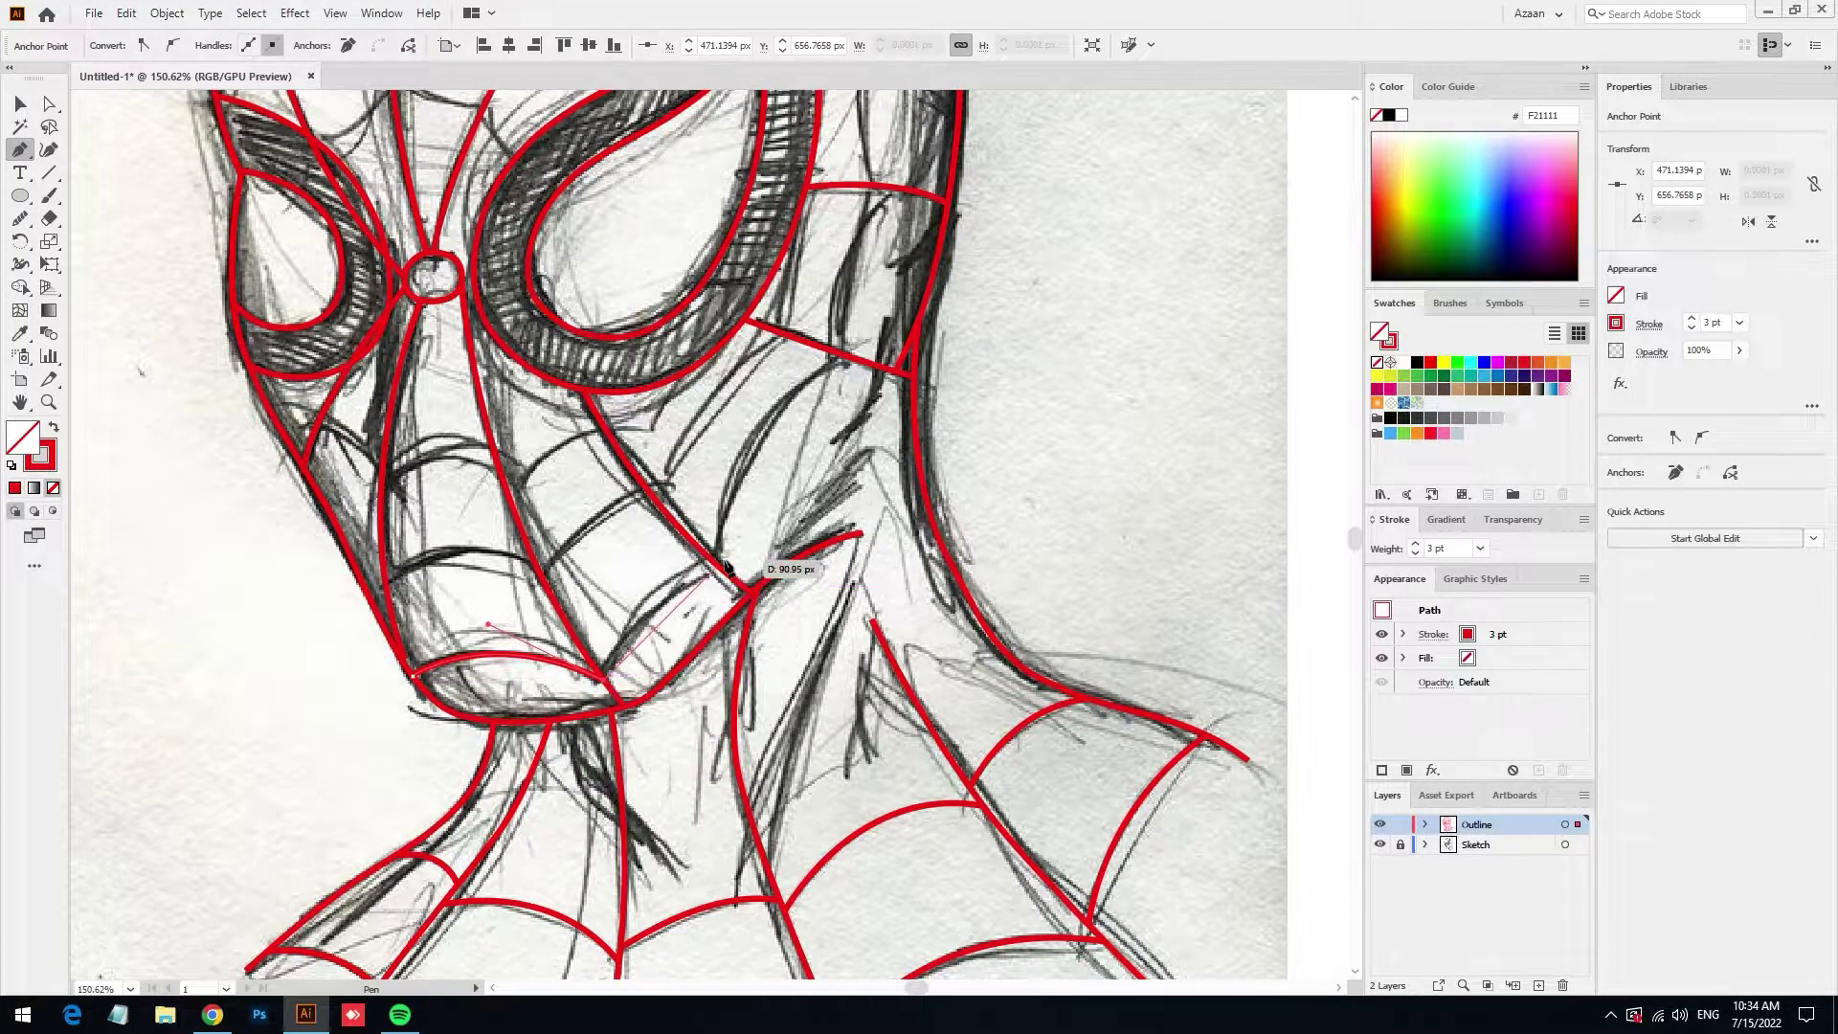
drag(718, 567, 824, 539)
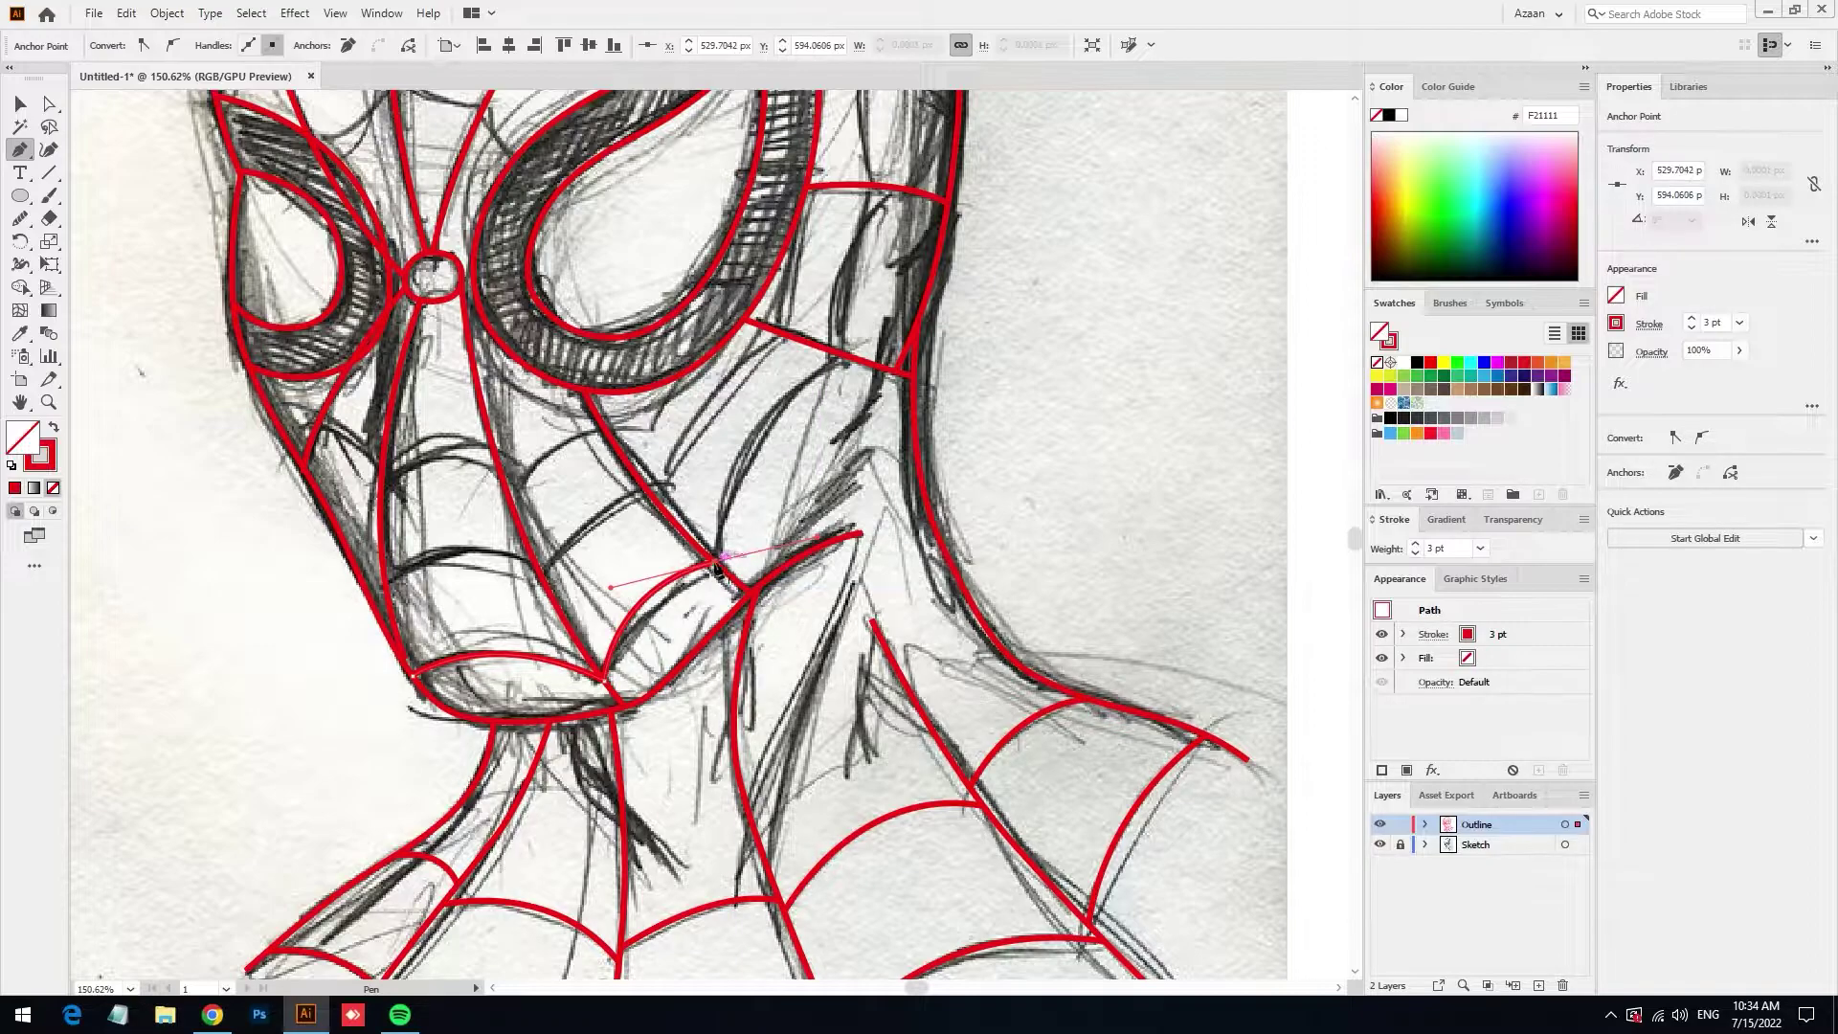
drag(718, 566, 469, 708)
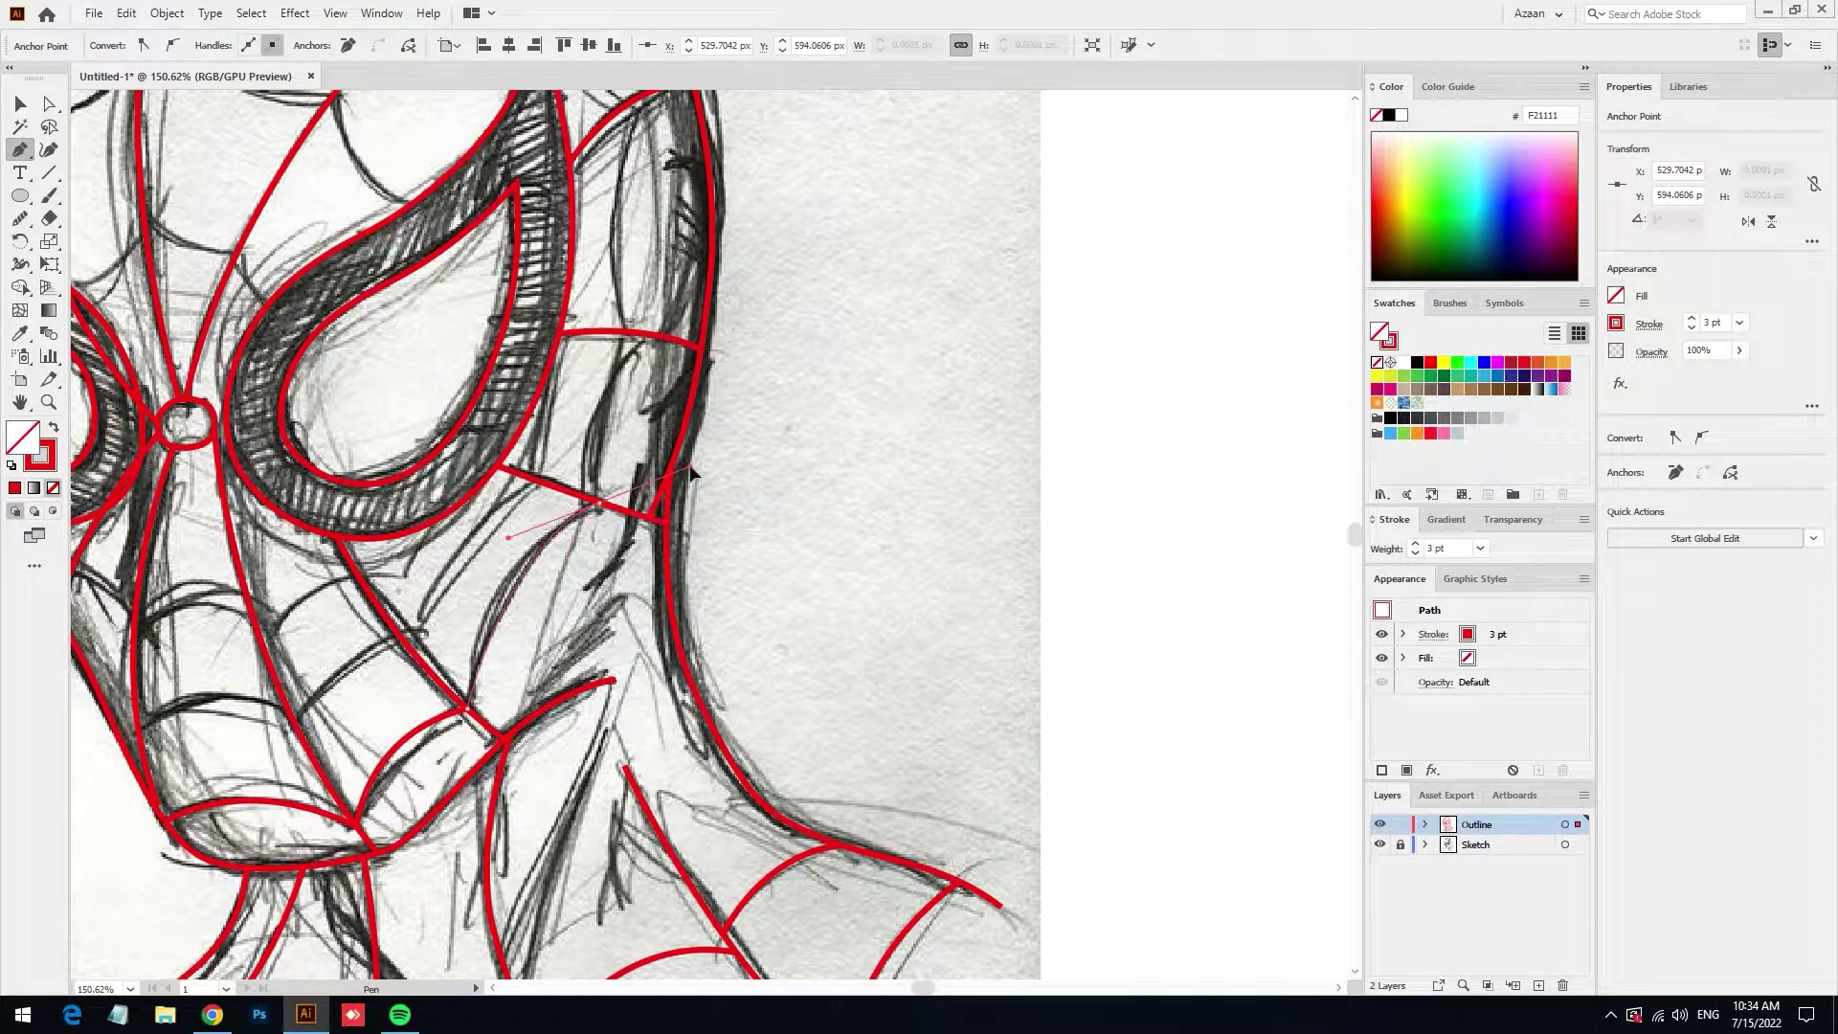
drag(691, 471, 711, 455)
drag(620, 496, 508, 686)
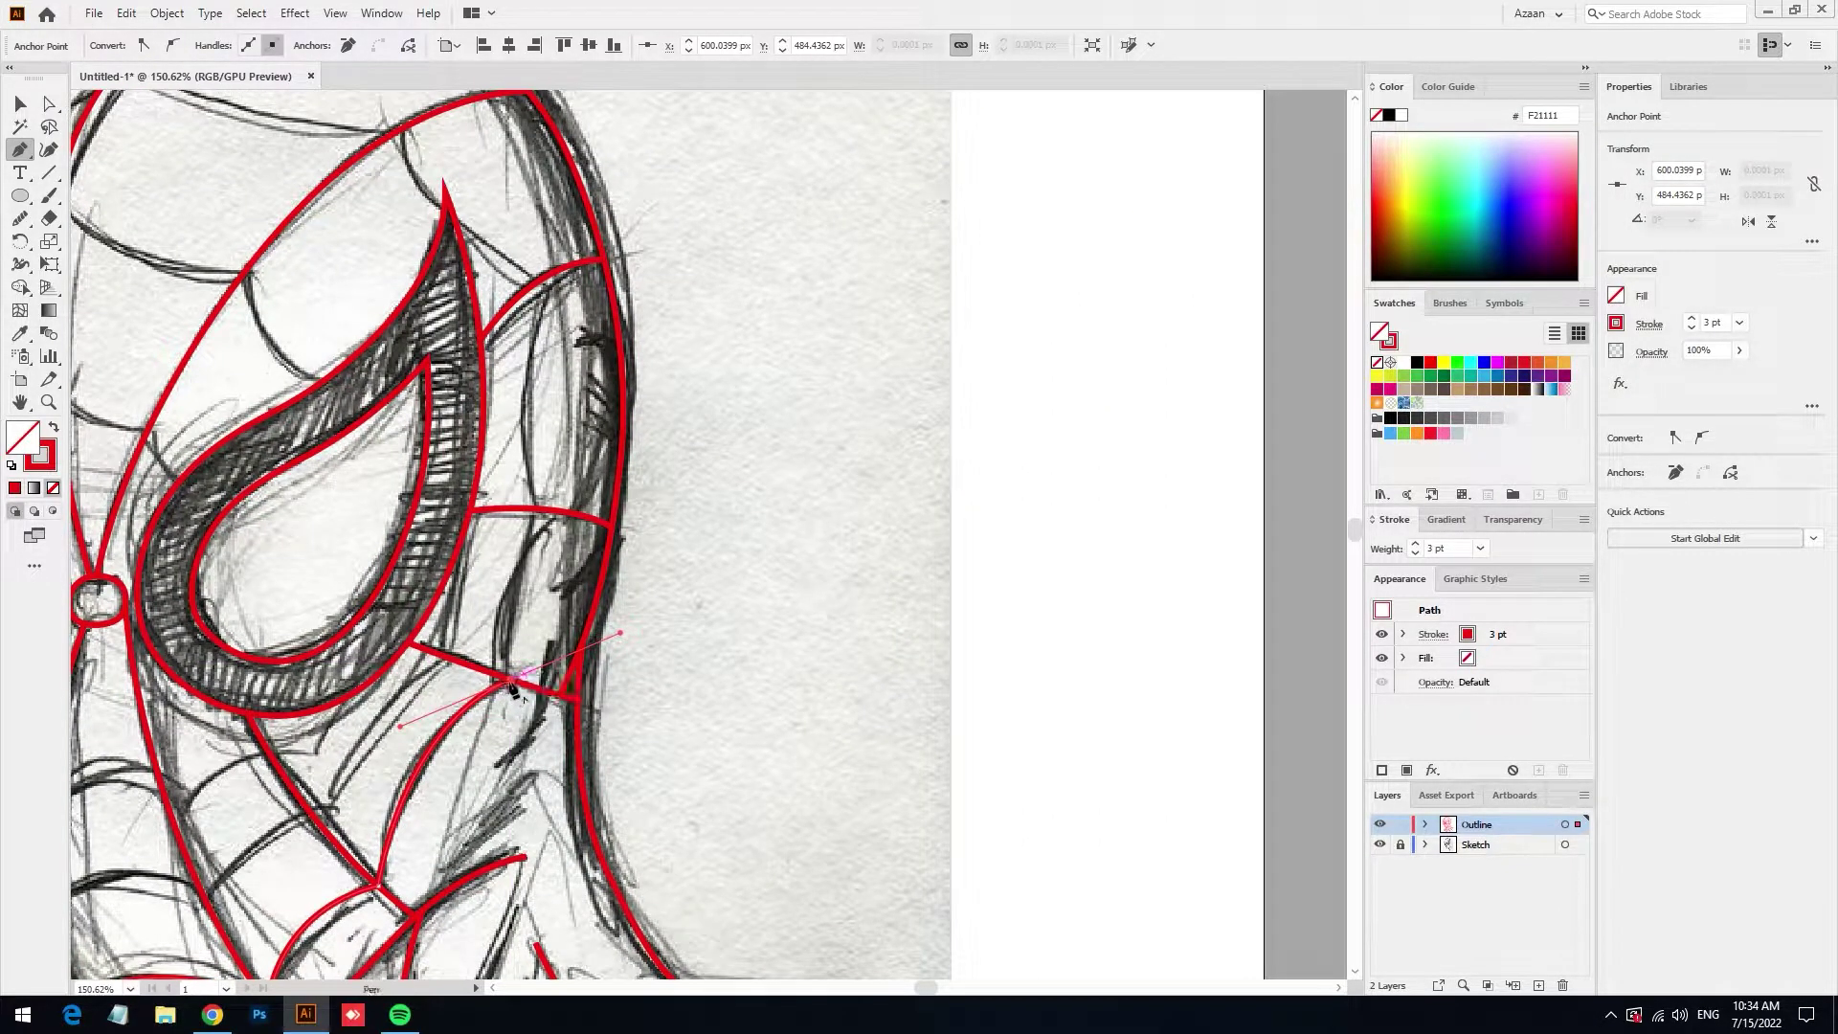
drag(548, 511, 606, 476)
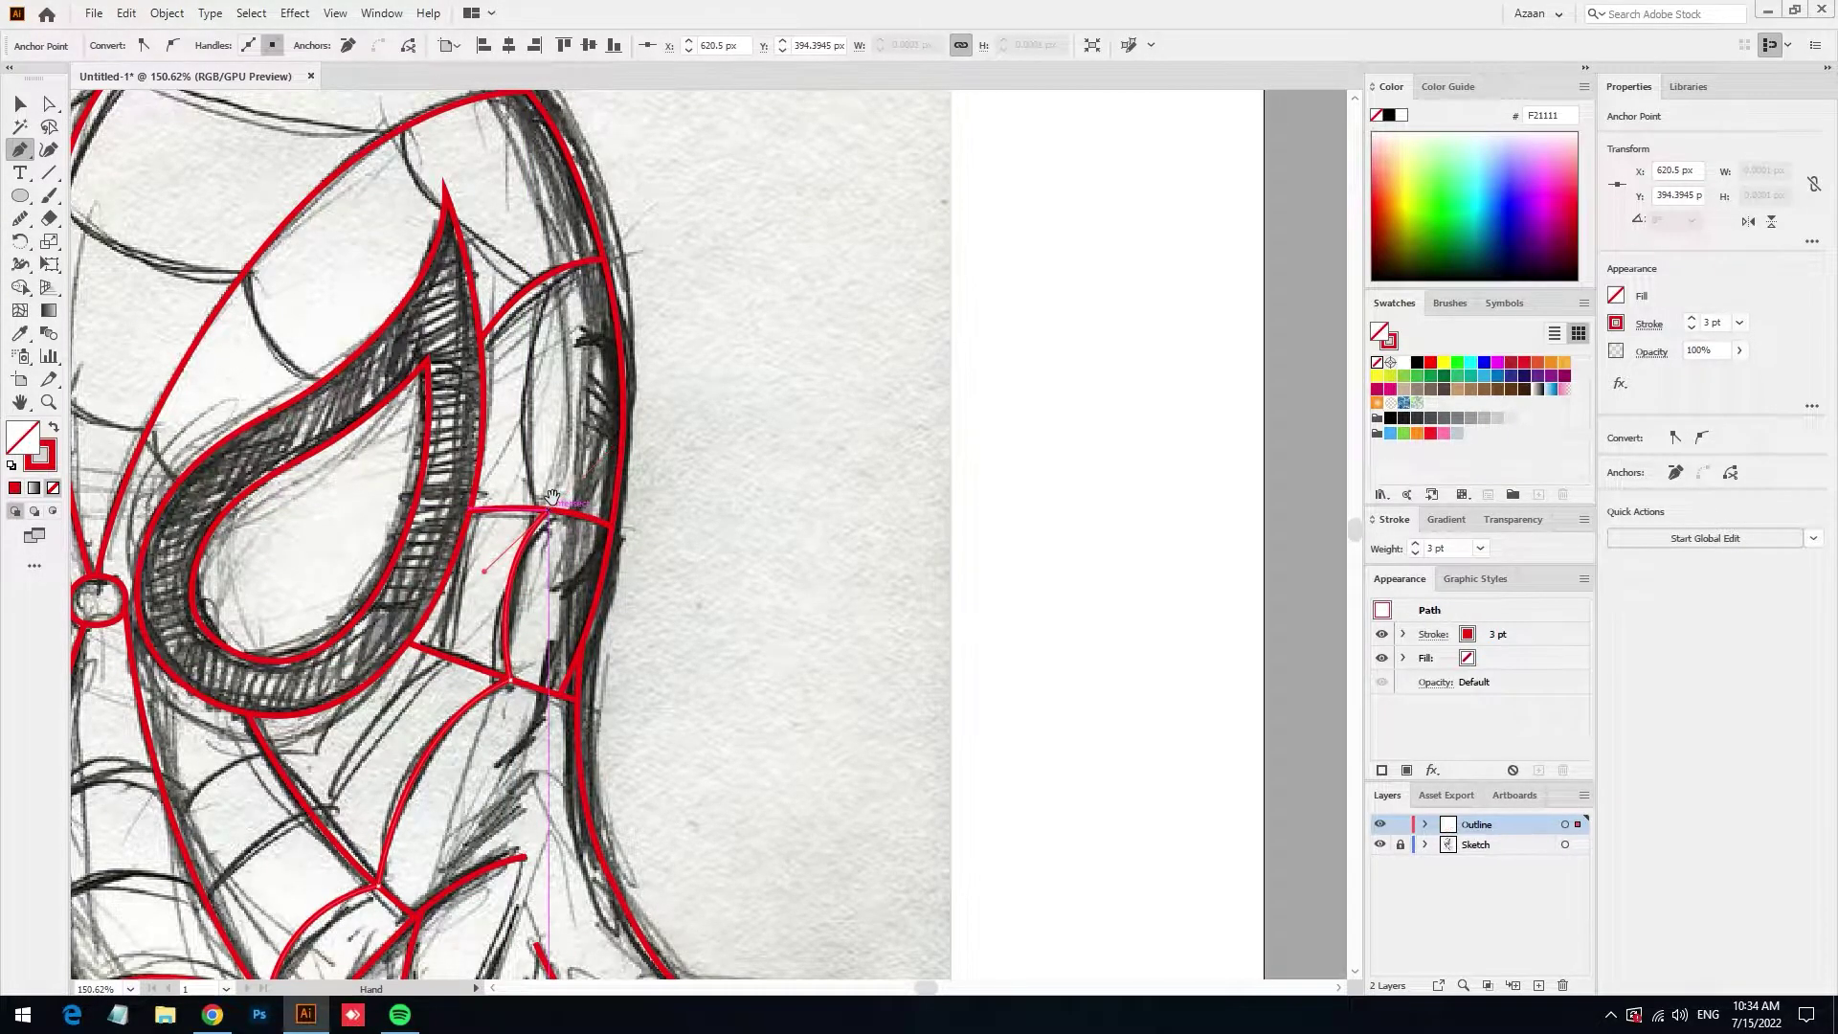
Pan to the top of the head and complete a curved red web line across the forehead
drag(552, 497, 553, 642)
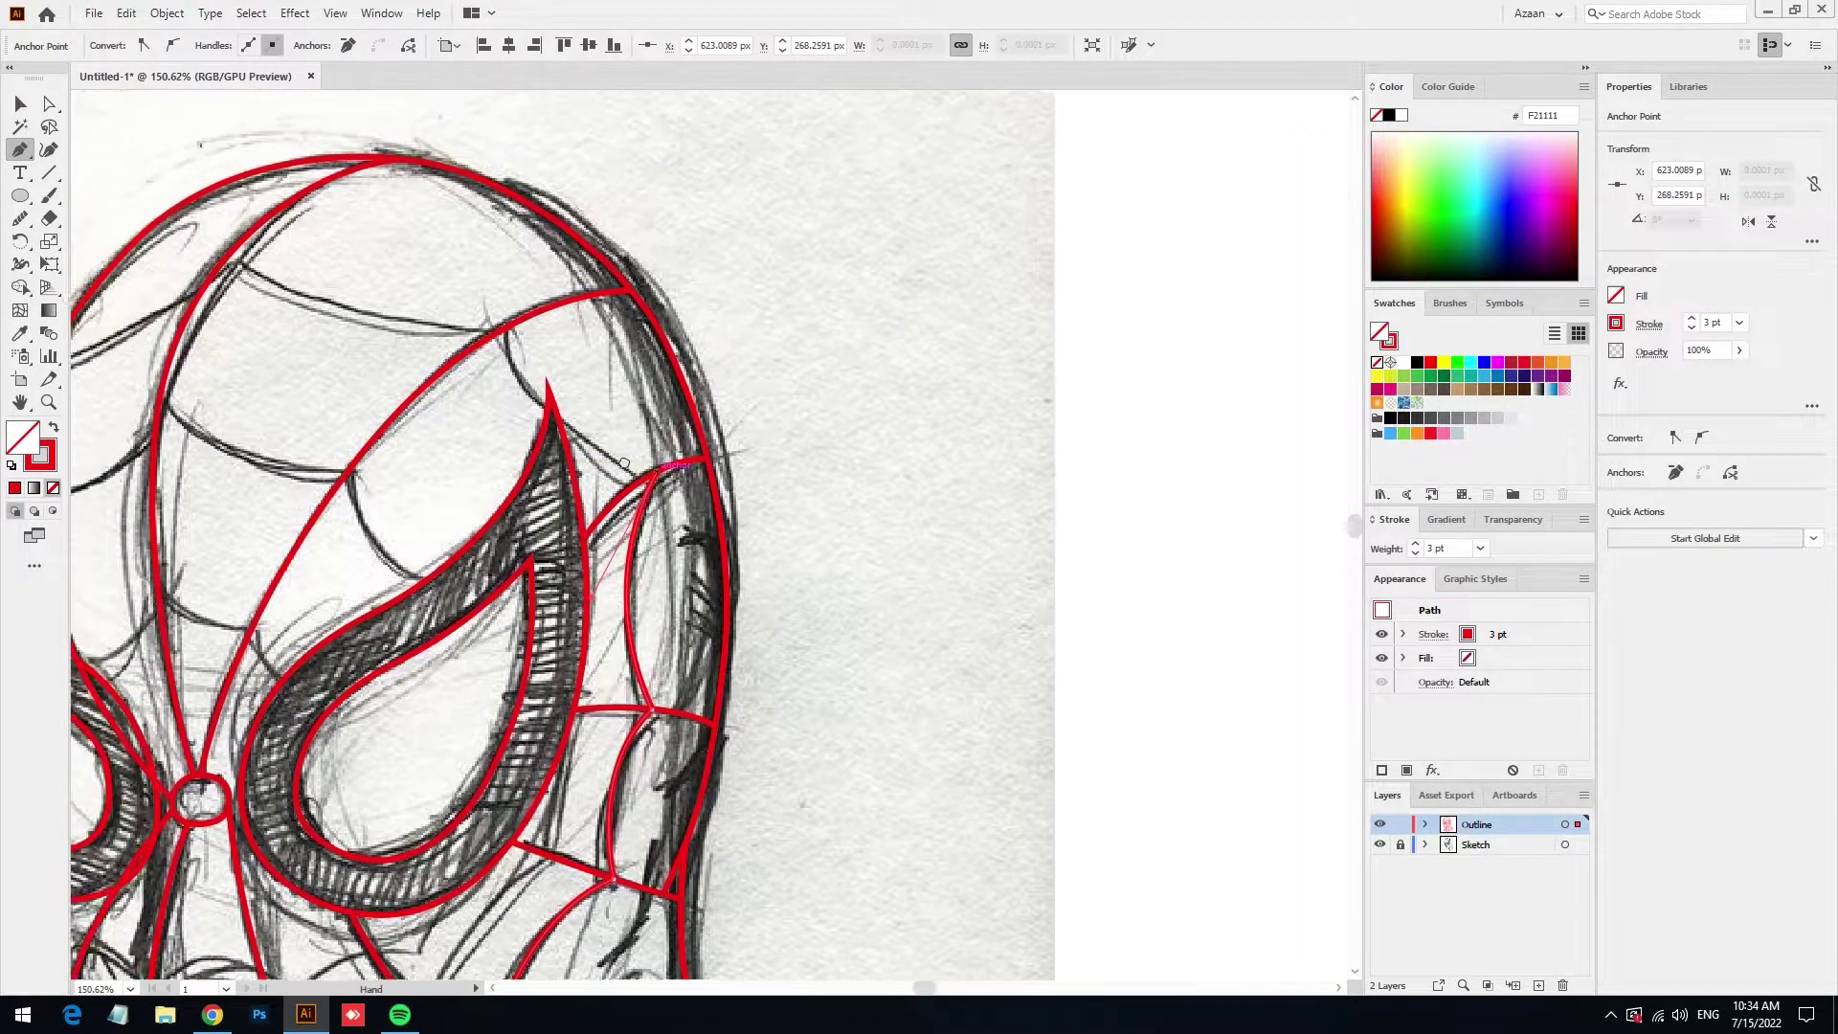
mouse_move(389, 278)
mouse_down()
mouse_move(493, 335)
mouse_move(496, 189)
mouse_up()
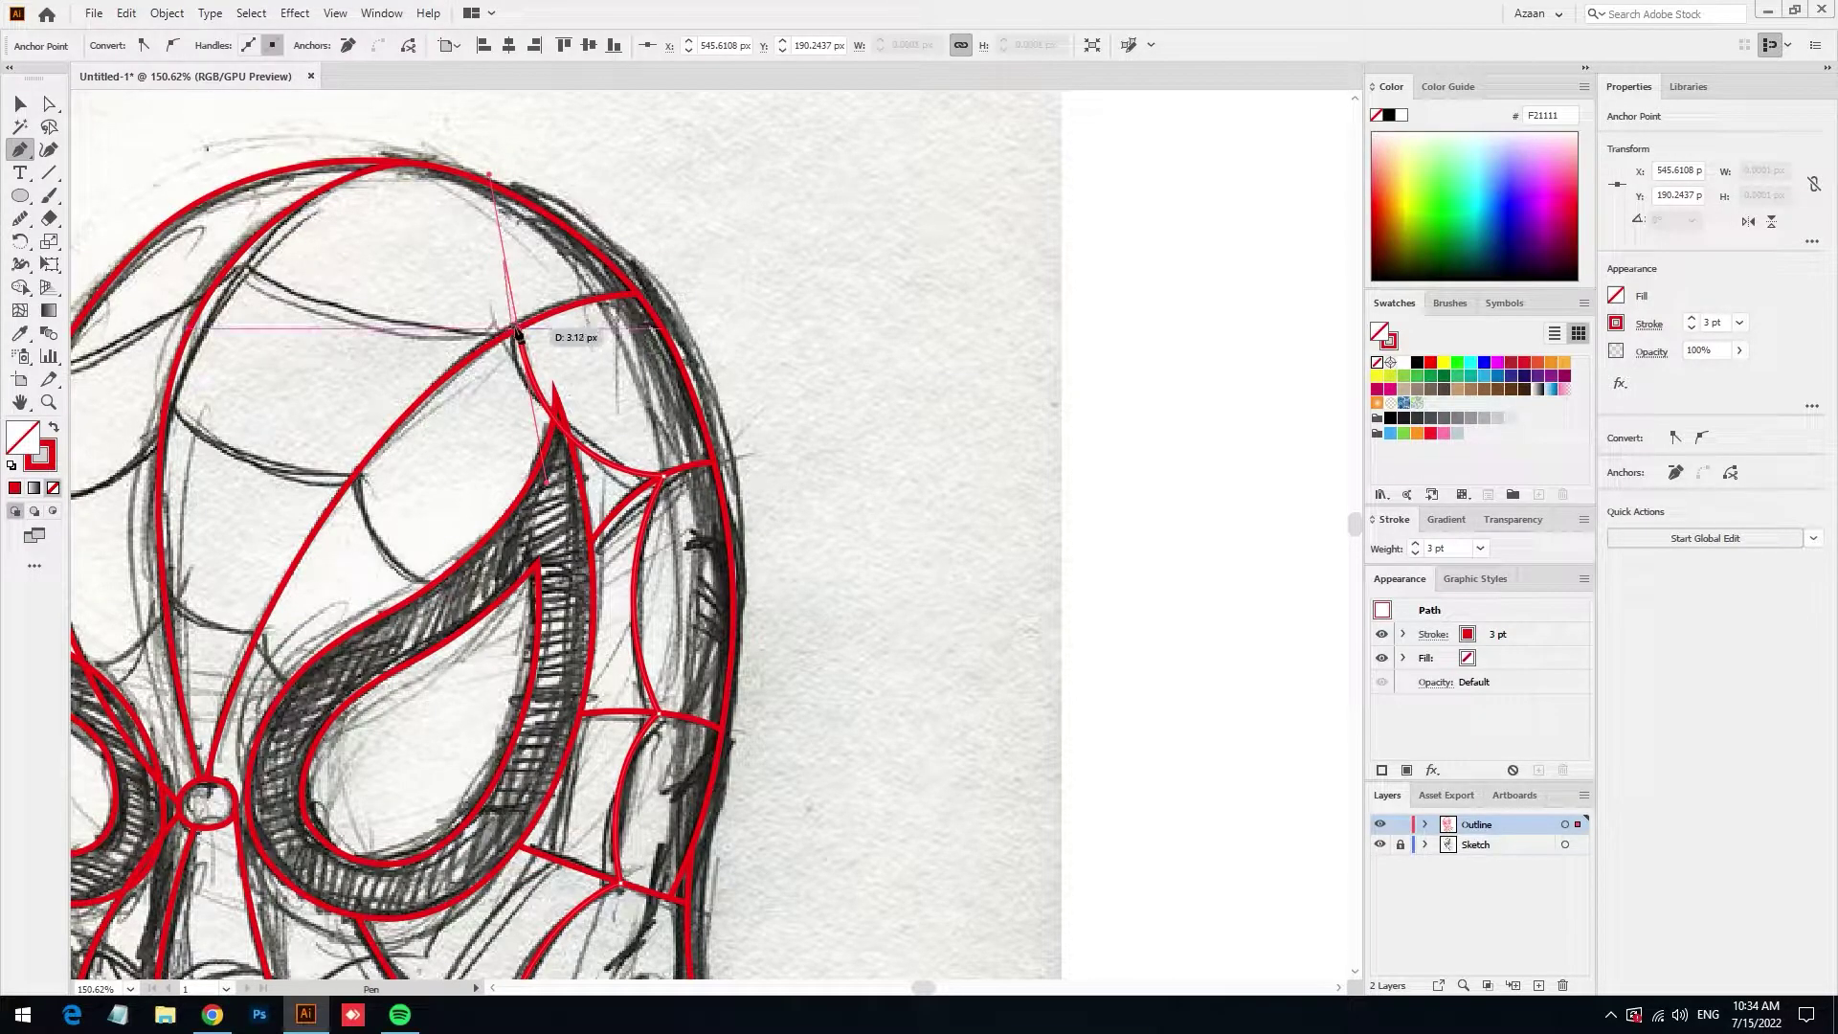
mouse_move(237, 271)
mouse_down()
mouse_move(678, 391)
mouse_move(618, 309)
mouse_up()
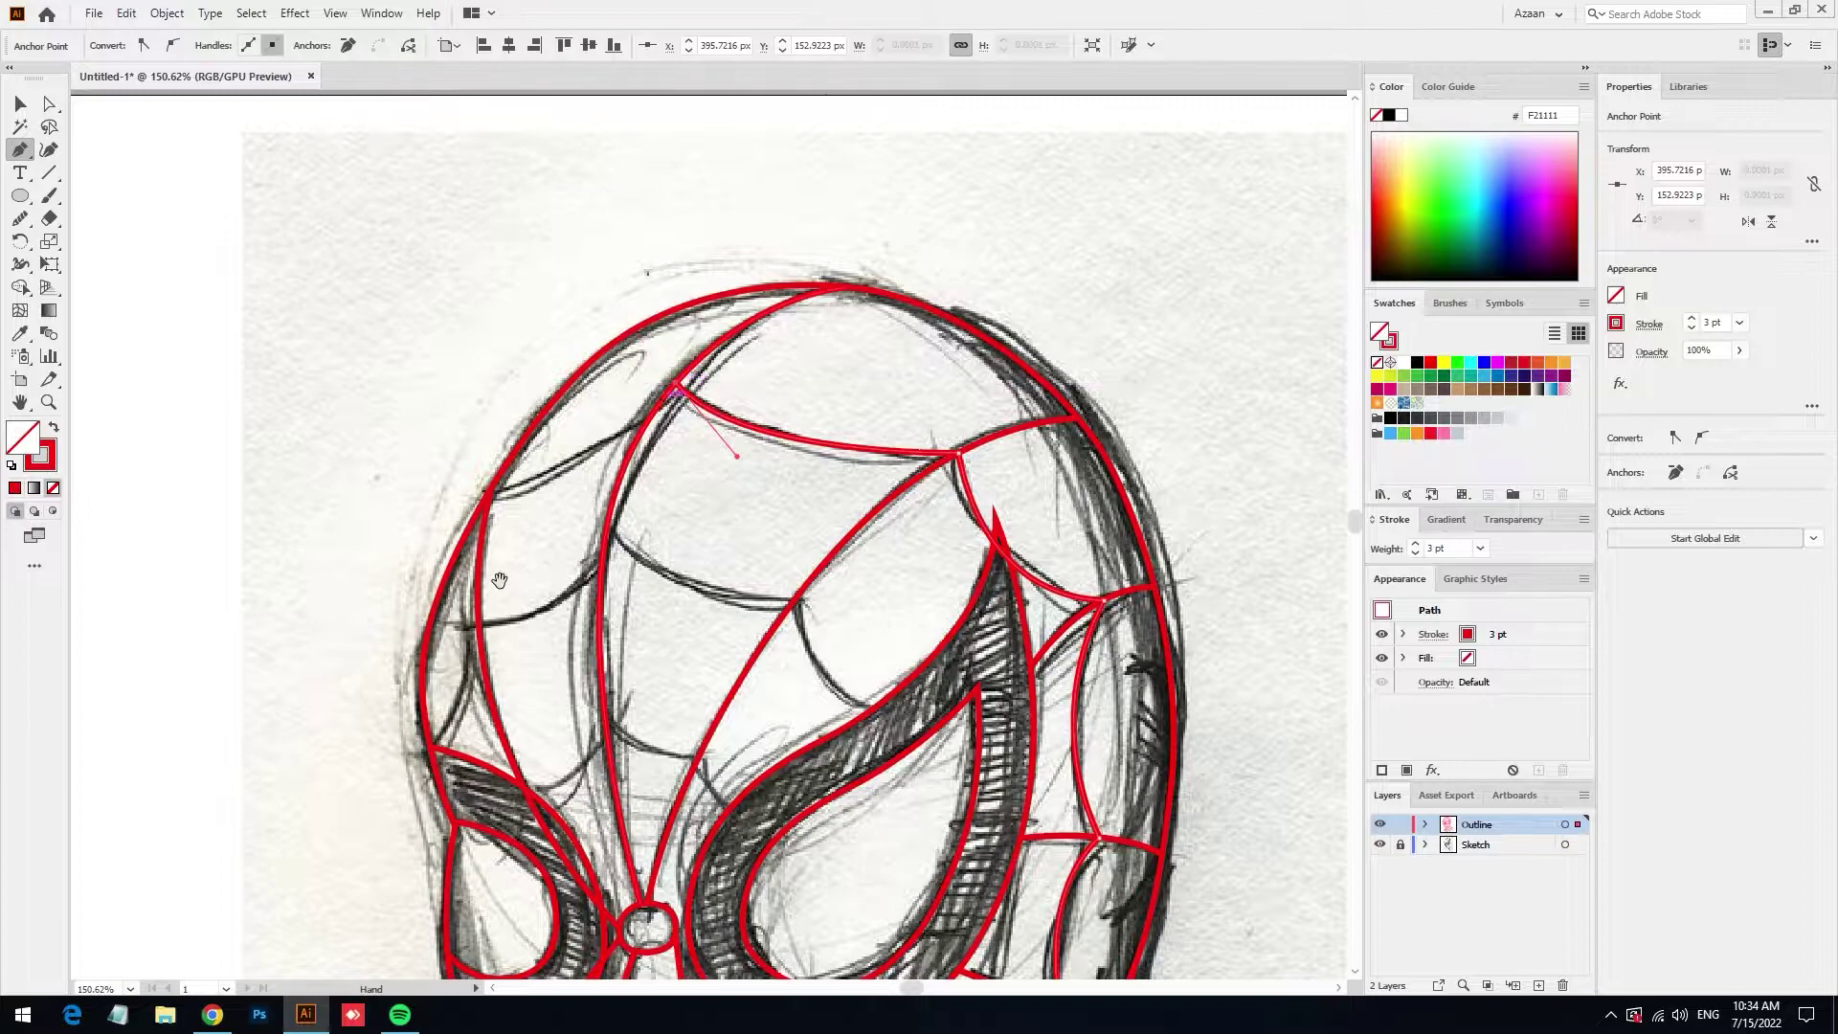
drag(498, 580, 564, 459)
drag(555, 379, 479, 384)
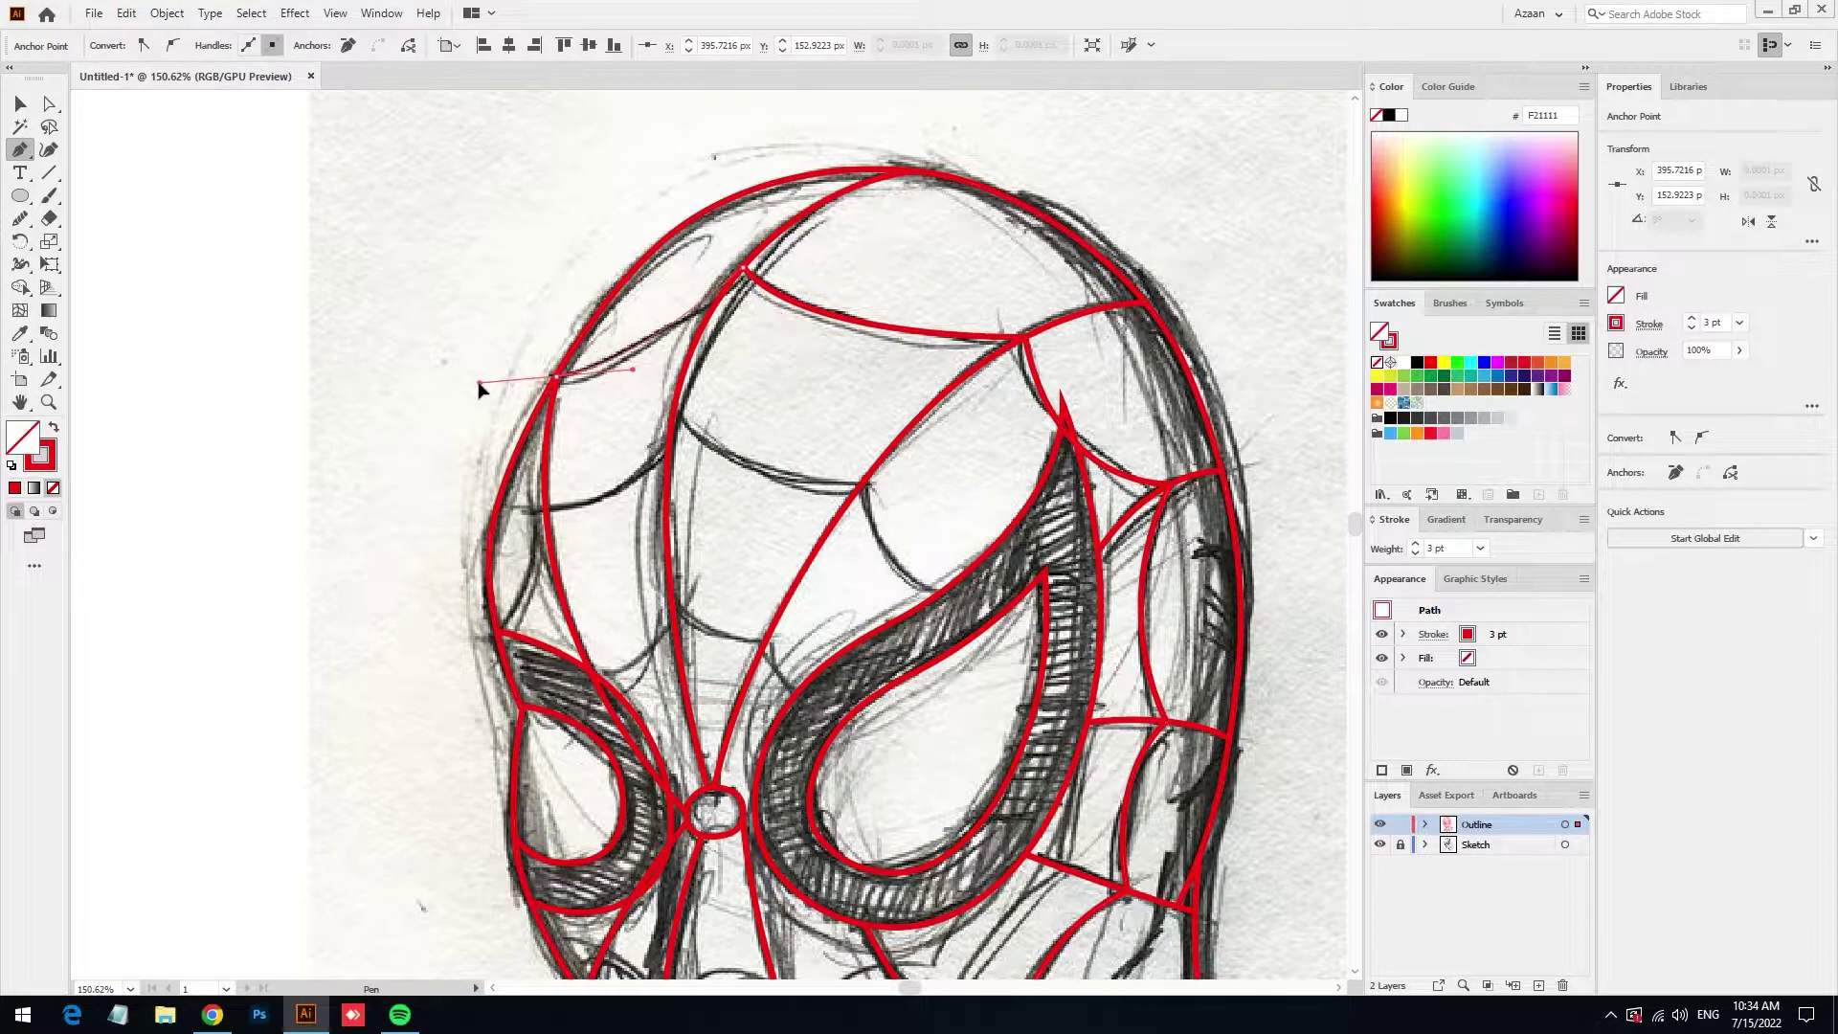
drag(379, 538, 293, 311)
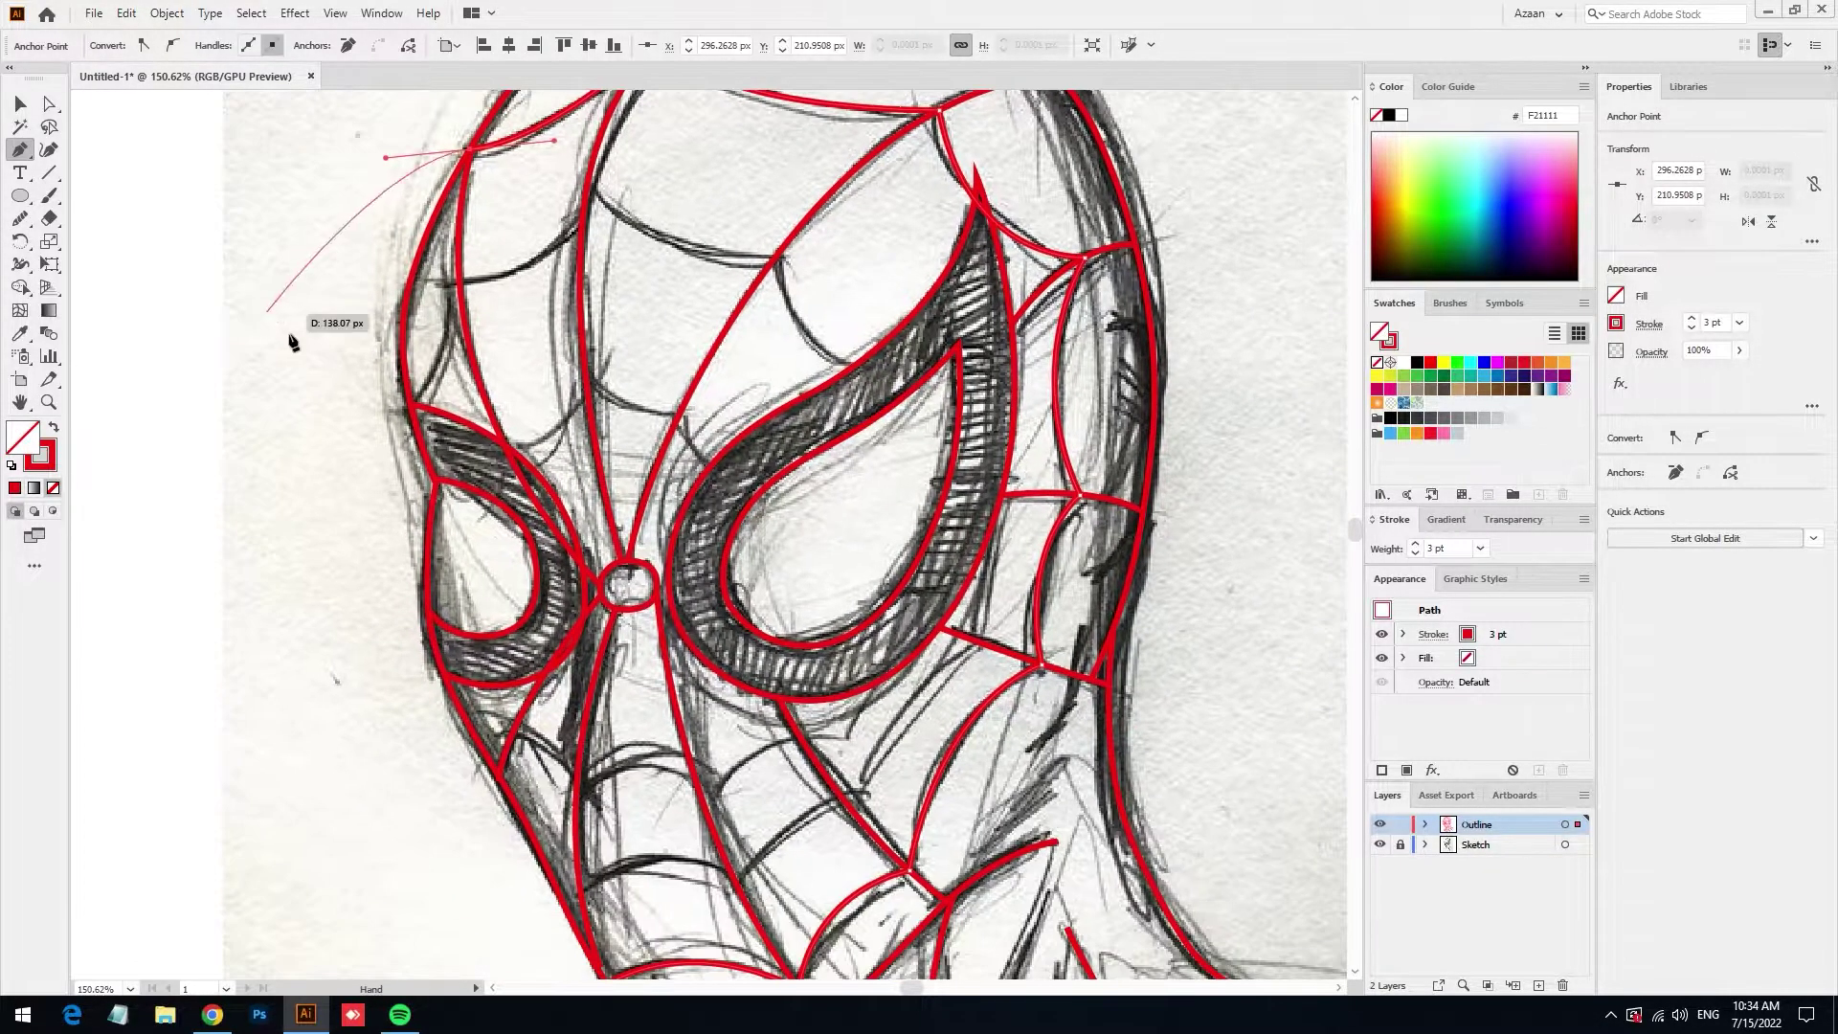
ctrl+click(349, 412)
Draw a red web line curving down the mask's left edge, then deselect
drag(409, 381, 444, 436)
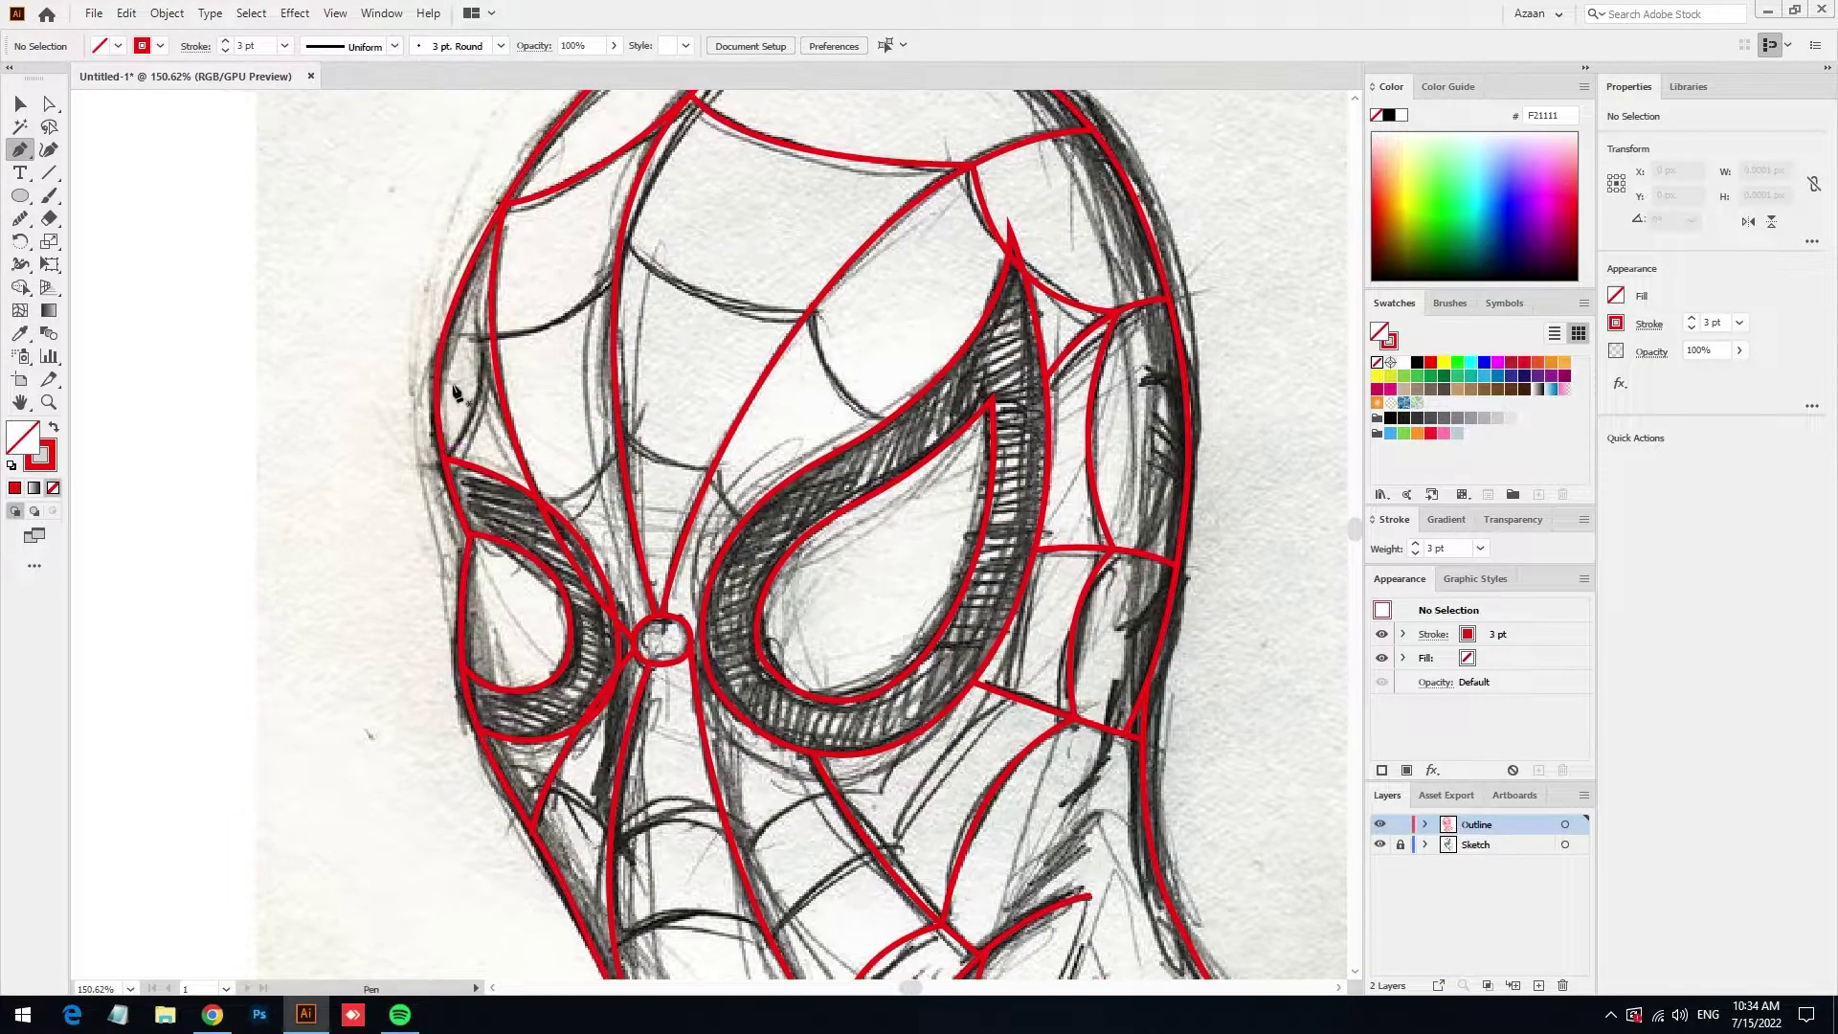
drag(502, 203, 587, 195)
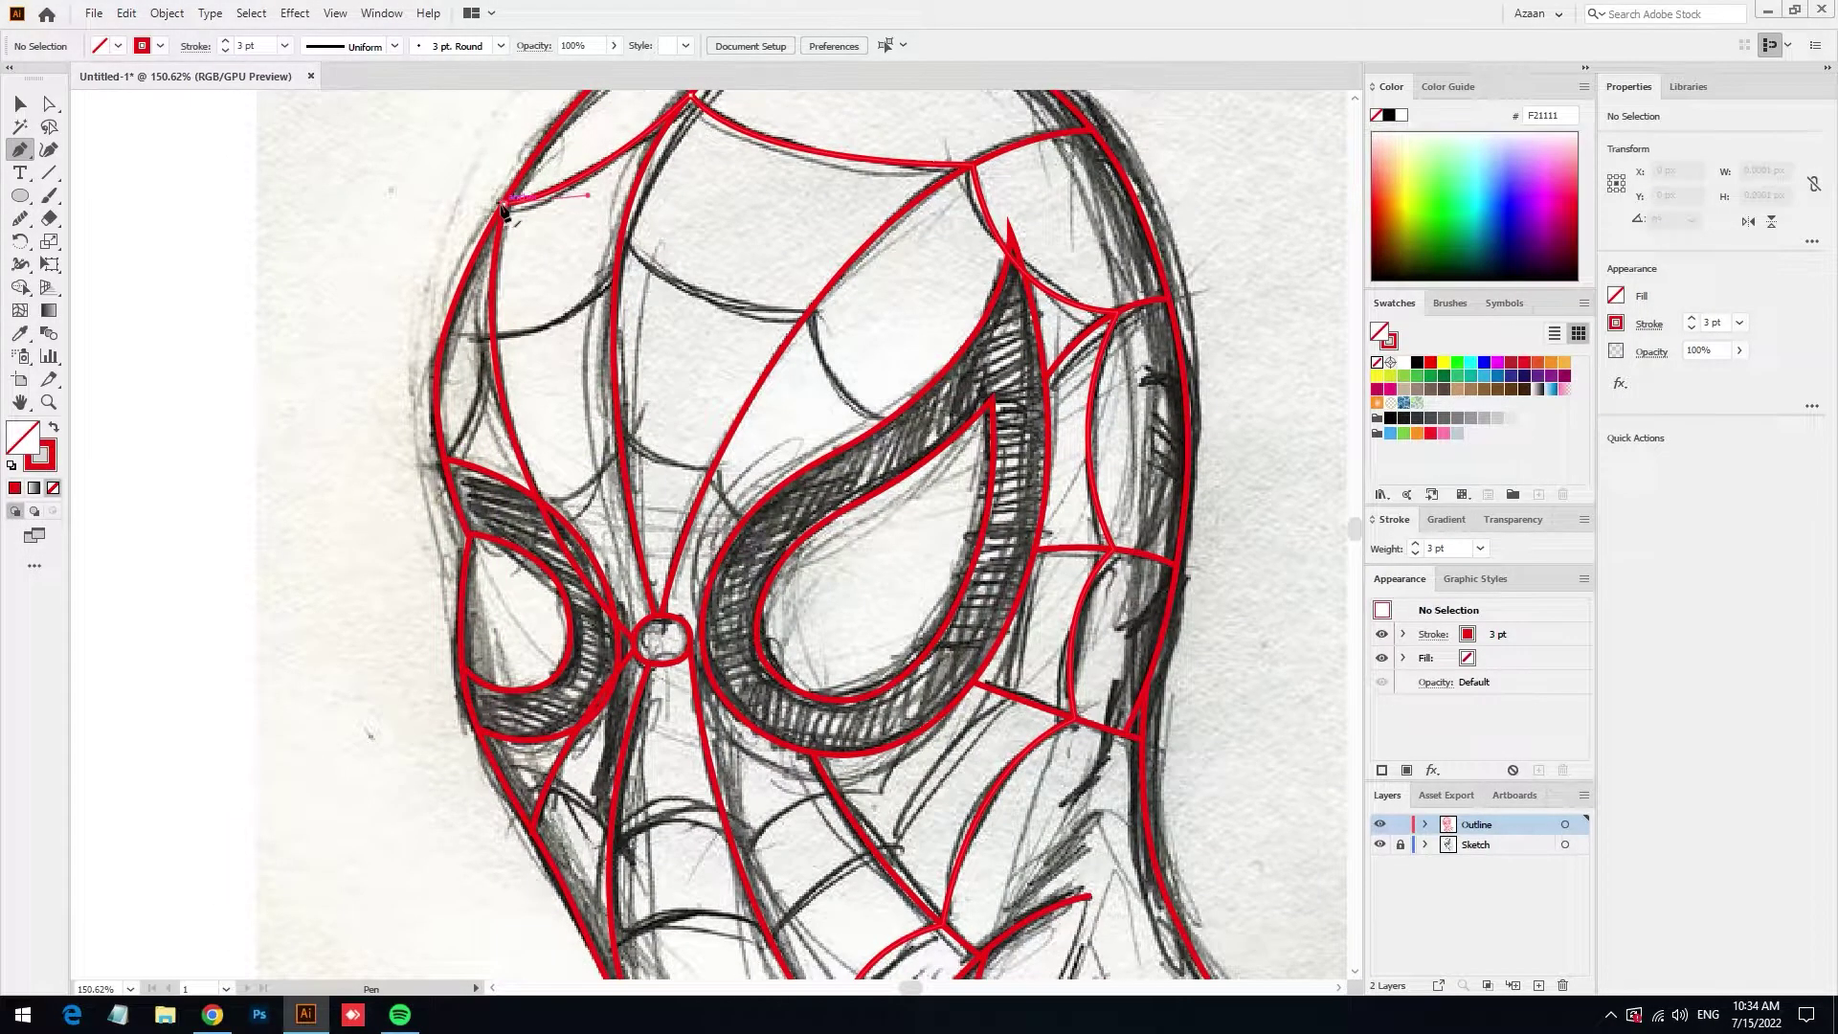
drag(446, 466, 382, 517)
click(436, 467)
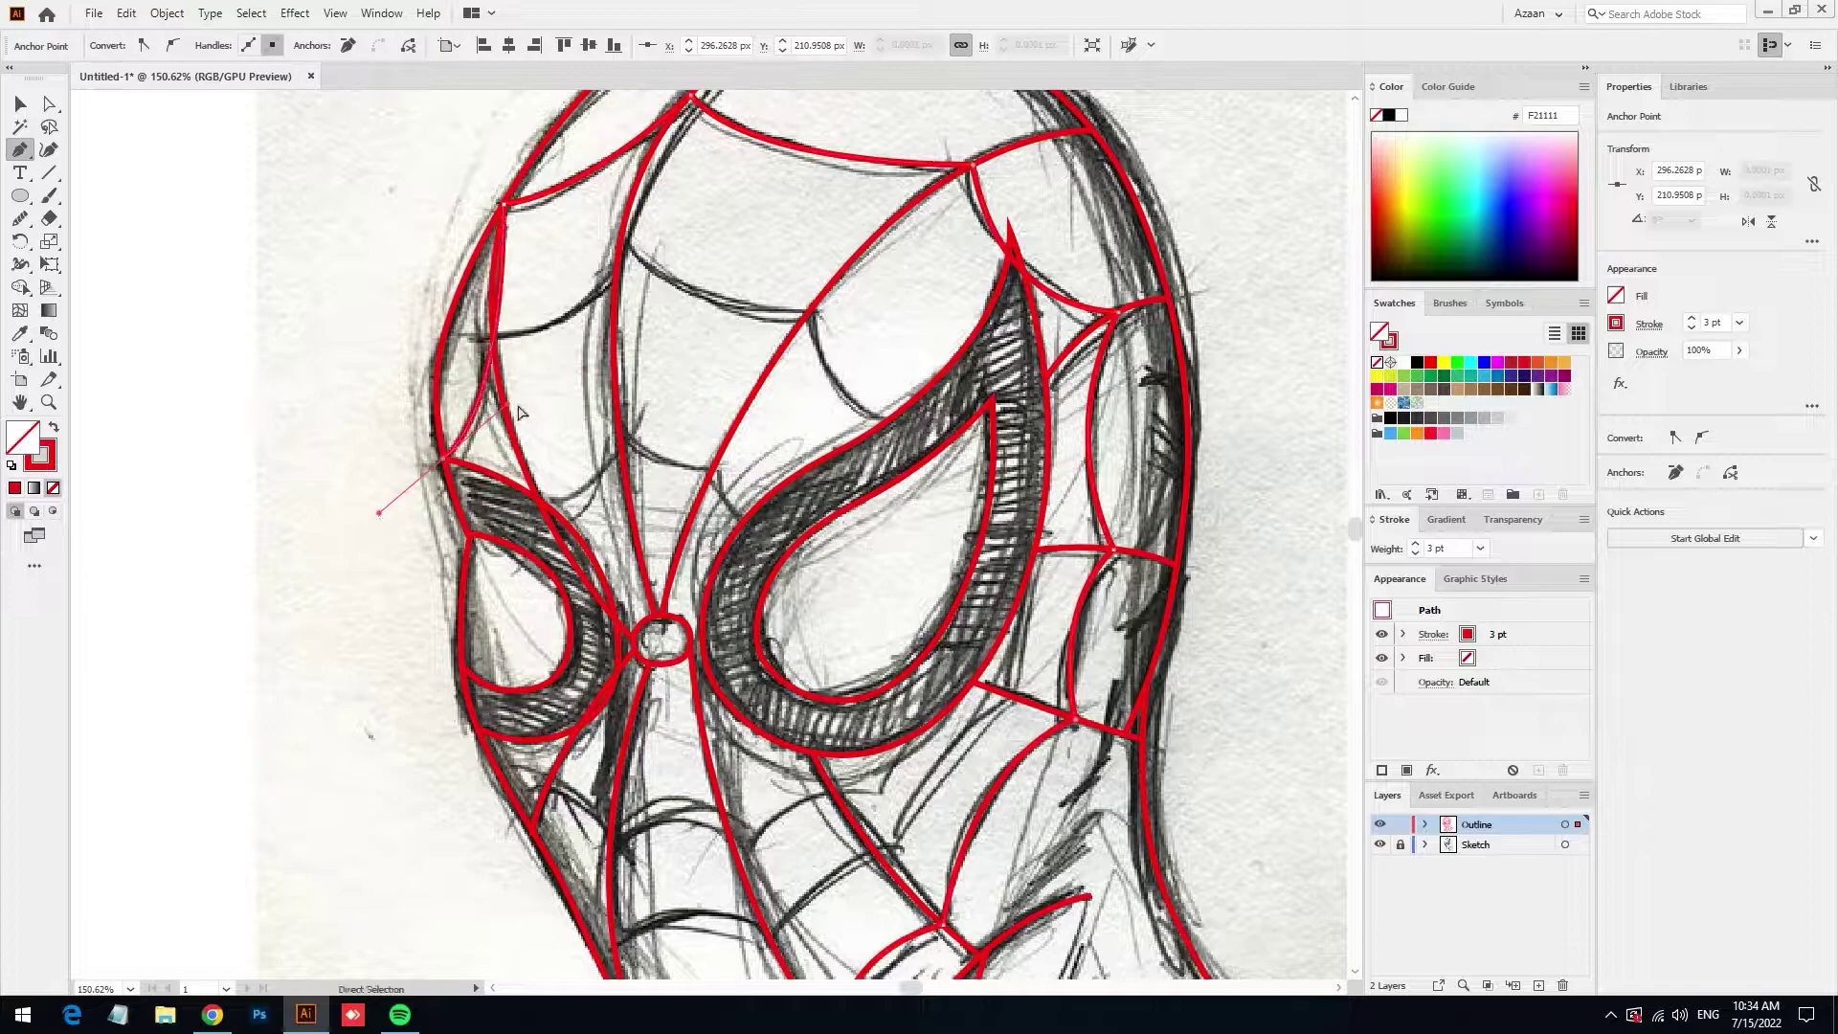
ctrl+click(531, 384)
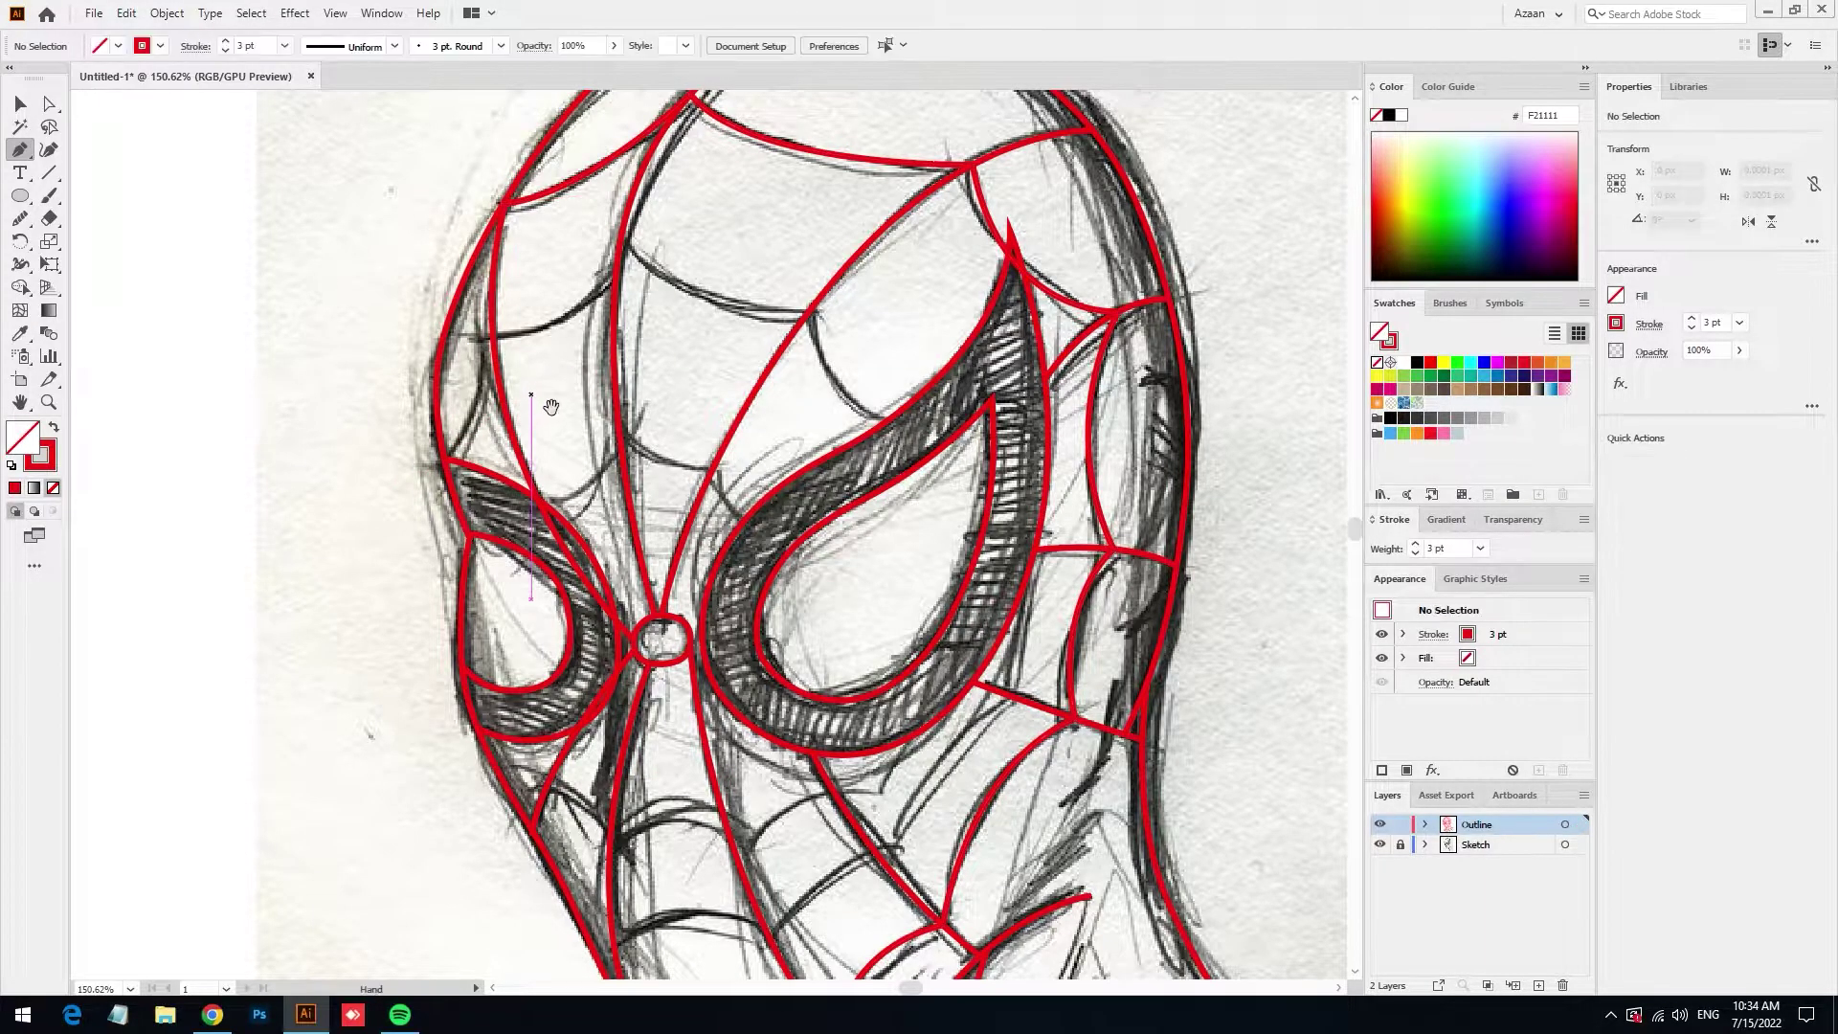
Start a new red forehead strand curving toward the top of the eye
drag(533, 398, 484, 381)
mouse_move(402, 437)
mouse_down()
mouse_move(445, 327)
mouse_move(578, 234)
mouse_up()
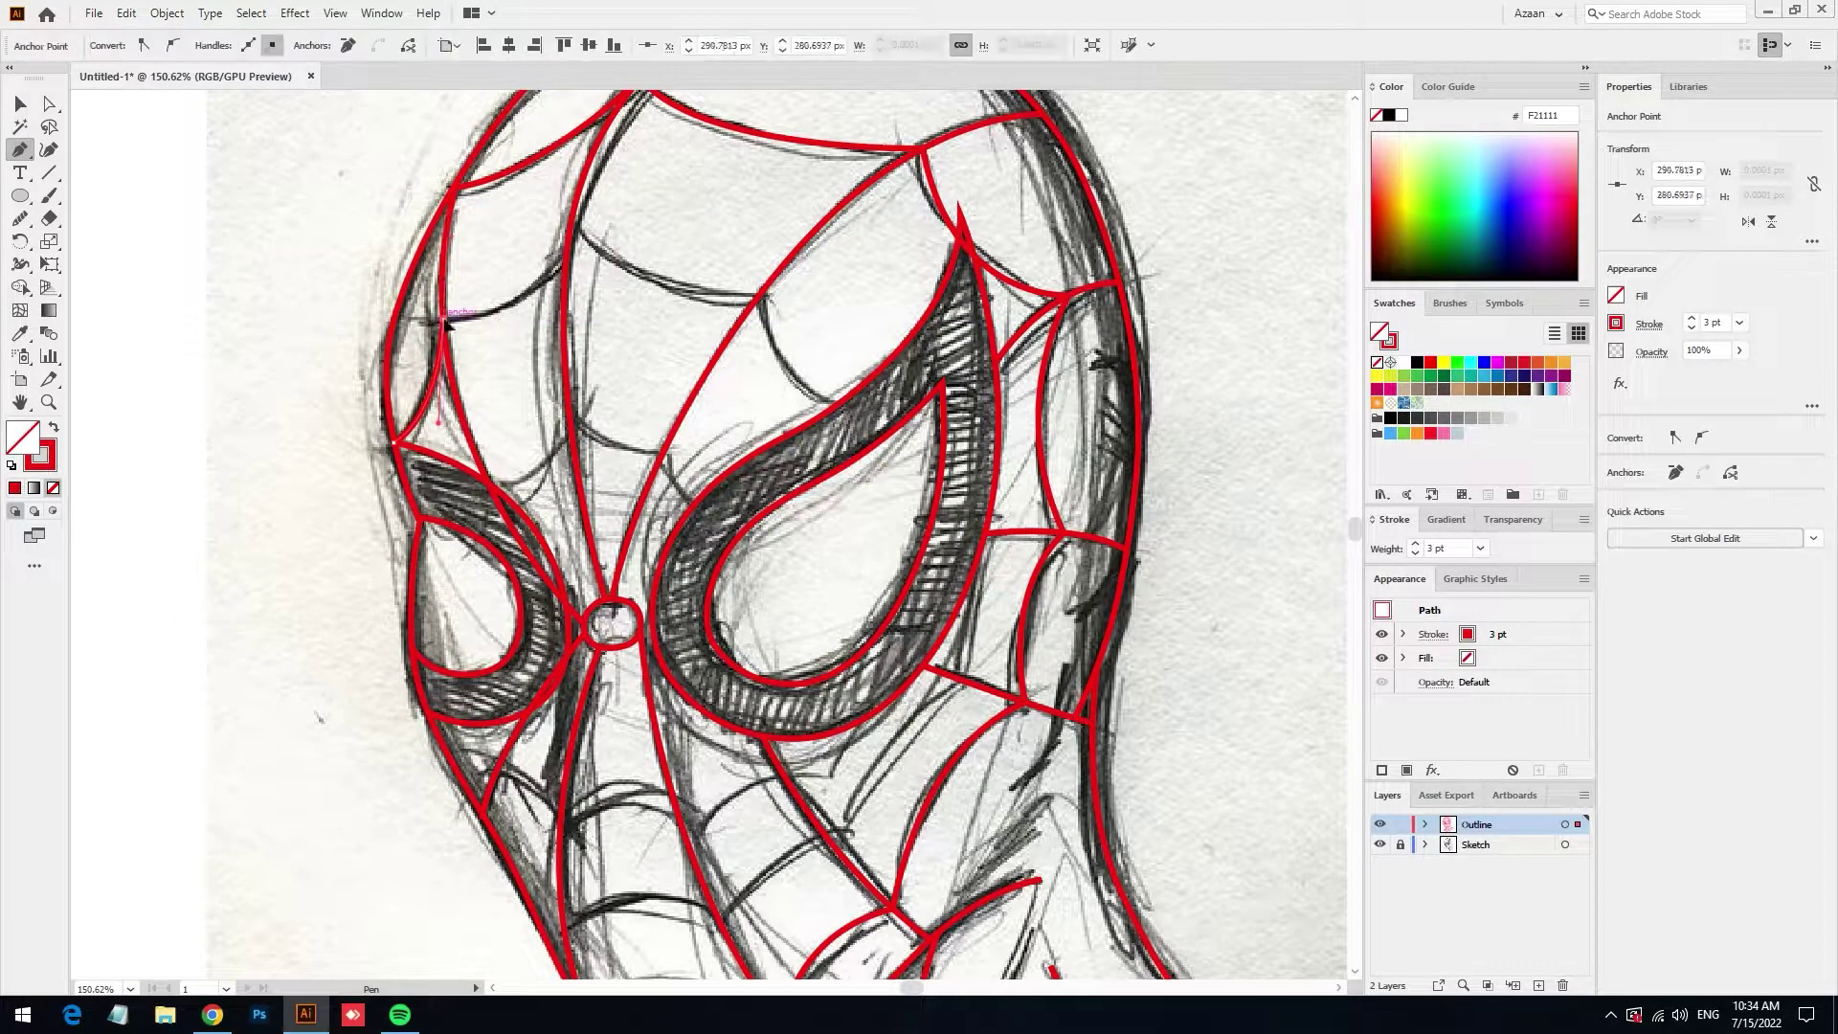
click(571, 228)
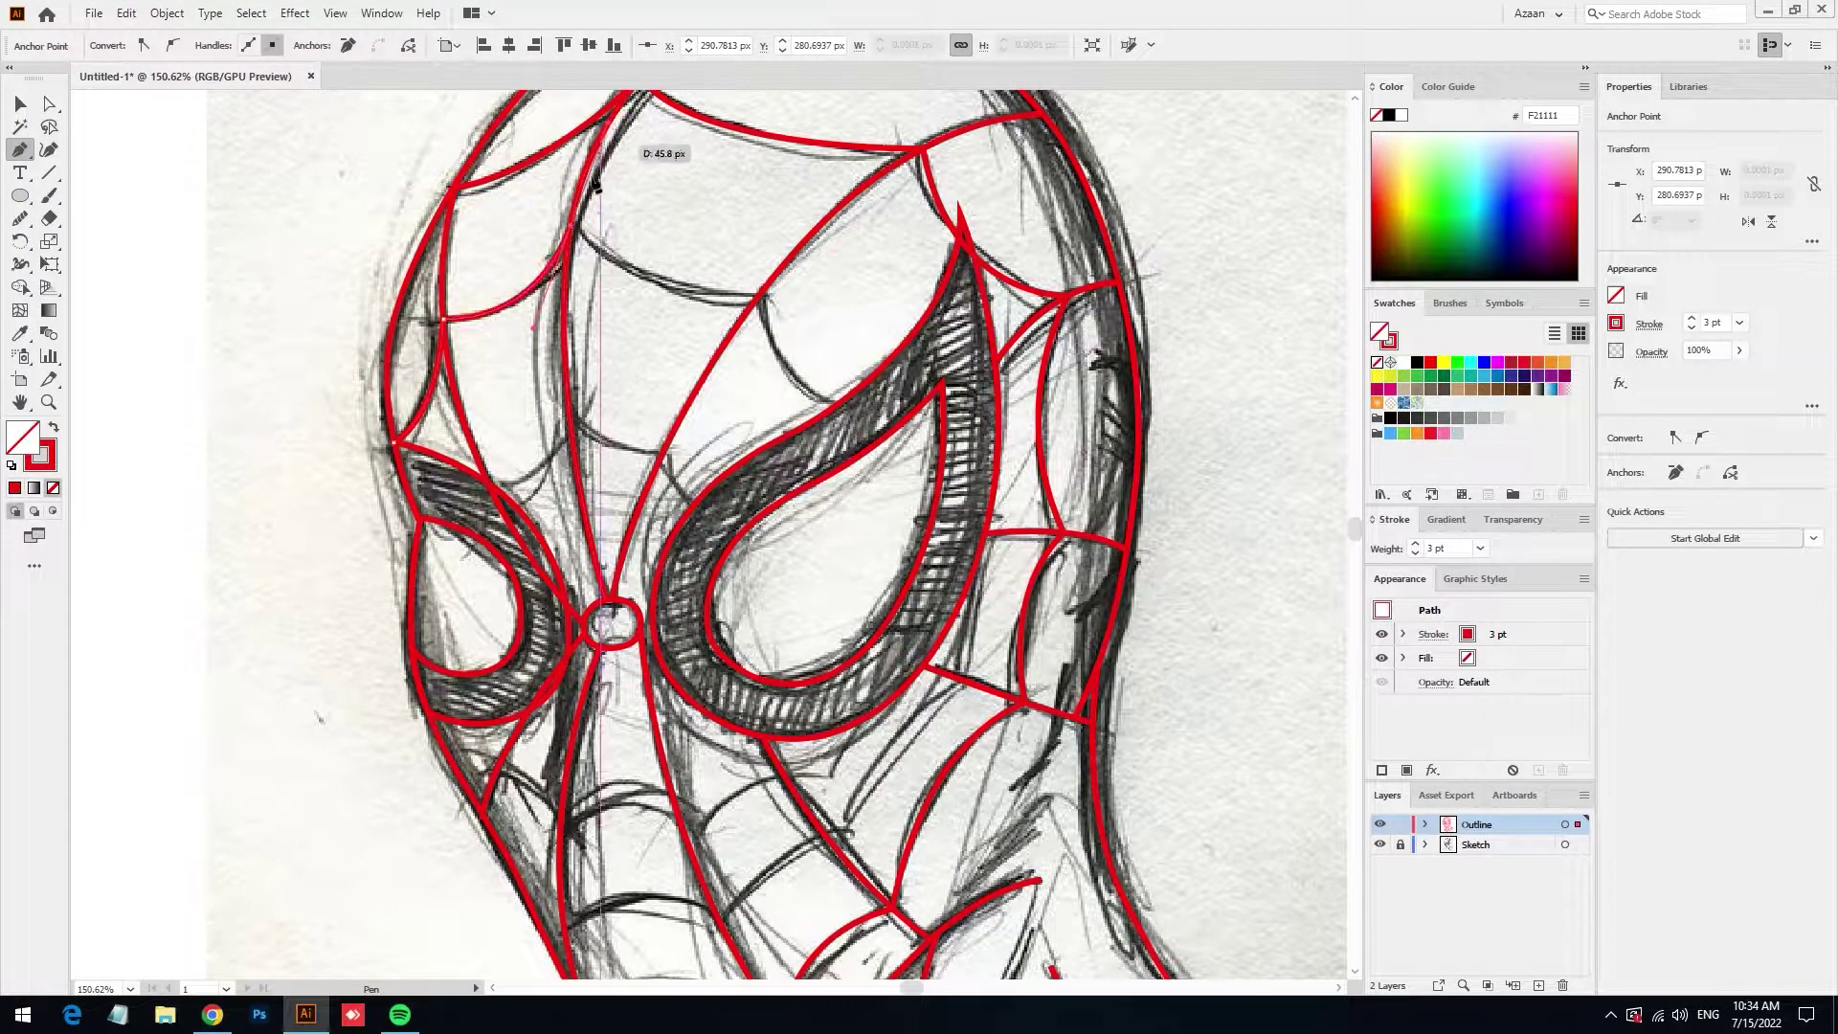
drag(766, 292, 843, 270)
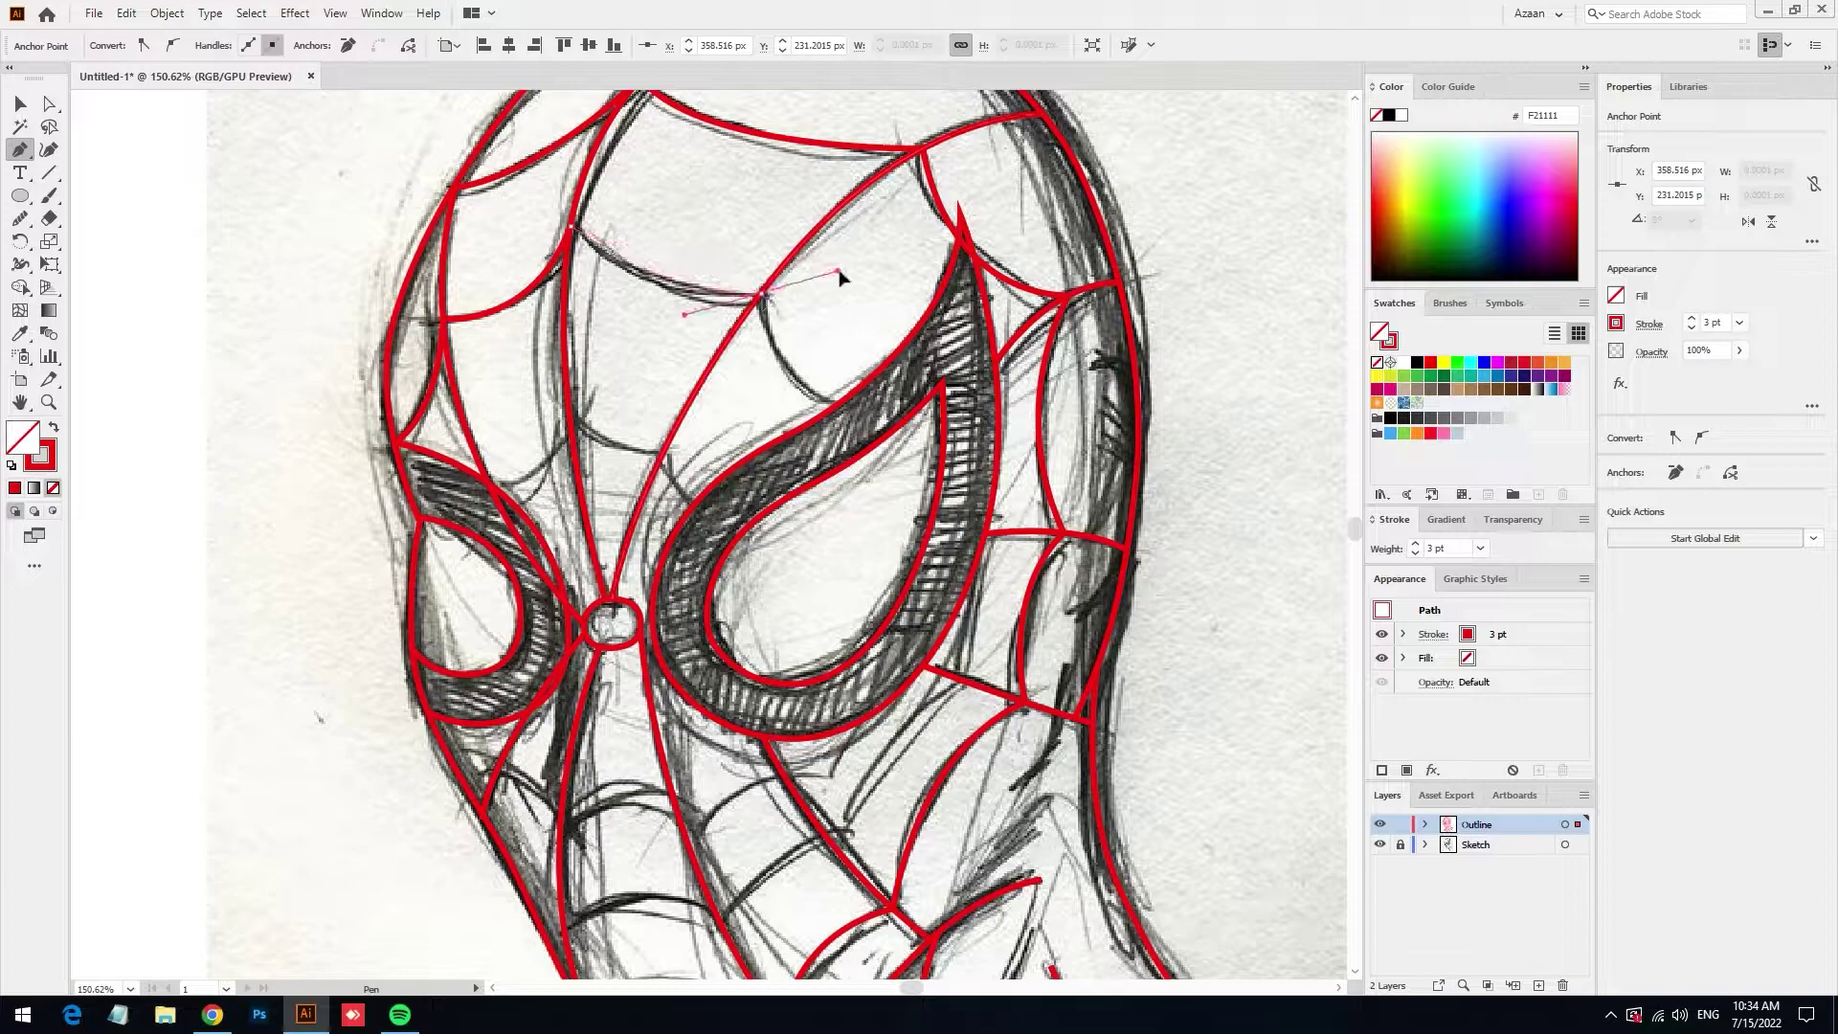
mouse_move(835, 412)
mouse_down()
mouse_move(740, 354)
mouse_move(823, 364)
mouse_up()
End the forehead strand, then trace a curved red web strand down the cheek to the jaw
ctrl+click(925, 441)
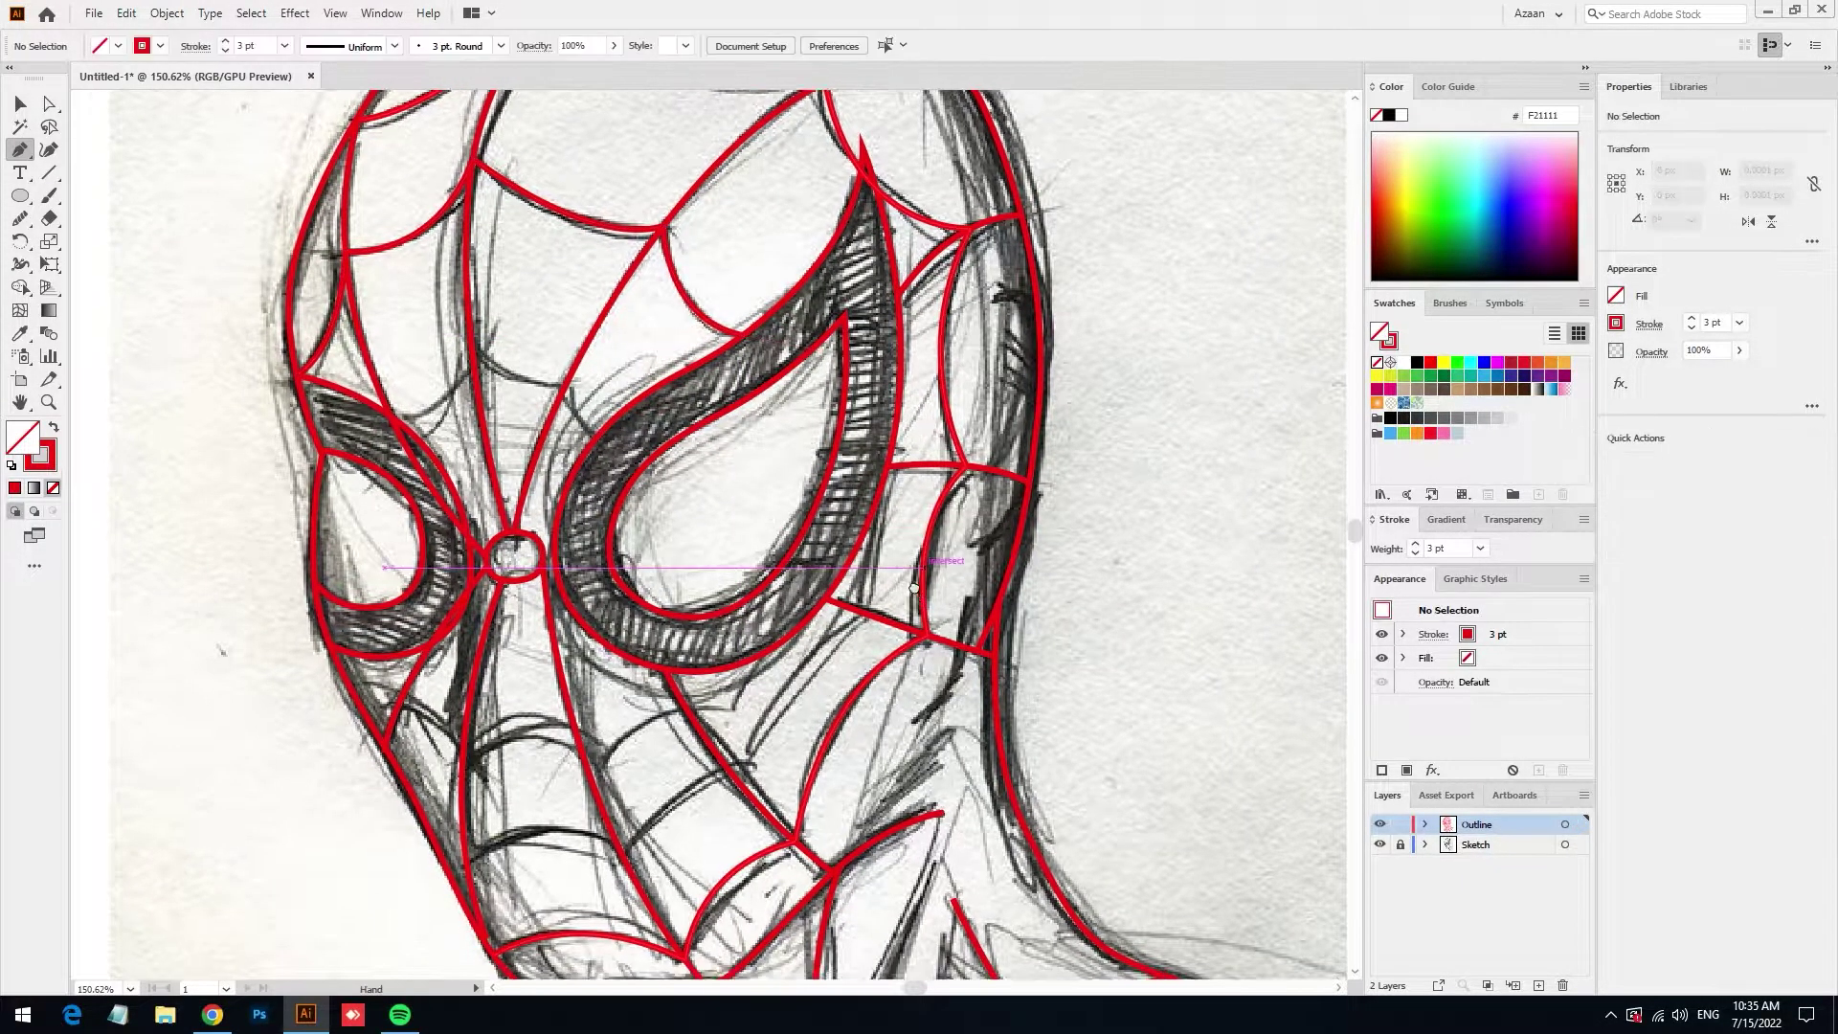
scroll(890, 393, down, 3)
click(904, 501)
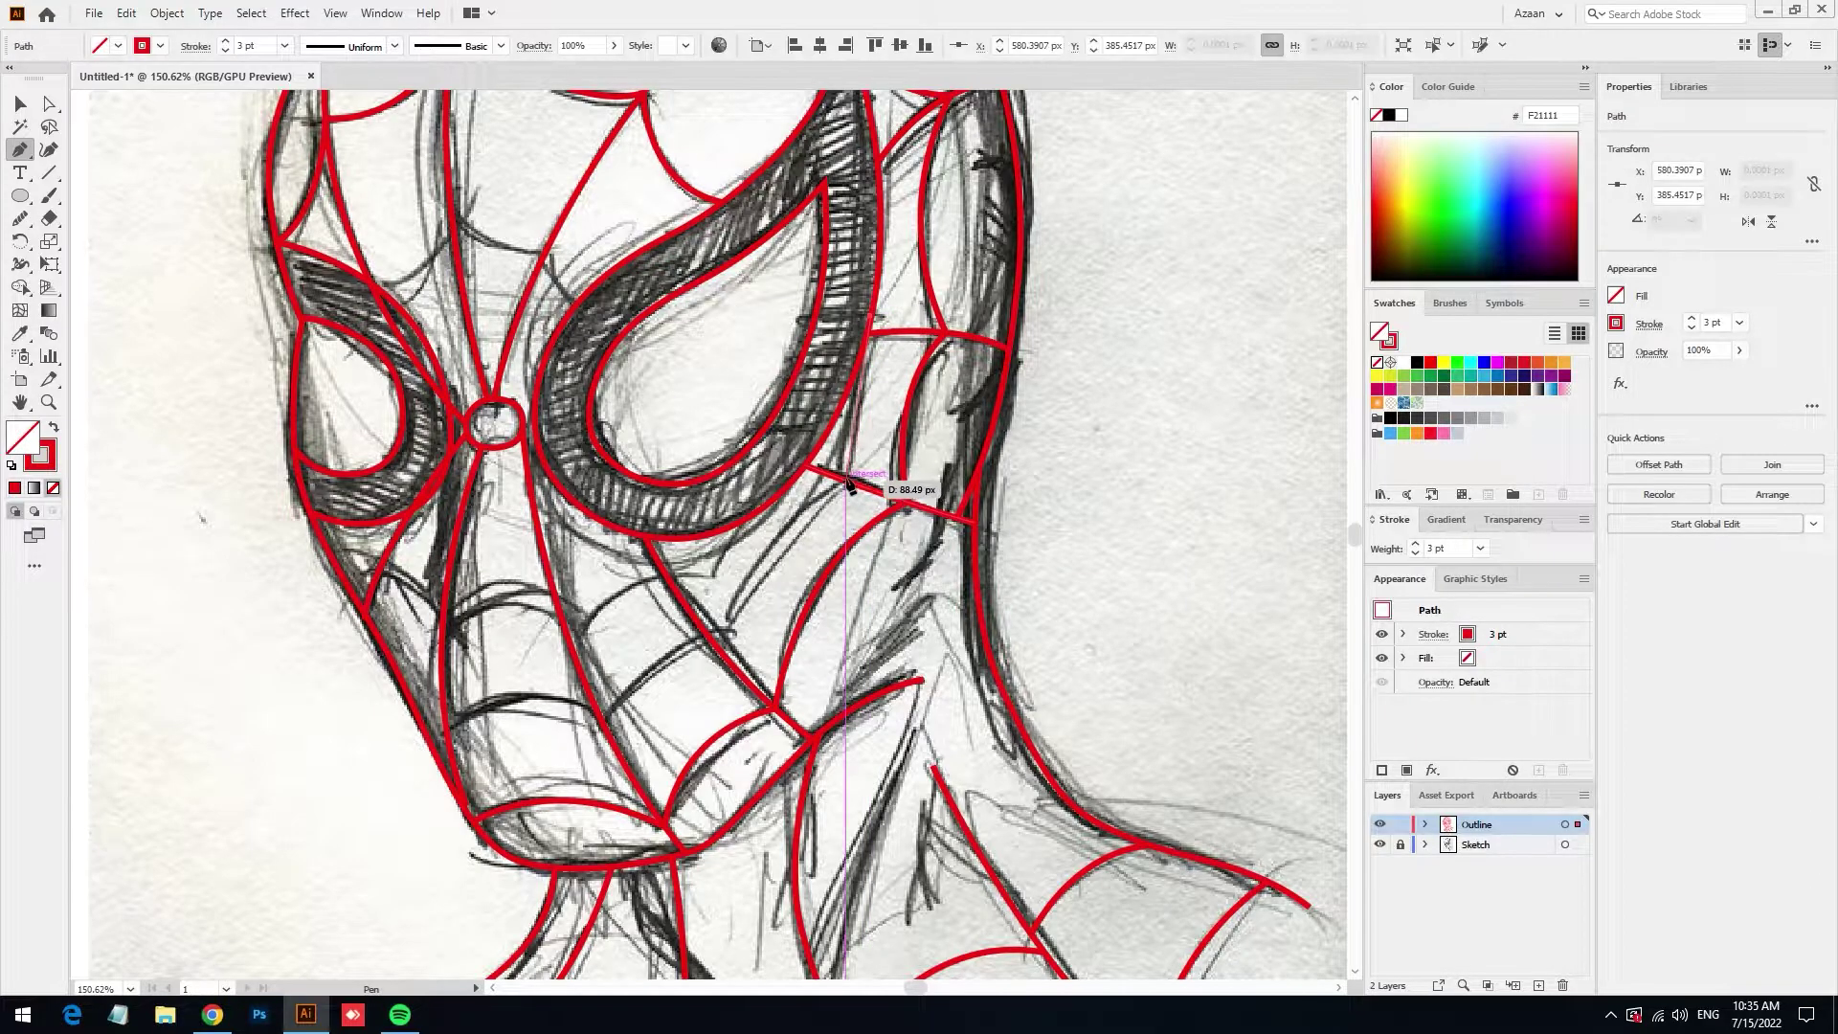
drag(847, 528, 846, 493)
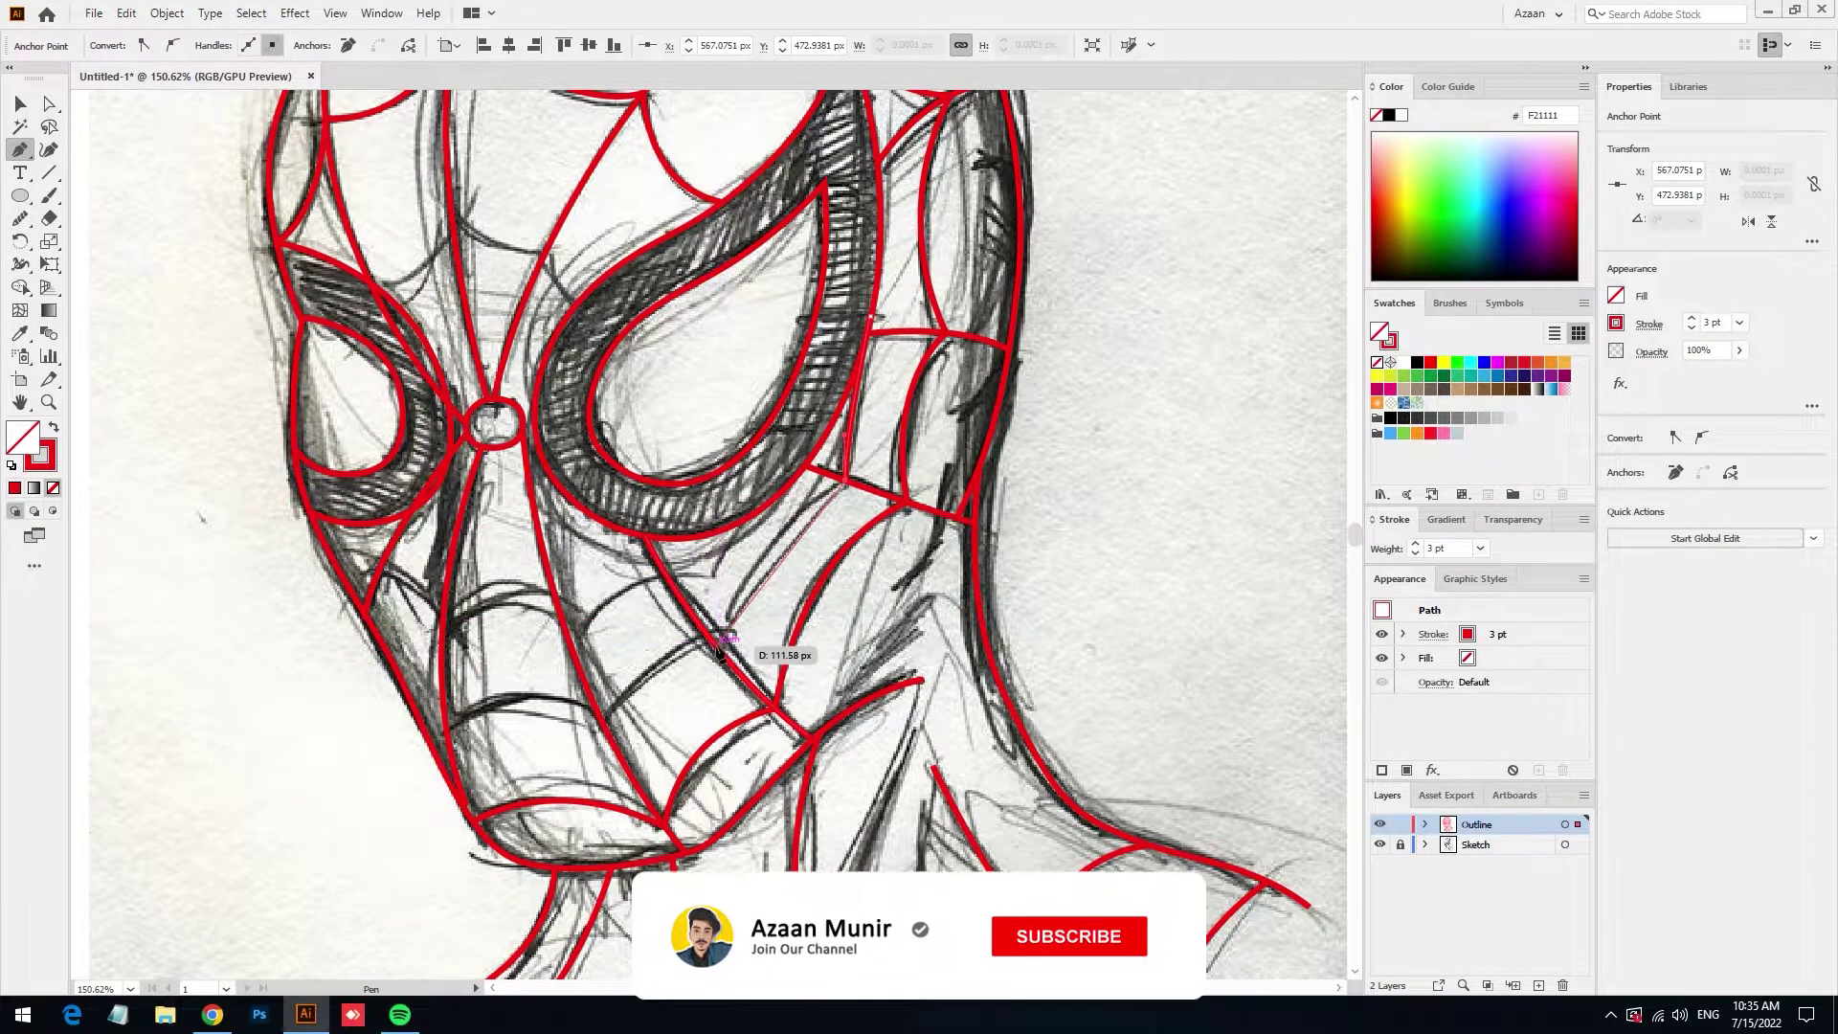
drag(718, 647, 740, 542)
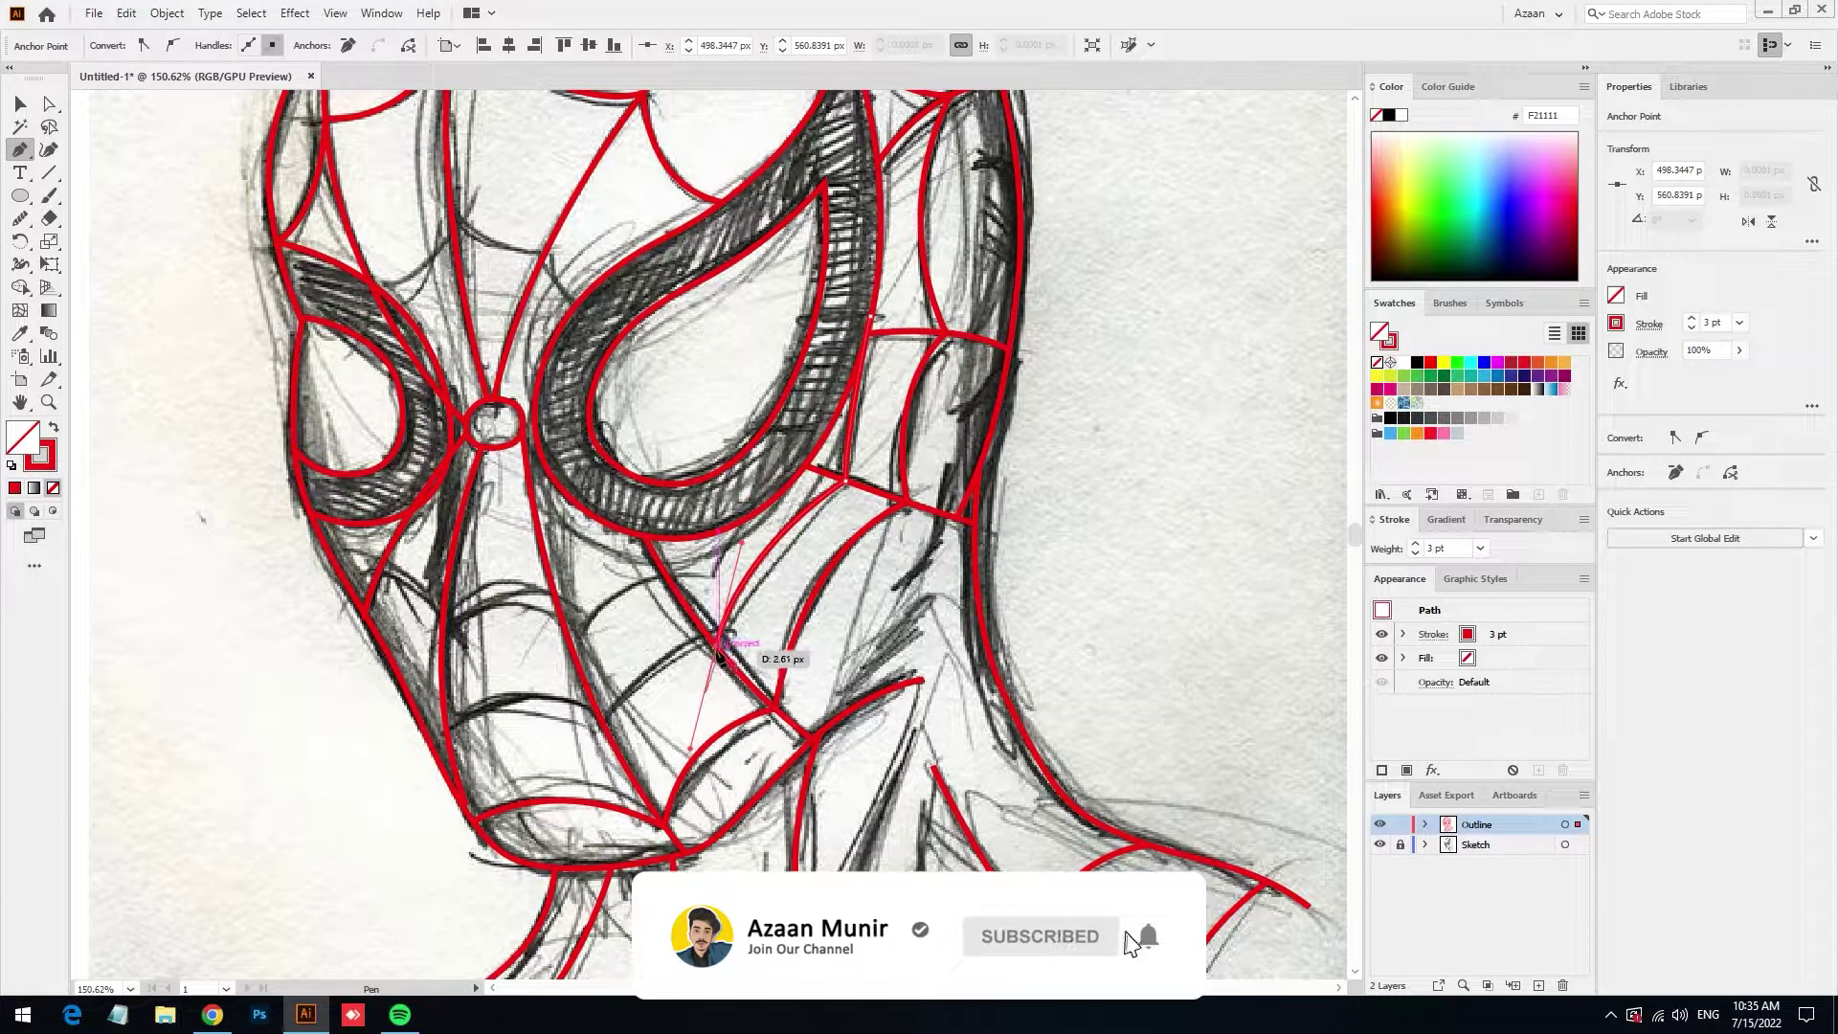
drag(720, 654, 638, 658)
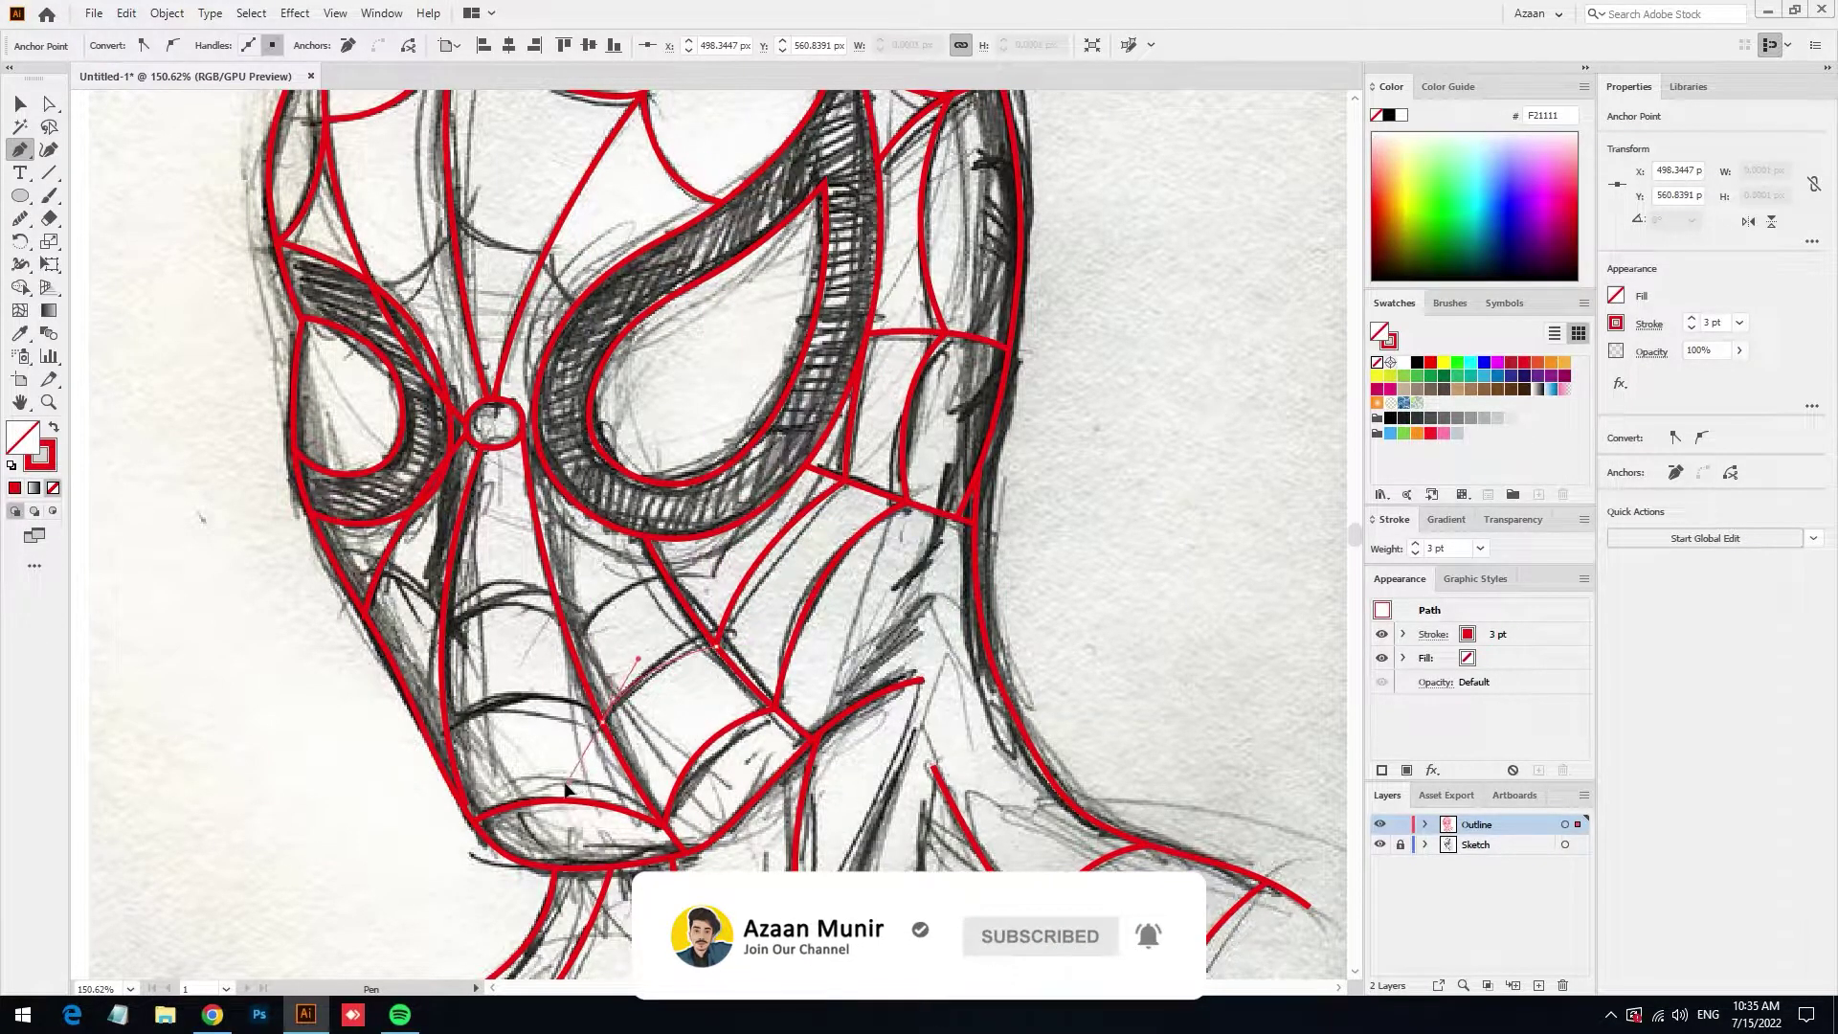
scroll(565, 789, down, 3)
scroll(565, 790, left, 3)
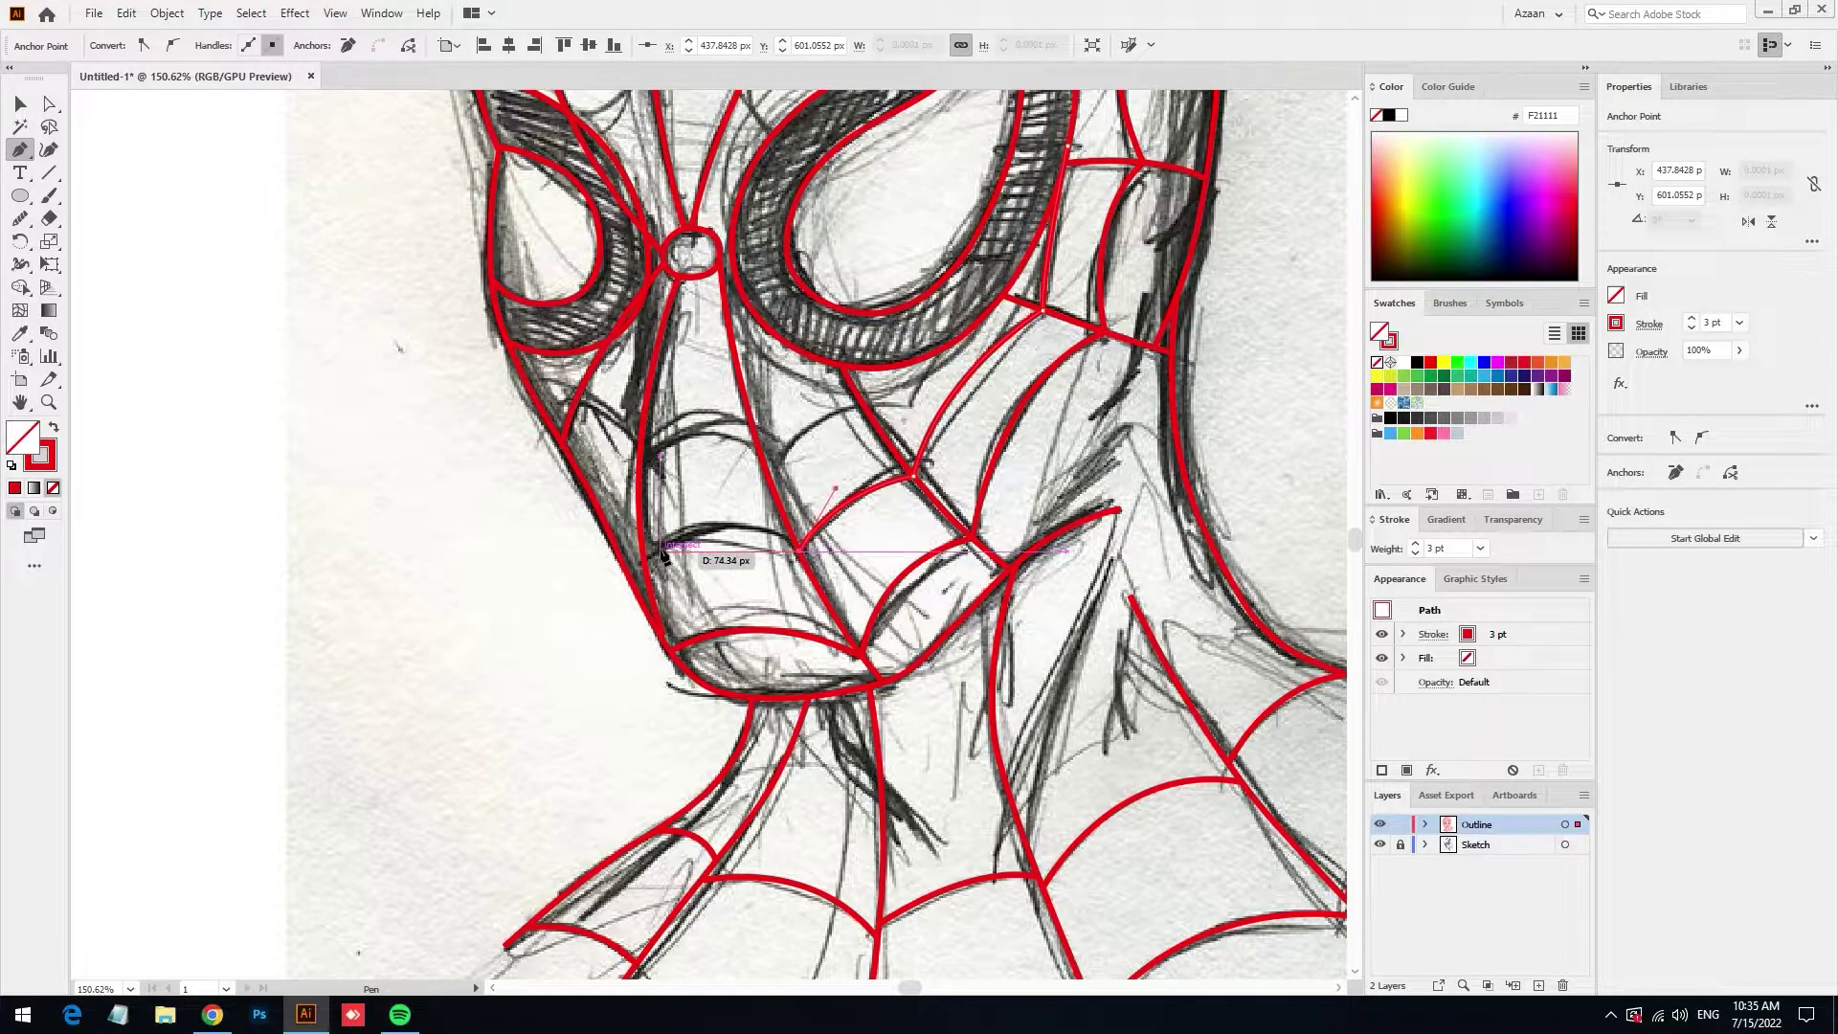
drag(644, 562, 574, 620)
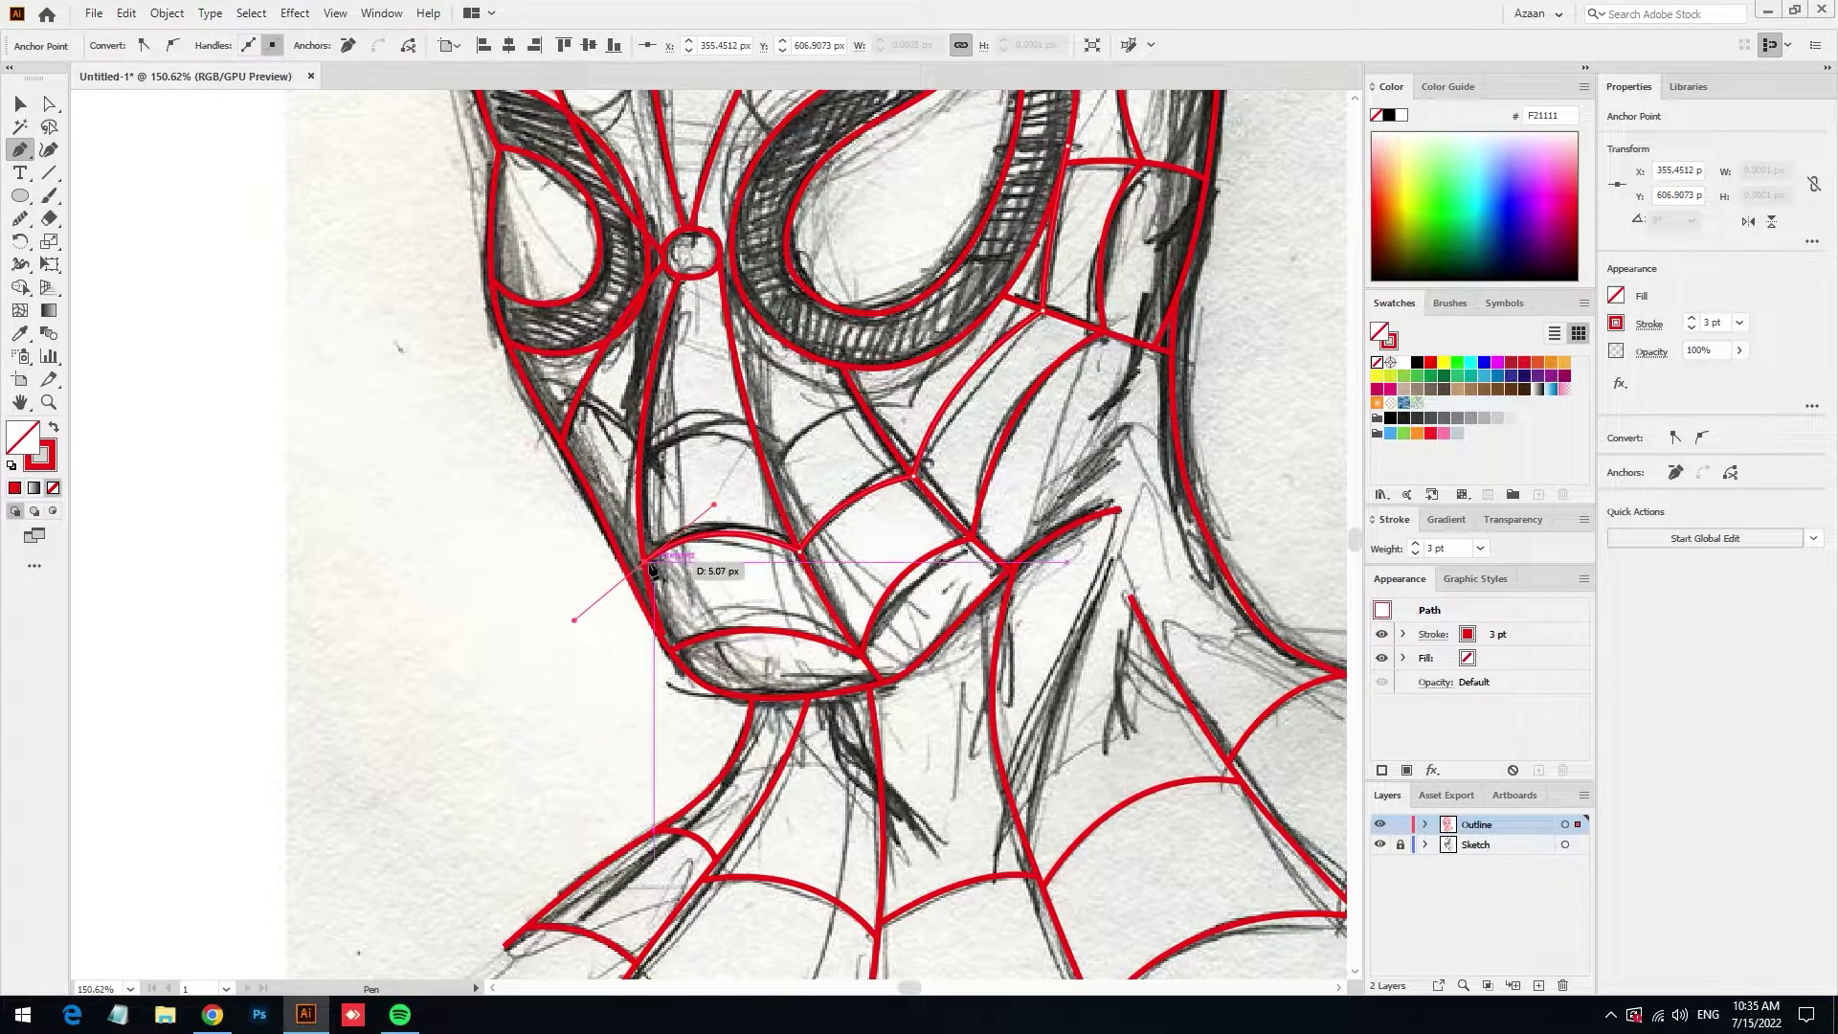
alt+scroll(651, 570, down, 1)
alt+scroll(701, 612, up, 2)
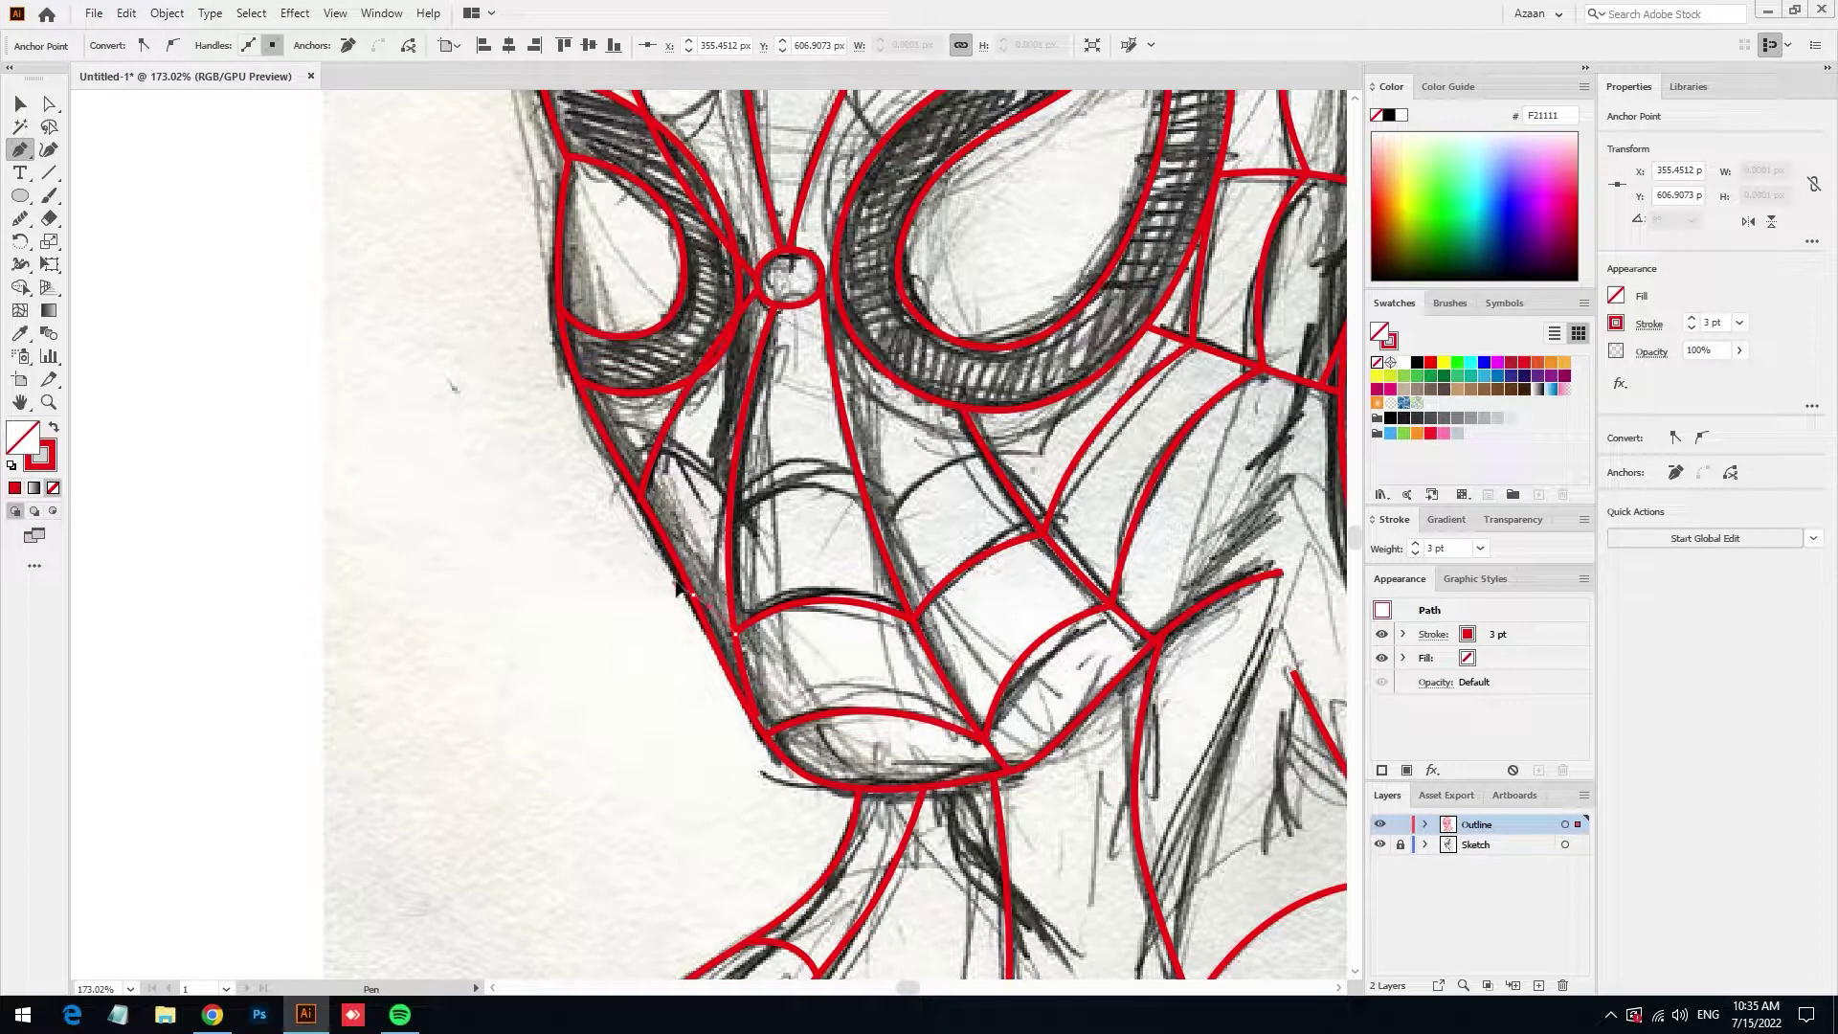
ctrl+click(672, 692)
Inspect an anchor by the chin, then return to a wider view of the face
scroll(708, 671, right, 1)
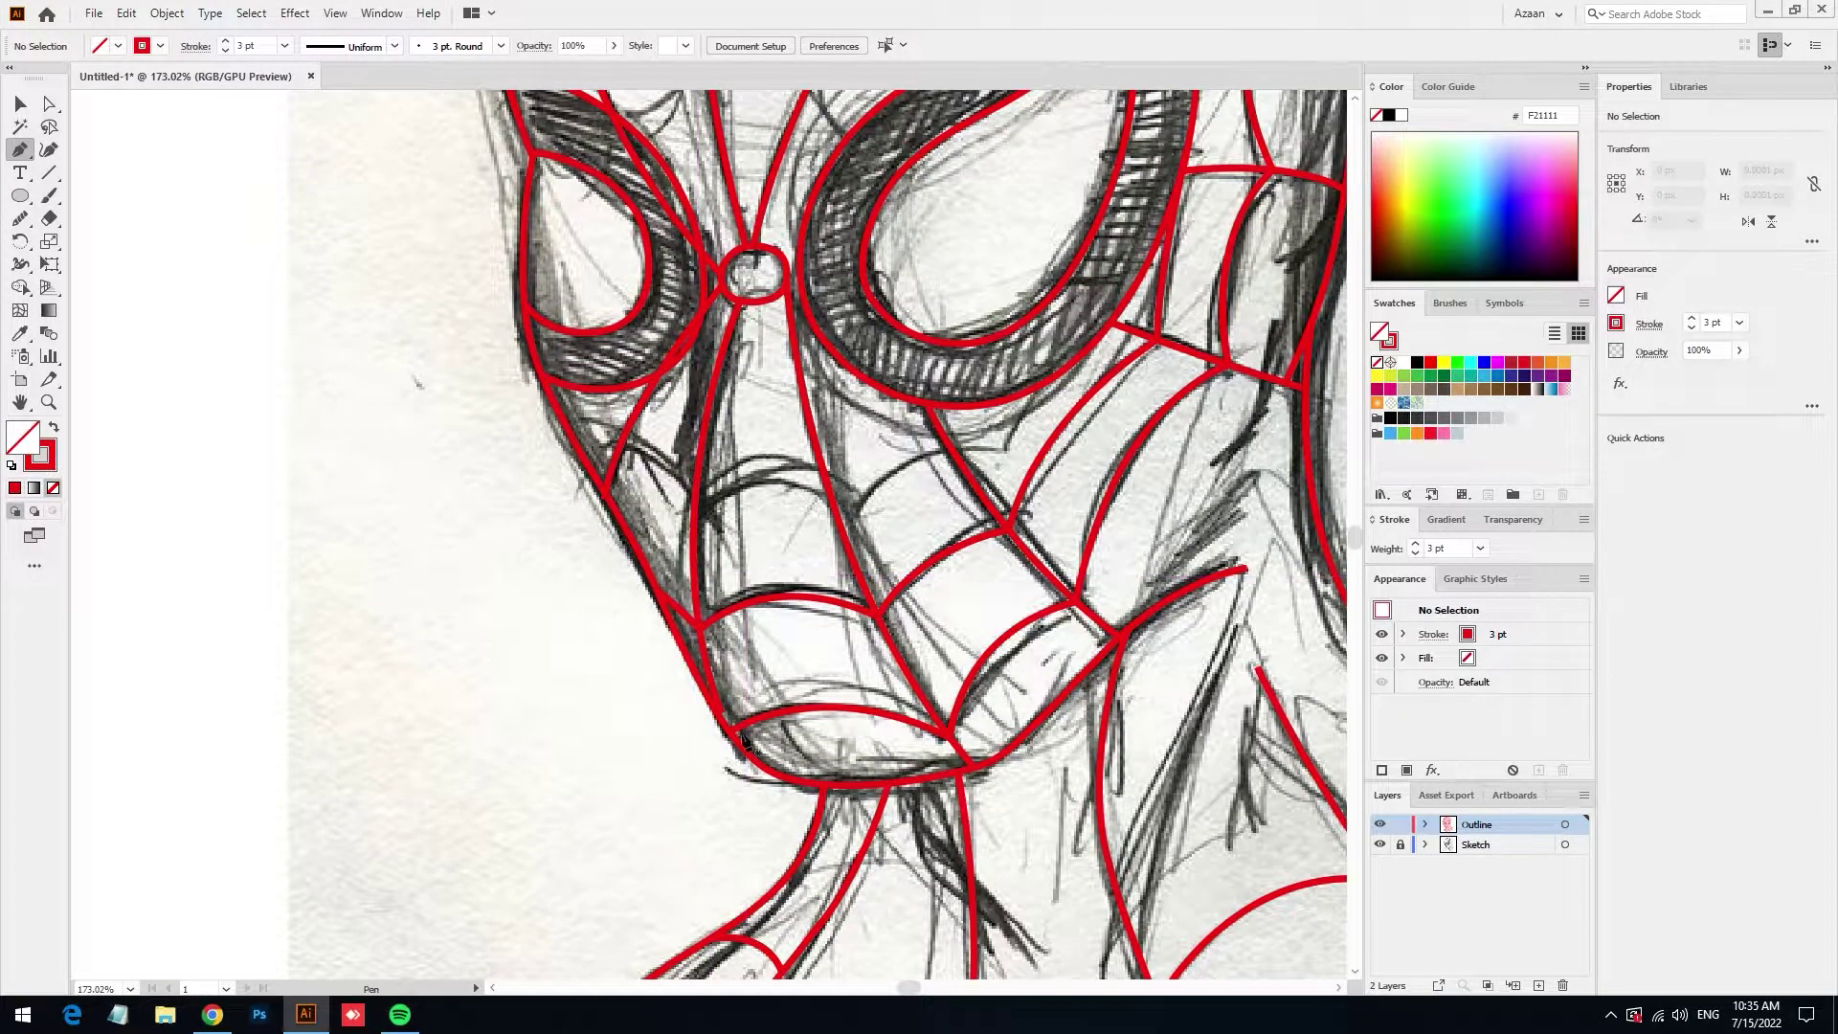
ctrl+click(724, 738)
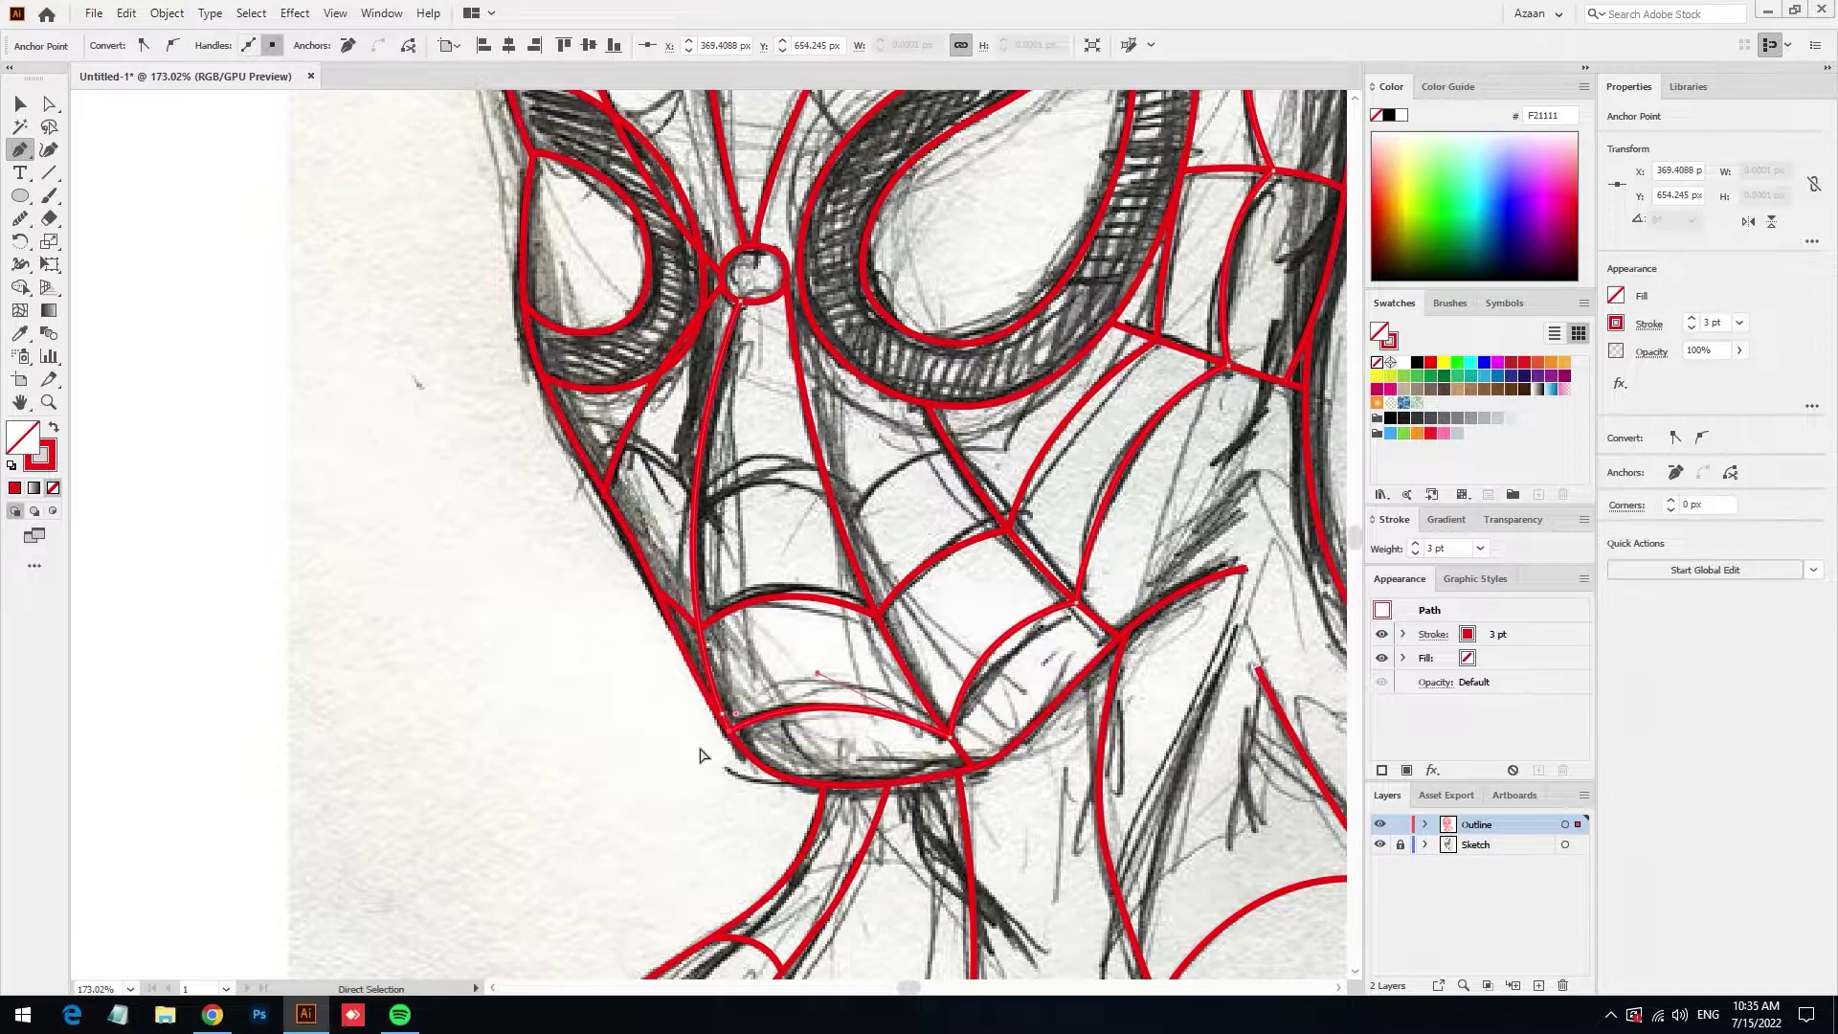
alt+scroll(728, 739, up, 2)
alt+scroll(769, 750, up, 7)
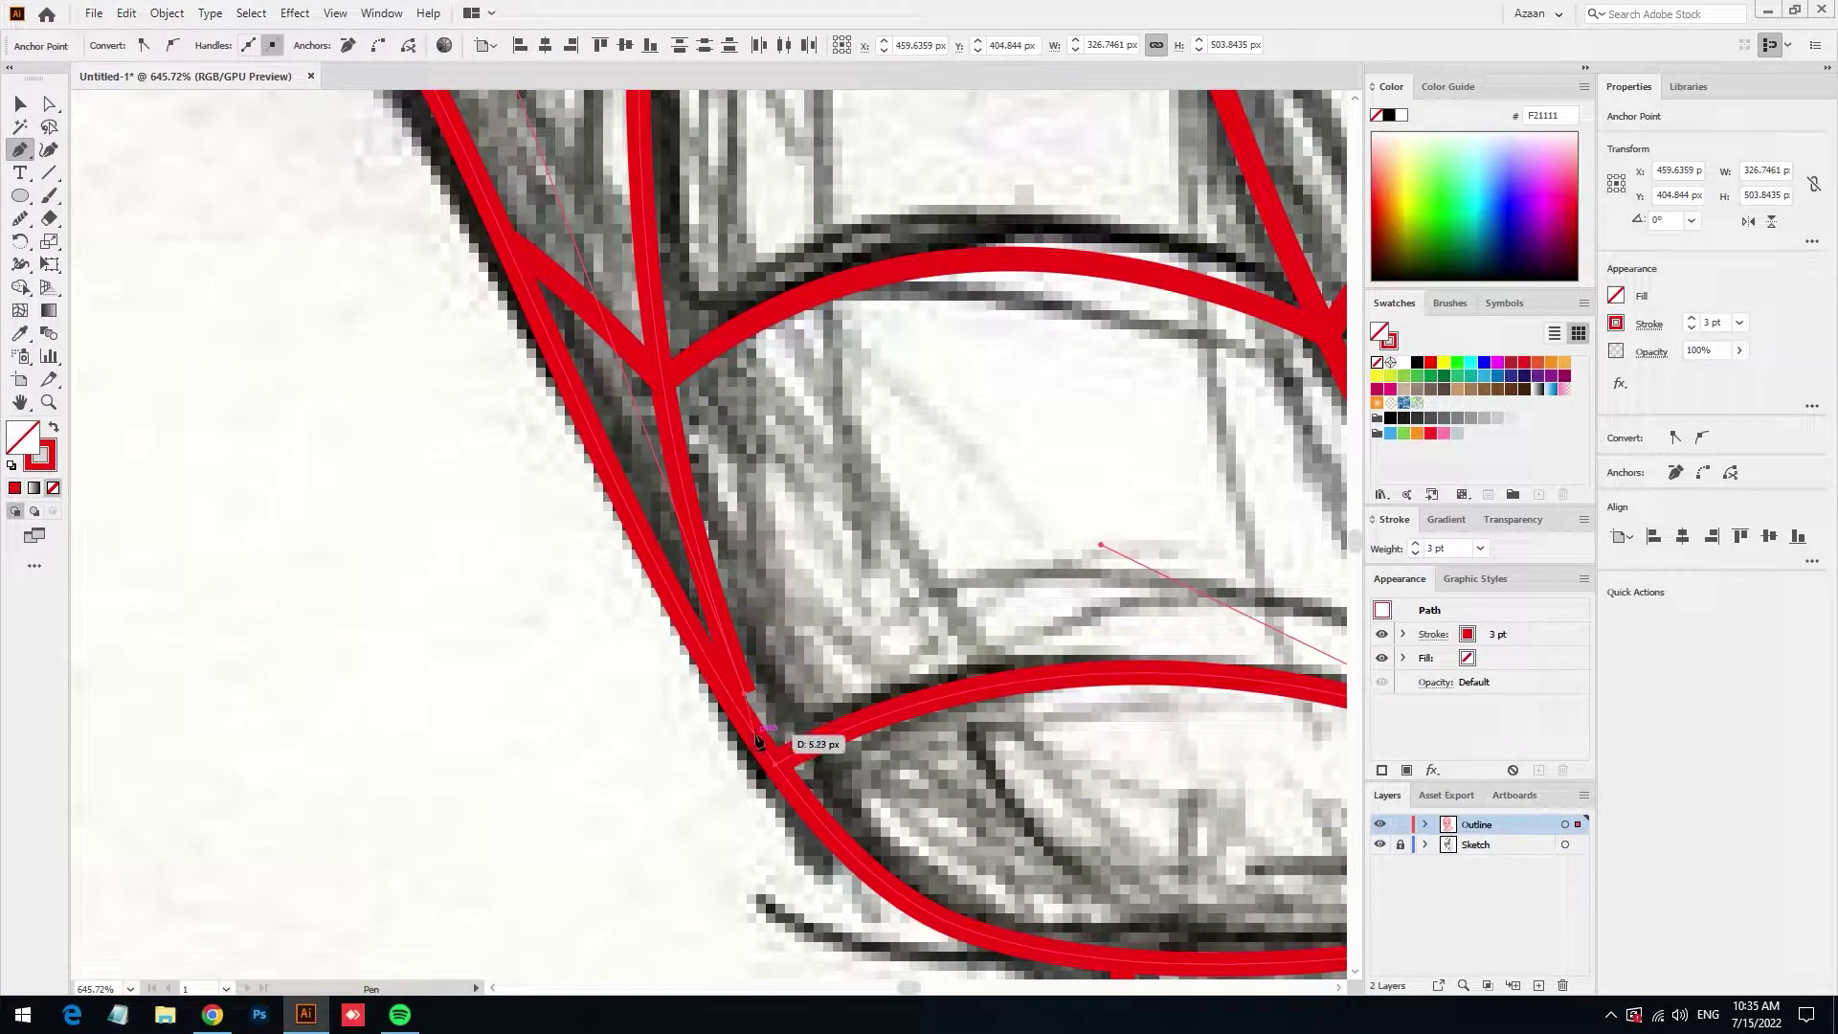
alt+scroll(762, 745, down, 10)
drag(612, 728, 502, 733)
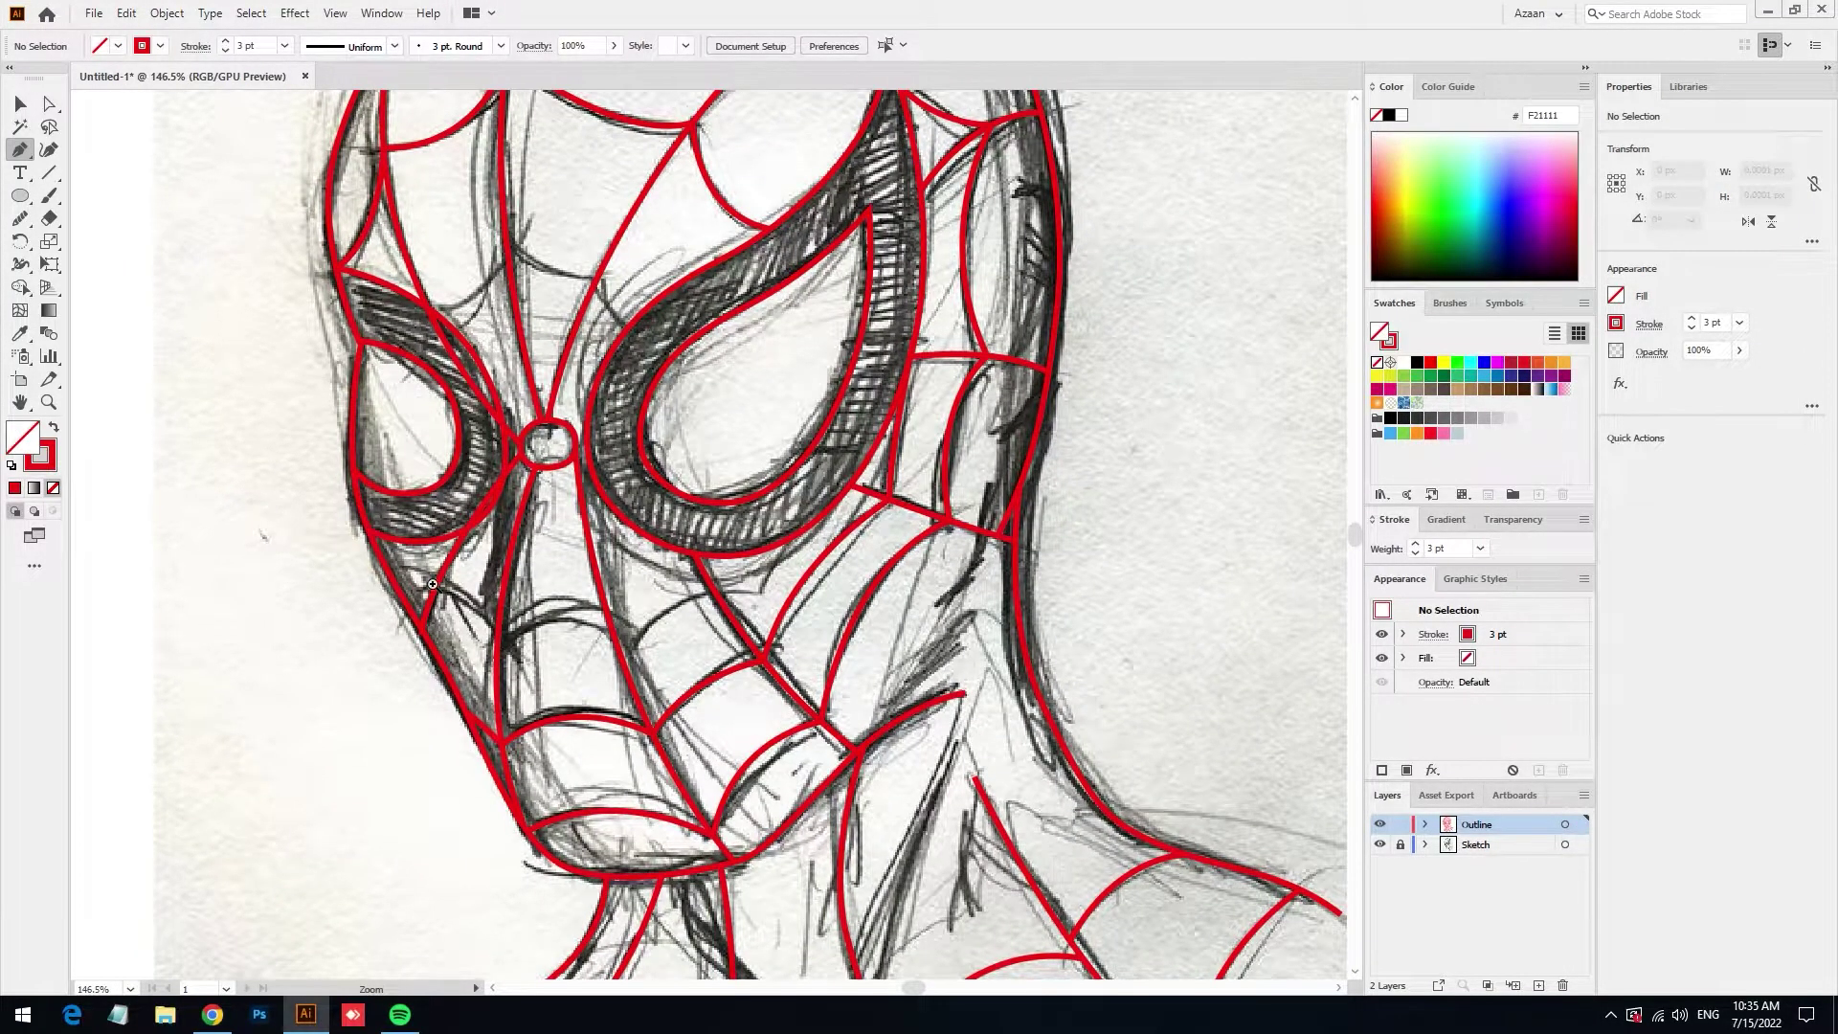
alt+scroll(432, 584, up, 1)
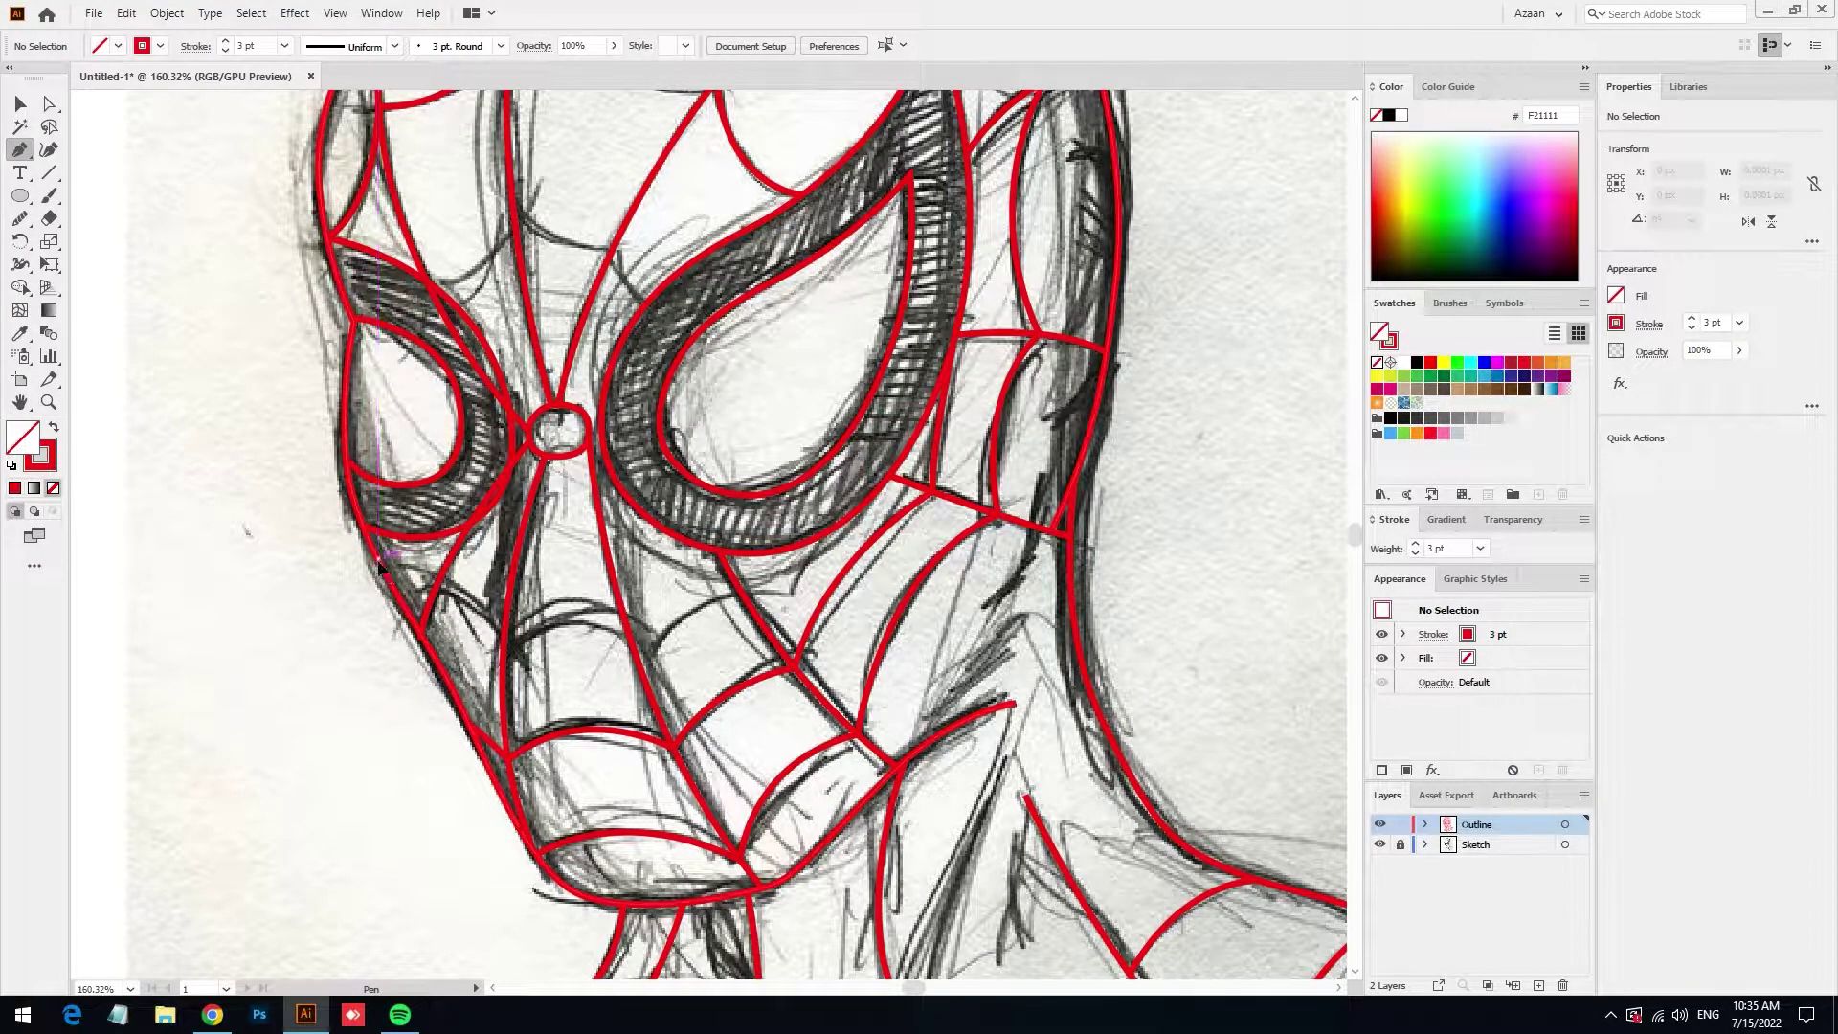
Trace a curved red web strand below the large eye to the mask's edge, then deselect it
click(379, 565)
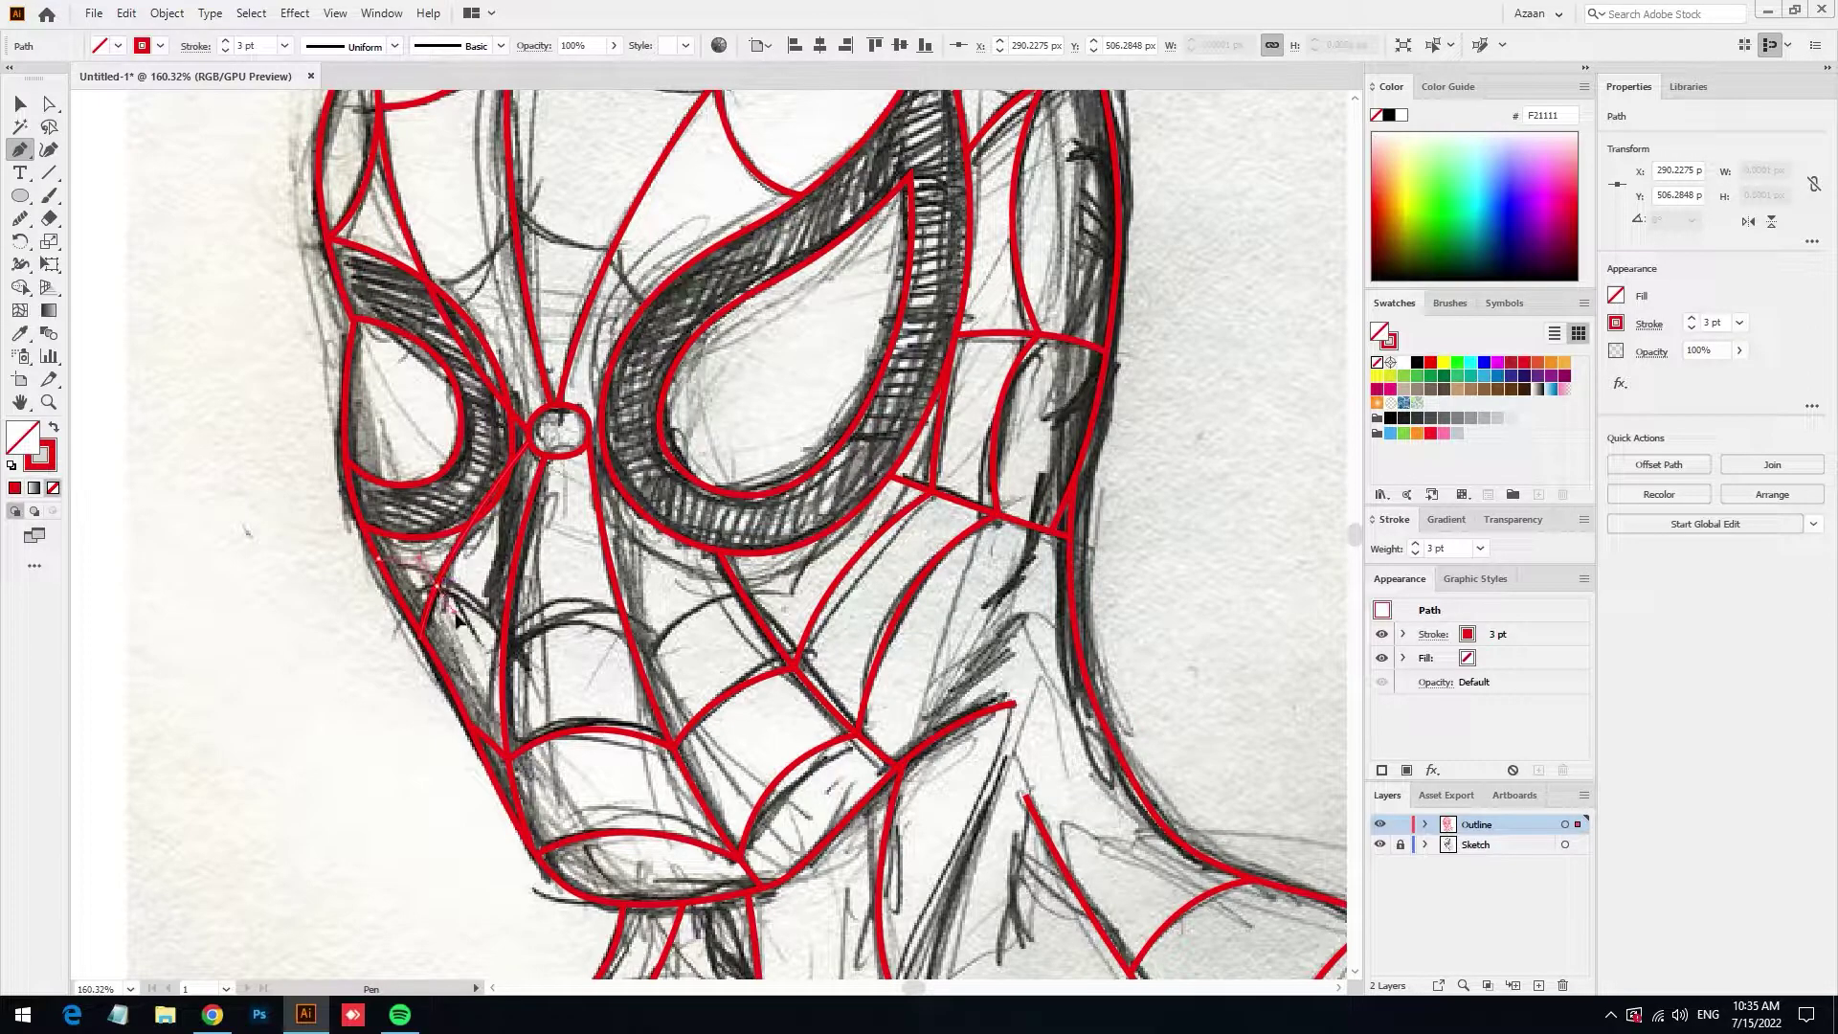
click(429, 584)
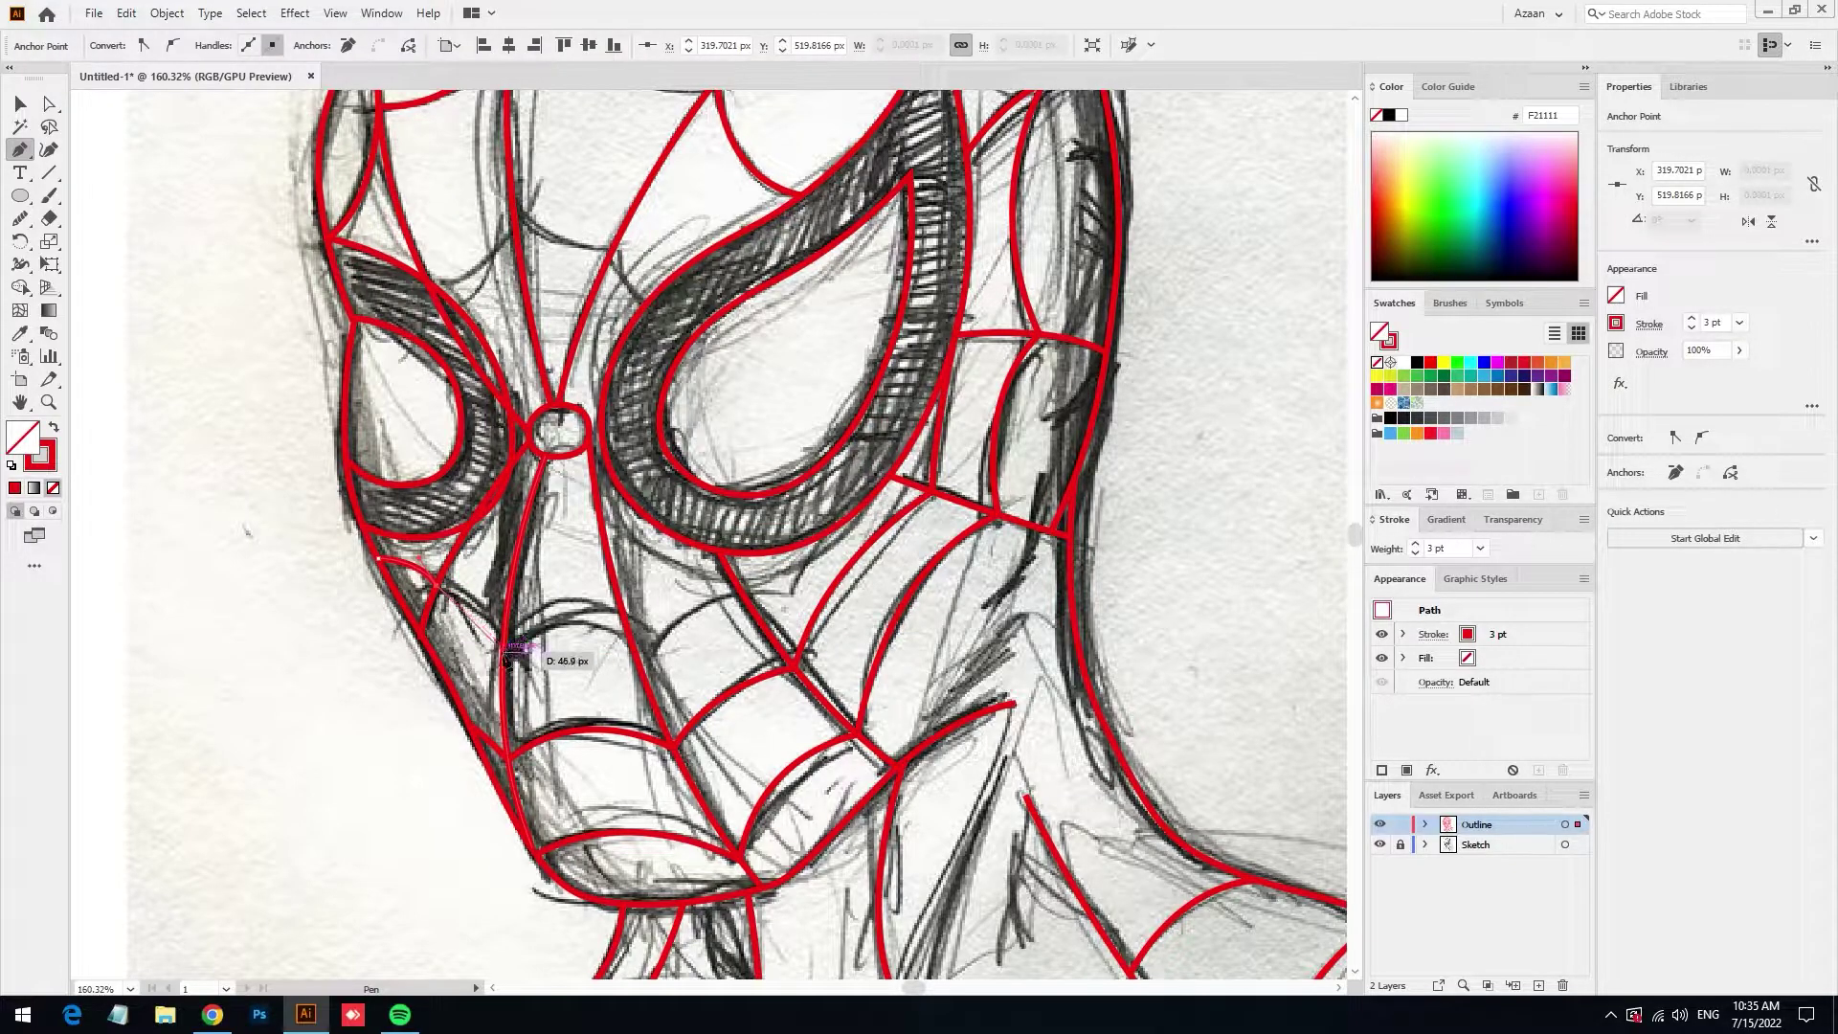
click(503, 652)
click(504, 654)
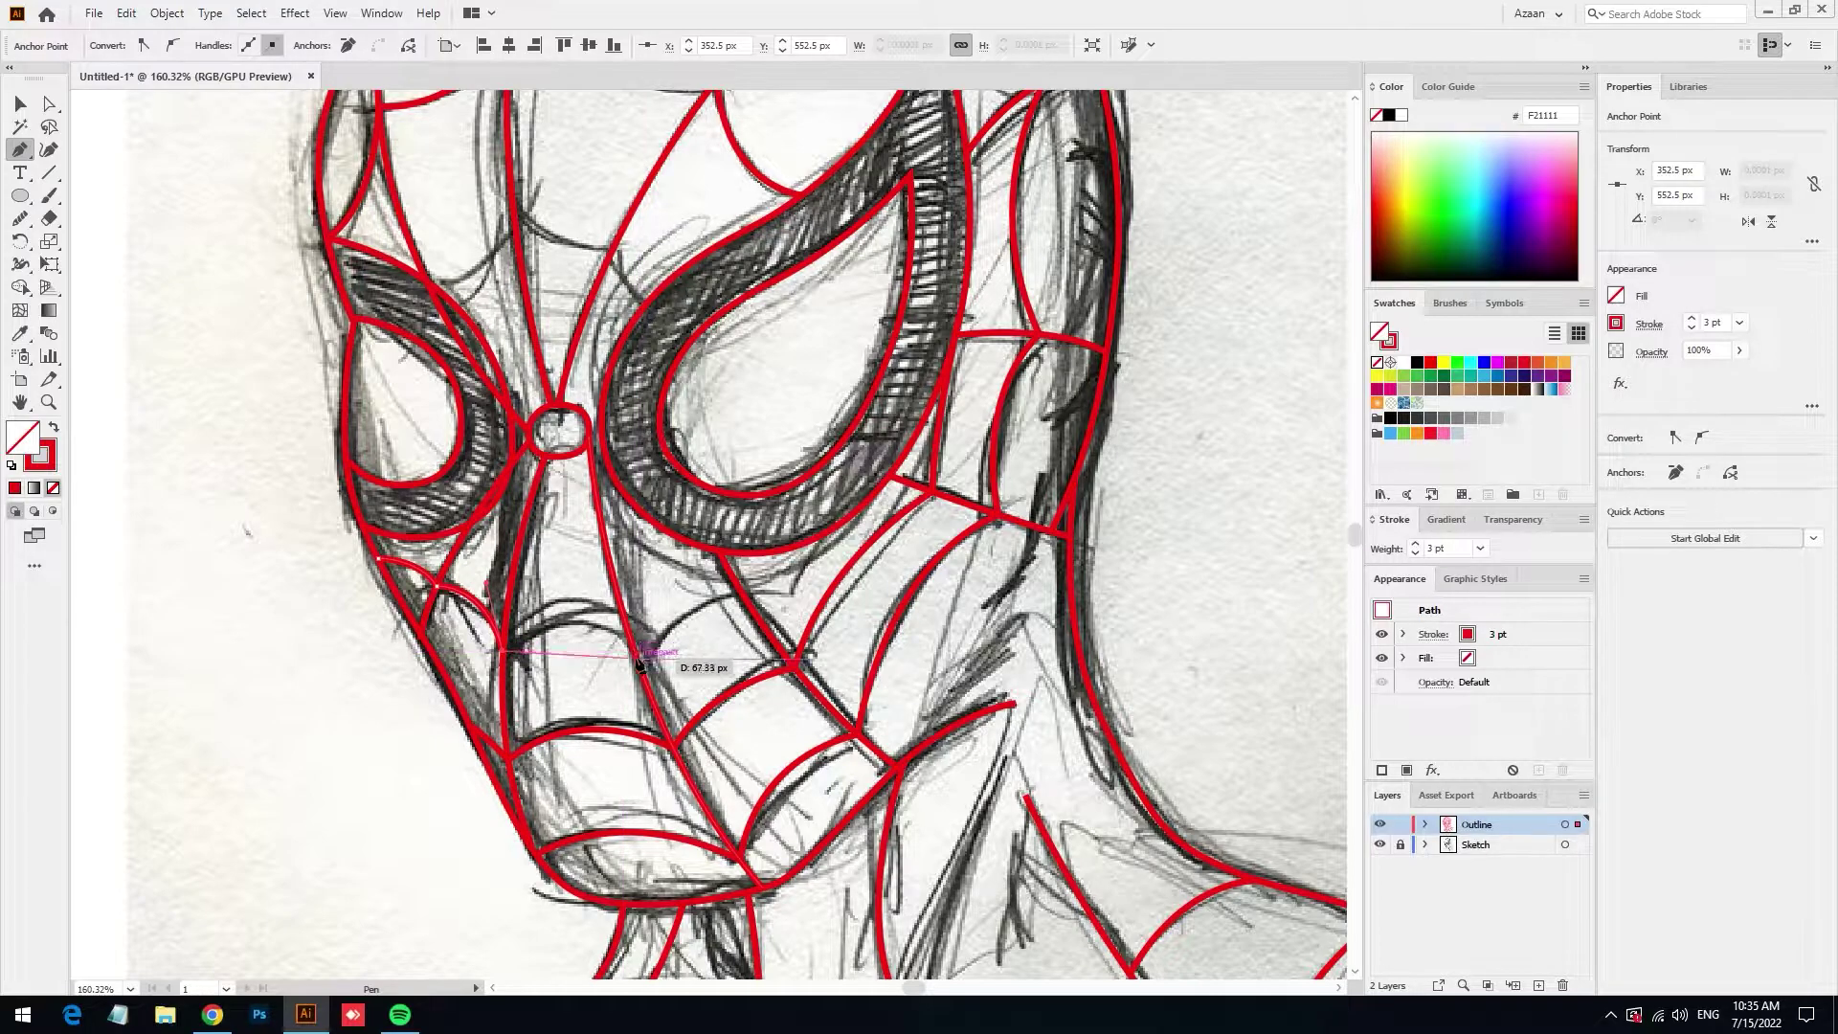
mouse_move(636, 659)
mouse_down()
mouse_move(701, 745)
mouse_move(563, 629)
mouse_up()
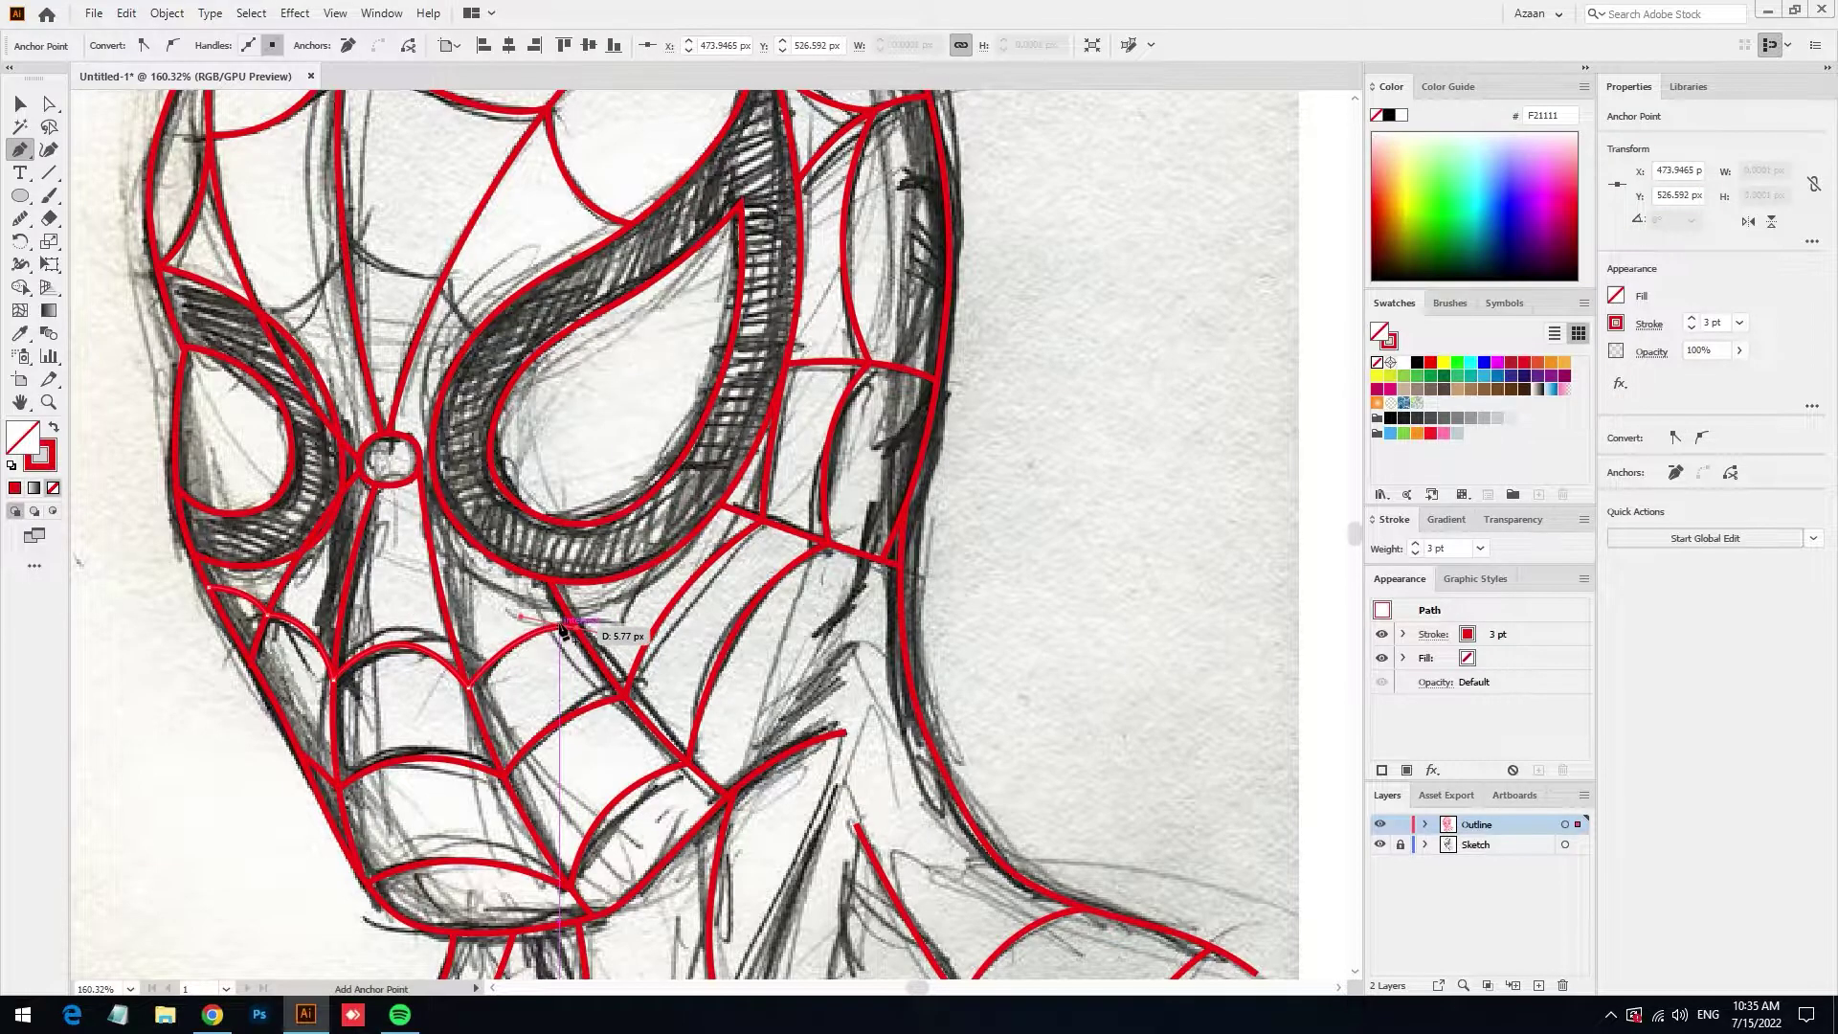
drag(760, 621, 671, 630)
mouse_move(632, 520)
mouse_down()
mouse_move(532, 600)
mouse_move(537, 586)
mouse_up()
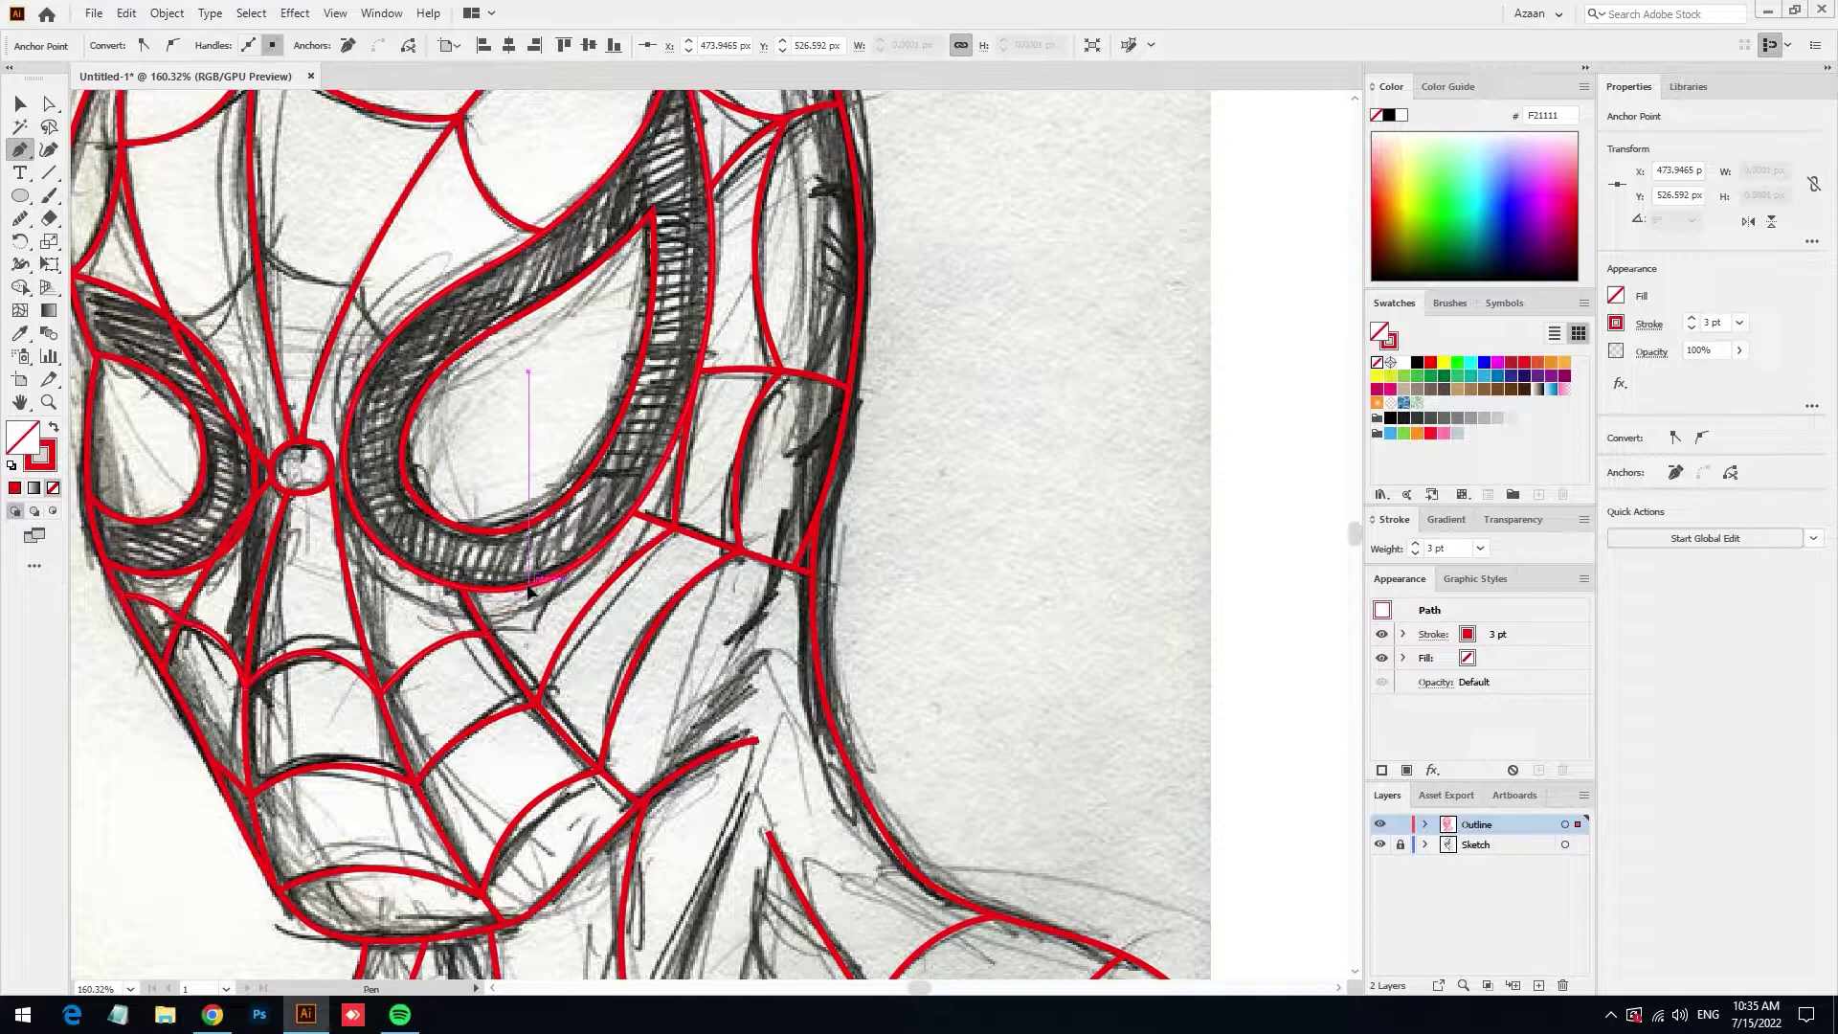
click(555, 579)
key(ctrl+shift+a)
Draw a curved red strand from between the eyes toward the smaller eye
scroll(575, 612, down, 2)
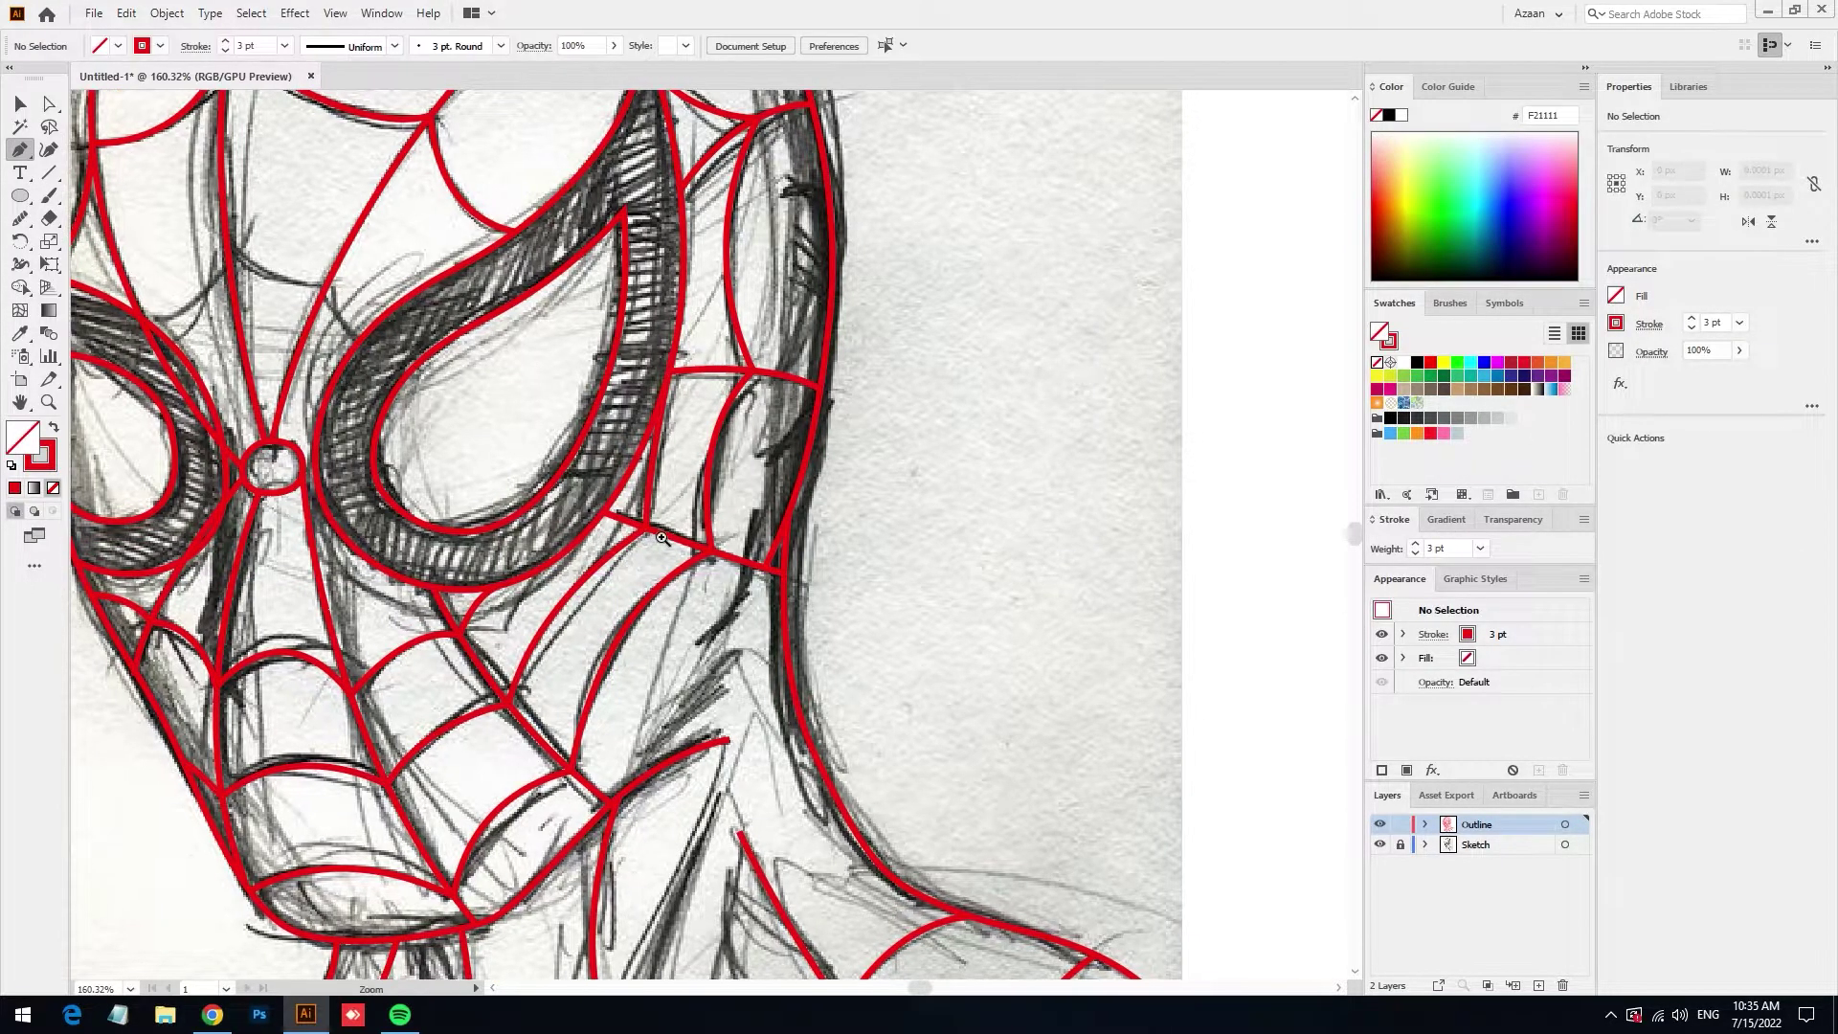
drag(536, 612, 620, 639)
scroll(620, 638, up, 2)
scroll(620, 638, up, 2)
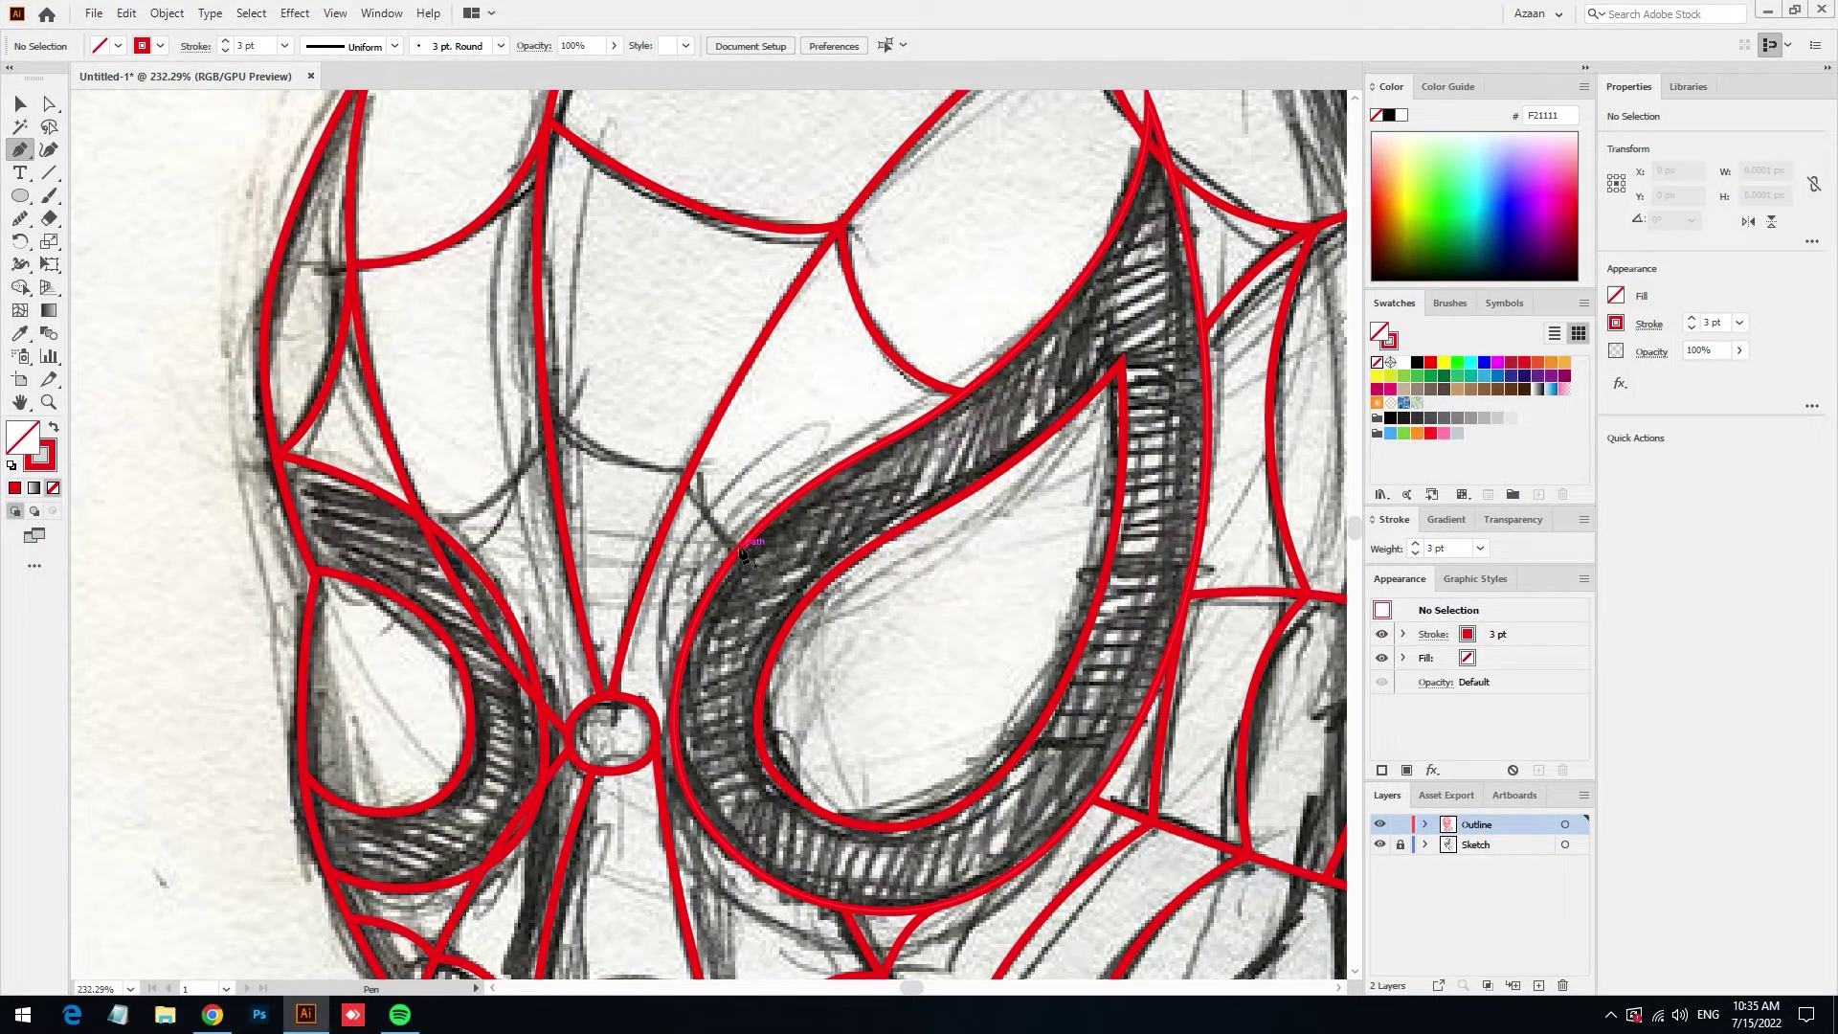
drag(739, 547, 676, 427)
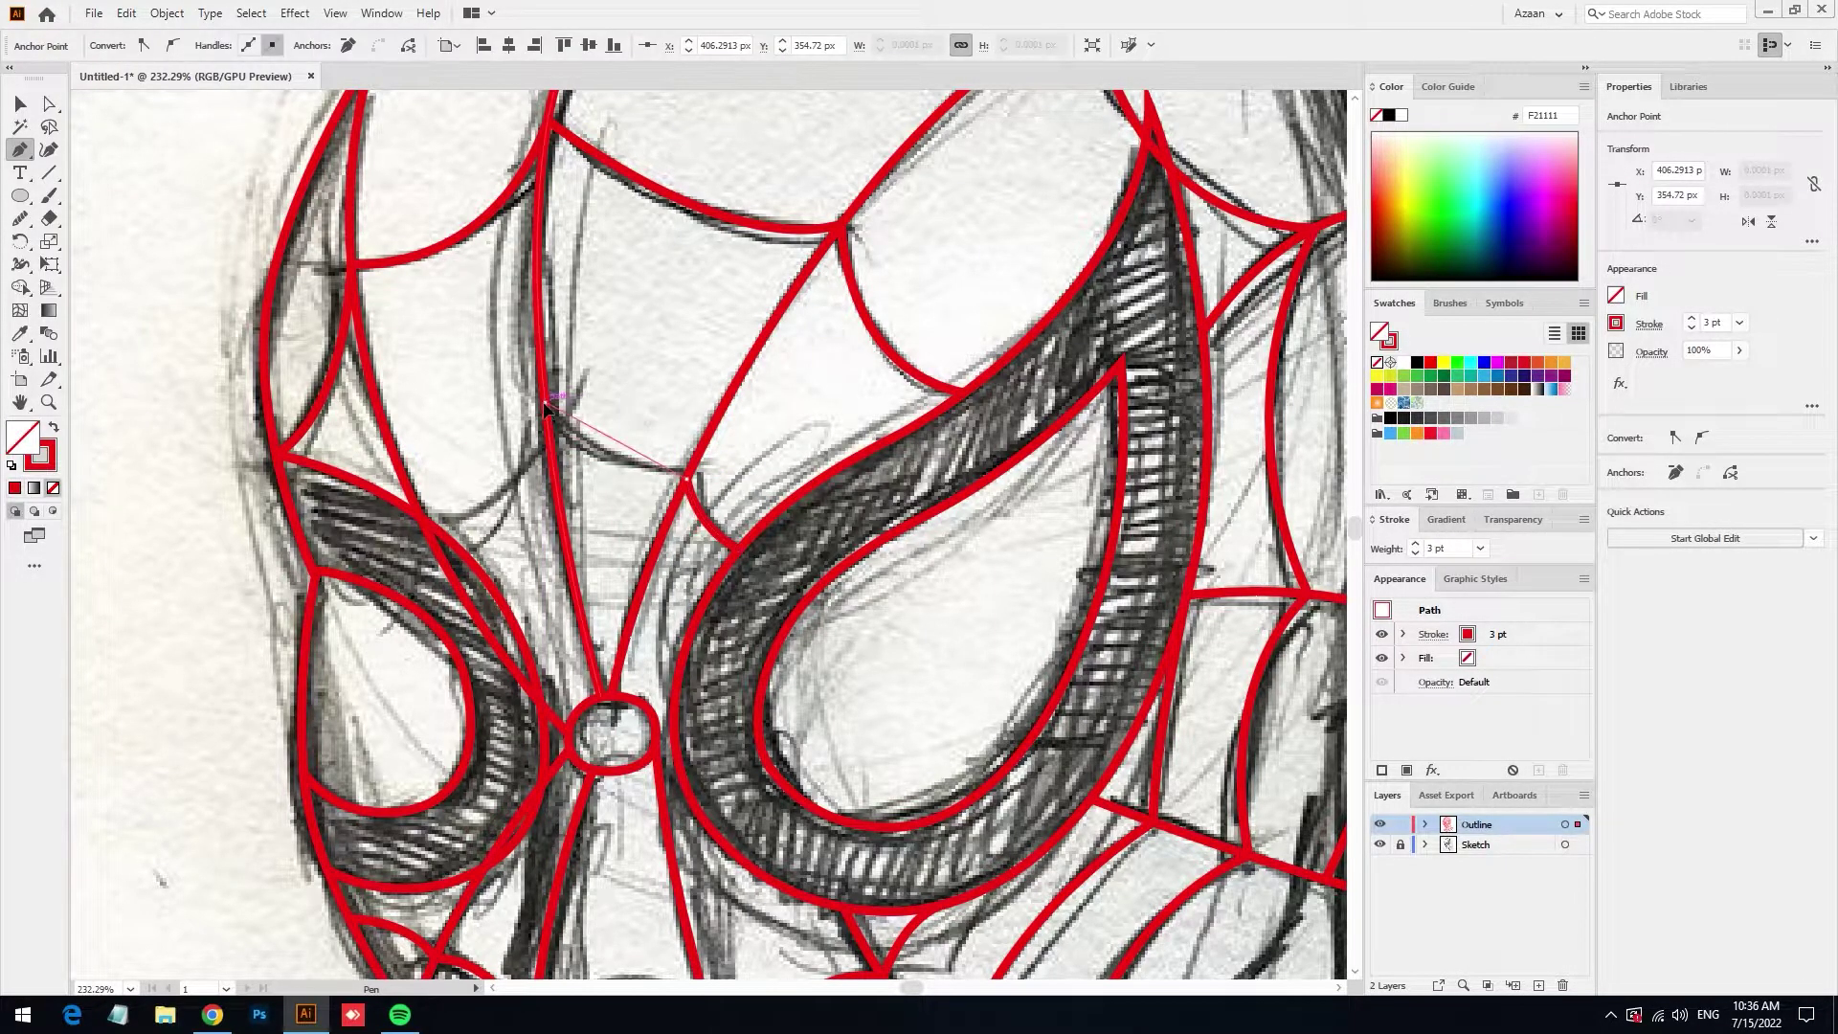
drag(542, 402, 588, 410)
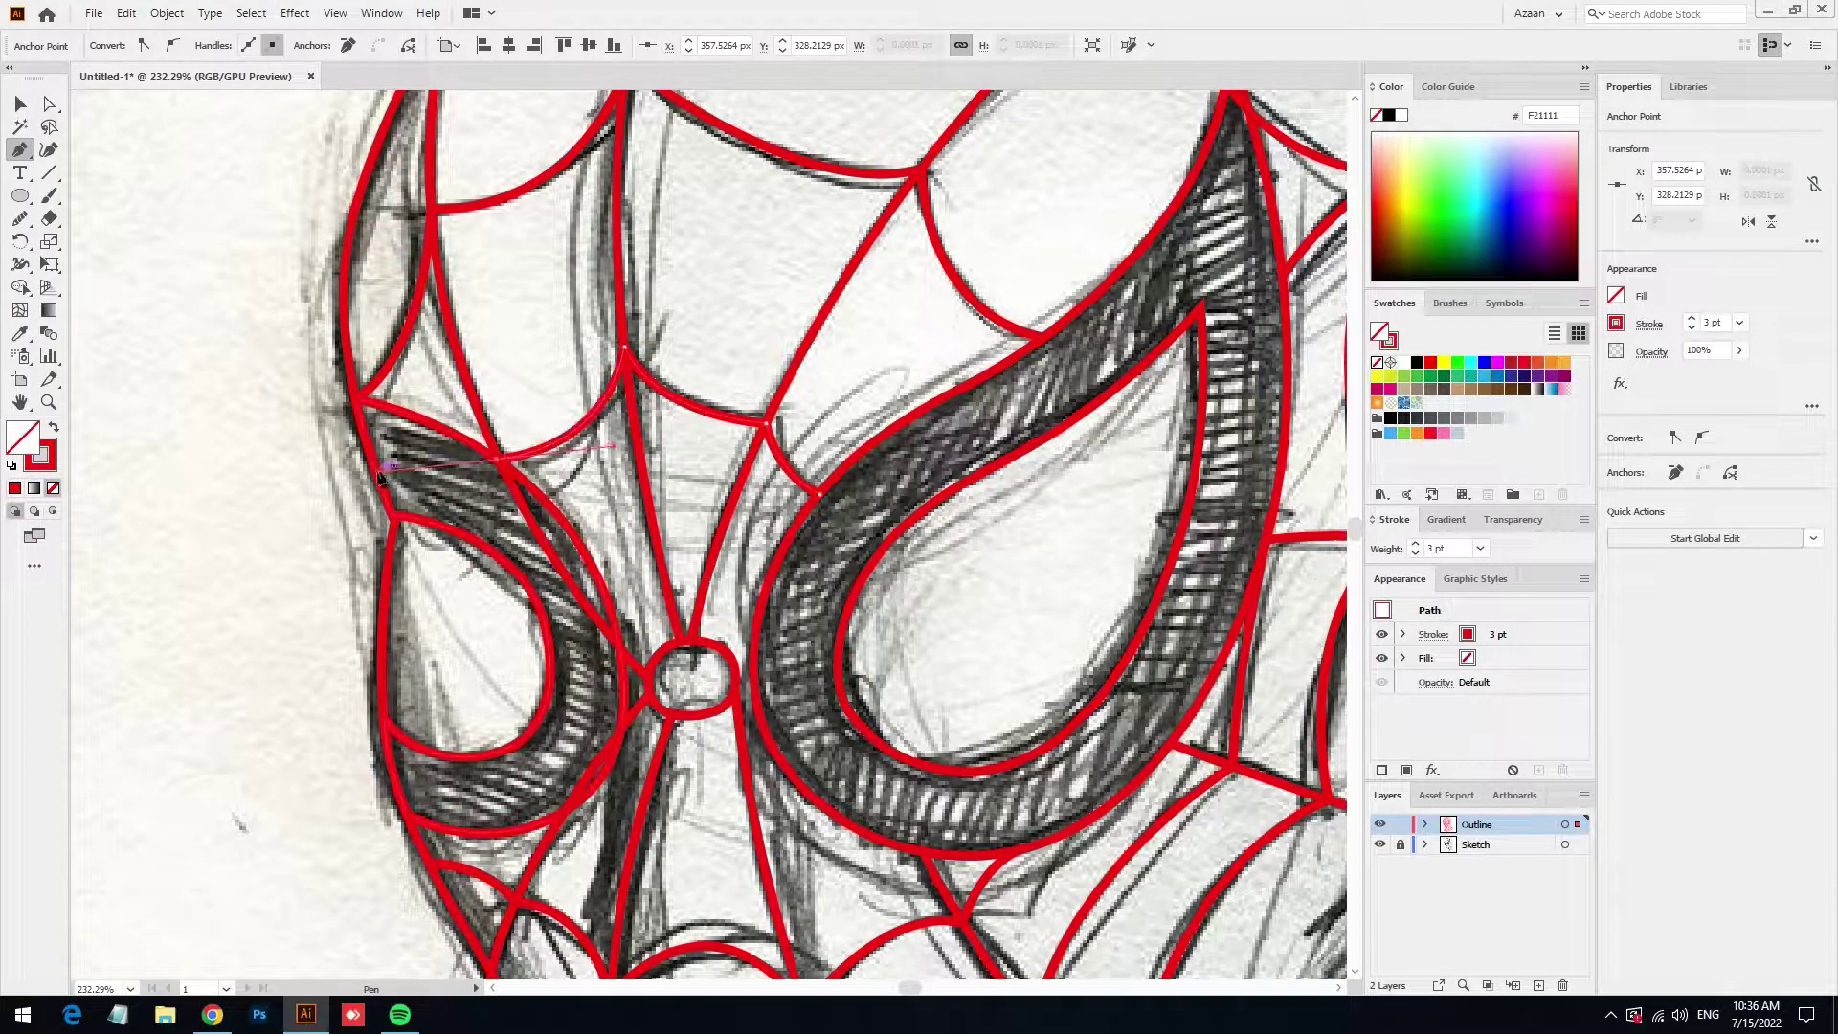
ctrl+click(617, 524)
Zoom out and recentre to review the whole traced head
scroll(574, 575, down, 5)
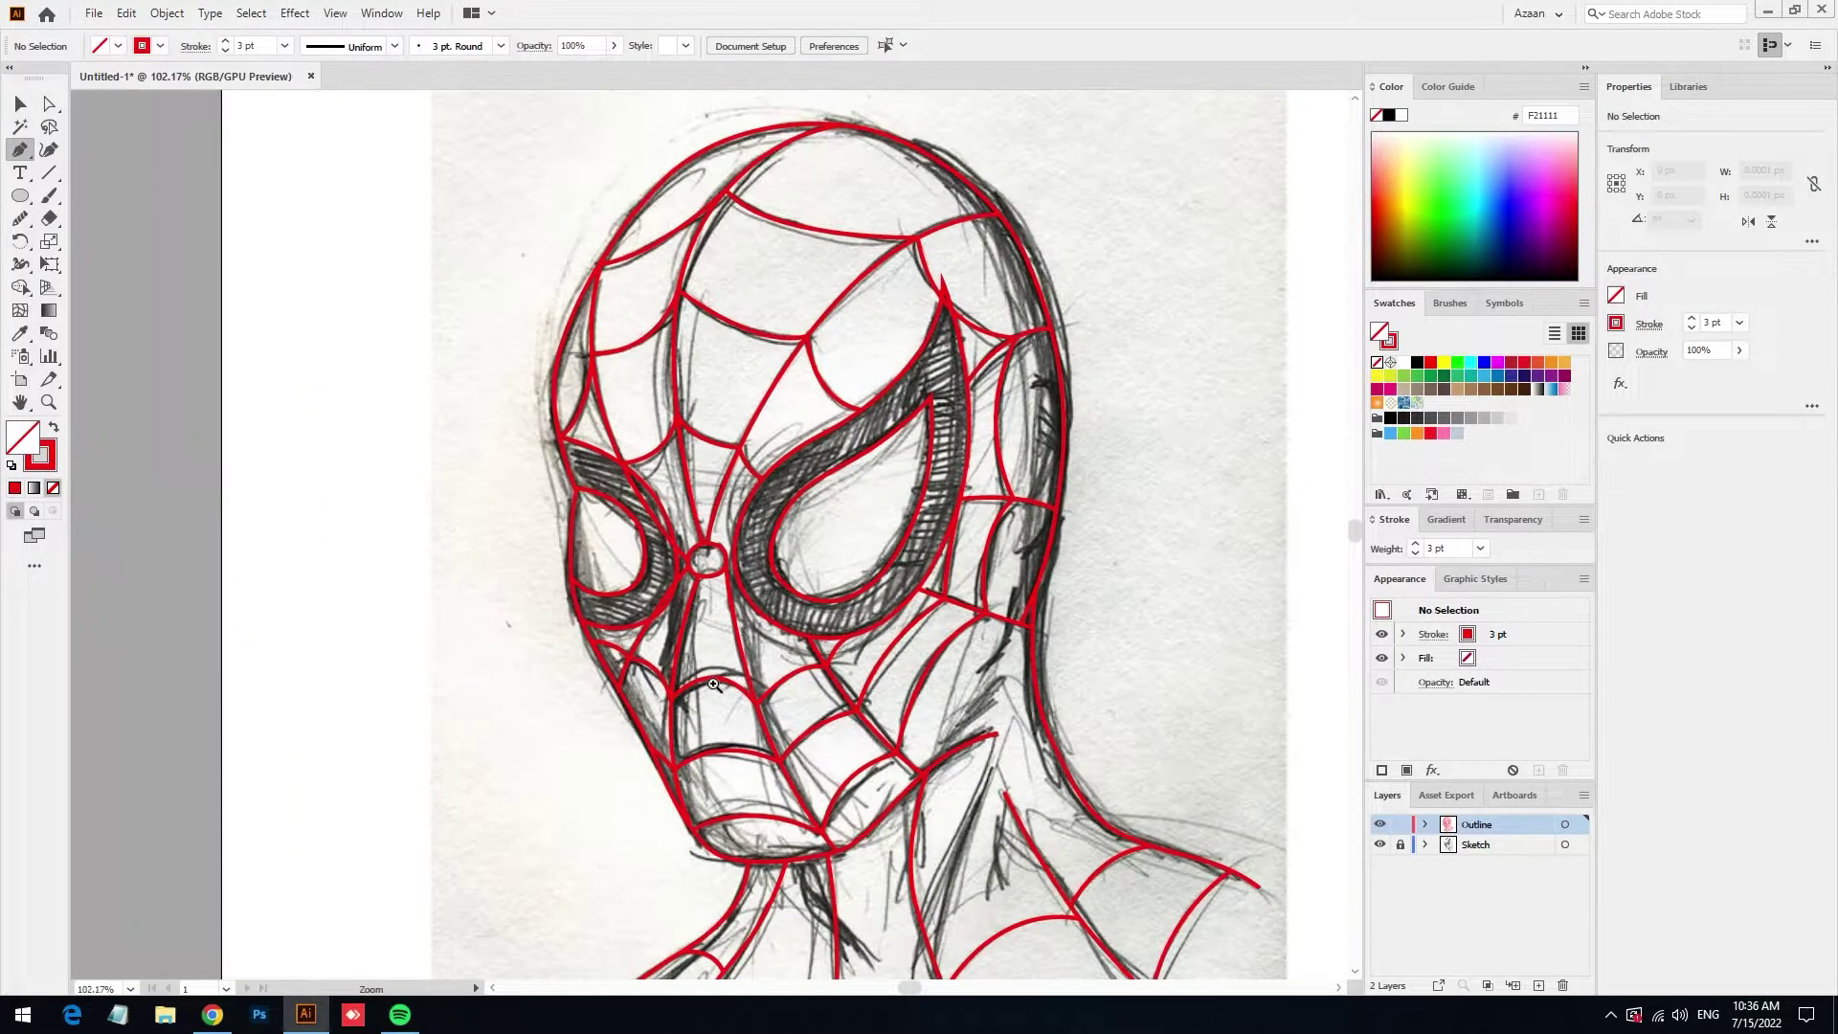
scroll(450, 571, down, 3)
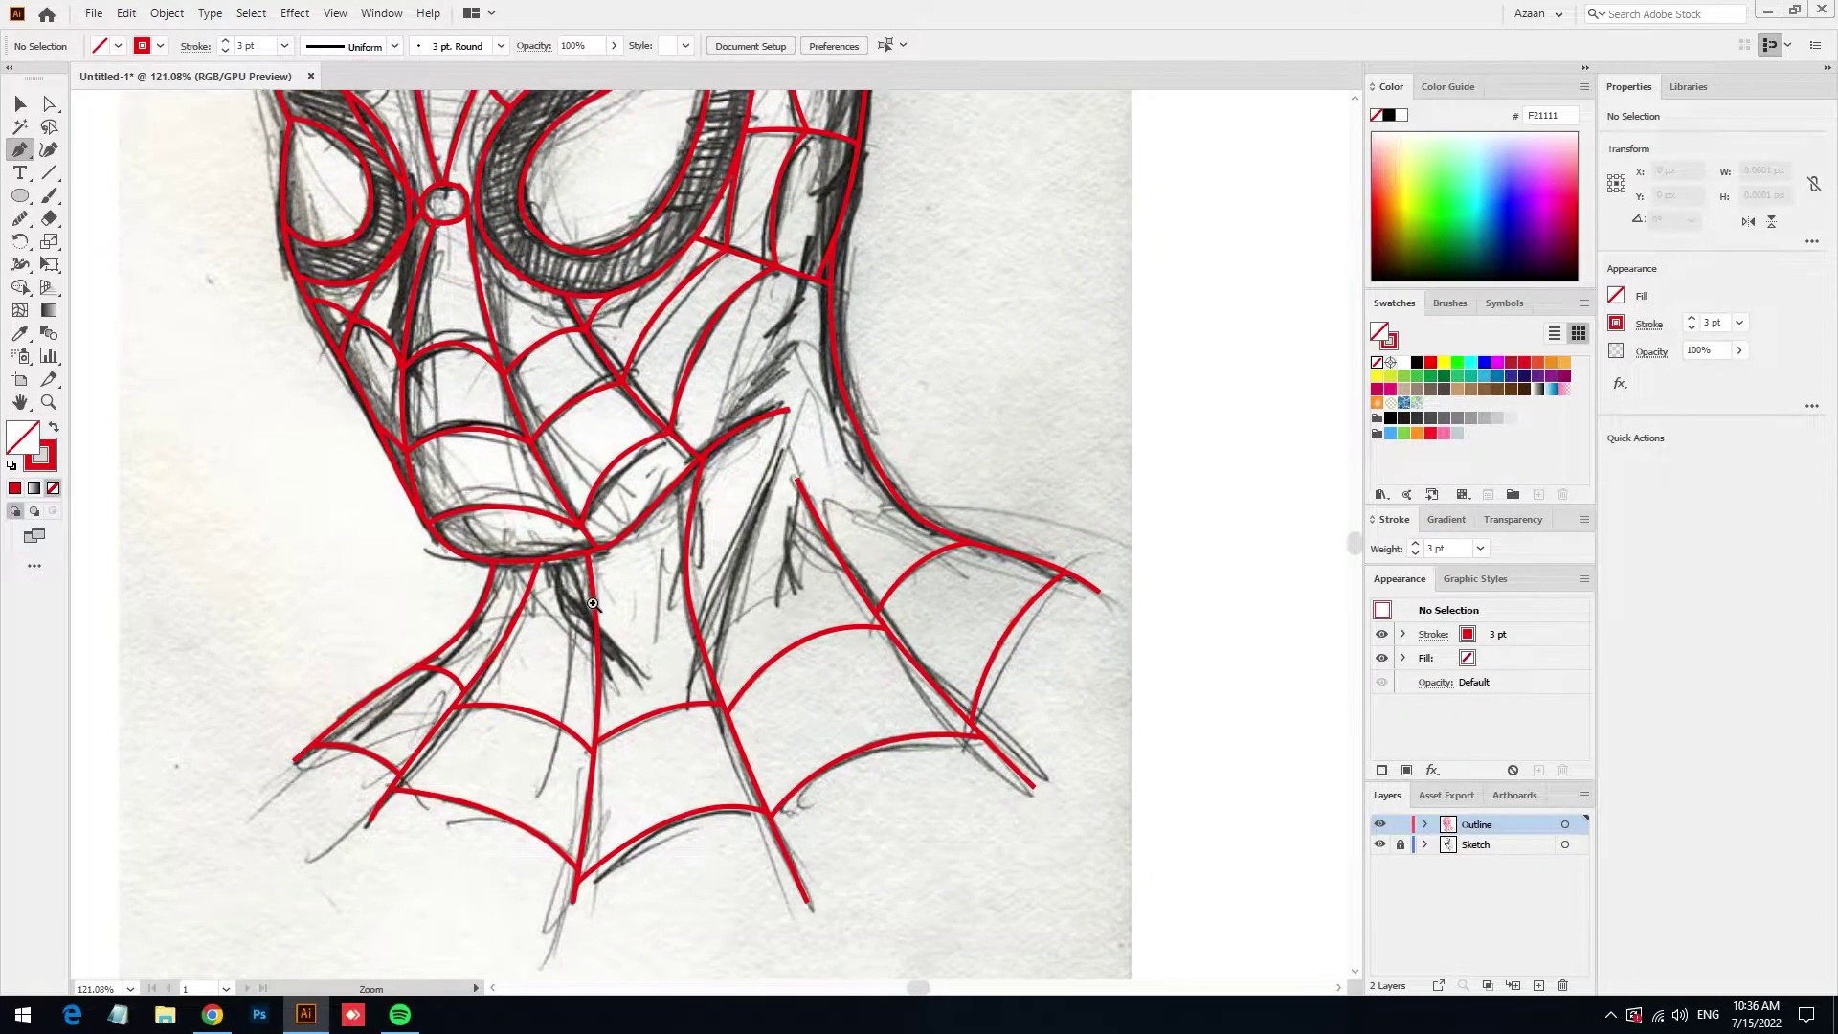
scroll(469, 613, down, 1)
scroll(492, 647, up, 2)
drag(492, 647, 466, 659)
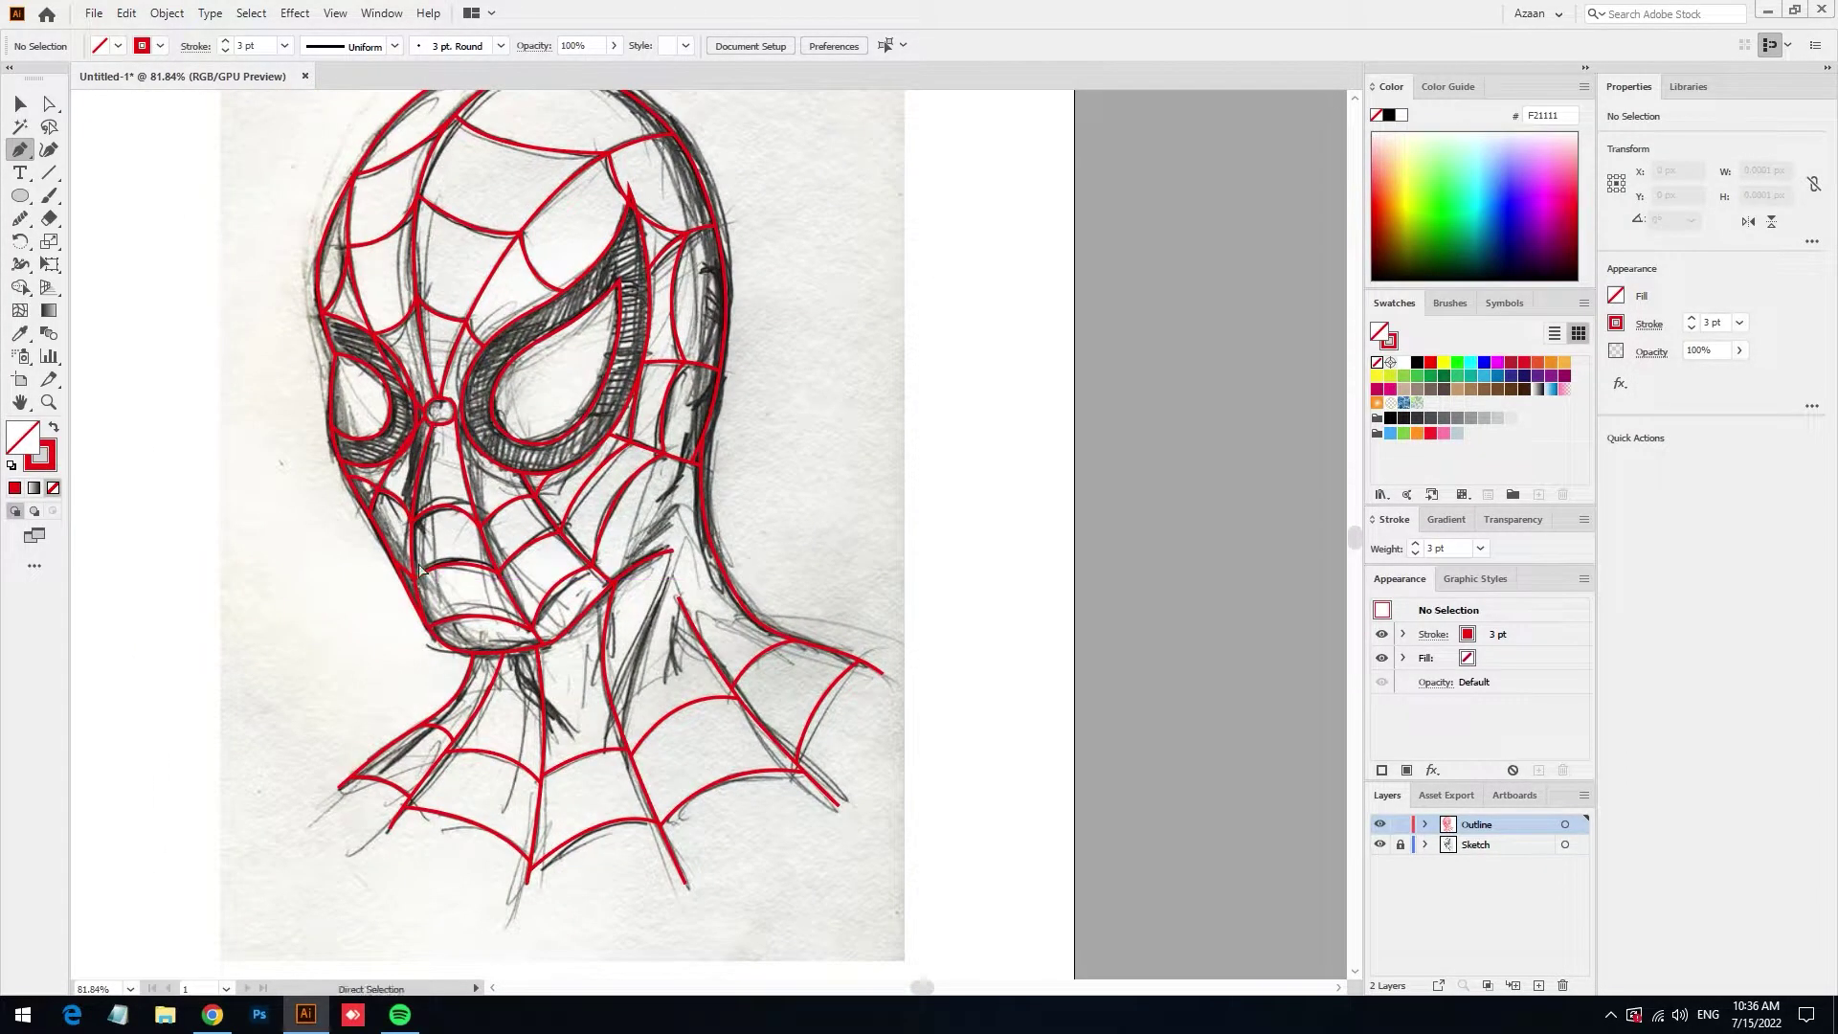
scroll(421, 571, up, 1)
scroll(479, 632, up, 1)
scroll(574, 728, up, 2)
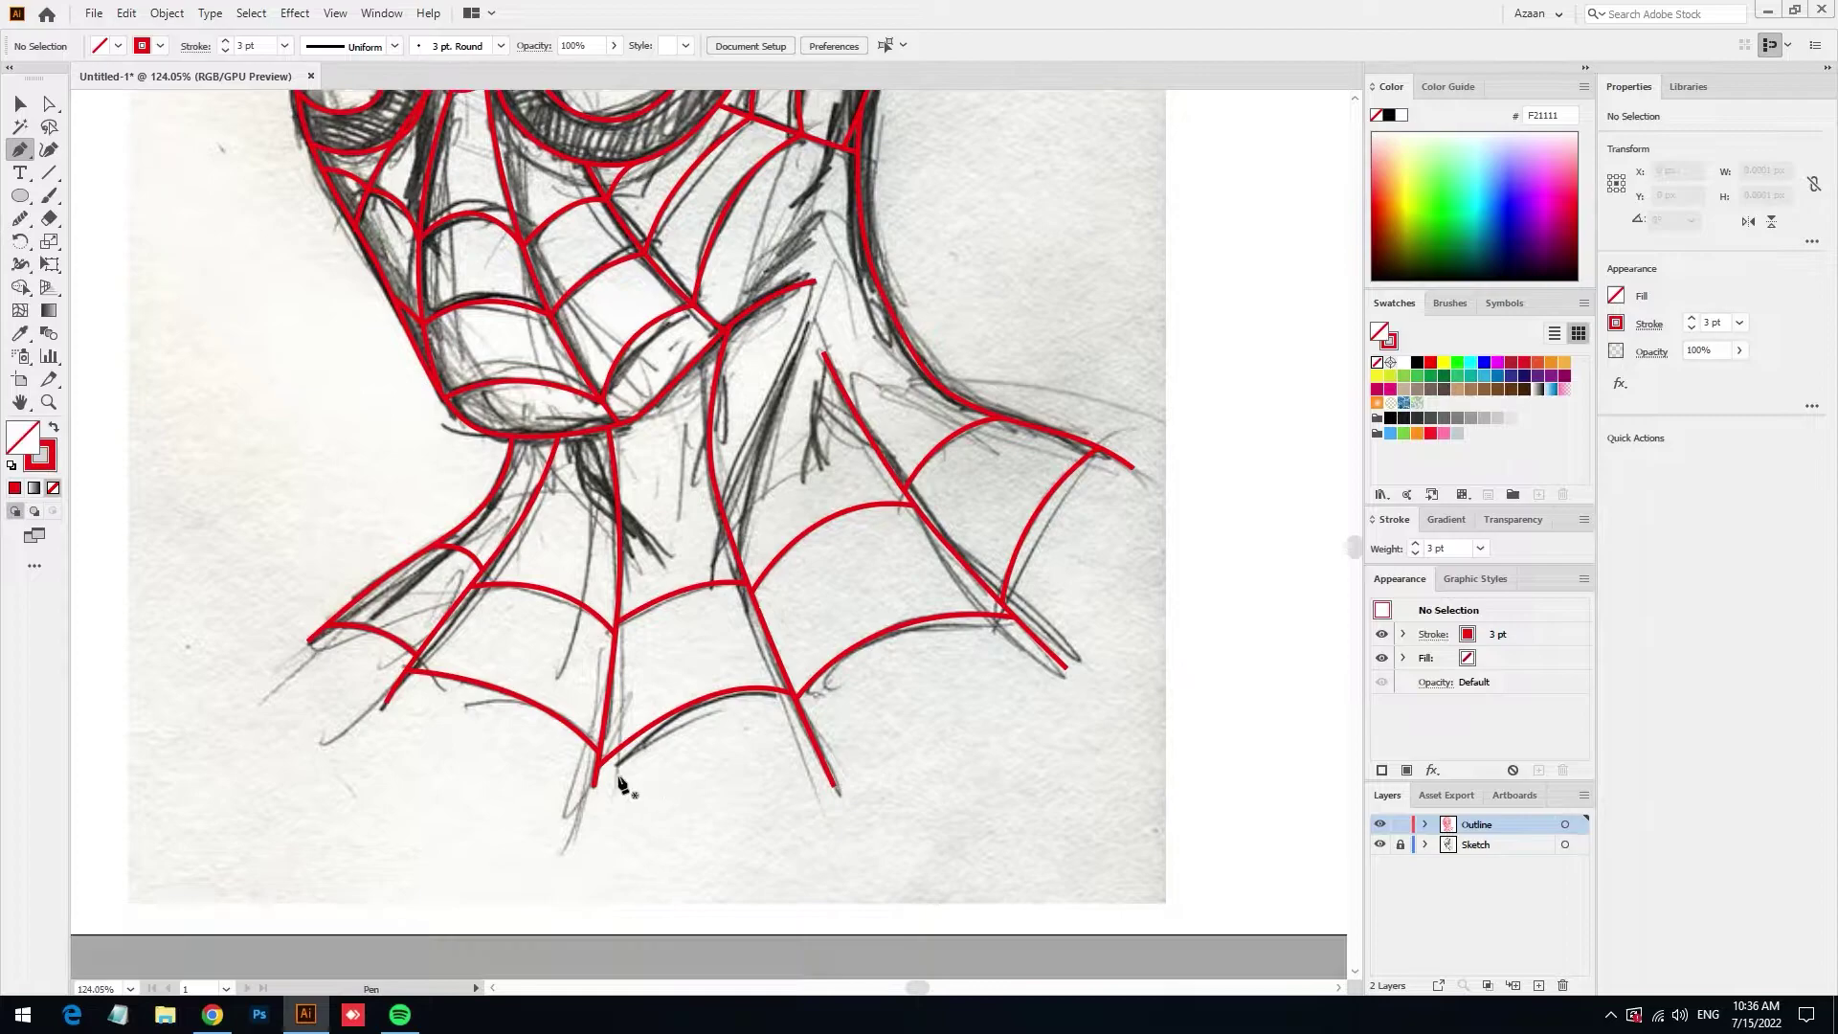
Select every red web path, group them with Ctrl+G, and lock the <Group> in Layers
scroll(282, 671, up, 8)
scroll(673, 687, down, 8)
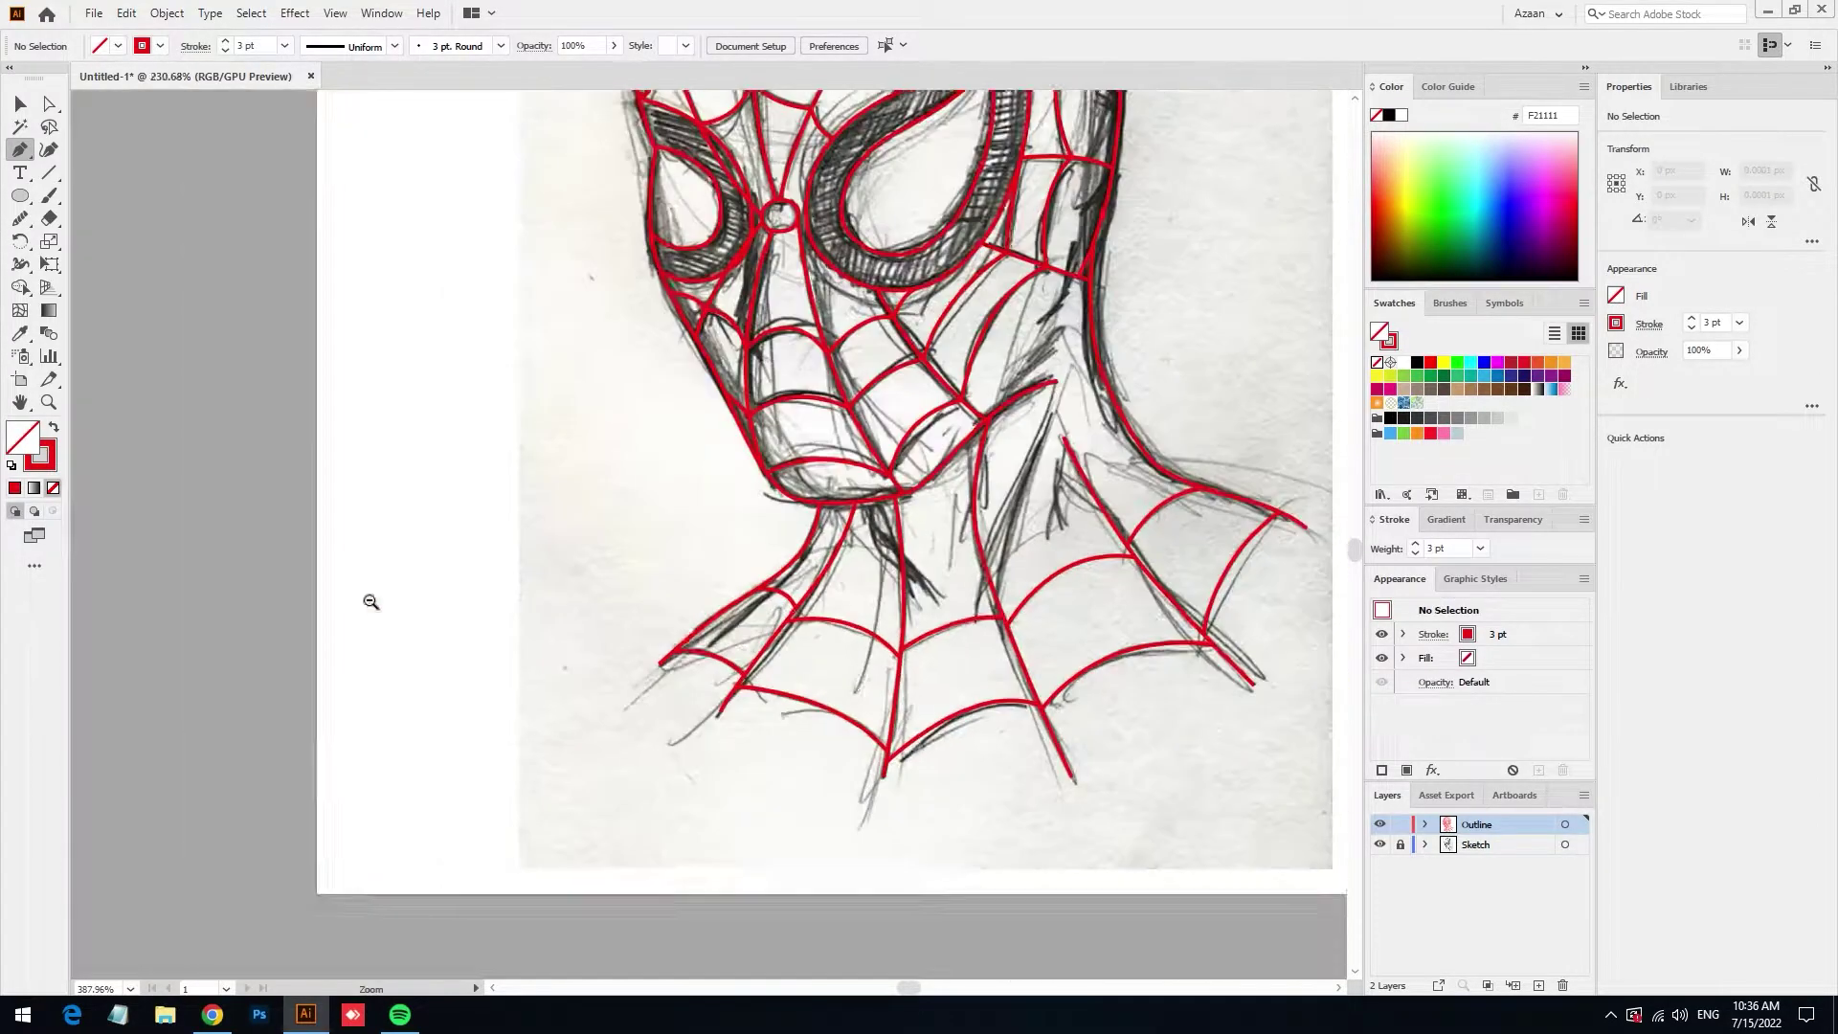
scroll(370, 603, down, 1)
scroll(431, 671, down, 1)
scroll(523, 752, down, 1)
ctrl+click(522, 752)
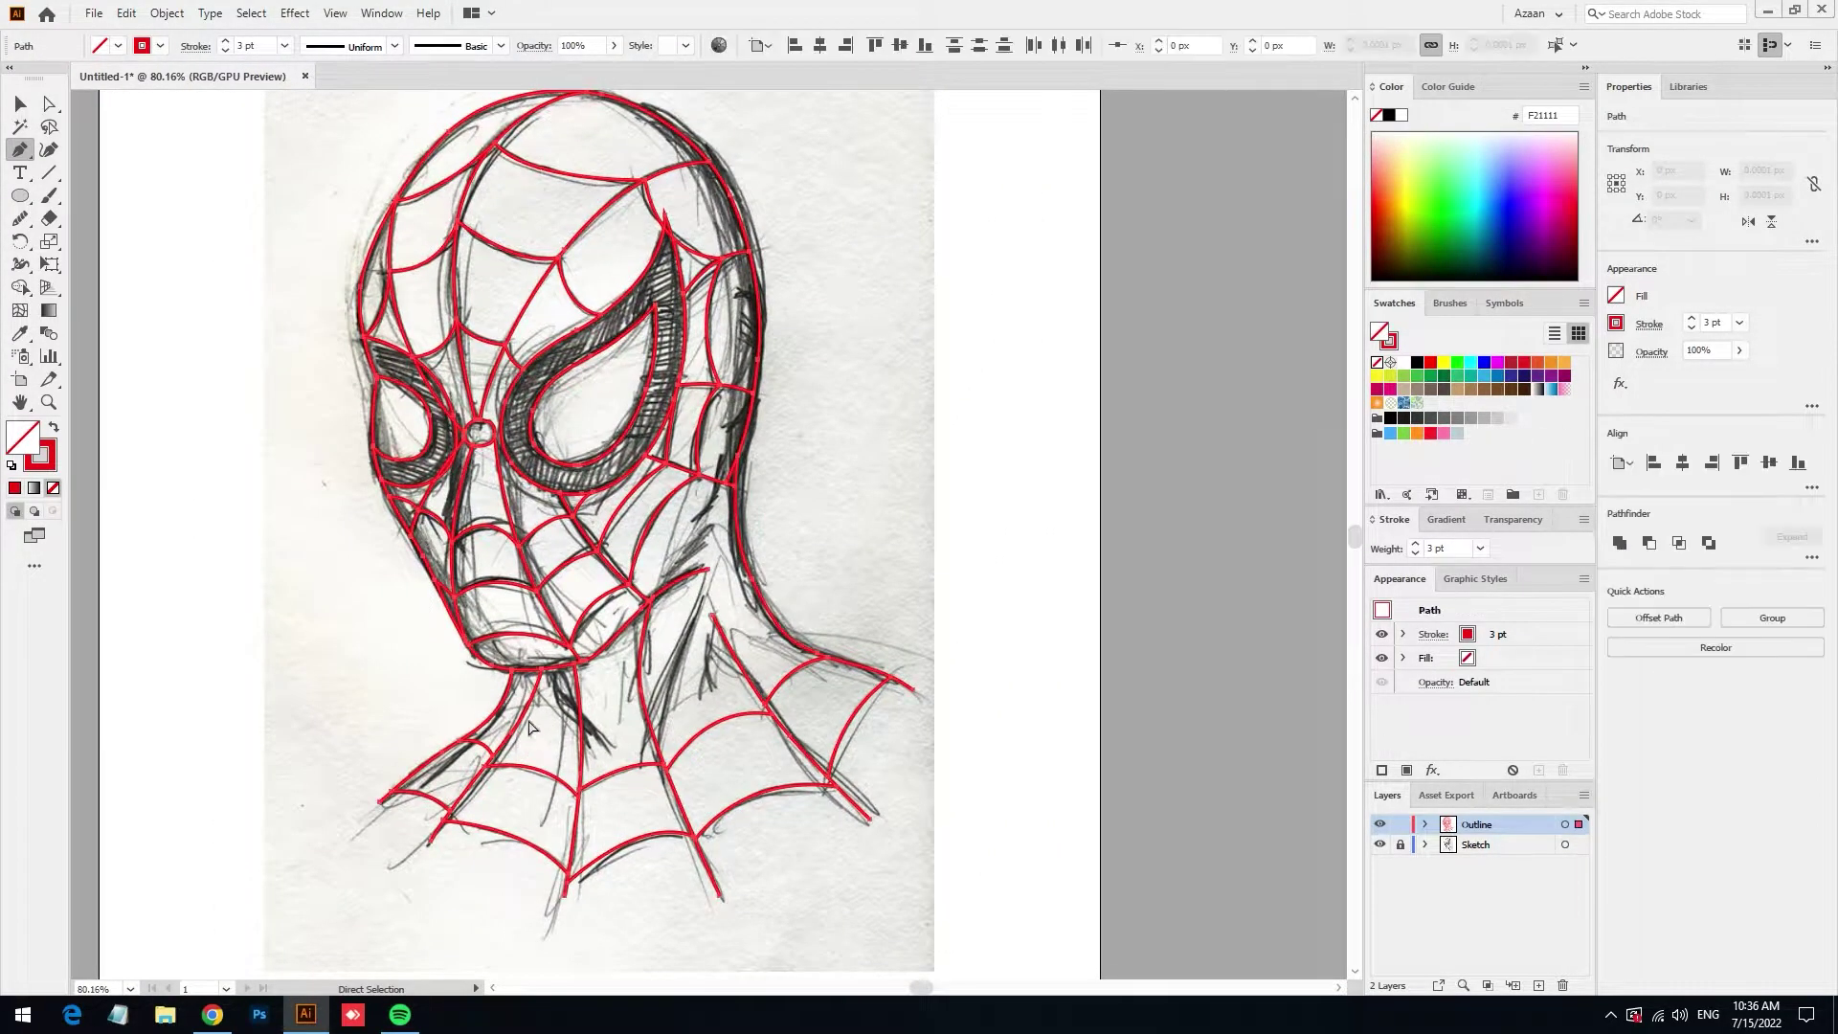
click(21, 104)
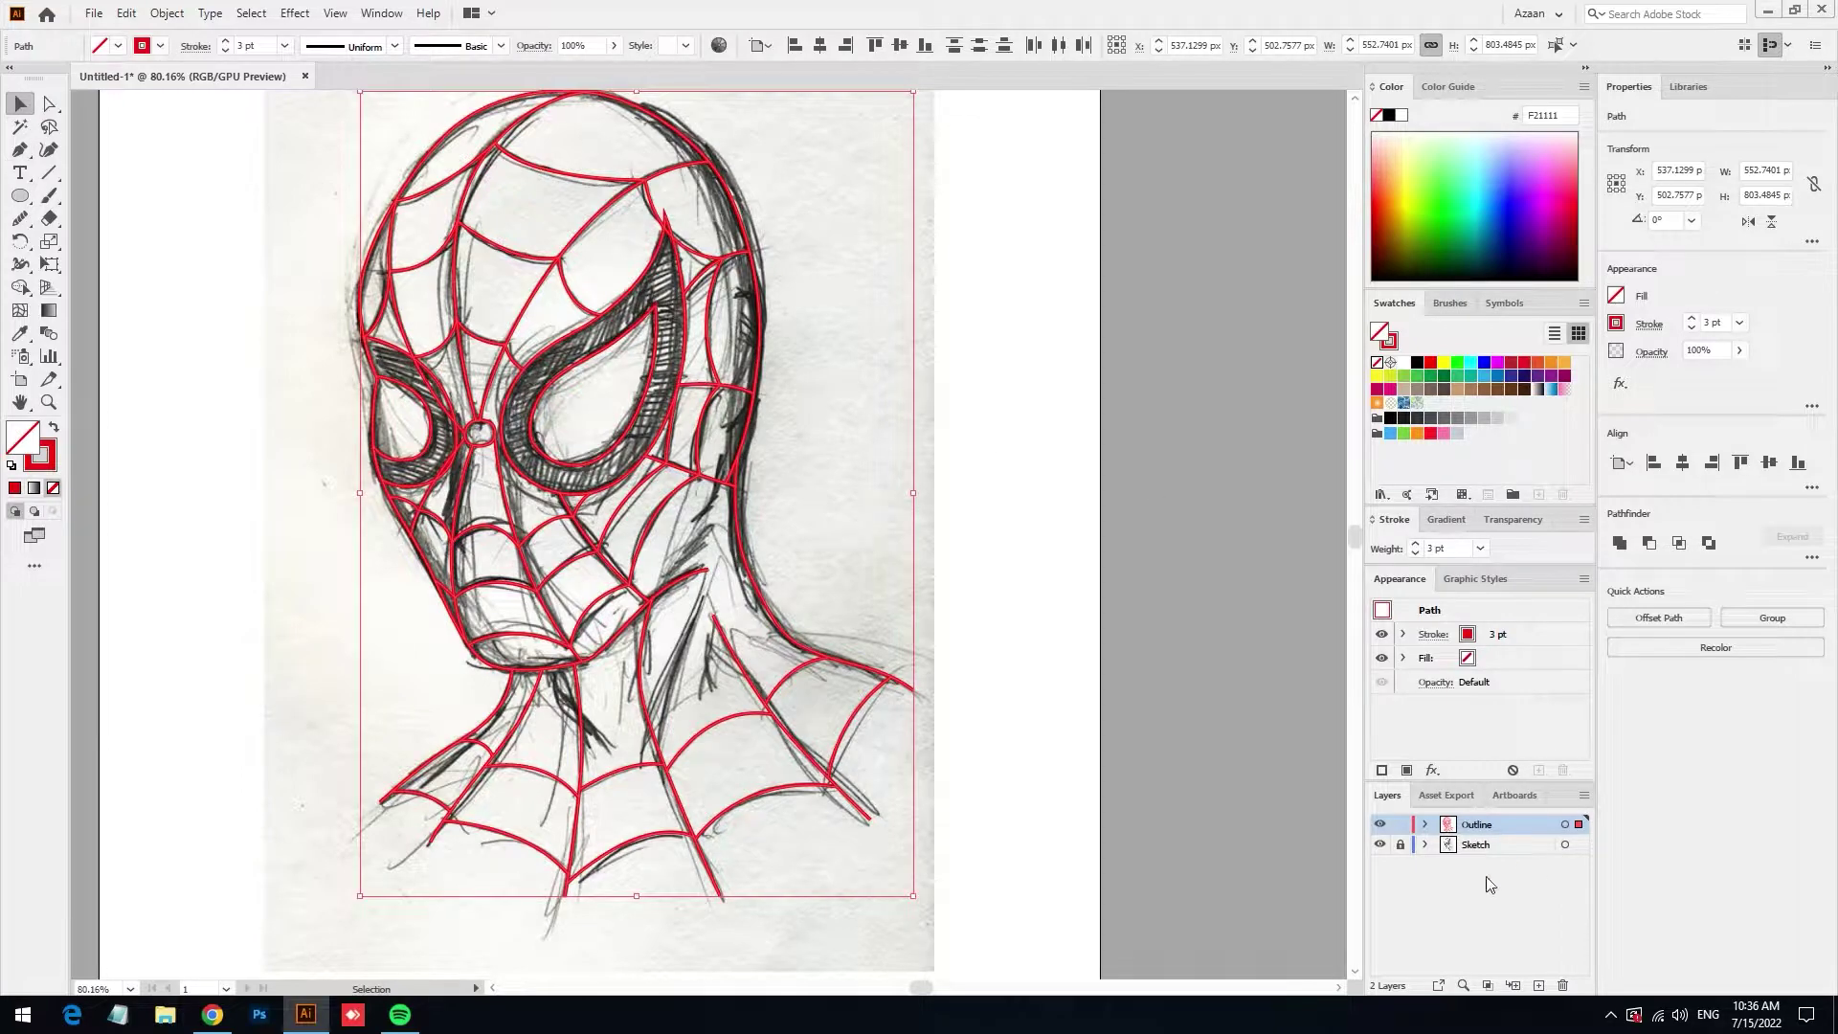
key(ctrl+g)
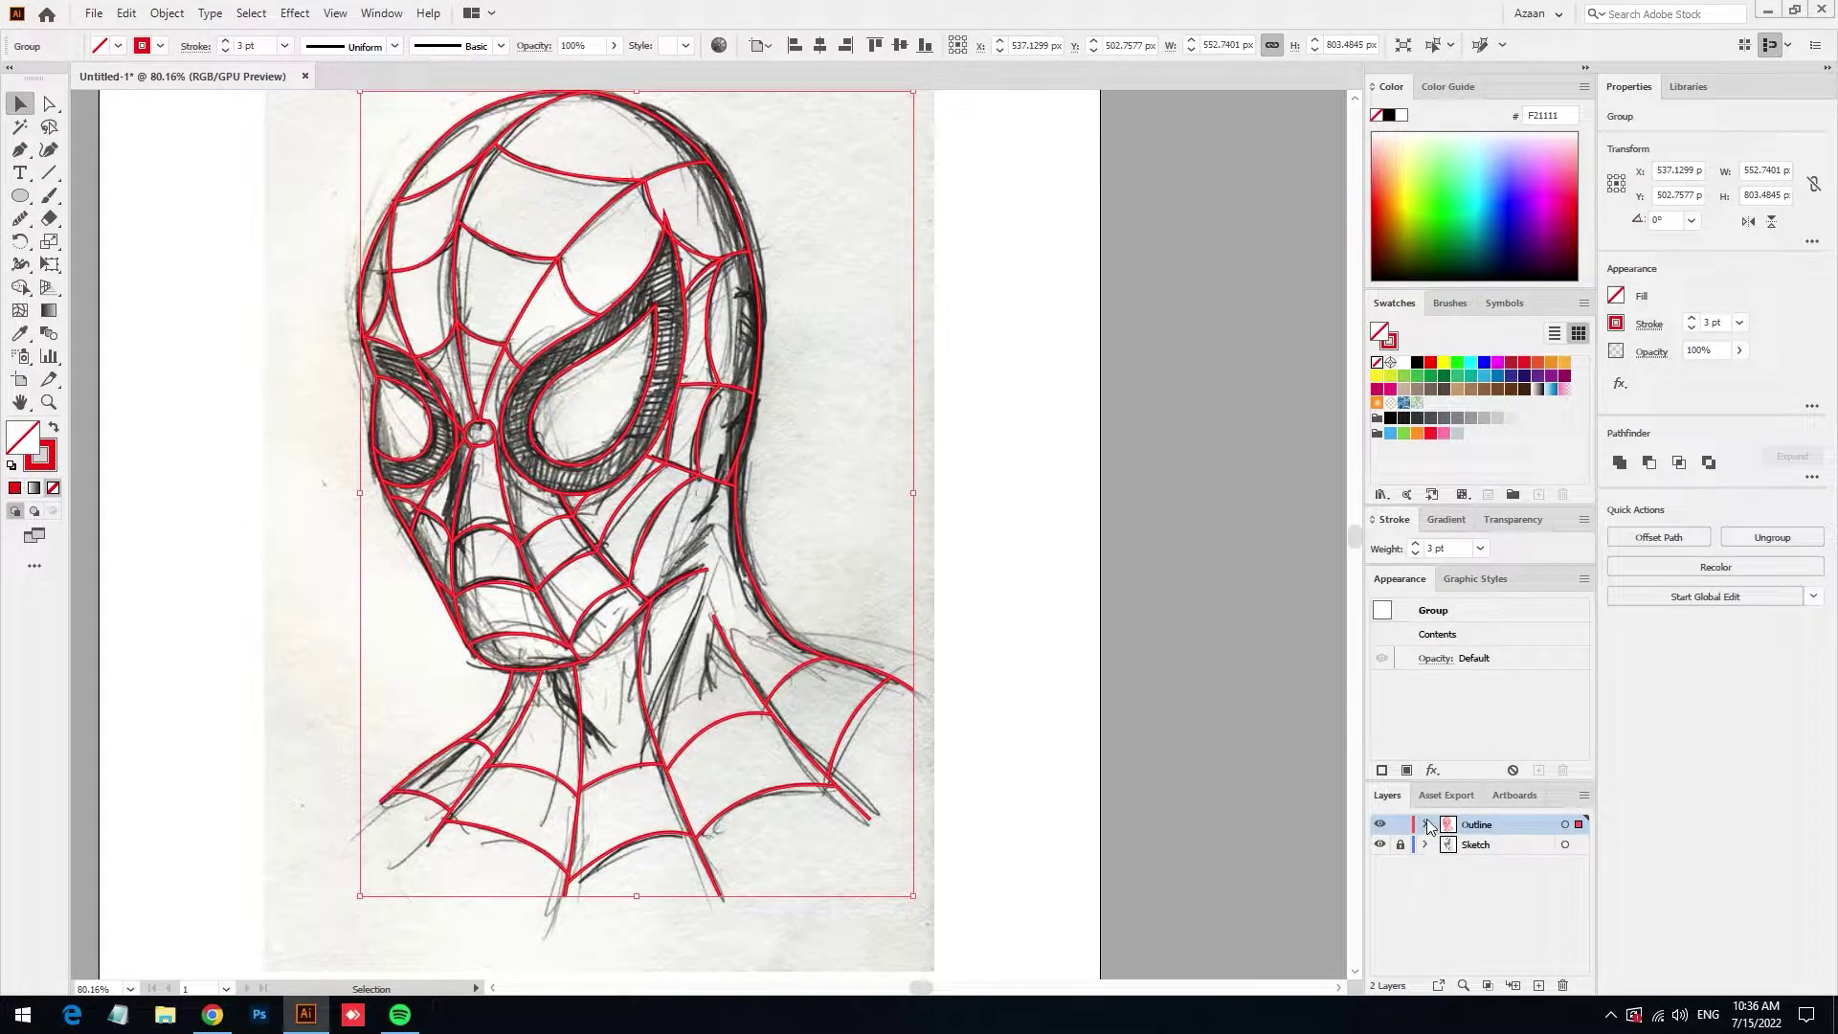
click(1426, 824)
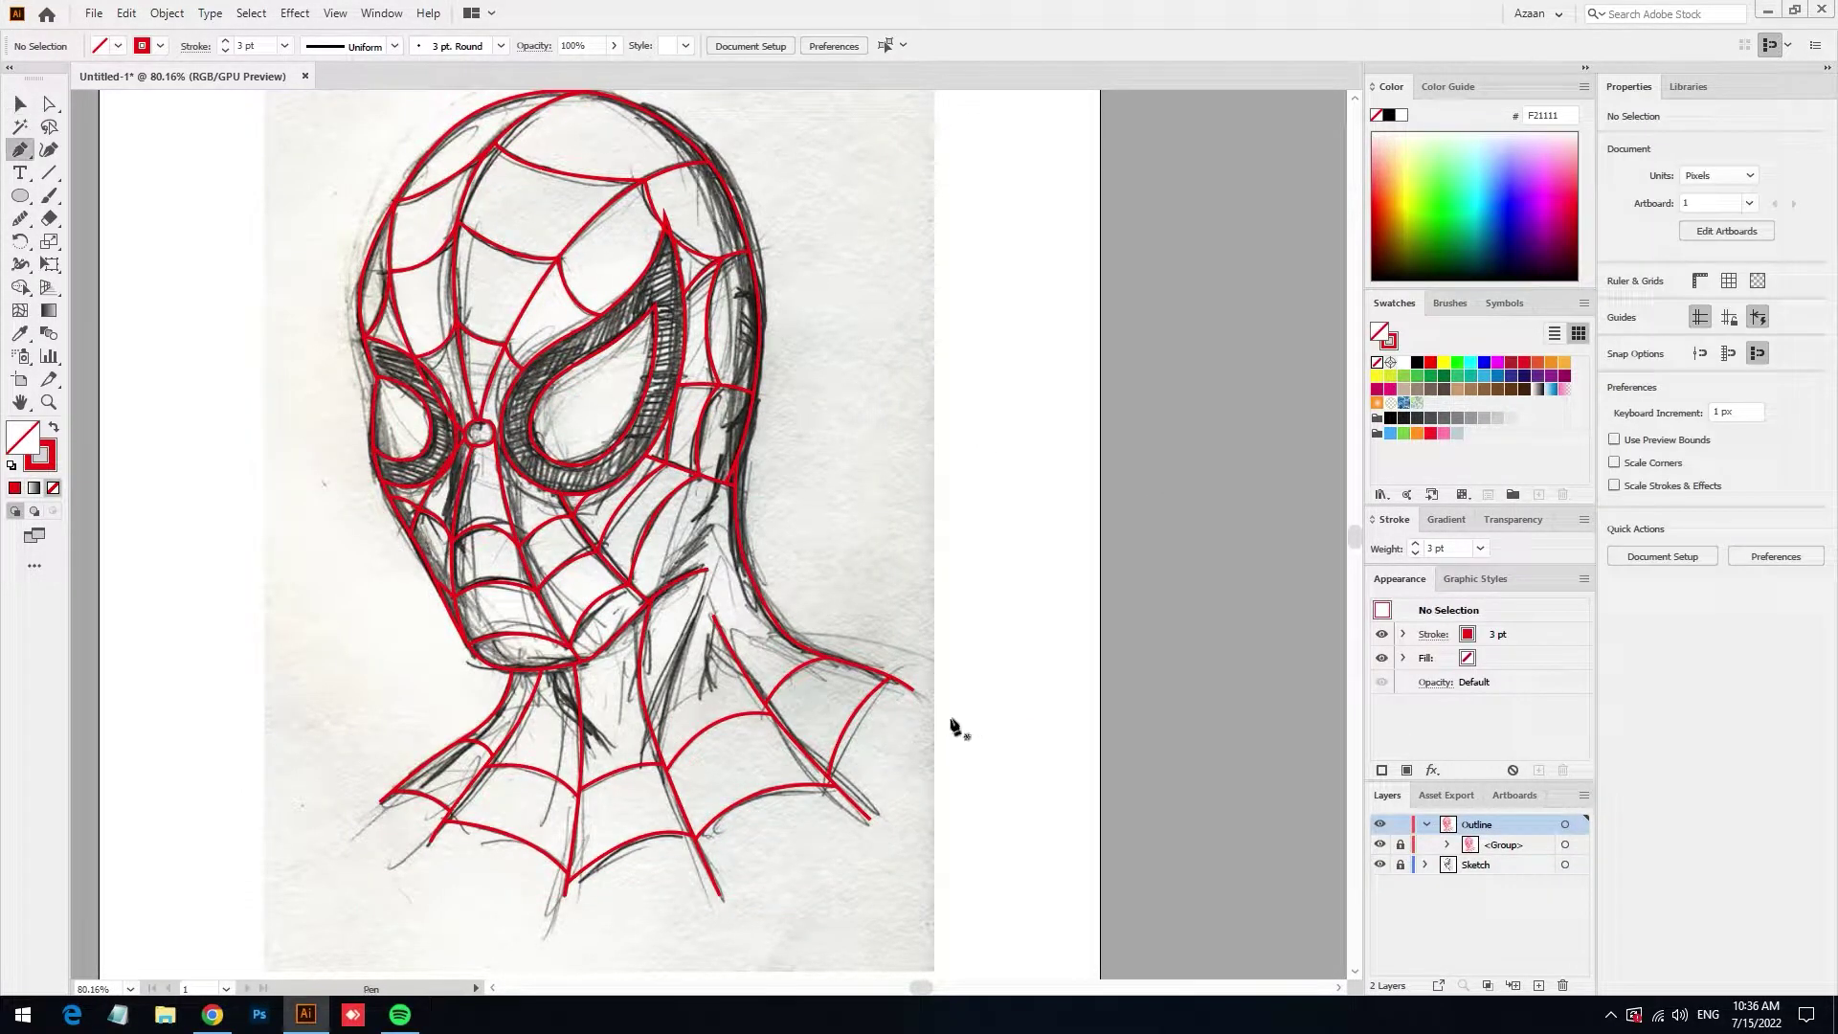
Unlock the web-line group, copy the outer outline paths, and relock the group
scroll(369, 770, up, 3)
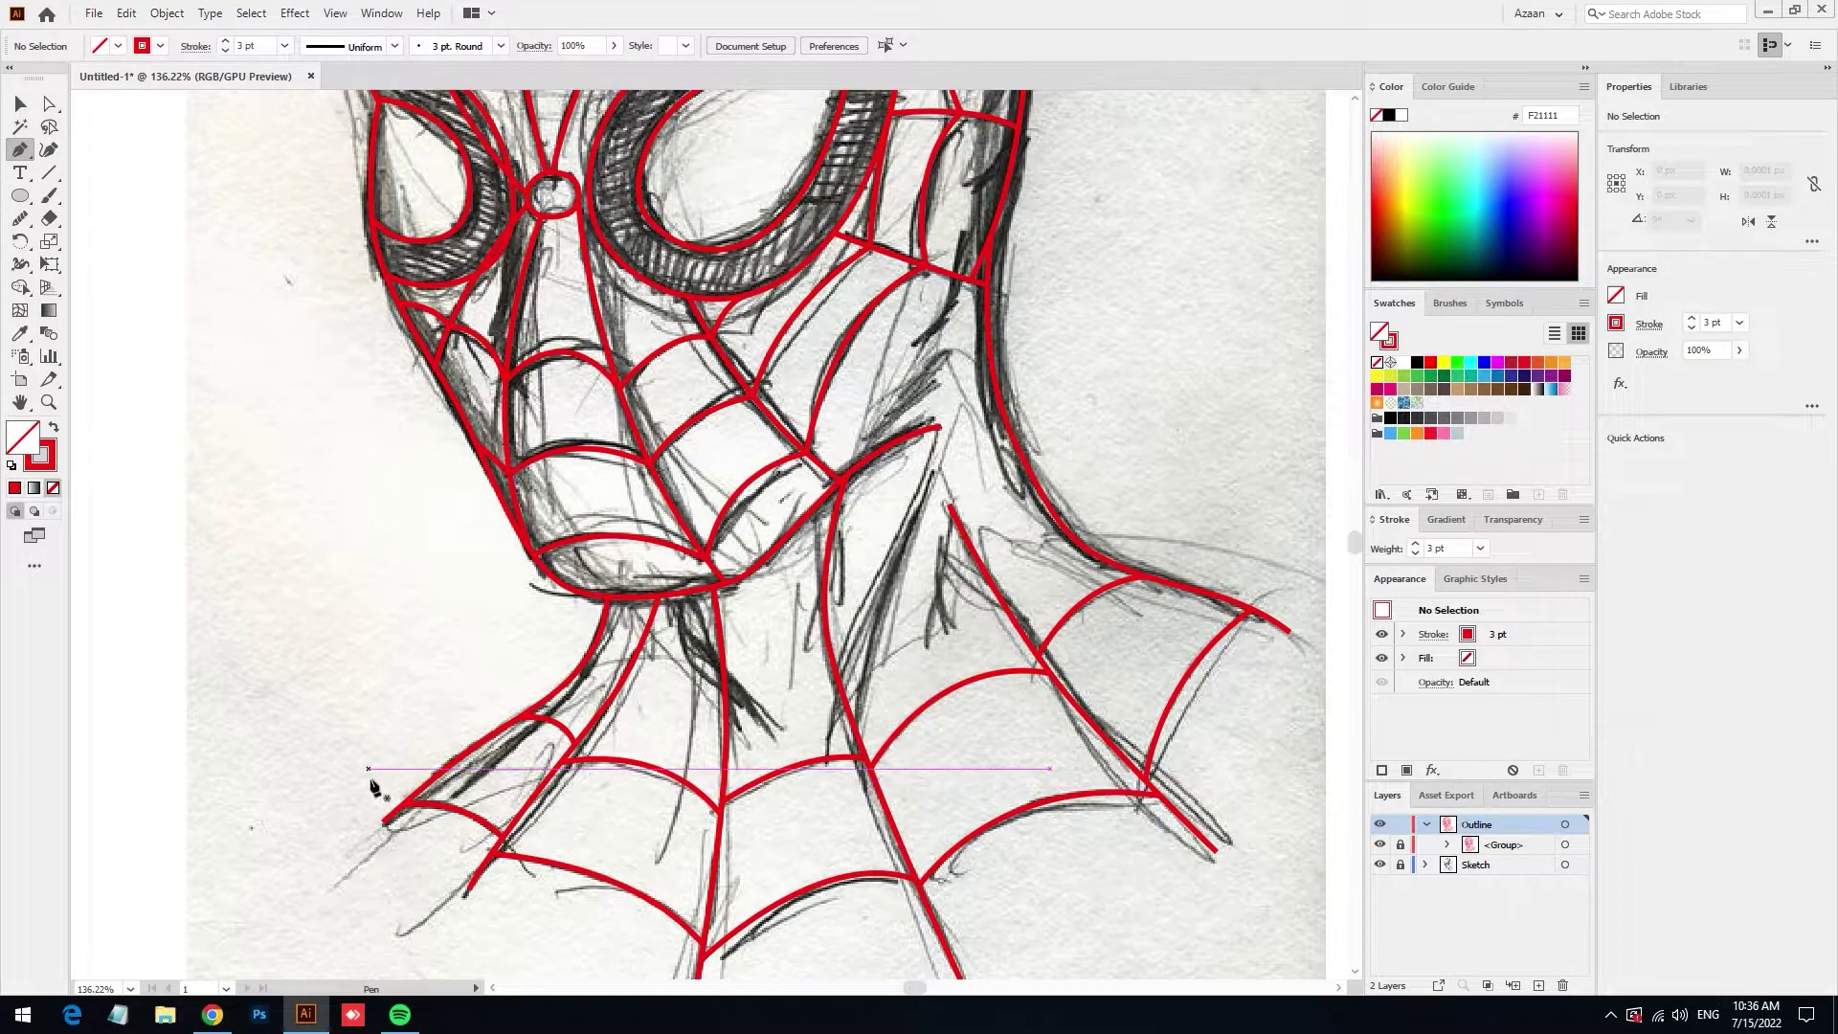
scroll(373, 785, up, 3)
scroll(608, 874, down, 2)
drag(406, 809, 974, 753)
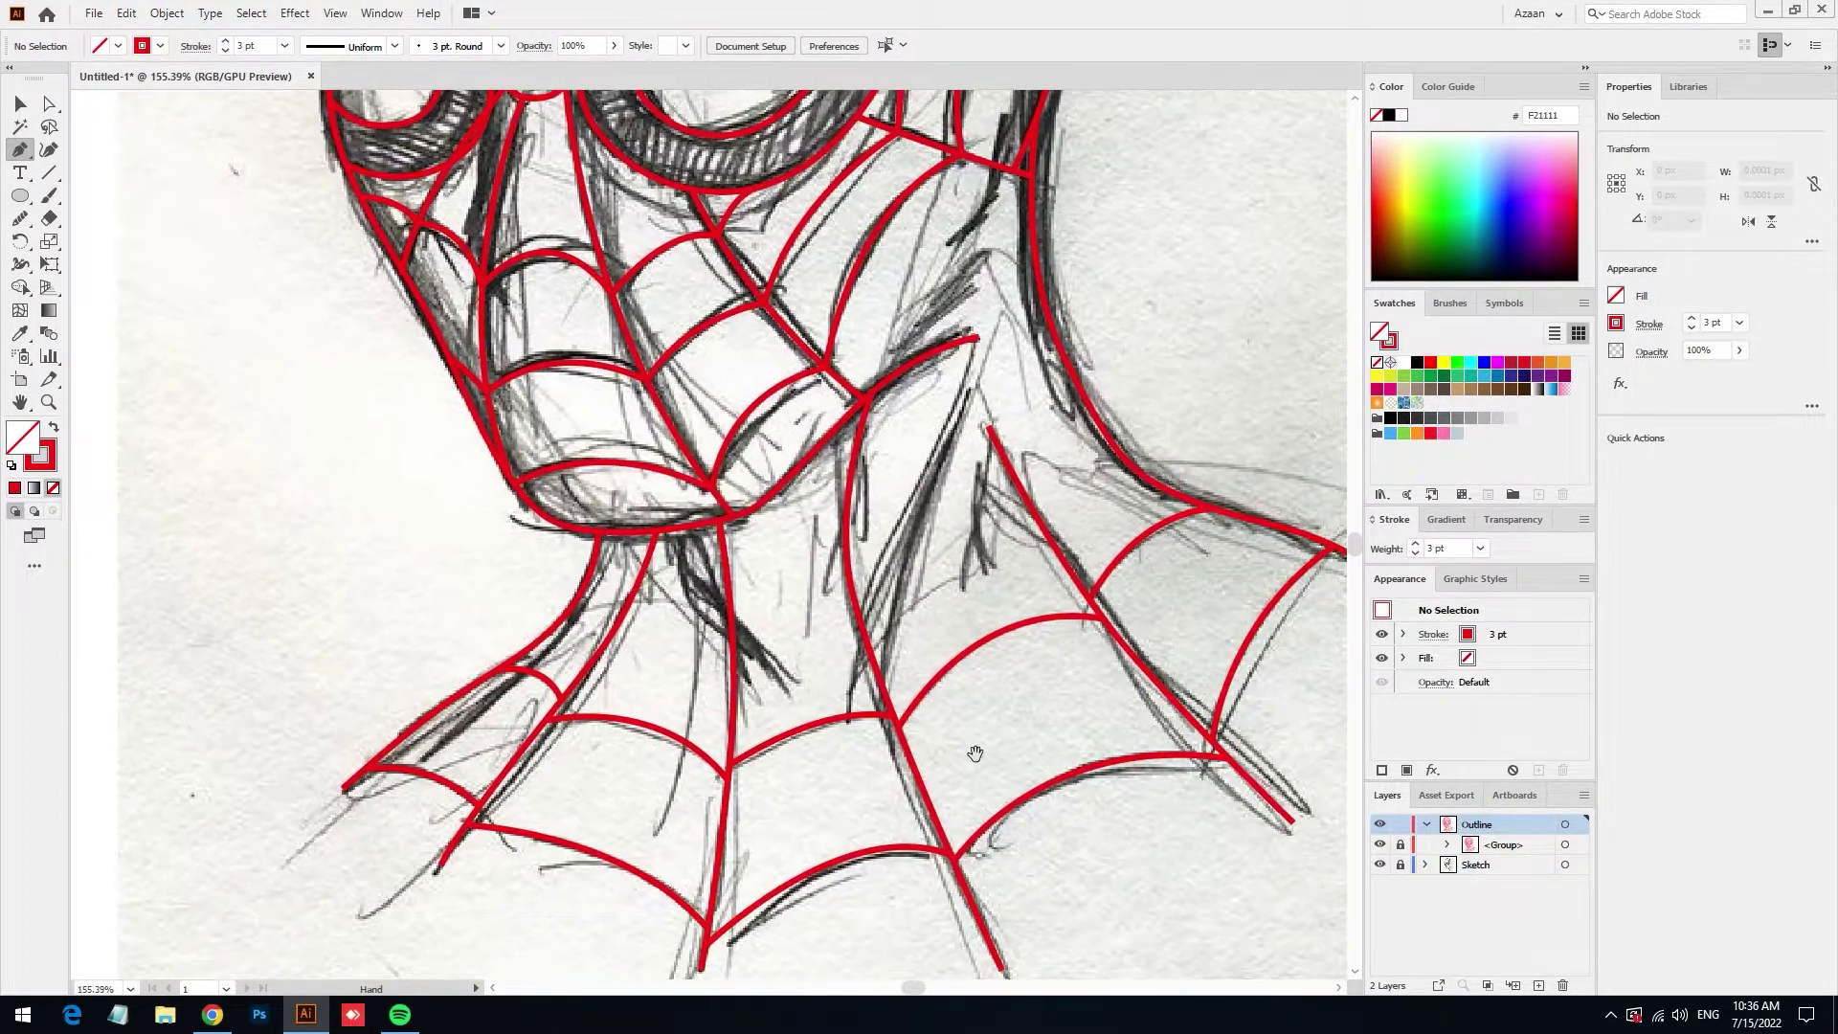
click(1401, 845)
key(v)
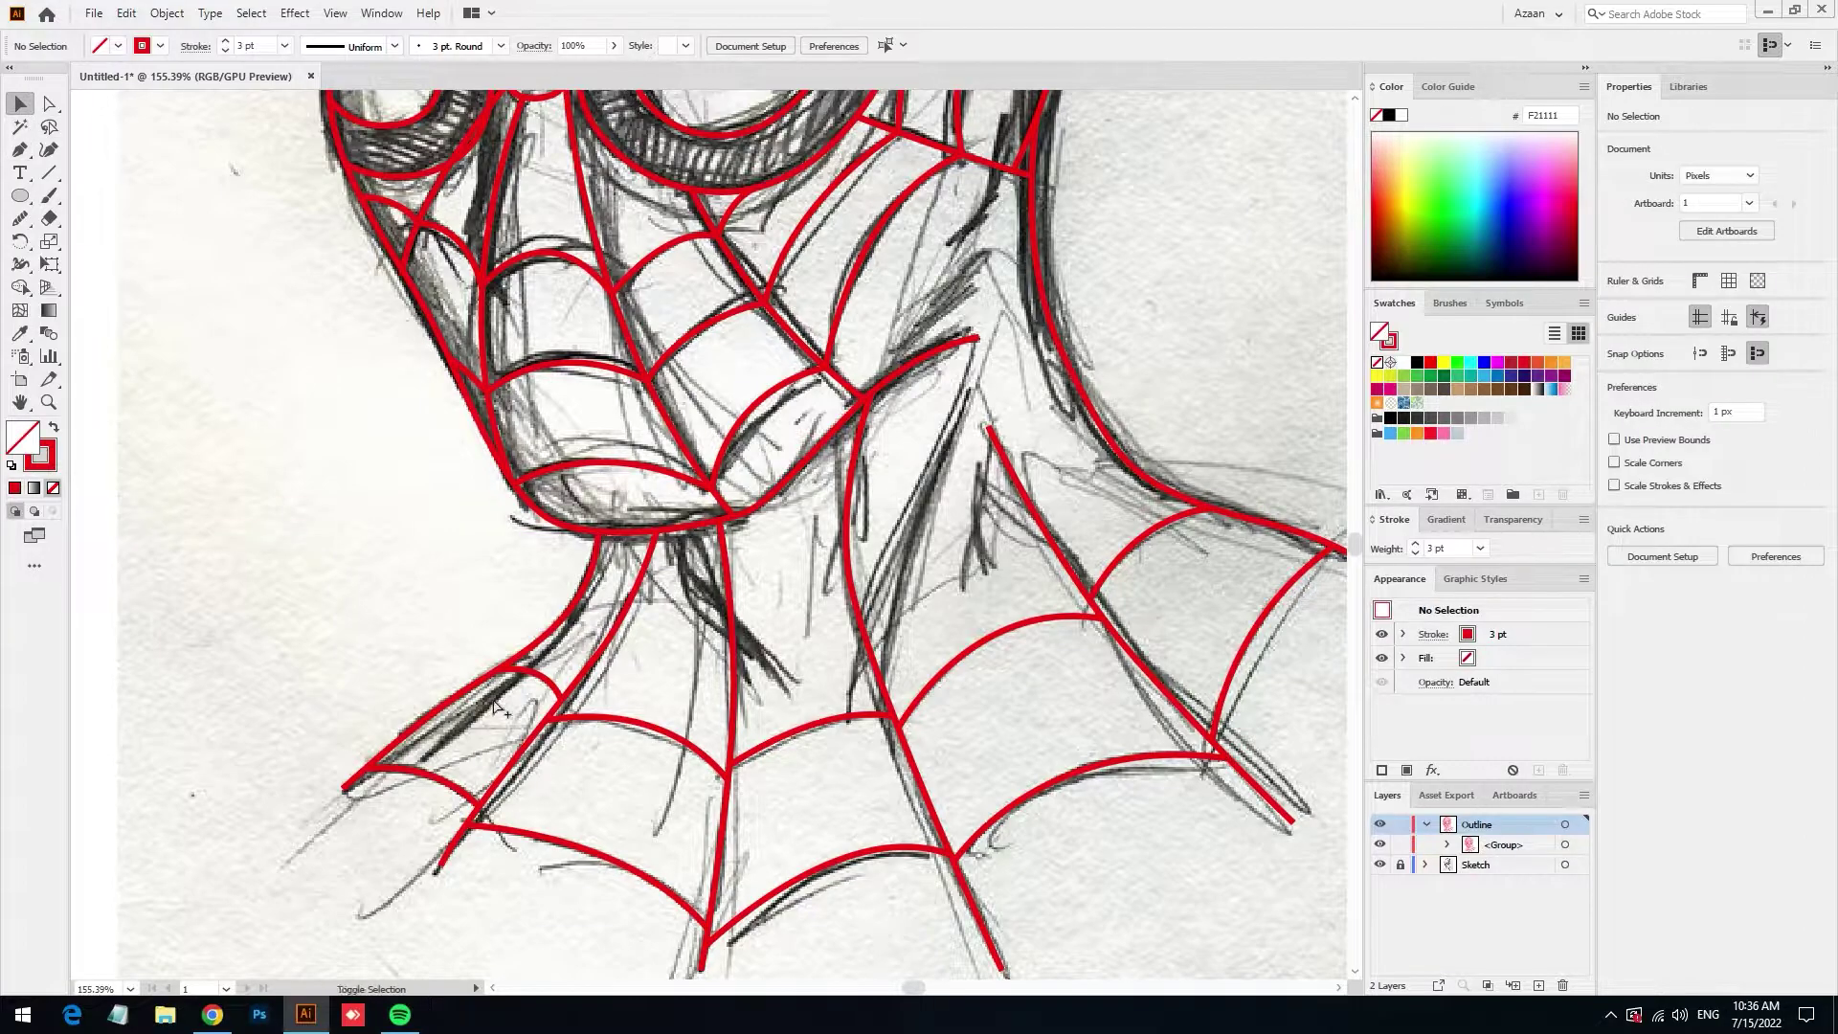
click(474, 690)
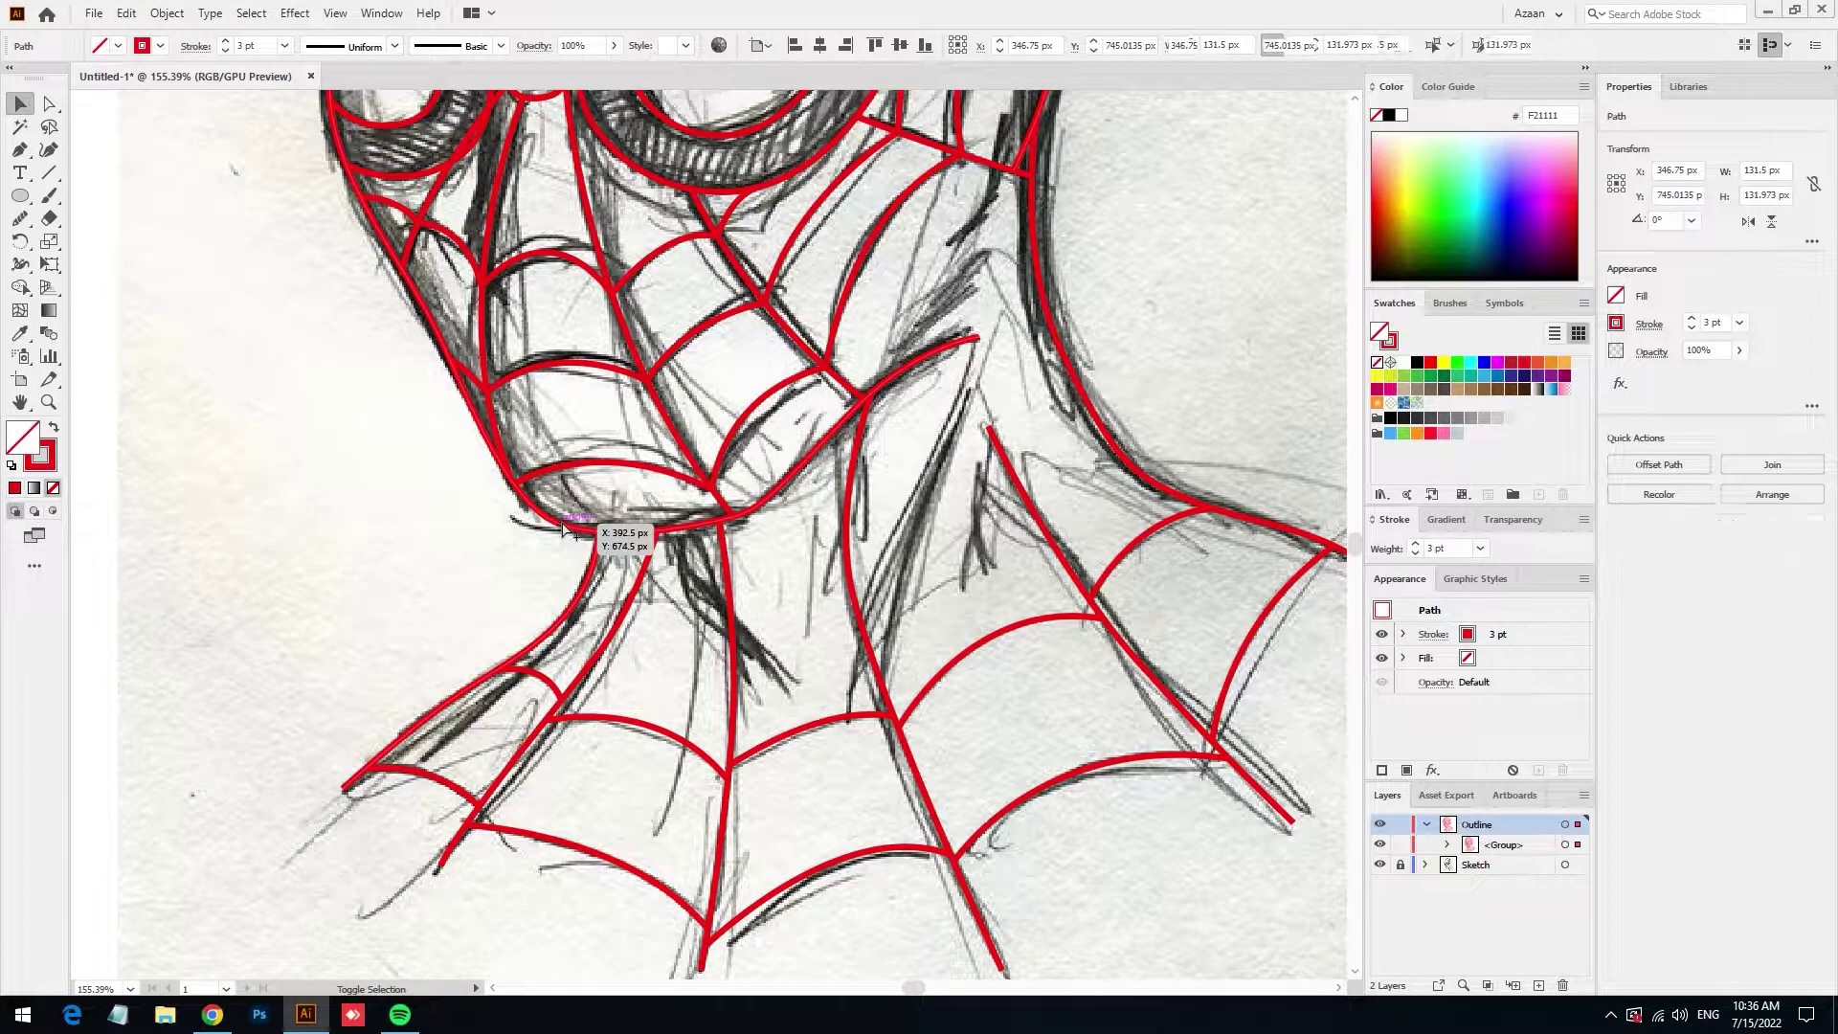
scroll(693, 588, down, 3)
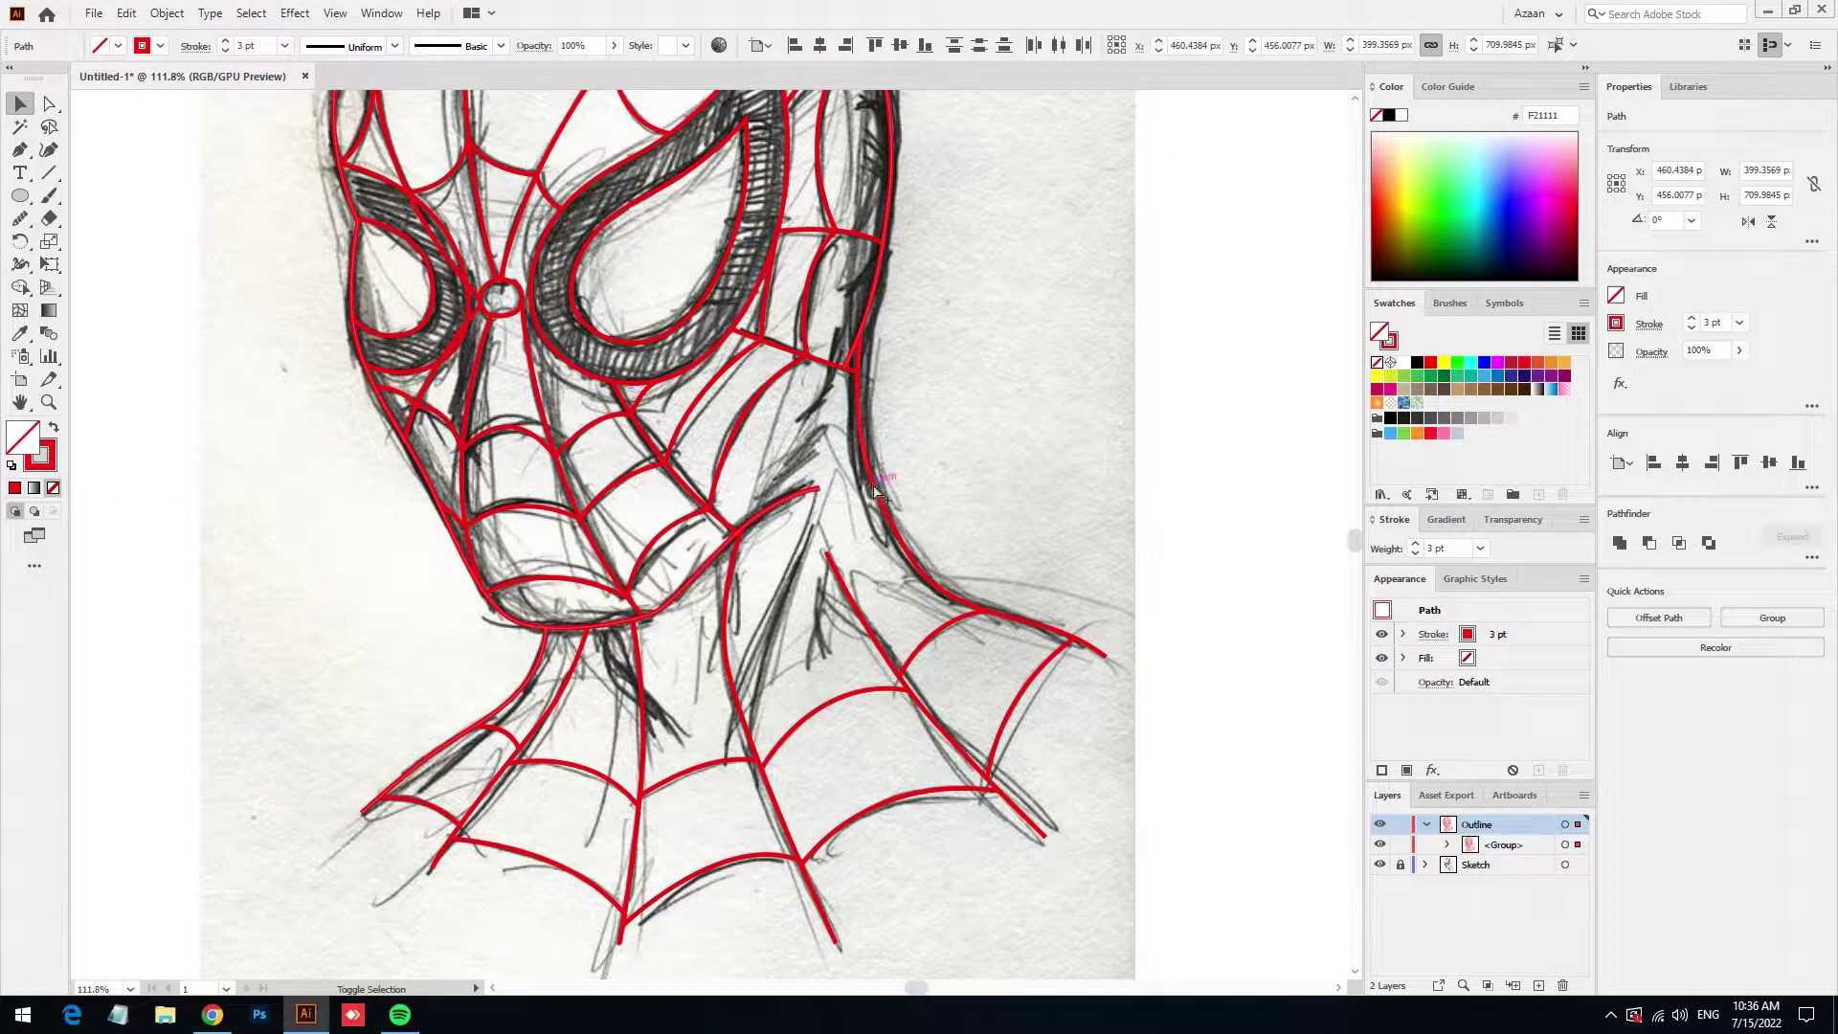
click(1401, 844)
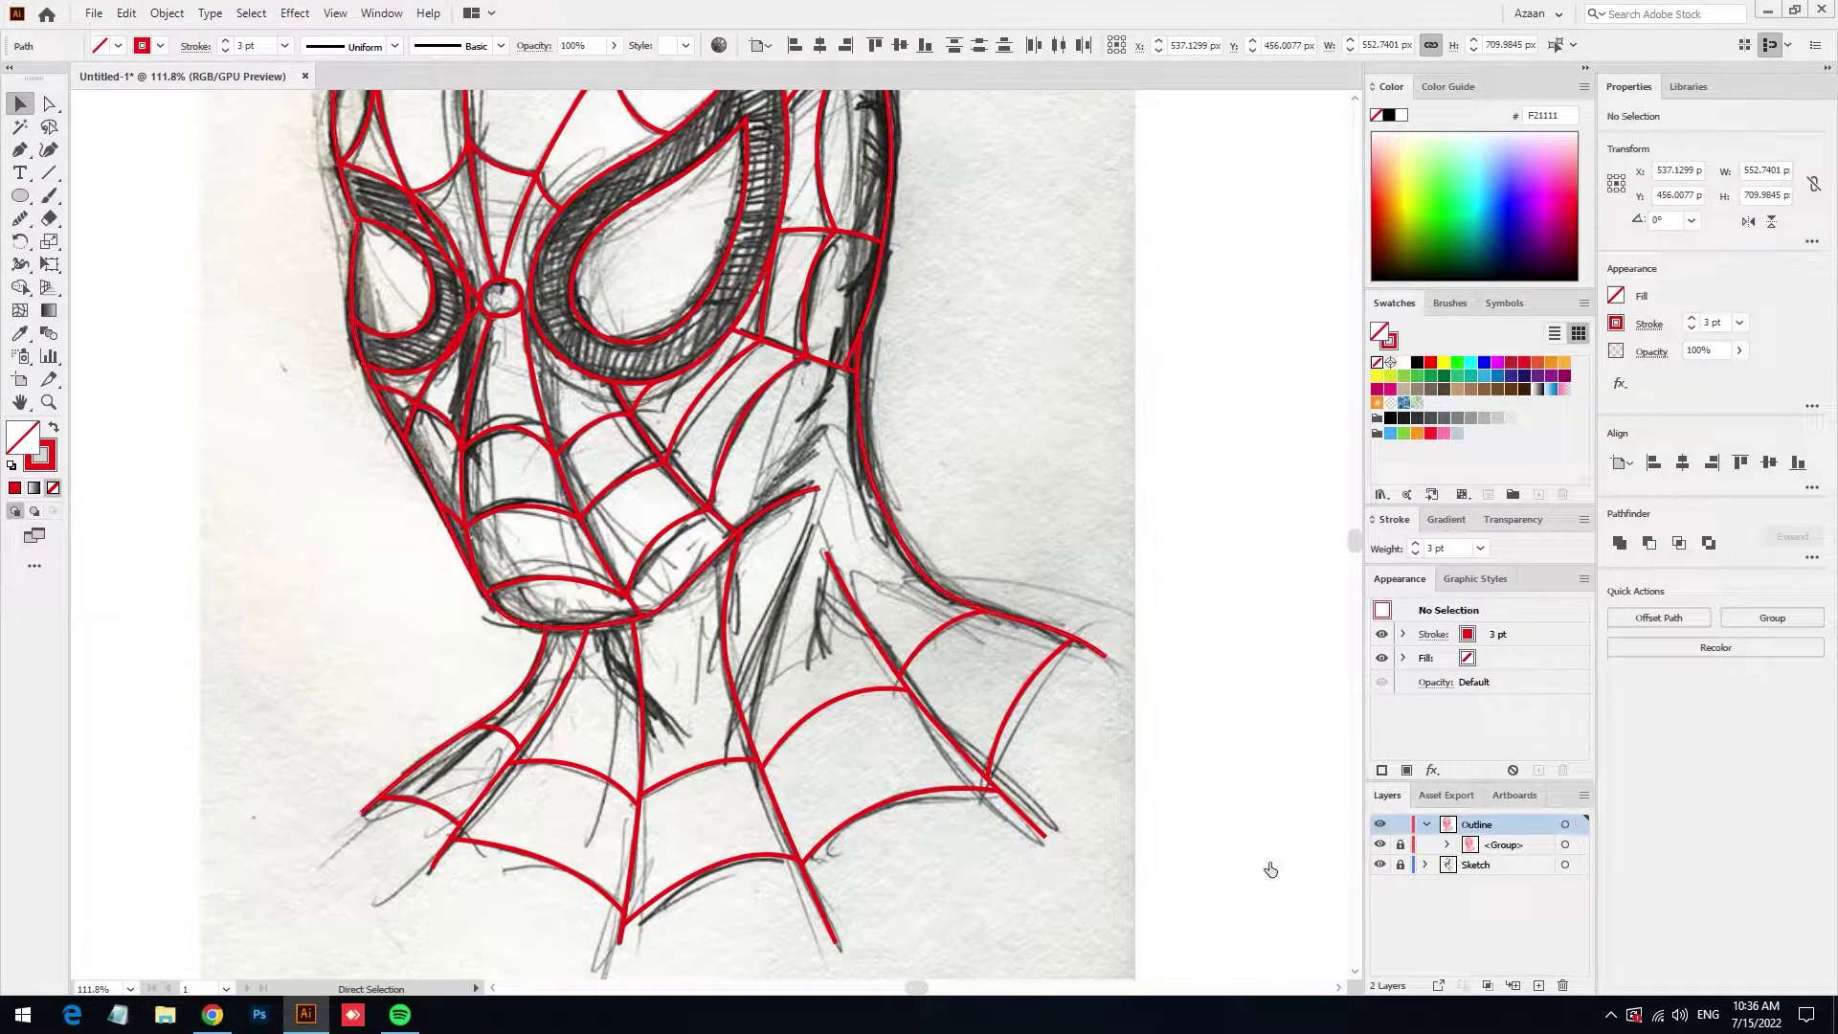
Paste the outline copies in front, join them, and swap stroke to a red fill
key(ctrl+f)
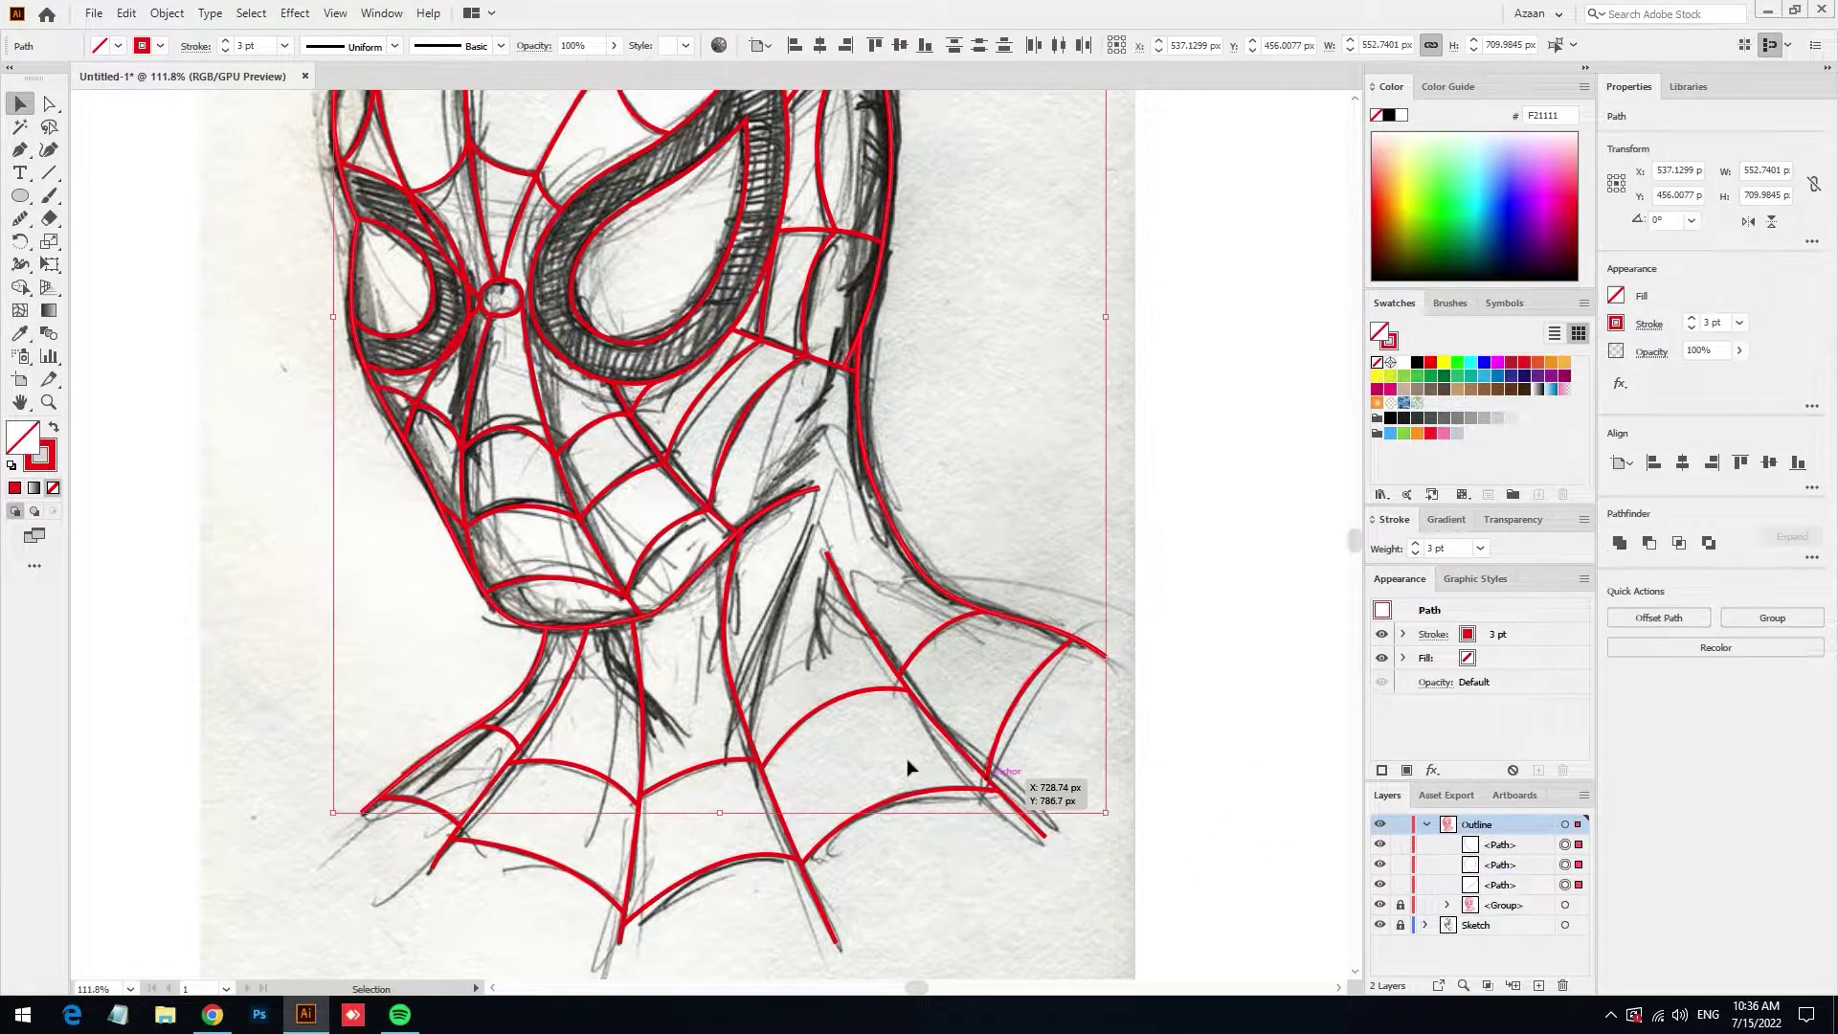
key(ctrl+j)
key(ctrl+j)
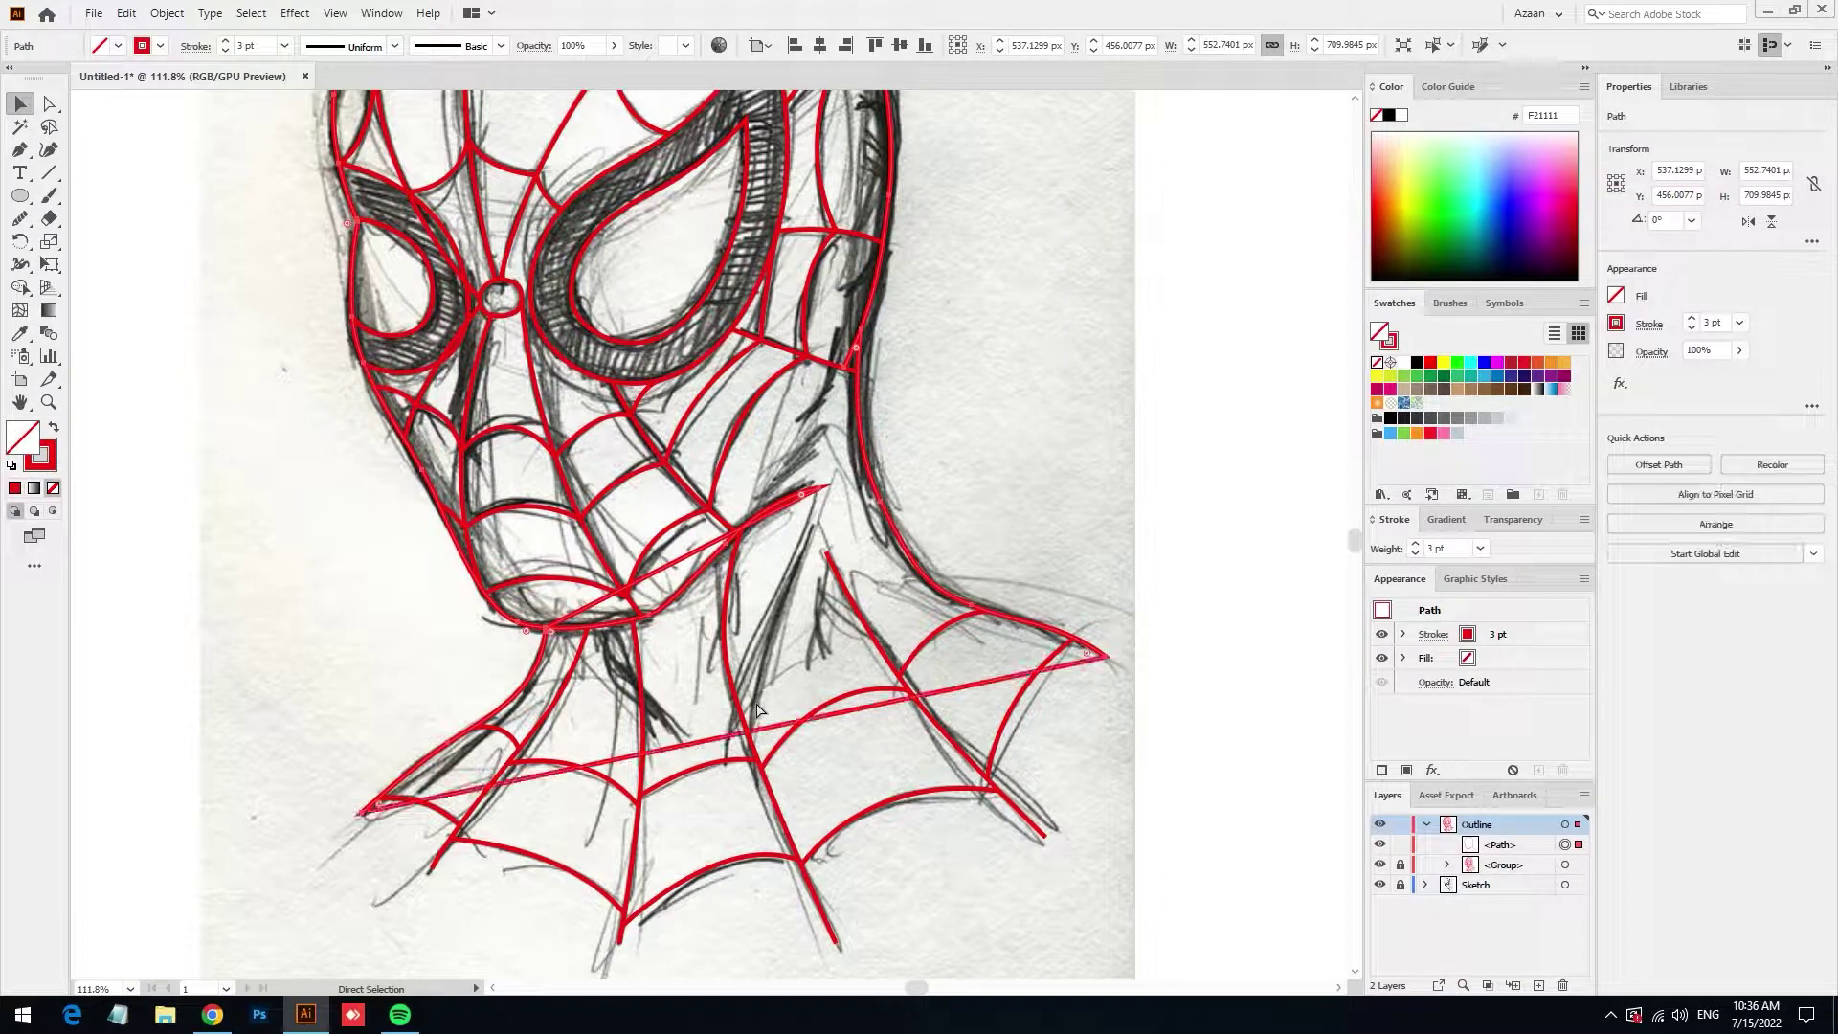
key(ctrl+z)
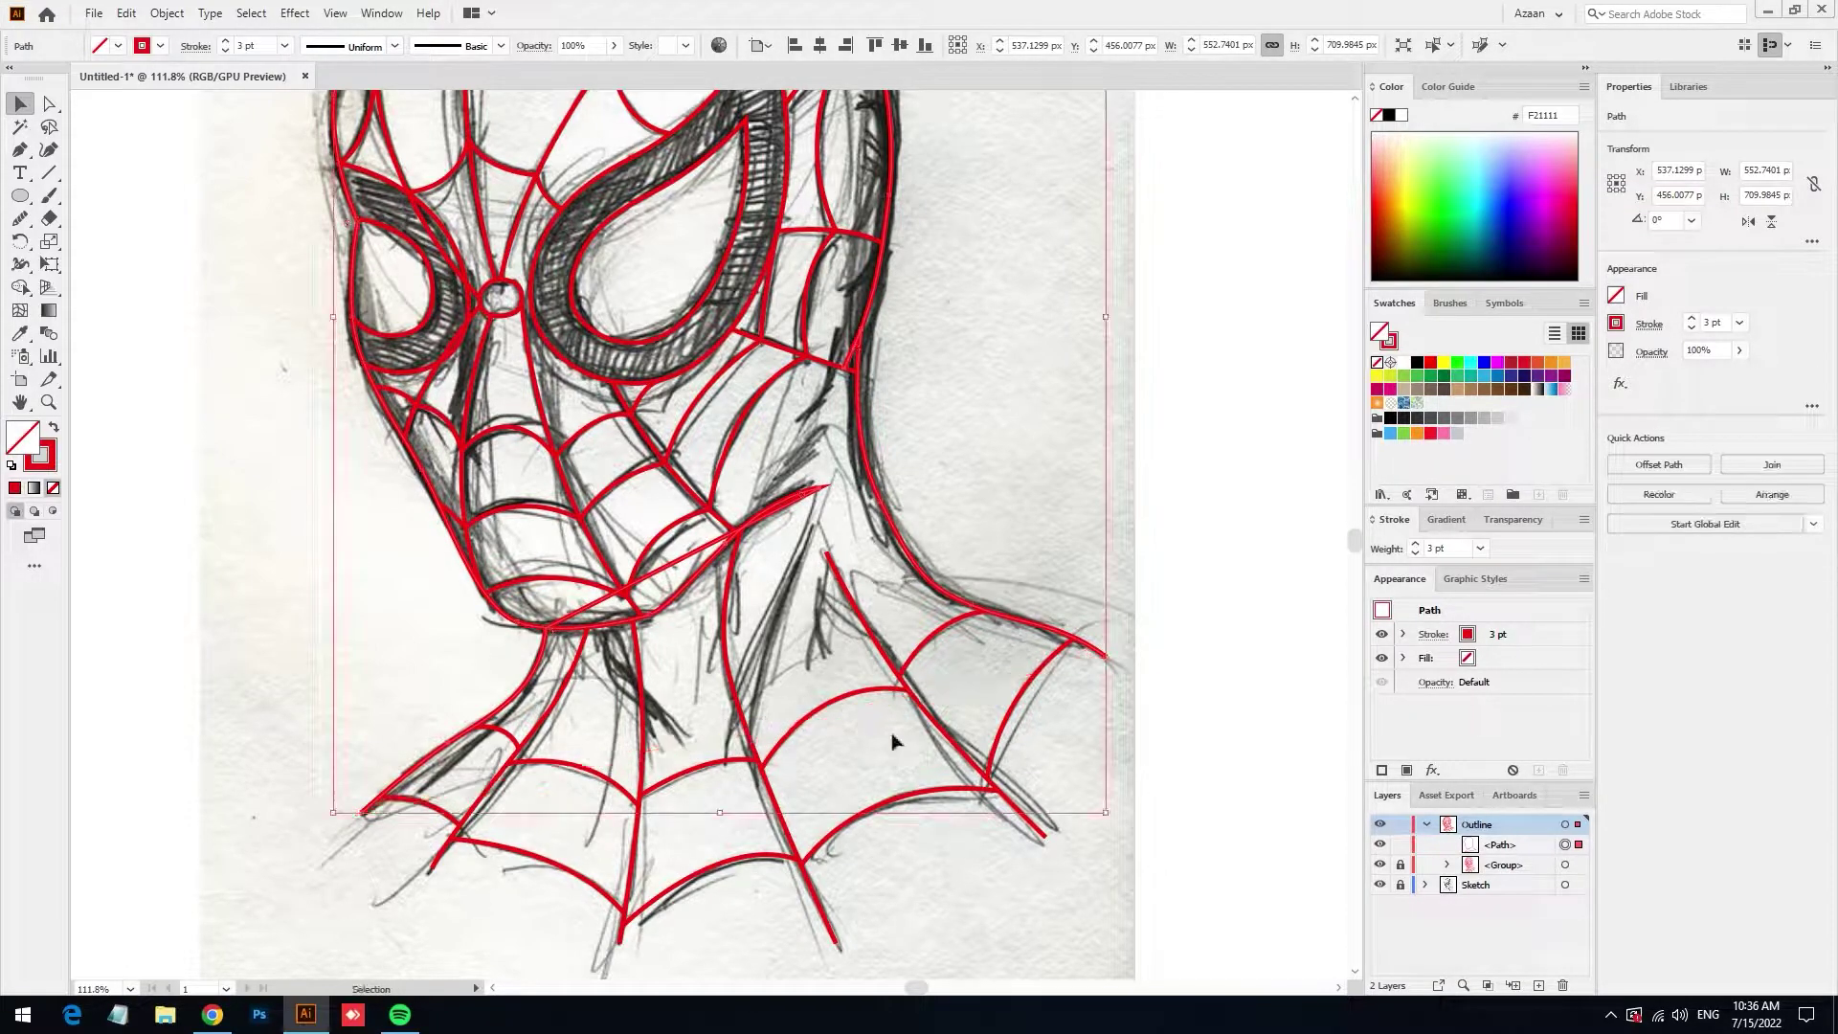
key(p)
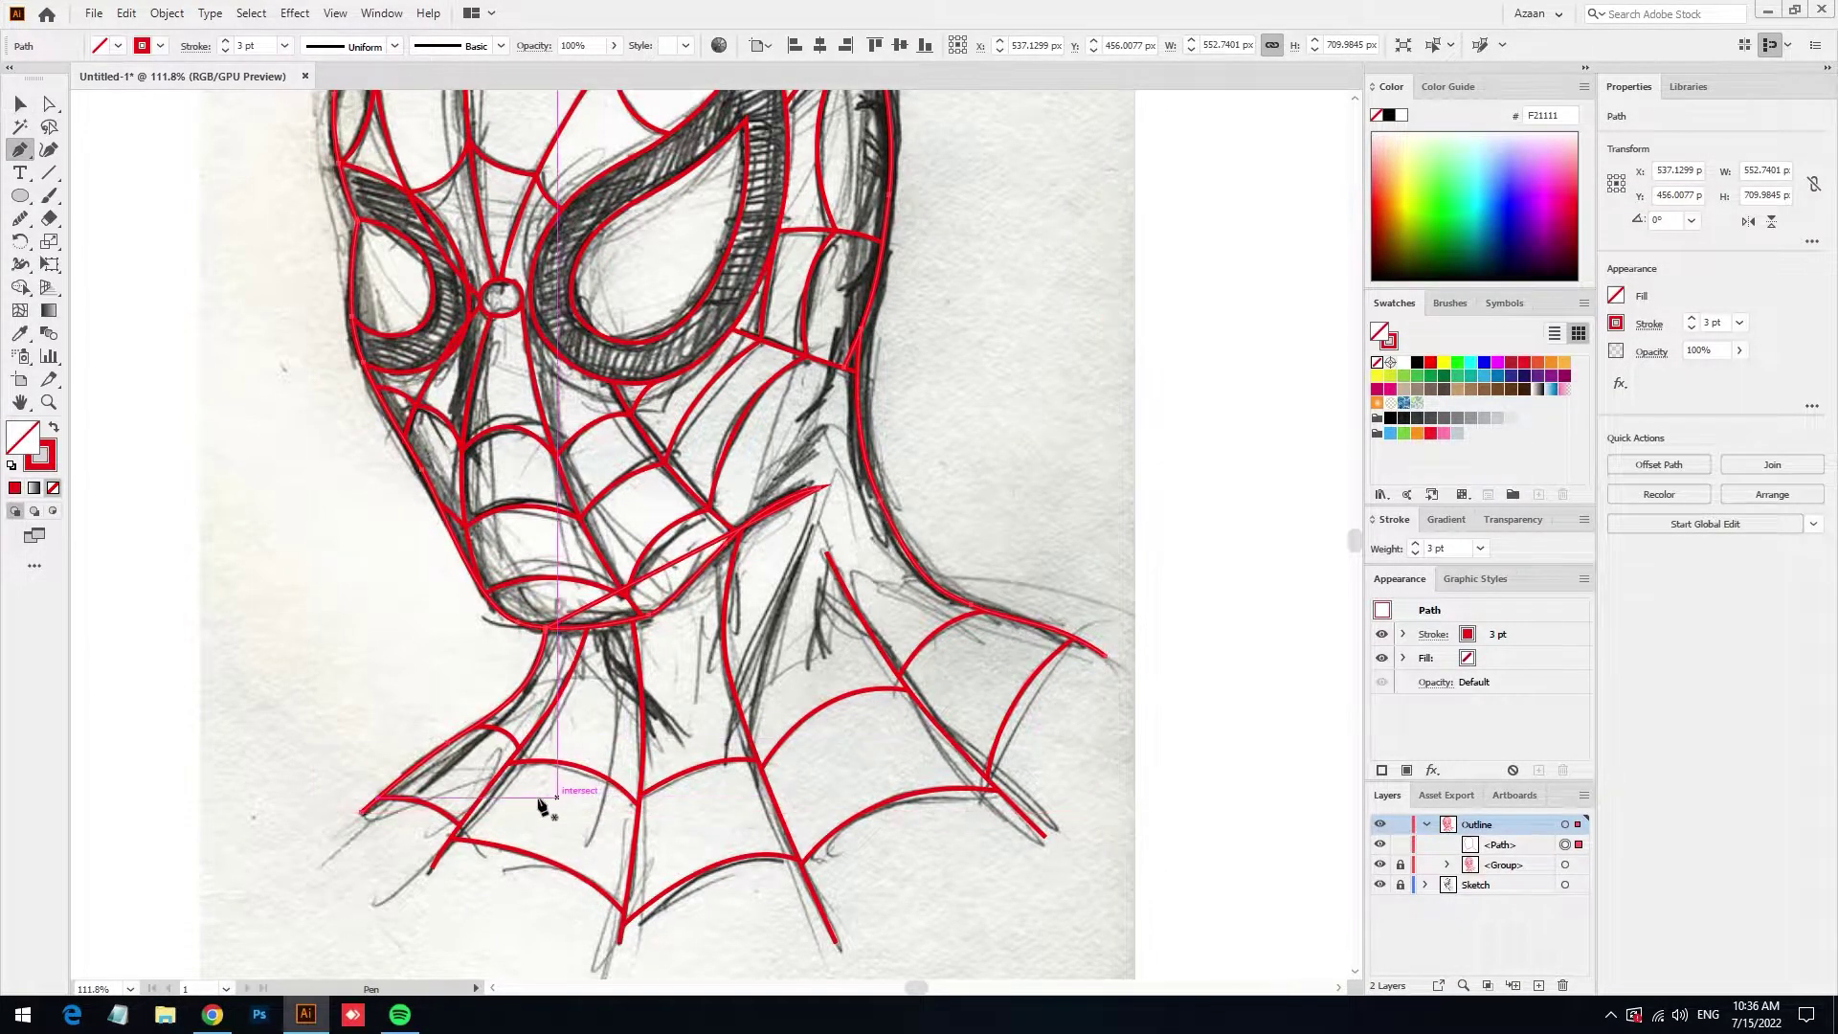
scroll(545, 735, up, 2)
scroll(544, 735, up, 3)
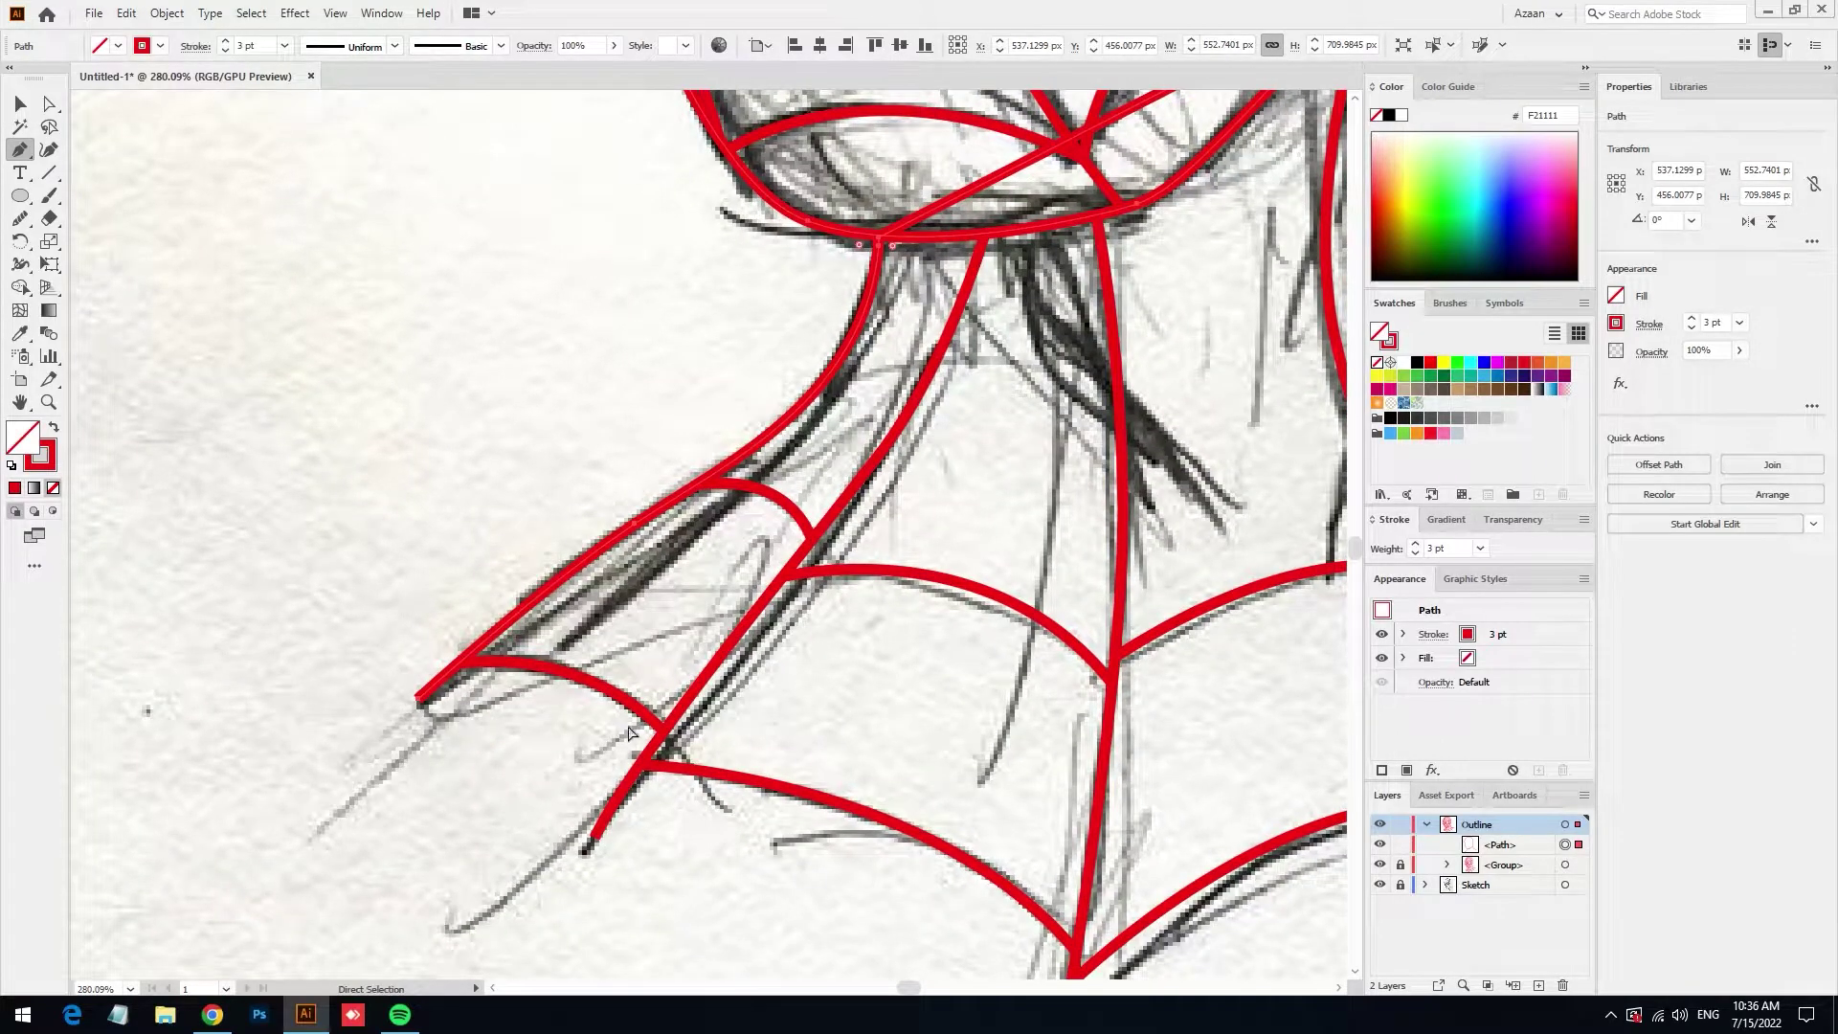
scroll(628, 733, down, 5)
scroll(574, 670, up, 1)
key(shift+x)
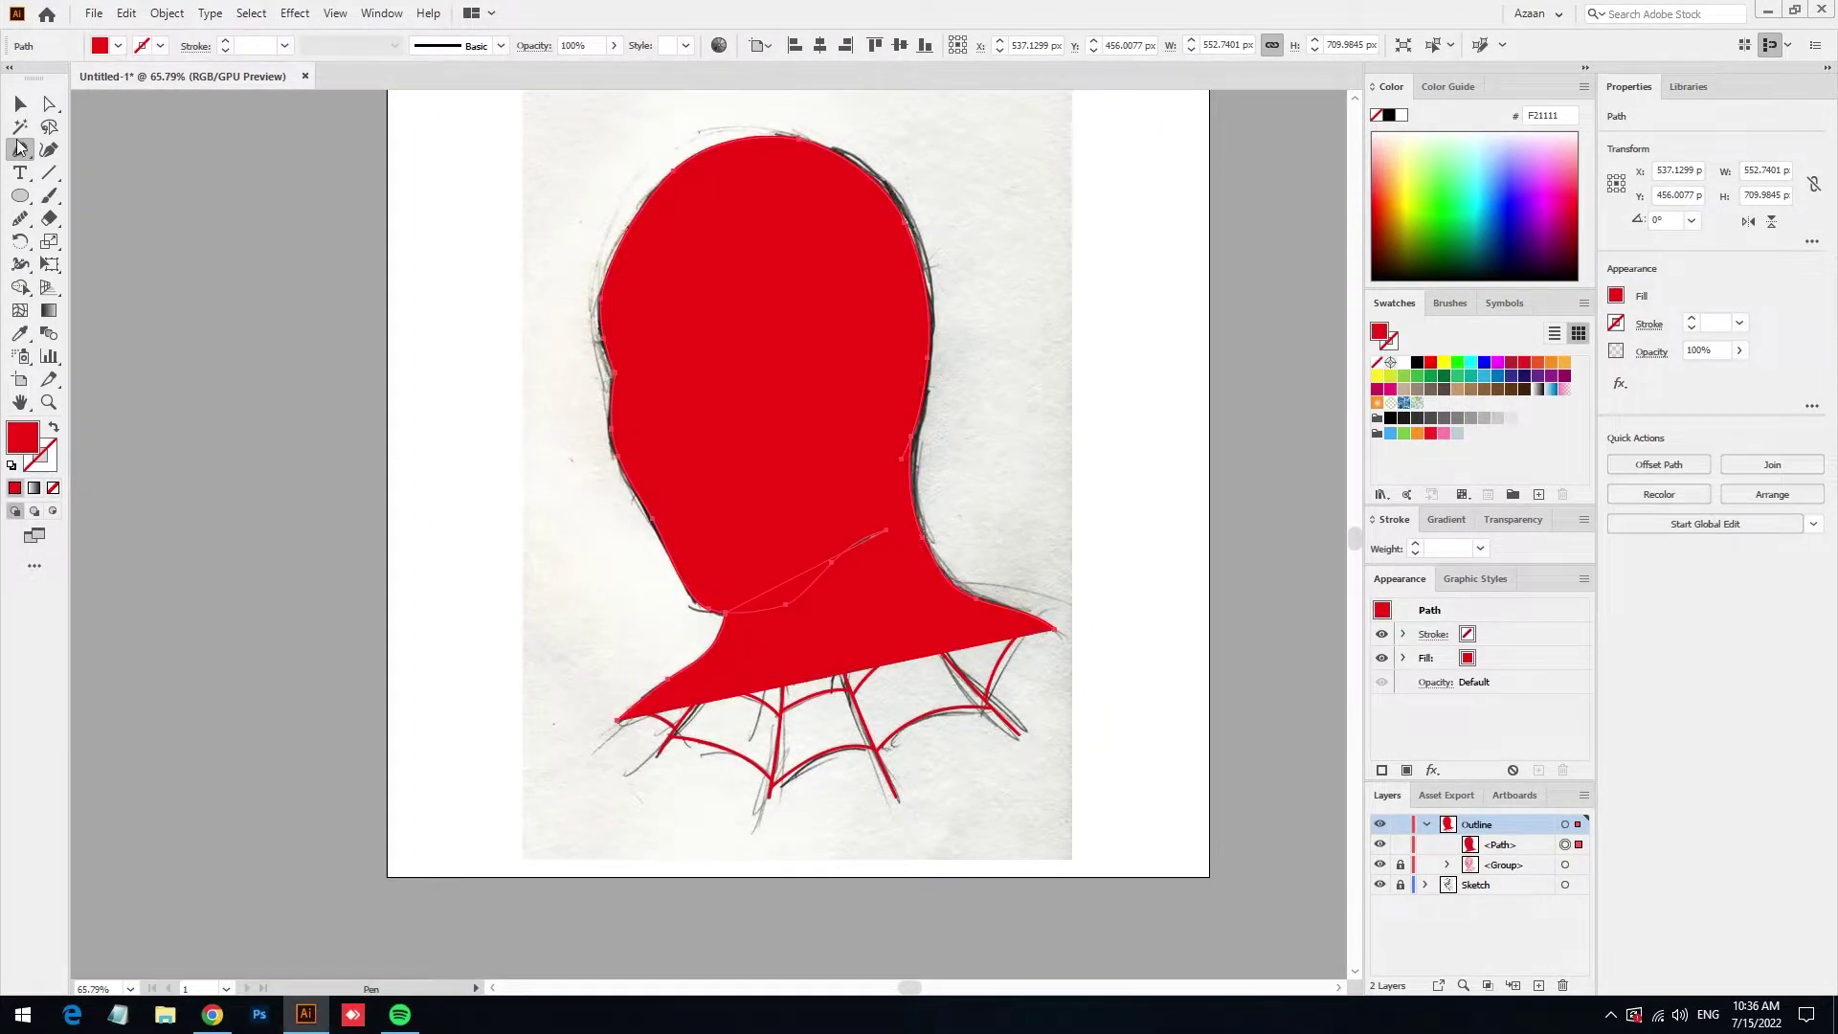
Undo and redo edits to get back the separate lower red fill piece
click(20, 103)
scroll(796, 645, up, 2)
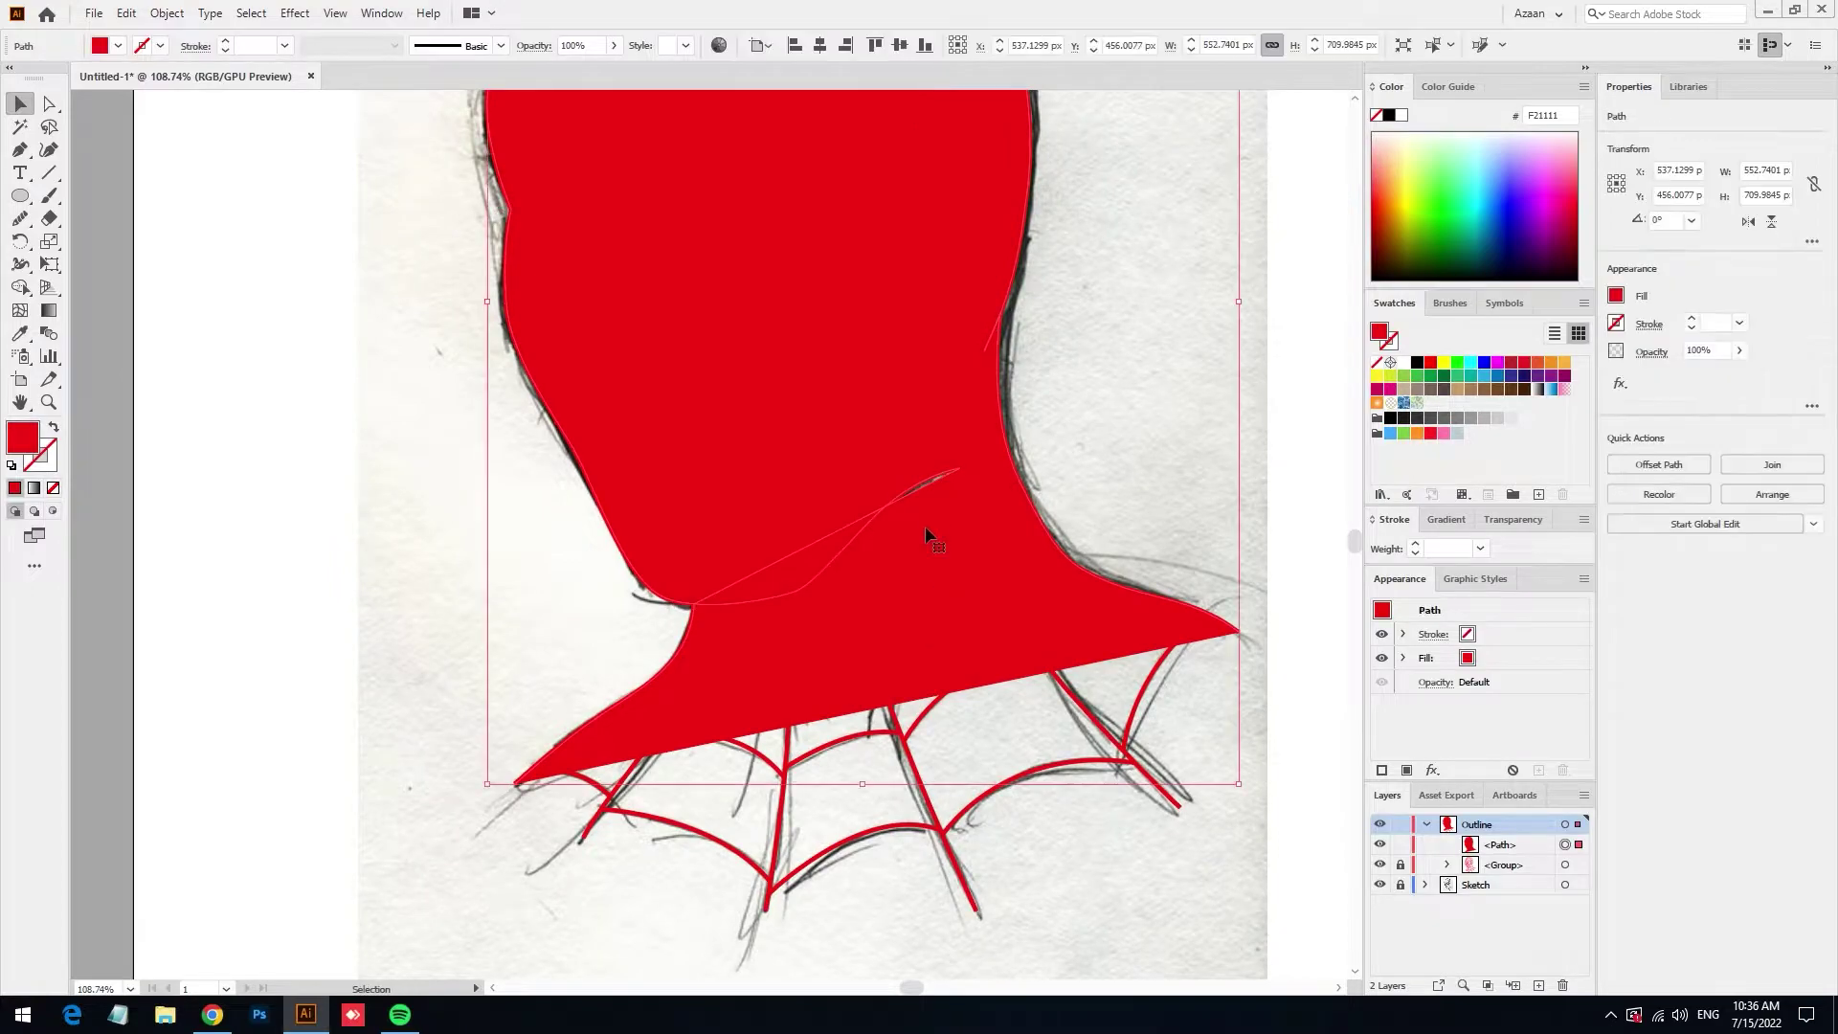
key(ctrl+z)
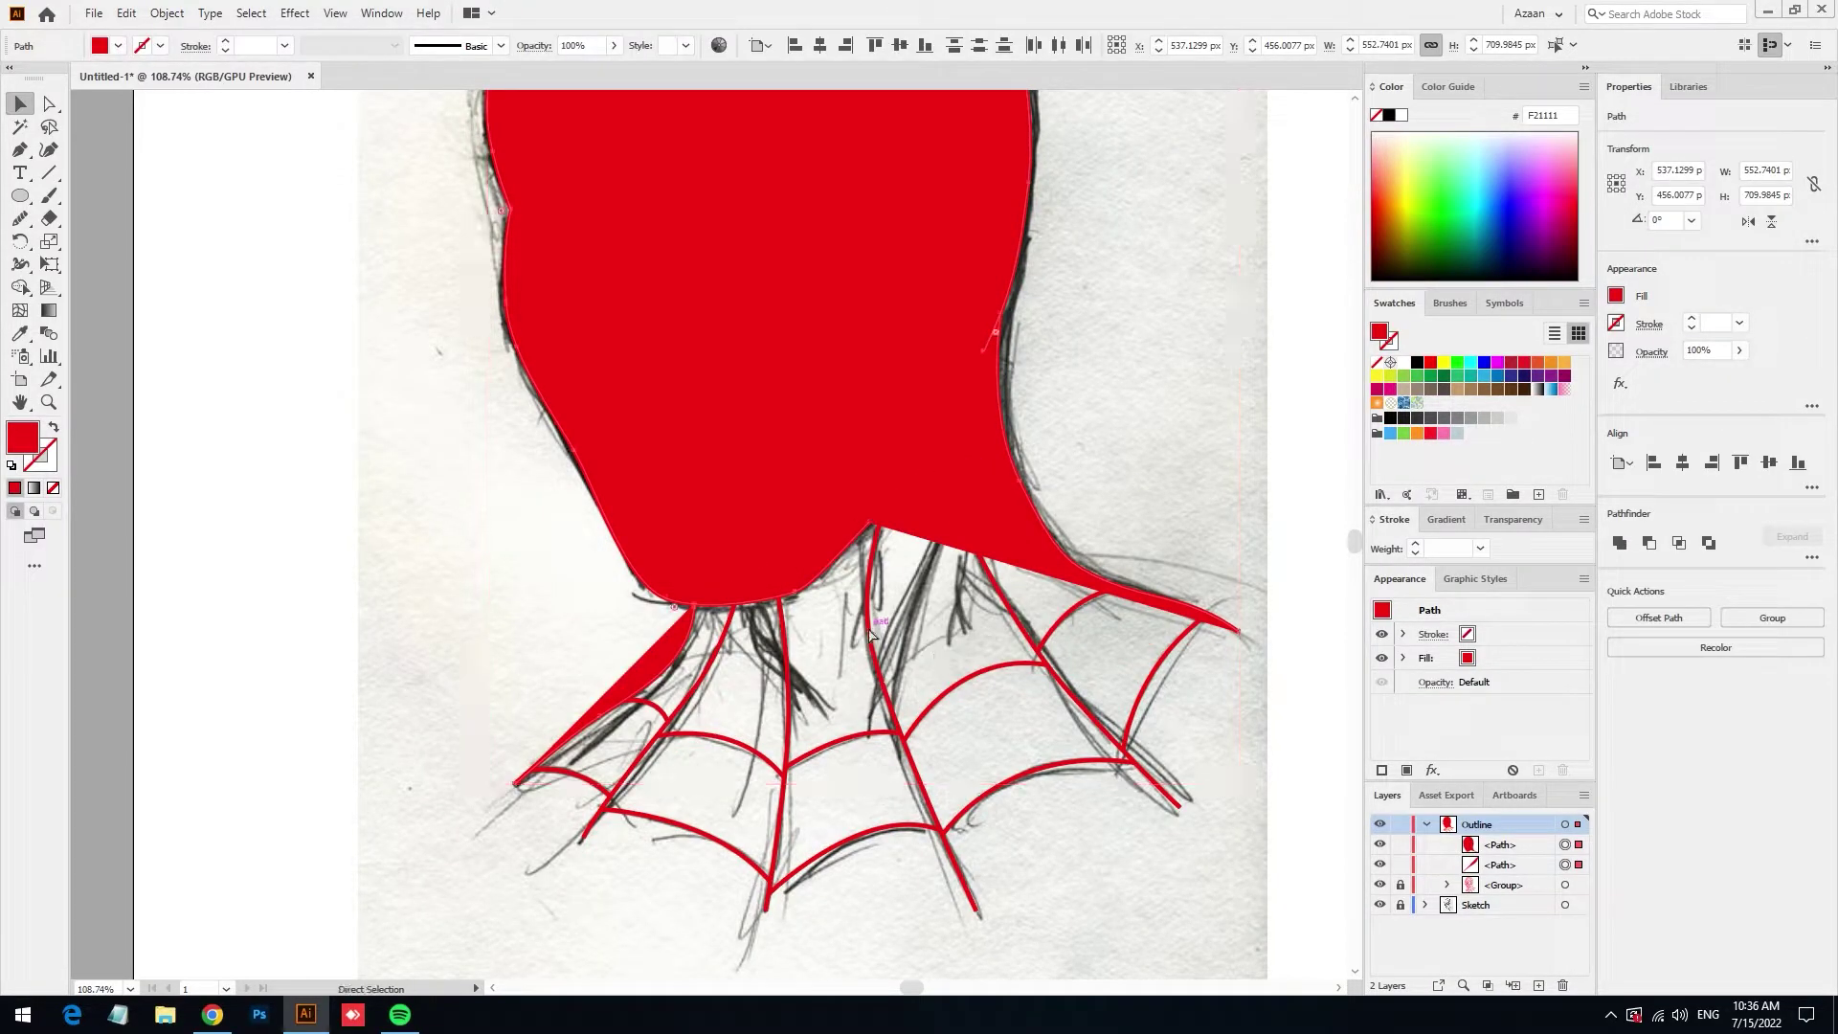
key(ctrl+z)
scroll(858, 661, up, 1)
scroll(761, 624, up, 2)
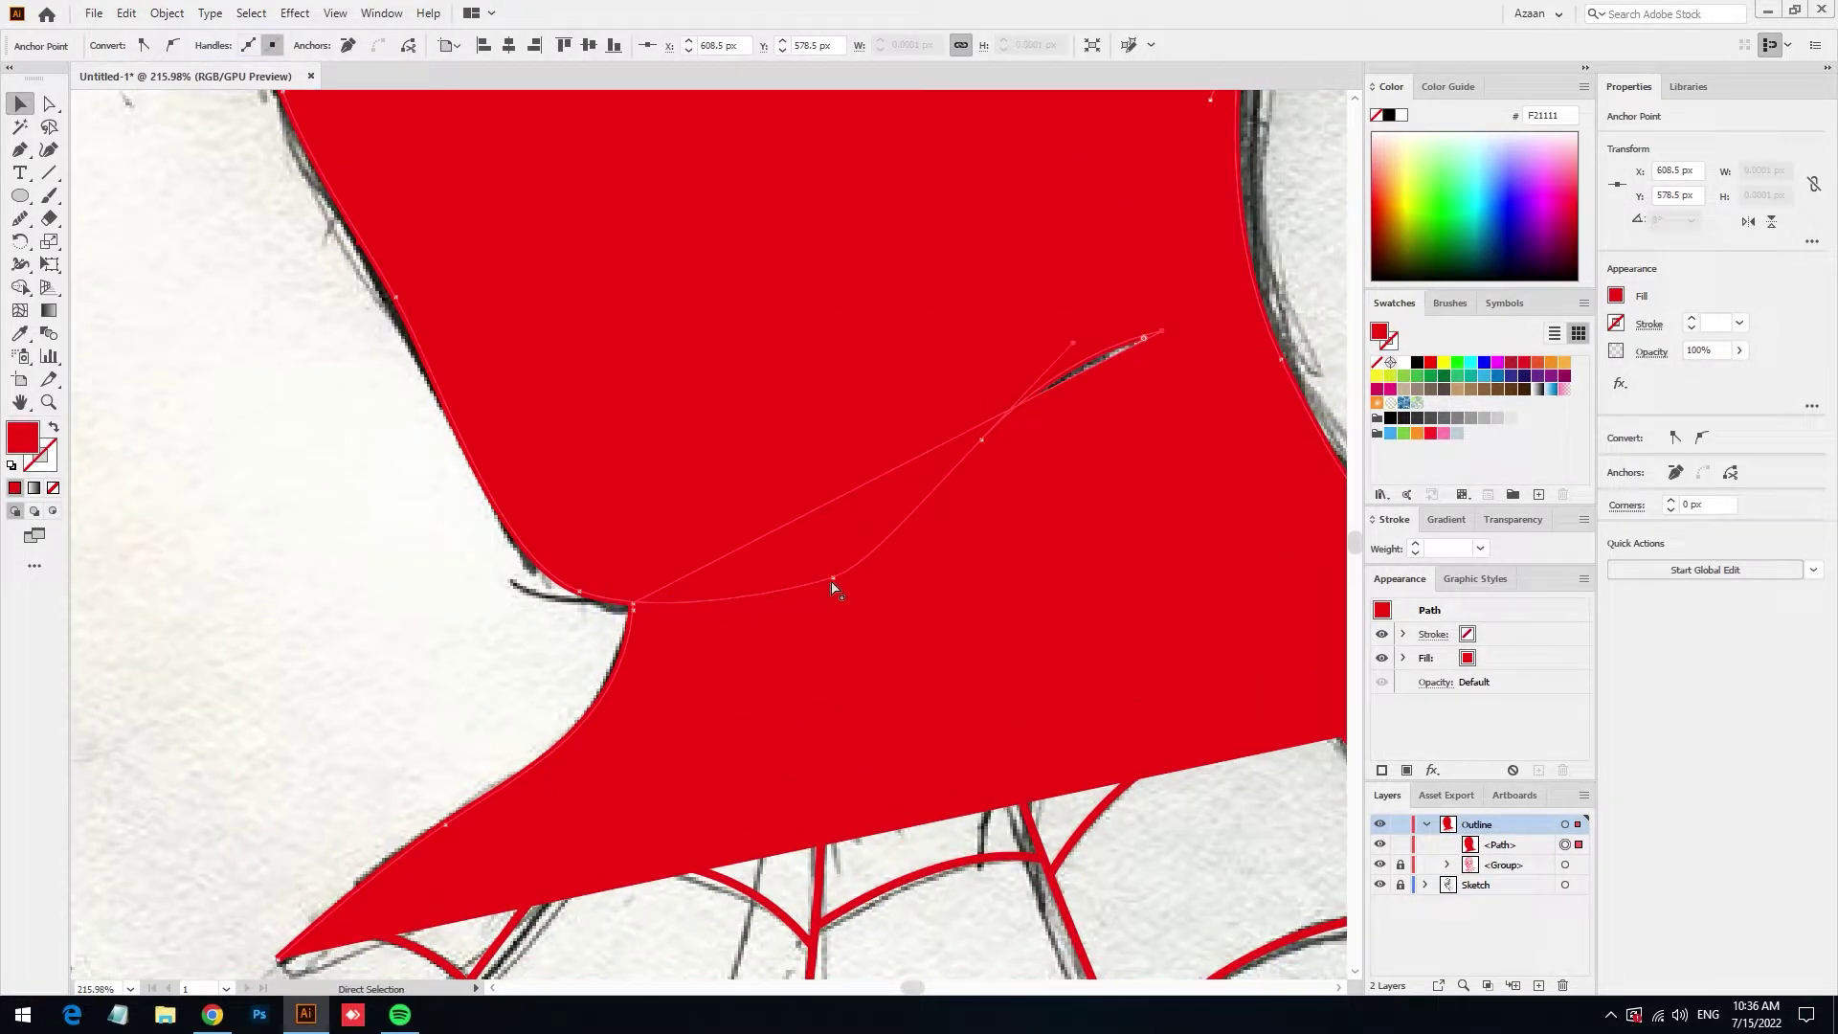
click(1018, 564)
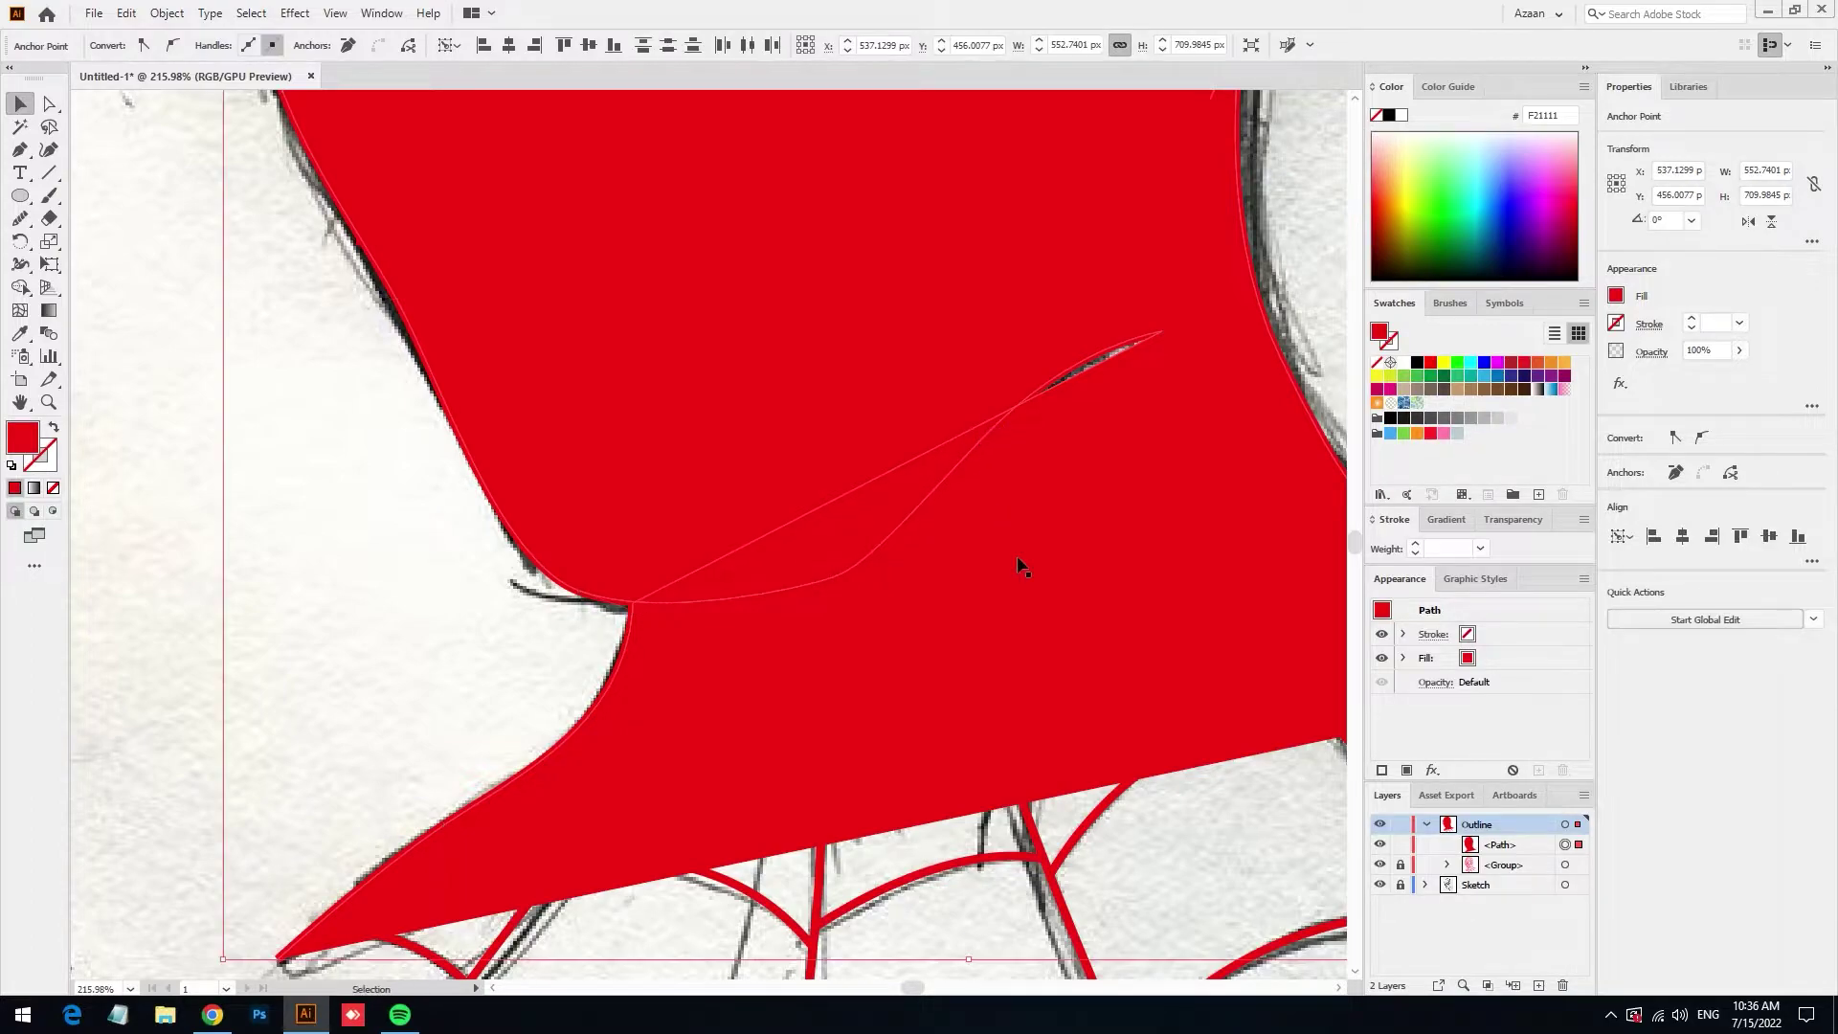
key(ctrl+shift+z)
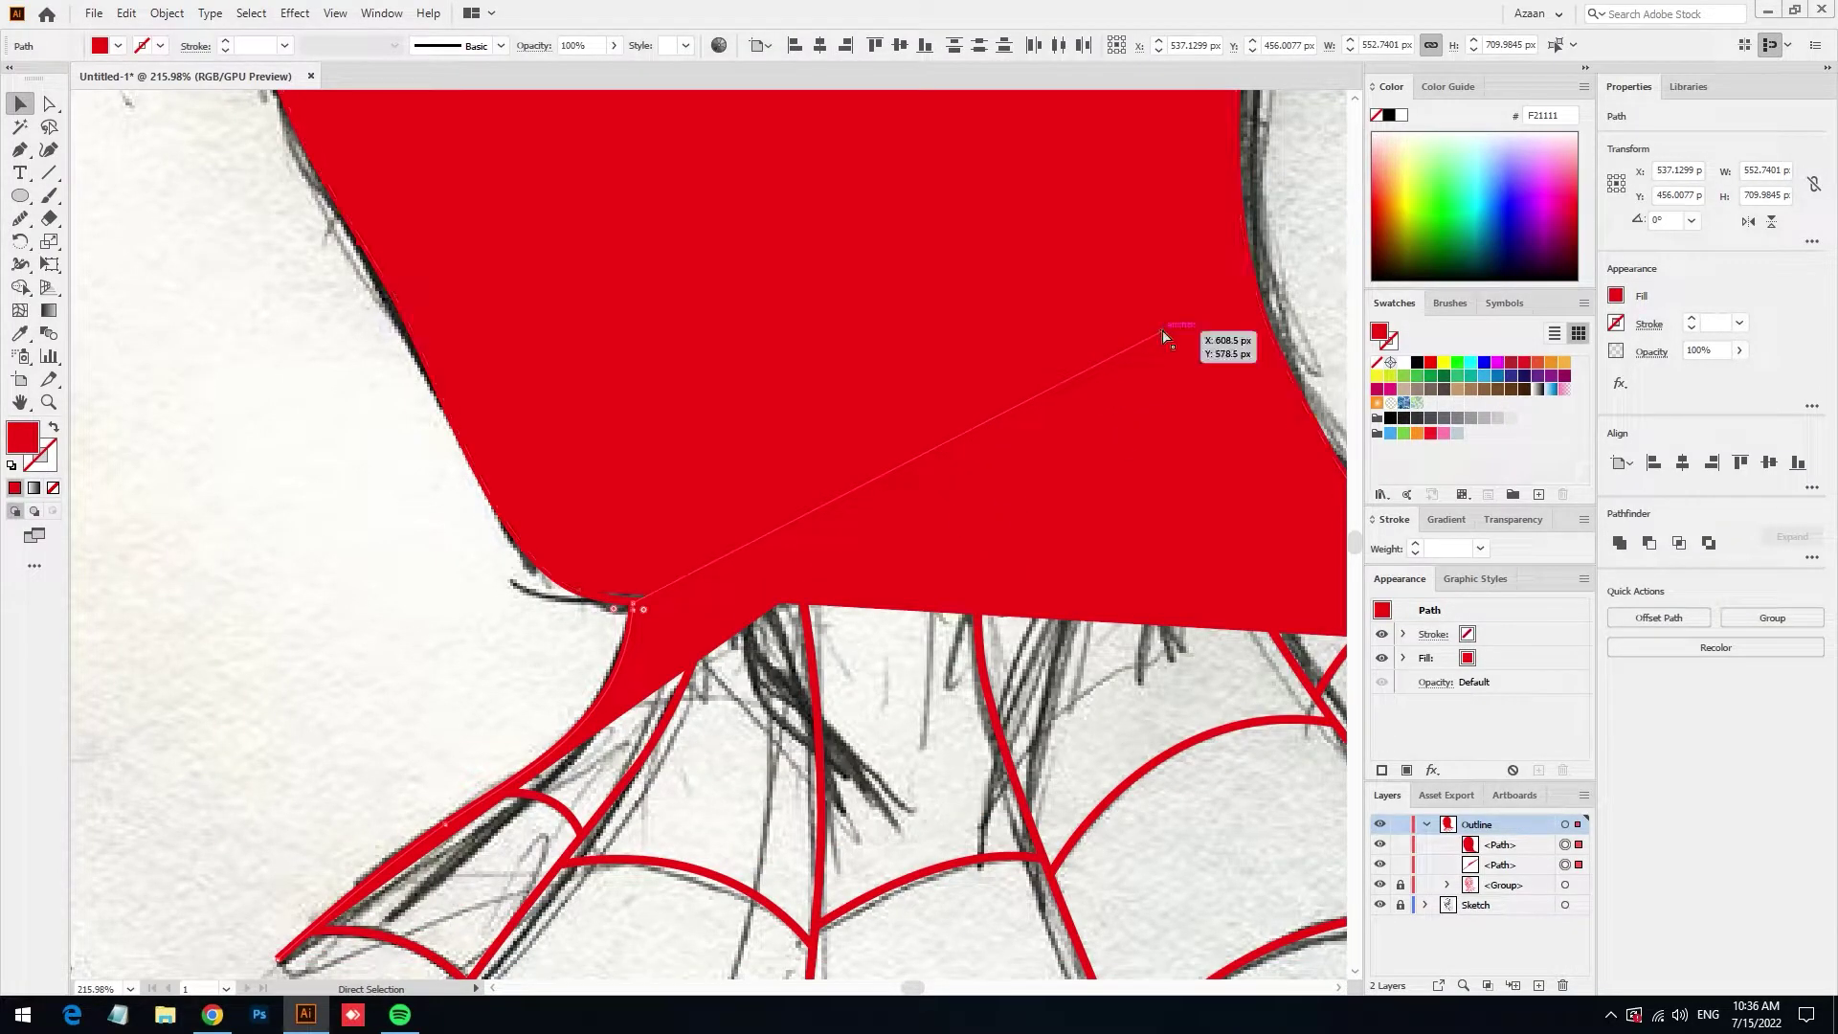
Reshape the lower red piece and join it with the main silhouette shape
drag(1164, 335, 1116, 484)
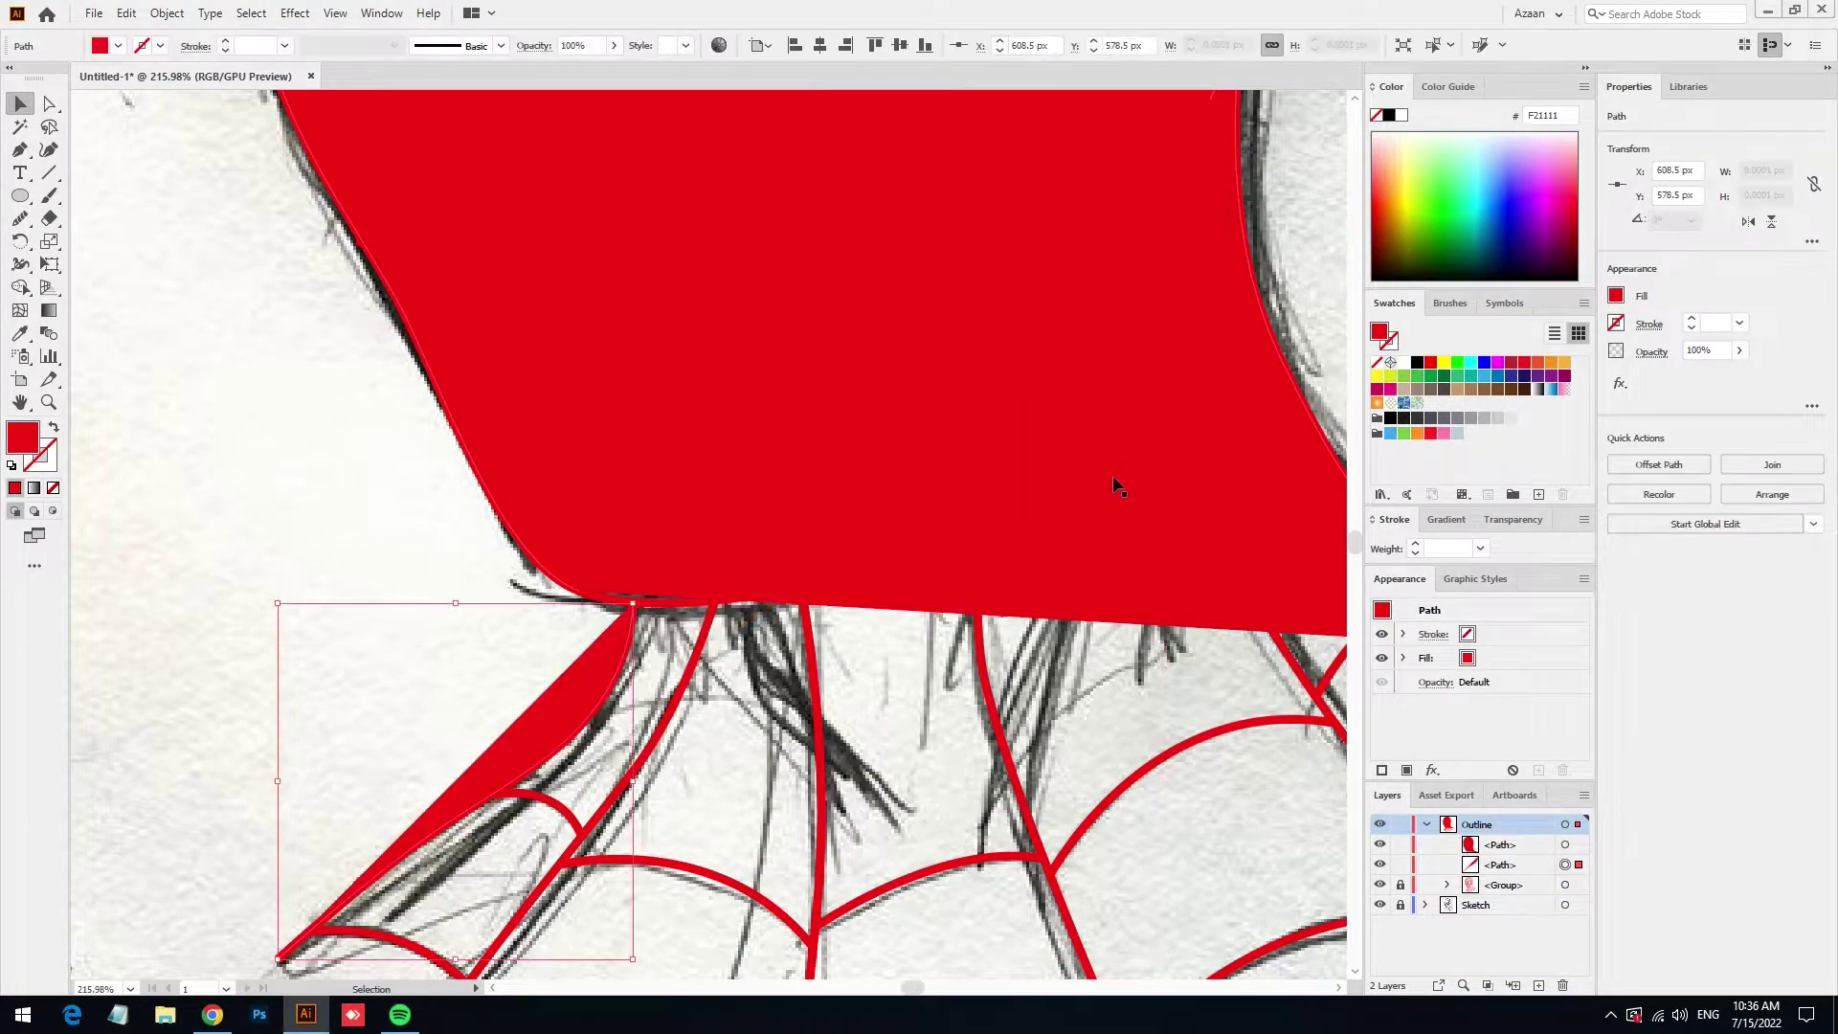
shift+click(680, 606)
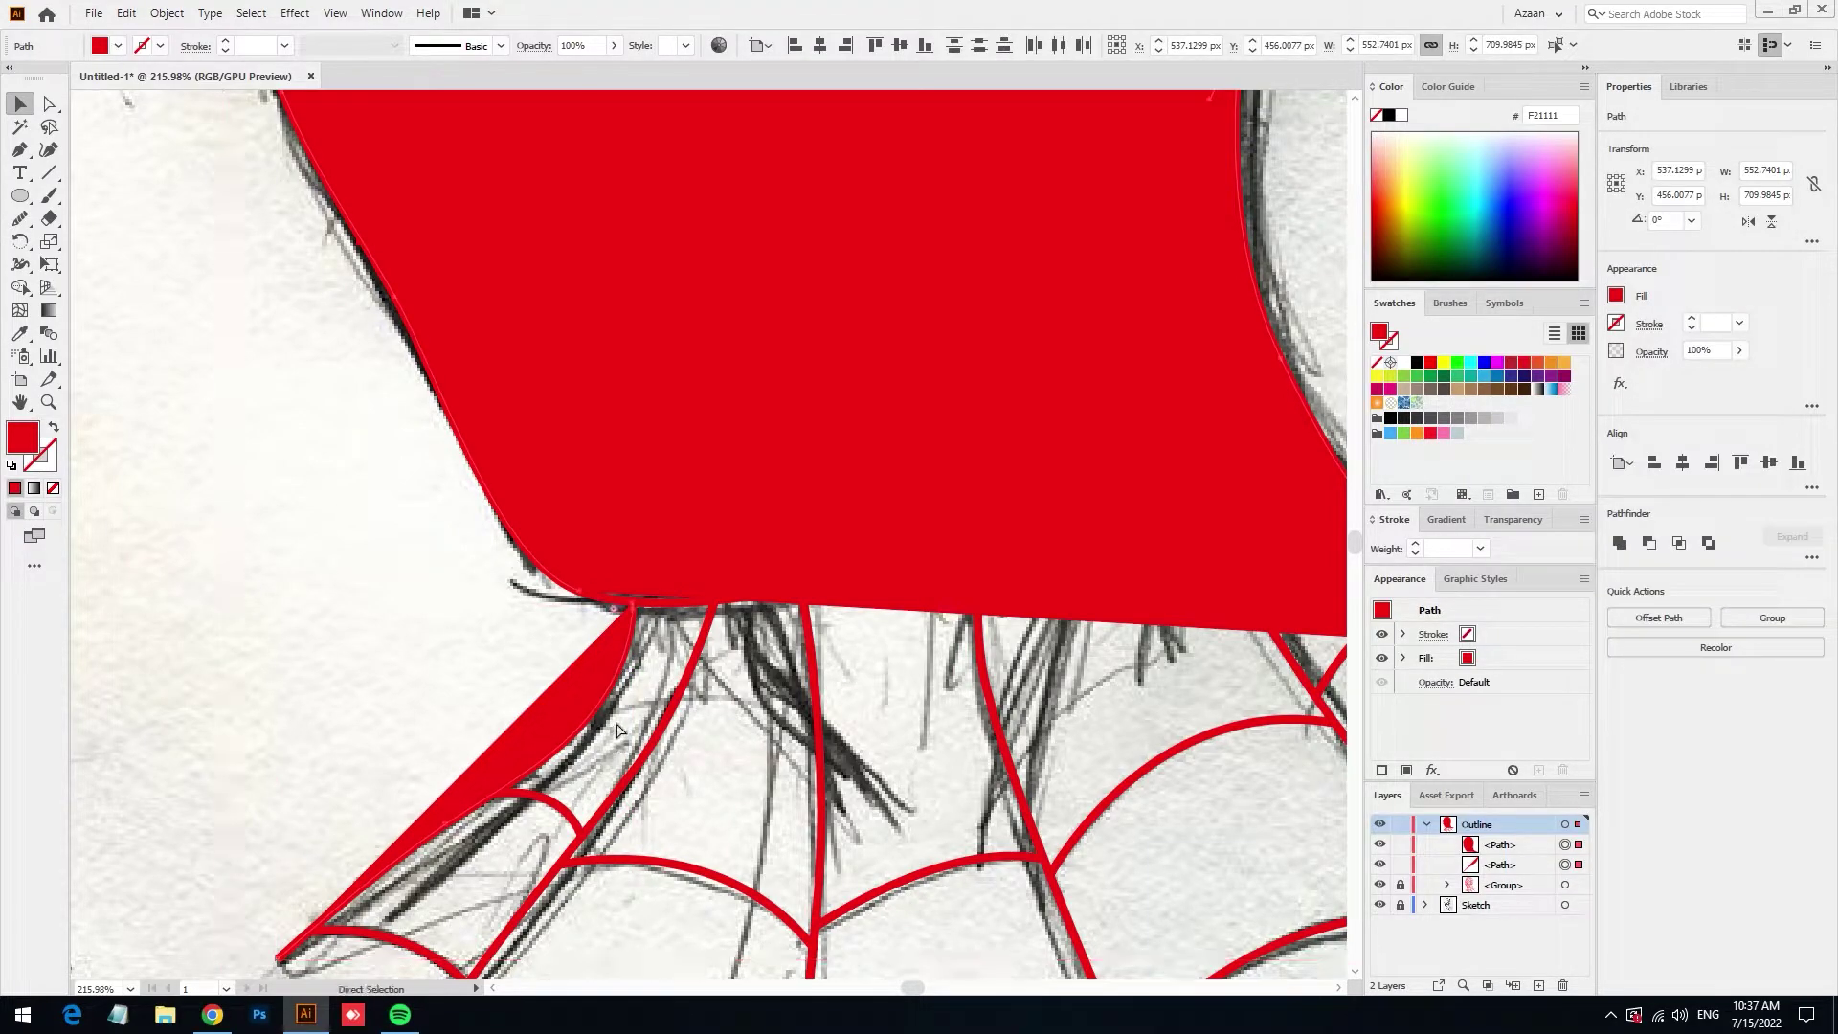
key(ctrl+j)
scroll(870, 730, down, 2)
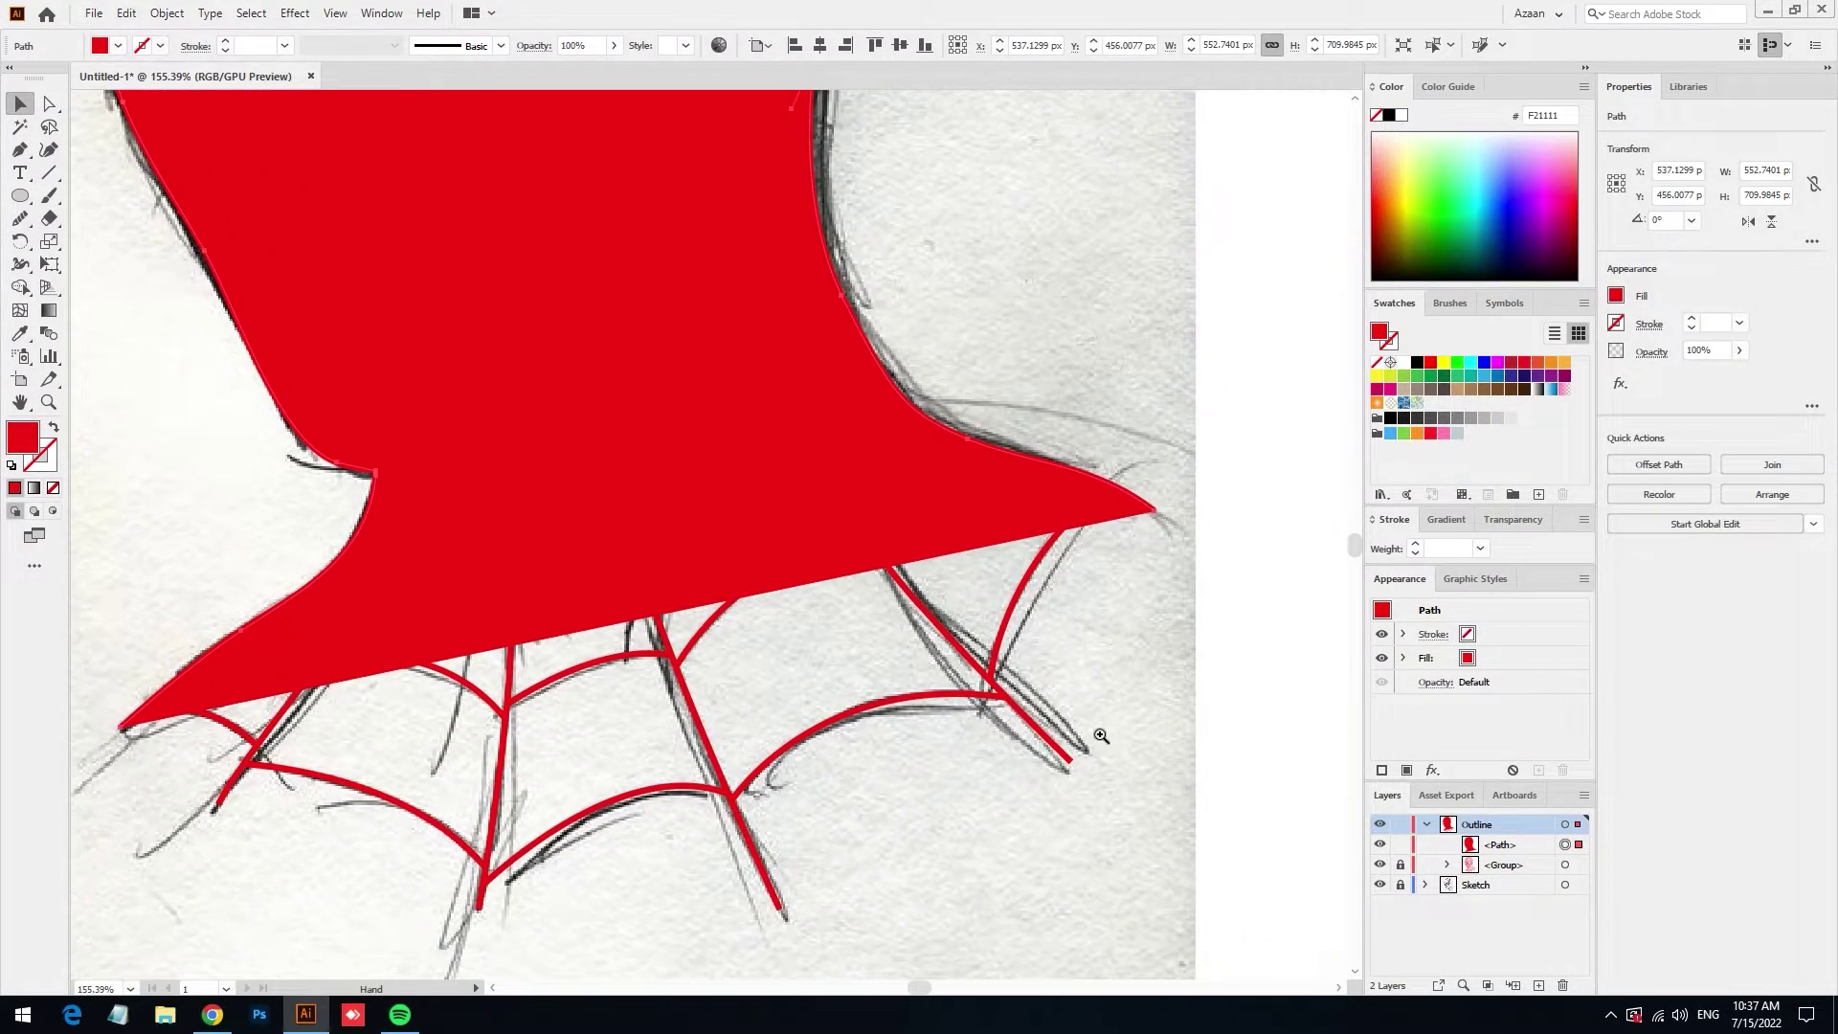
scroll(1101, 735, up, 2)
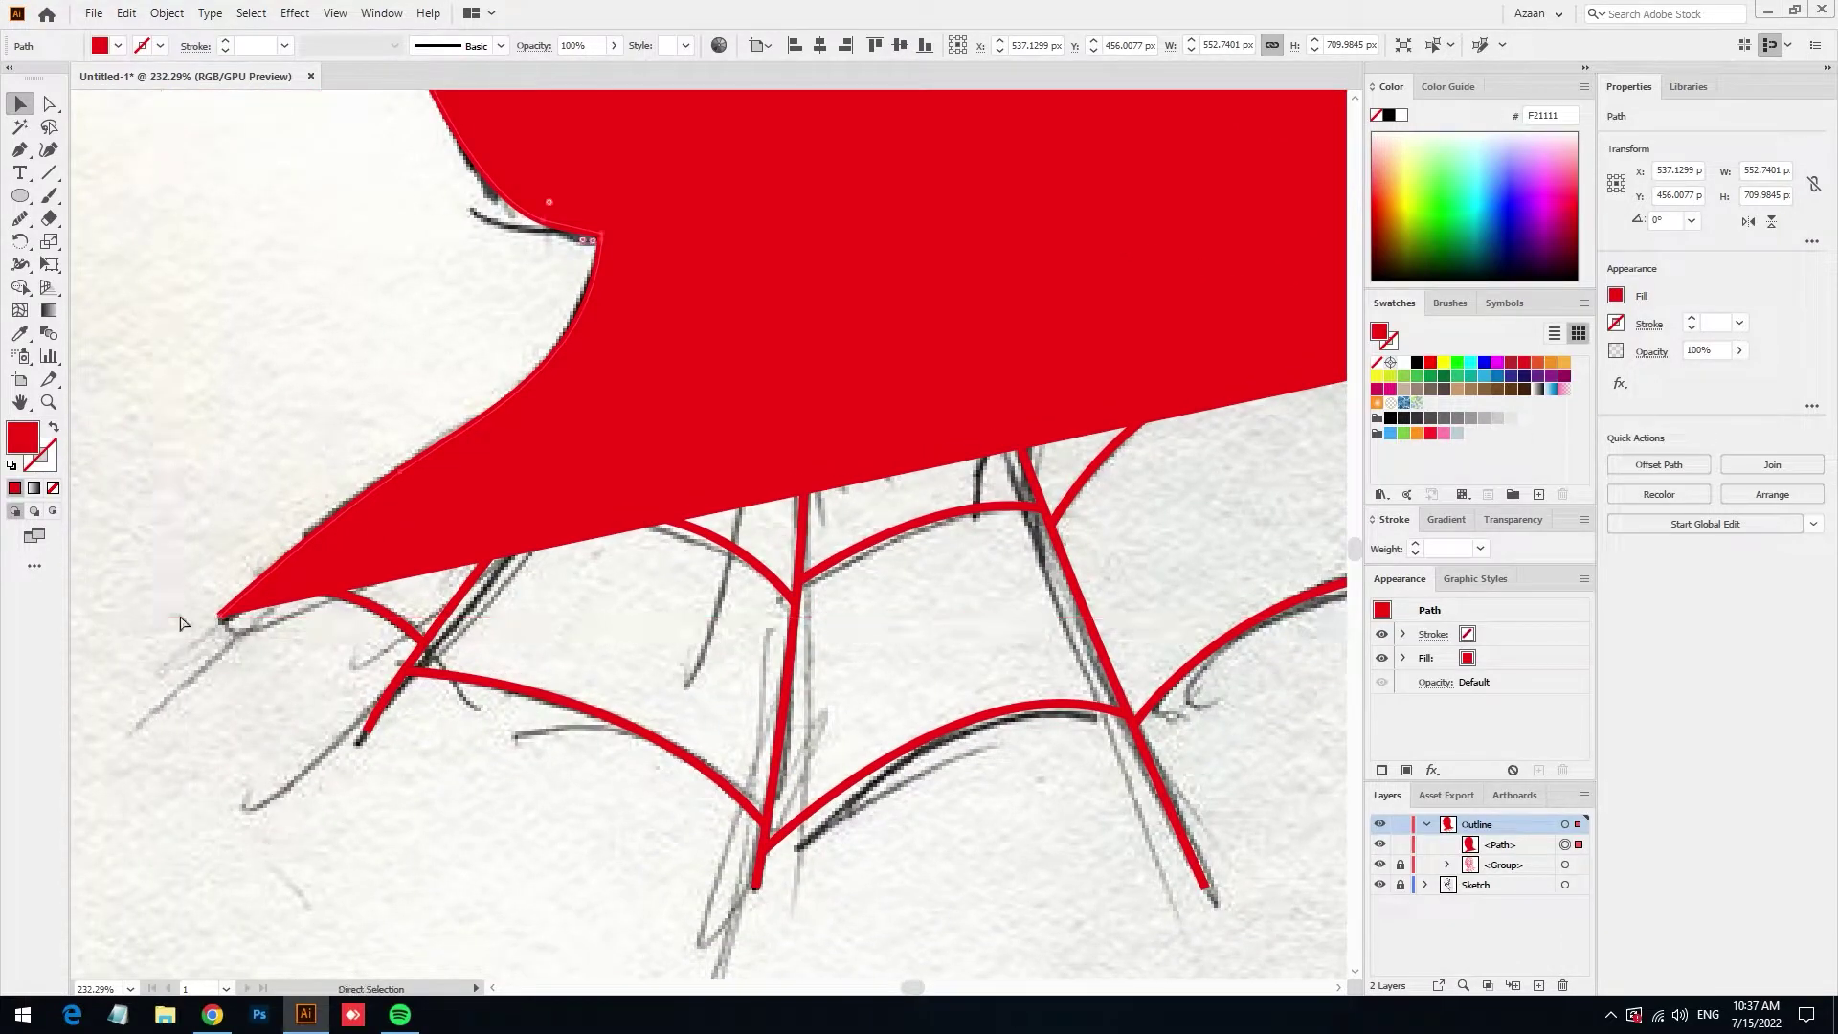
key(ctrl)
Show the silhouette as a thin outline, zoom on its lower tip, and disable Snap to Pixel
key(shift+x)
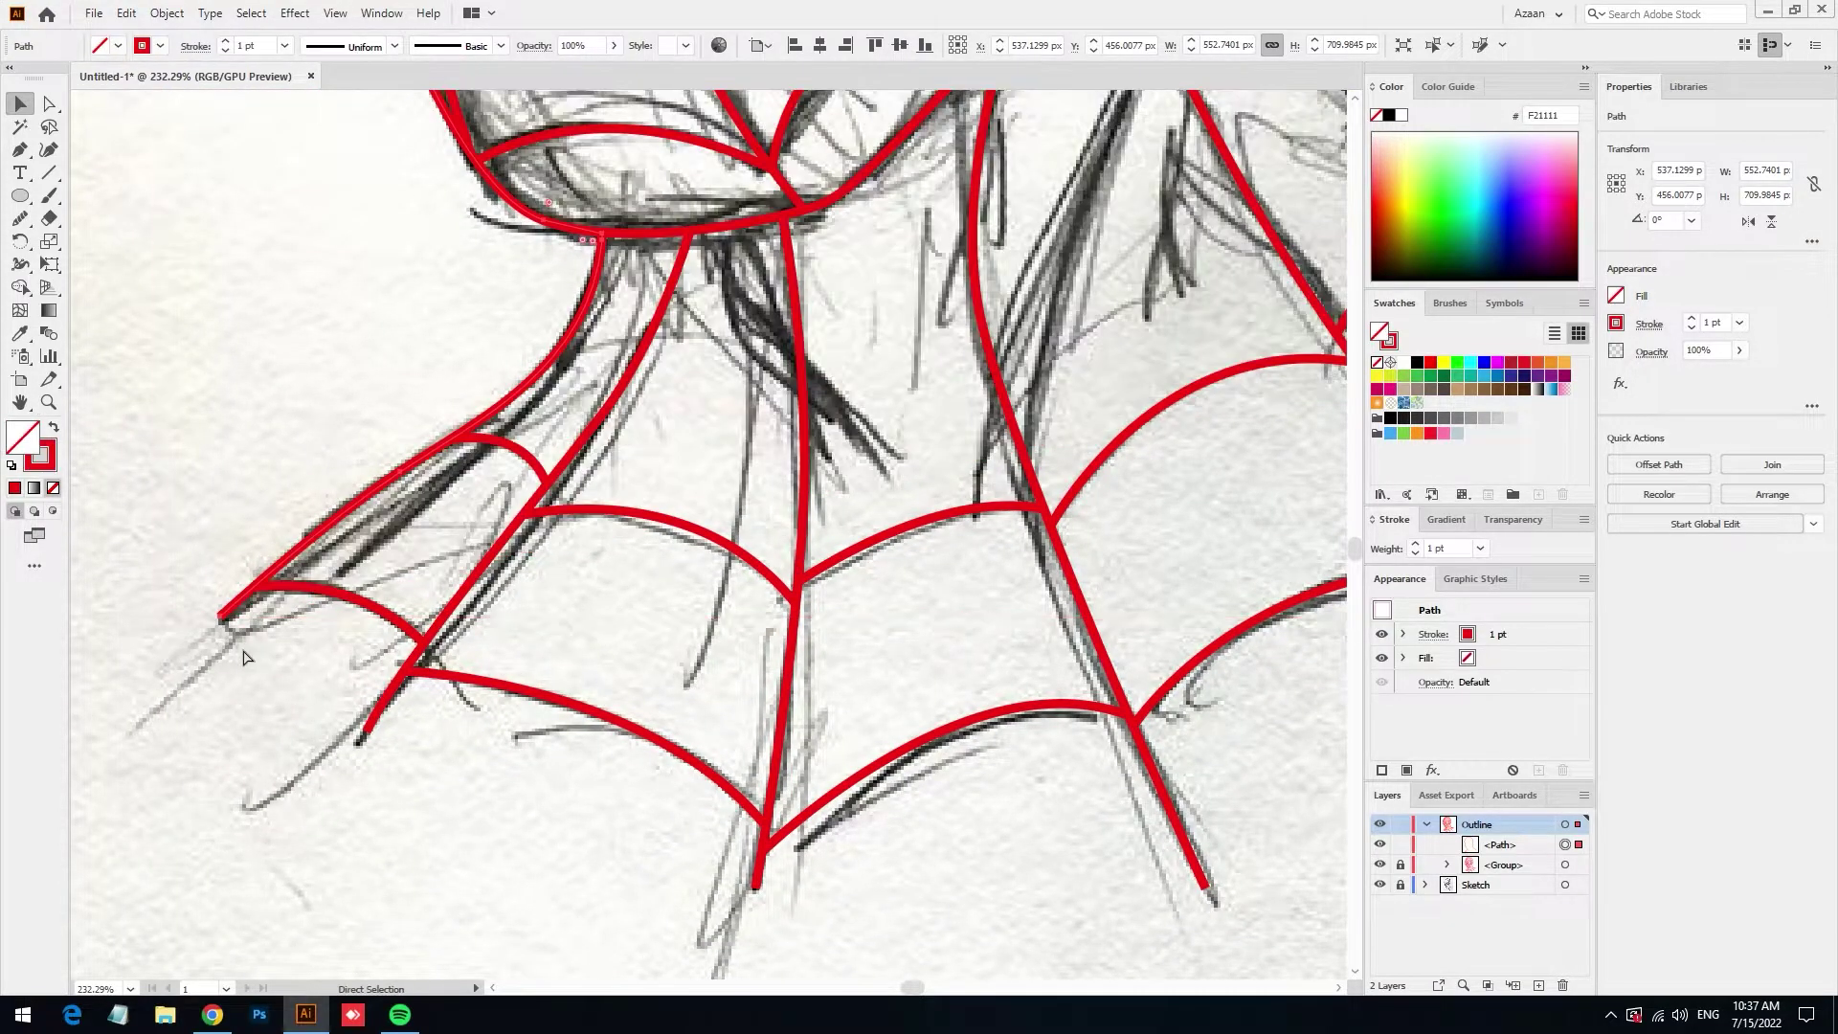
mouse_move(227, 619)
mouse_down()
mouse_move(313, 643)
mouse_move(334, 583)
mouse_up()
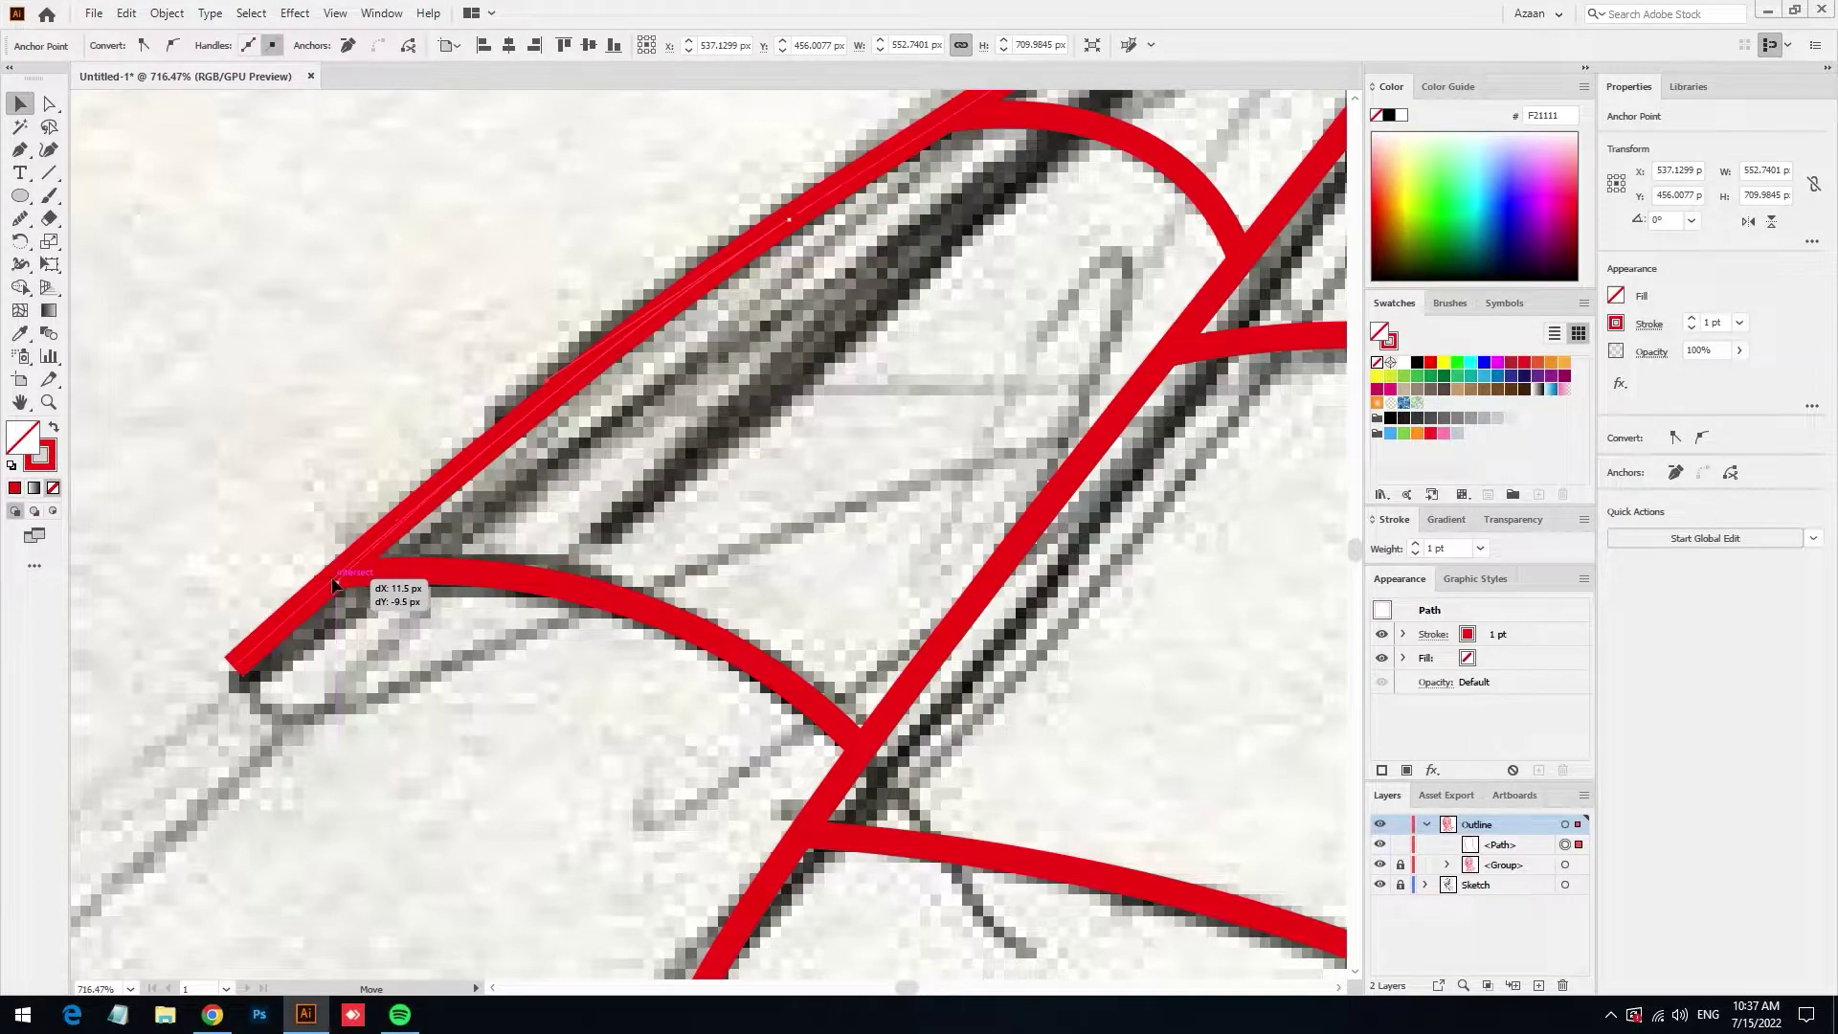
key(alt+v)
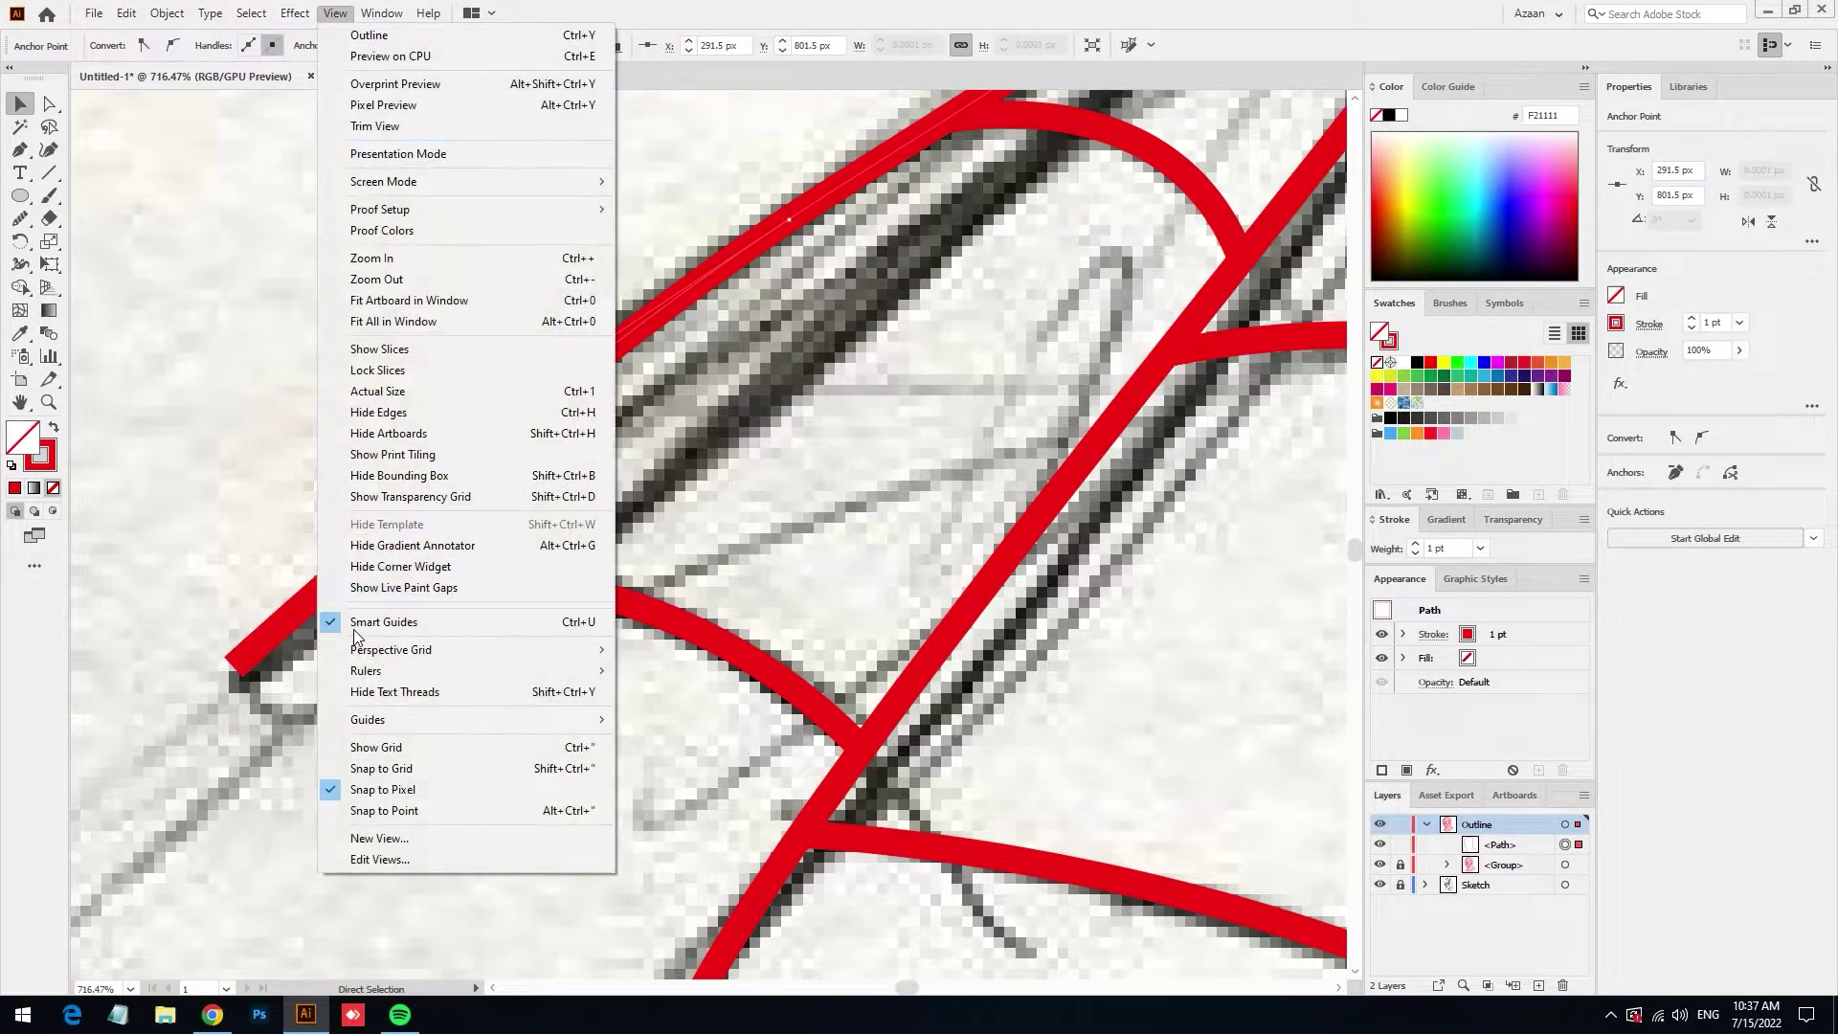
click(370, 790)
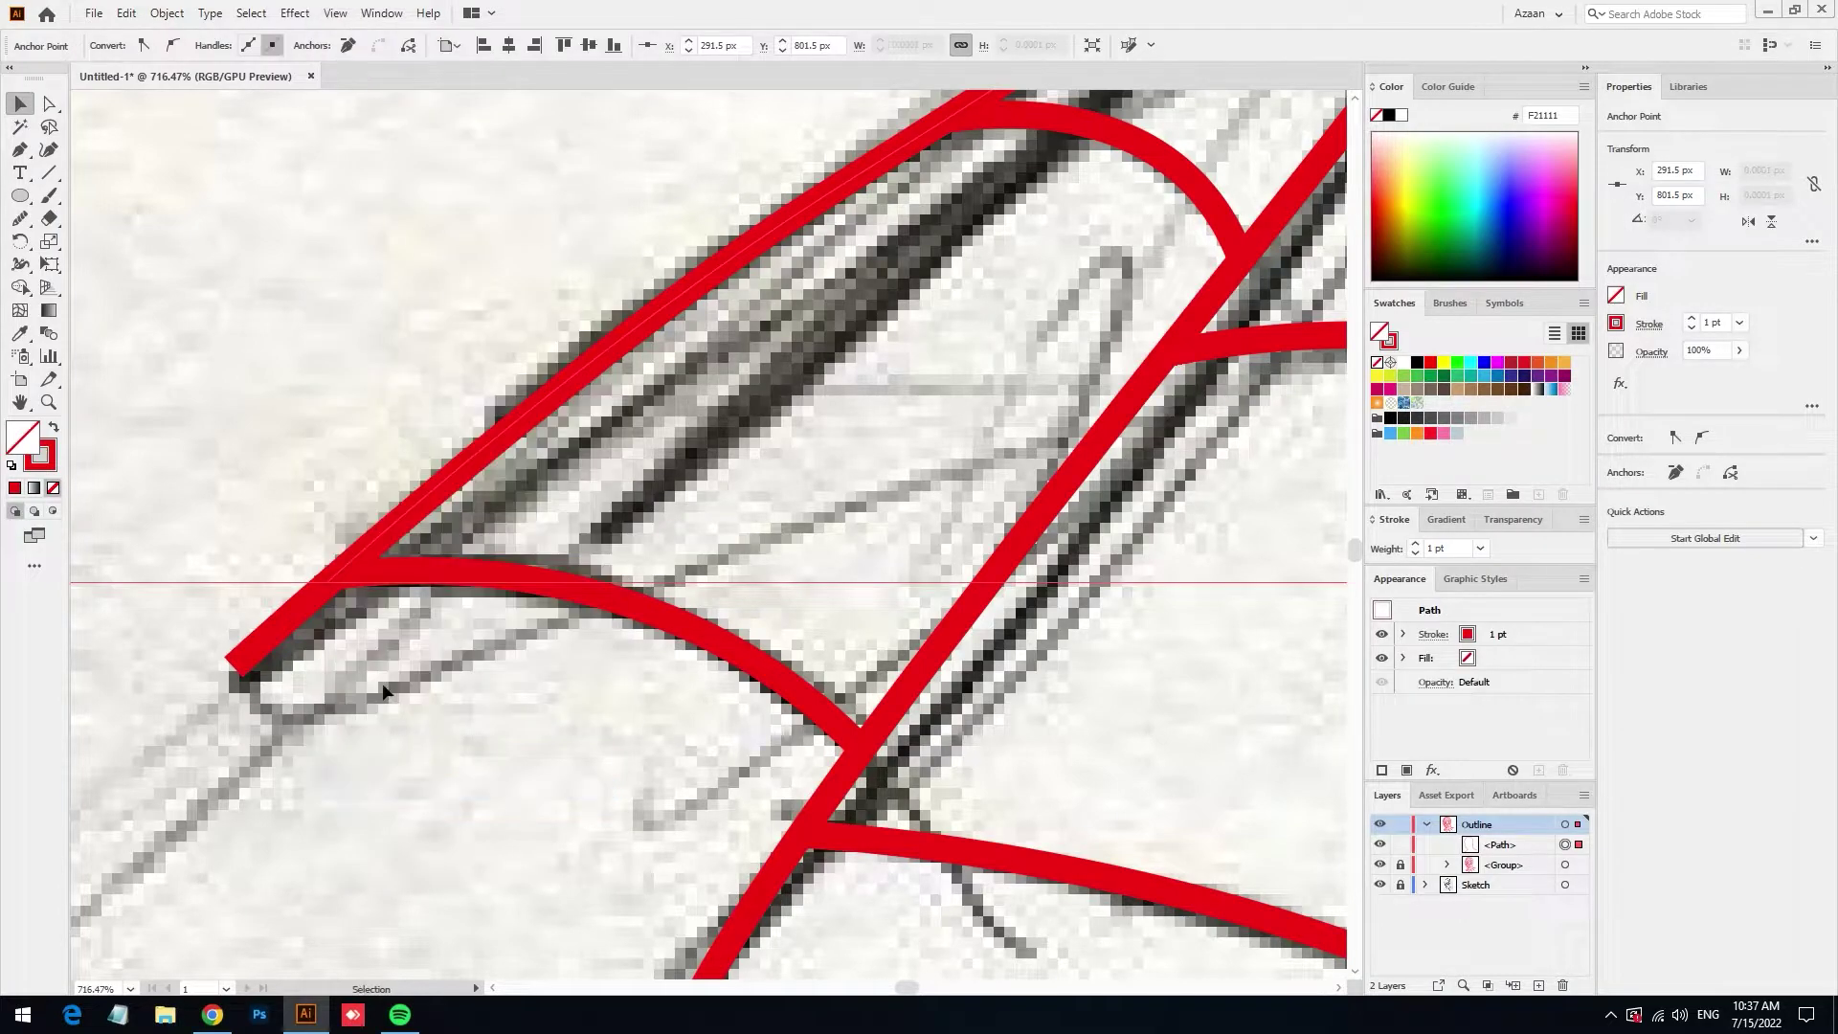
Add a curved Pen anchor to the silhouette along the lower web arc
key(p)
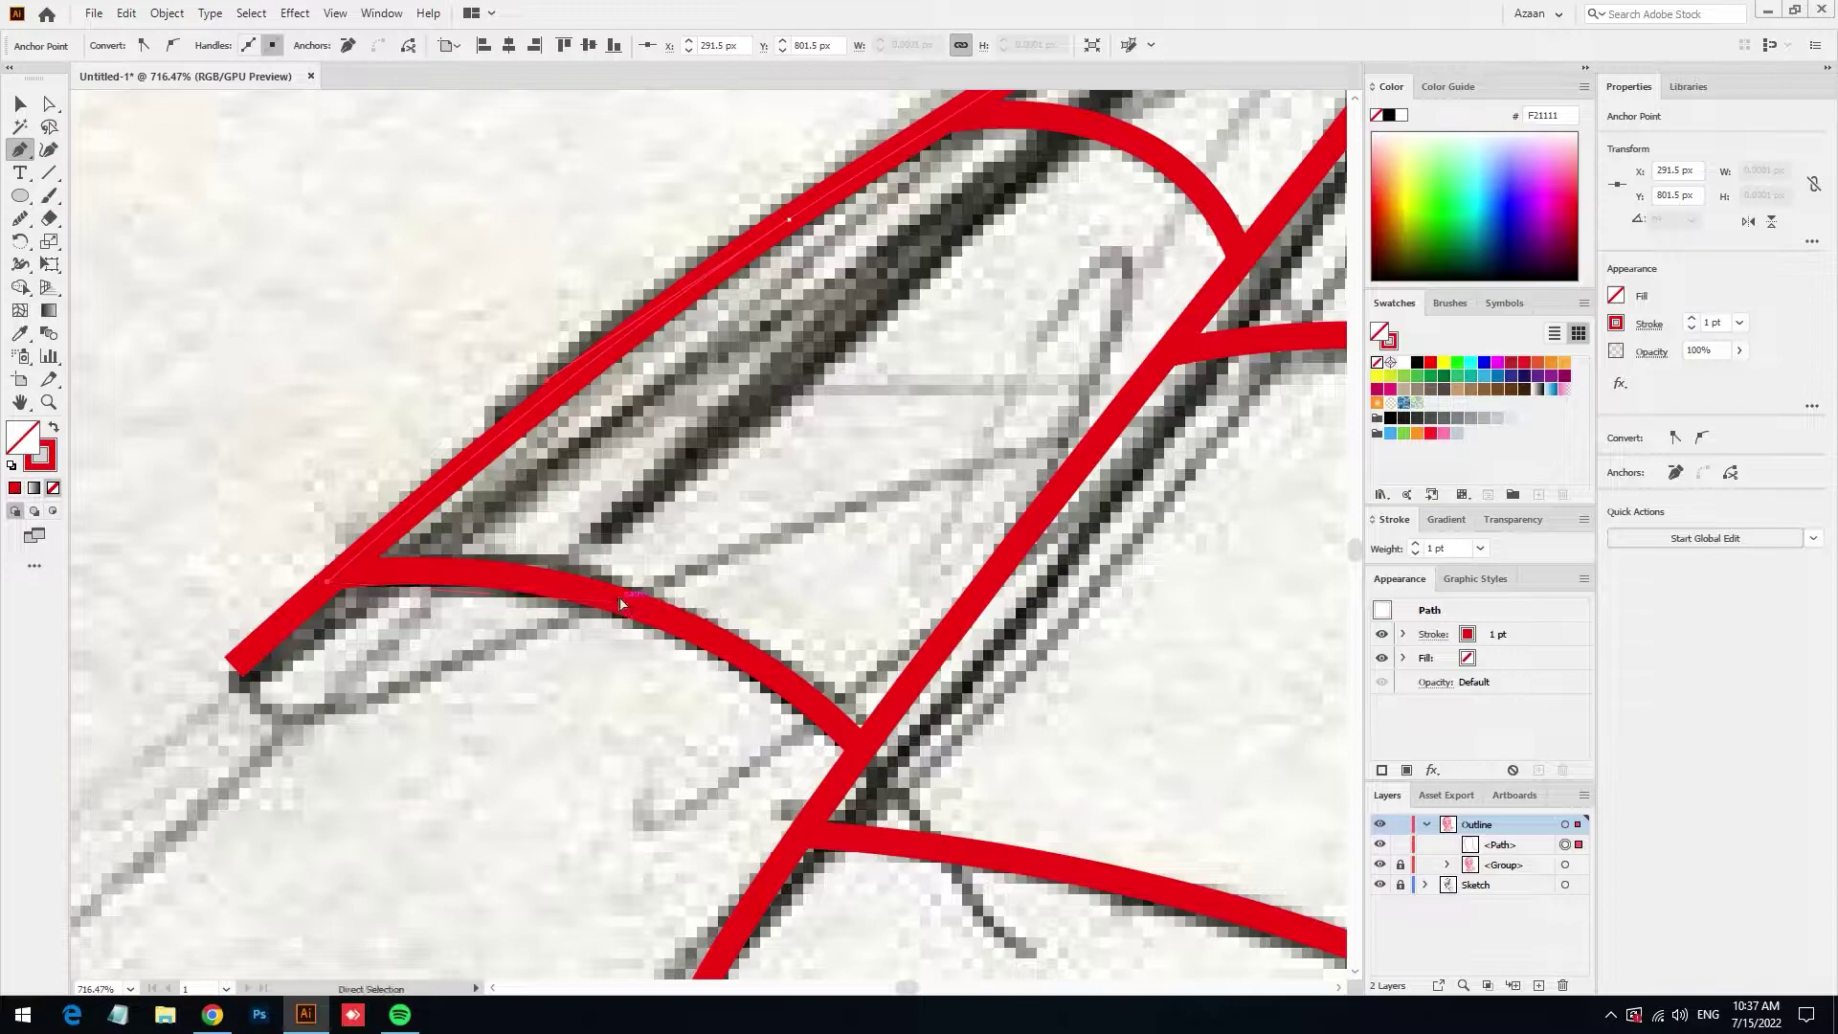
mouse_move(615, 601)
mouse_down()
mouse_move(660, 631)
mouse_move(528, 576)
mouse_up()
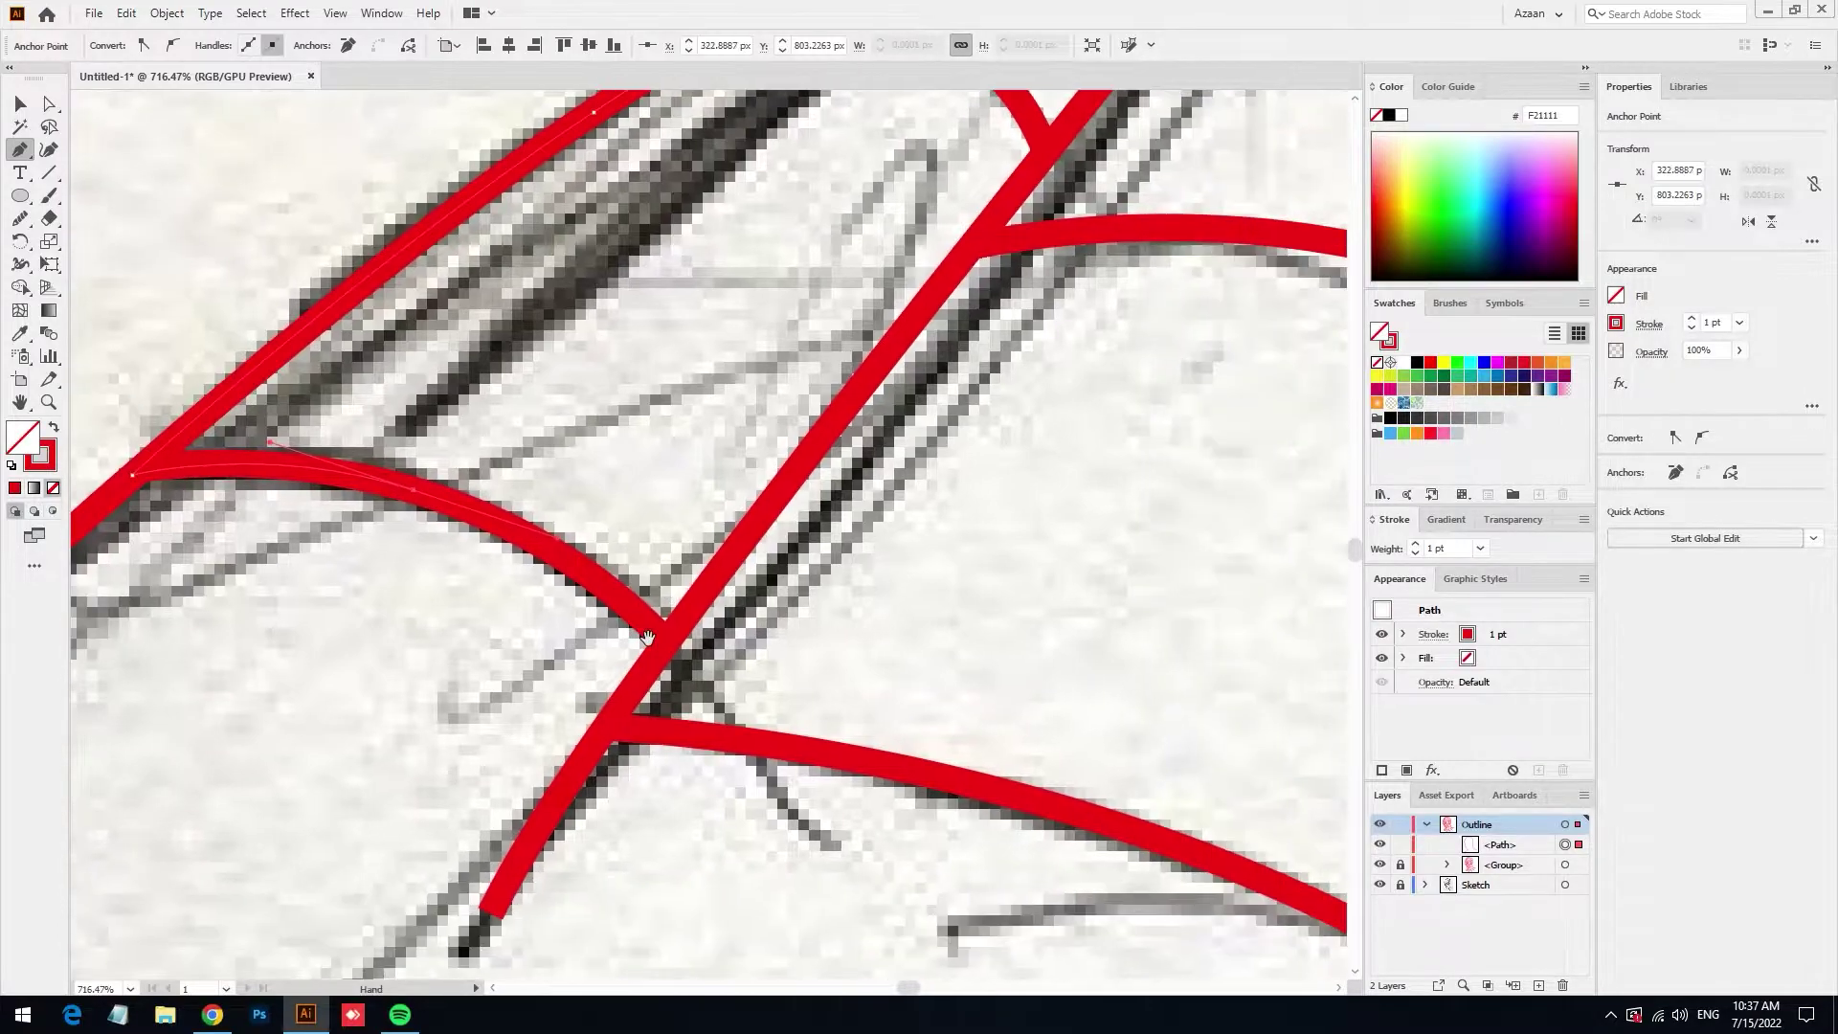
drag(733, 670, 766, 599)
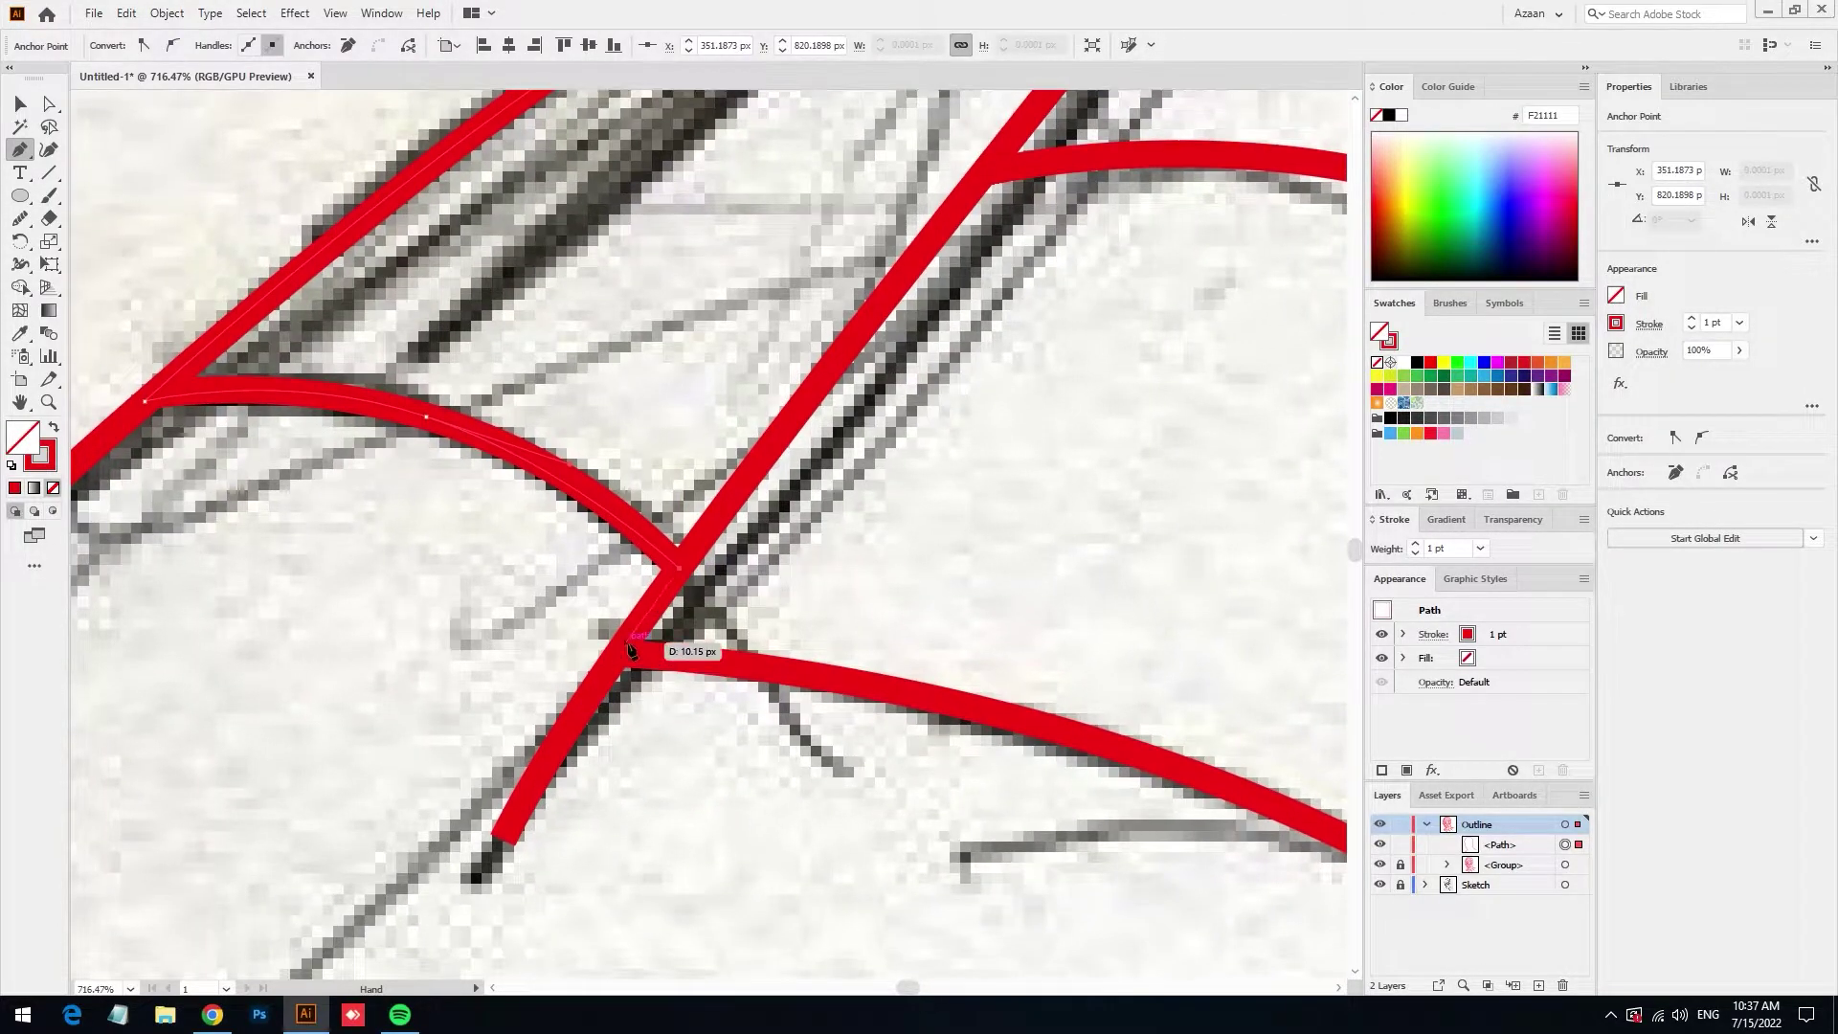
drag(976, 766, 615, 675)
scroll(964, 763, down, 5)
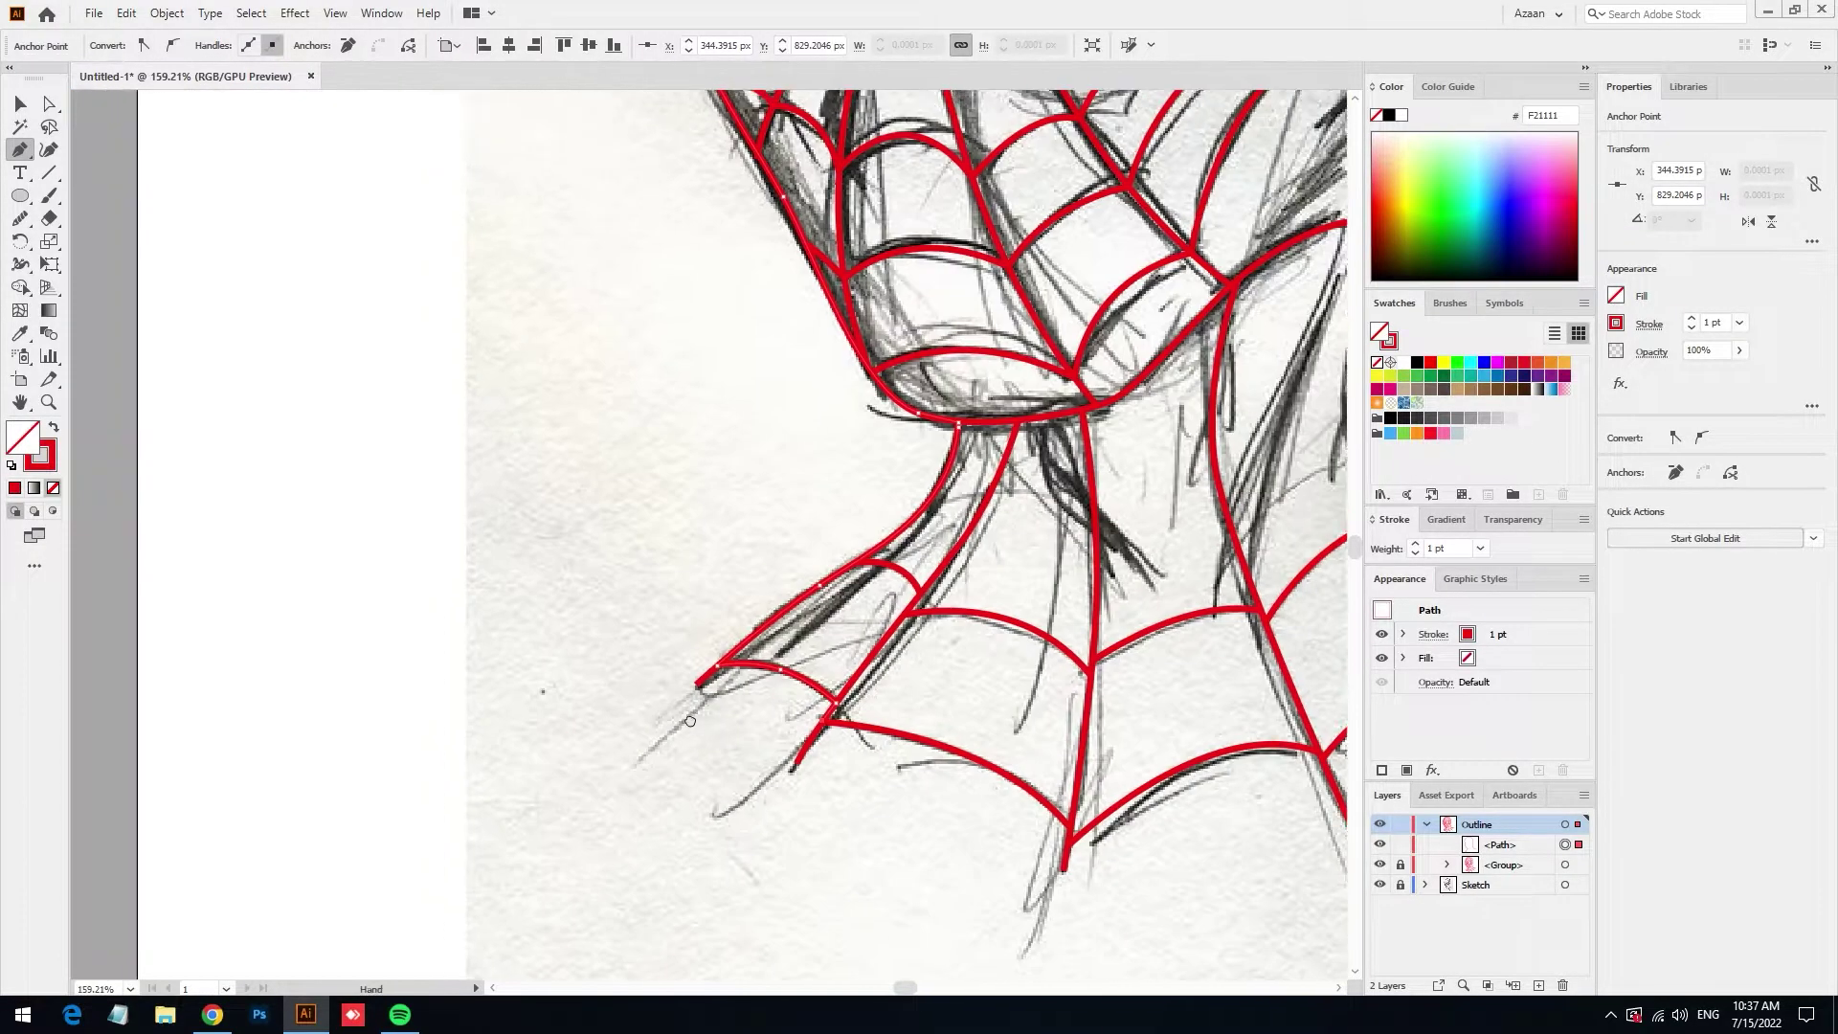
scroll(1033, 776, down, 4)
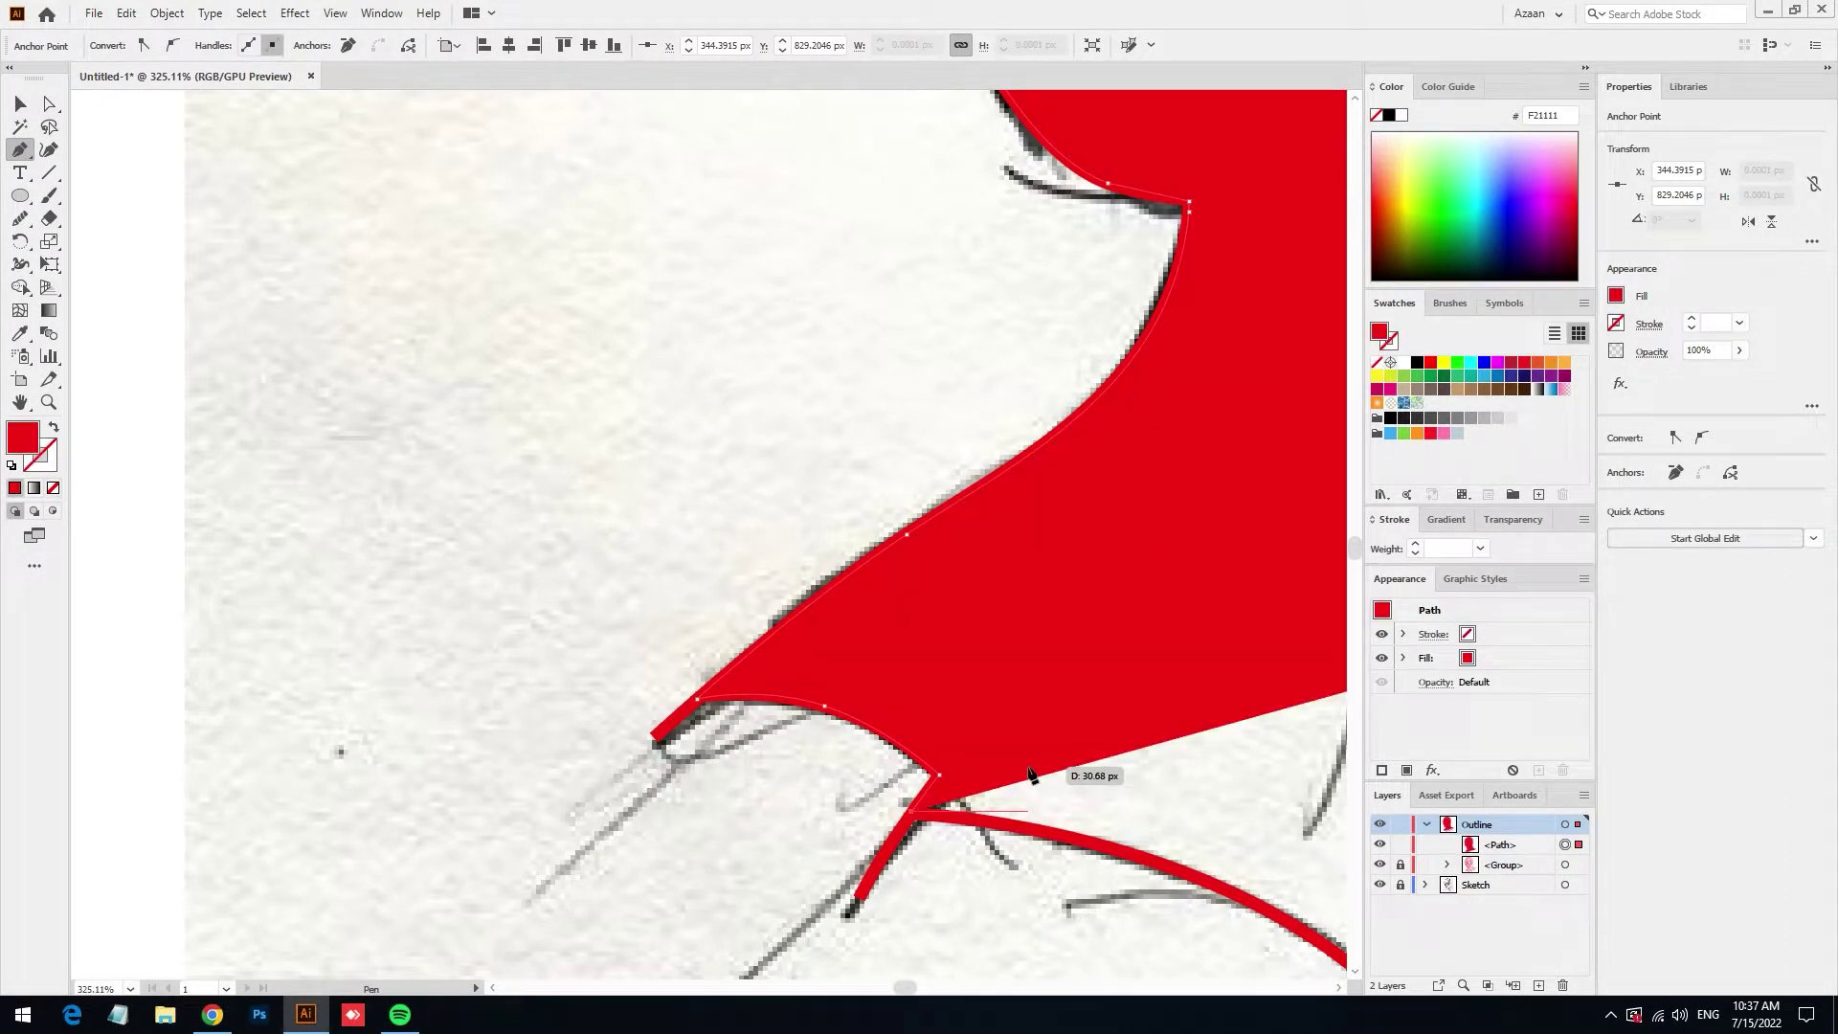
Extend the silhouette path along several lower web arcs, anchoring each junction and curving along each arc
scroll(686, 644, up, 3)
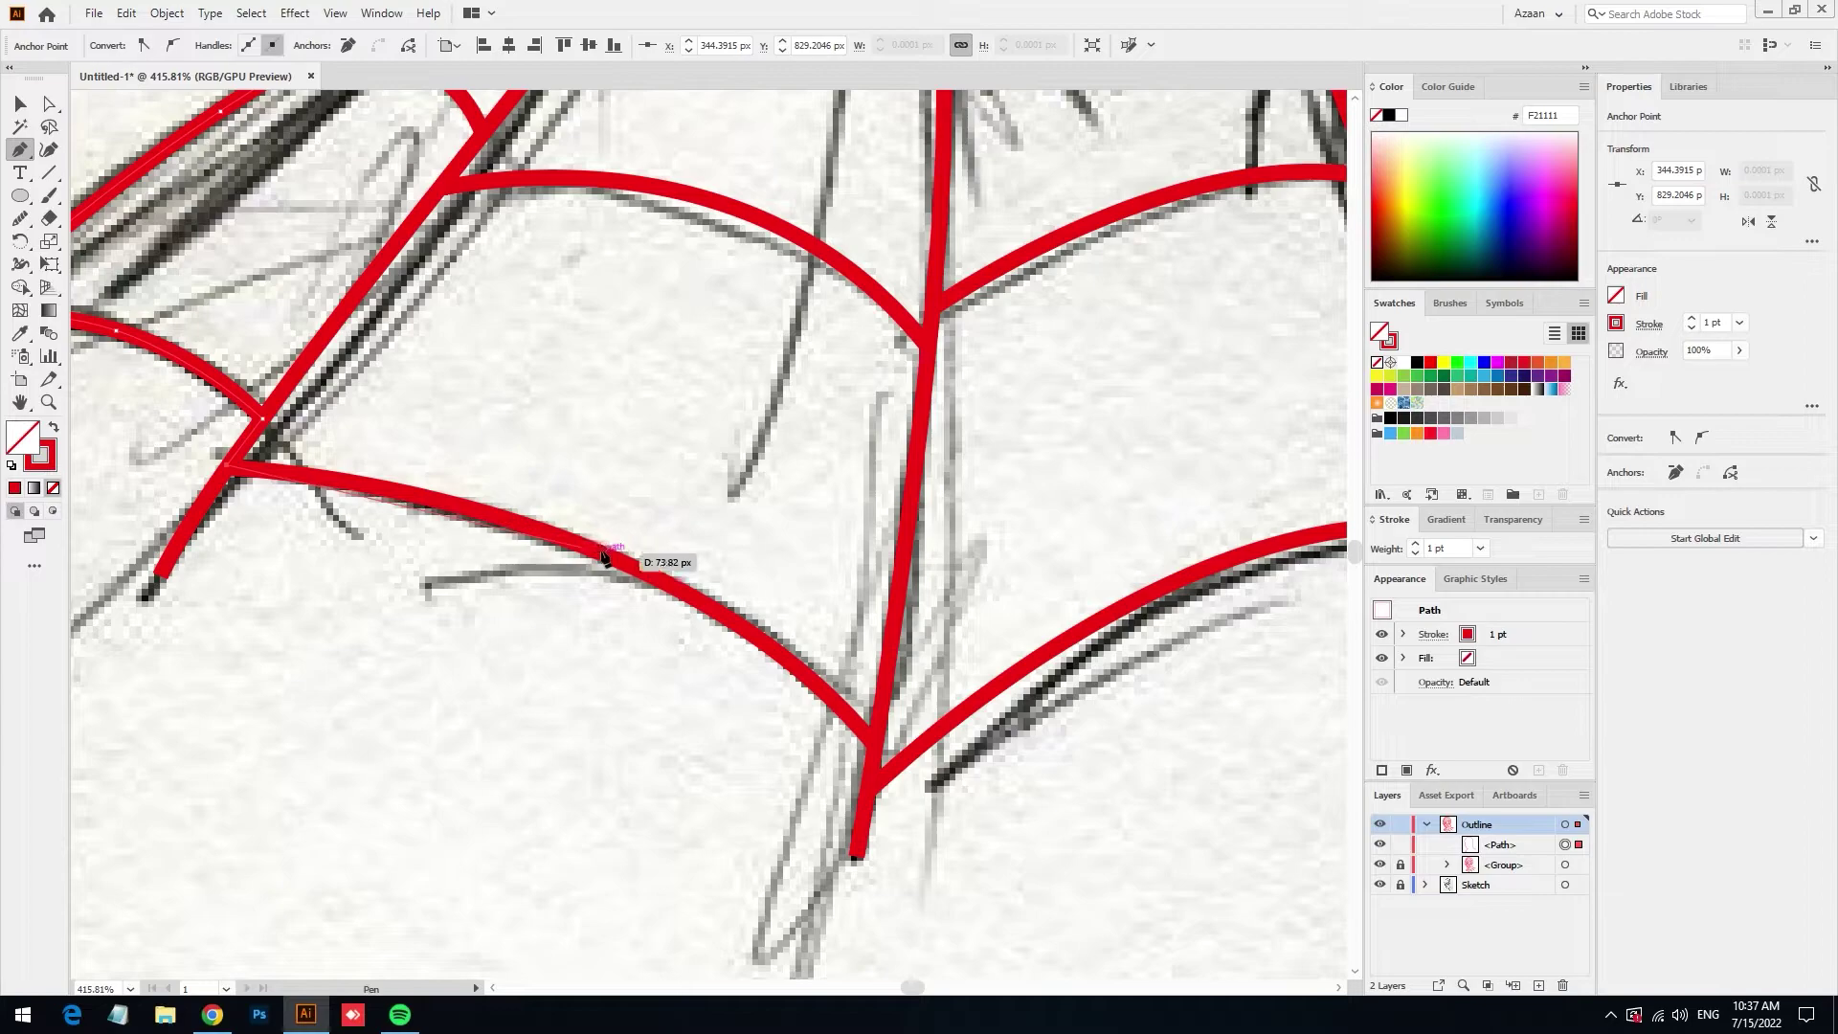
drag(597, 557, 706, 622)
click(873, 743)
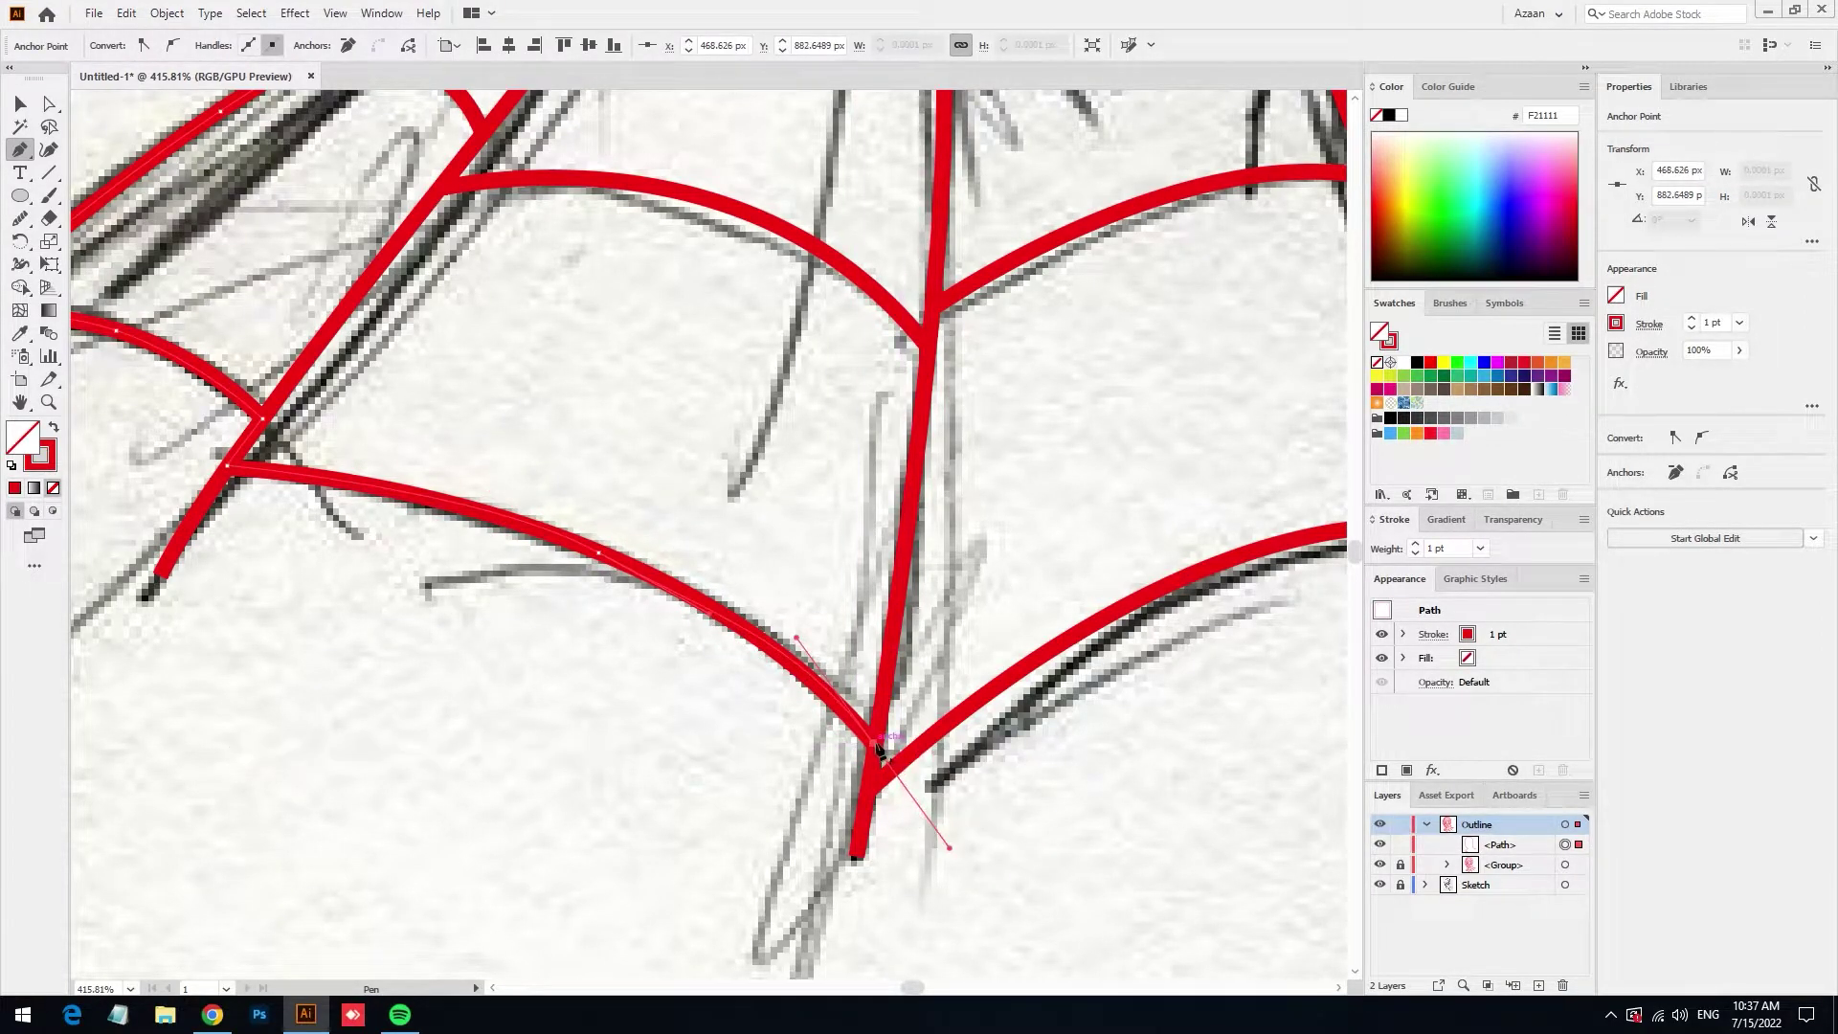
drag(881, 790, 652, 735)
click(647, 730)
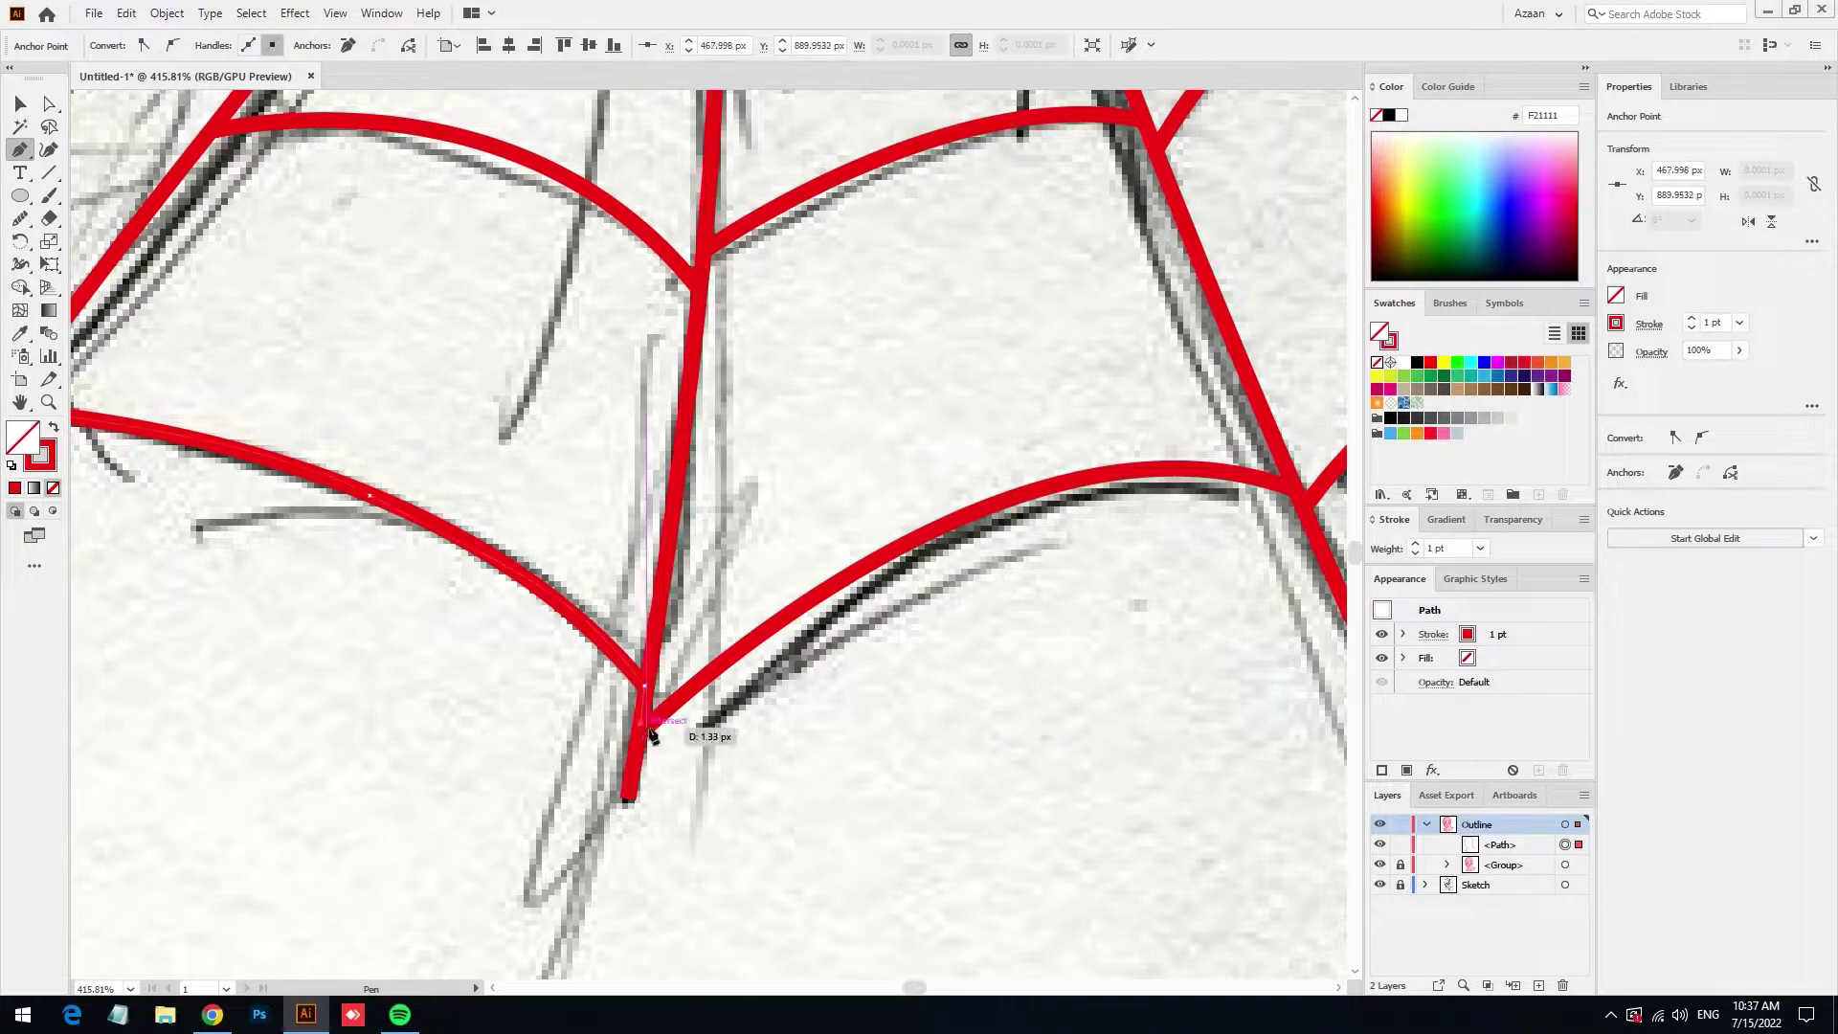
drag(785, 643, 416, 697)
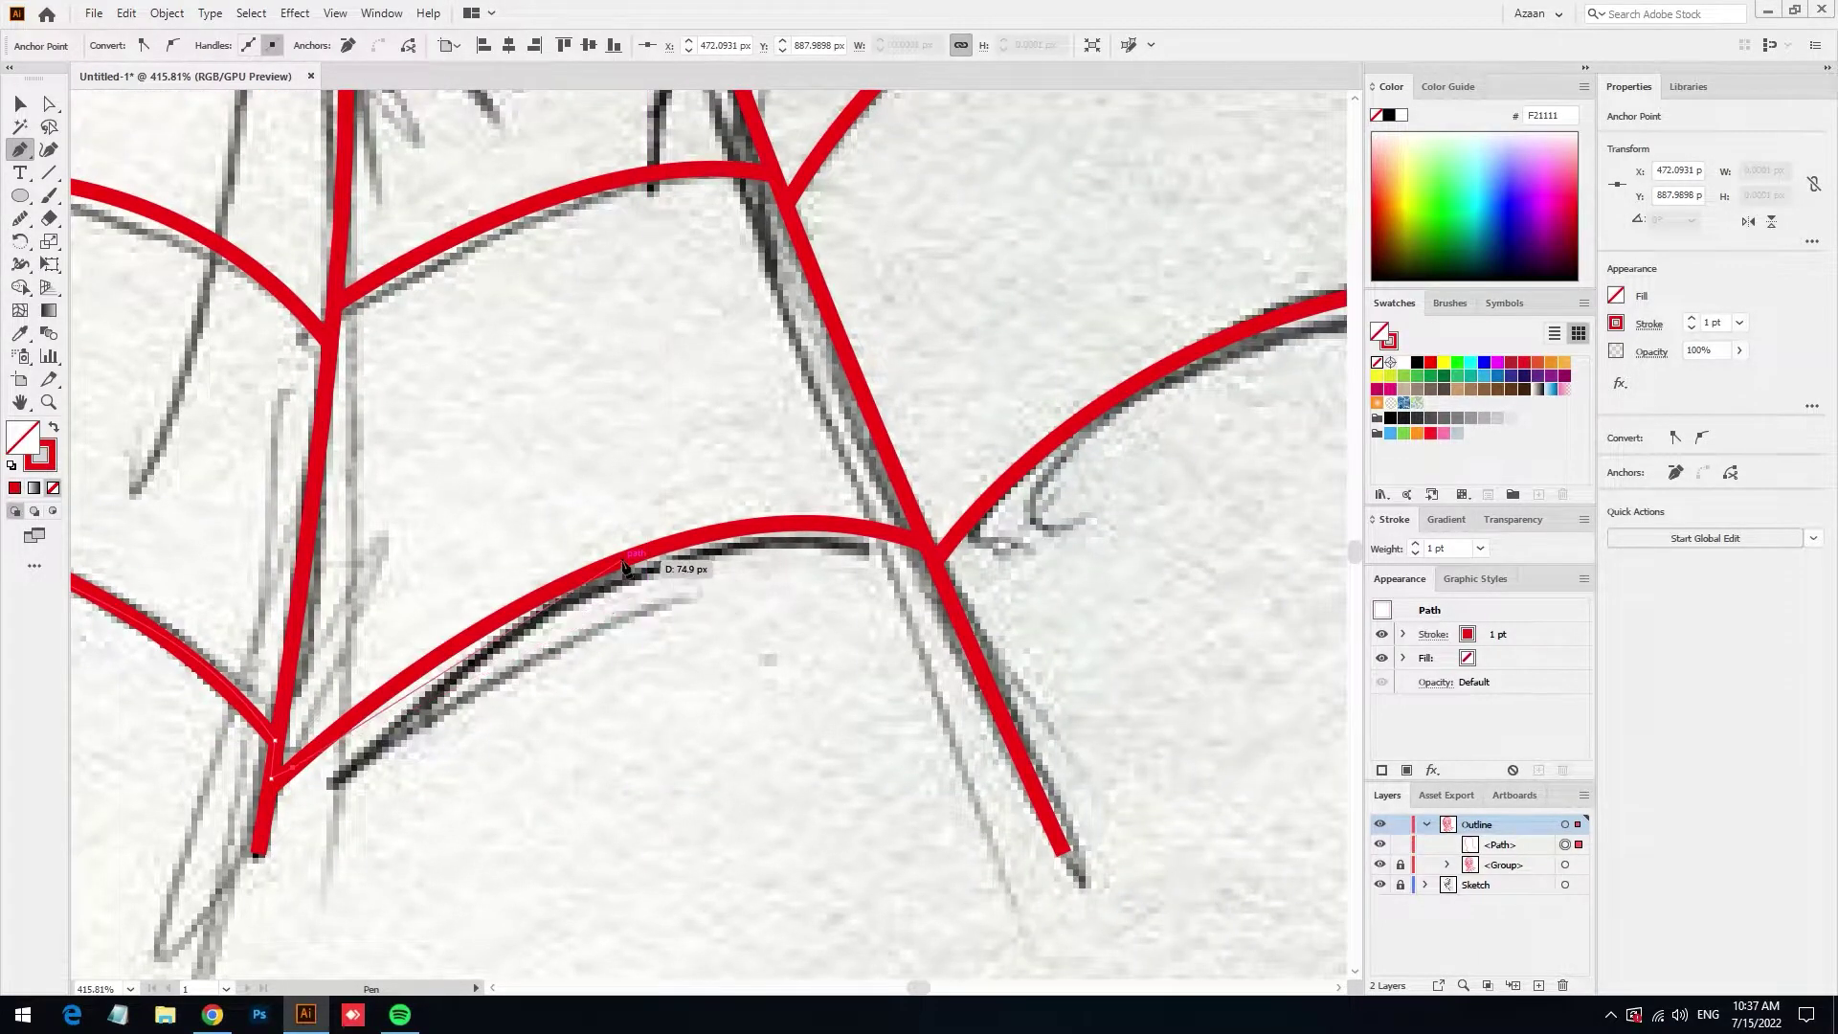
click(928, 541)
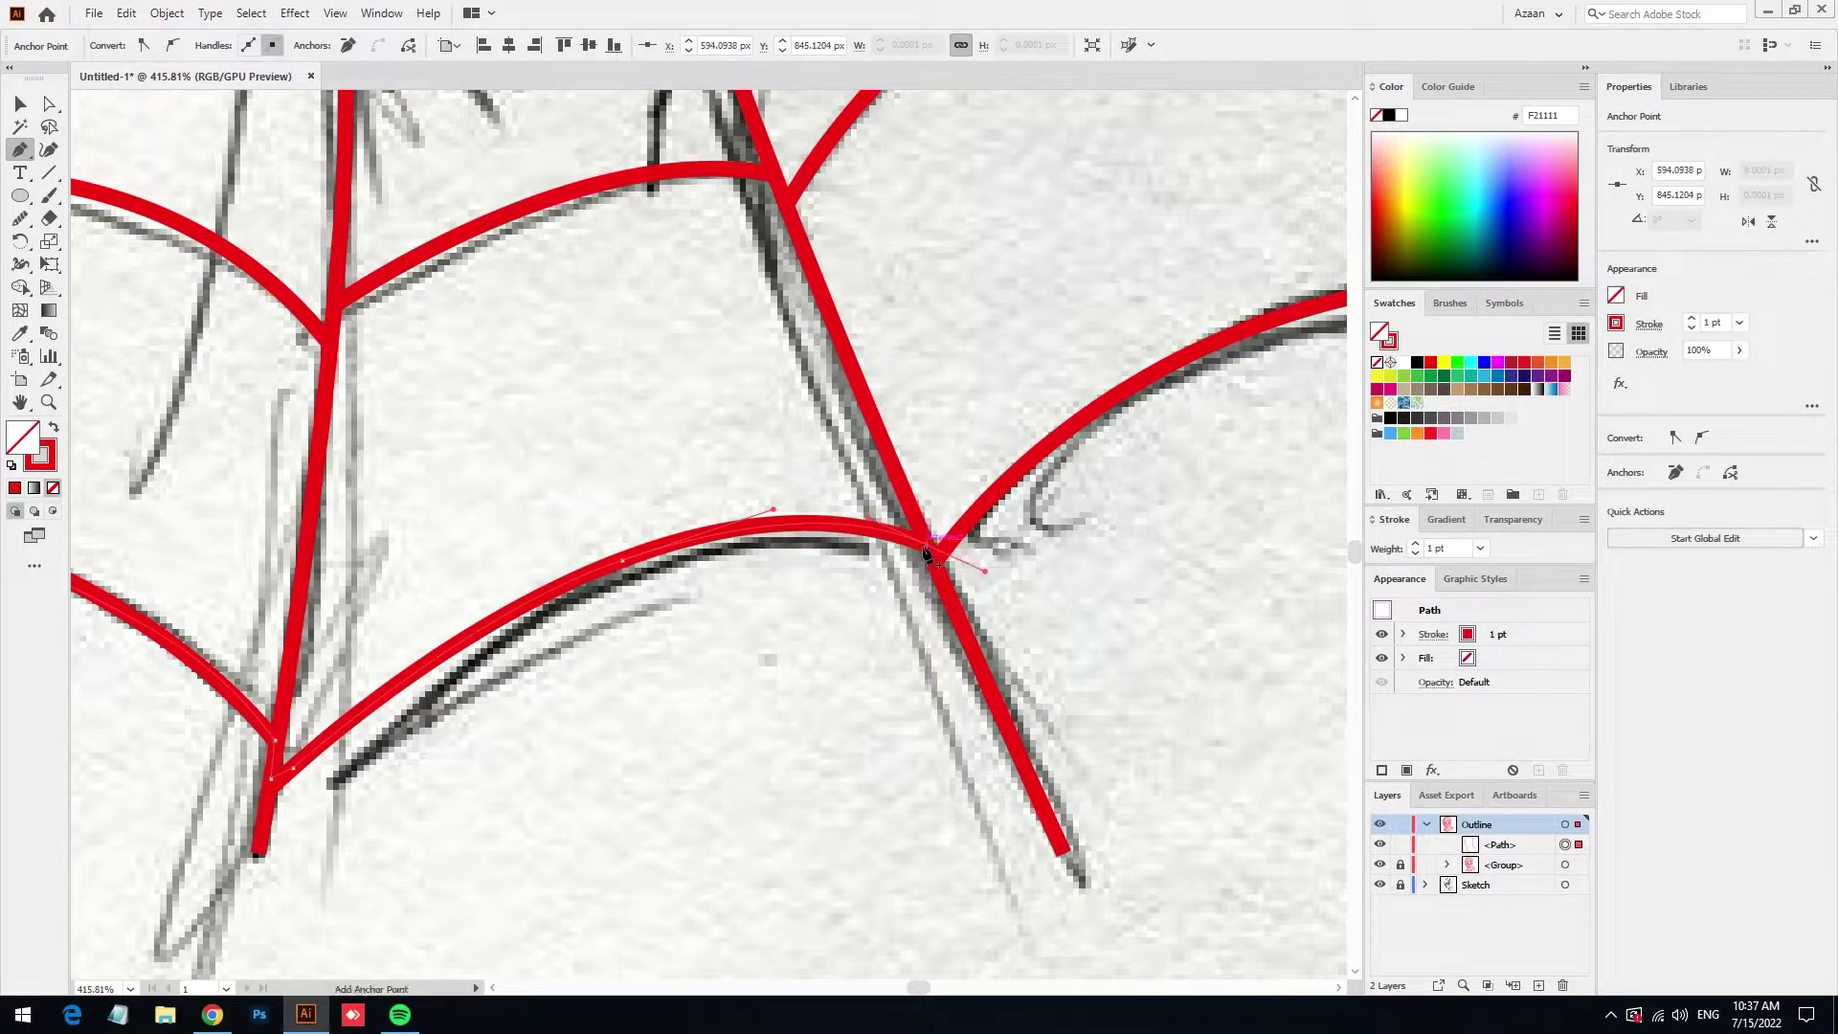
drag(953, 553, 530, 609)
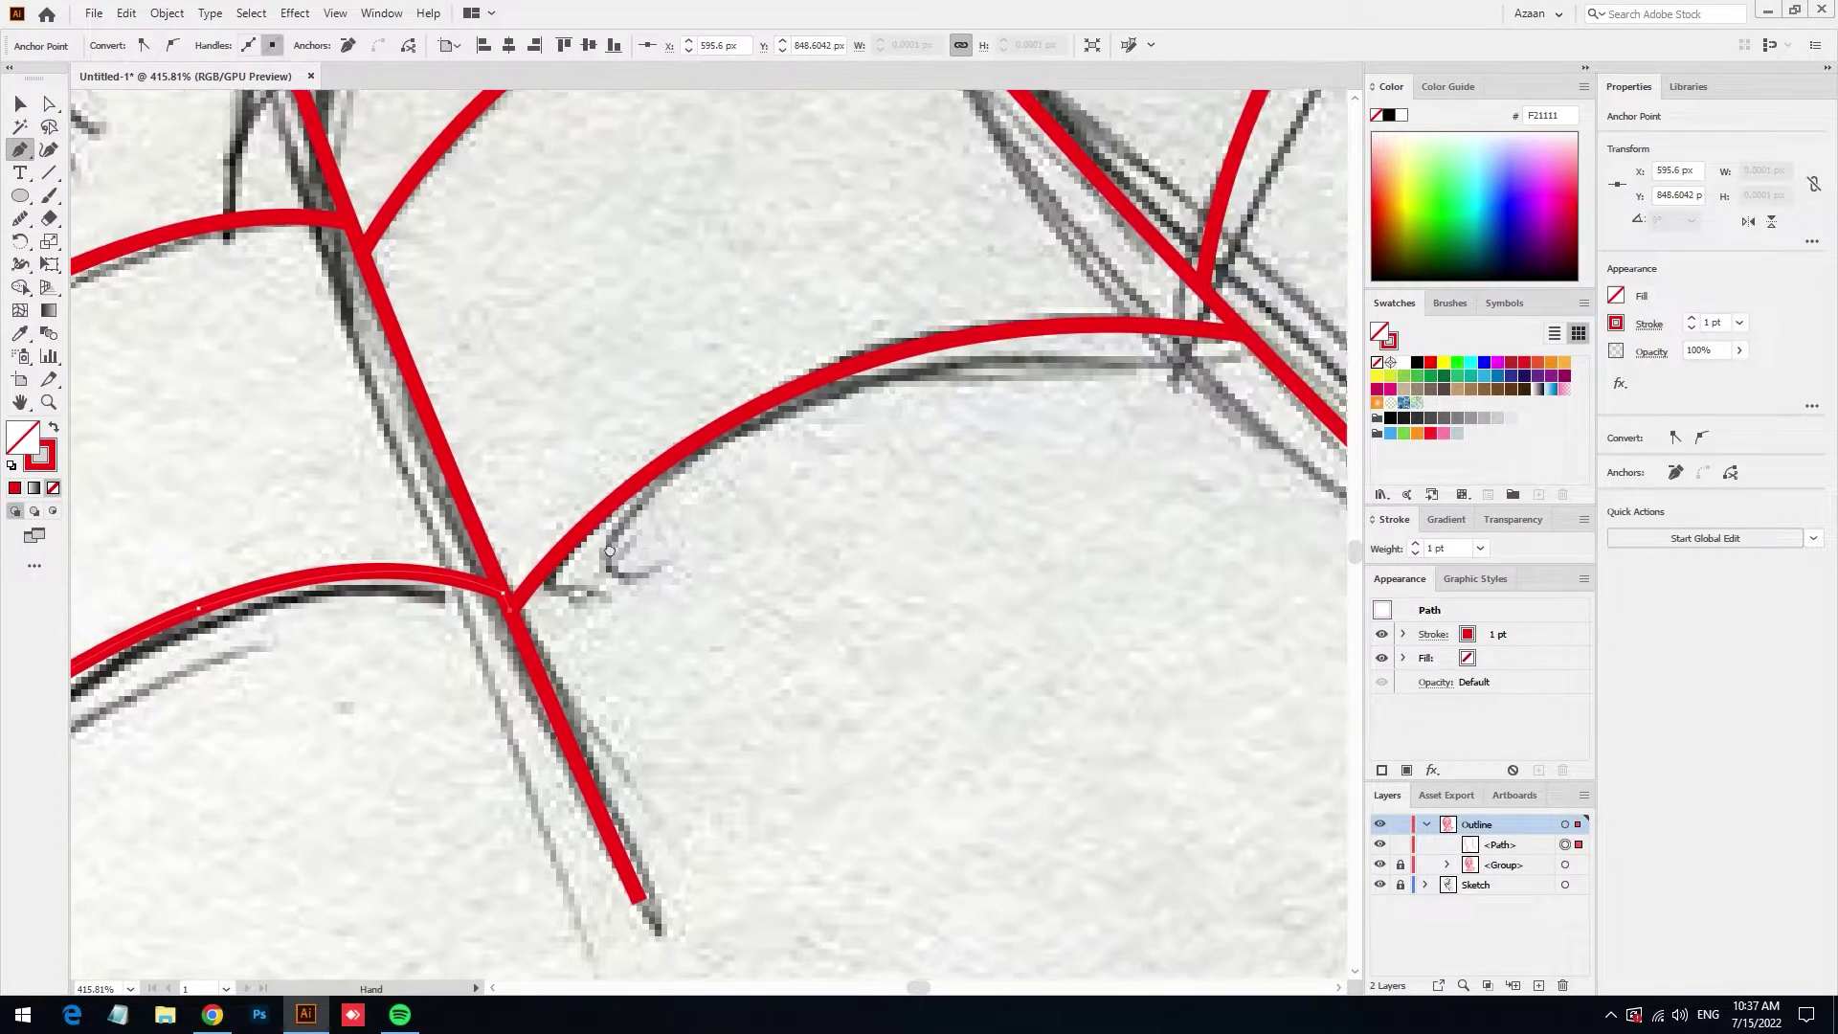
mouse_move(852, 368)
mouse_down()
mouse_move(1067, 302)
mouse_move(880, 329)
mouse_up()
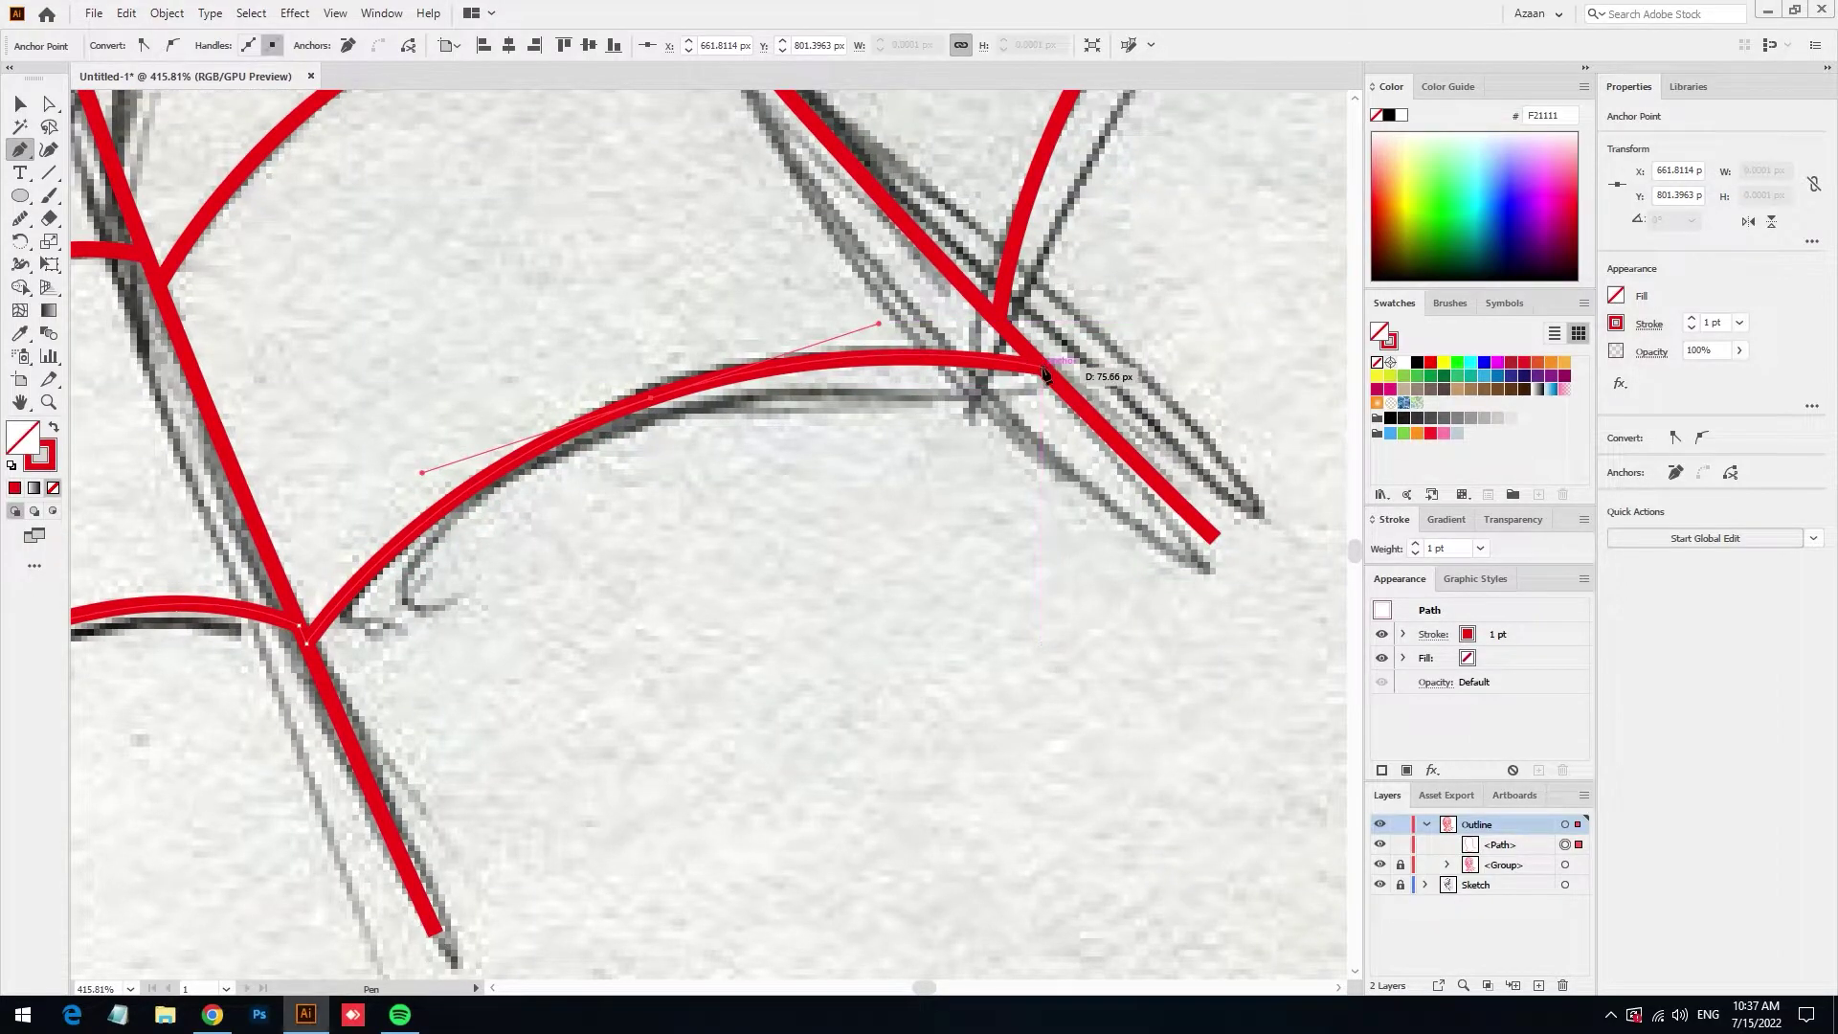
mouse_move(1040, 339)
mouse_down()
mouse_move(1102, 511)
mouse_move(566, 775)
mouse_up()
click(1061, 491)
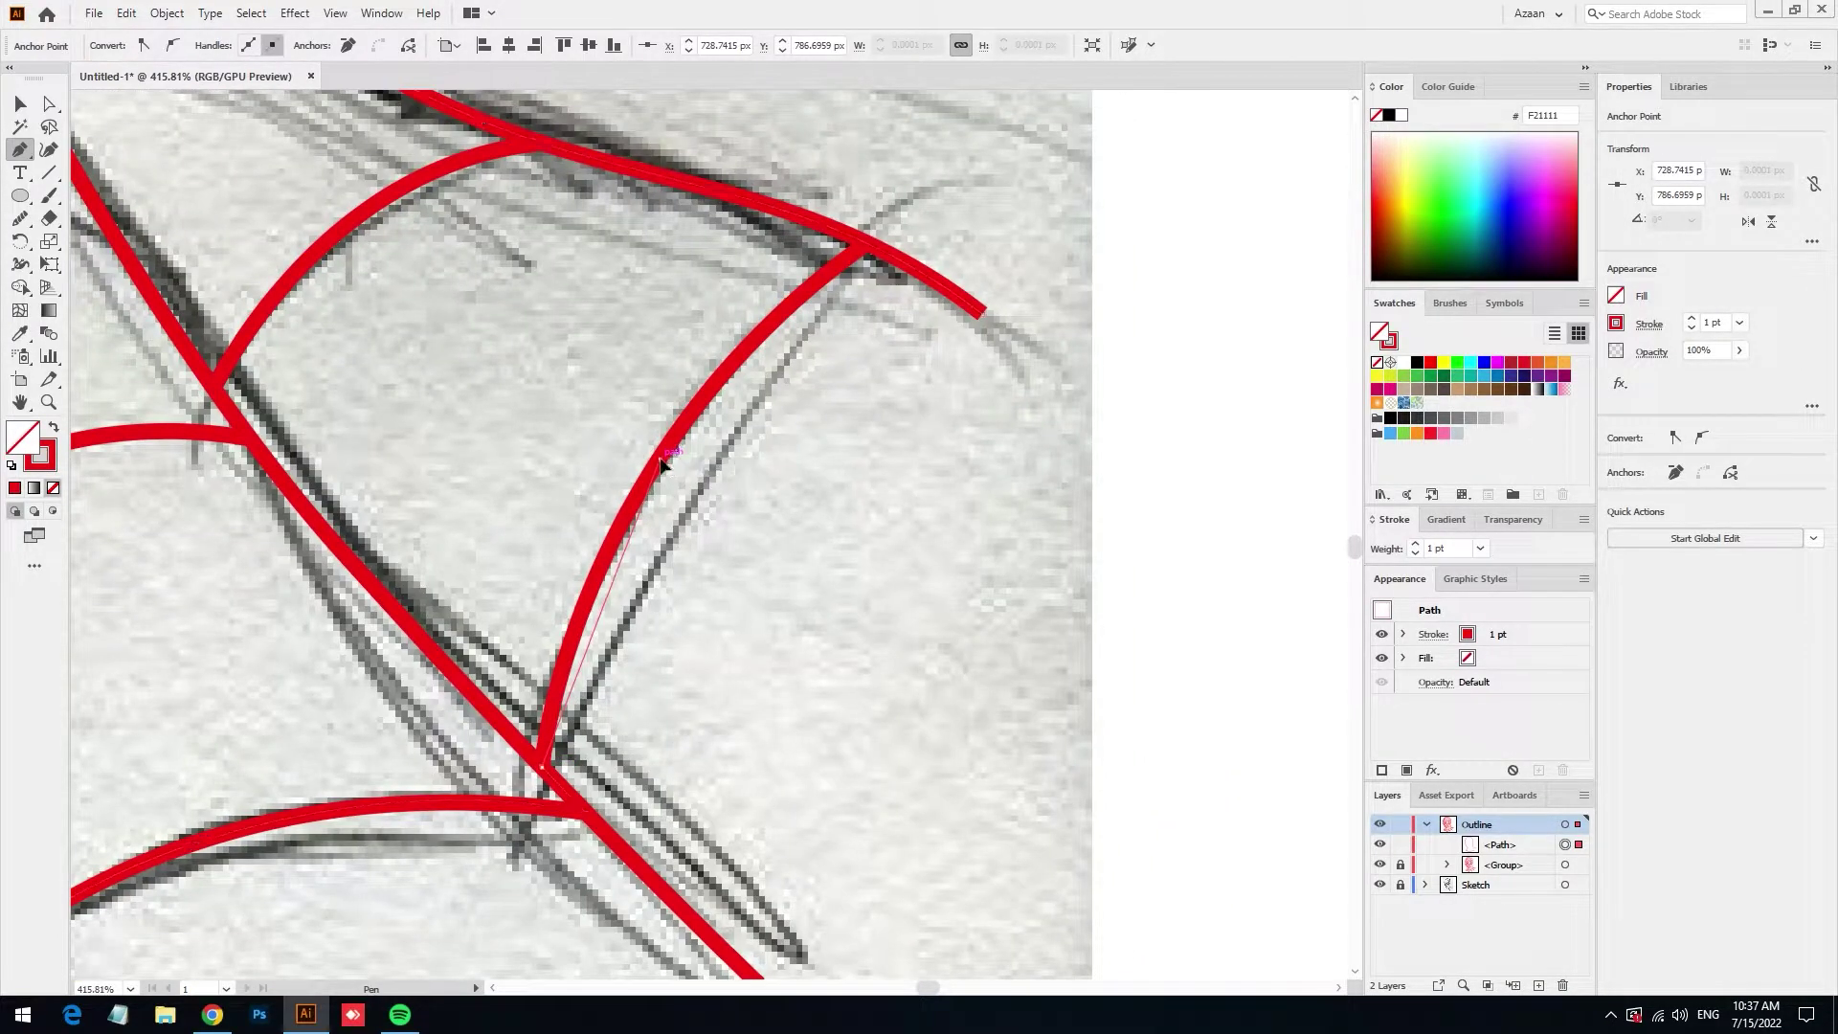
drag(661, 463, 761, 300)
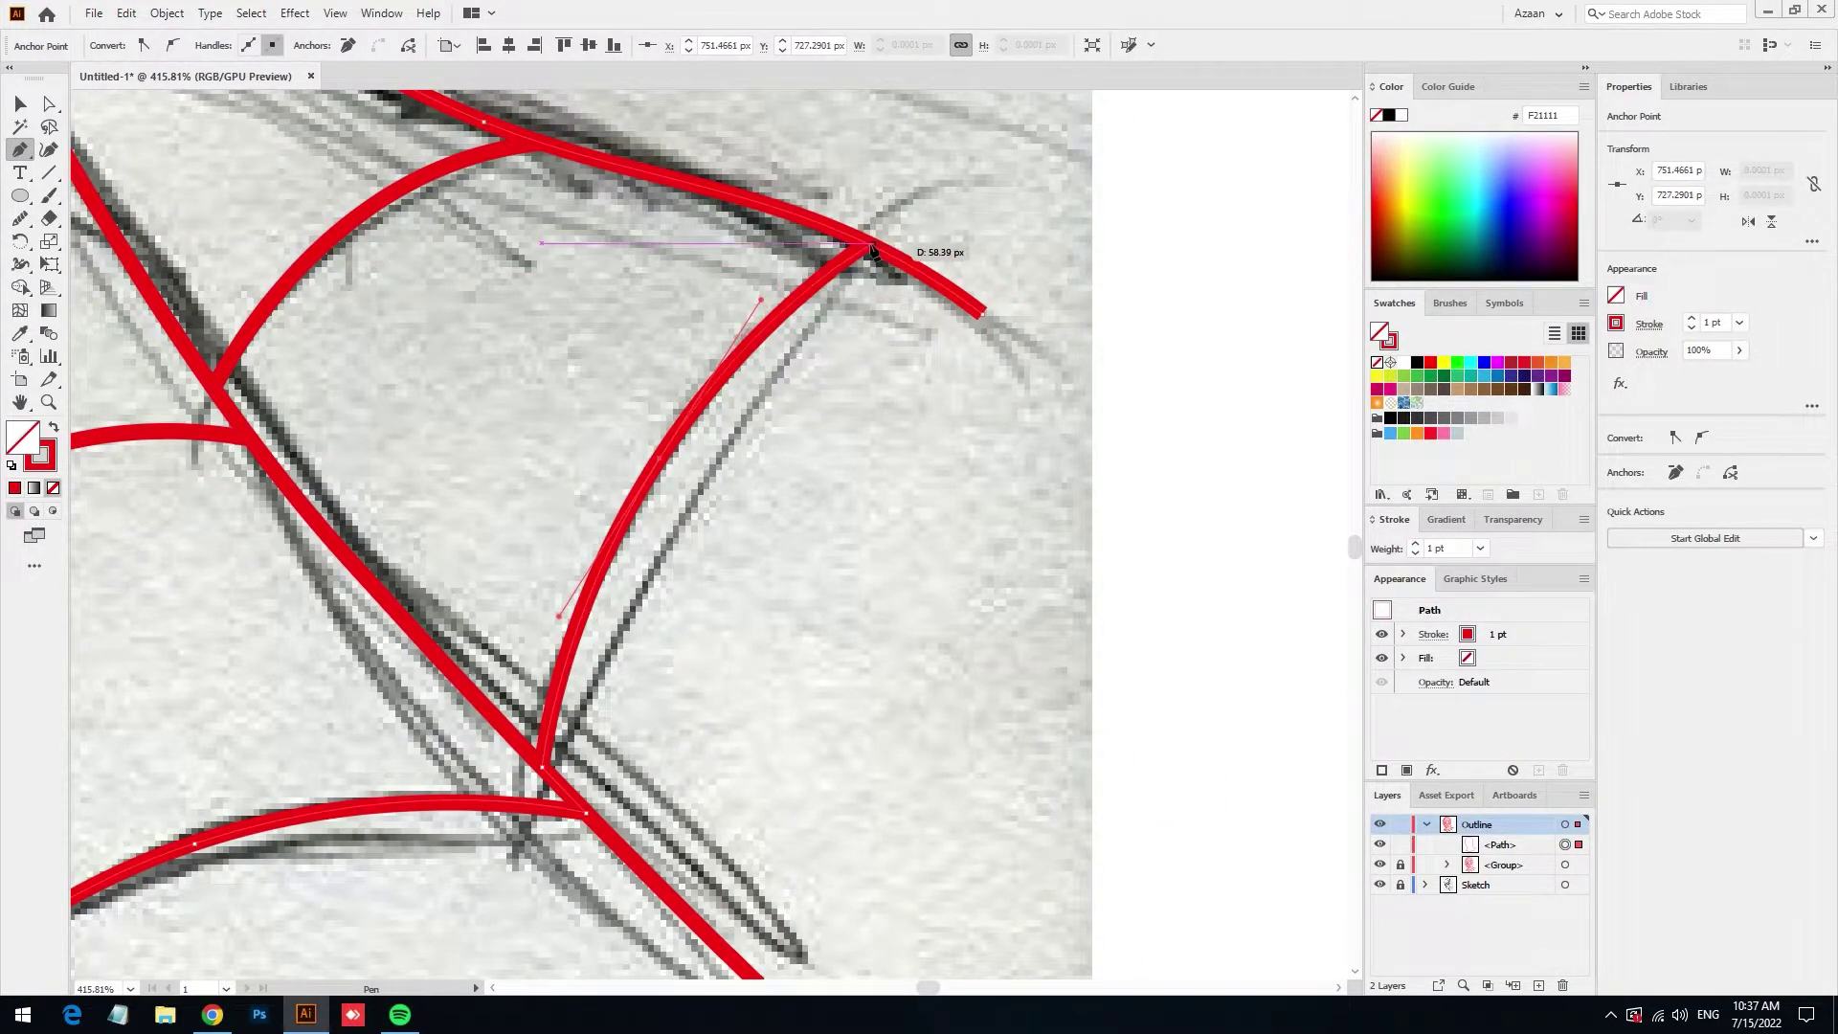
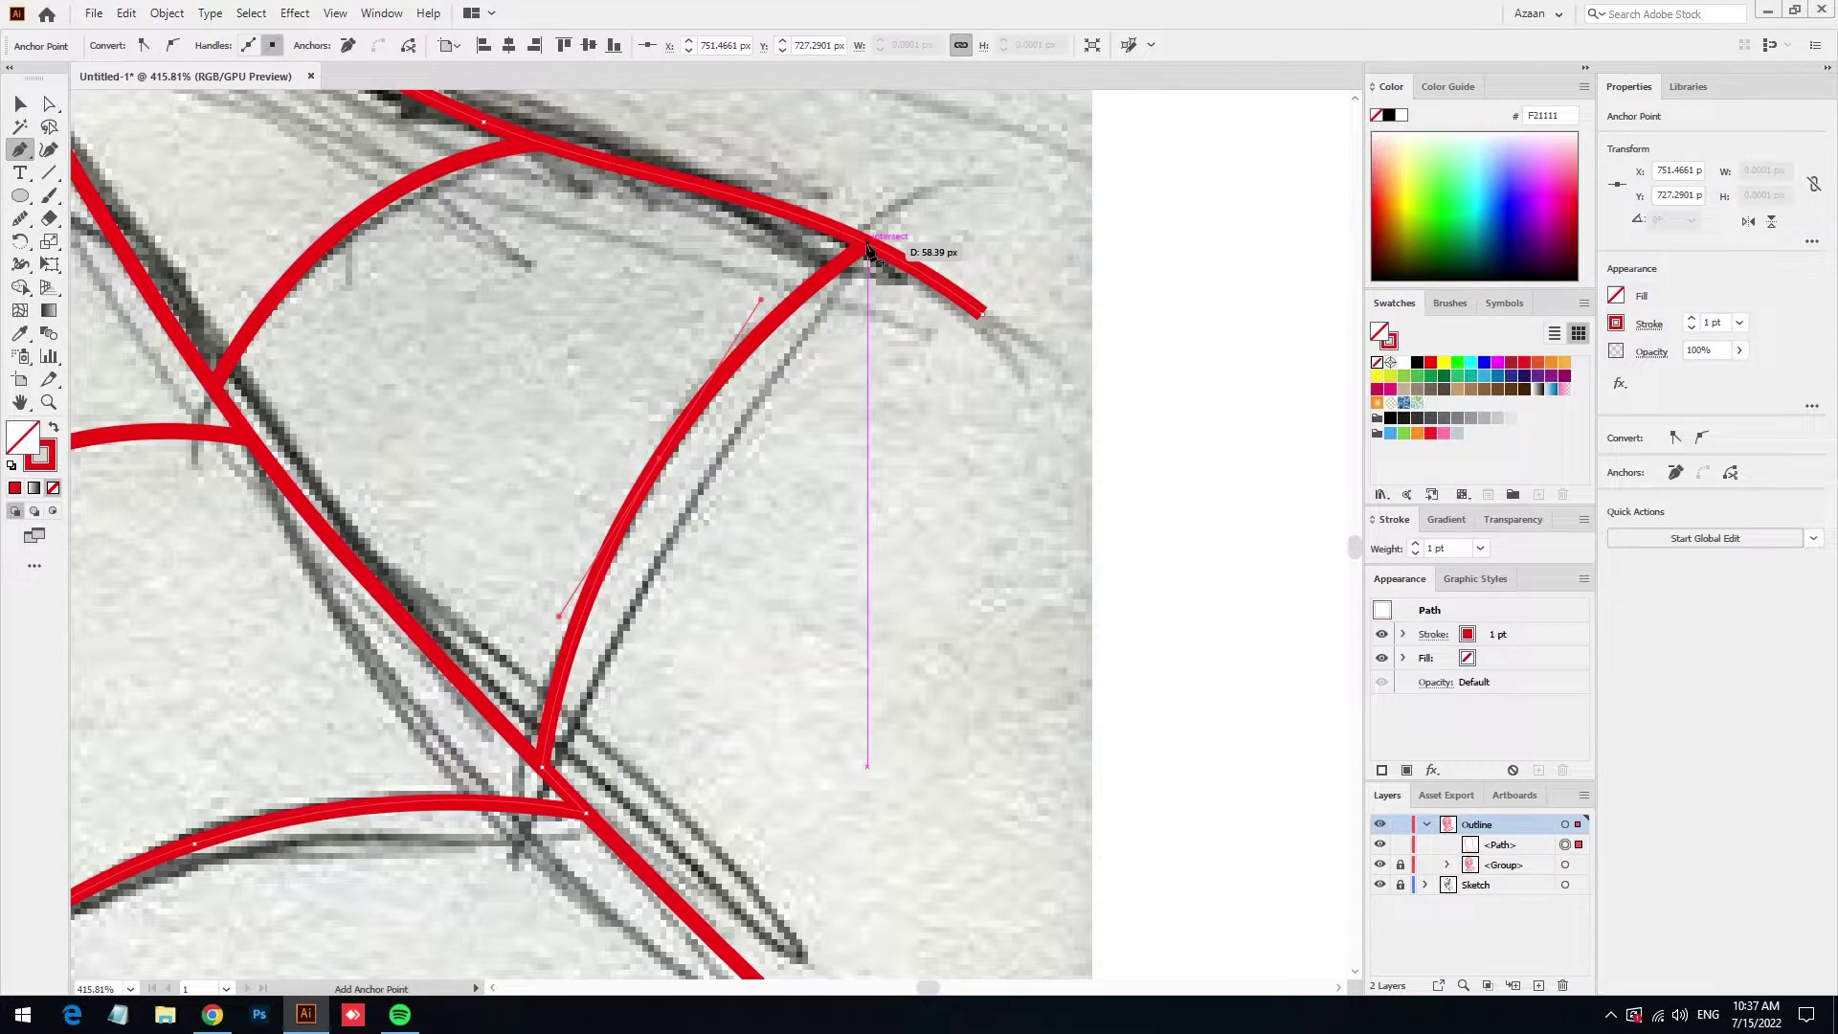
Close the head-and-neck silhouette path at the web junction
click(857, 257)
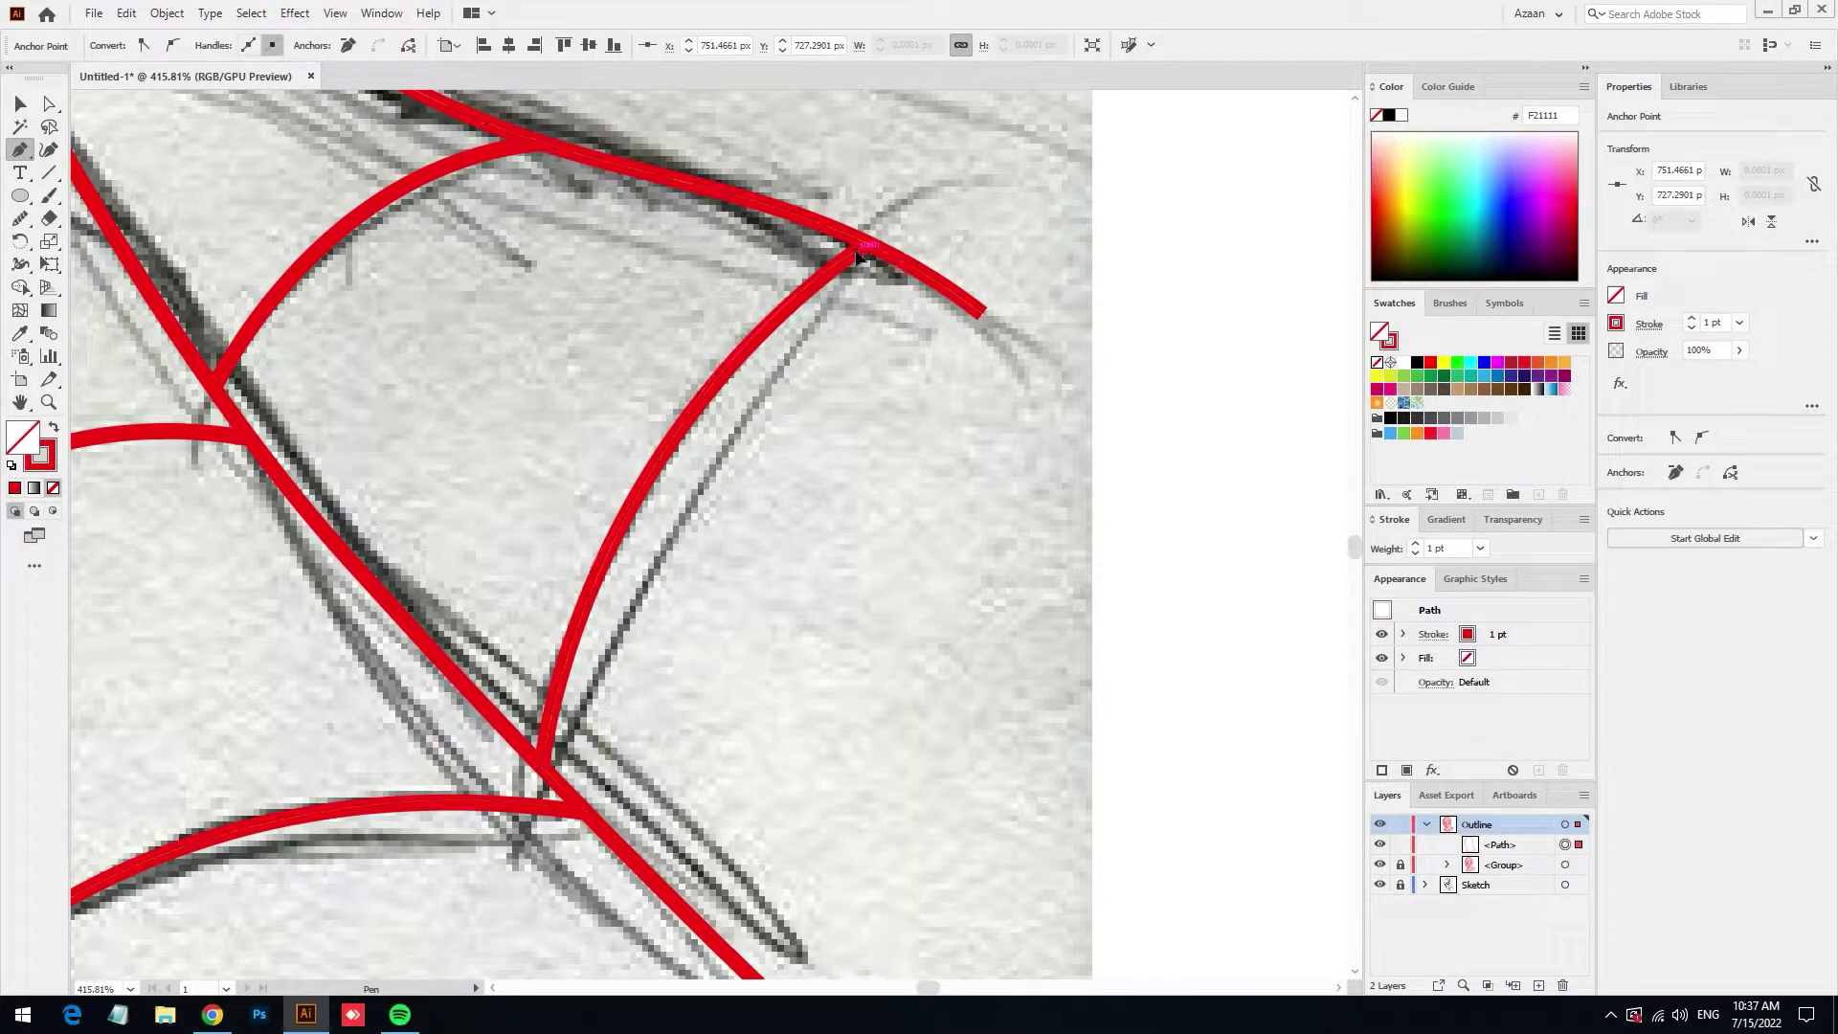
click(21, 103)
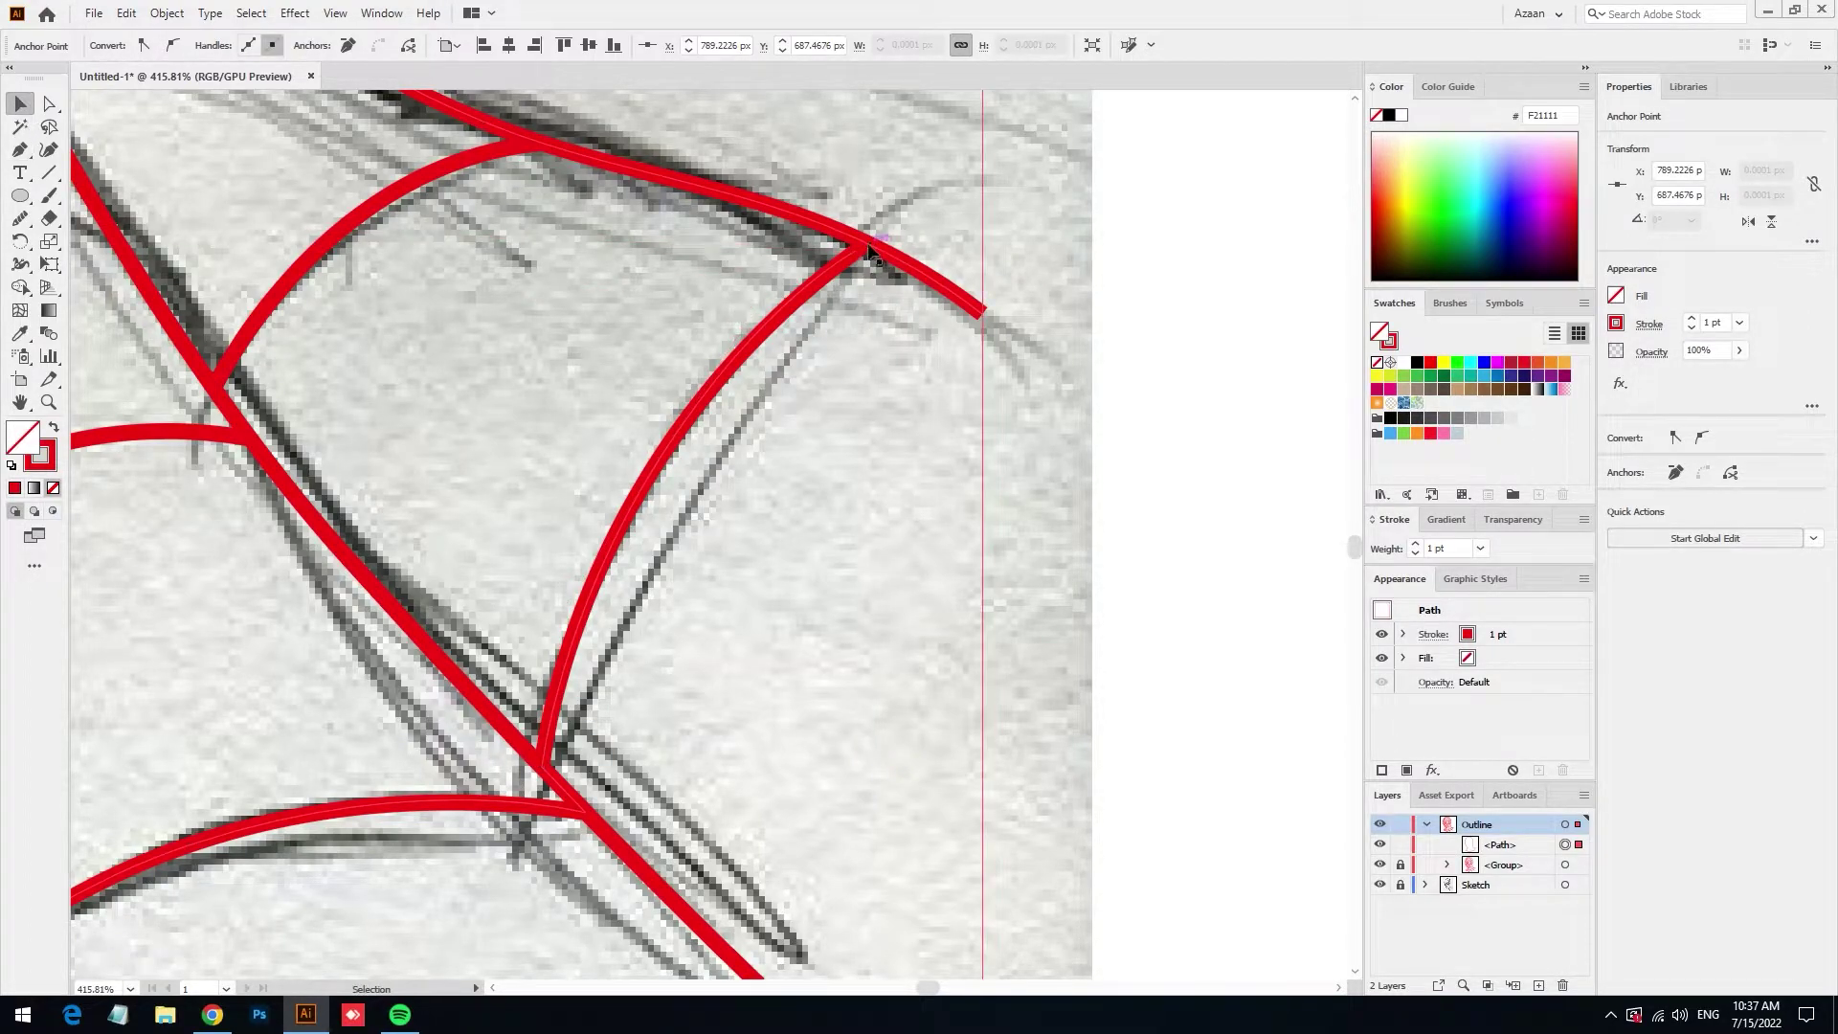
key(p)
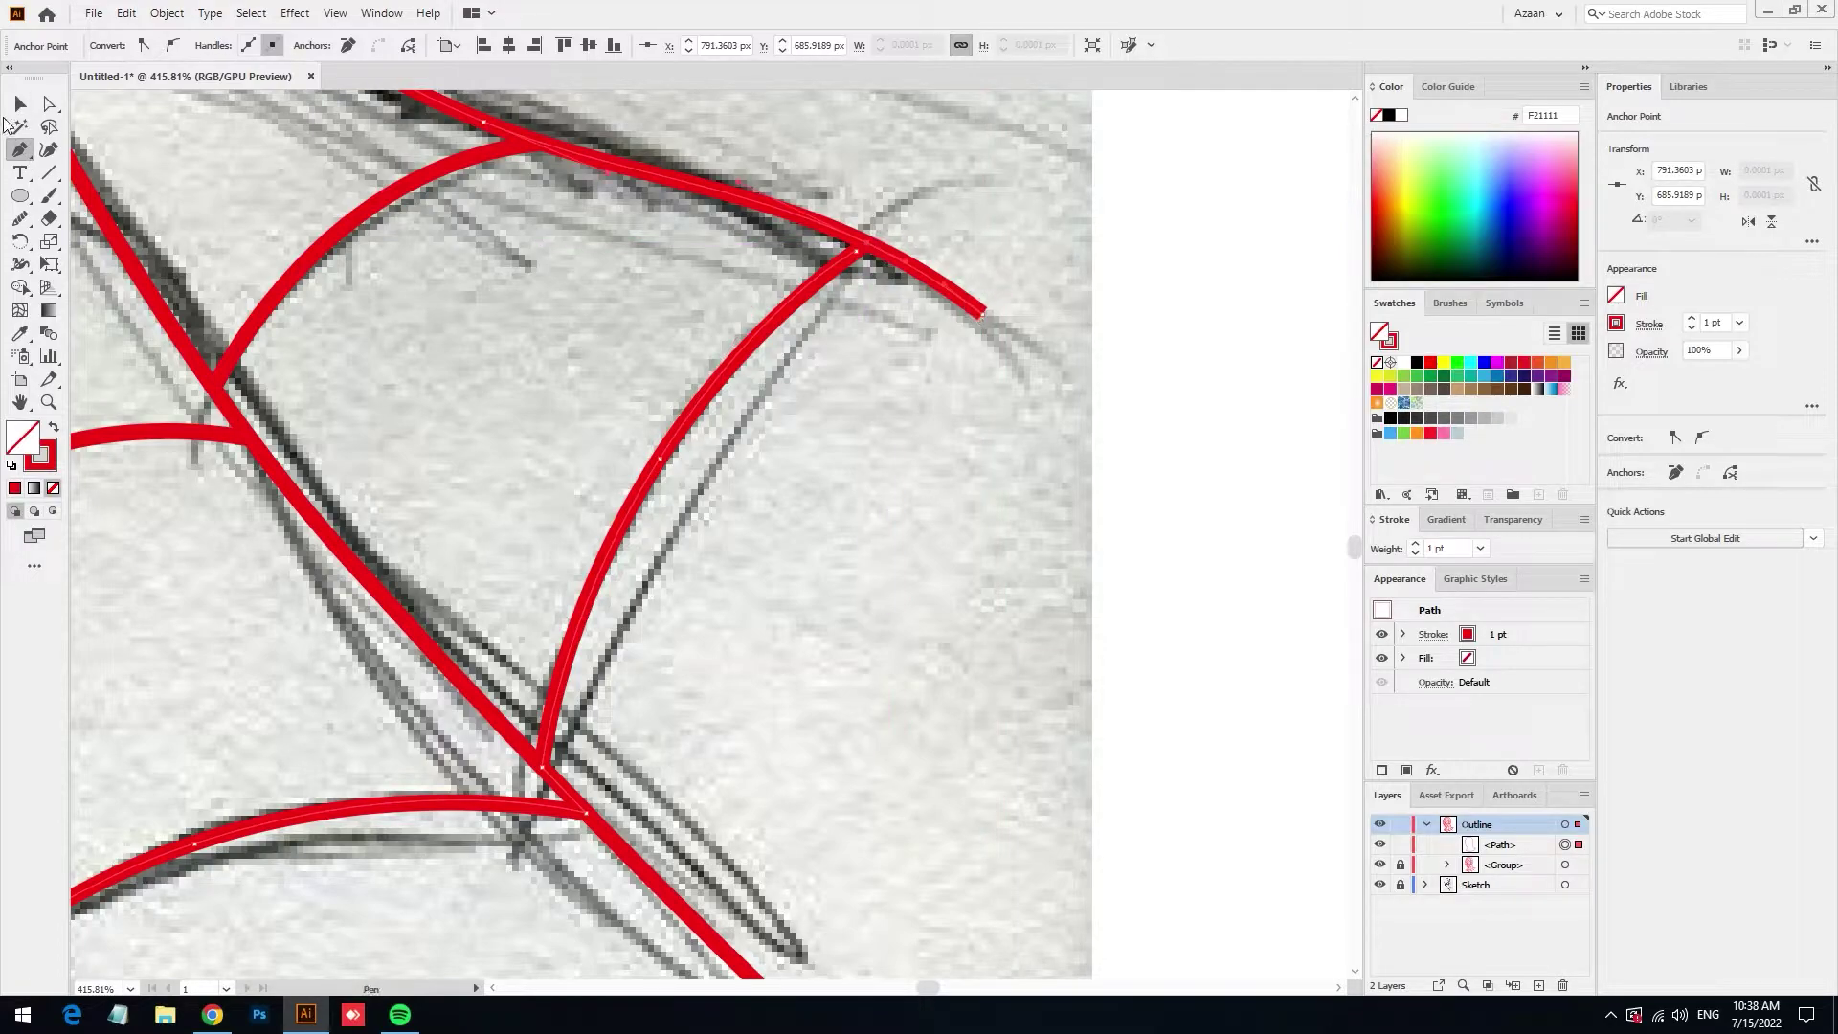
click(20, 104)
key(p)
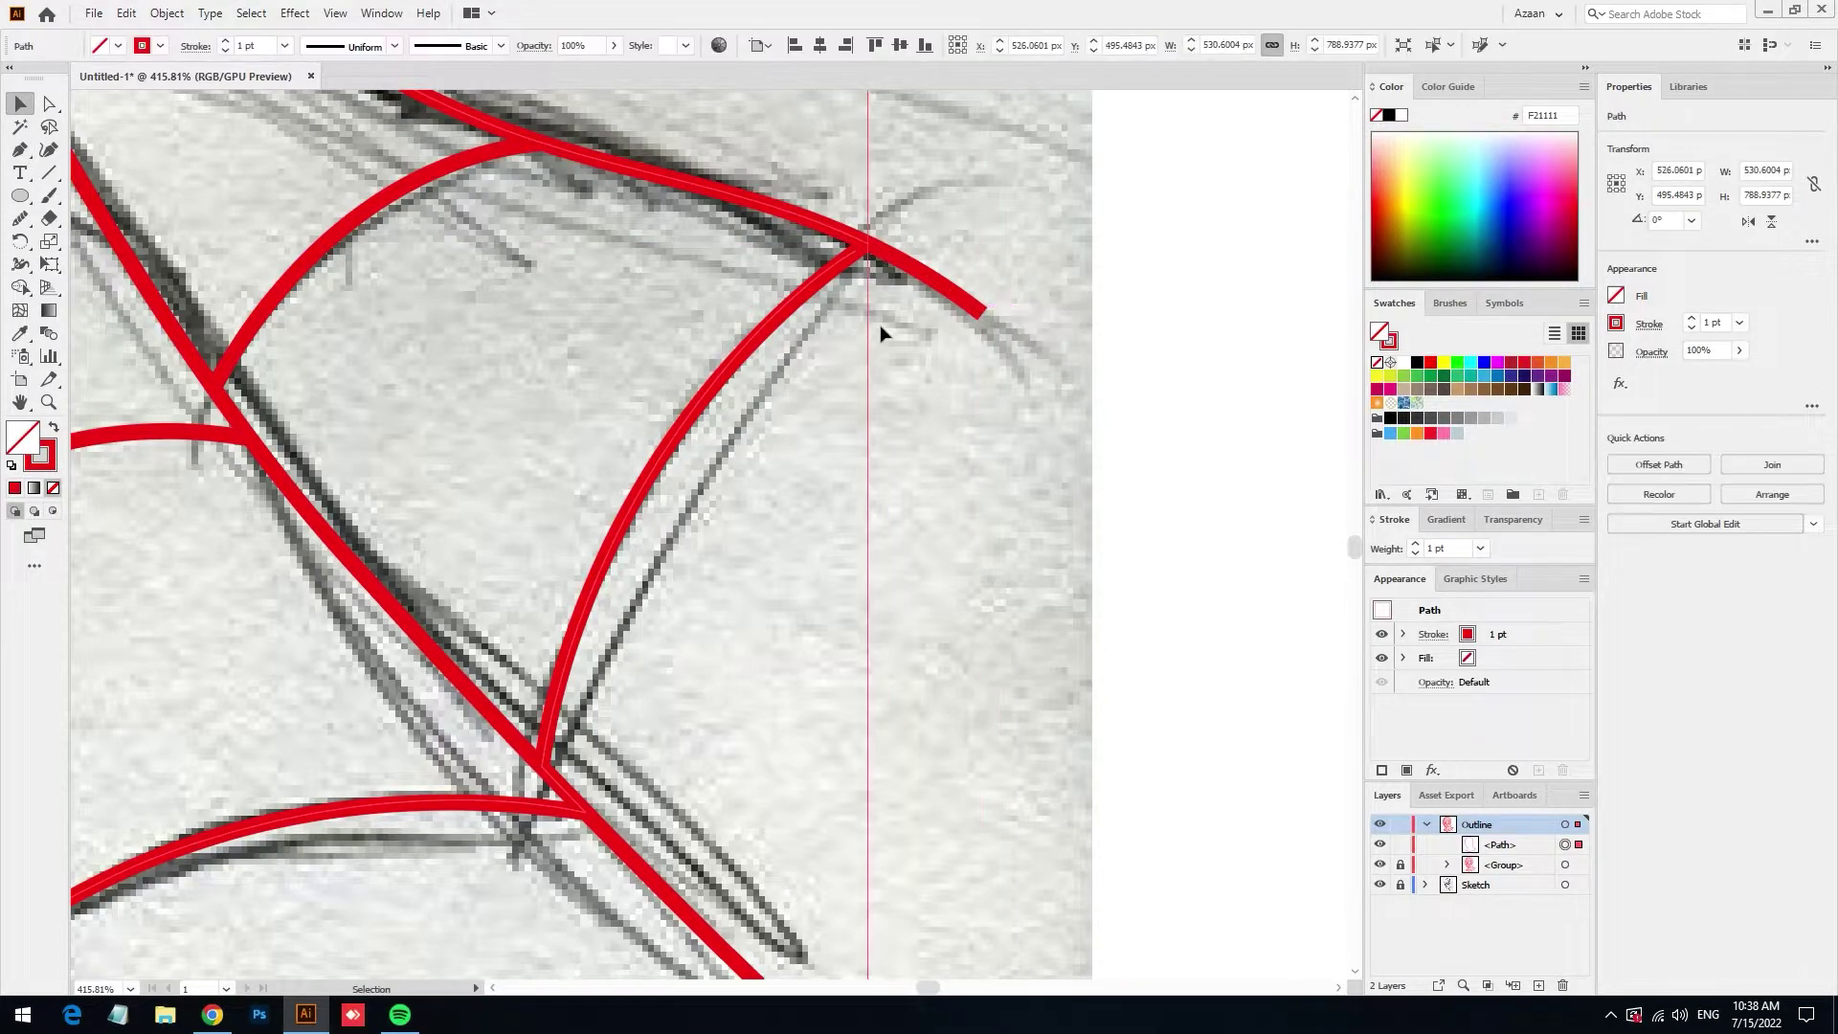
click(862, 251)
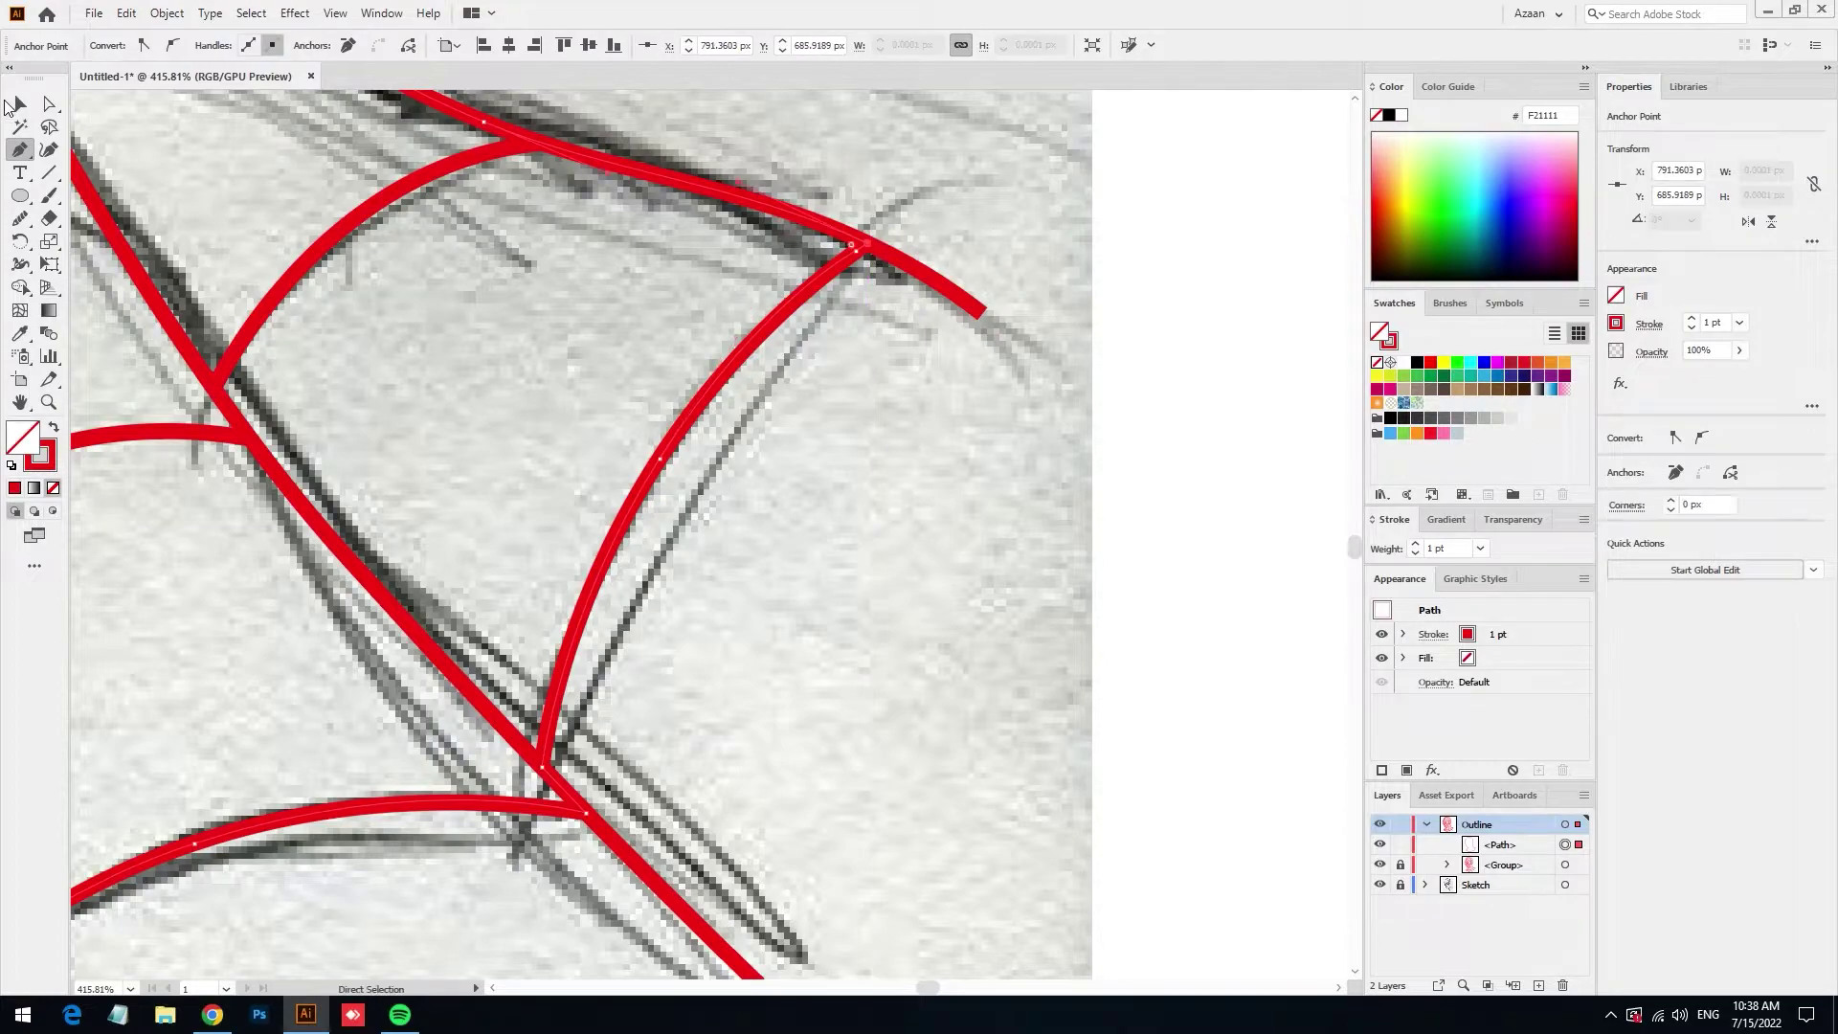
Try a solid red fill on the closed silhouette, then revert it to a red outline
key(v)
key(shift+x)
scroll(628, 449, up, 5)
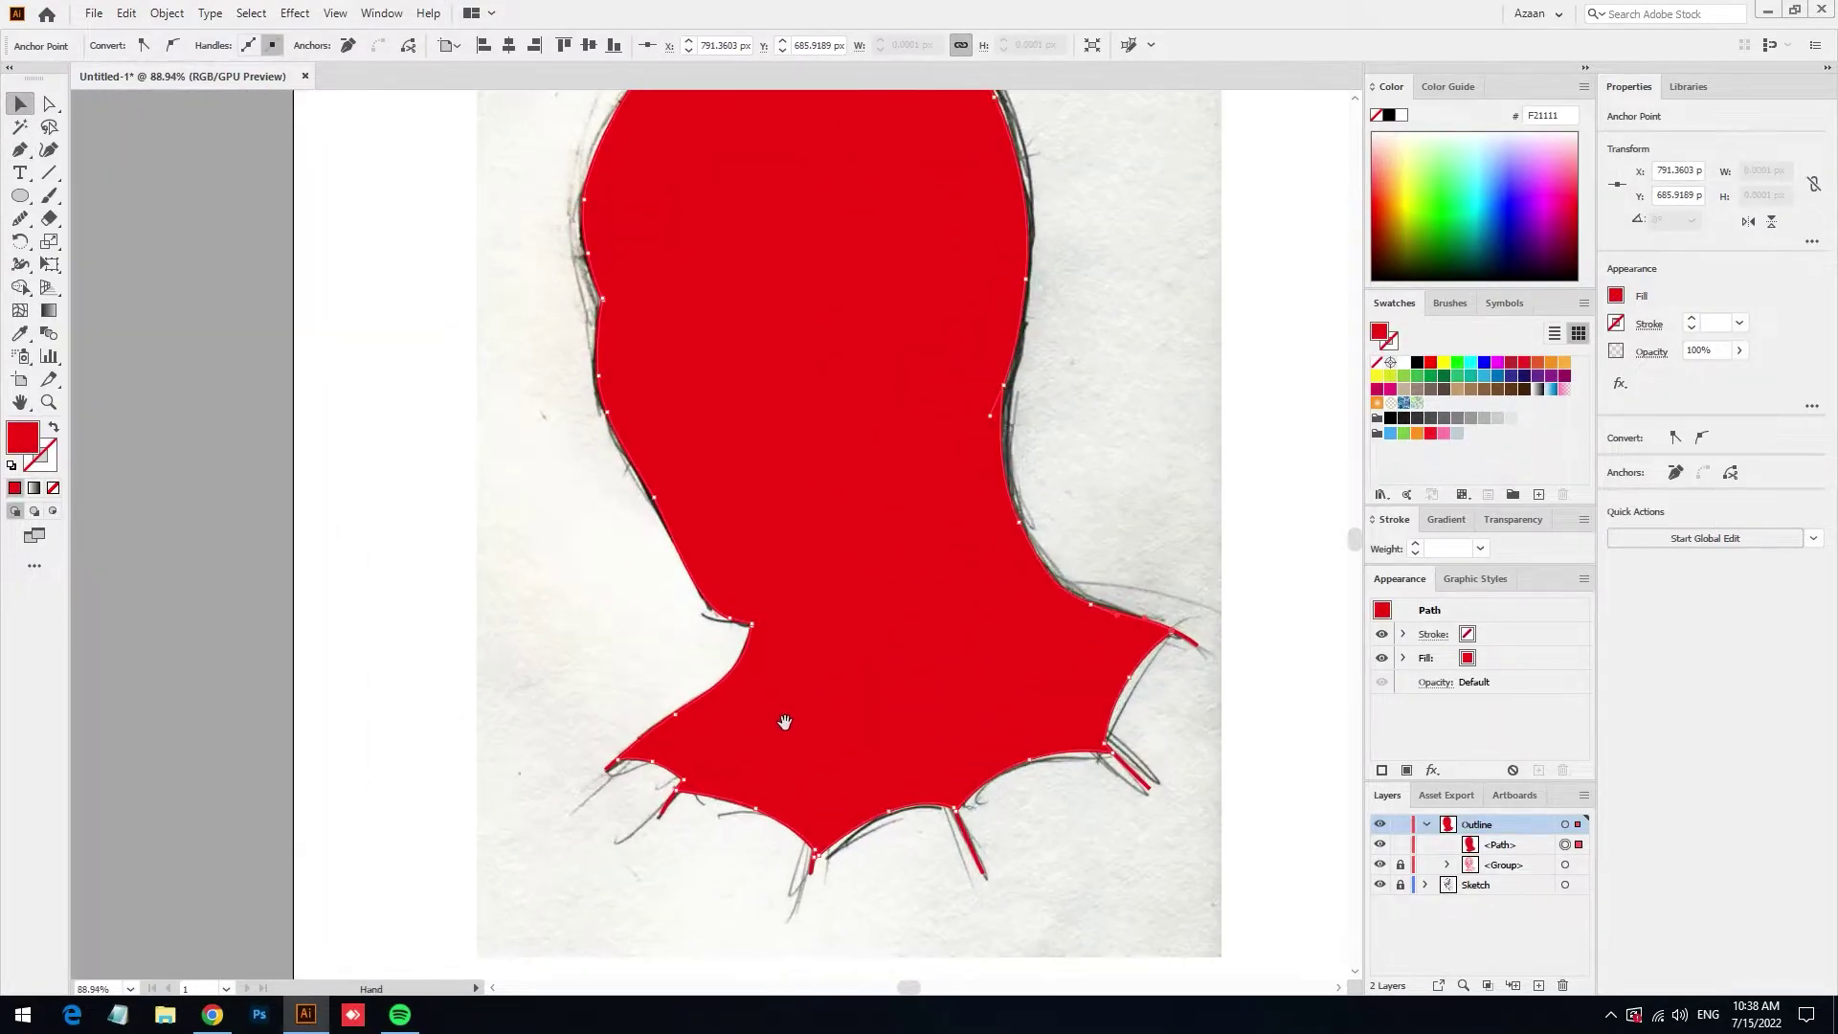
key(ctrl+z)
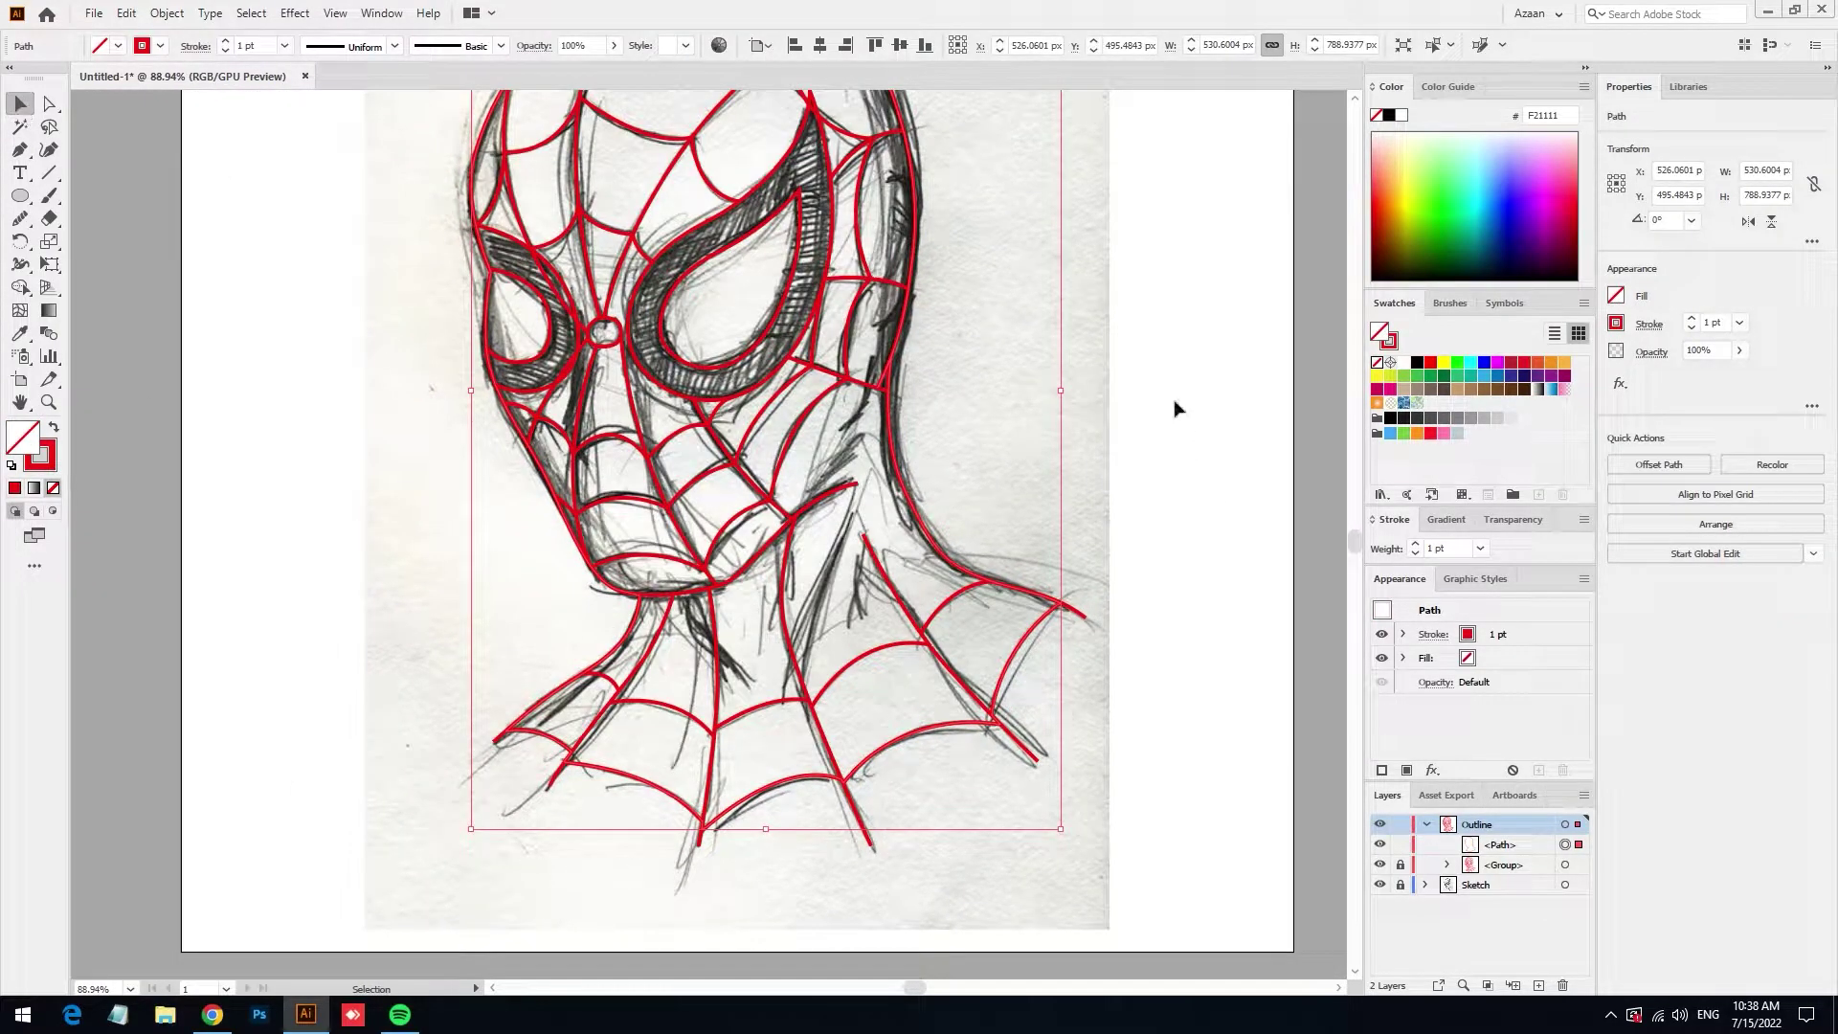
Send the silhouette behind the web lines with Ctrl+[ and lock it
click(1177, 408)
click(1012, 657)
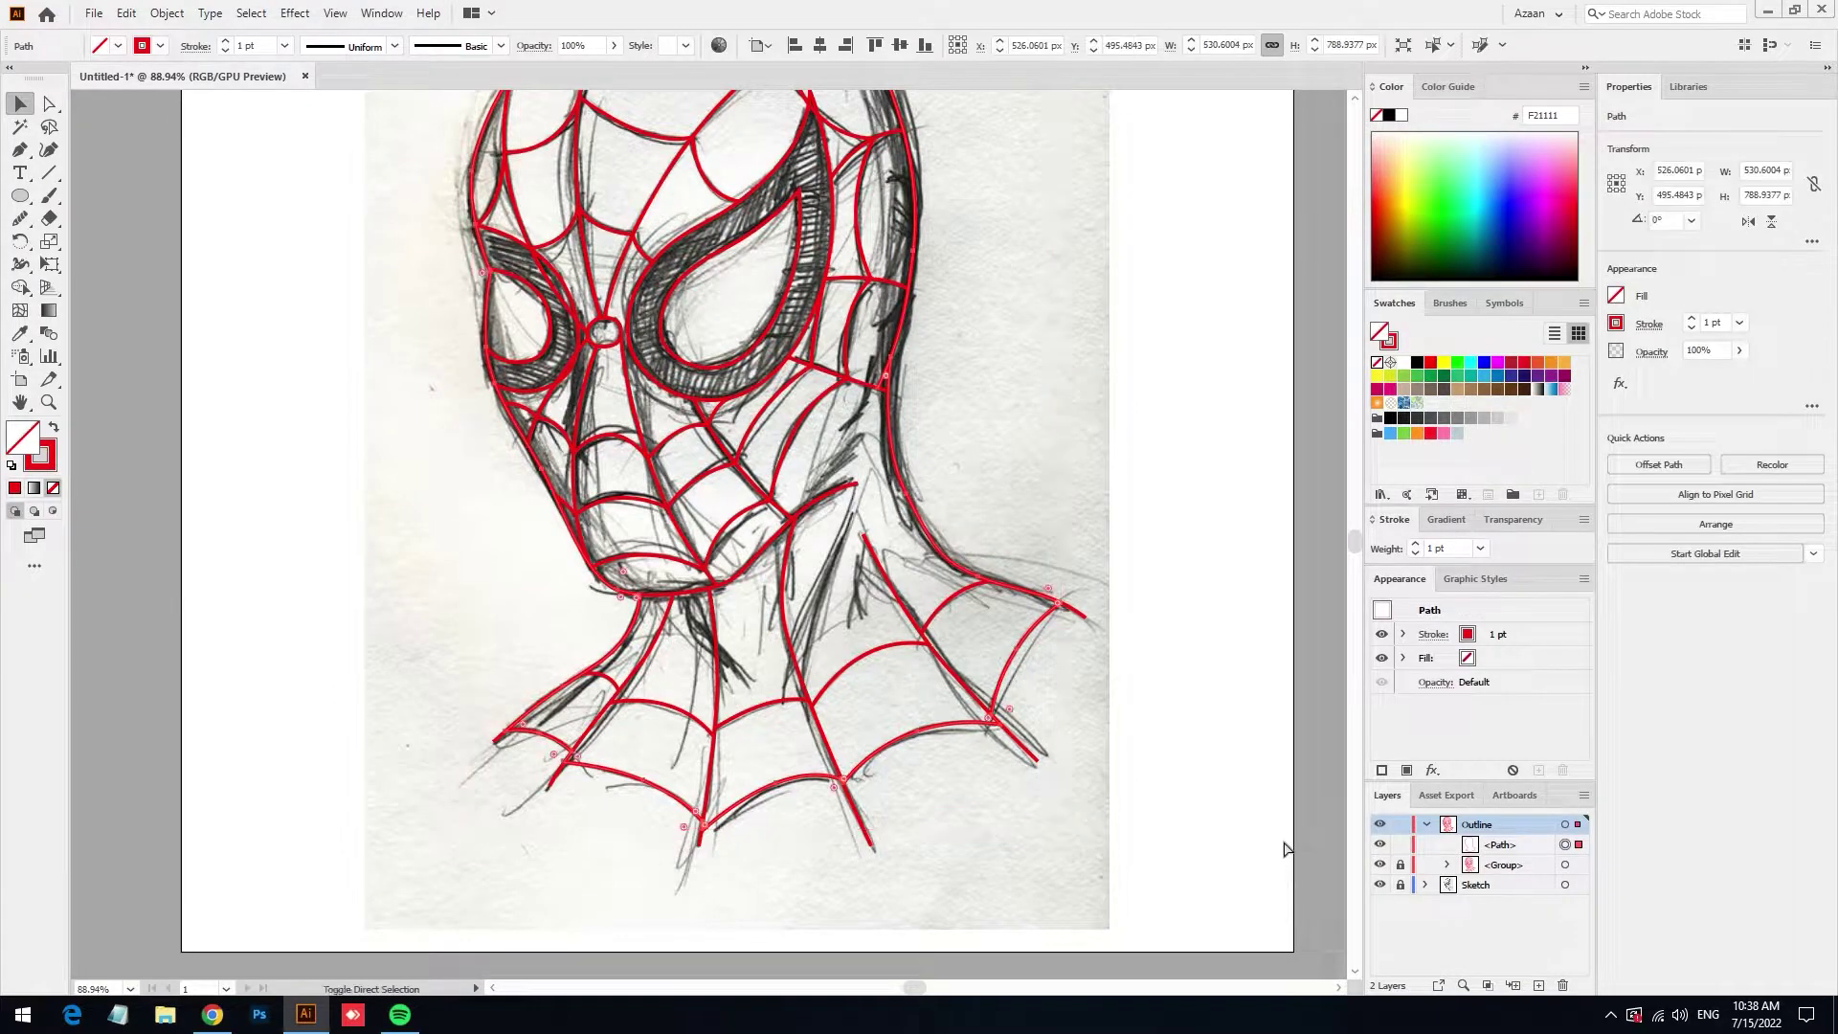
key(ctrl+bracketleft)
key(v)
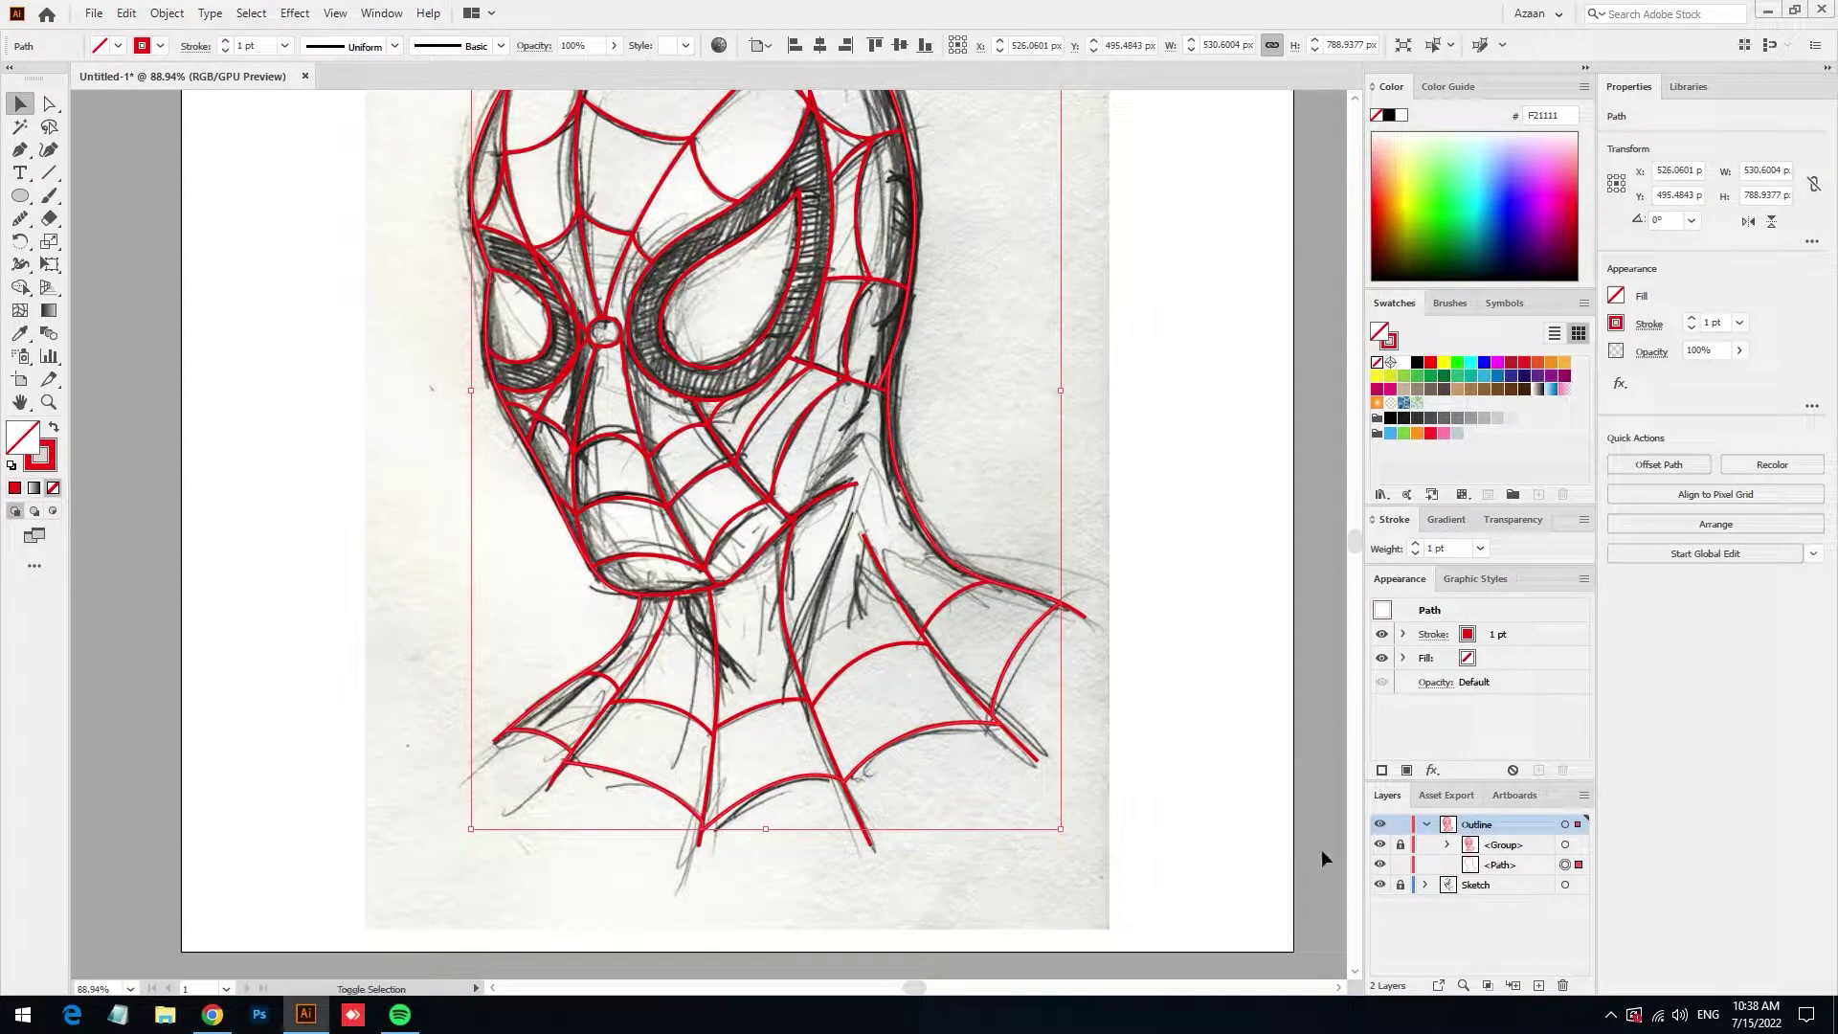
click(1400, 865)
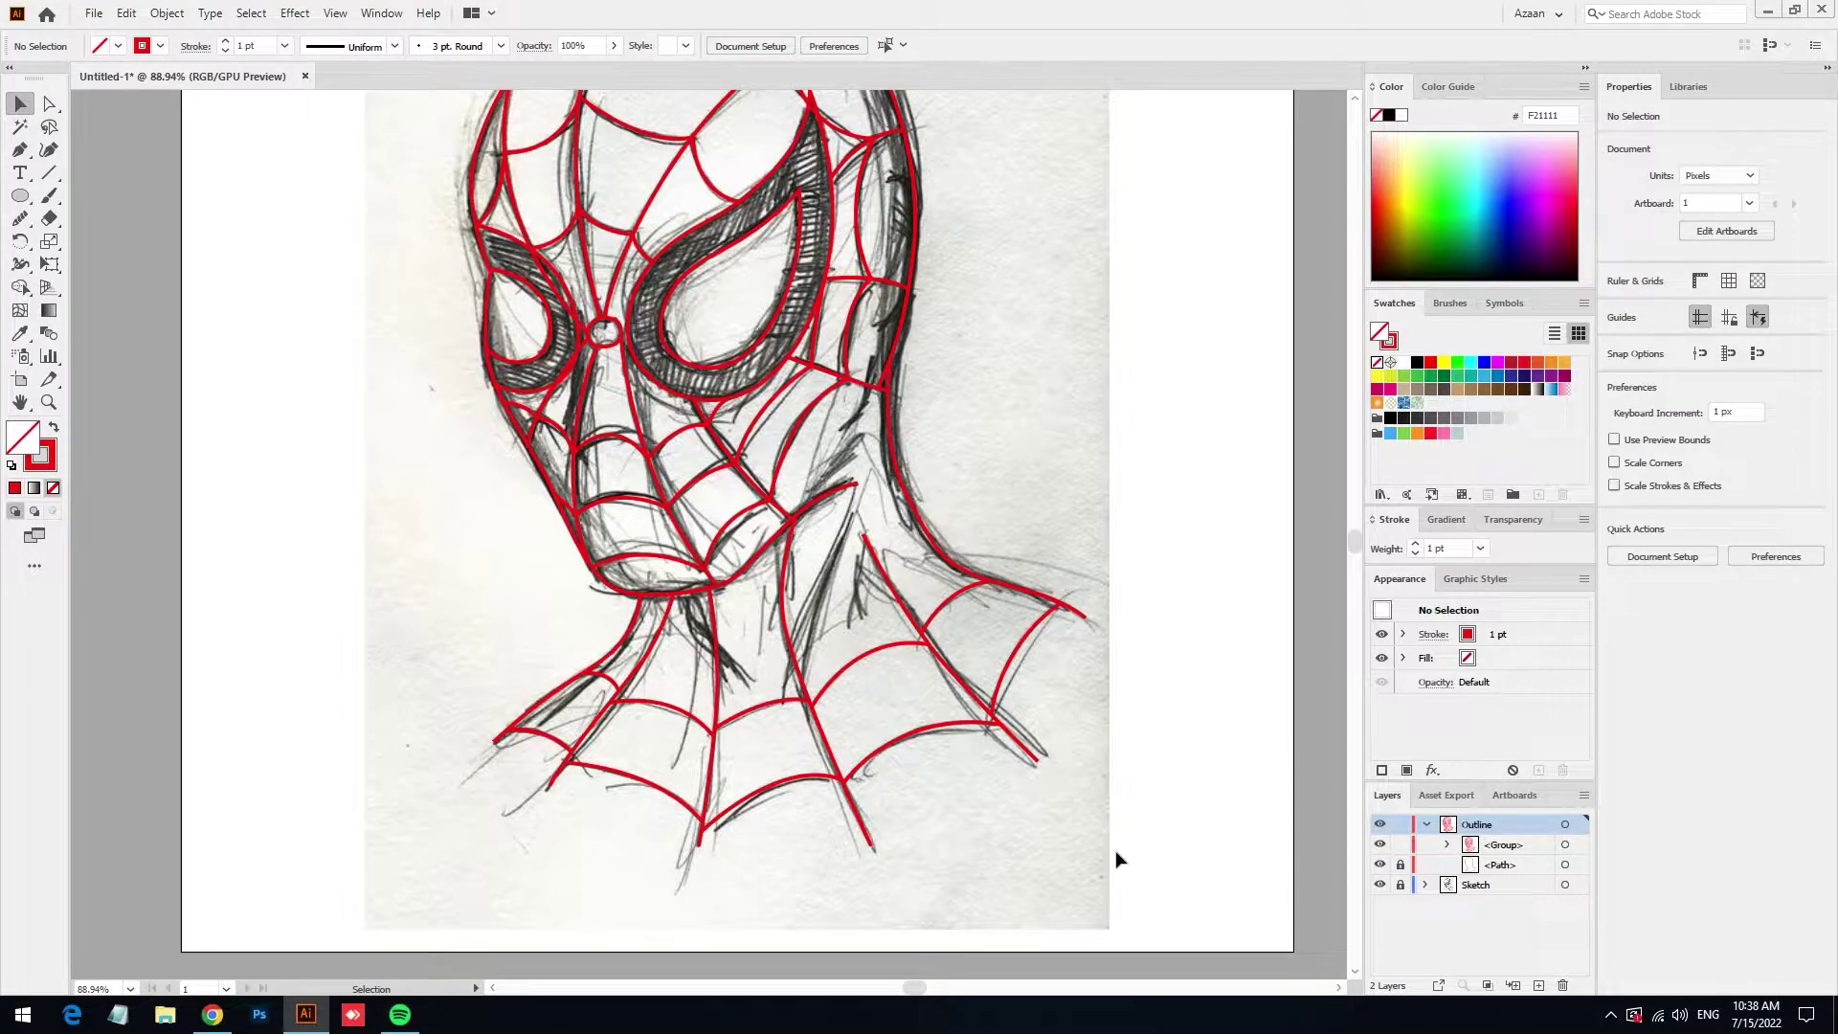
key(ctrl+a)
Set the web lines' stroke colour to black (000000)
double_click(40, 453)
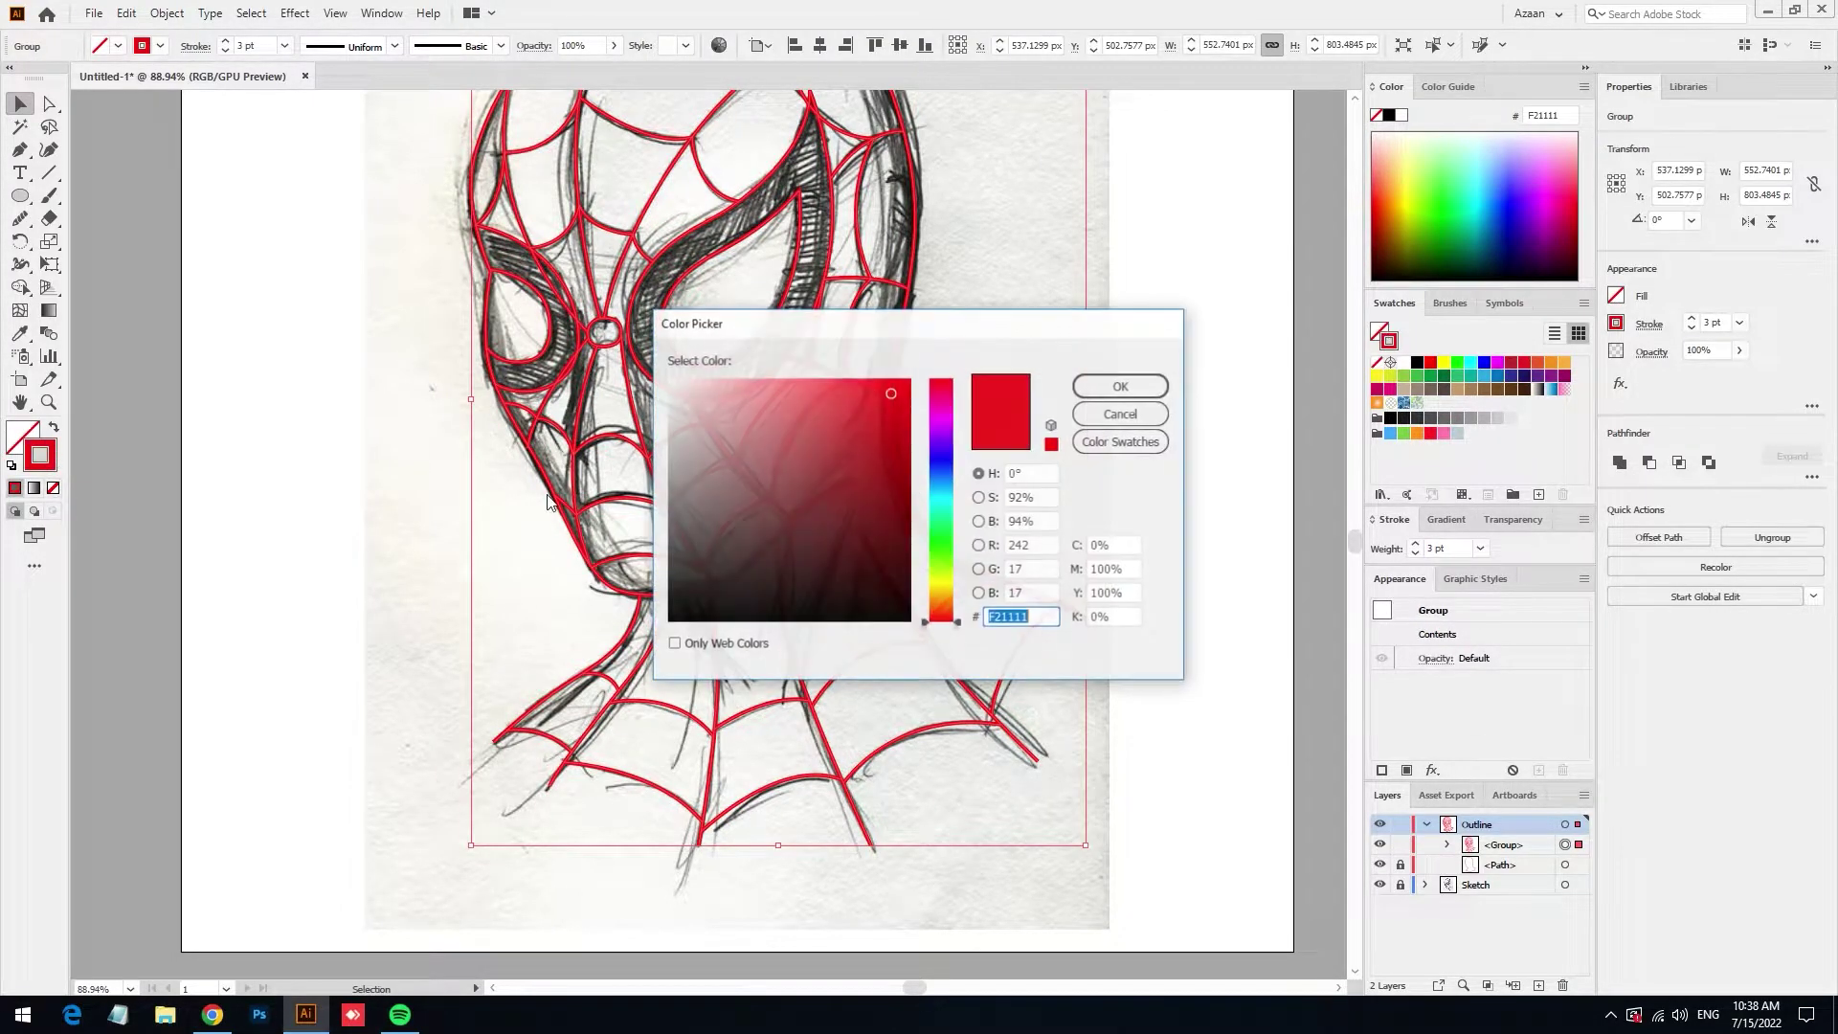
text(000000)
click(1120, 382)
key(a)
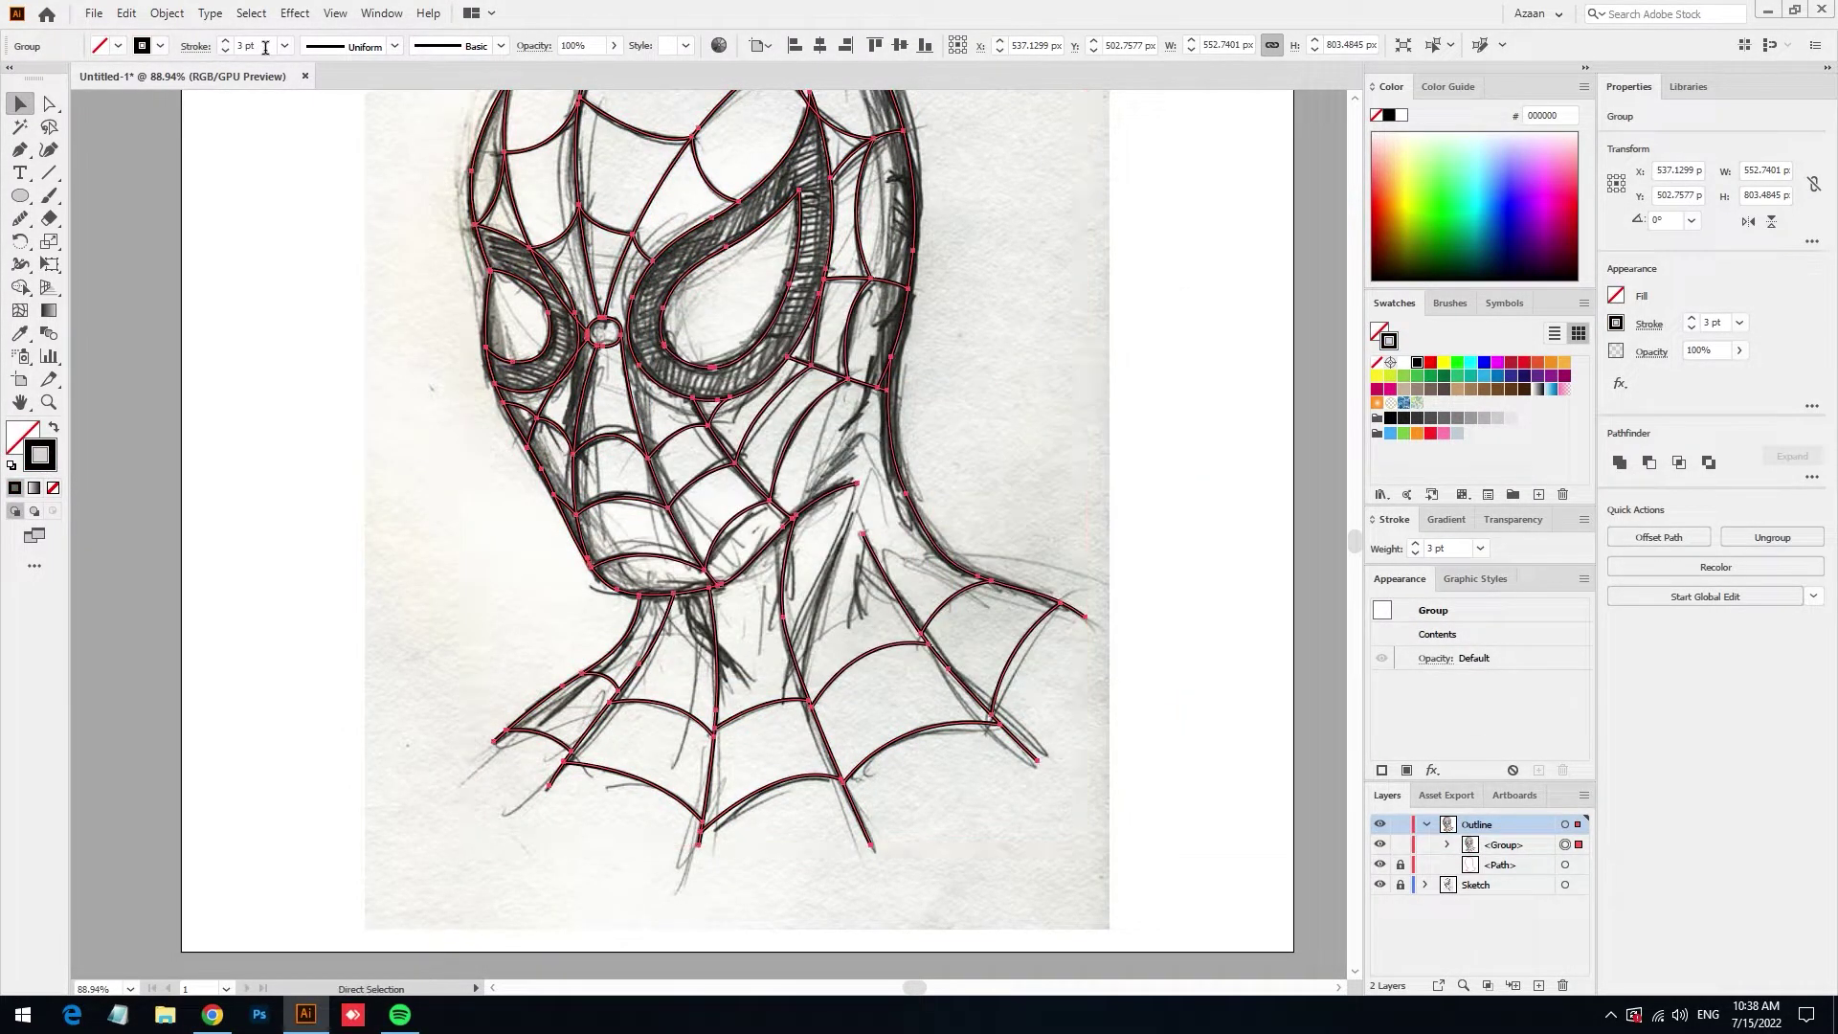
Set the web lines' stroke weight to 4 pt
click(227, 42)
click(227, 42)
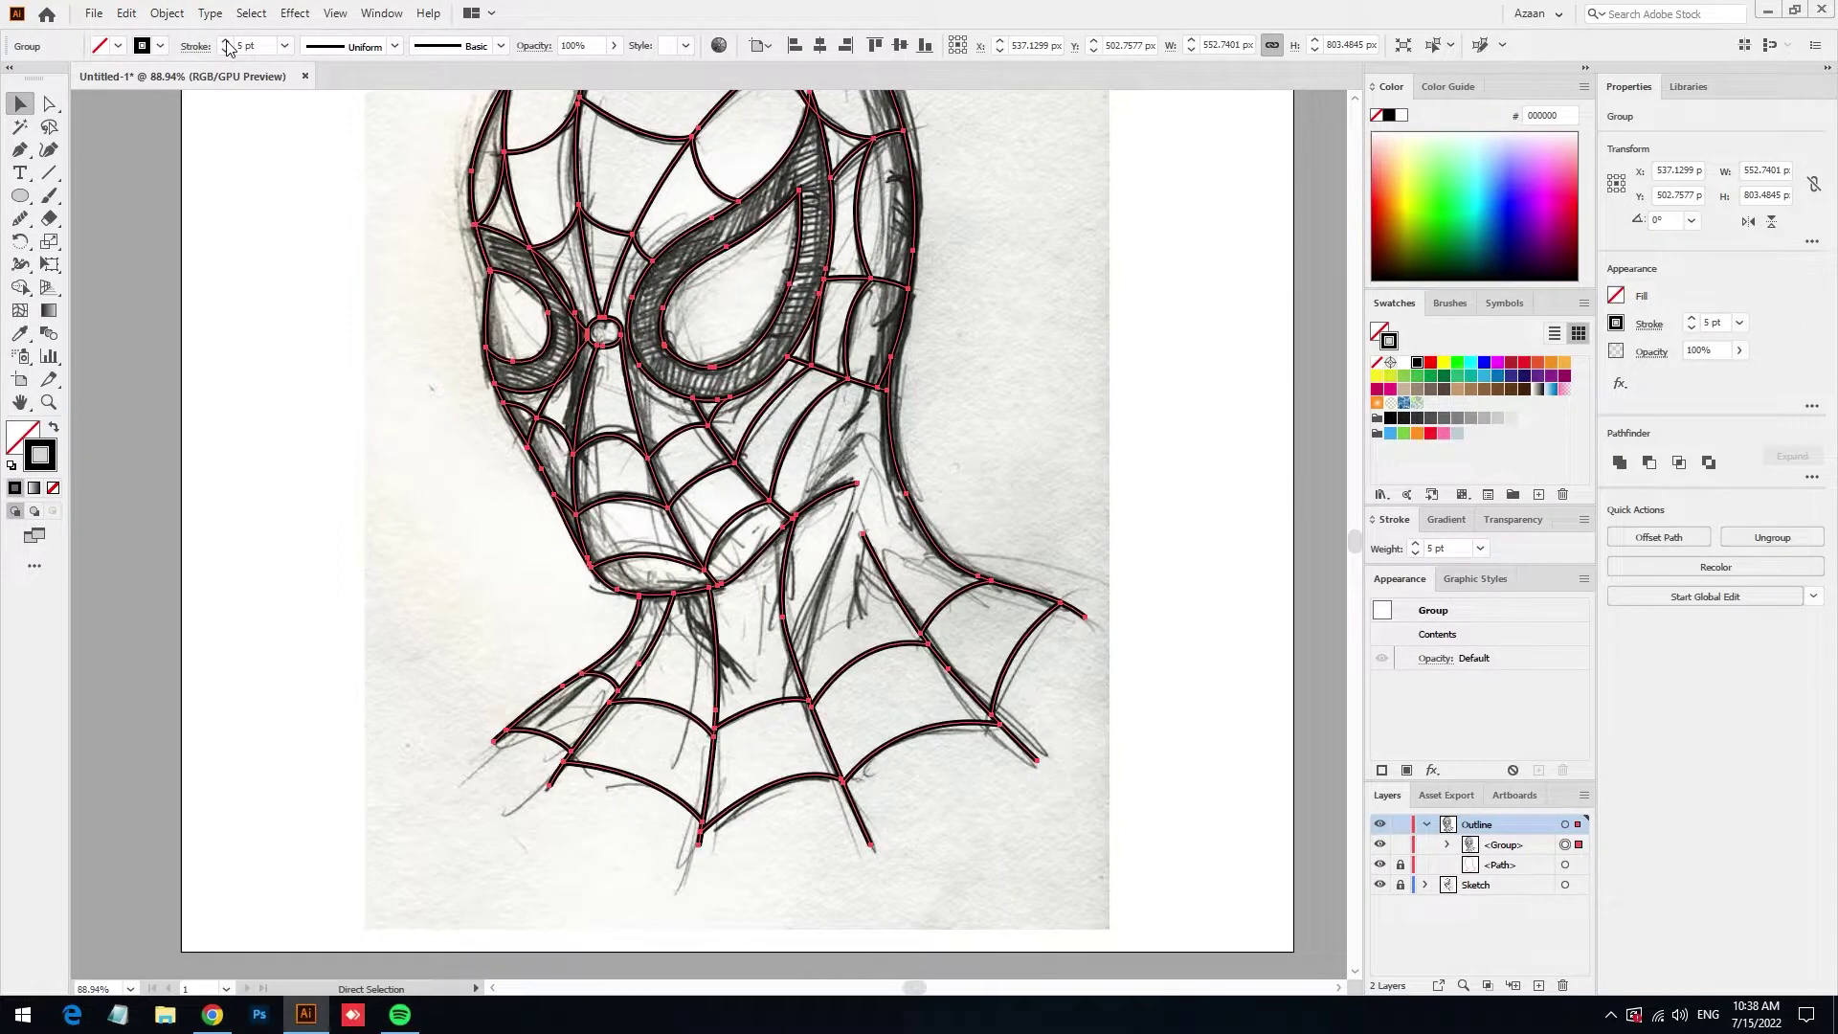
click(225, 52)
key(v)
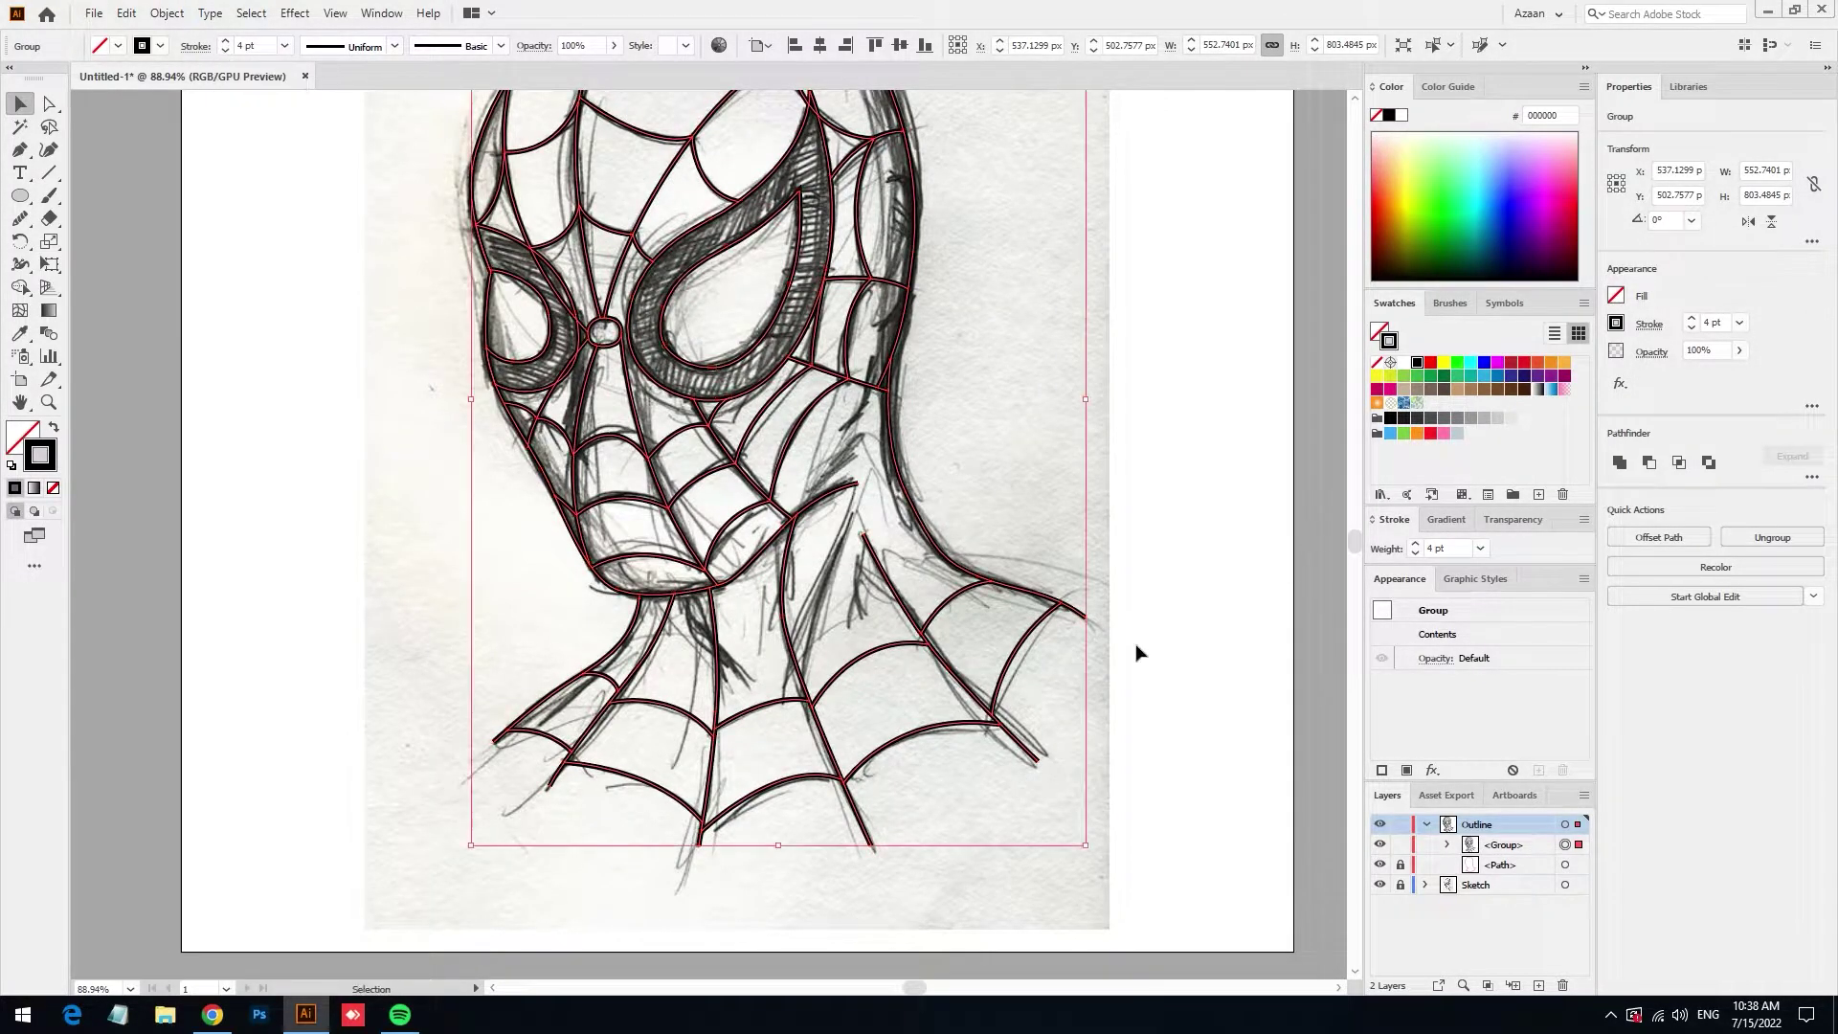
click(1639, 324)
click(1208, 631)
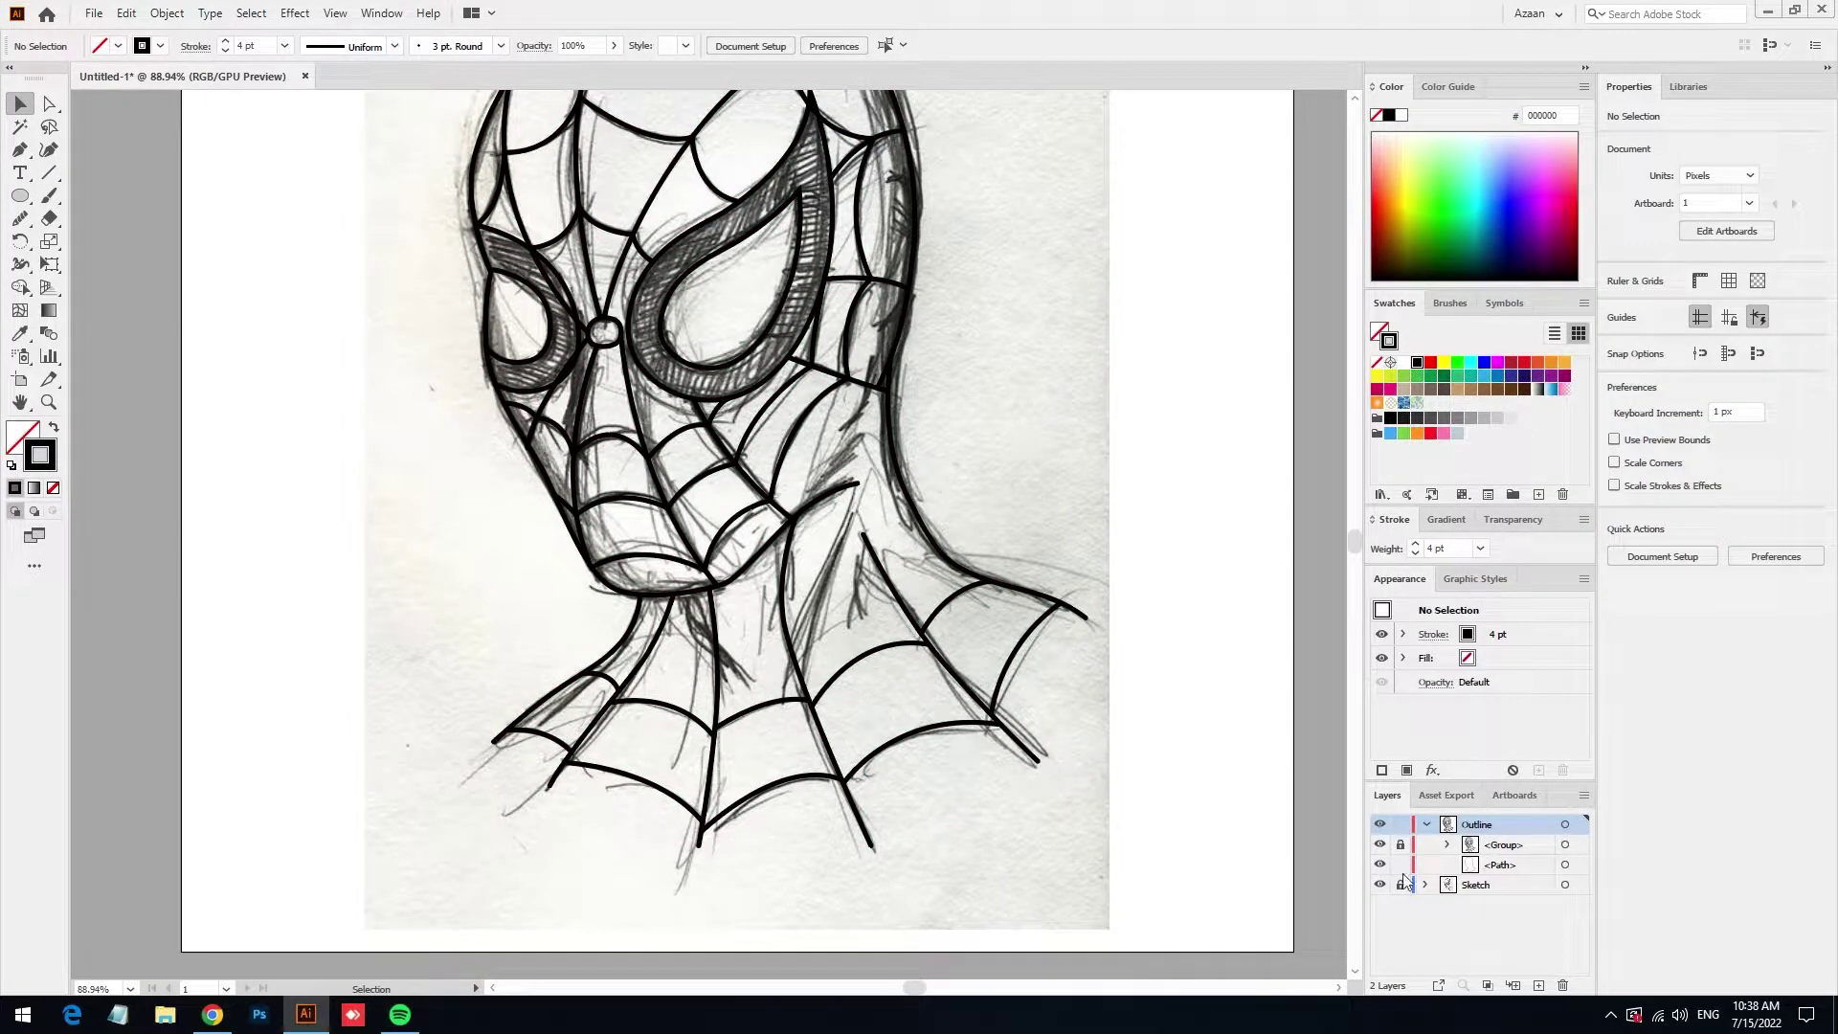
Swap the silhouette's fill and stroke so it is solid red without an outline
click(1565, 866)
key(shift+x)
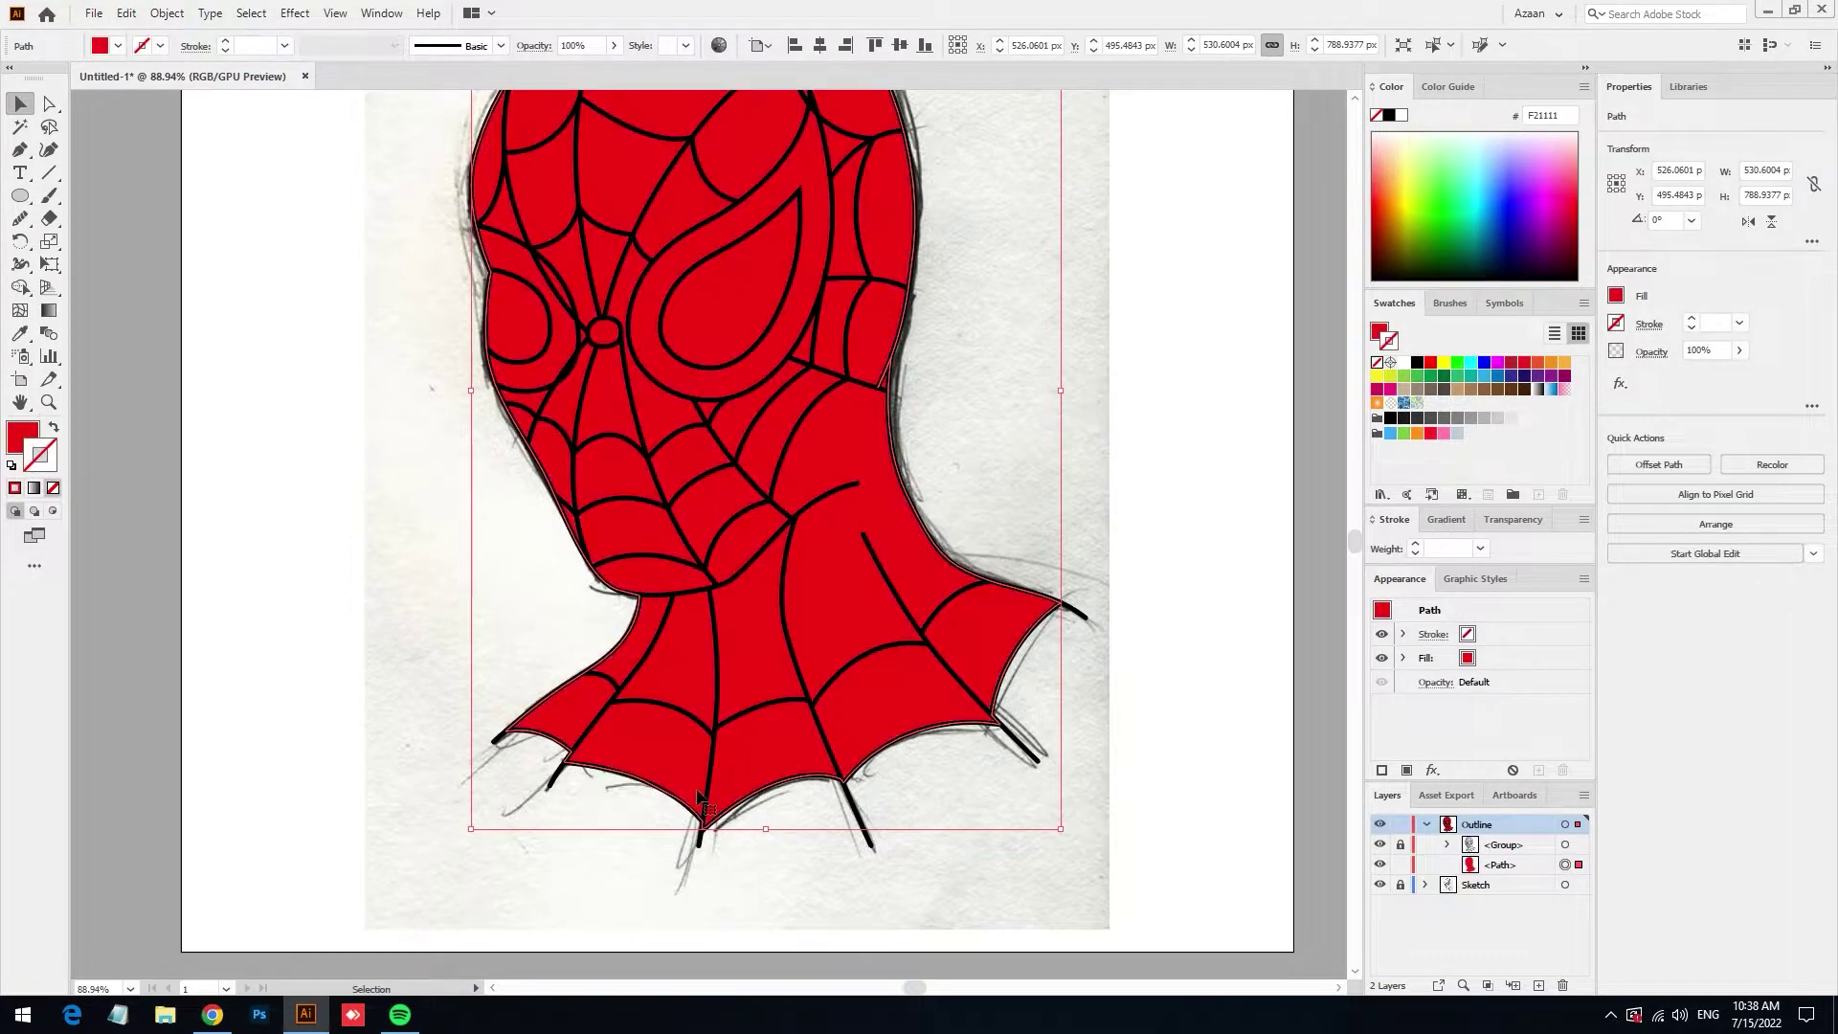
key(ctrl+shift+a)
scroll(484, 533, down, 2)
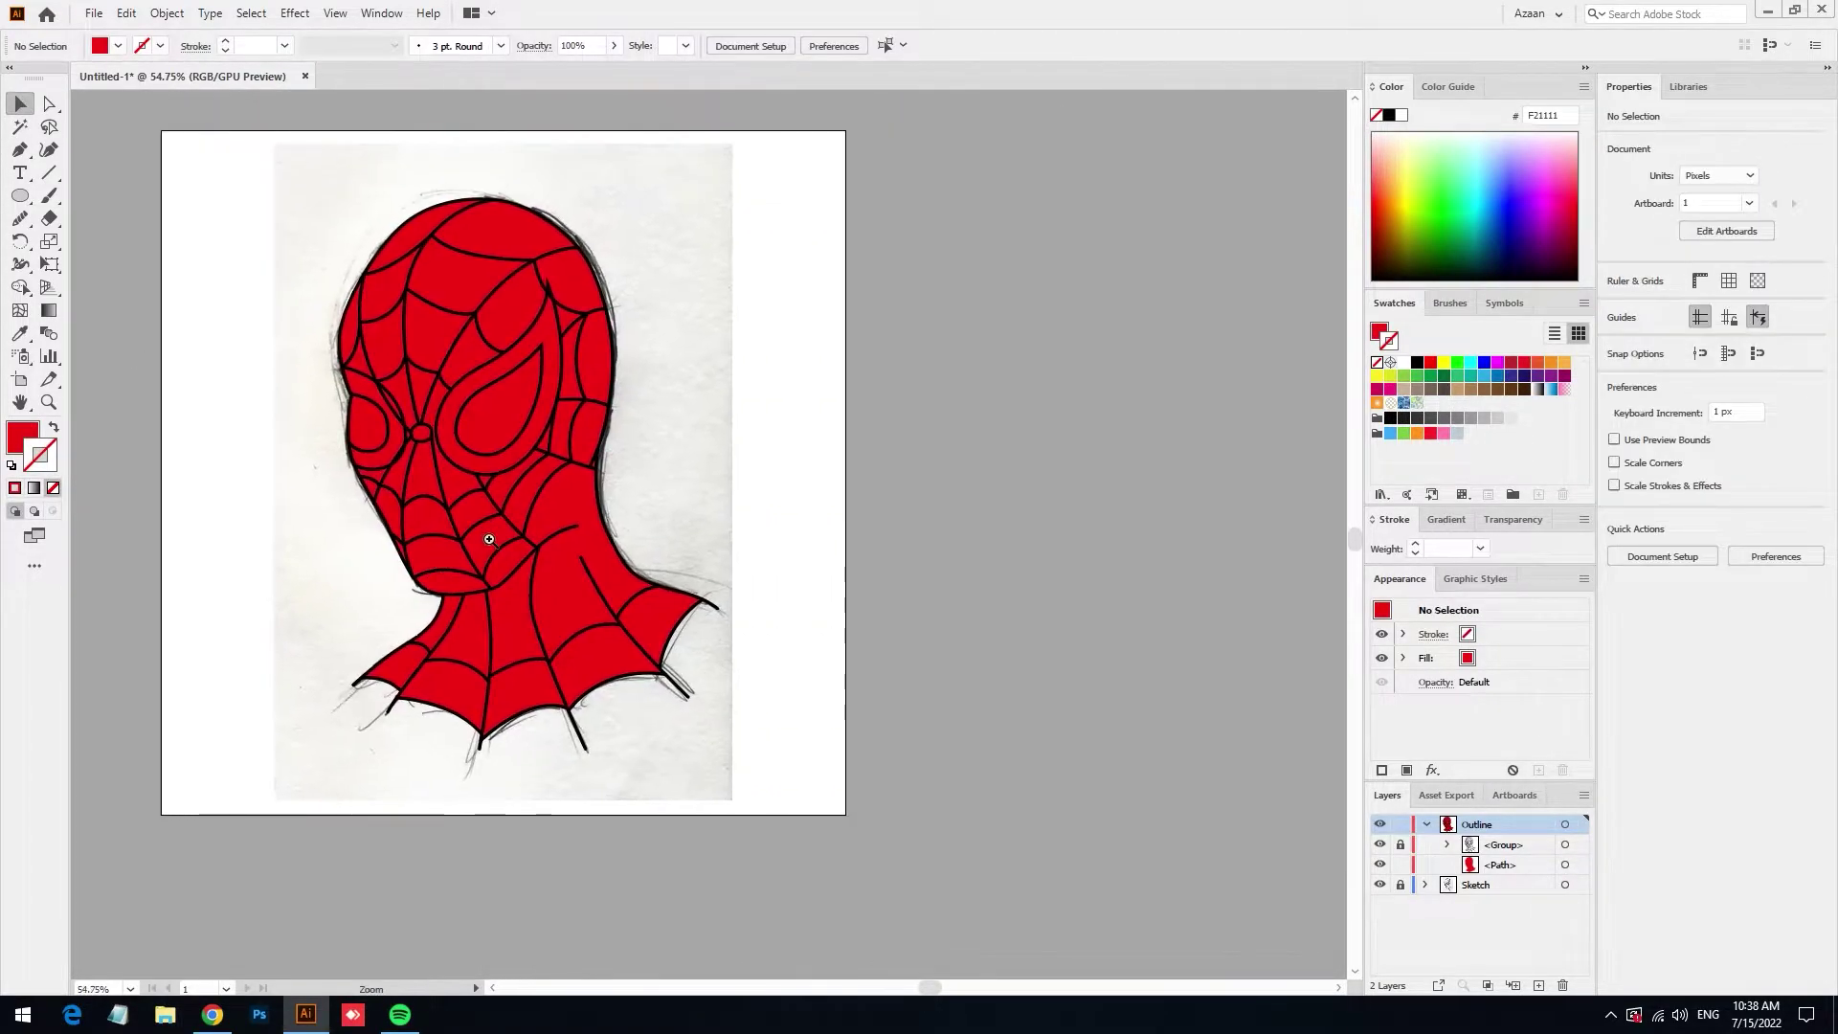
mouse_move(632, 497)
mouse_down()
mouse_move(1039, 500)
mouse_move(1024, 491)
mouse_up()
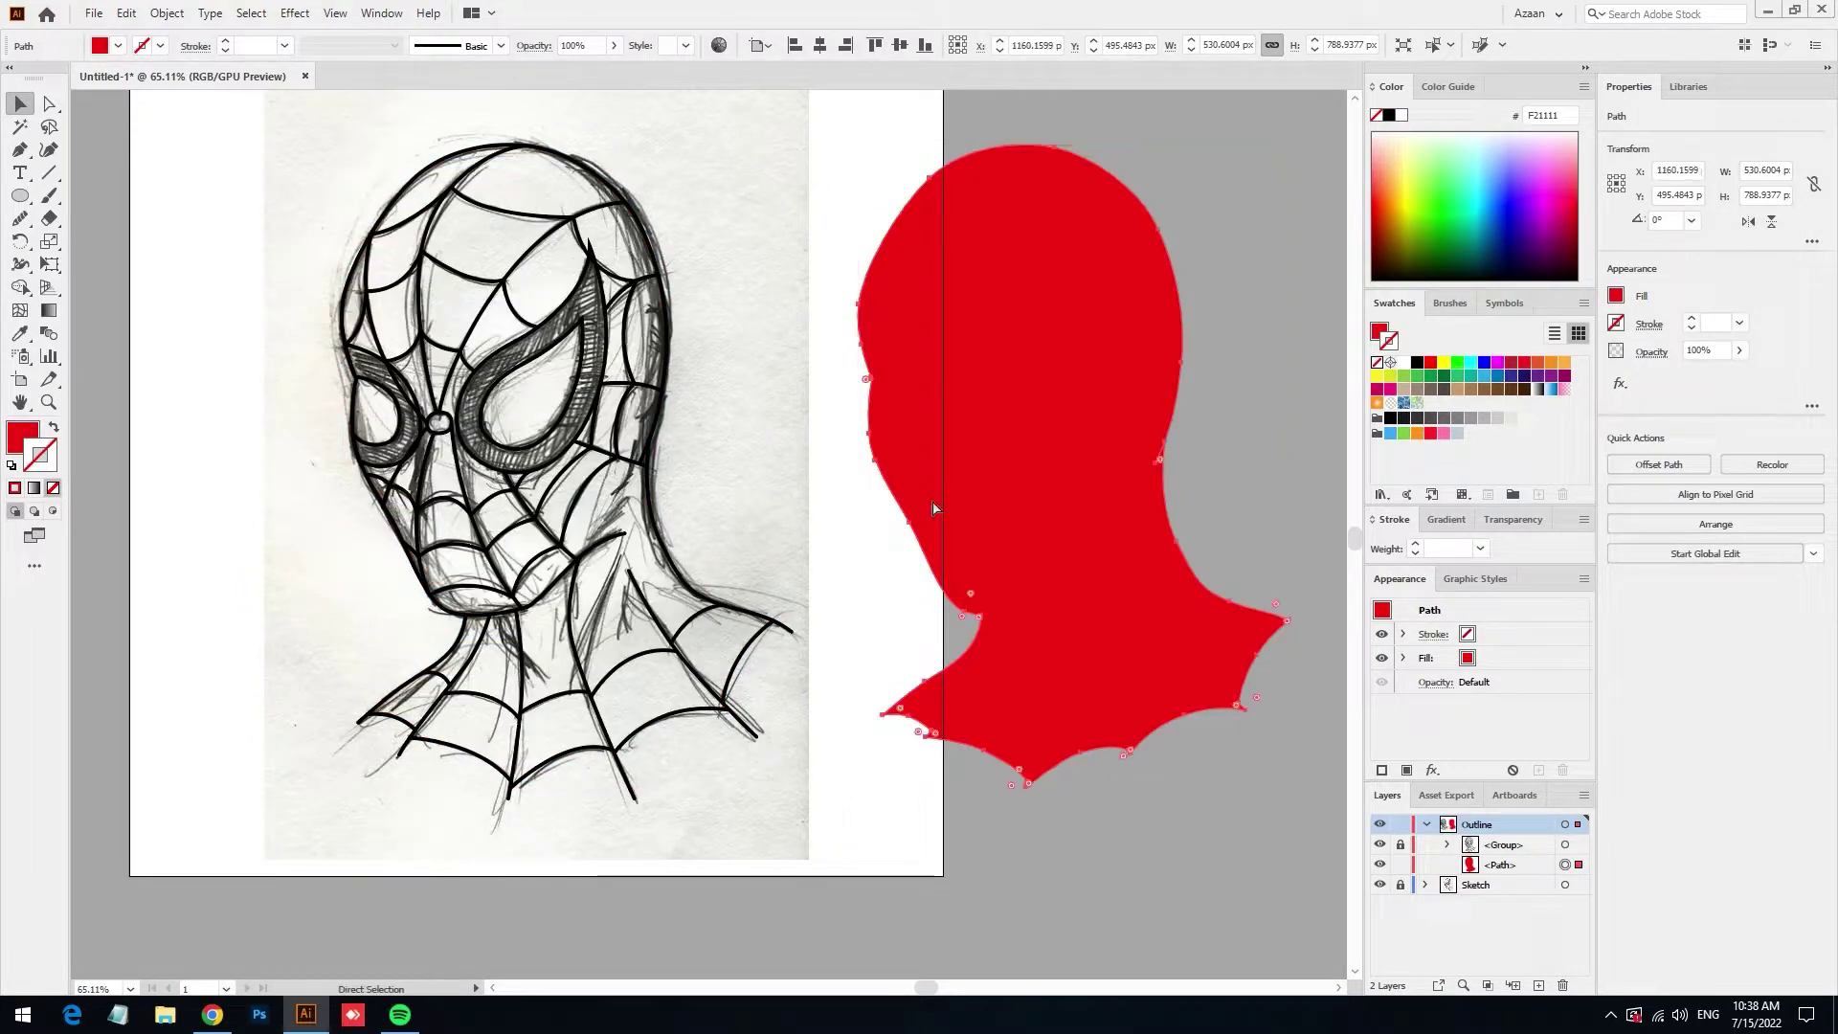
key(ctrl+z)
Unlock the web lines and move the whole head to the right of the sketch
click(1402, 846)
key(ctrl+a)
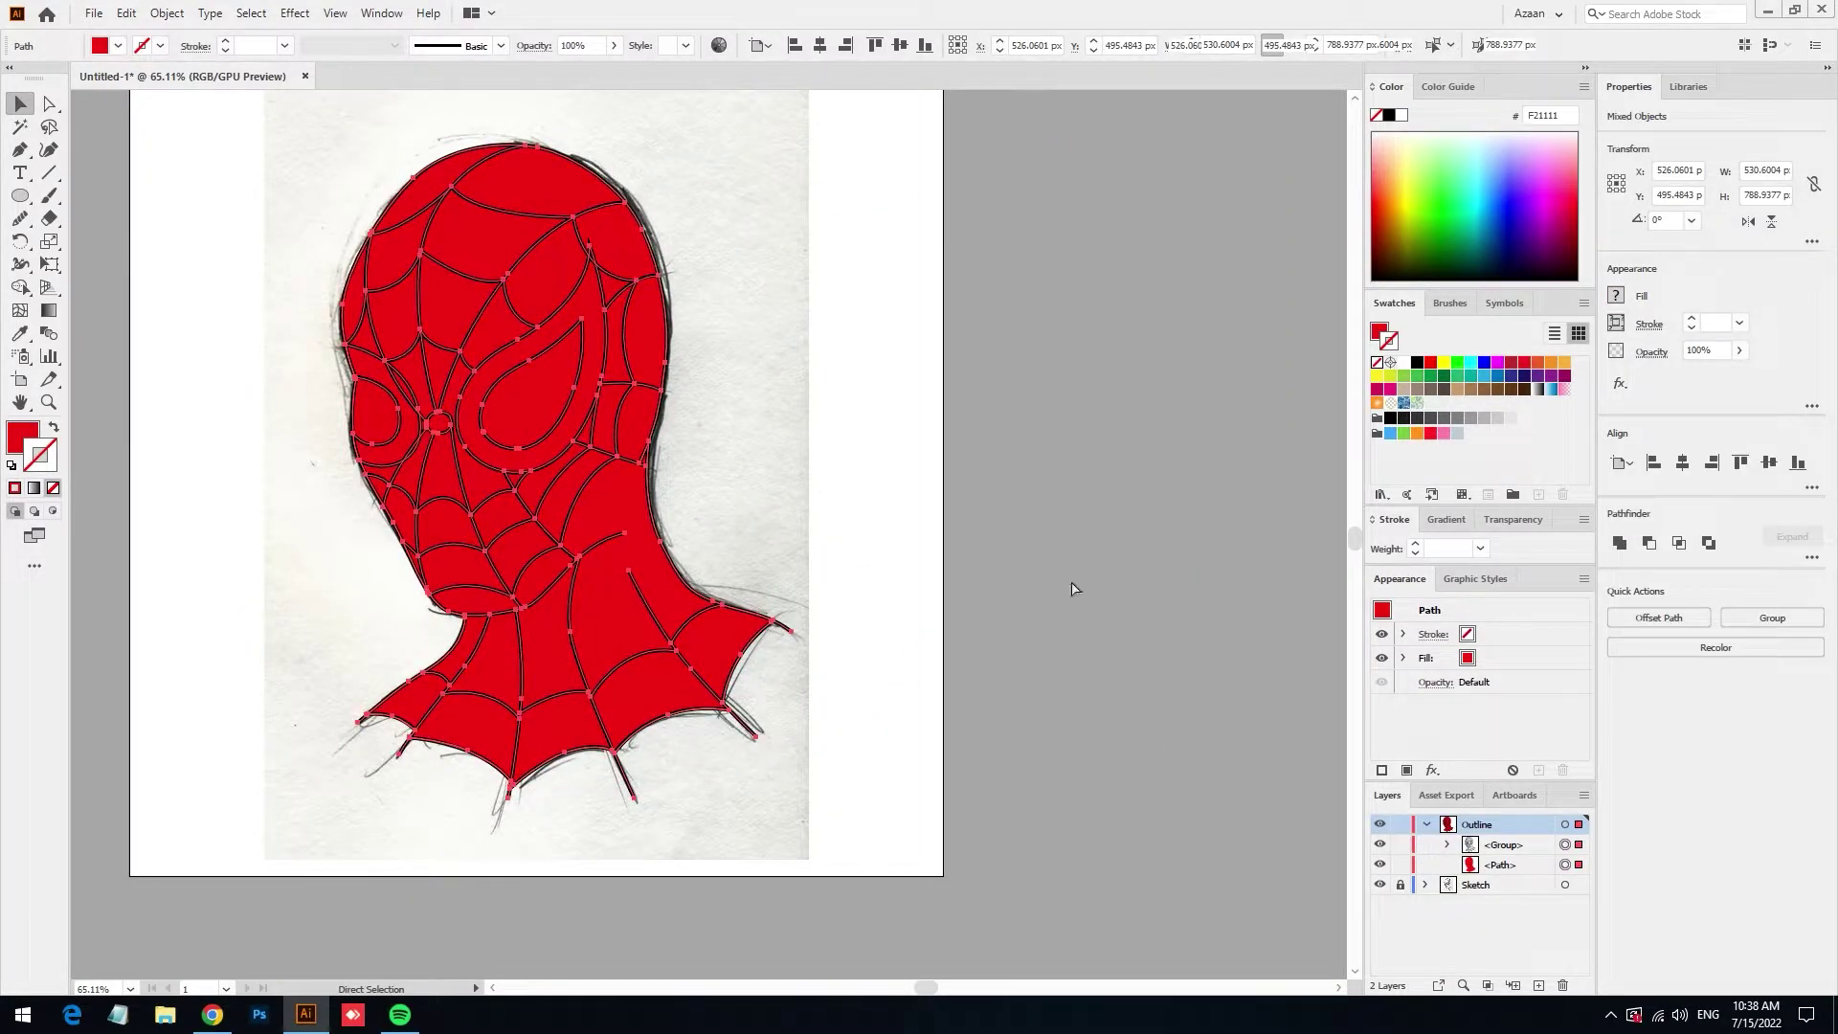
drag(584, 586, 1072, 585)
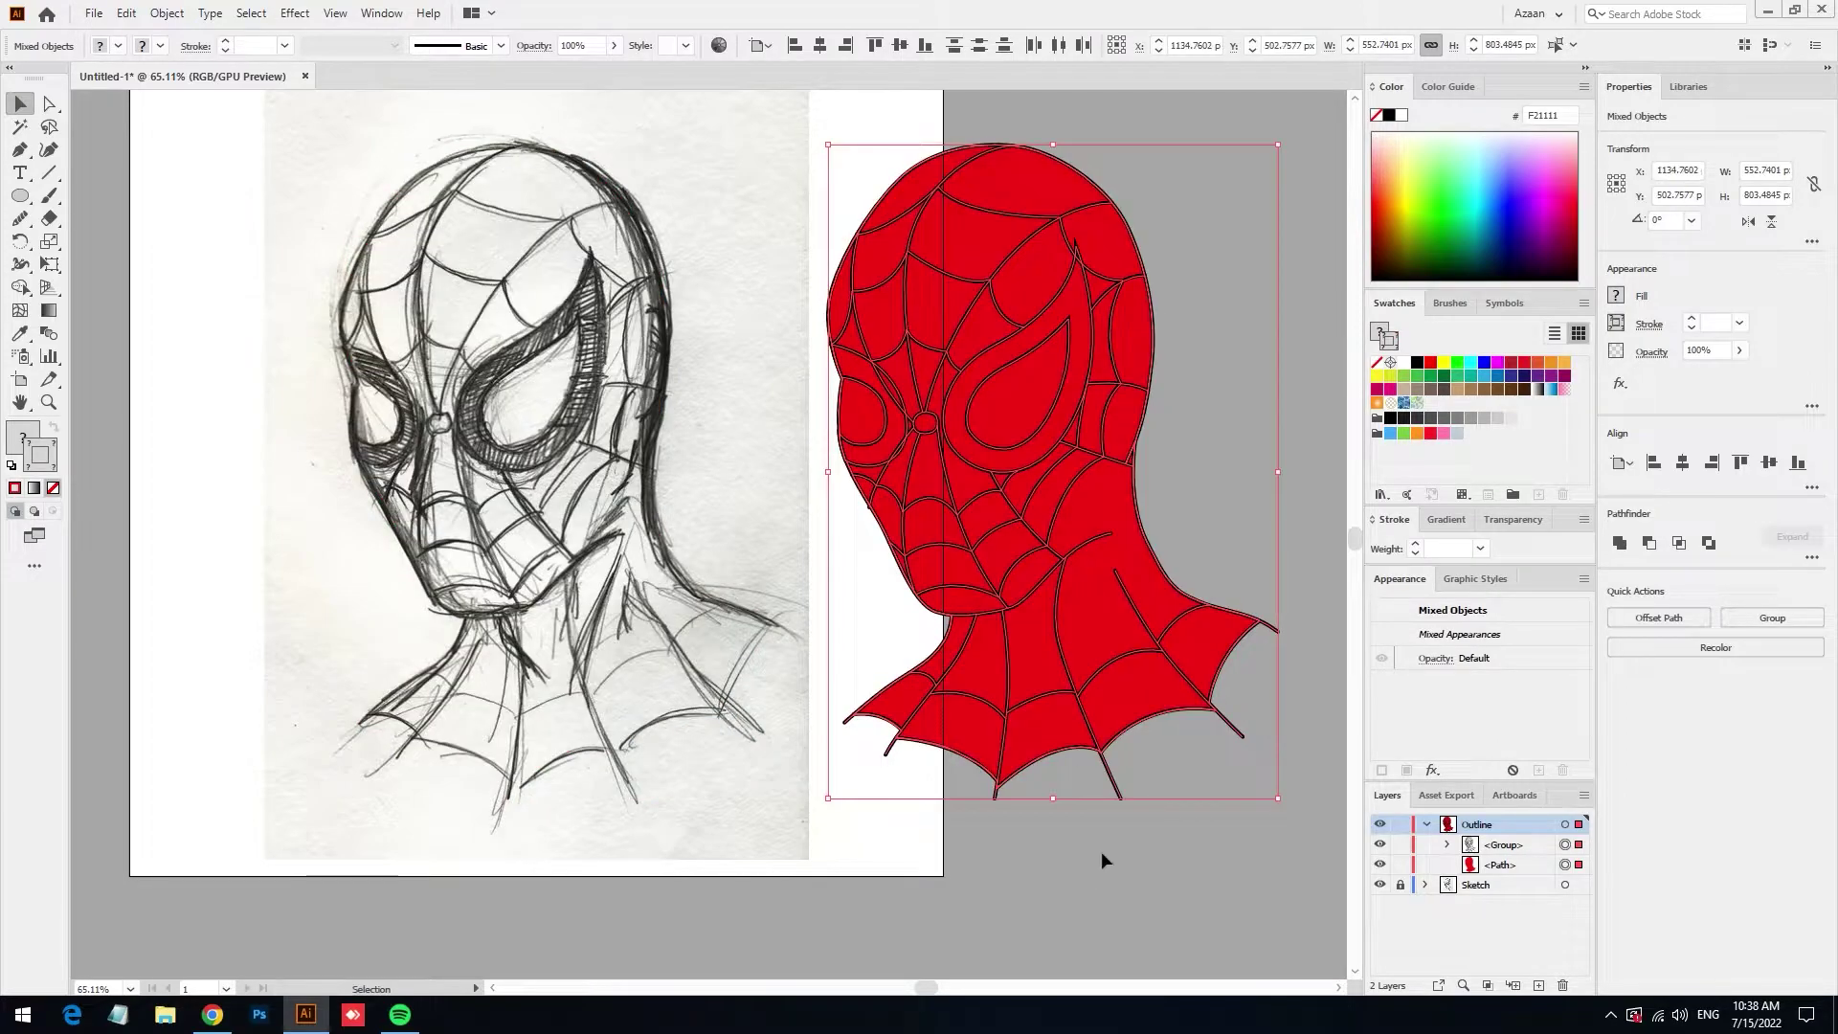
click(1103, 861)
Zoom in on the head and select the right eye outline
scroll(993, 661, up, 8)
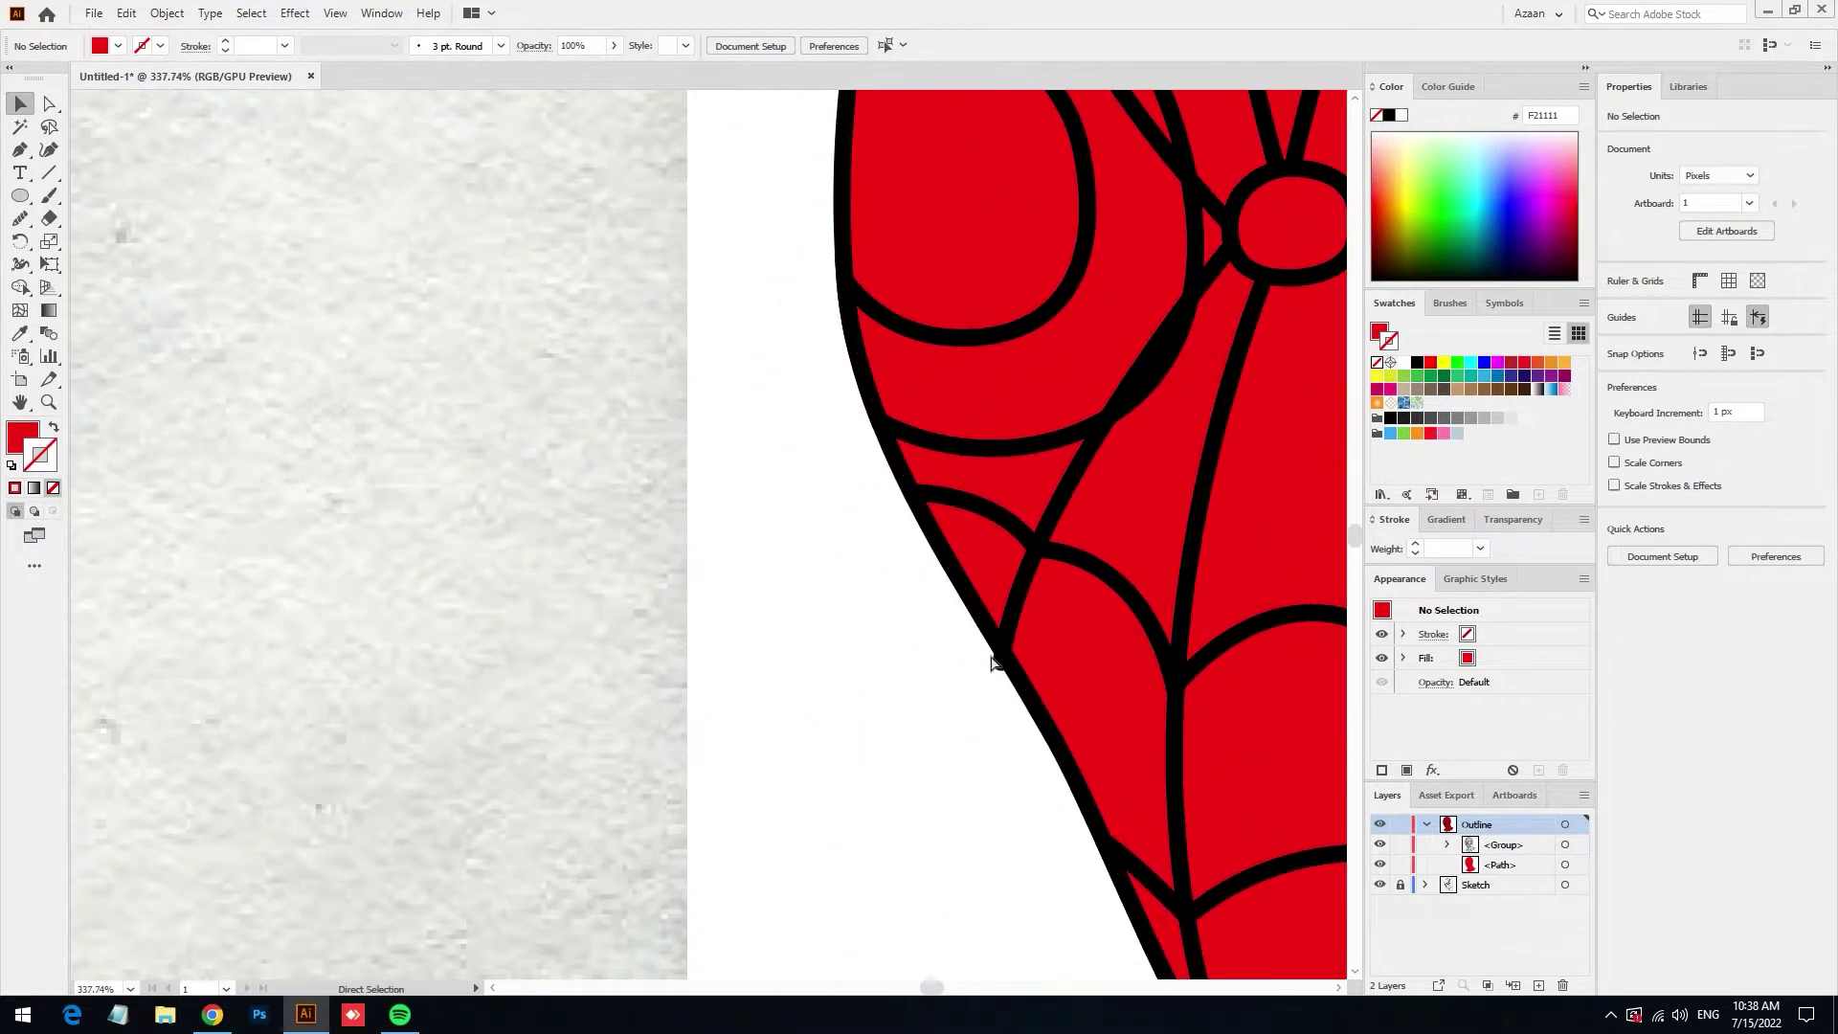
click(1001, 654)
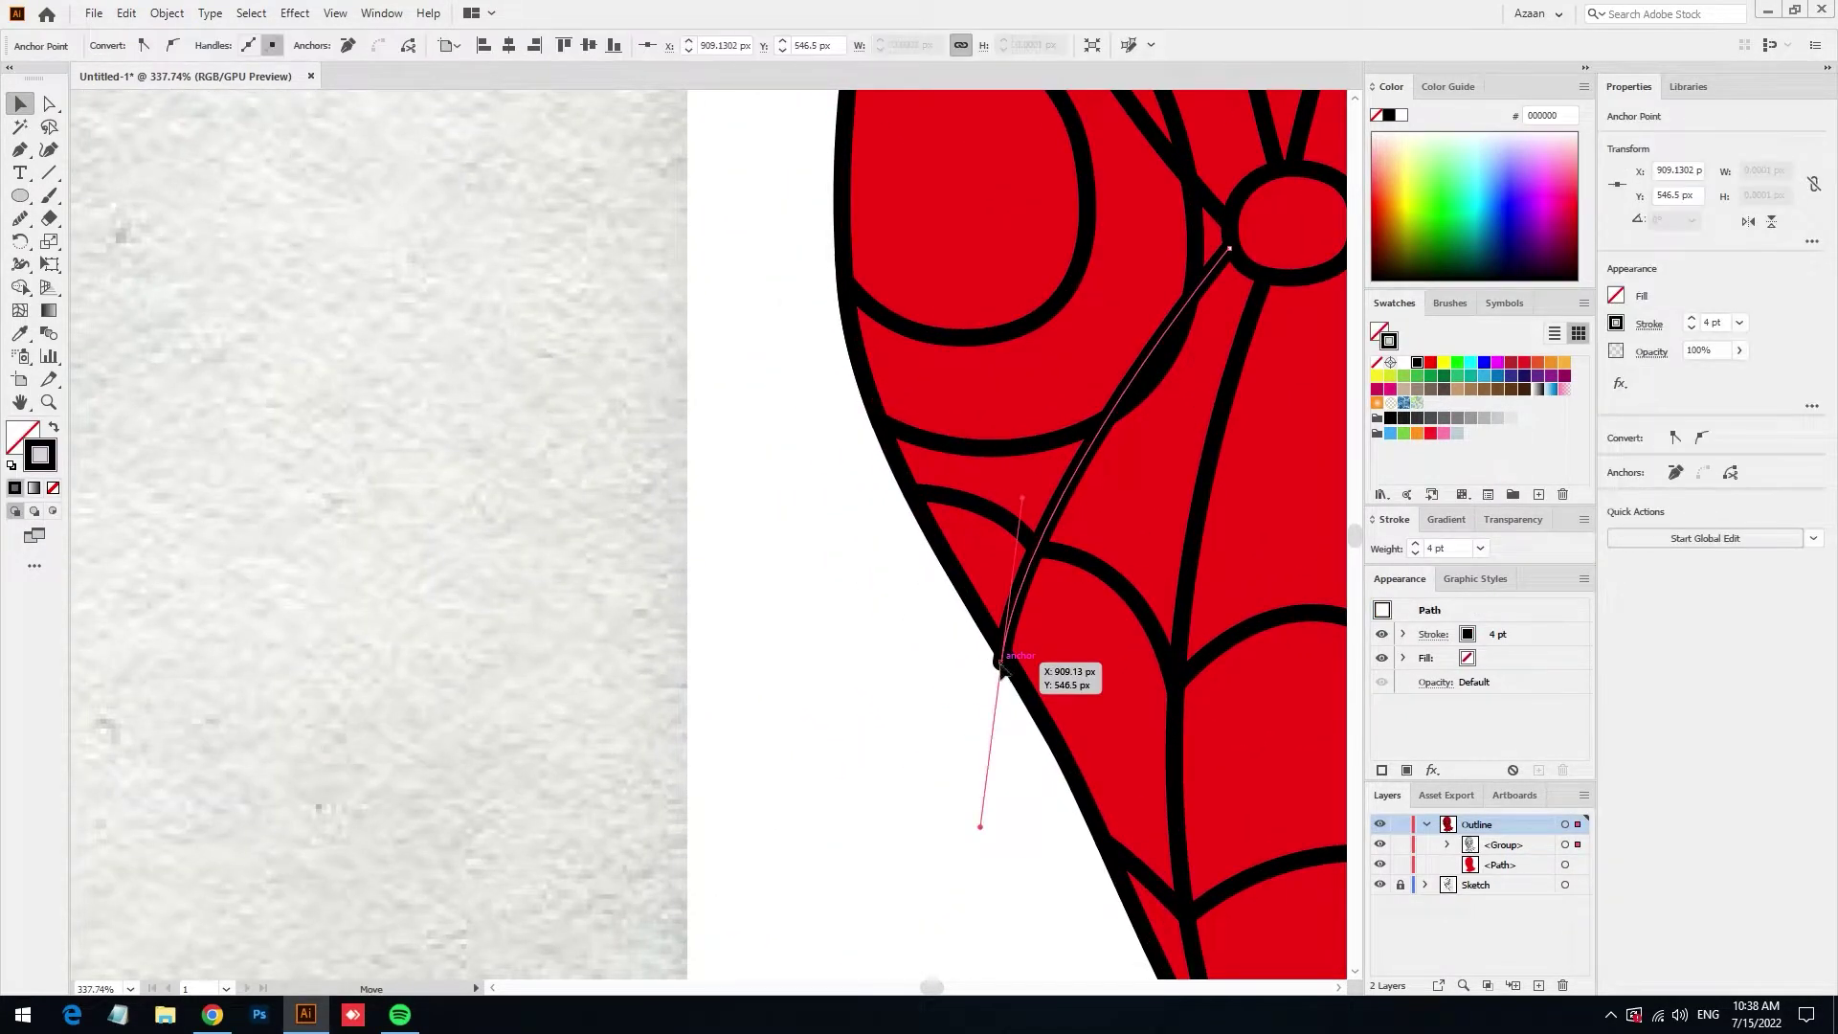
click(884, 749)
scroll(884, 670, down, 10)
scroll(680, 606, up, 3)
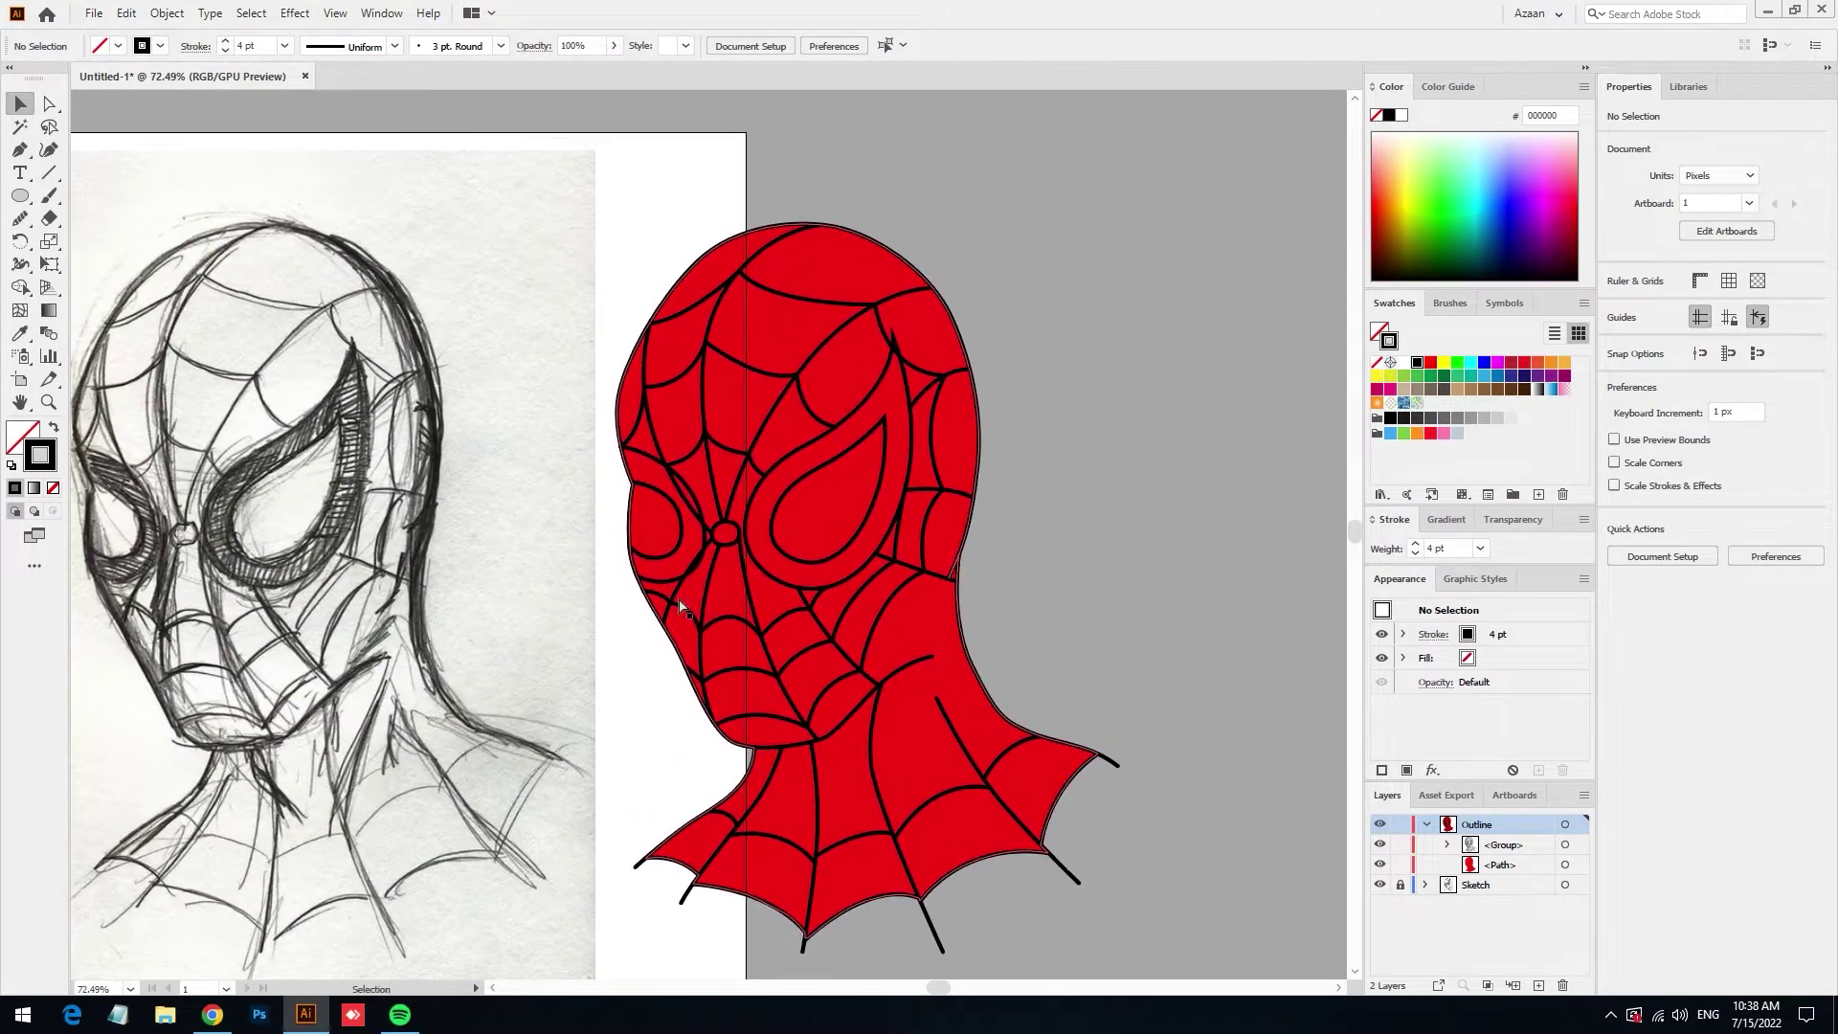
click(800, 472)
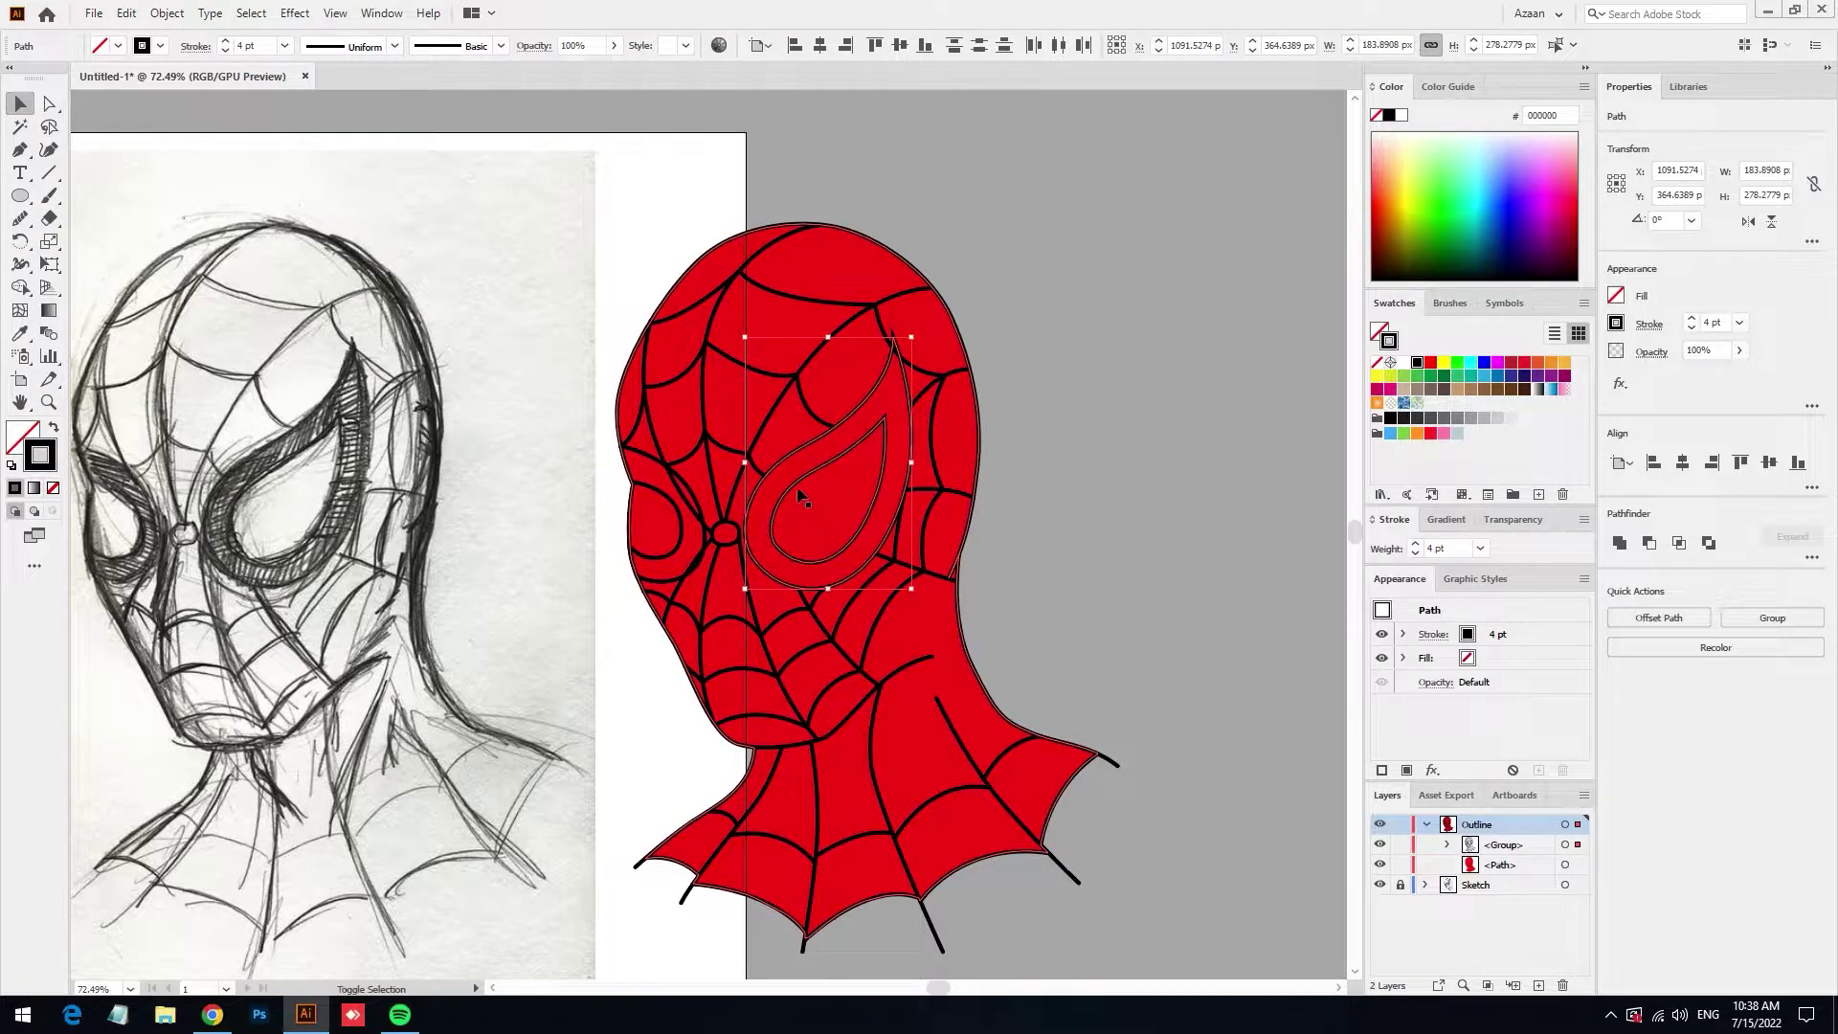
Use Shape Builder to turn the near eye border into a black ring with no outline
key(shift+m)
click(804, 506)
key(v)
key(shift+x)
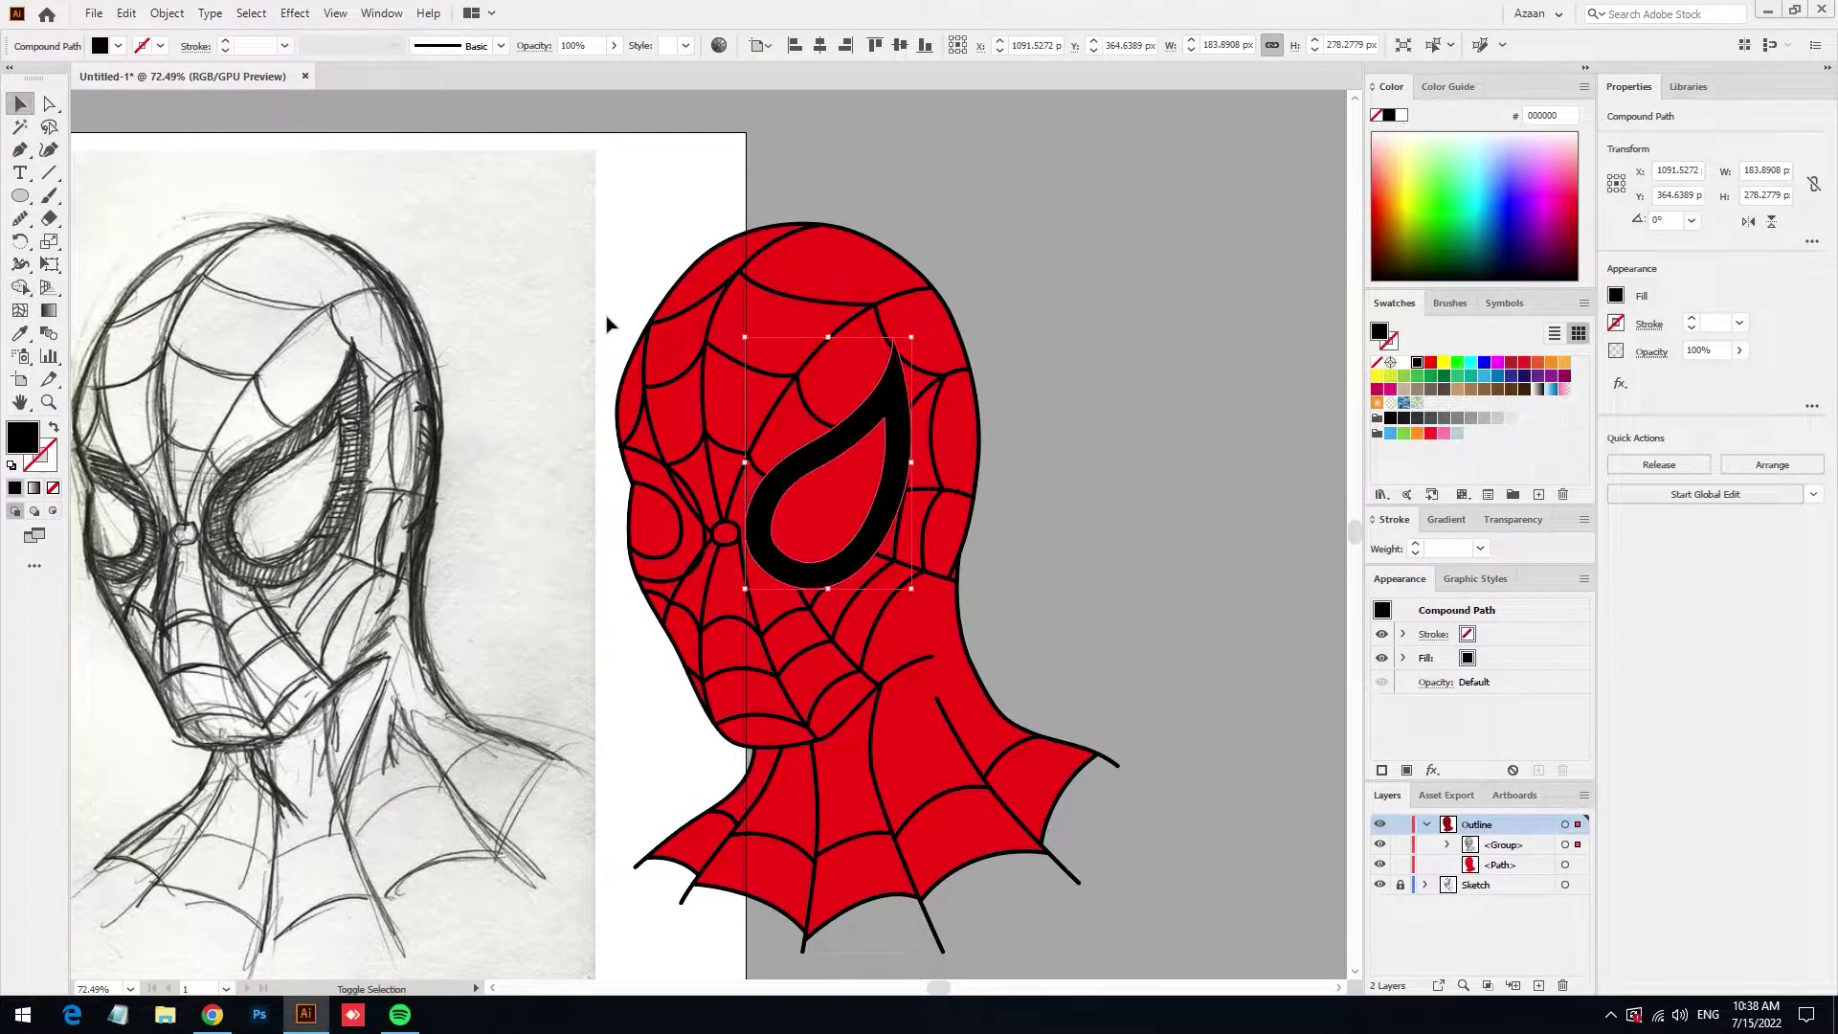
click(517, 257)
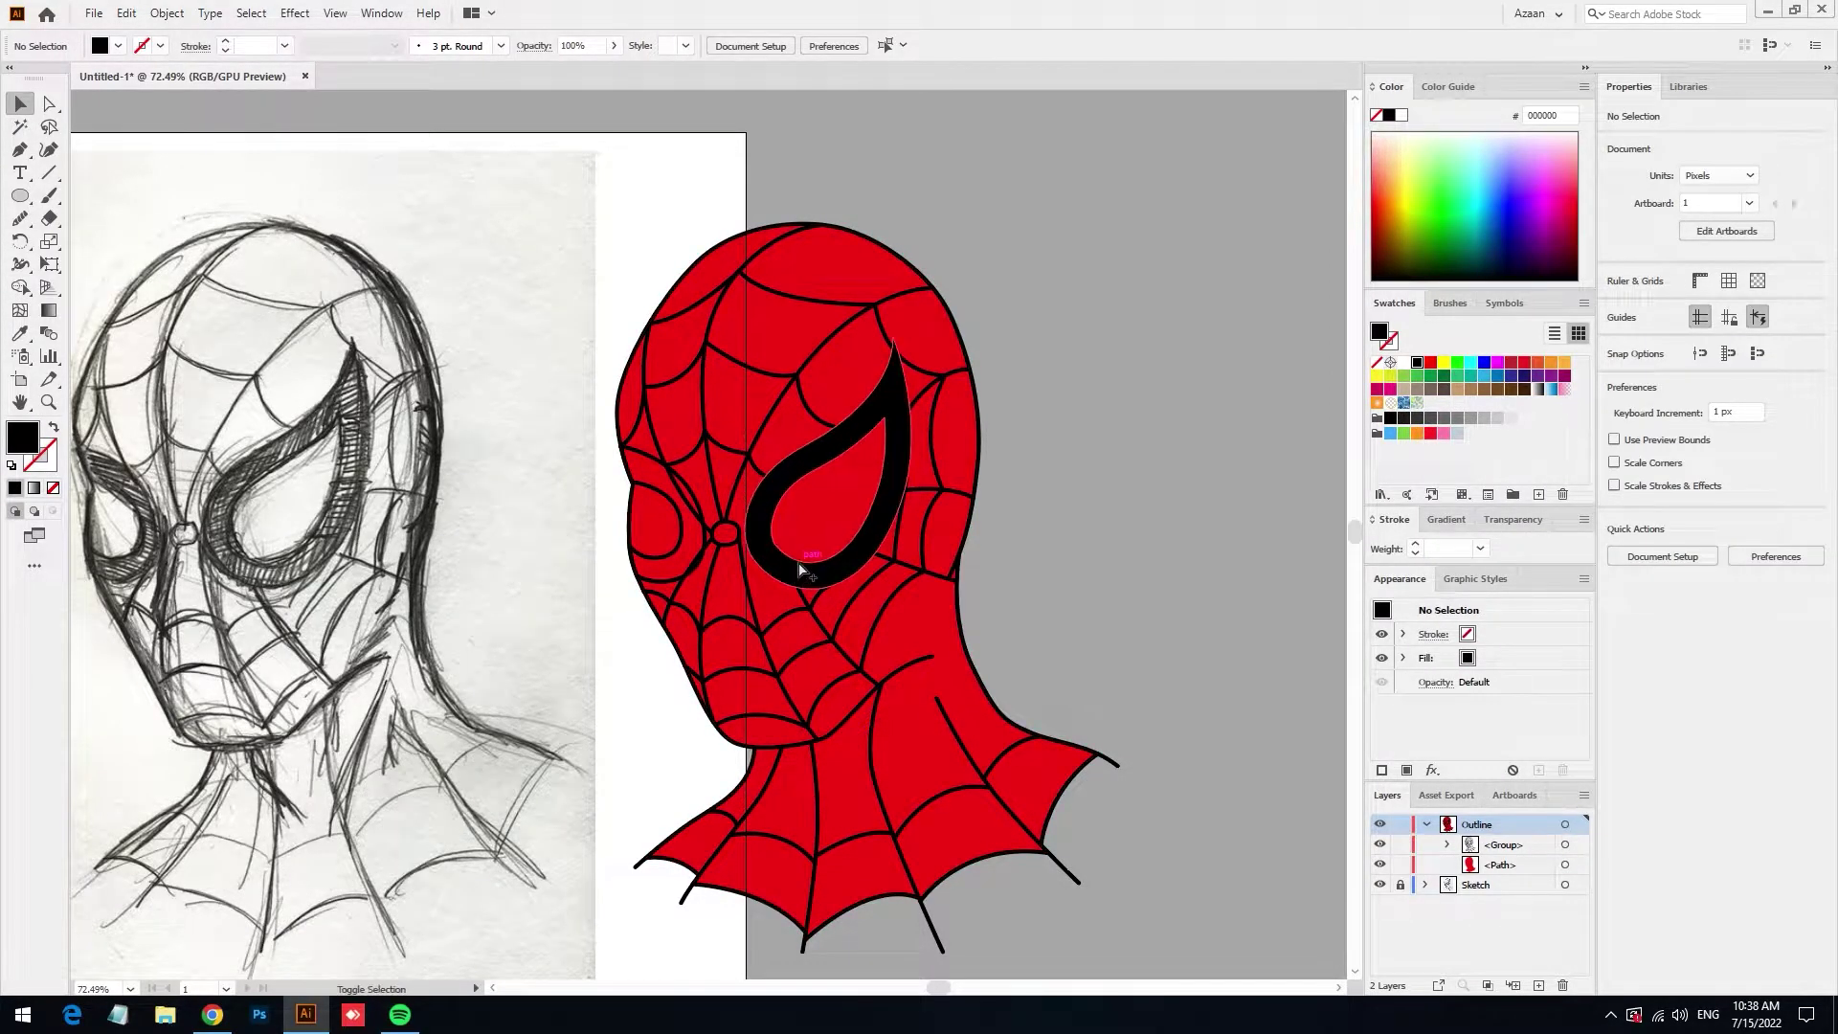
Fill the inner part of the near eye white with the Eyedropper
ctrl+click(802, 566)
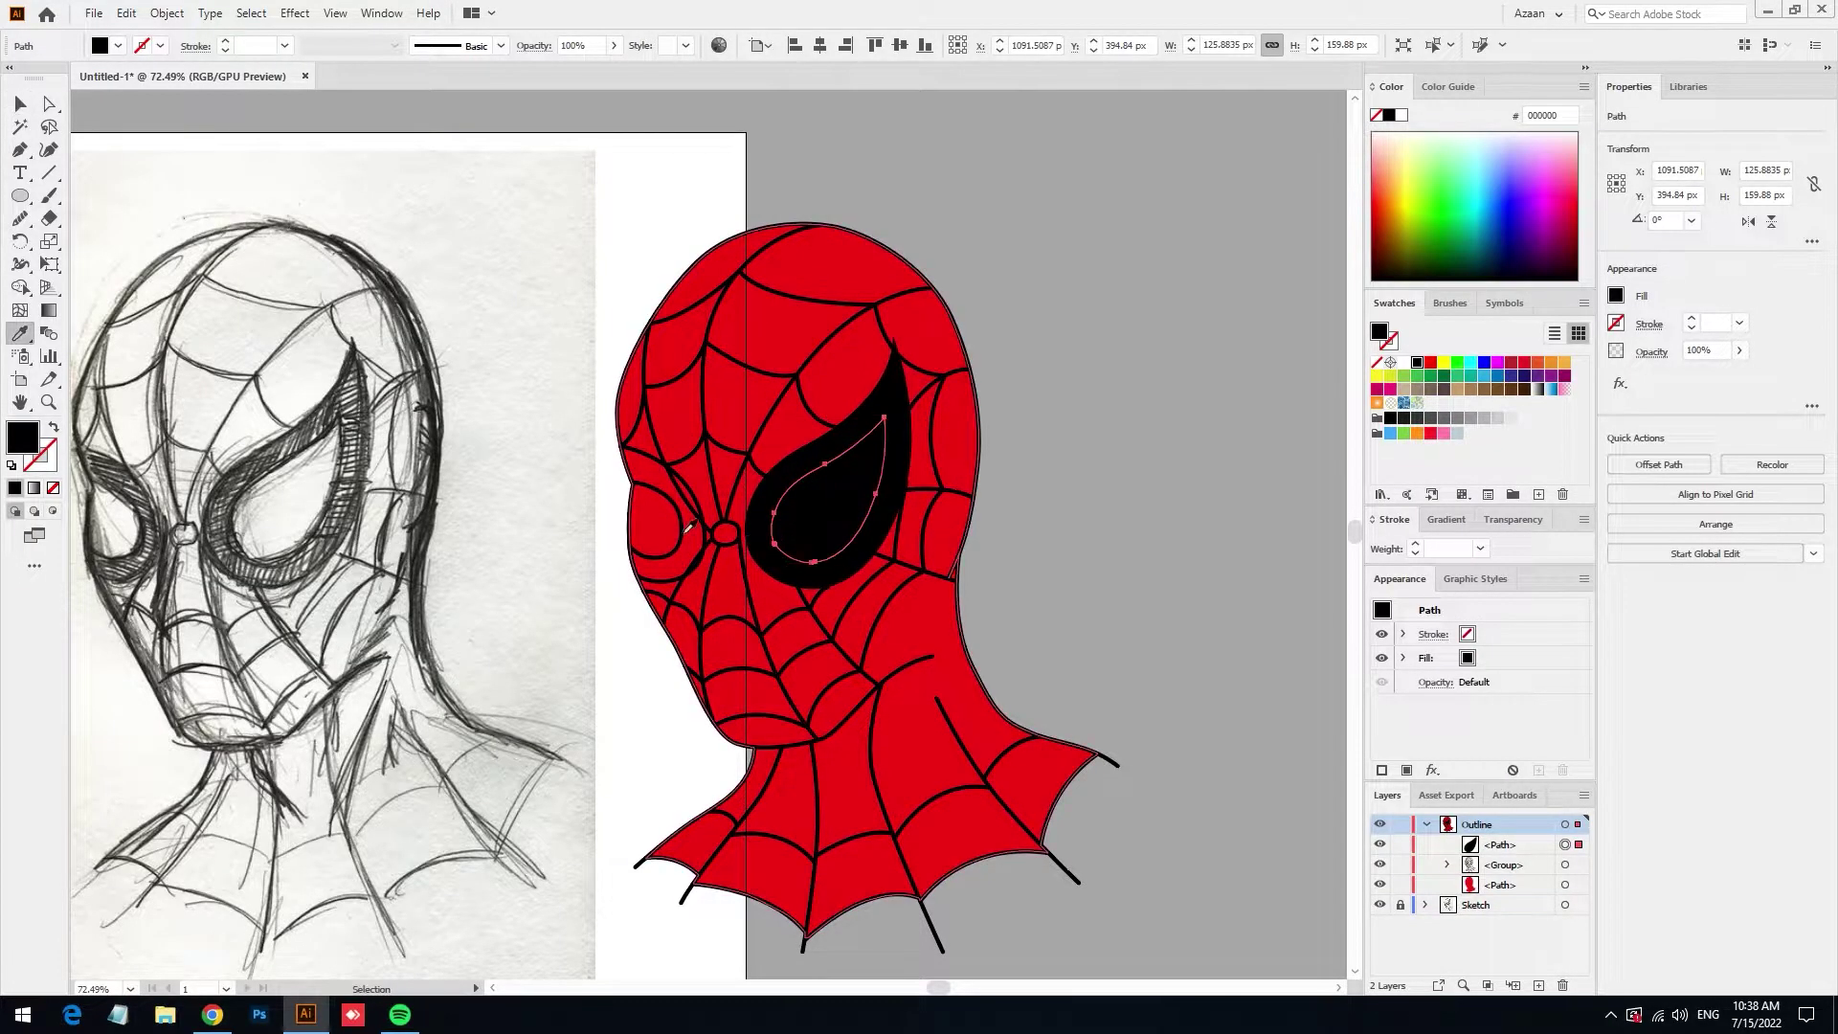
key(i)
click(632, 226)
click(21, 103)
click(598, 483)
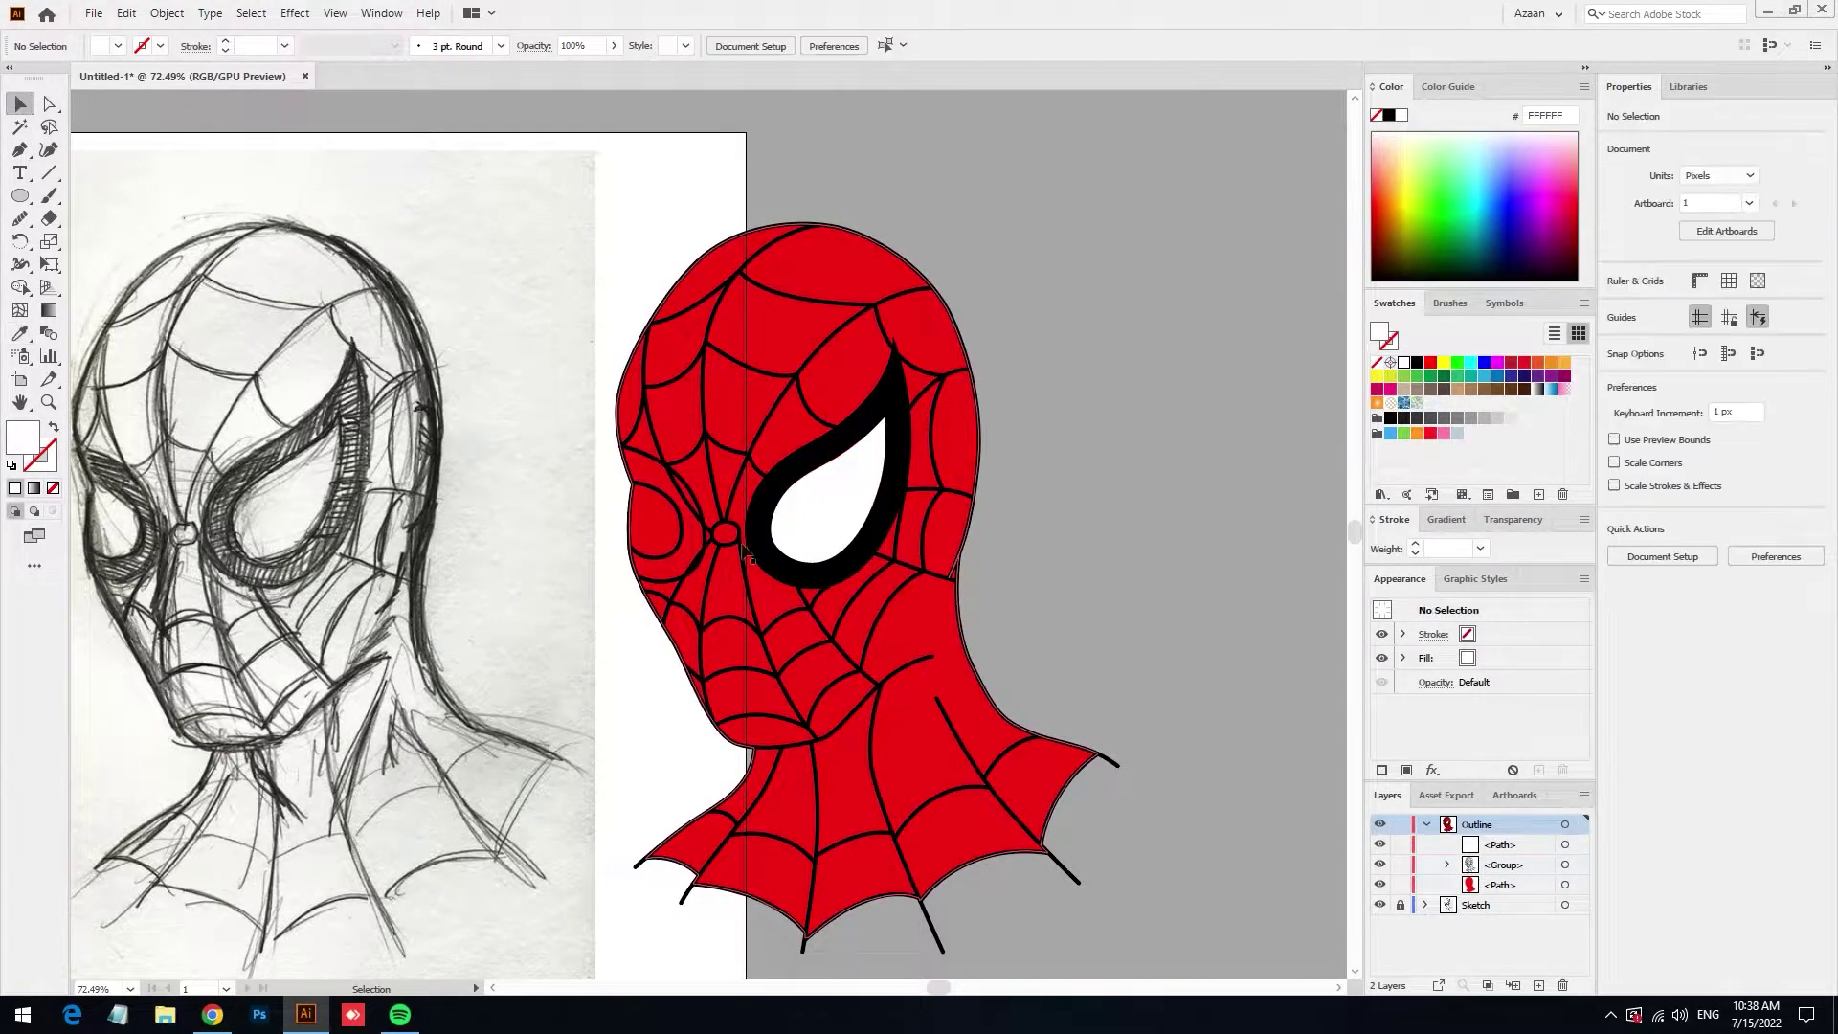
scroll(593, 484, up, 5)
Fill the left eye outline black and pen a curved shape around it
click(752, 542)
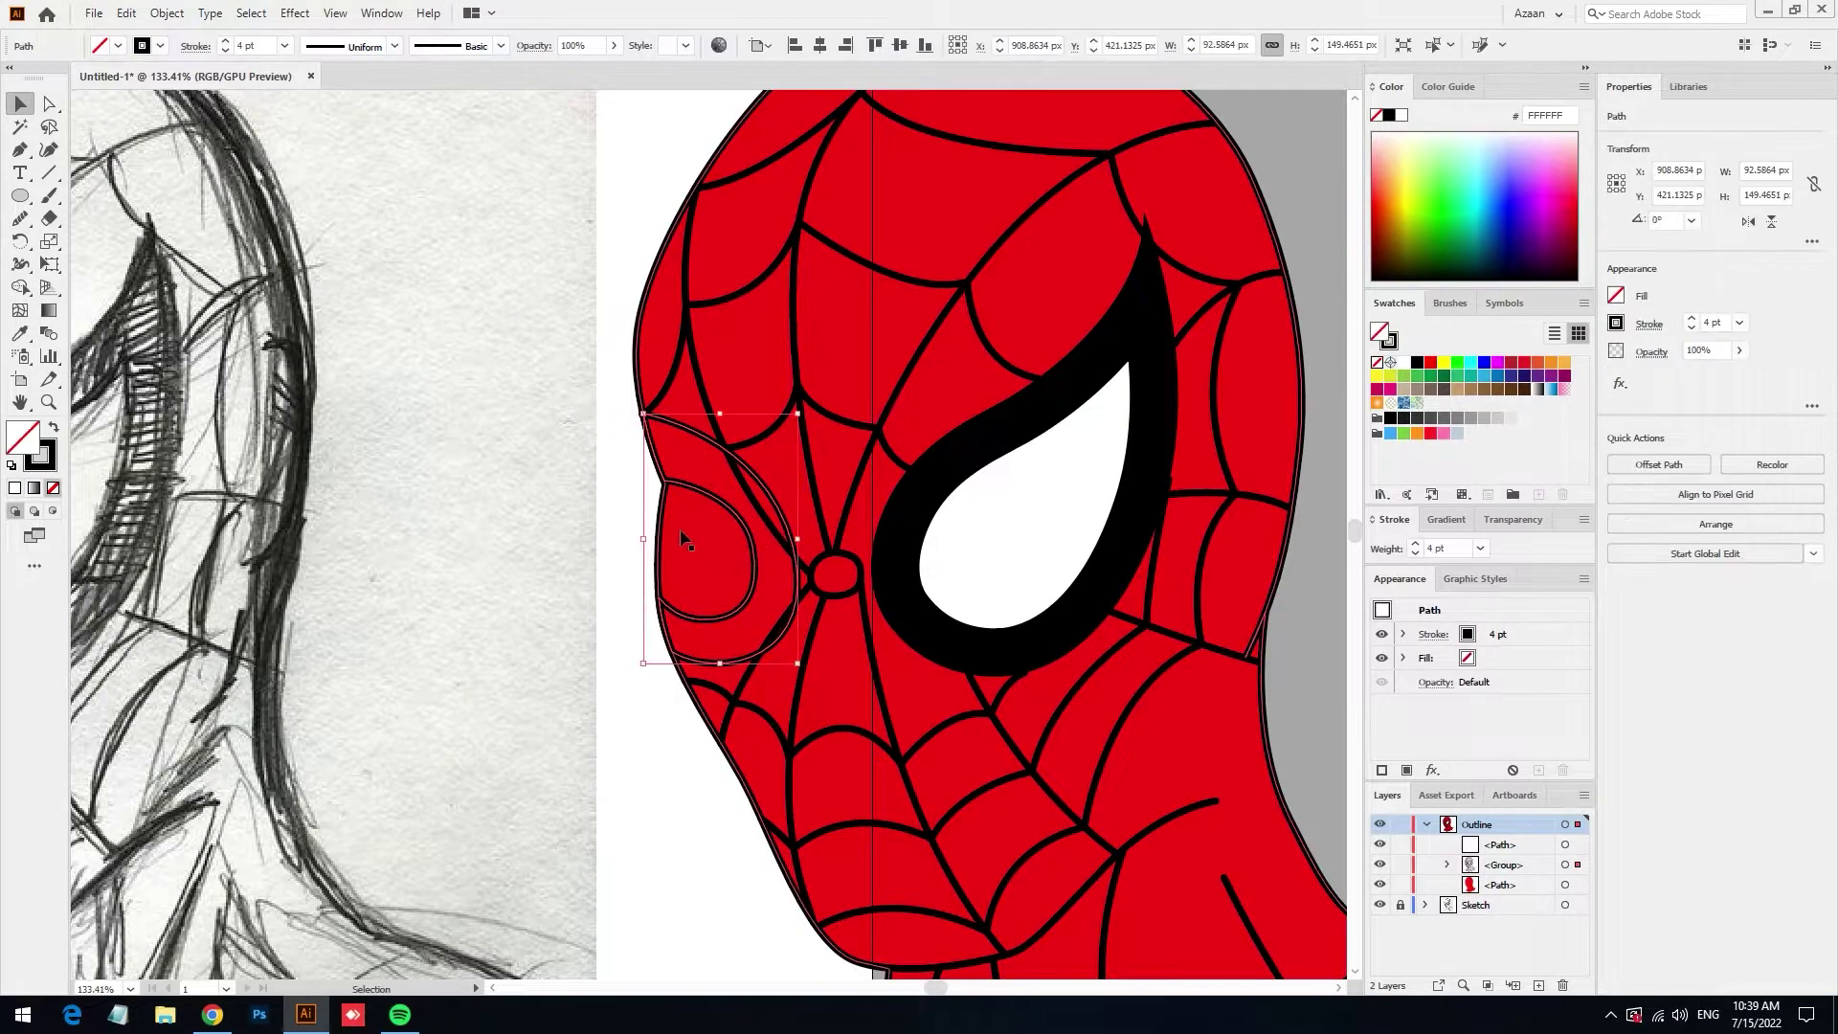
key(i)
click(933, 546)
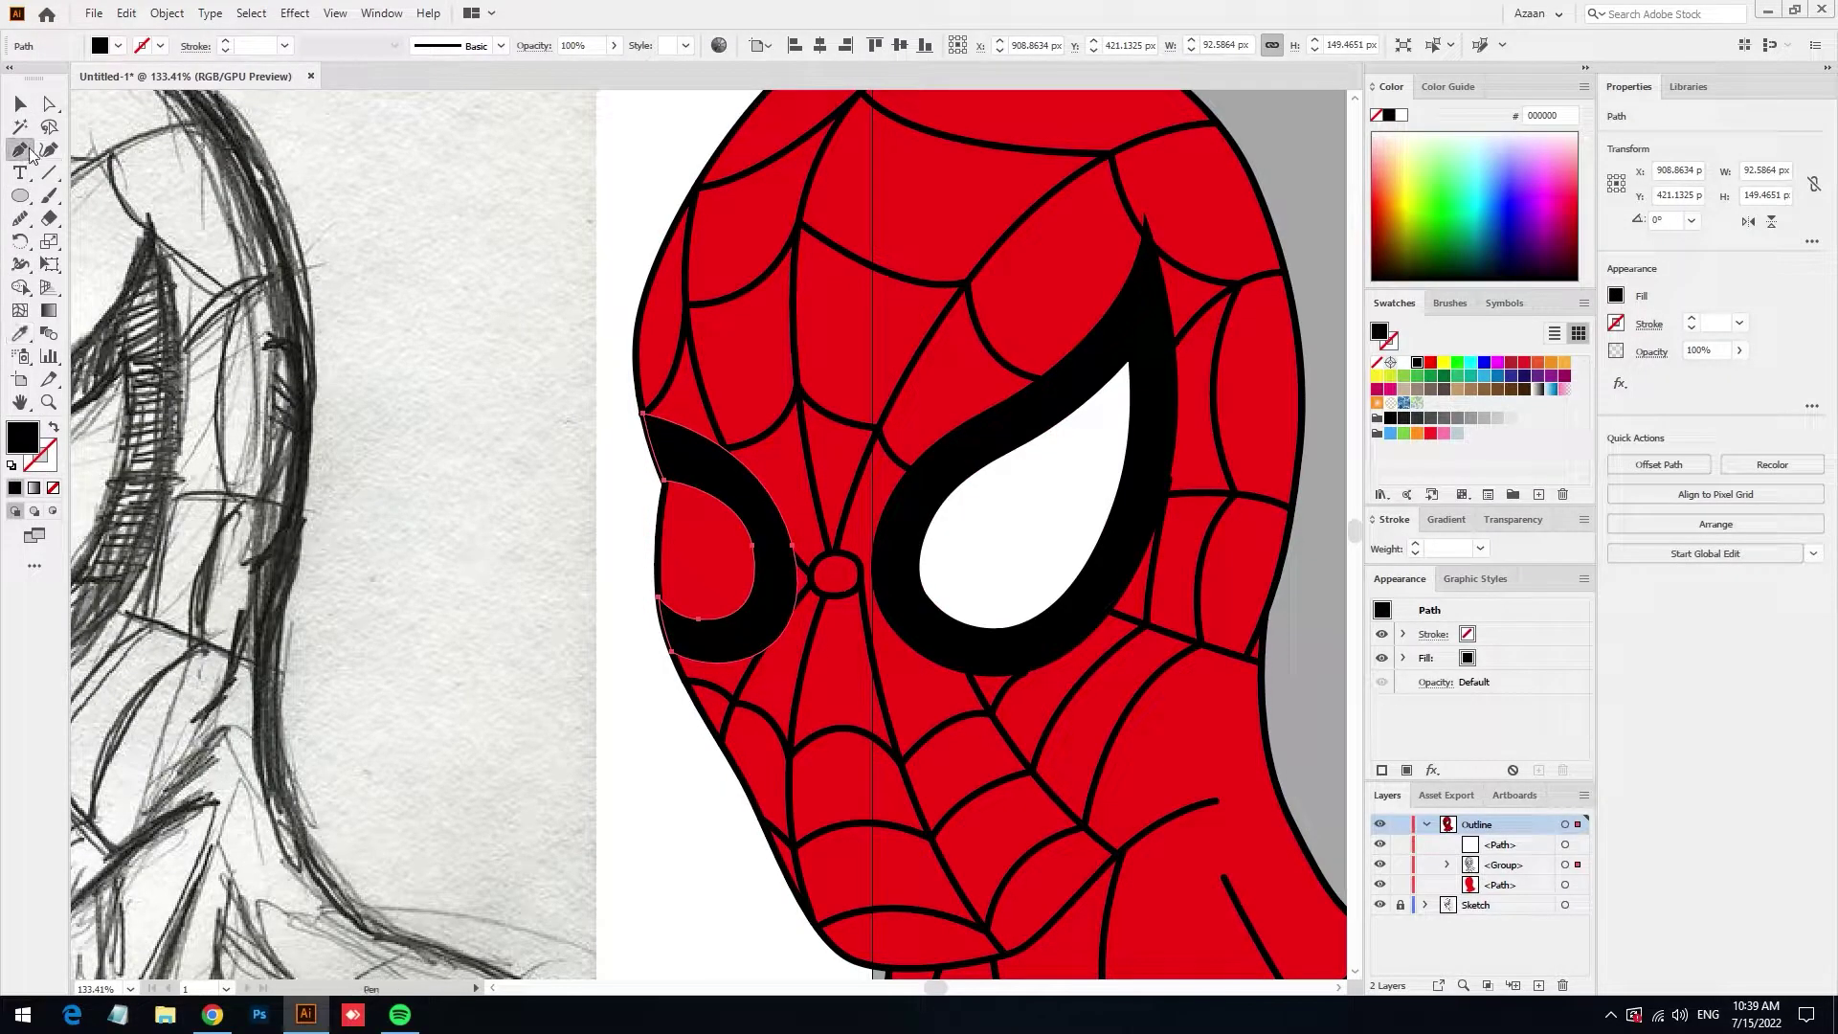
click(668, 480)
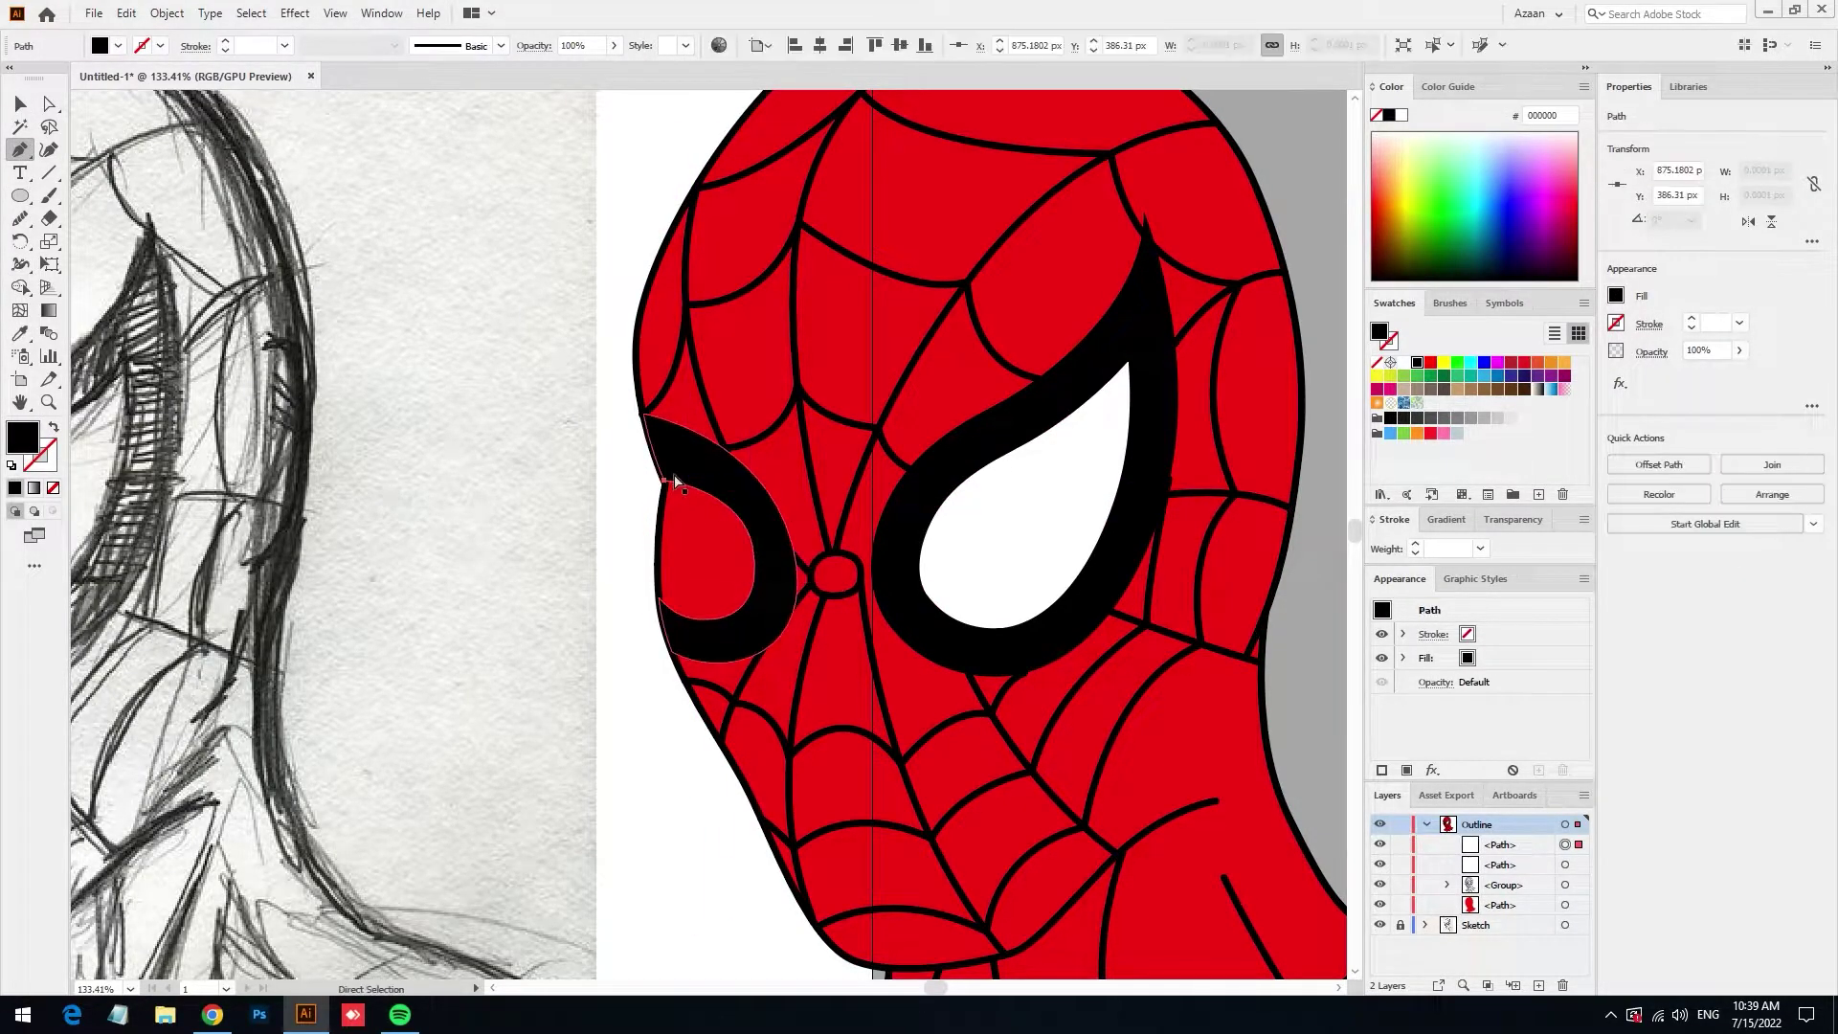
drag(780, 567, 783, 663)
mouse_move(642, 451)
mouse_down()
mouse_move(643, 620)
mouse_move(615, 613)
mouse_up()
Trim the far-side eye sliver lying outside the head outline with Shape Builder
click(645, 452)
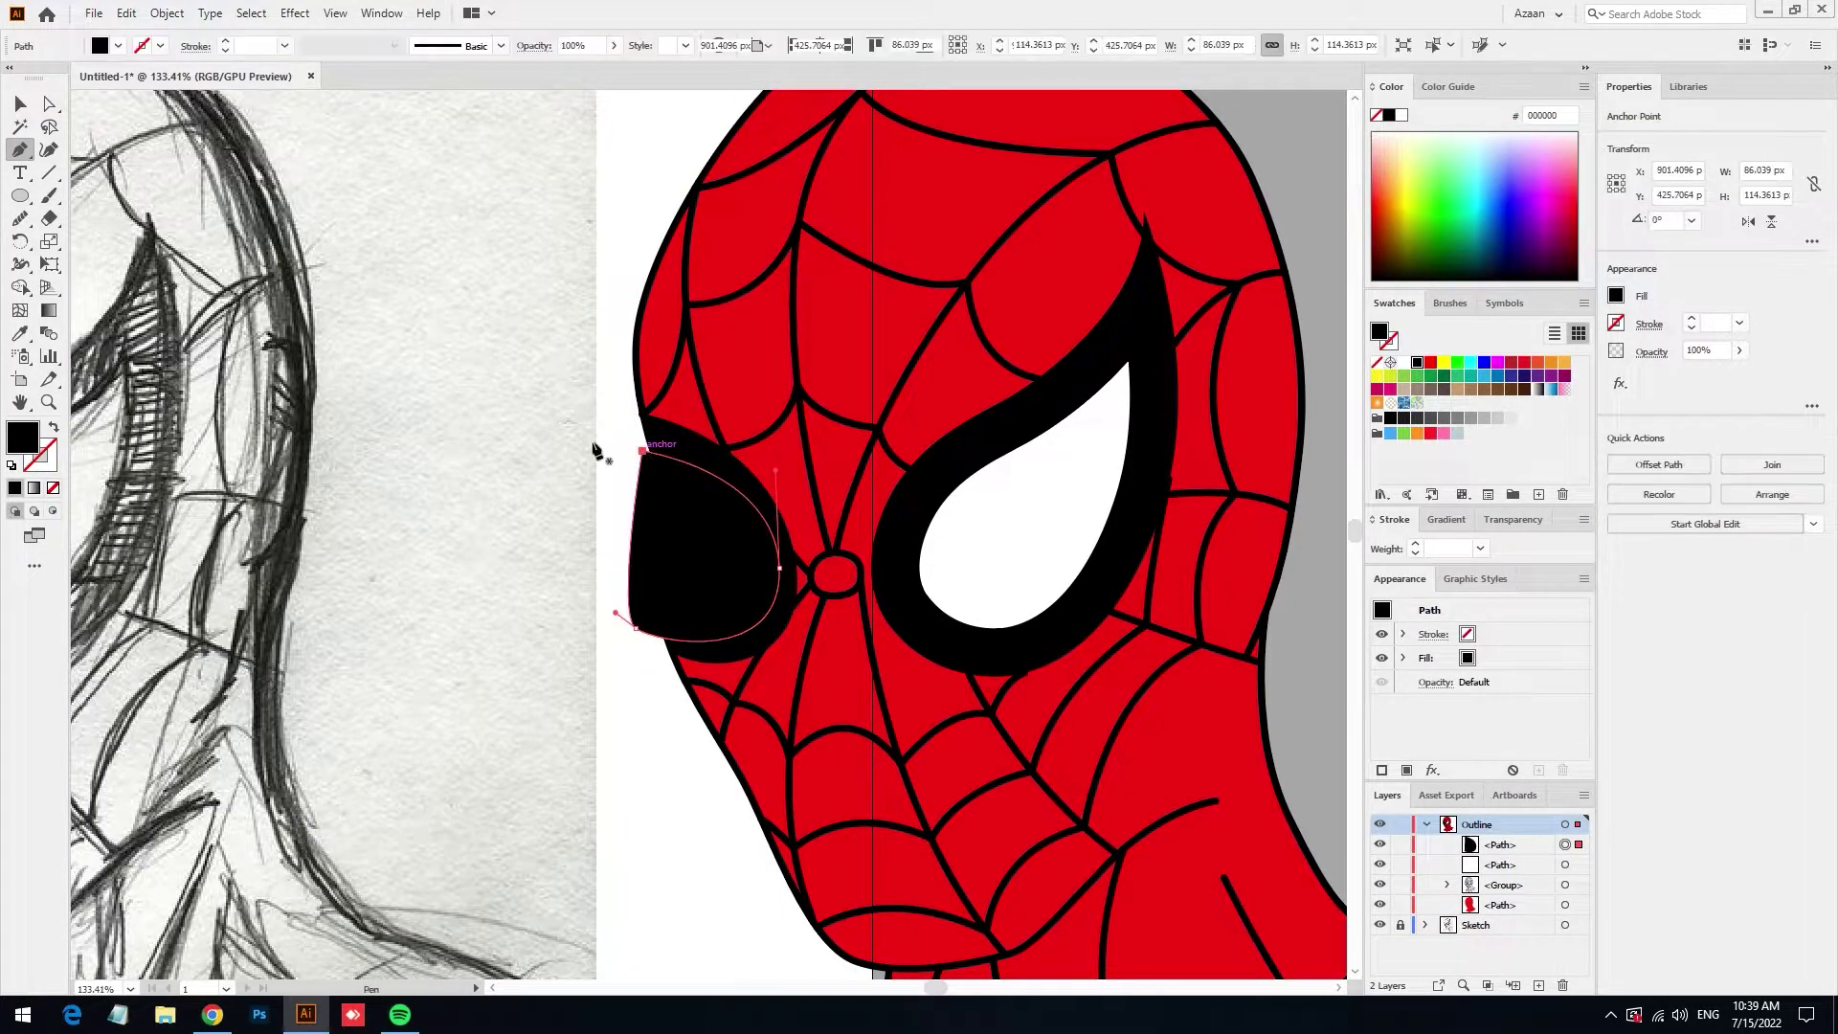
key(v)
shift+click(638, 316)
key(shift+m)
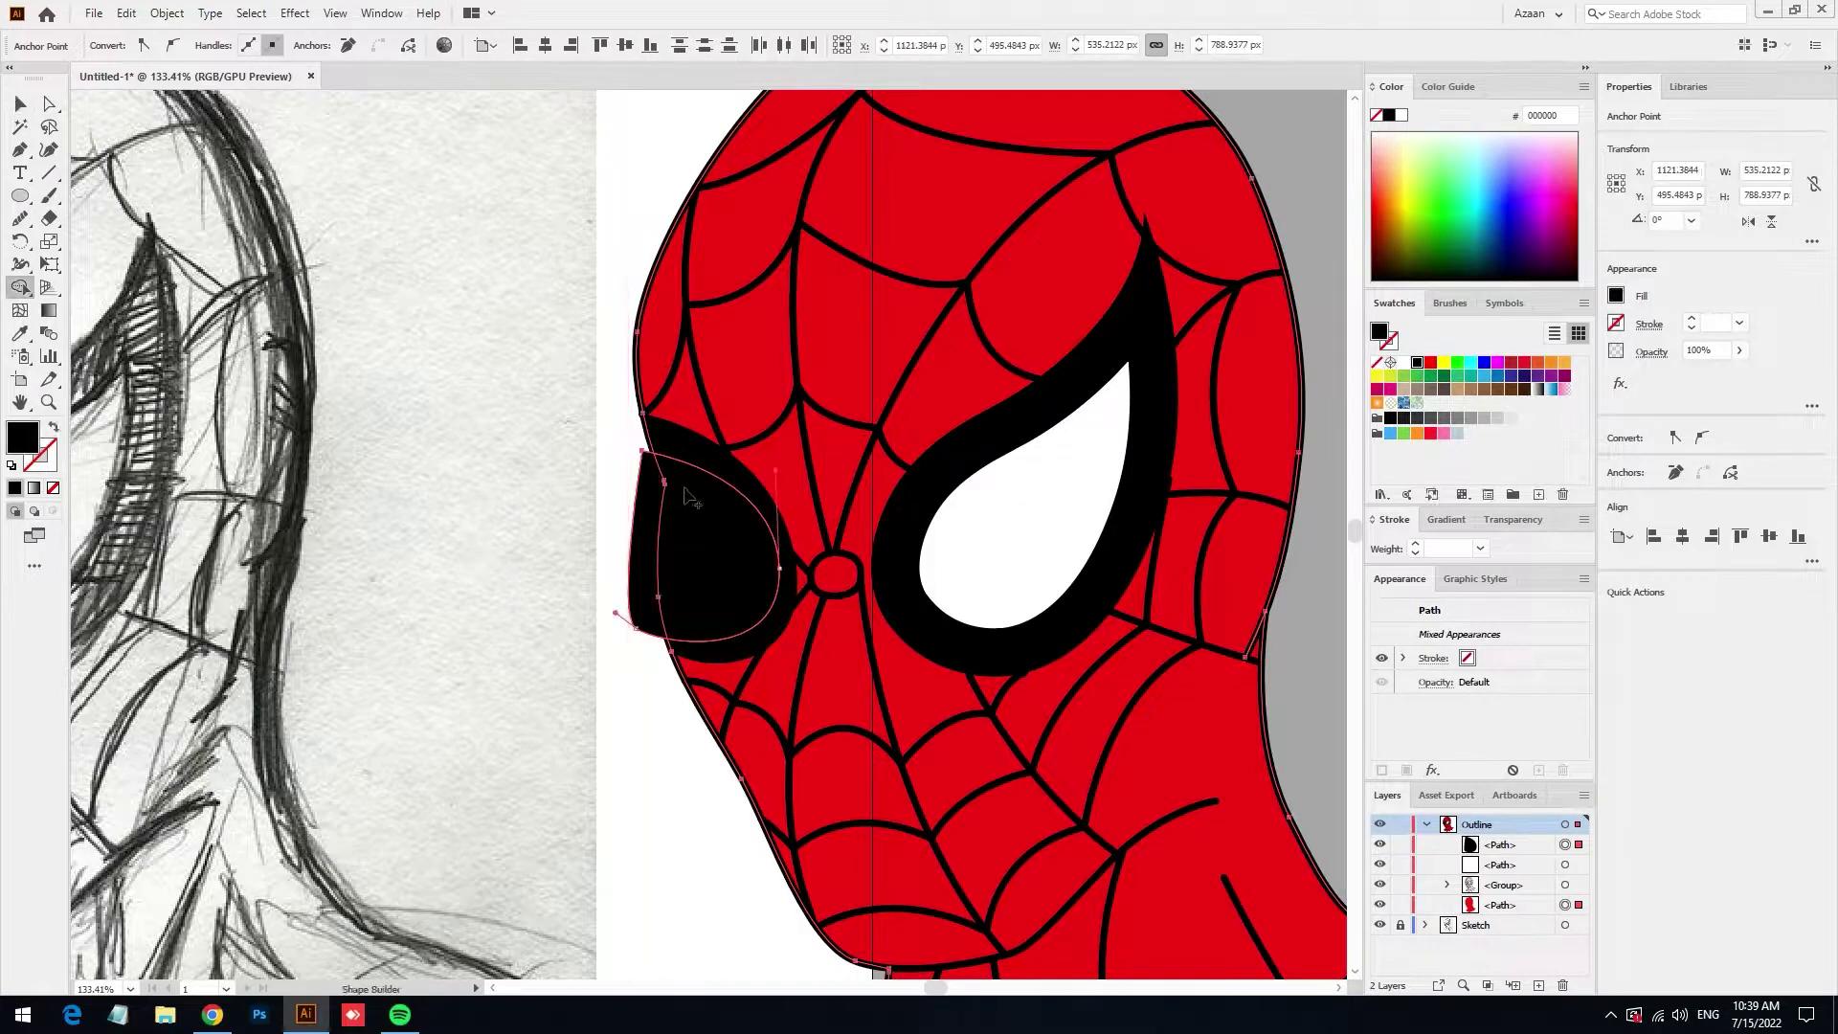
alt+click(658, 534)
Copy the near eye's white fill onto the far-side eye, then delete the white inner shape
click(21, 103)
click(738, 586)
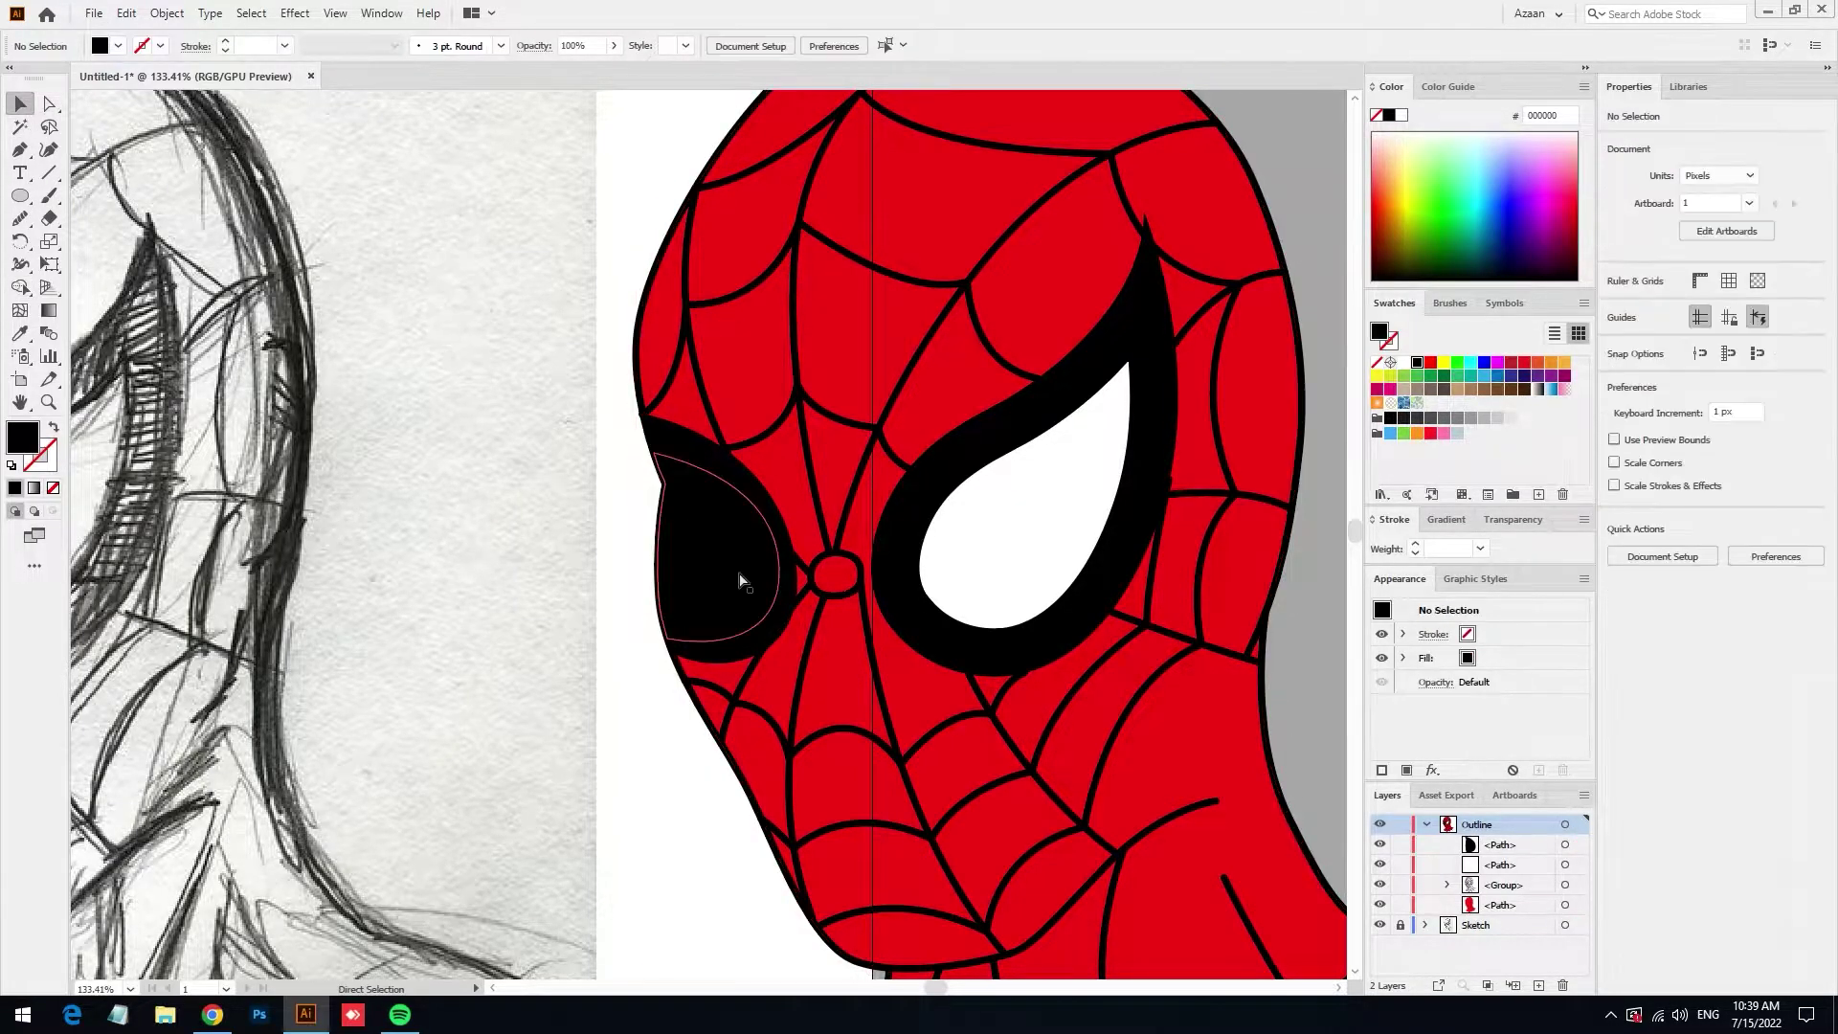
key(i)
click(1053, 553)
key(v)
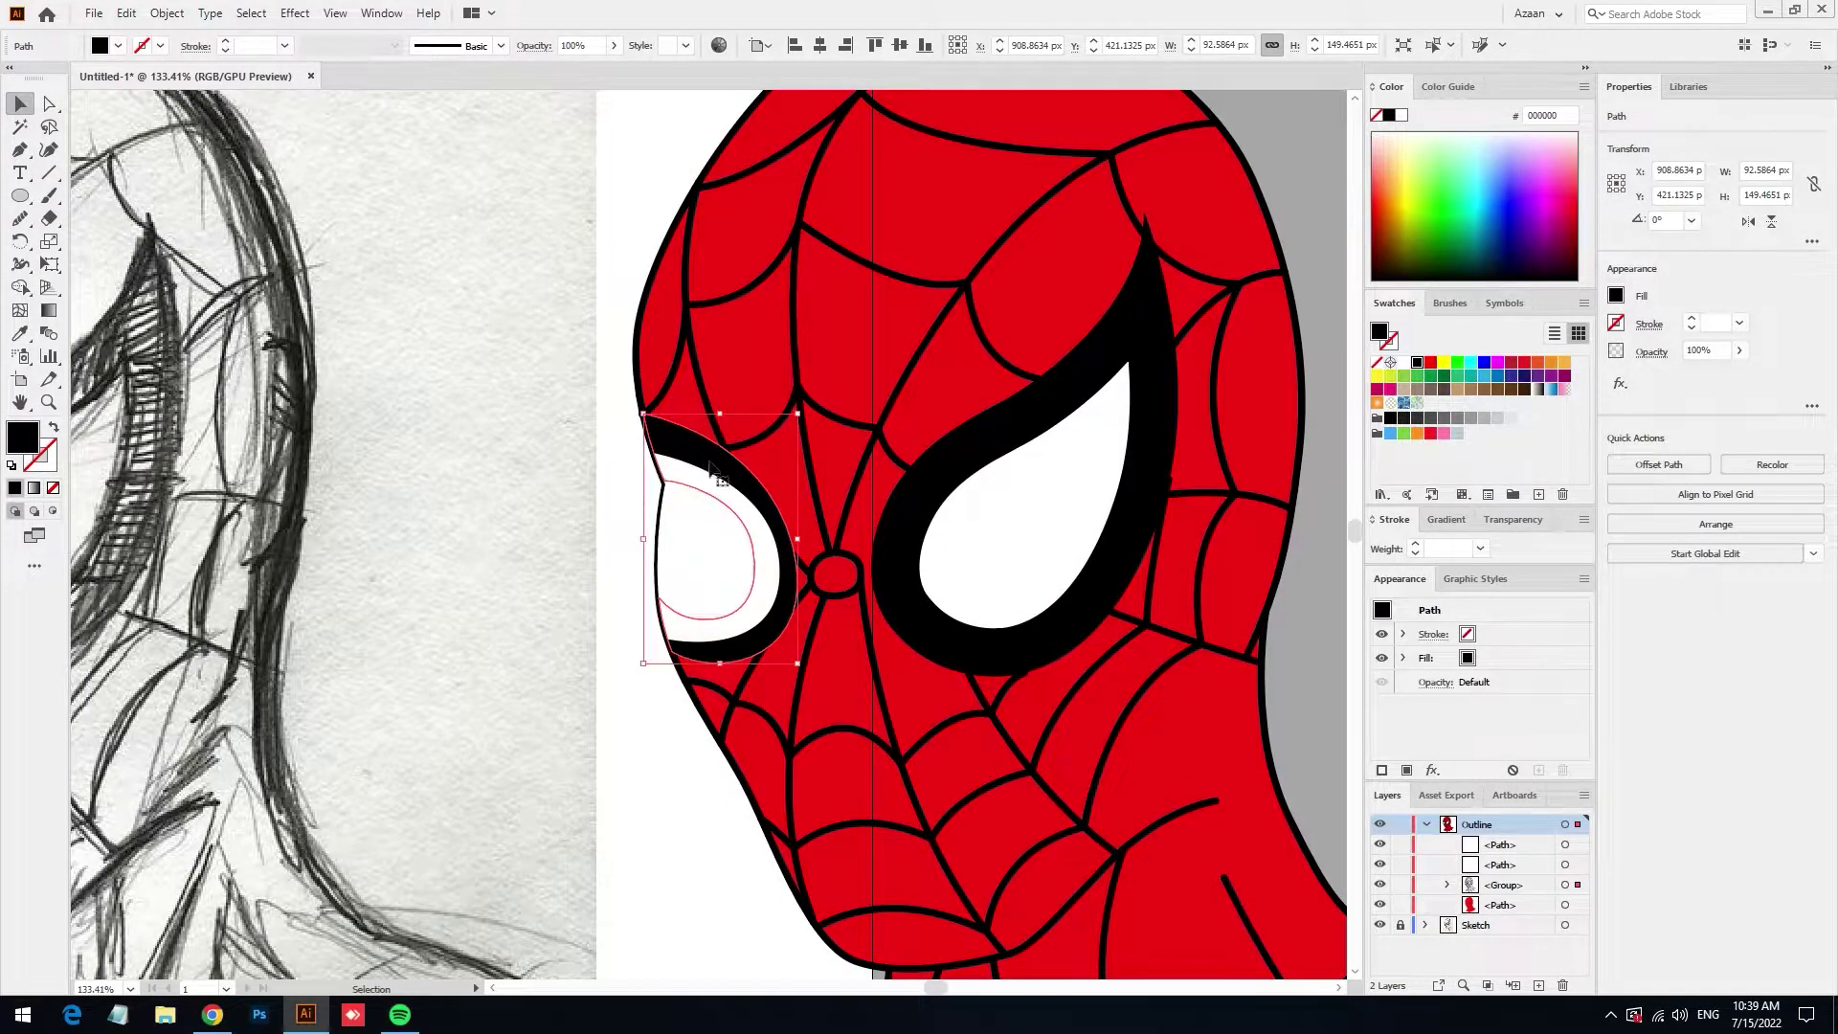
click(724, 556)
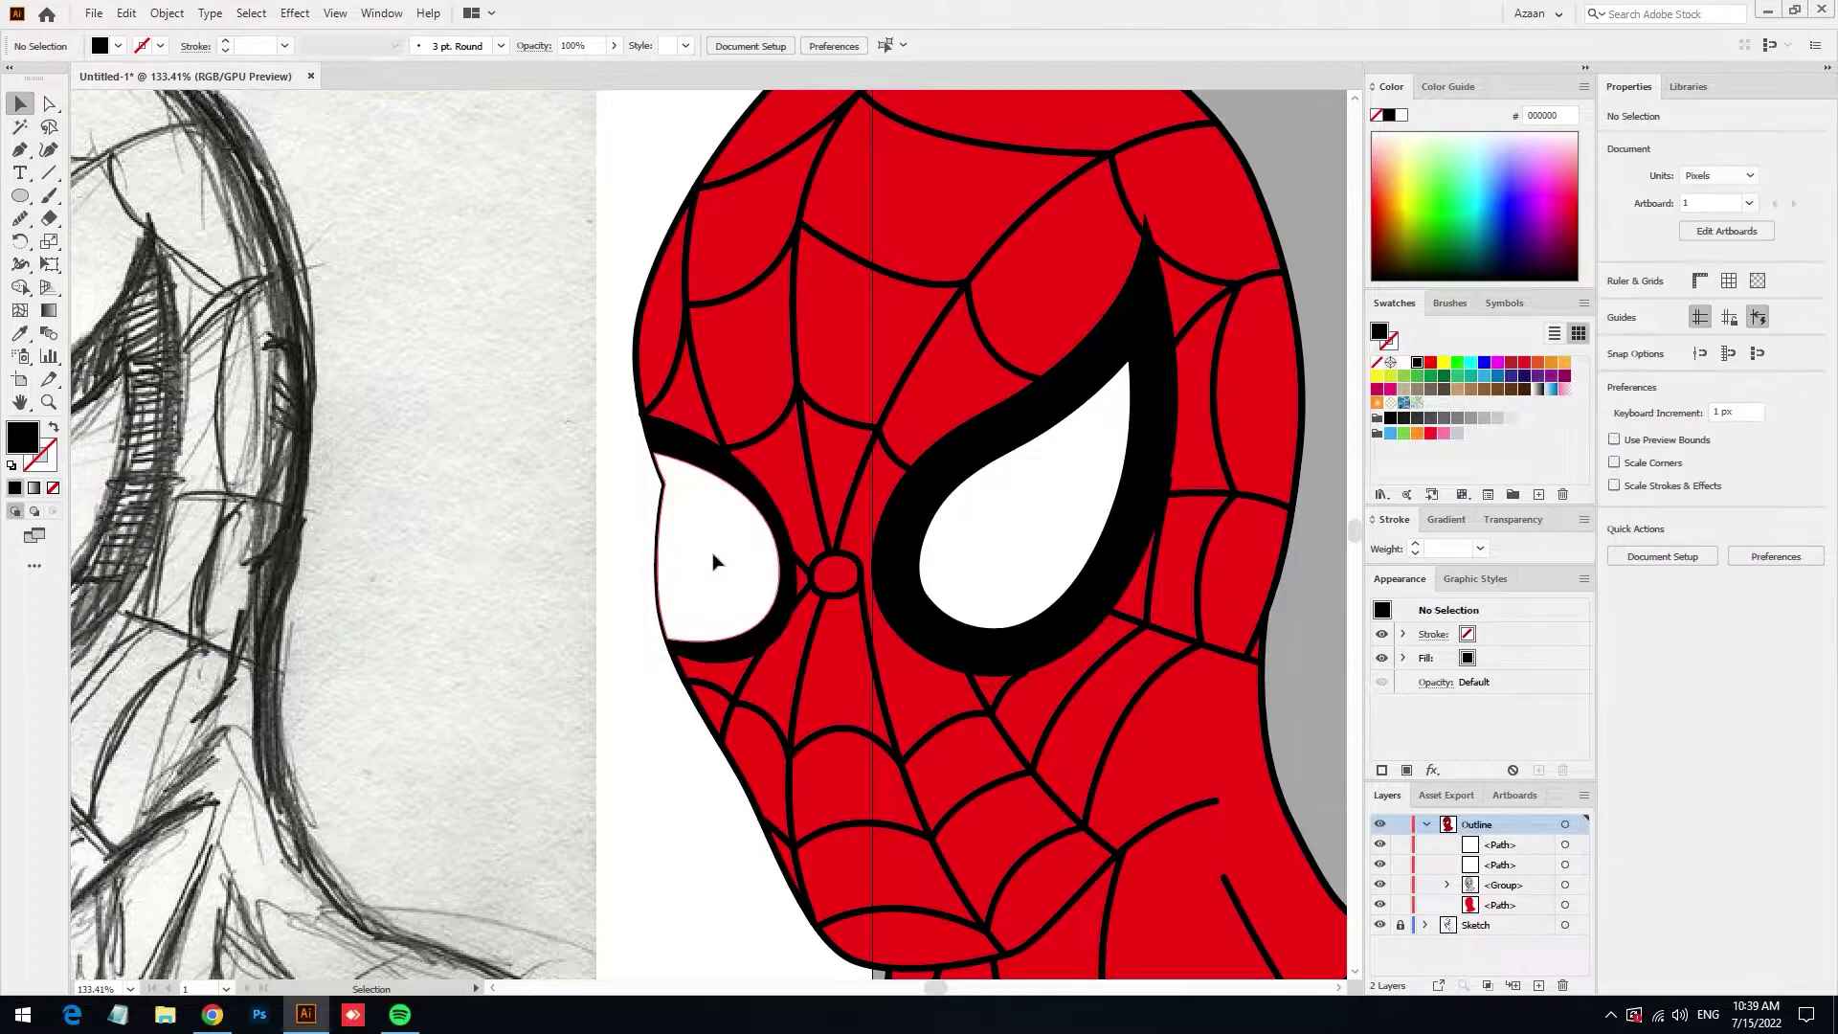
key(Delete)
Inside the isolated head group, restore the far-side eye as white inside a black ring
click(732, 504)
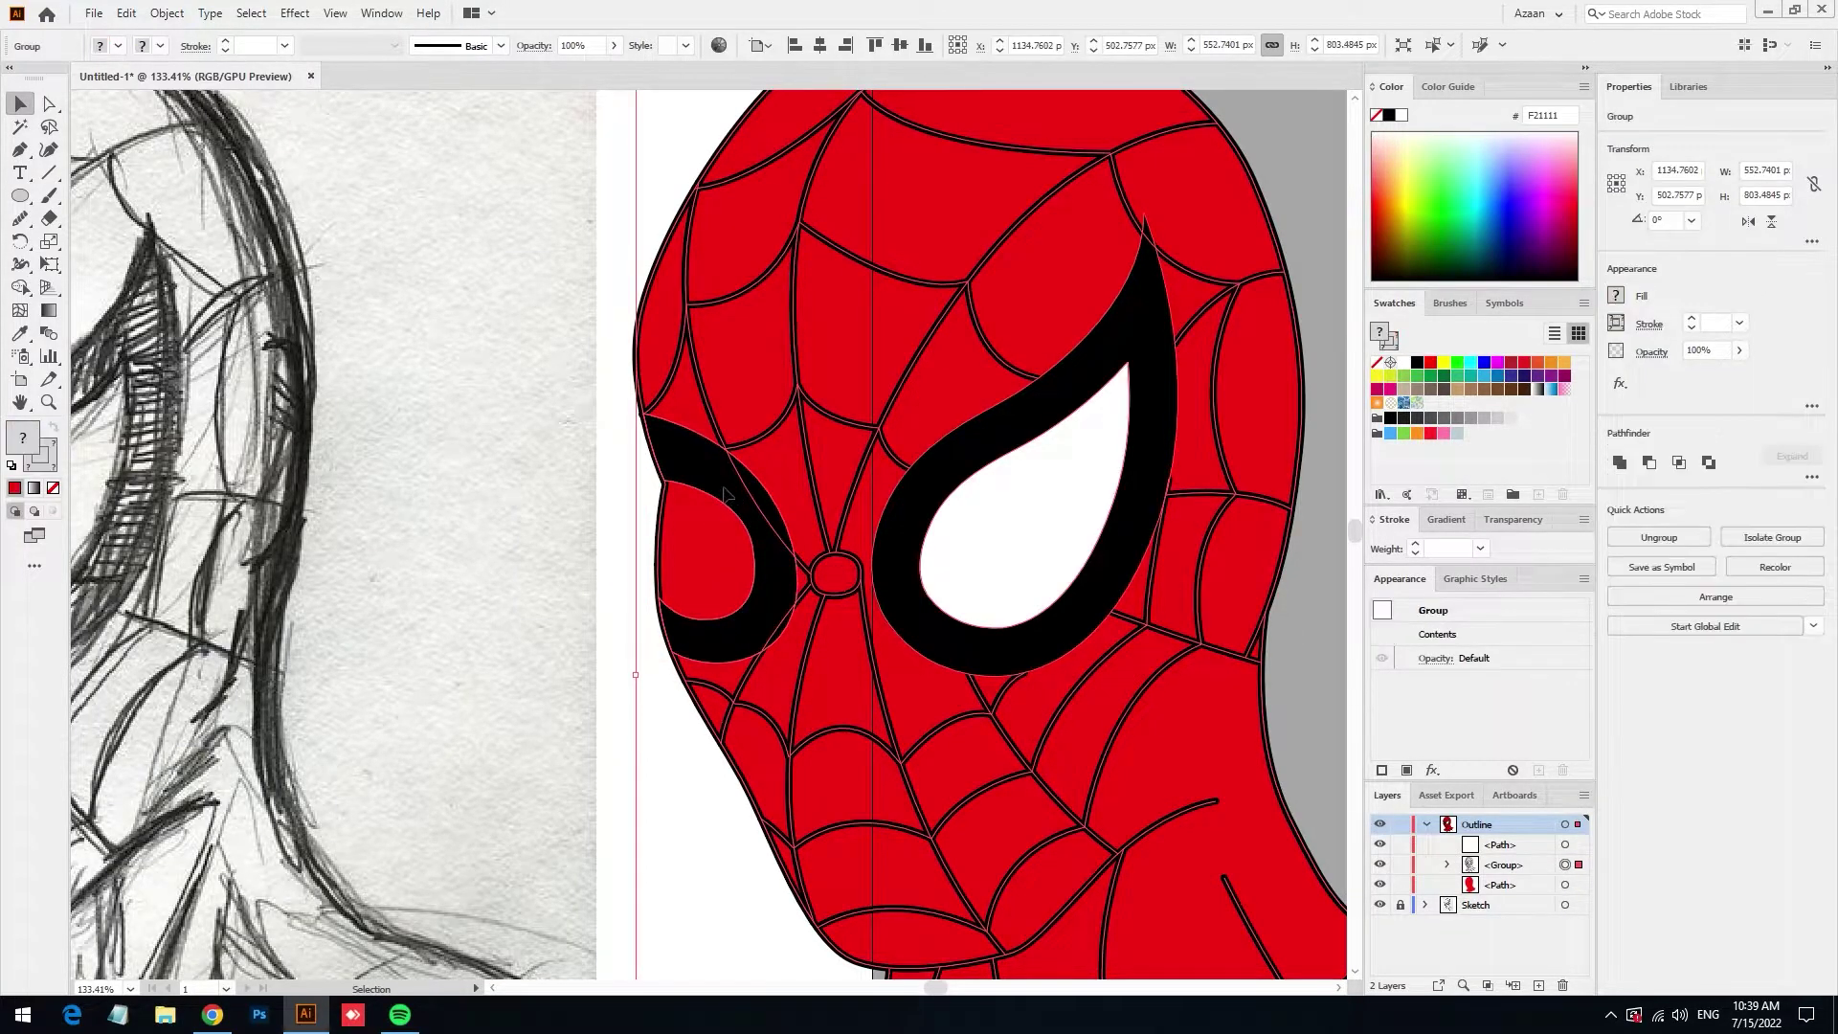
double_click(751, 527)
key(ctrl+z)
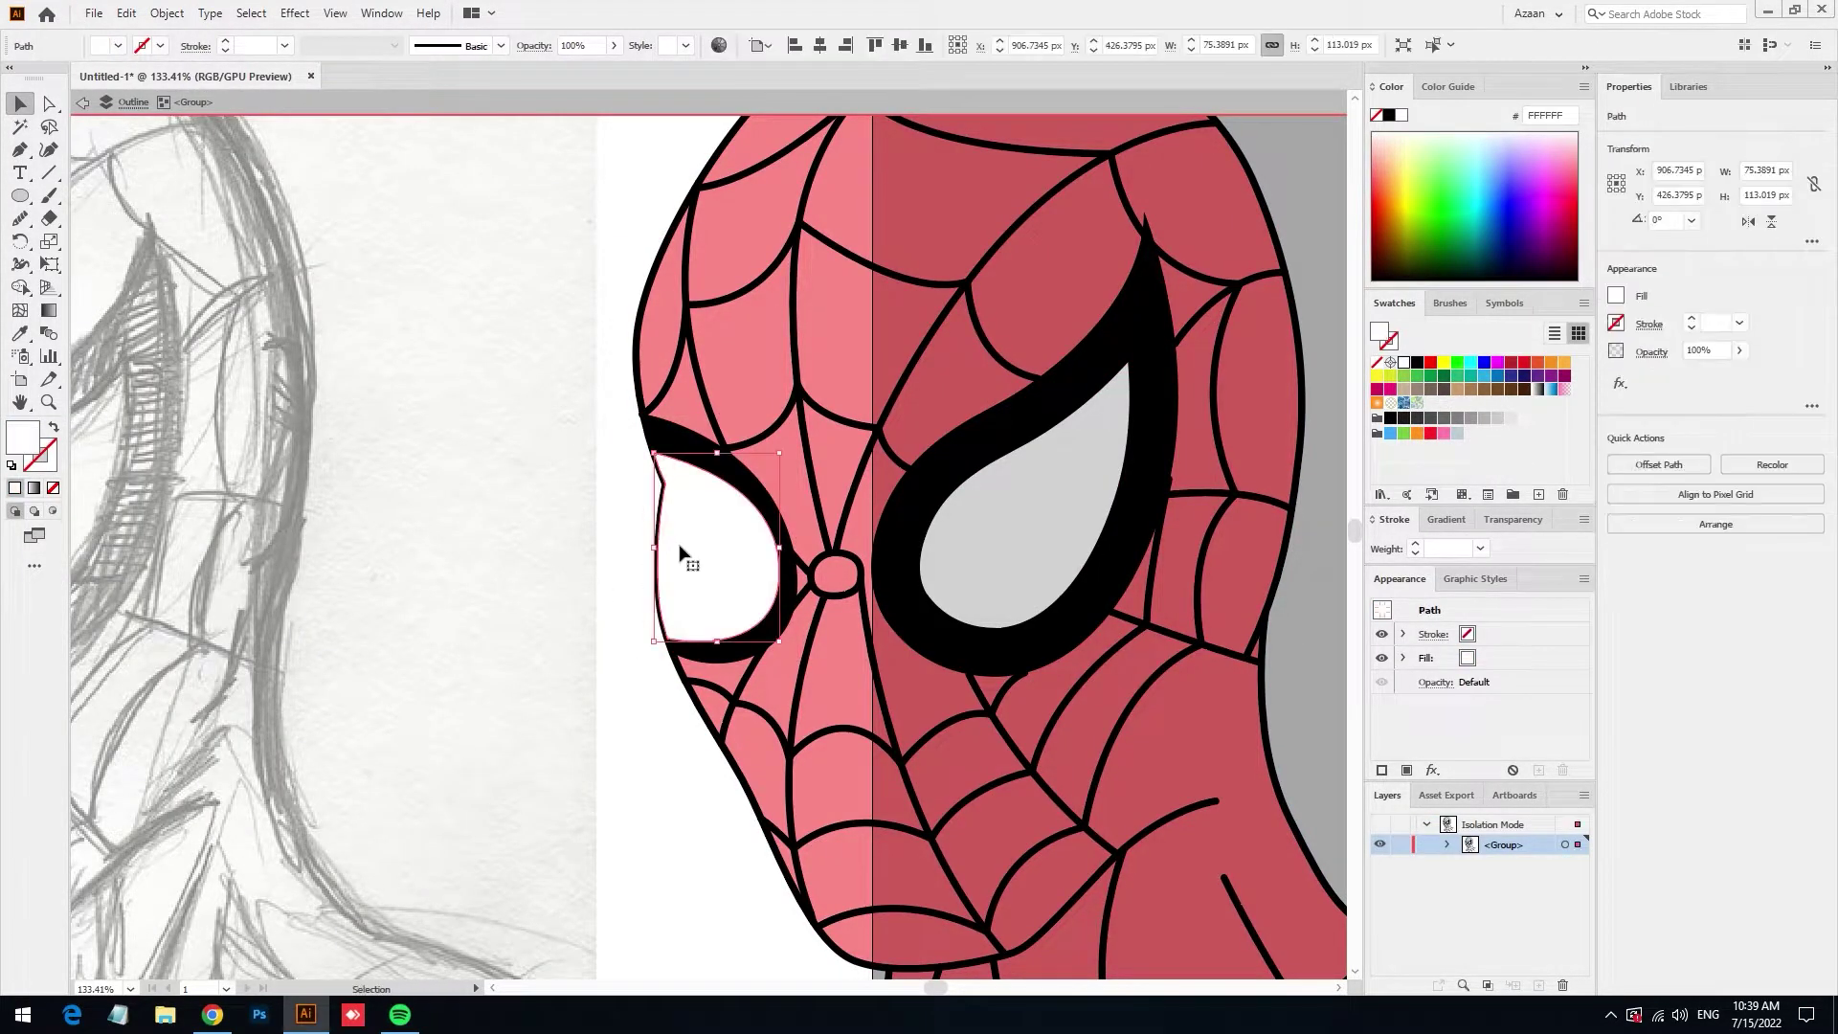
key(ctrl+z)
click(549, 561)
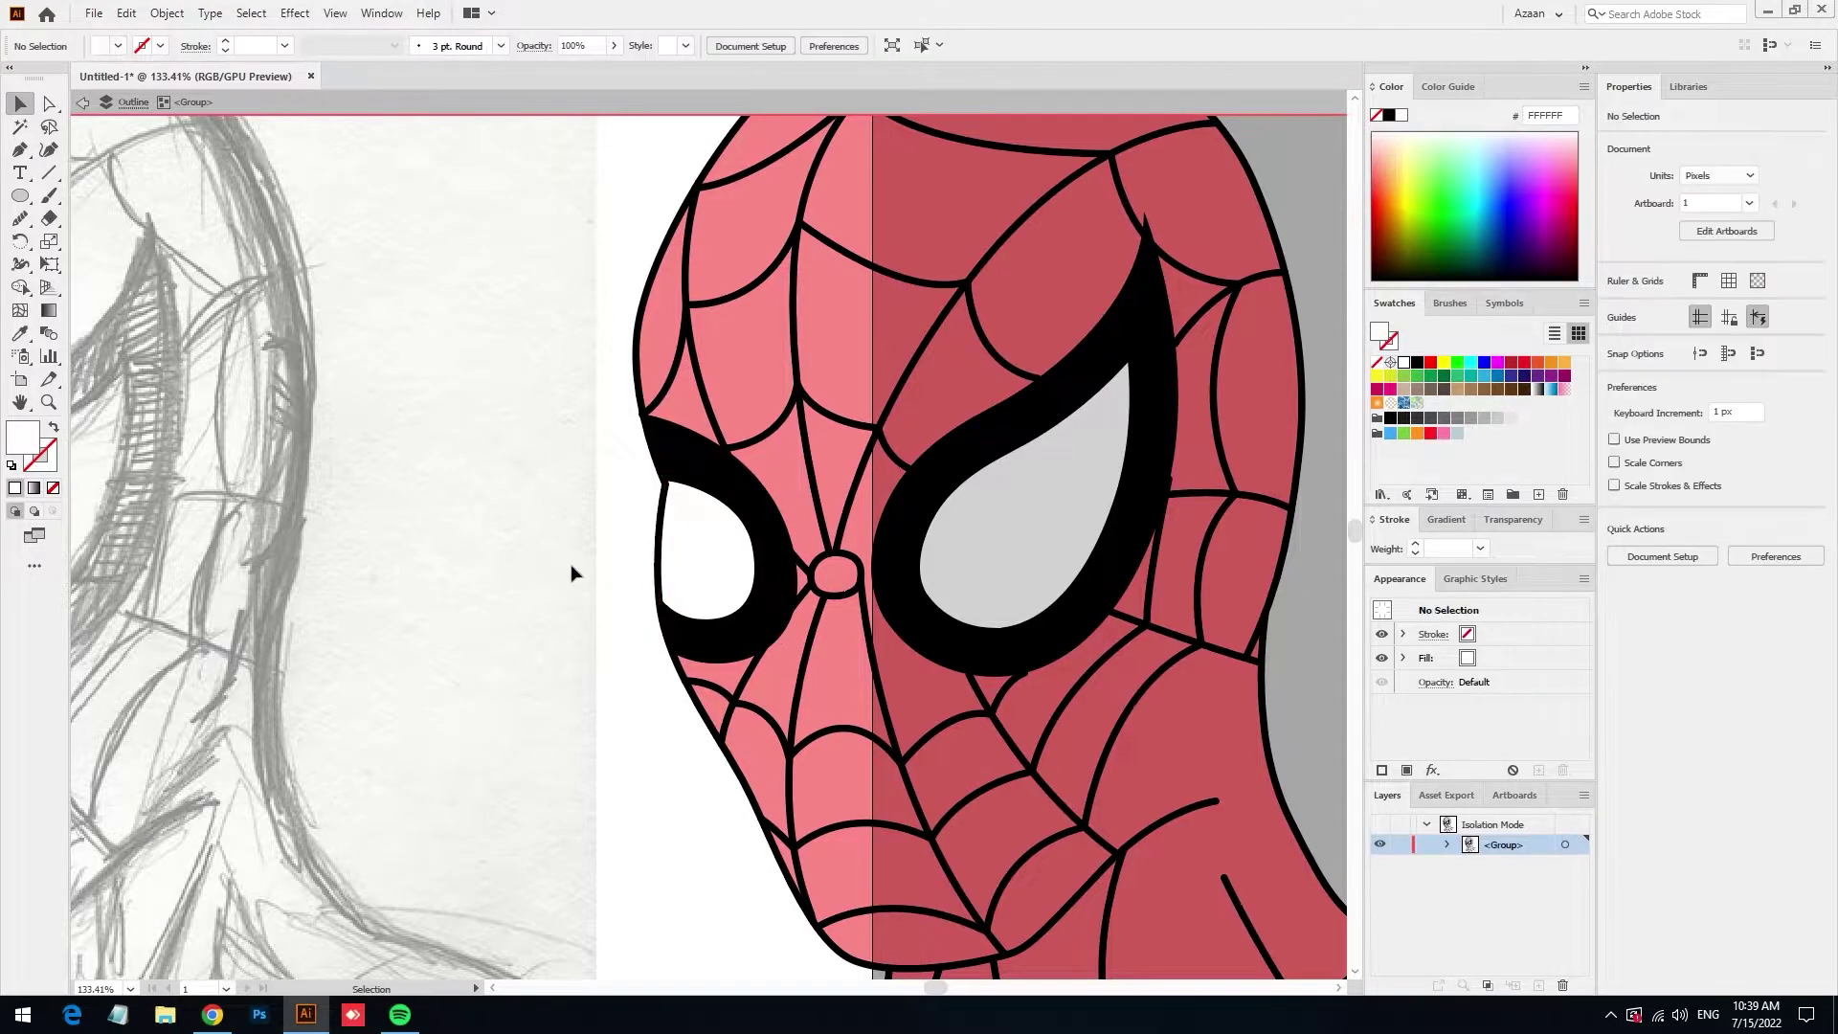
Zoom out and pan to show the whole head
key(Escape)
scroll(603, 636, down, 3)
scroll(670, 613, down, 1)
drag(732, 624, 655, 608)
scroll(656, 608, up, 1)
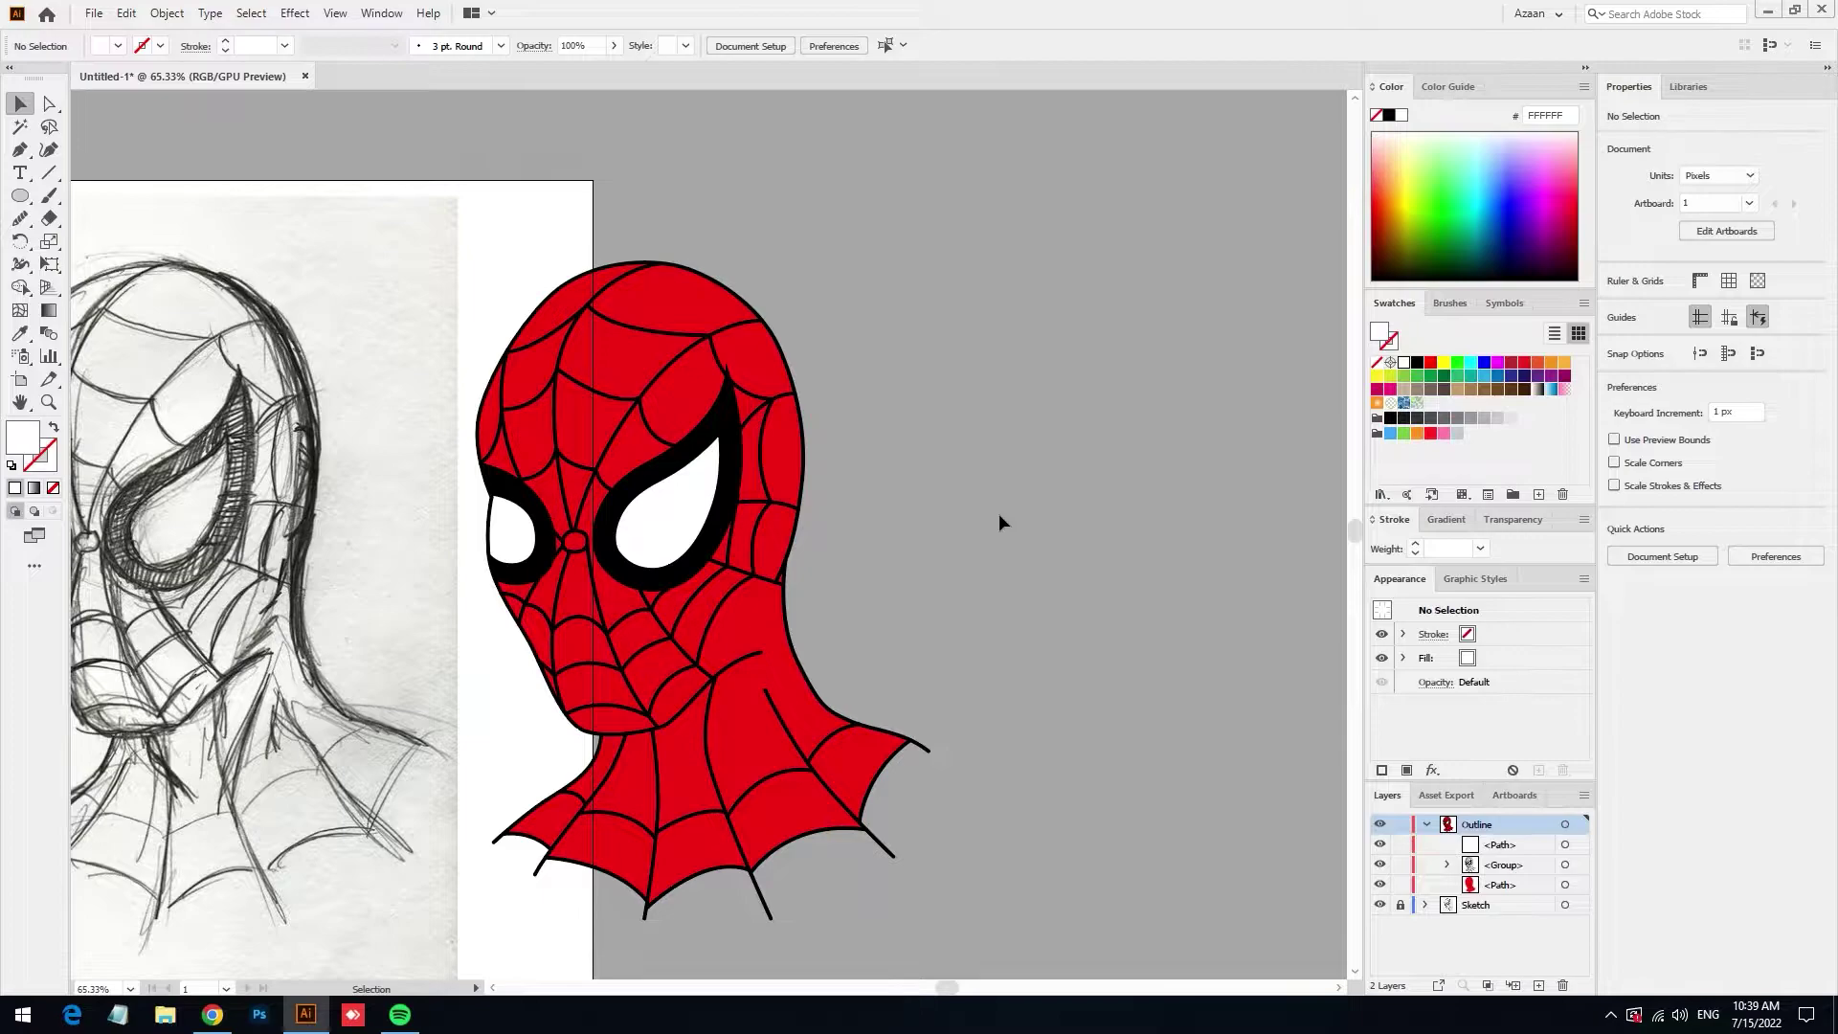
scroll(892, 640, up, 3)
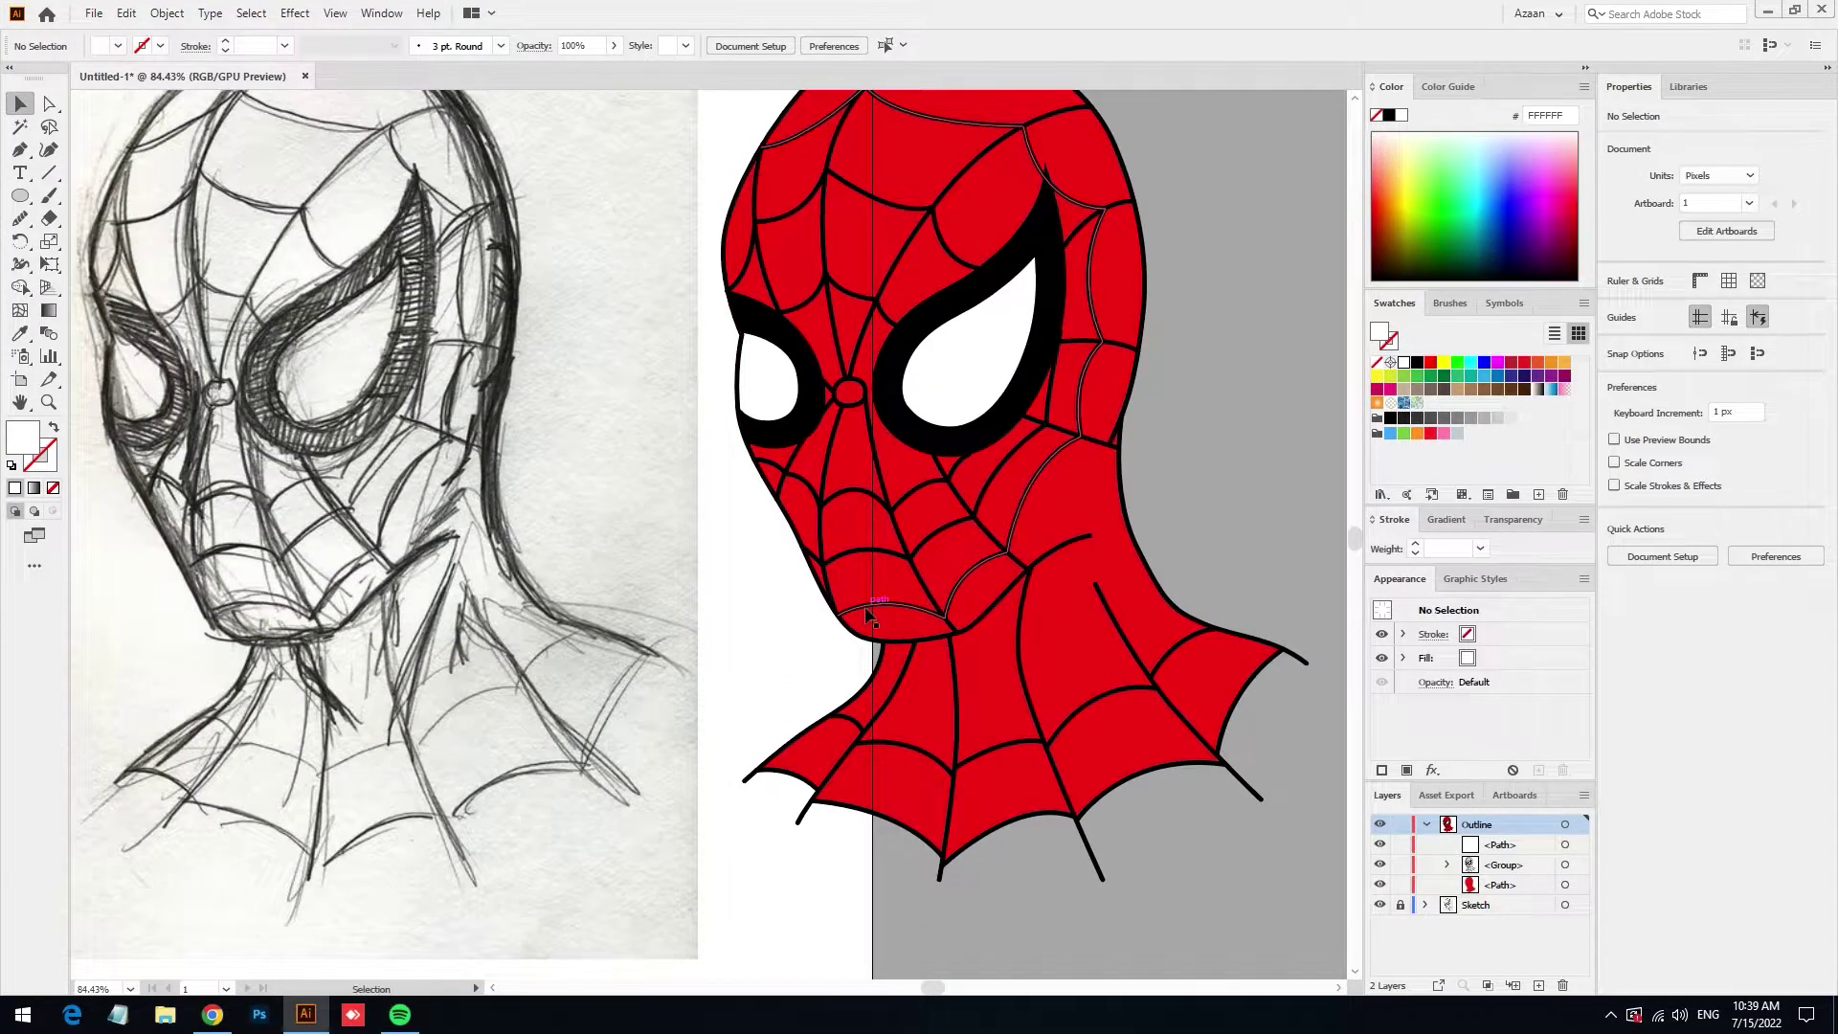
Pen a curved line from the nose circle up toward the forehead
drag(776, 671, 828, 659)
mouse_move(892, 564)
mouse_down()
mouse_move(846, 638)
mouse_move(926, 586)
mouse_up()
drag(1080, 553, 946, 550)
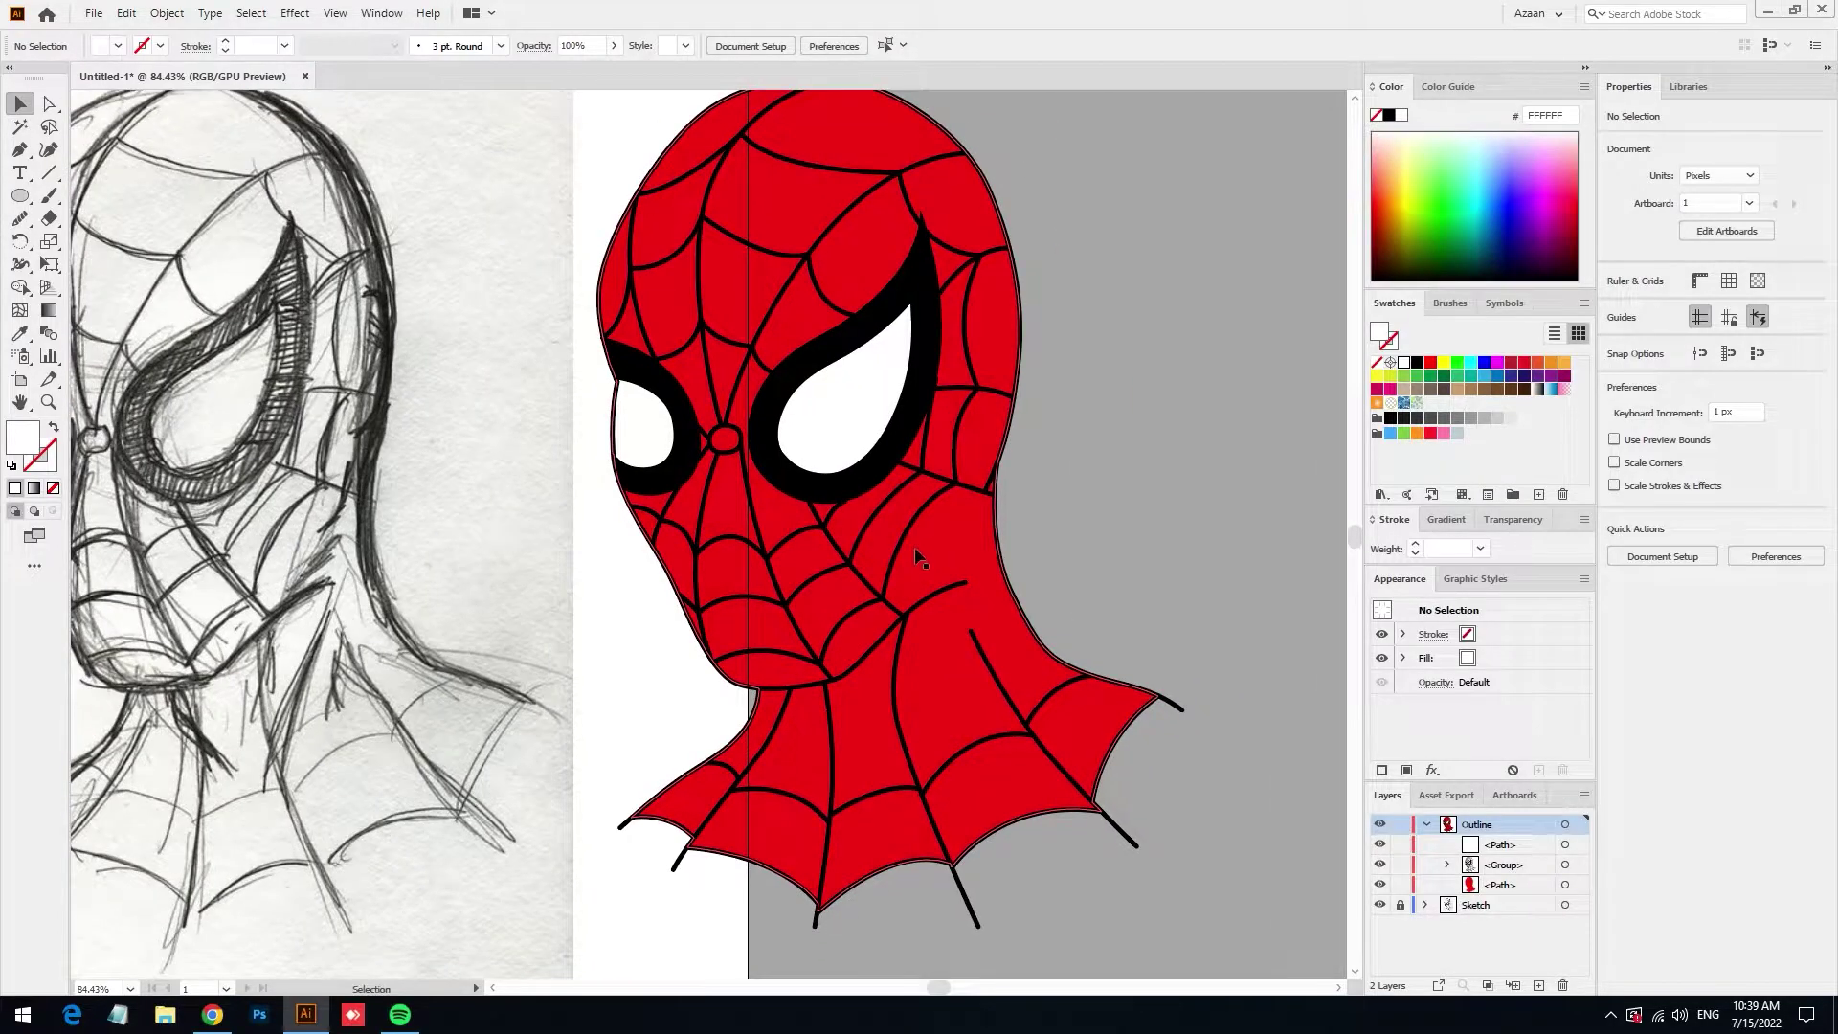
scroll(905, 526, up, 3)
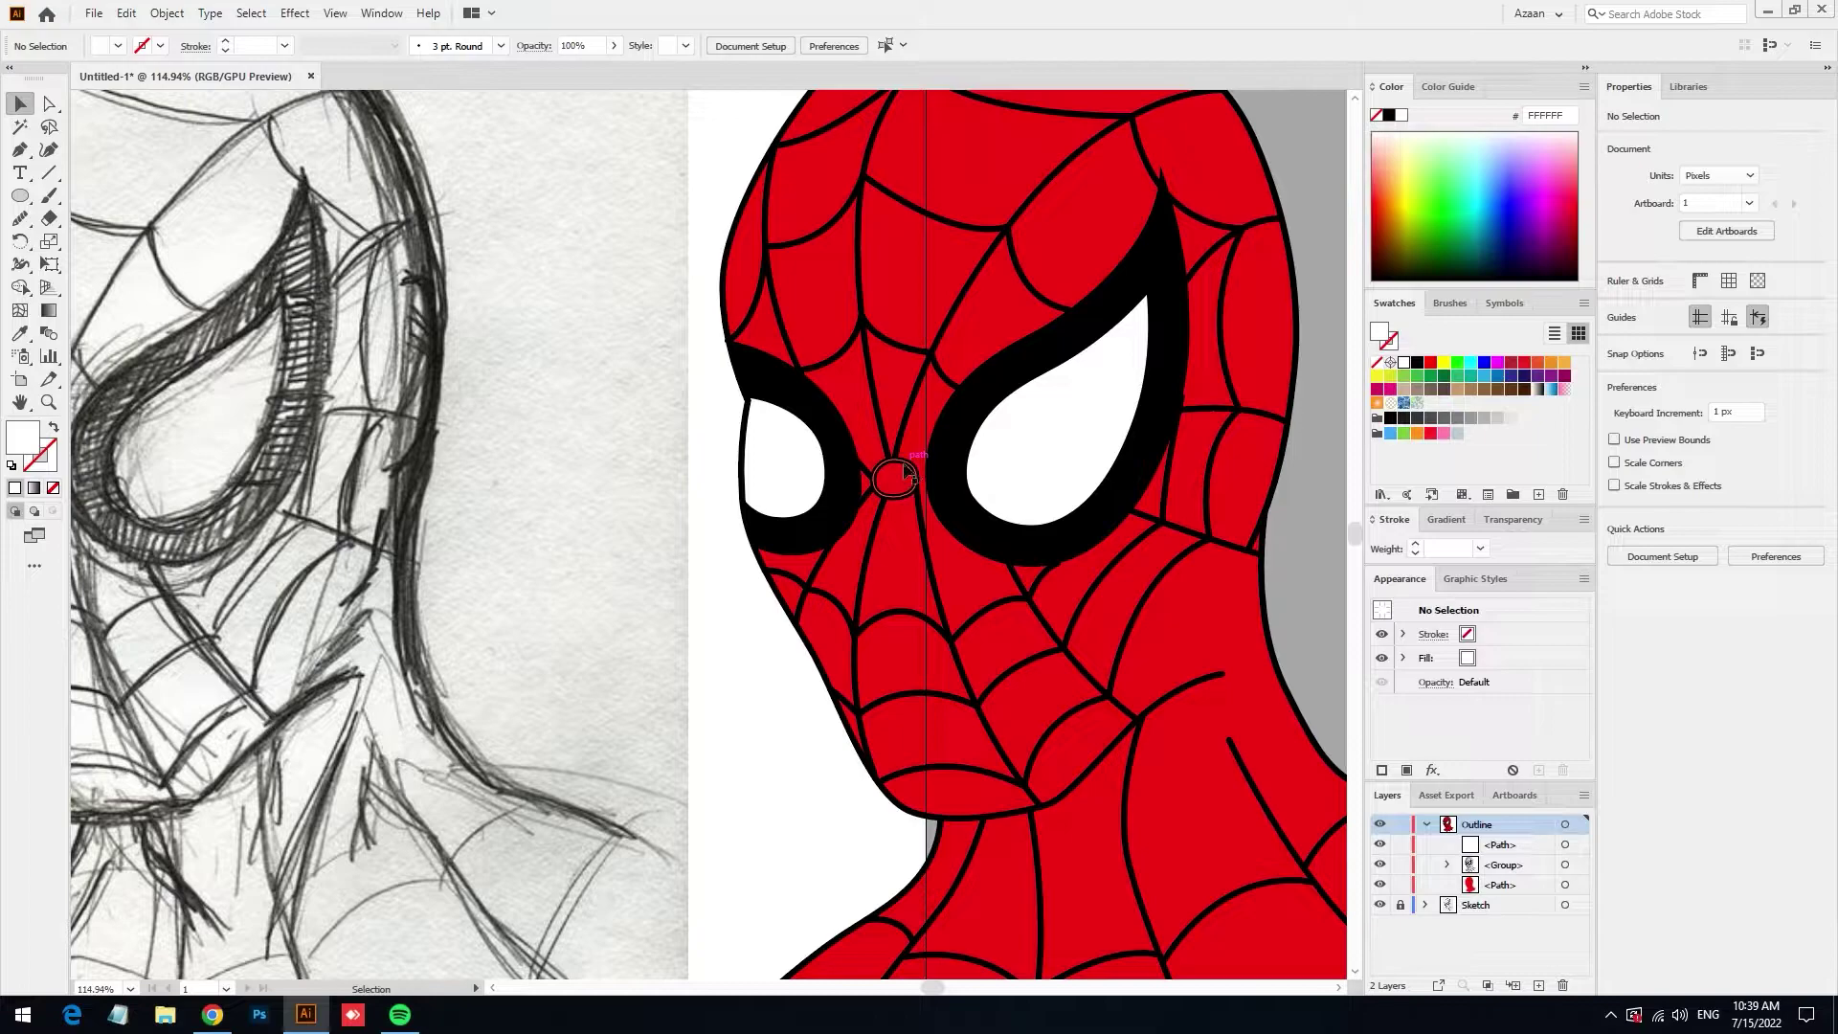
key(p)
scroll(957, 495, up, 2)
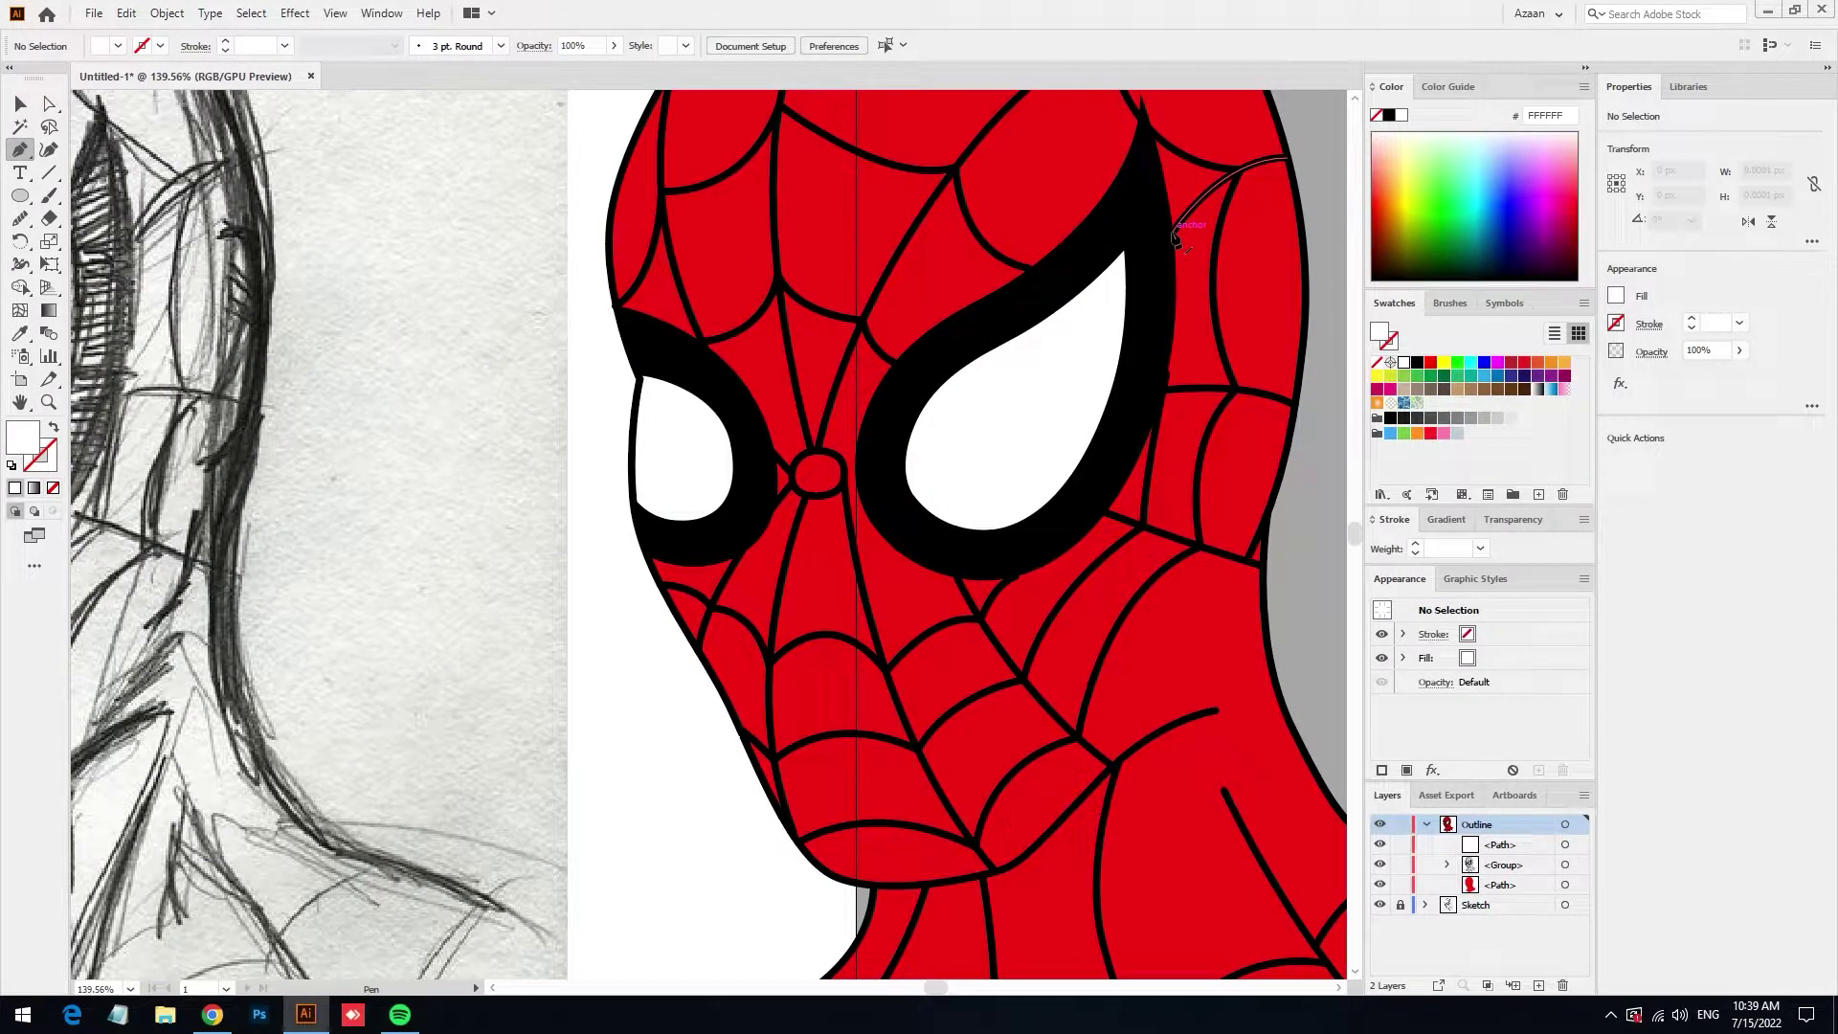
click(846, 469)
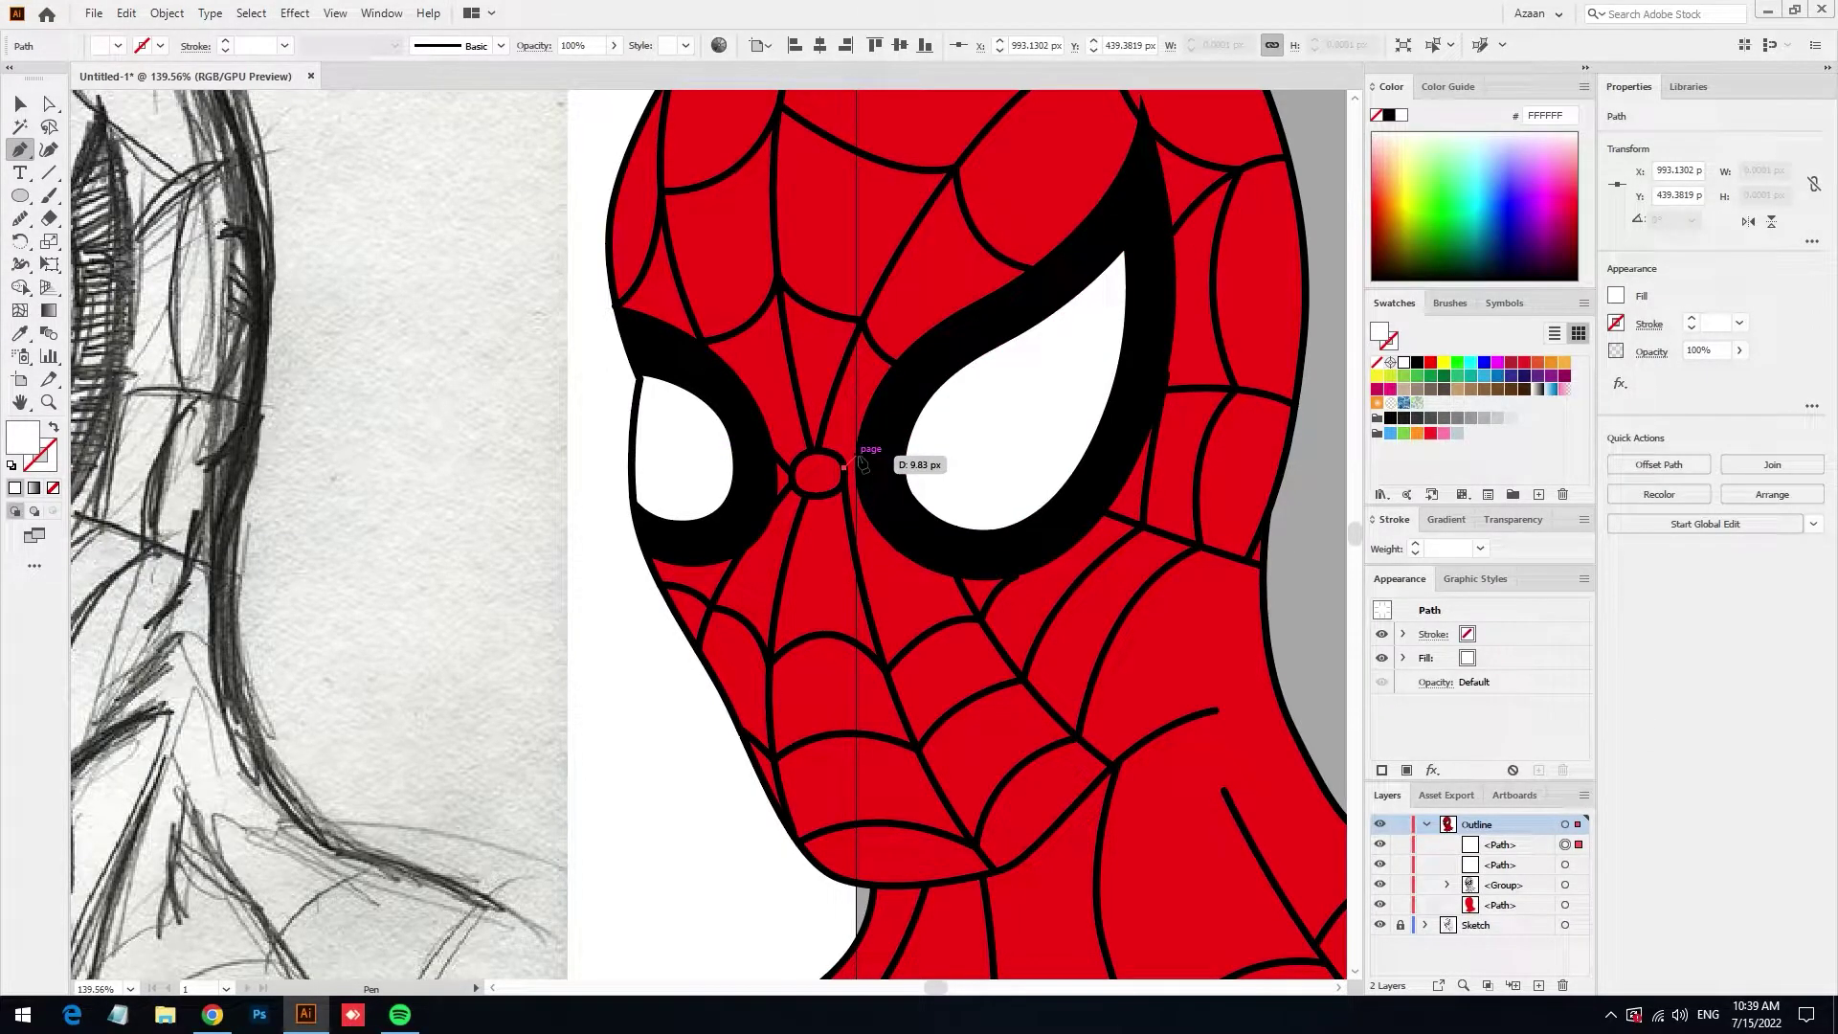
drag(863, 464, 848, 366)
Give the new line the black 4 pt web stroke via Eyedropper and deselect it
key(i)
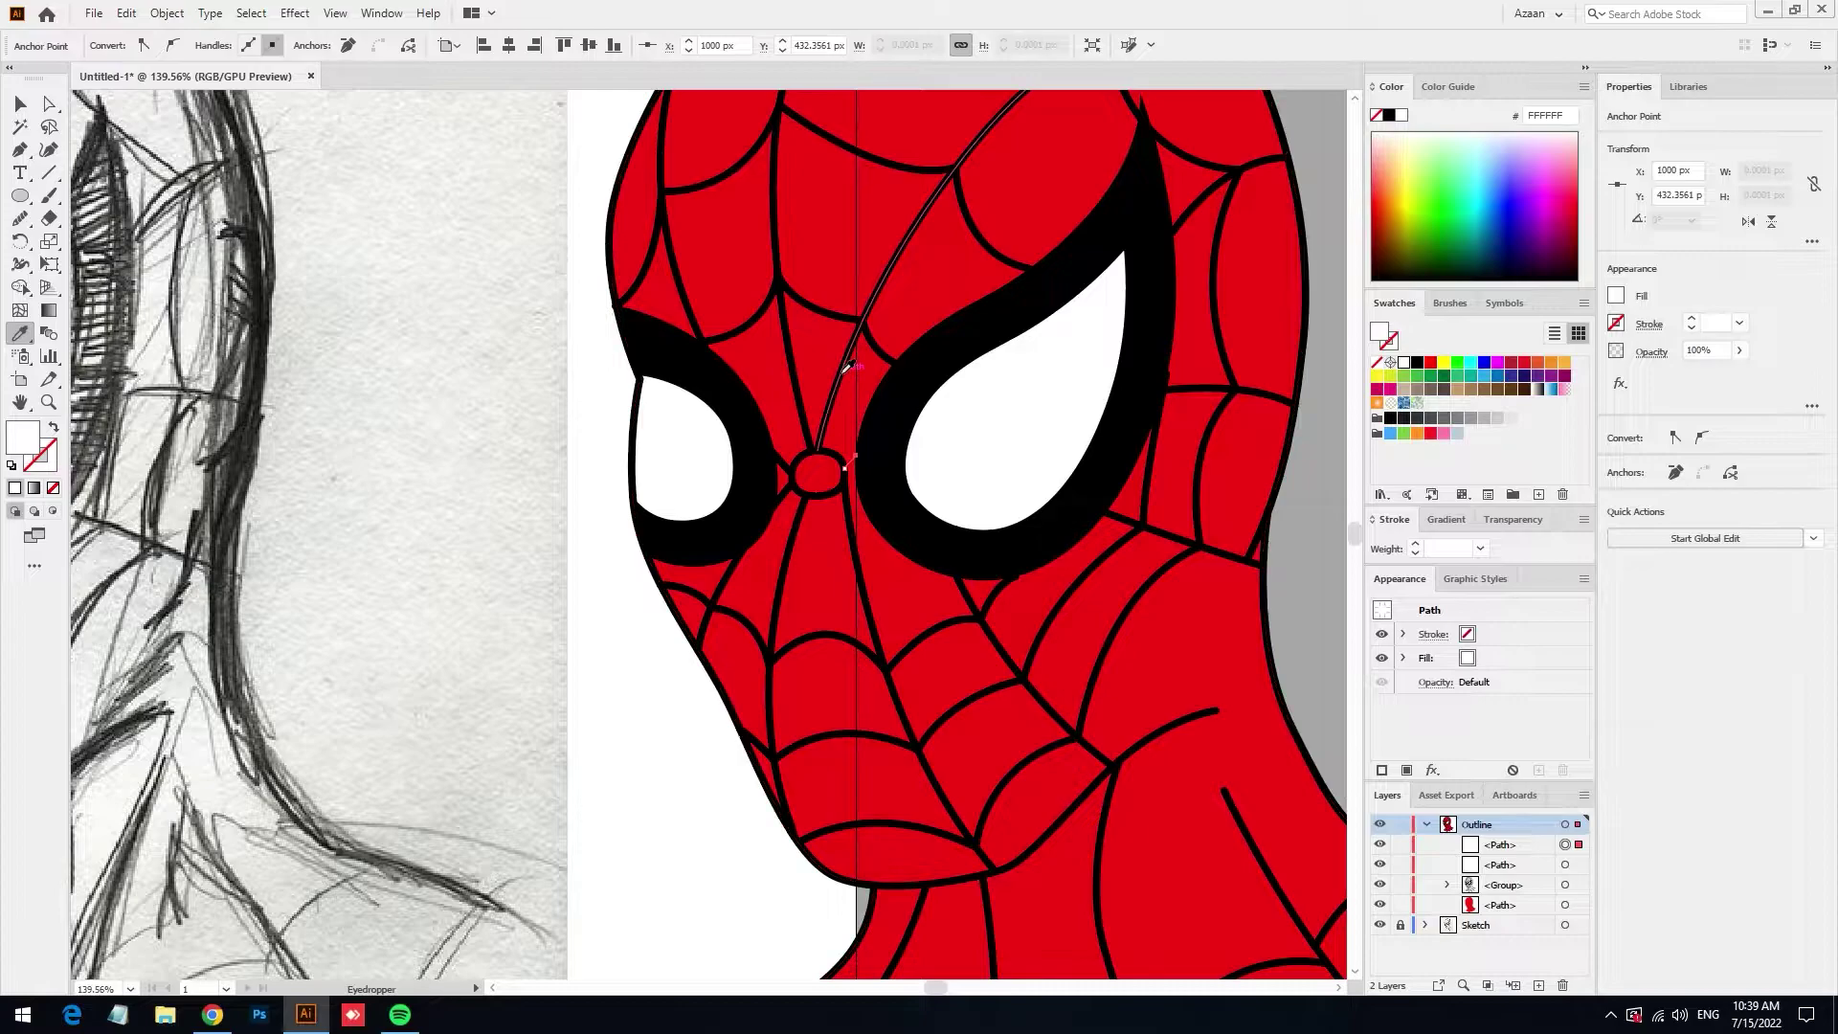
click(848, 366)
key(ctrl+shift+a)
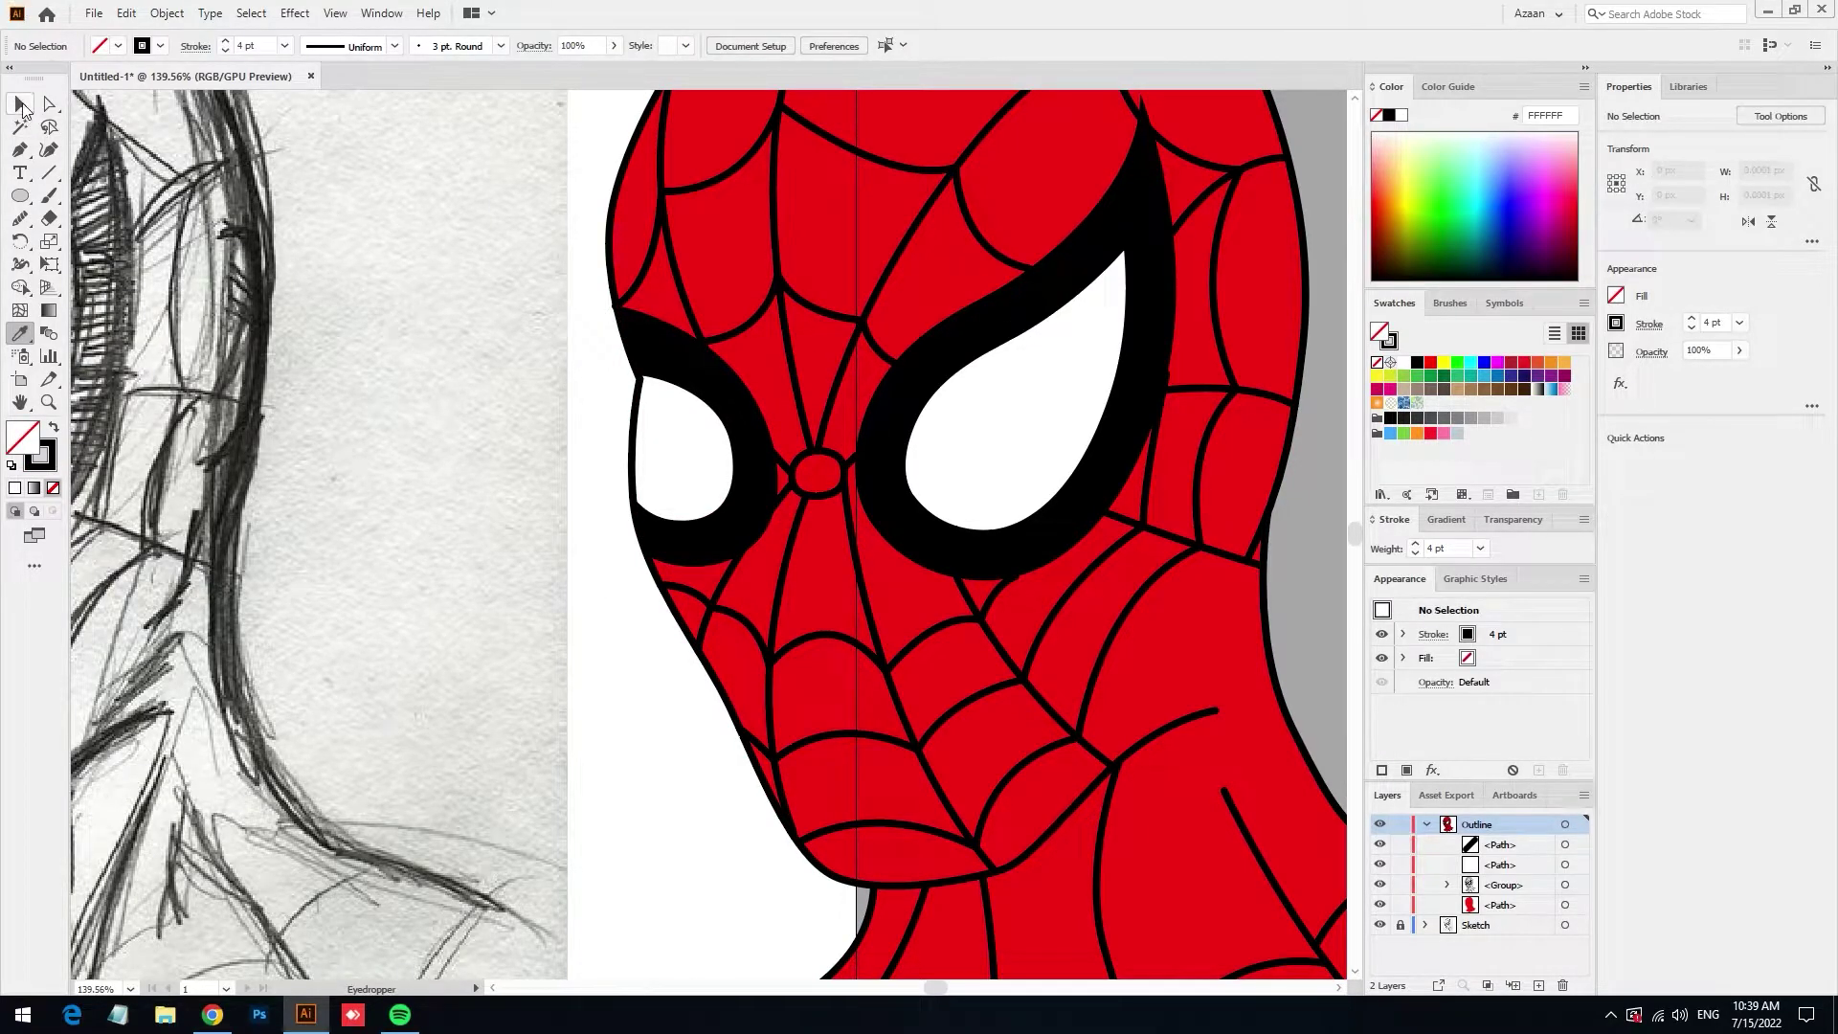
click(22, 106)
scroll(869, 575, down, 3)
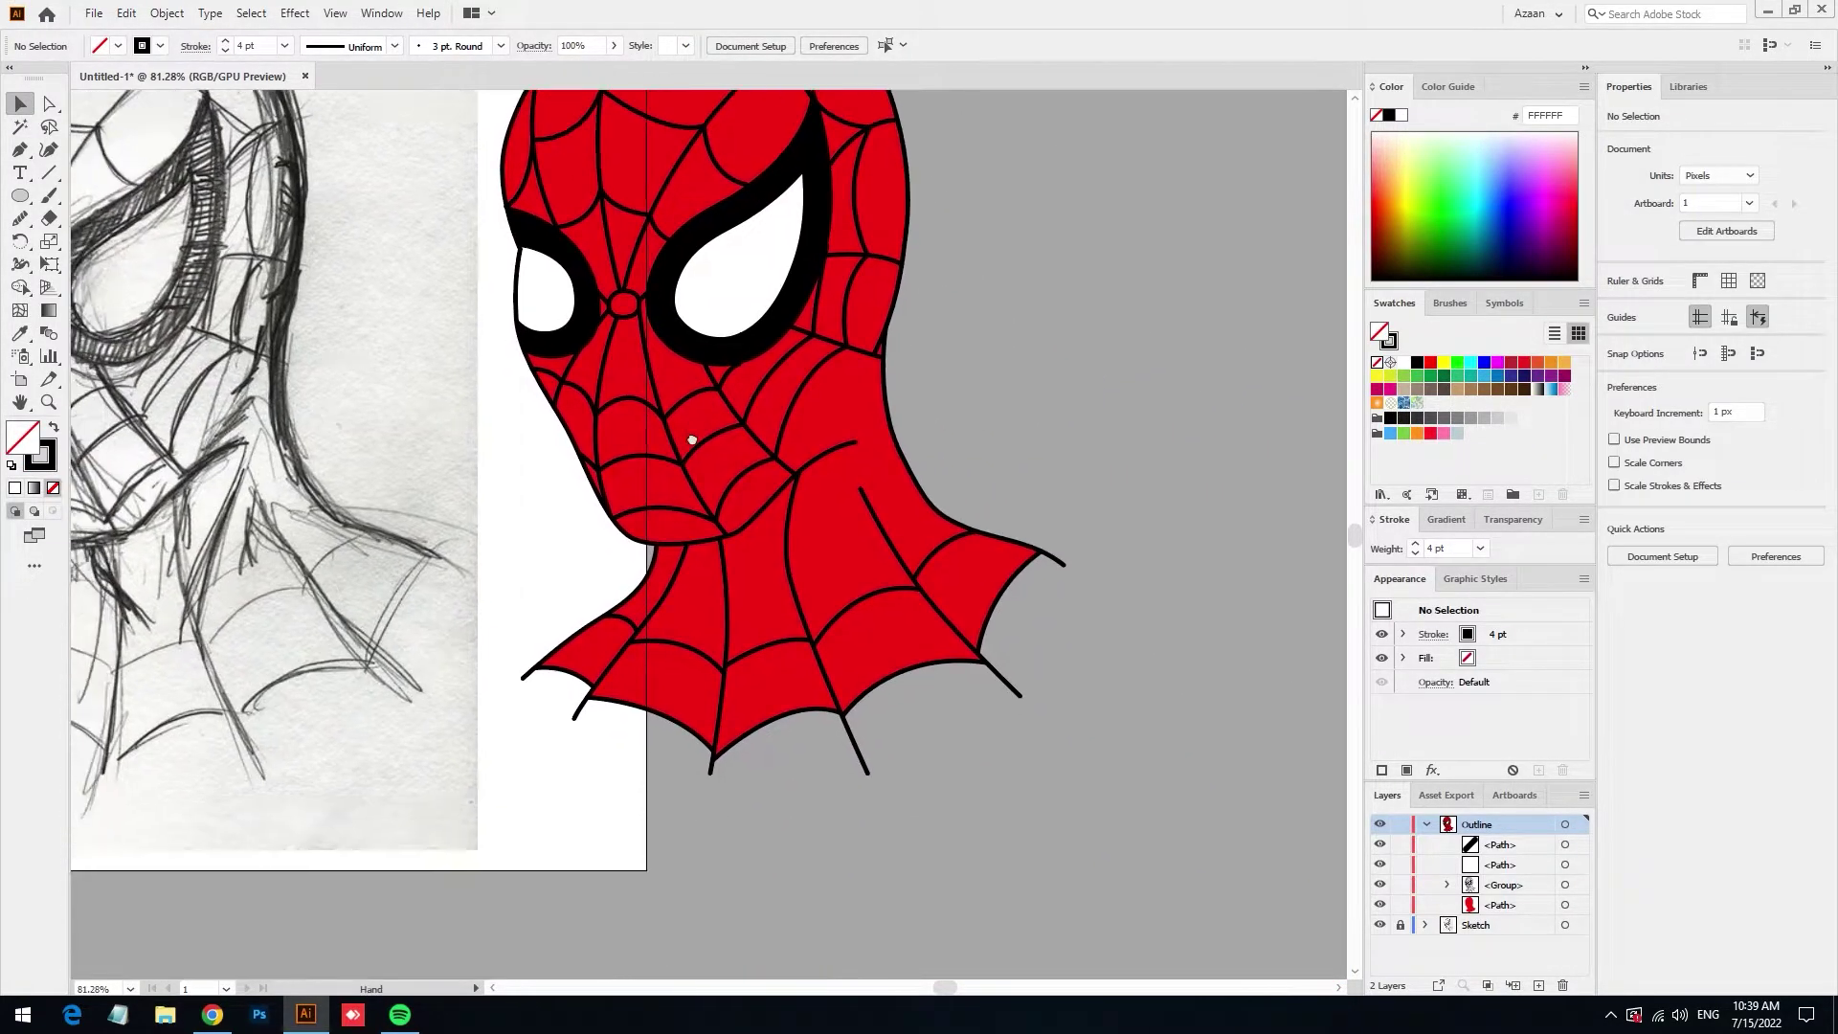
Pan and zoom to bring the whole head back into view
mouse_move(608, 439)
mouse_down()
mouse_move(661, 615)
mouse_move(609, 571)
mouse_up()
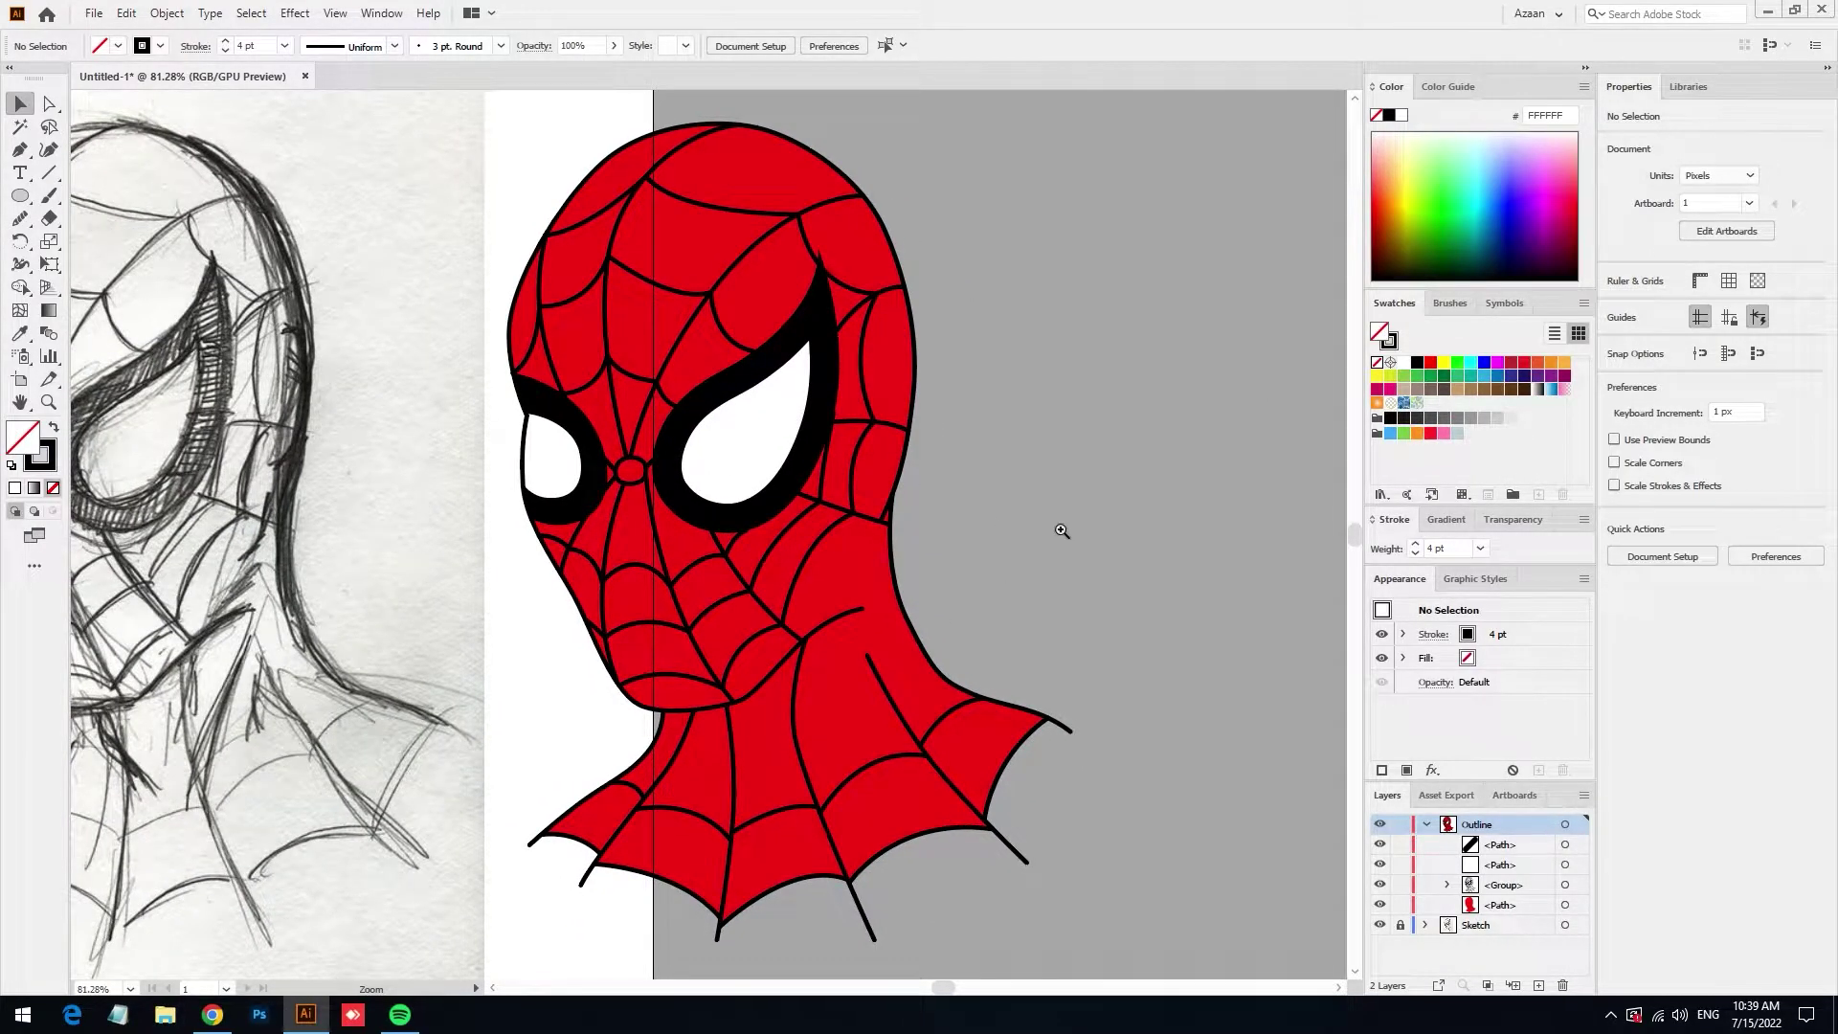
drag(1009, 623, 1002, 599)
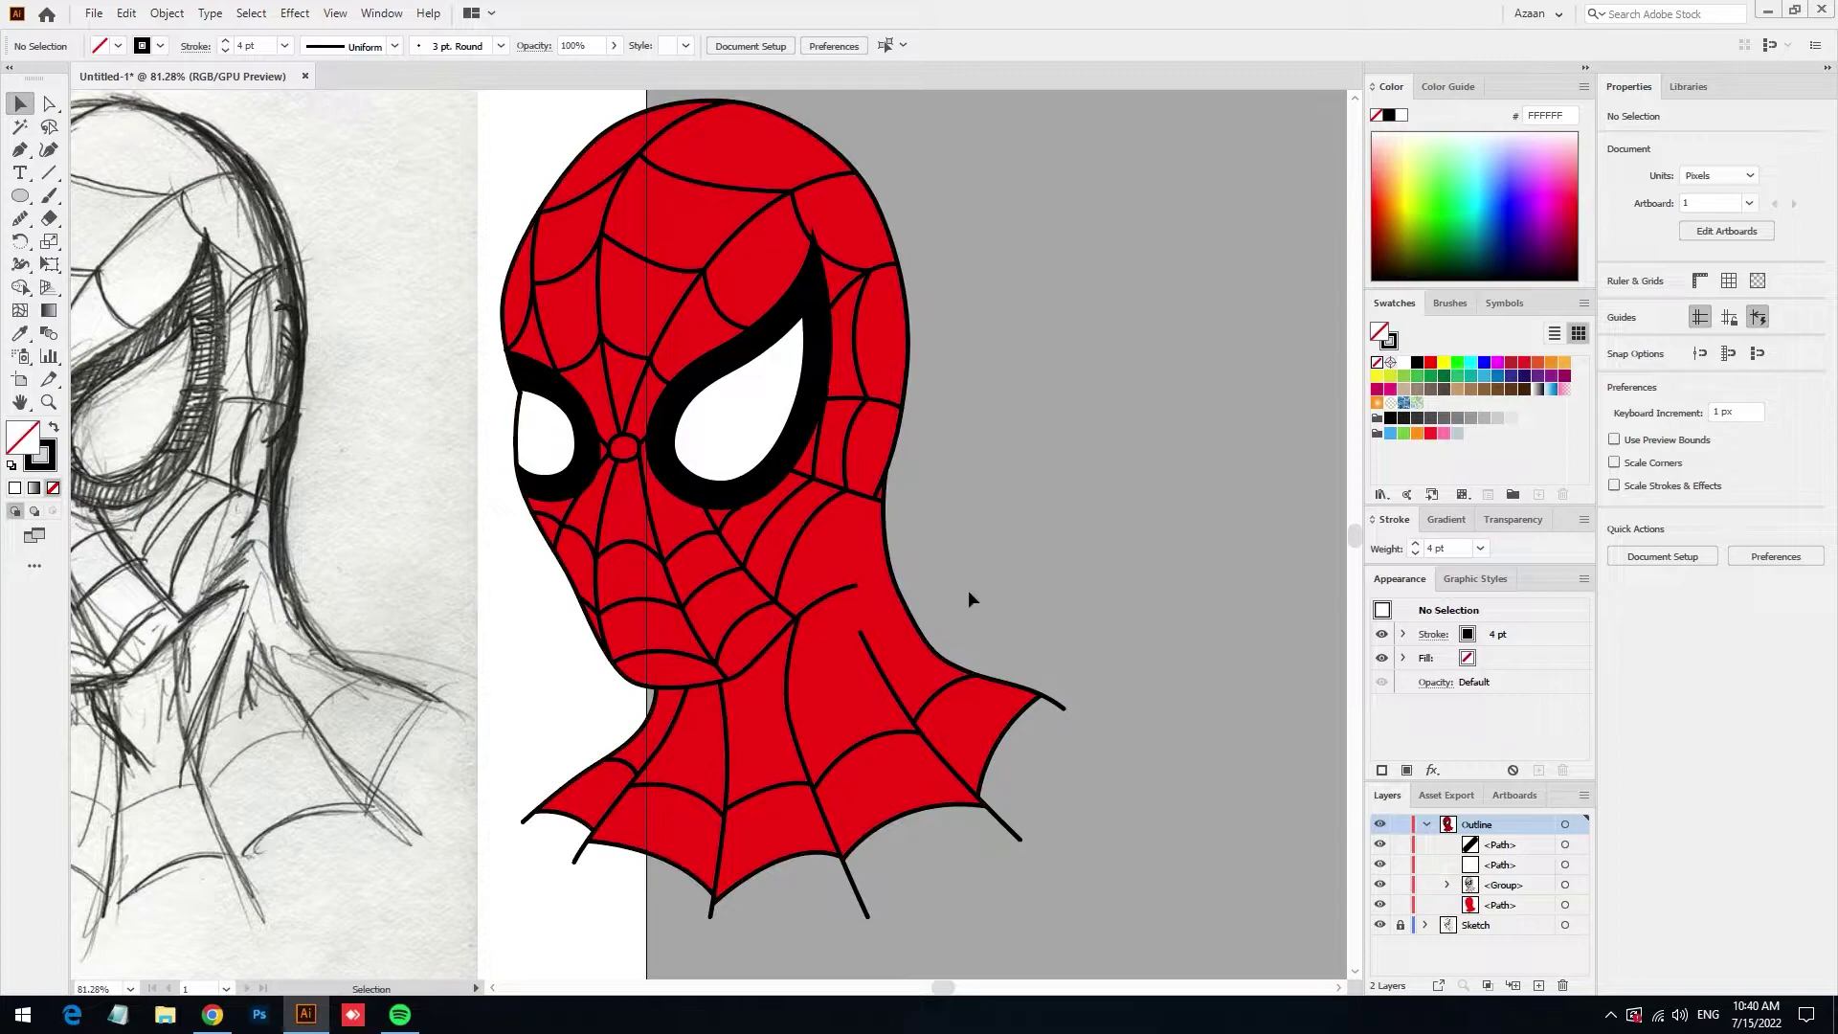
scroll(1041, 460, up, 1)
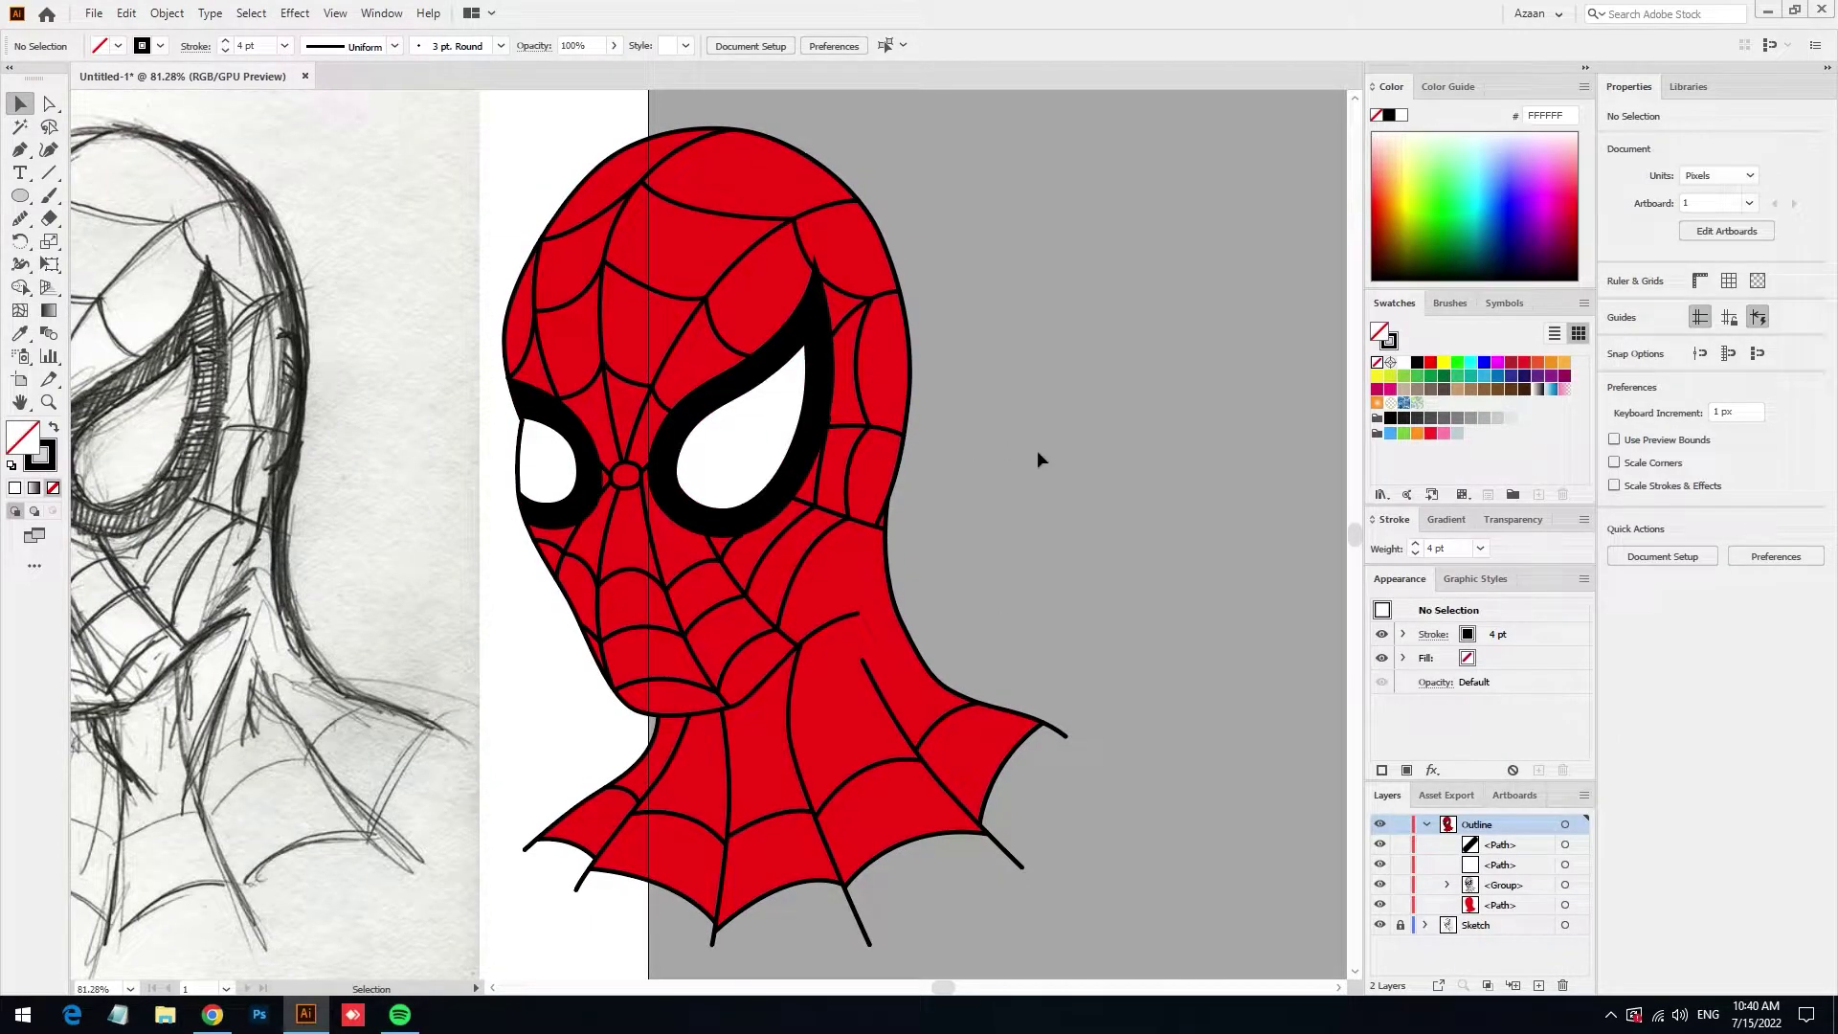
key(p)
scroll(689, 457, up, 3)
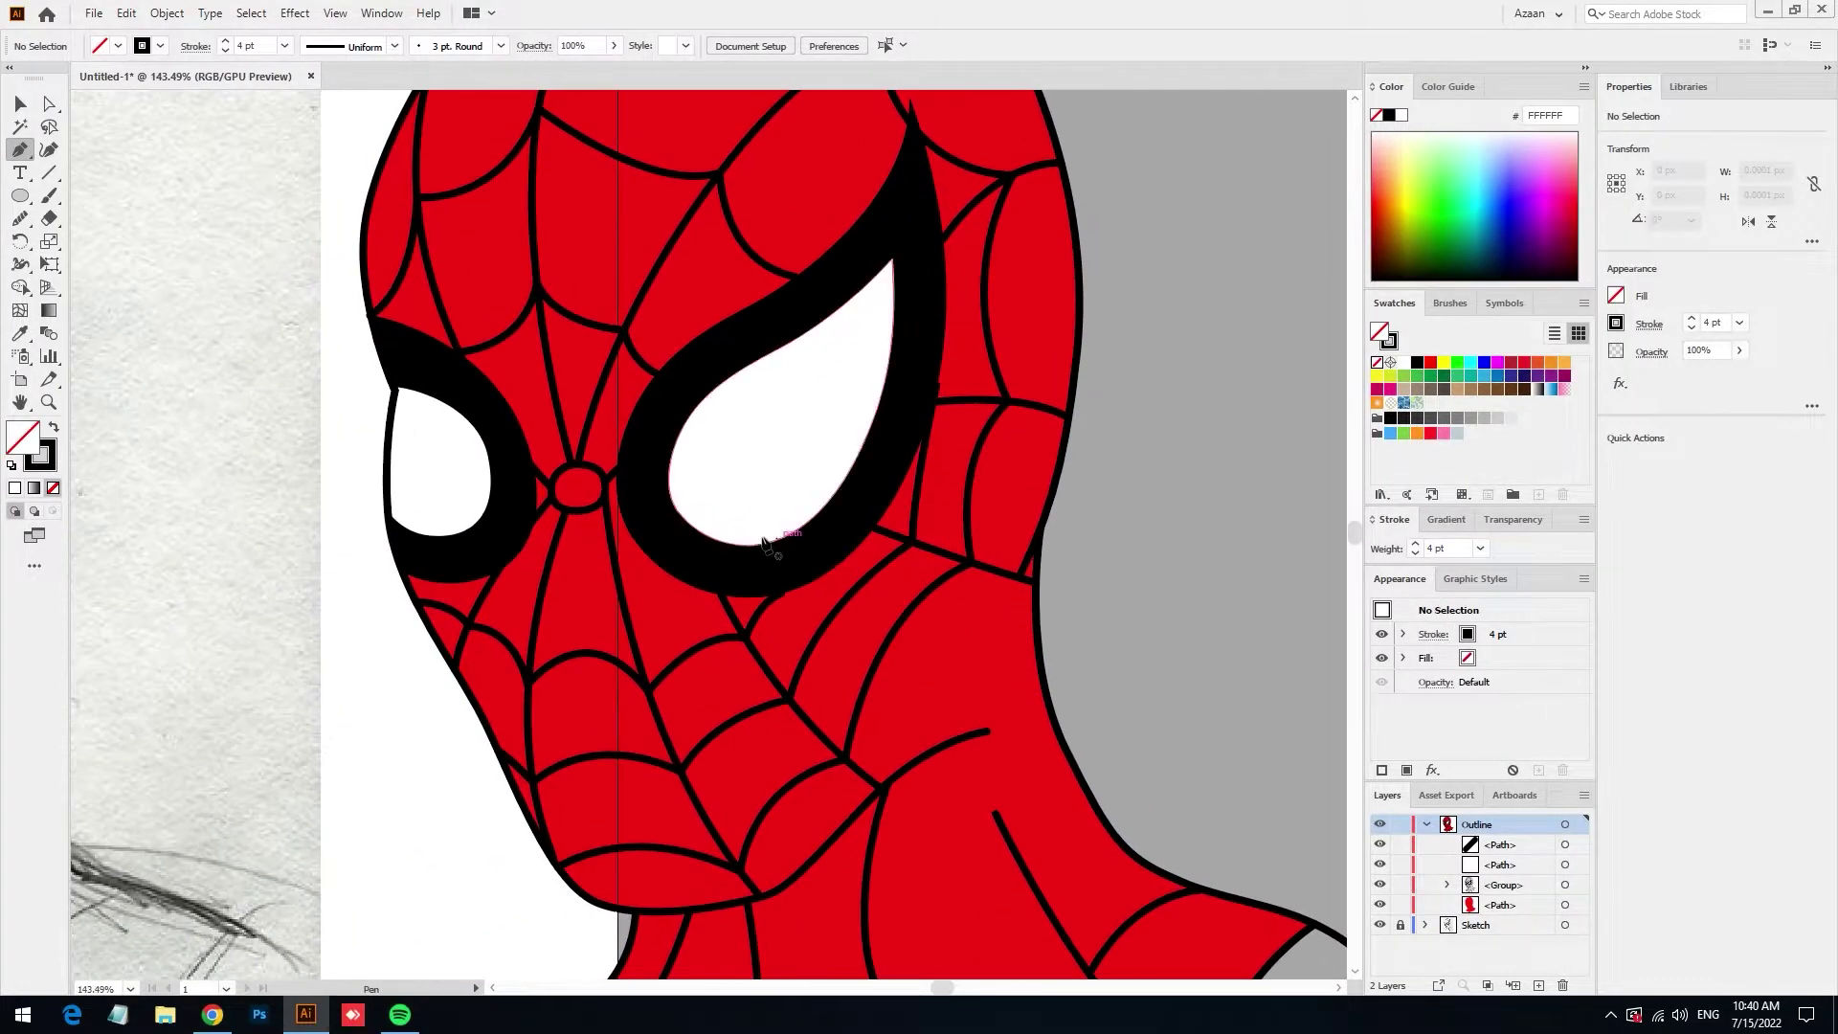
Pen a closed crescent along the near eye's lower edge
click(695, 527)
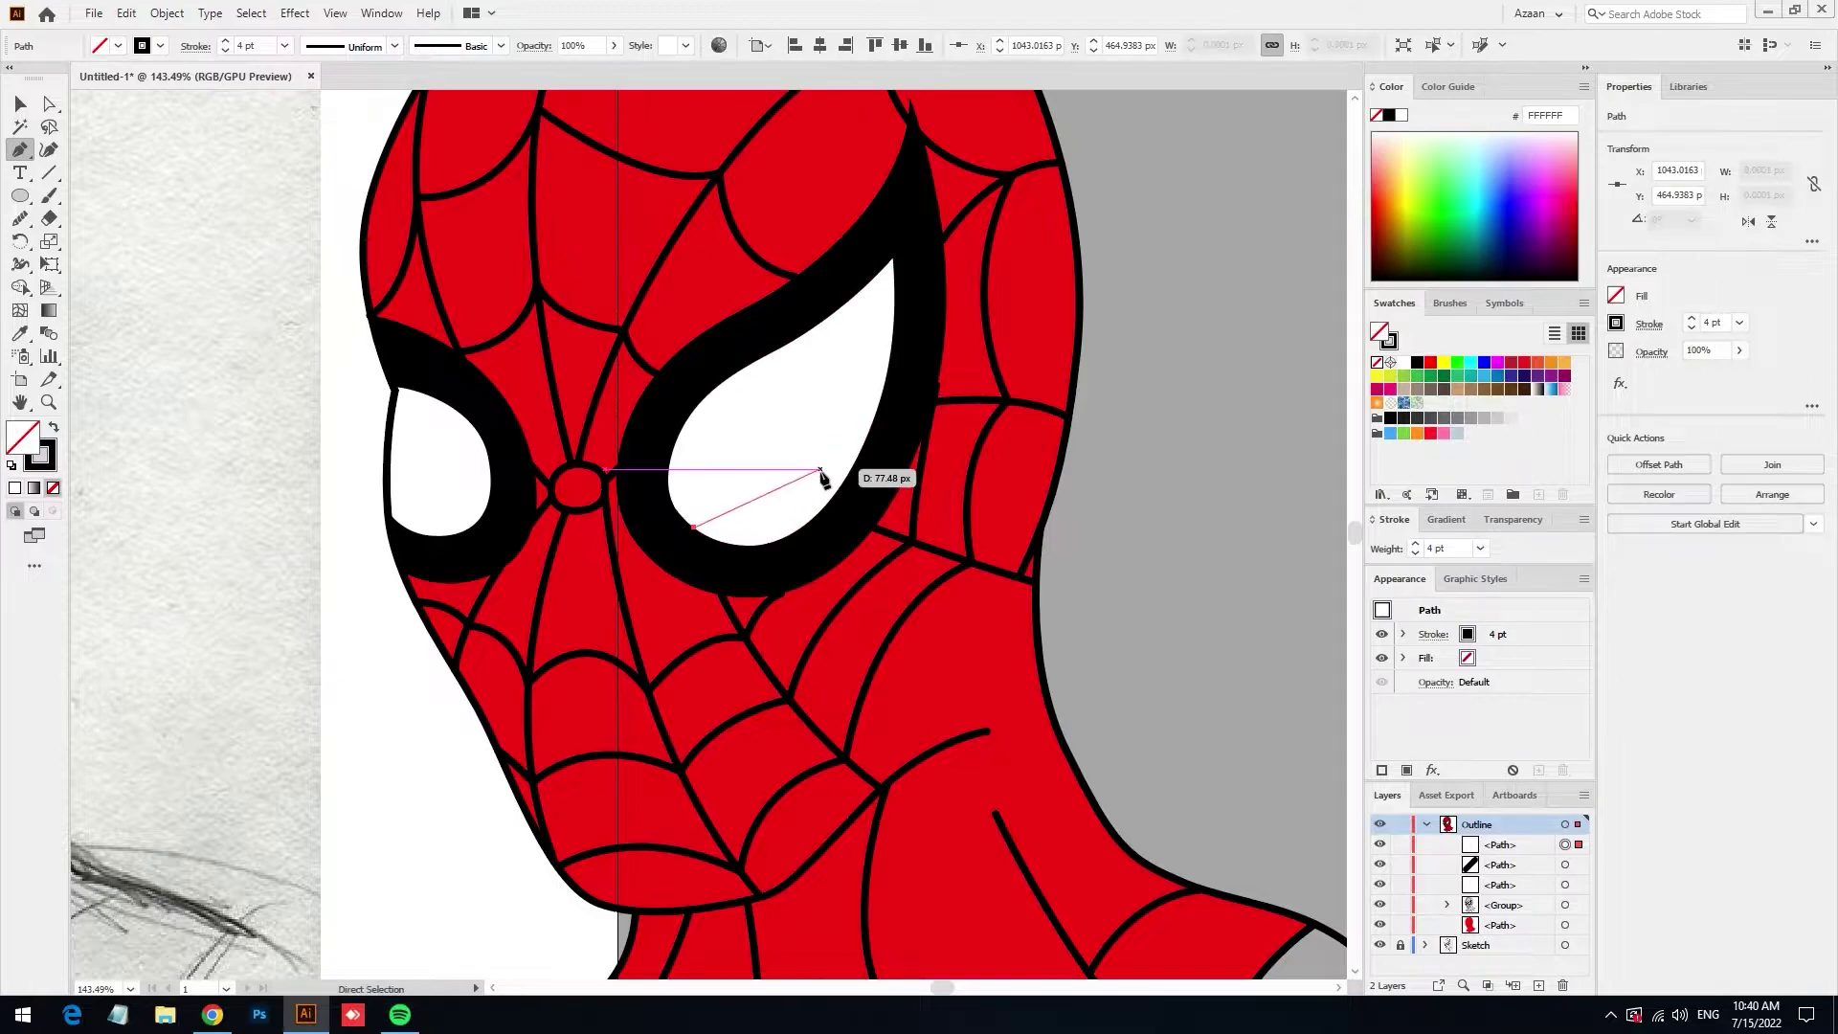
key(ctrl+z)
click(675, 503)
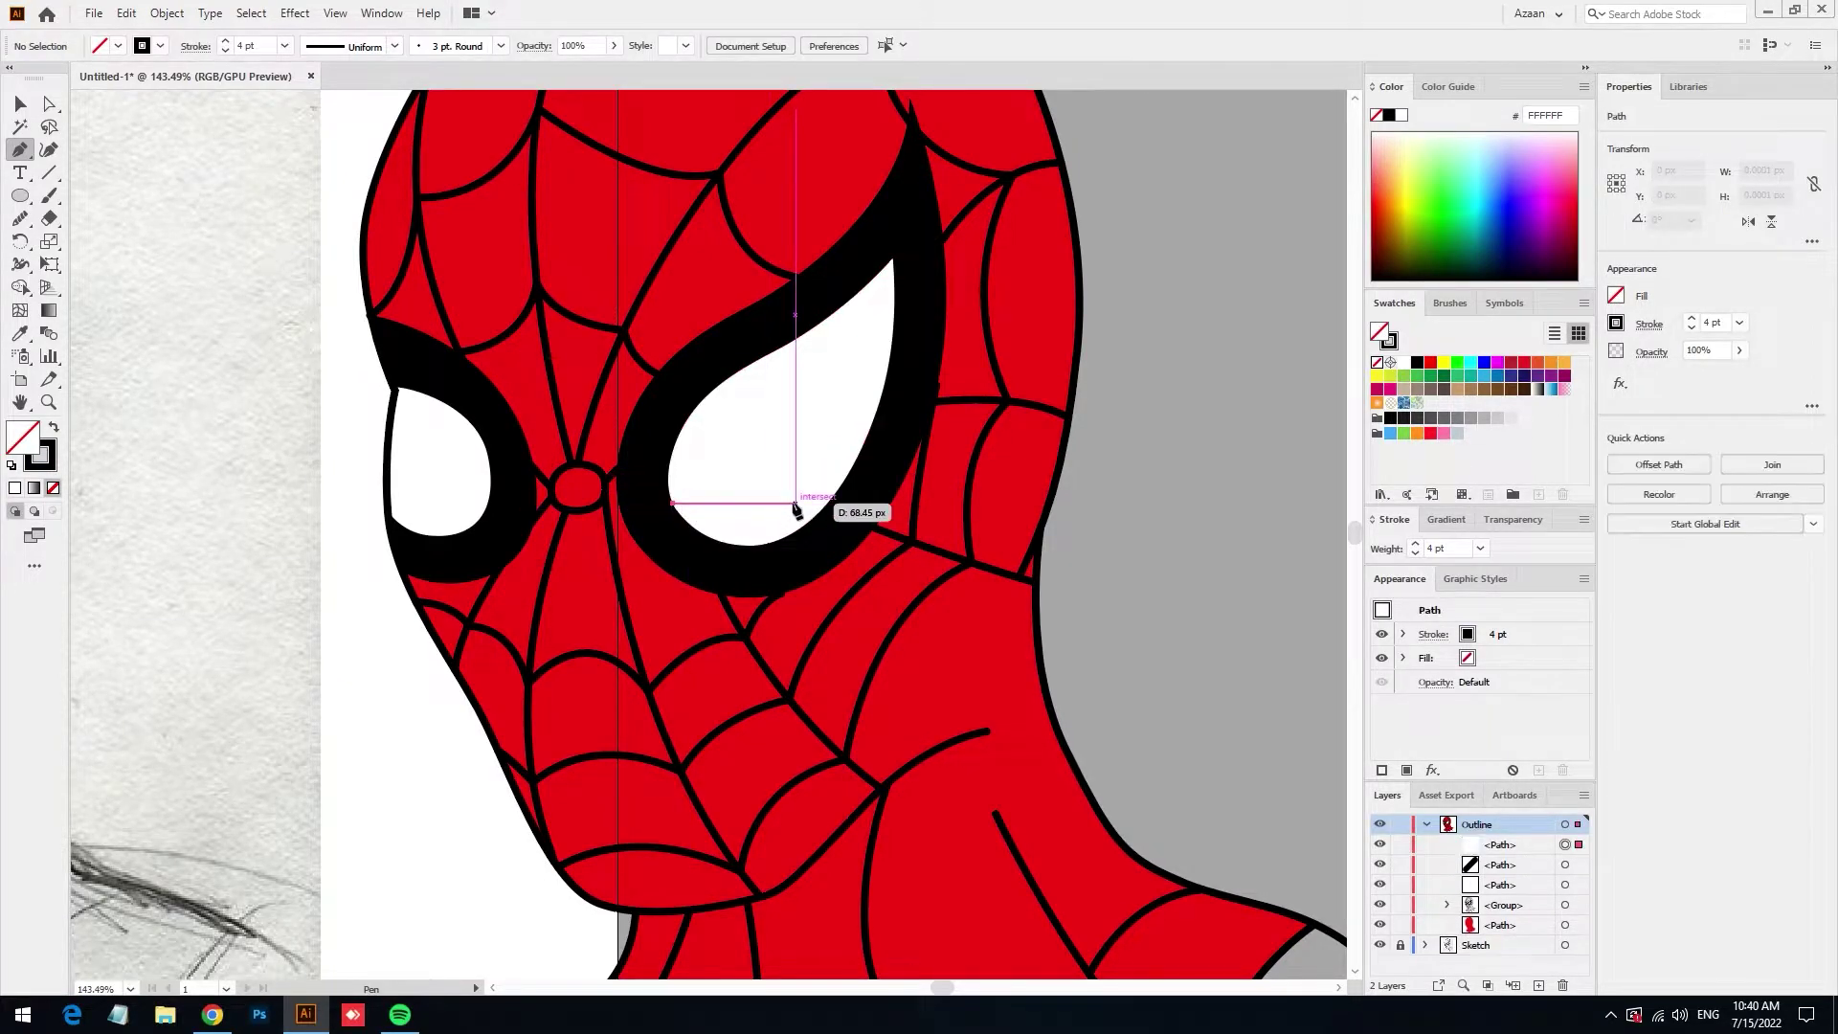
drag(796, 498, 863, 458)
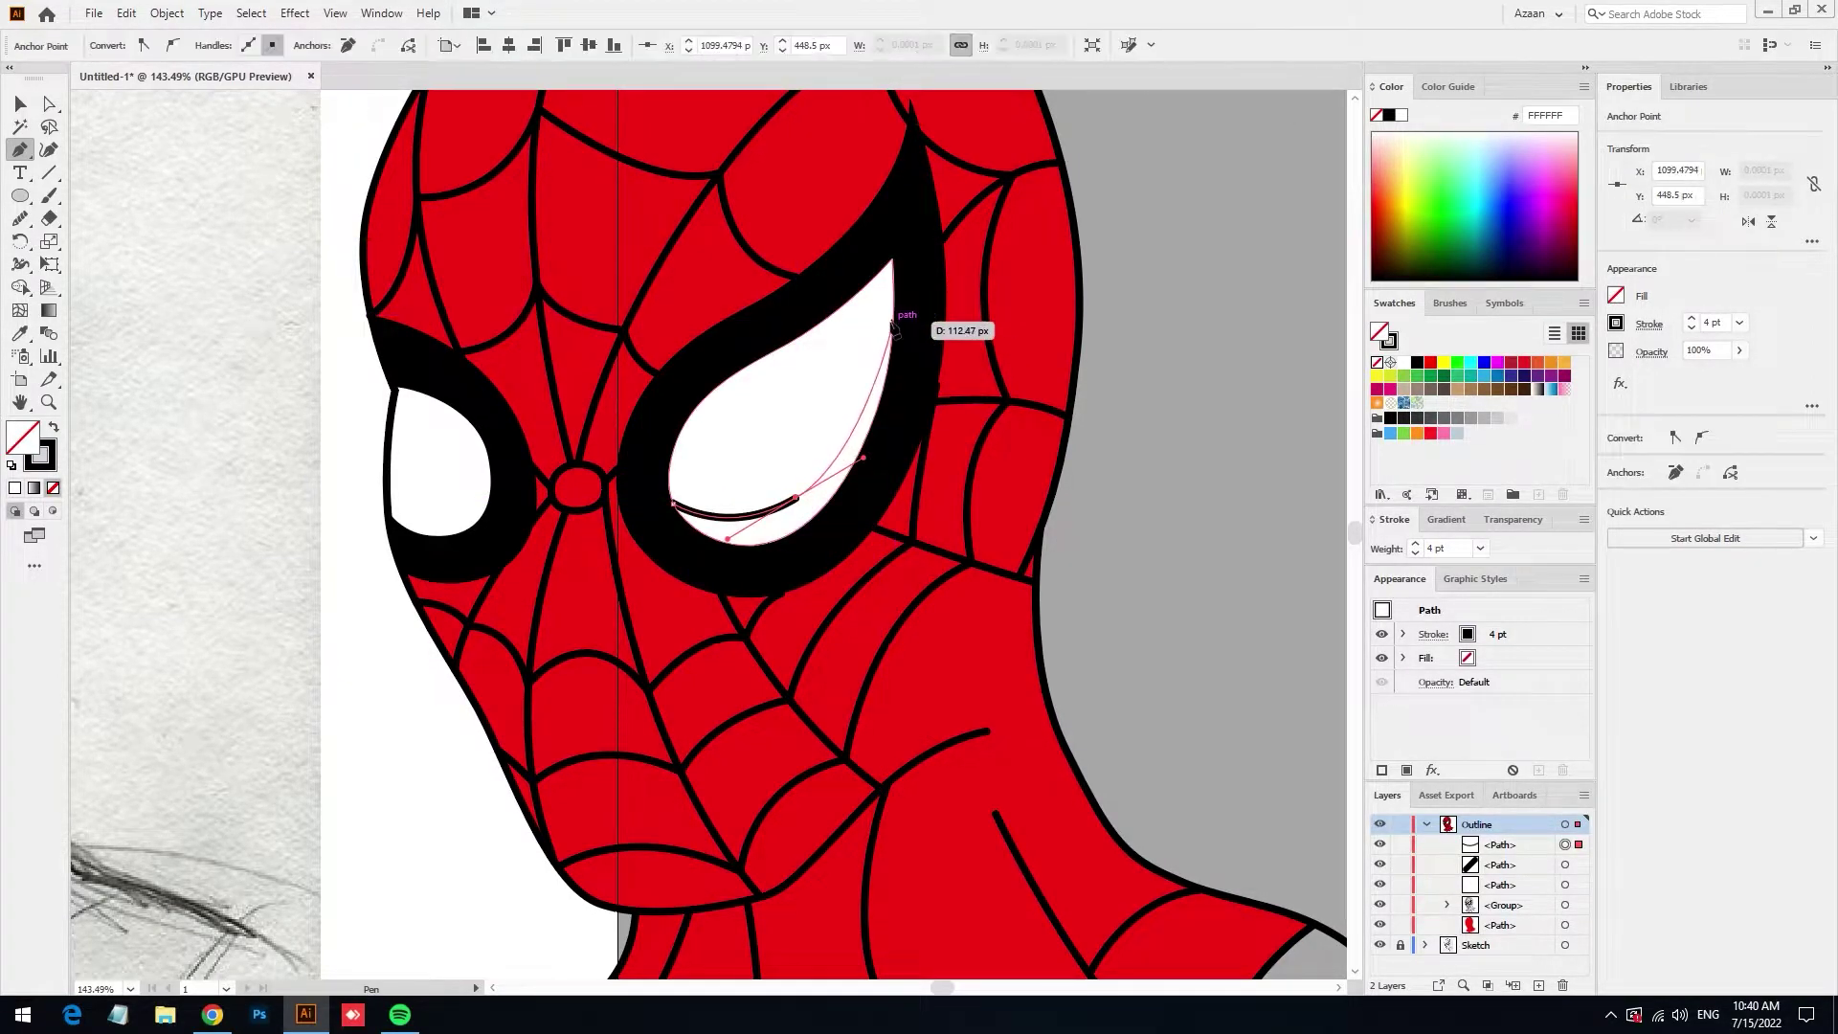
click(893, 328)
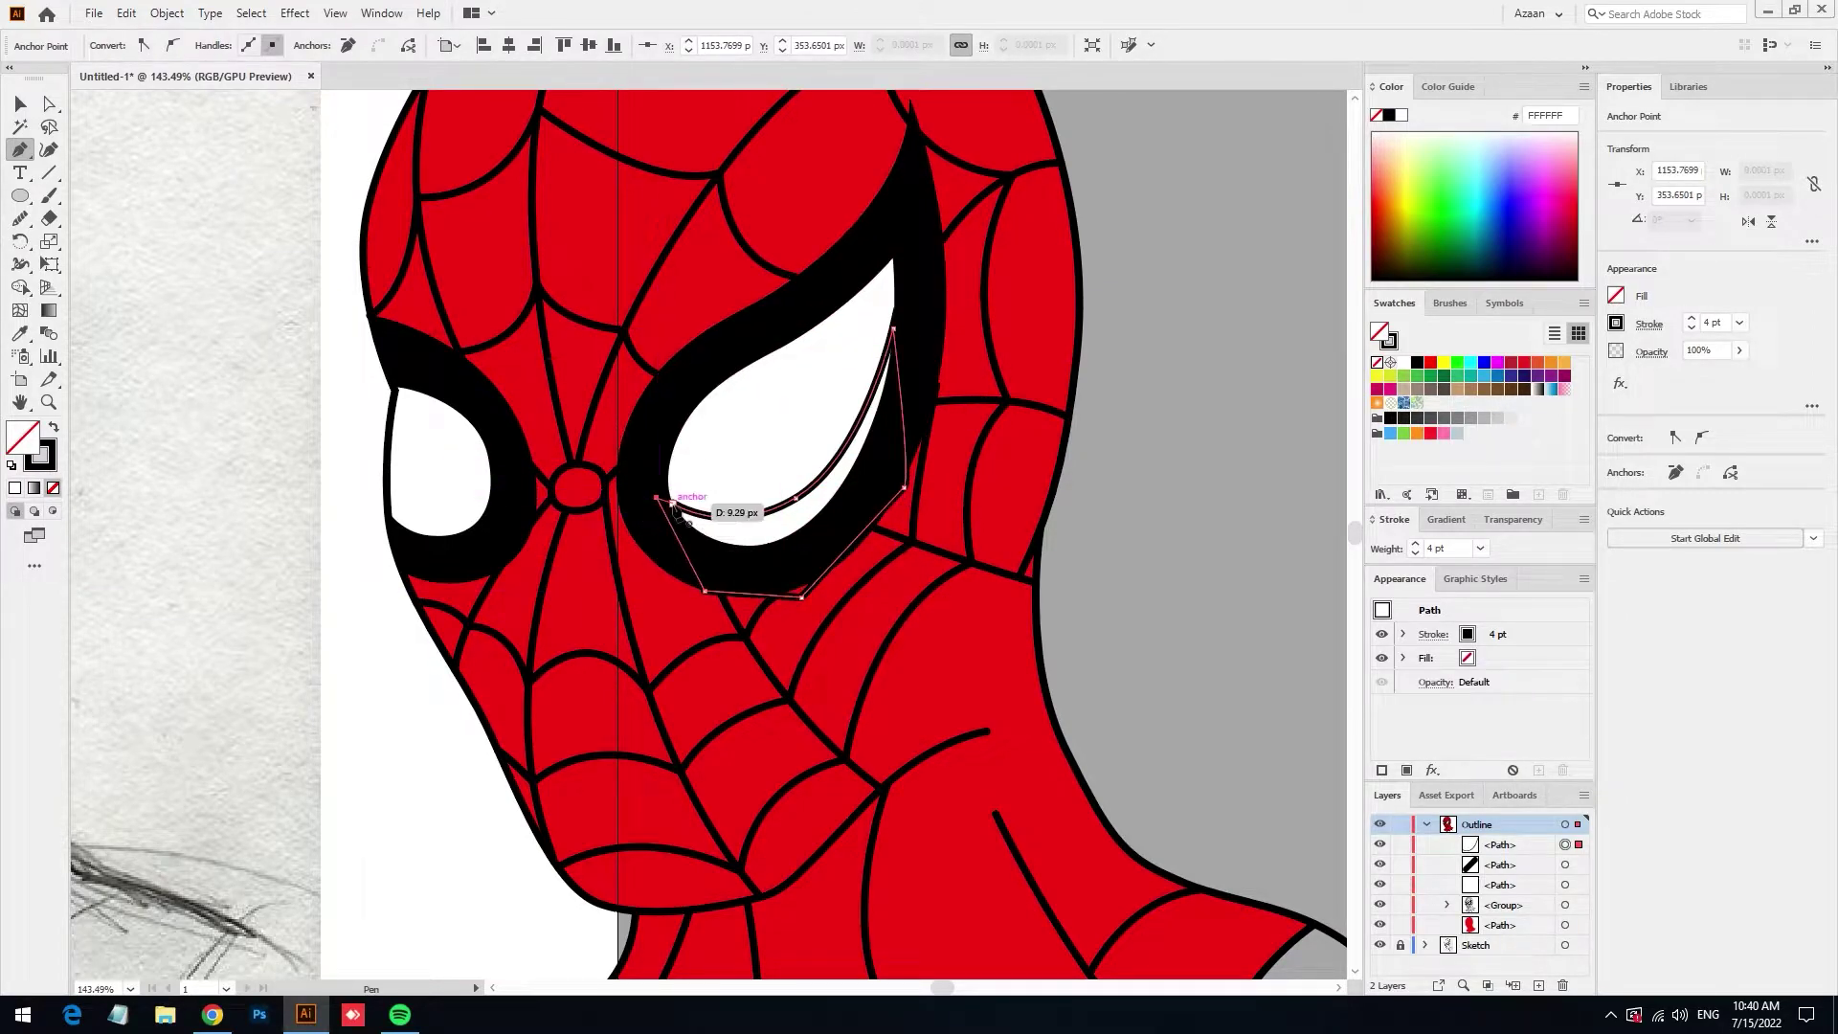
click(675, 501)
Split the crescent region from the white eye with Shape Builder and give it the white fill
click(20, 104)
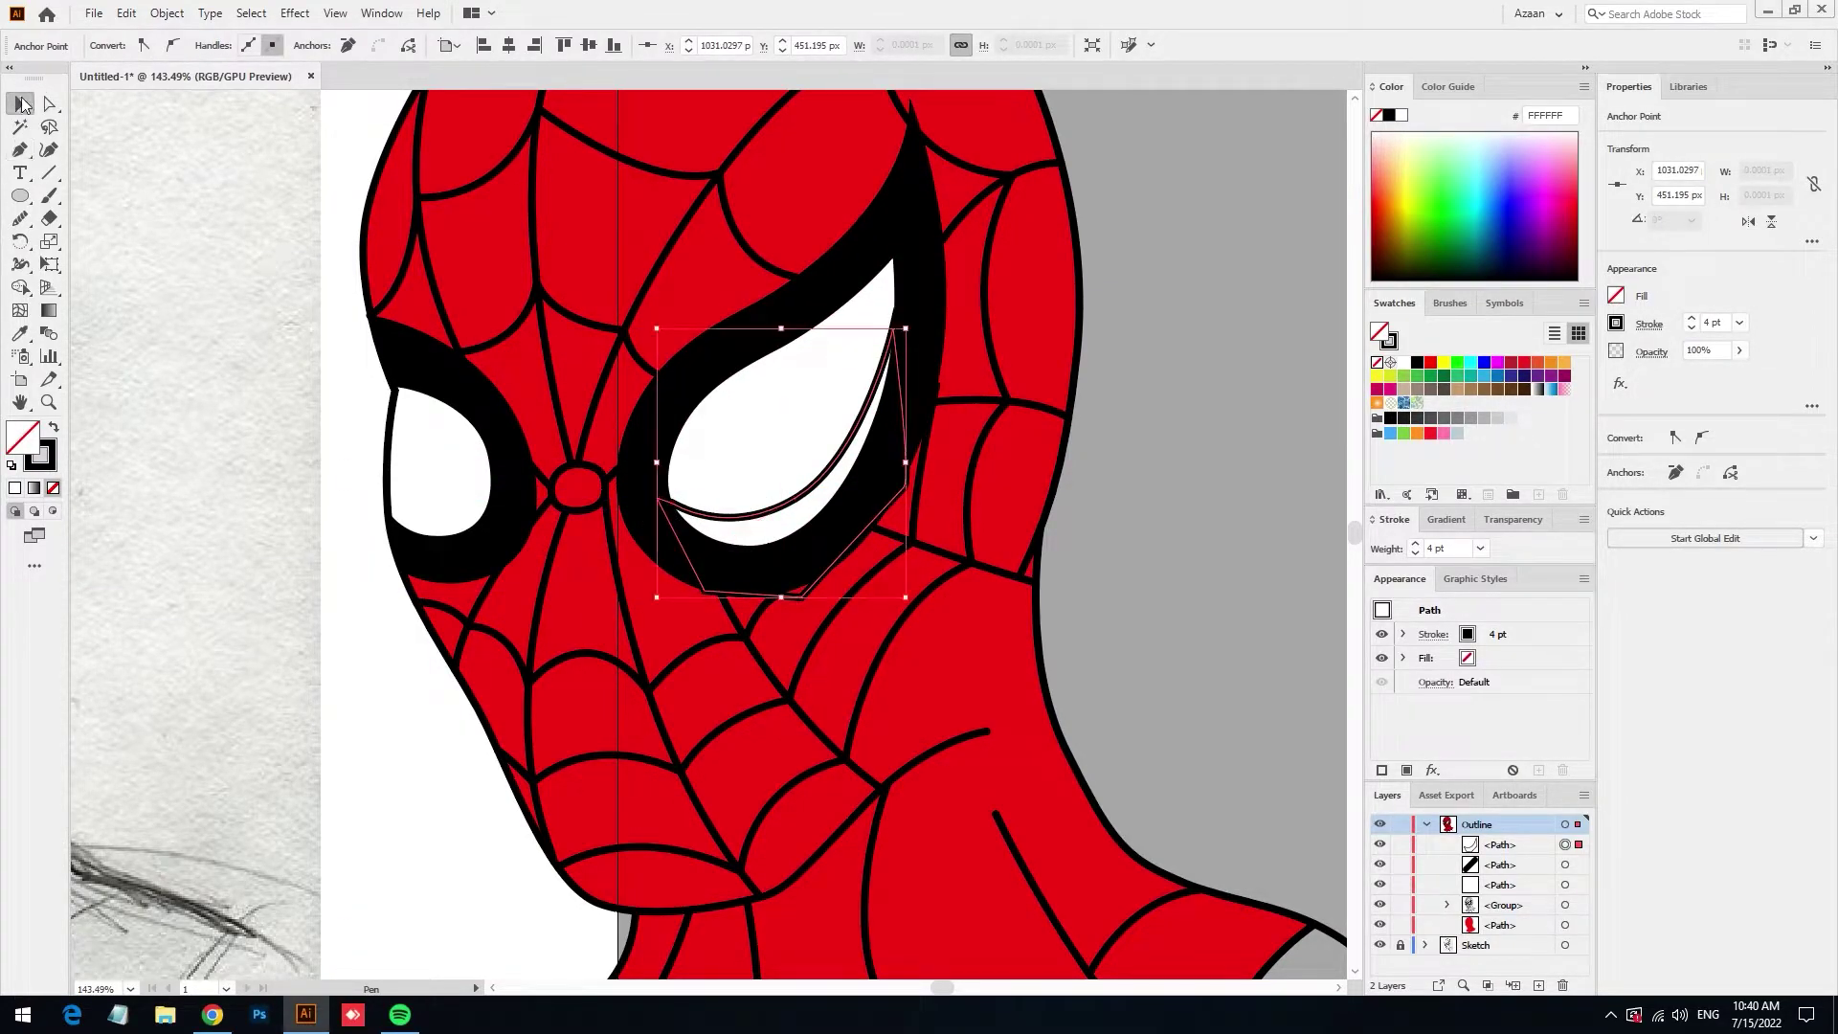
shift+click(812, 410)
key(shift+m)
click(861, 503)
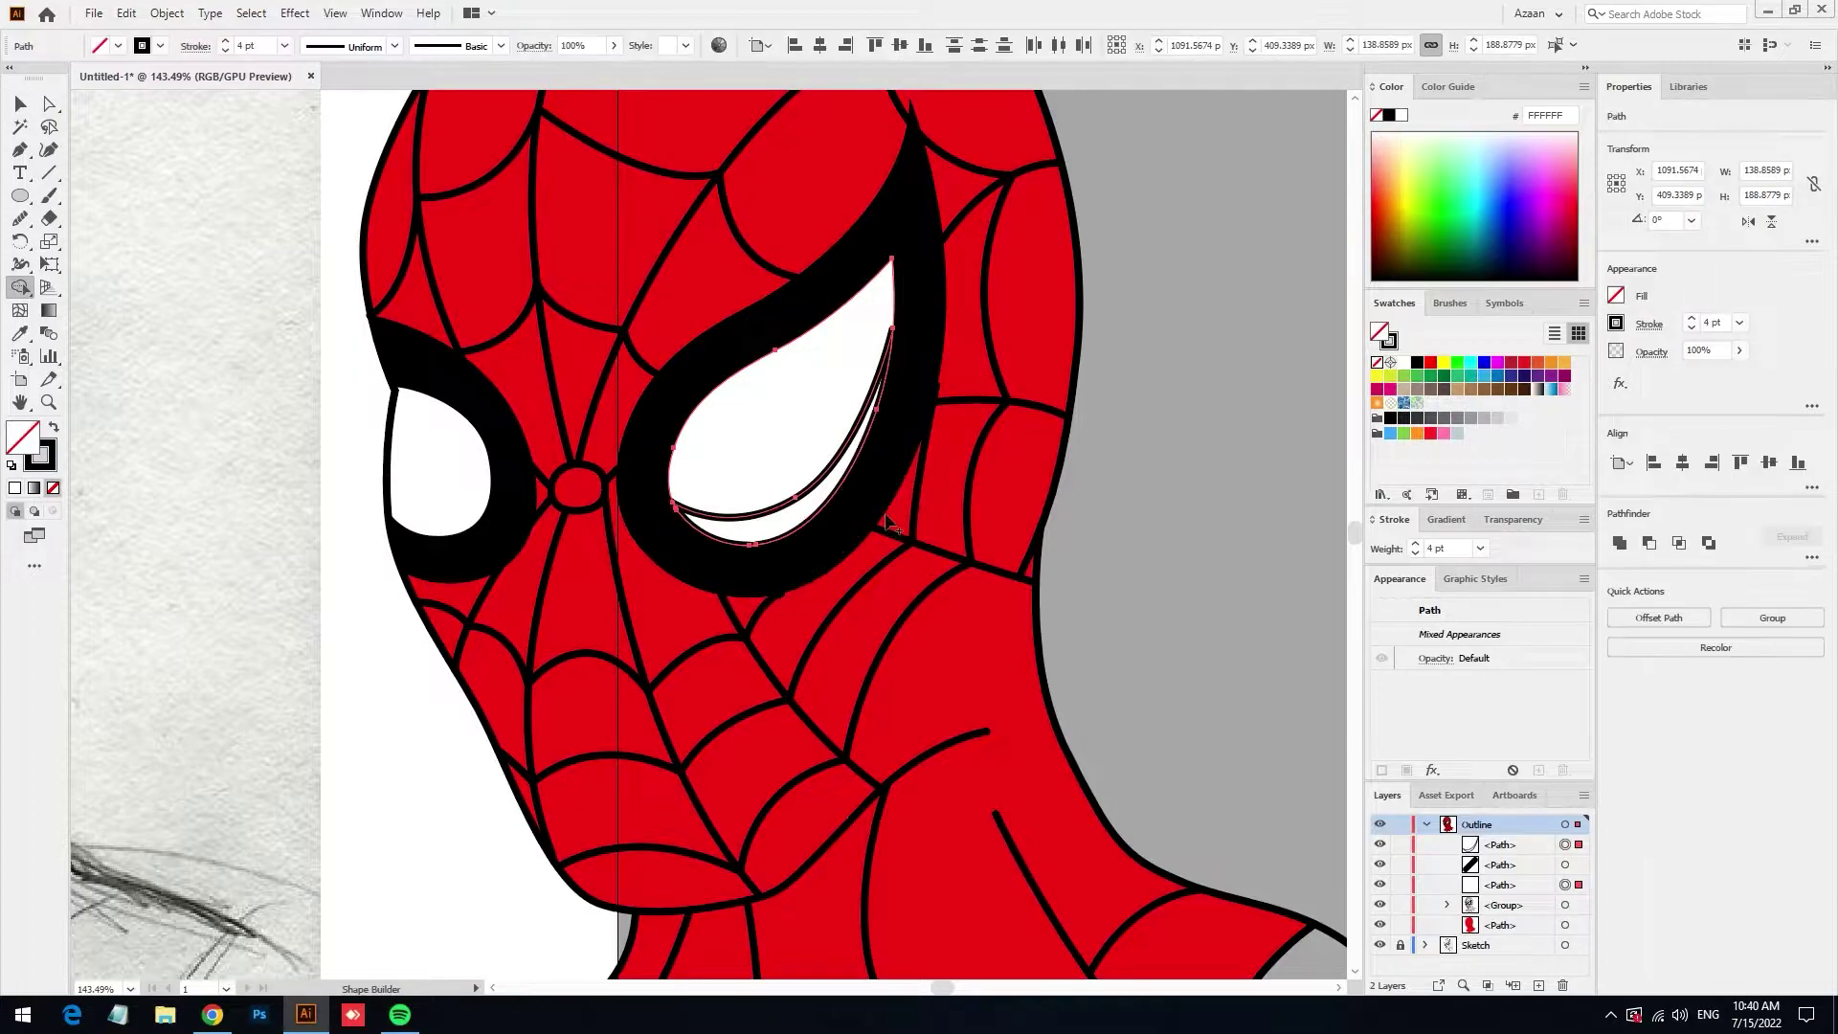
key(i)
click(727, 412)
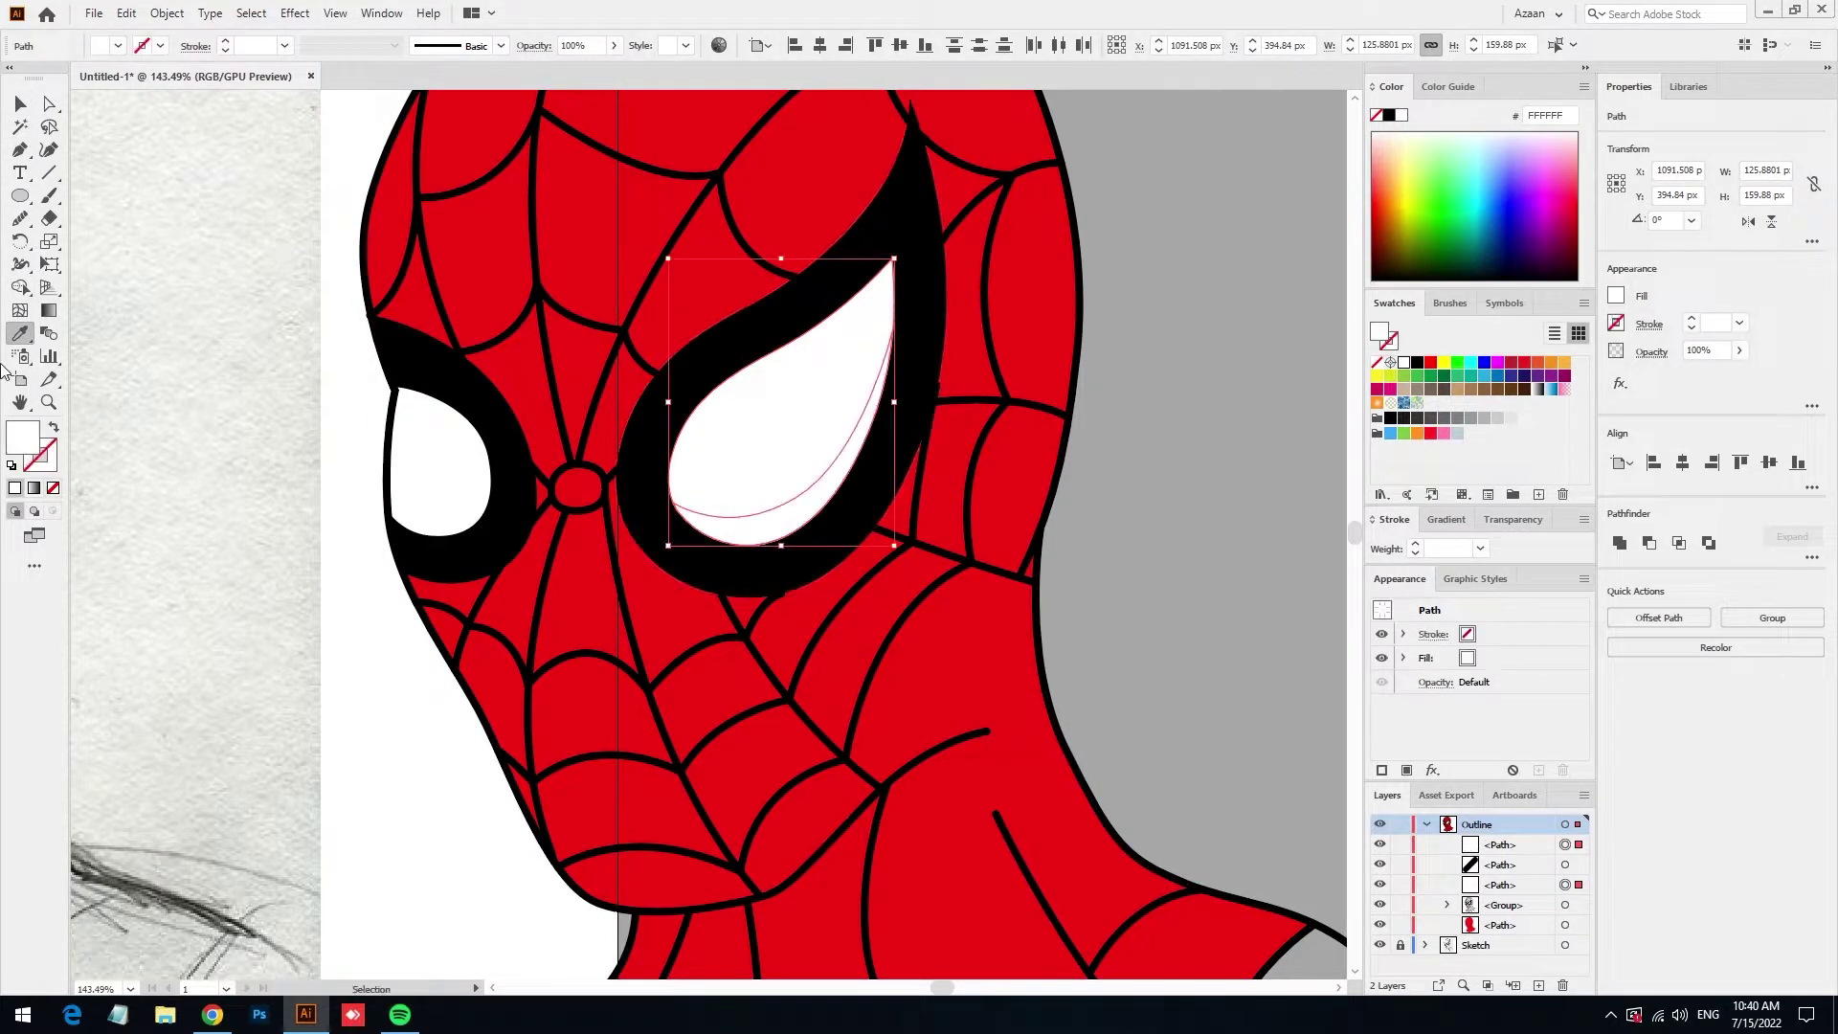
Try a grey fill, undo it, and select only the lower shading shape
double_click(16, 442)
click(664, 423)
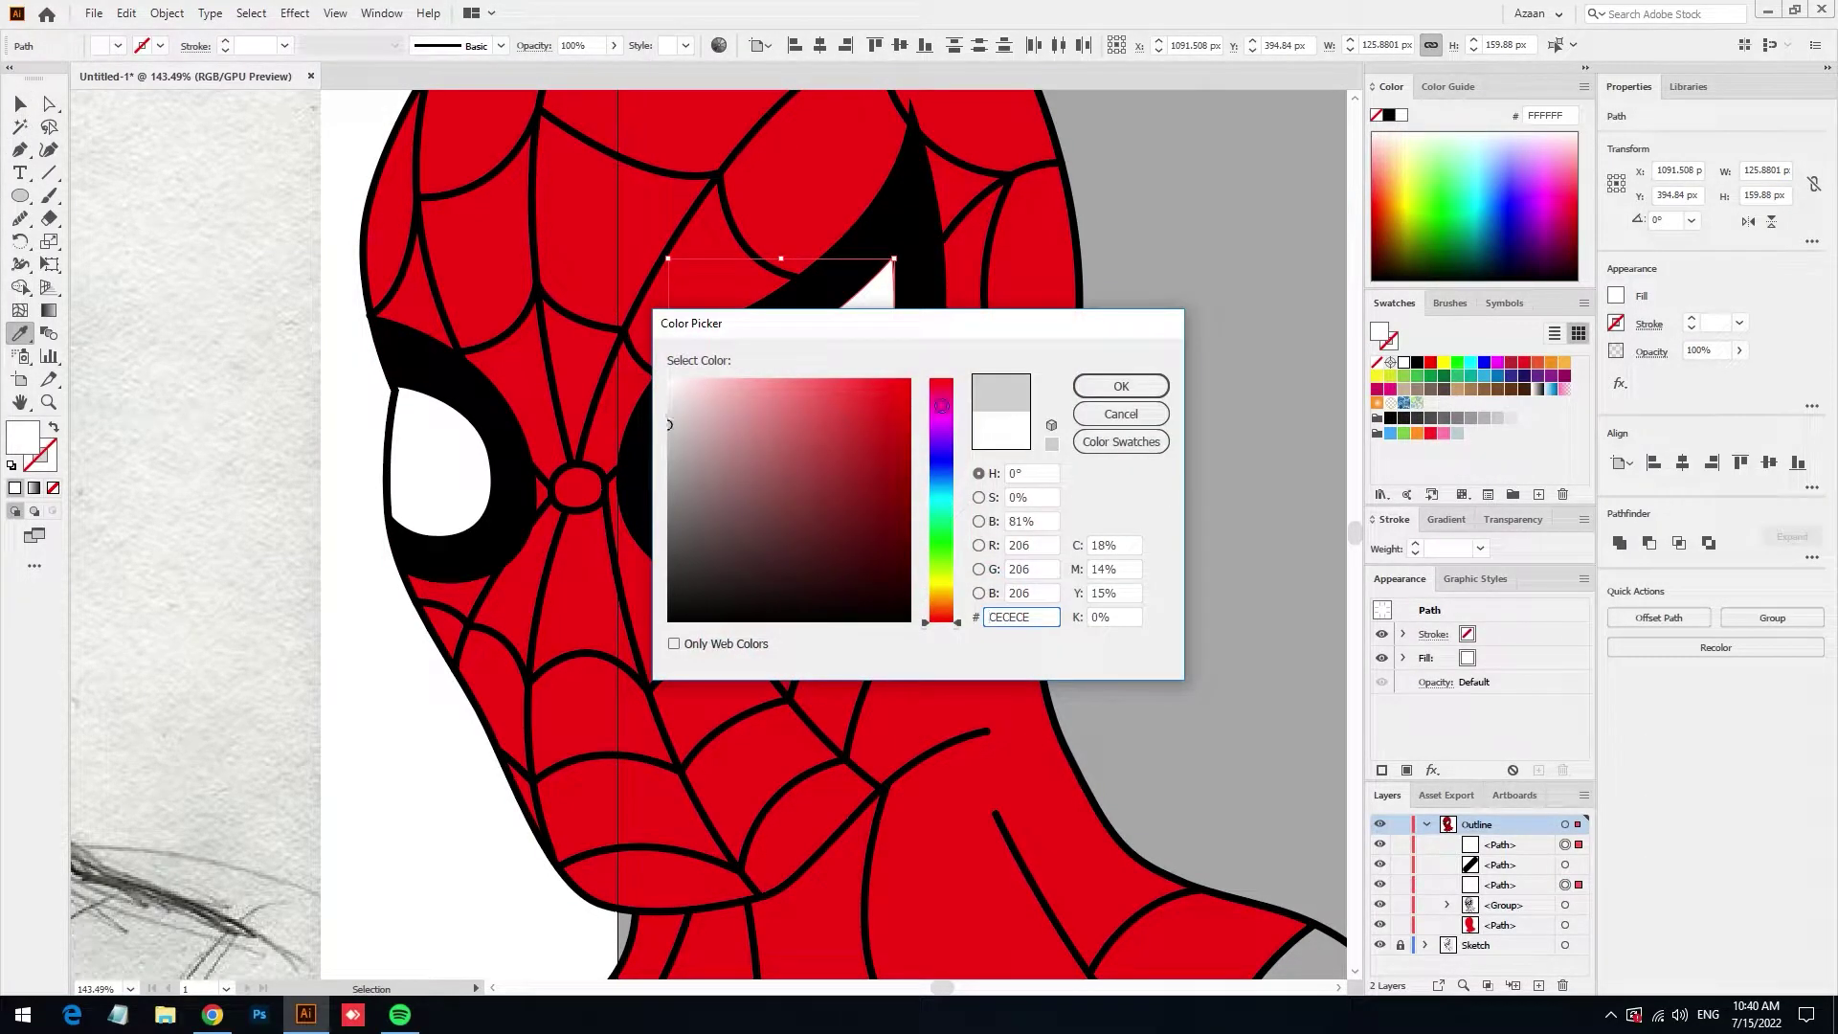
click(1121, 386)
key(ctrl+z)
key(v)
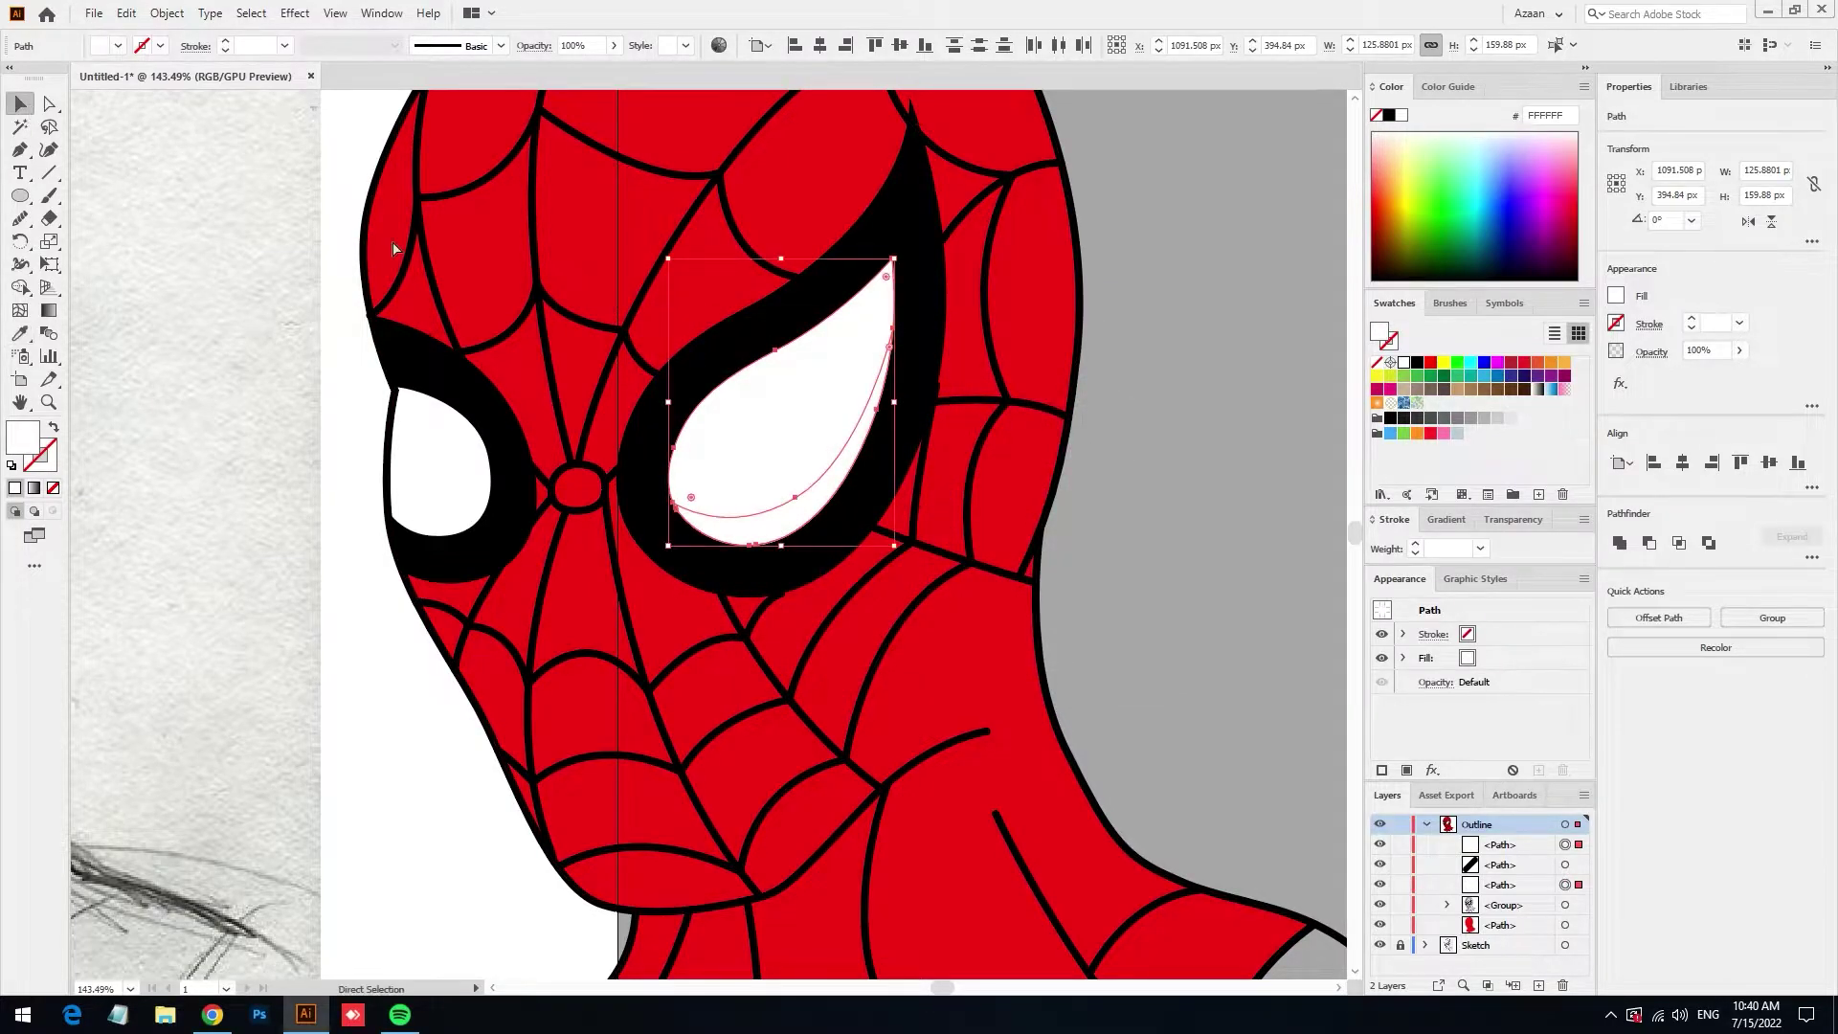
shift+click(771, 393)
Fill the eye shading crescent with light grey
double_click(26, 445)
click(669, 412)
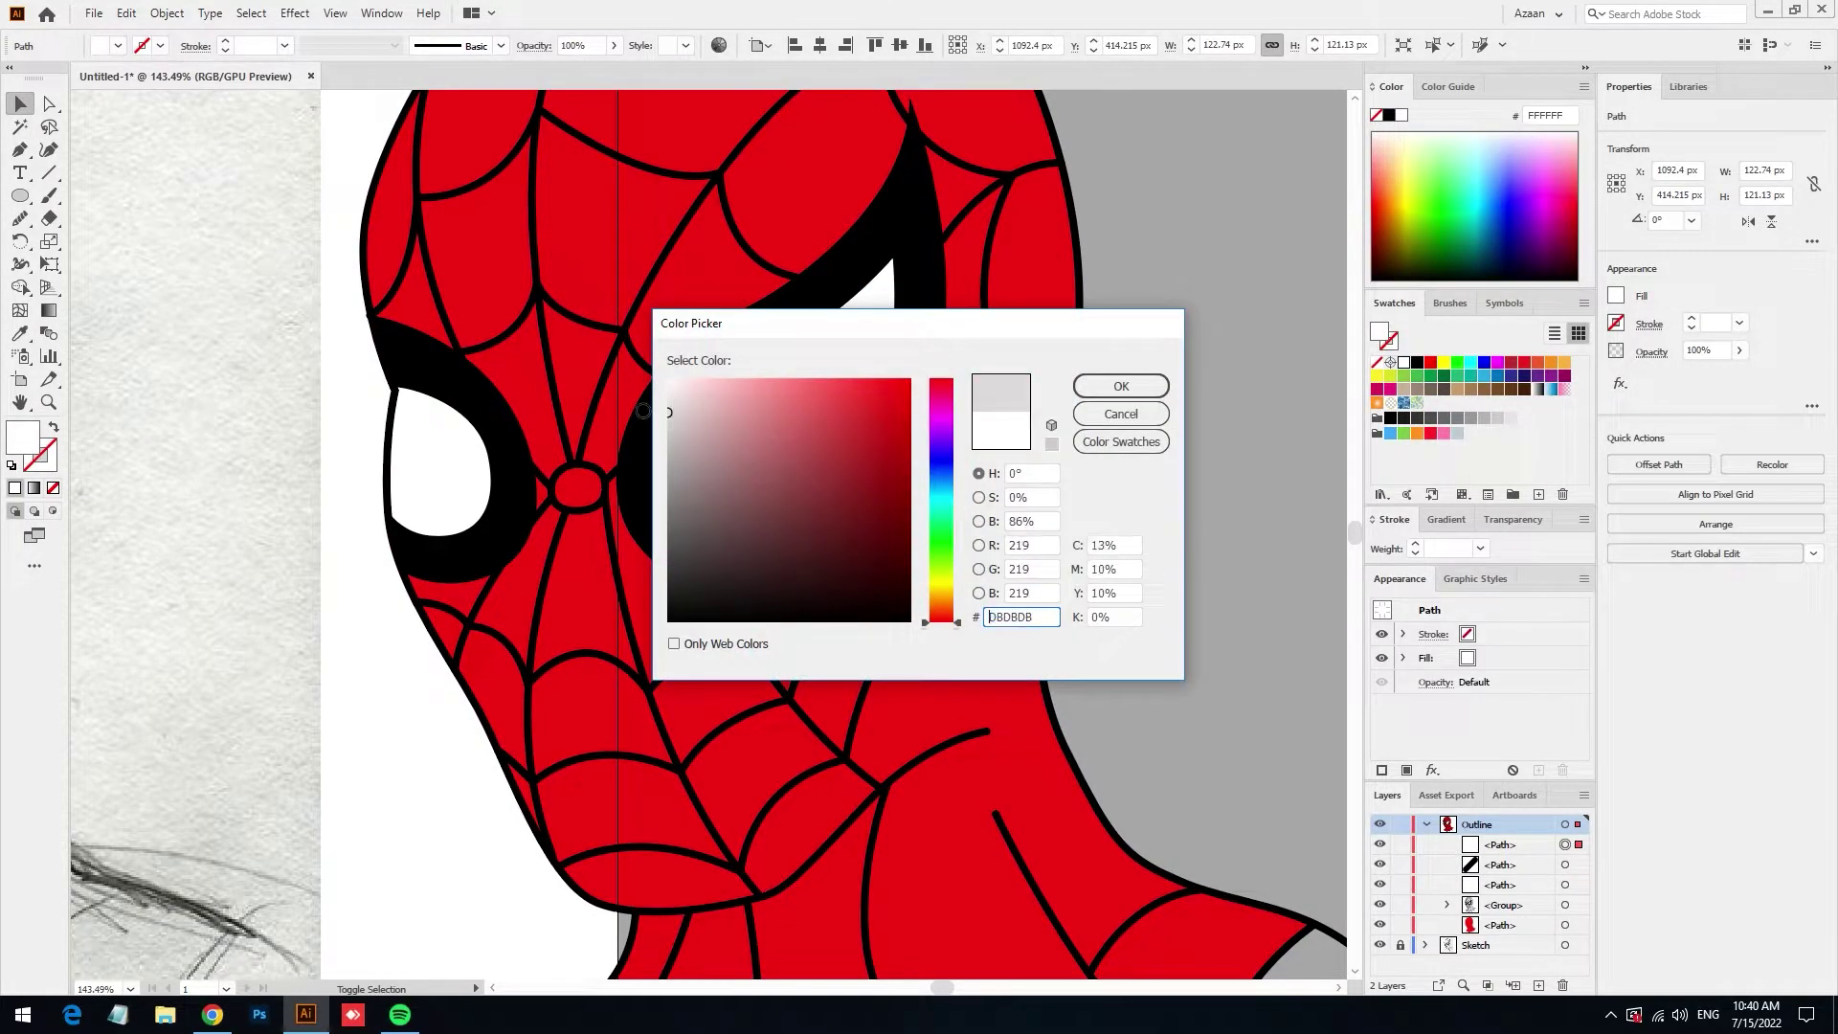
click(1149, 392)
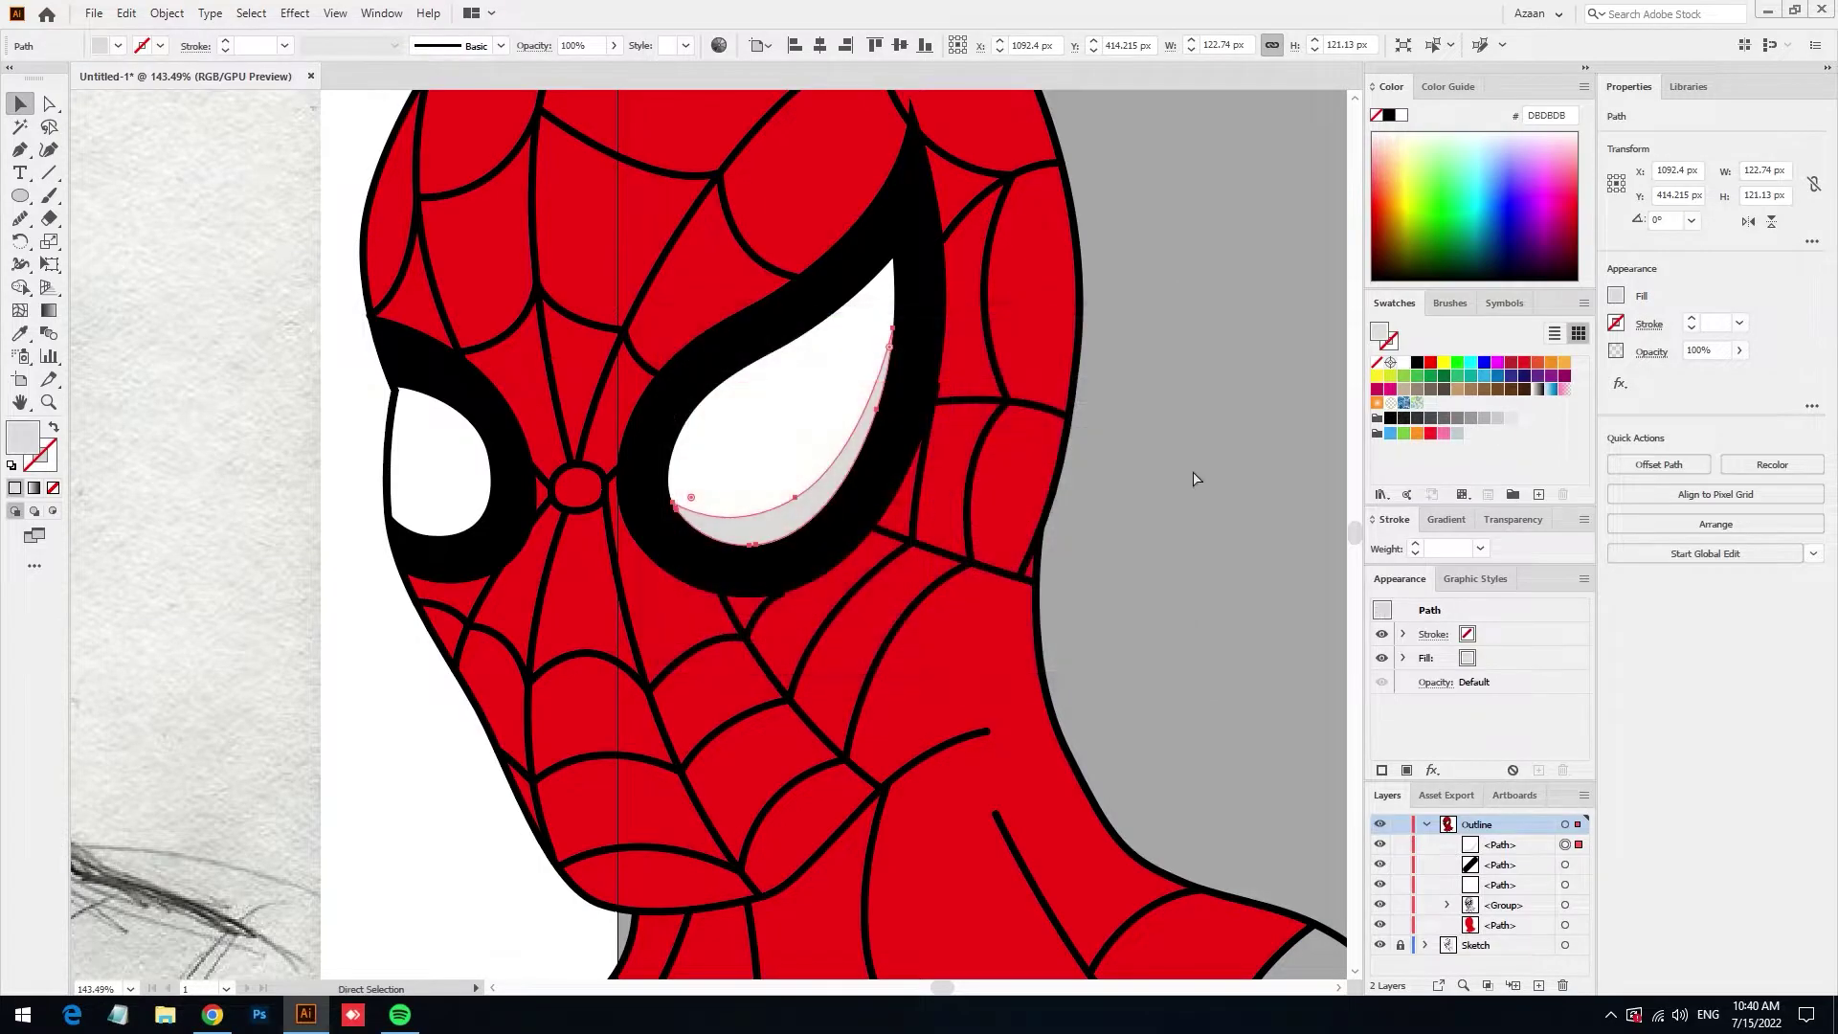
key(ctrl+shift+a)
key(p)
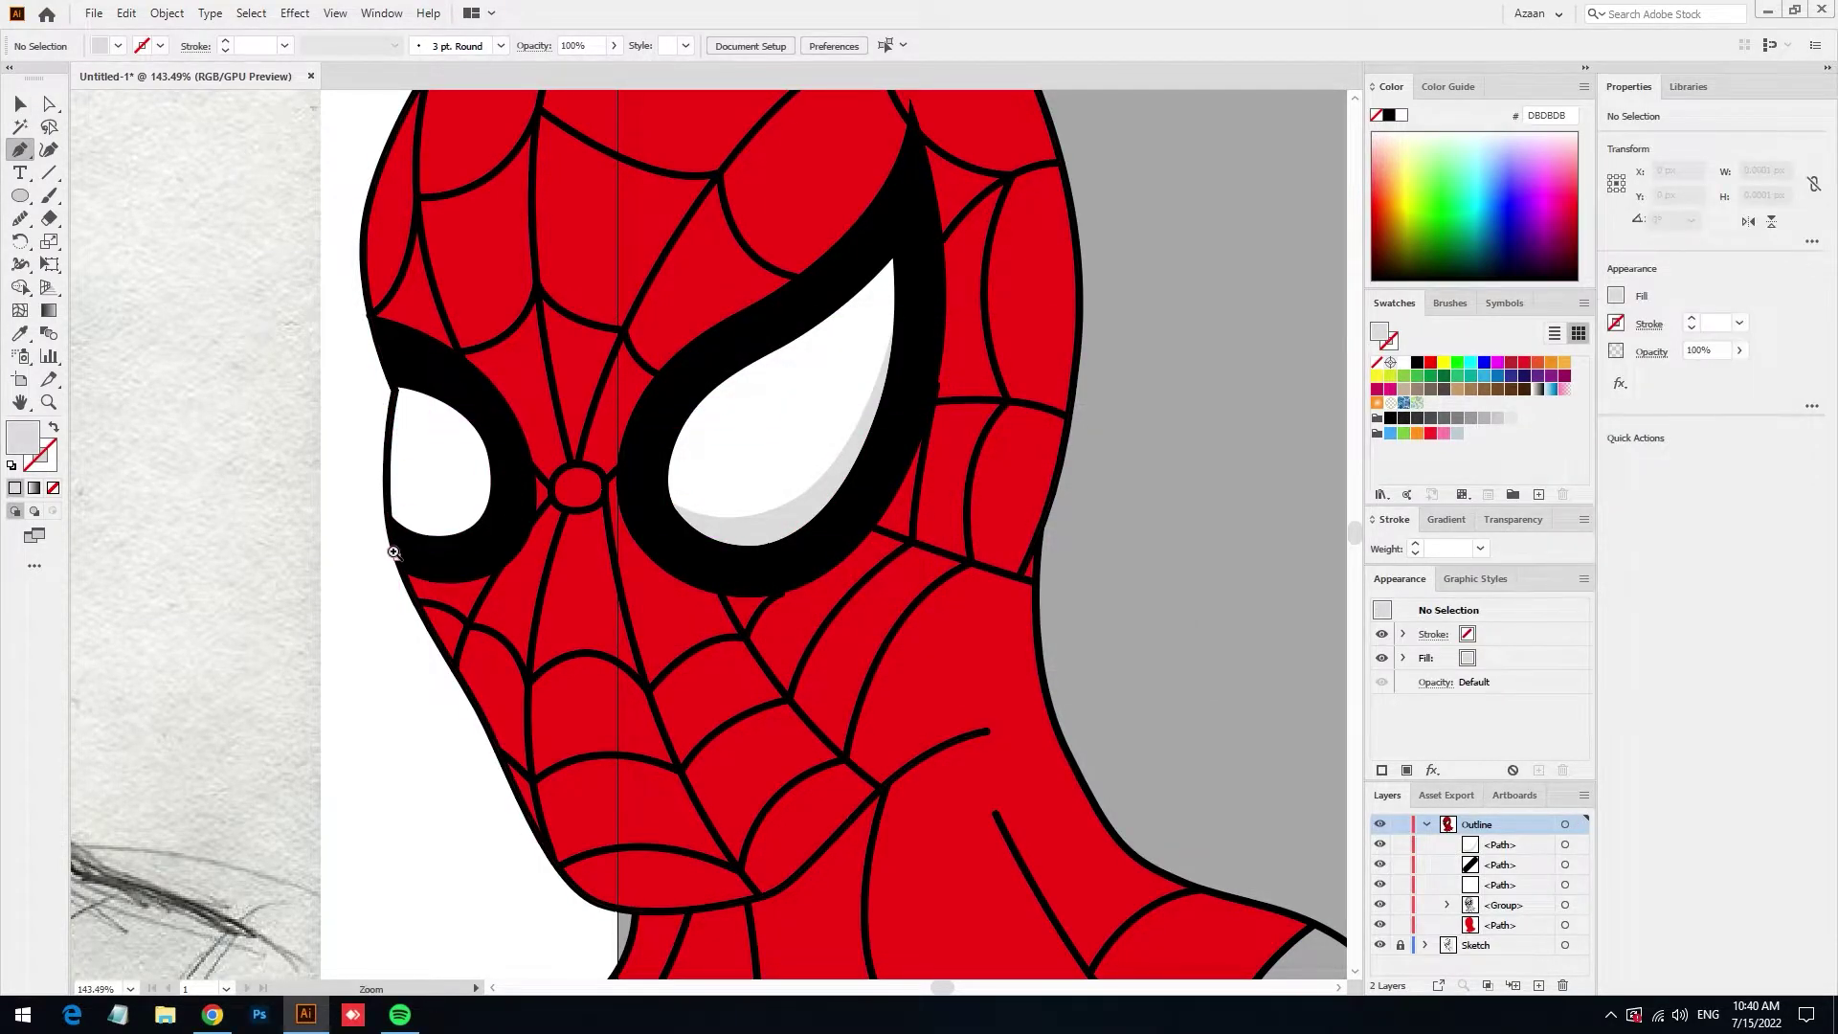
scroll(392, 533, up, 1)
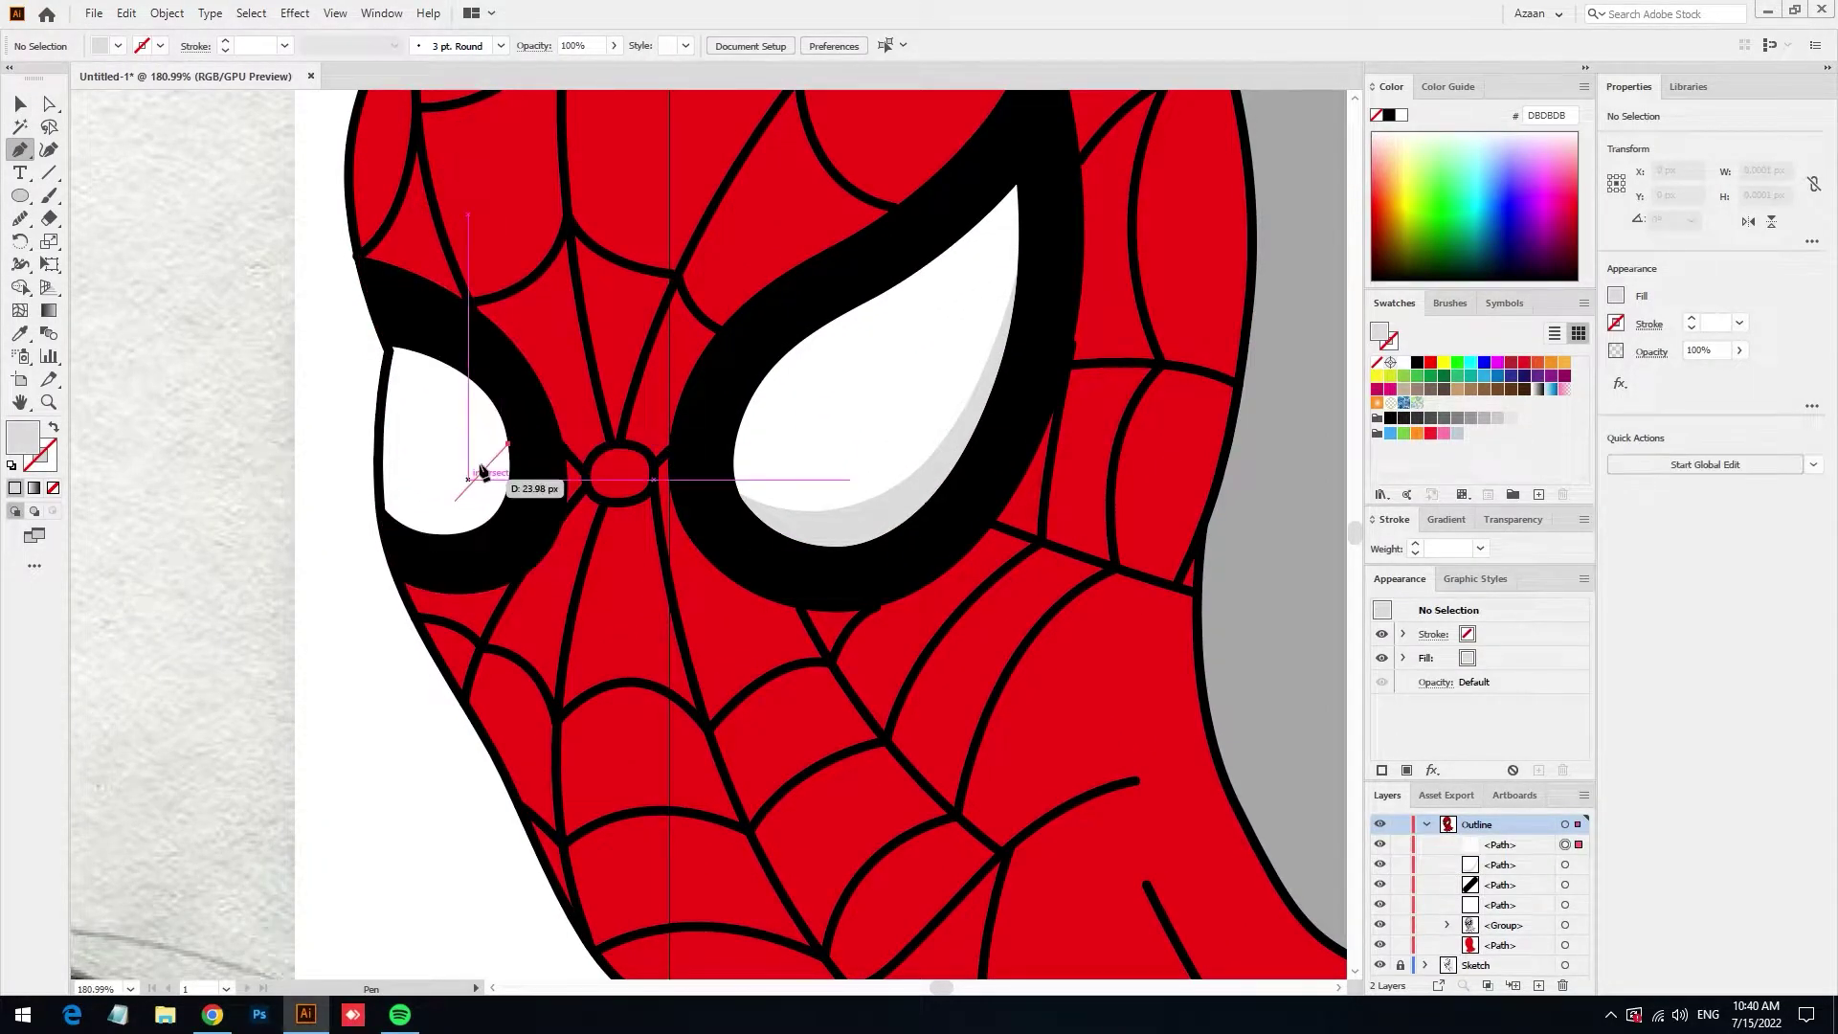
Pen a closed shadow crescent along the small left eye's lower edge
click(504, 421)
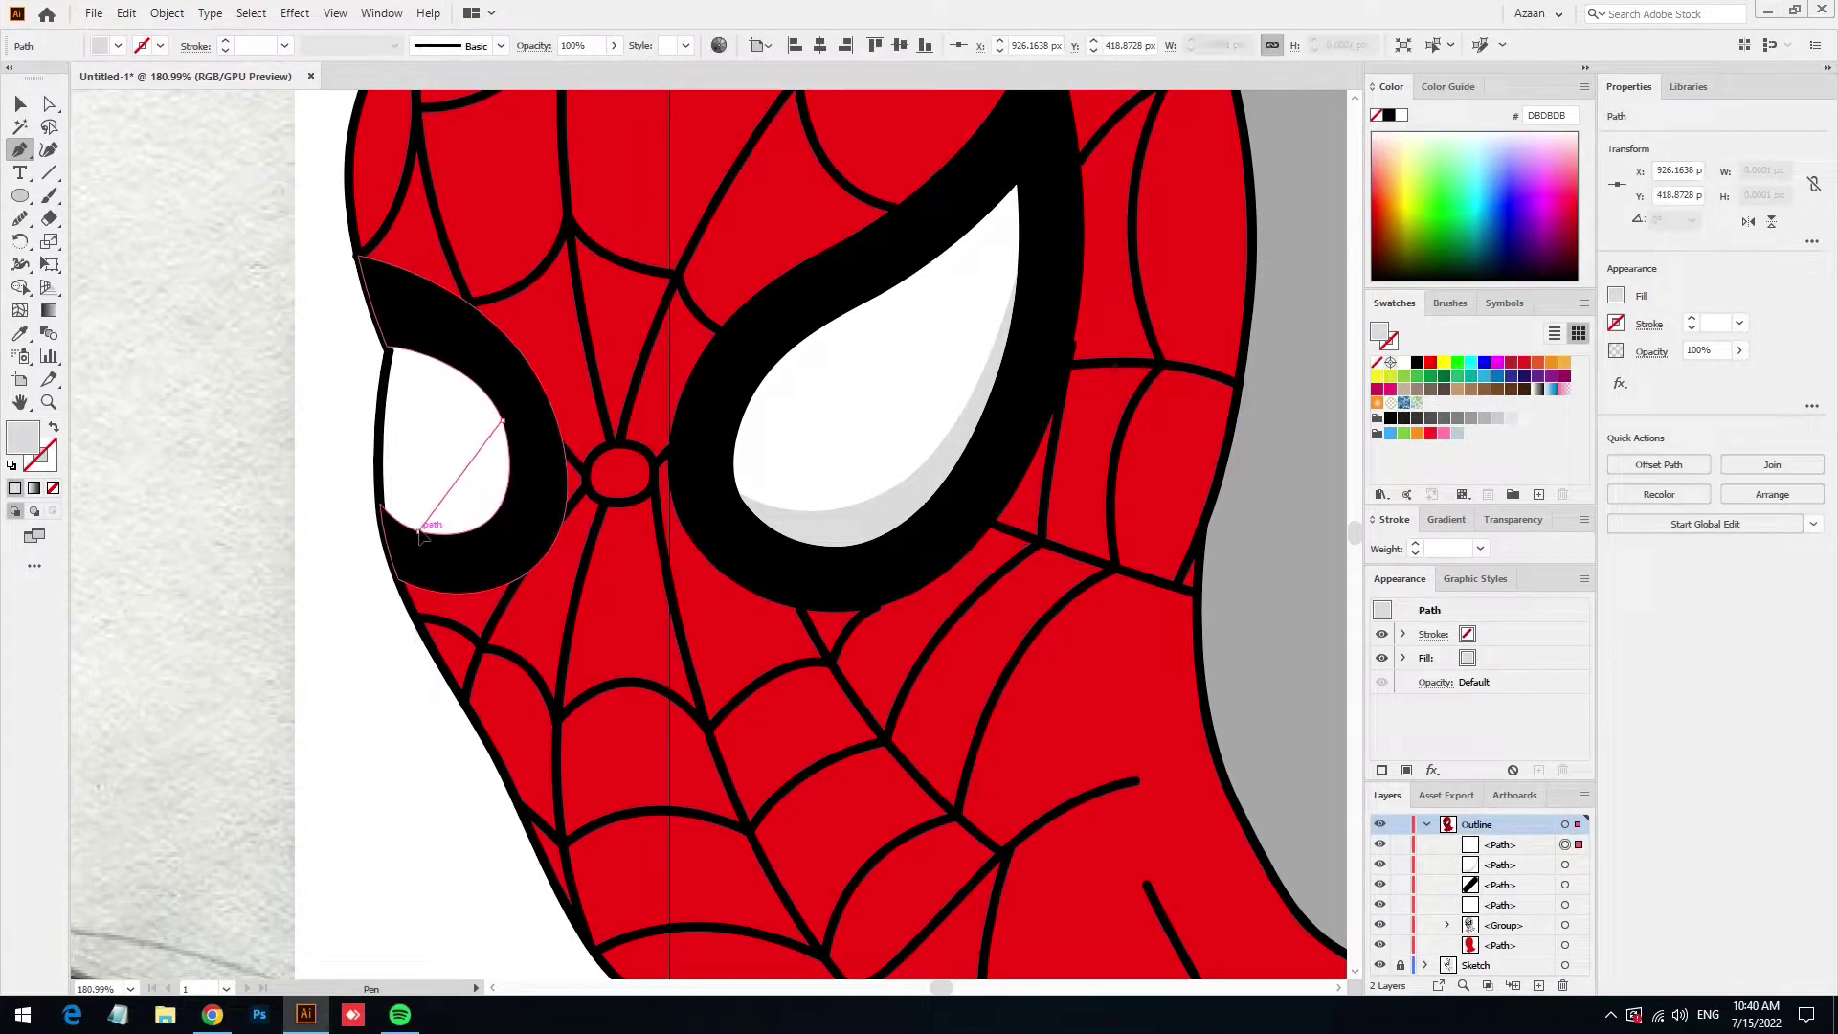
drag(418, 531, 342, 529)
drag(489, 547, 517, 565)
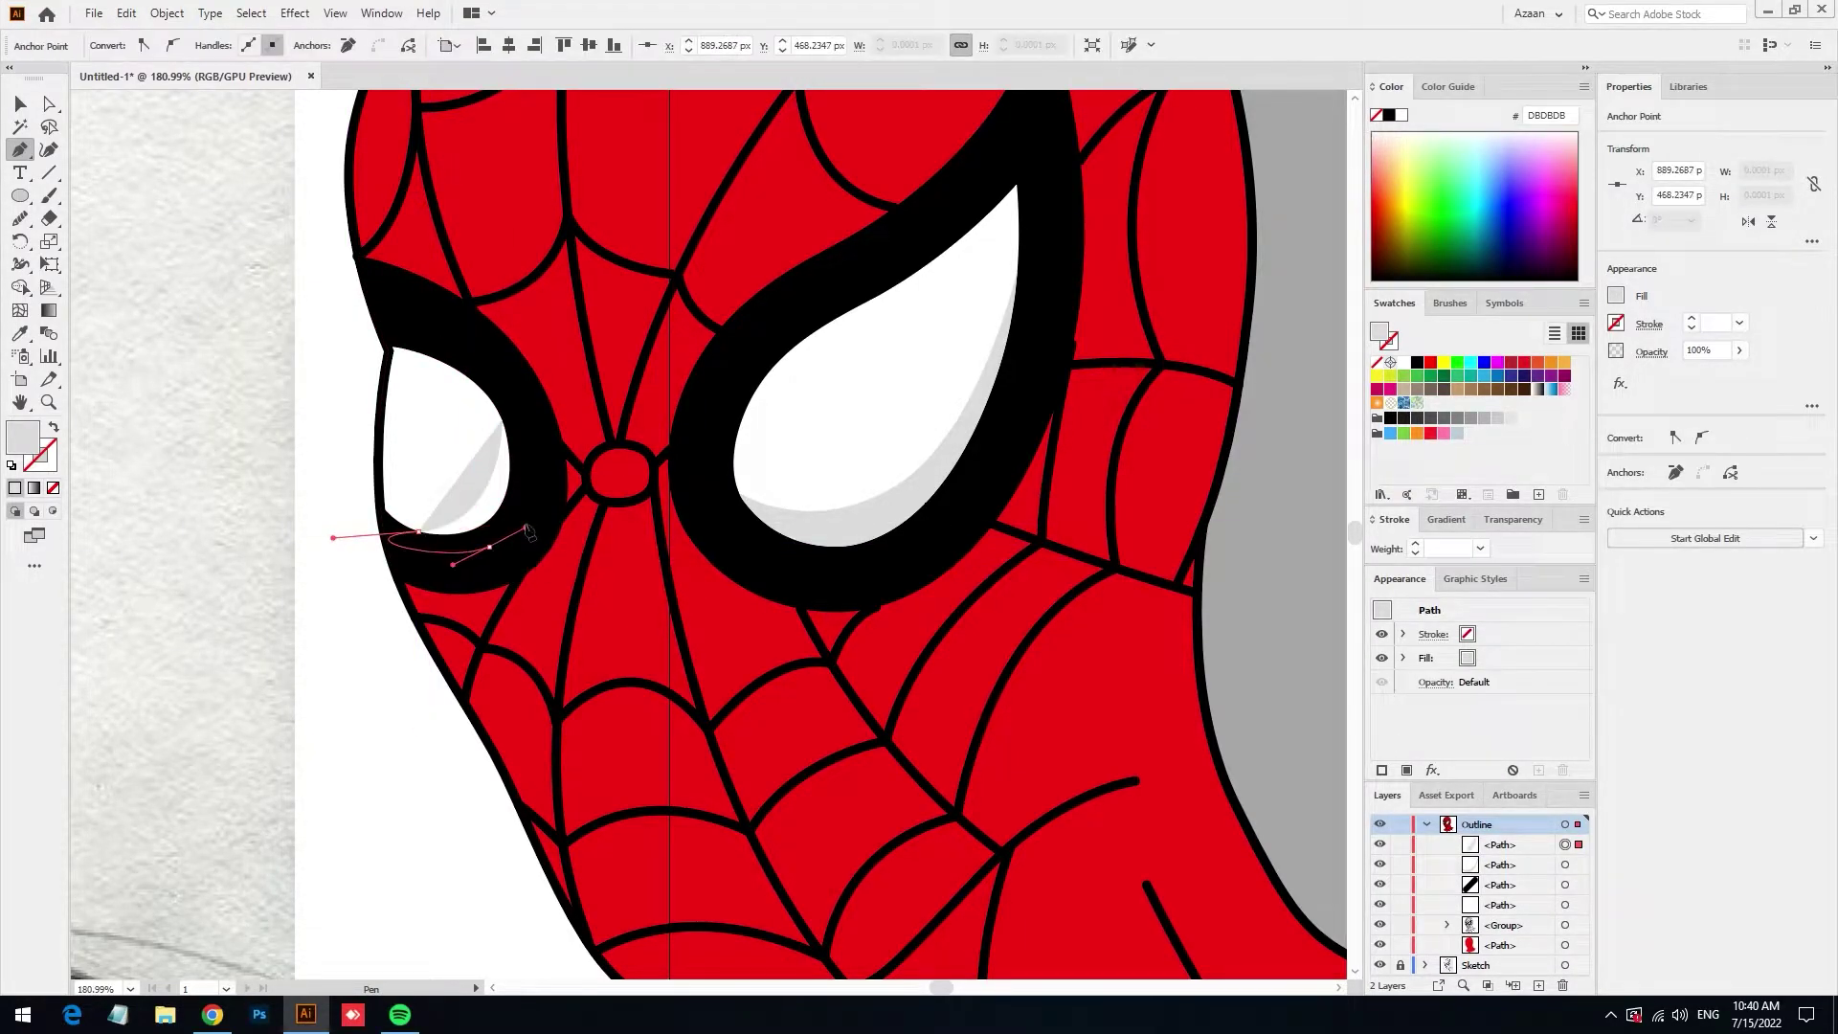
click(529, 467)
click(504, 421)
Send the grey shadow to the back behind the eye outline and check it in Isolation Mode
click(23, 105)
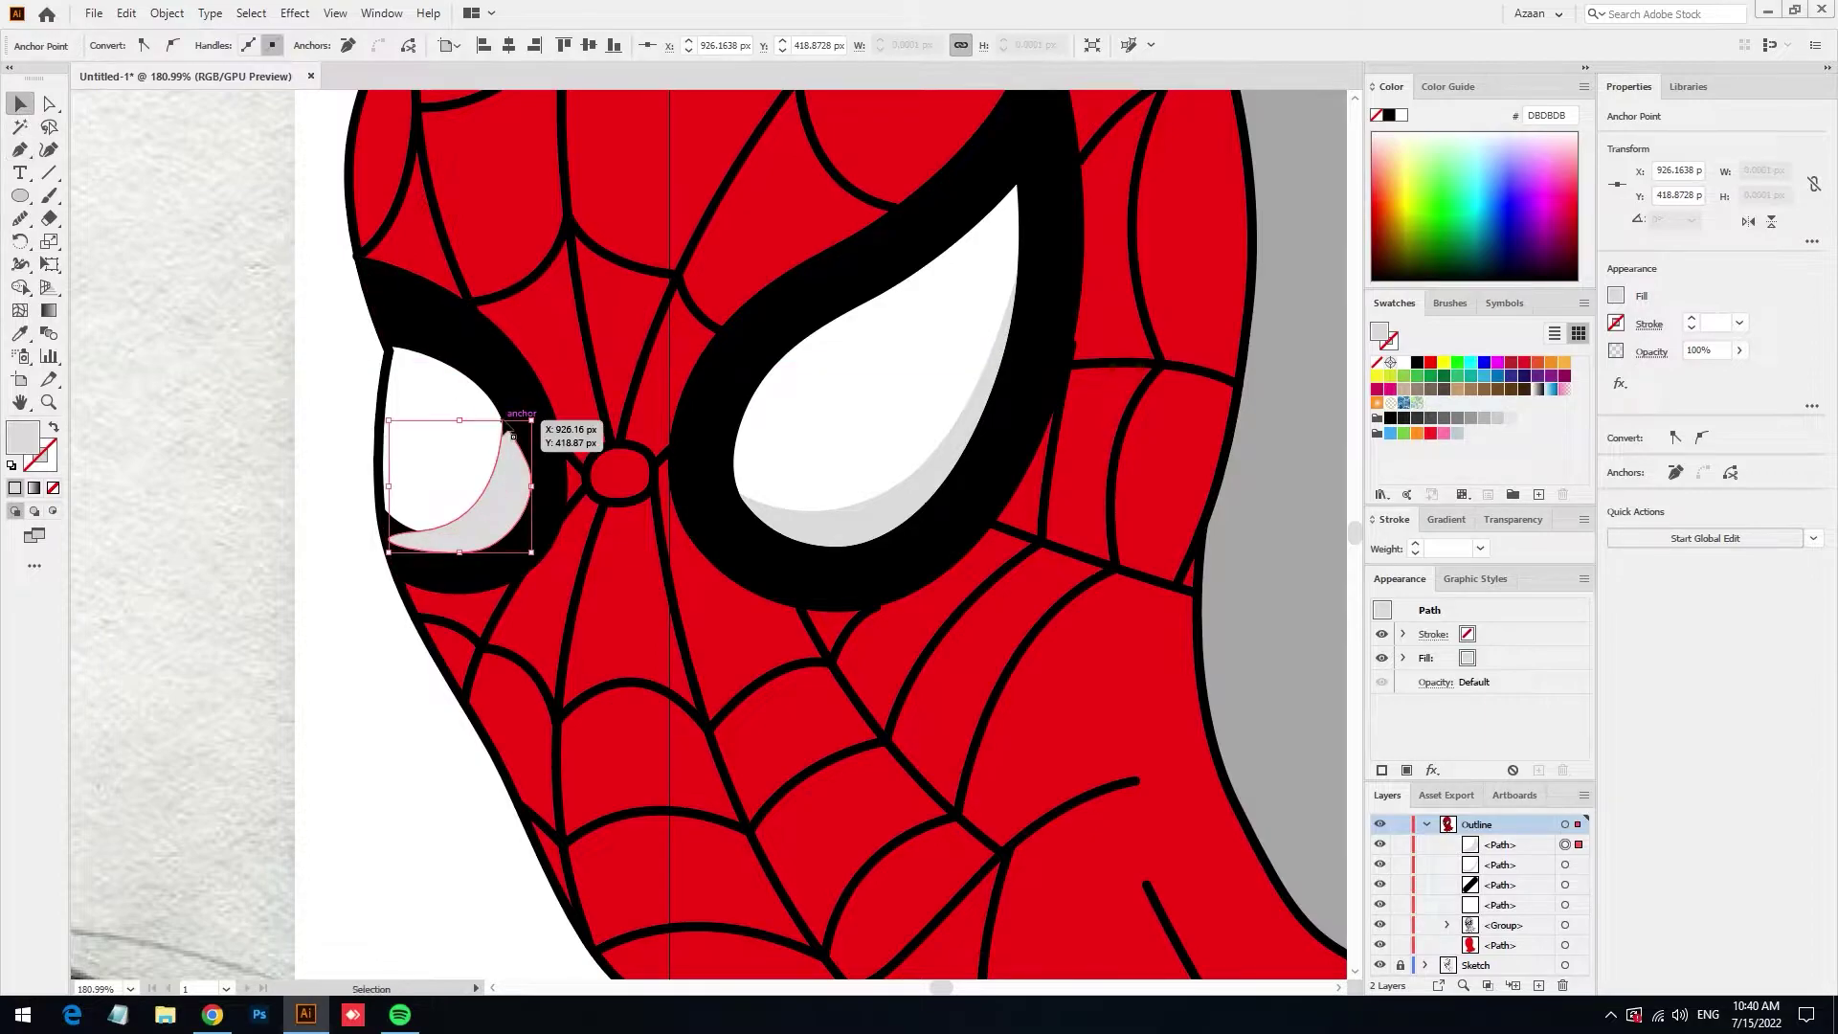
key(ctrl+shift+bracketleft)
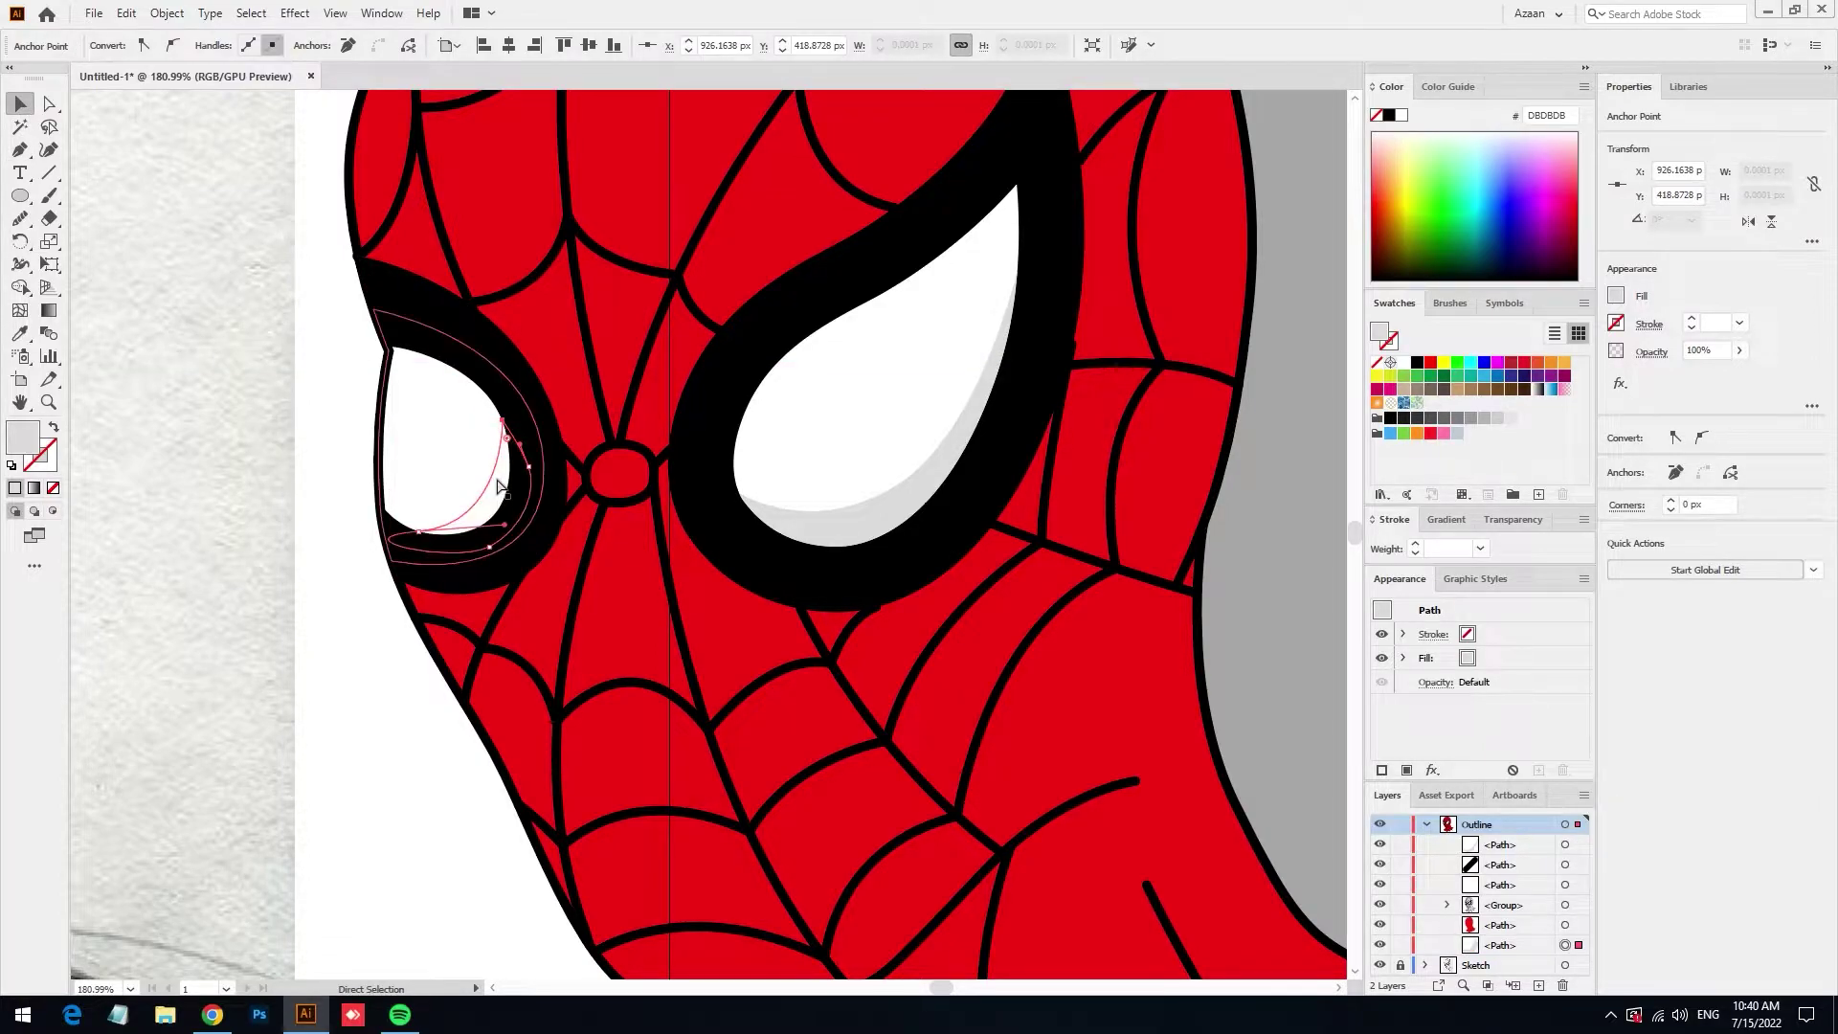
click(529, 490)
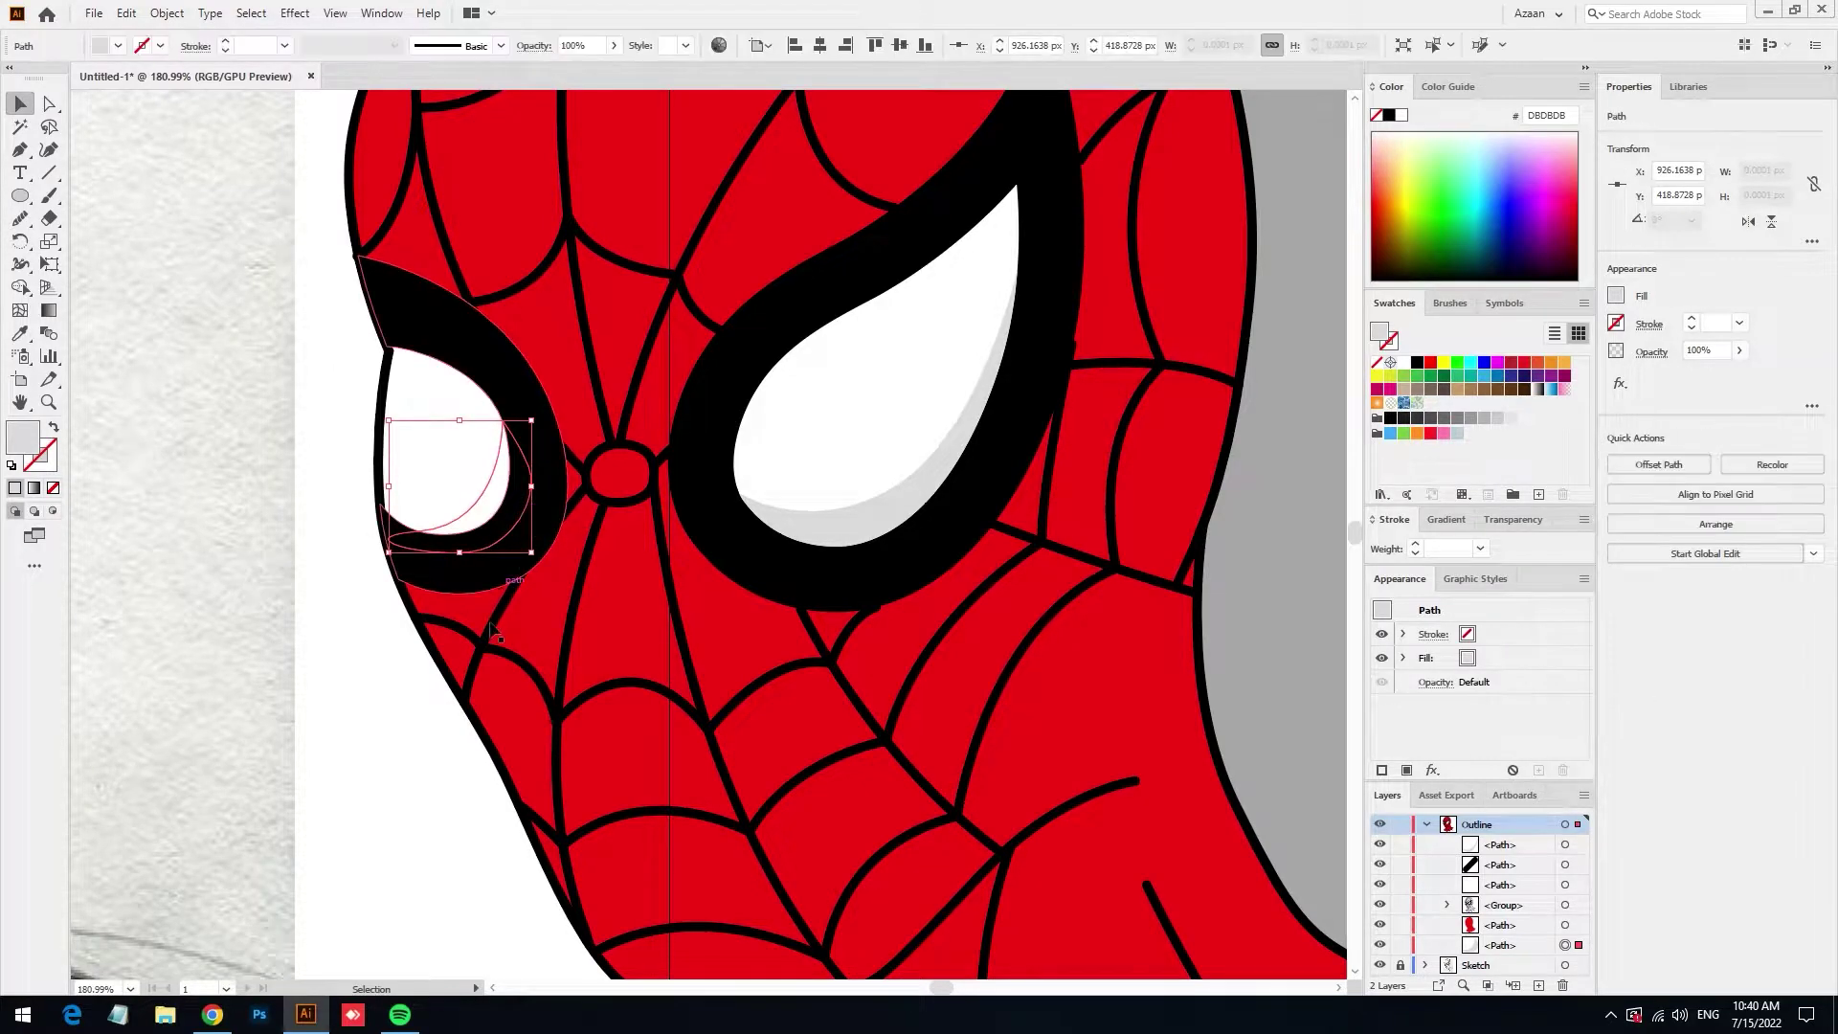
double_click(486, 508)
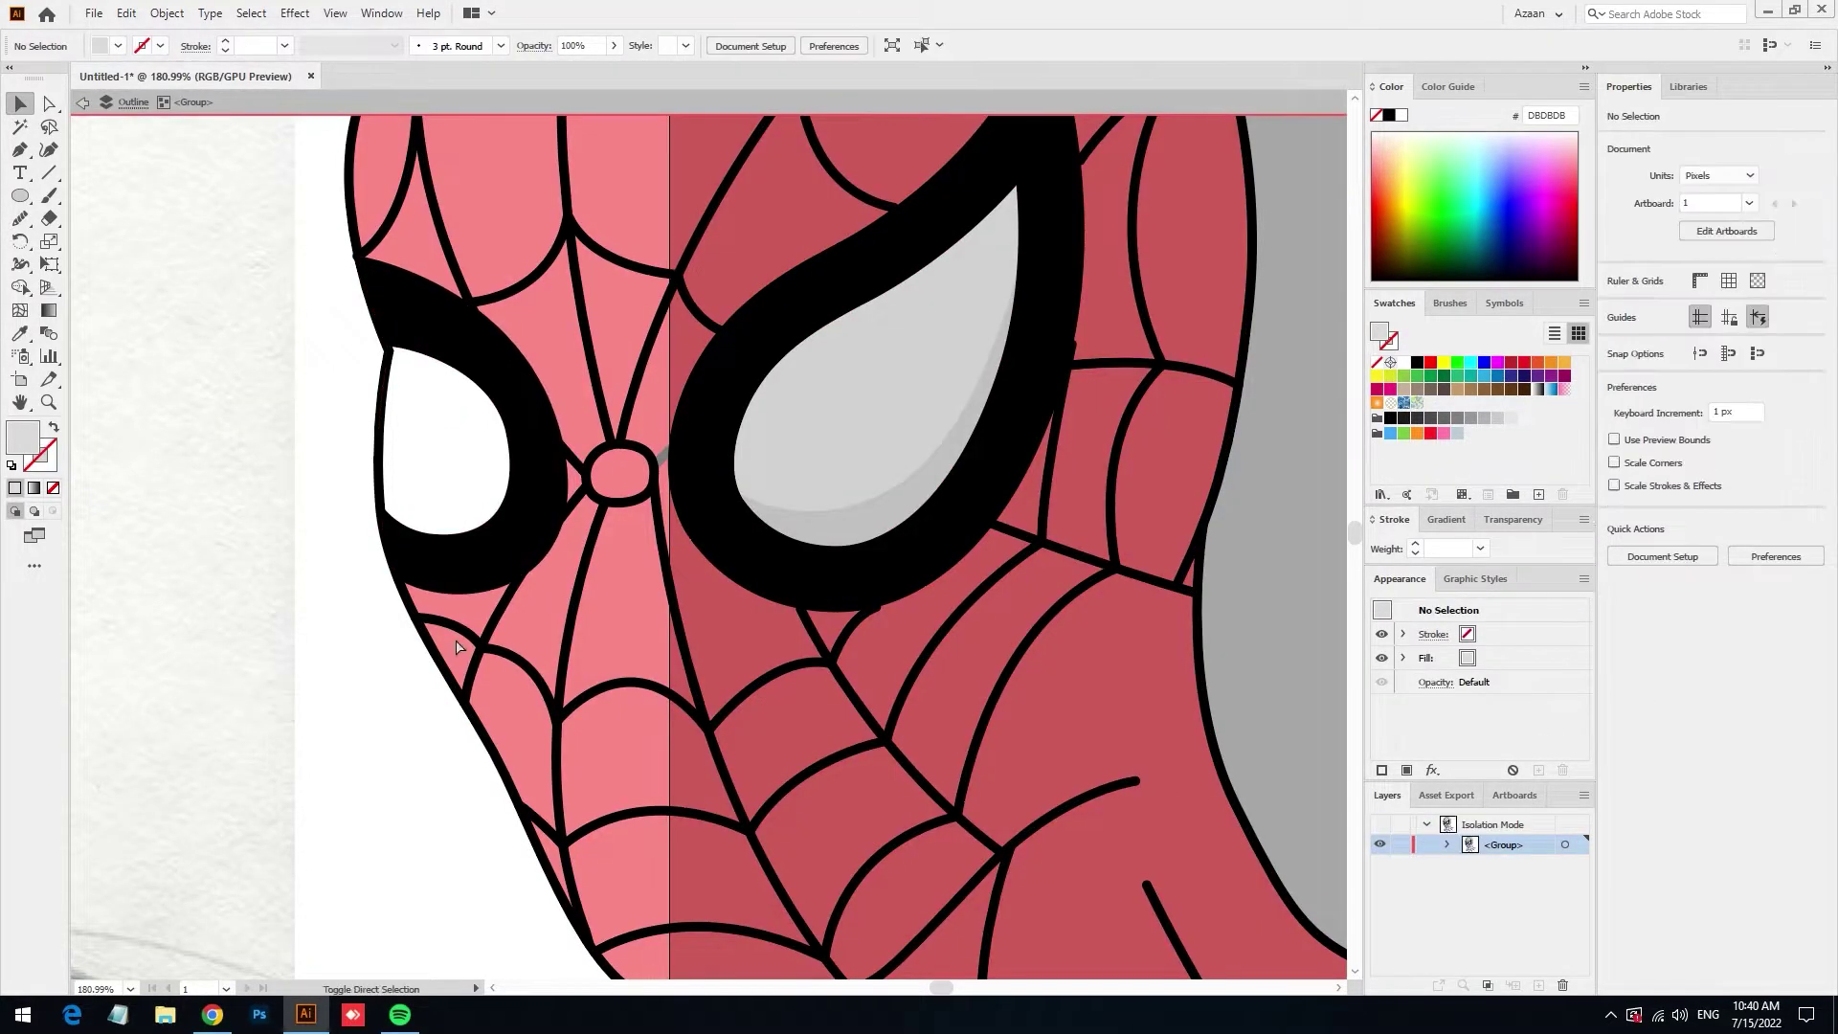
click(488, 507)
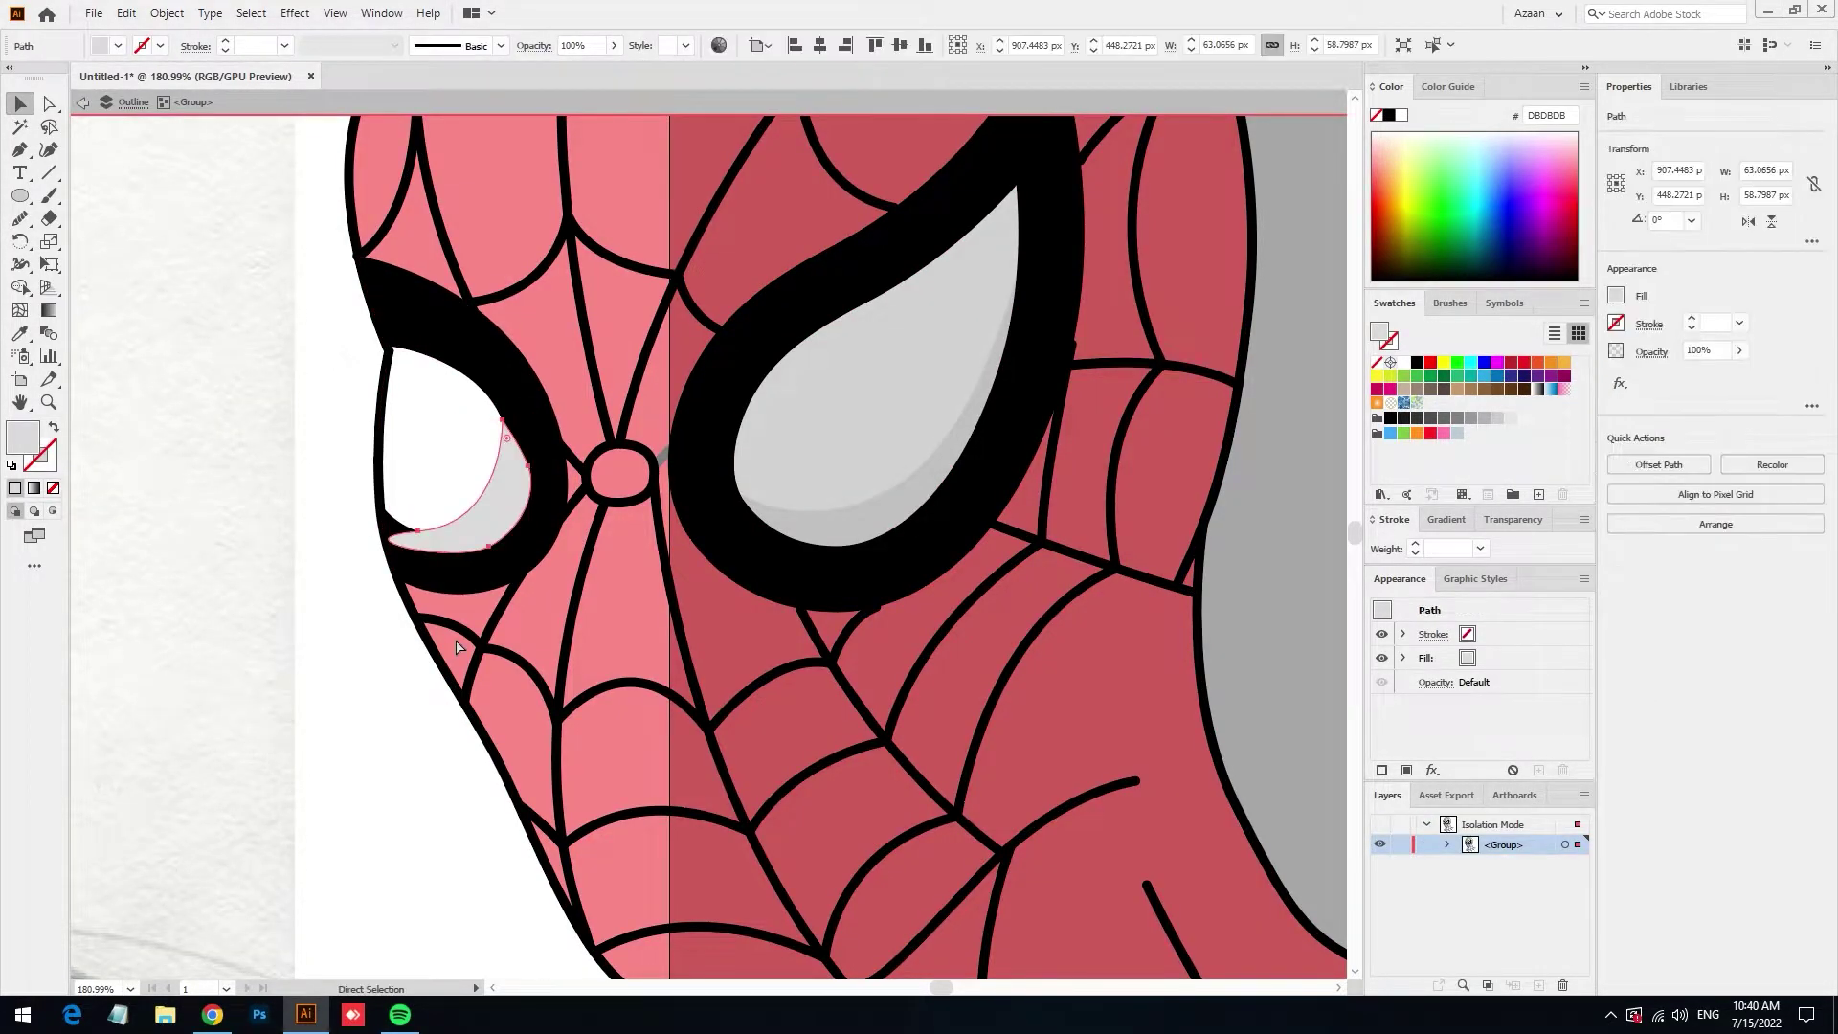
double_click(398, 705)
Zoom out and pan to show the whole head beside the sketch
scroll(427, 669, down, 3)
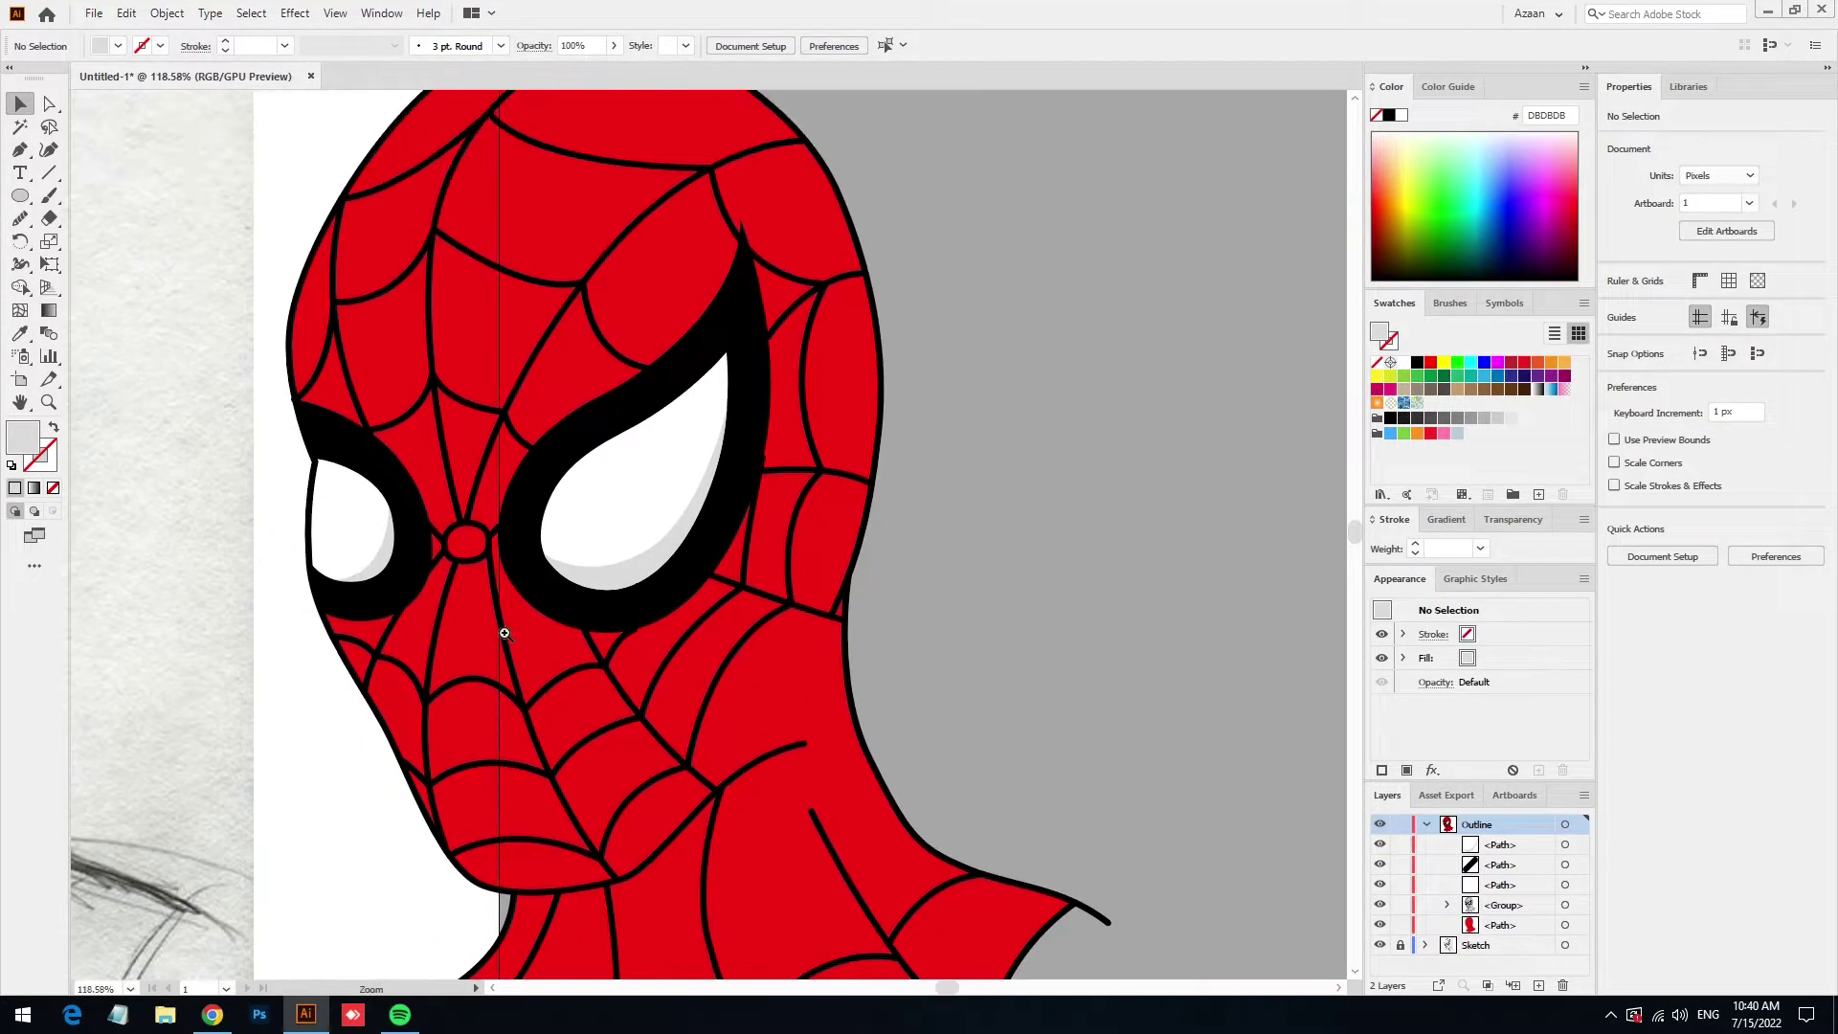
scroll(504, 633, down, 2)
drag(526, 607, 895, 554)
scroll(895, 555, up, 1)
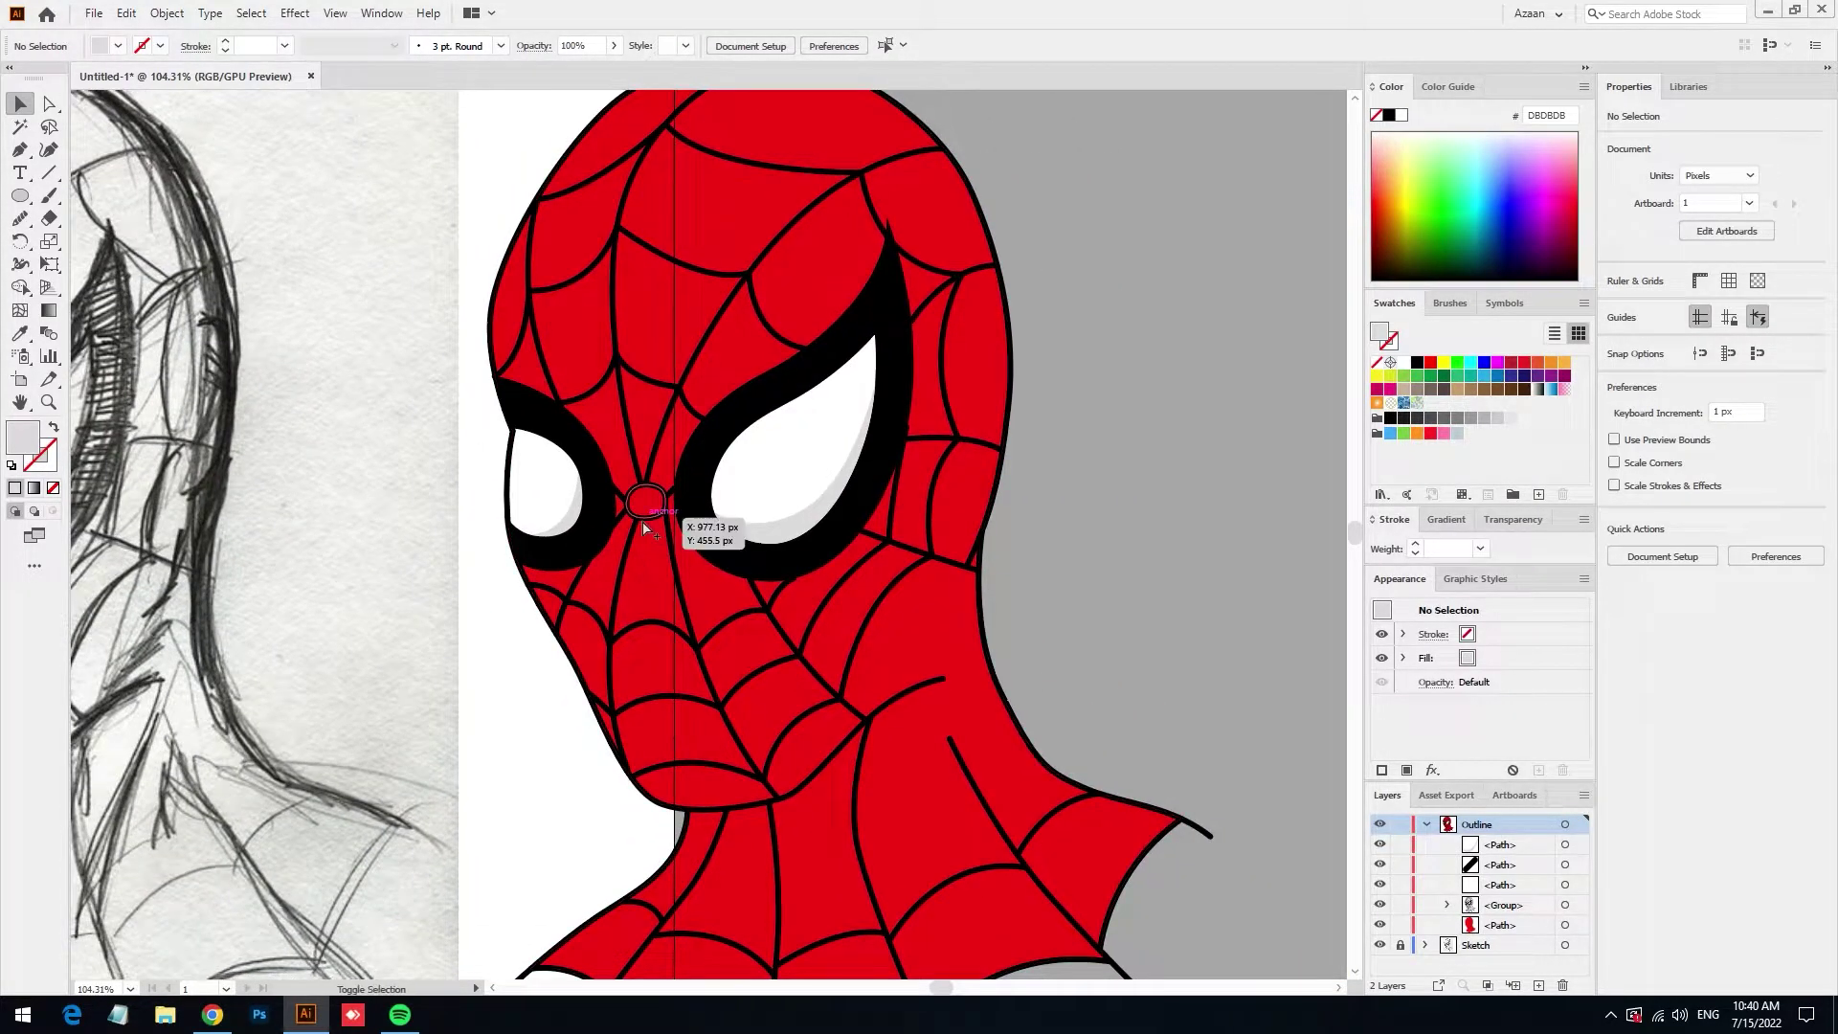
Start a pen shading shape with points down the head's left edge beside the eye
key(p)
scroll(680, 434, down, 3)
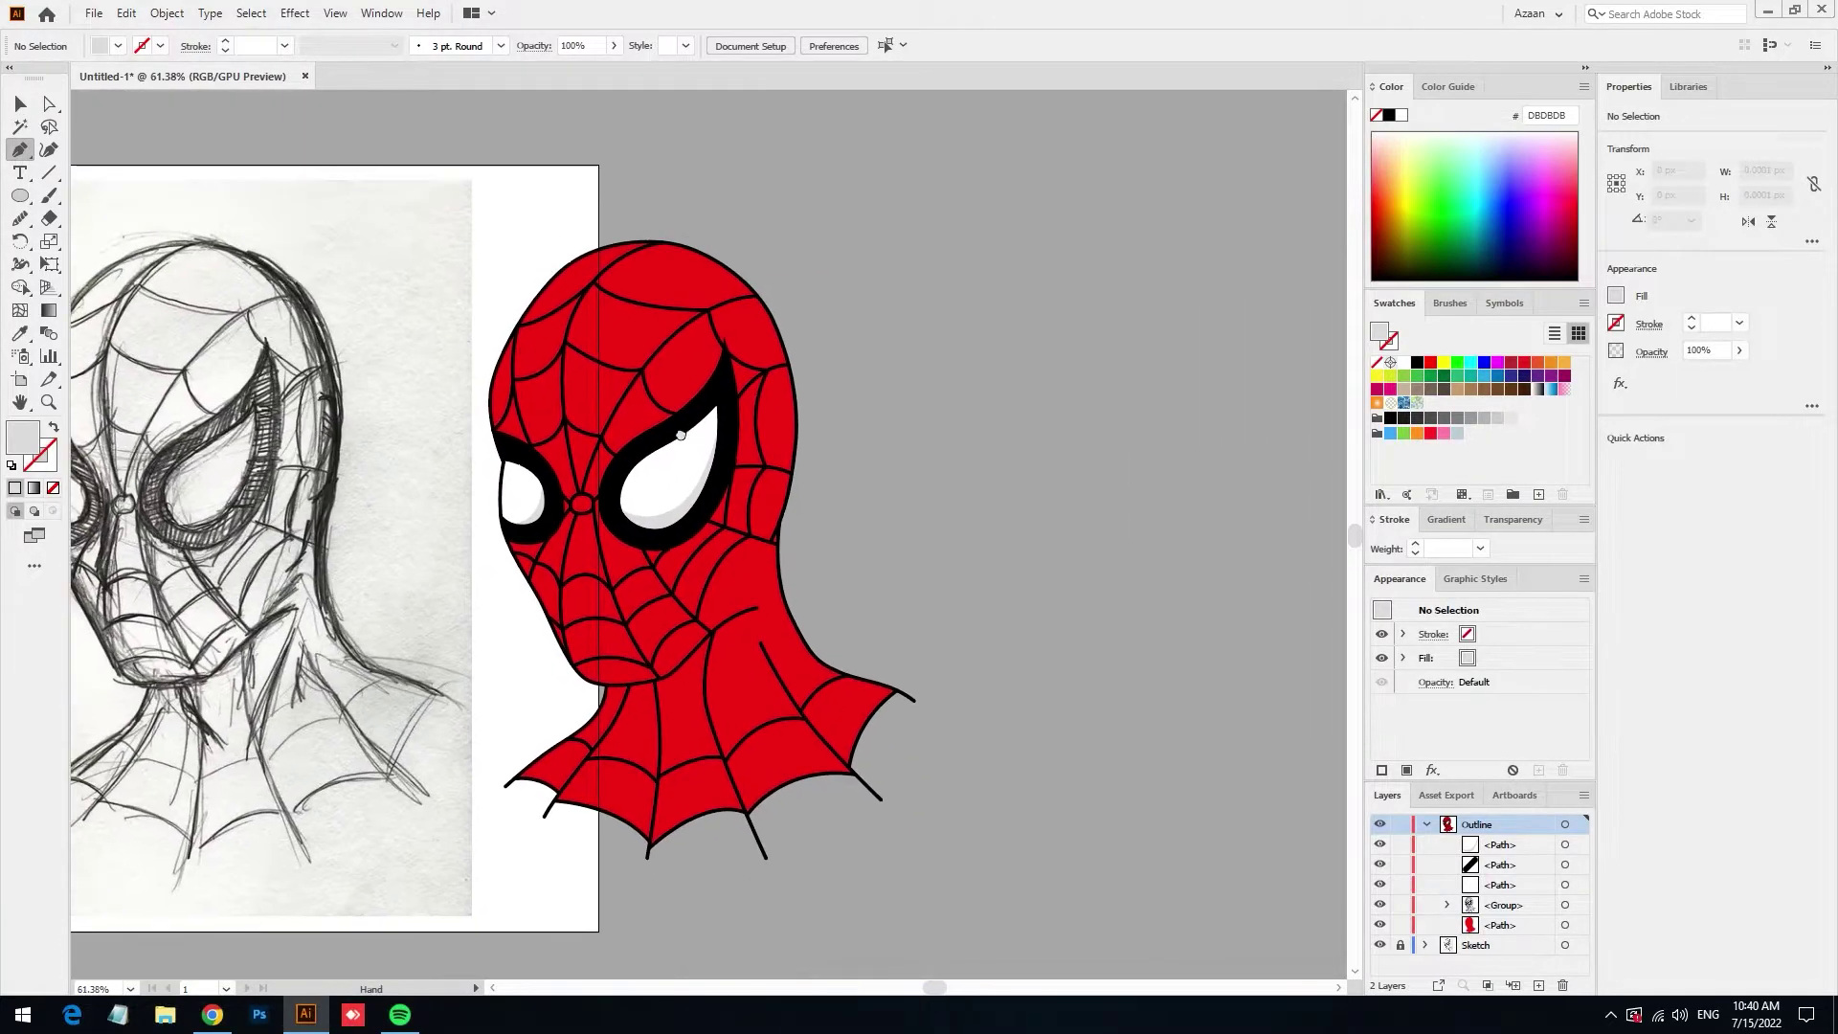
scroll(680, 434, up, 2)
scroll(770, 383, up, 2)
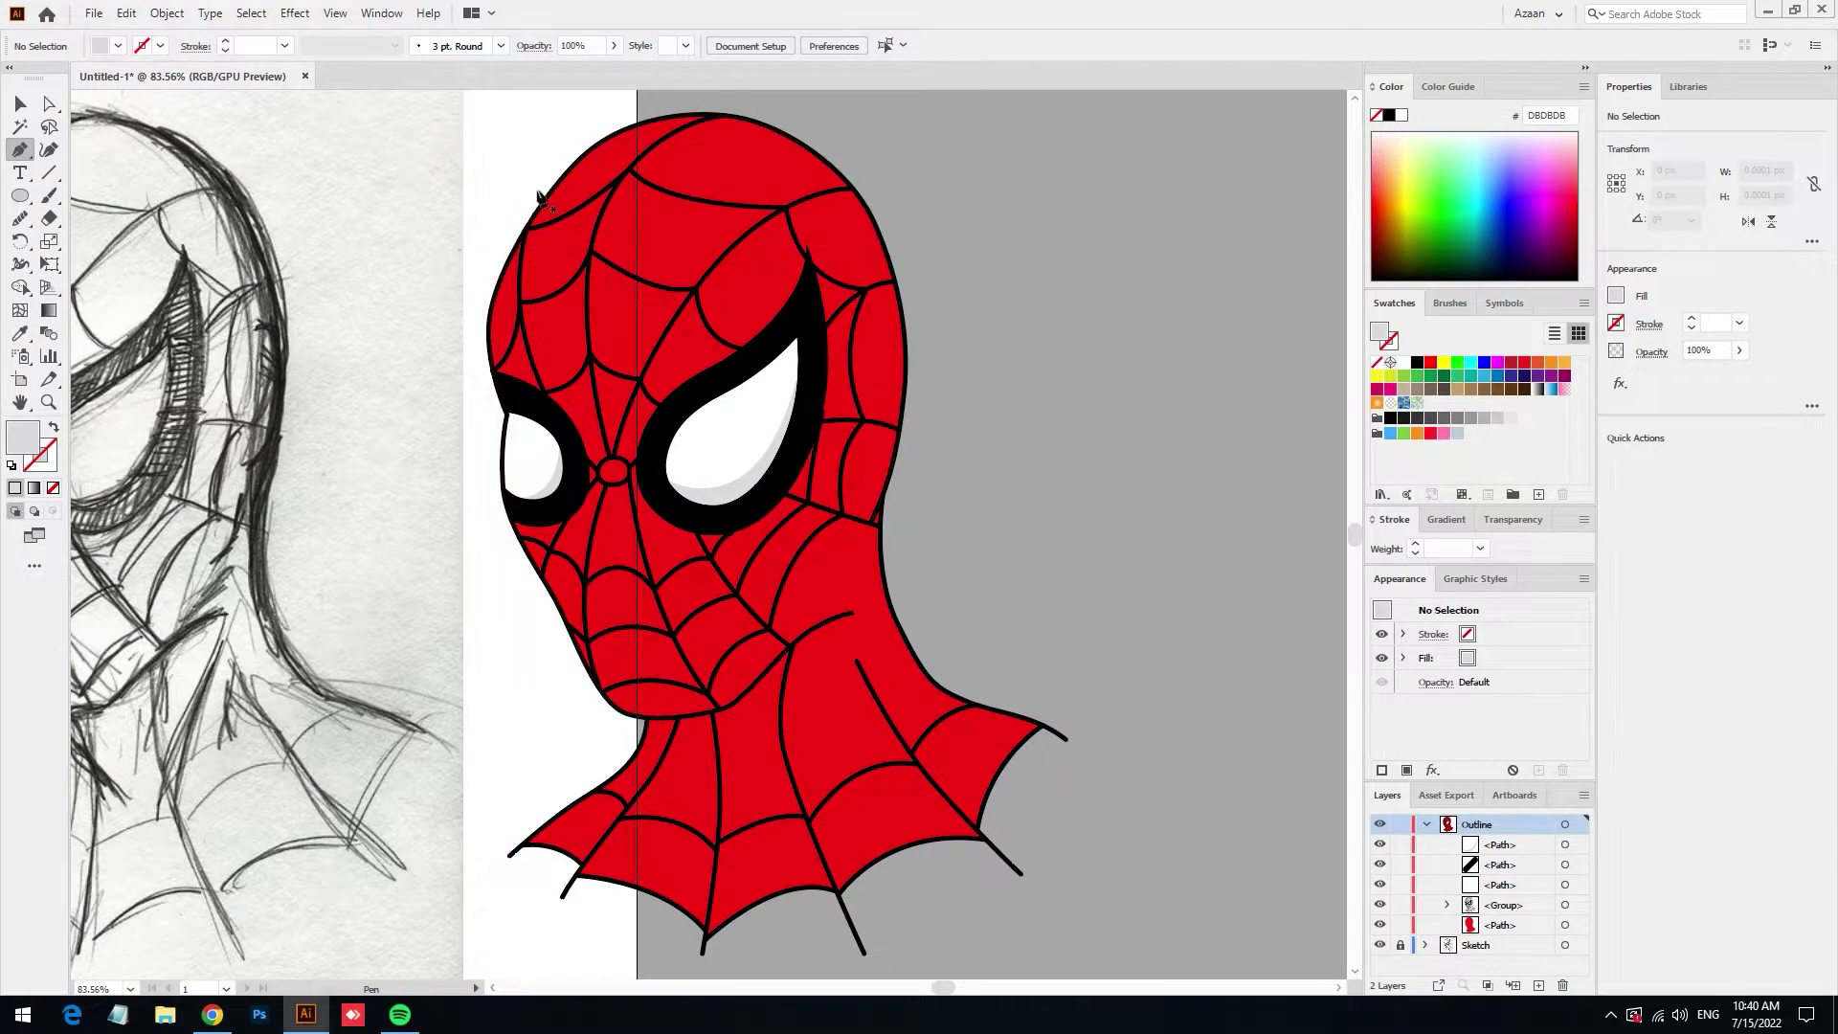
click(595, 141)
click(507, 251)
click(509, 352)
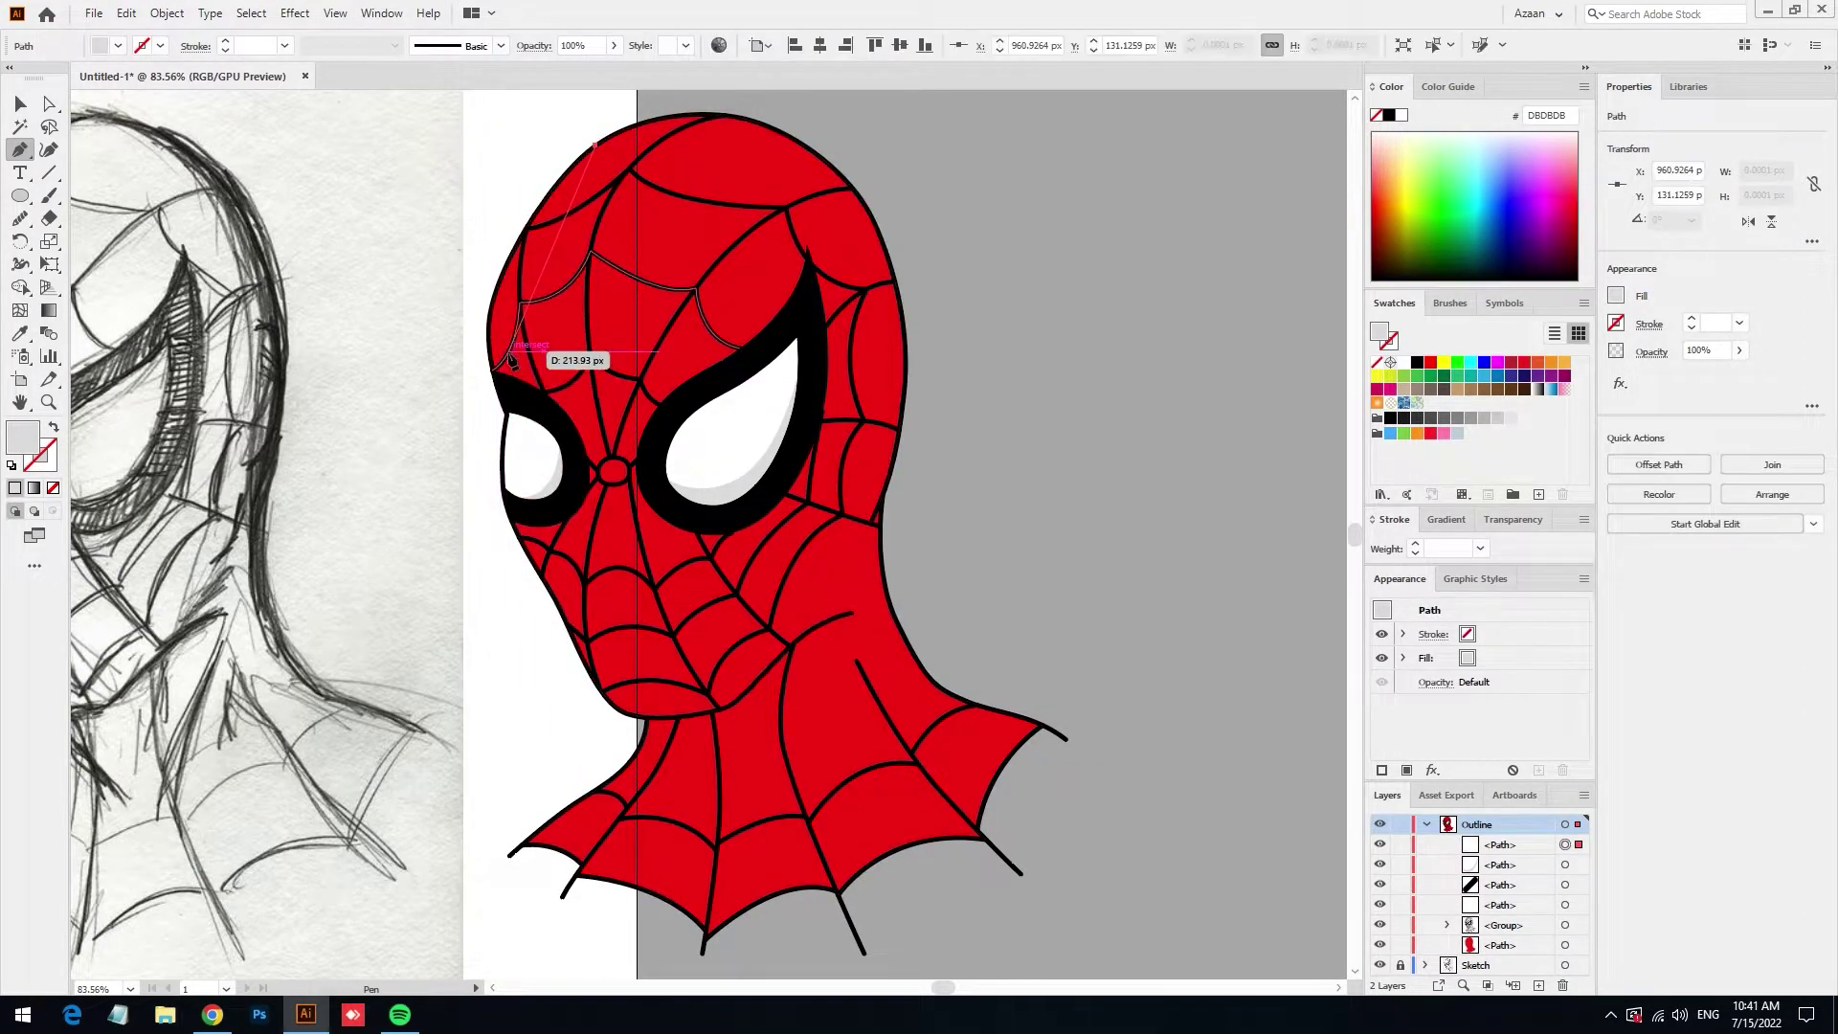
click(510, 453)
ctrl+click(514, 458)
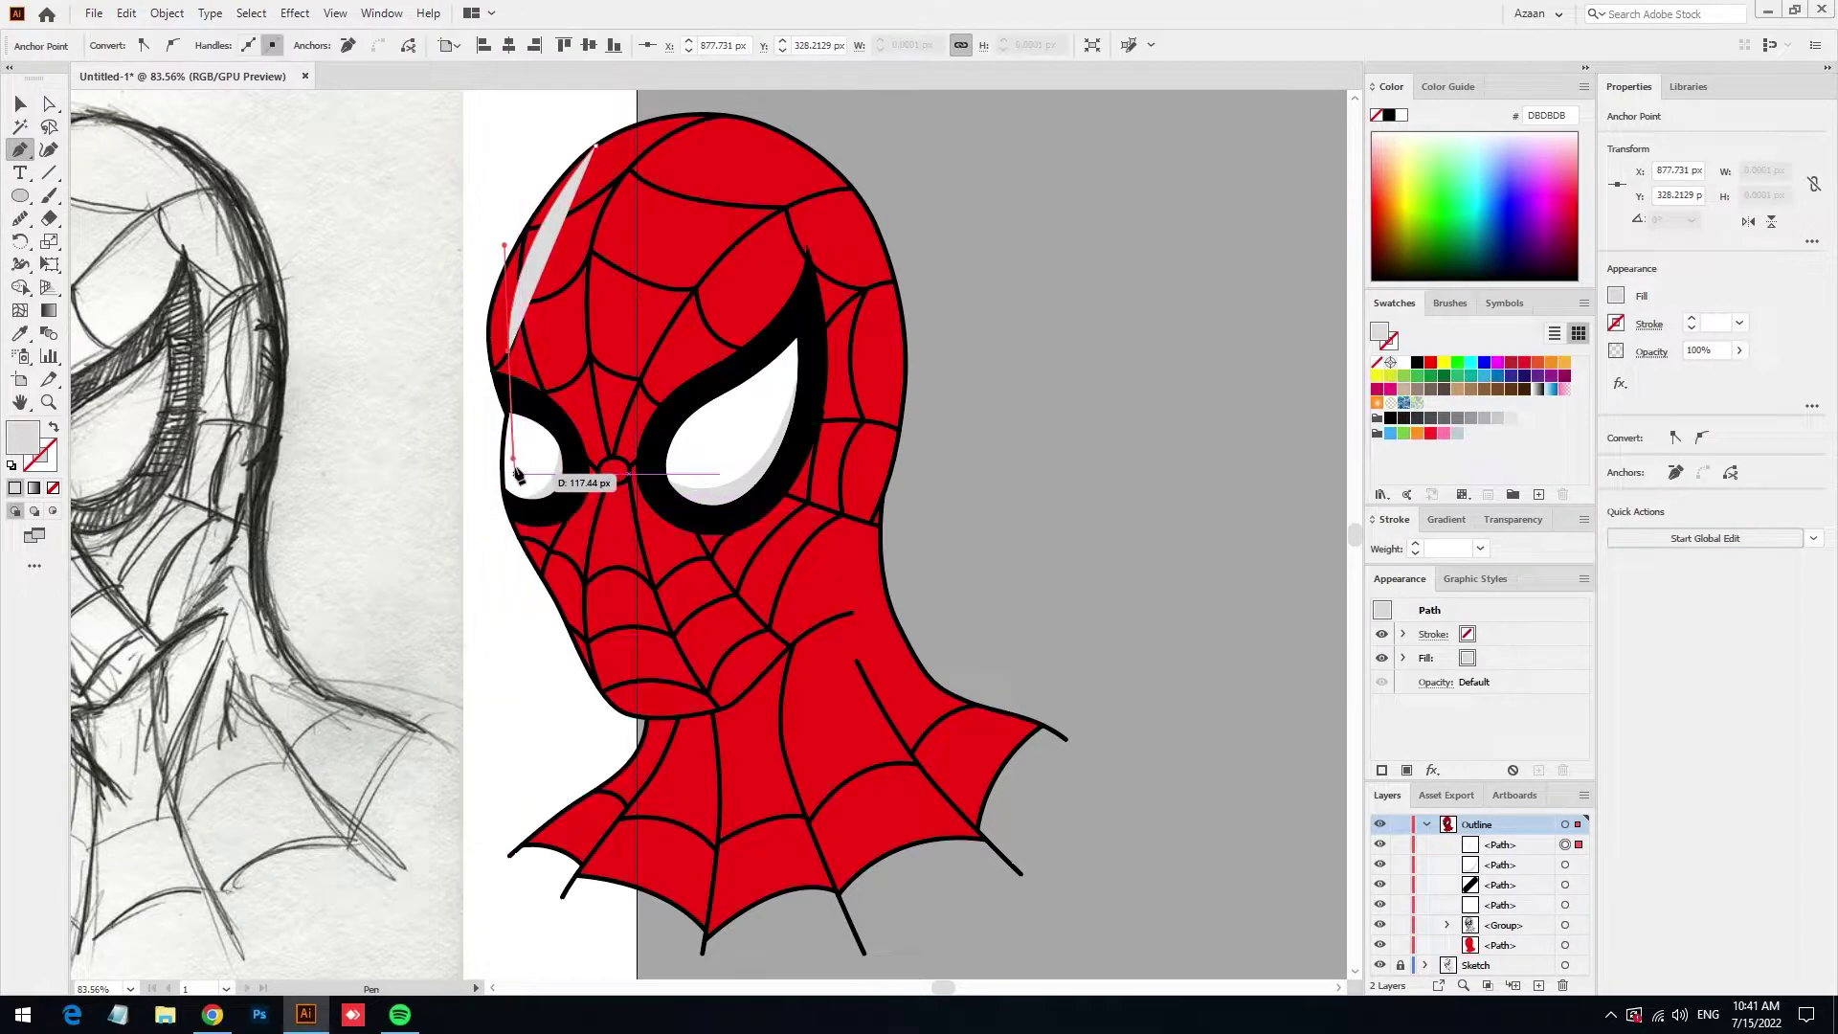
click(543, 460)
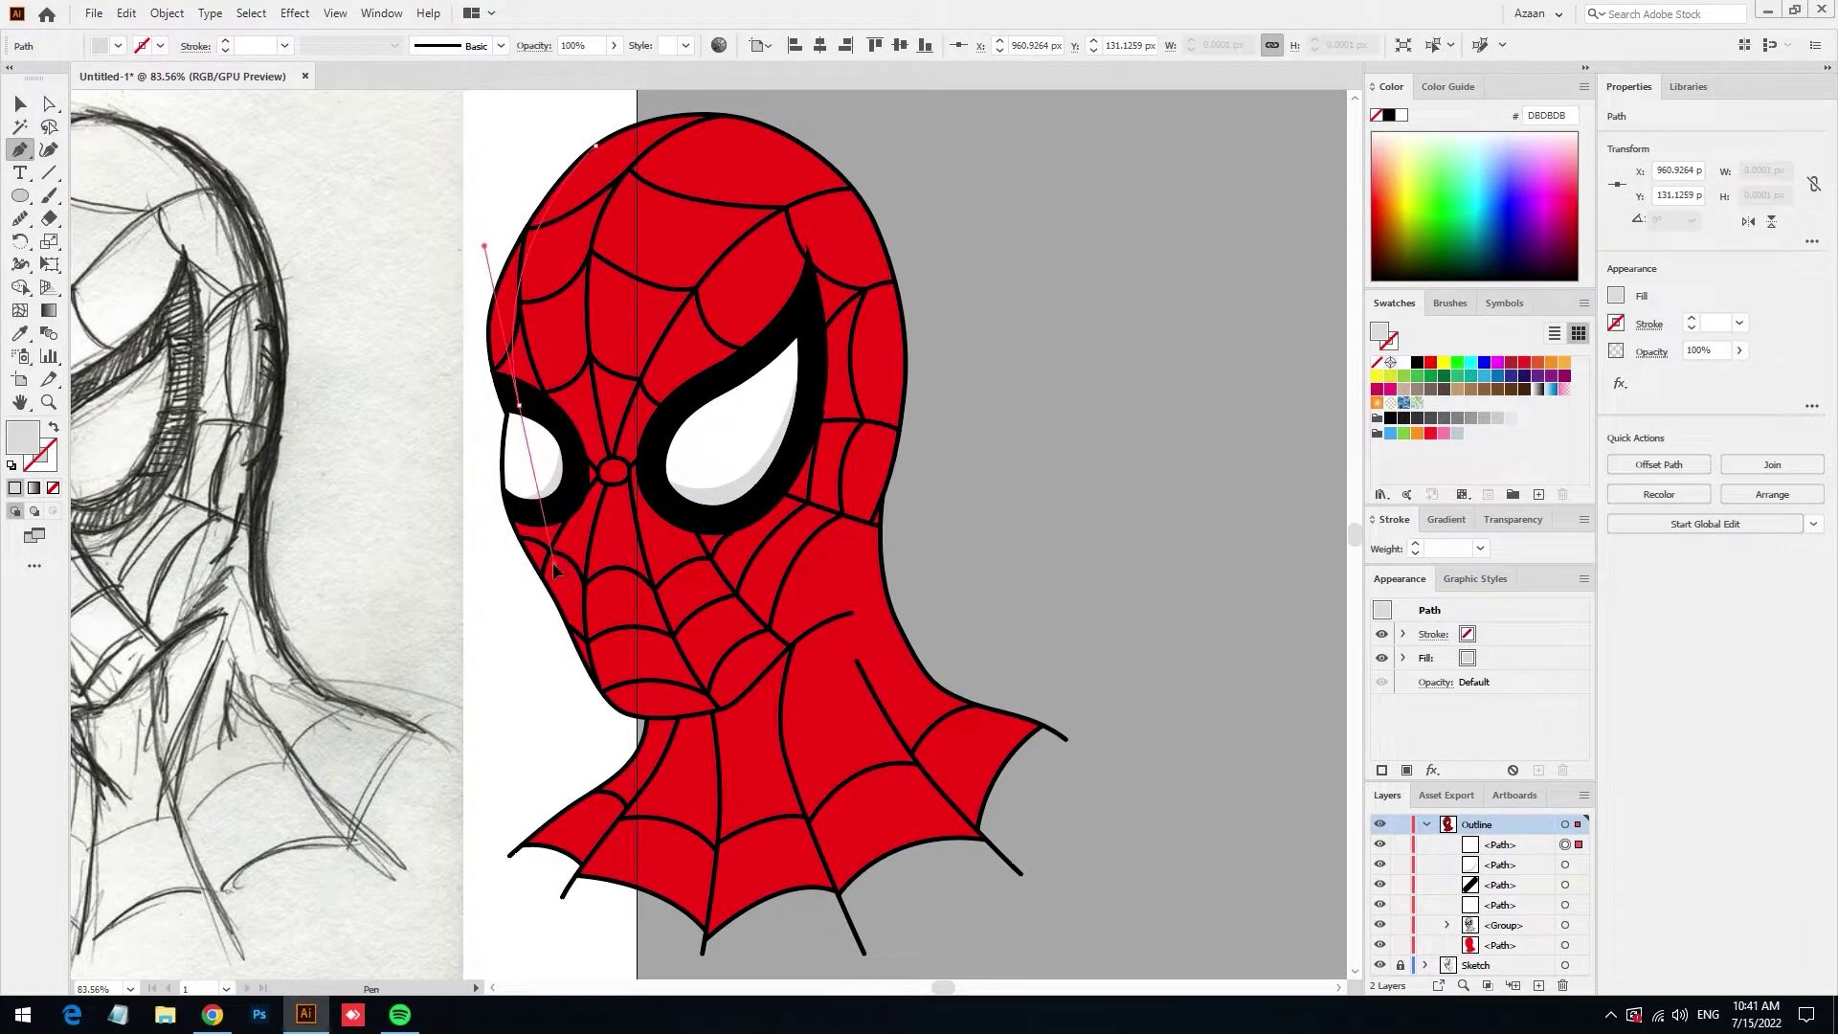
Curve the shading shape around the cheek and chin, then close it outside the head
drag(526, 414, 529, 419)
drag(604, 661, 546, 560)
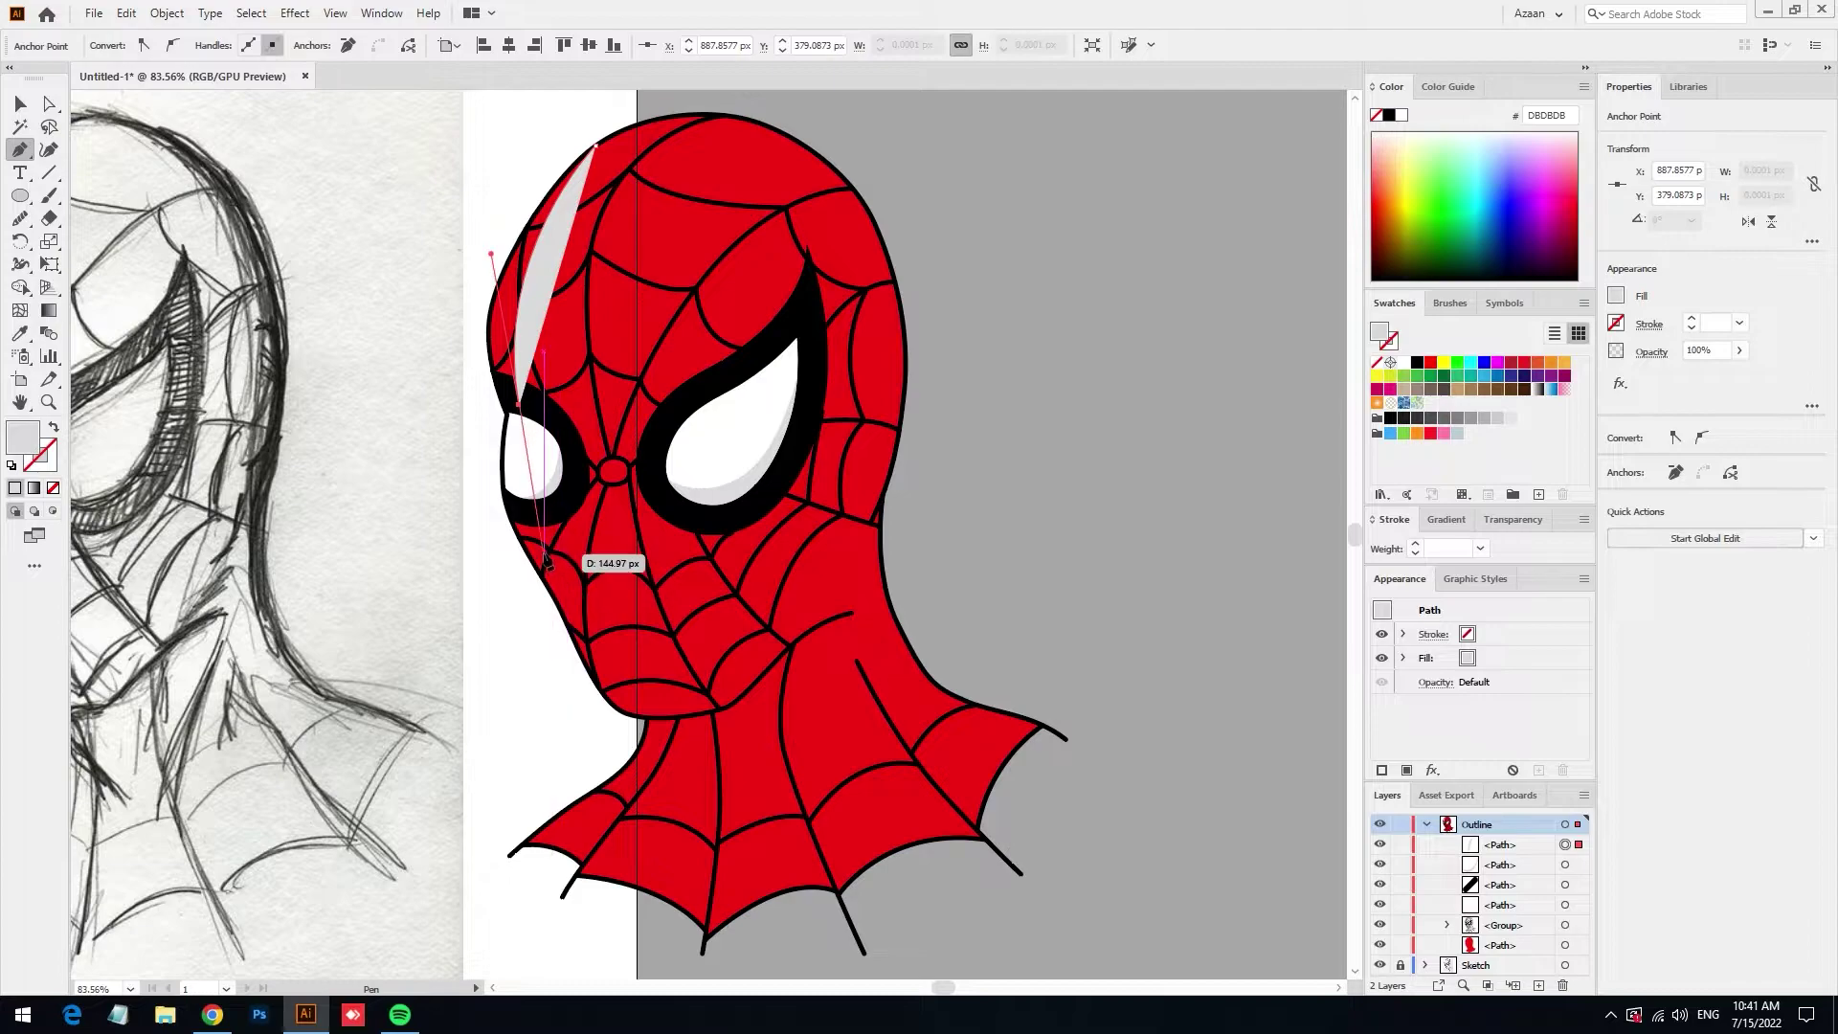
drag(587, 679, 542, 677)
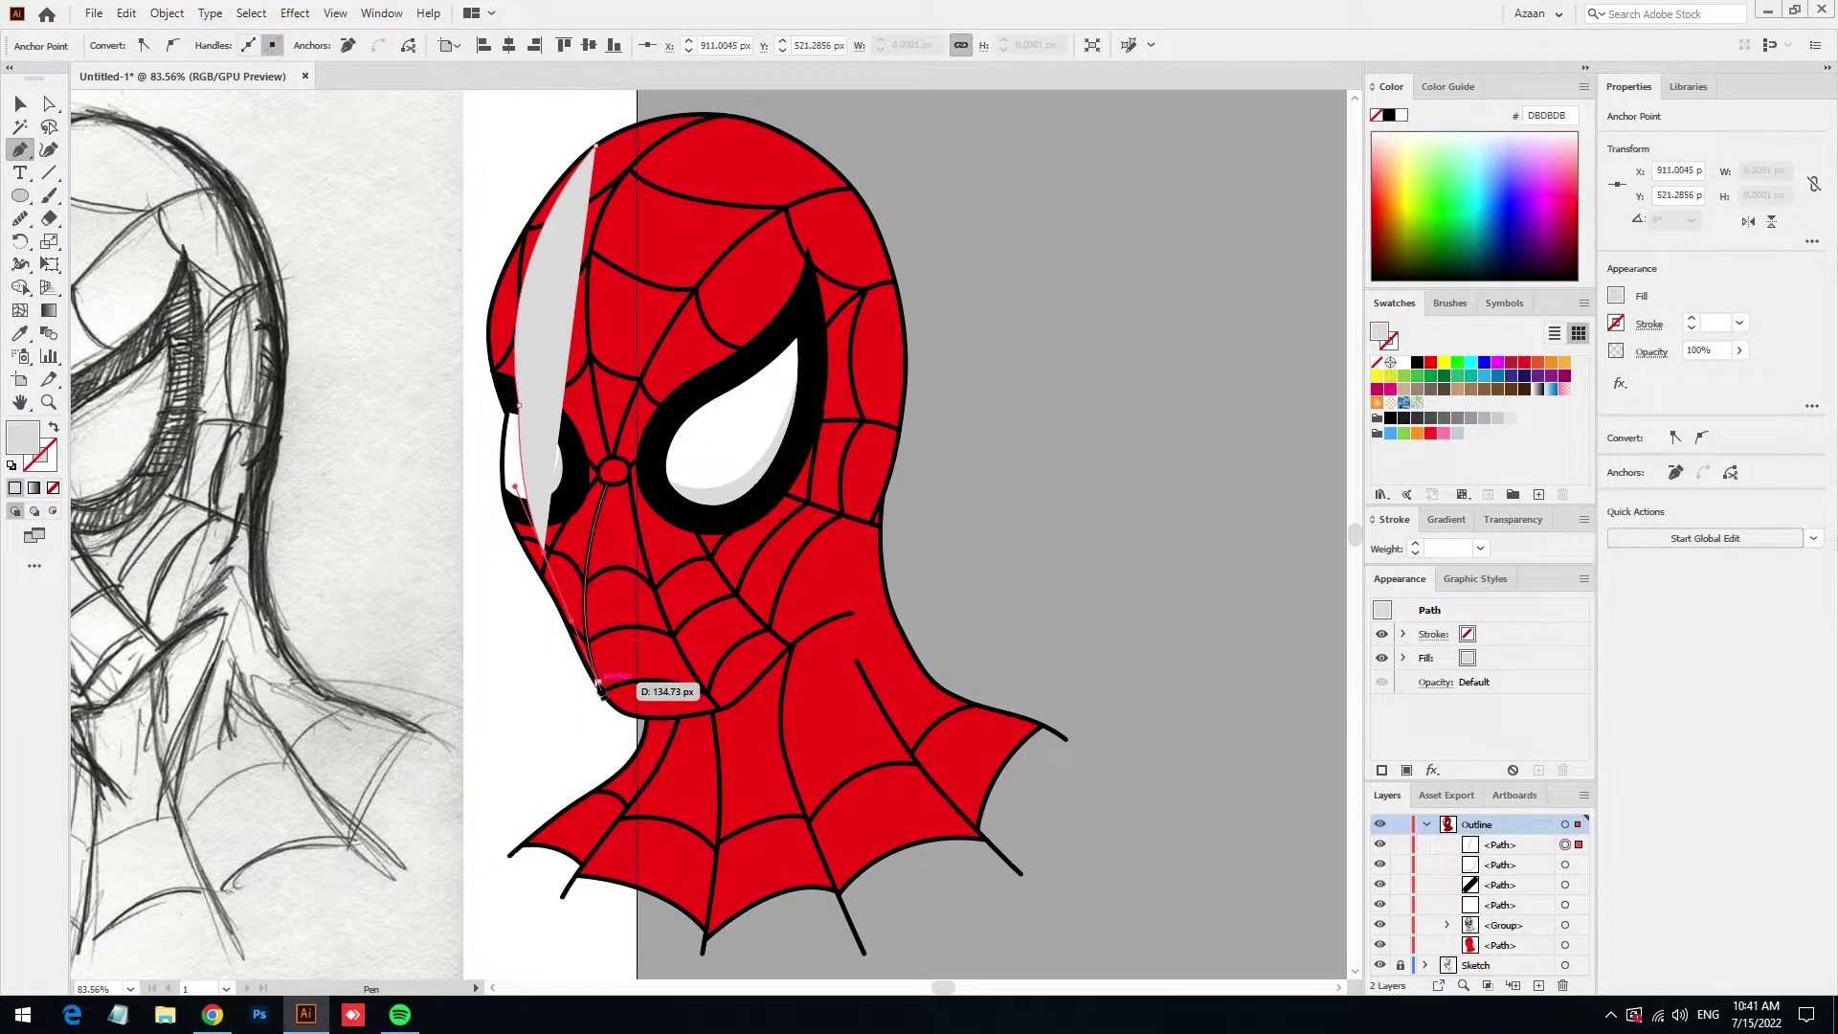
click(510, 646)
click(399, 389)
click(448, 227)
click(531, 146)
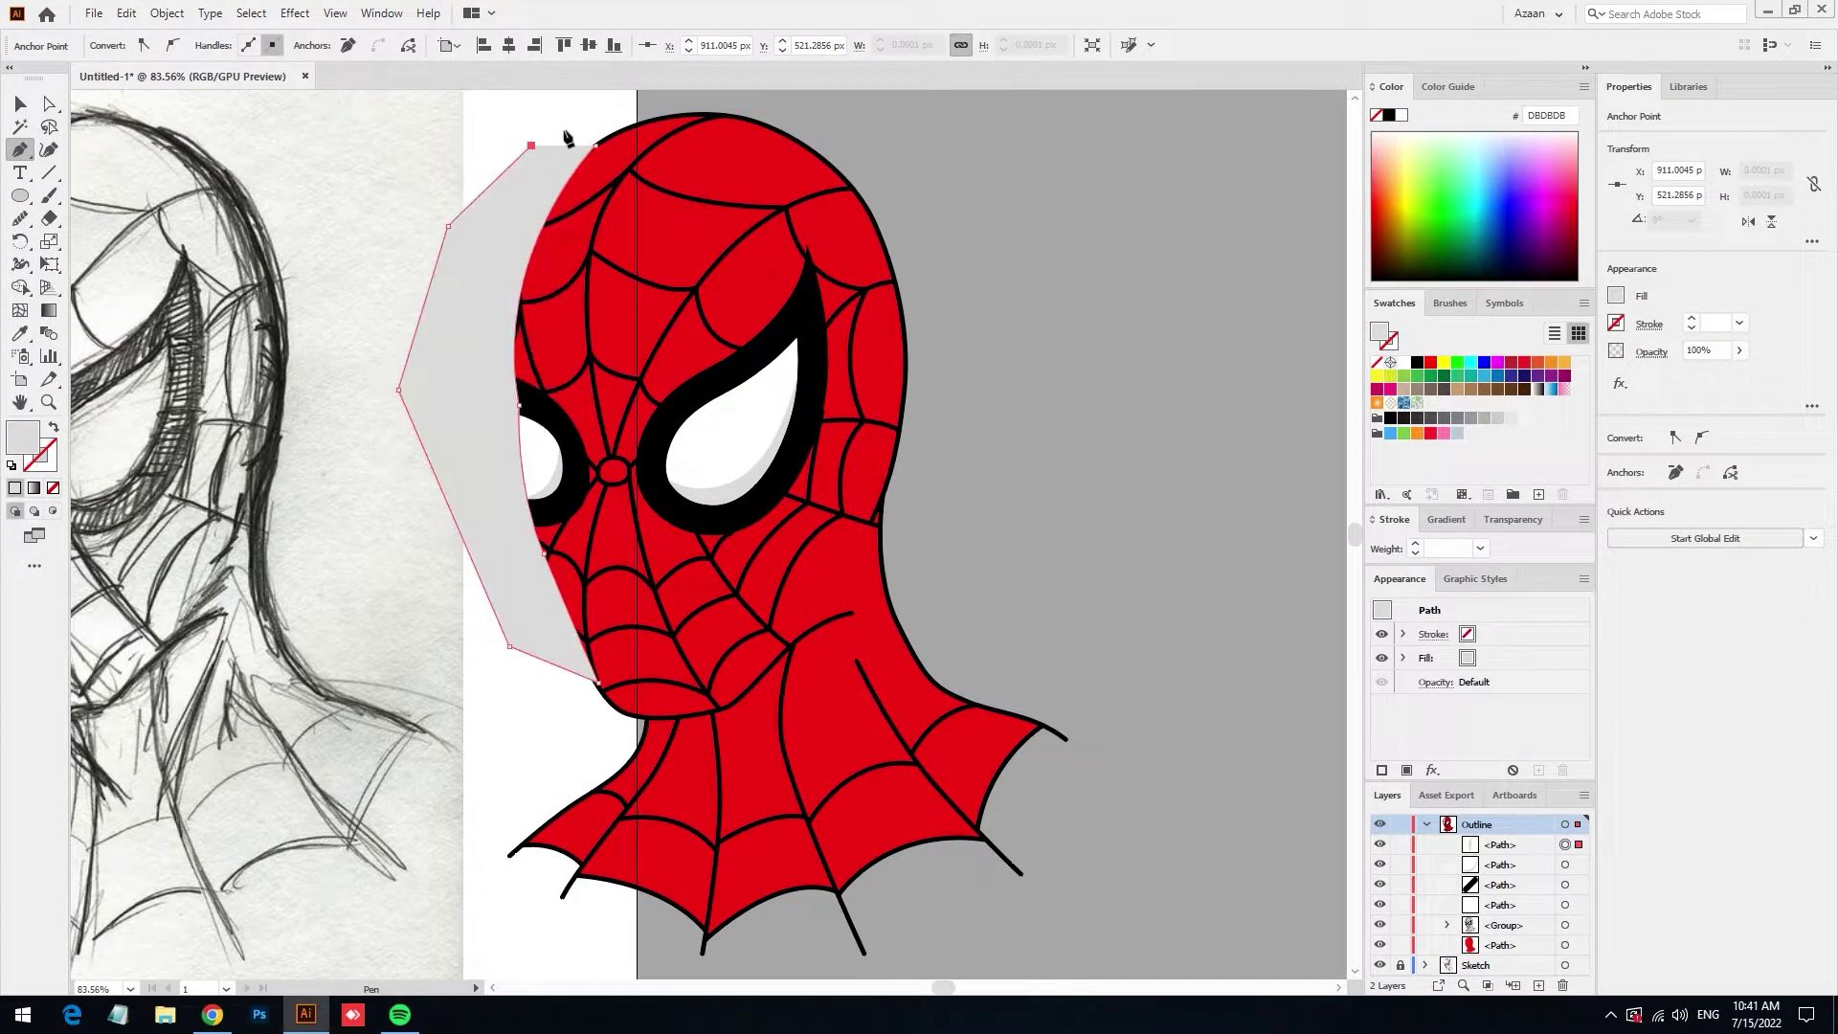
Fill the shading shape with the mask's red, darkened to C90D0D
click(24, 103)
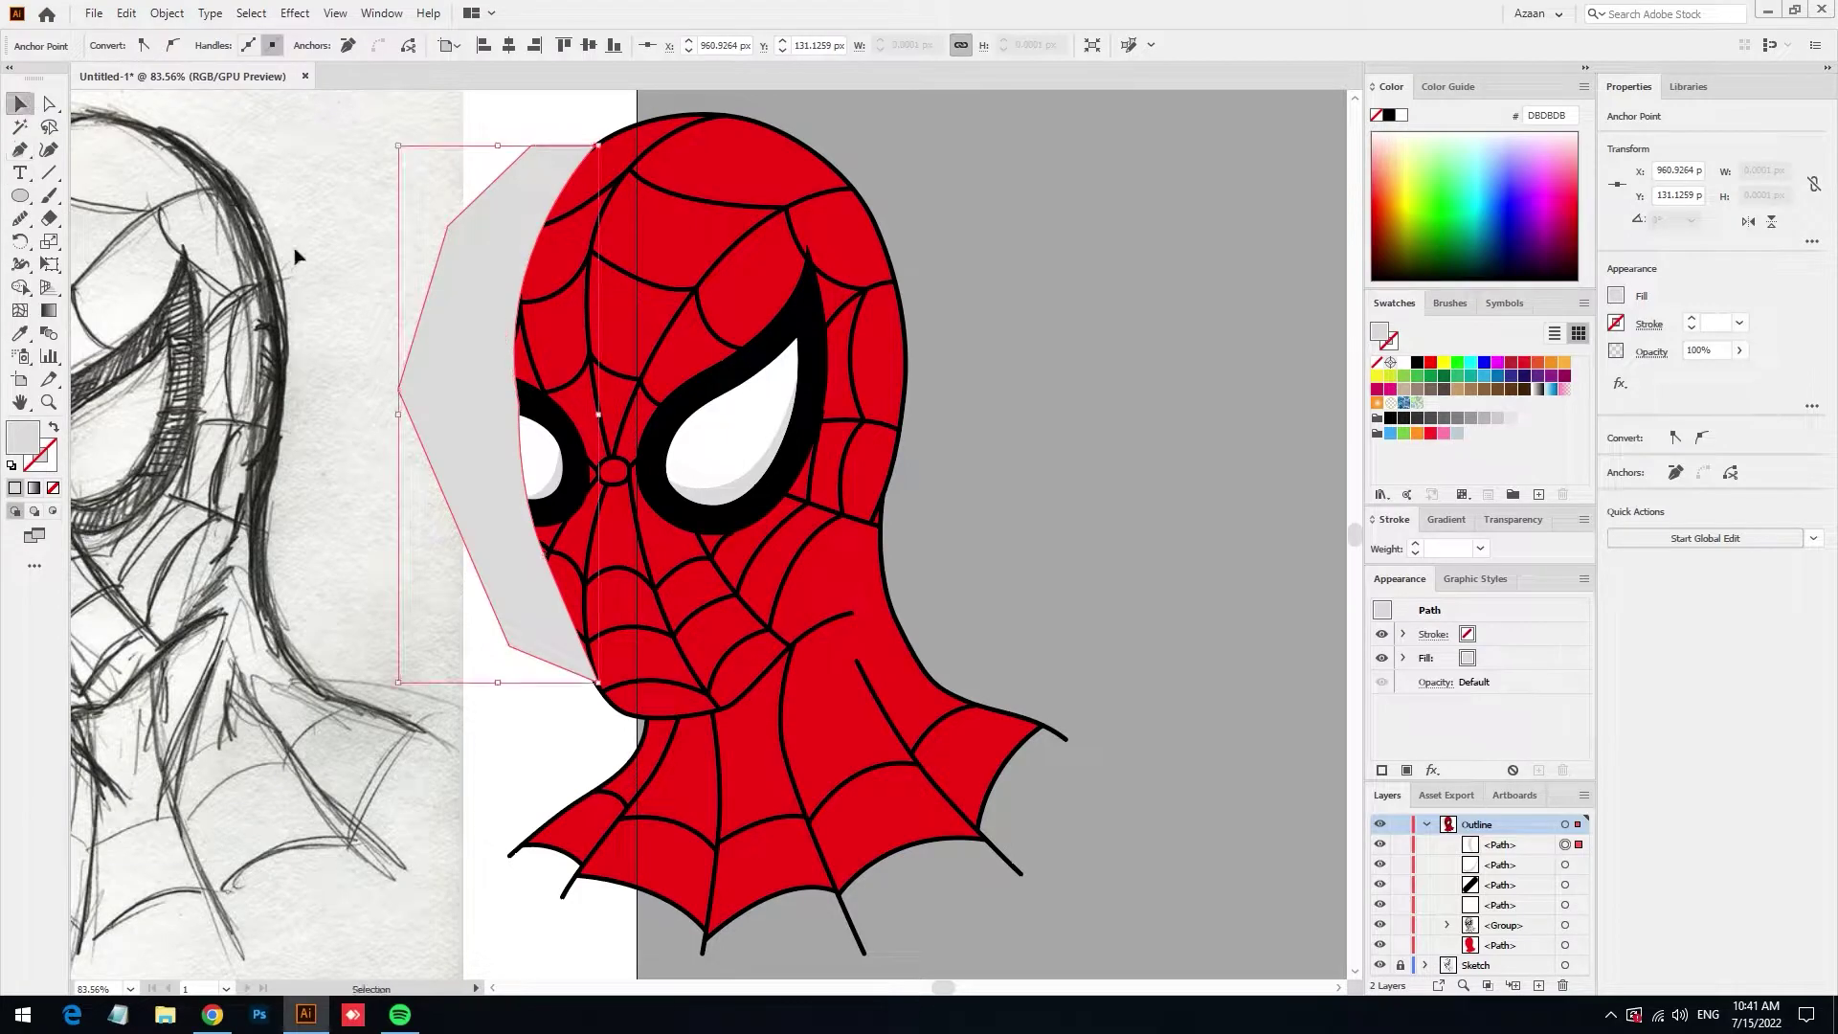
click(492, 389)
key(i)
click(636, 267)
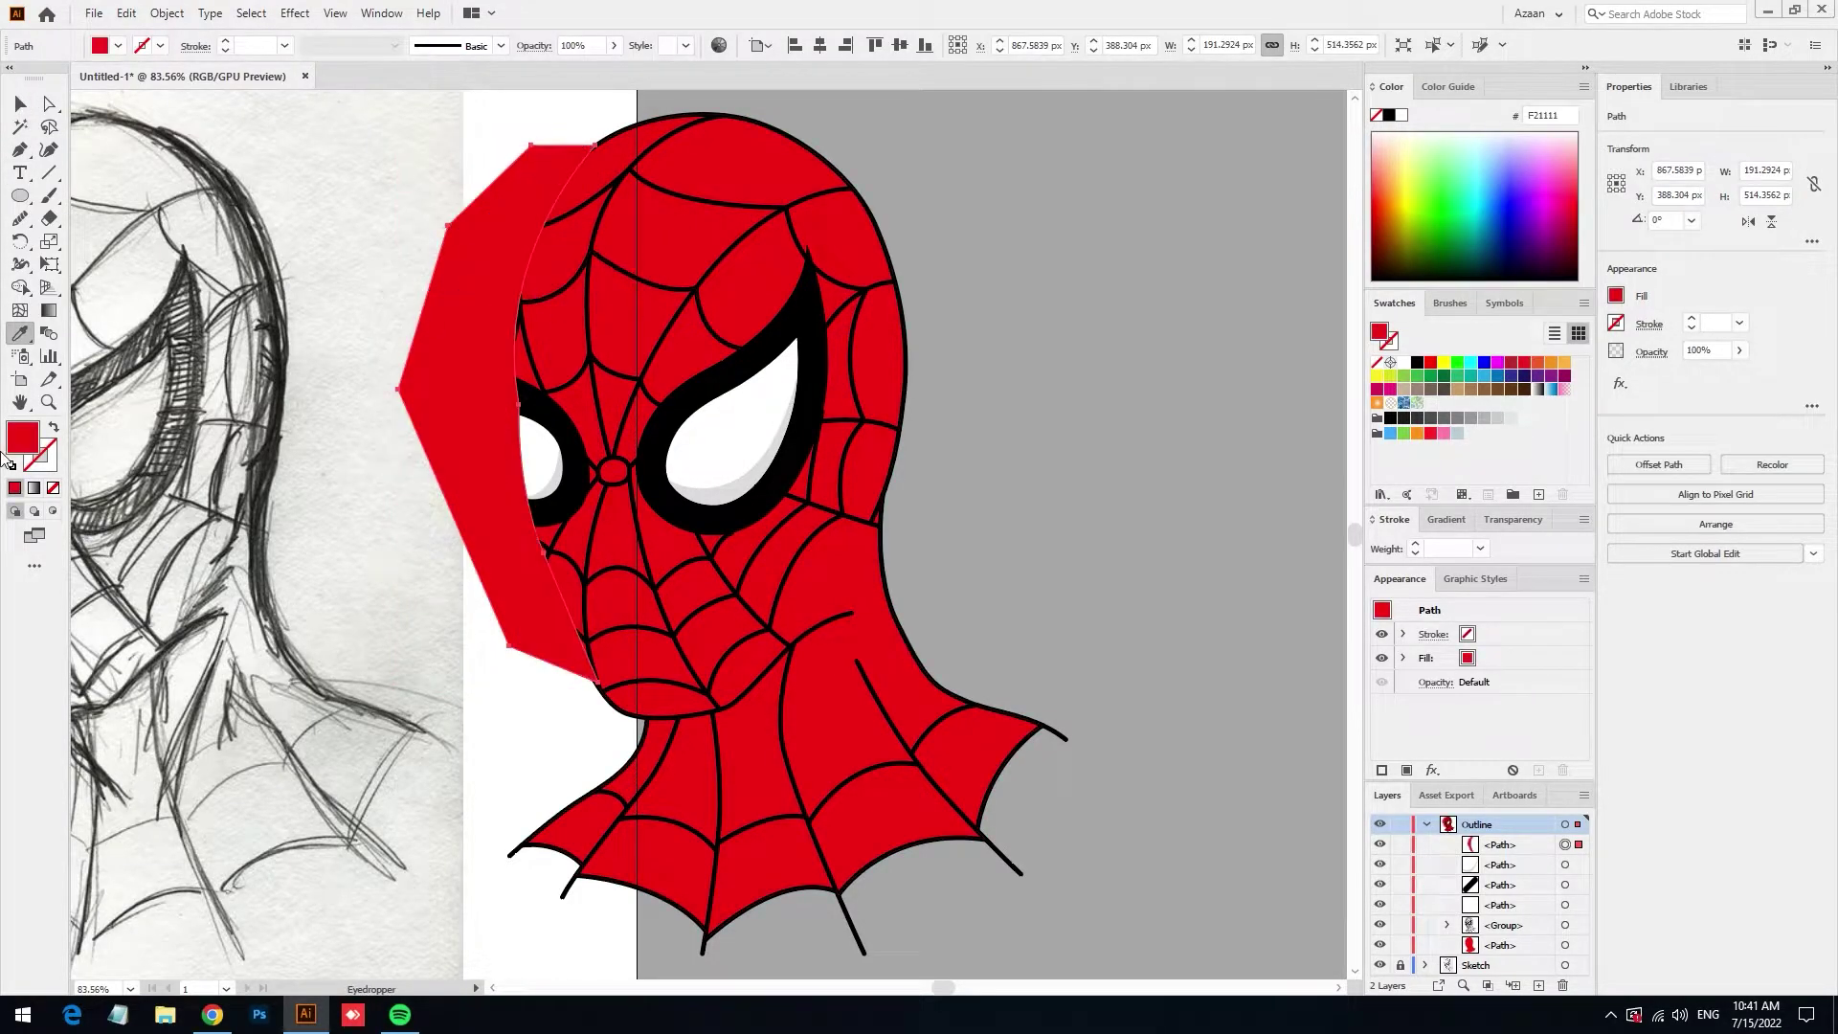
double_click(26, 441)
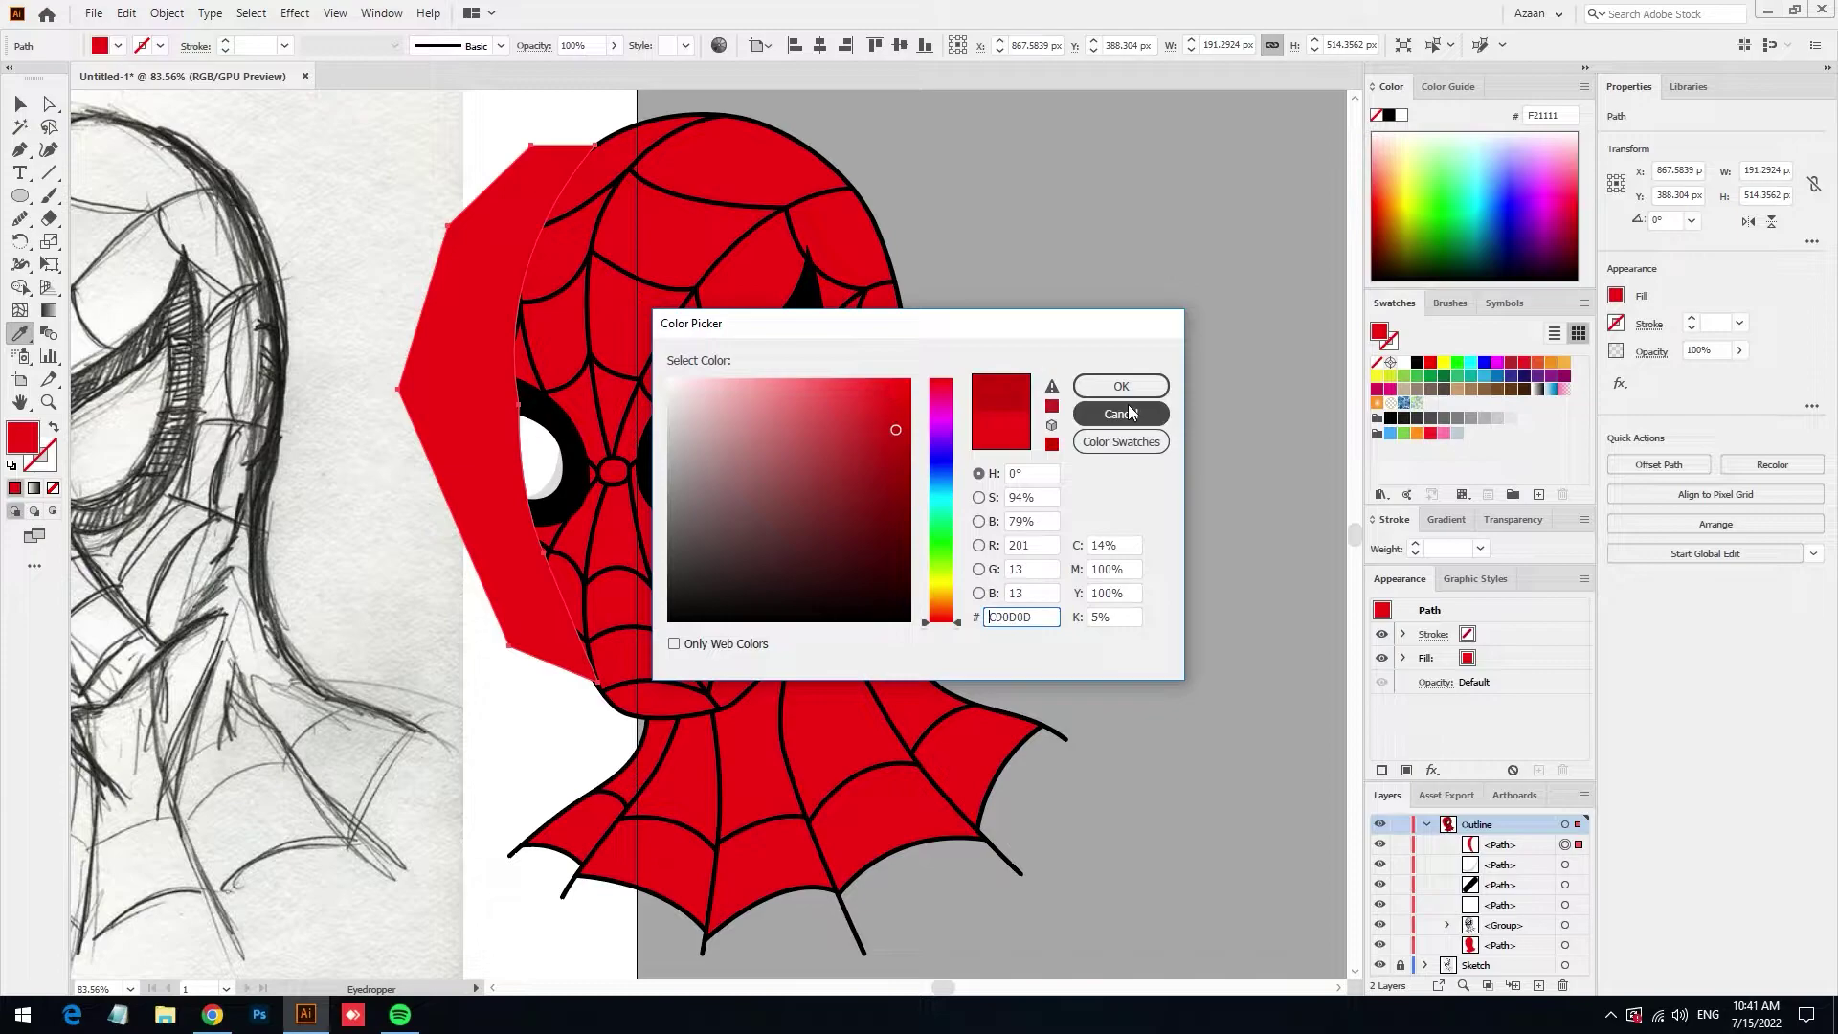
click(1121, 386)
Trim off the sliver's outside part with Shape Builder and remove it from the canvas
click(20, 103)
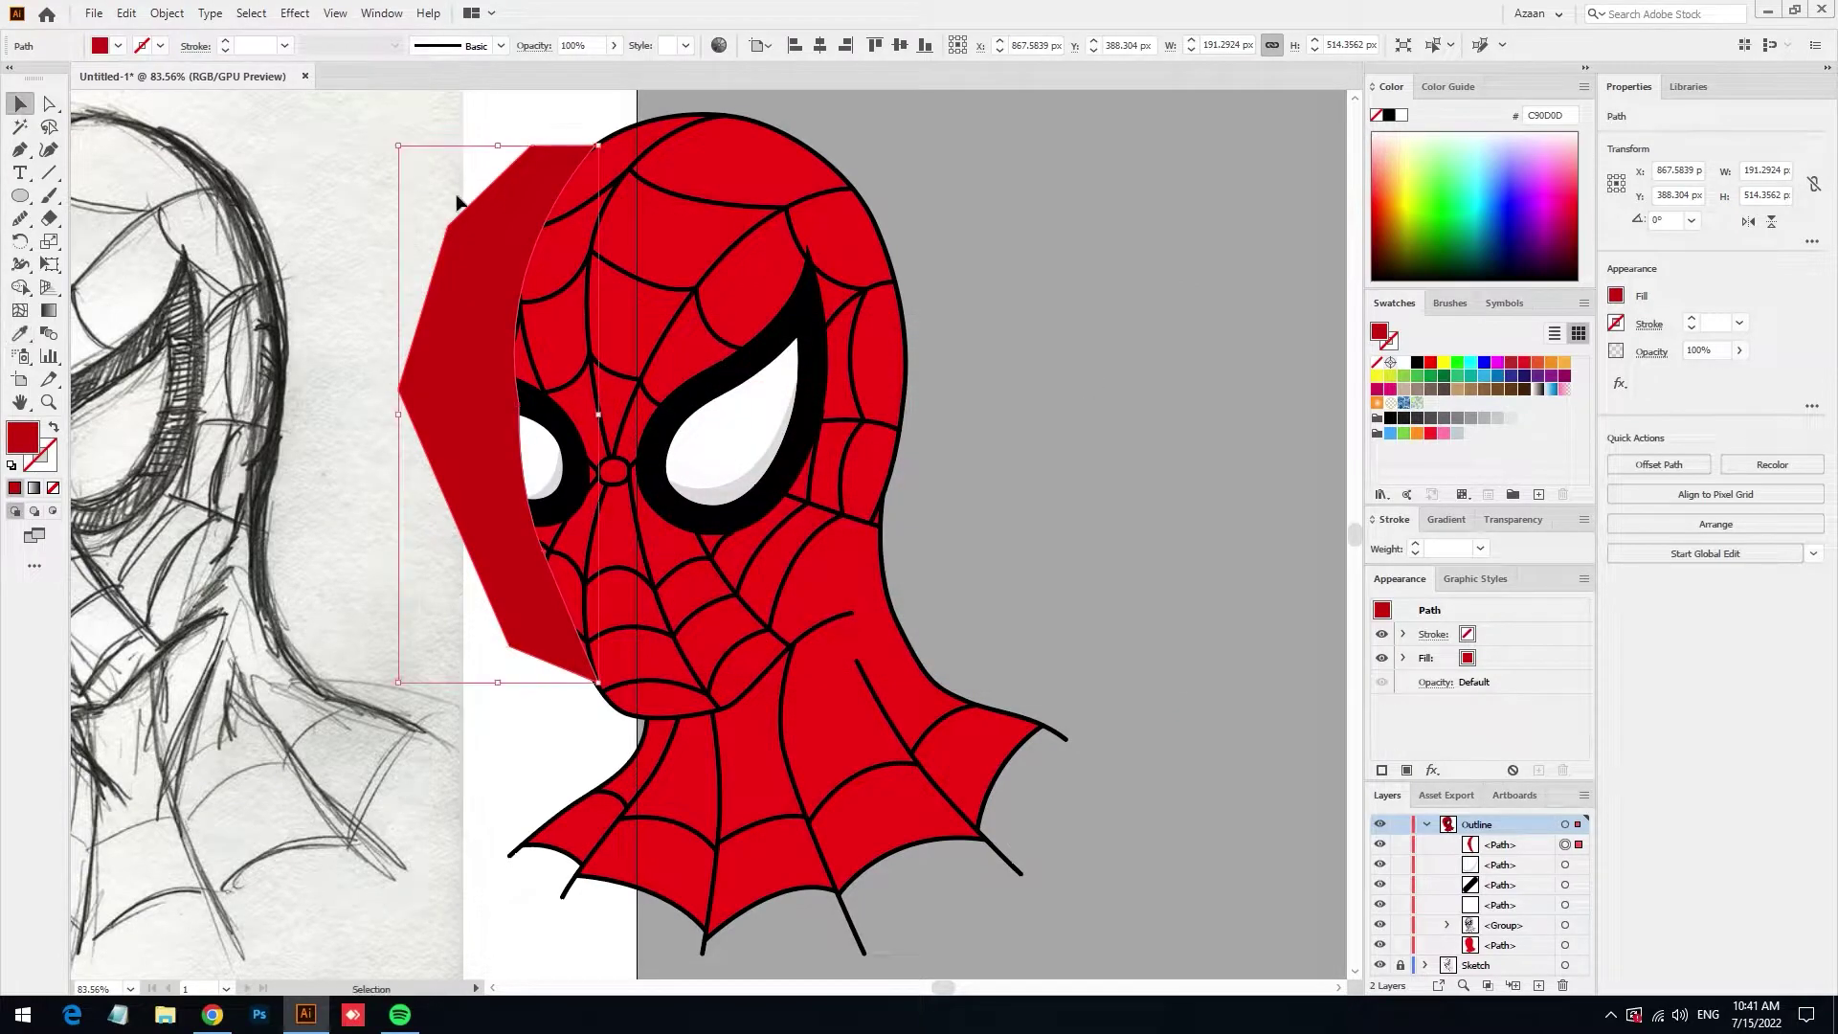
shift+click(672, 226)
key(shift+m)
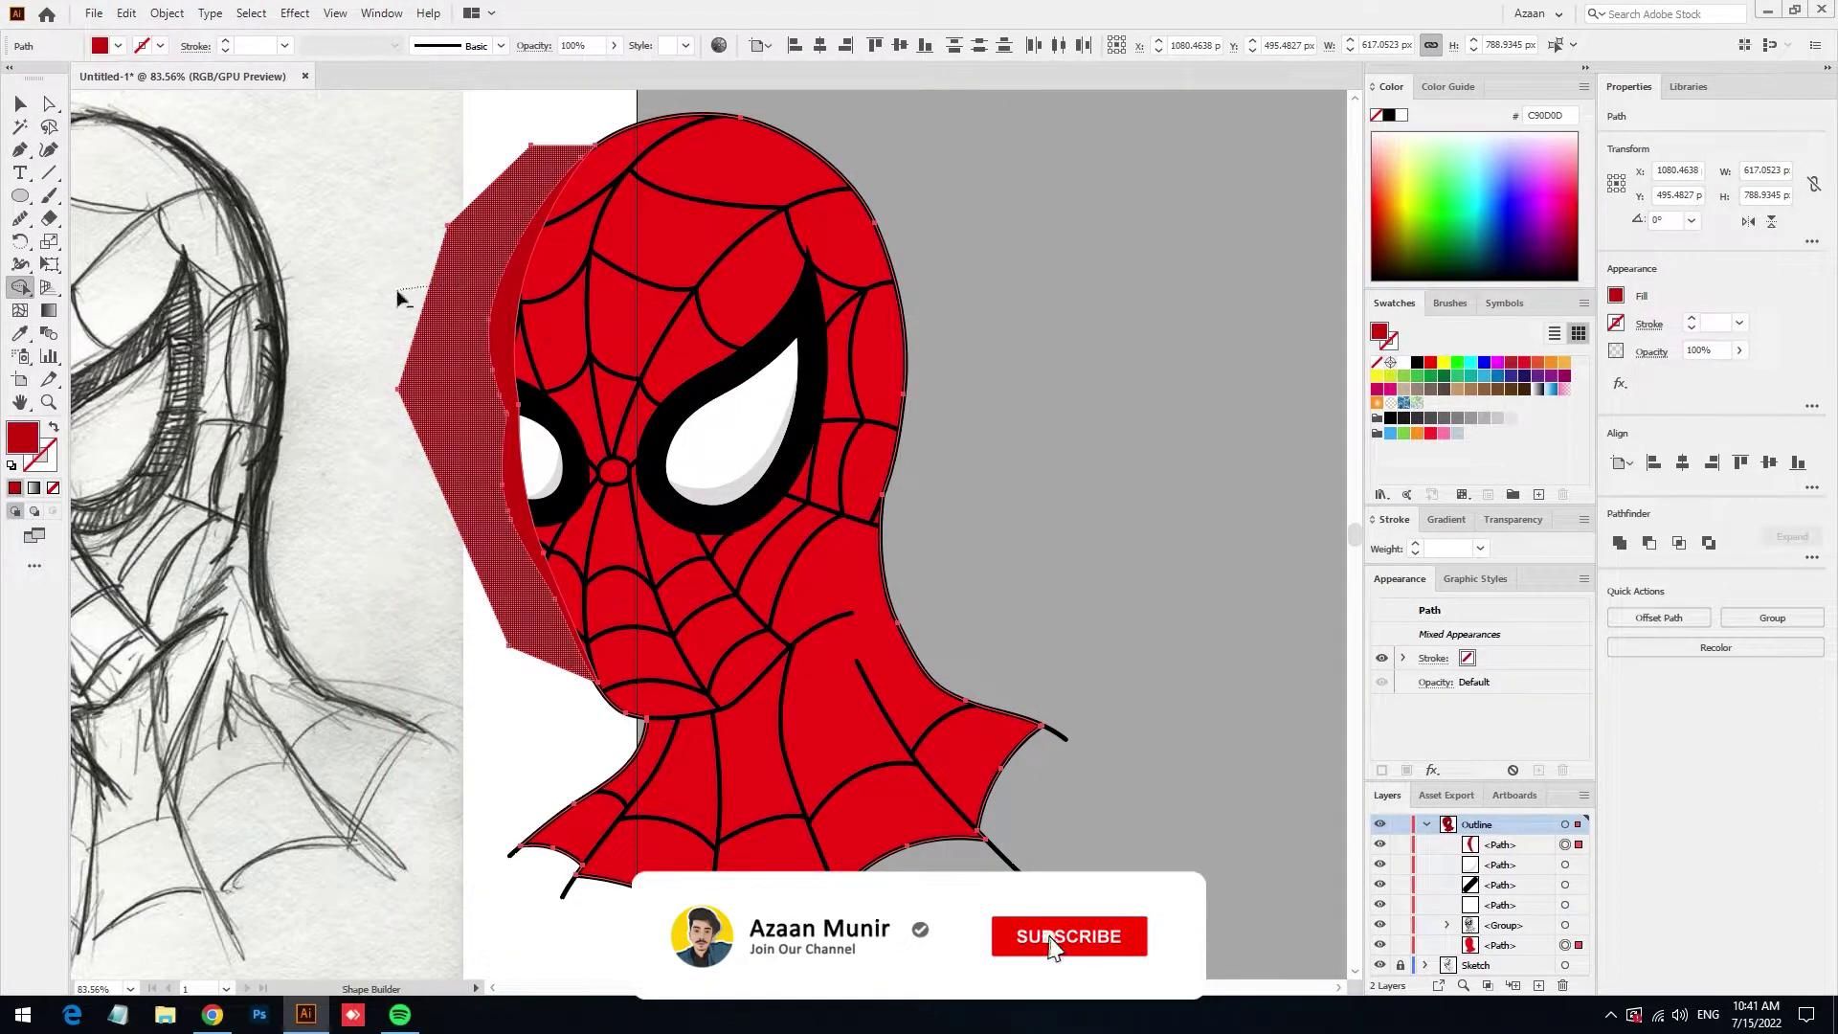
drag(397, 299, 393, 301)
key(v)
click(353, 274)
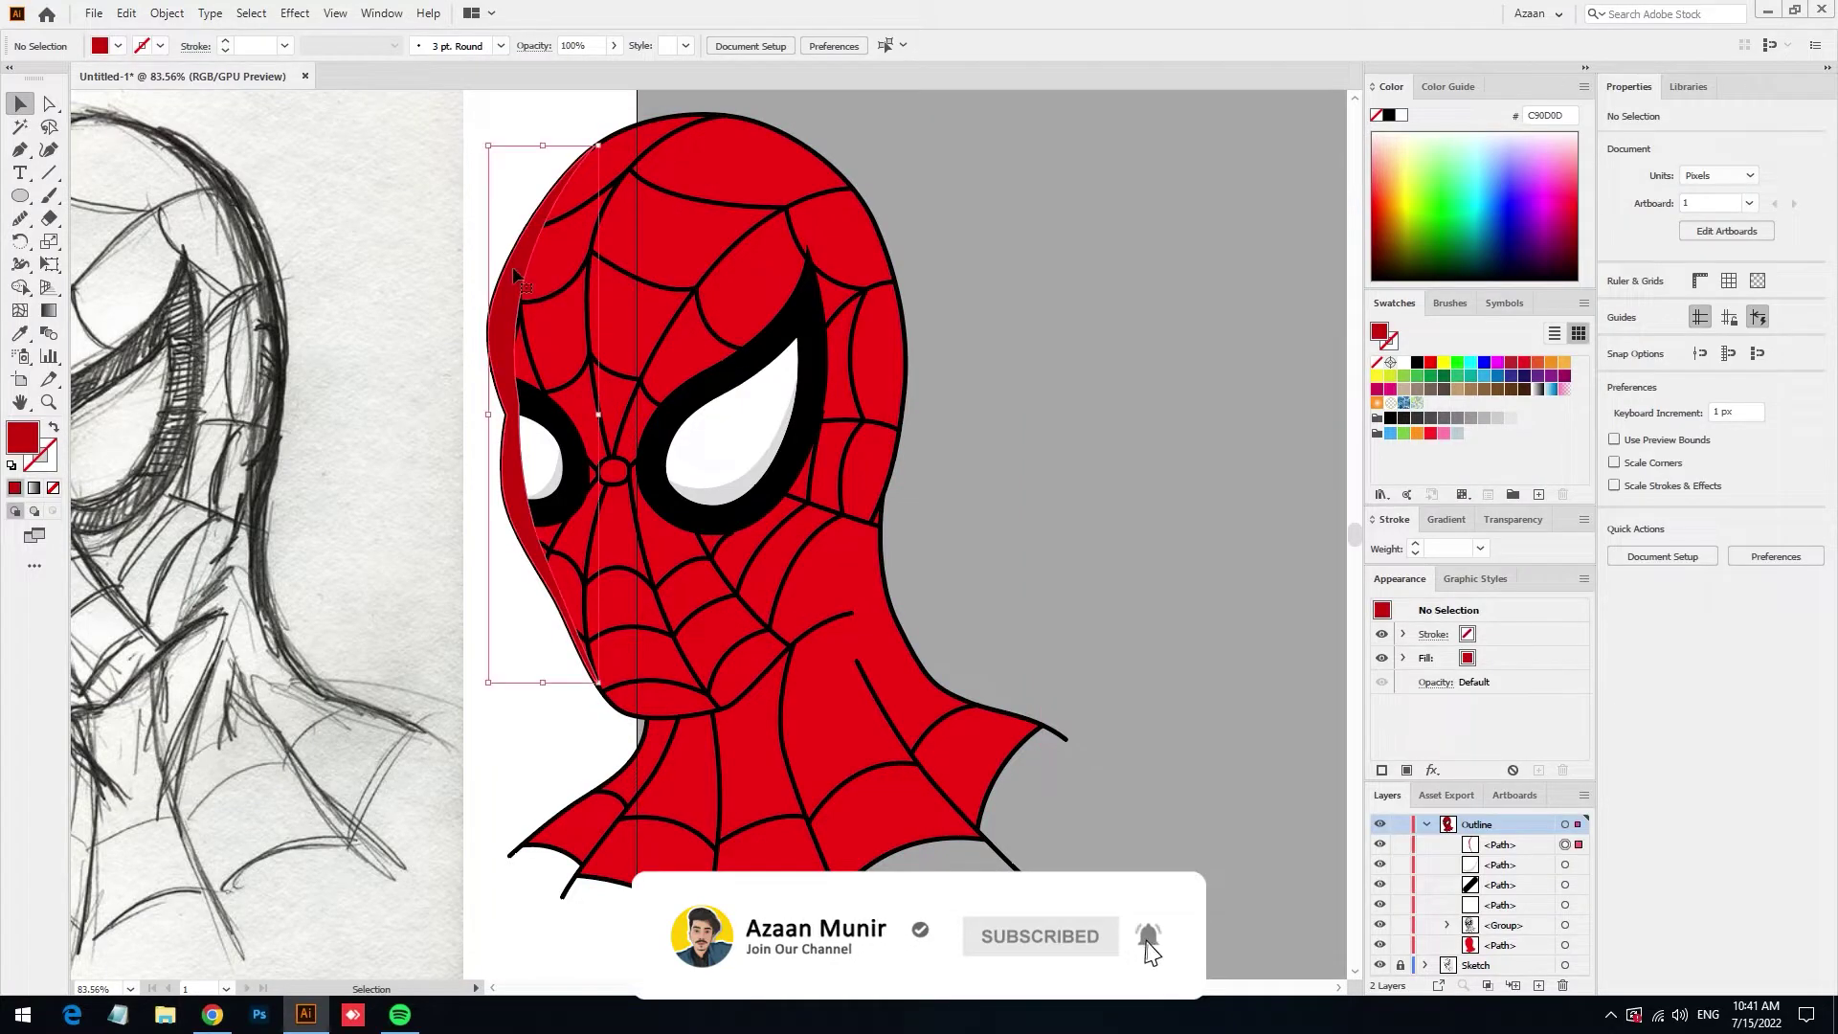
key(Delete)
Paste the dark red sliver back in place inside the artwork group, behind the face shapes
click(1499, 907)
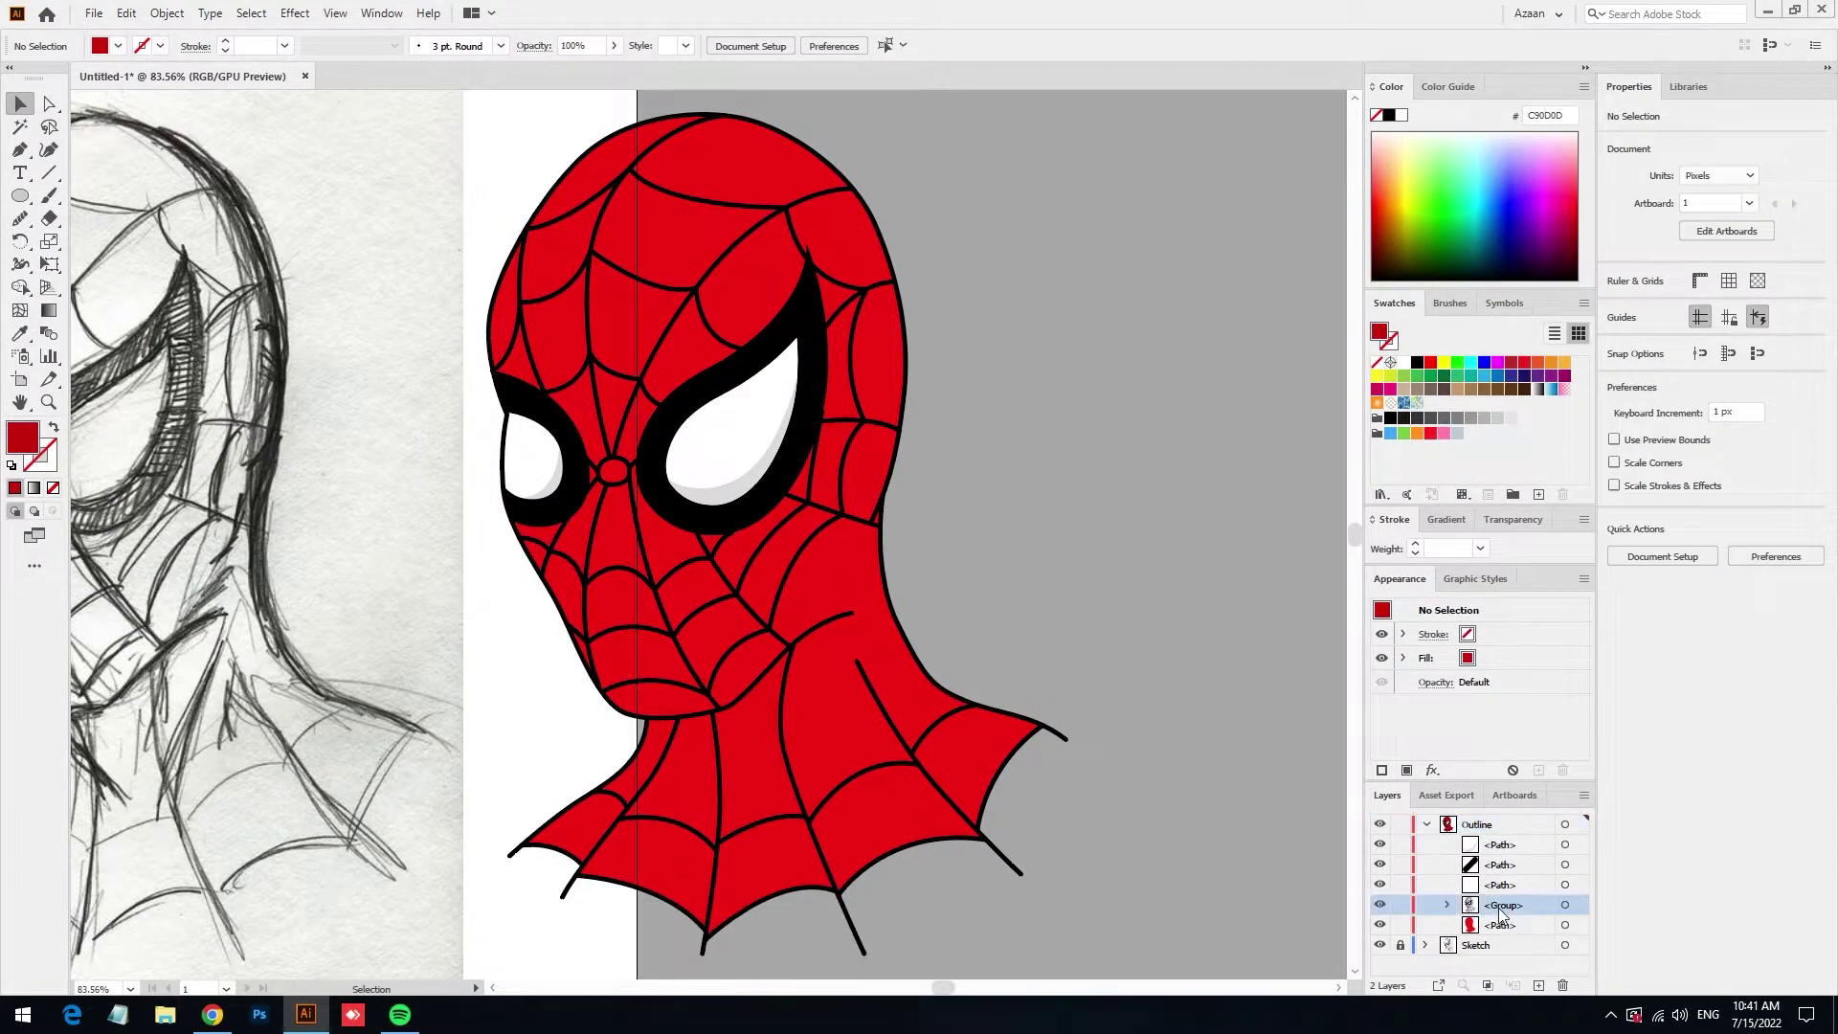
click(772, 554)
click(1058, 408)
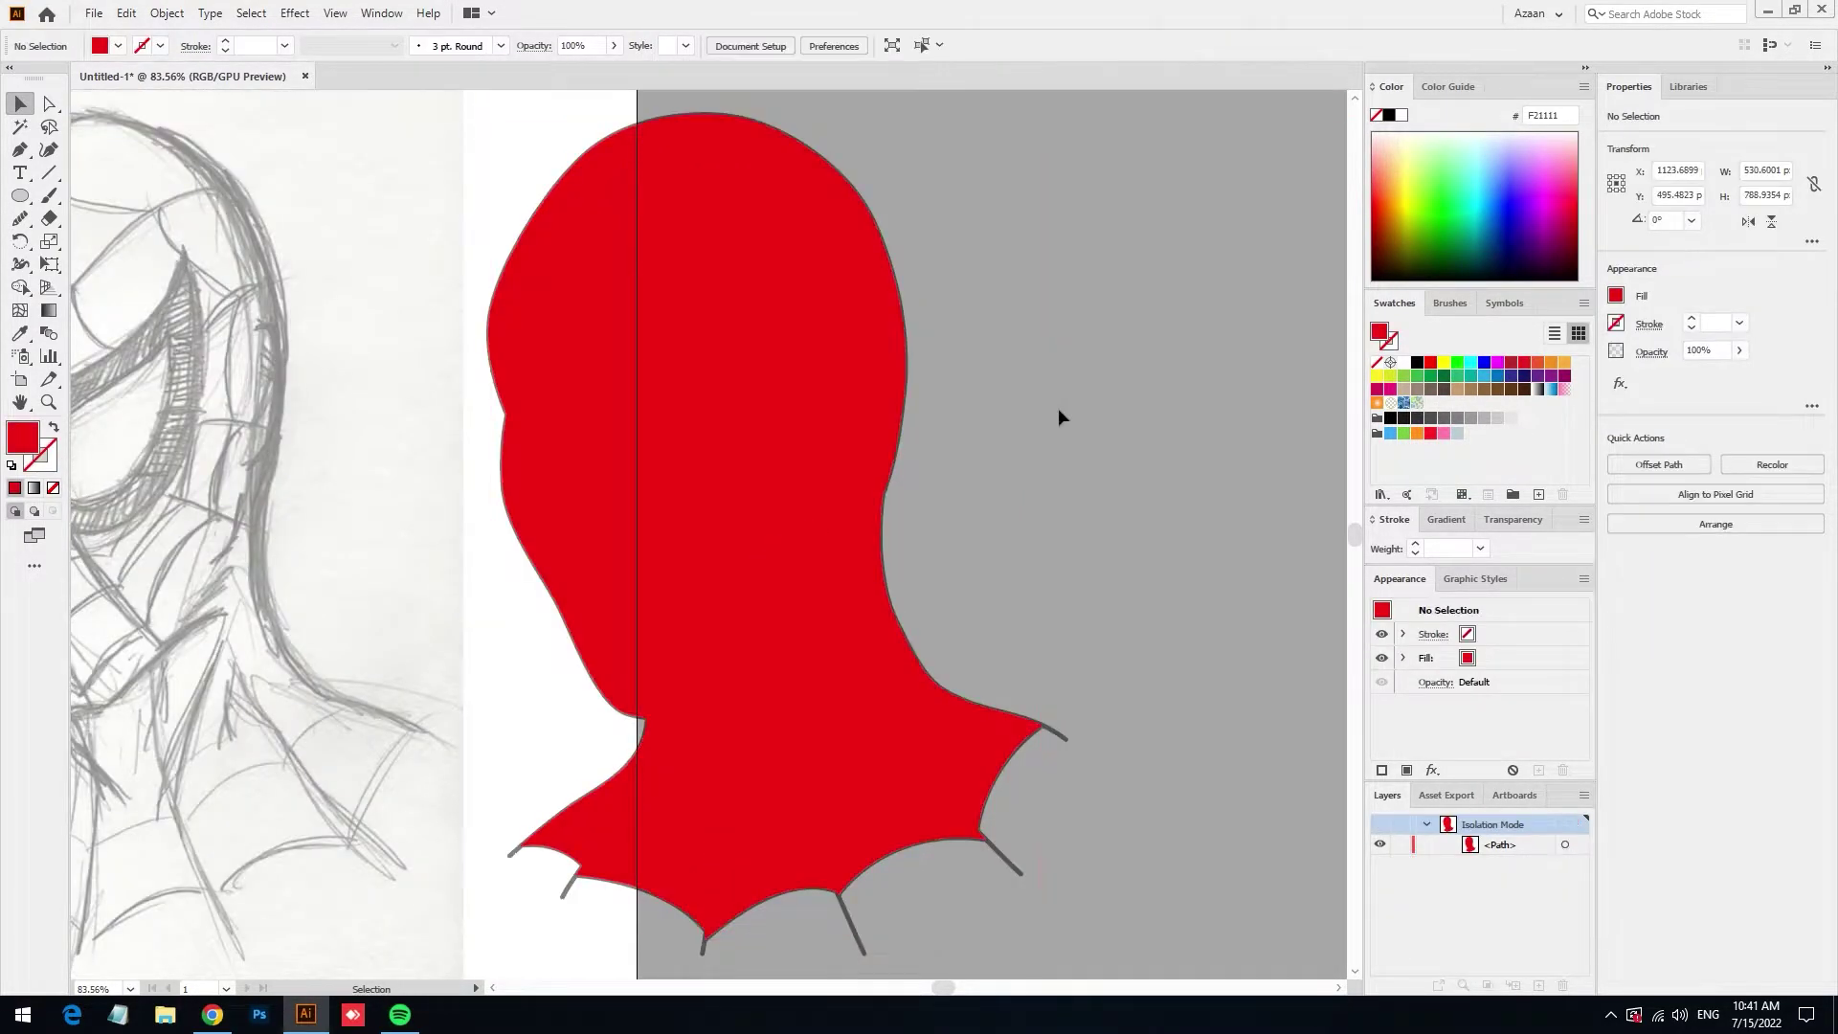
double_click(1059, 408)
double_click(657, 485)
key(ctrl+f)
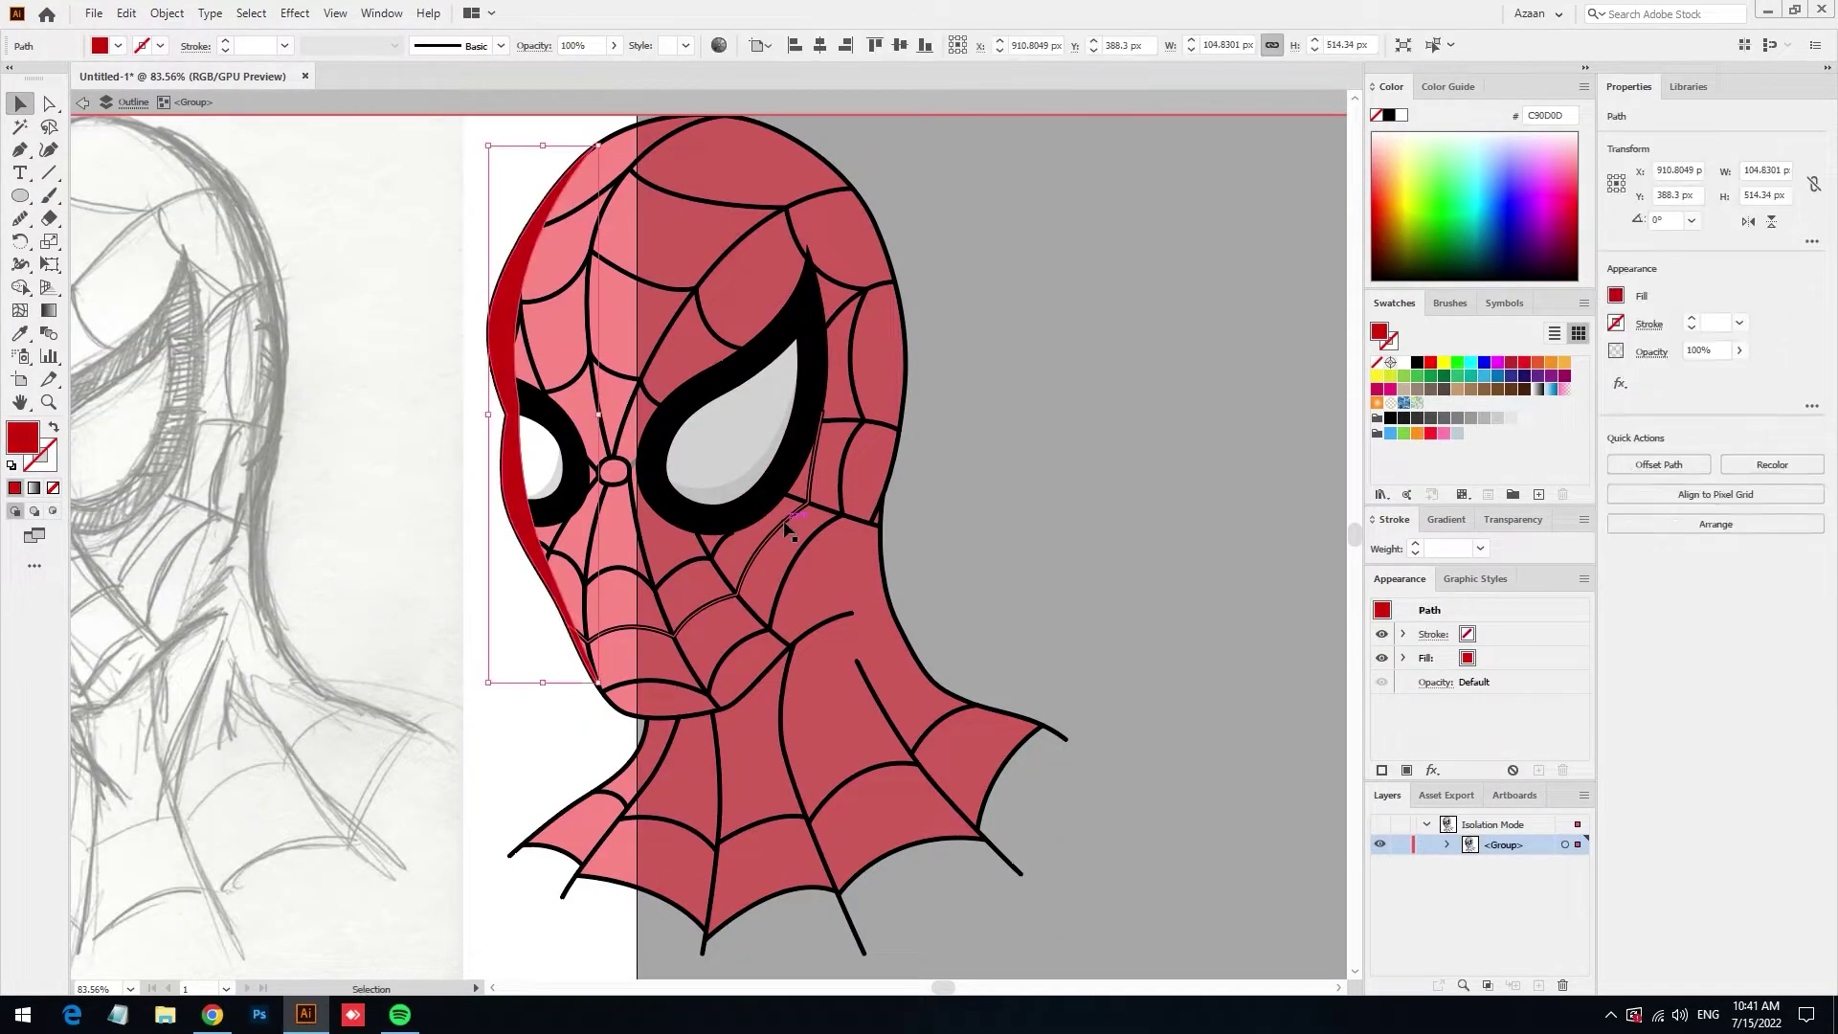
key(ctrl+shift+bracketleft)
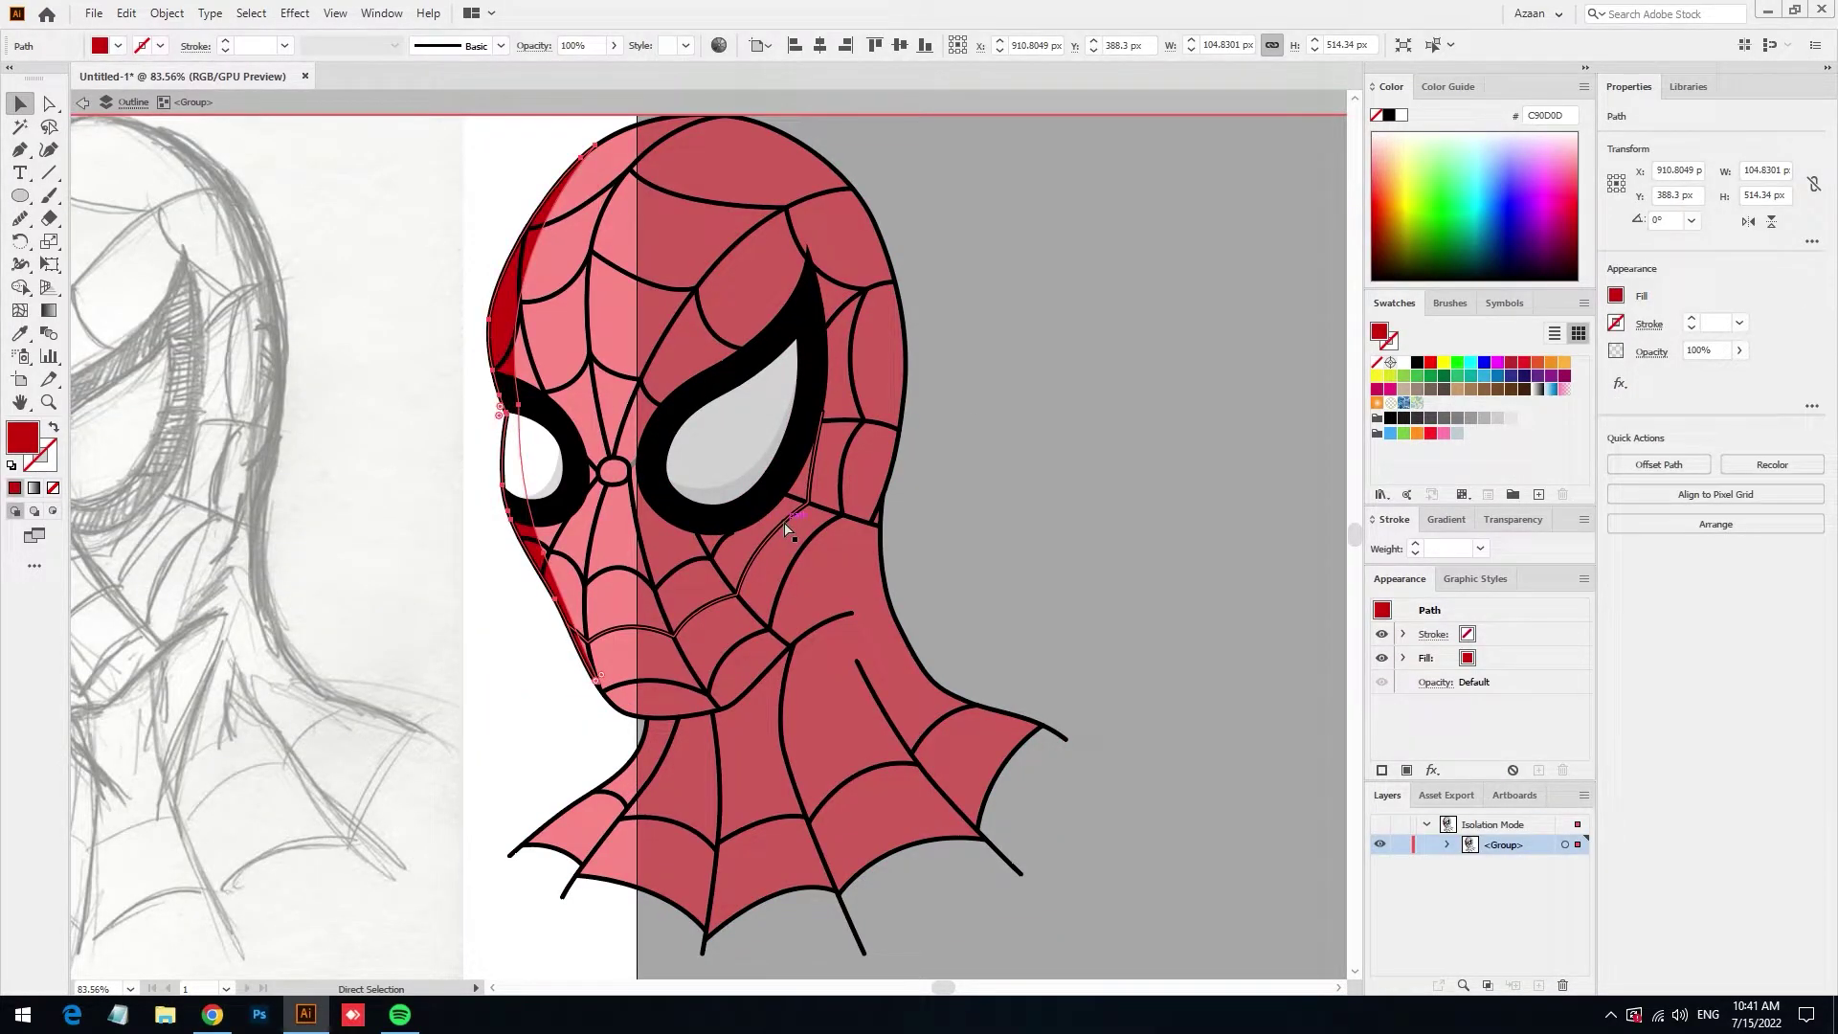
double_click(1012, 476)
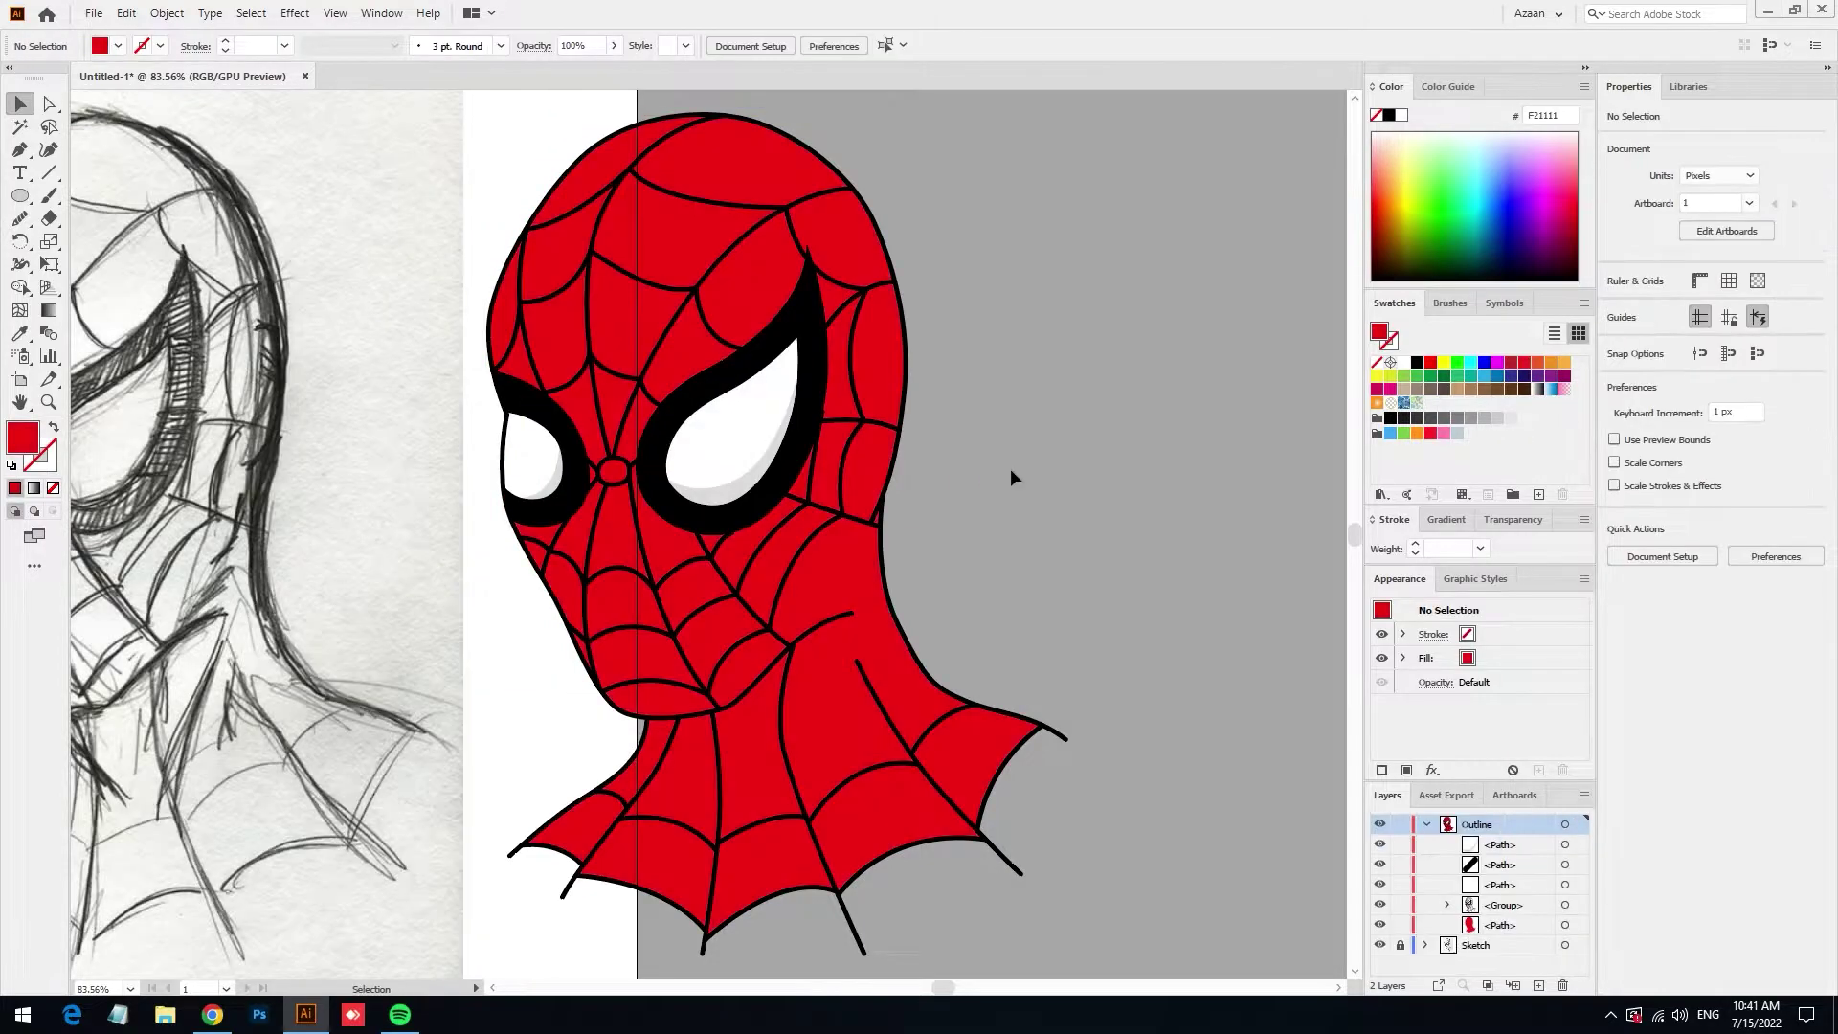
Recolor the left-edge shading strip a deeper maroon red
key(ctrl+z)
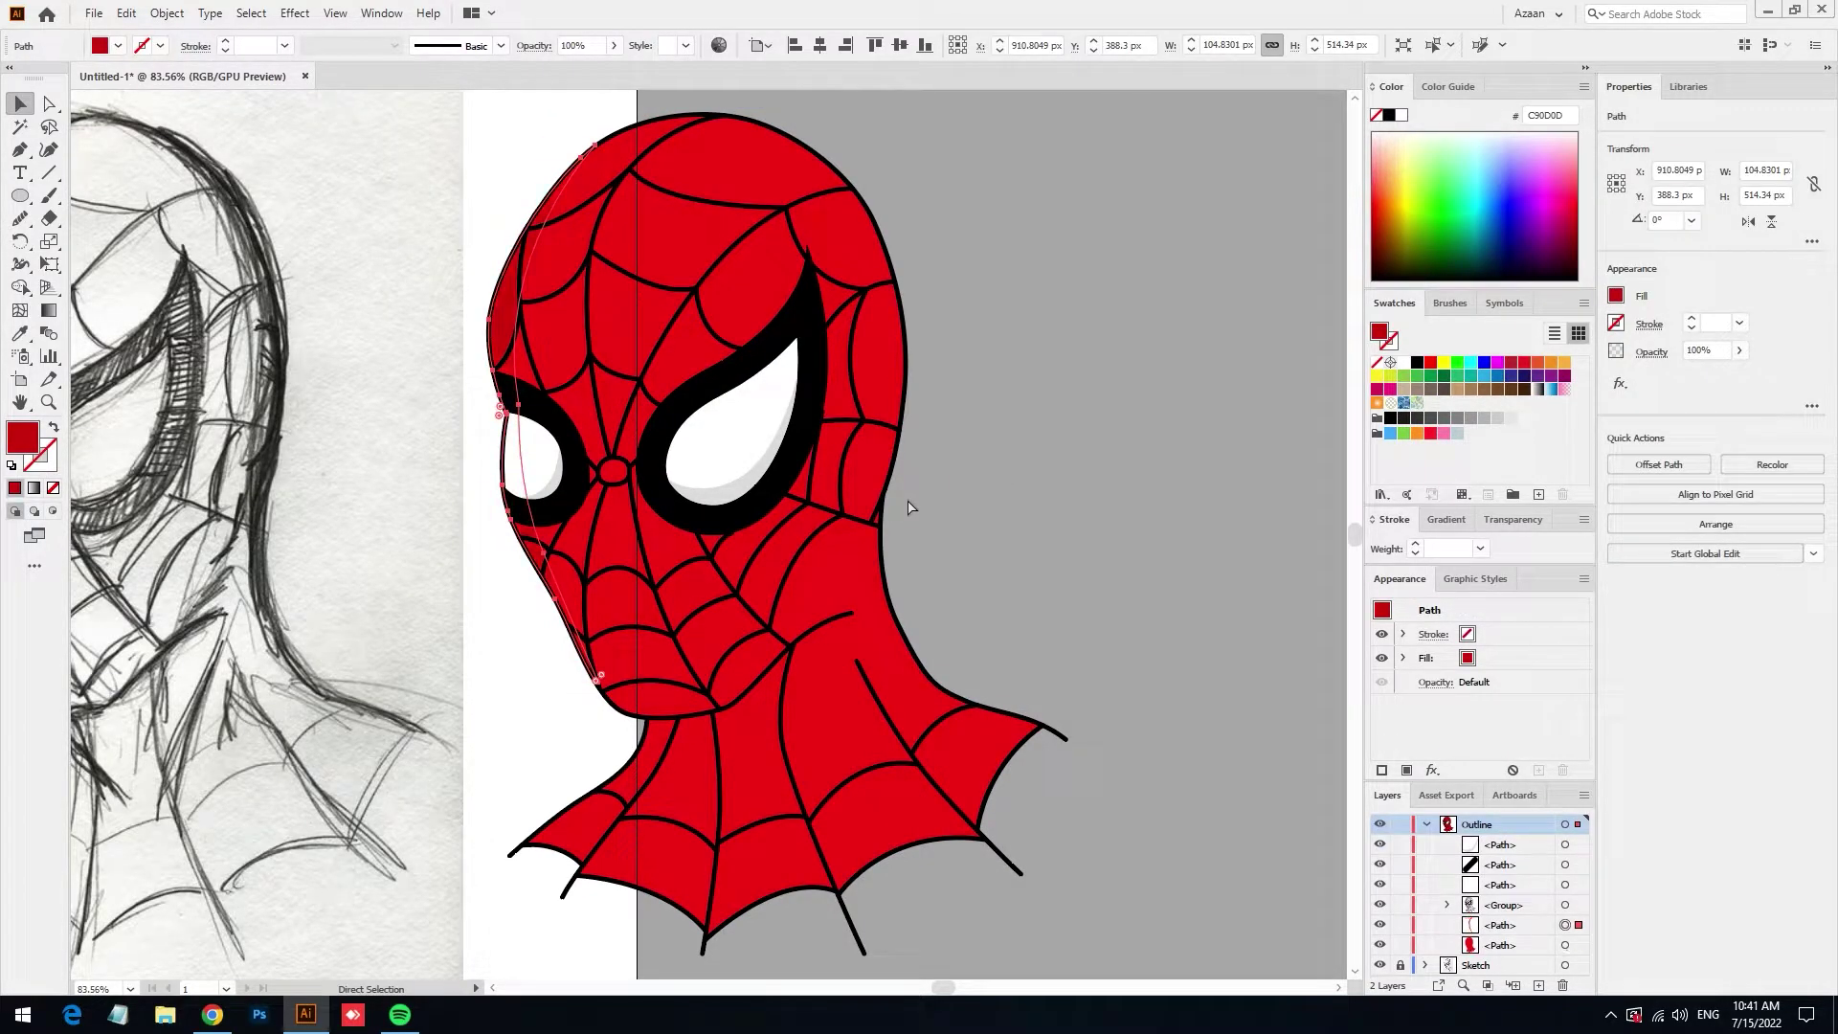
click(960, 569)
drag(960, 570, 942, 483)
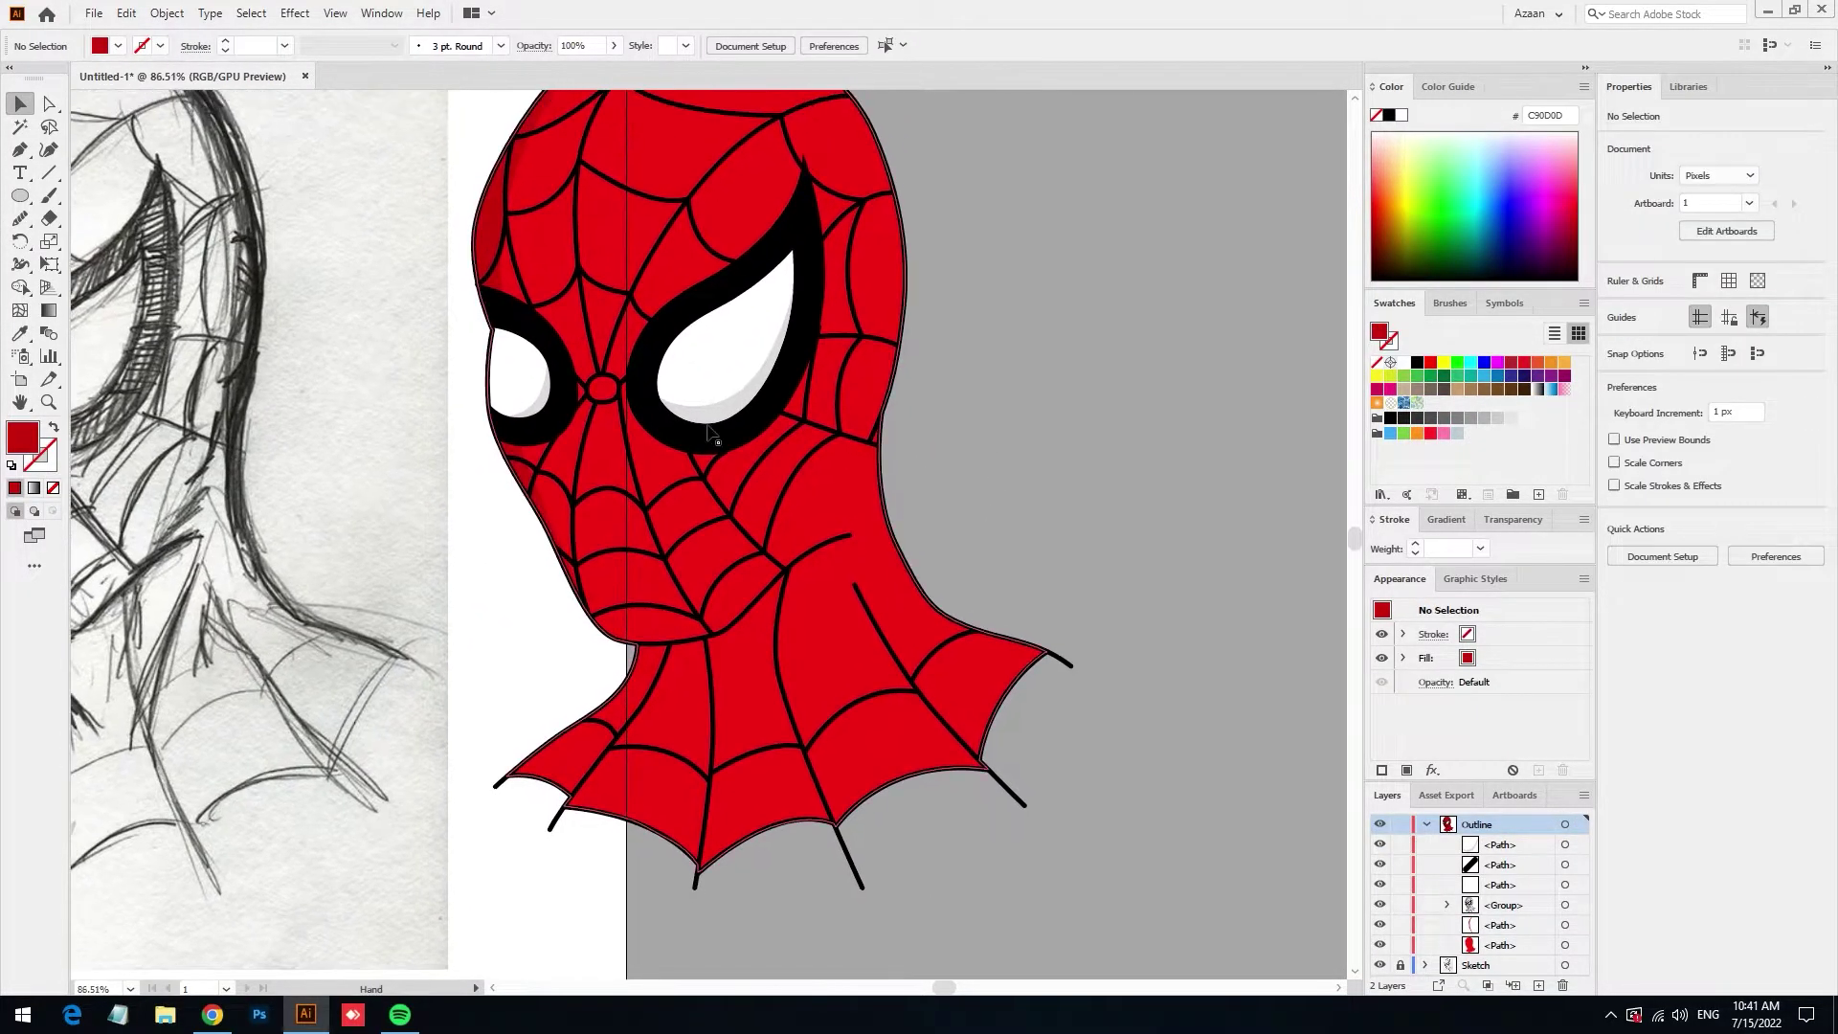
click(484, 259)
double_click(23, 438)
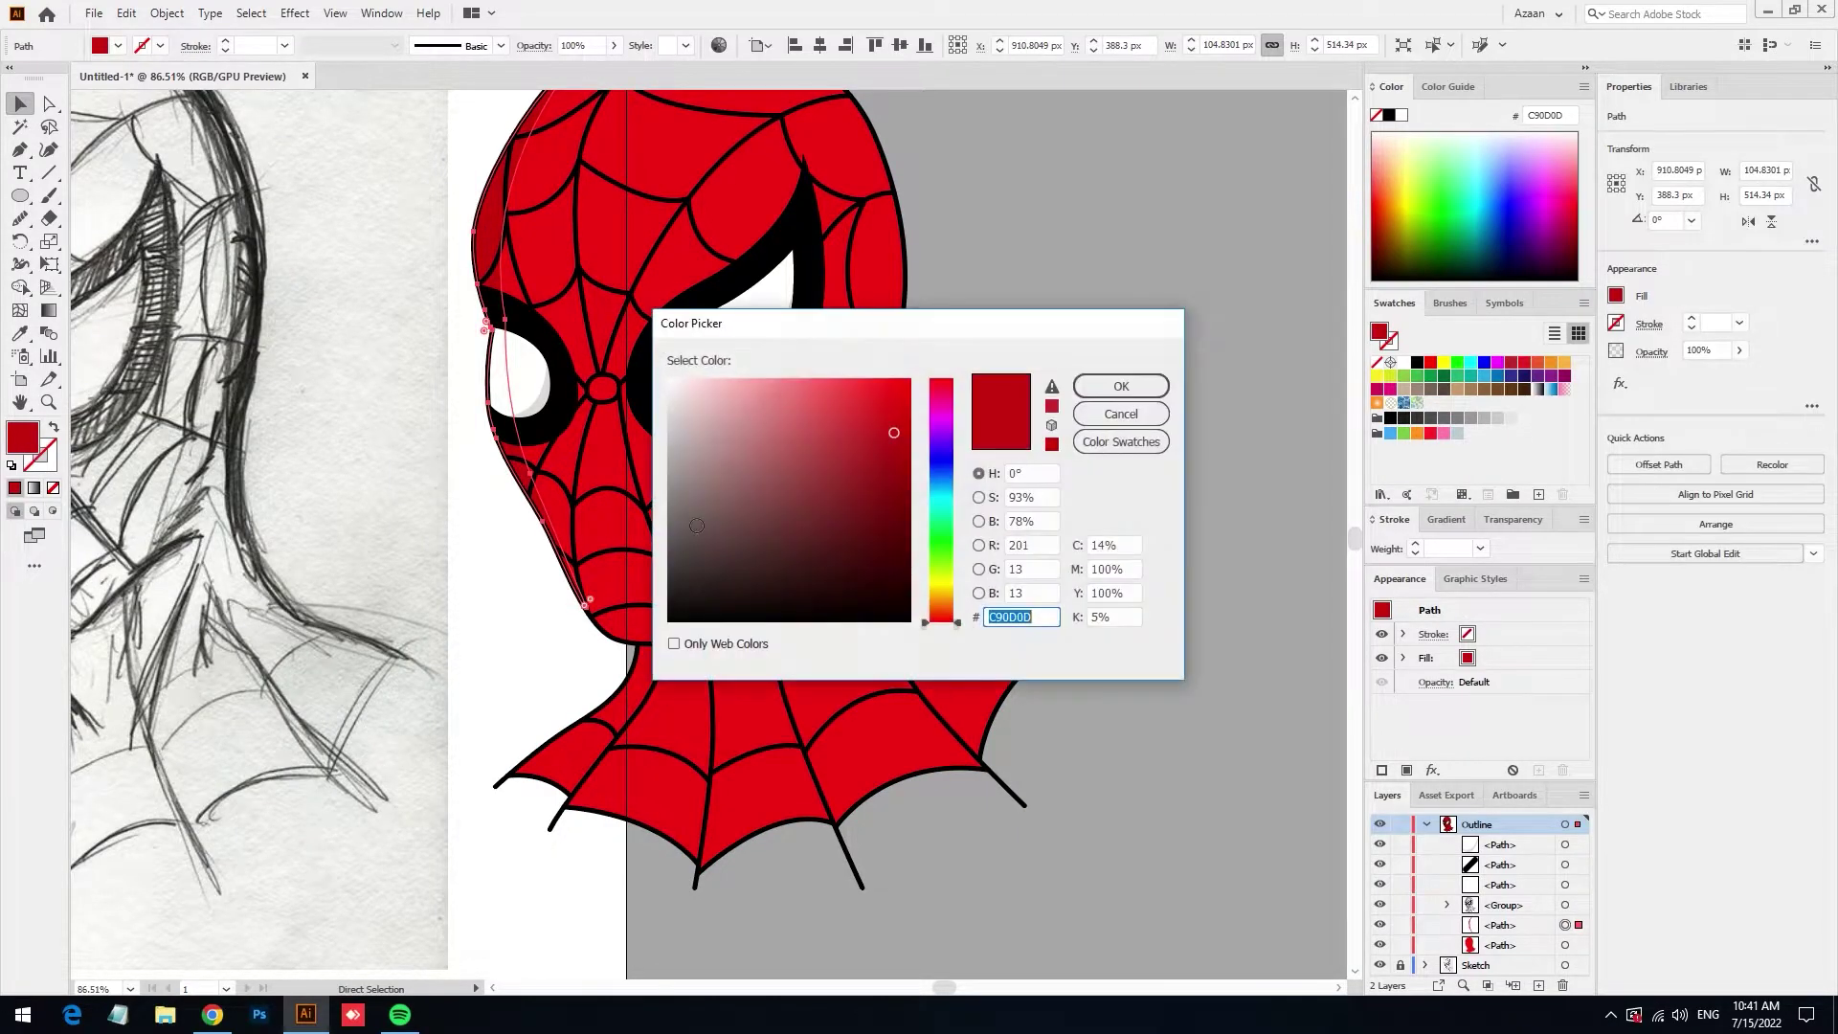
click(1101, 390)
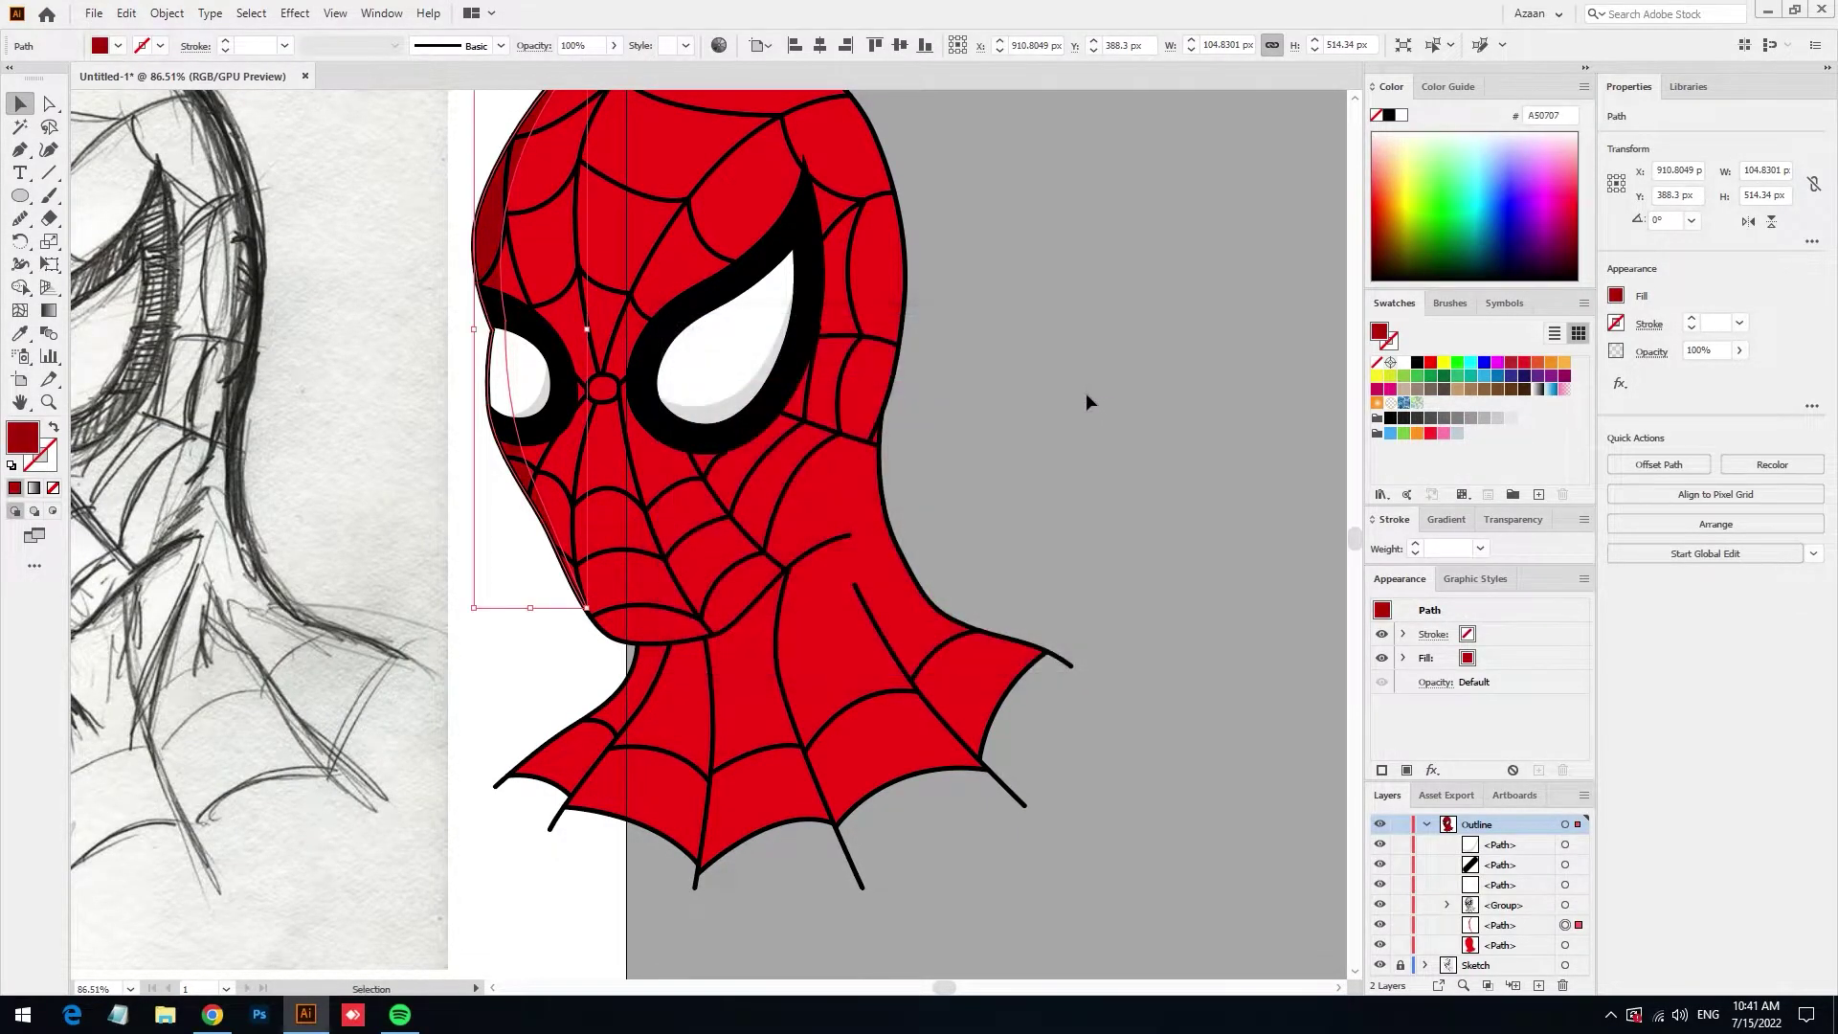
click(957, 406)
scroll(998, 484, up, 3)
Pen-draw a closed shadow shape down the head's right side, past the chin and neck
key(p)
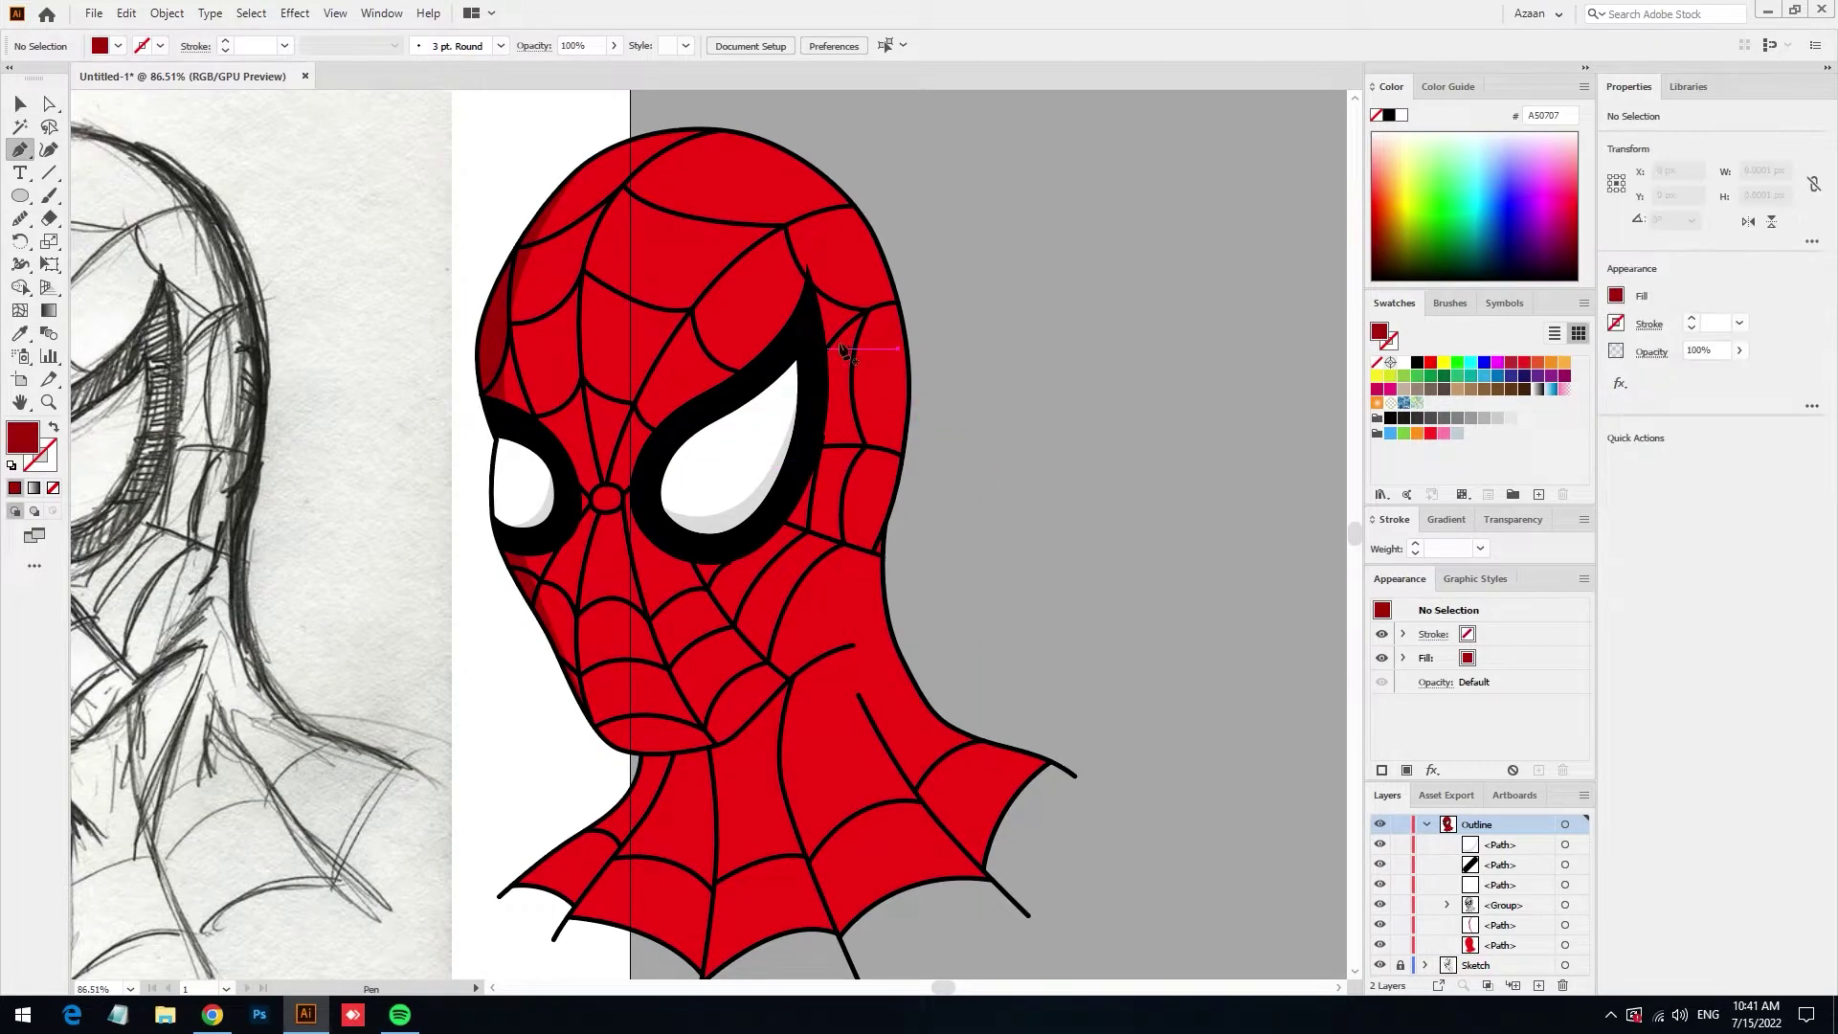
click(783, 148)
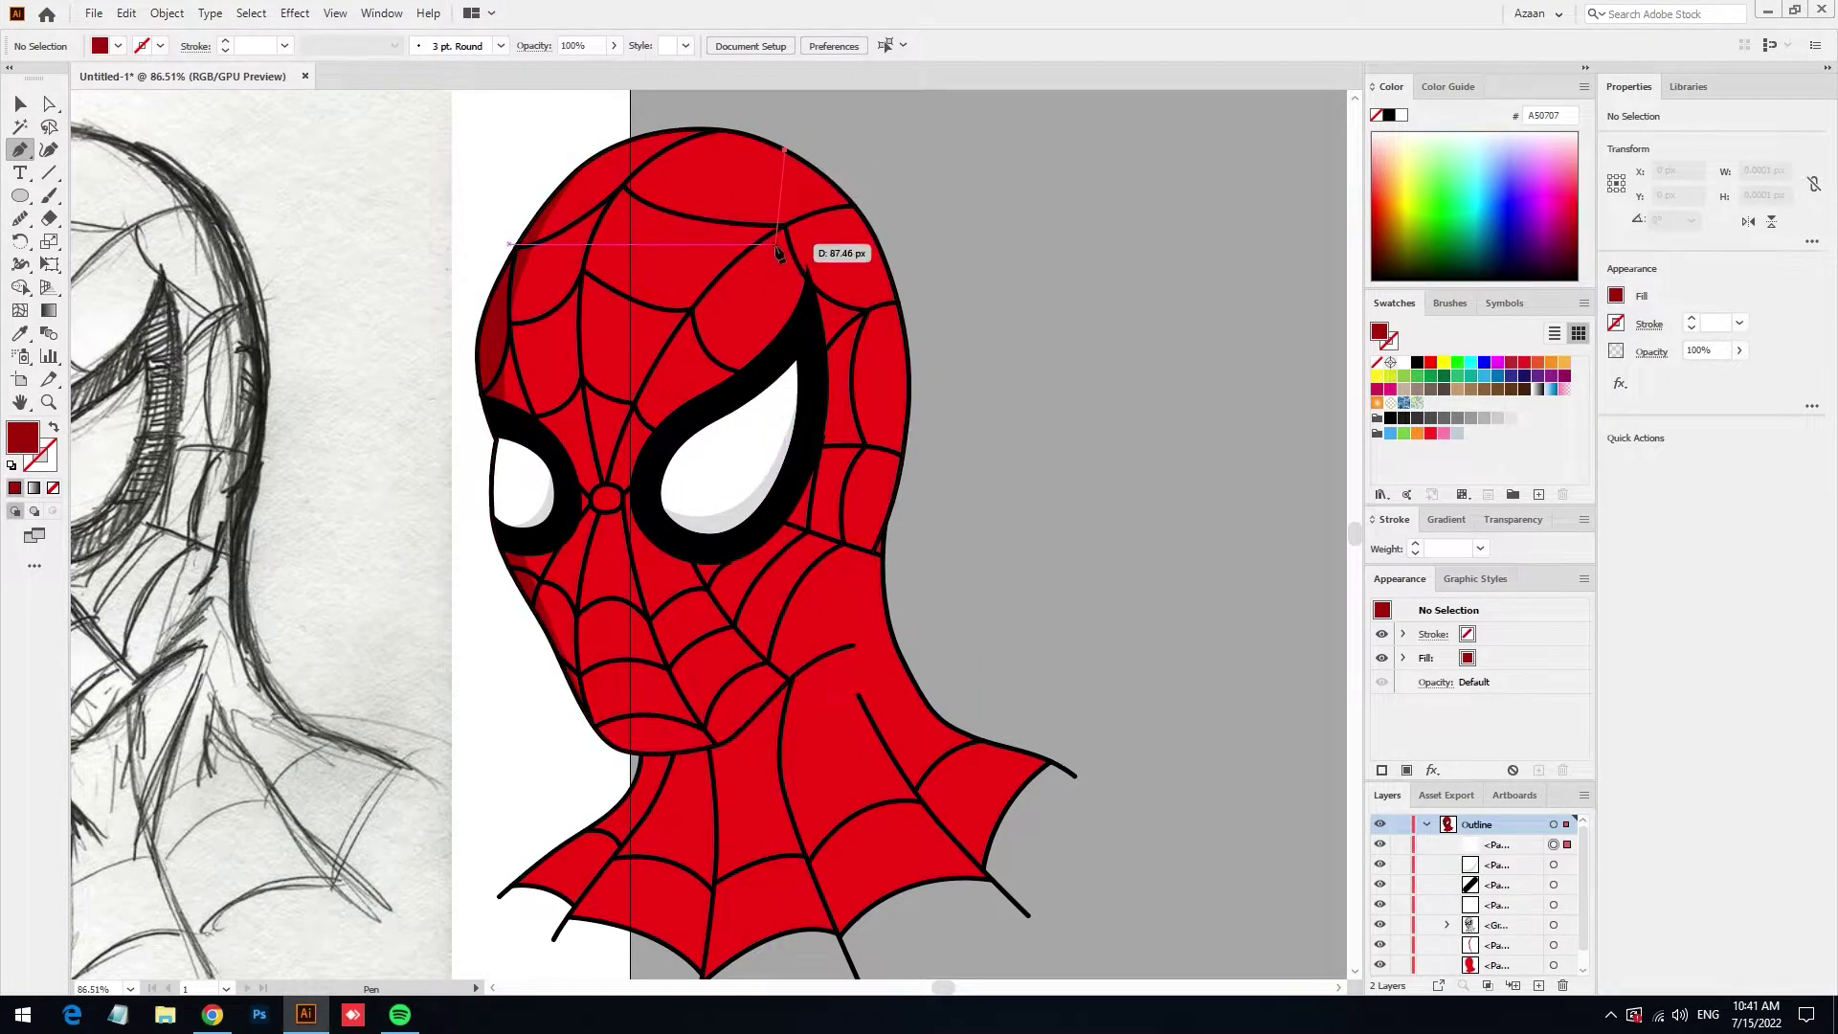
drag(828, 445, 839, 548)
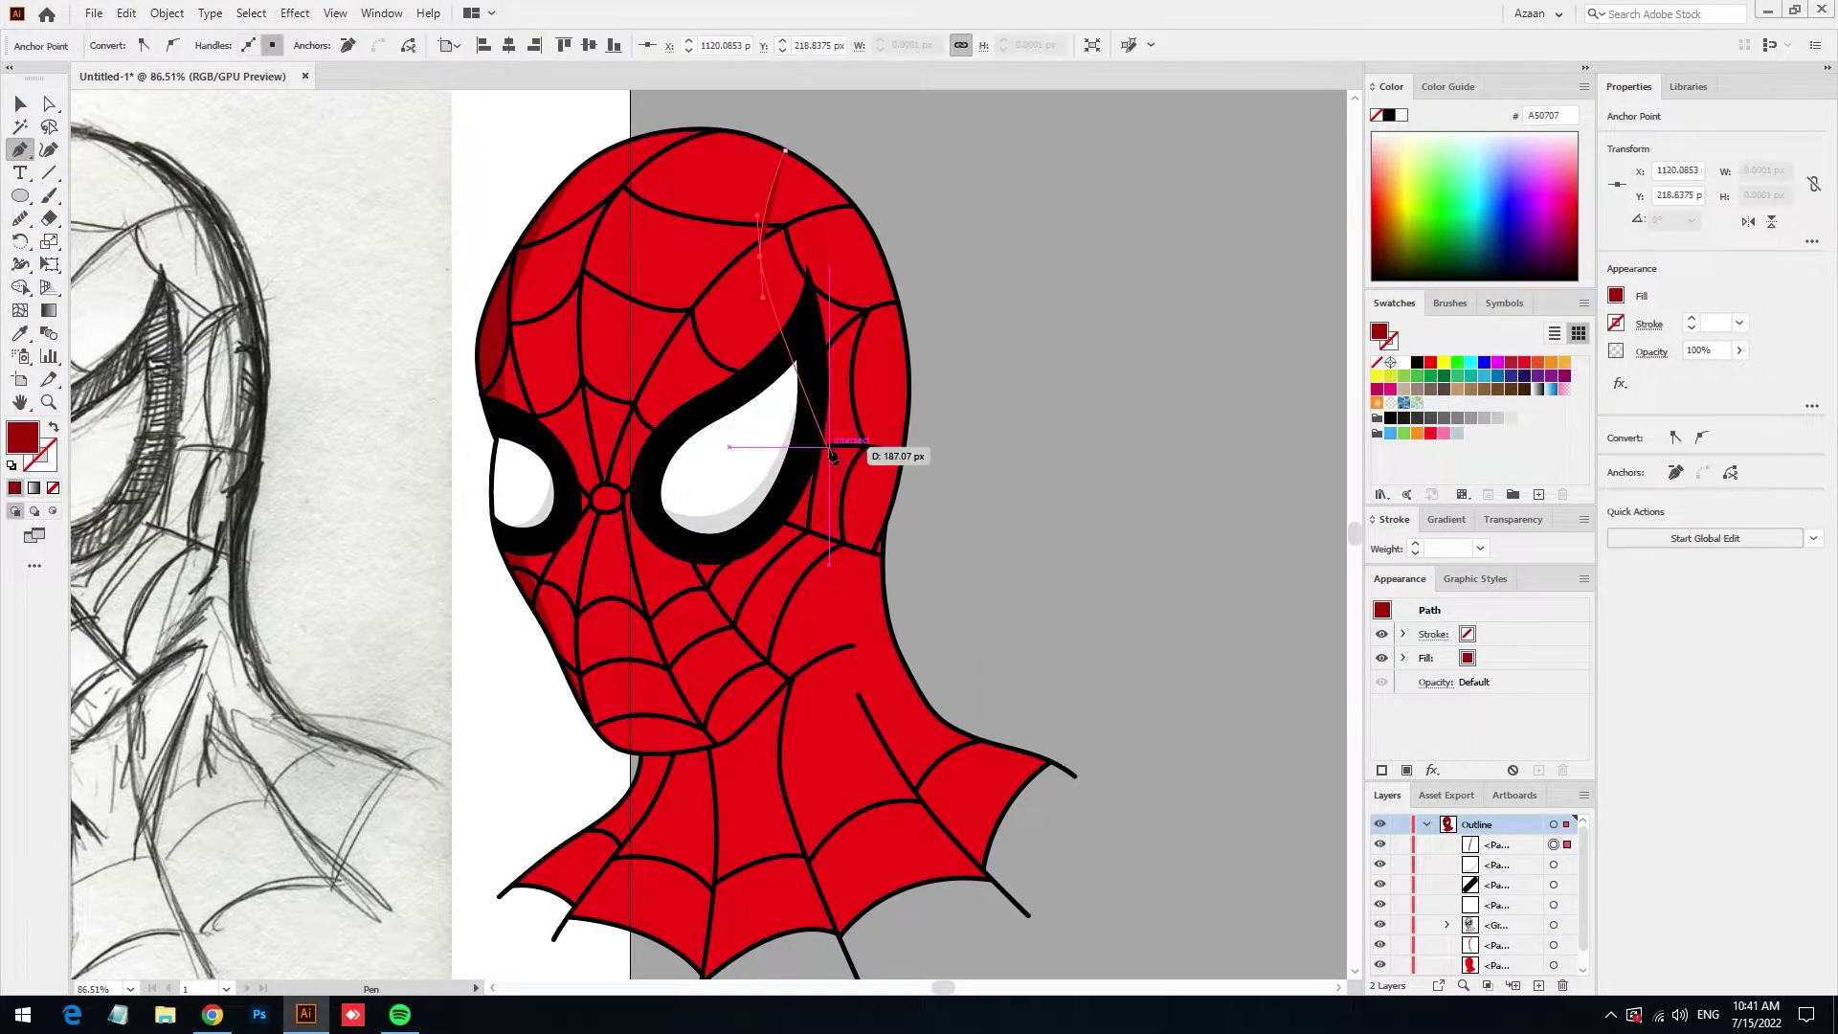
mouse_move(785, 677)
mouse_down()
mouse_move(756, 763)
mouse_move(609, 780)
mouse_up()
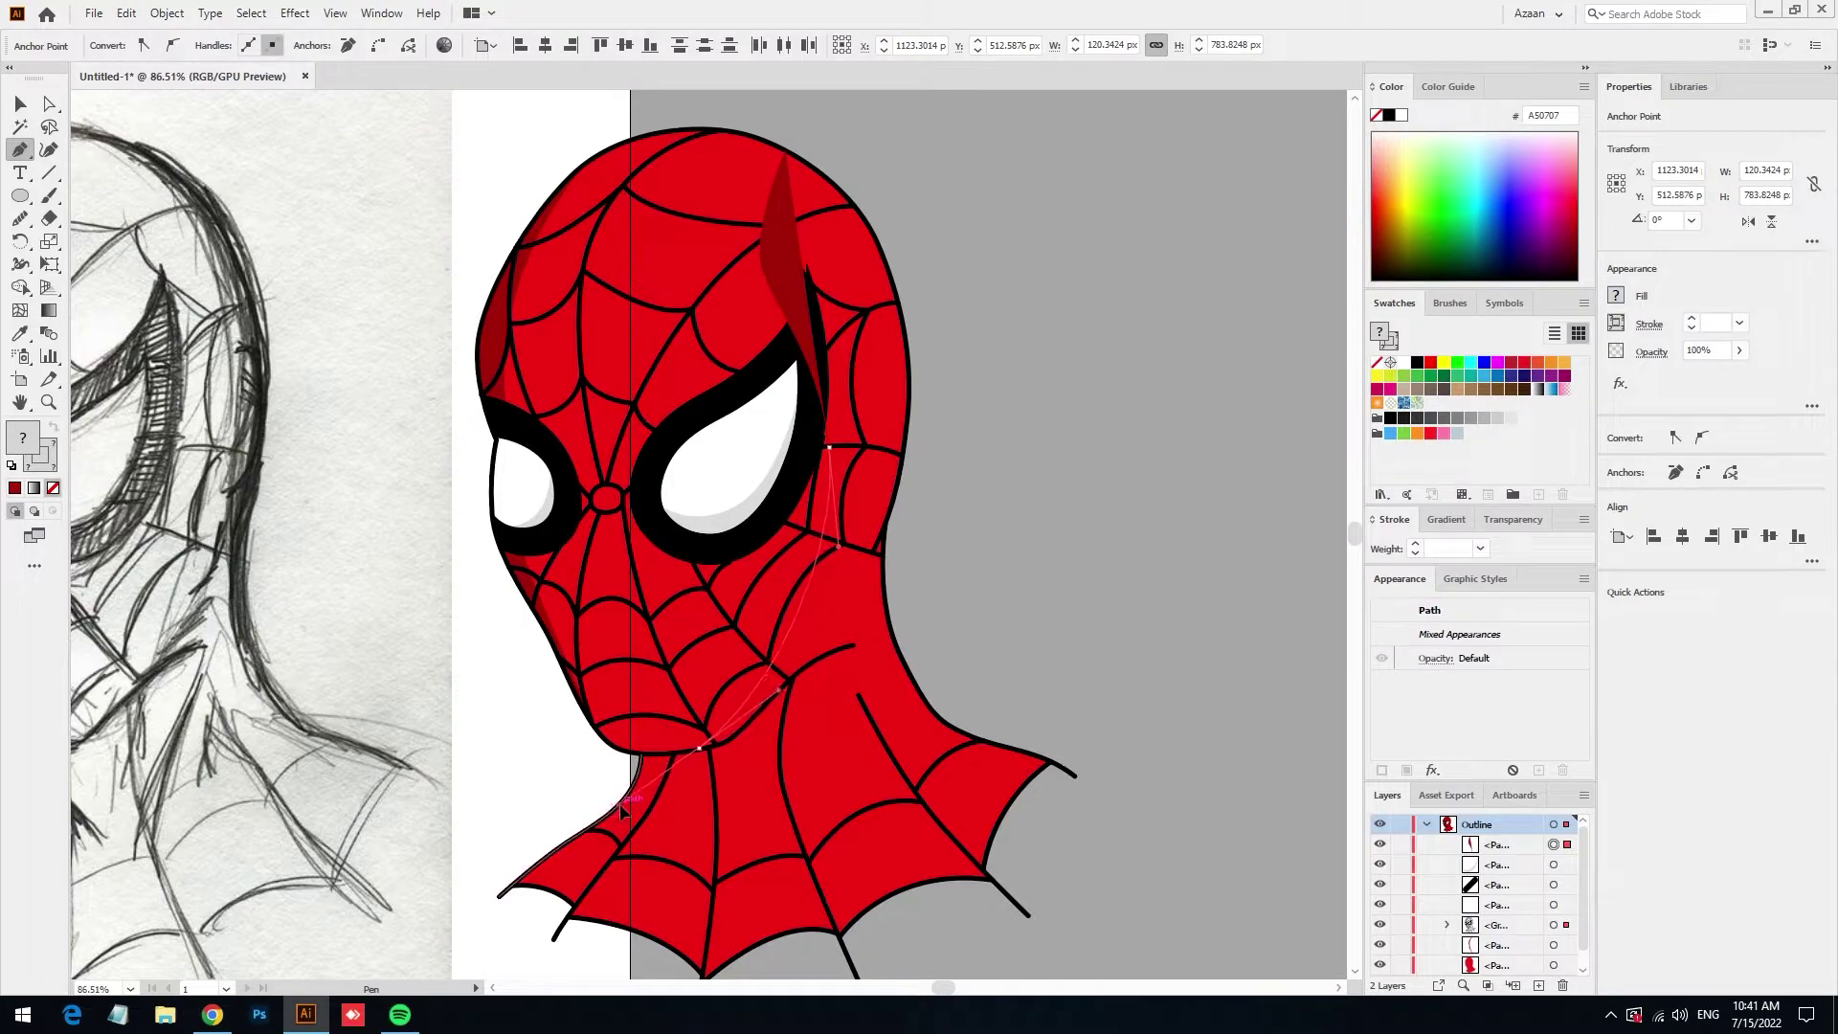
drag(605, 813, 618, 802)
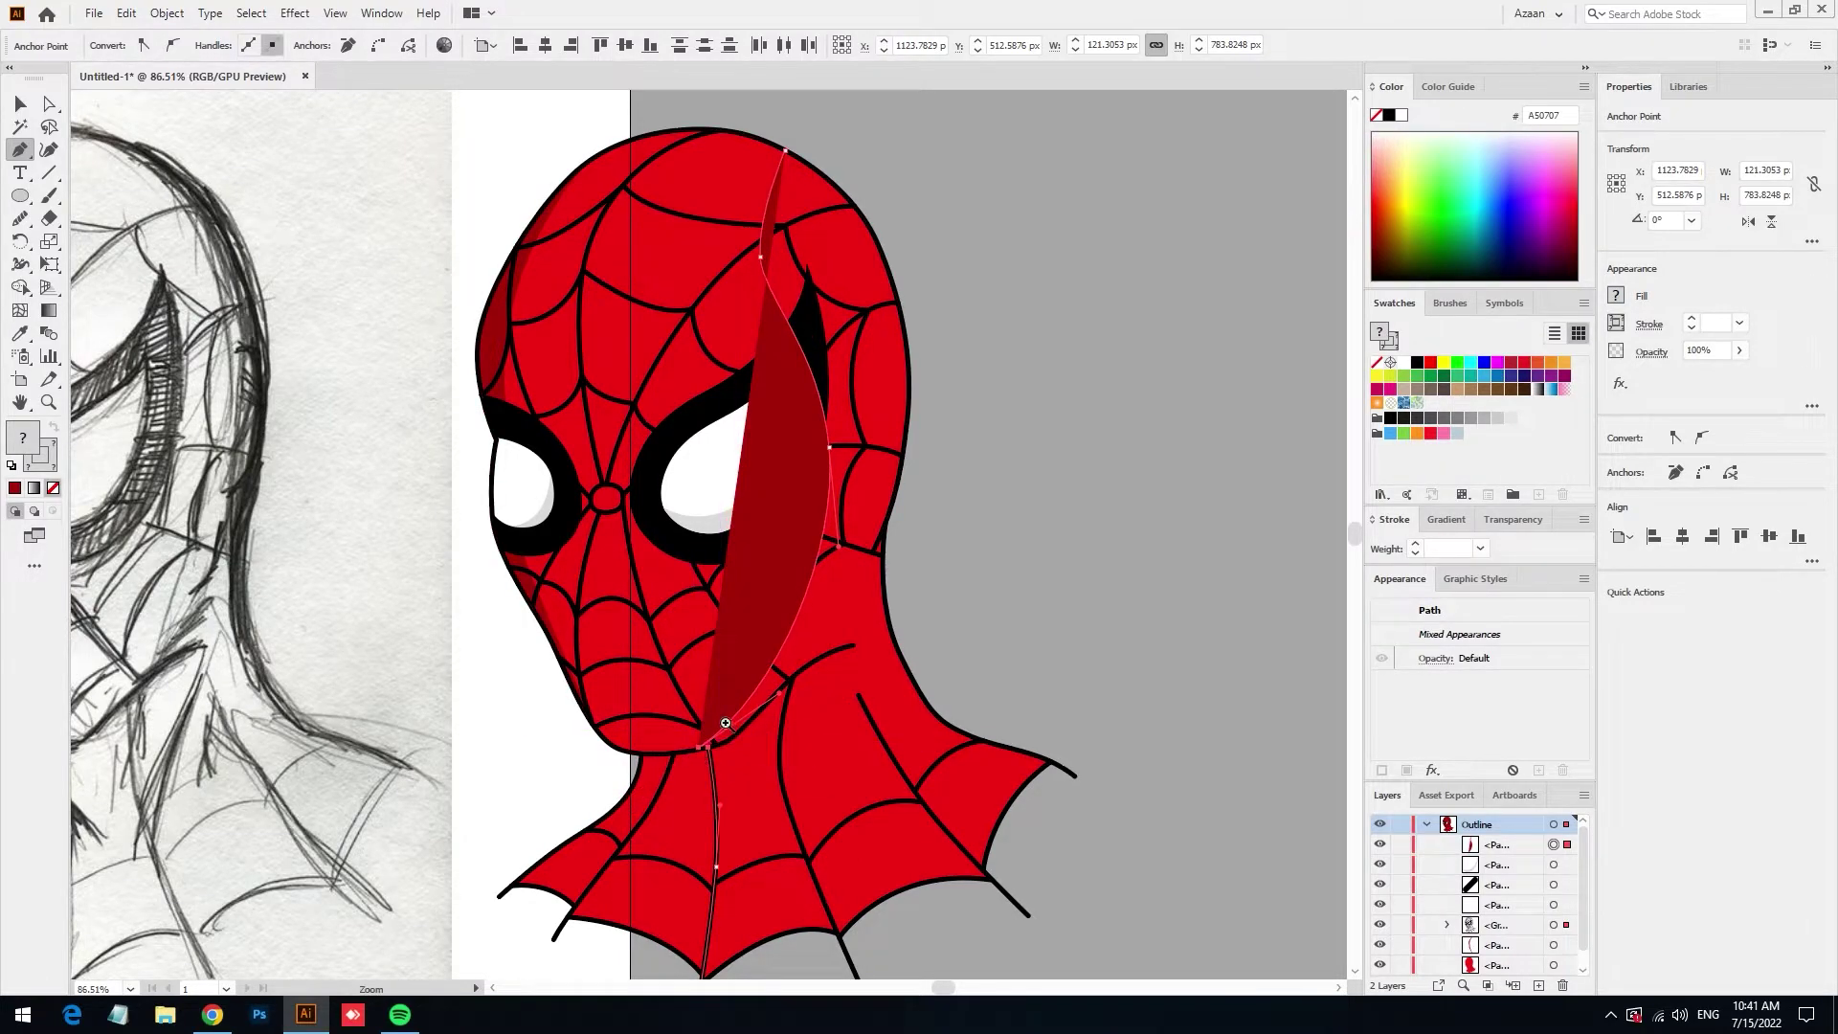
scroll(726, 722, up, 5)
drag(770, 740, 829, 689)
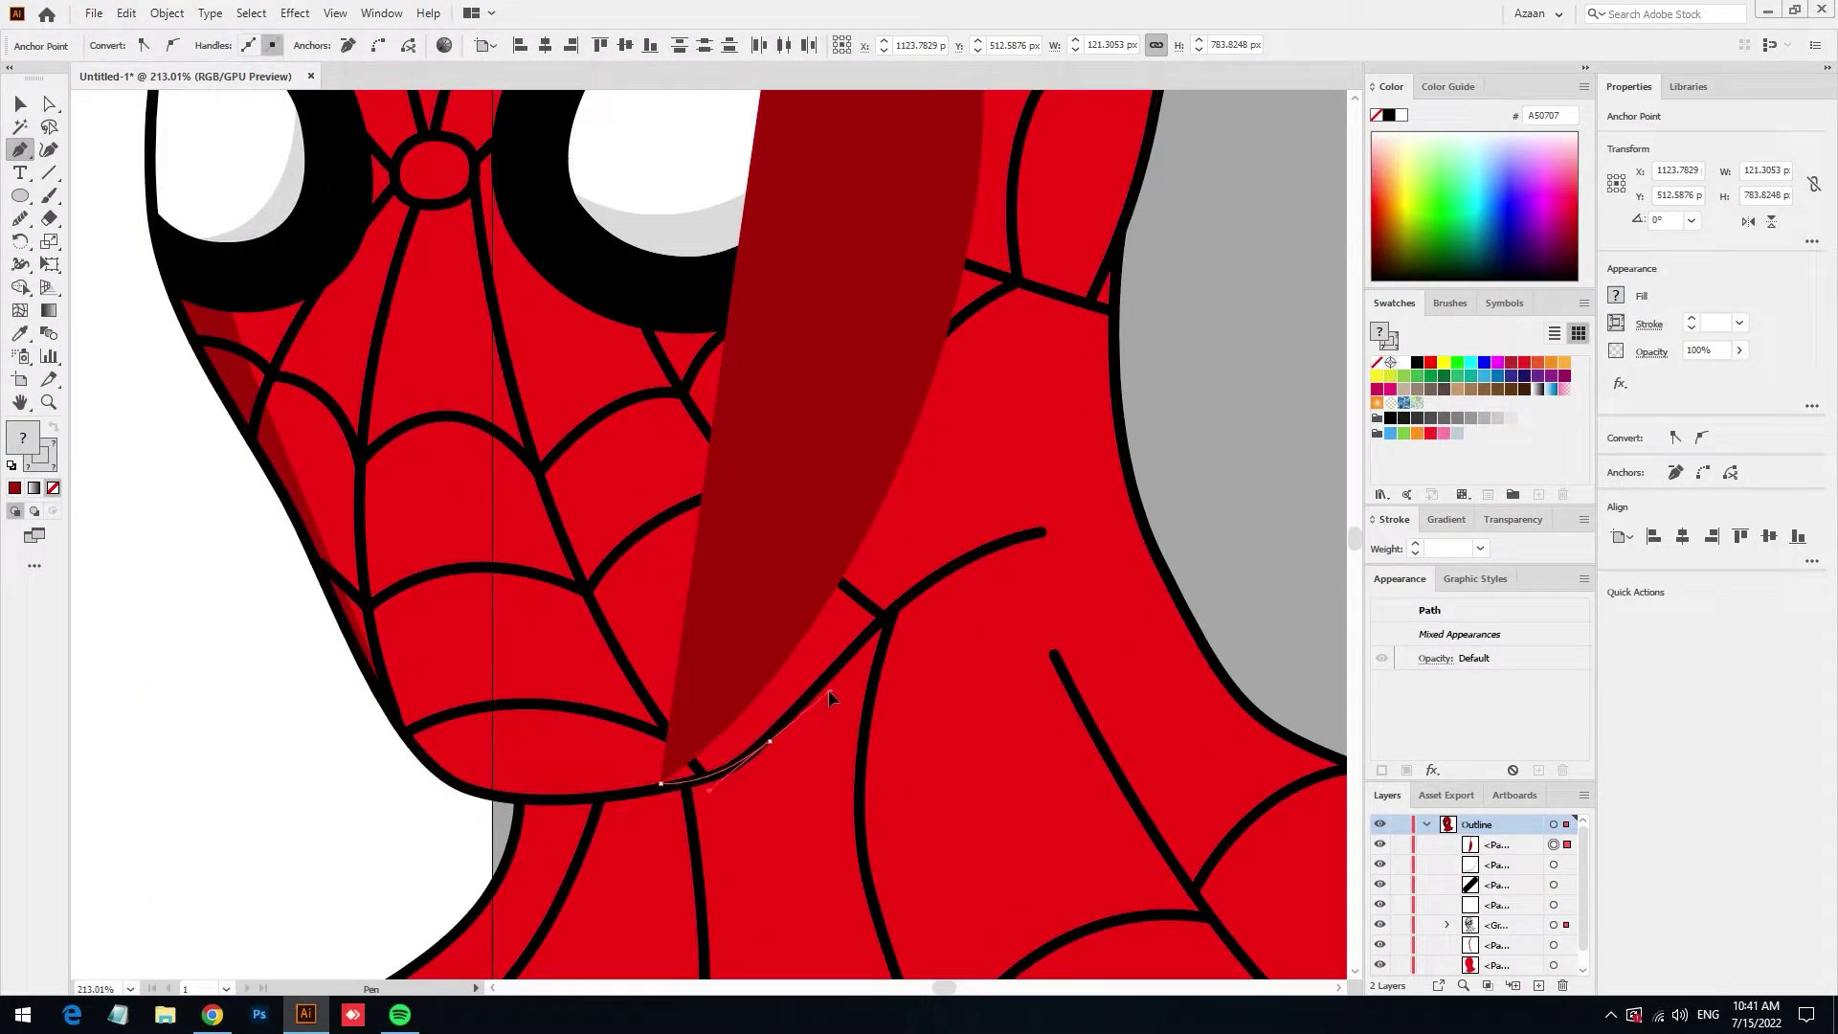
mouse_move(930, 581)
mouse_down()
mouse_move(1012, 538)
mouse_move(728, 632)
mouse_up()
scroll(834, 596, down, 5)
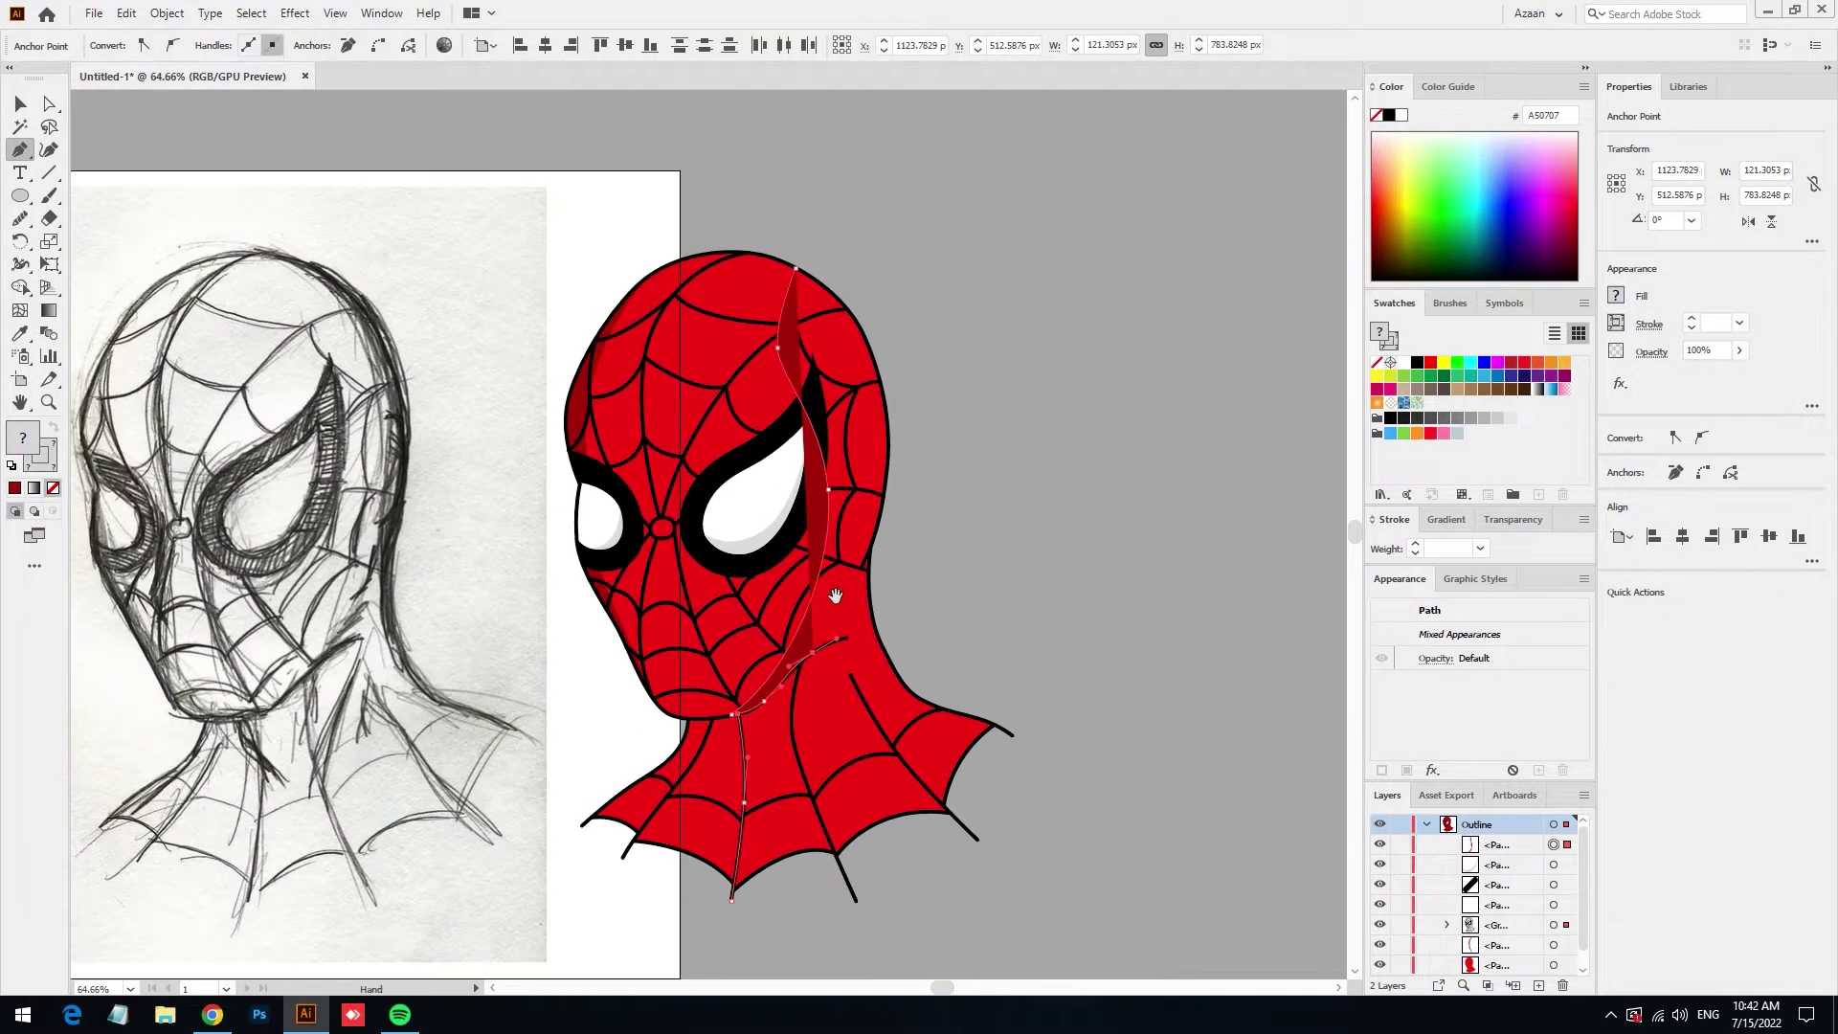
scroll(835, 596, up, 1)
drag(704, 727, 783, 538)
drag(895, 294, 855, 205)
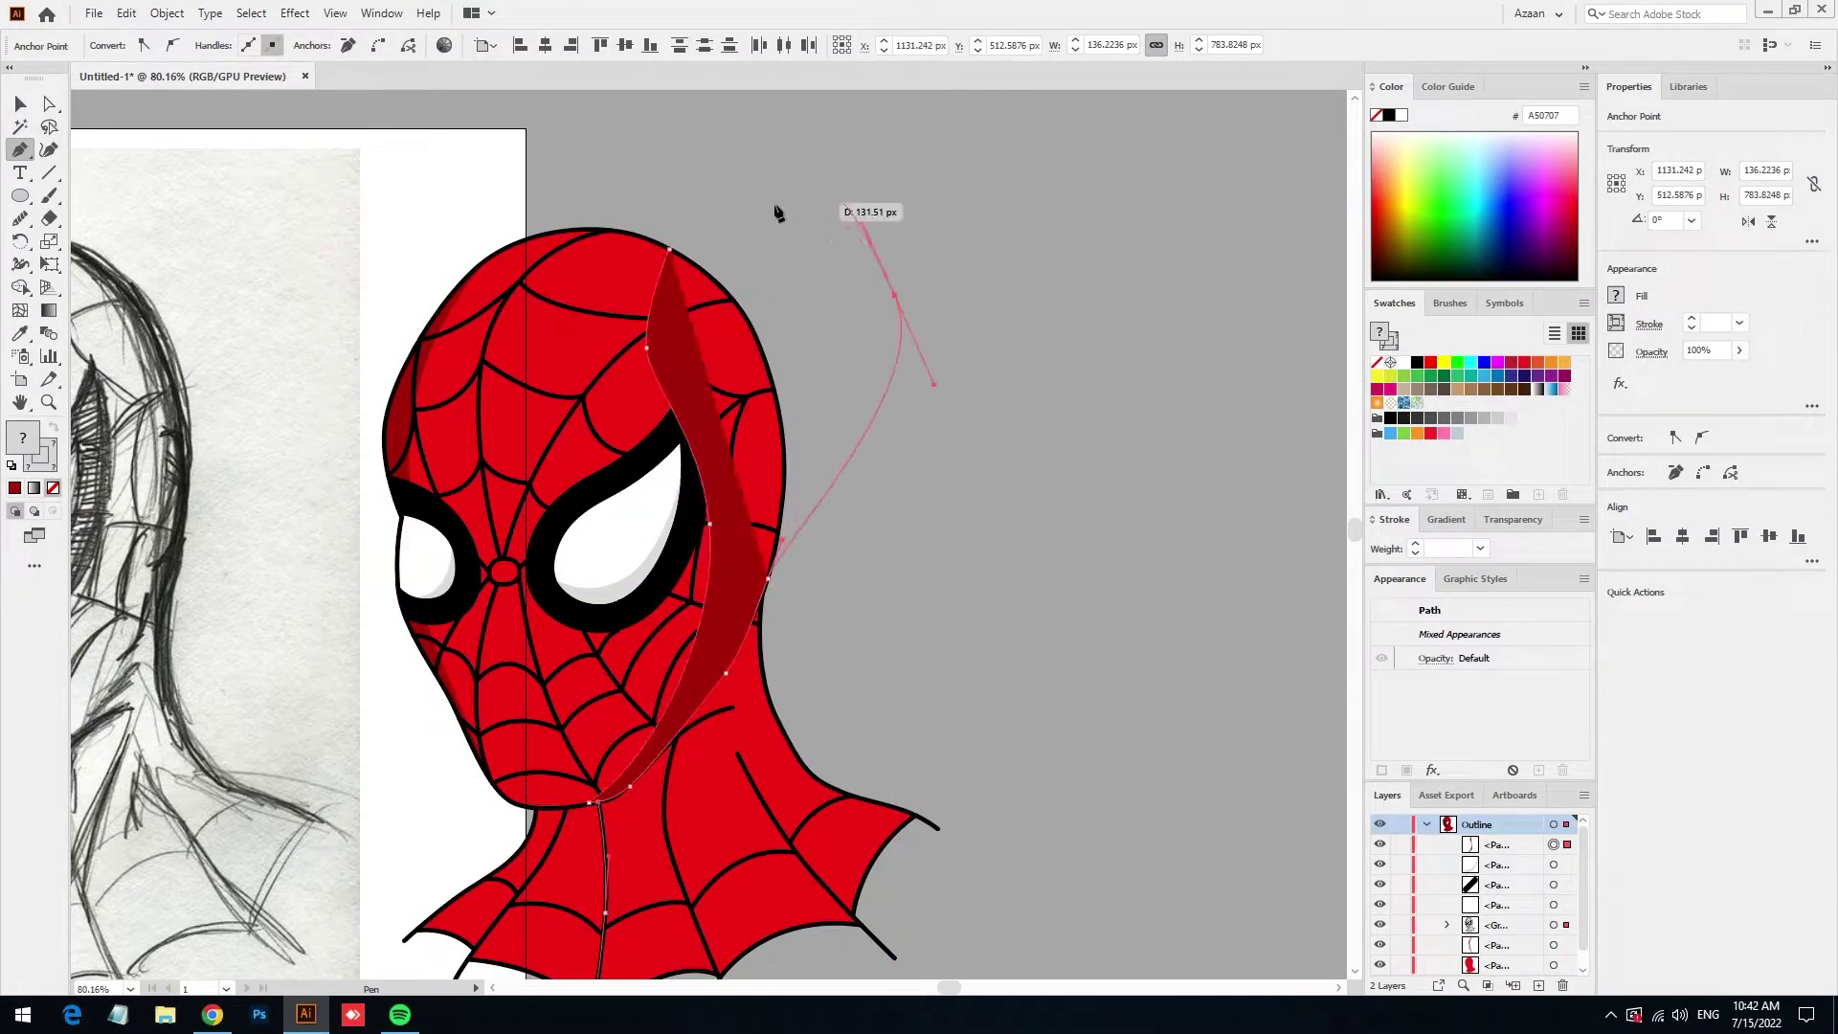
click(677, 250)
Trim the shadow's overhang outside the head with Shape Builder, leaving the shadow selected
key(v)
shift+click(634, 273)
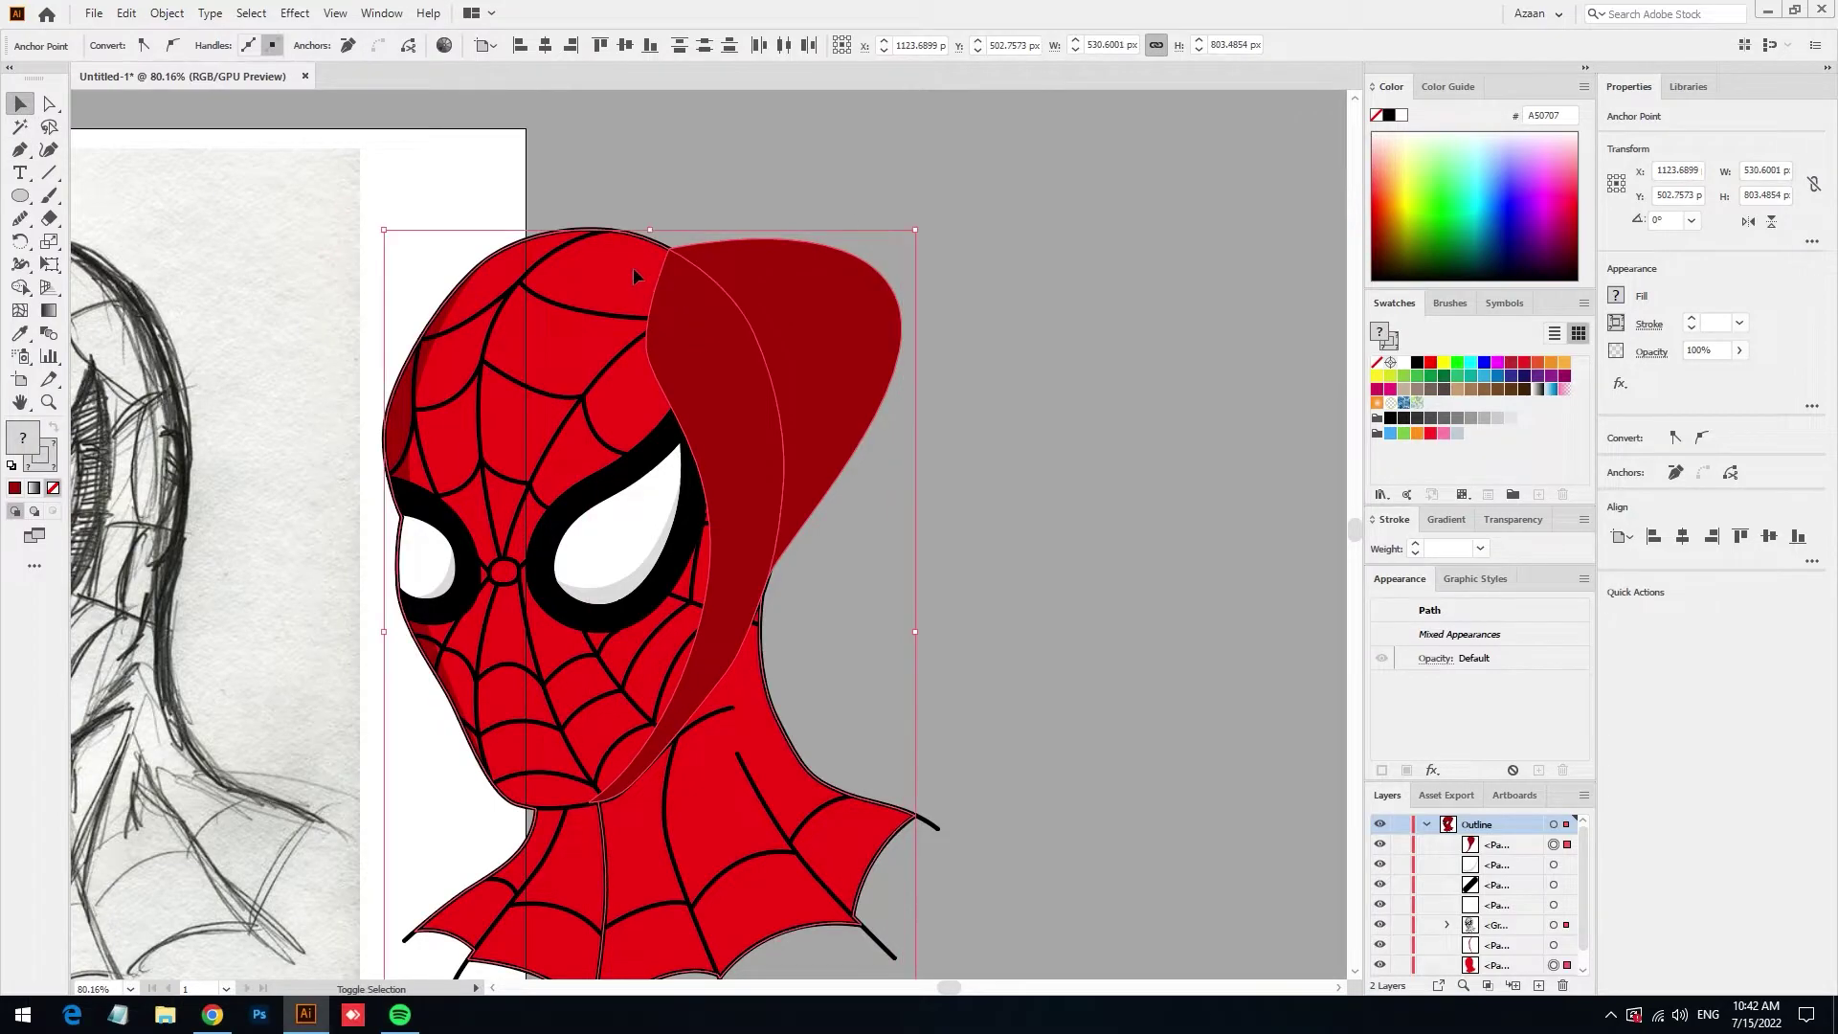
key(shift+m)
alt+click(873, 398)
click(21, 106)
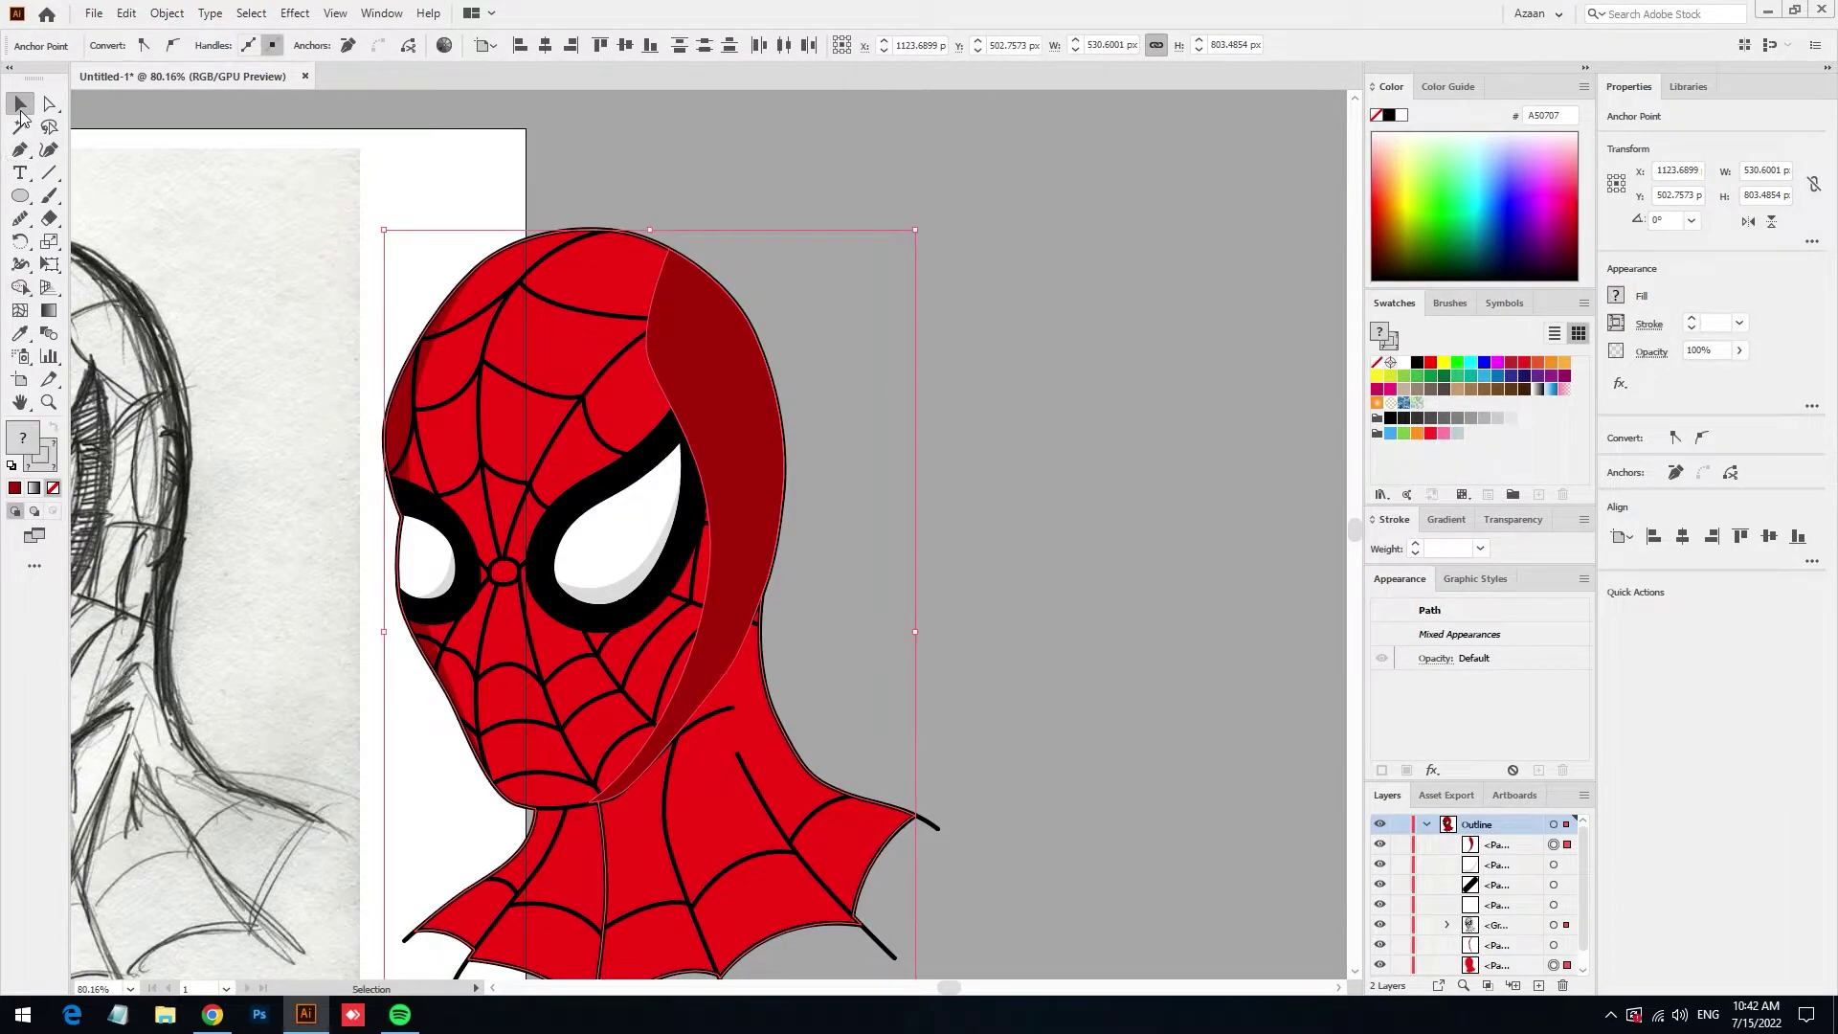
key(a)
click(713, 393)
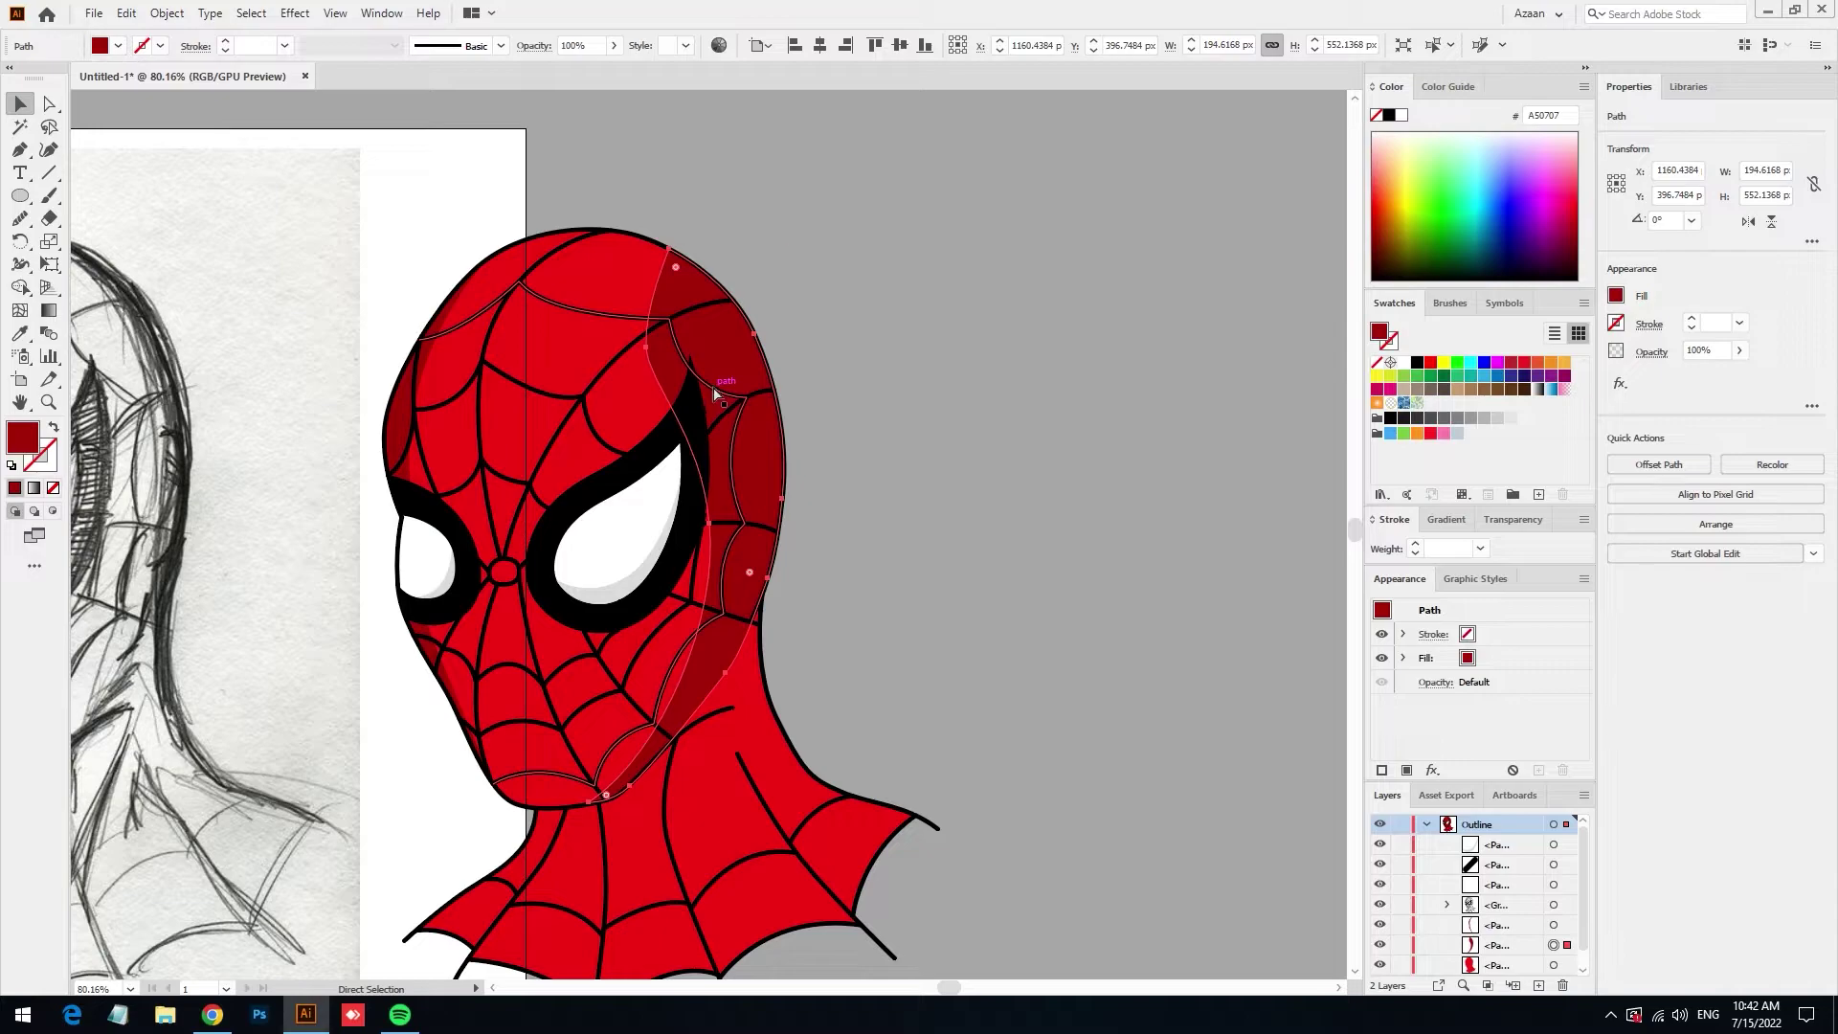
Start a pen collar shadow under the chin, running up past the neck's right edge
click(869, 404)
alt+scroll(861, 574, down, 3)
alt+scroll(854, 669, up, 2)
alt+scroll(843, 587, up, 1)
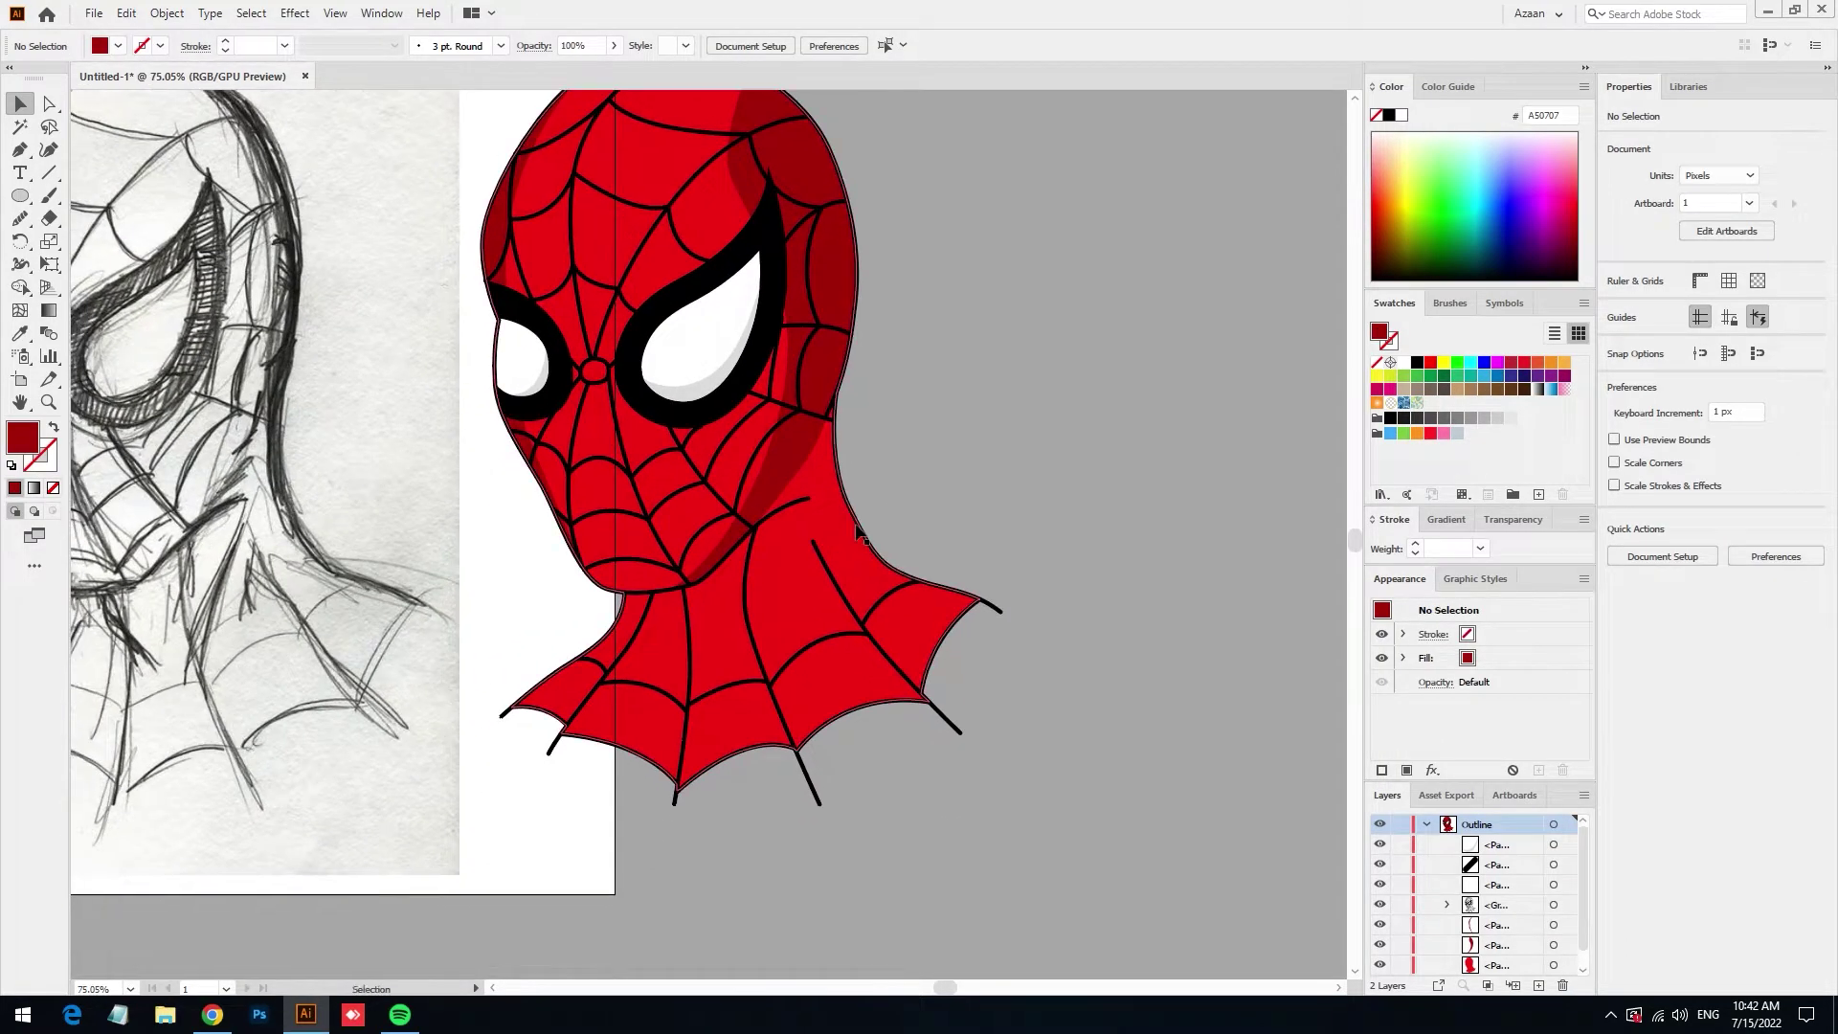
key(p)
alt+scroll(631, 622, up, 2)
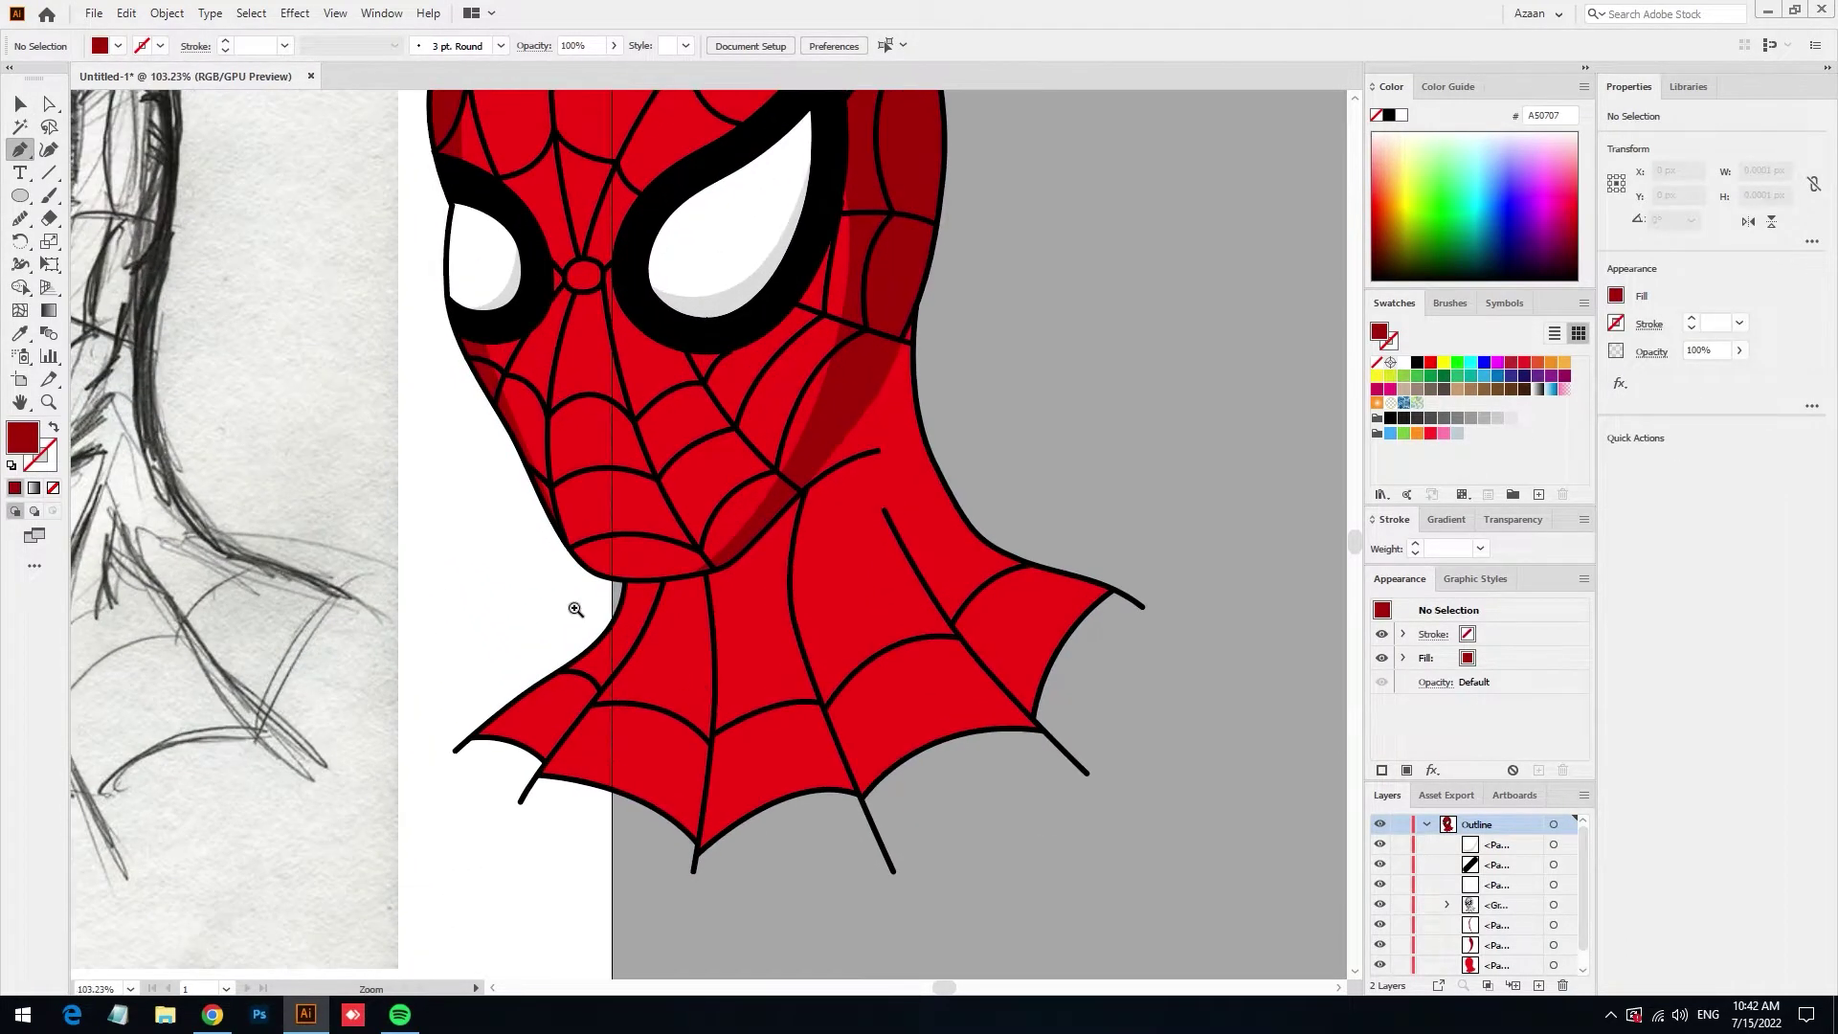
click(621, 589)
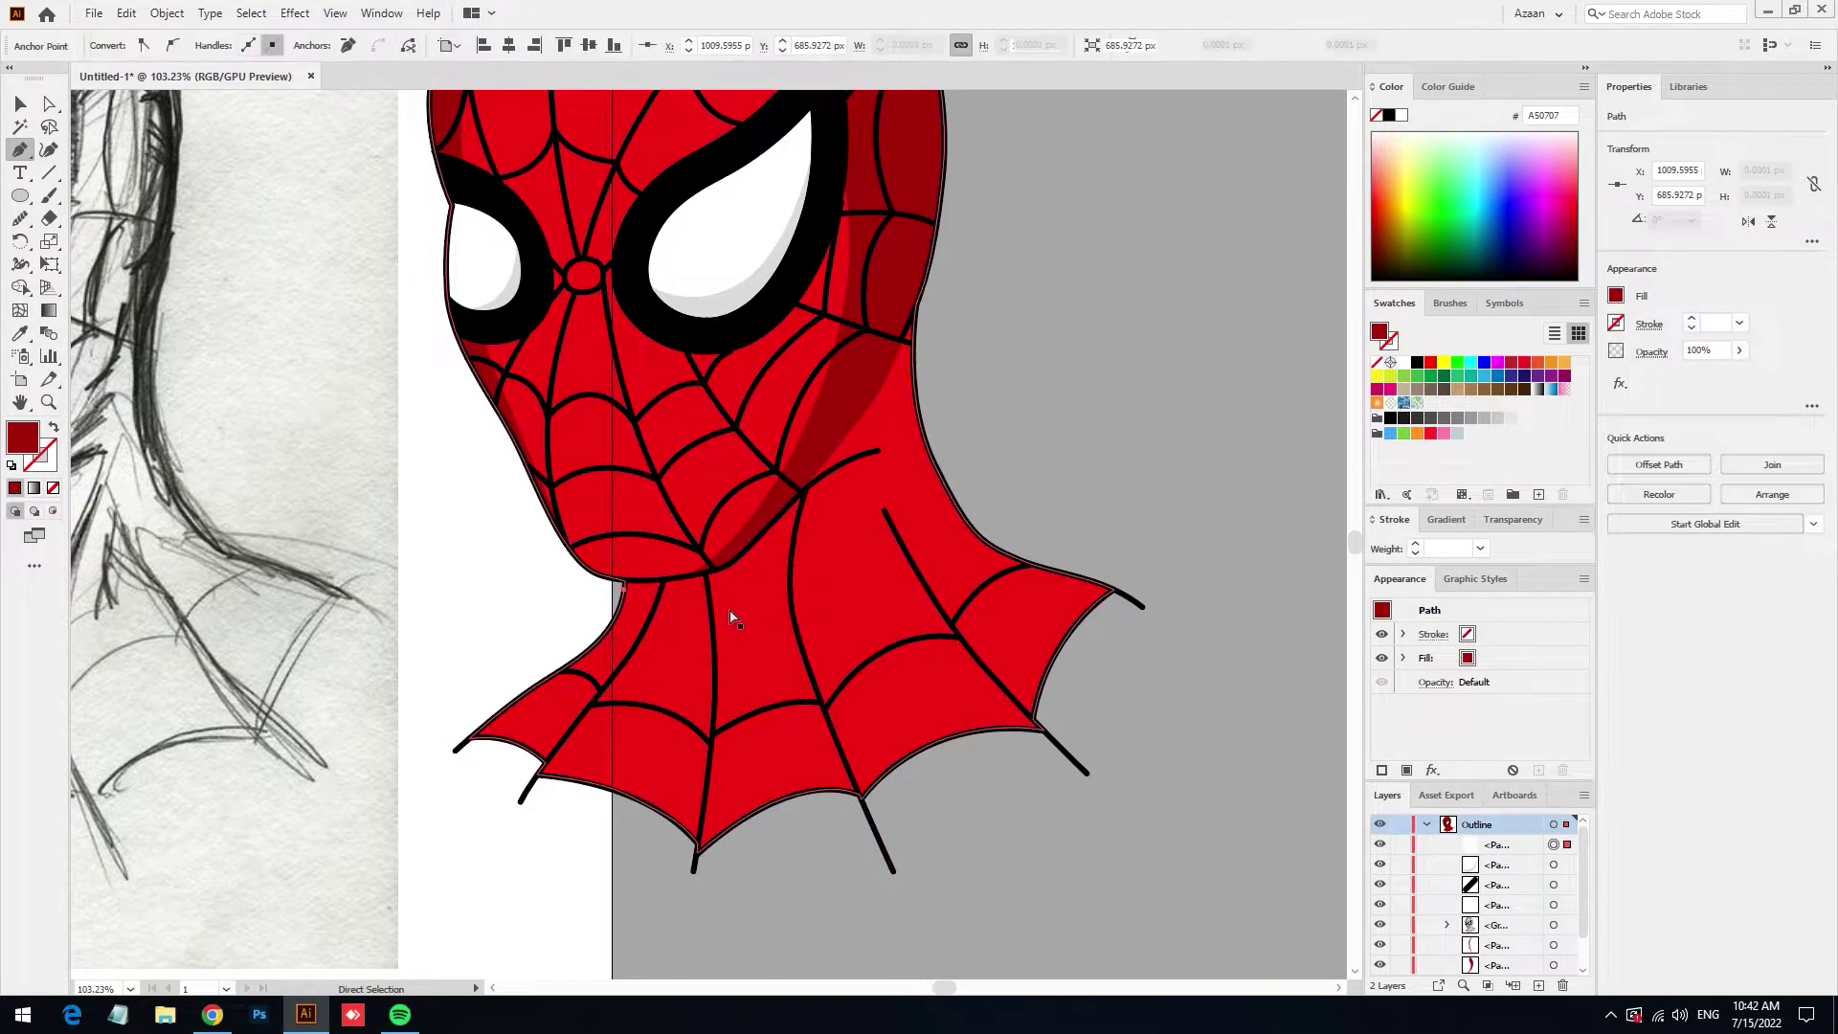
click(769, 605)
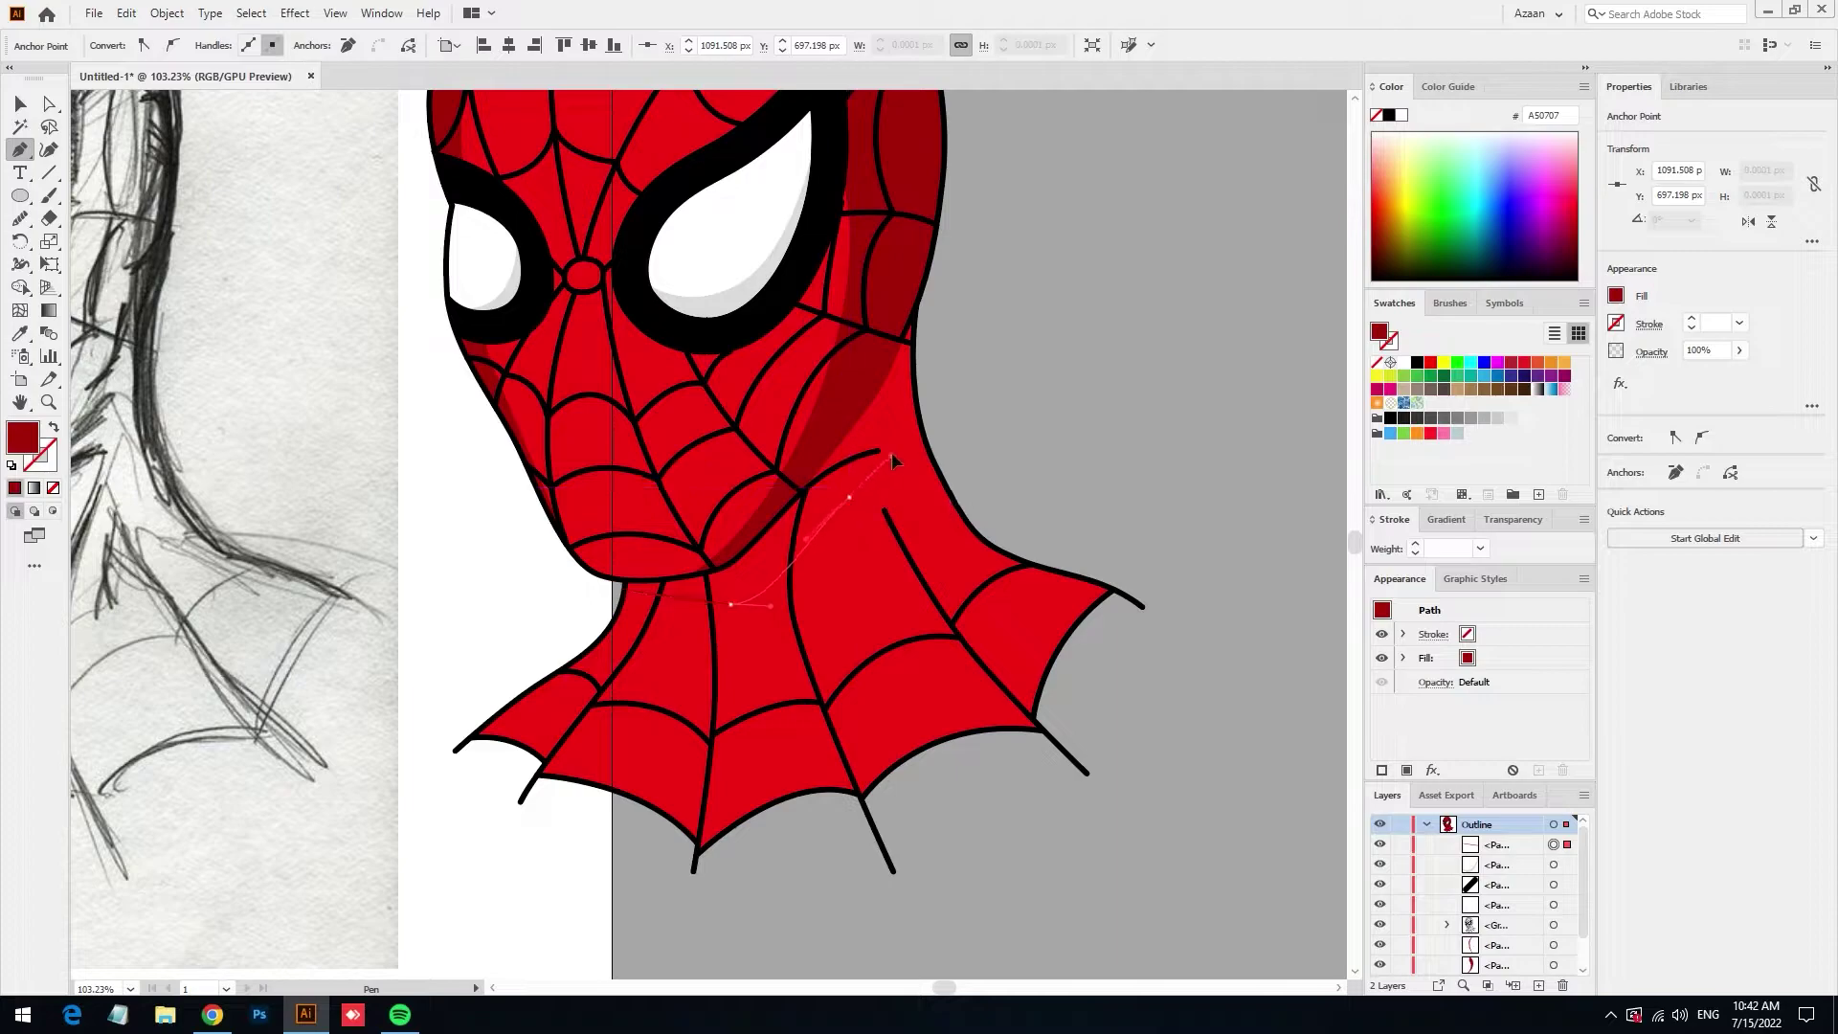
drag(848, 495, 899, 444)
key(ctrl+z)
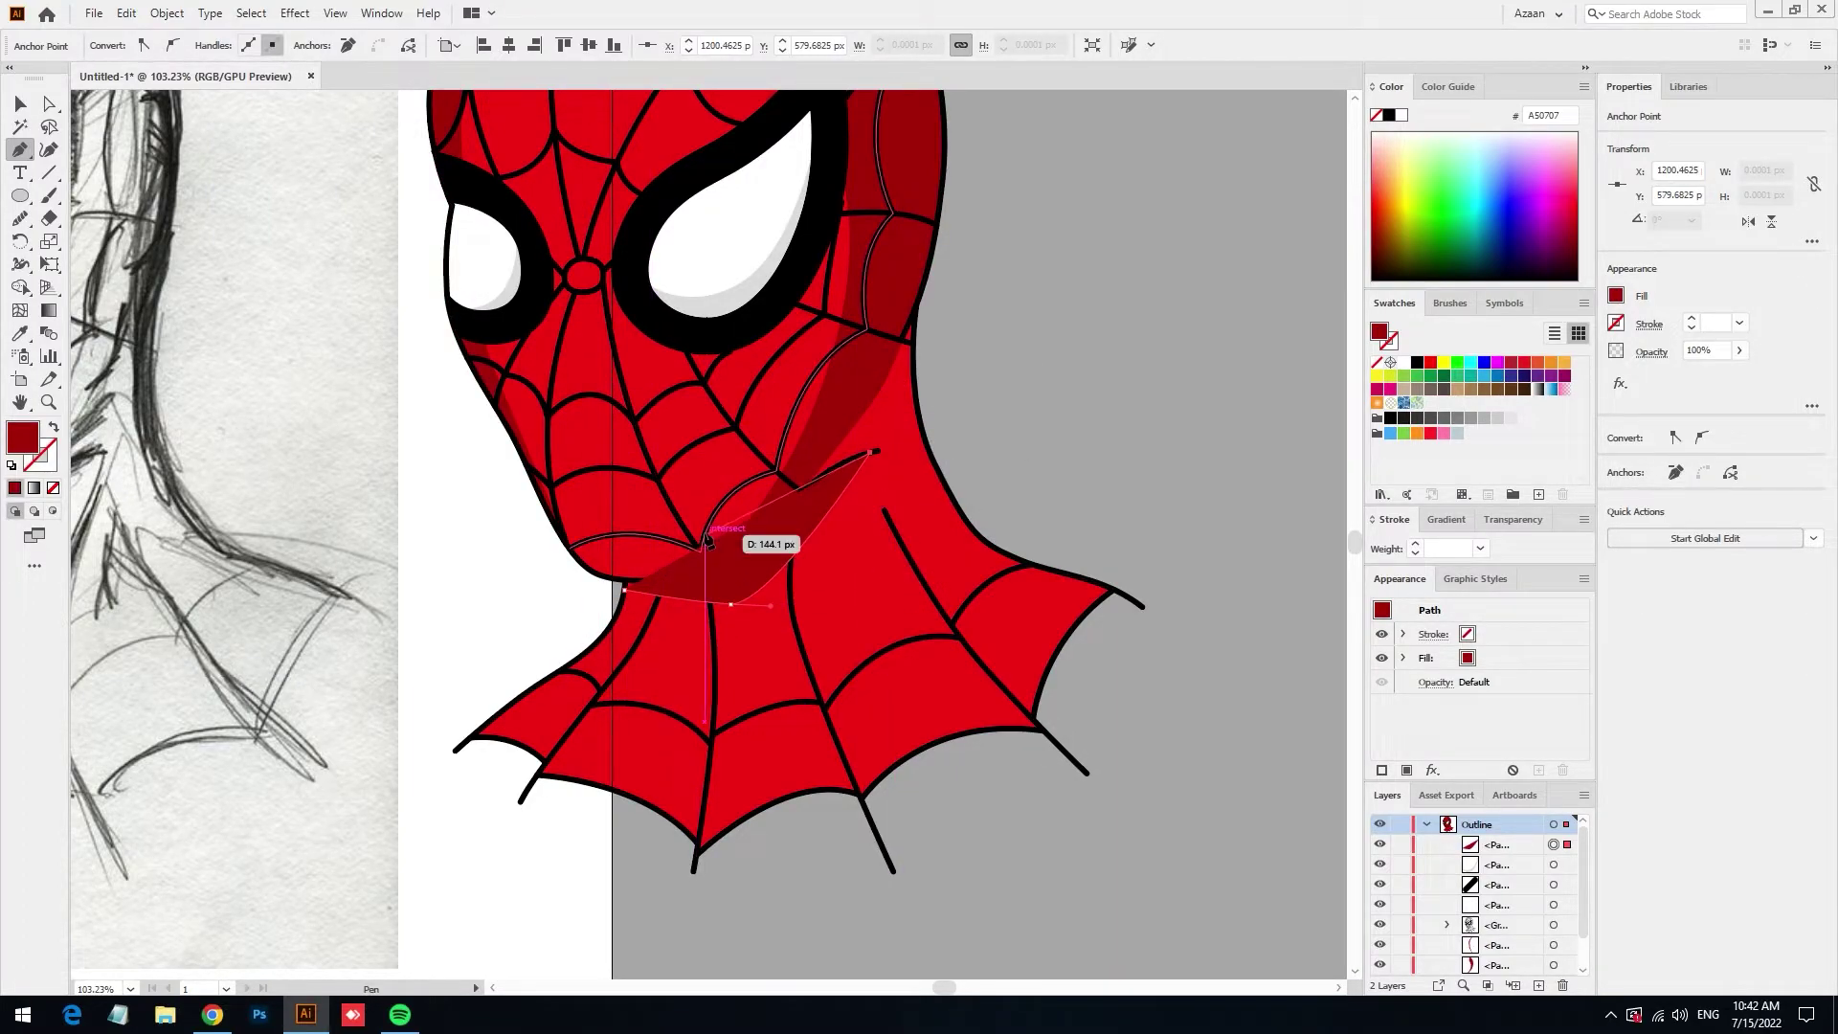
drag(912, 341, 916, 402)
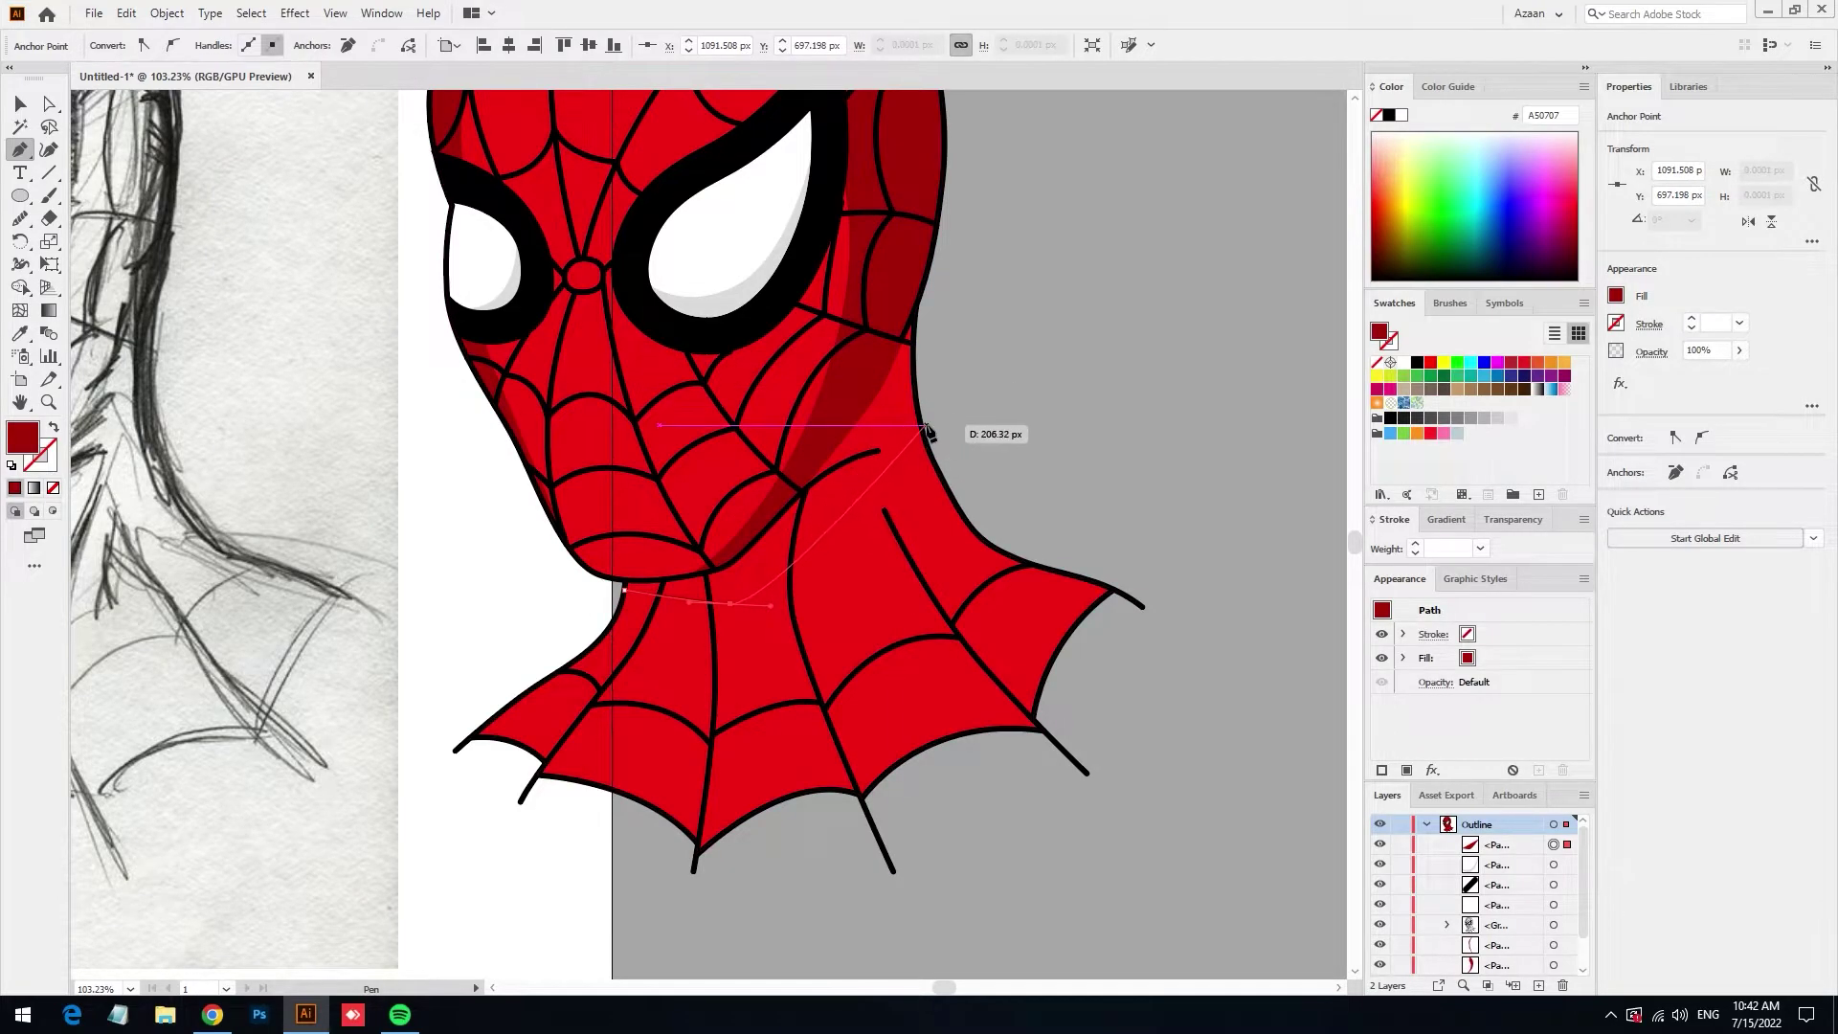
click(922, 430)
click(900, 292)
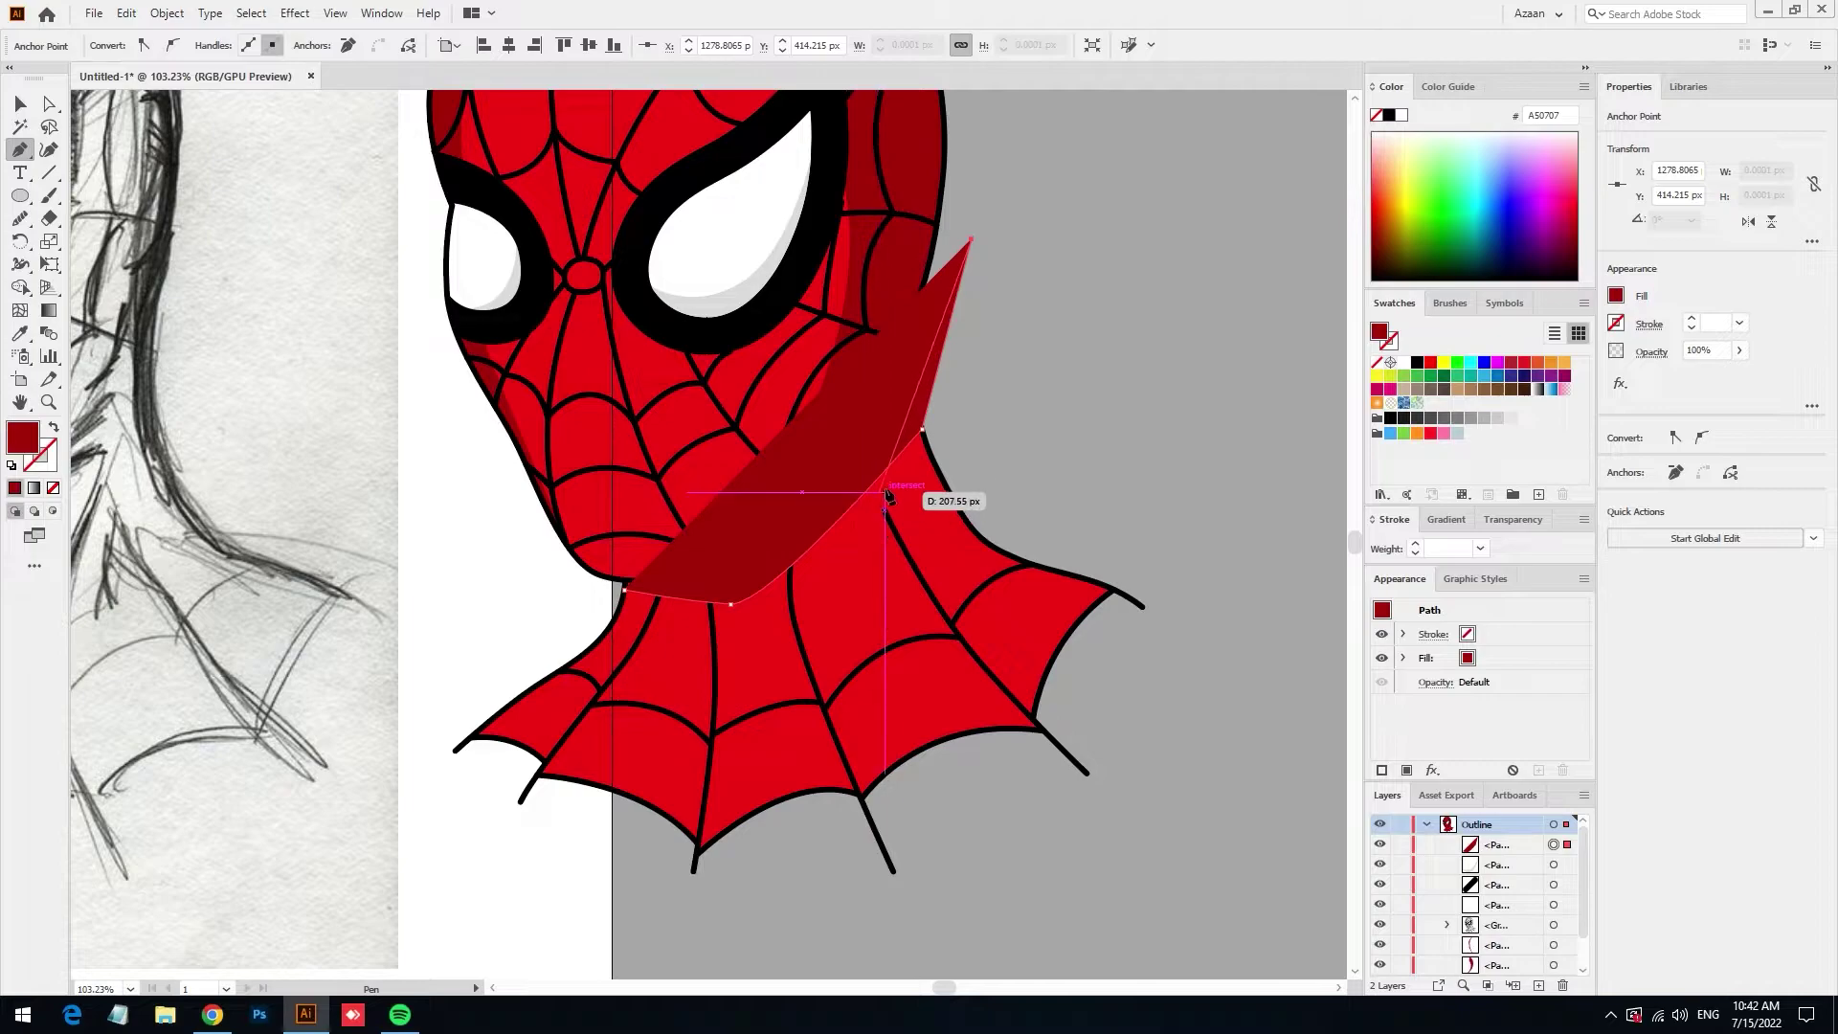
Close the collar shape along the chin's lower edge and fill it dark red
key(shift+x)
scroll(808, 424, up, 2)
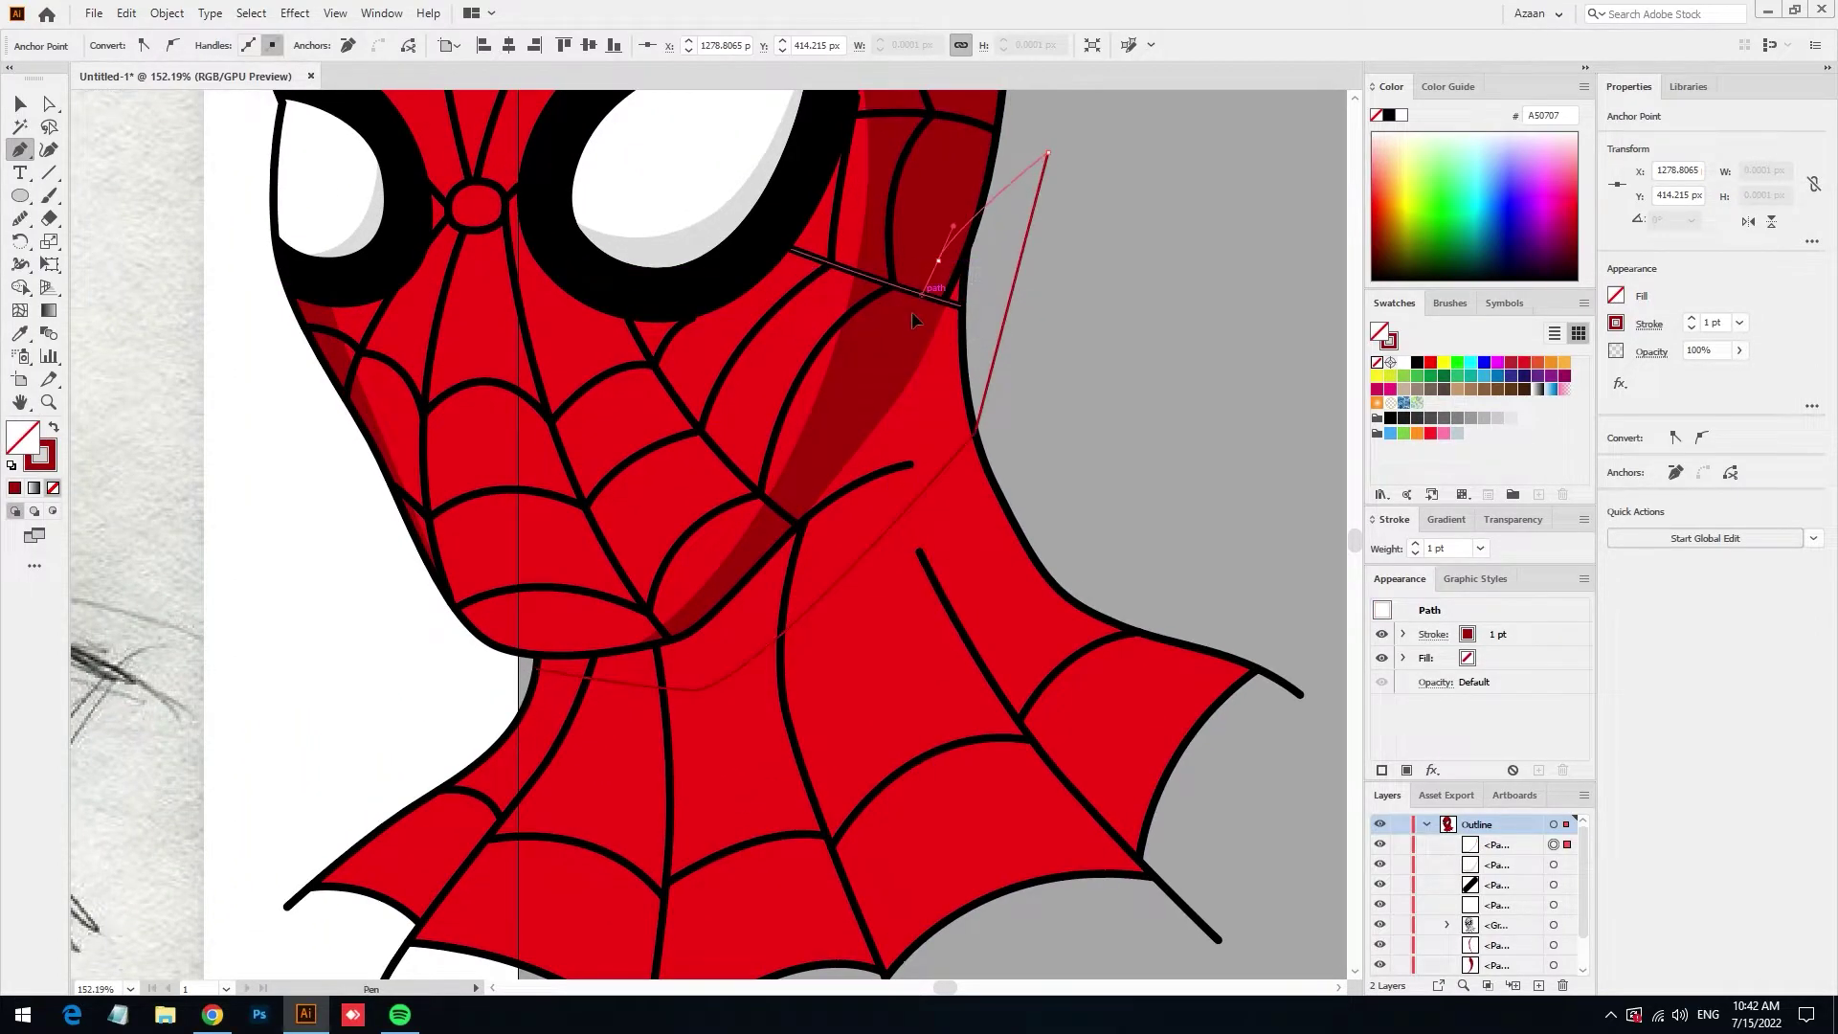
scroll(770, 671, up, 2)
scroll(771, 671, up, 1)
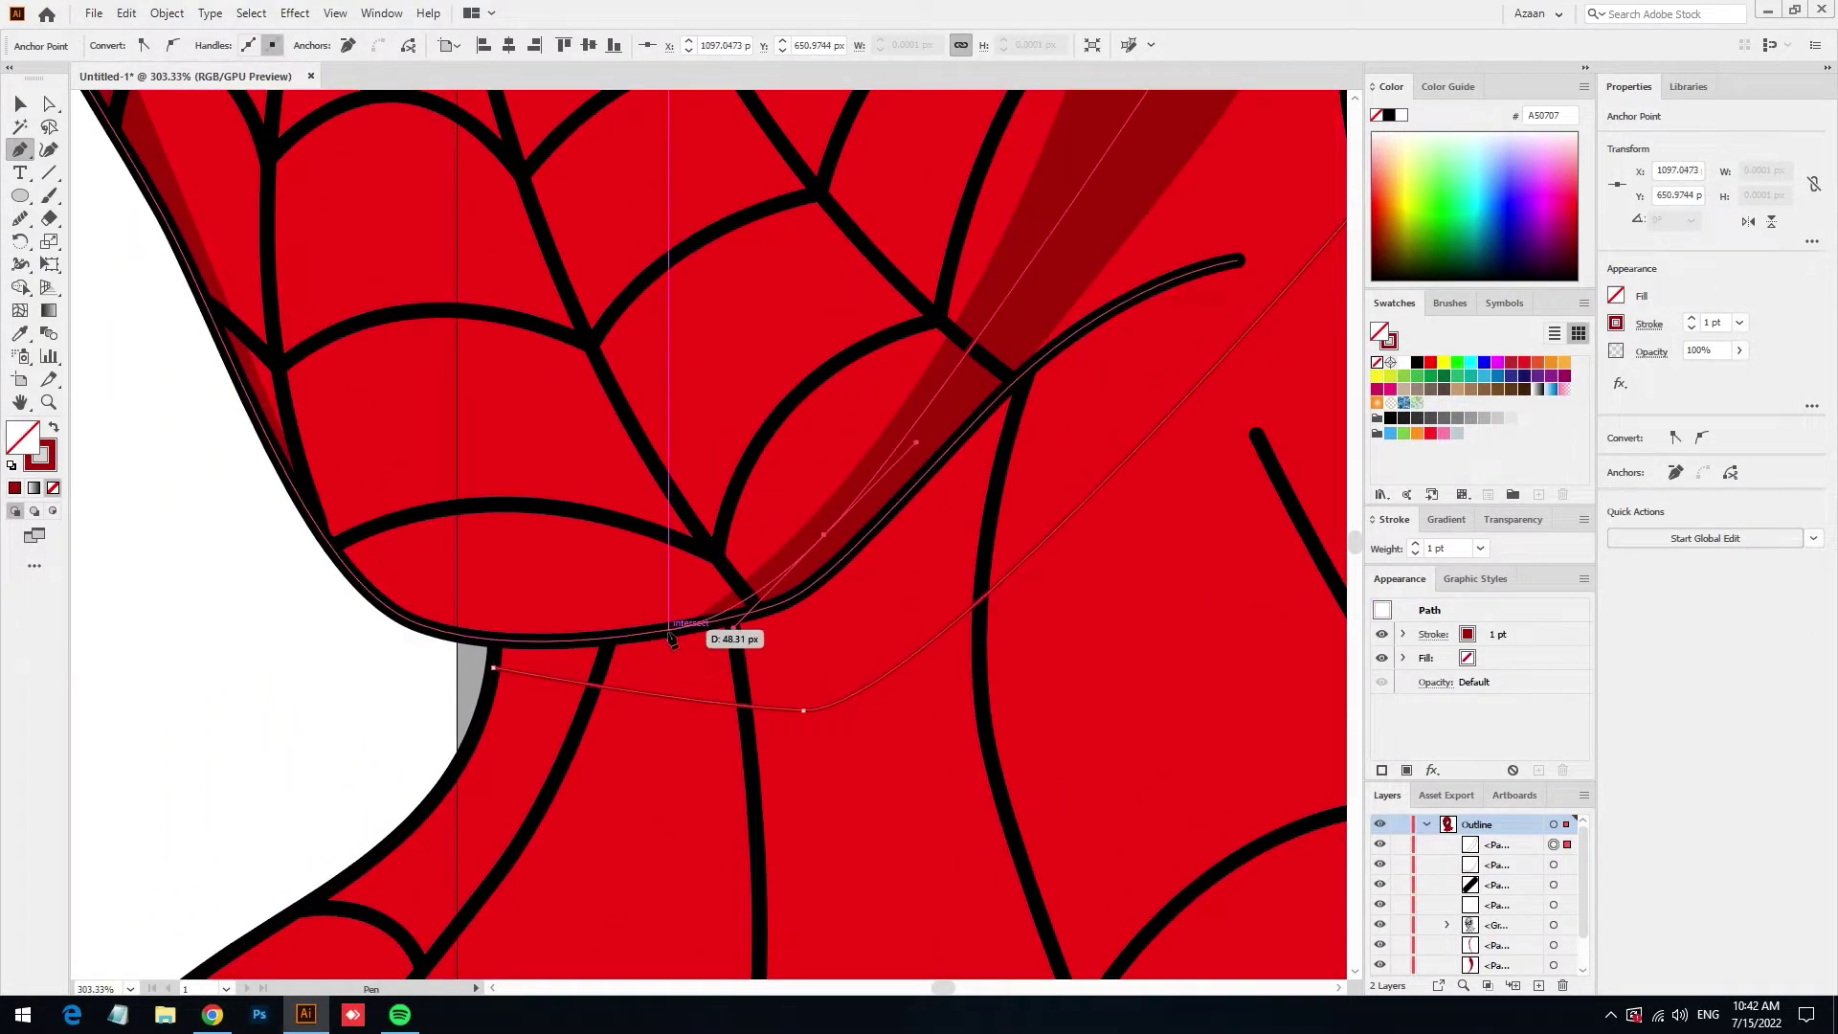
drag(733, 627, 825, 535)
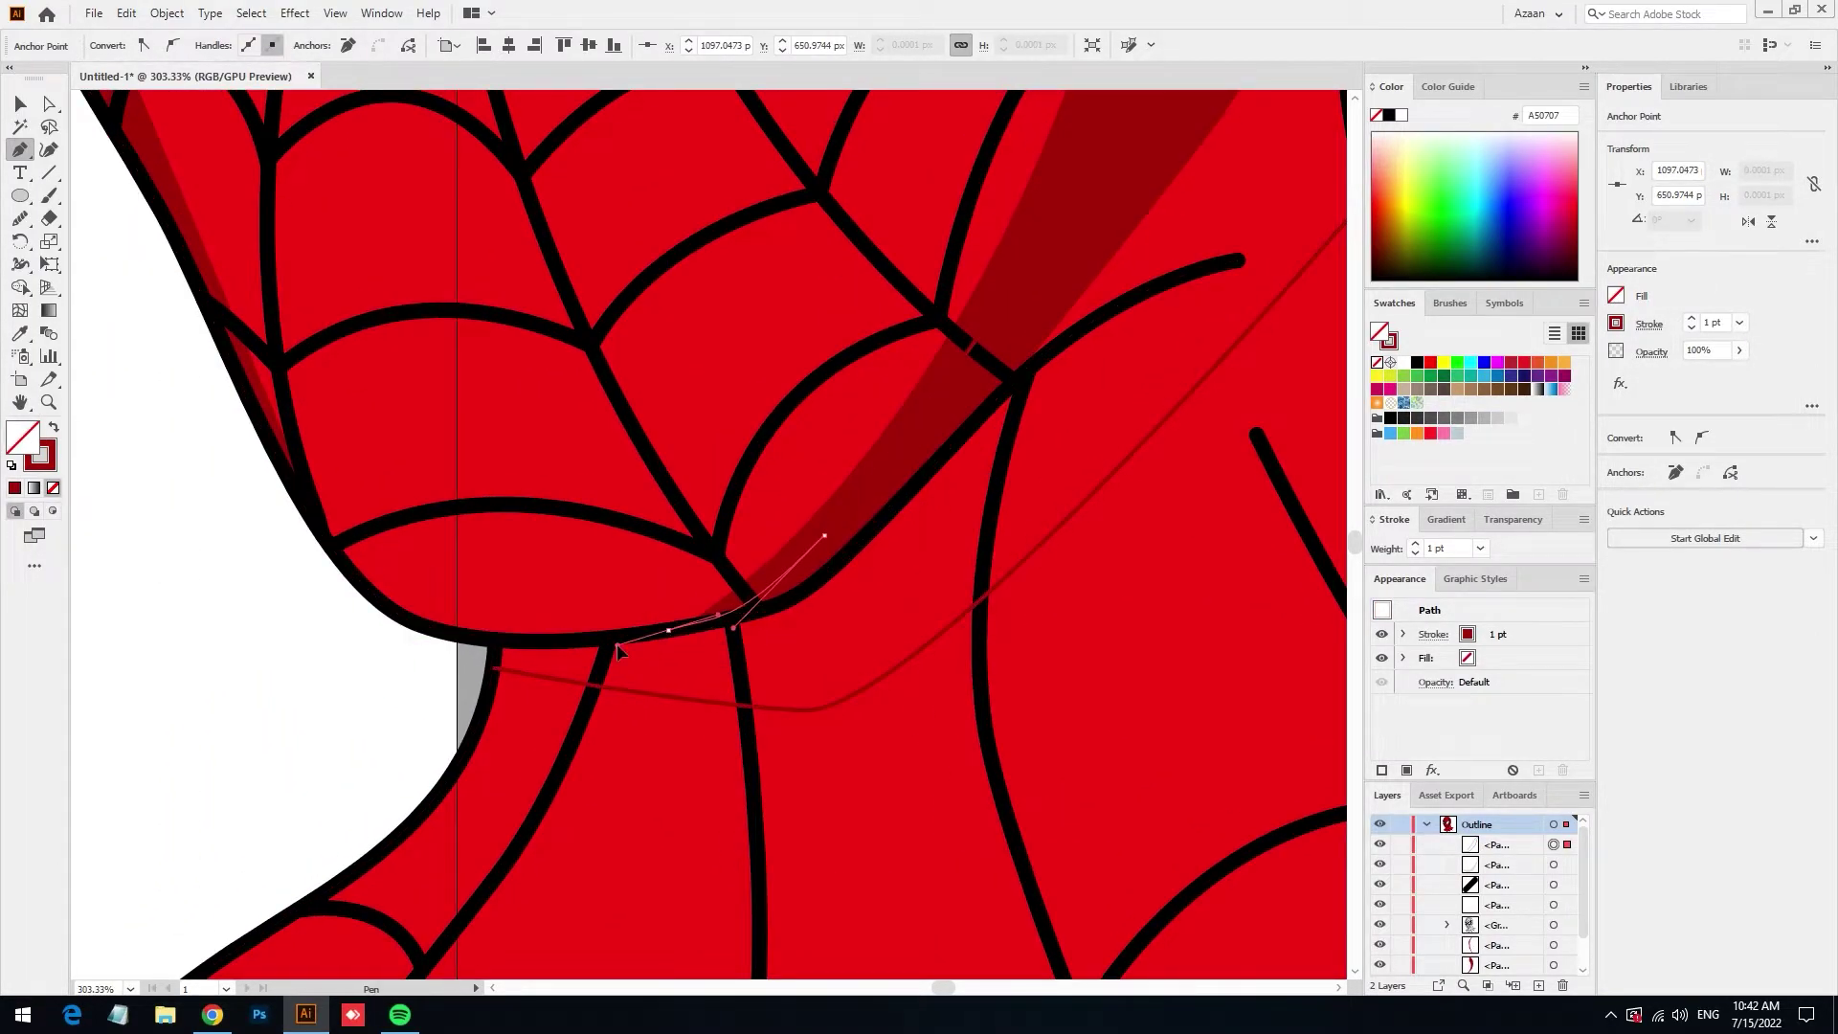
click(499, 638)
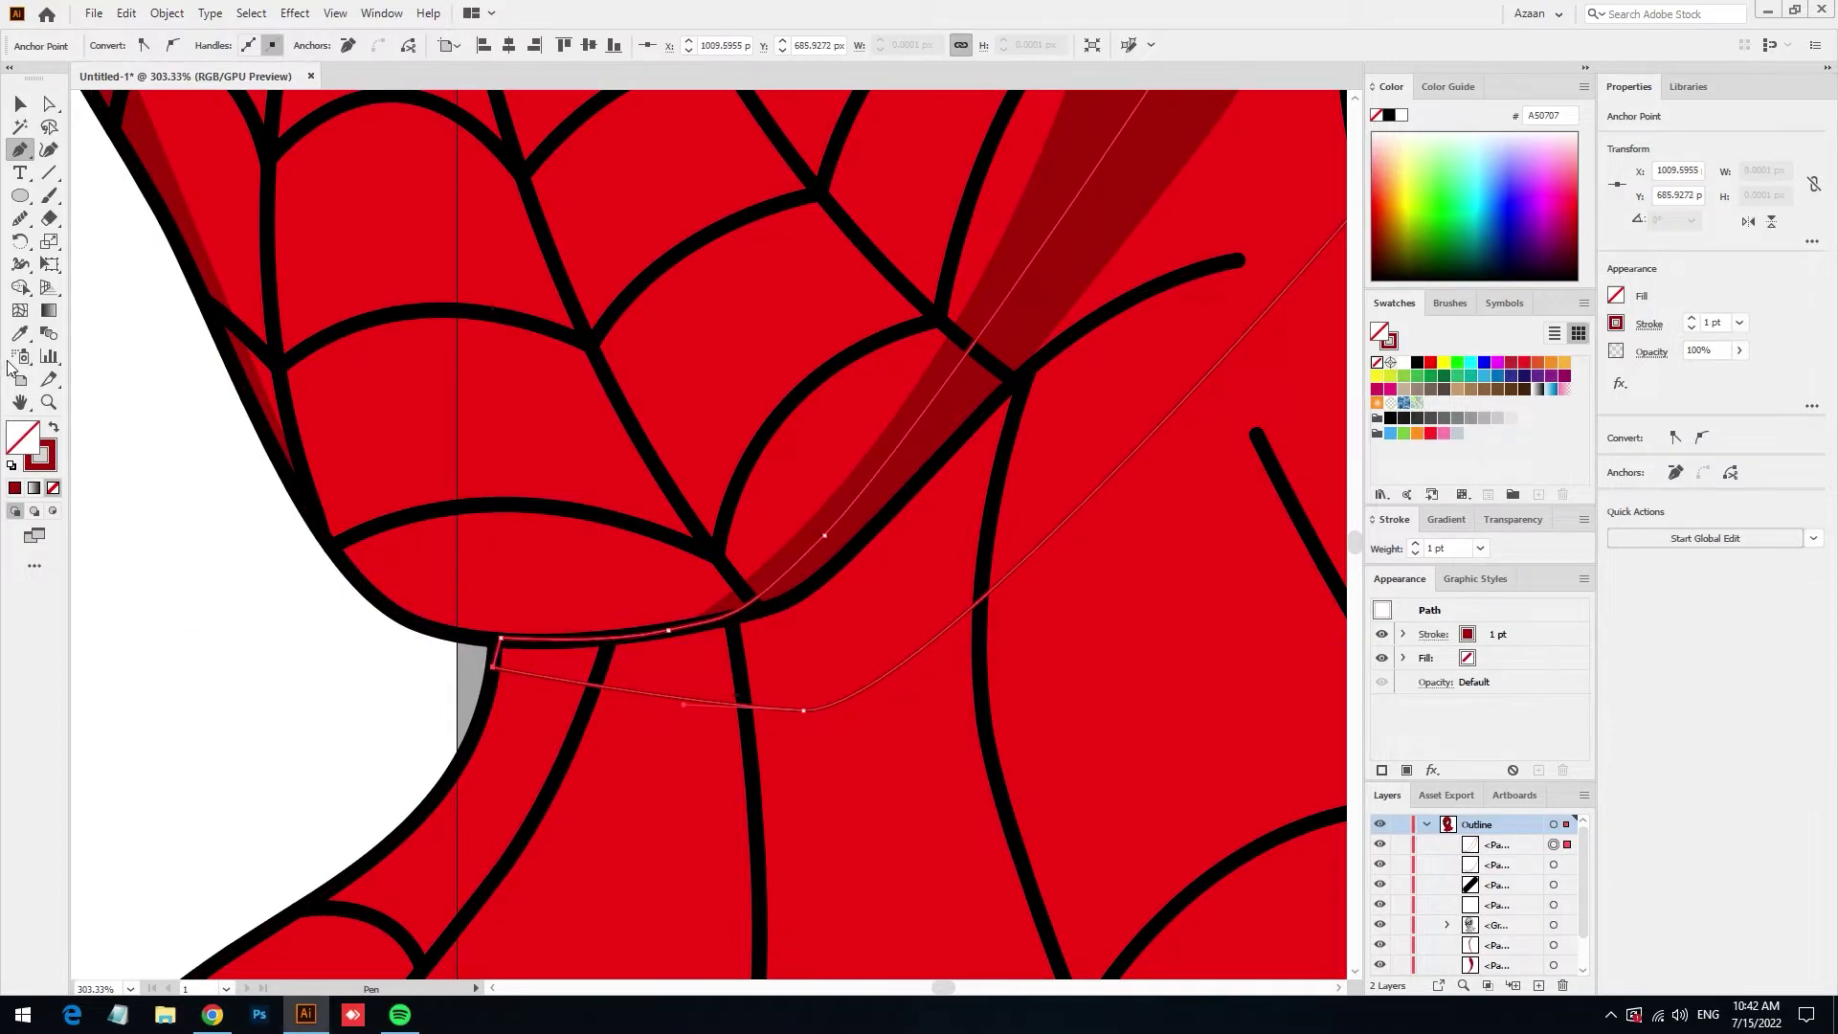
click(1053, 269)
Trim the collar tip overhanging the background with Shape Builder
scroll(616, 599, down, 3)
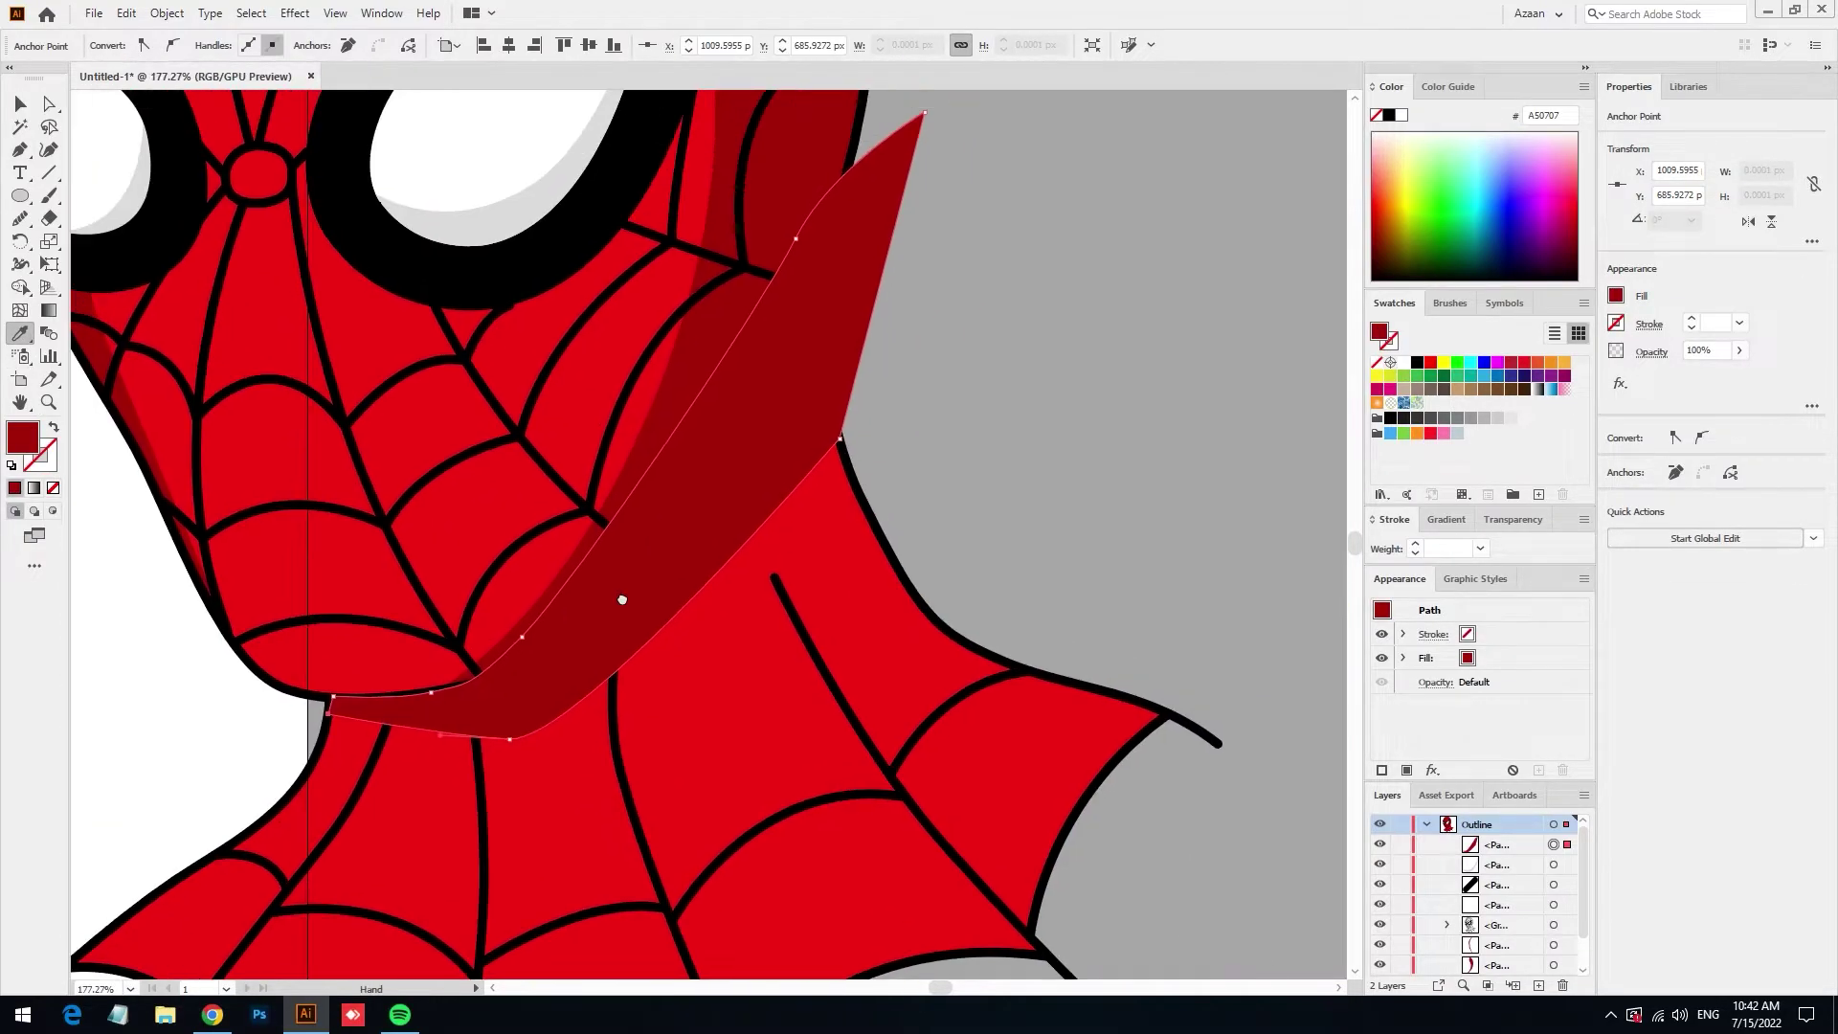
click(19, 102)
shift+click(698, 665)
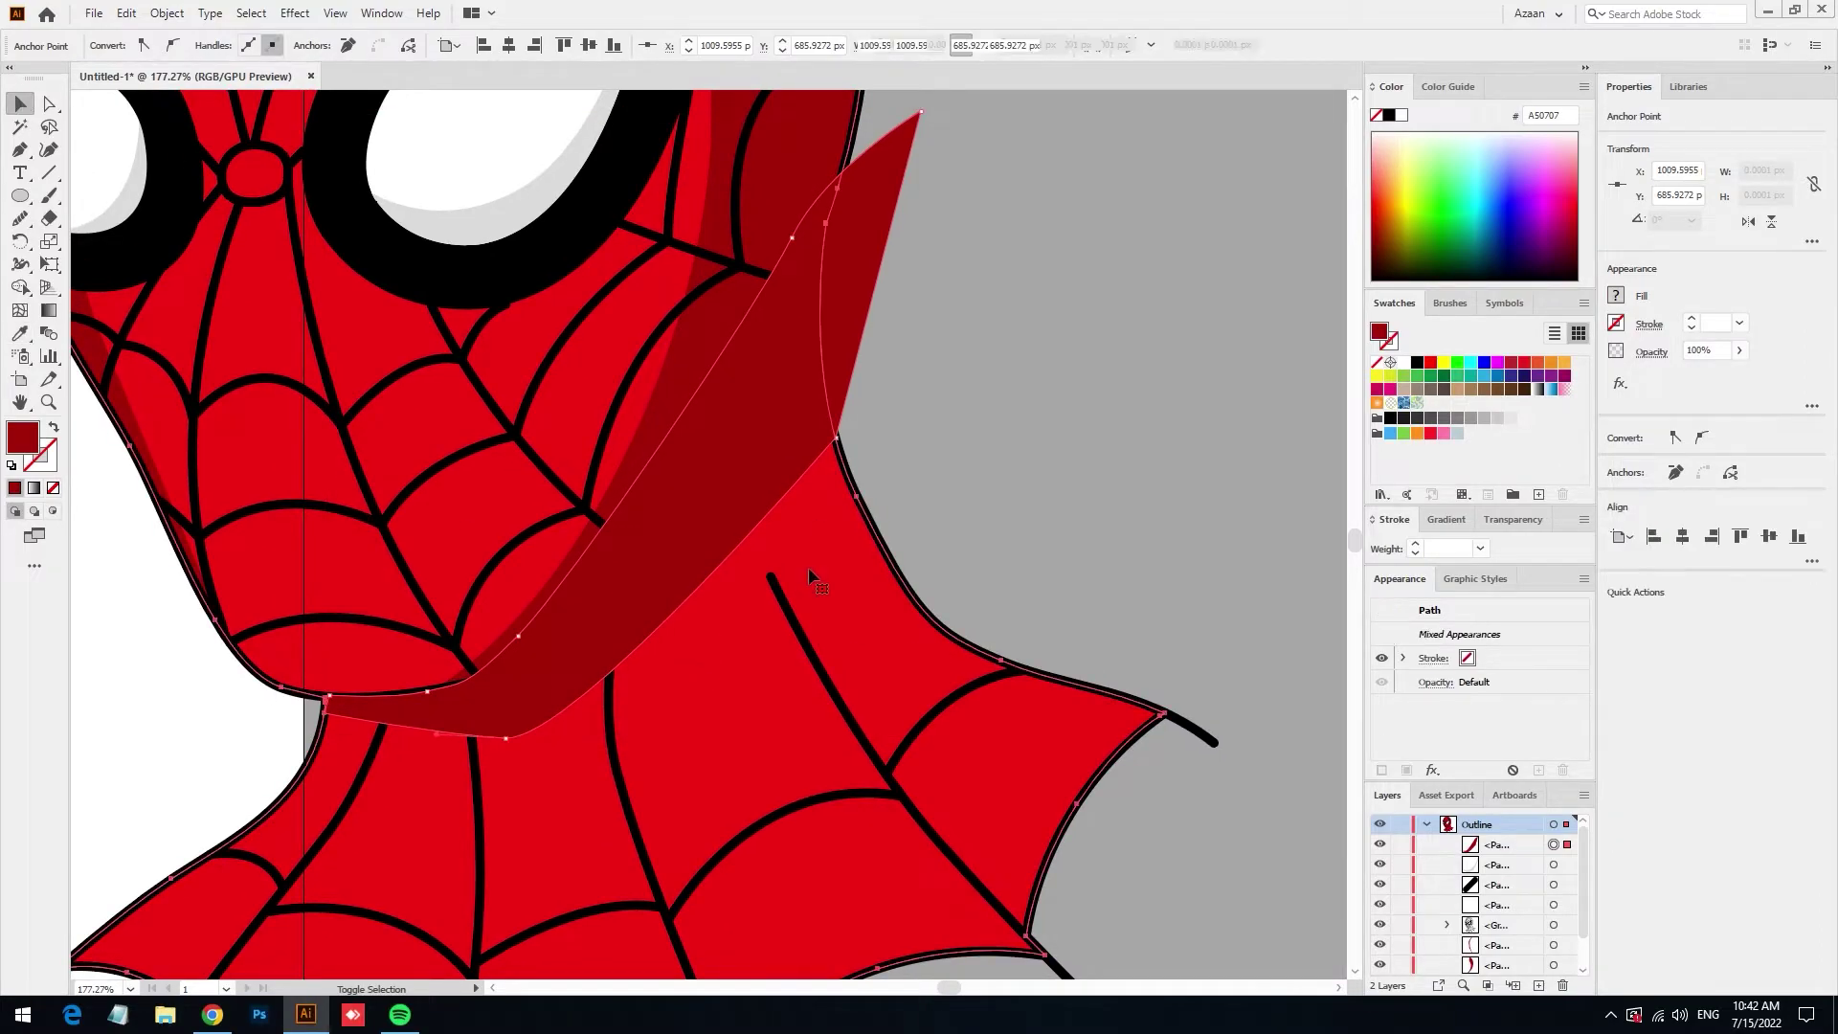
key(shift+m)
alt+click(880, 275)
Send the collar shadow behind the web lines and darken its fill to a deeper red
key(v)
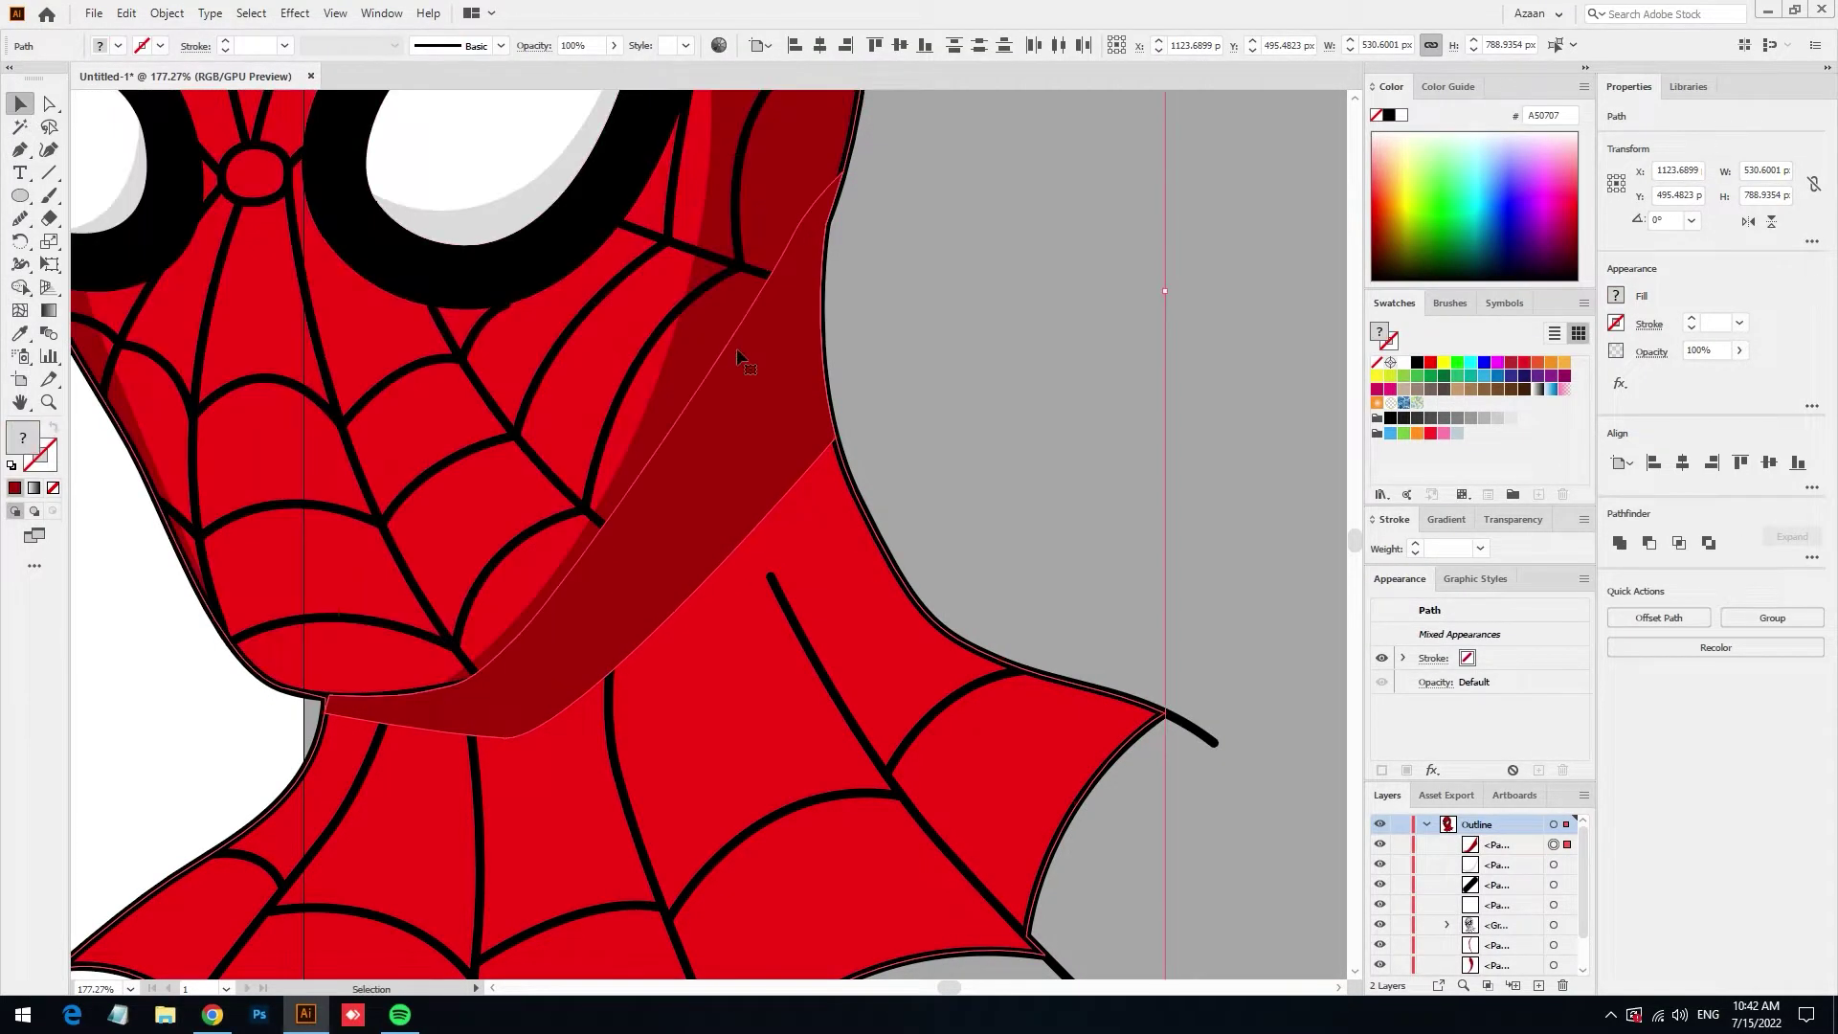
key(ctrl+shift+a)
click(775, 426)
key(ctrl+shift+bracketleft)
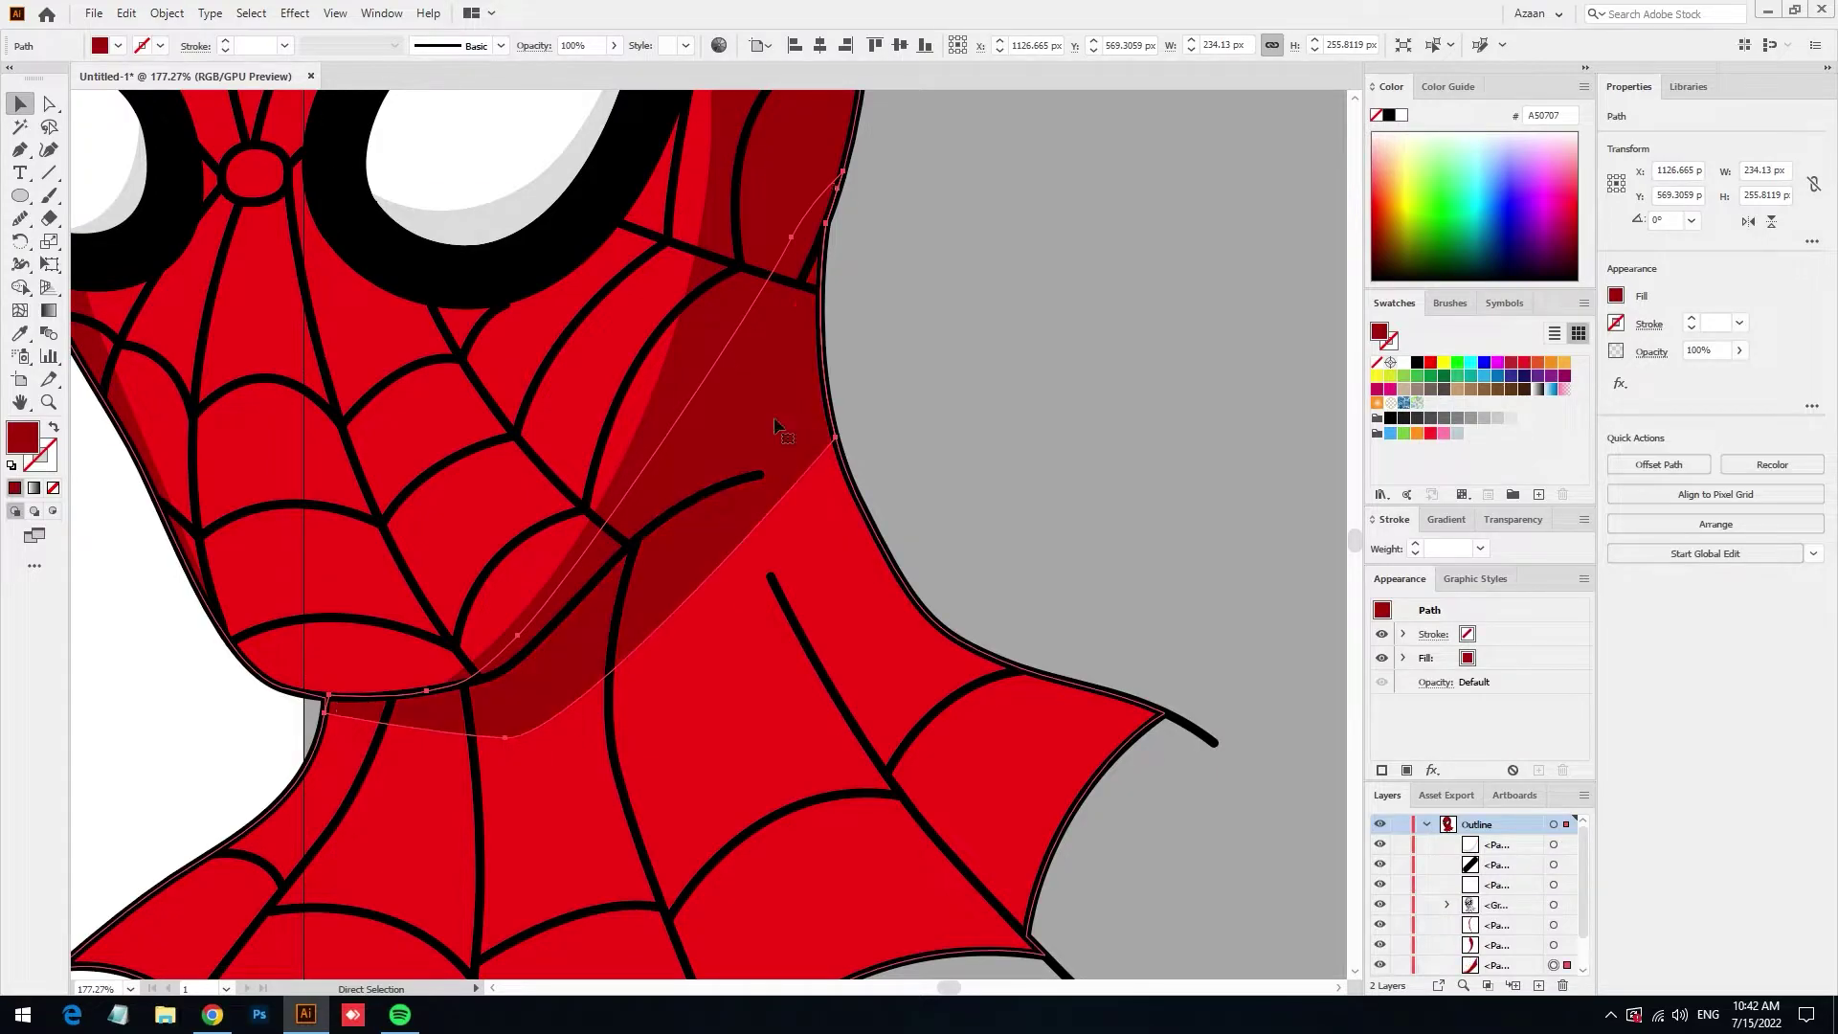
double_click(29, 448)
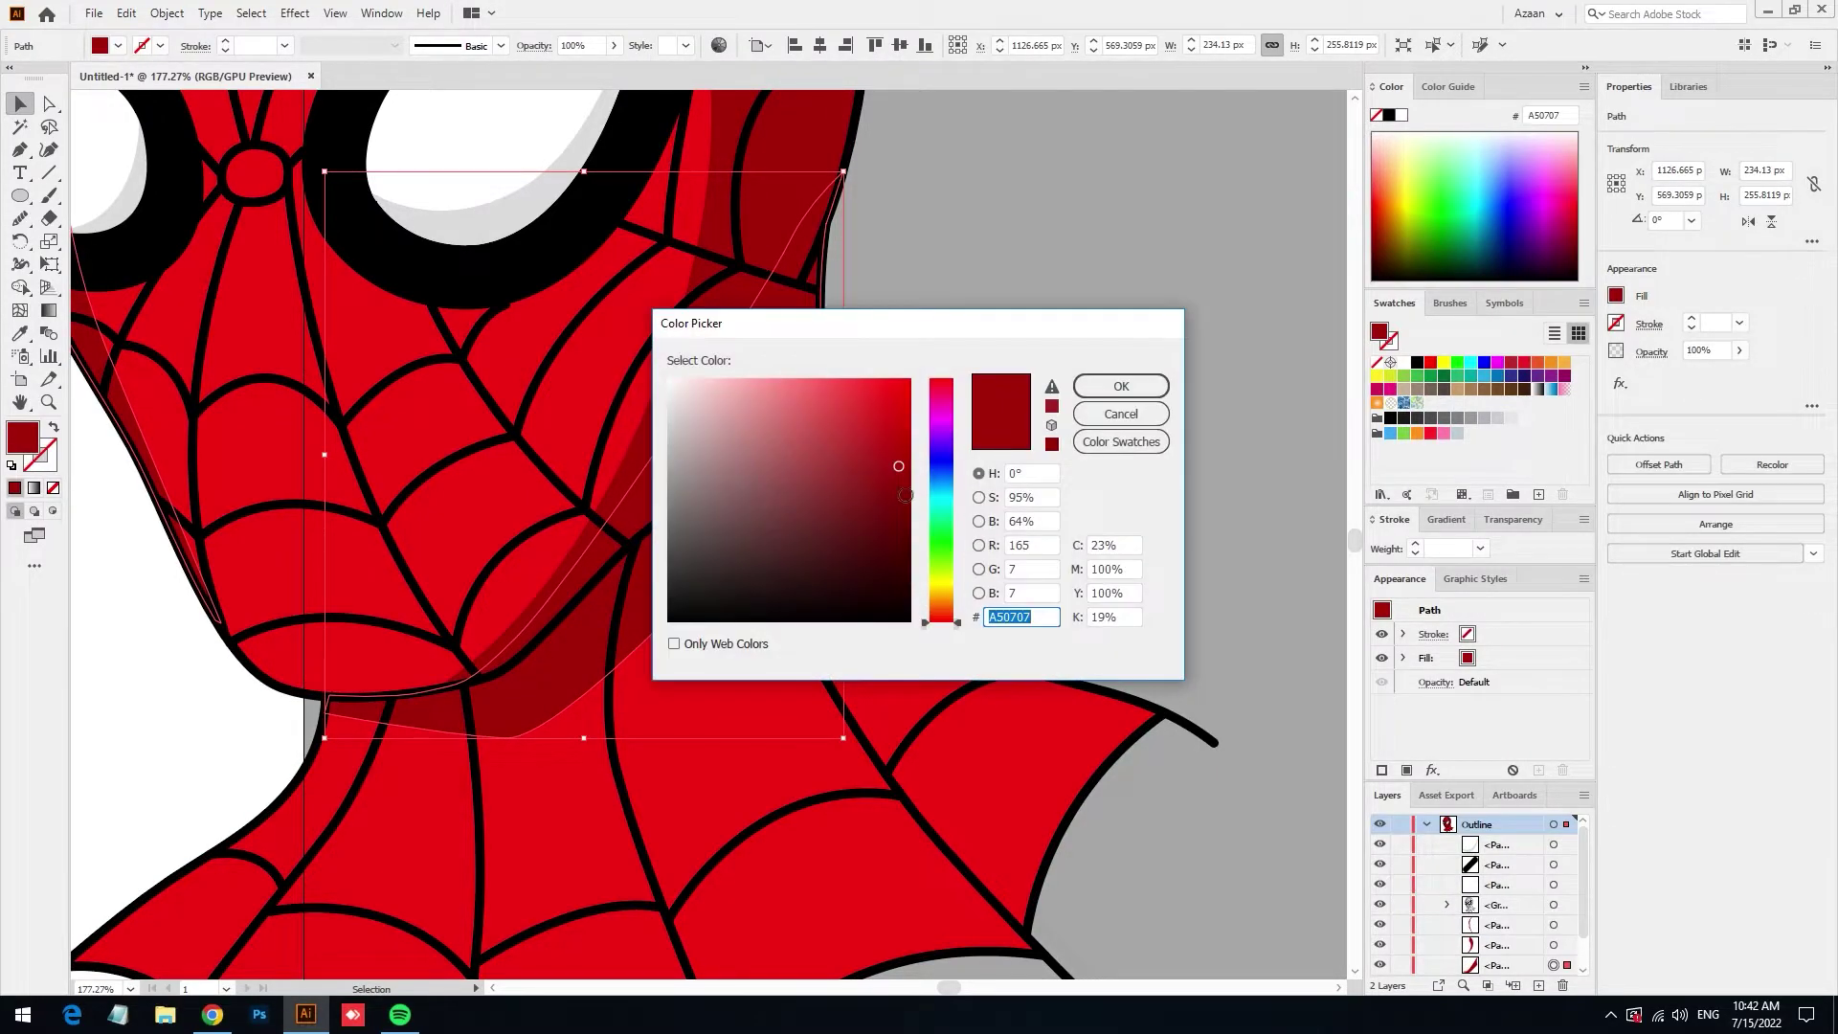
click(1112, 387)
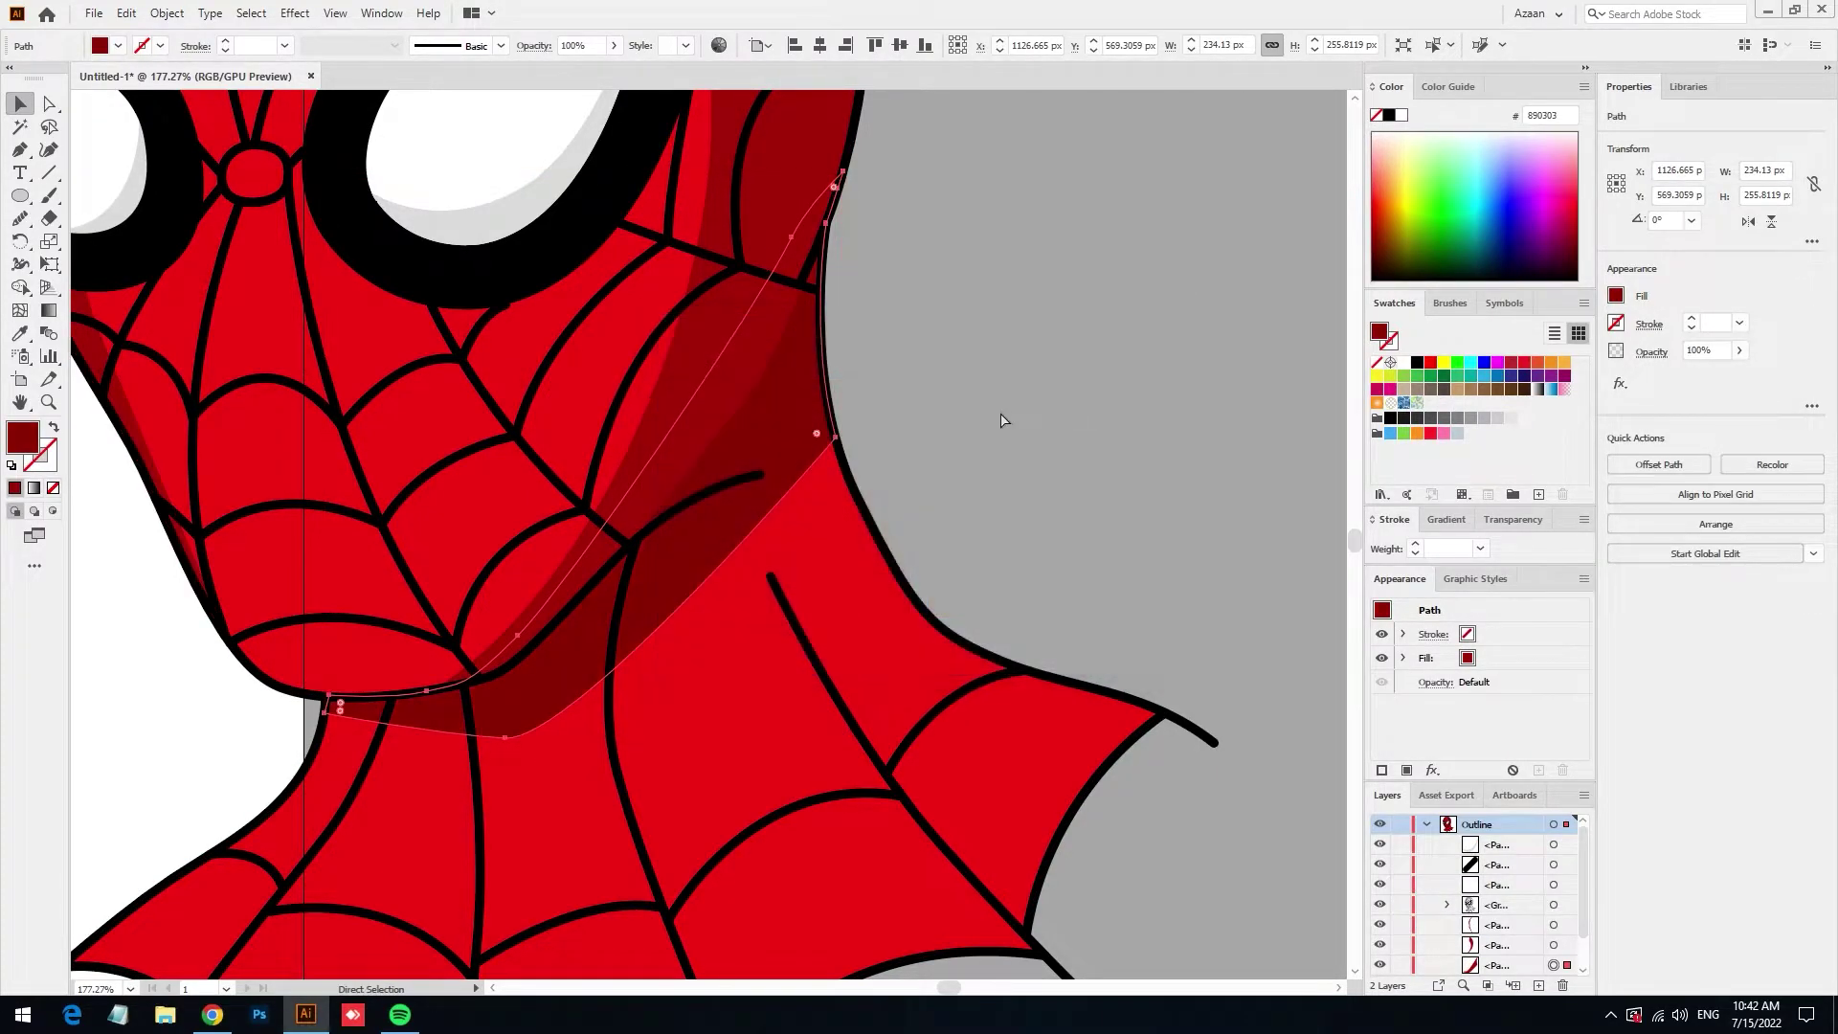
double_click(38, 437)
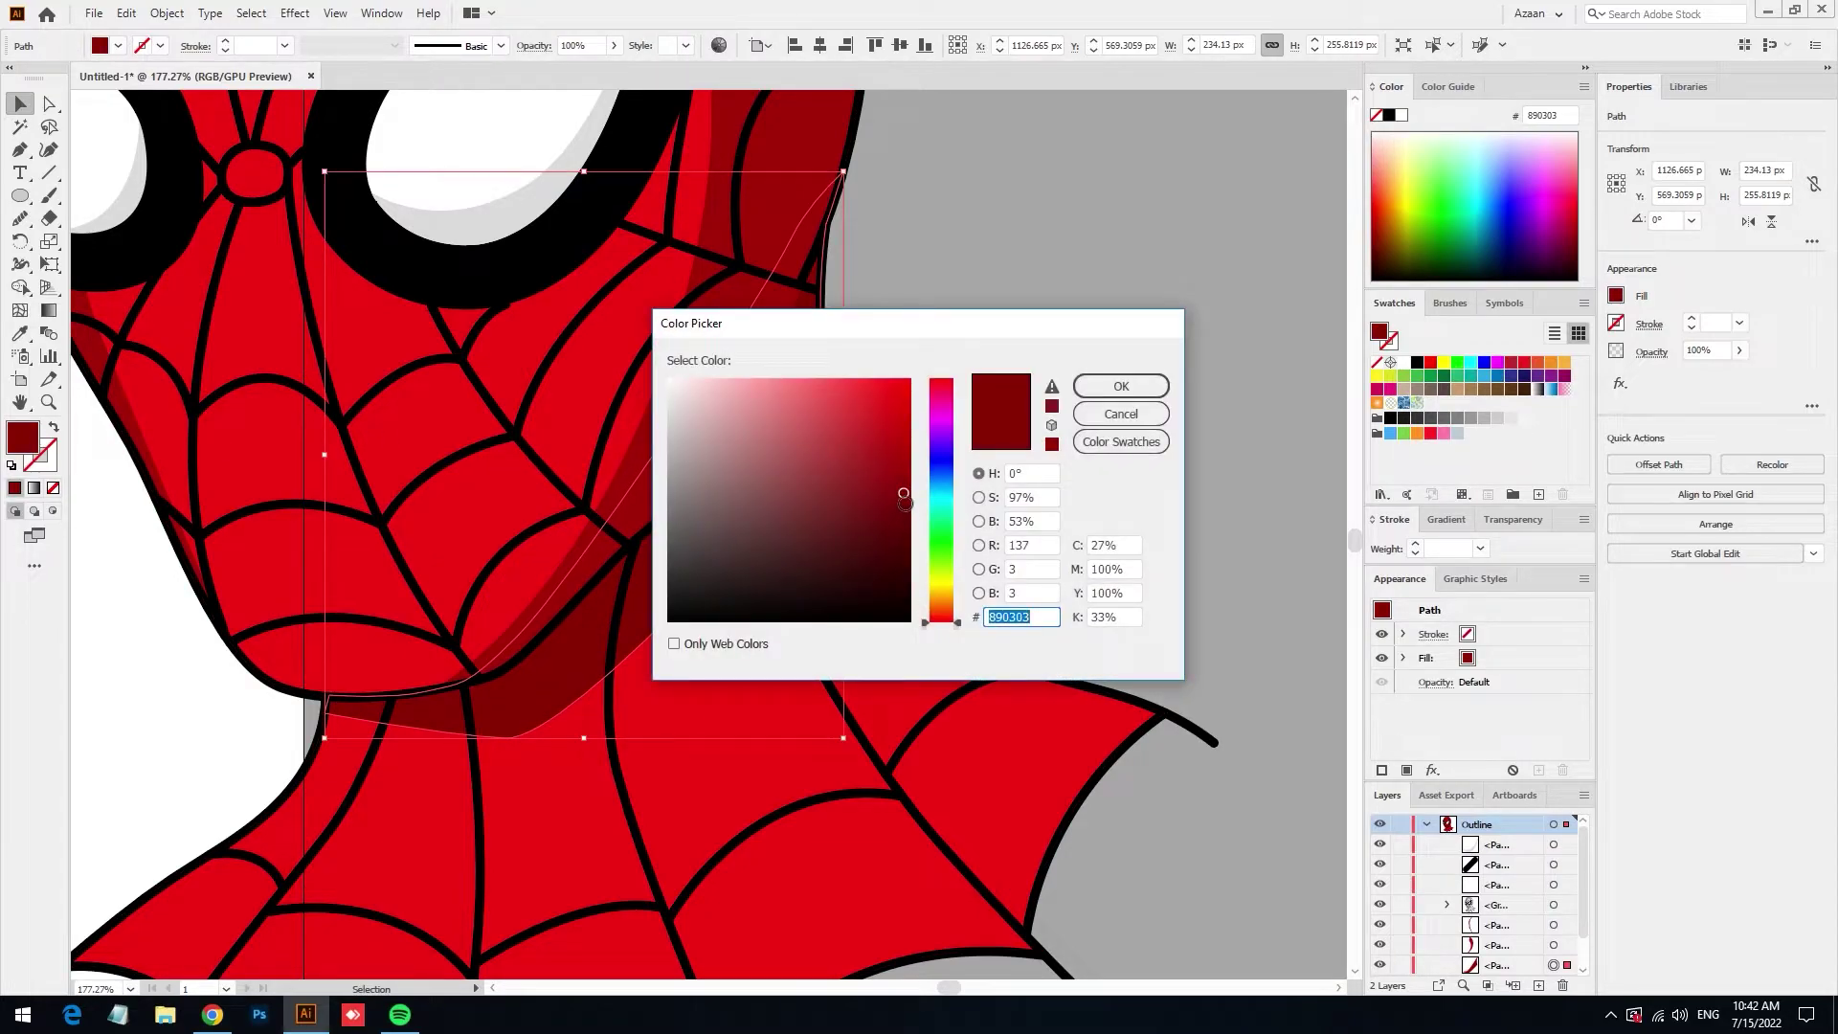
click(1117, 383)
Zoom in on the lower edge of the larger eye
key(ctrl+shift+a)
key(ctrl+0)
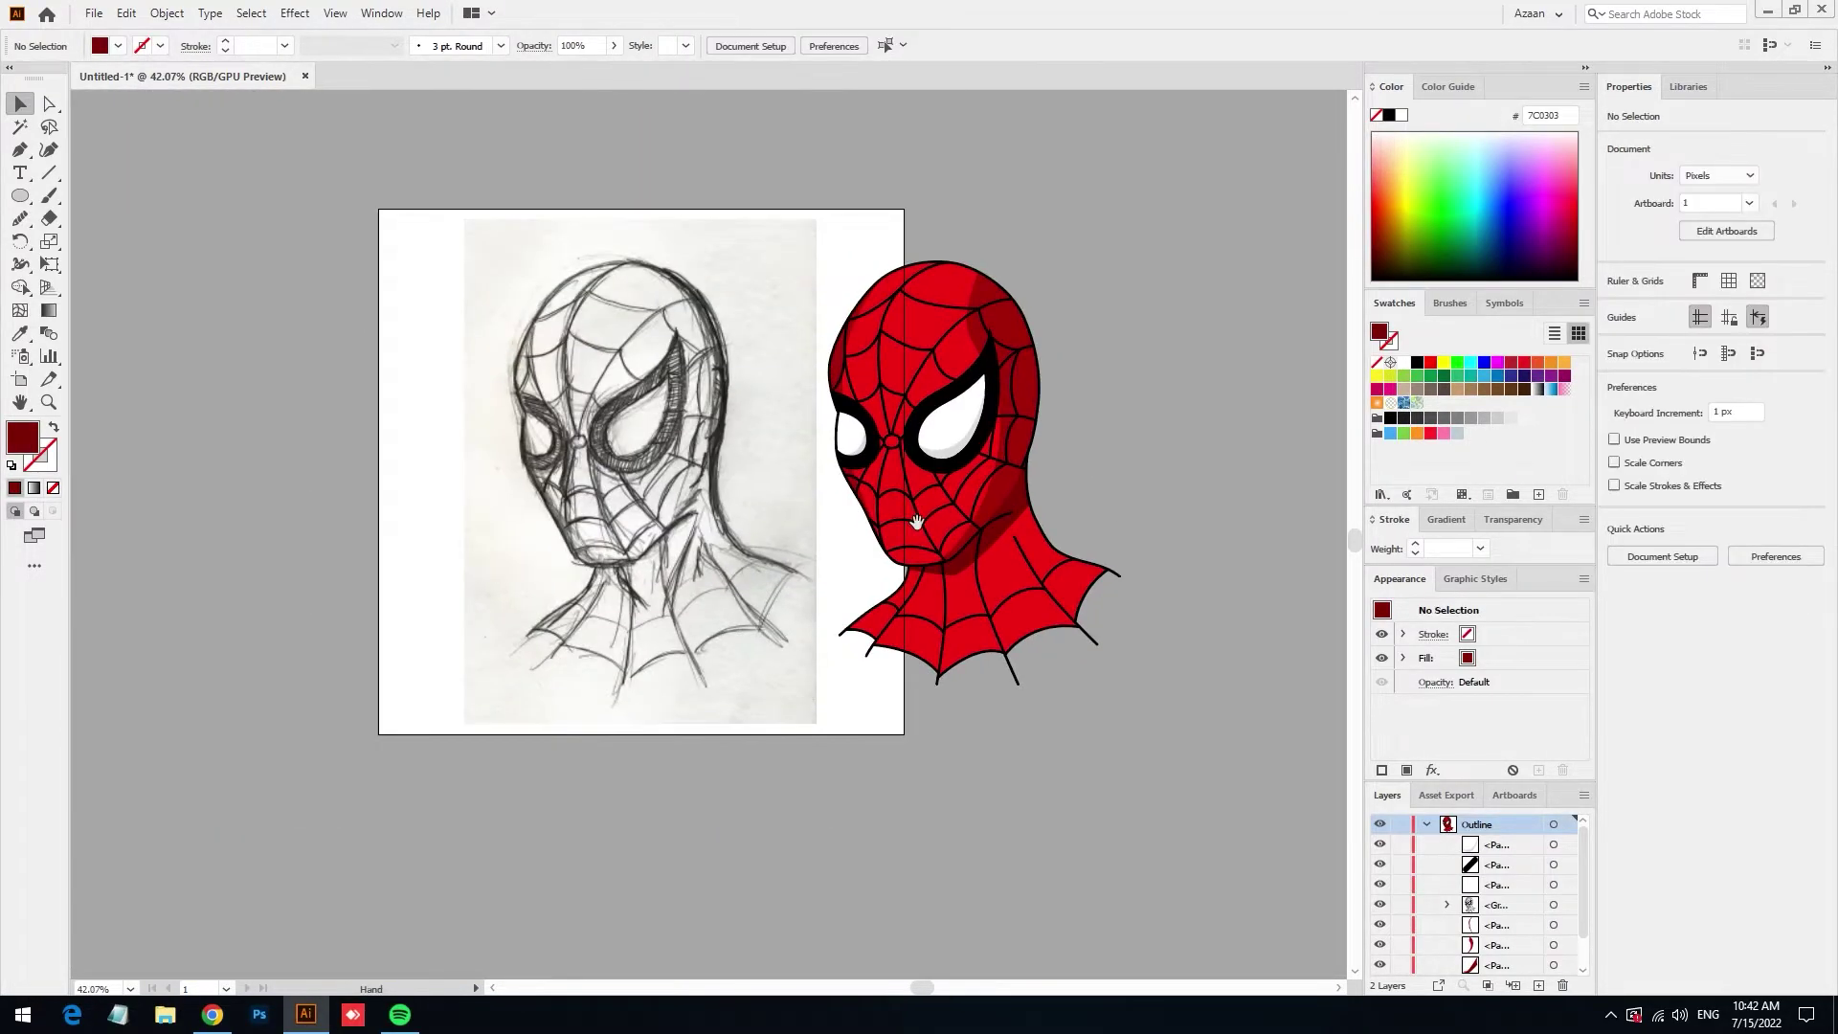
scroll(829, 705, up, 2)
scroll(846, 654, up, 1)
scroll(900, 598, up, 1)
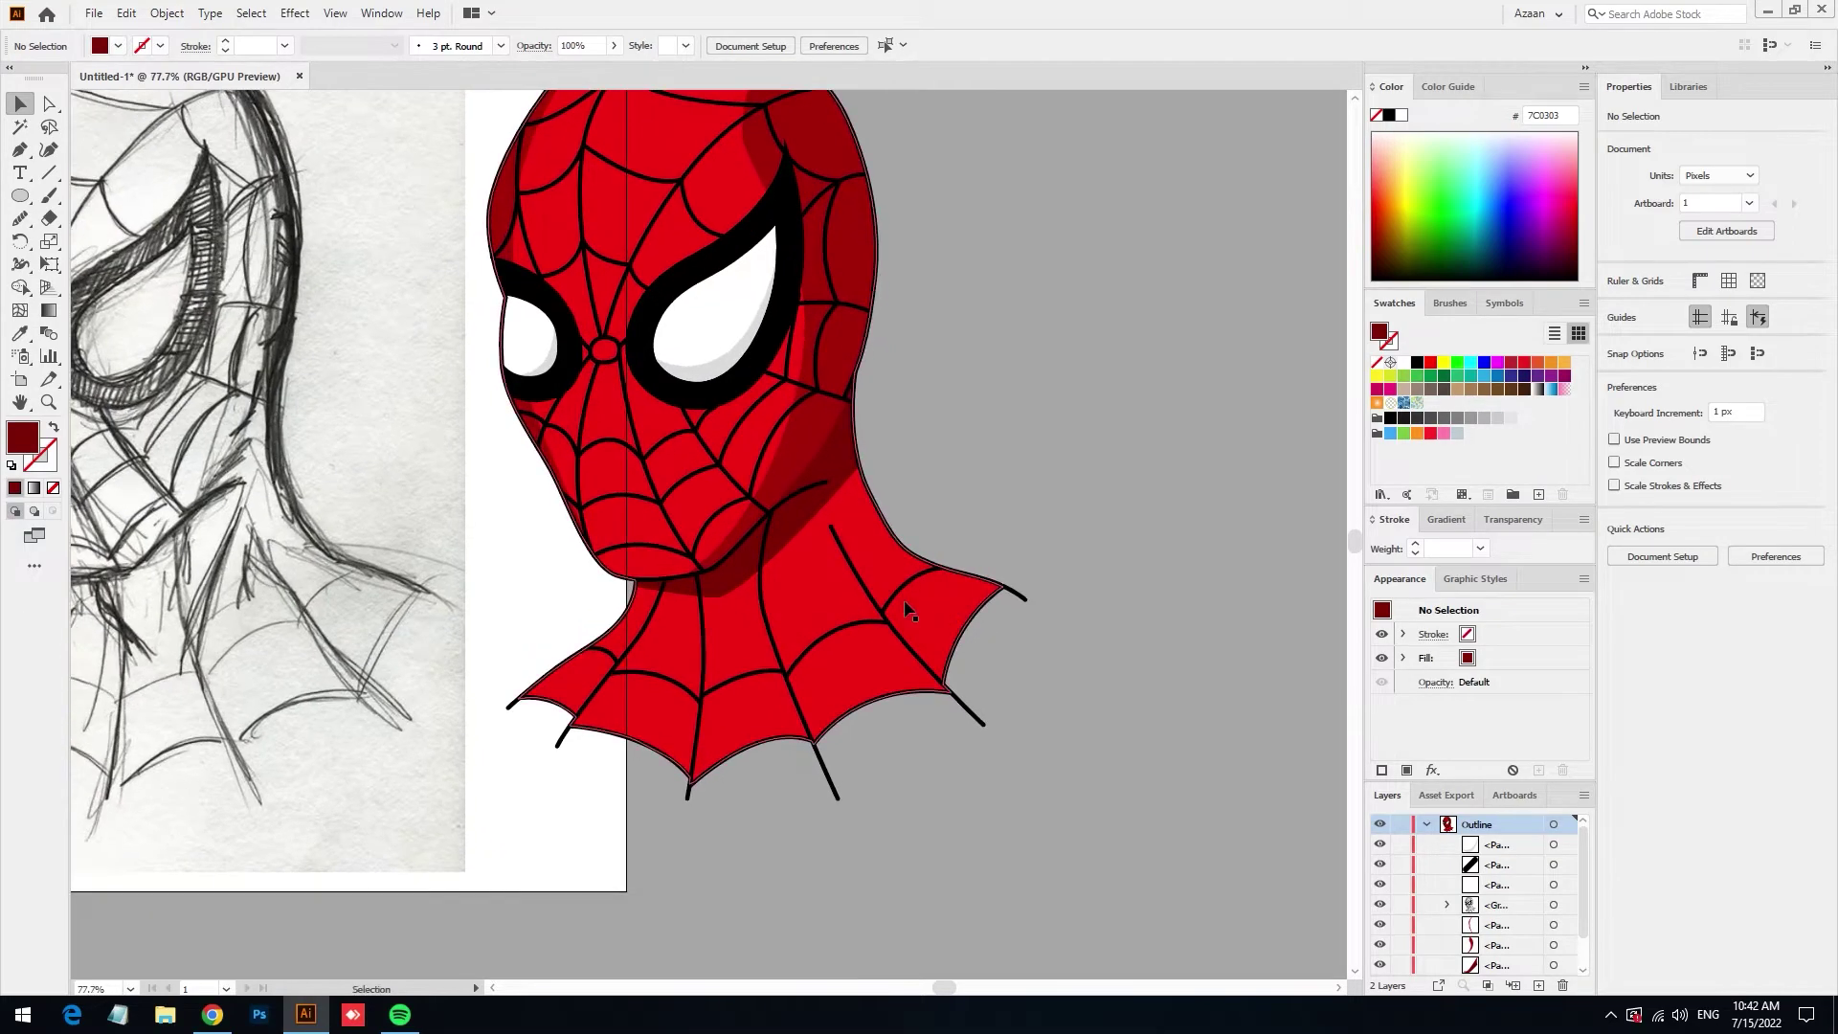
key(p)
key(ctrl+0)
scroll(720, 403, up, 1)
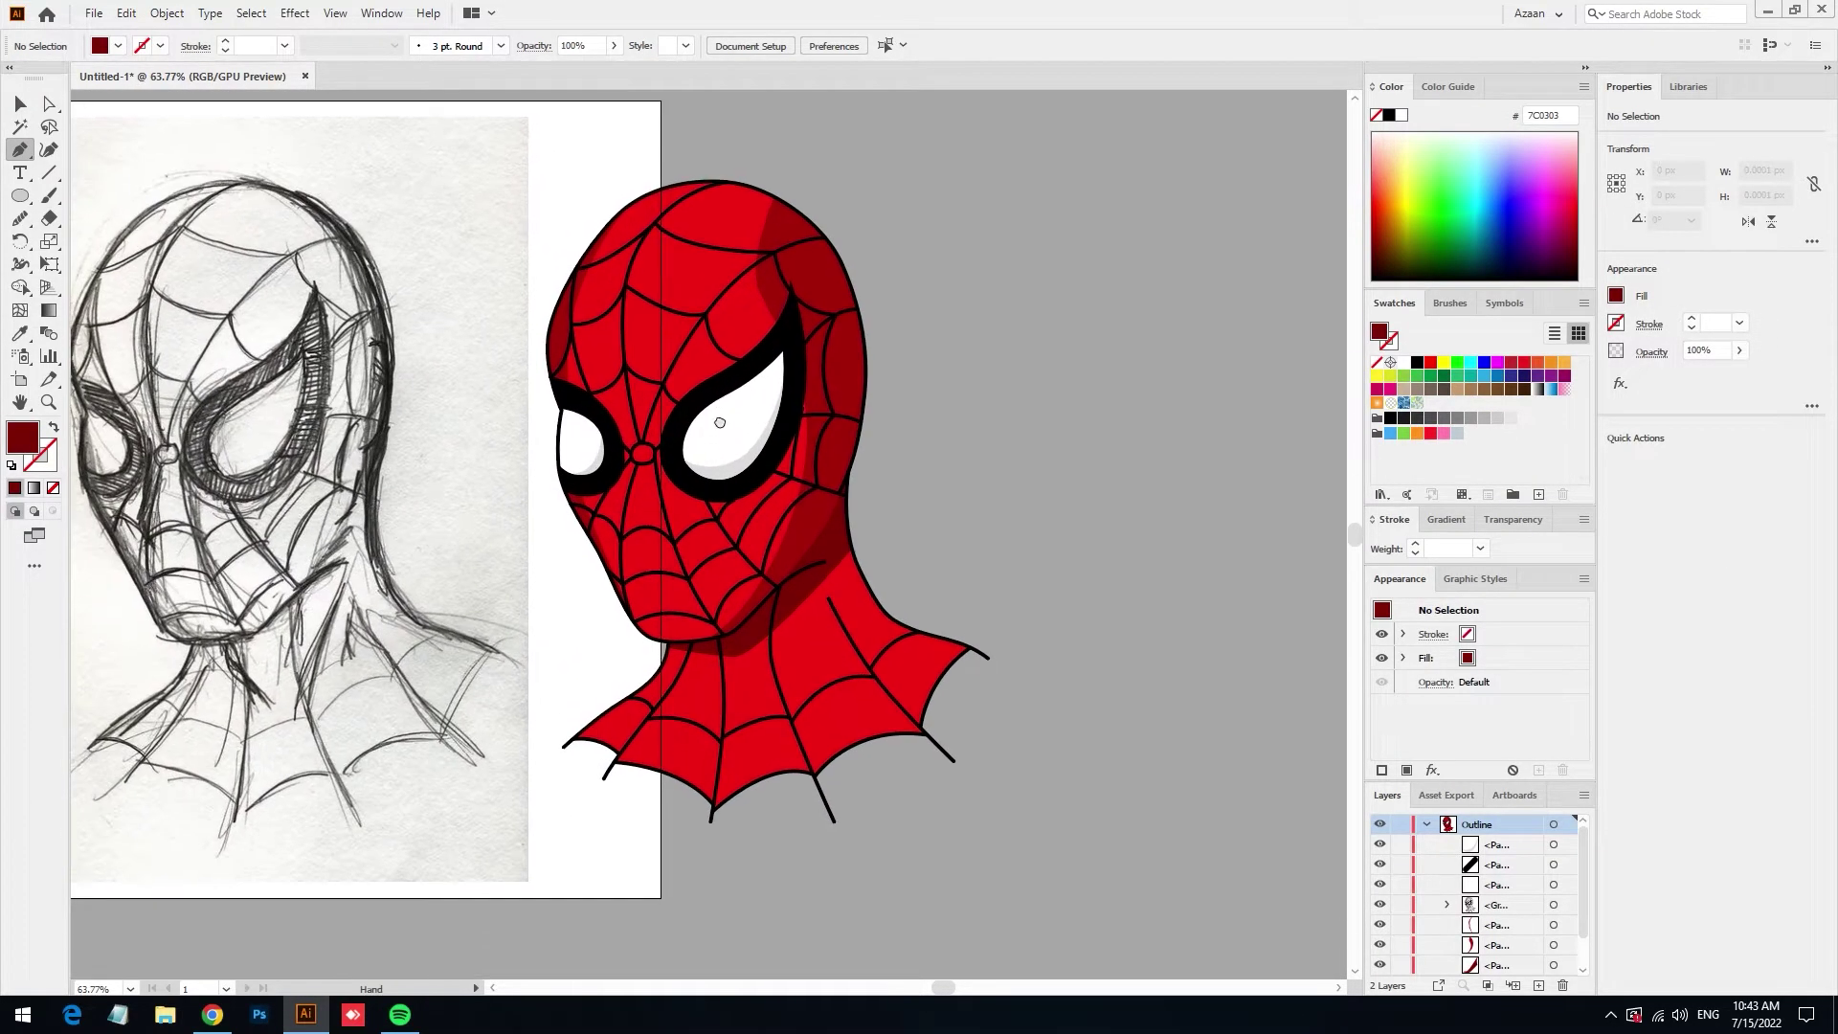
scroll(730, 743, up, 1)
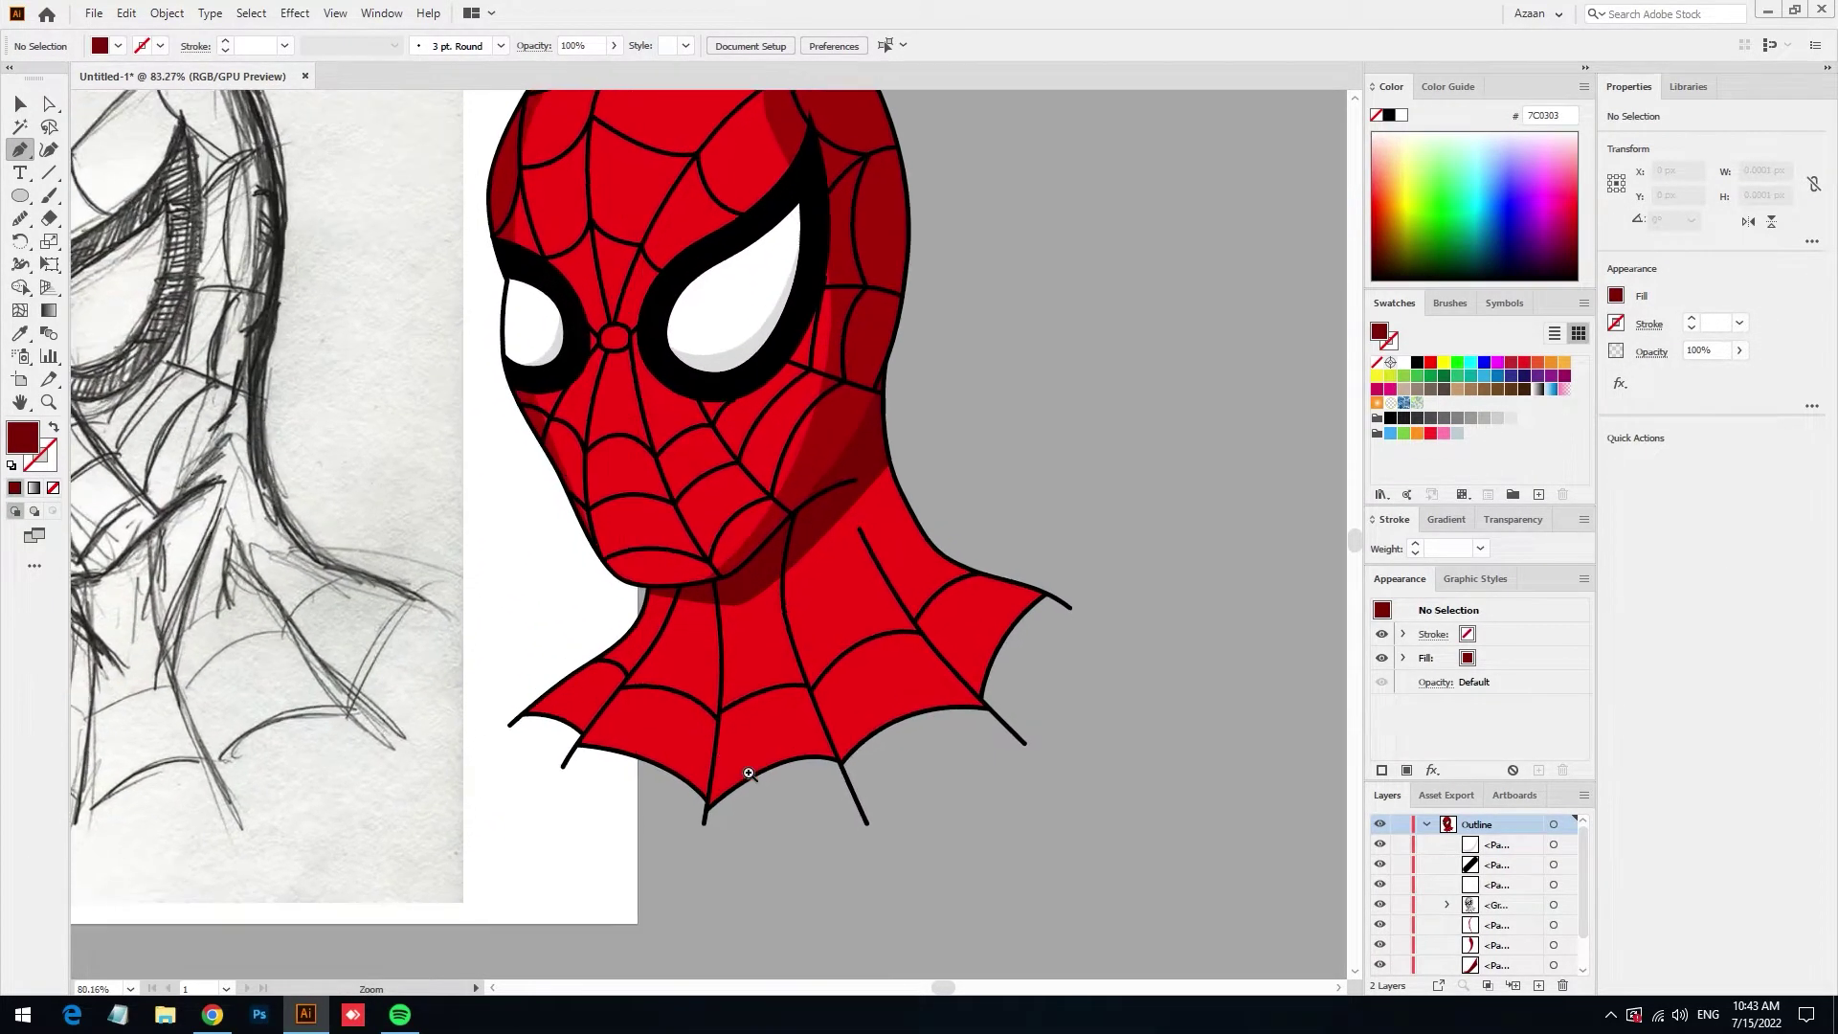
scroll(731, 756, up, 1)
scroll(795, 727, up, 2)
scroll(810, 671, up, 2)
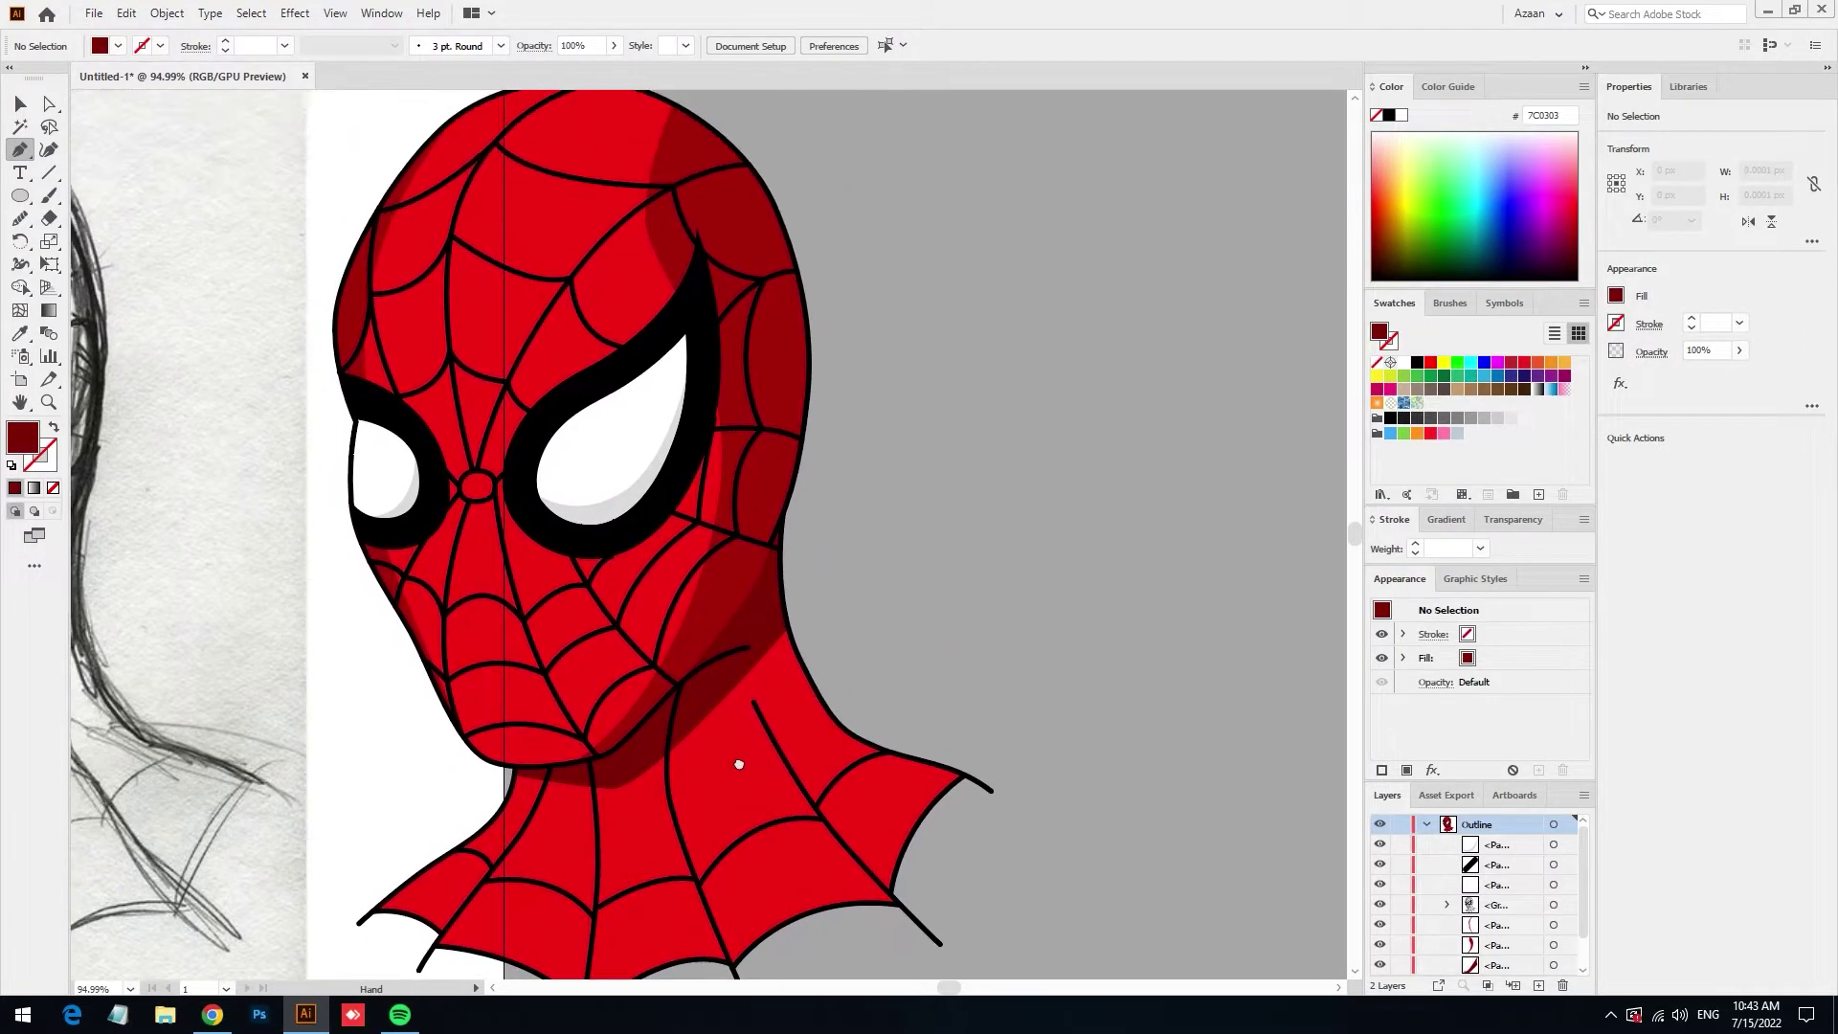
scroll(795, 660, down, 3)
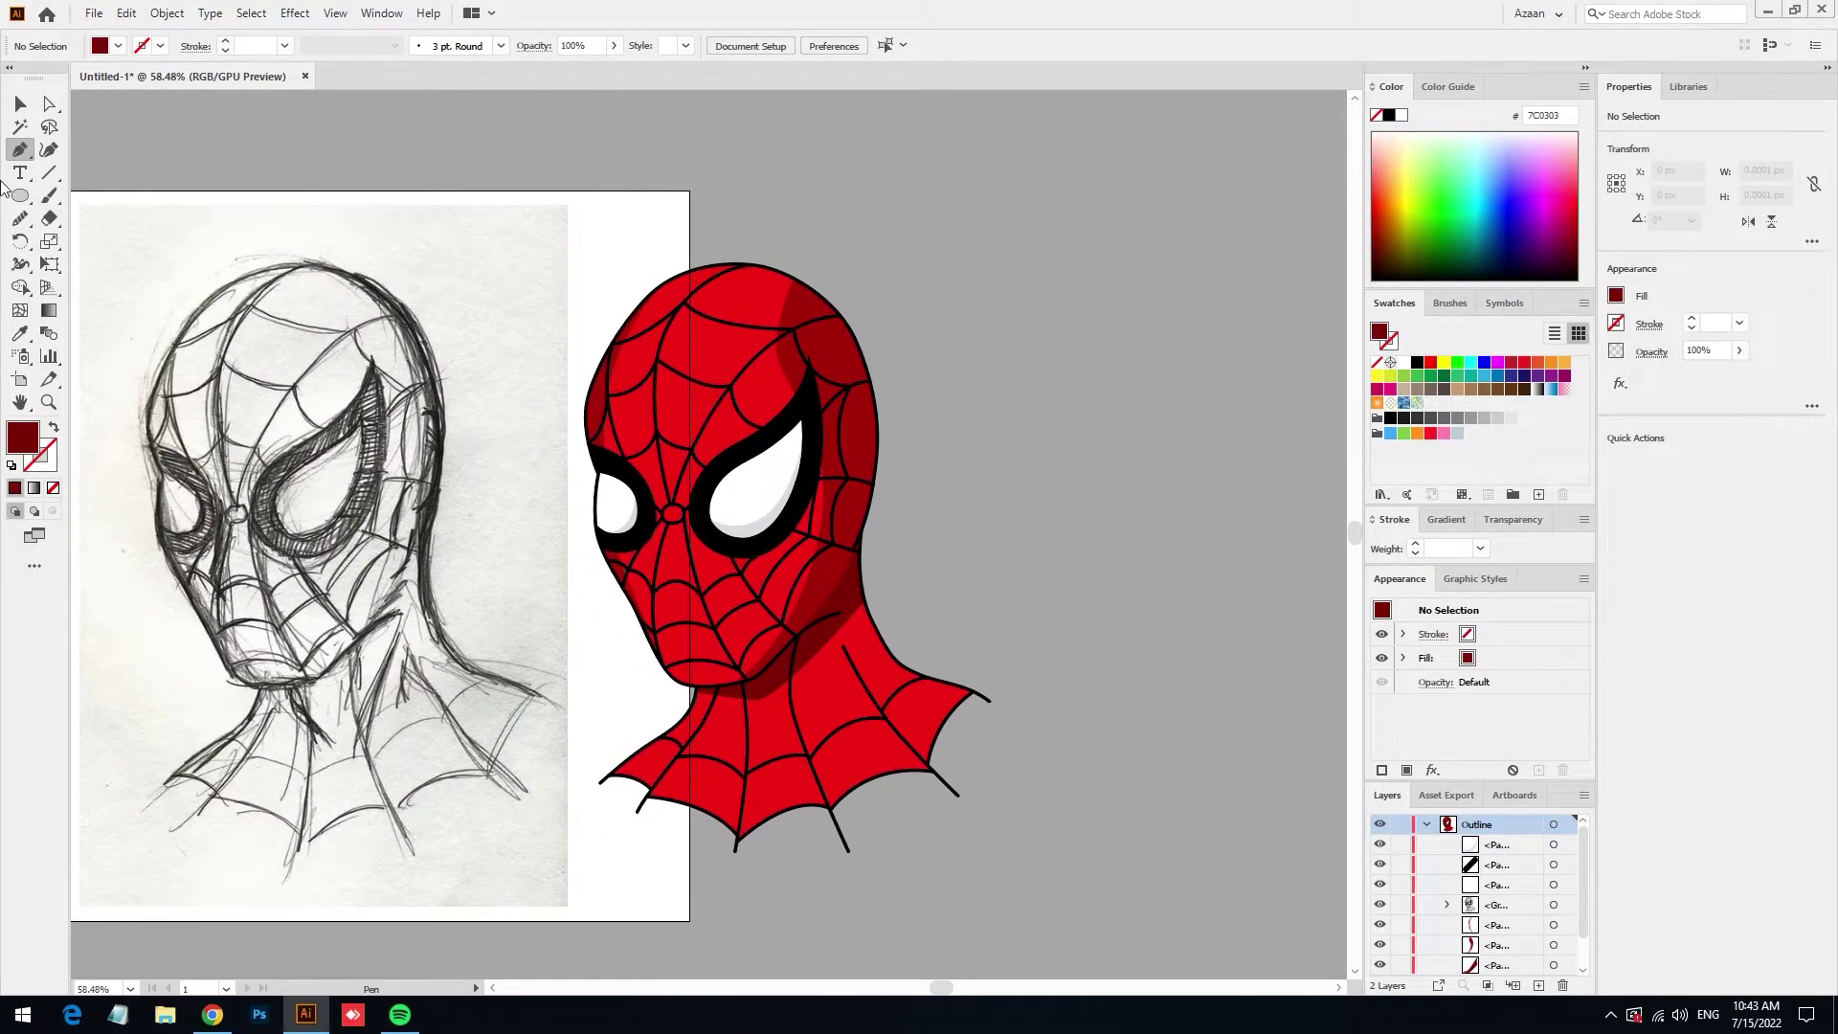
scroll(952, 583, up, 1)
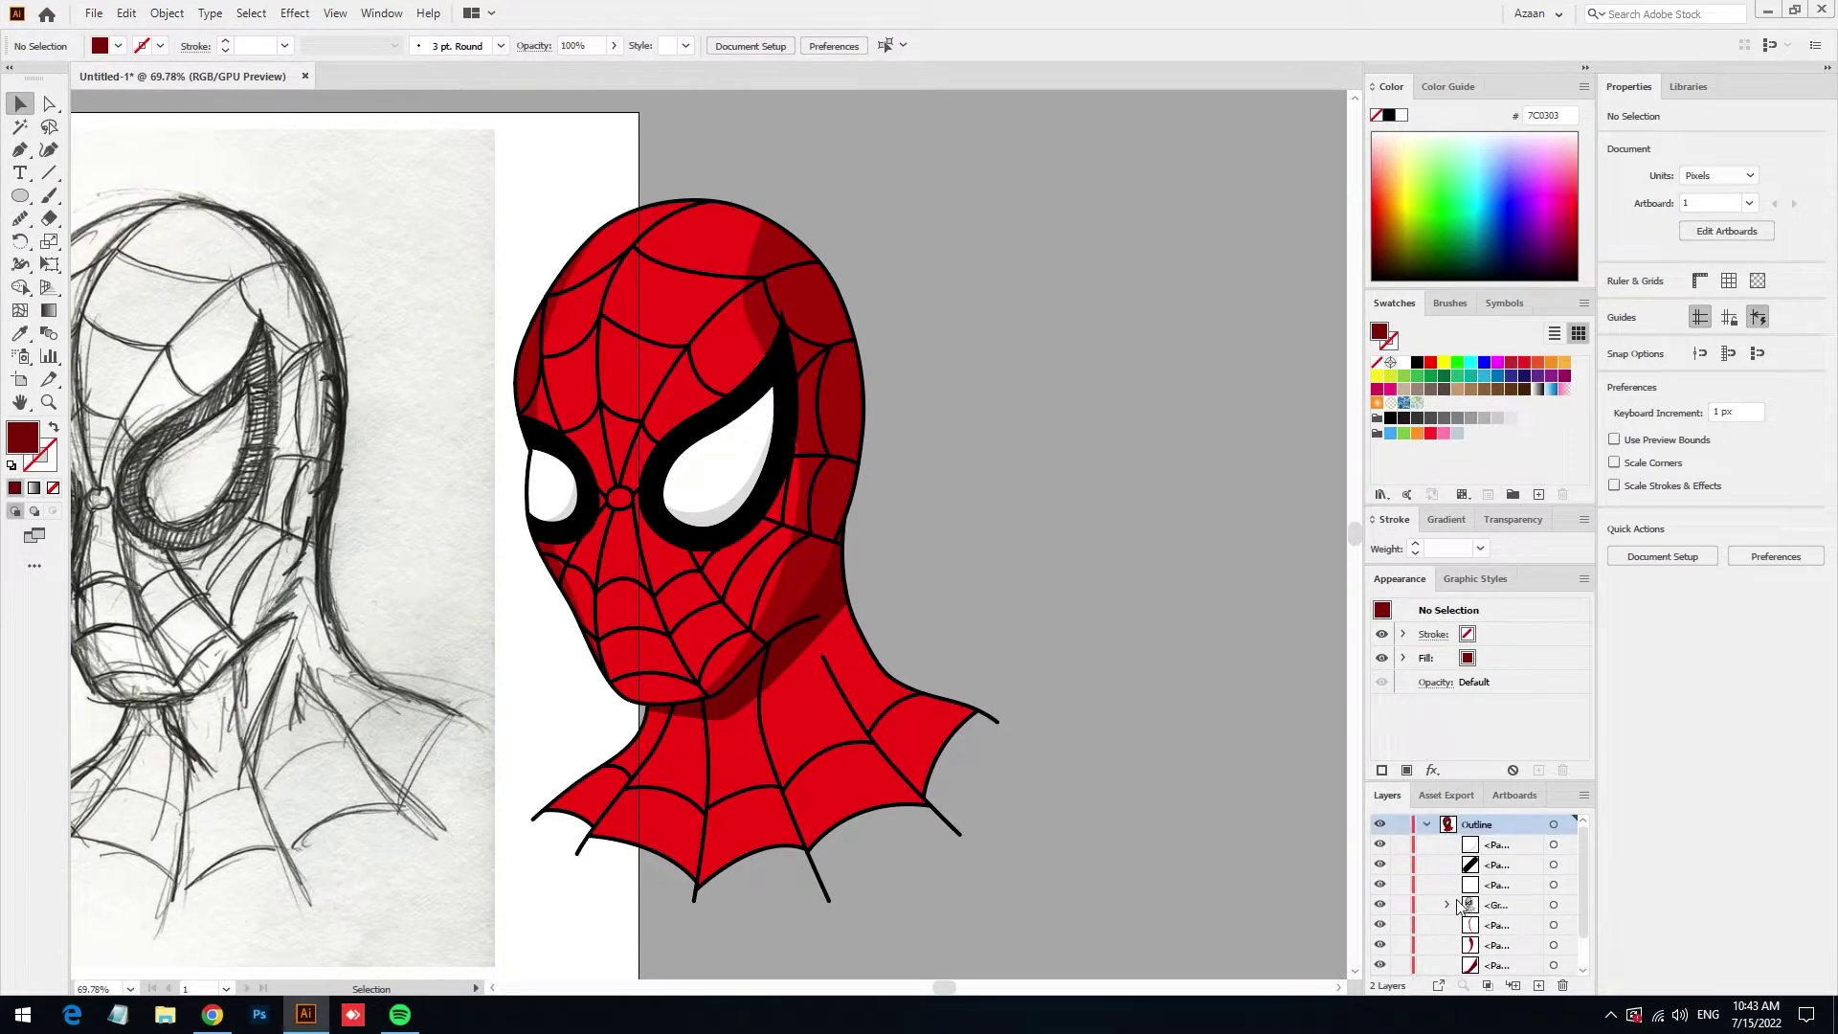
Drag the web line under the larger eye to meet its black outline, then zoom out
click(1552, 905)
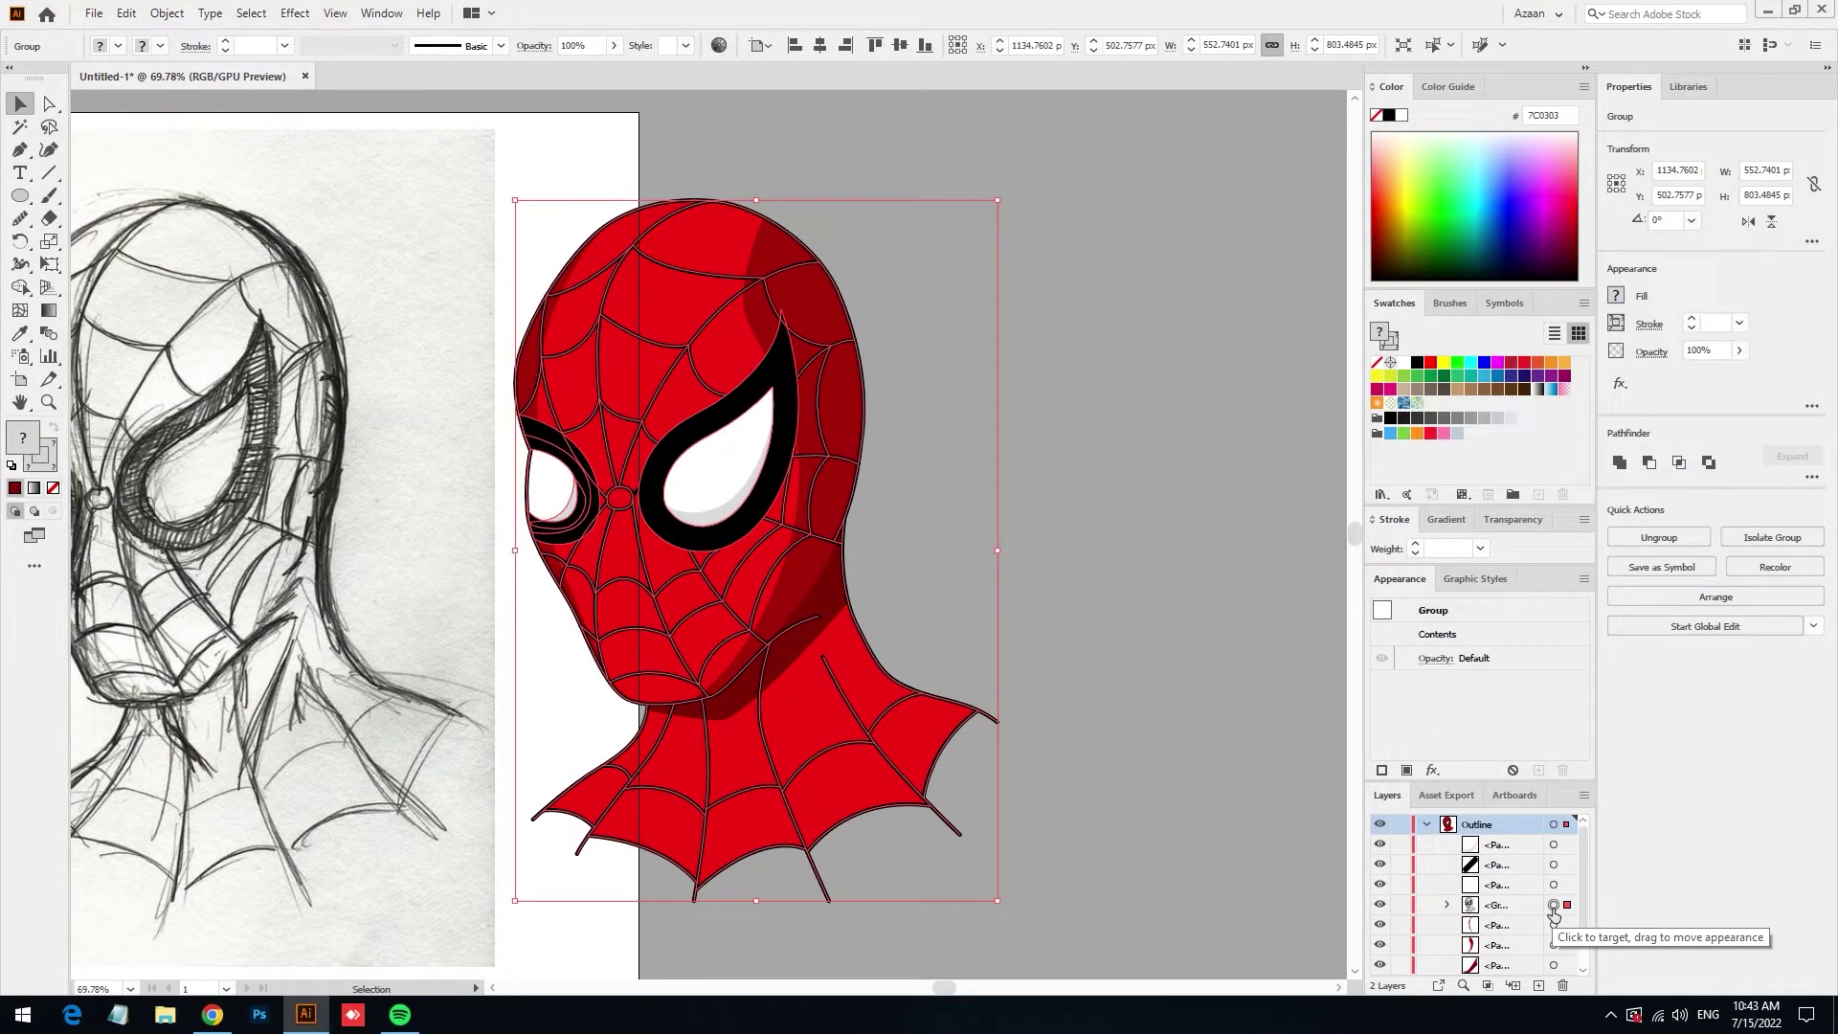
click(1088, 622)
alt+scroll(761, 526, up, 1)
scroll(765, 522, down, 1)
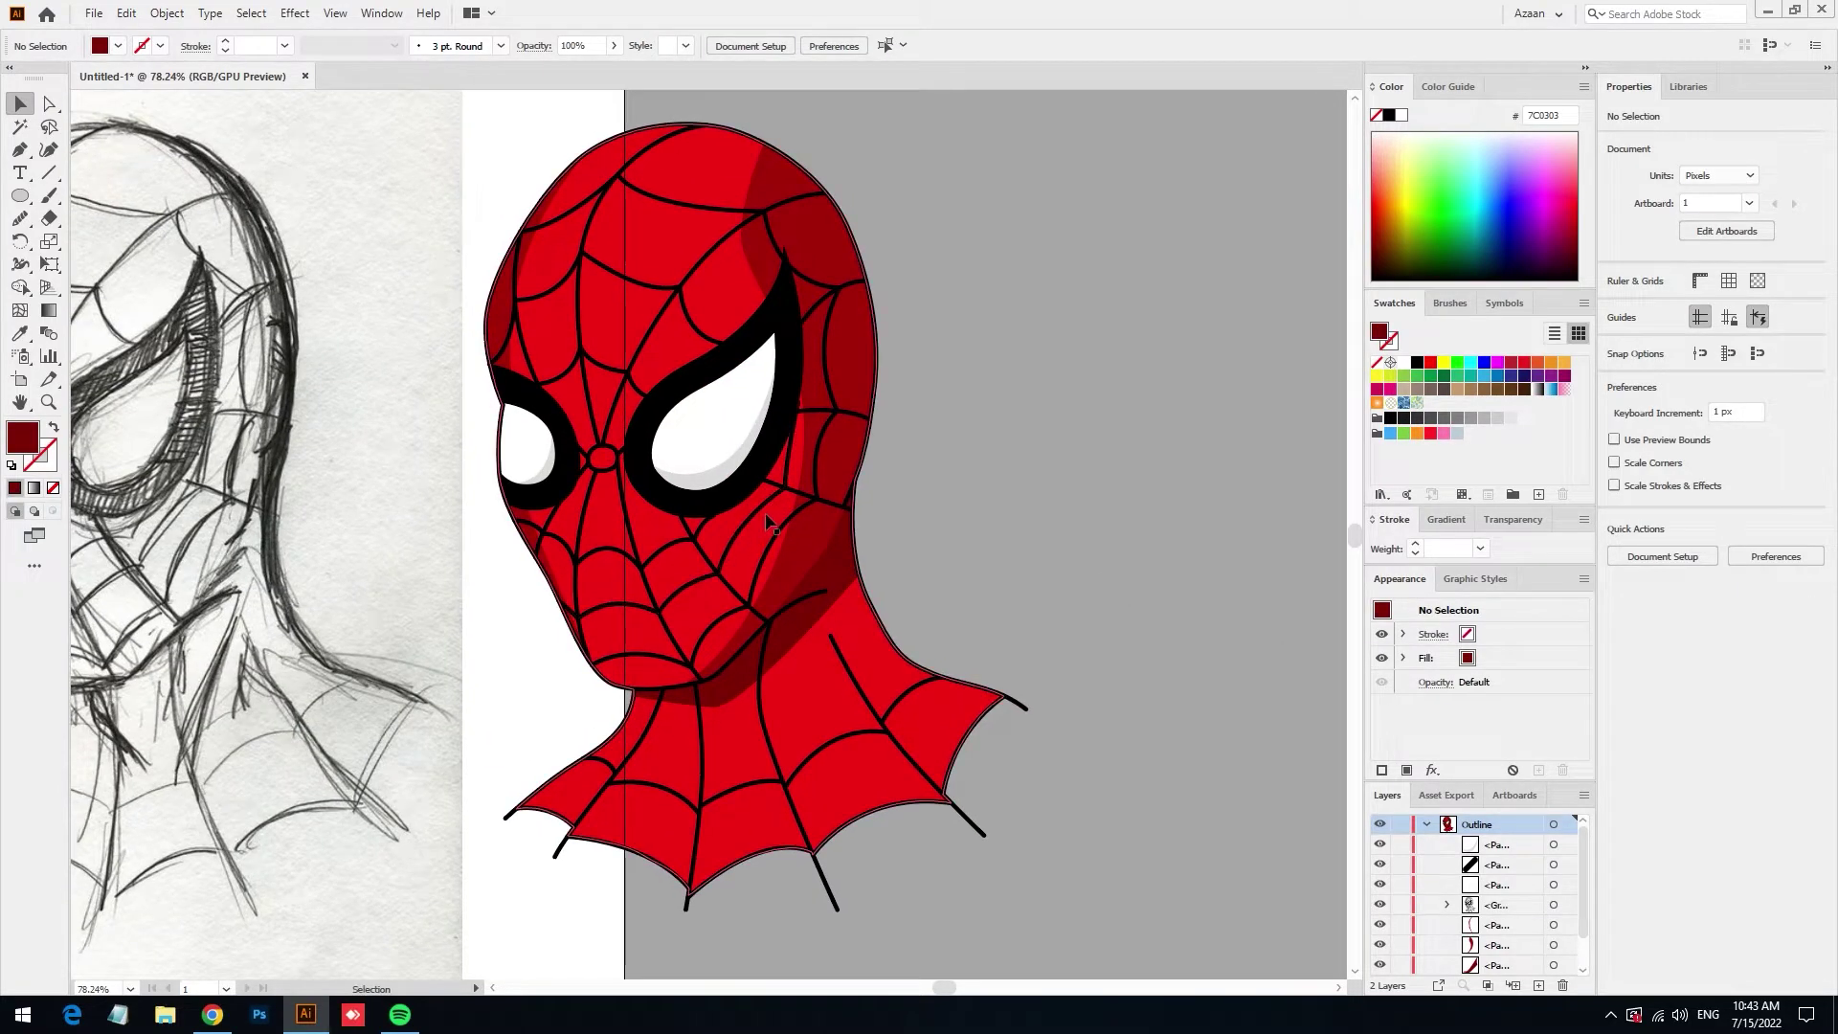
alt+scroll(984, 677, up, 2)
alt+scroll(951, 657, up, 1)
alt+scroll(725, 634, down, 3)
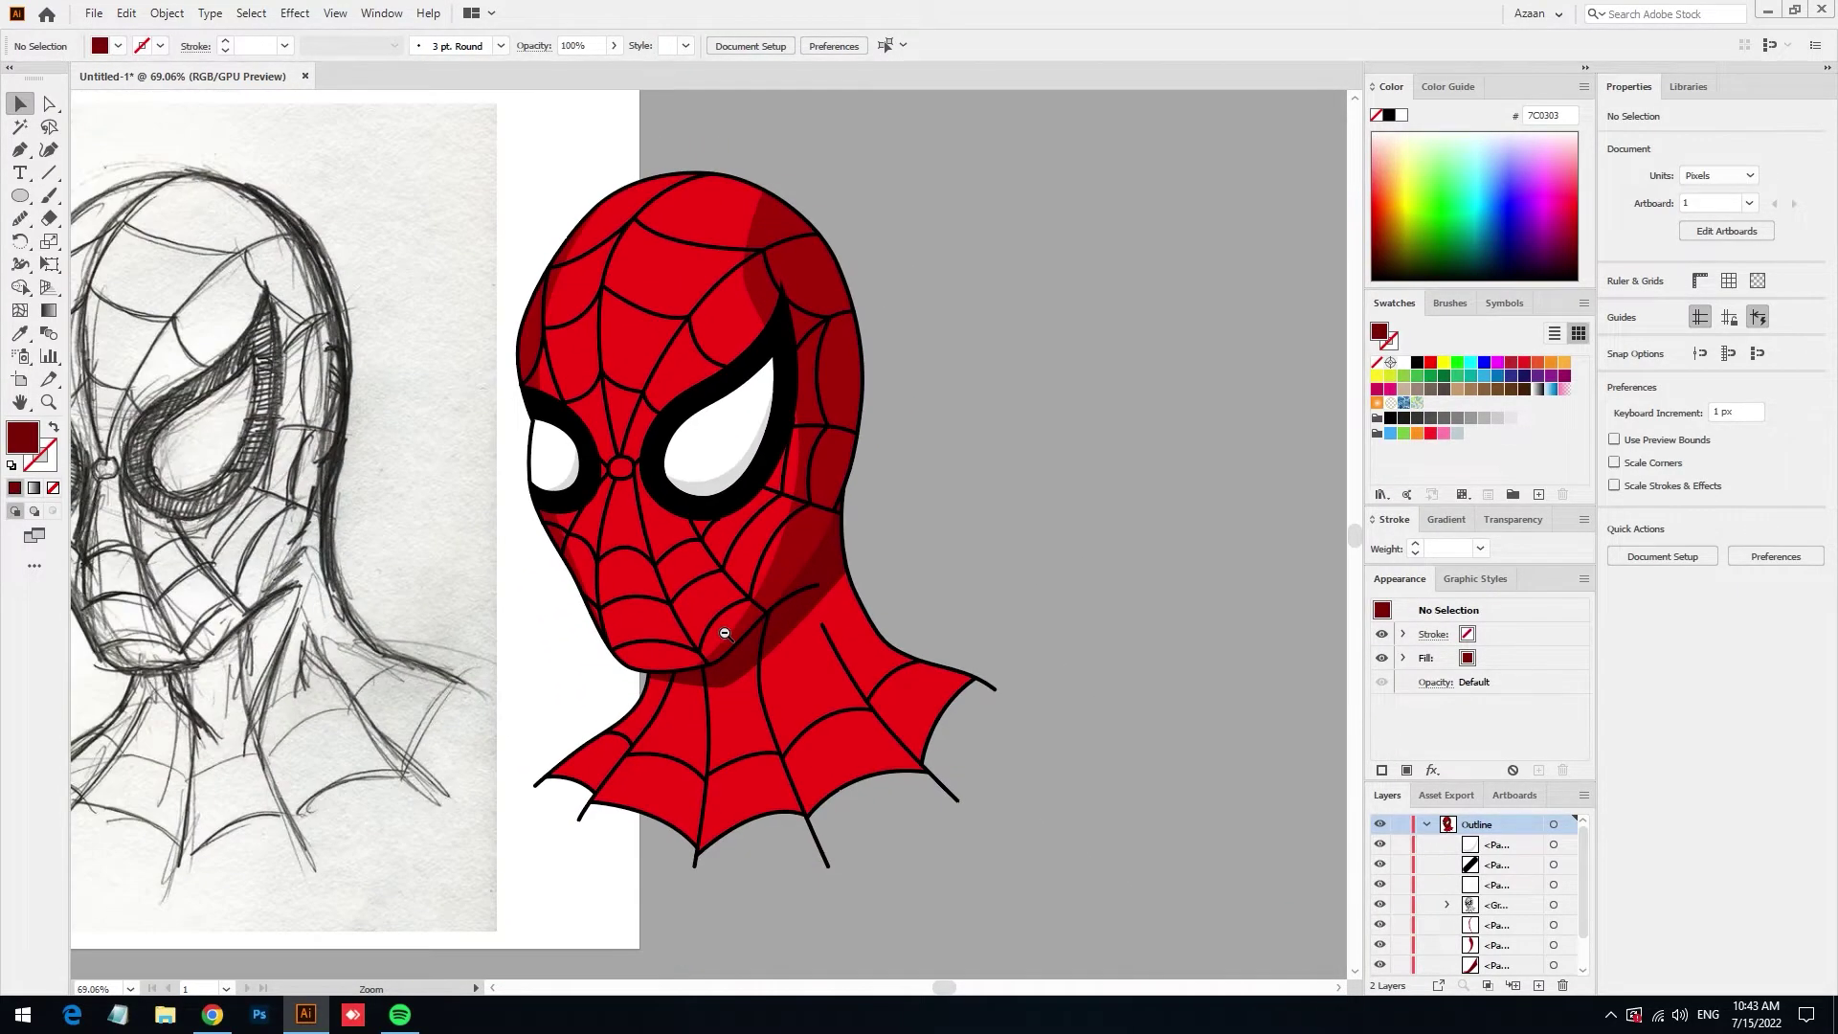
alt+scroll(724, 633, down, 1)
alt+scroll(692, 510, up, 10)
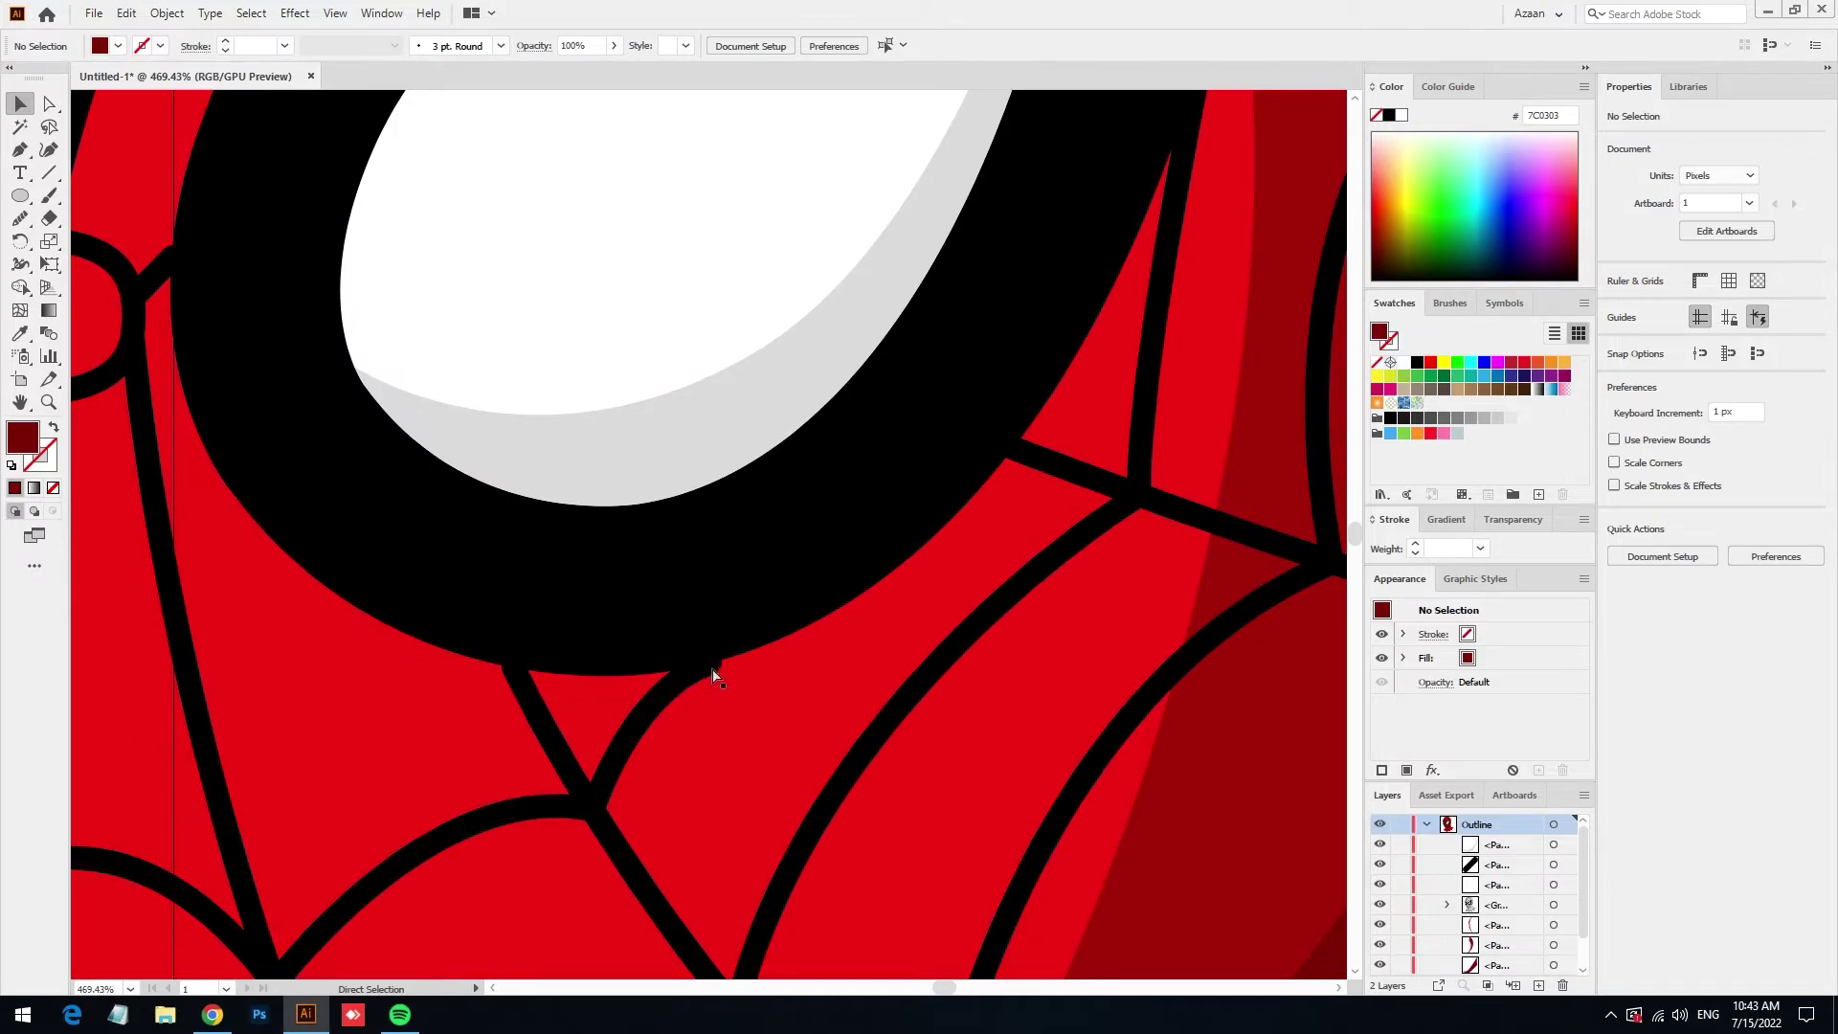
drag(706, 673, 739, 662)
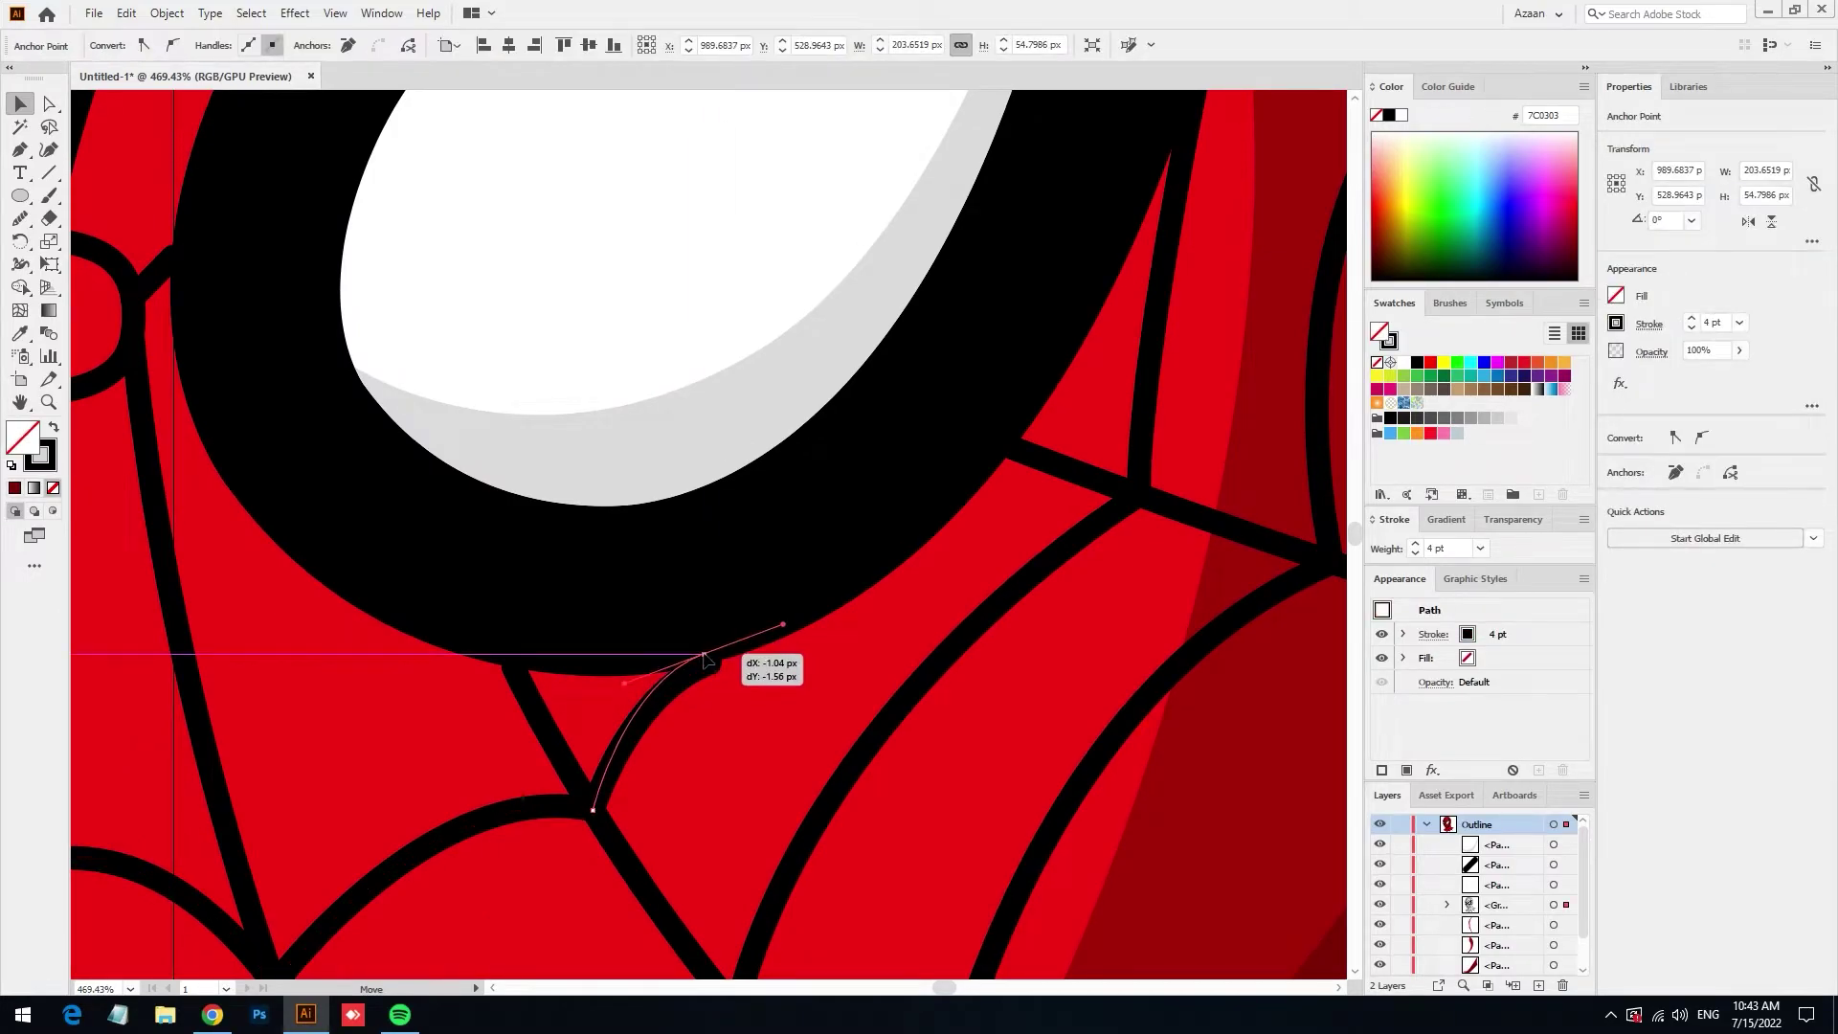
alt+scroll(927, 844, down, 10)
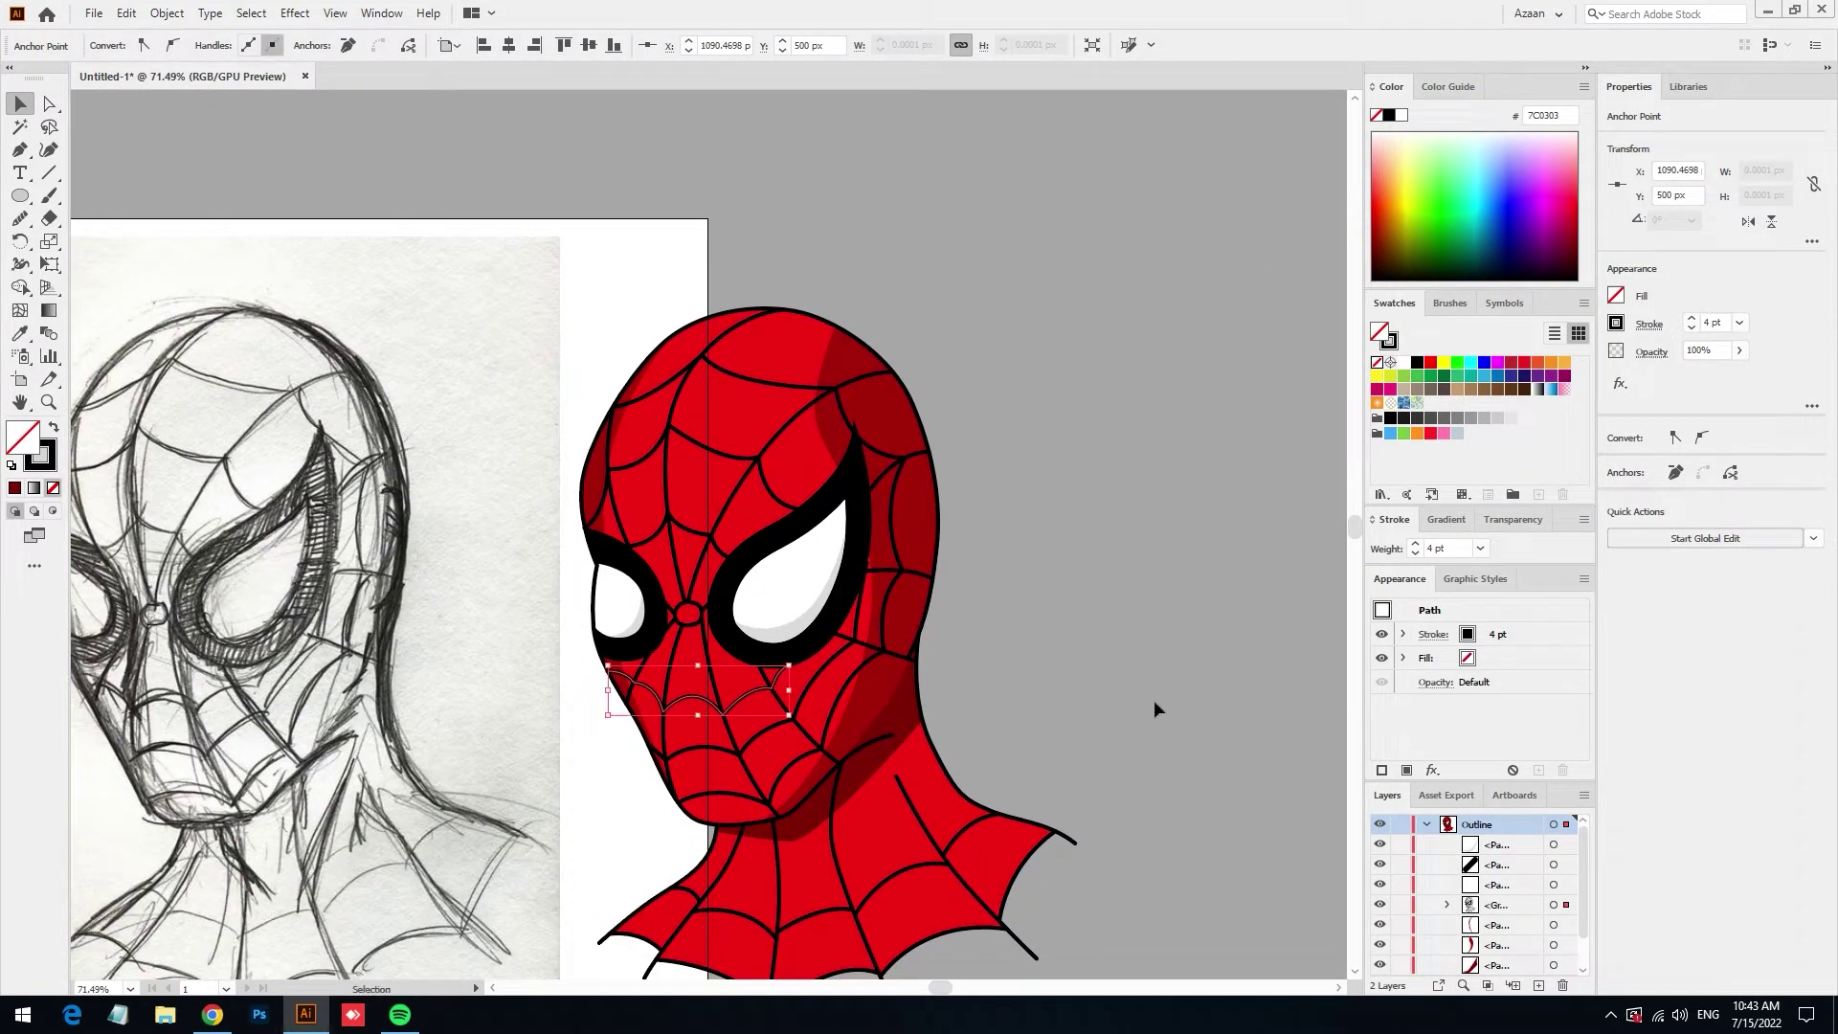
click(1153, 699)
alt+scroll(1167, 379, down, 3)
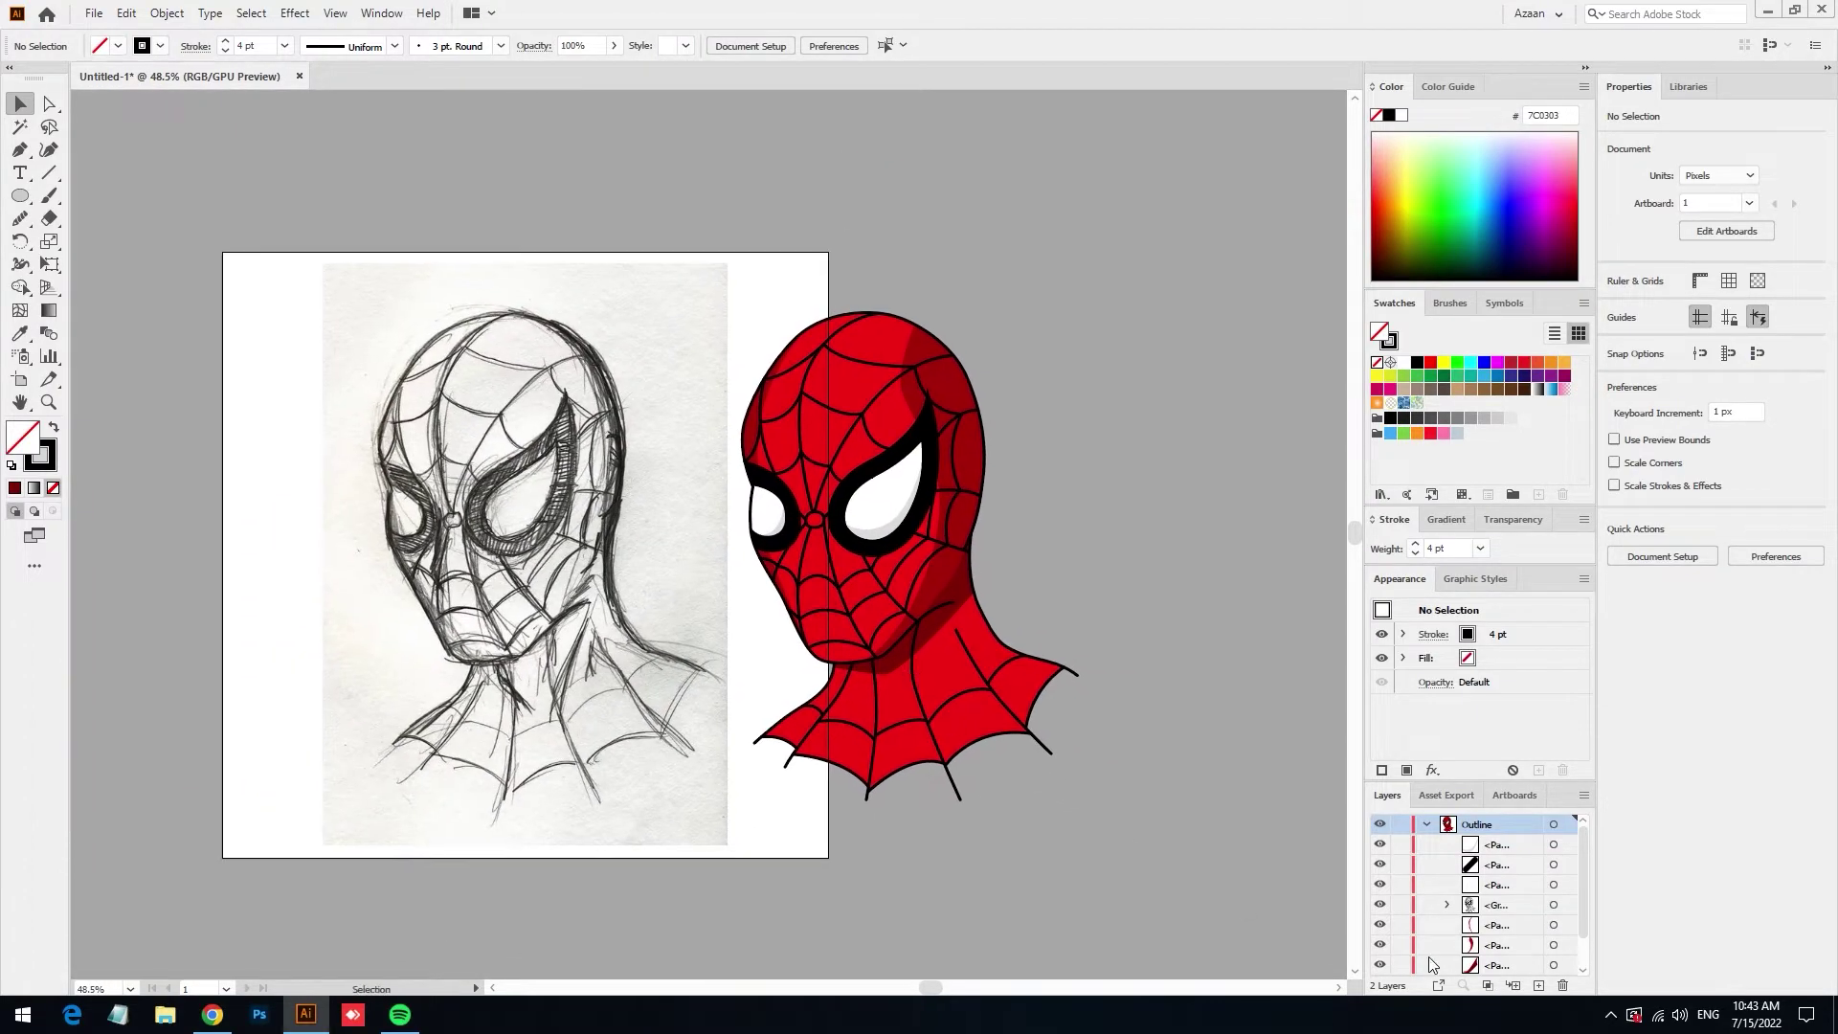
scroll(1428, 956, down, 1)
Hide the pencil sketch and group all the Spider-Man artwork
click(1379, 967)
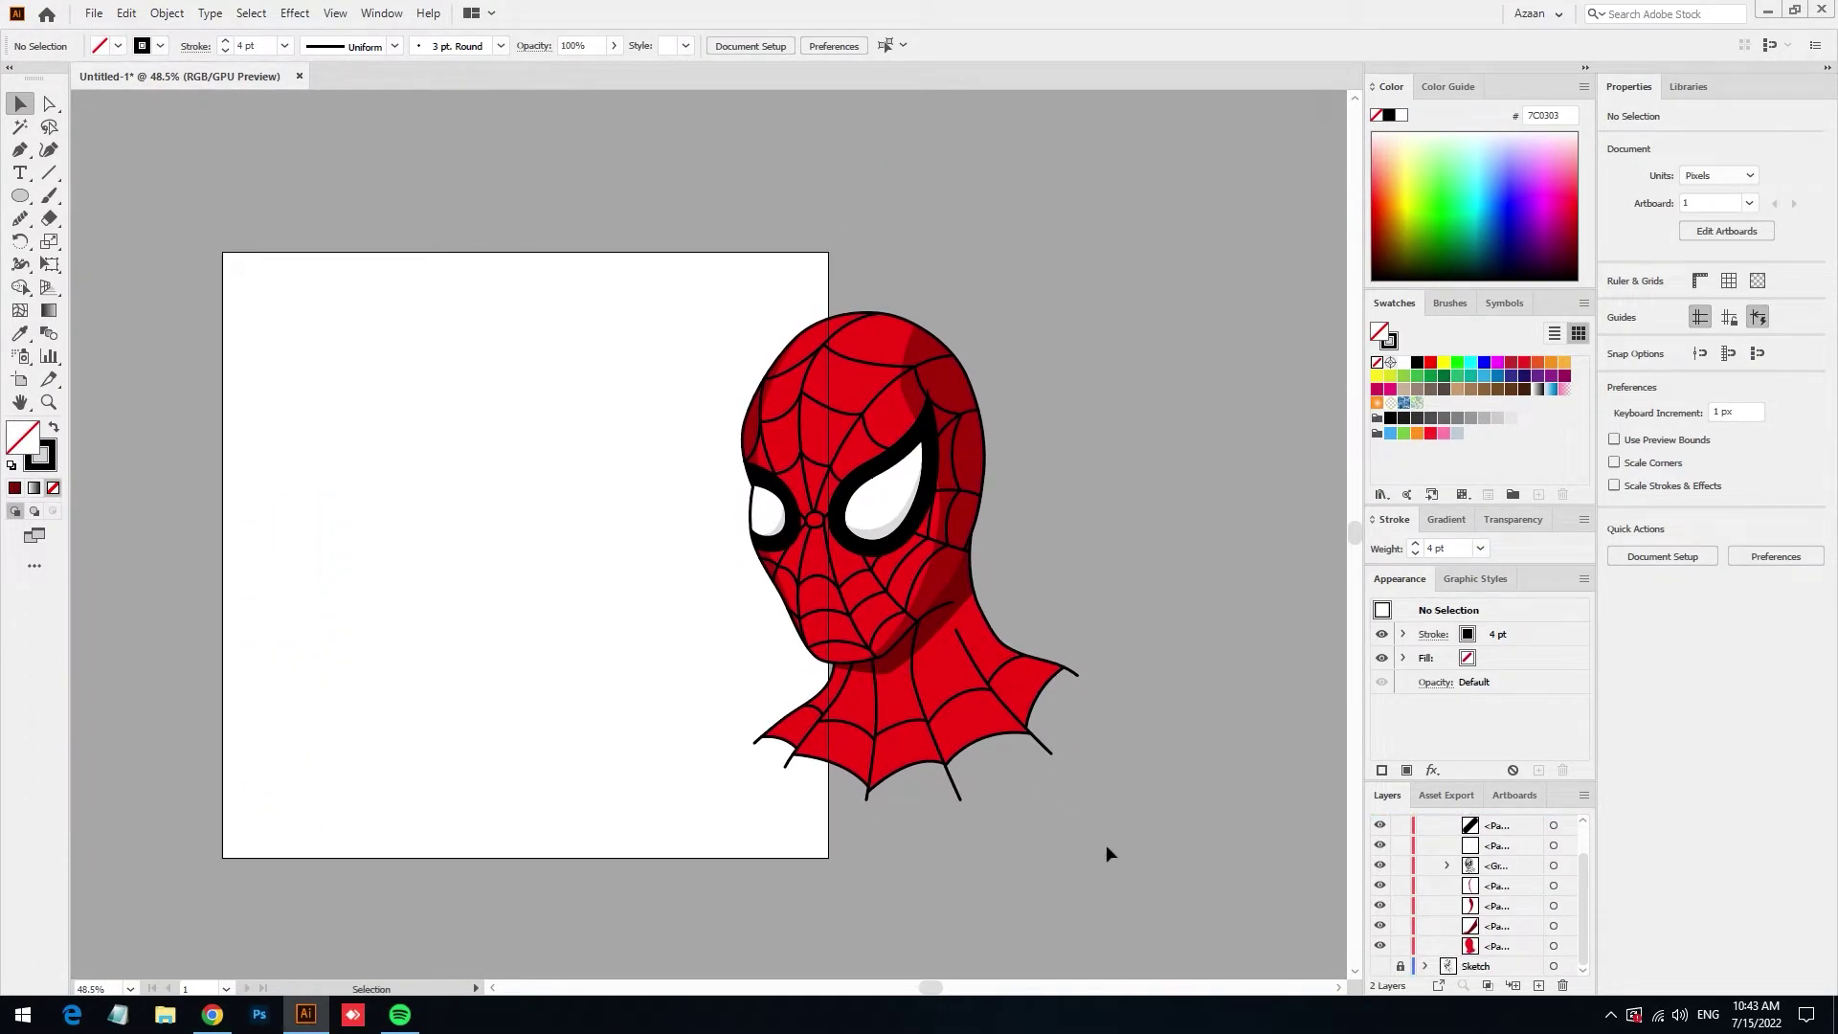
drag(541, 275, 543, 275)
key(ctrl+g)
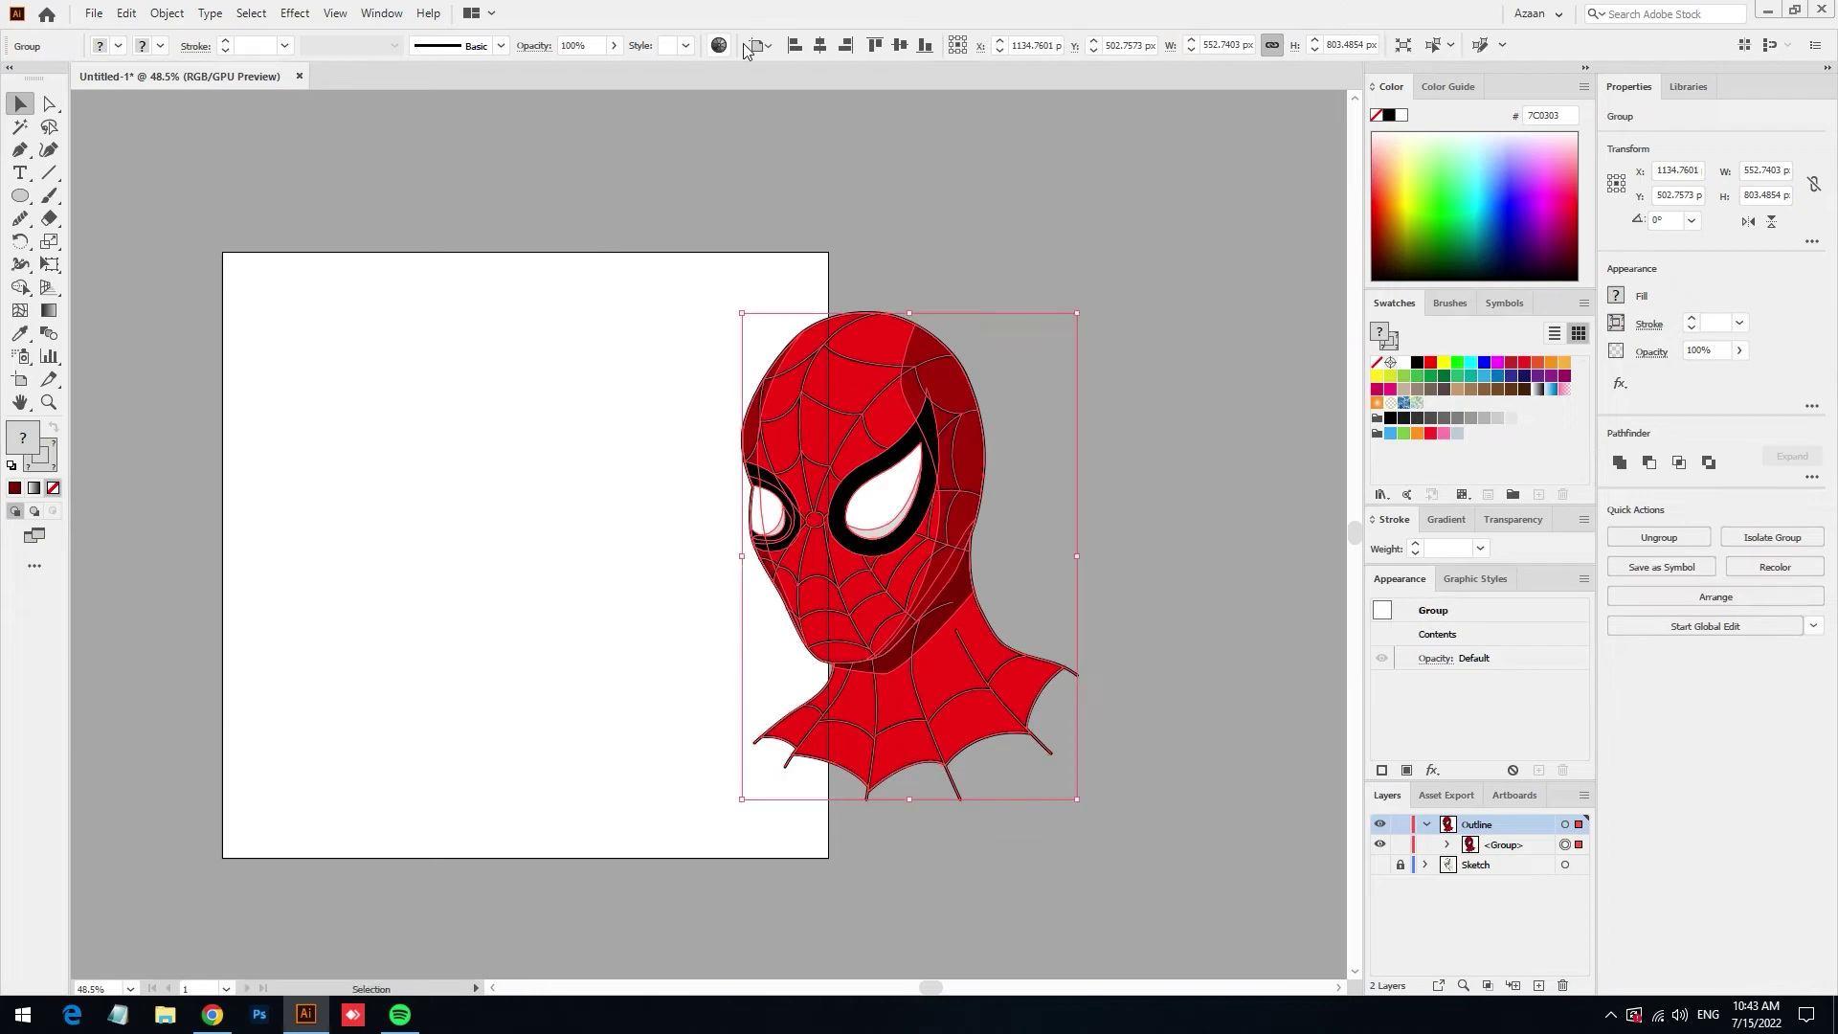
Centre the group horizontally and vertically on the artboard
click(821, 44)
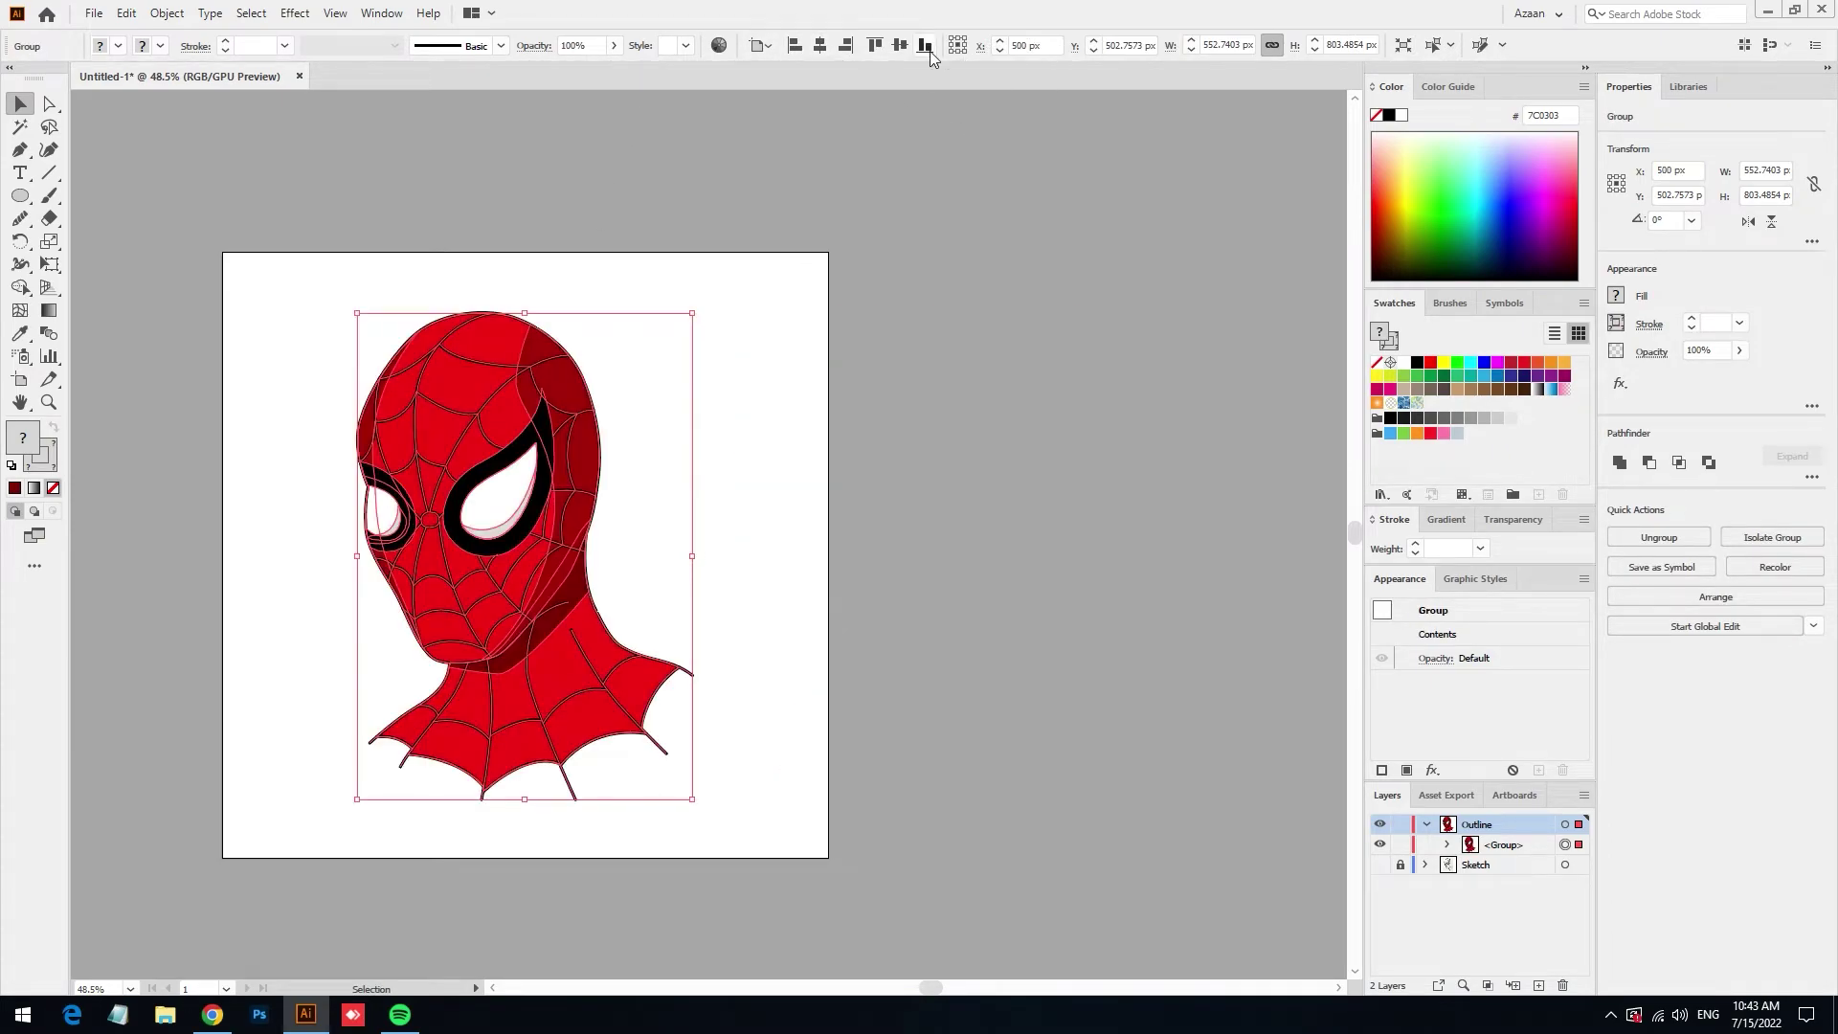
click(899, 45)
click(900, 275)
scroll(627, 497, up, 2)
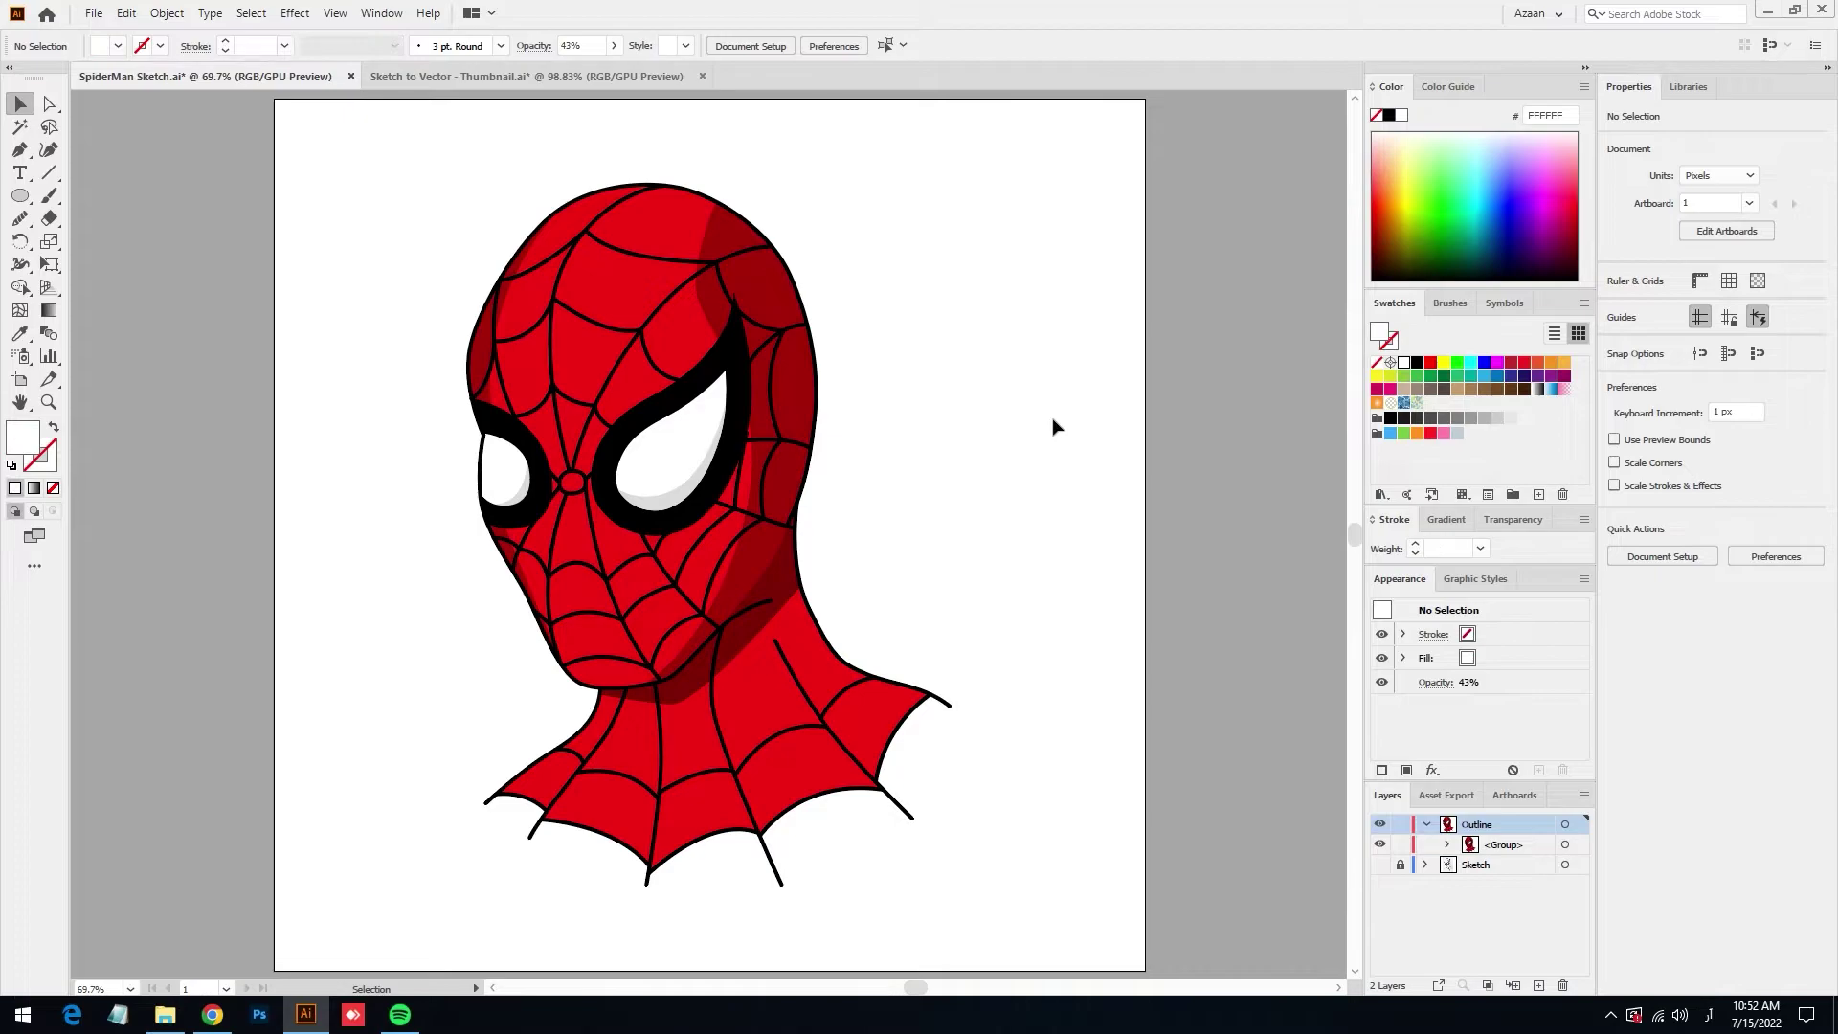
drag(750, 709, 957, 648)
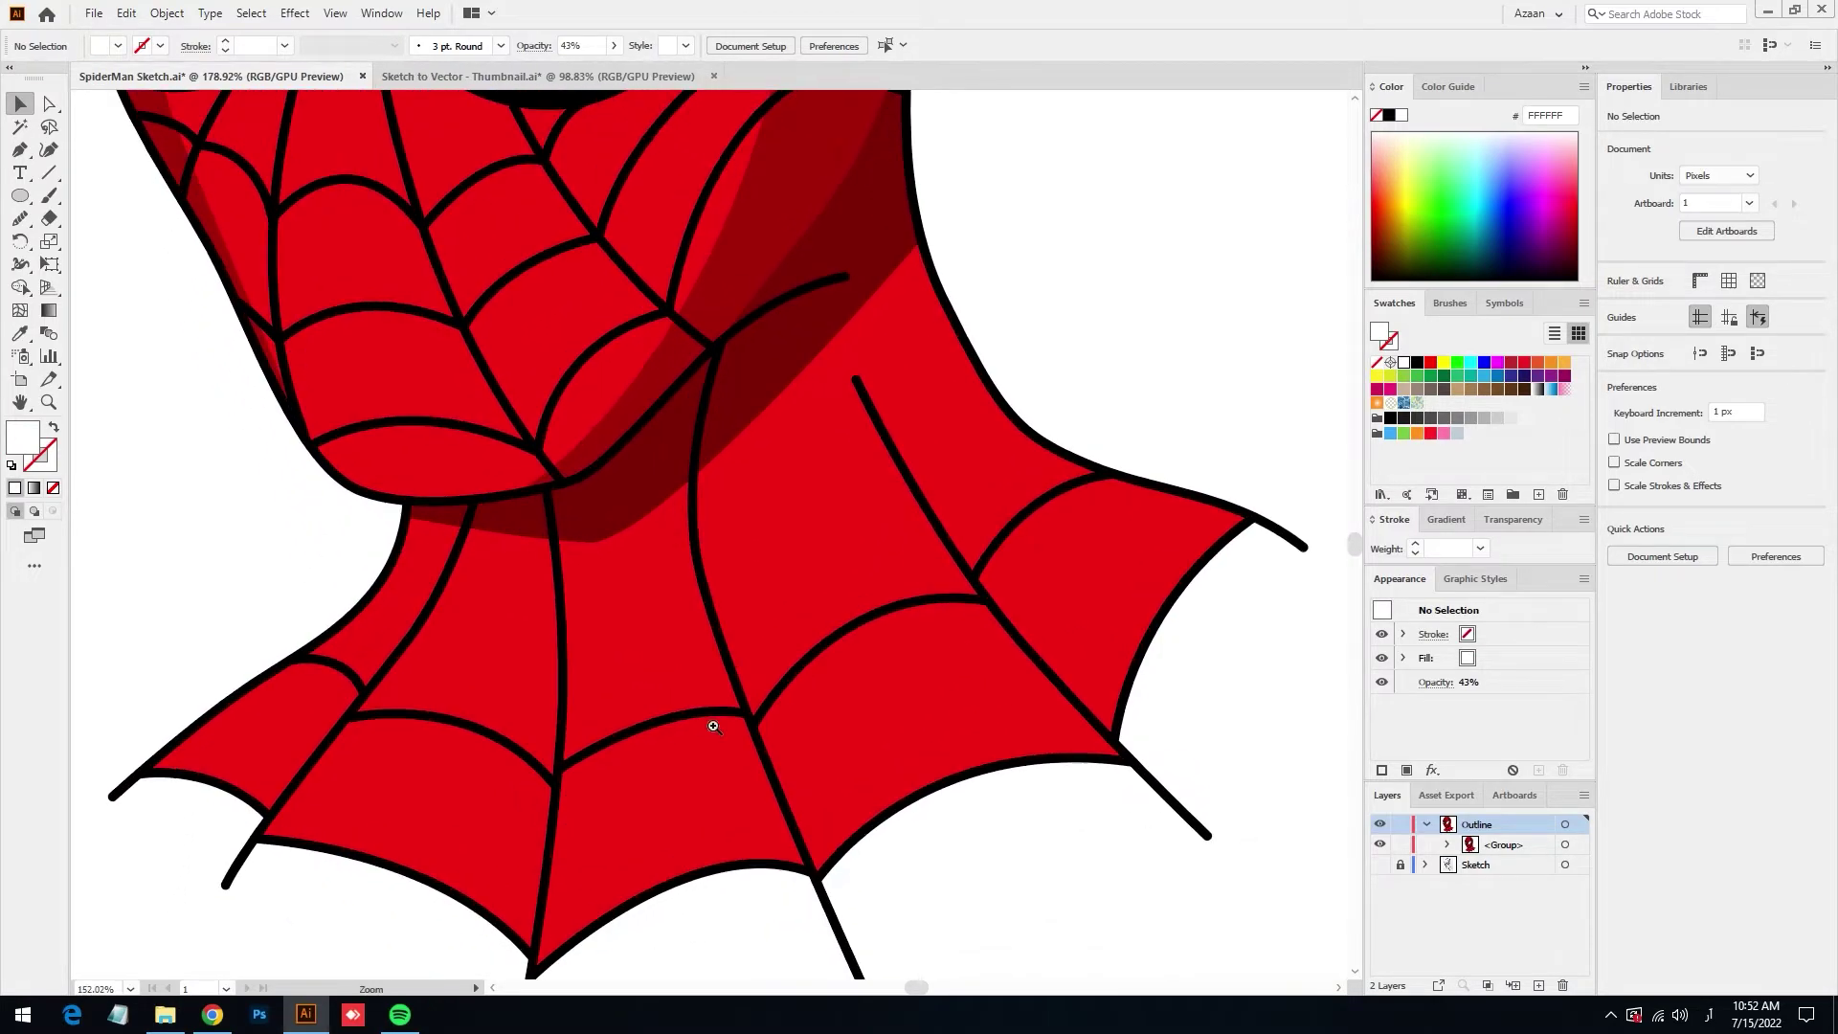
Start a web curve at the neck's left edge as a black stroke with no fill
key(p)
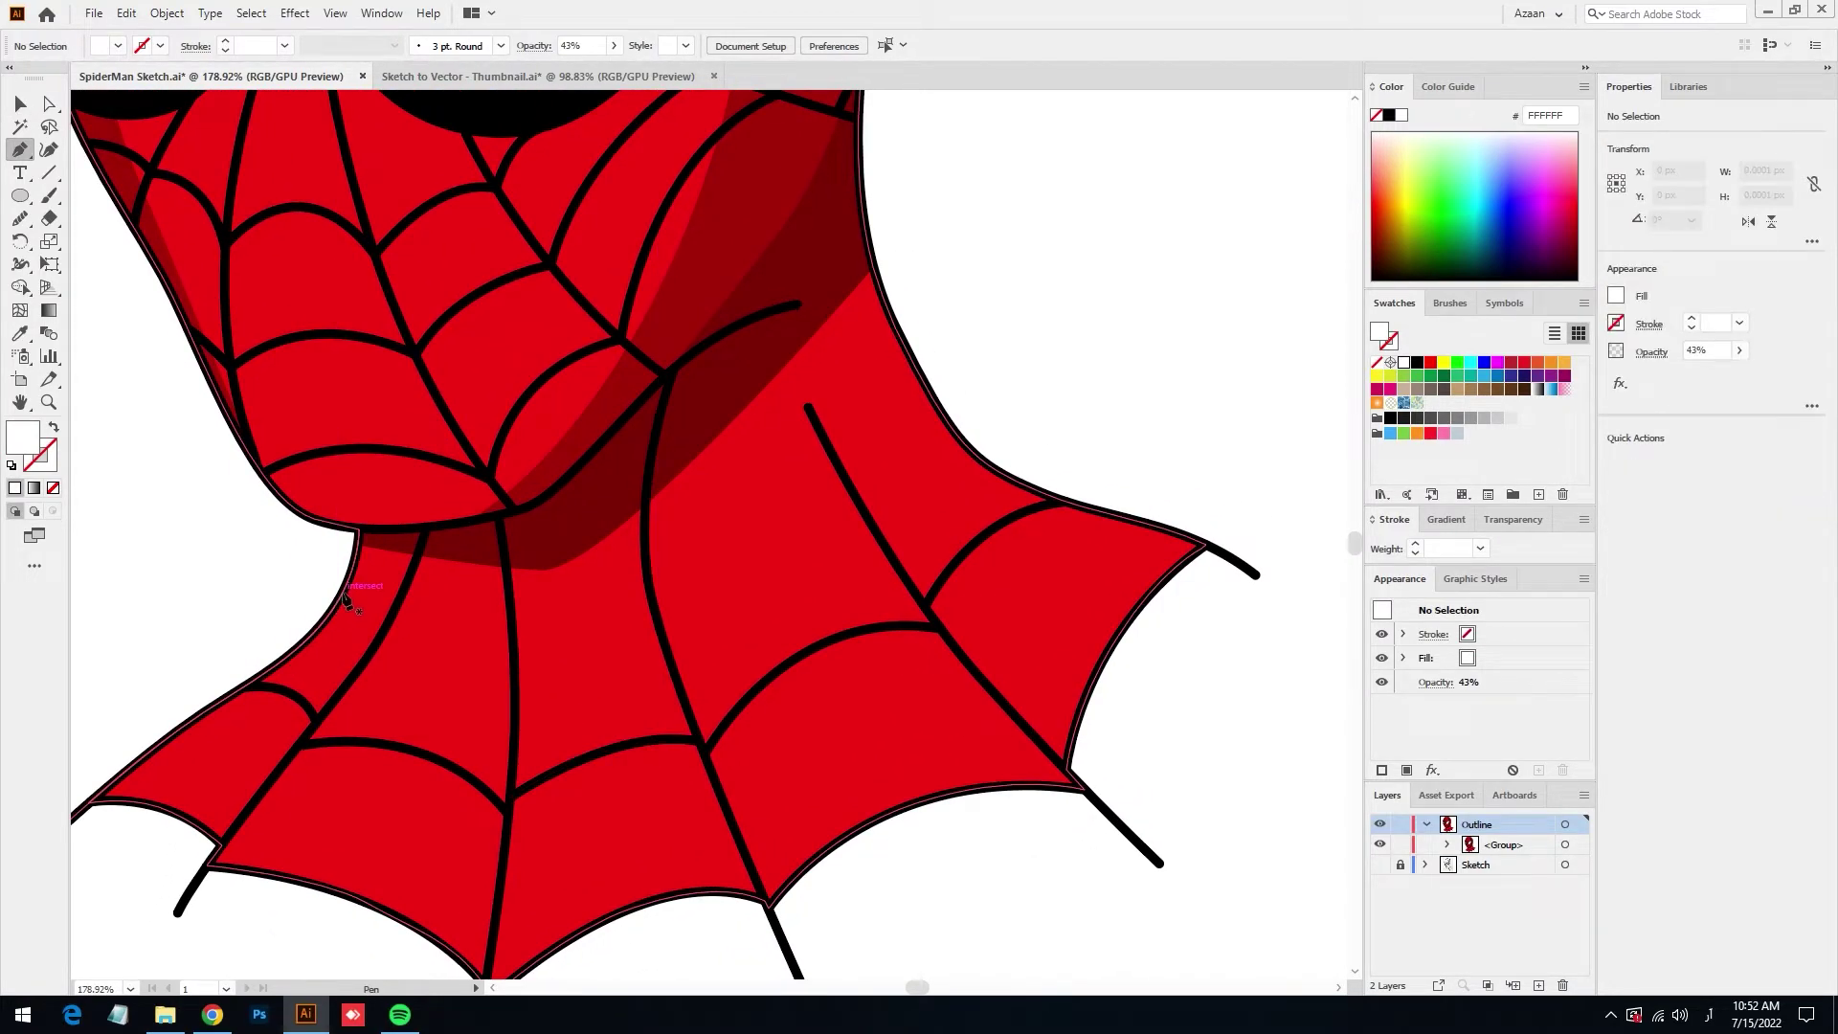
click(342, 594)
drag(412, 636, 397, 622)
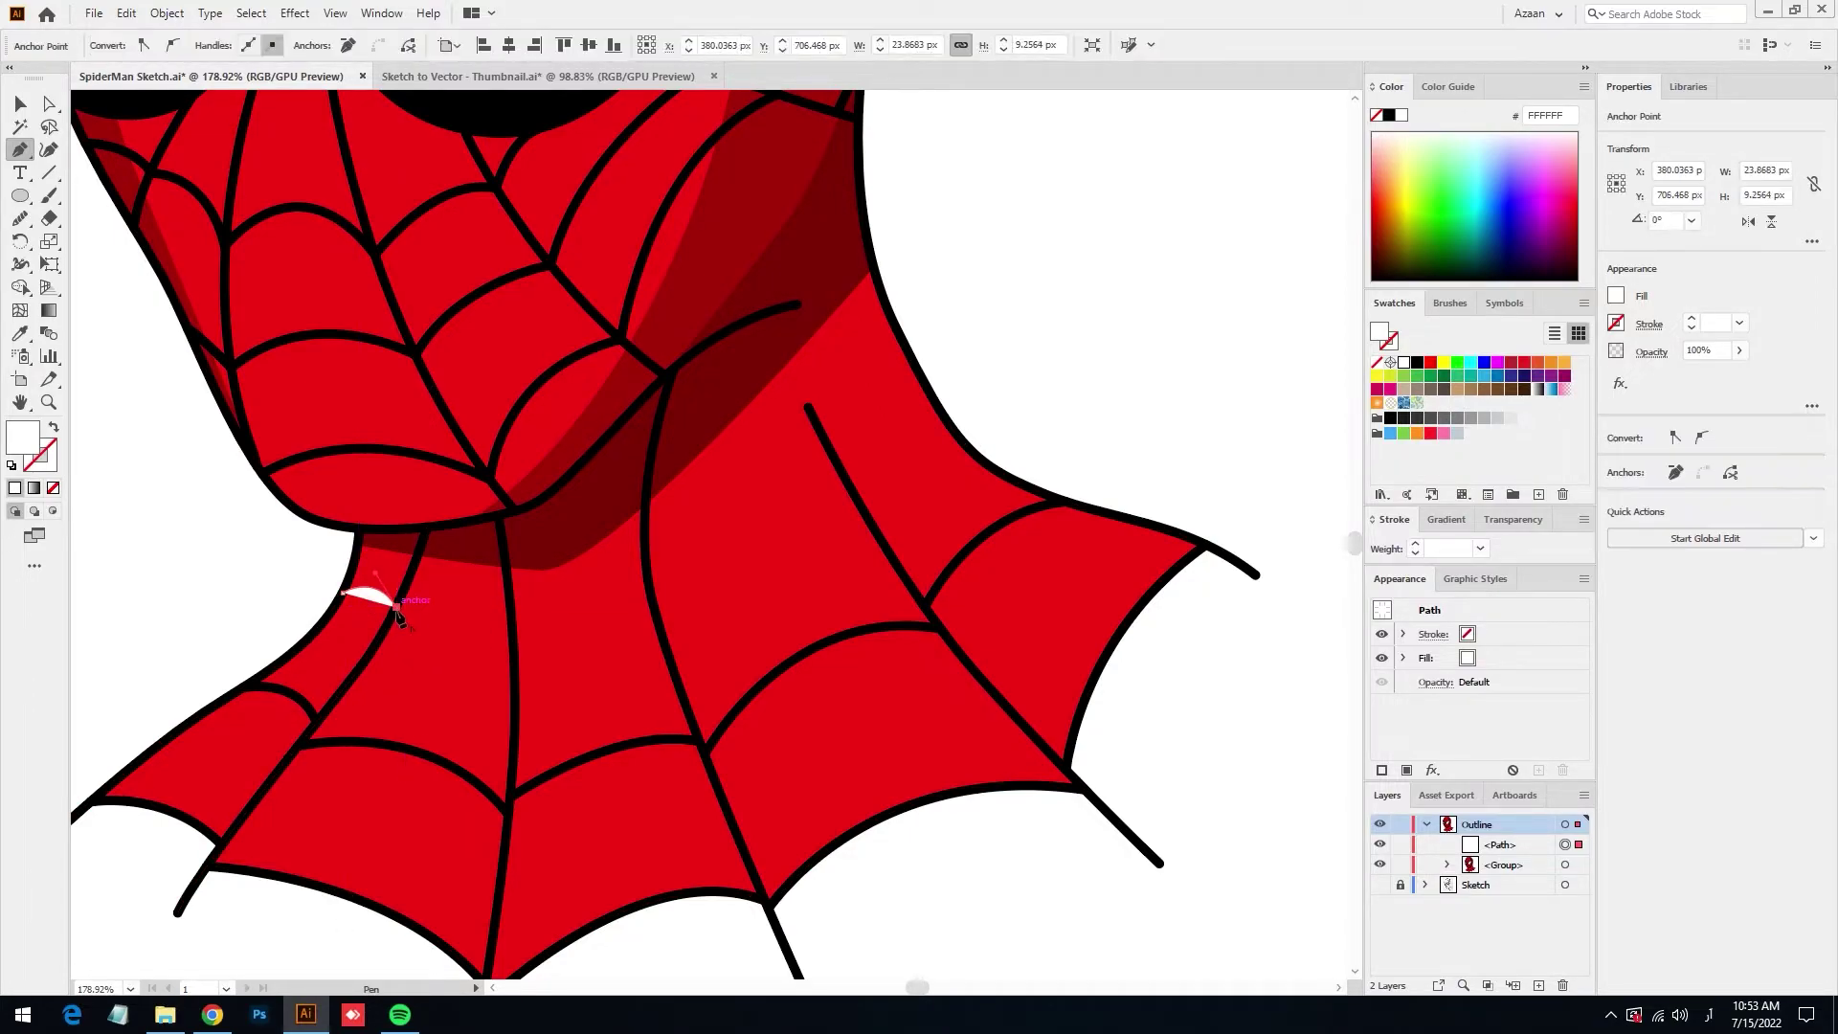
key(i)
click(363, 612)
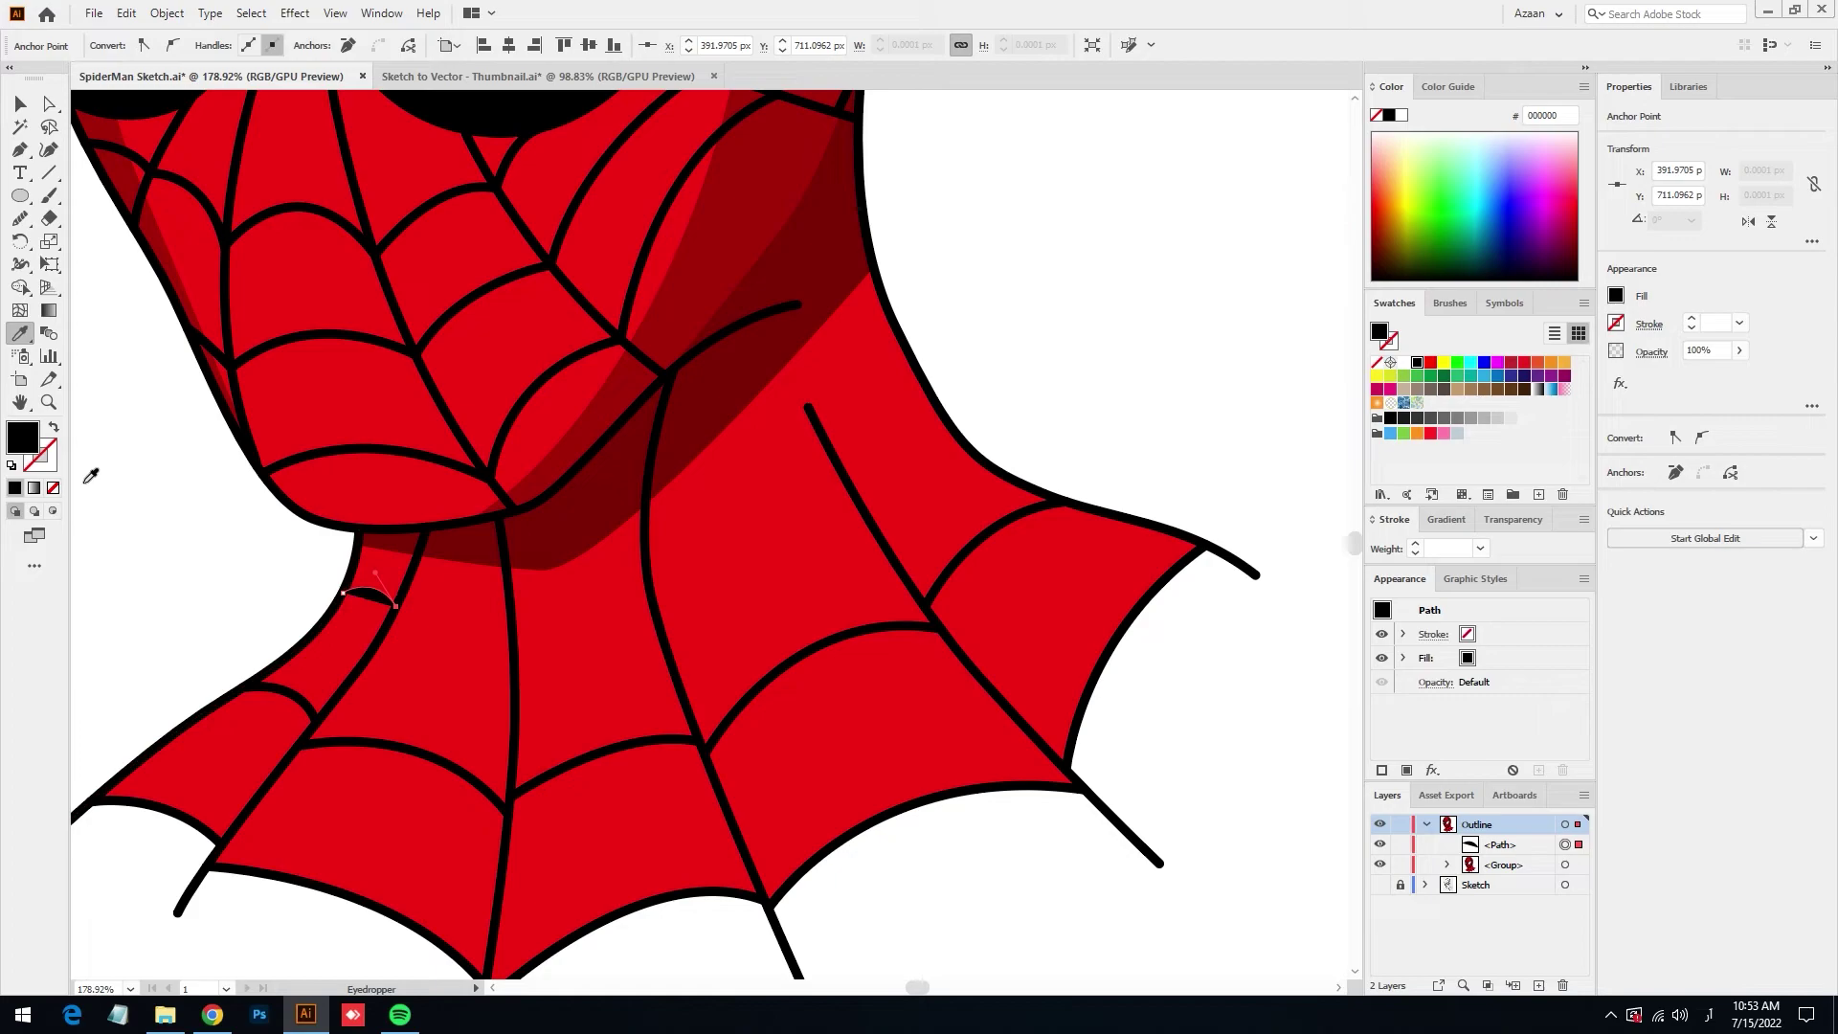
click(53, 431)
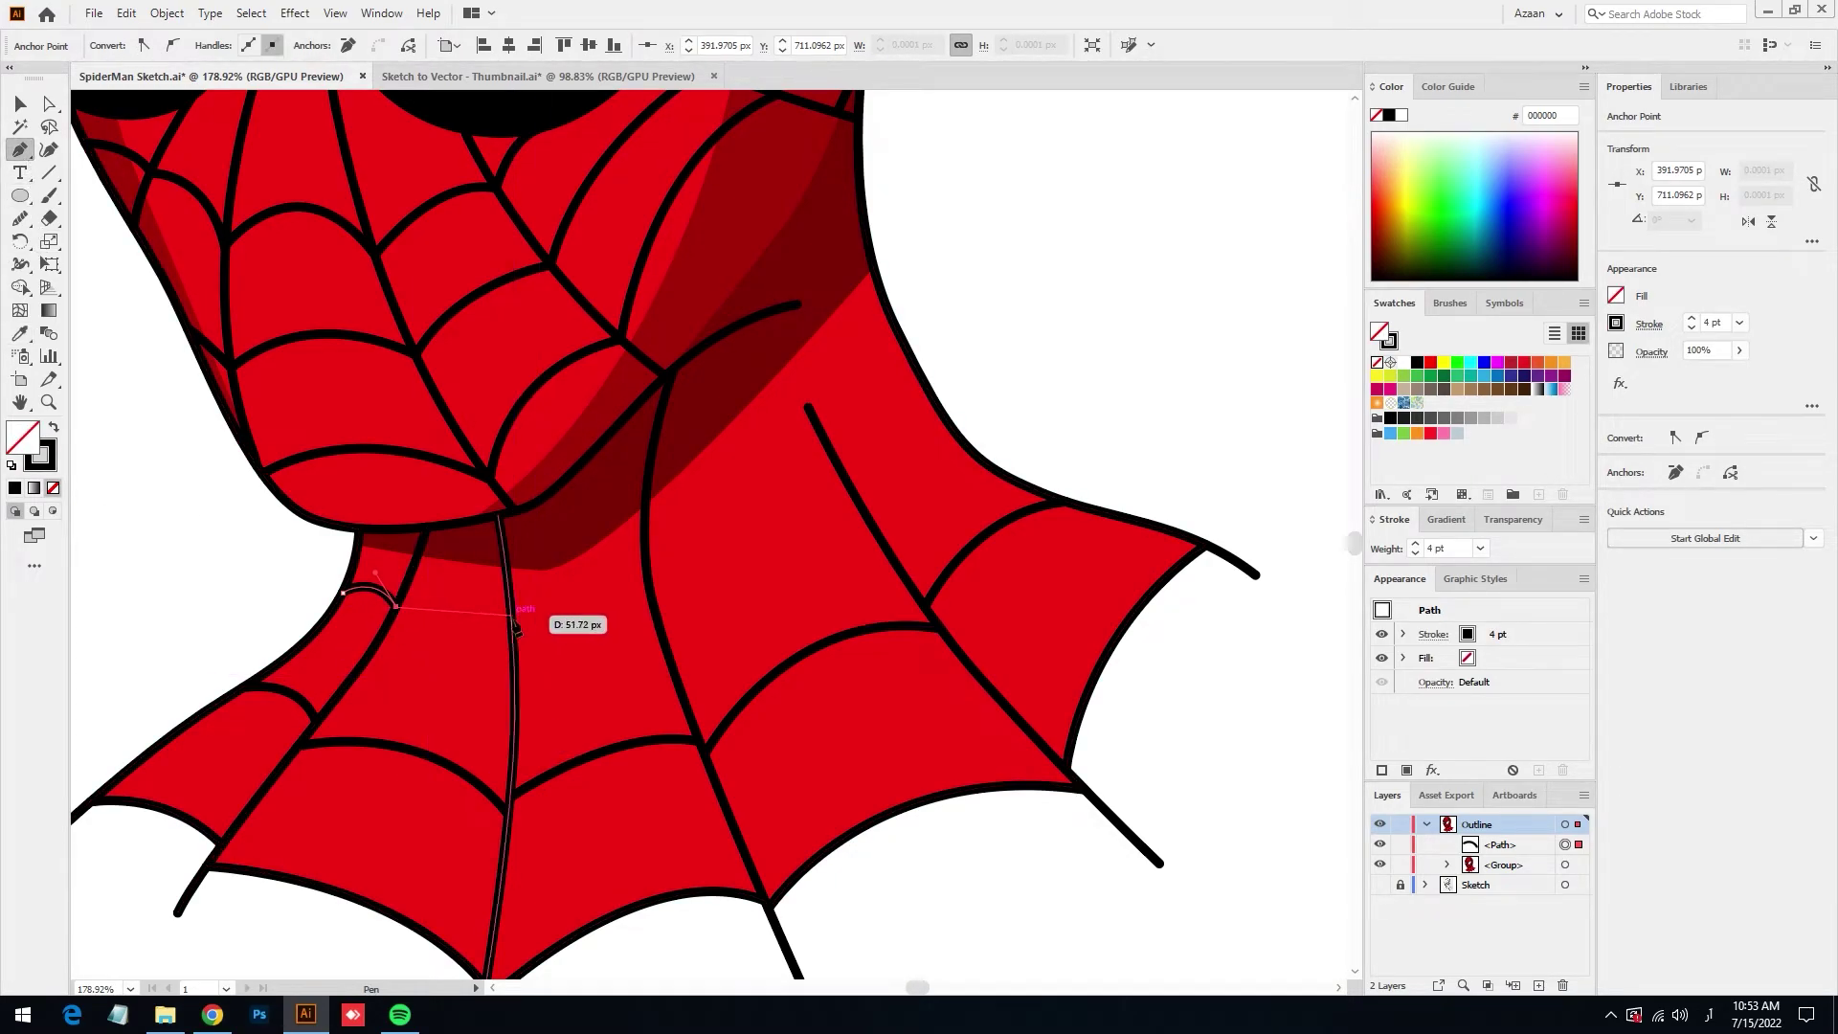
Extend the web curve across the neck to the right neck edge and deselect it
drag(549, 713, 548, 712)
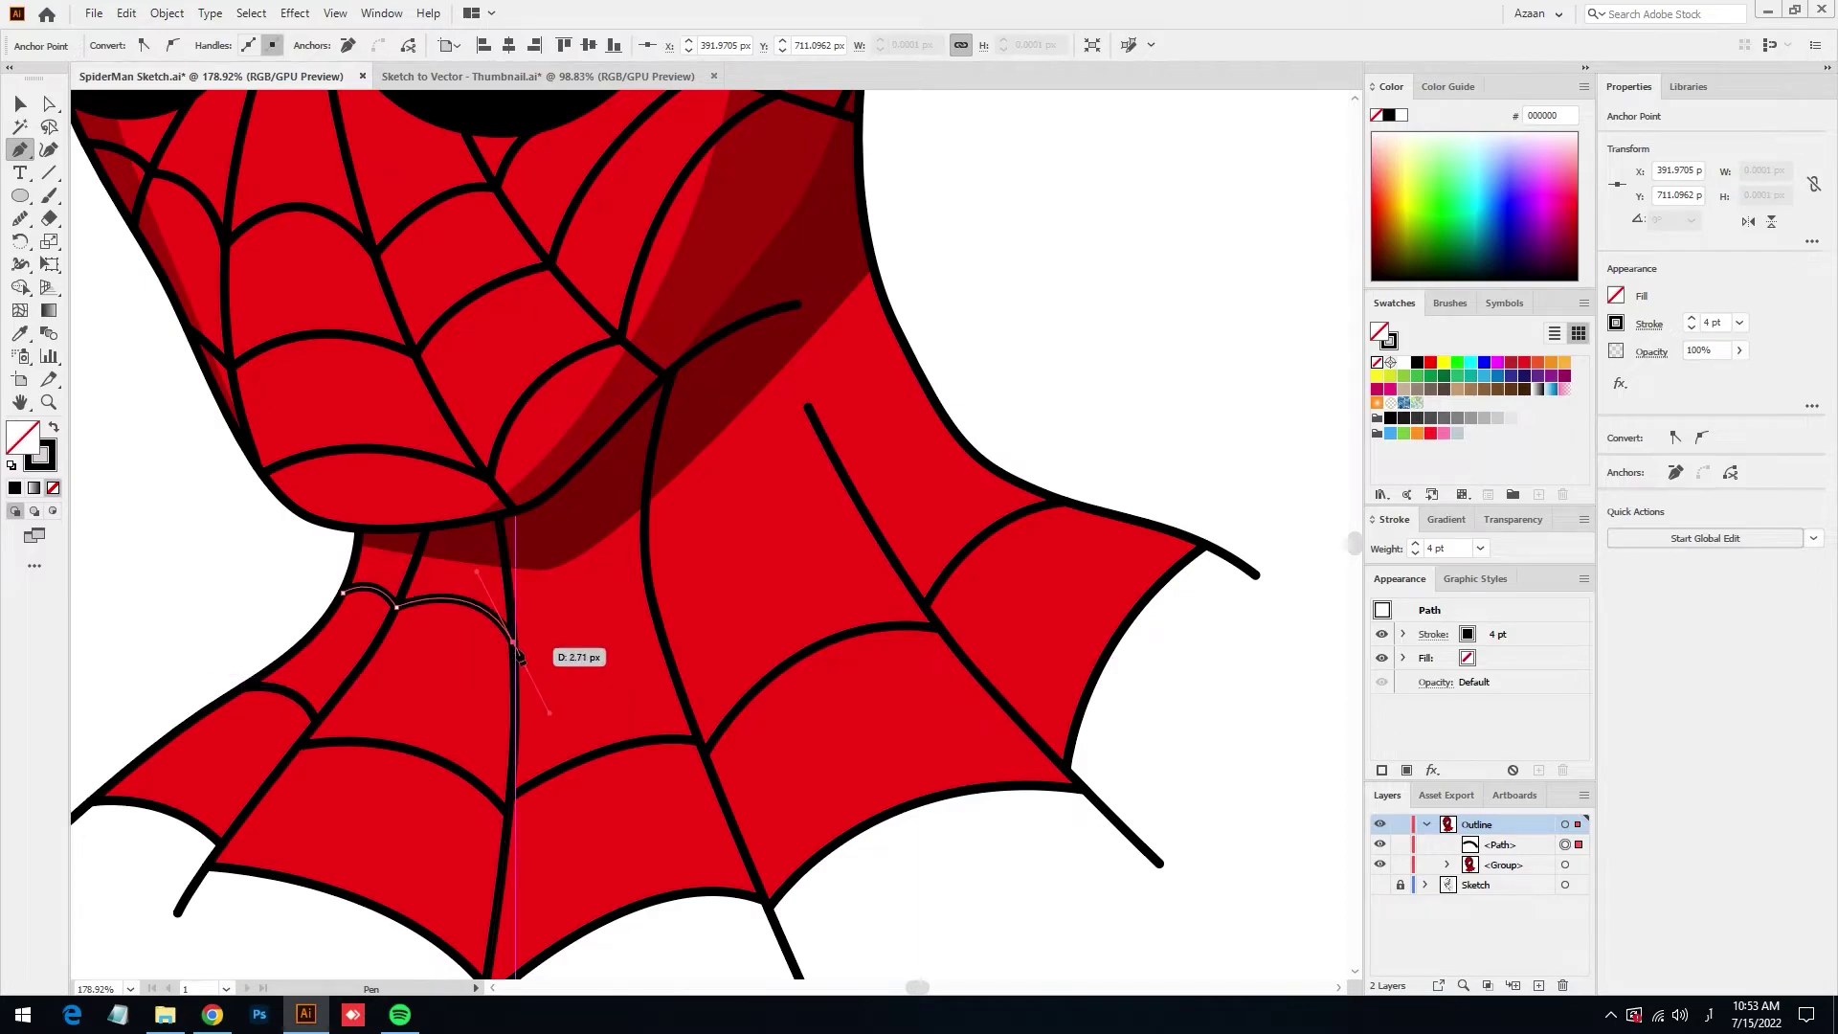
mouse_move(649, 587)
mouse_down()
mouse_move(713, 615)
mouse_move(745, 607)
mouse_up()
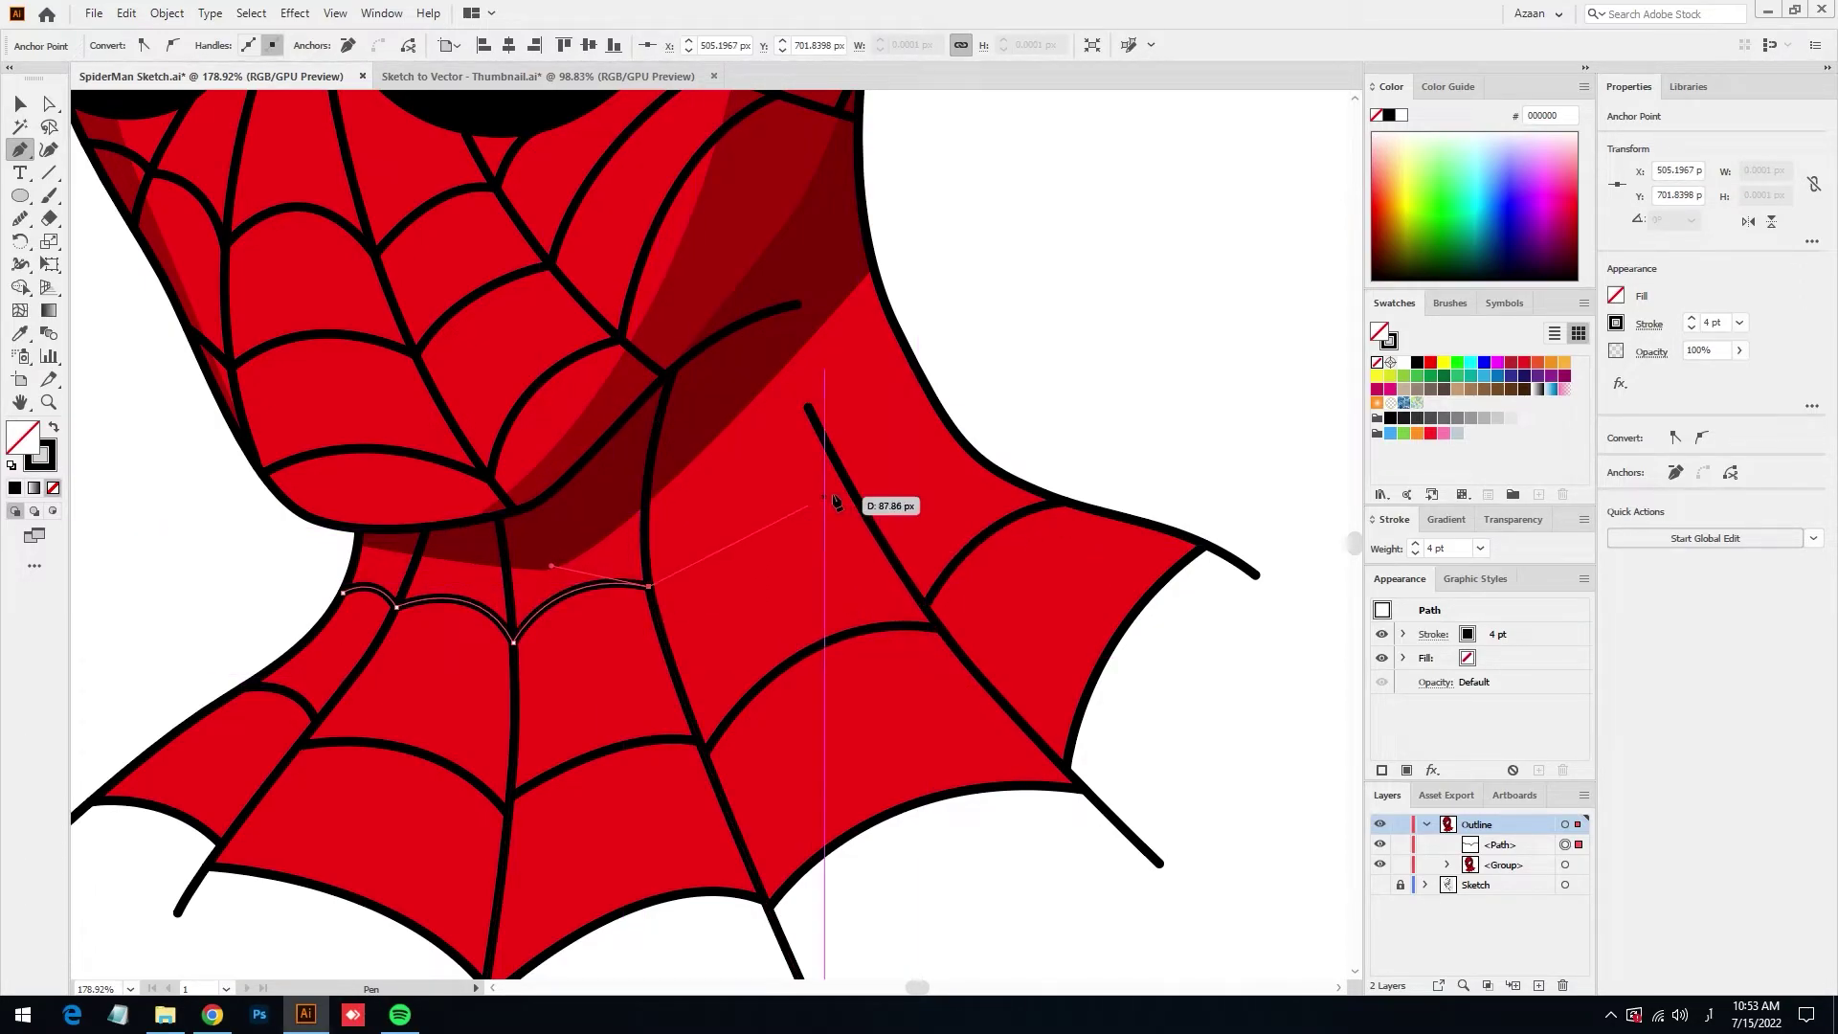
drag(855, 495, 980, 522)
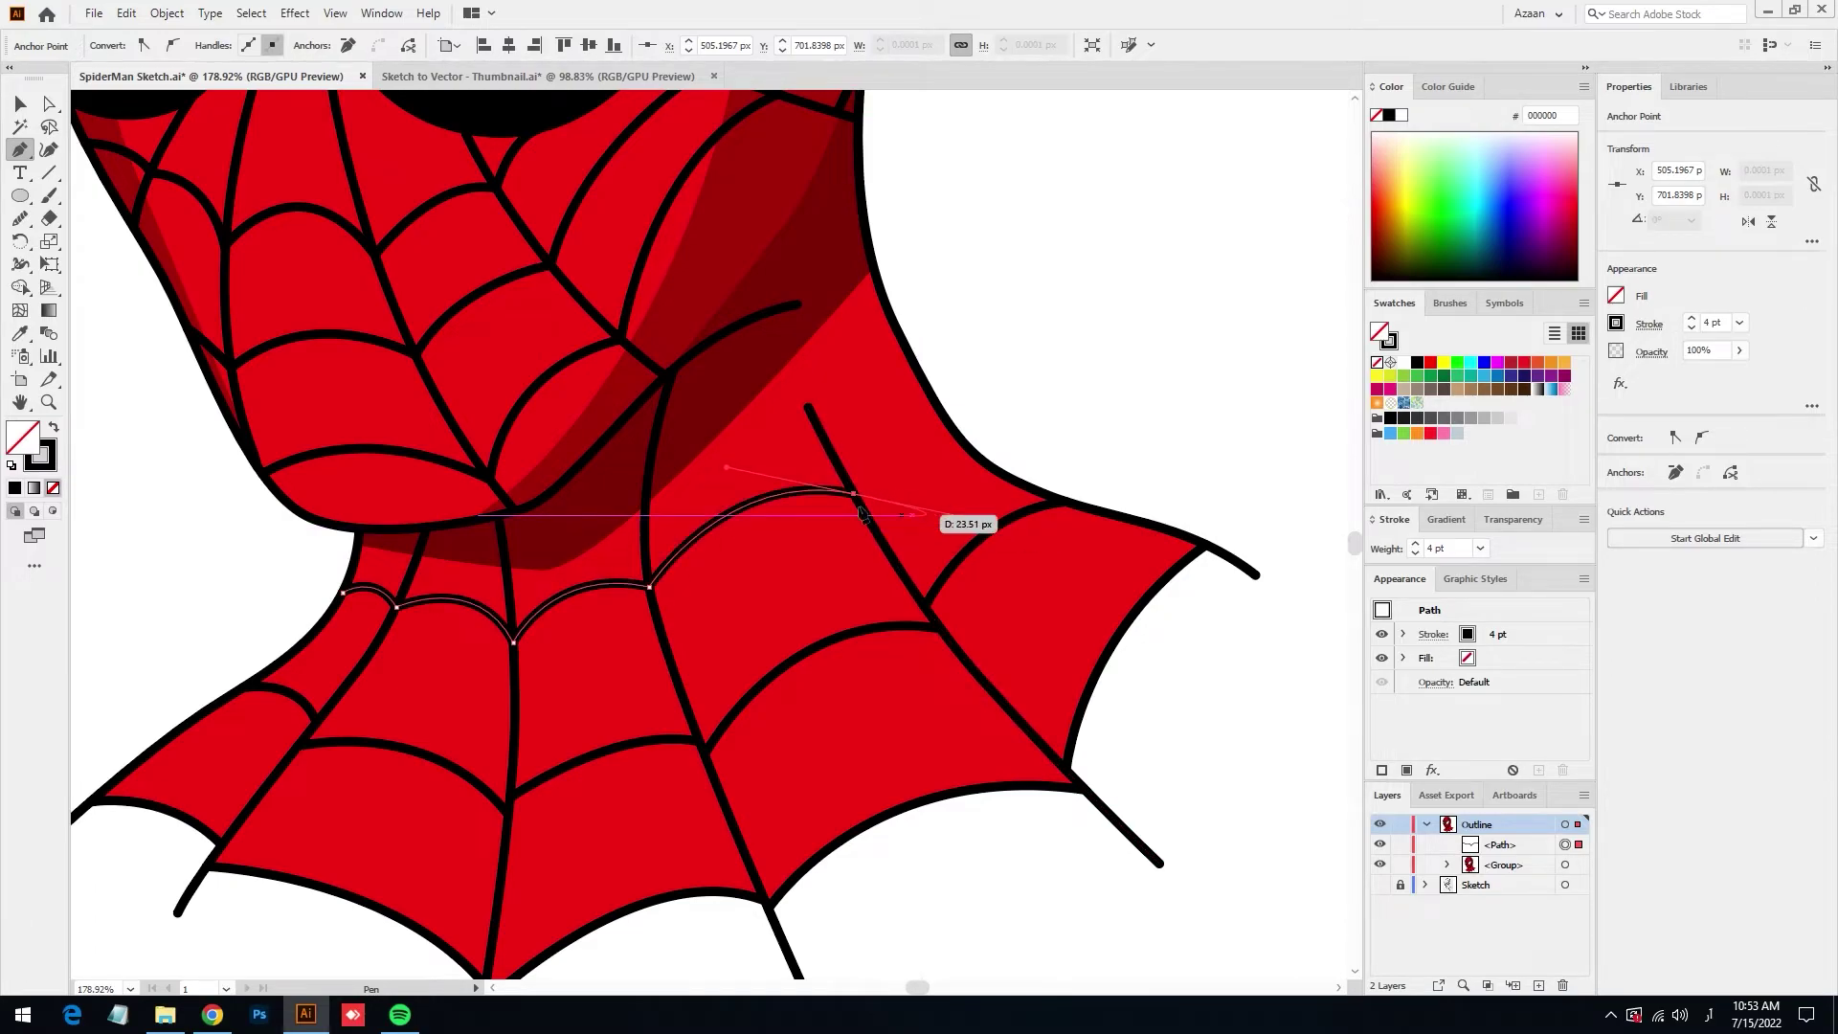
click(853, 494)
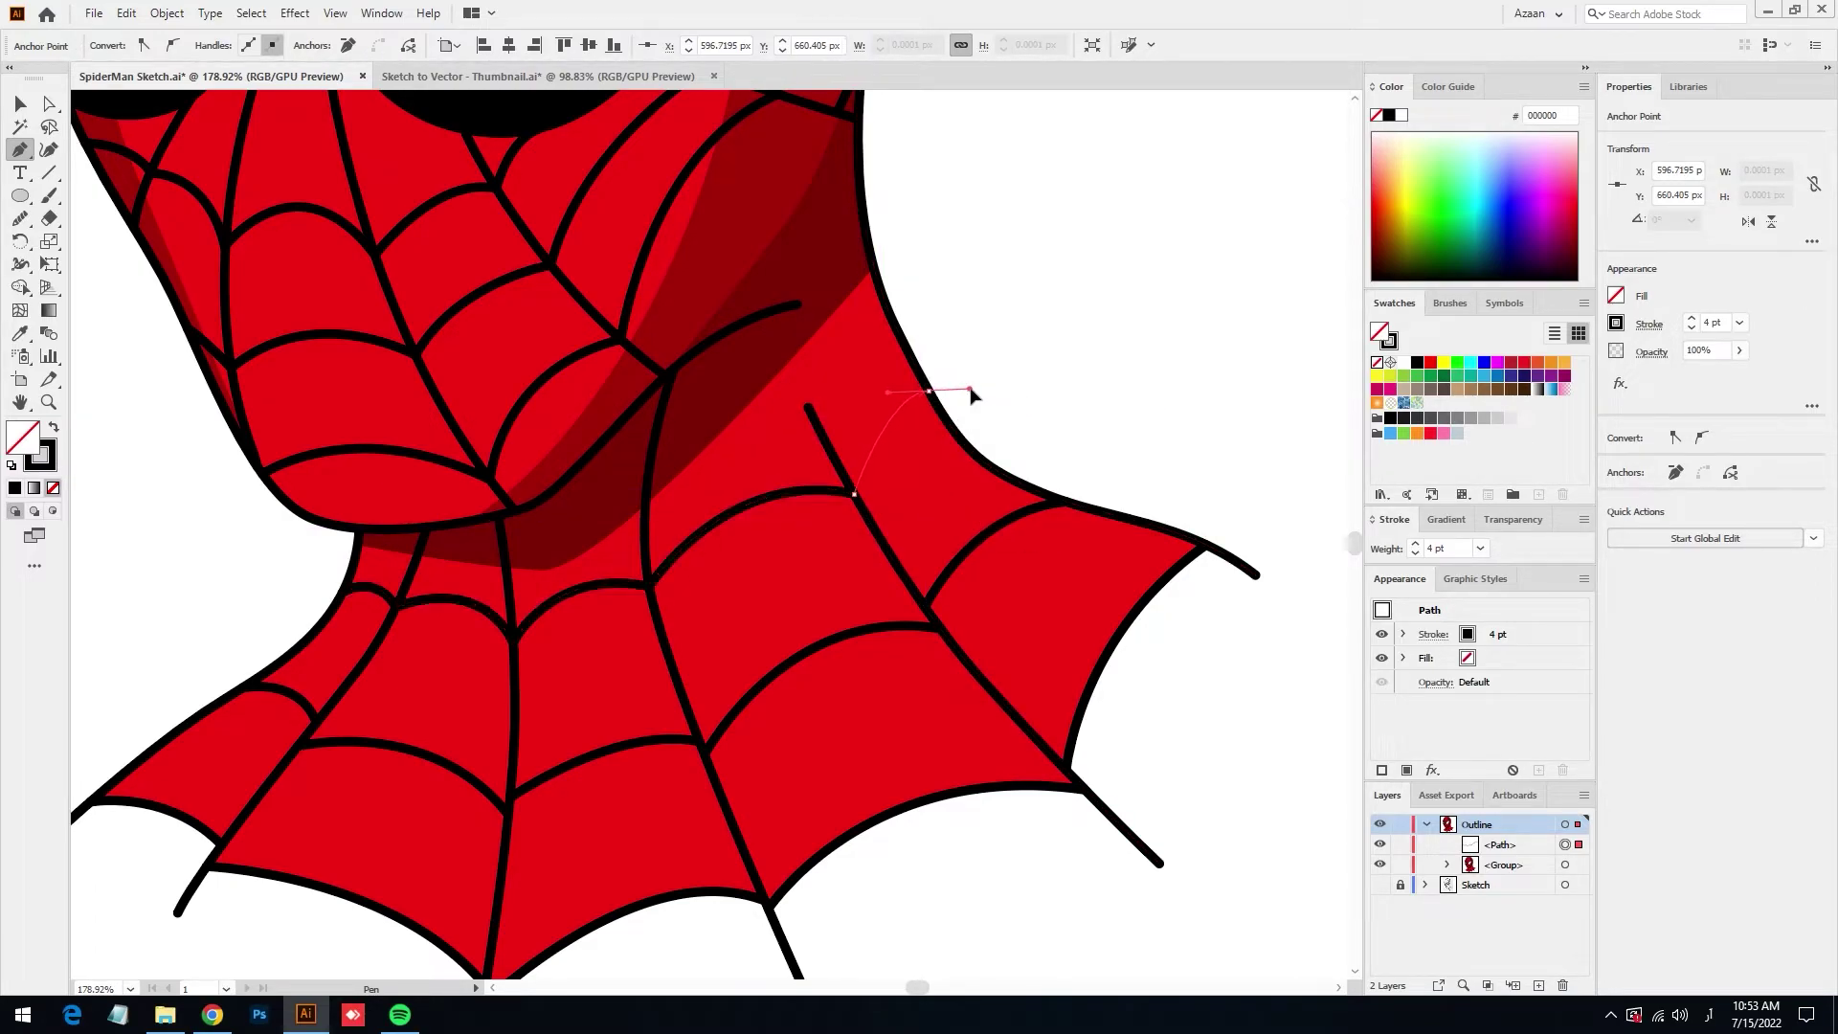
drag(986, 388, 984, 383)
ctrl+click(1004, 342)
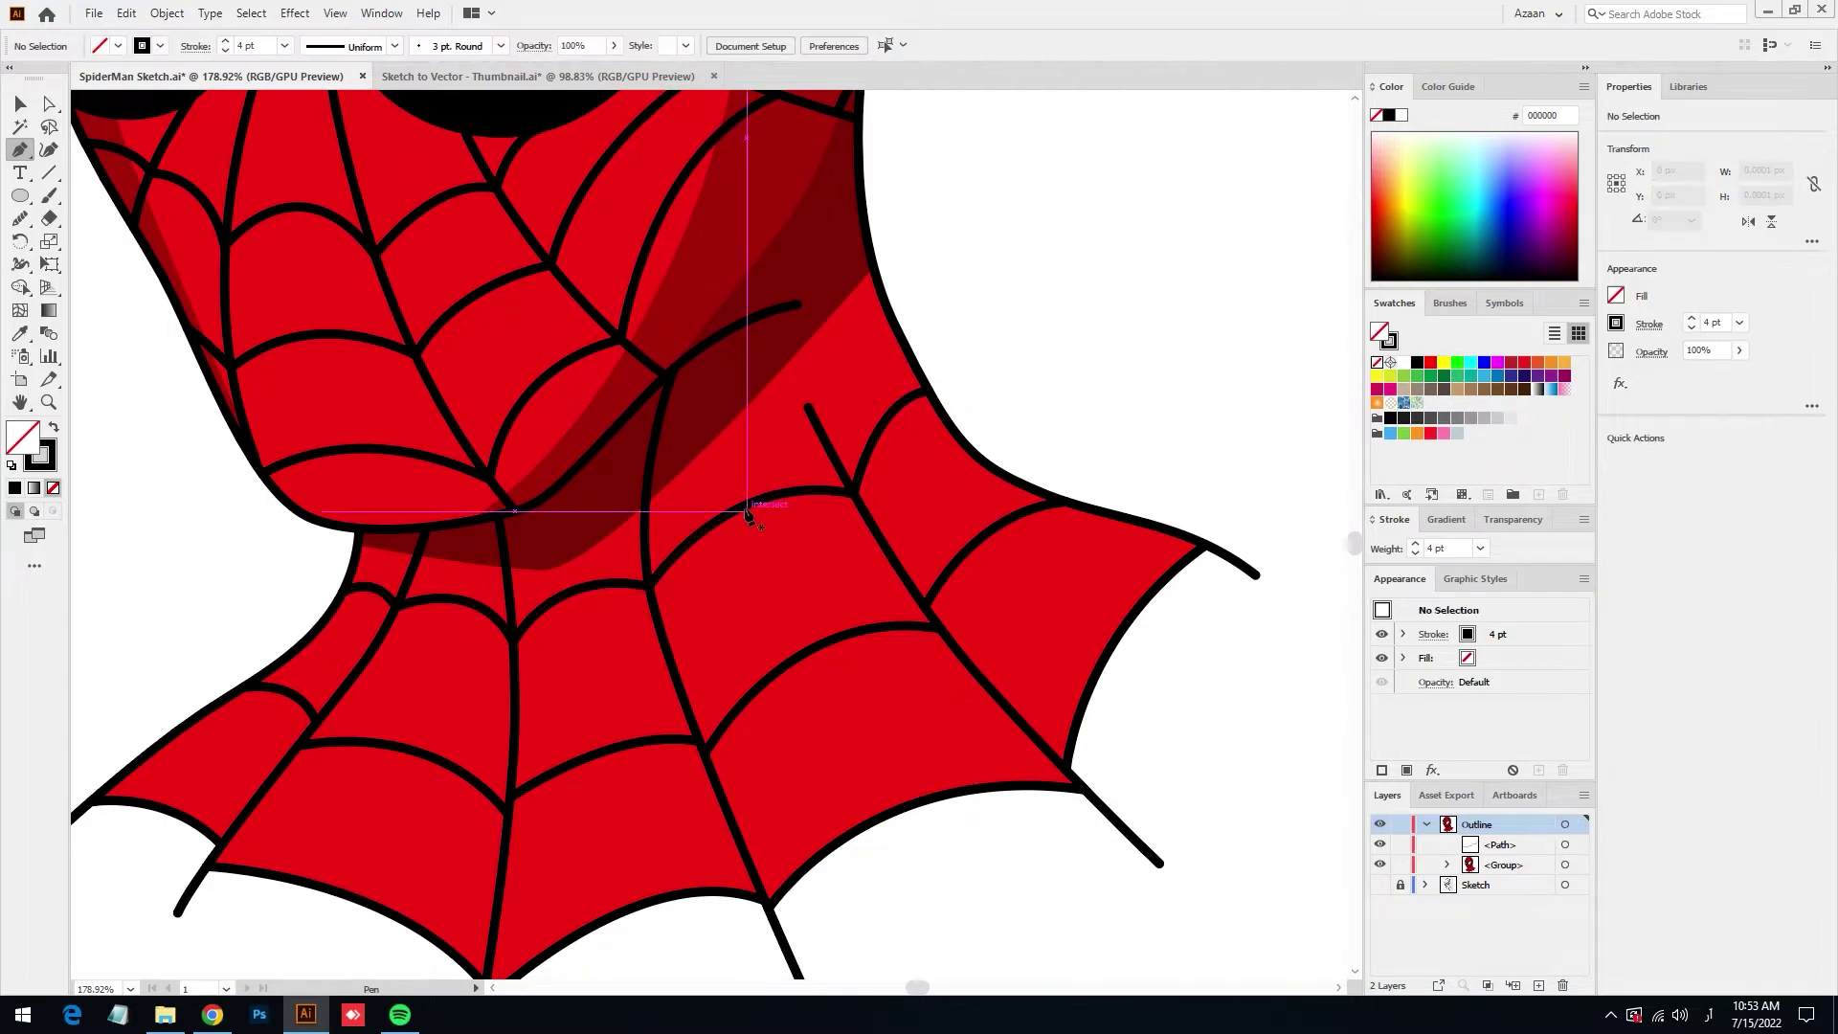
Fit the artwork in view, zoom in, and add a curved segment from the web line's end
key(ctrl+0)
scroll(906, 592, up, 3)
scroll(907, 592, up, 2)
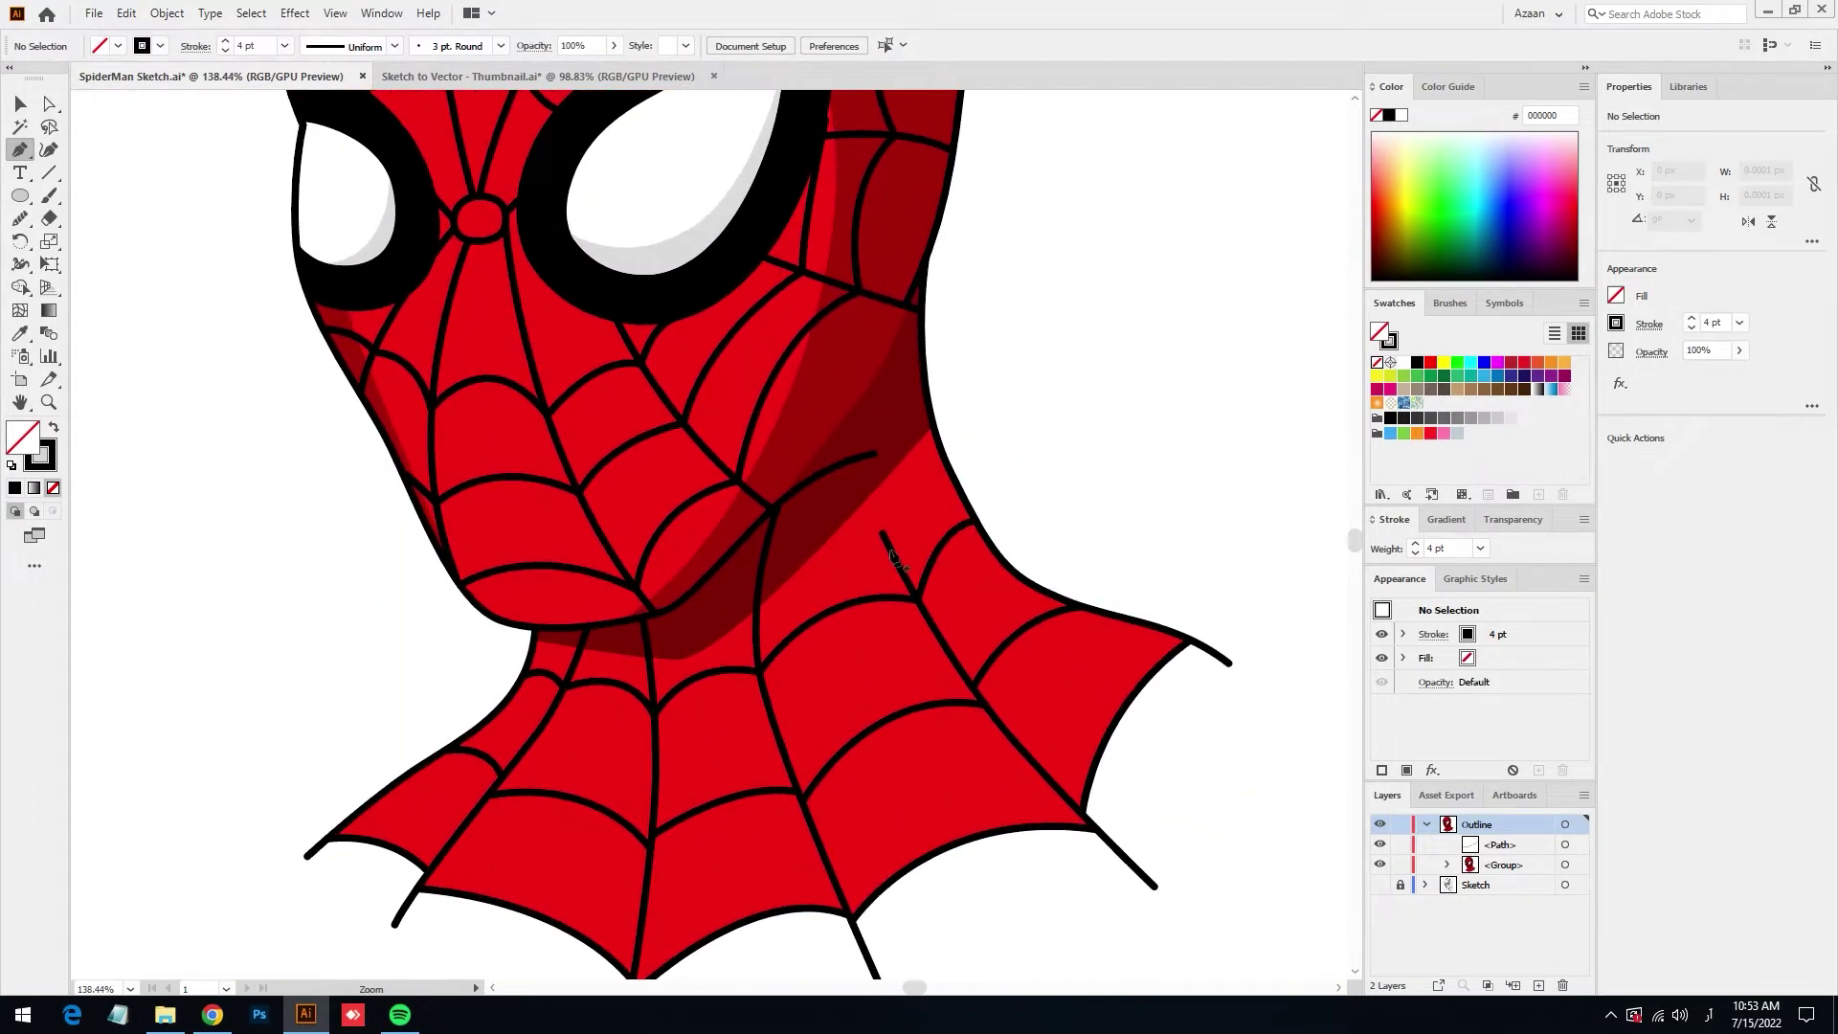
drag(882, 533, 845, 451)
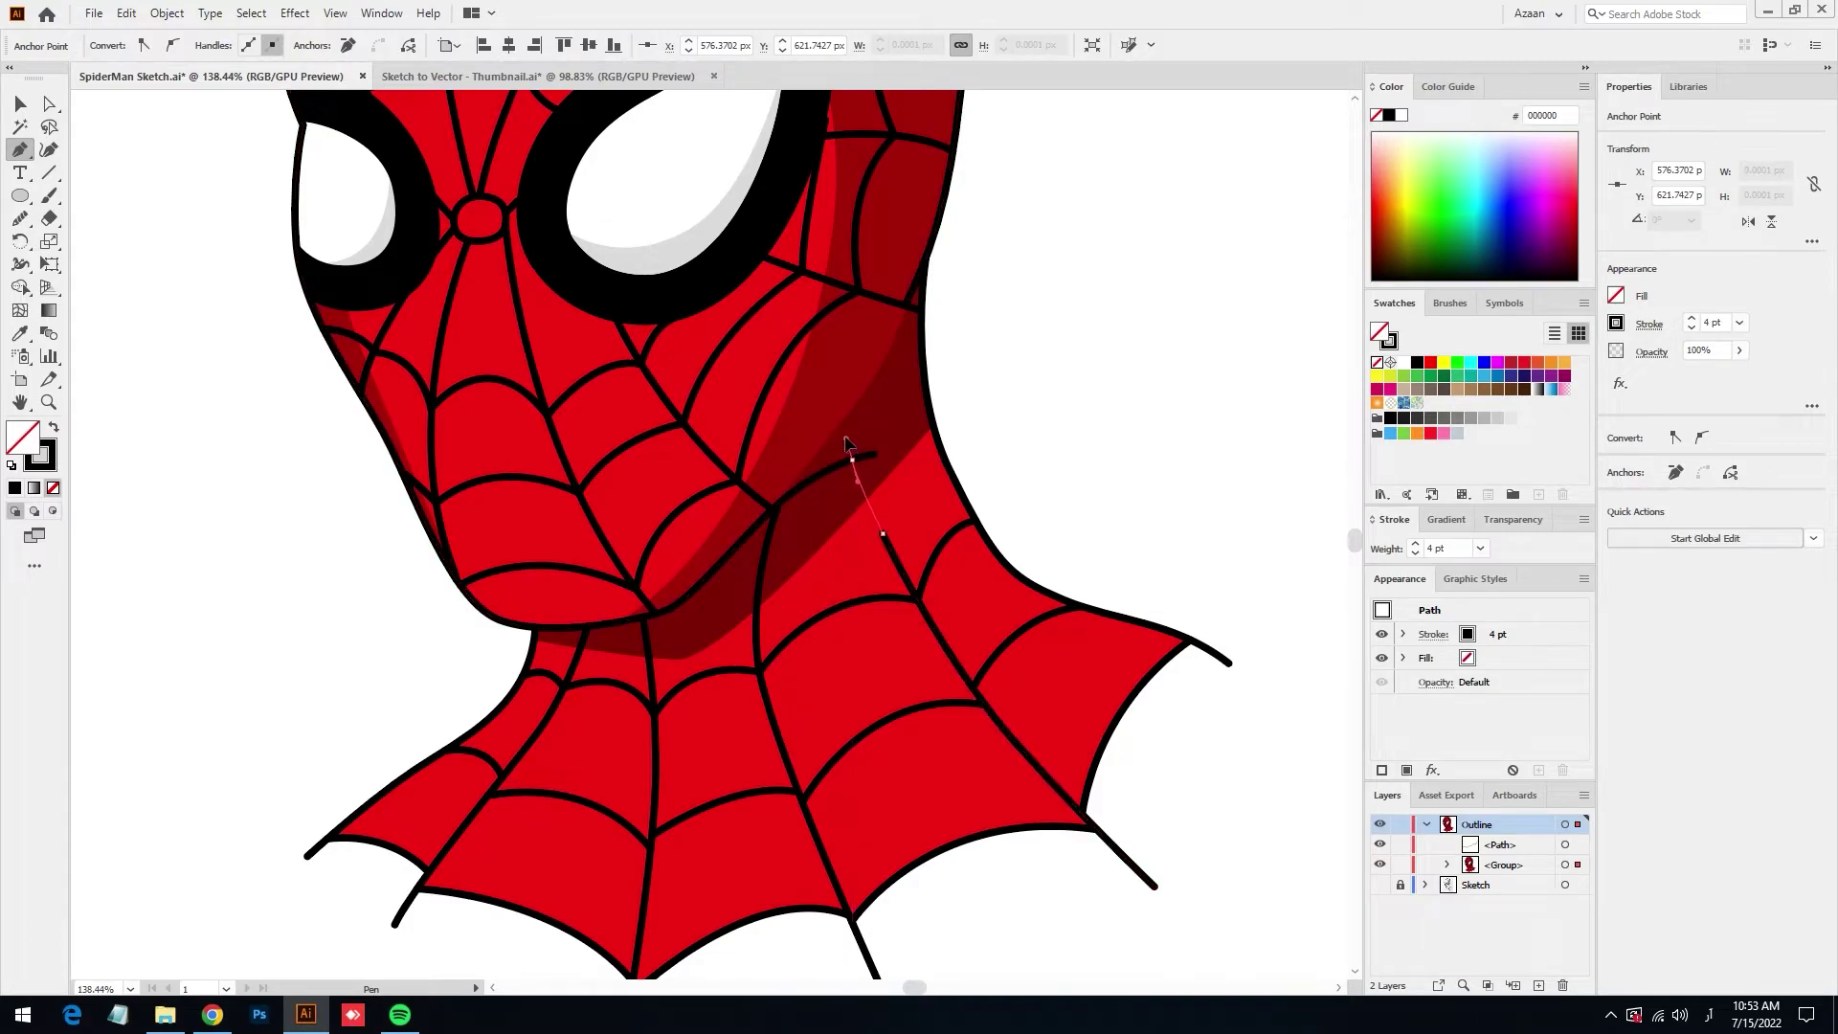
ctrl+click(1014, 416)
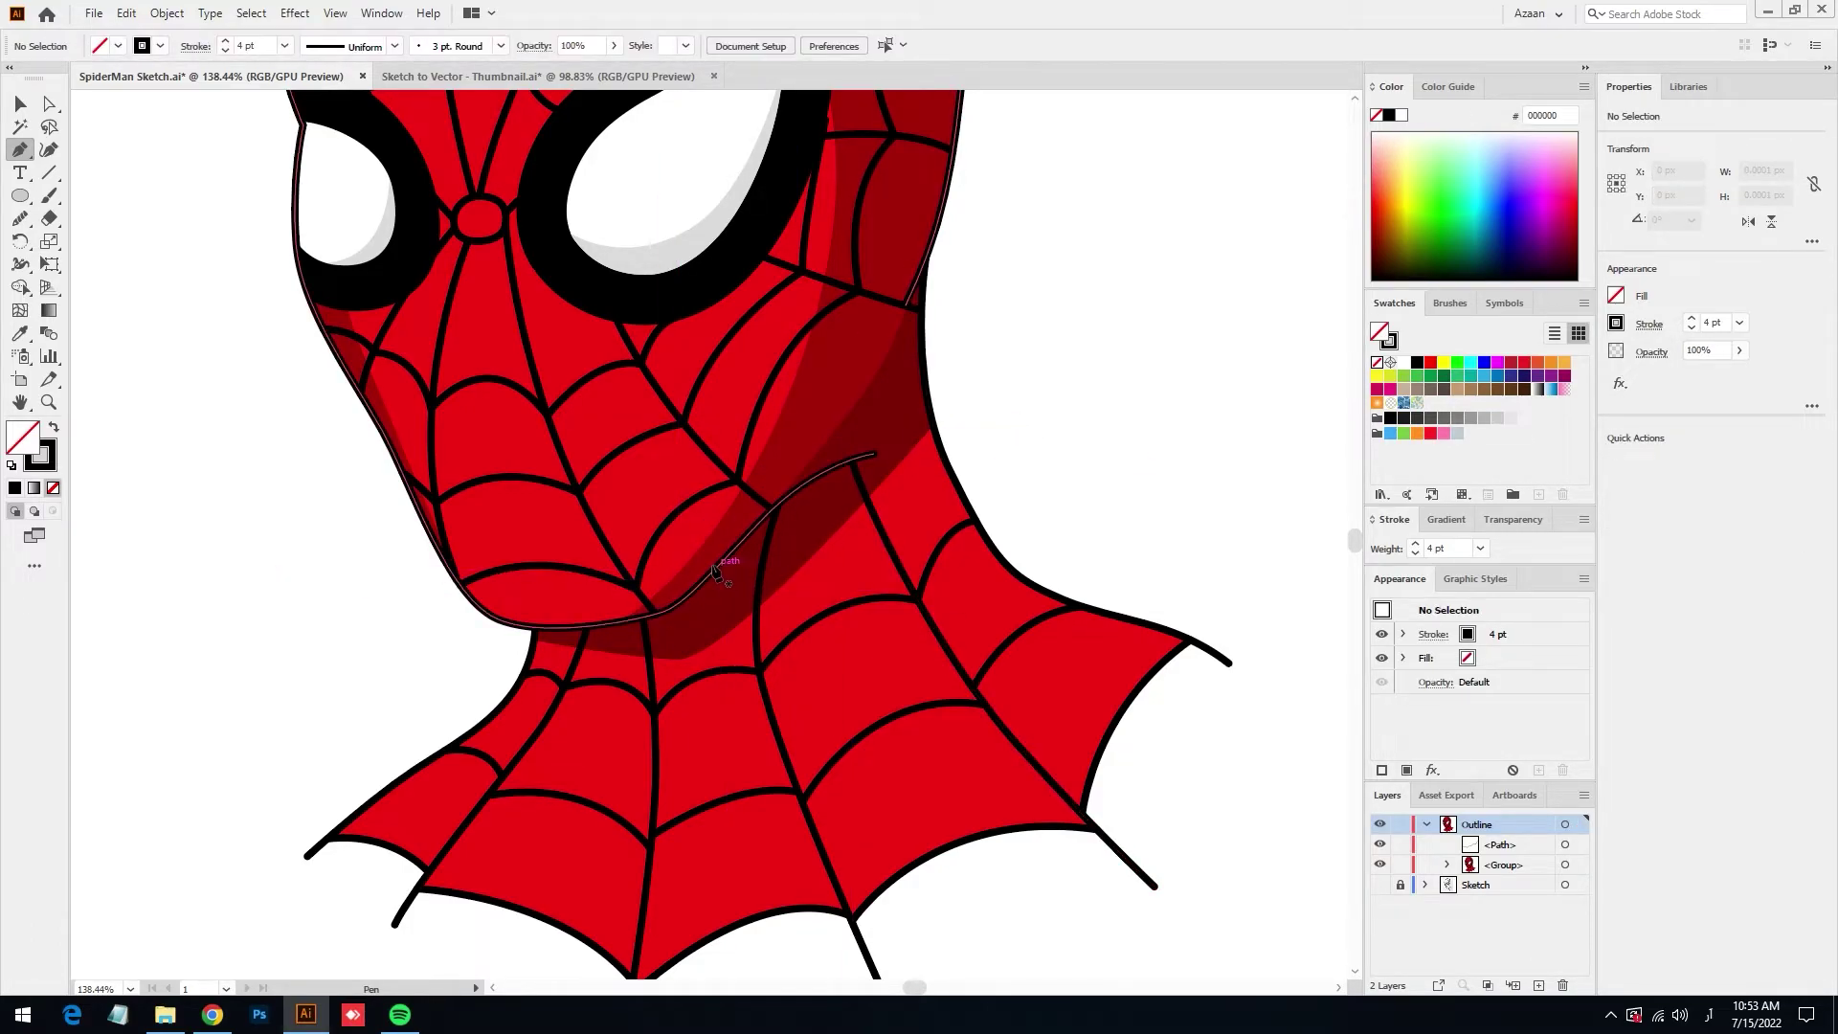
Draw a second curve along the chin shadow to the neck's right, then zoom in with Selection
drag(744, 559, 785, 557)
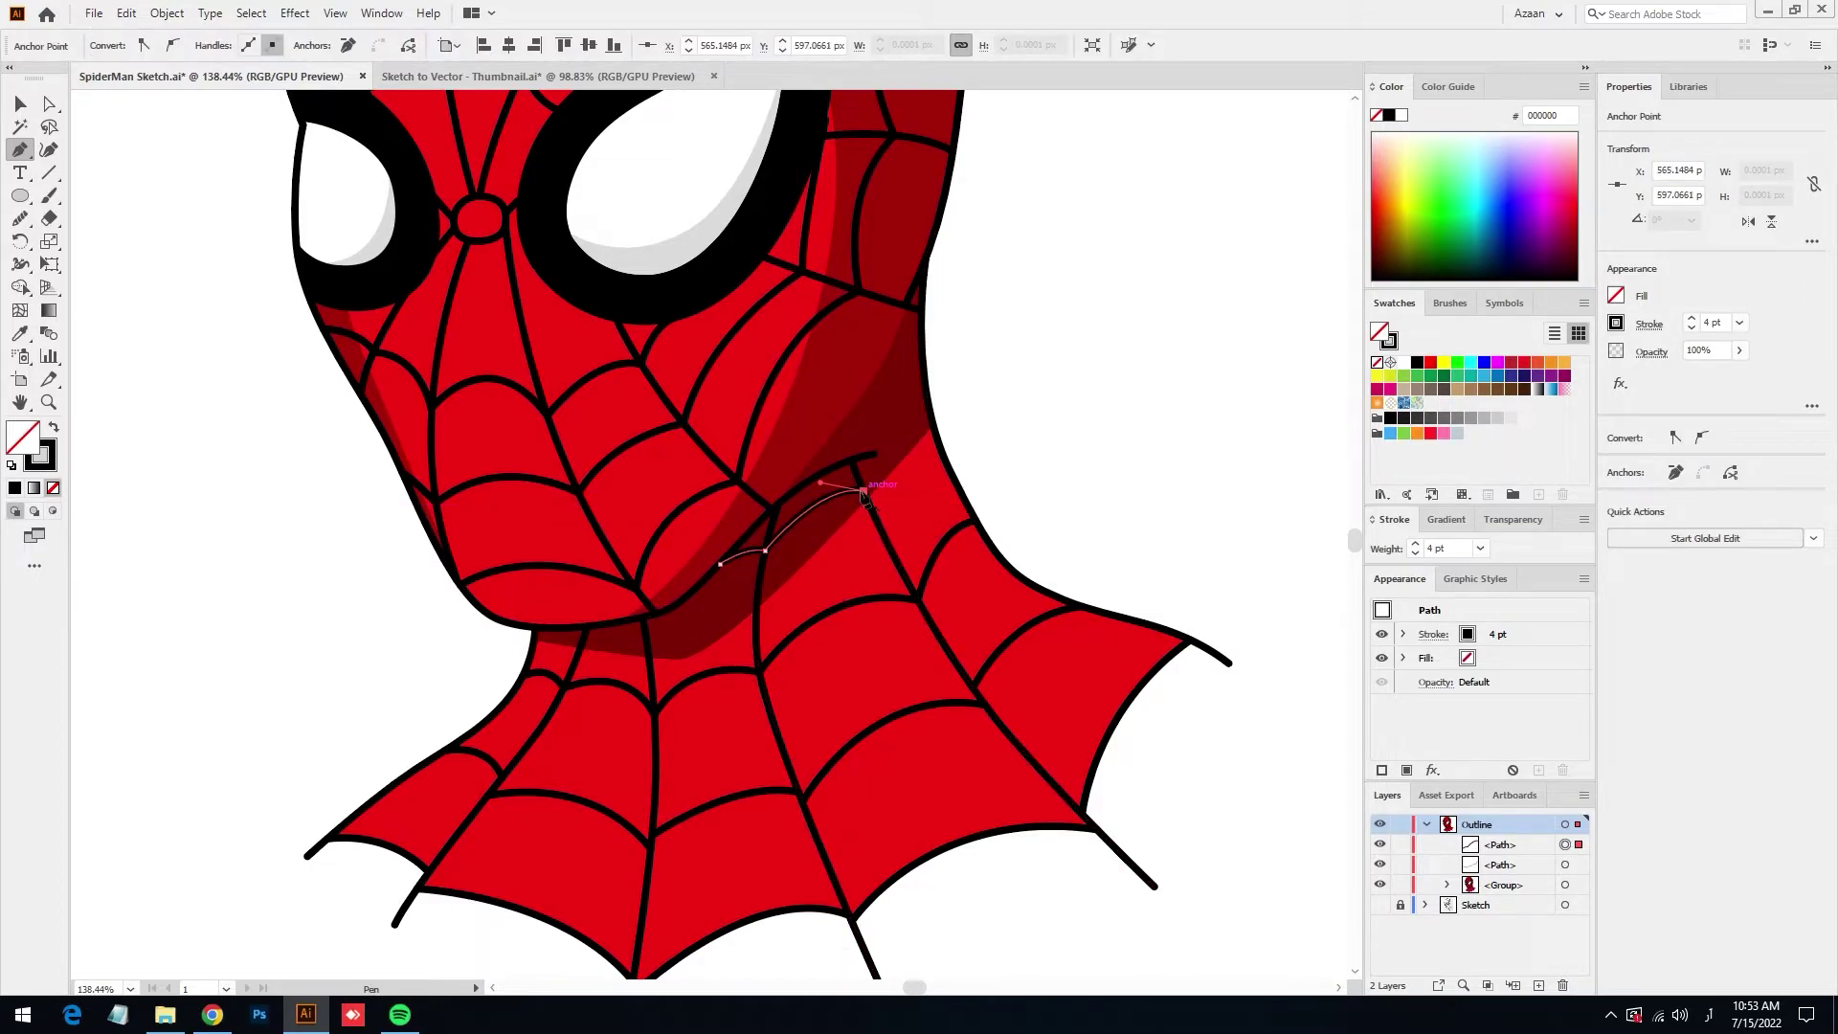
drag(931, 414, 965, 412)
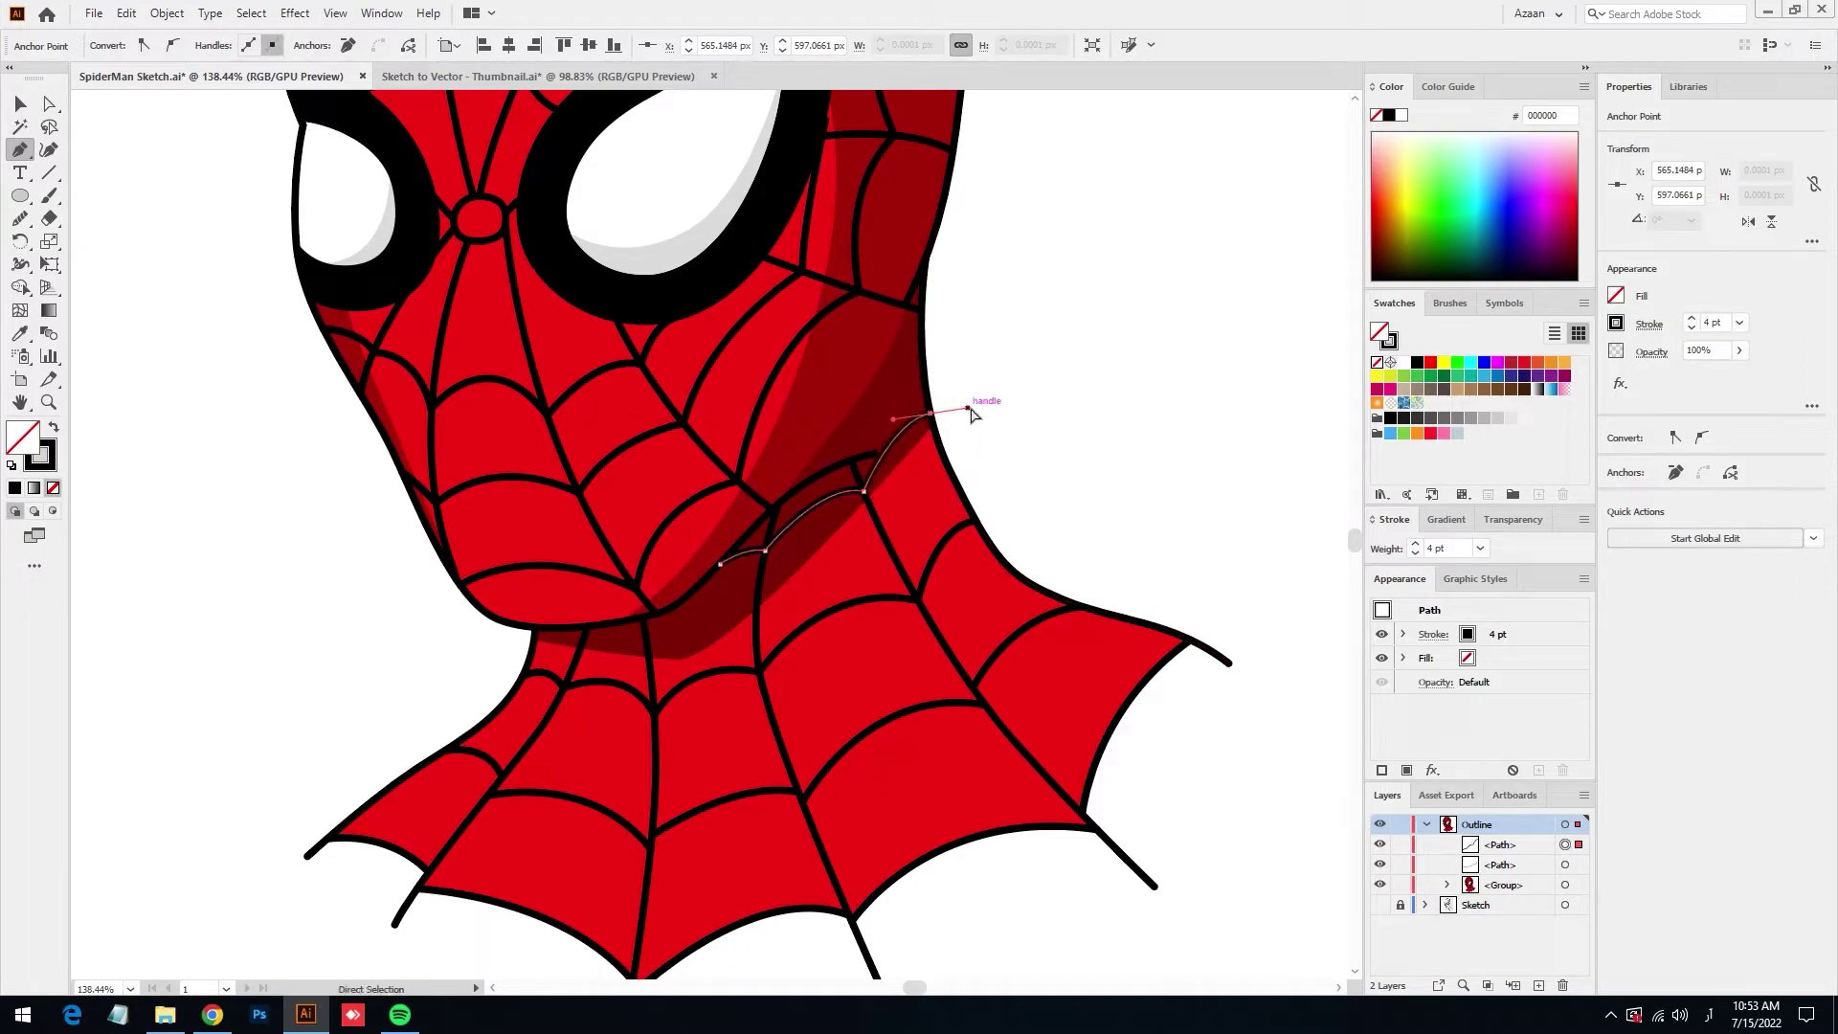
key(Escape)
scroll(1053, 522, down, 5)
scroll(1053, 522, up, 2)
scroll(1053, 523, up, 2)
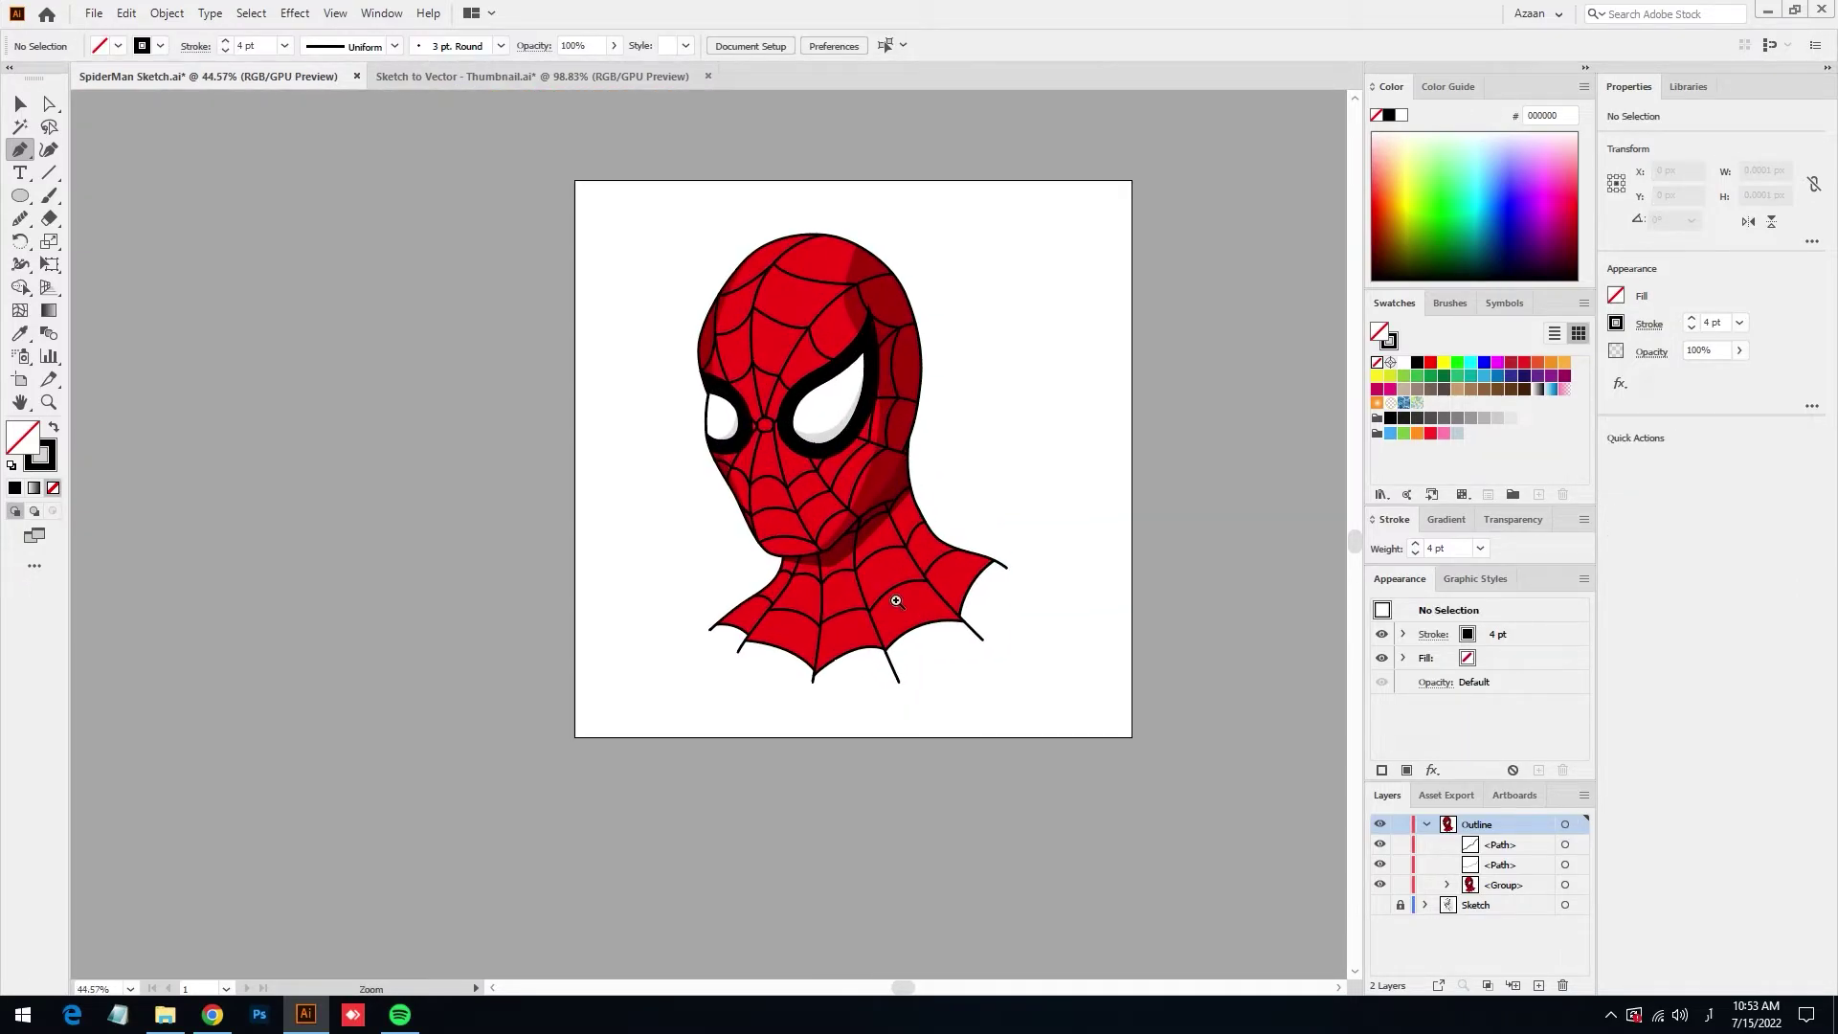
click(28, 104)
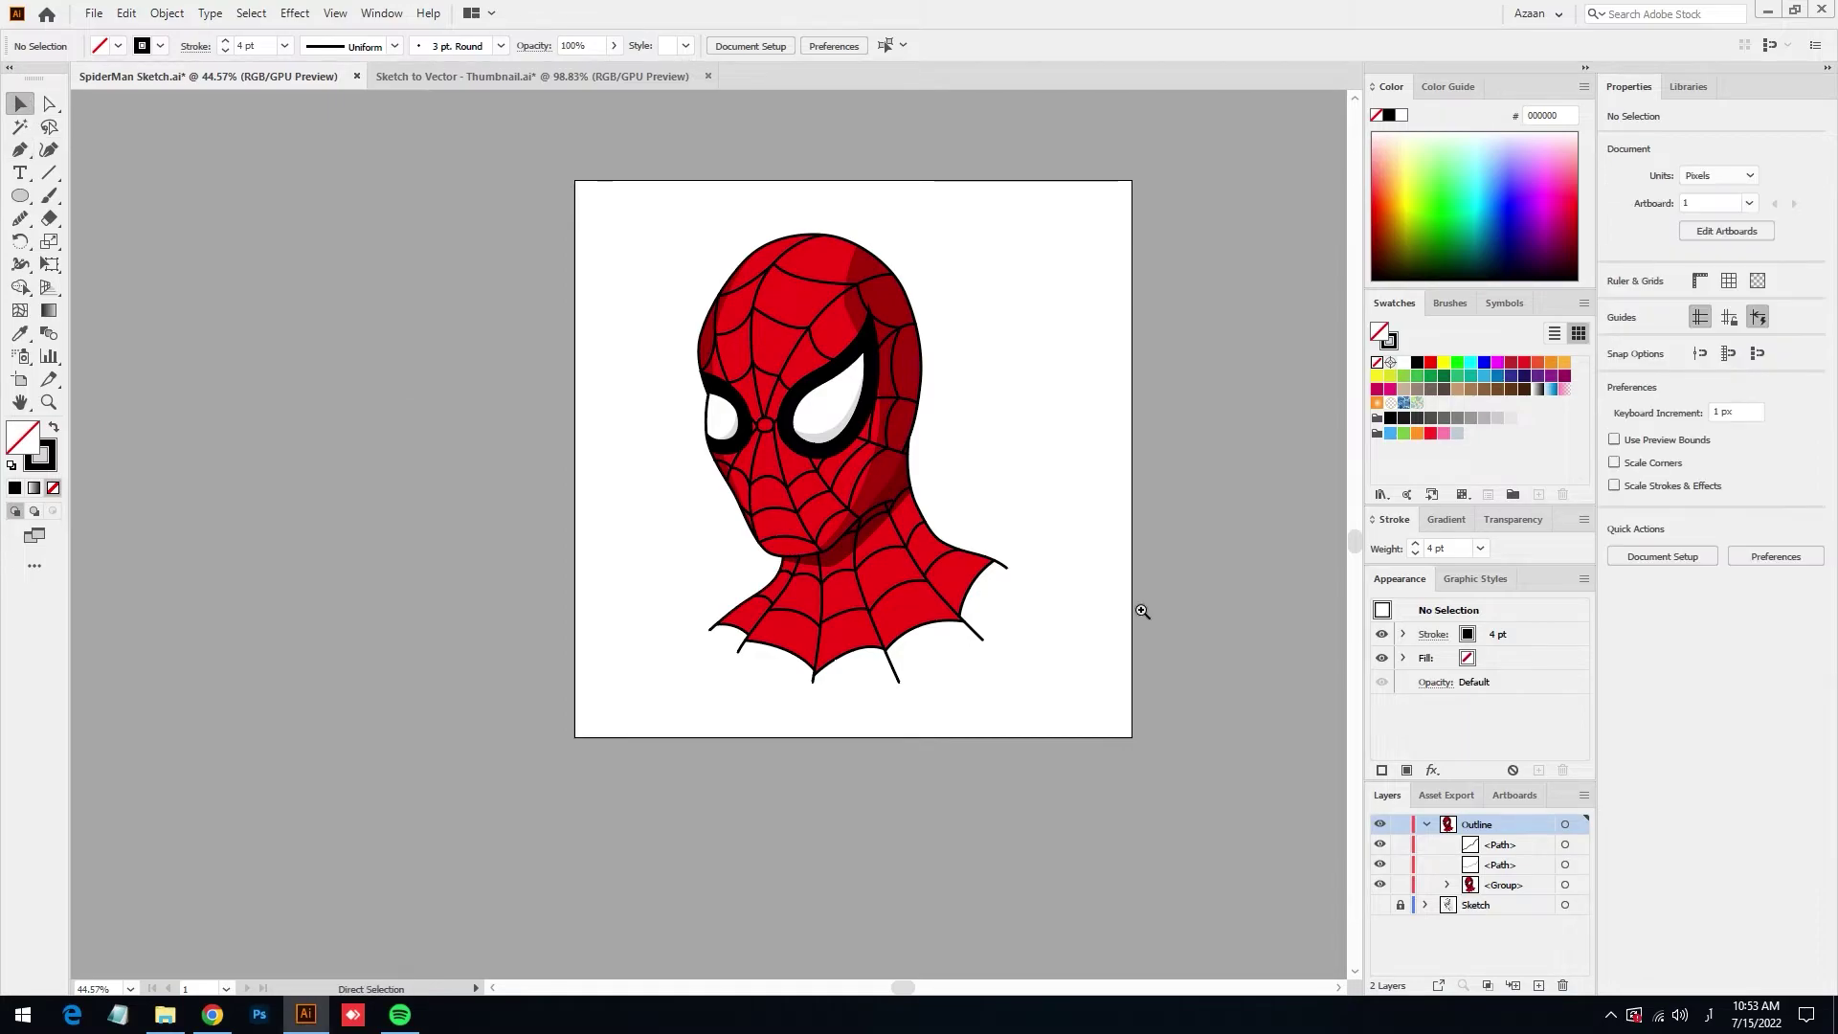
scroll(1005, 556, up, 2)
scroll(830, 530, up, 1)
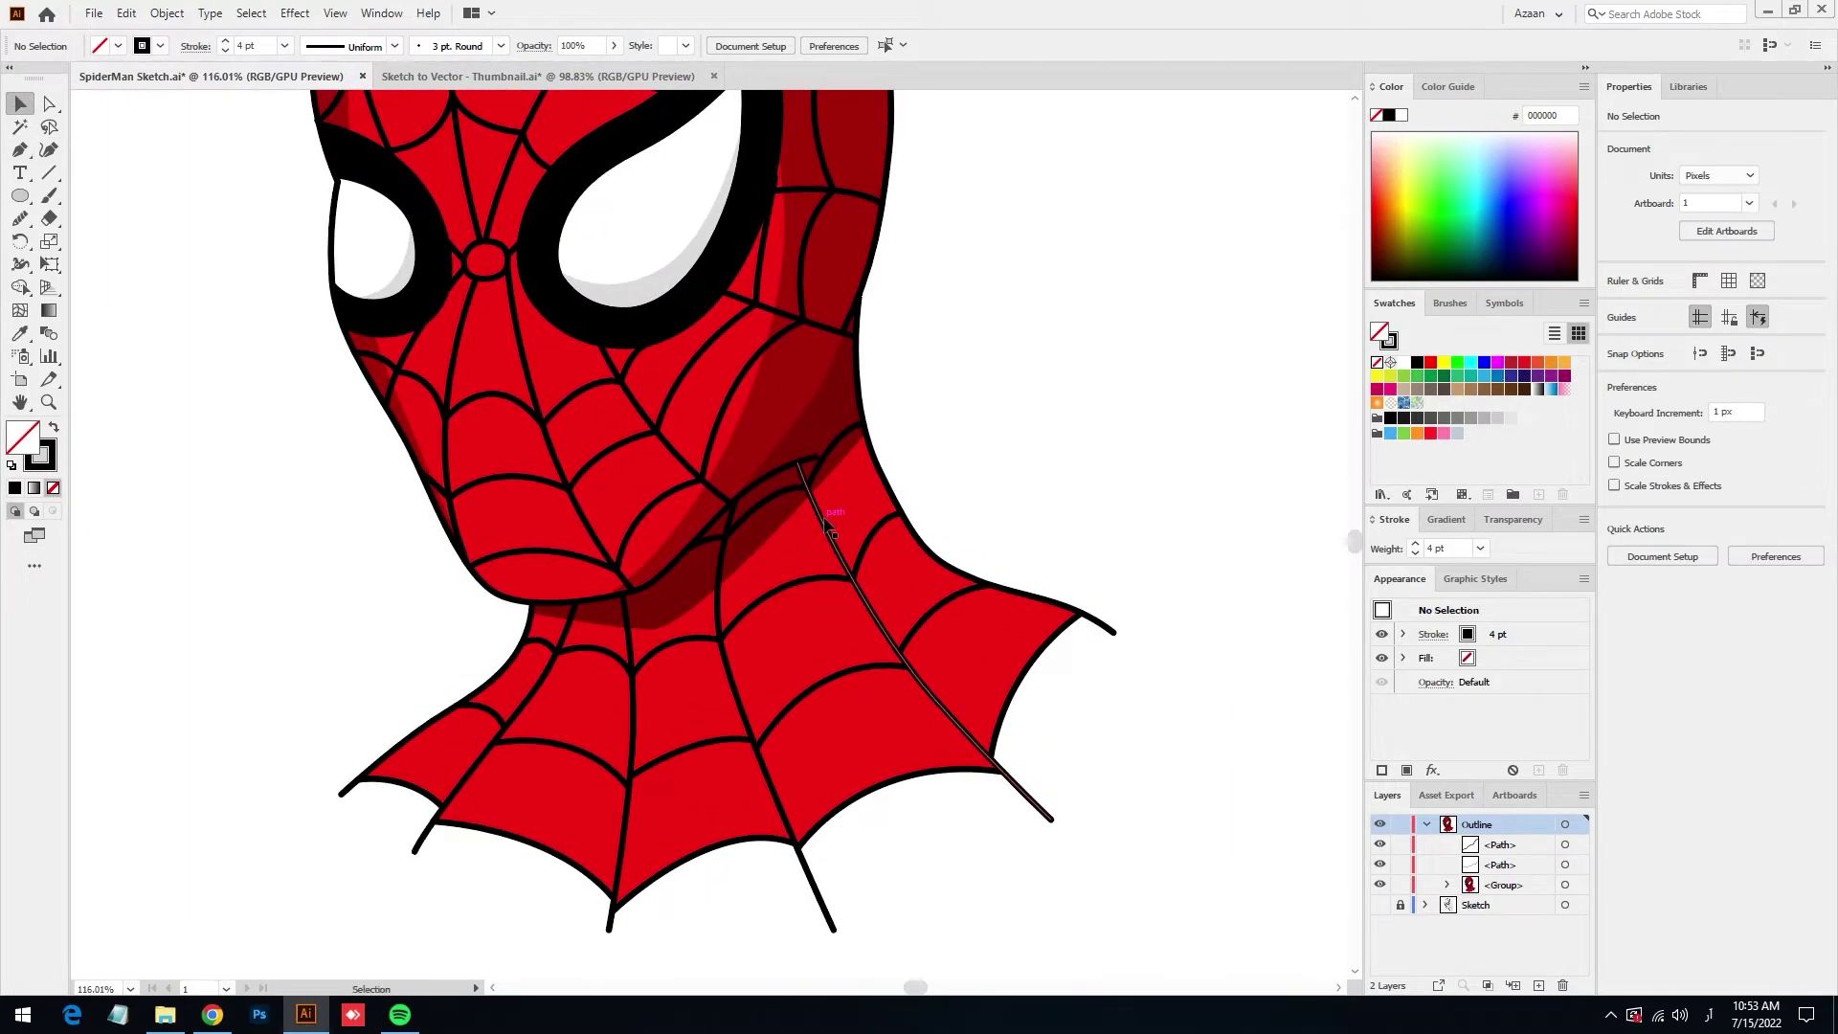
Draw a closed Pen shape from the jaw shadow to the neck edge
key(p)
scroll(728, 455, up, 2)
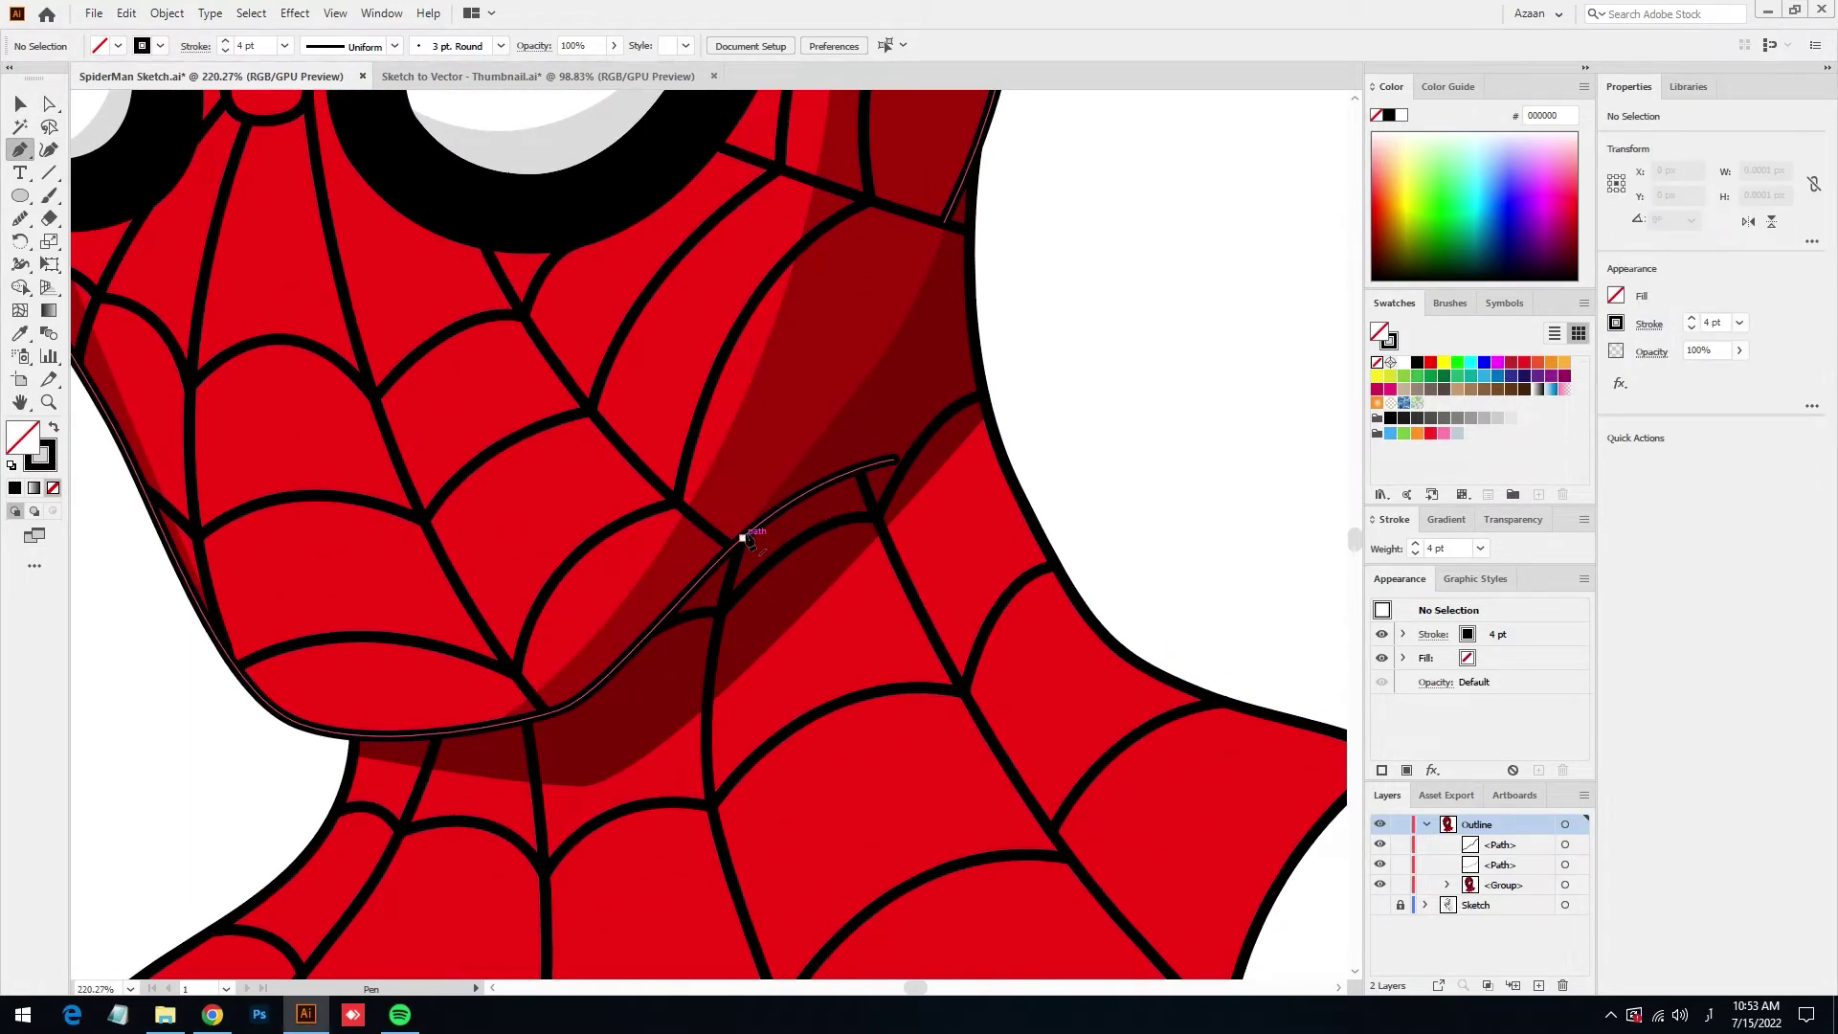
click(752, 532)
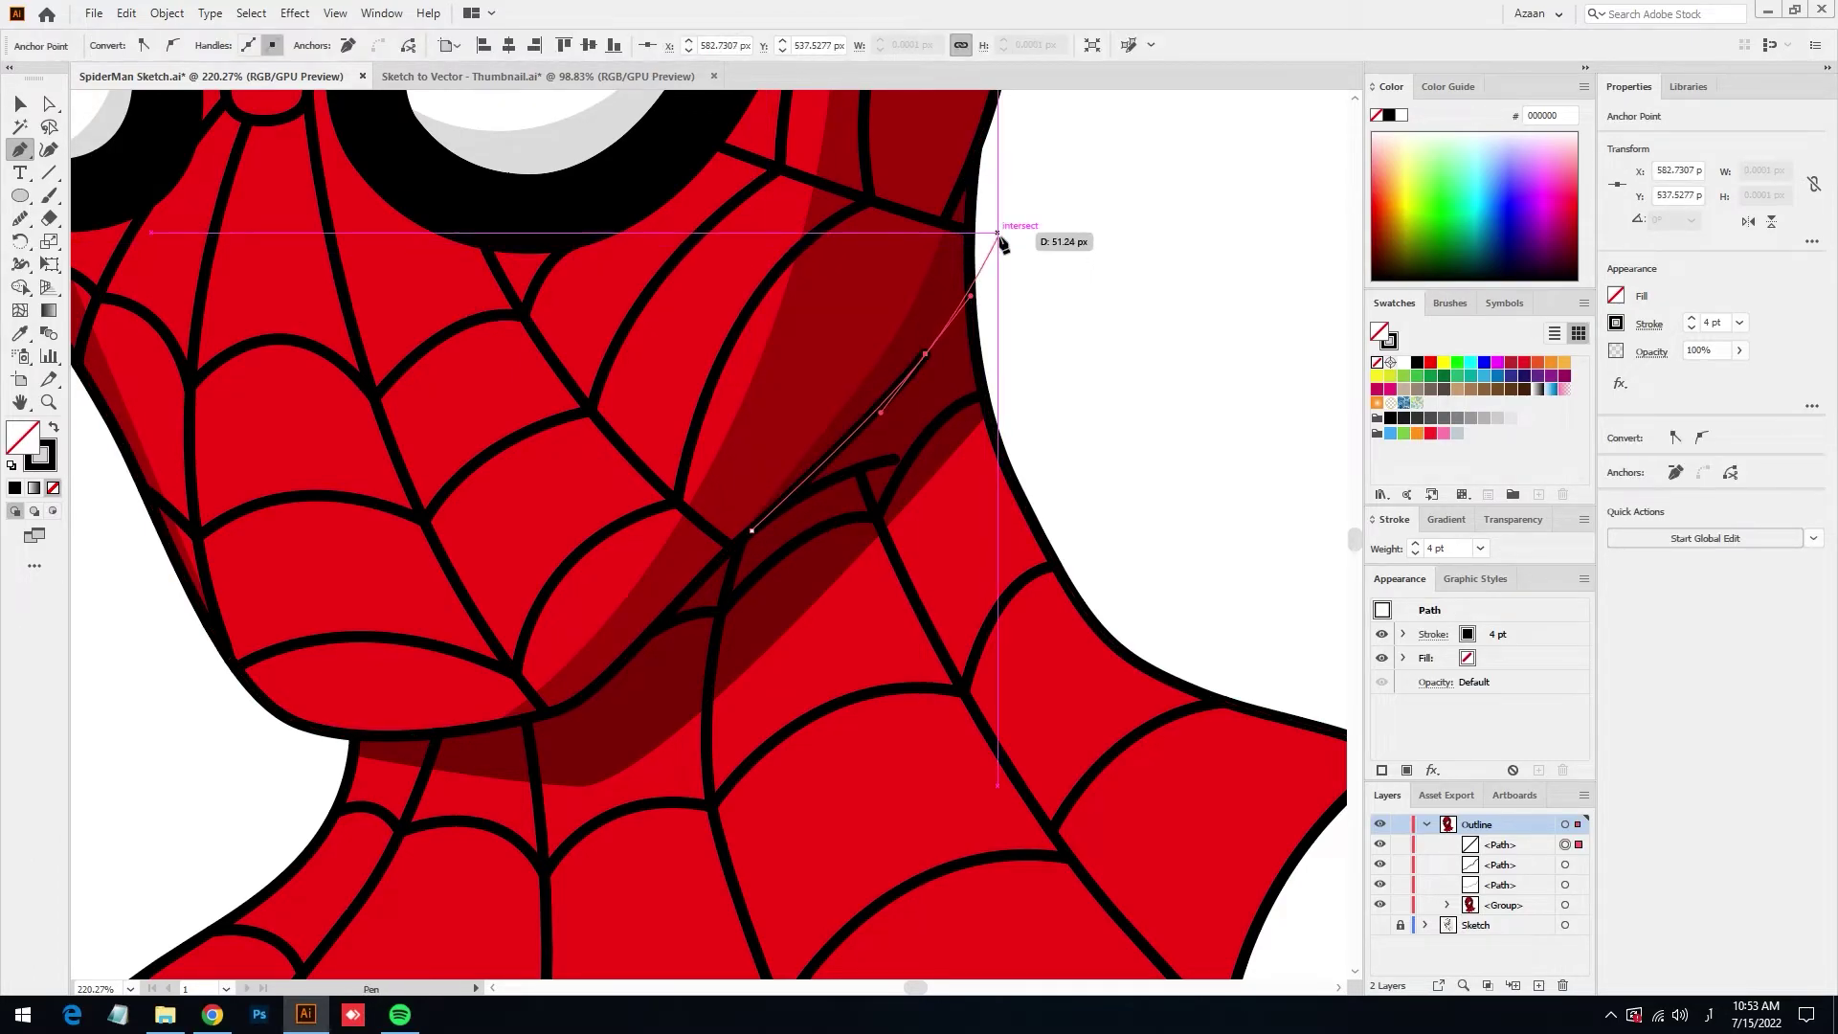
mouse_move(997, 233)
mouse_down()
mouse_move(1007, 188)
mouse_move(978, 233)
mouse_up()
click(969, 226)
click(835, 418)
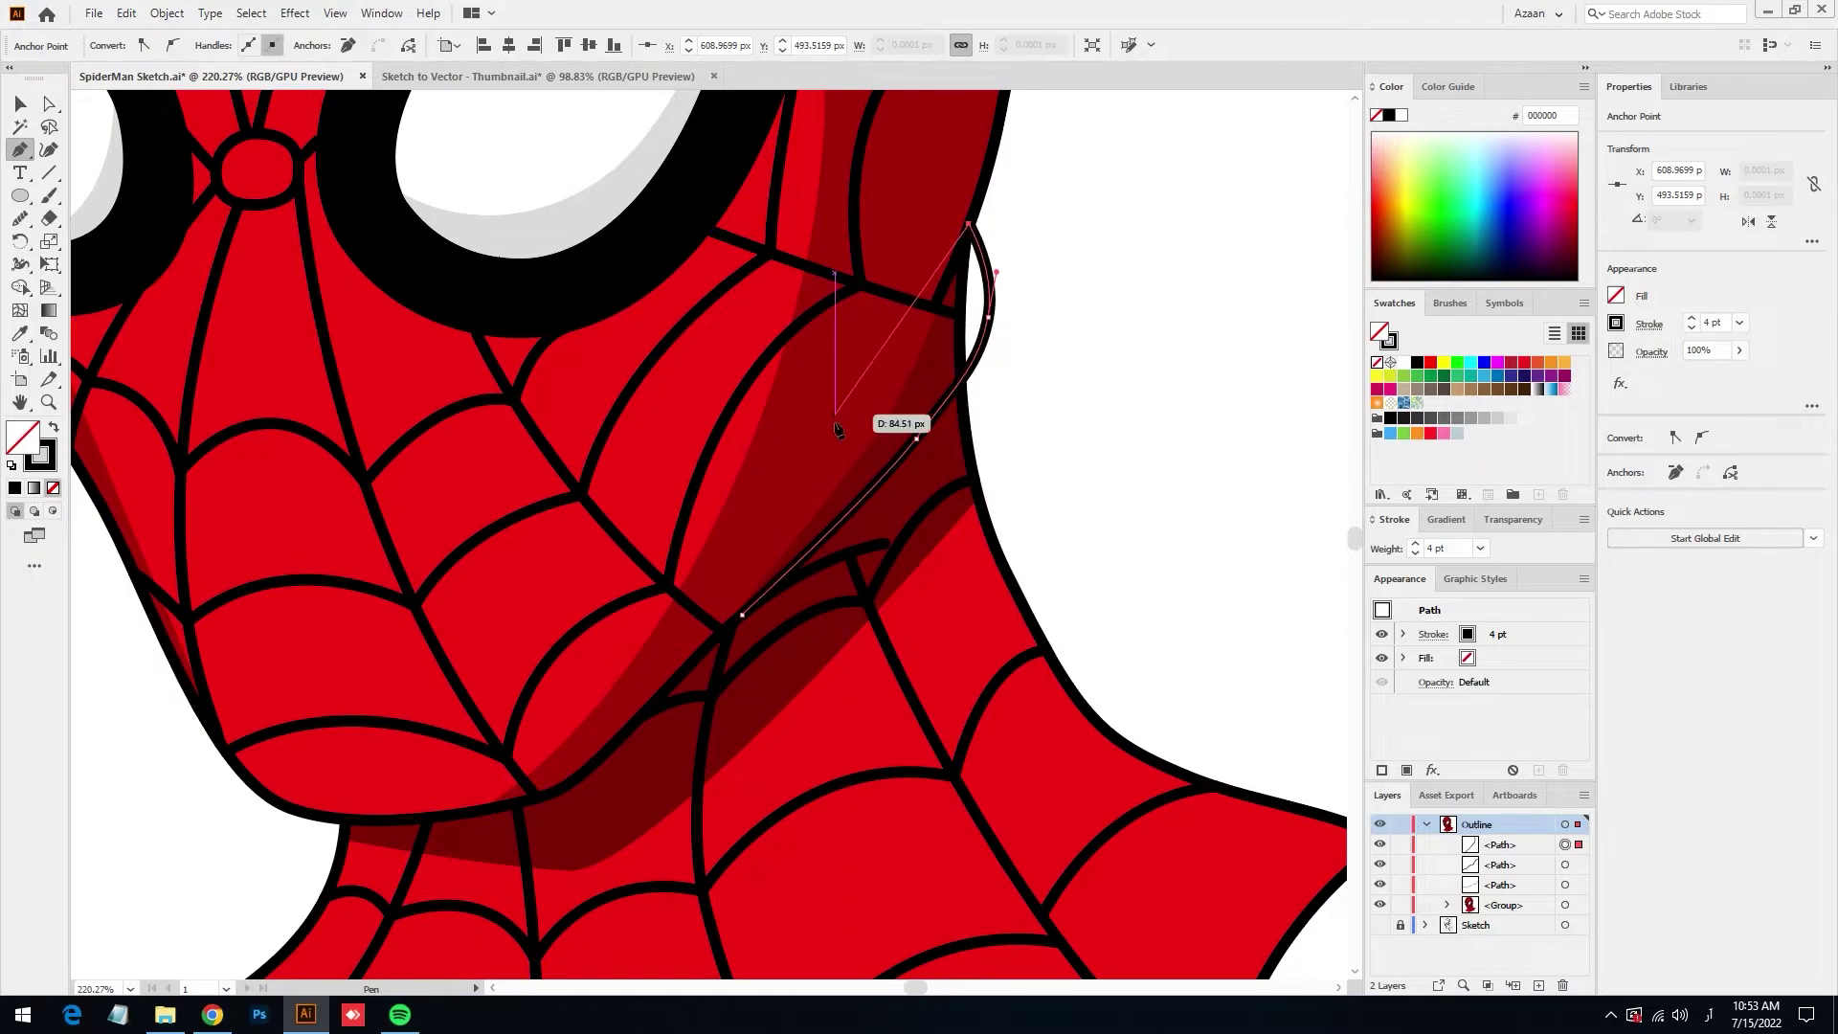
click(723, 553)
click(723, 632)
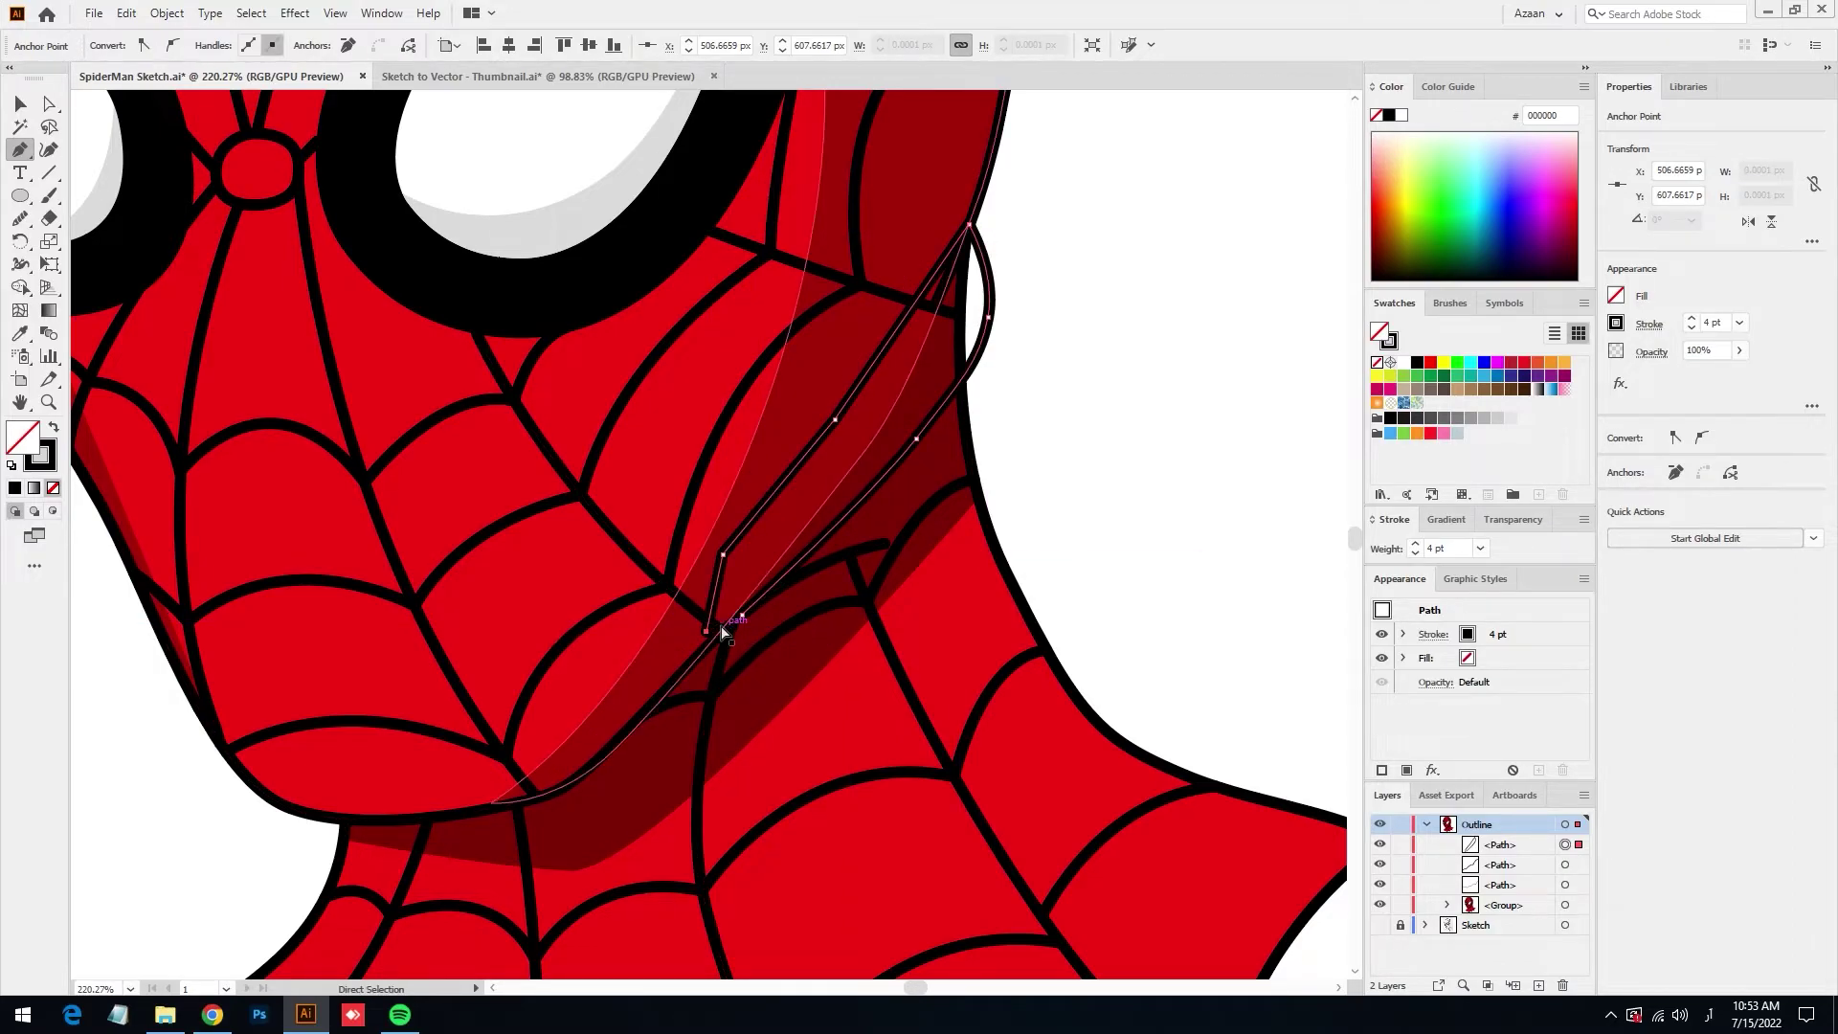
Merge the new shape with the neck shading group using Shape Builder
click(20, 103)
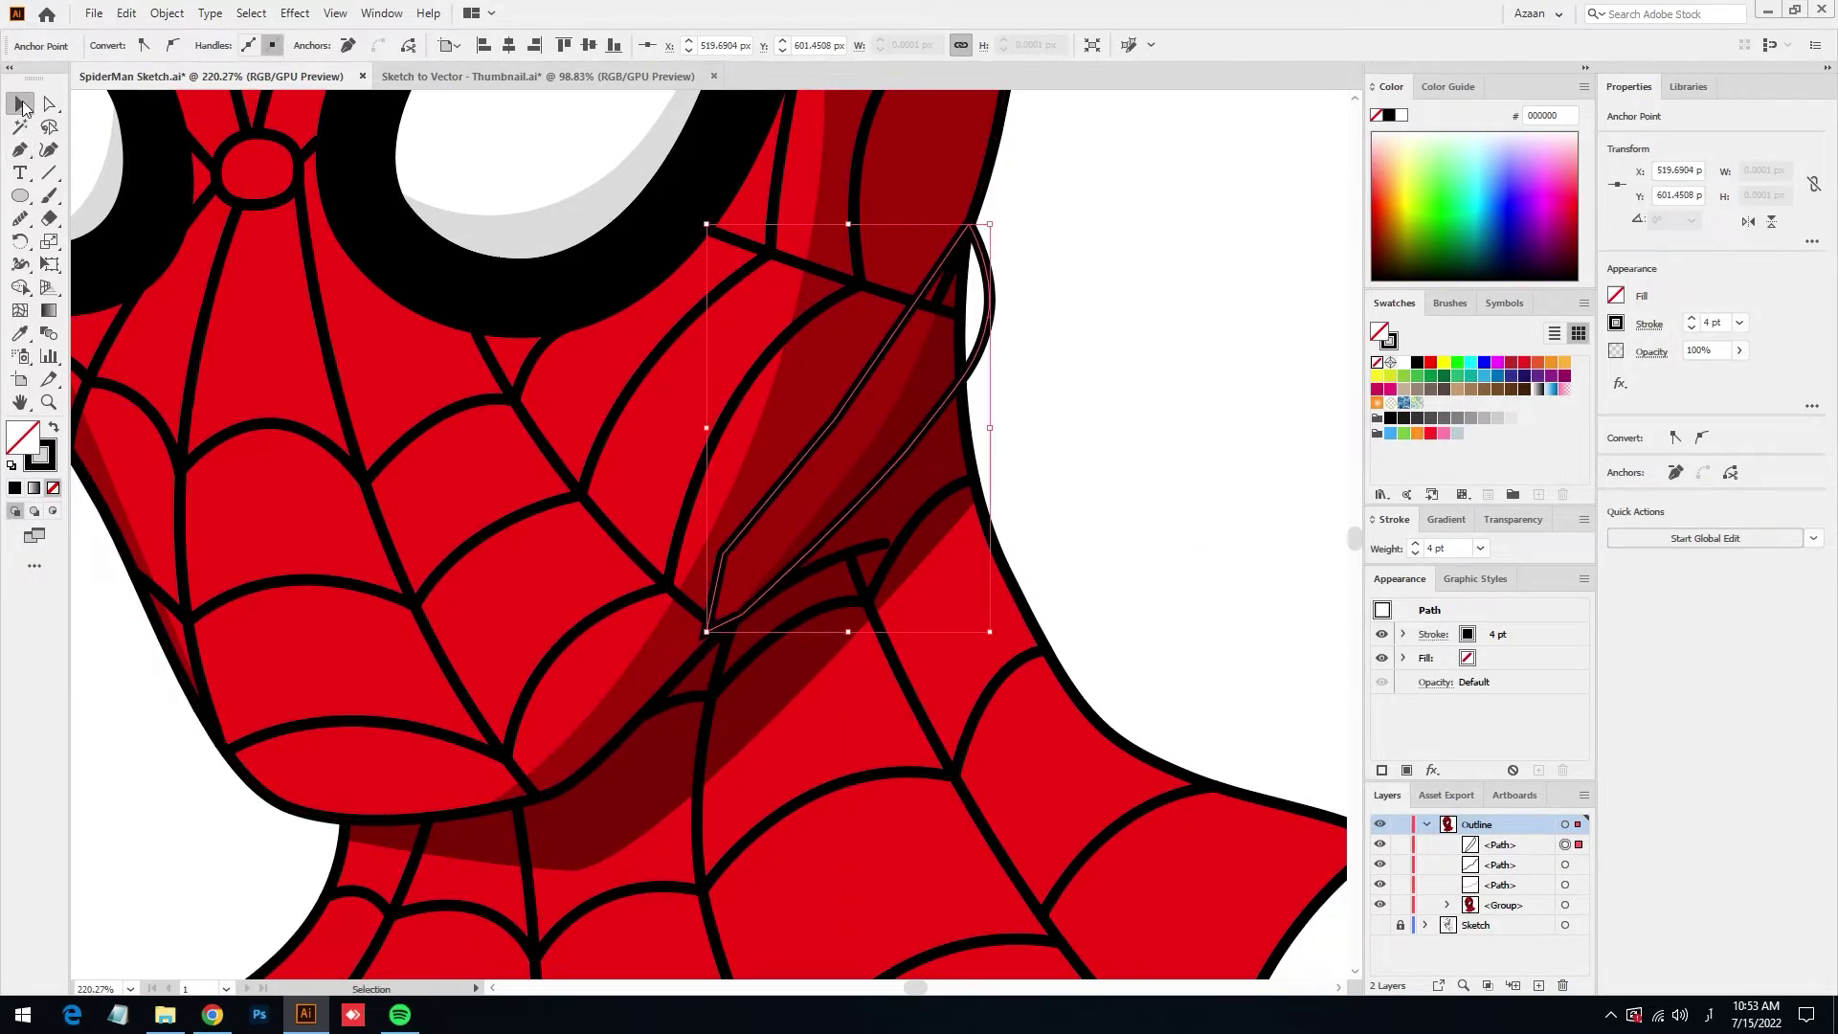
shift+click(936, 458)
key(shift+m)
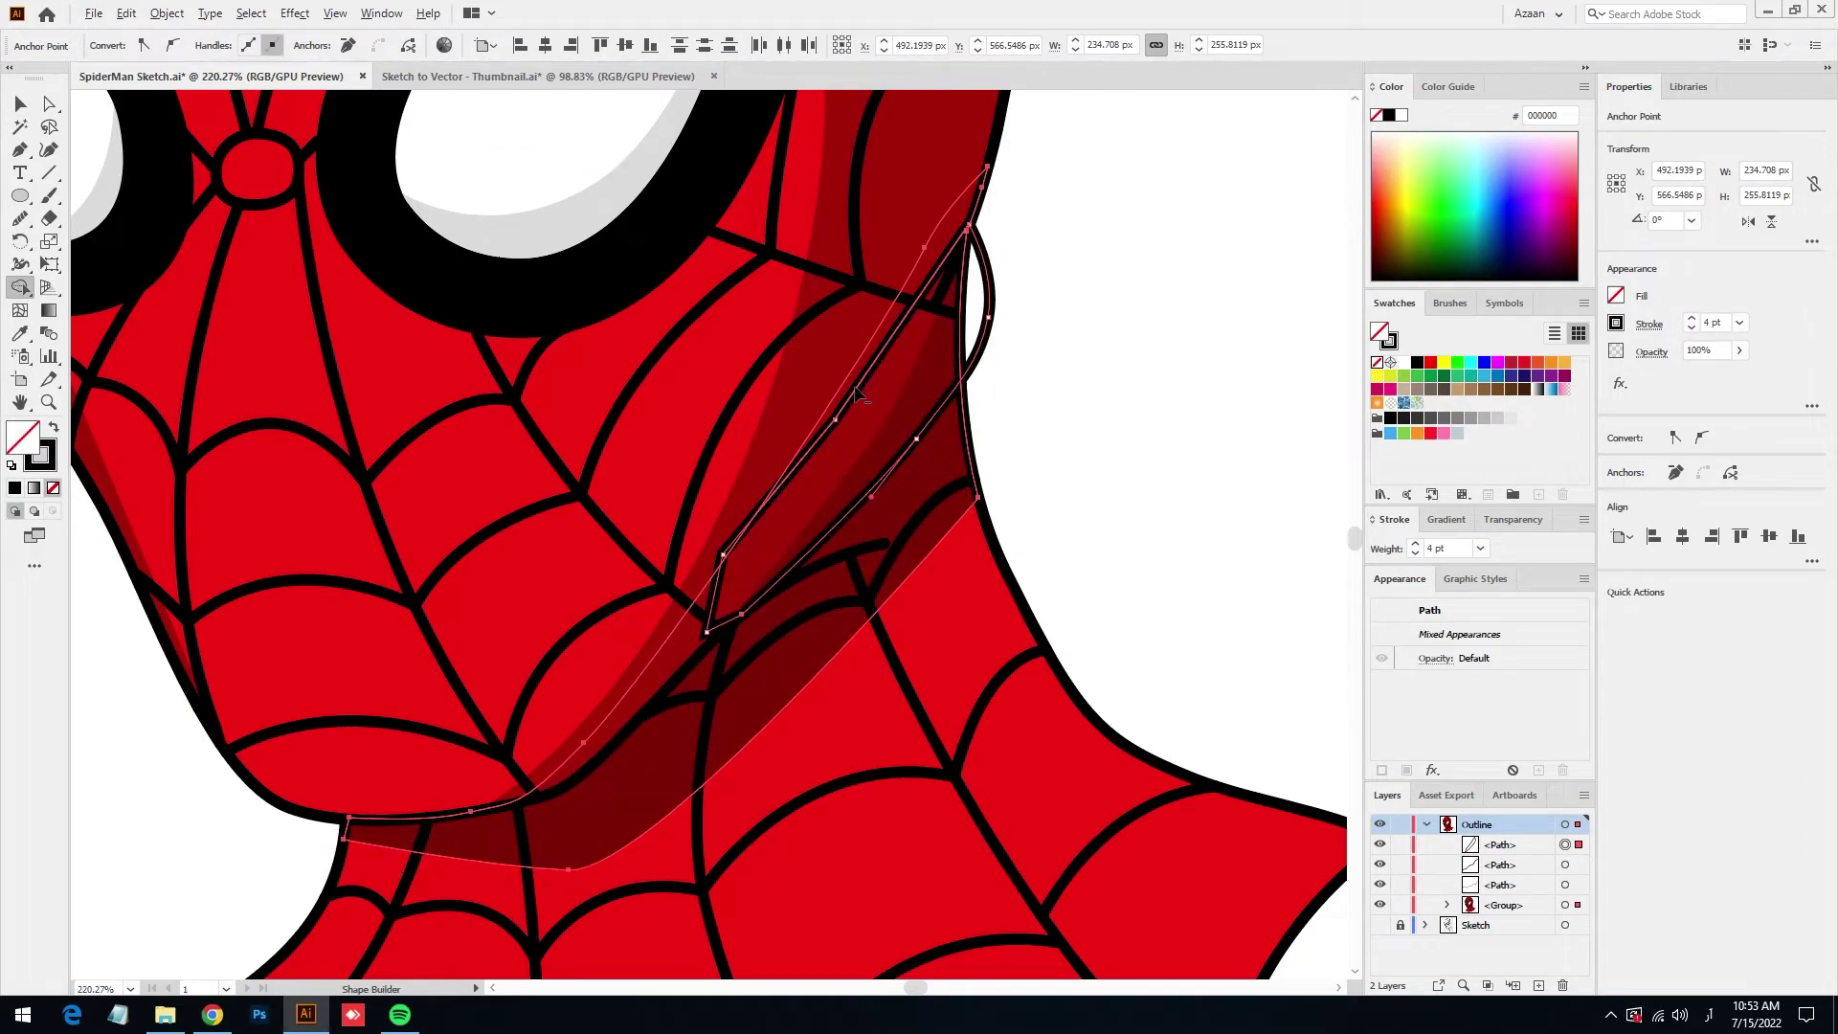
click(18, 103)
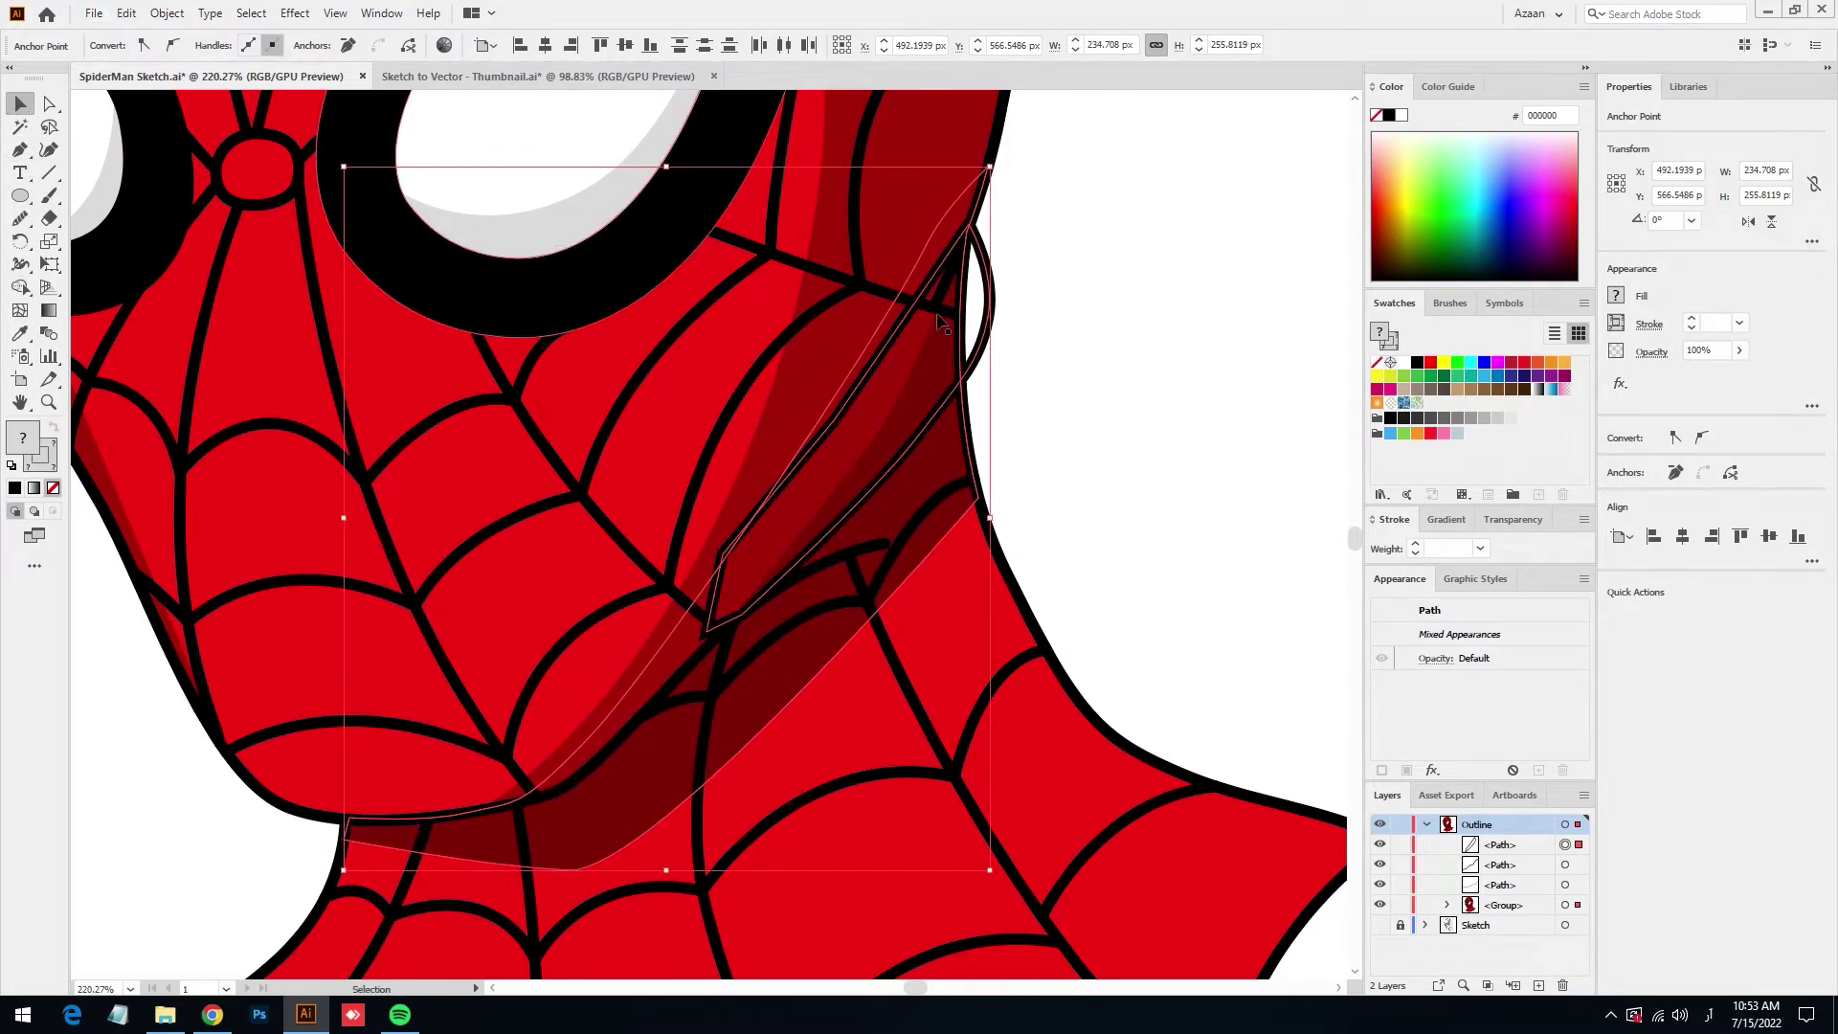
click(1120, 430)
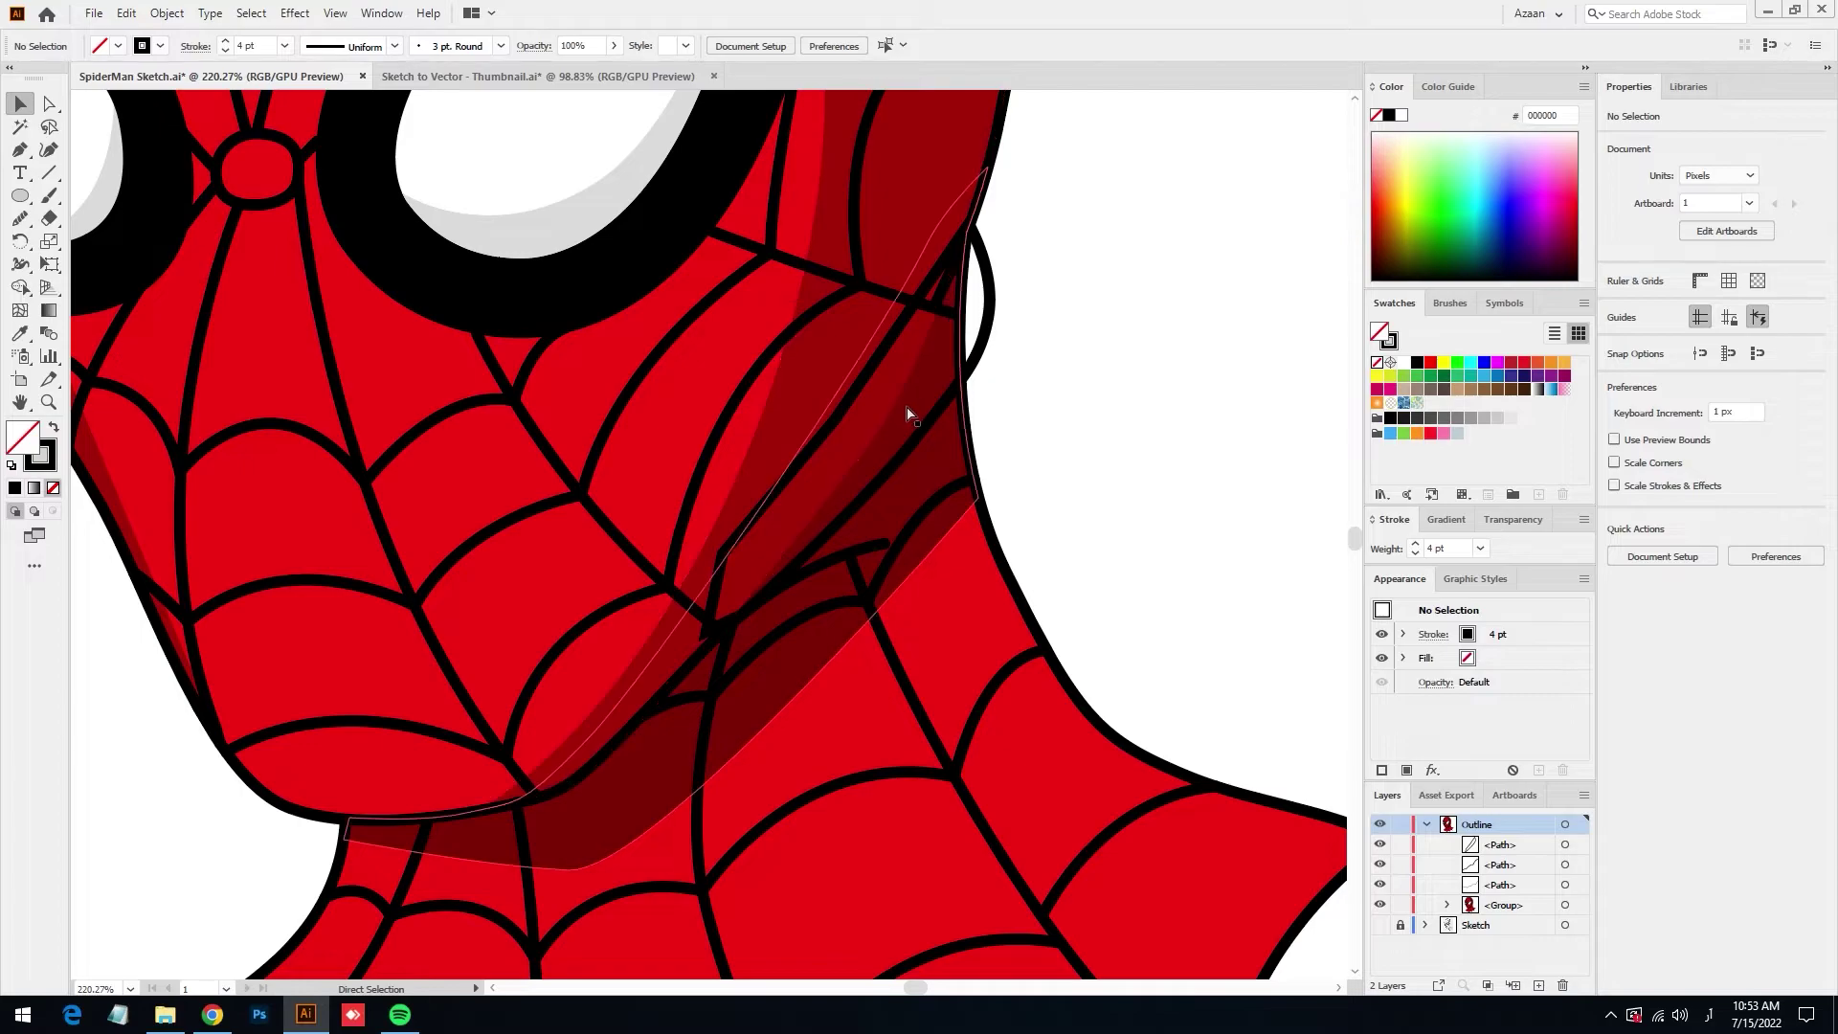
key(v)
click(847, 407)
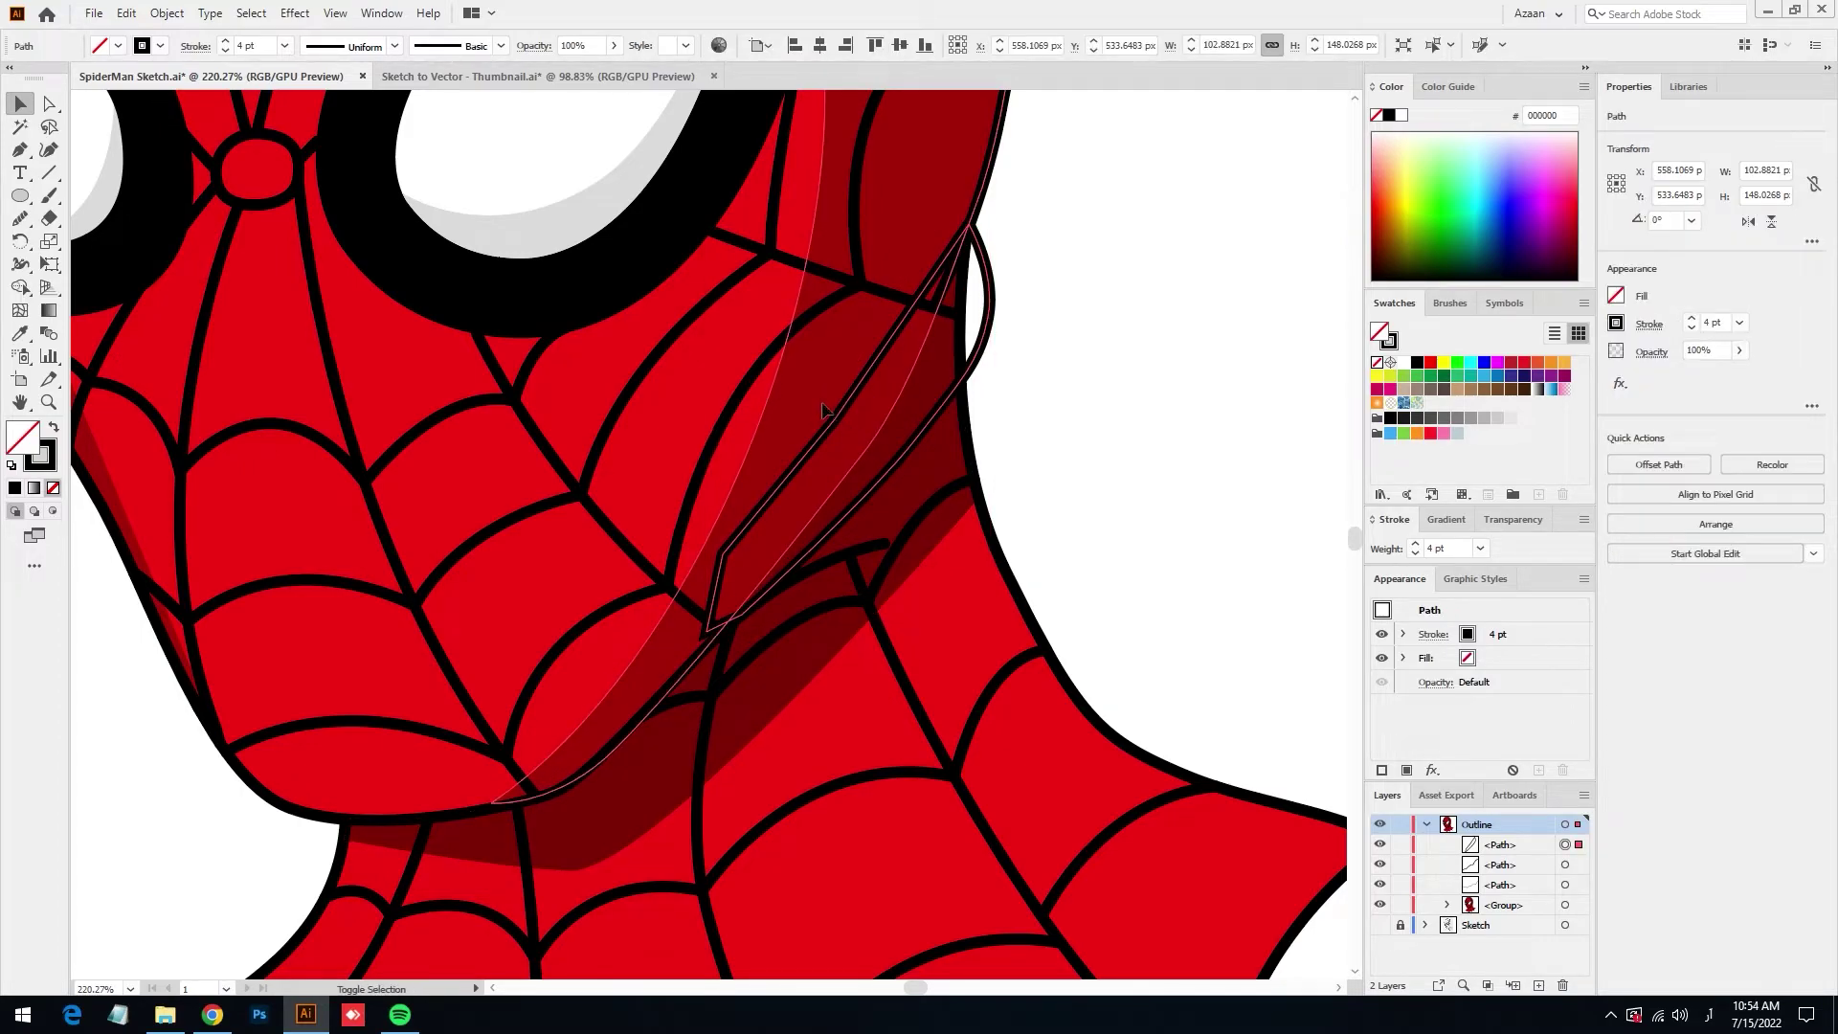
shift+click(823, 410)
key(shift+m)
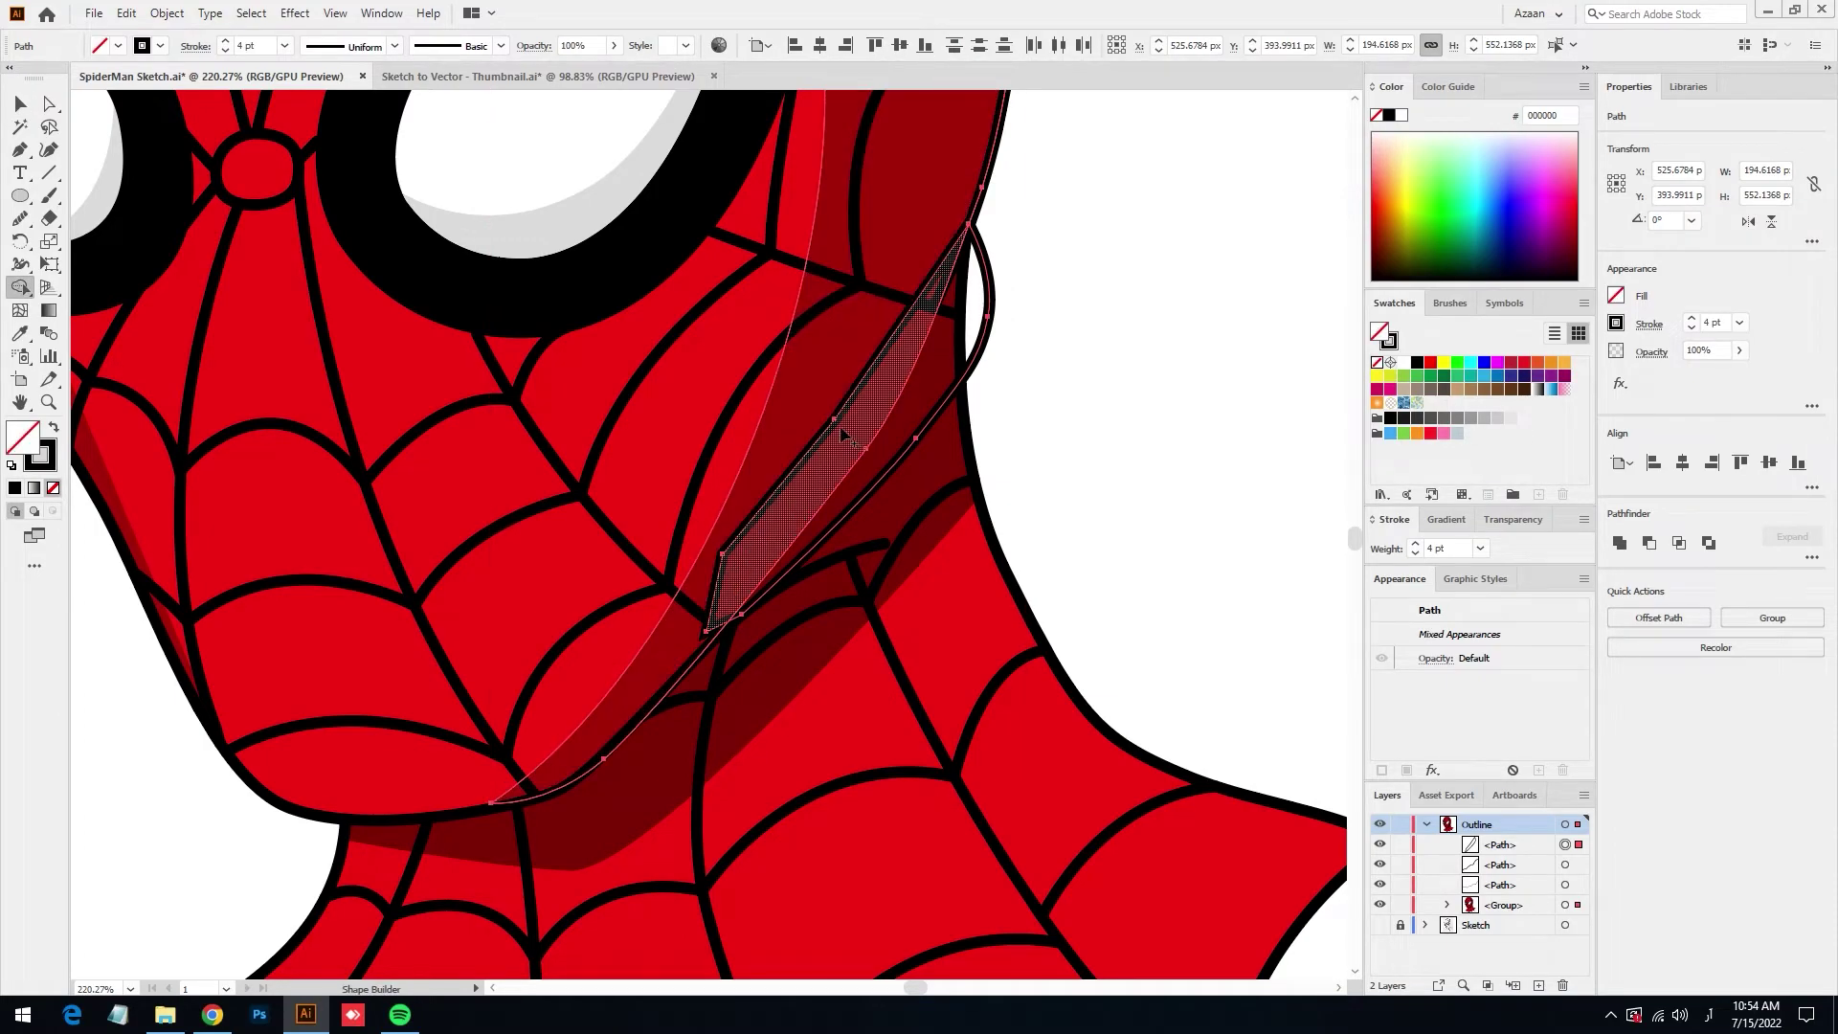
click(843, 434)
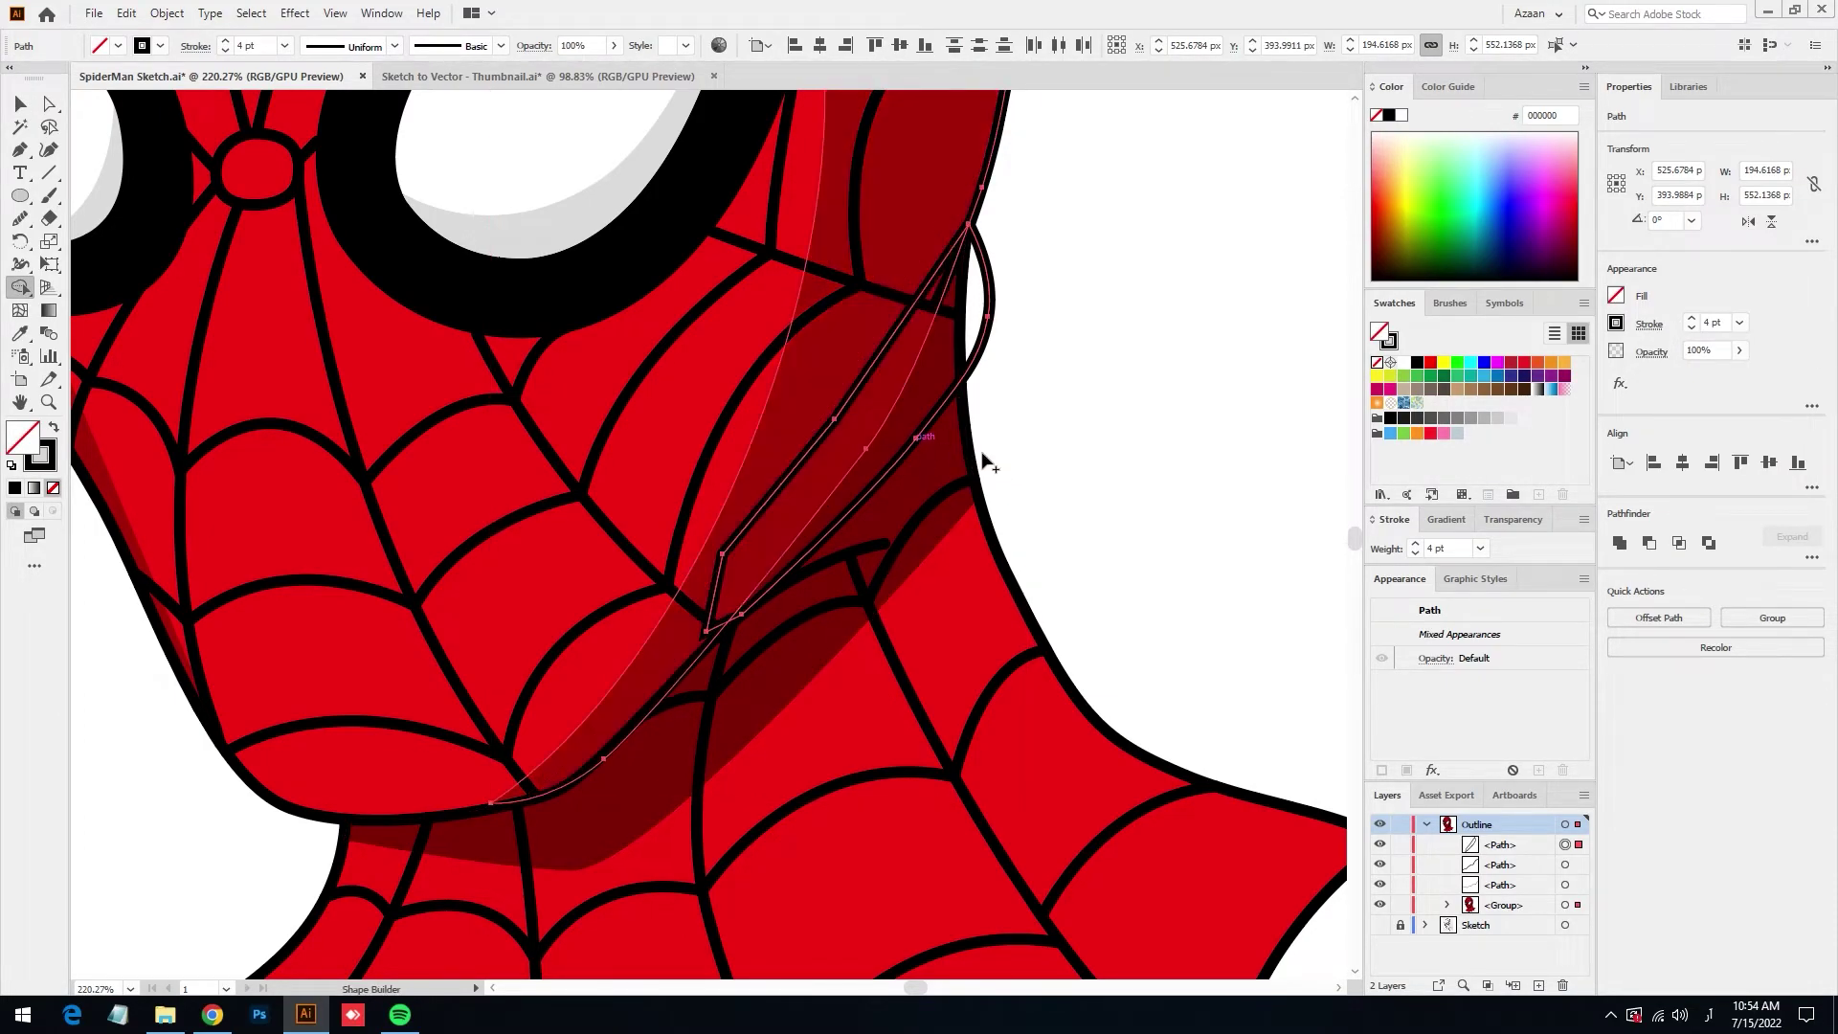
Merge the inner shading shape with the outer outline into a new shading shape
click(20, 103)
click(1087, 316)
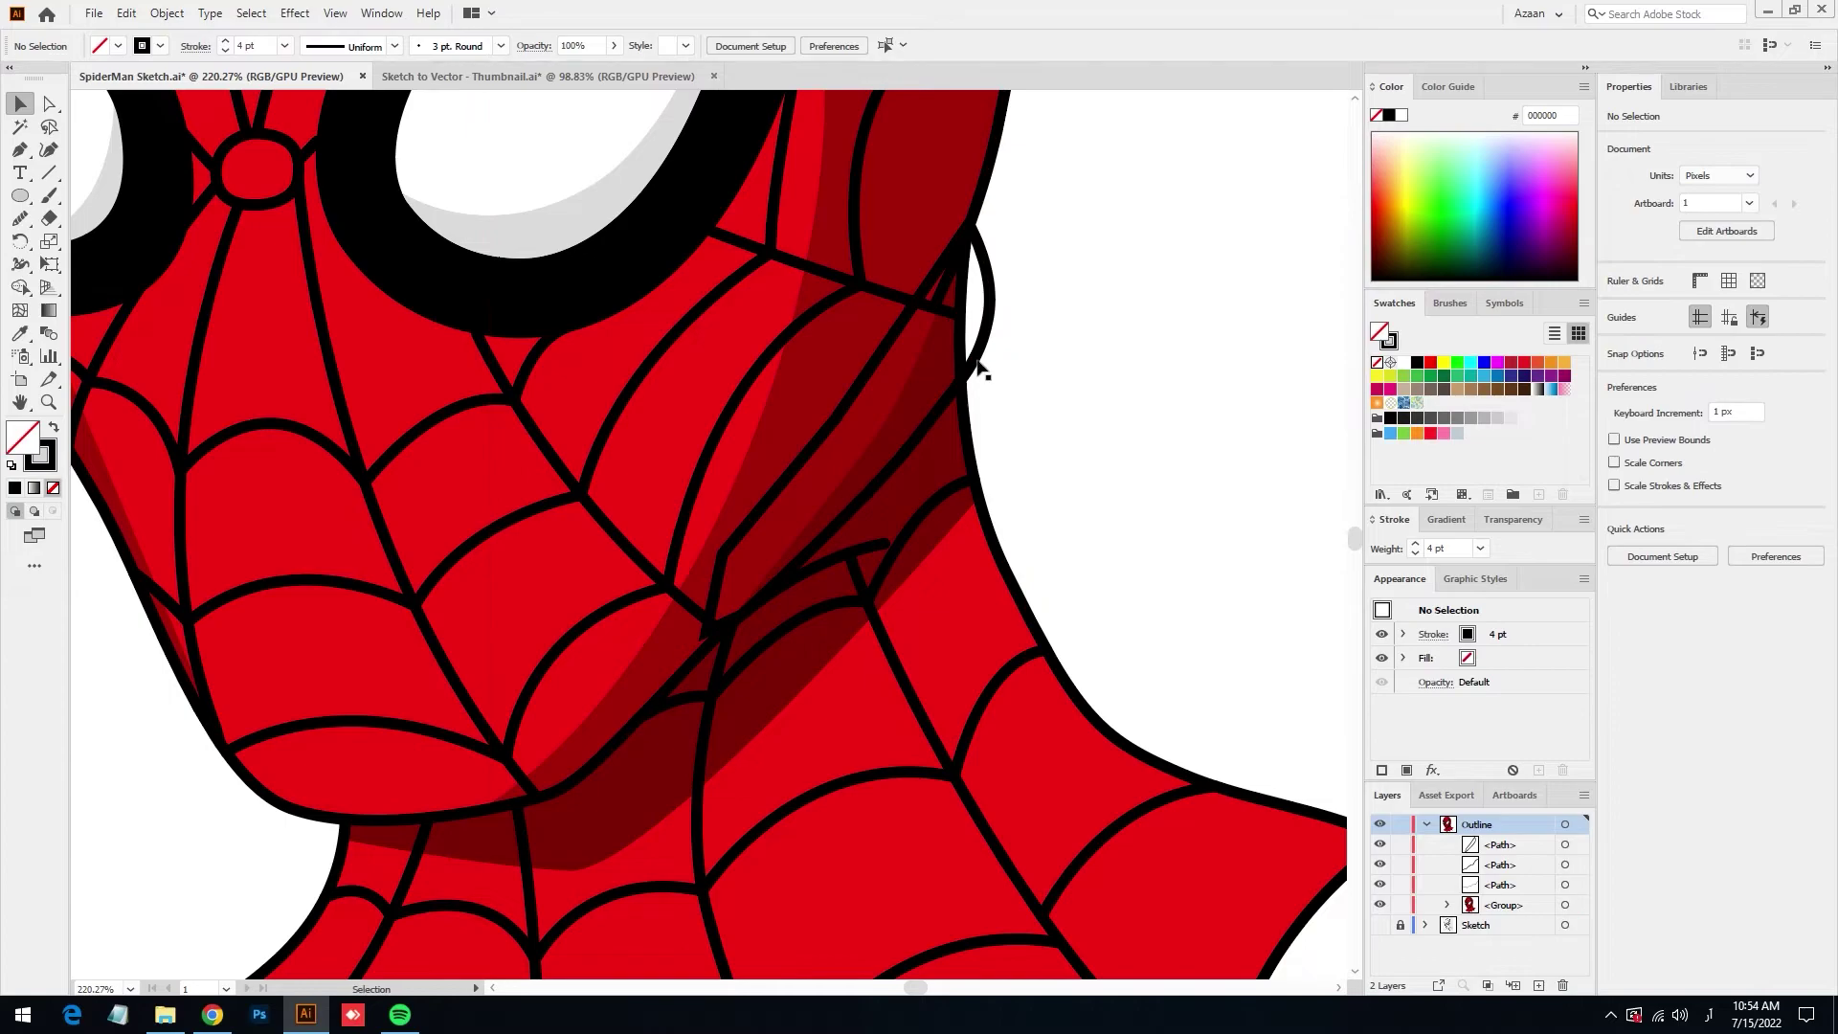
click(981, 374)
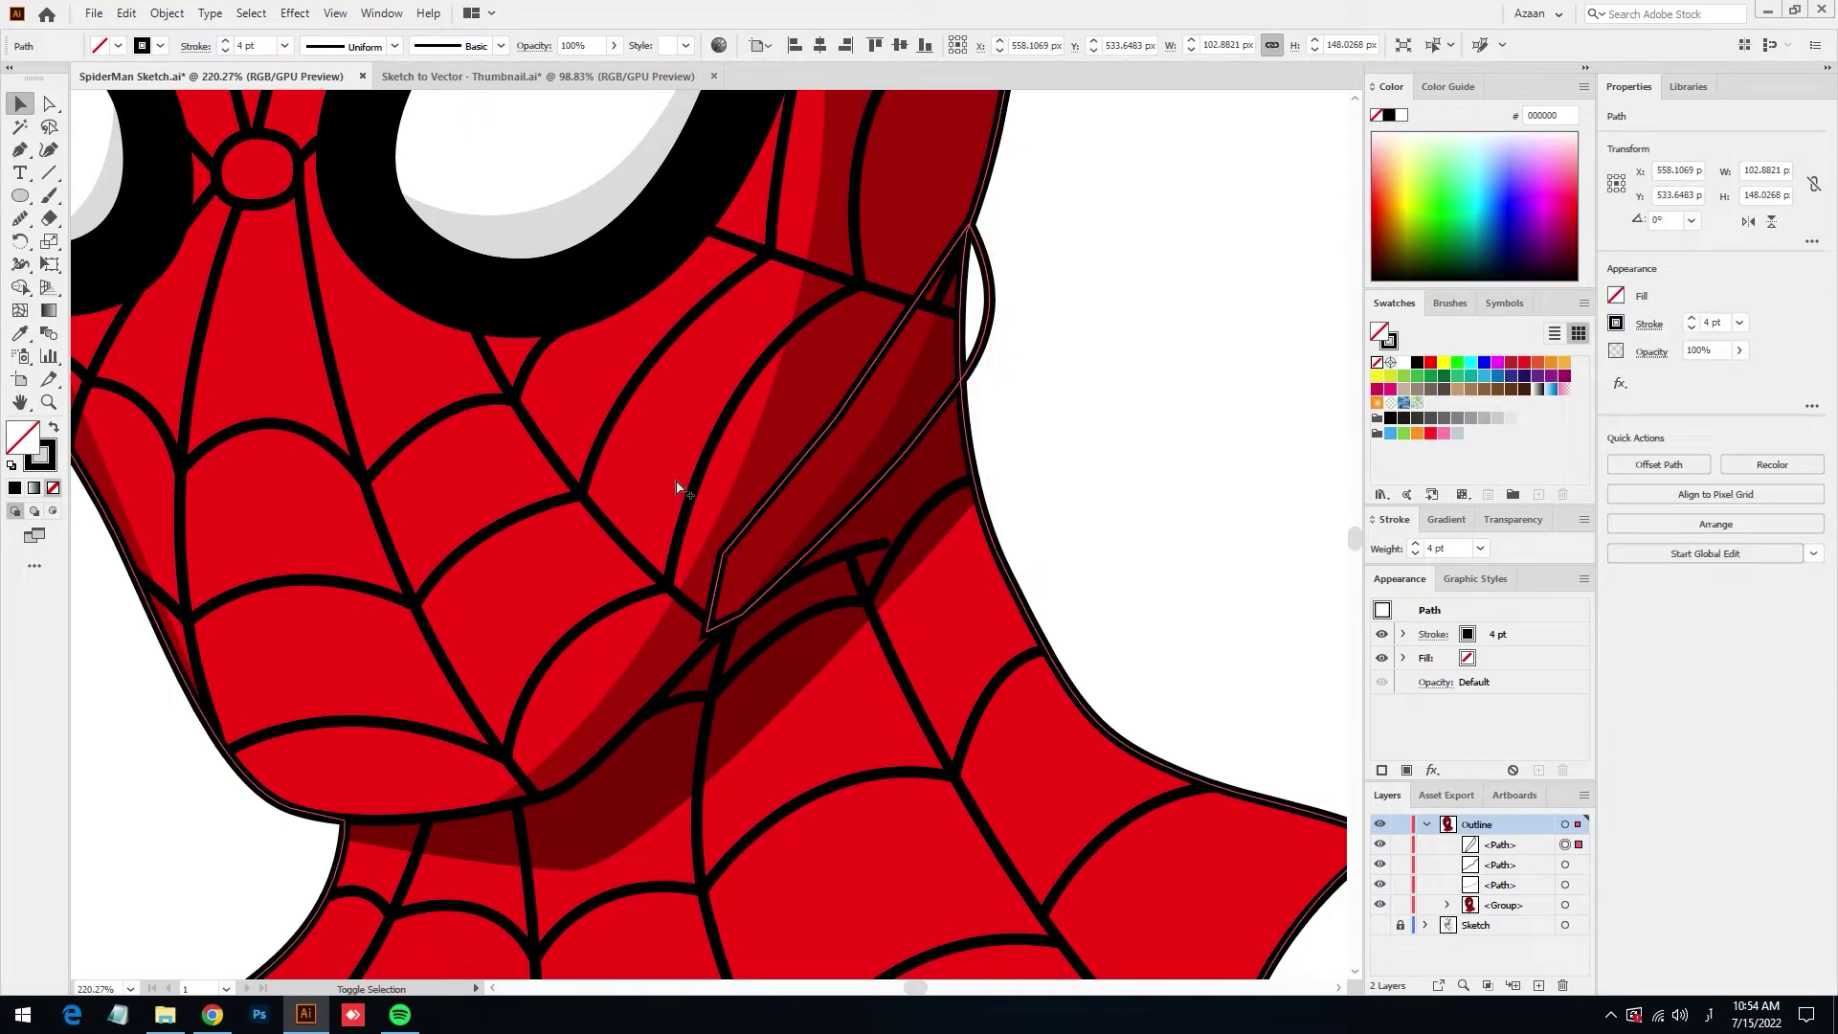
shift+click(808, 409)
key(shift+m)
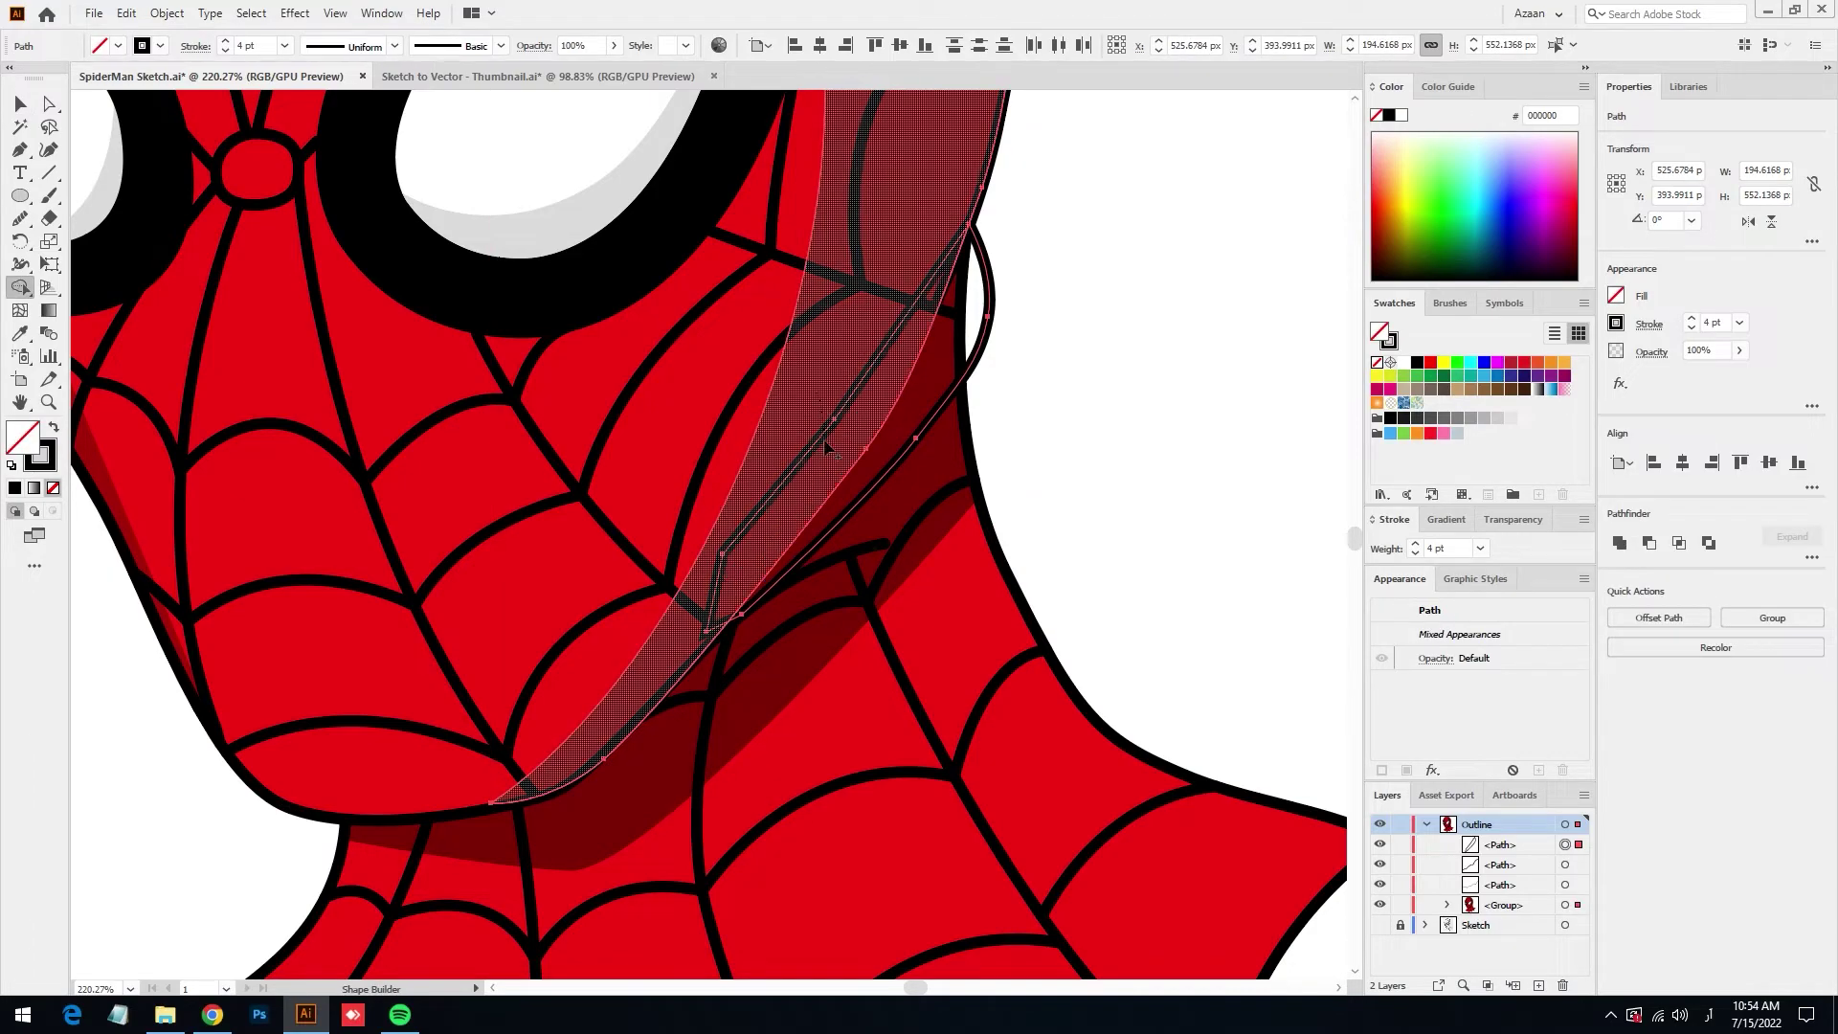
click(825, 446)
key(v)
click(1131, 303)
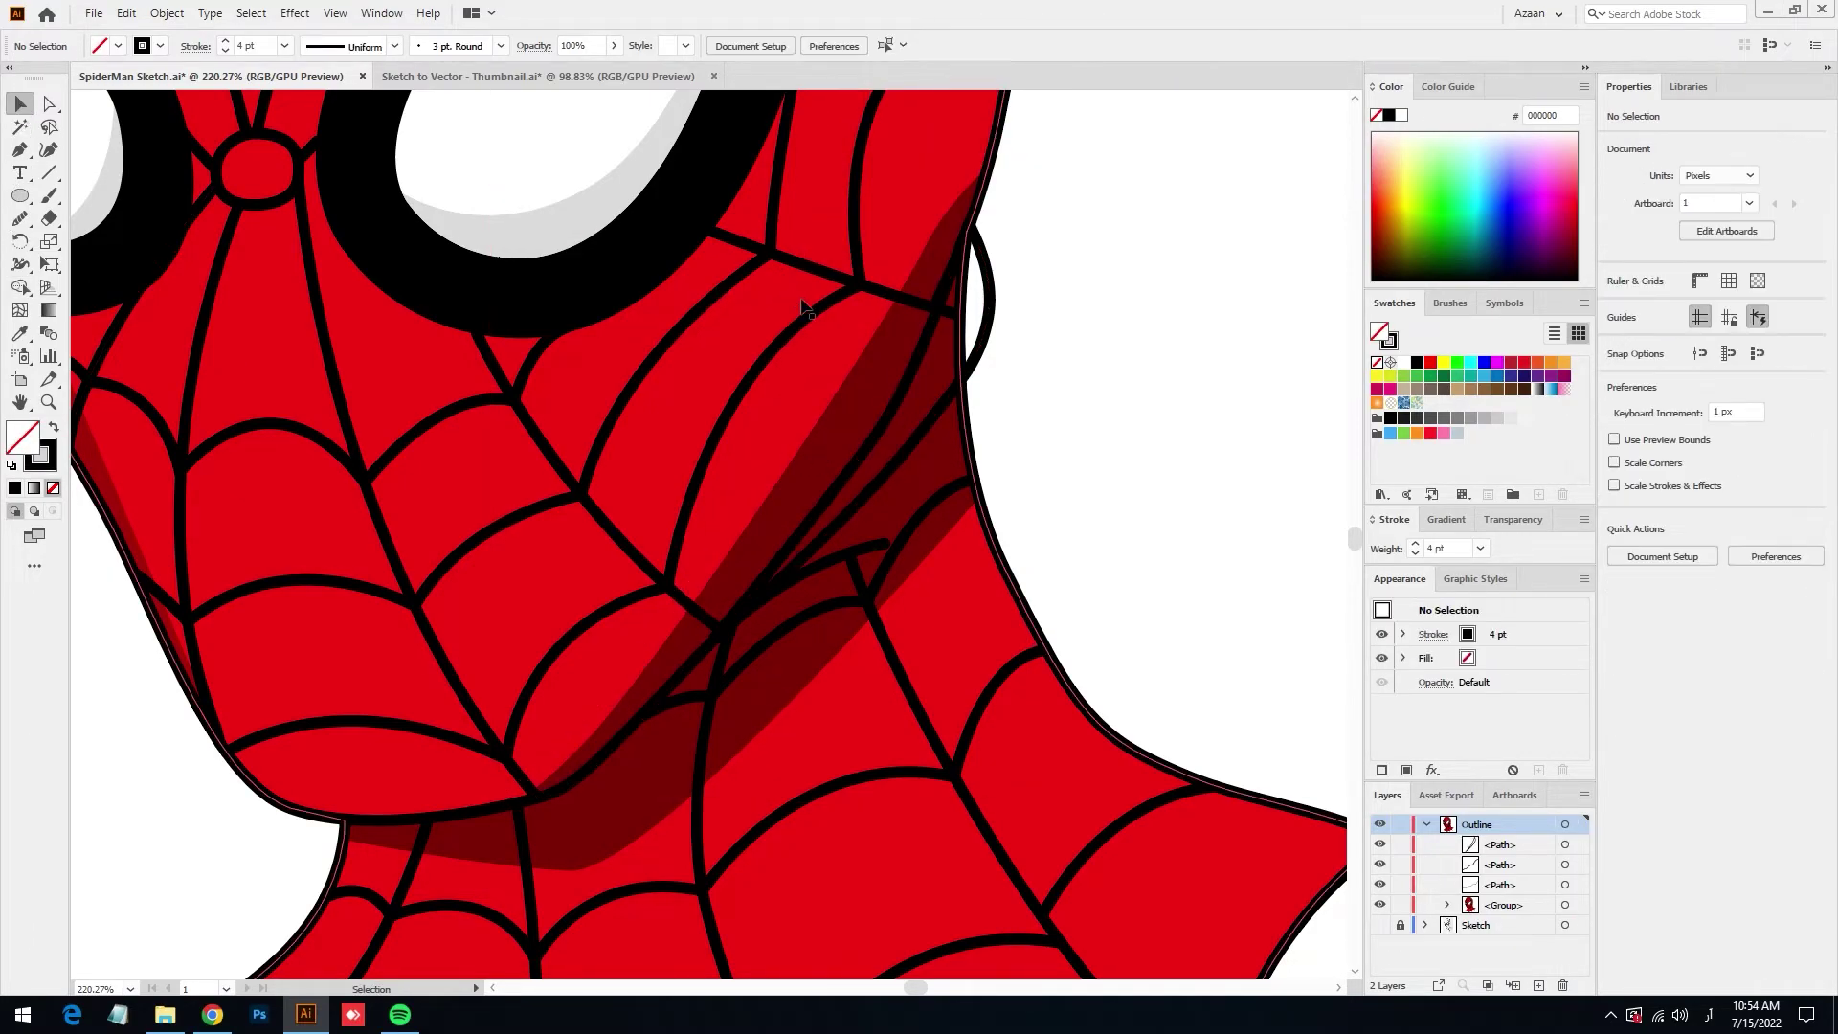
Fill the thin neck shading path with the dark red A50707 using the Eyedropper
click(798, 297)
click(1053, 290)
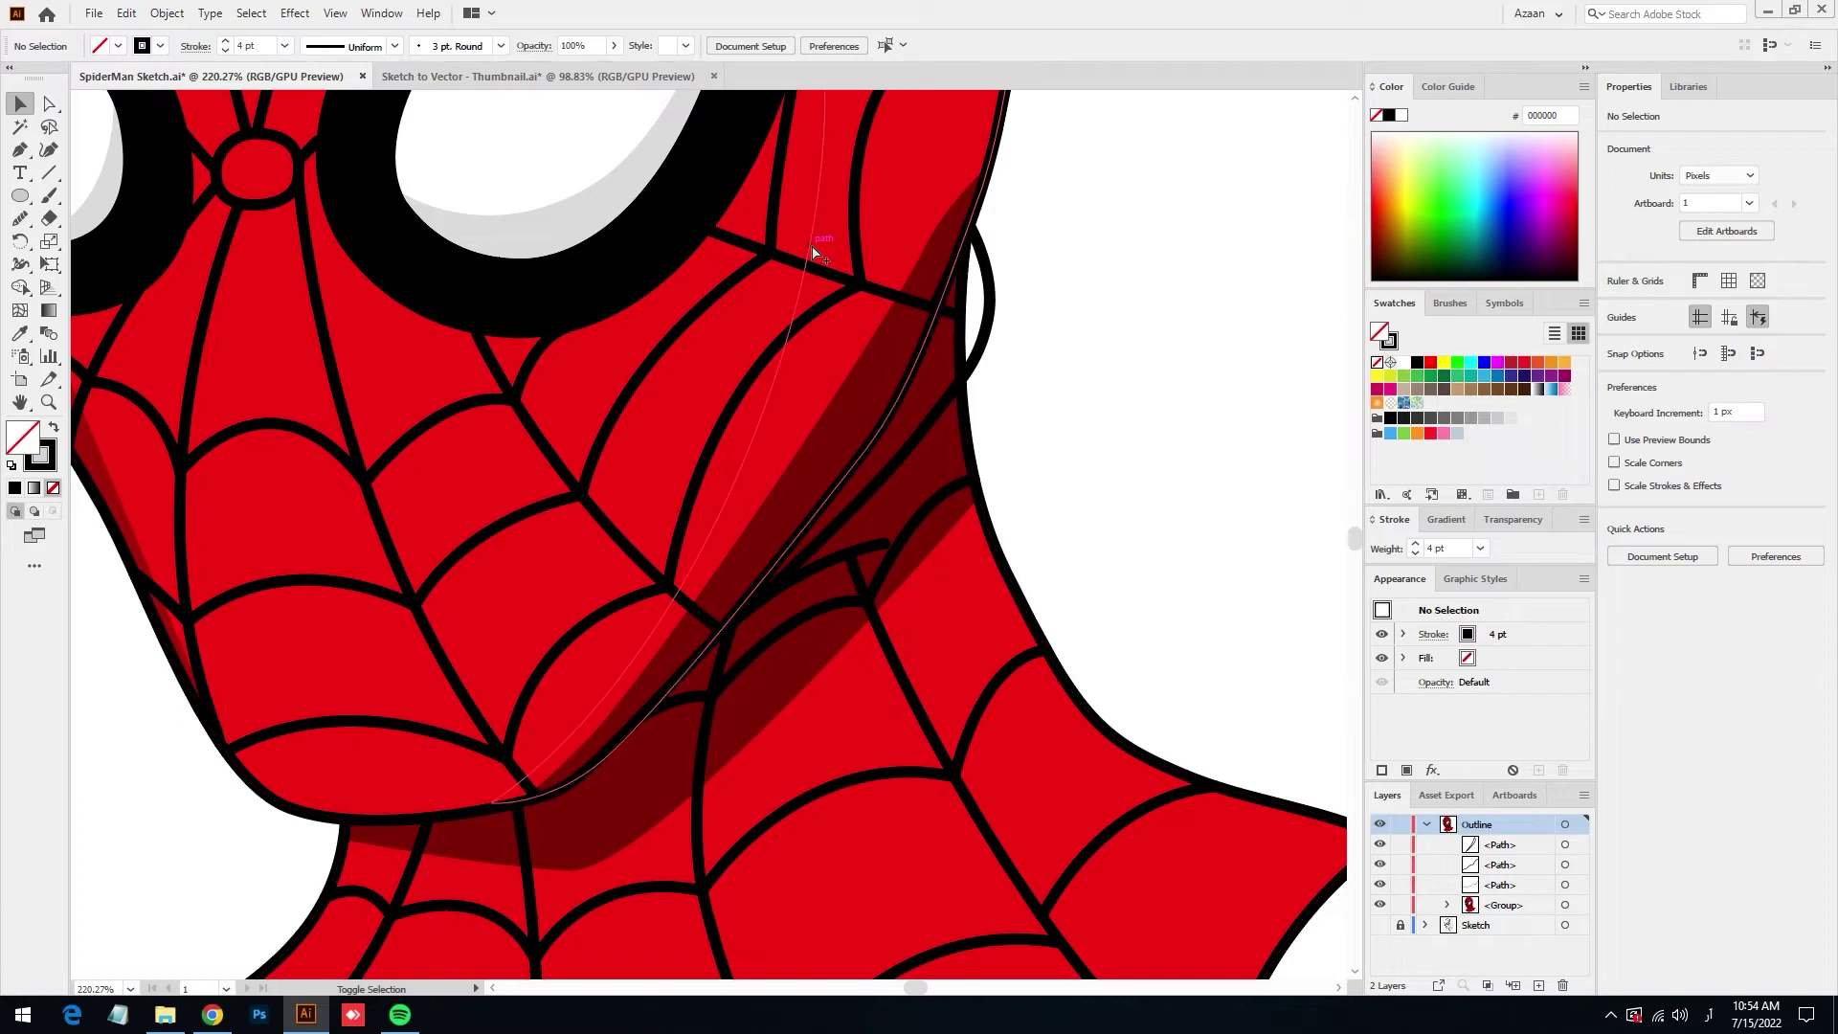
click(812, 255)
key(i)
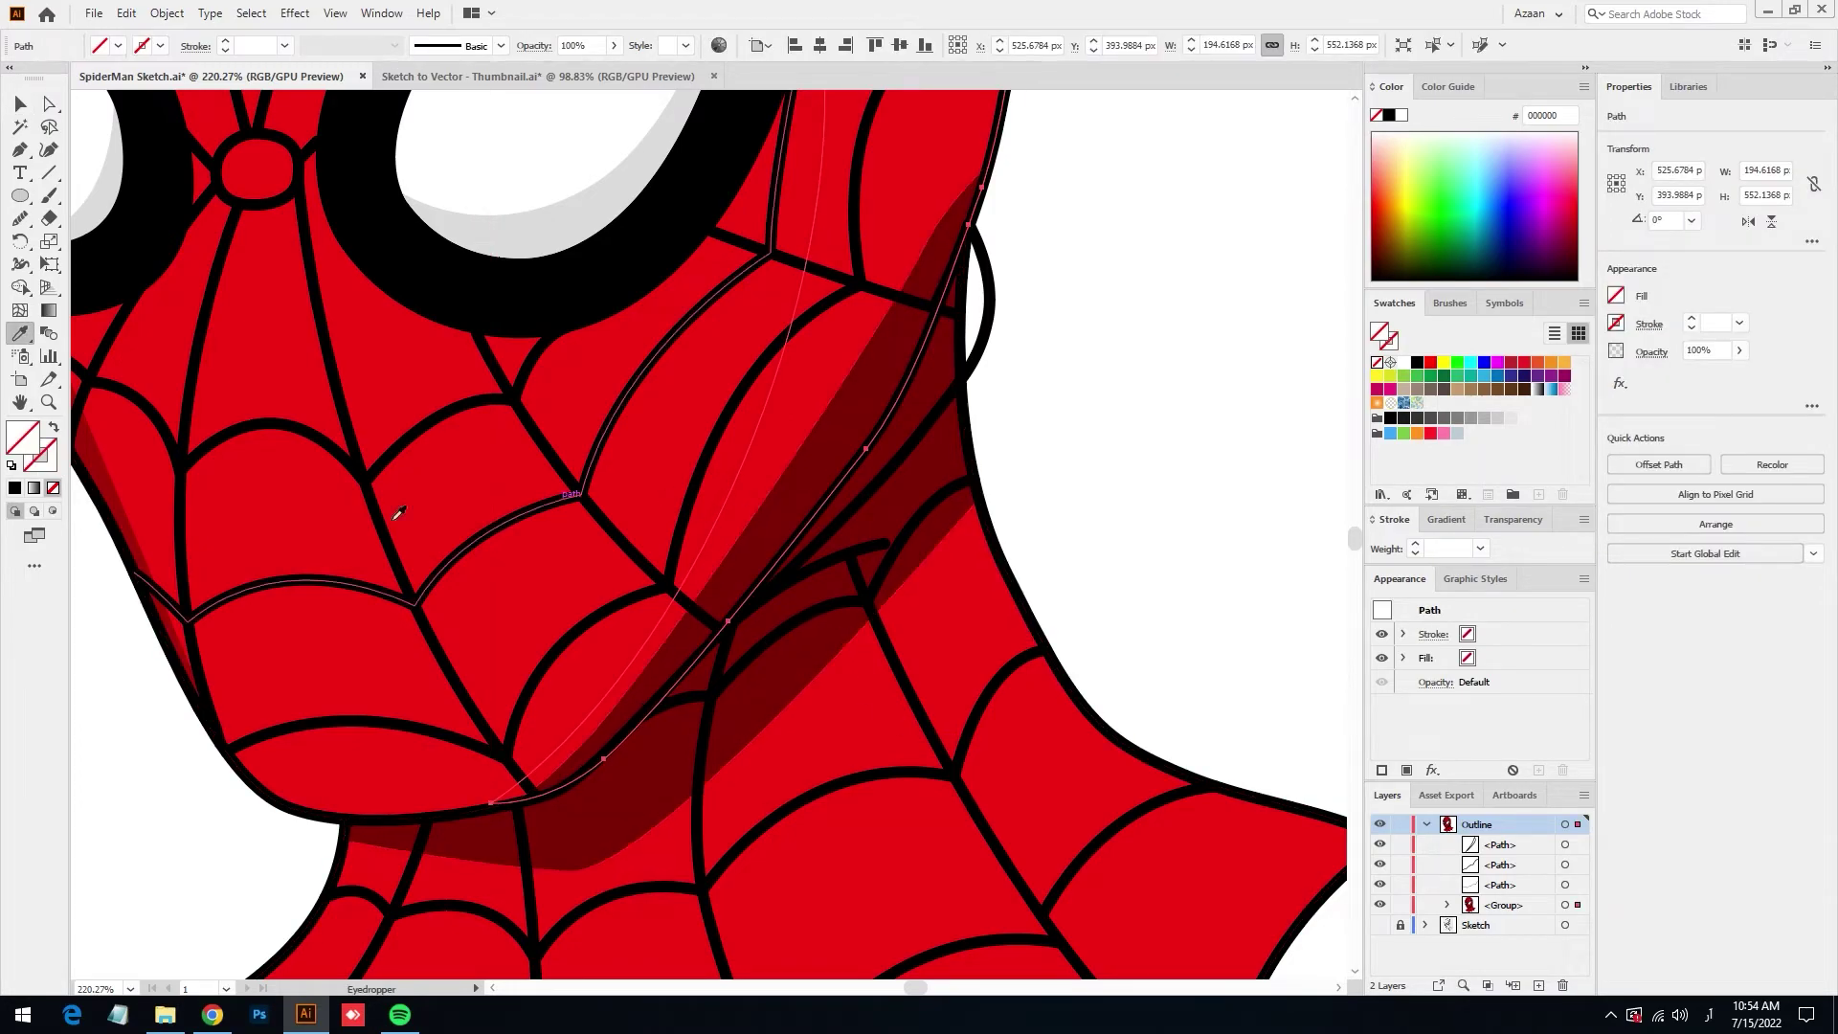
click(113, 536)
click(19, 104)
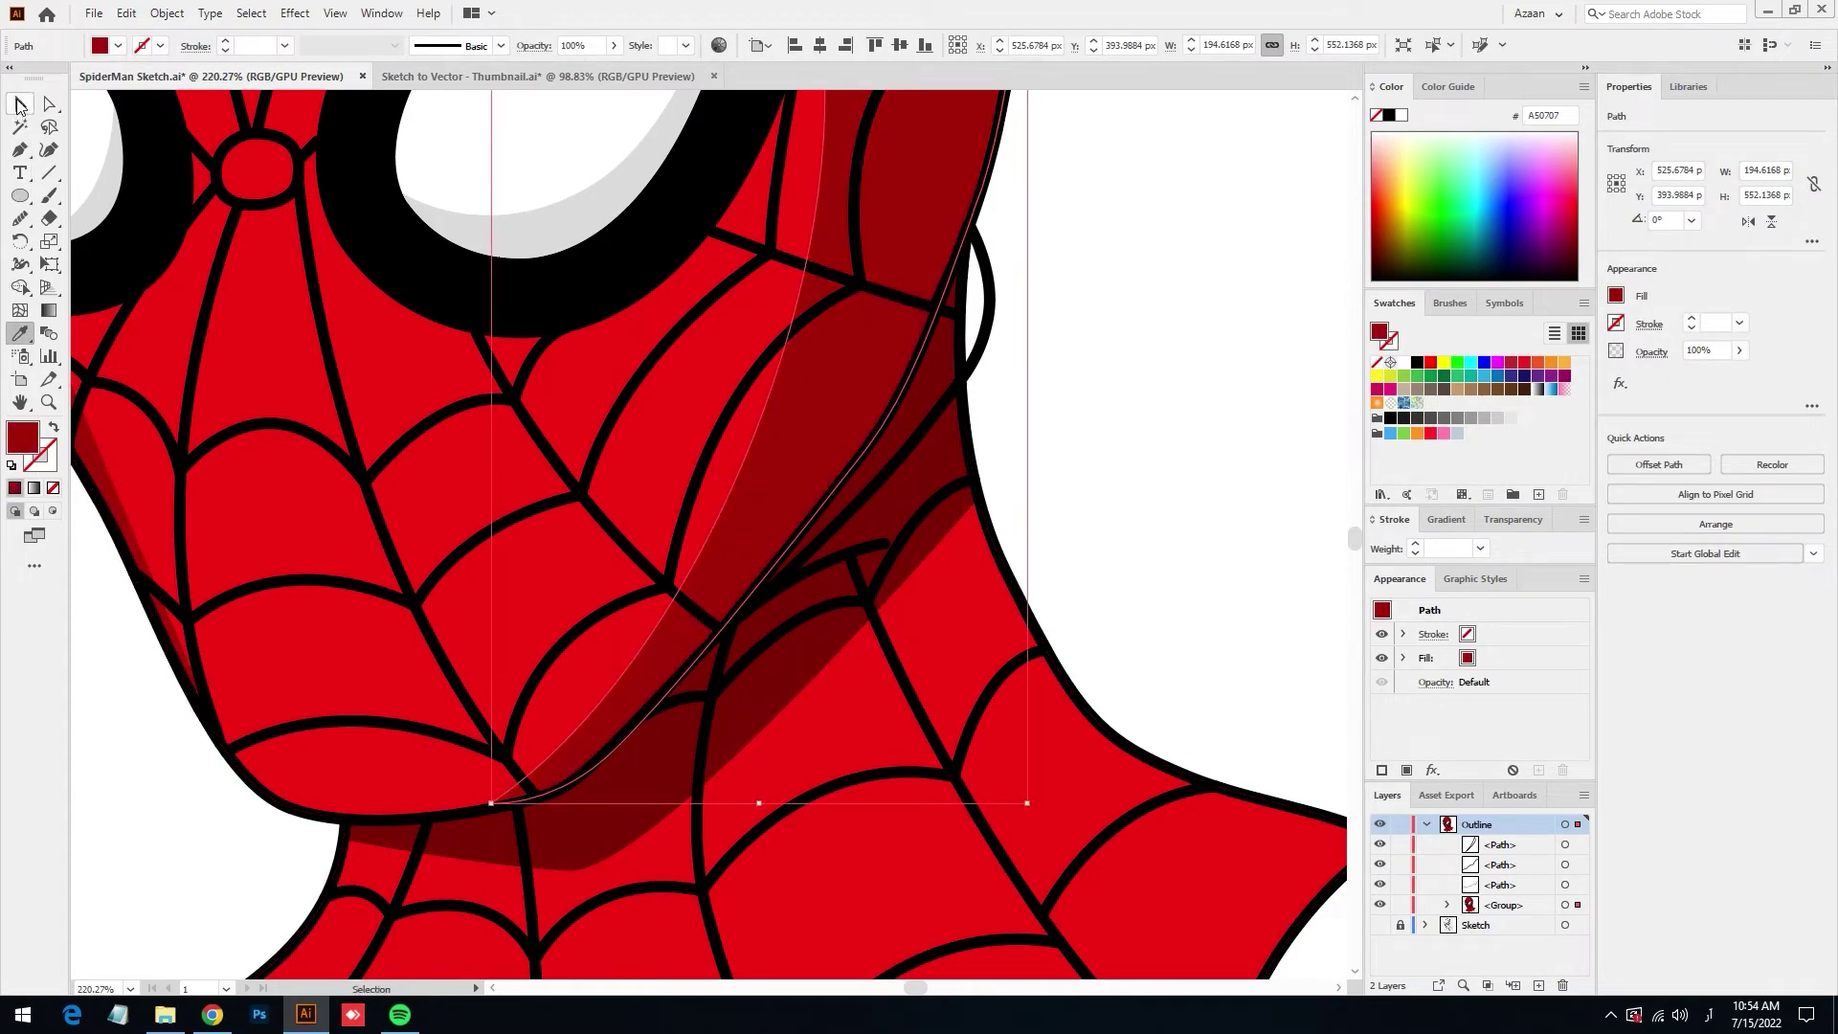
click(1053, 364)
click(962, 421)
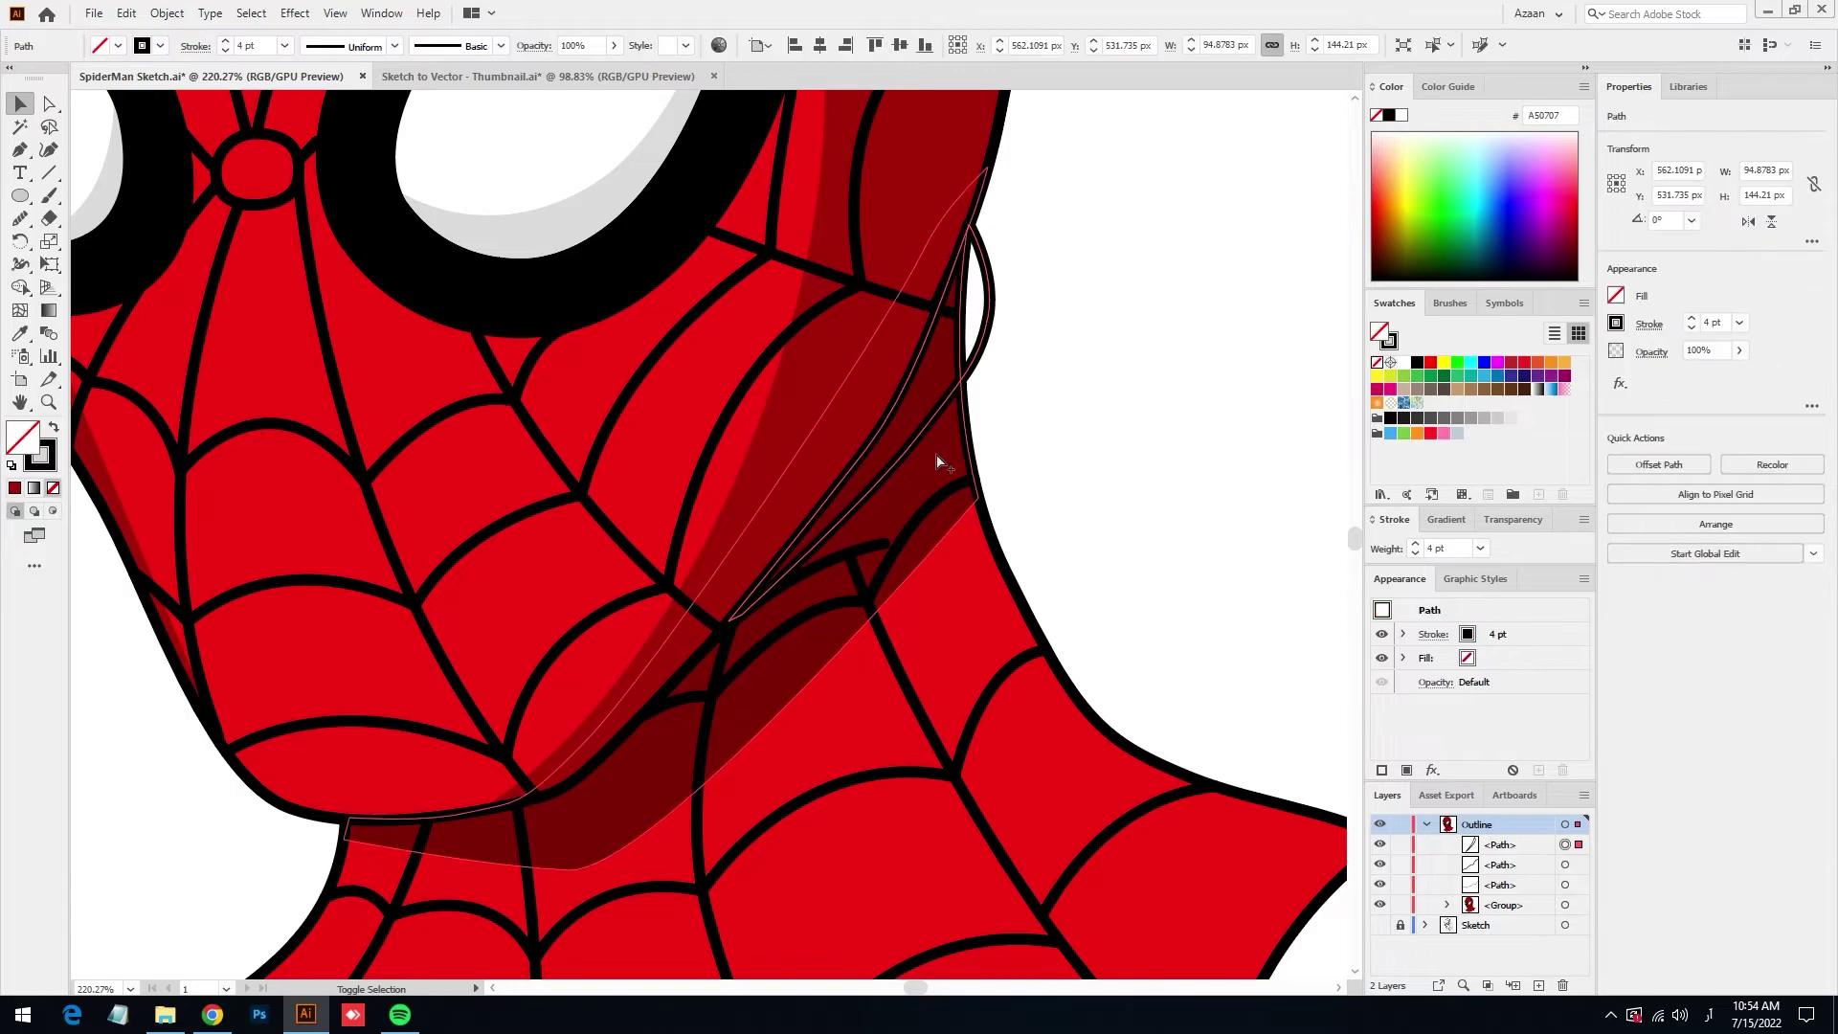
shift+click(953, 565)
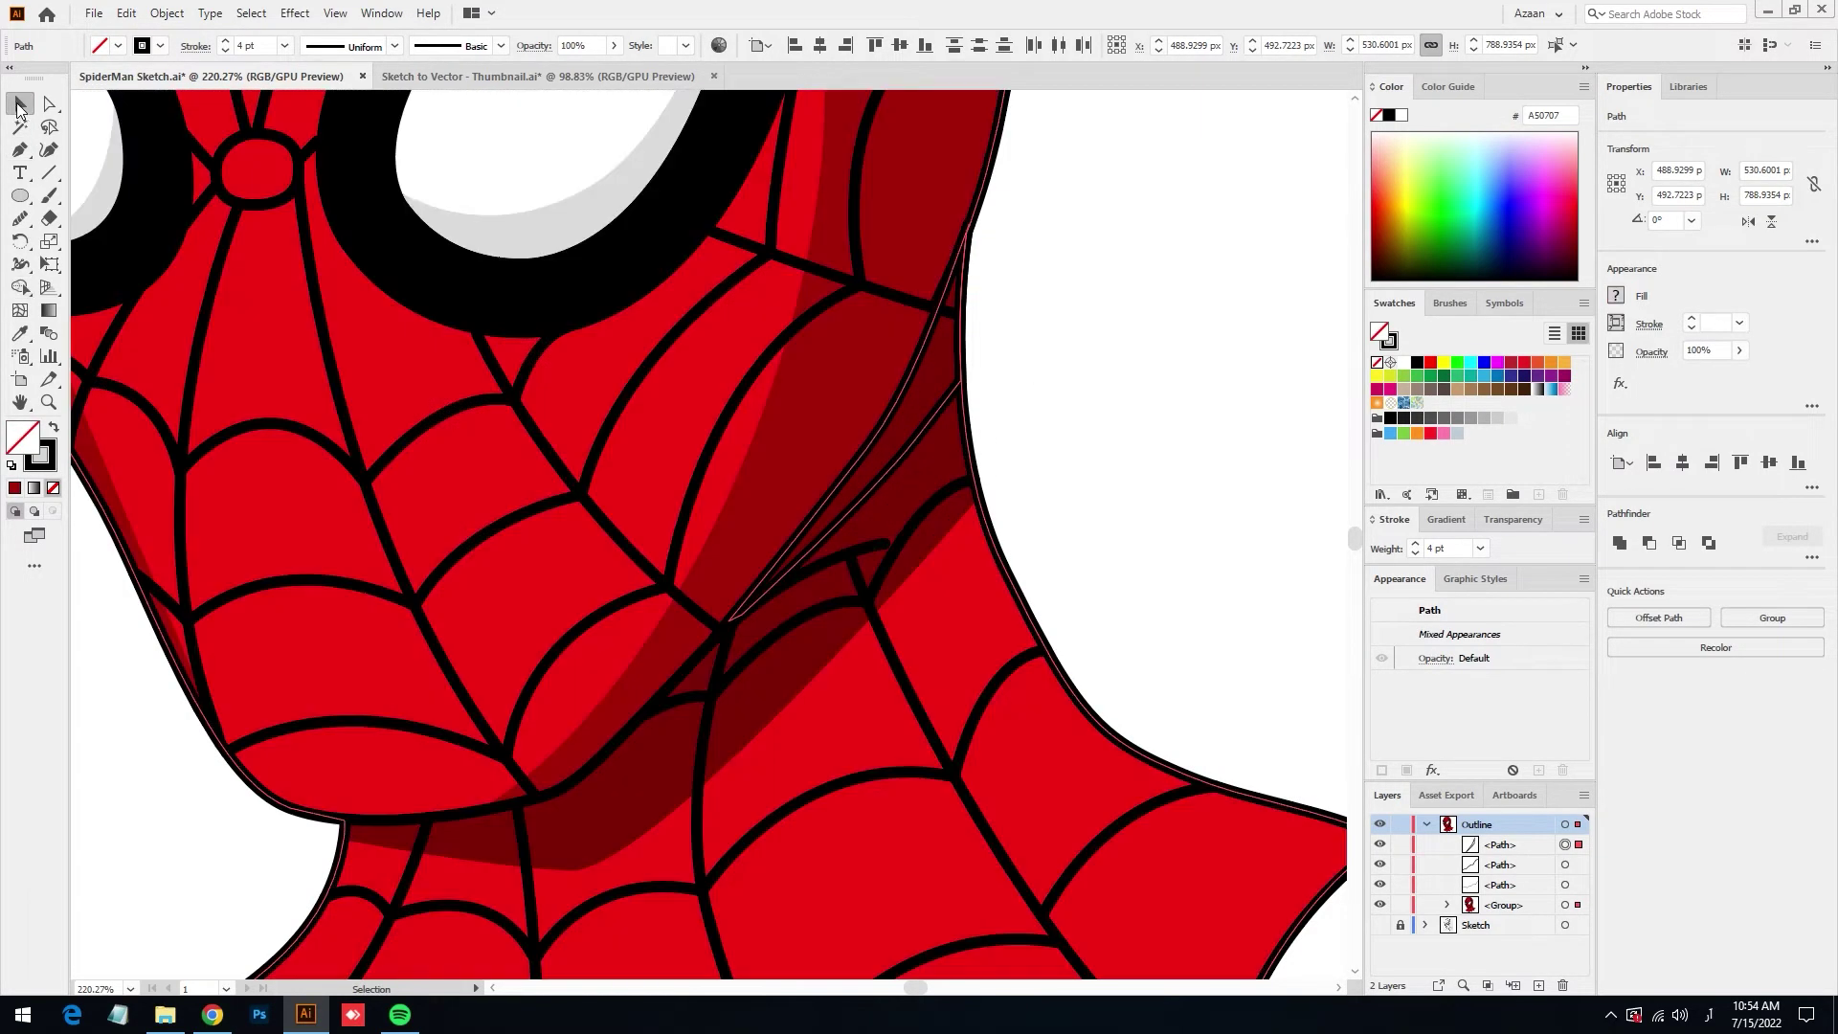
click(1017, 431)
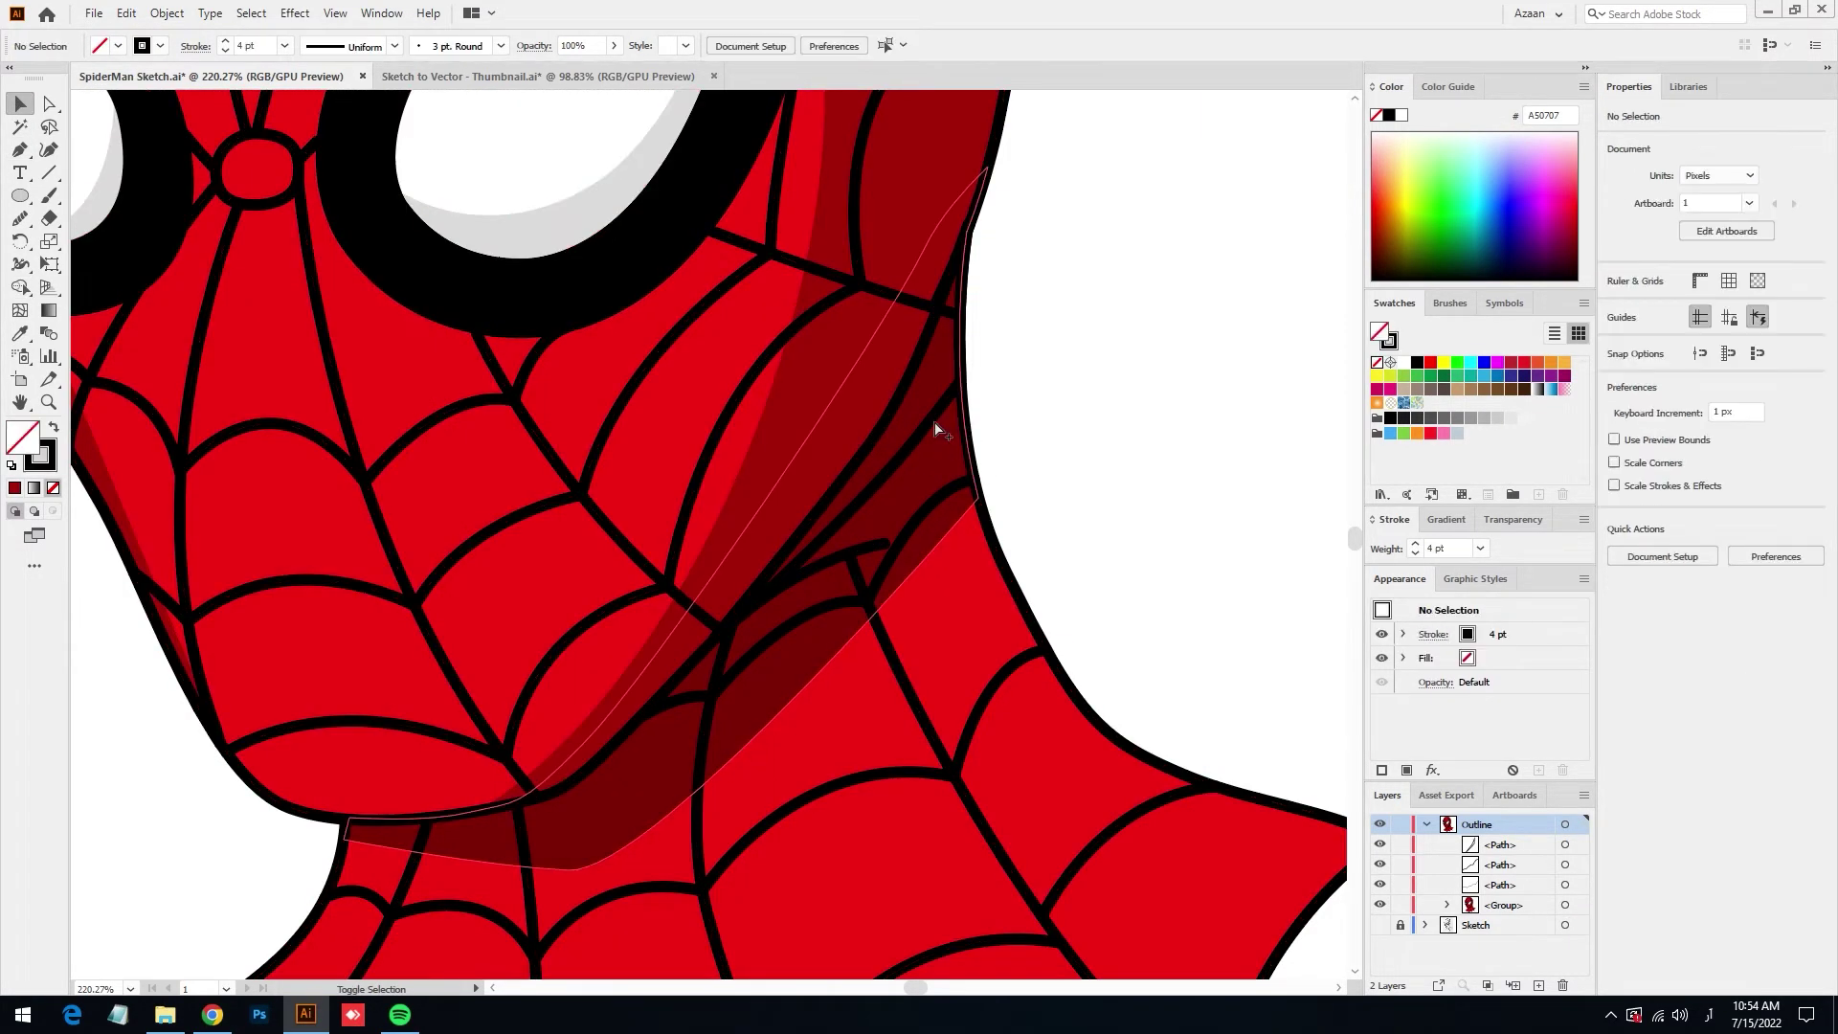
Fill the thin sliver along the neck edge with the deeper red 560202
click(898, 406)
key(i)
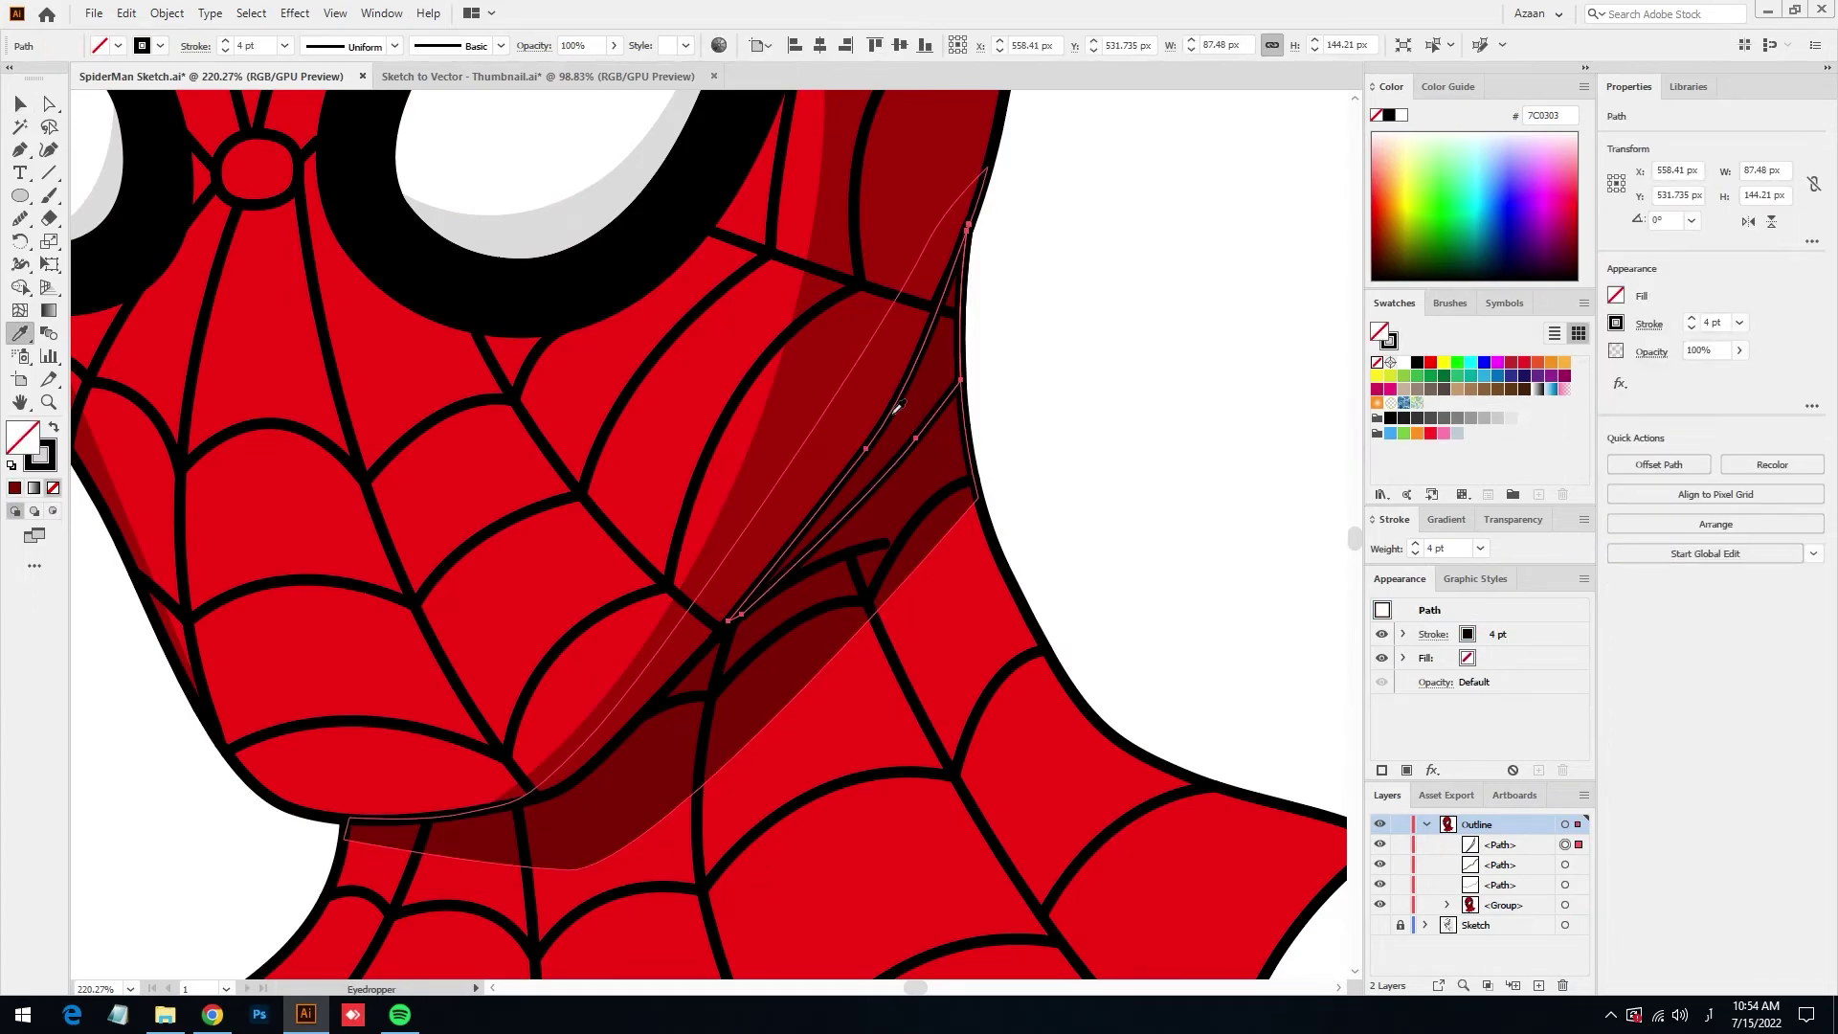
double_click(22, 437)
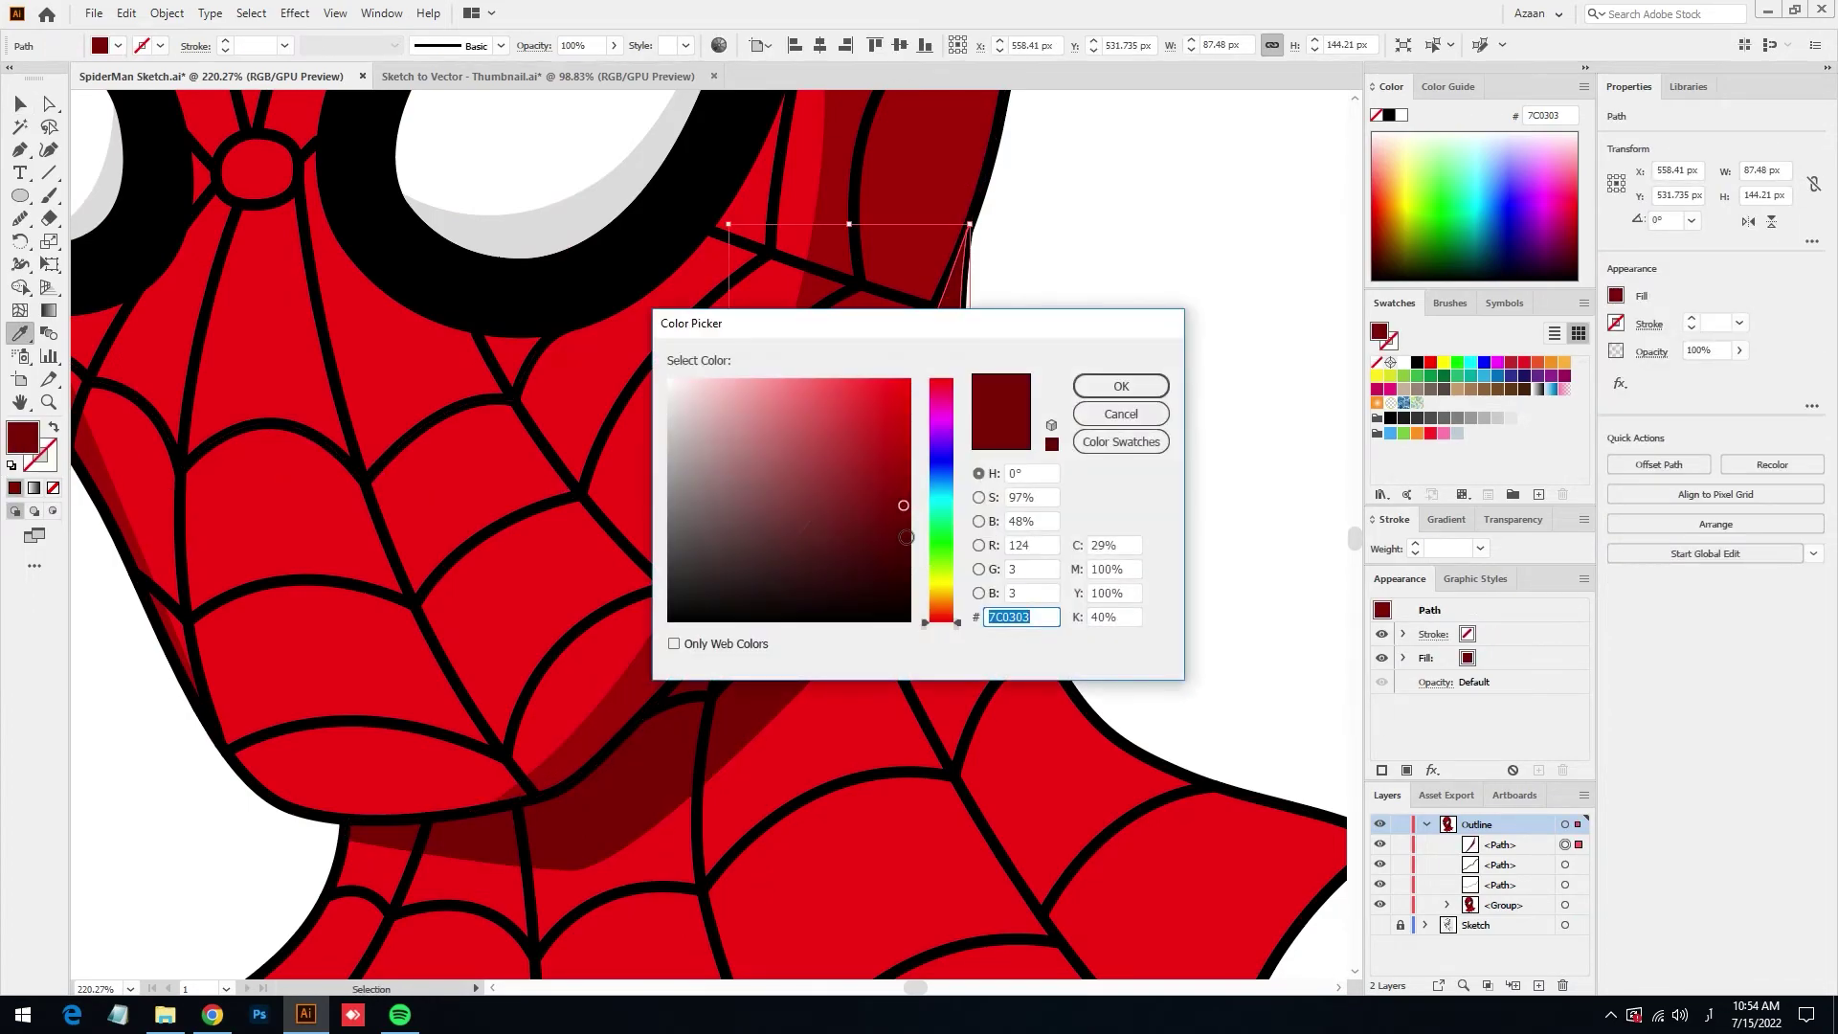
click(907, 539)
click(1120, 386)
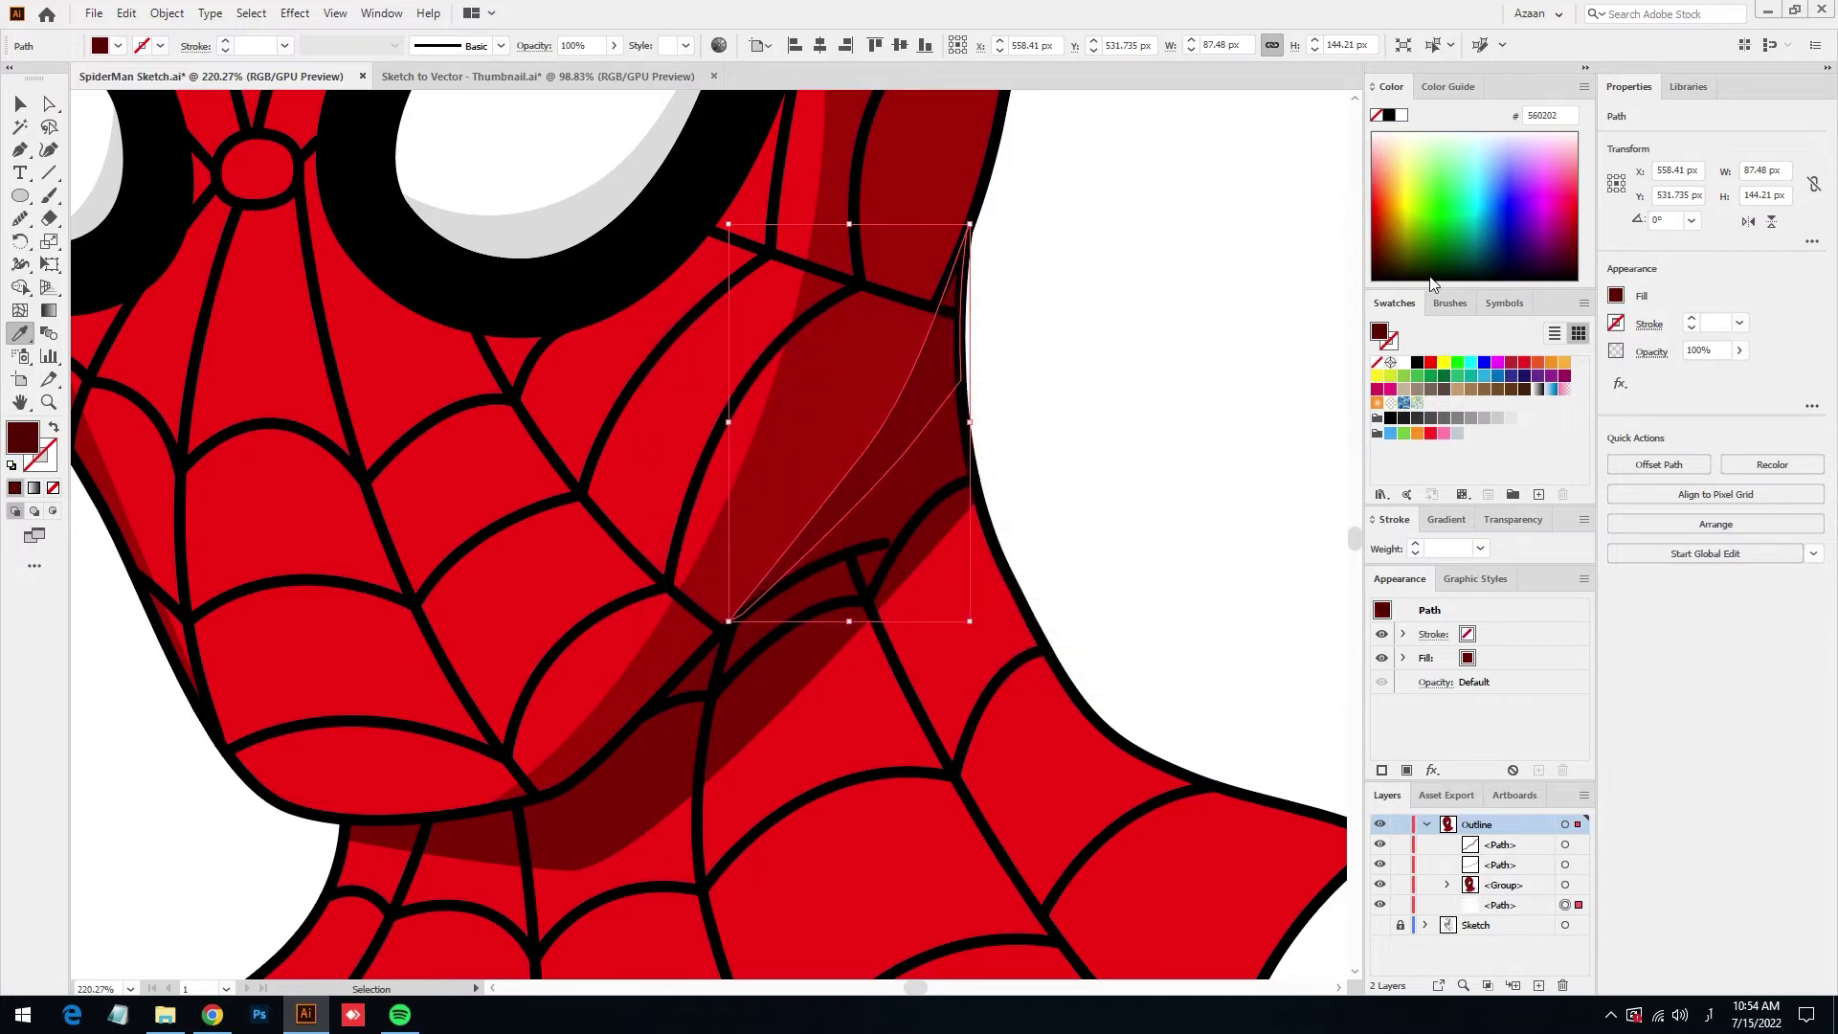
key(ctrl+shift+a)
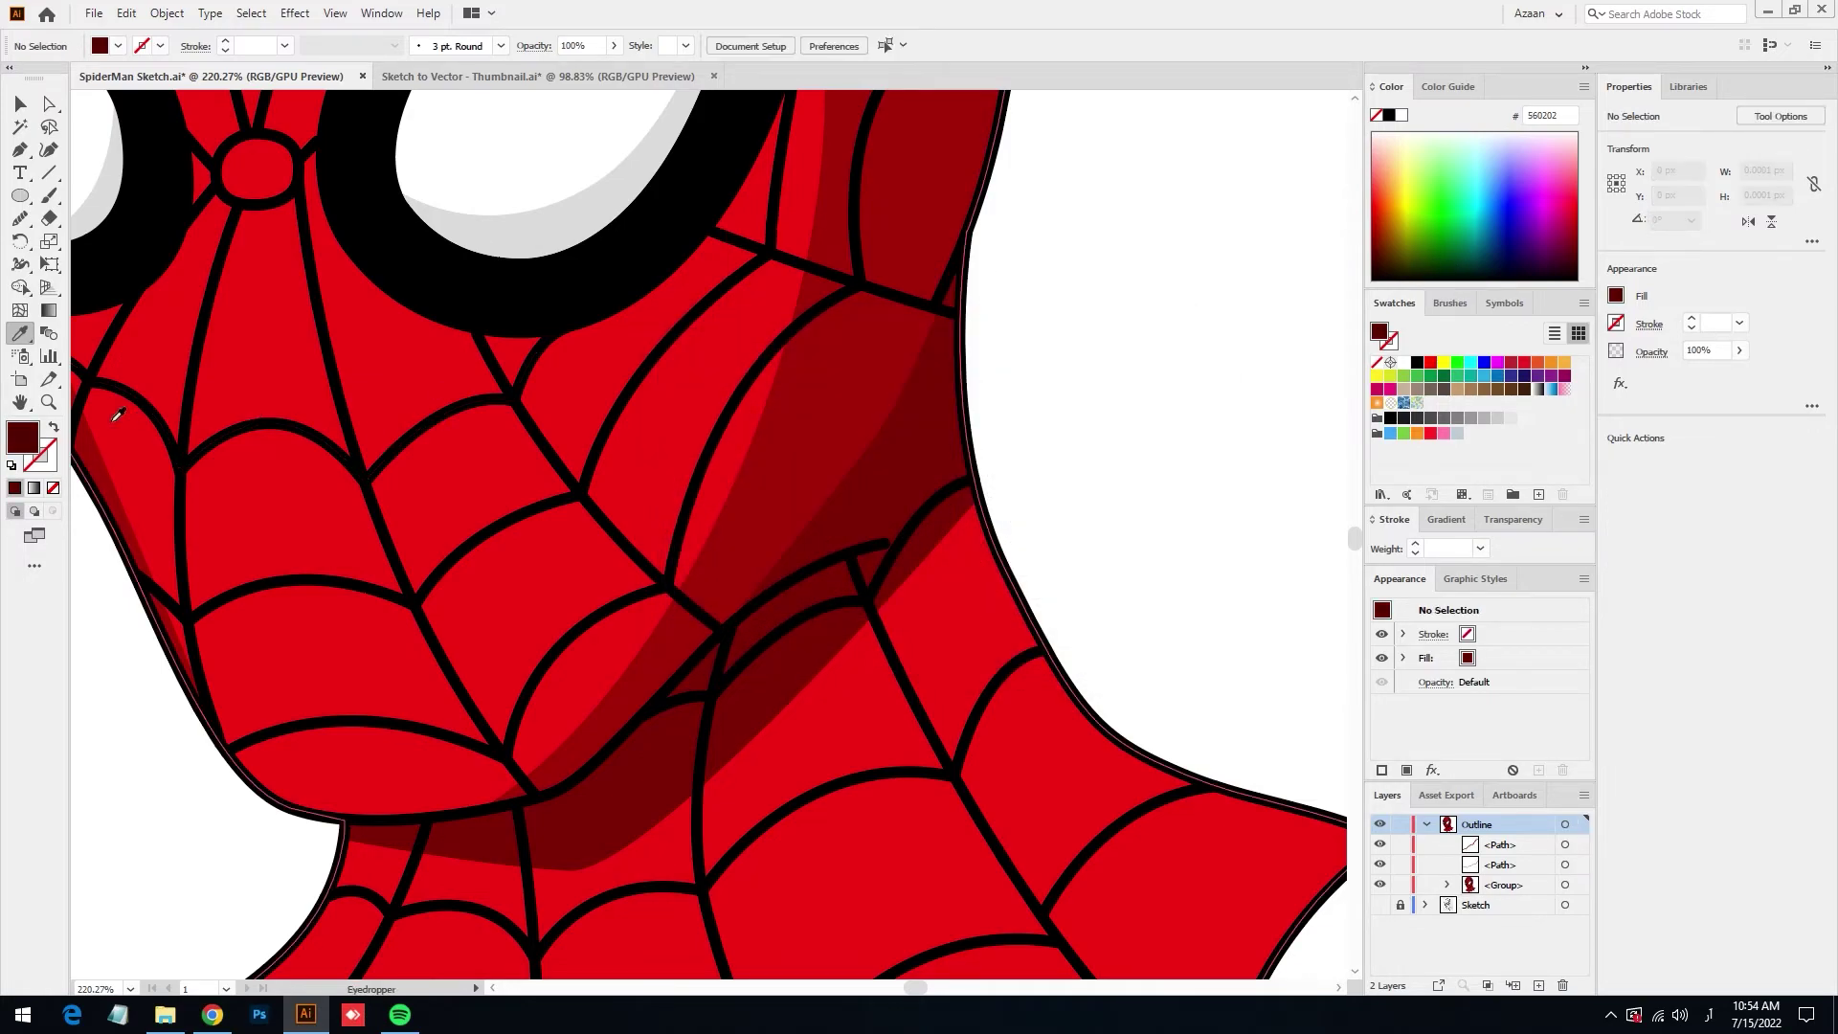
Check the shading group in isolation mode, exit it, and fit the artboard in view
key(v)
double_click(946, 448)
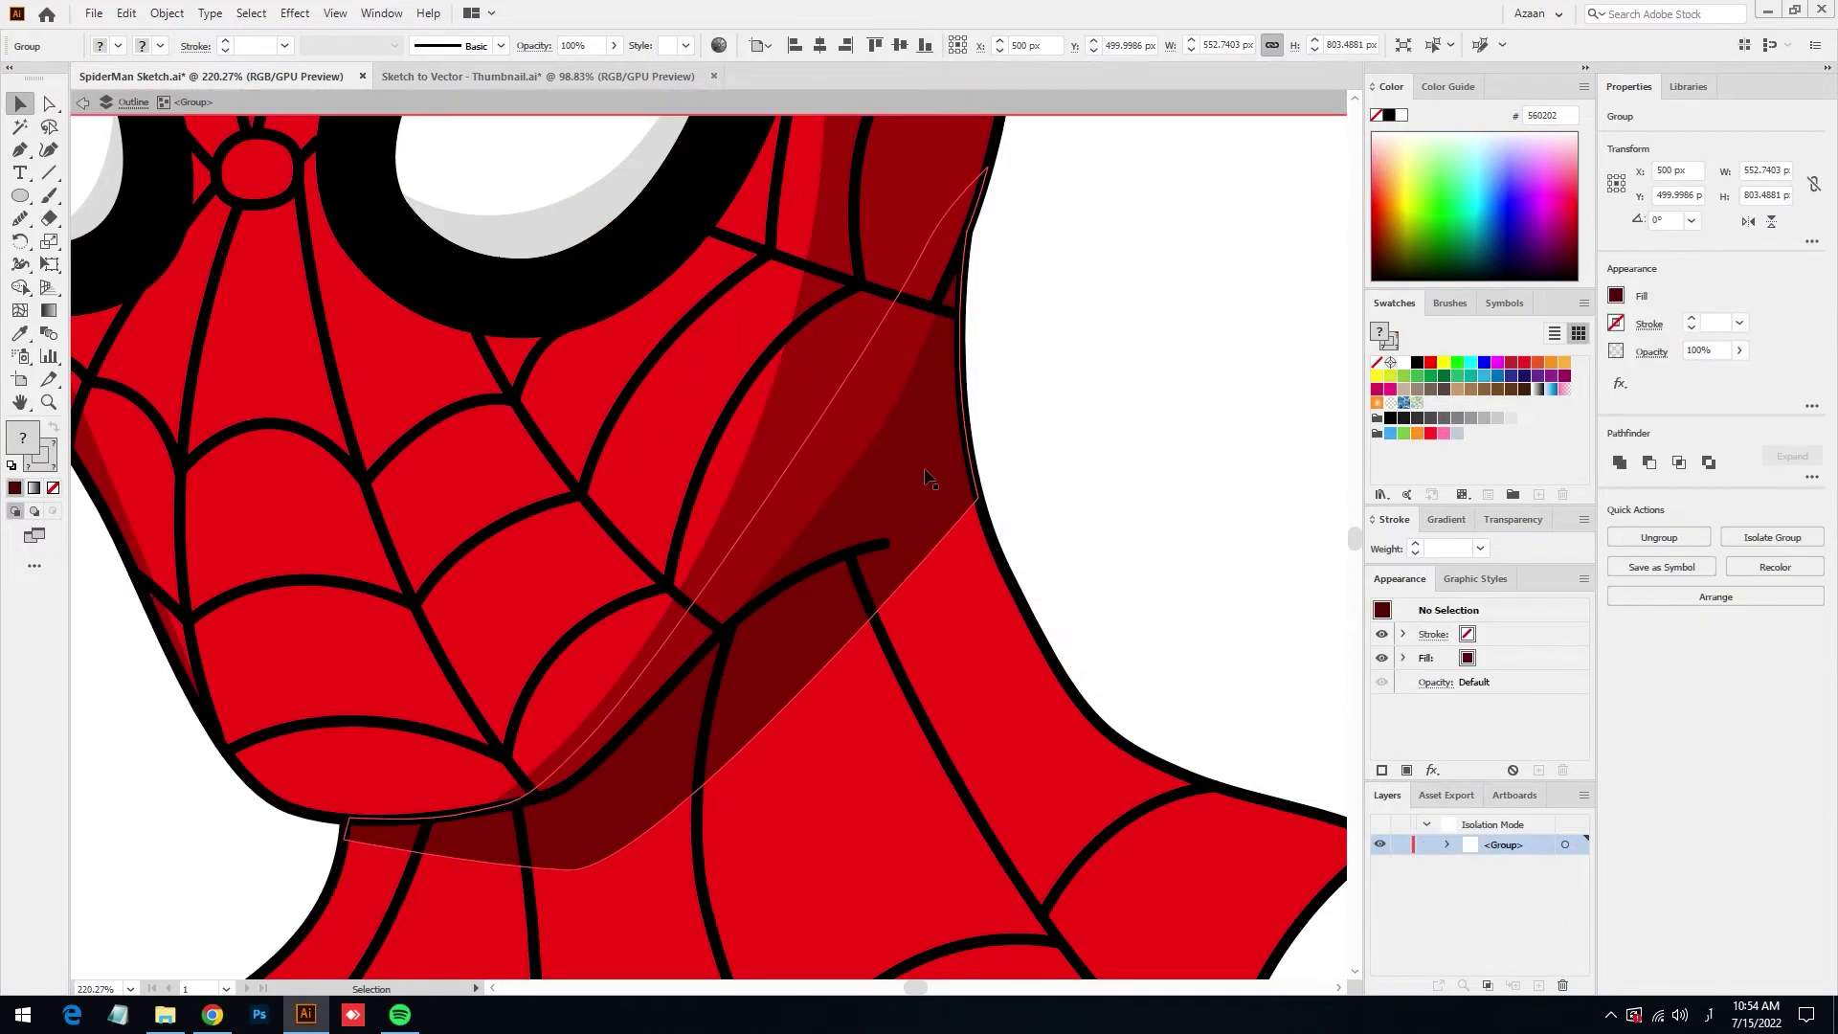
key(ctrl+a)
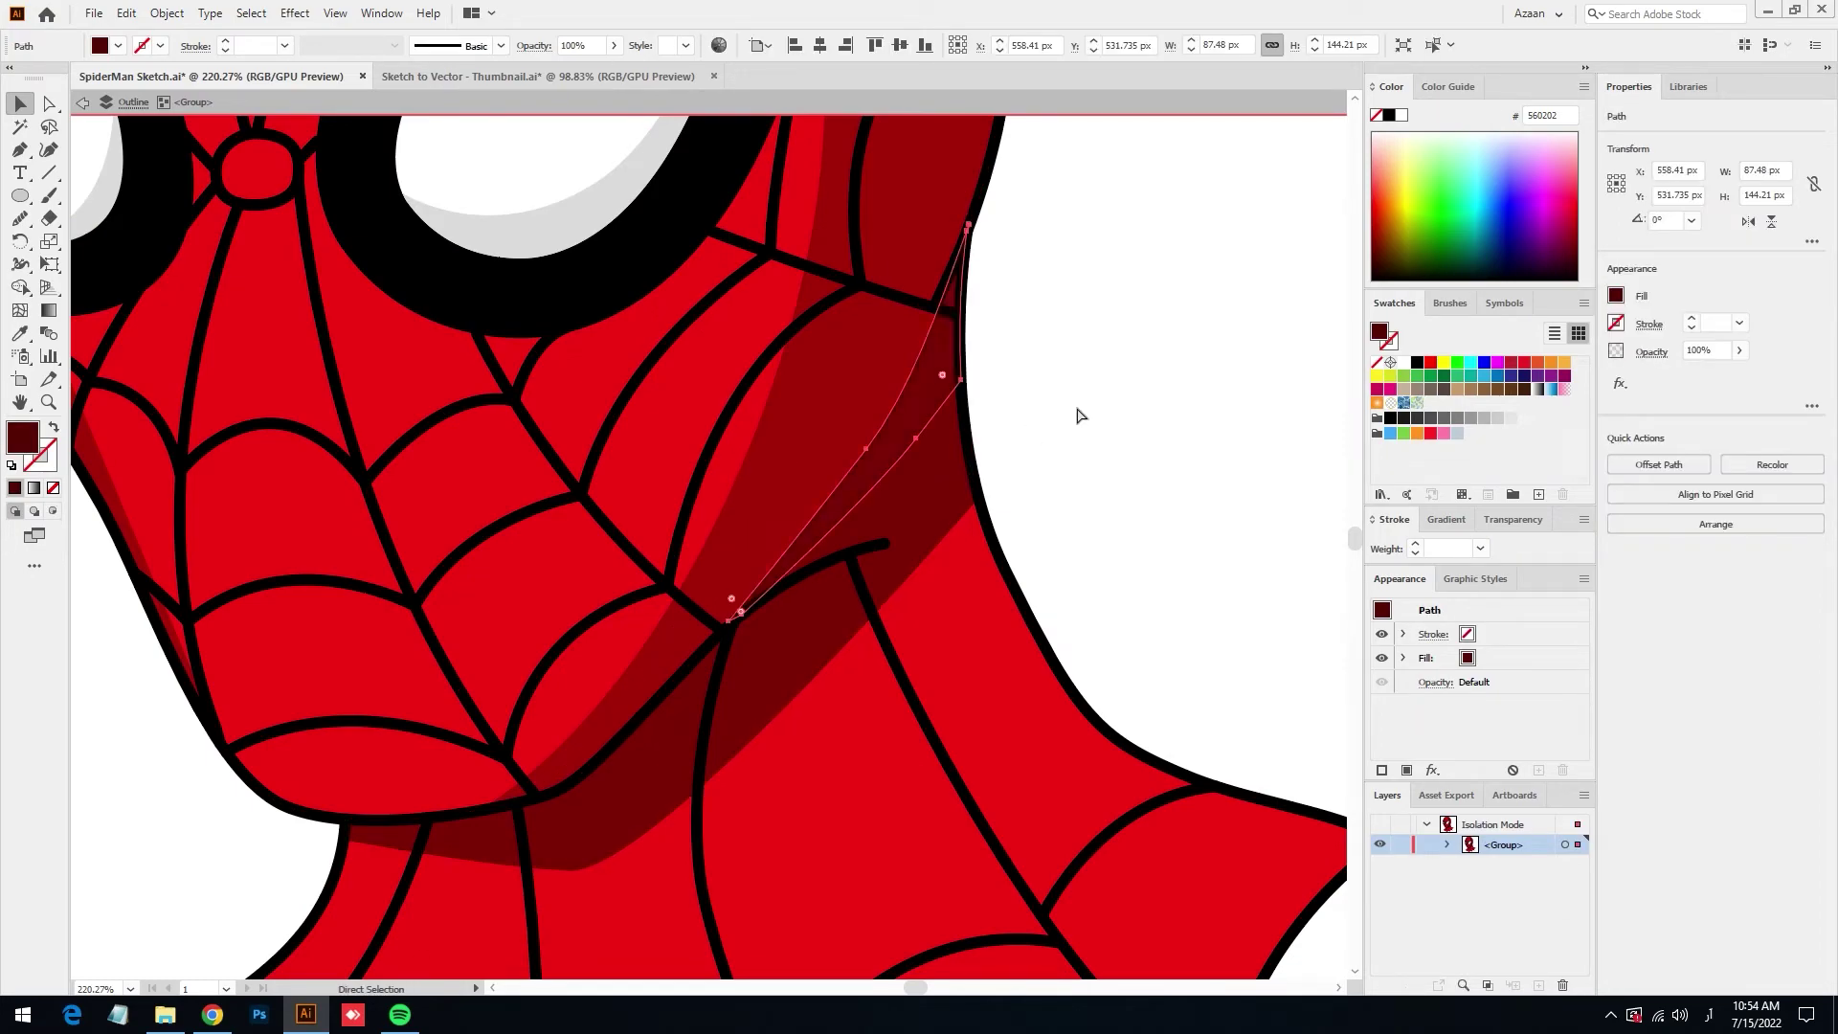
key(ctrl+shift+a)
key(Escape)
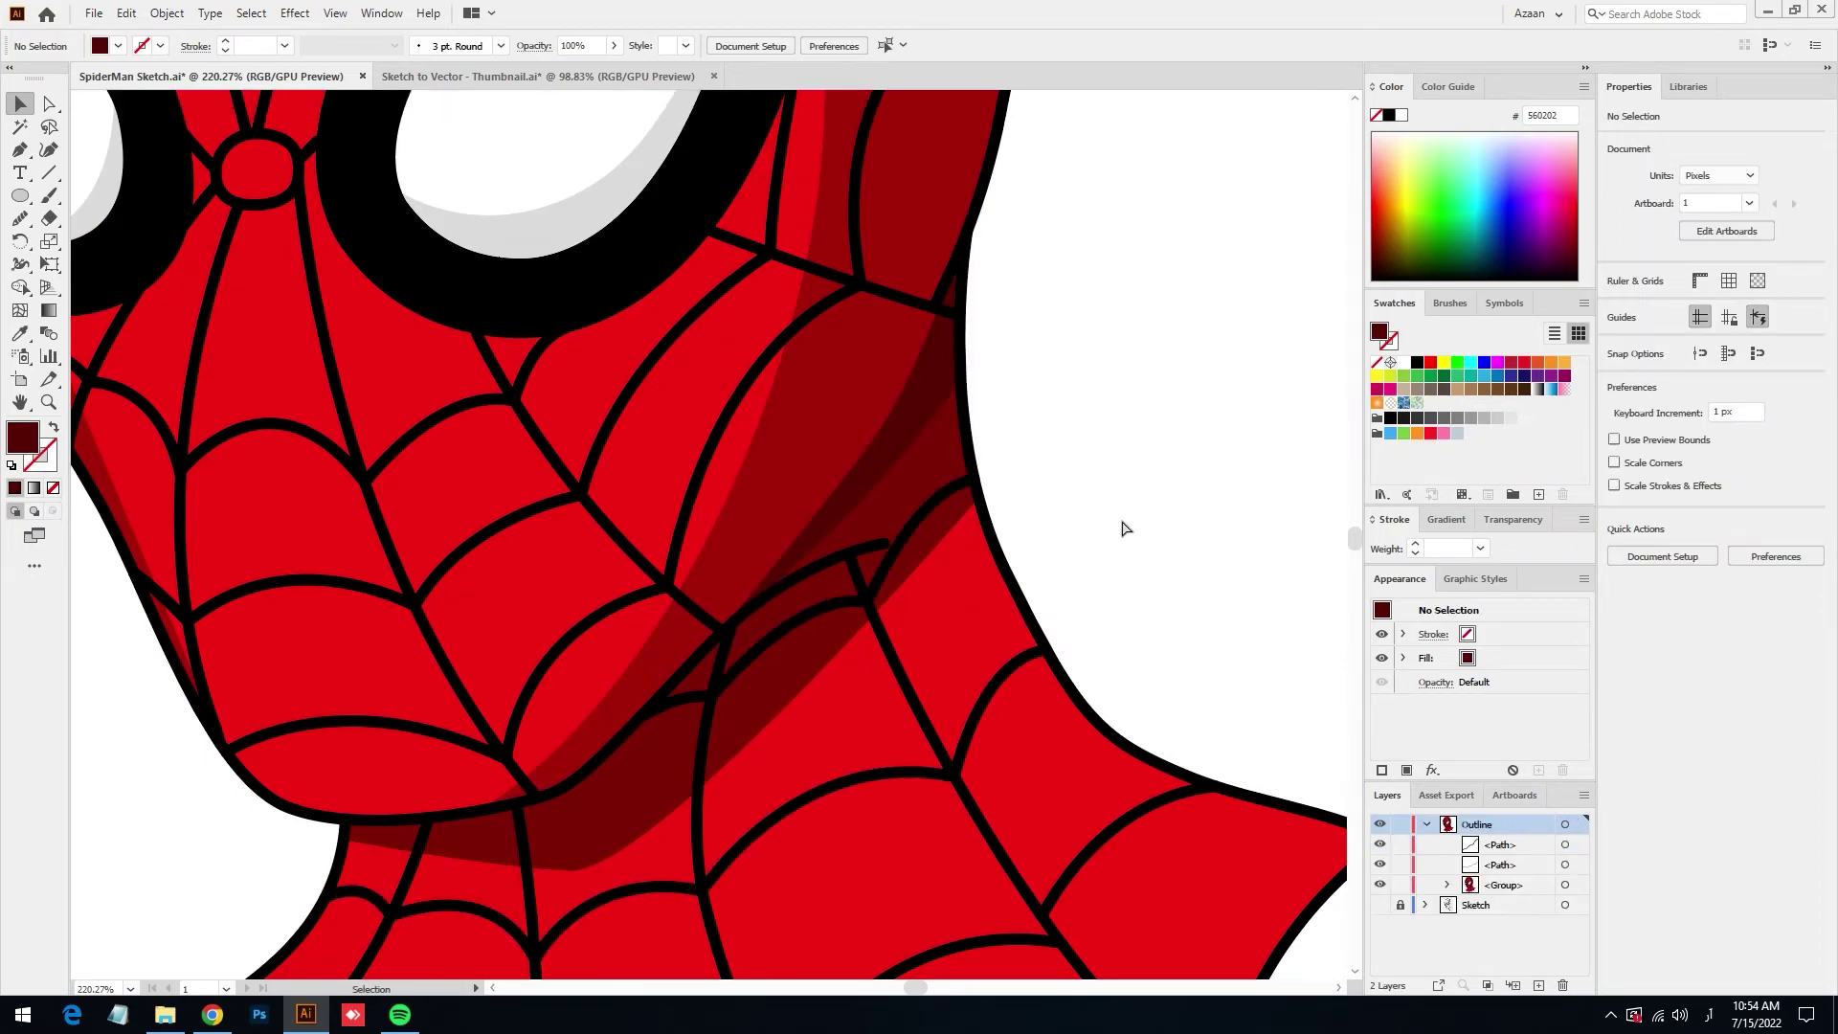
key(ctrl+0)
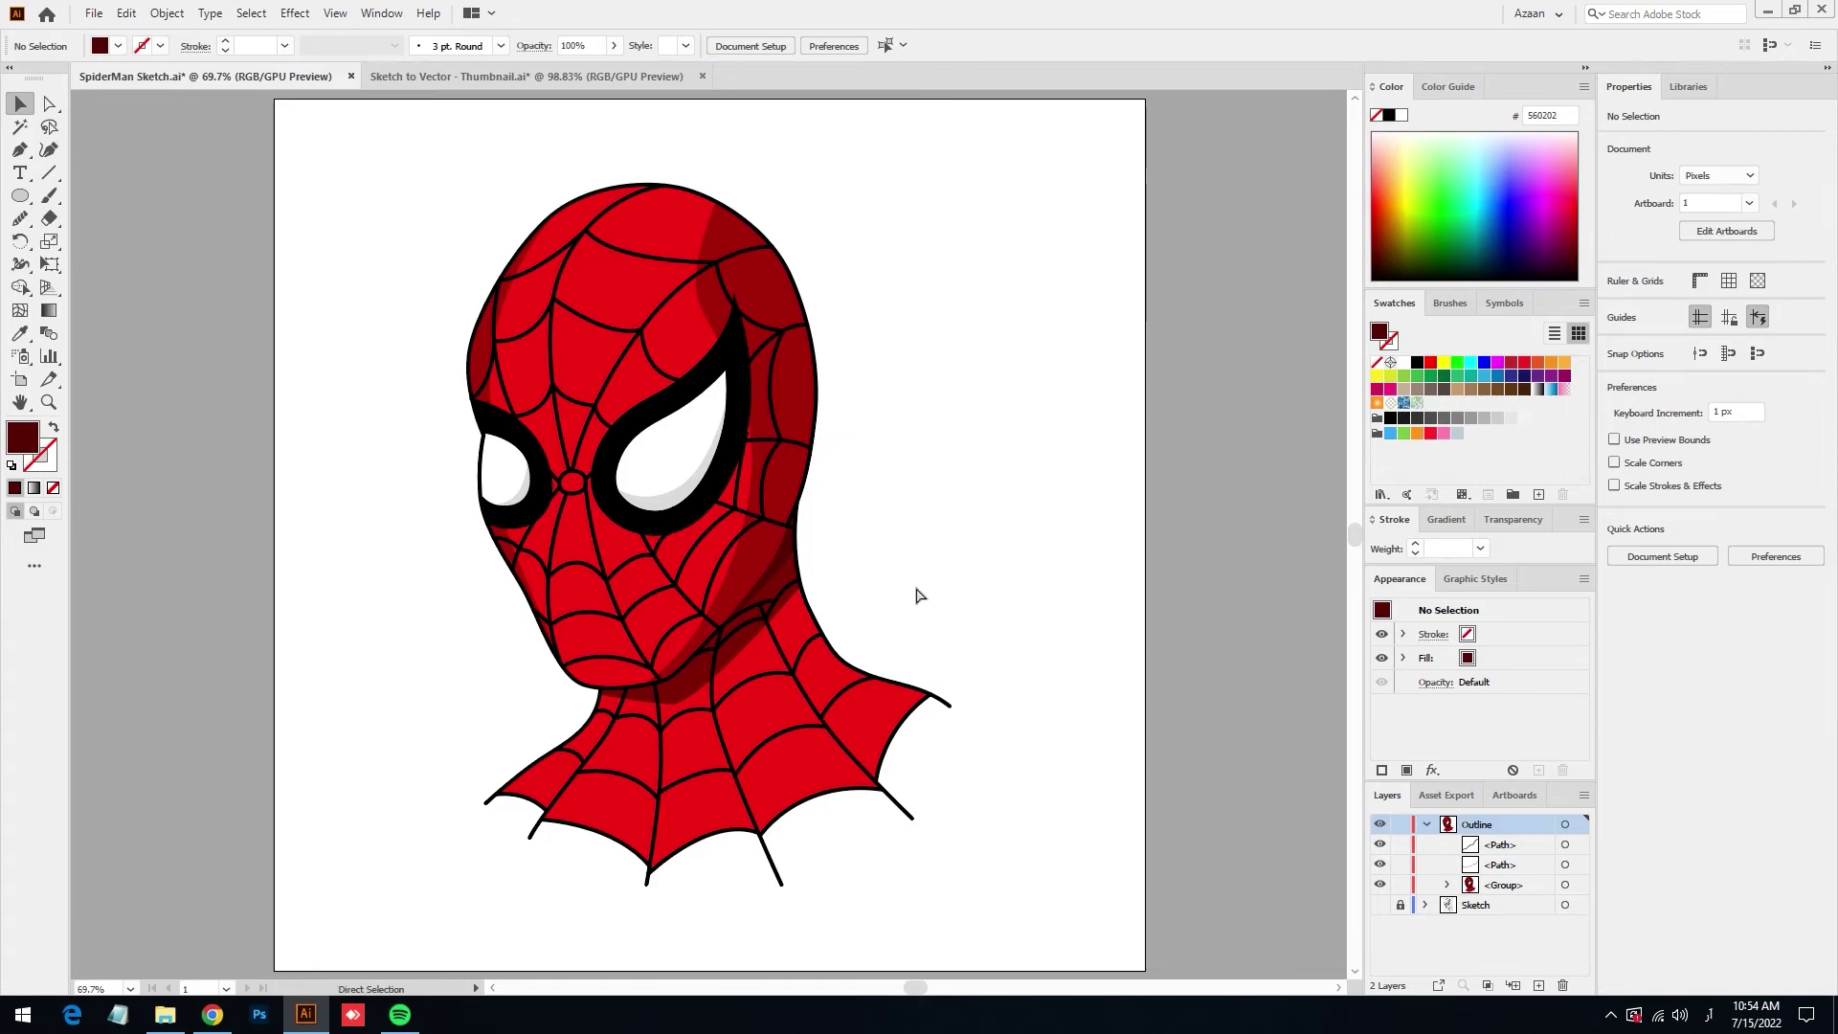